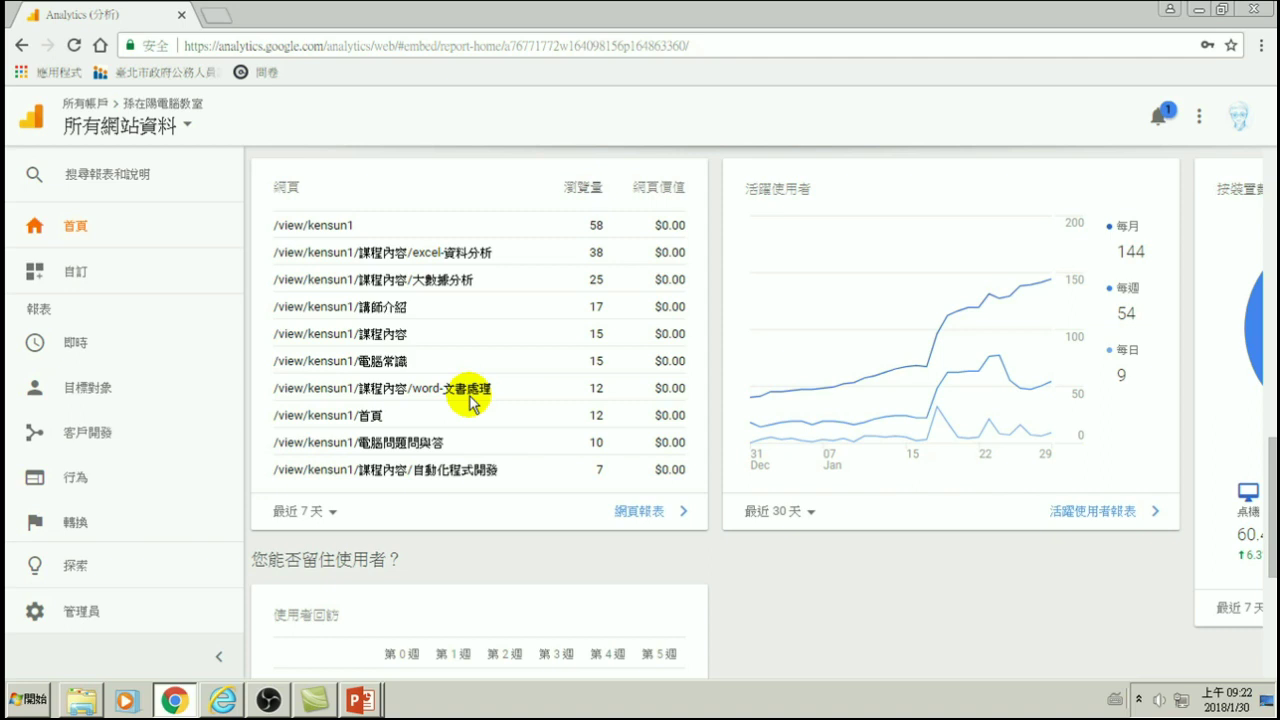
- Open the send-feedback form and close it without sending anything
scroll(660, 580, "down", 4)
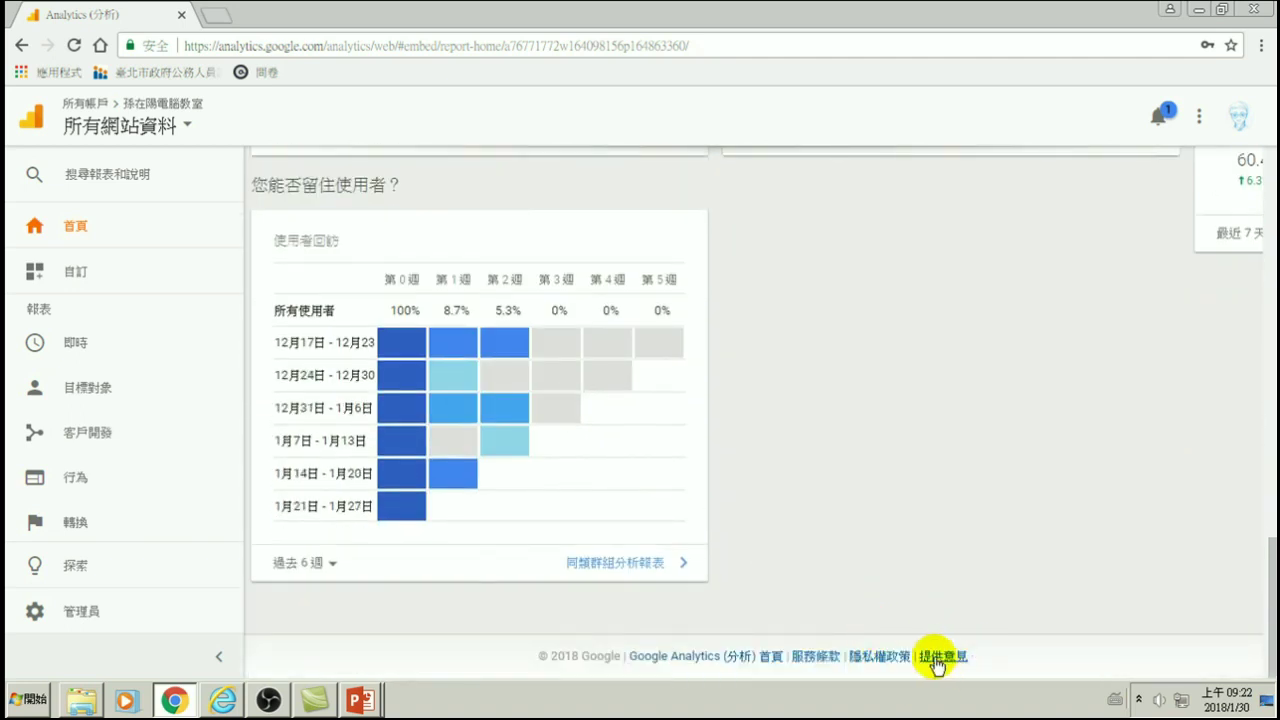
left_click(937, 660)
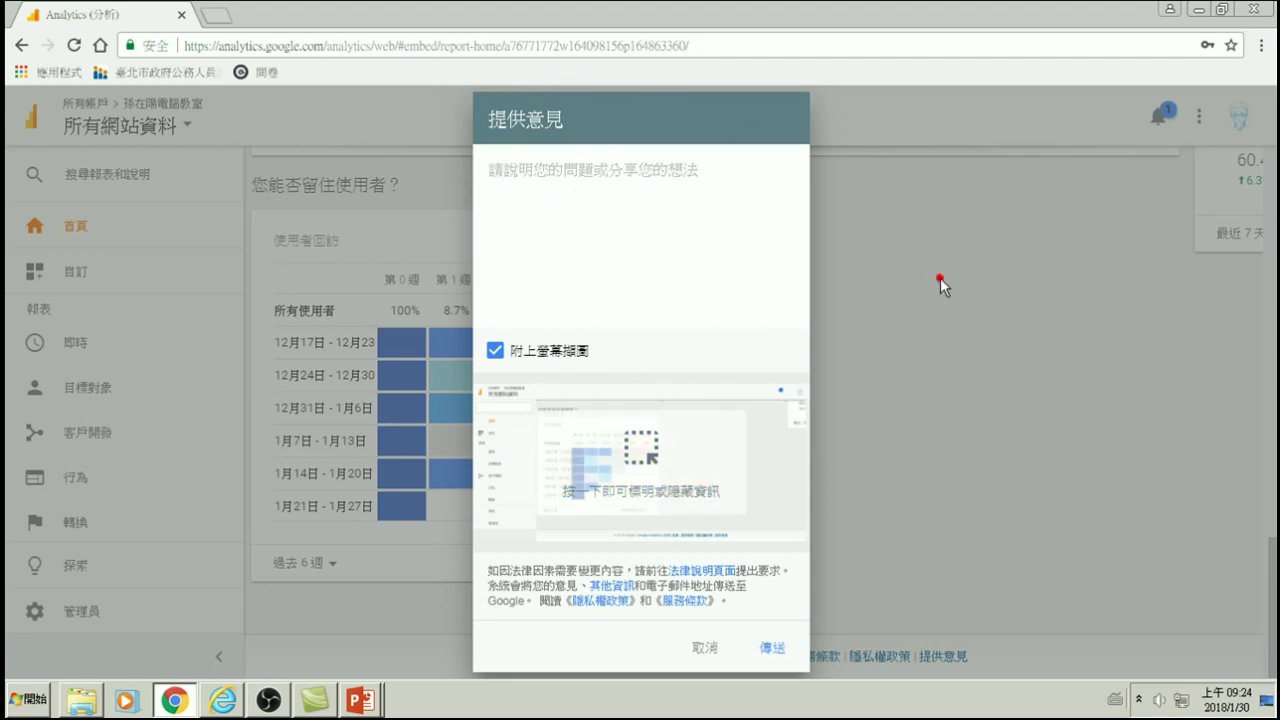
left_click(716, 647)
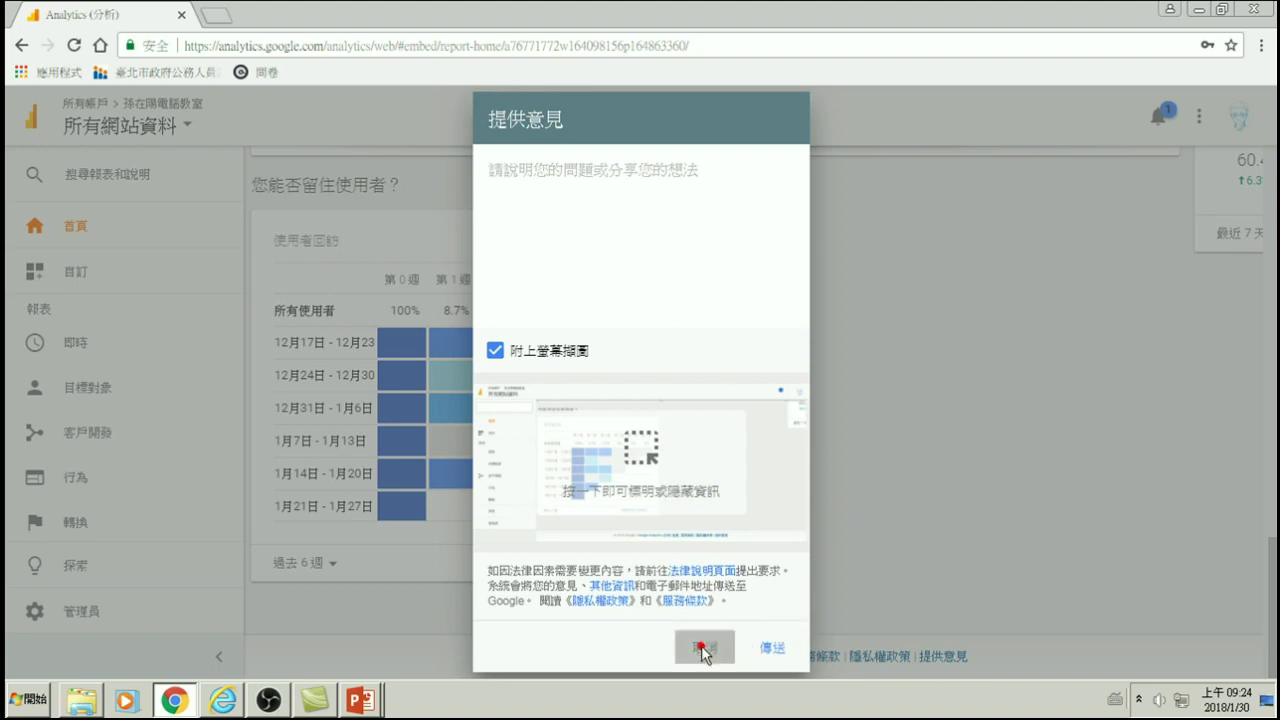
- Highlight part of a top-pages path and bring up the table's 最近 7 天 date-range choices
scroll(795, 485, "up", 7)
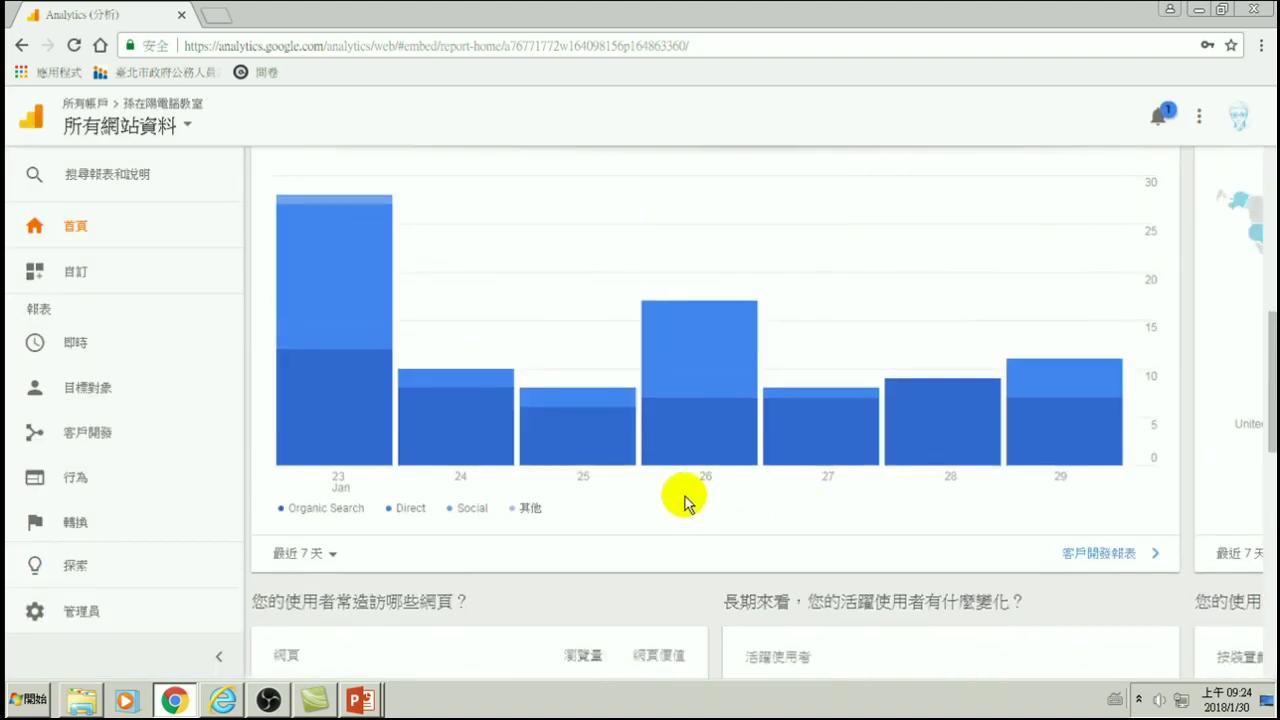
scroll(686, 500, "down", 2)
scroll(613, 440, "down", 2)
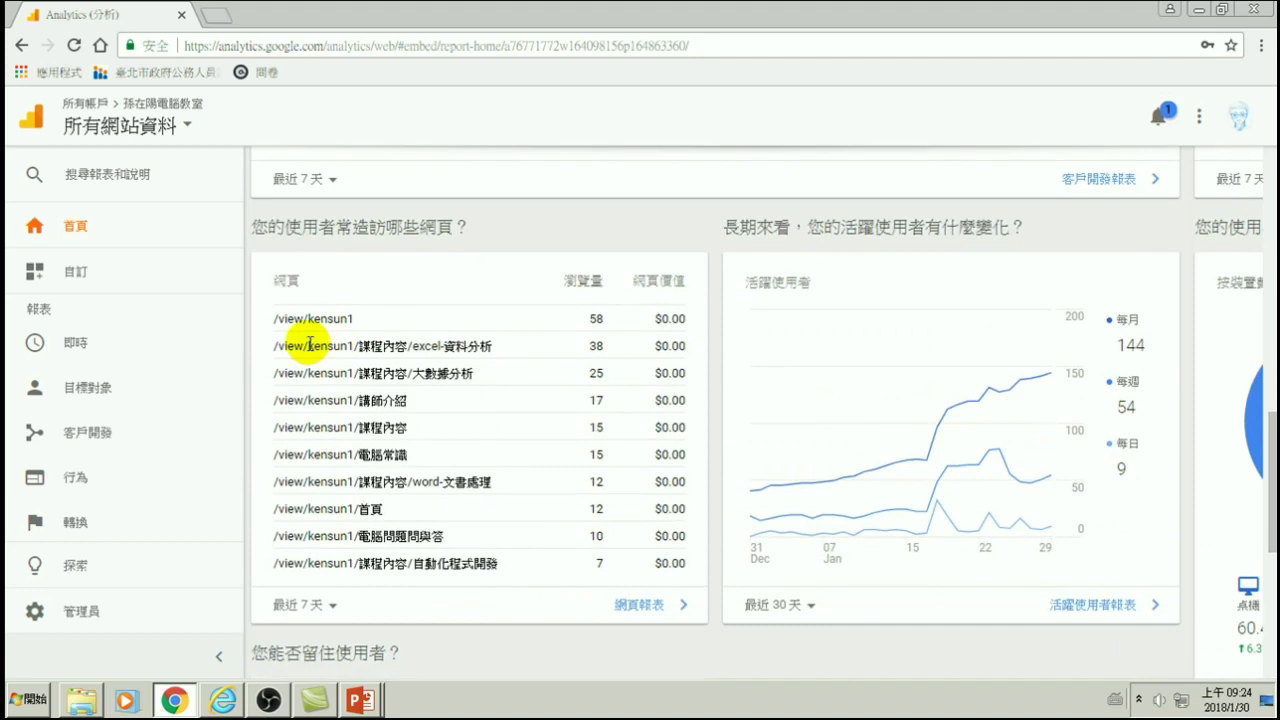
mouse_move(920, 410)
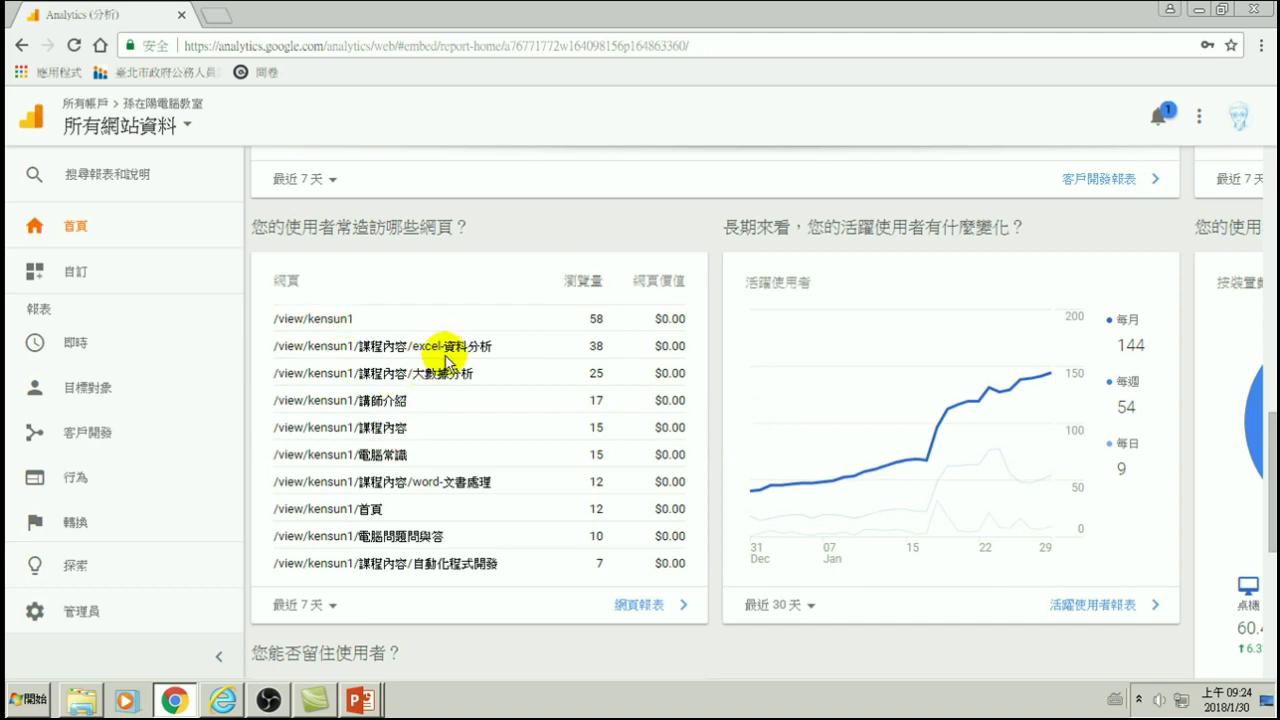
left_click_drag(414, 348, 480, 347)
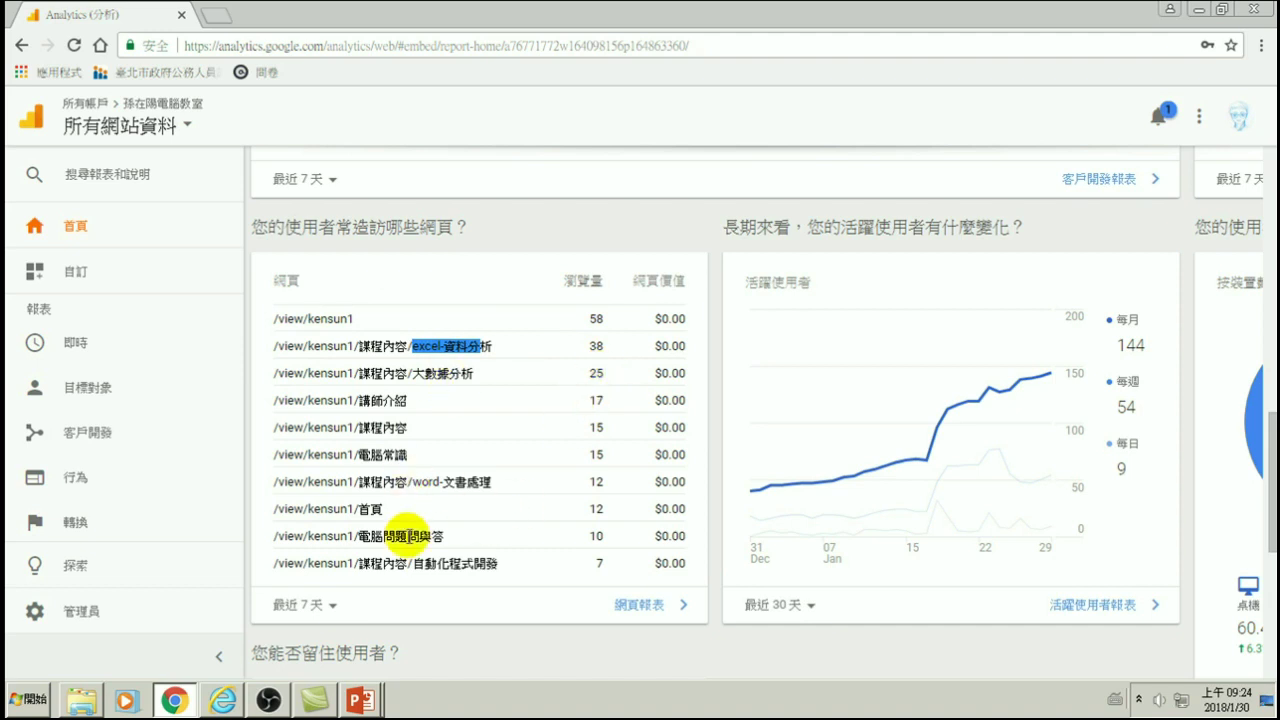
left_click(334, 606)
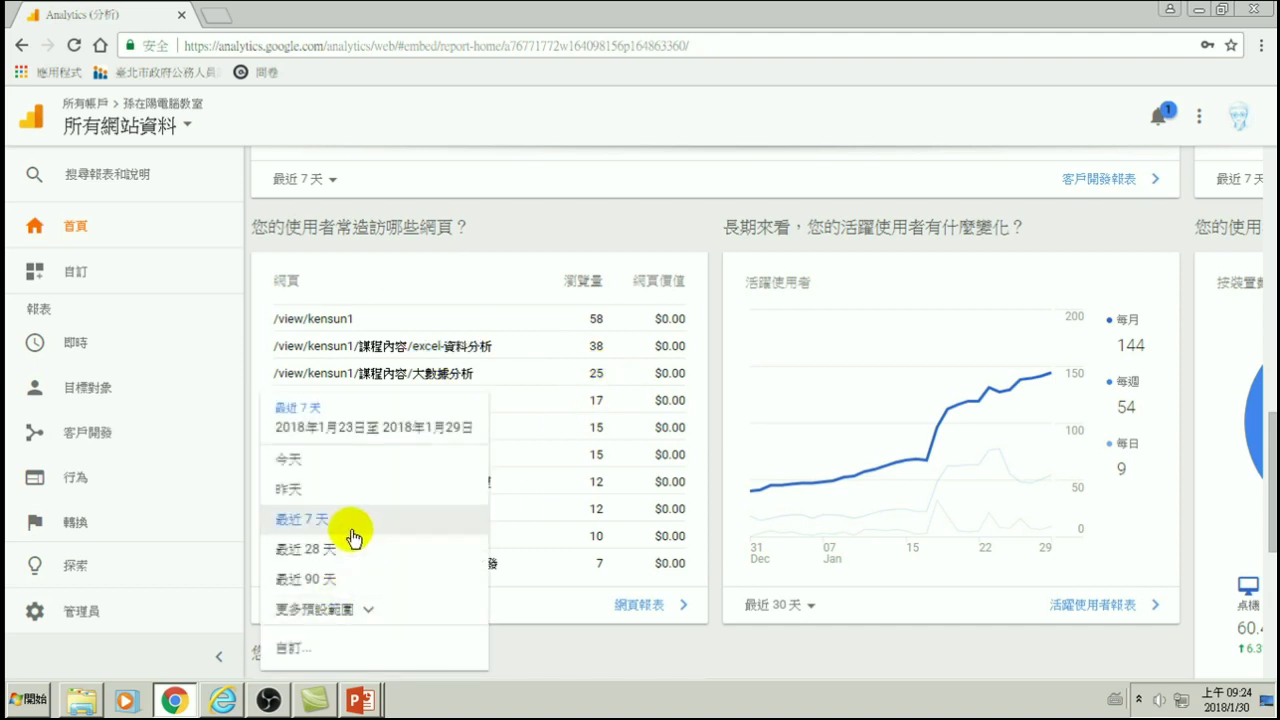
- Switch the top-pages table to 最近 28 天, then return to the top of the home report
left_click(306, 549)
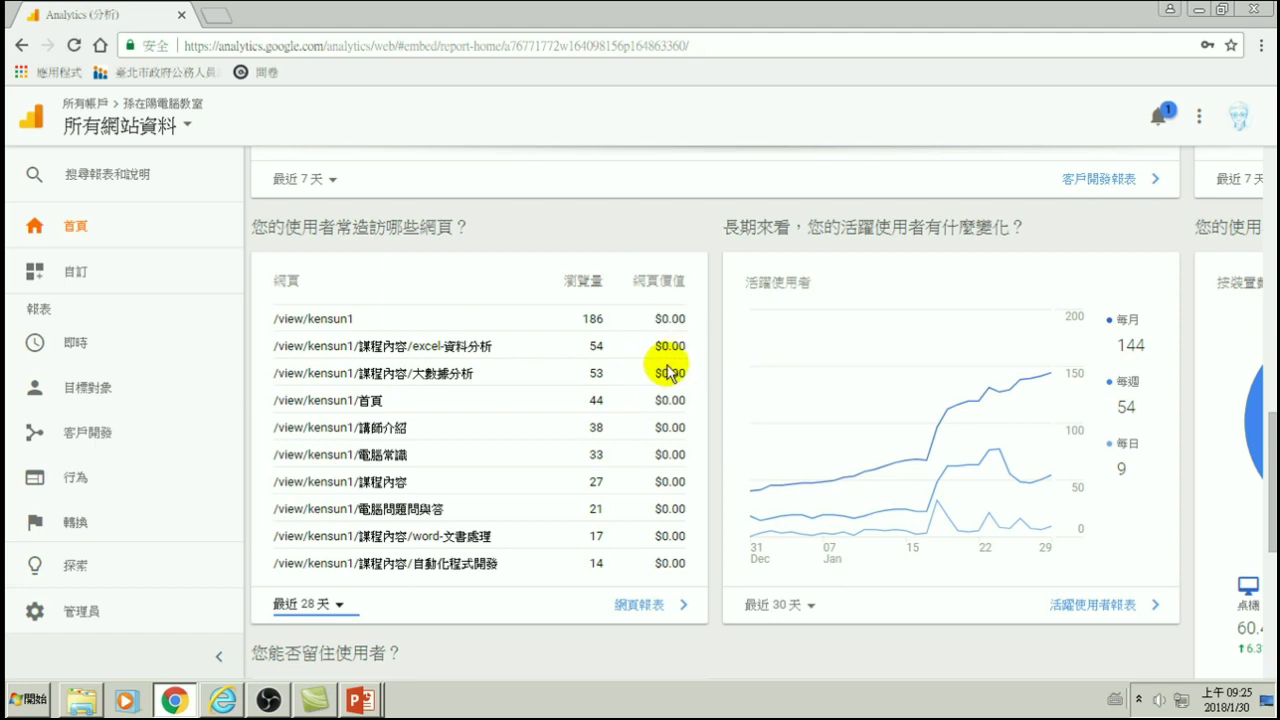
scroll(668, 372, "up", 10)
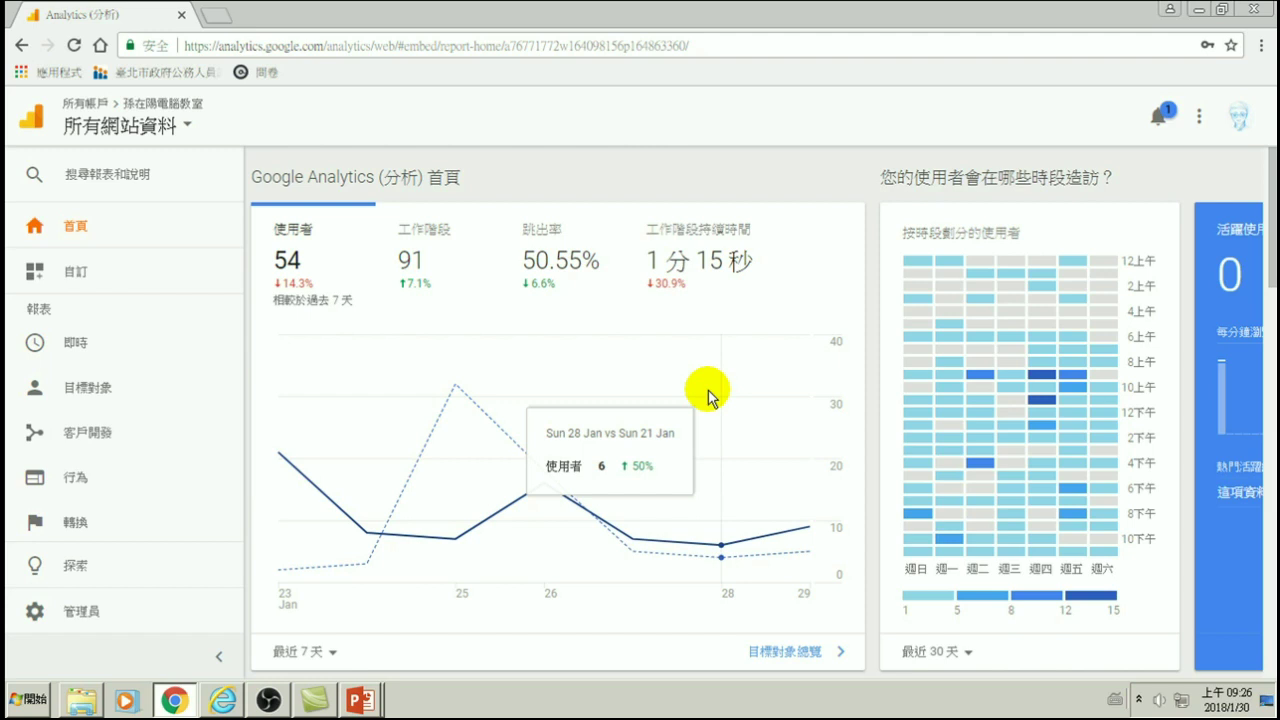
scroll(700, 430, "down", 10)
scroll(766, 285, "up", 3)
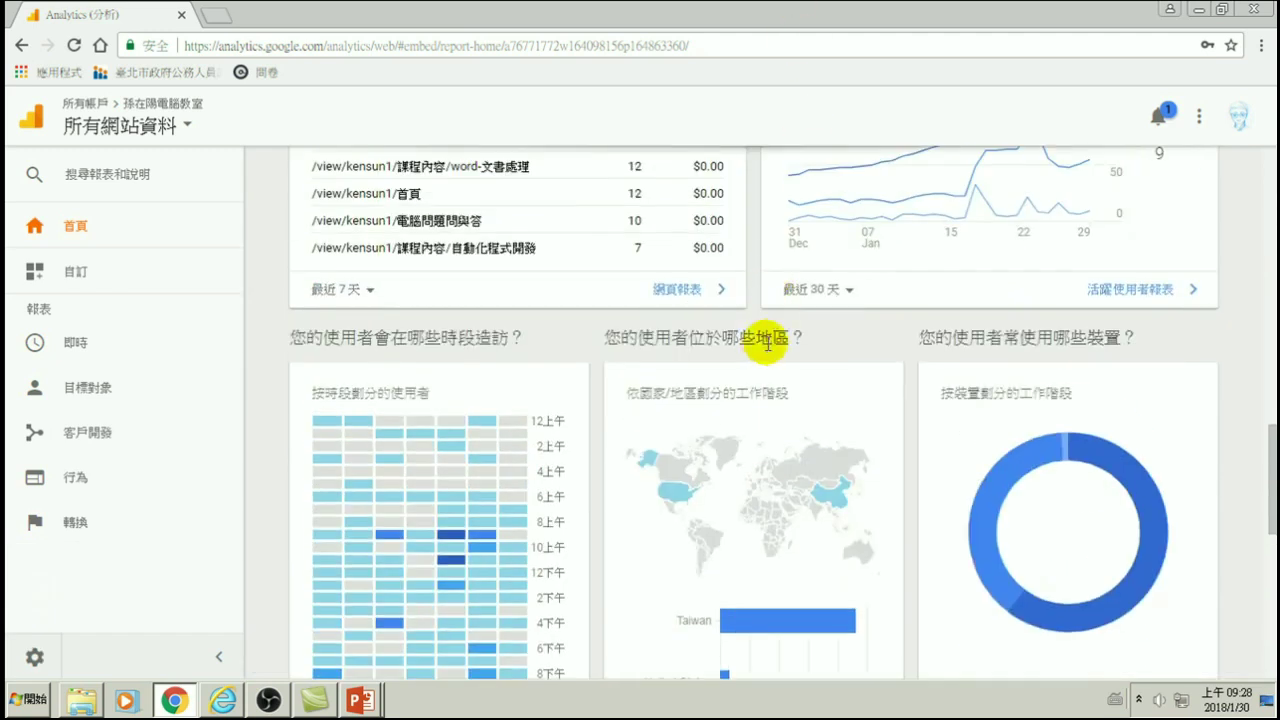
scroll(766, 342, "down", 2)
mouse_move(729, 498)
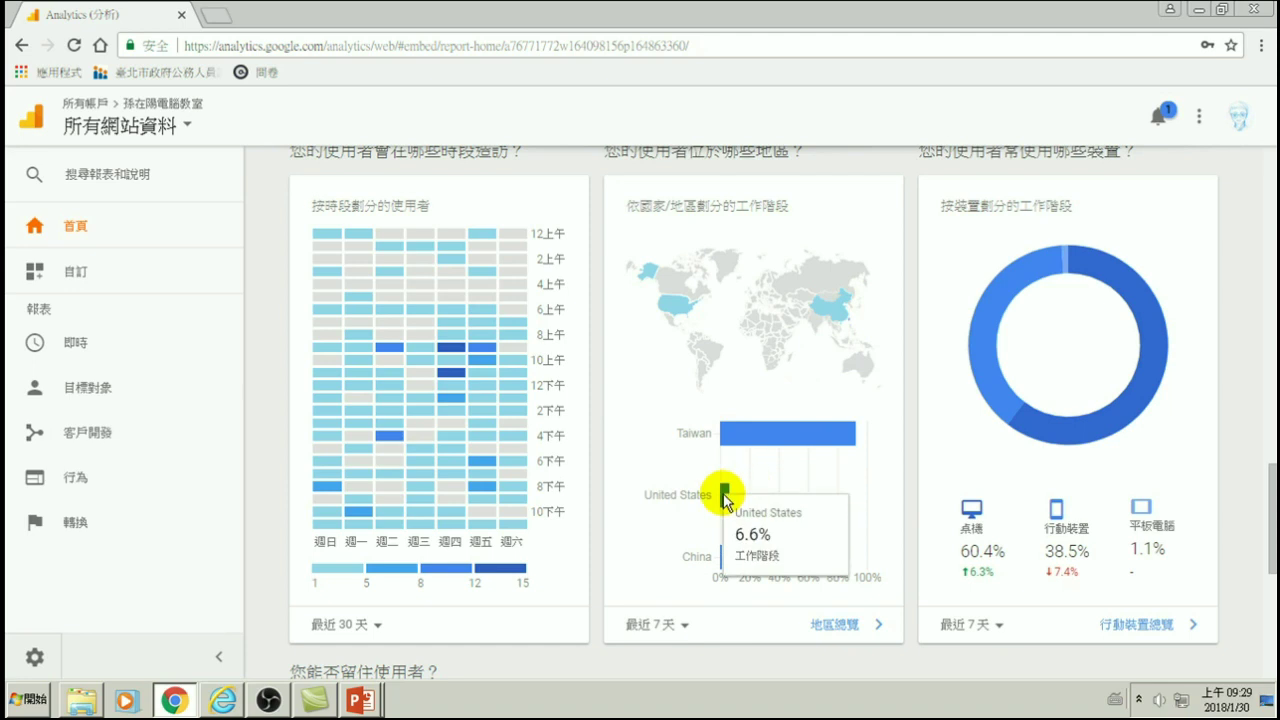
mouse_move(676, 304)
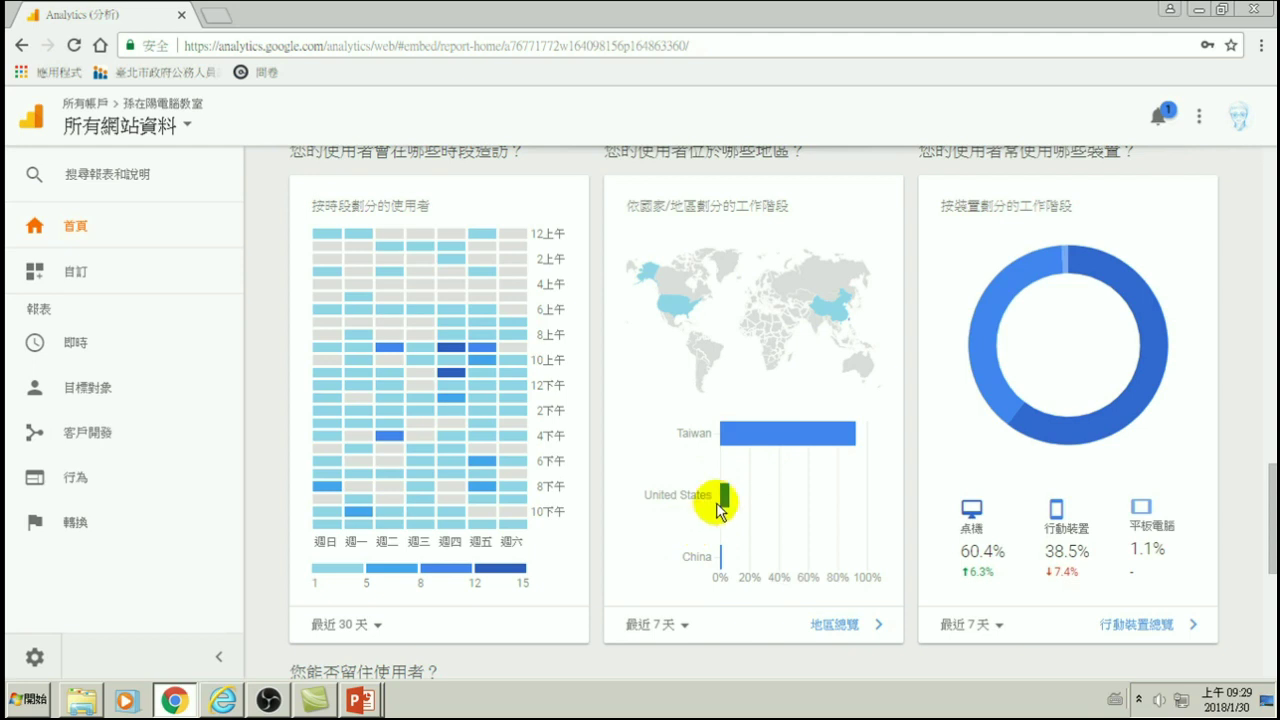
mouse_move(724, 508)
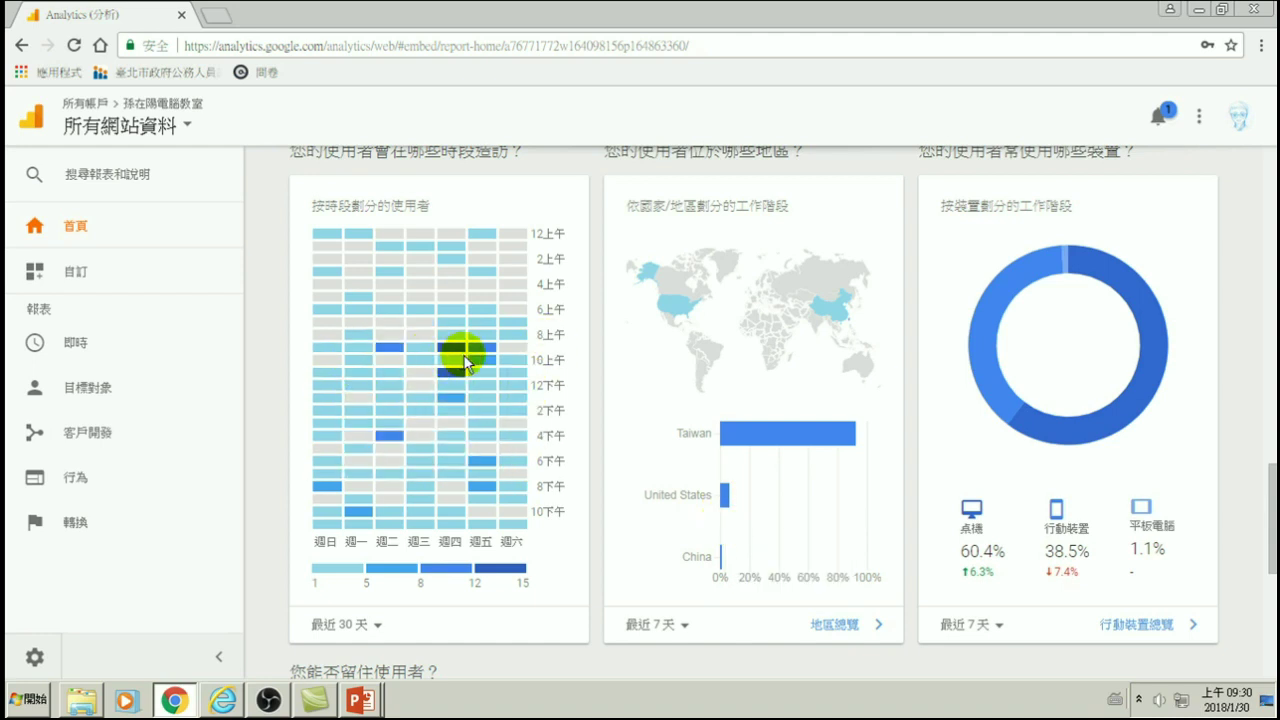
mouse_move(470, 403)
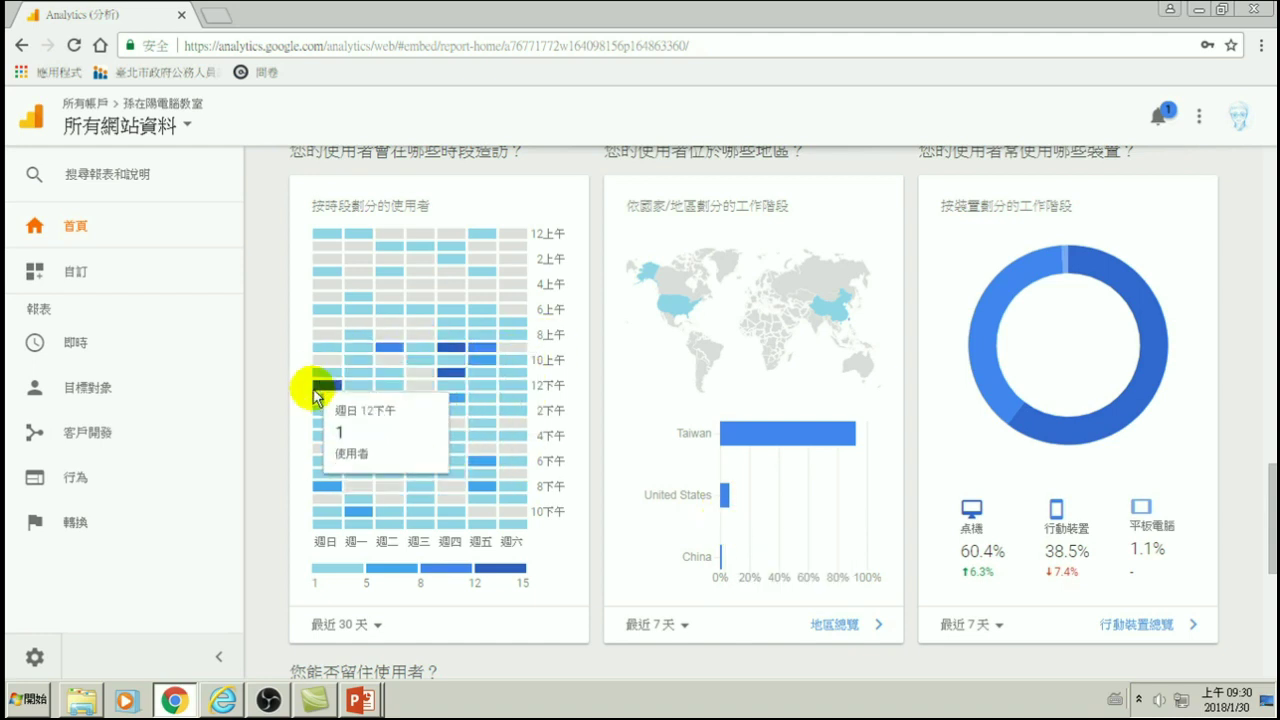
mouse_move(390, 518)
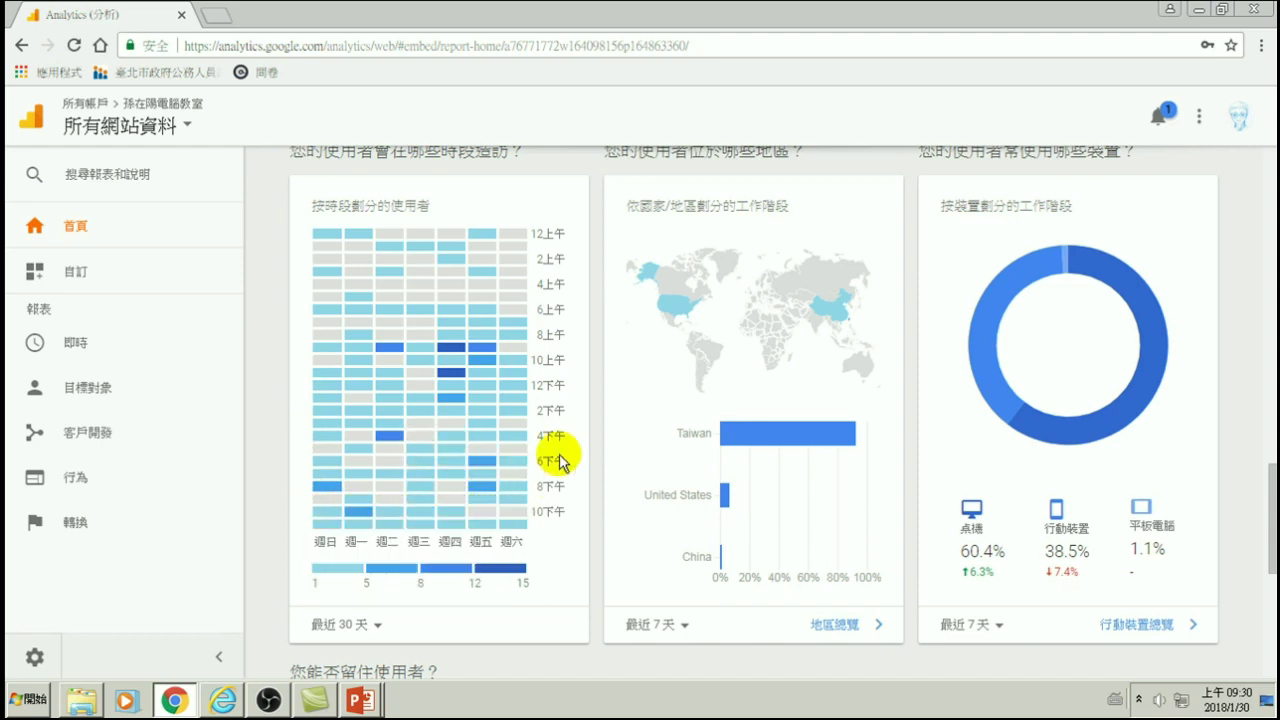
mouse_move(510, 352)
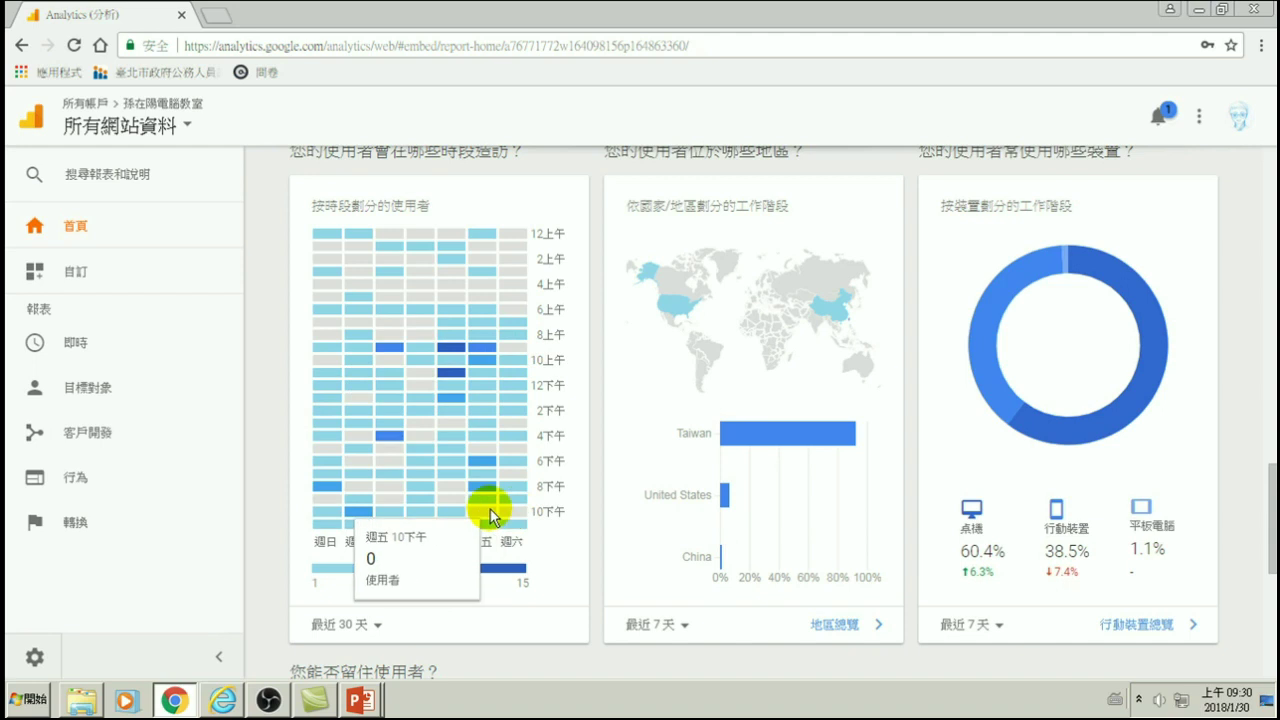
mouse_move(468, 490)
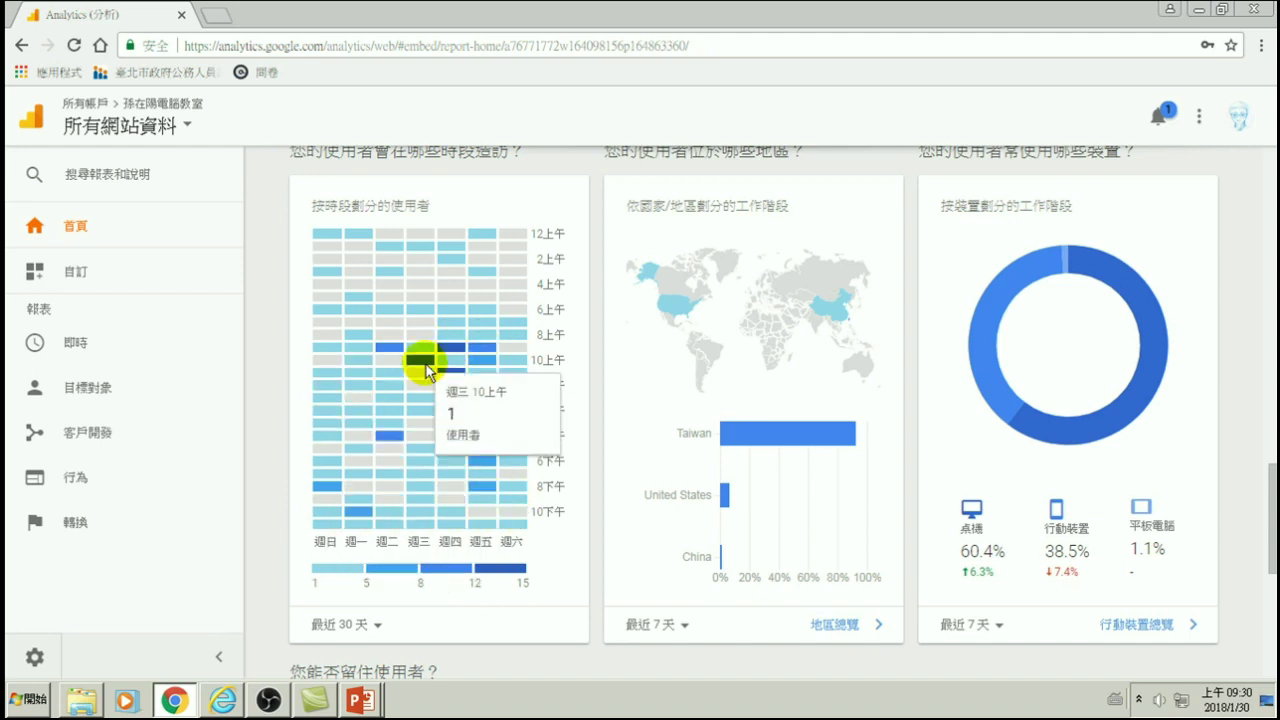
mouse_move(394, 440)
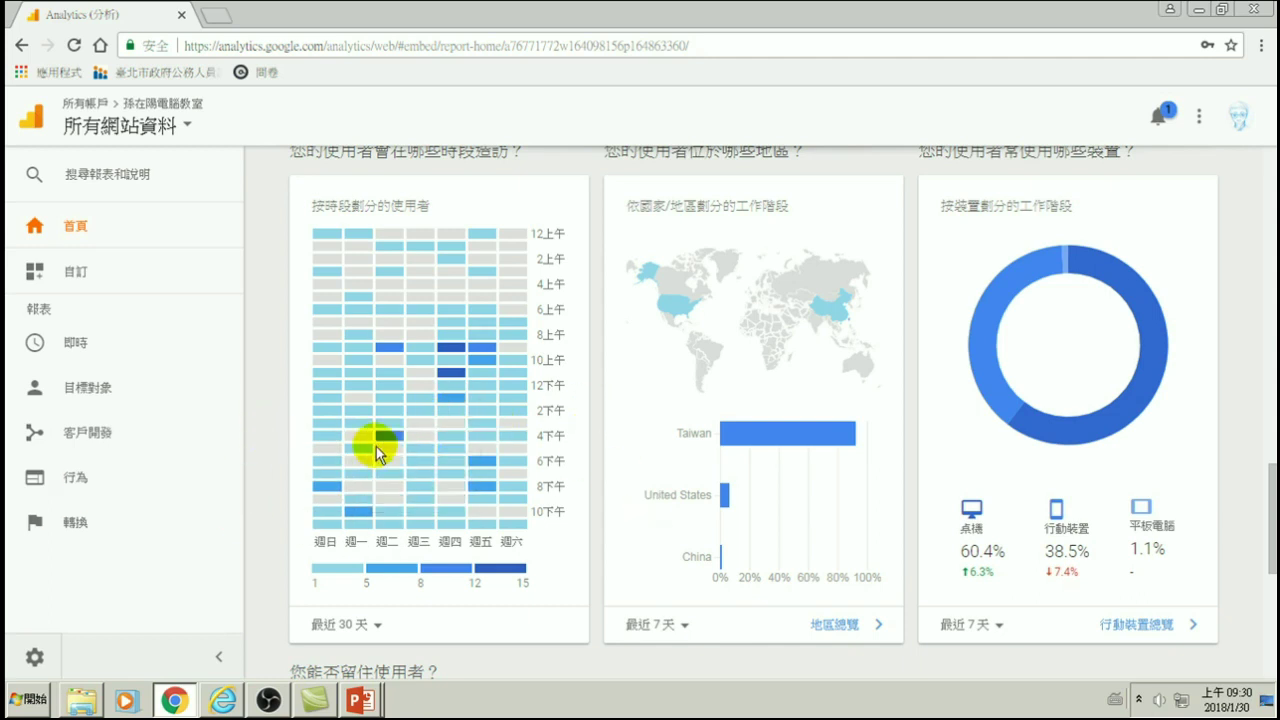
- Set the visit-time heatmap to 最近 90 天, then back to 最近 7 天, and bring up the devices chart's date range
left_click(352, 627)
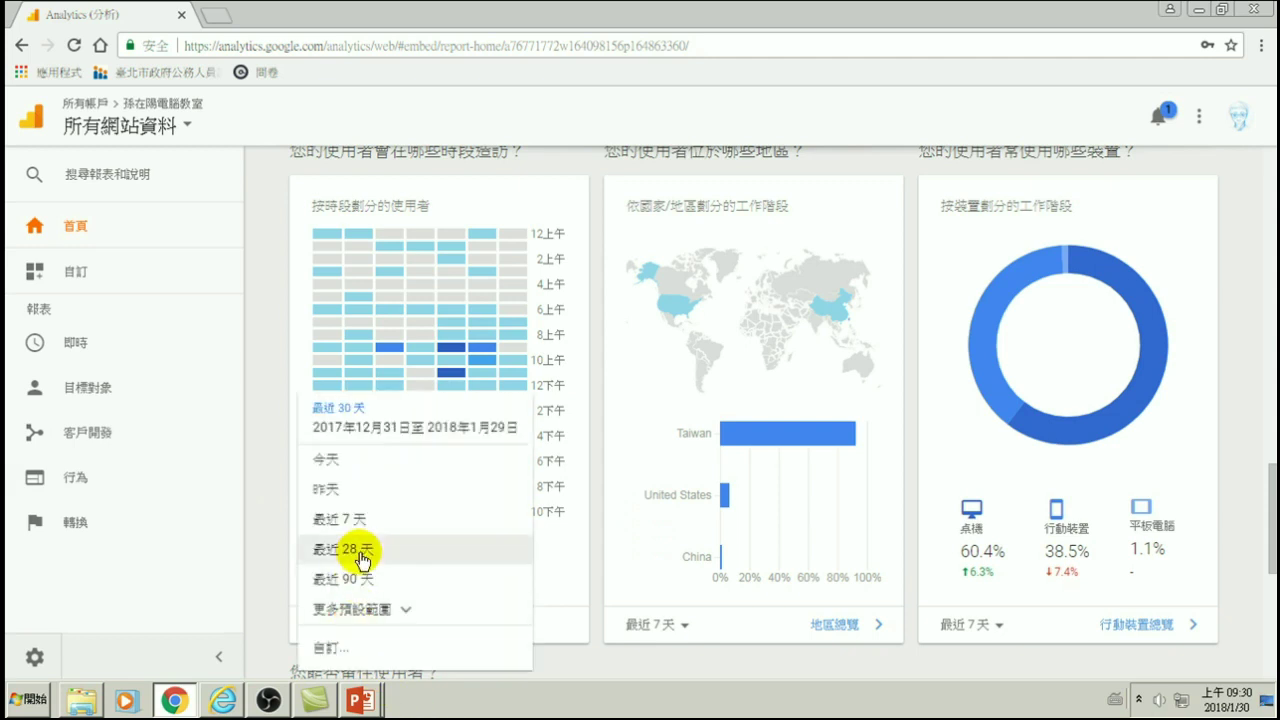
left_click(345, 582)
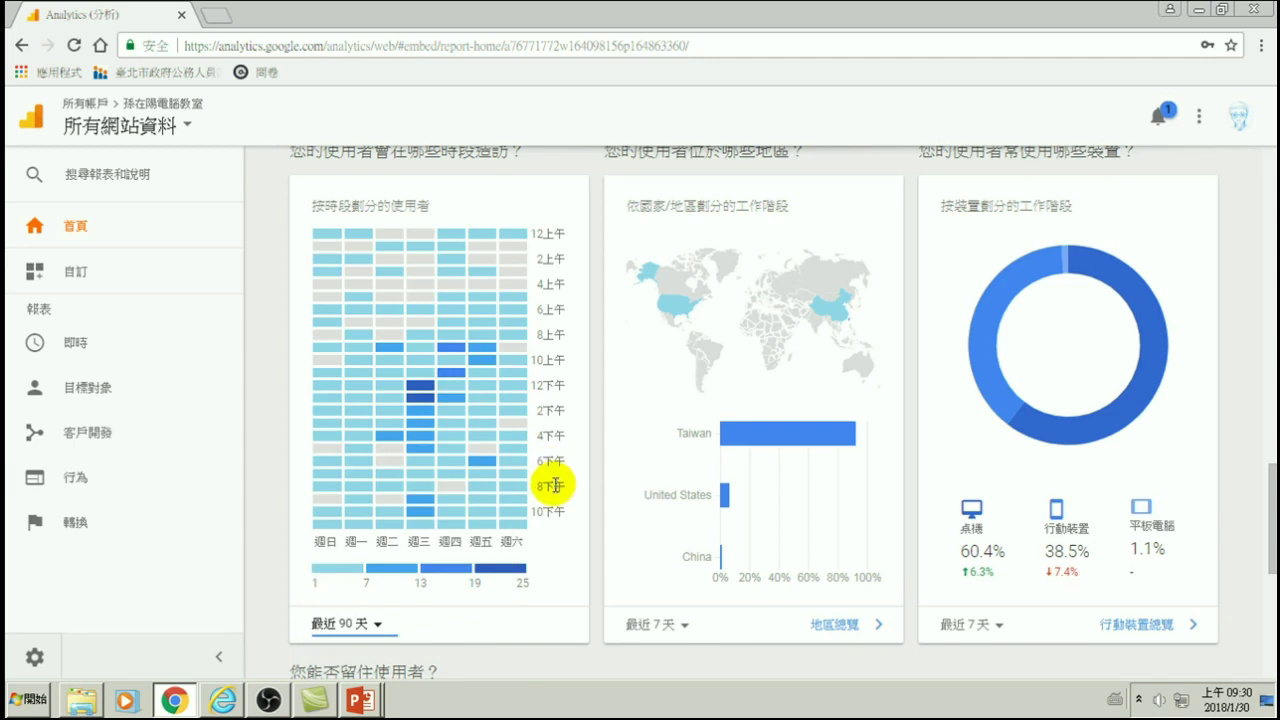
mouse_move(485, 445)
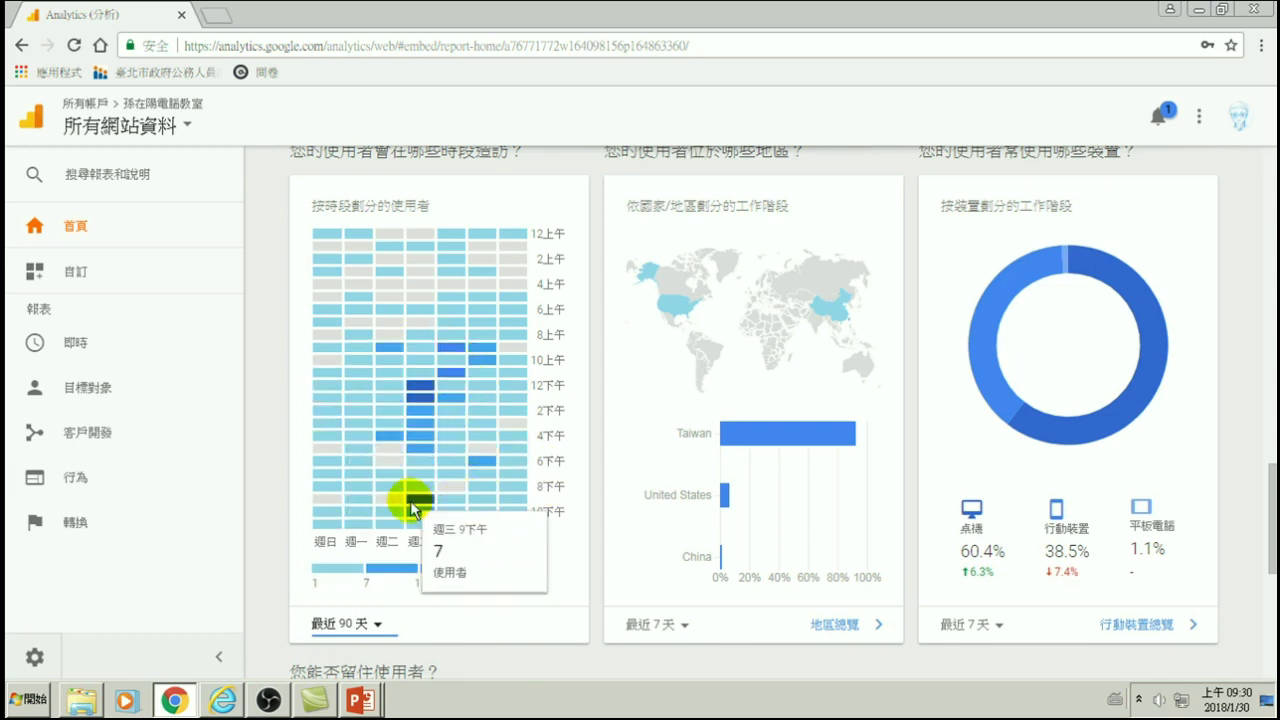
mouse_move(430, 478)
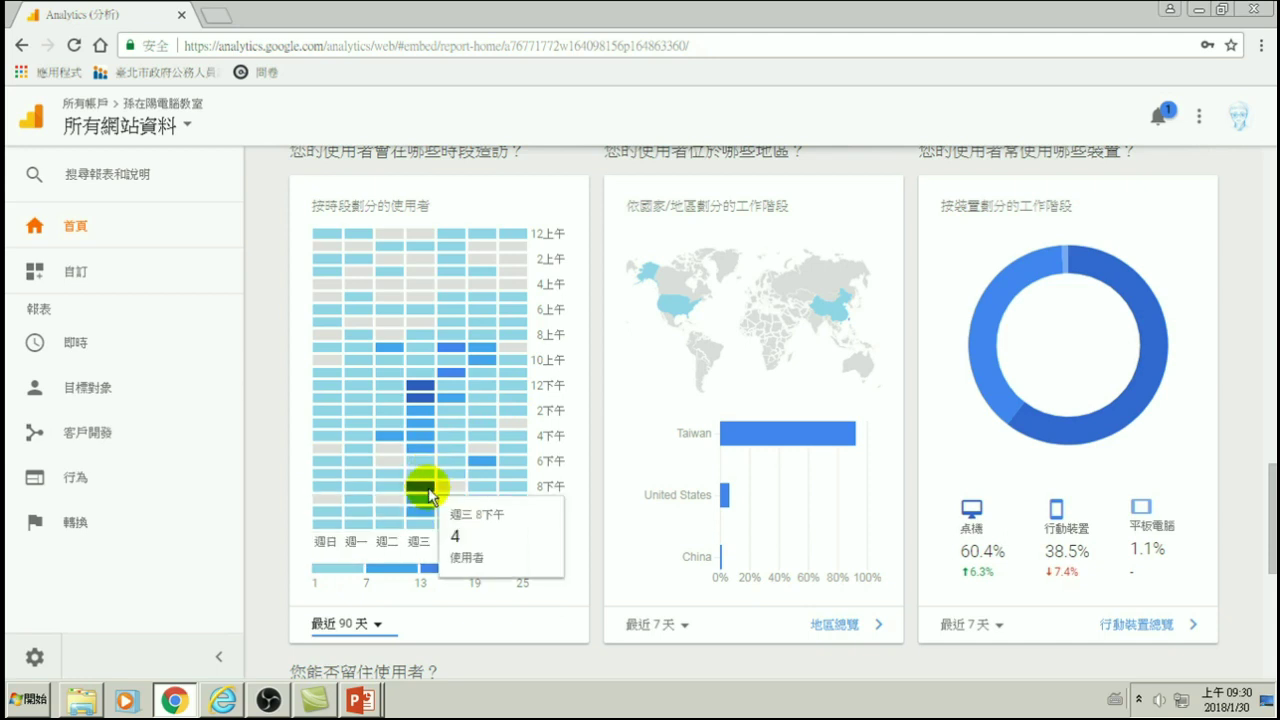
mouse_move(445, 375)
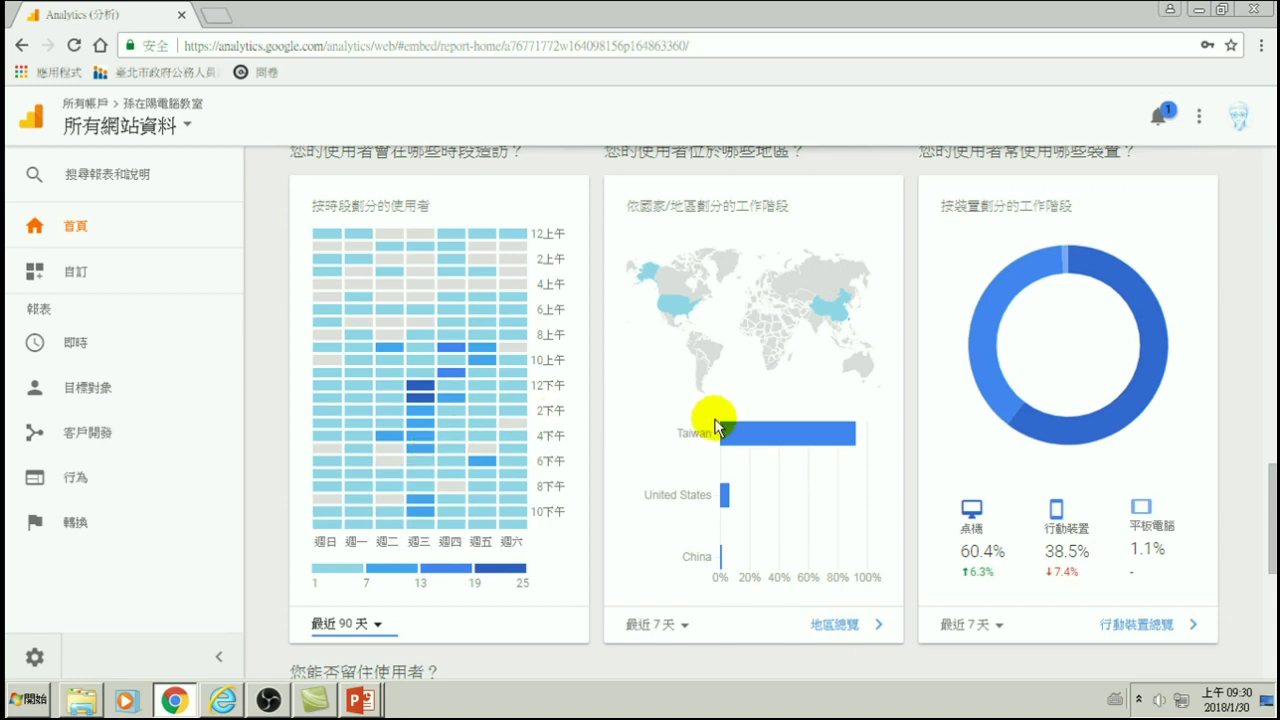
mouse_move(1152, 350)
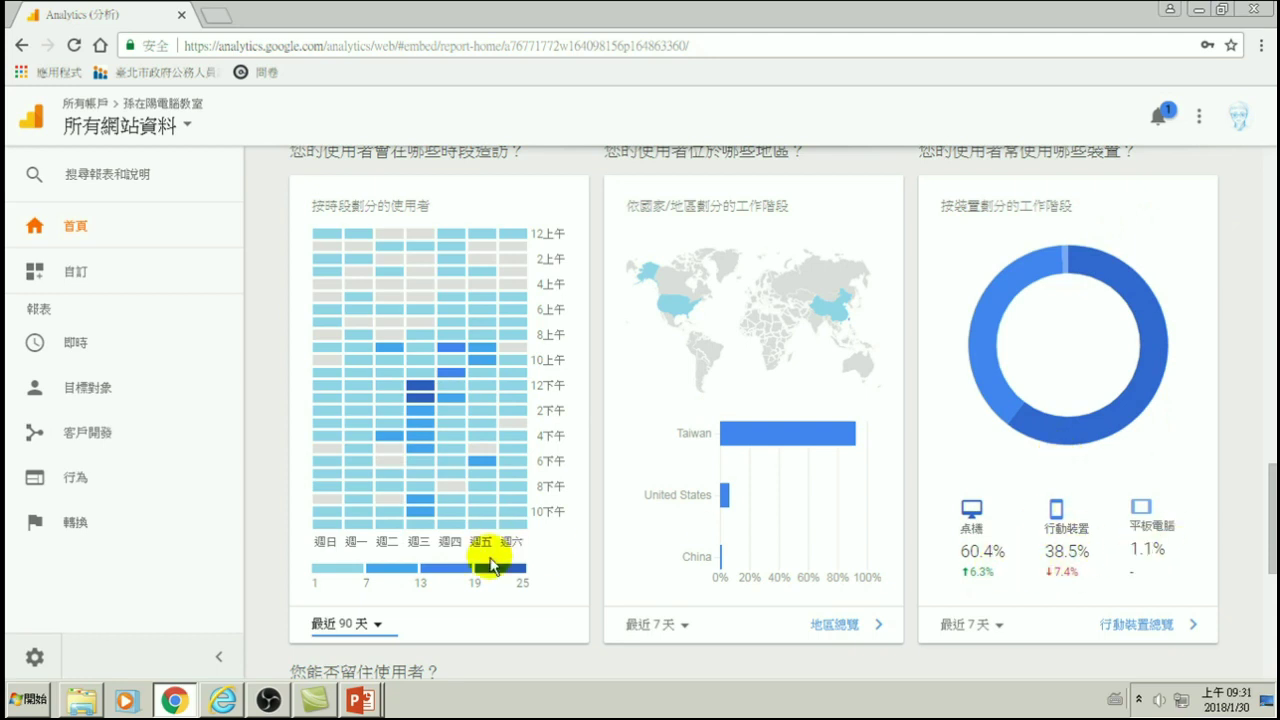
left_click(355, 623)
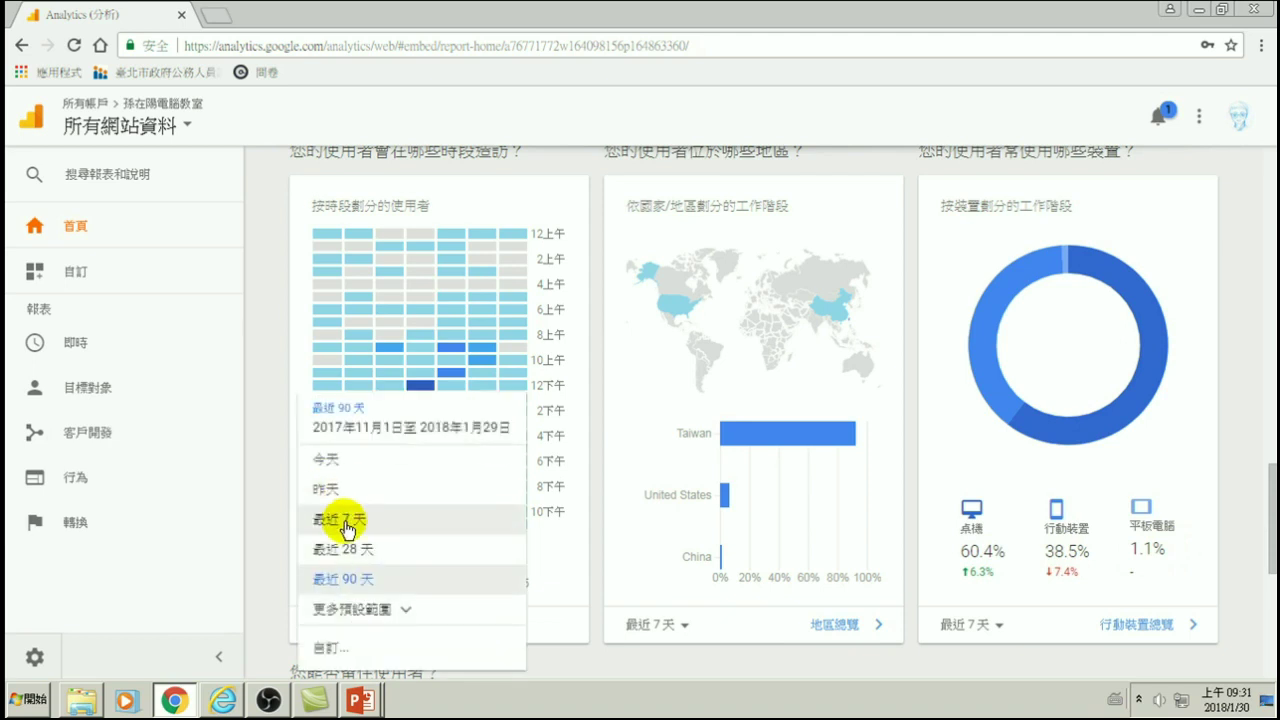
left_click(340, 520)
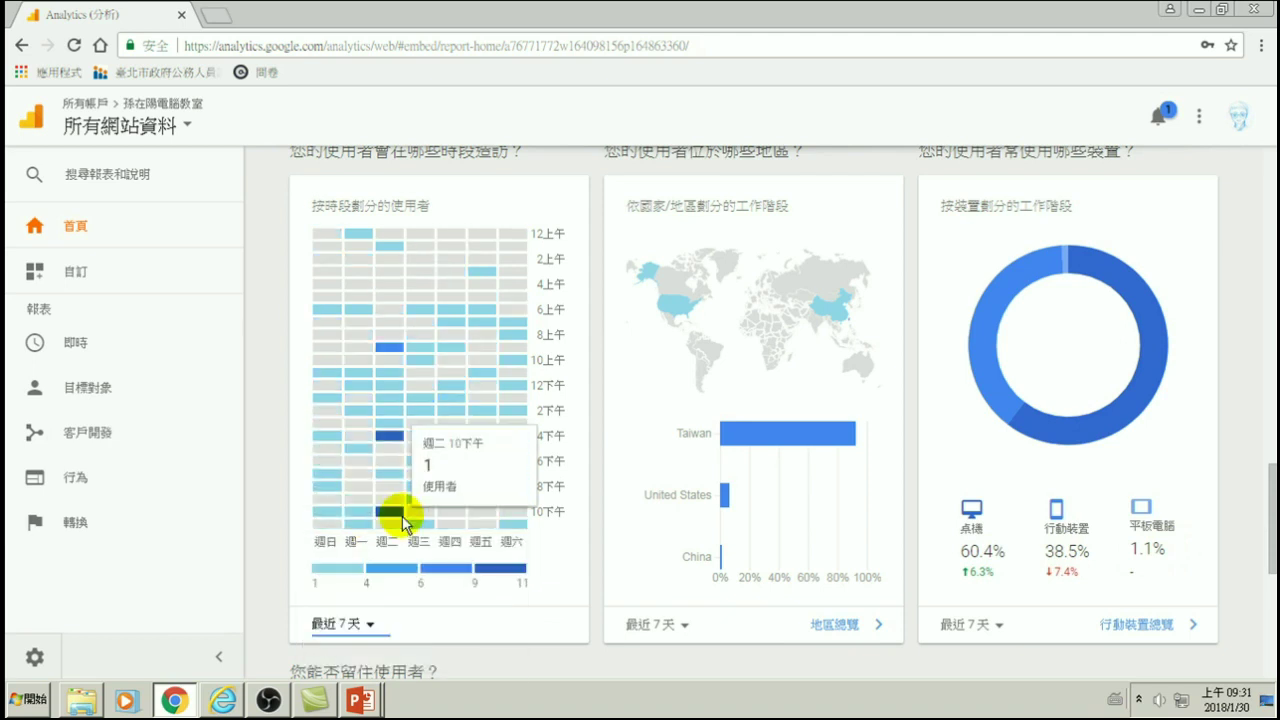
left_click(966, 626)
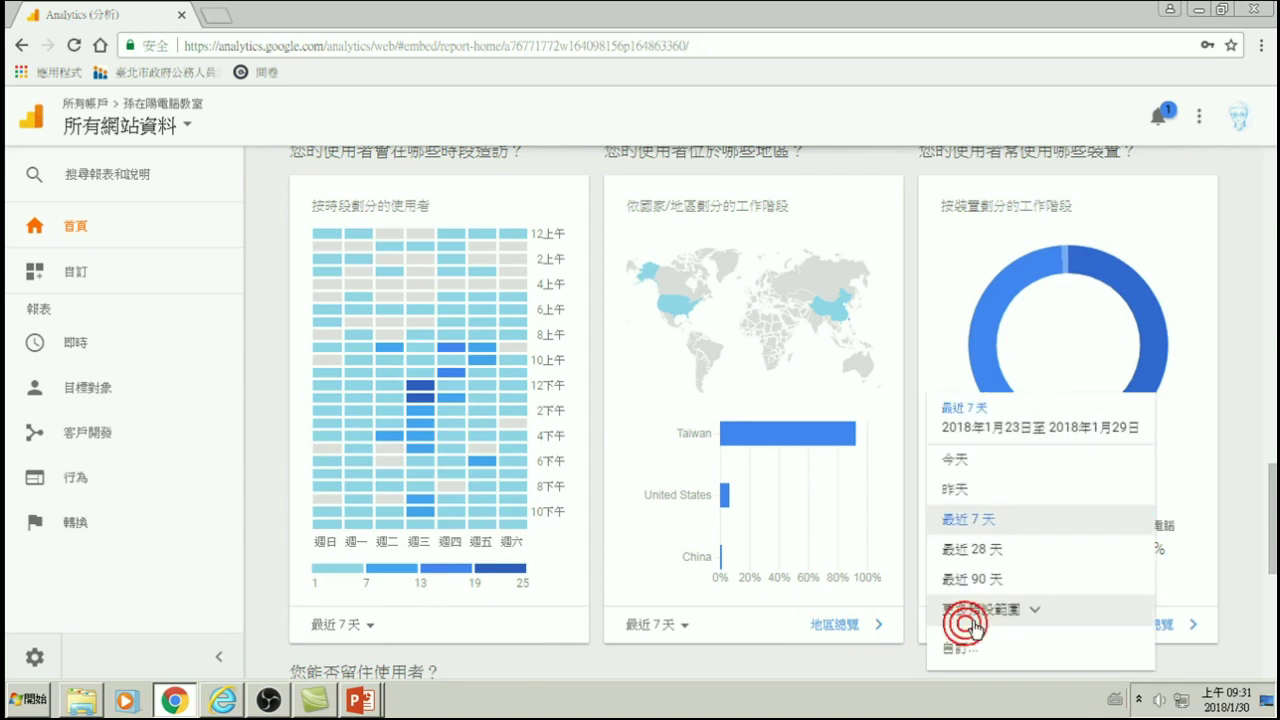
- Set the device breakdown to 最近 28 天, then 最近 90 天 (54% desktop, 44.6% mobile, 1.3% tablet)
left_click(975, 550)
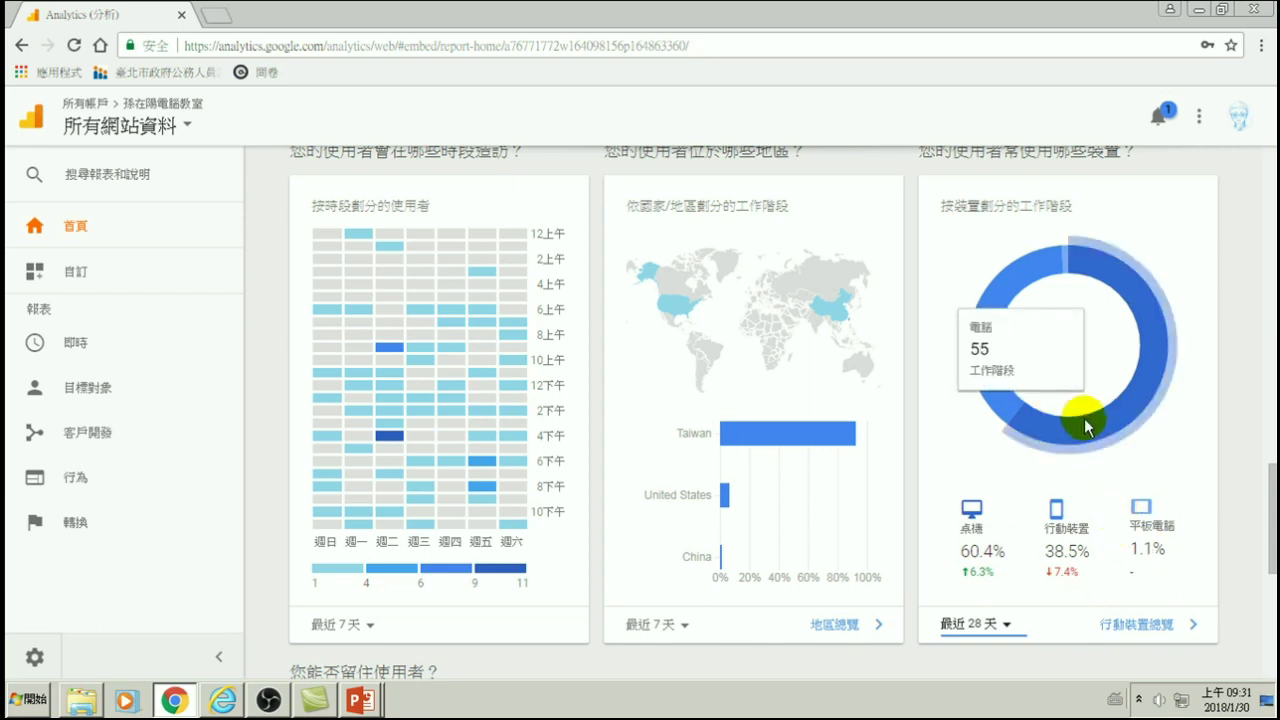
left_click(972, 630)
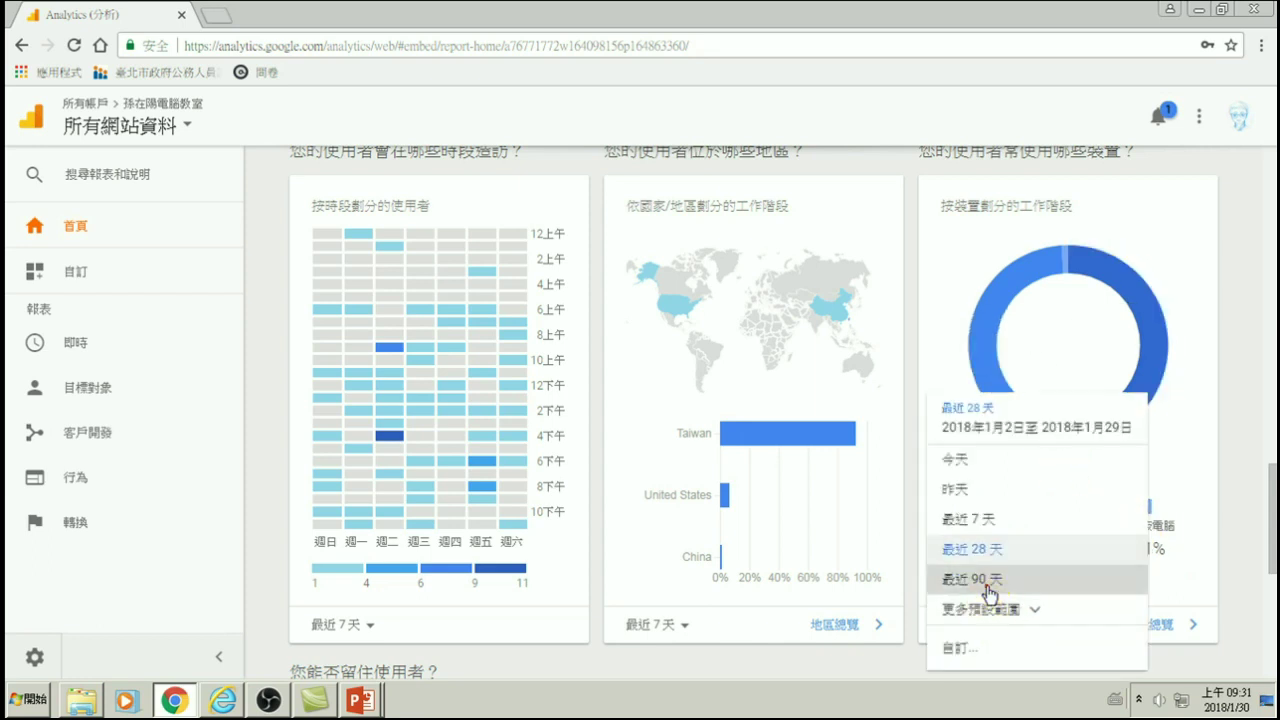
left_click(987, 588)
mouse_move(1110, 421)
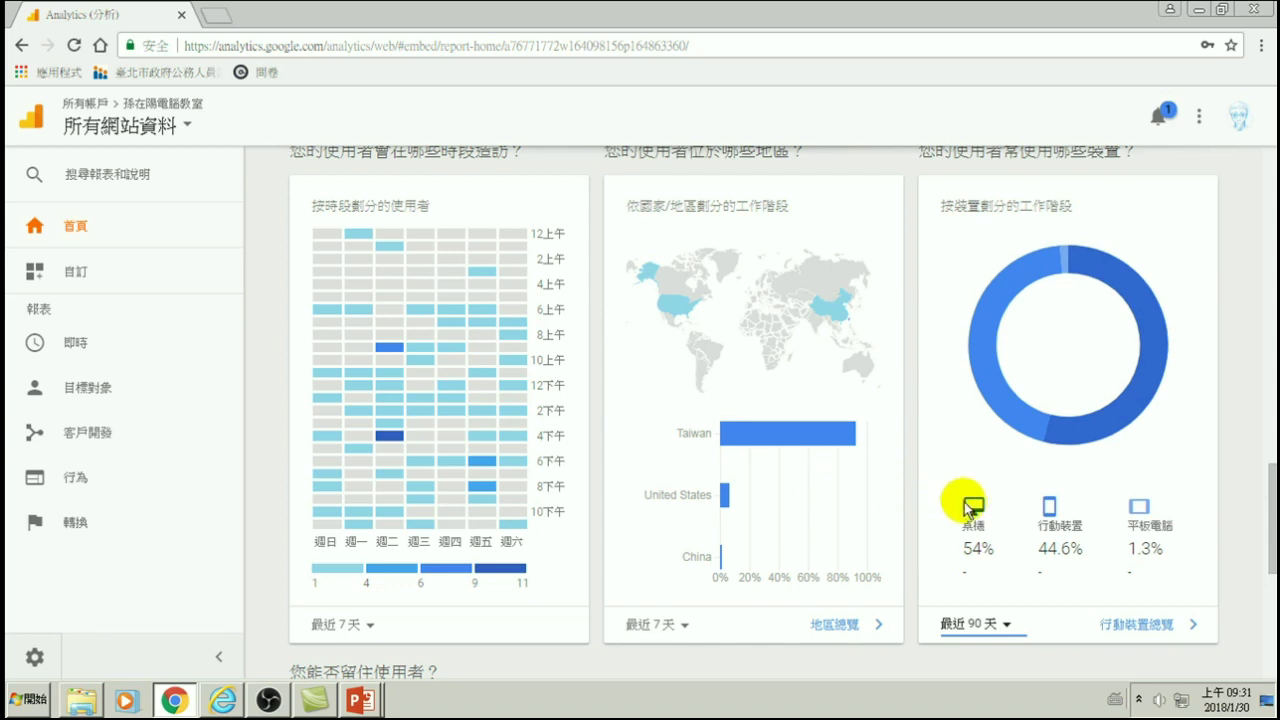
mouse_move(1126, 264)
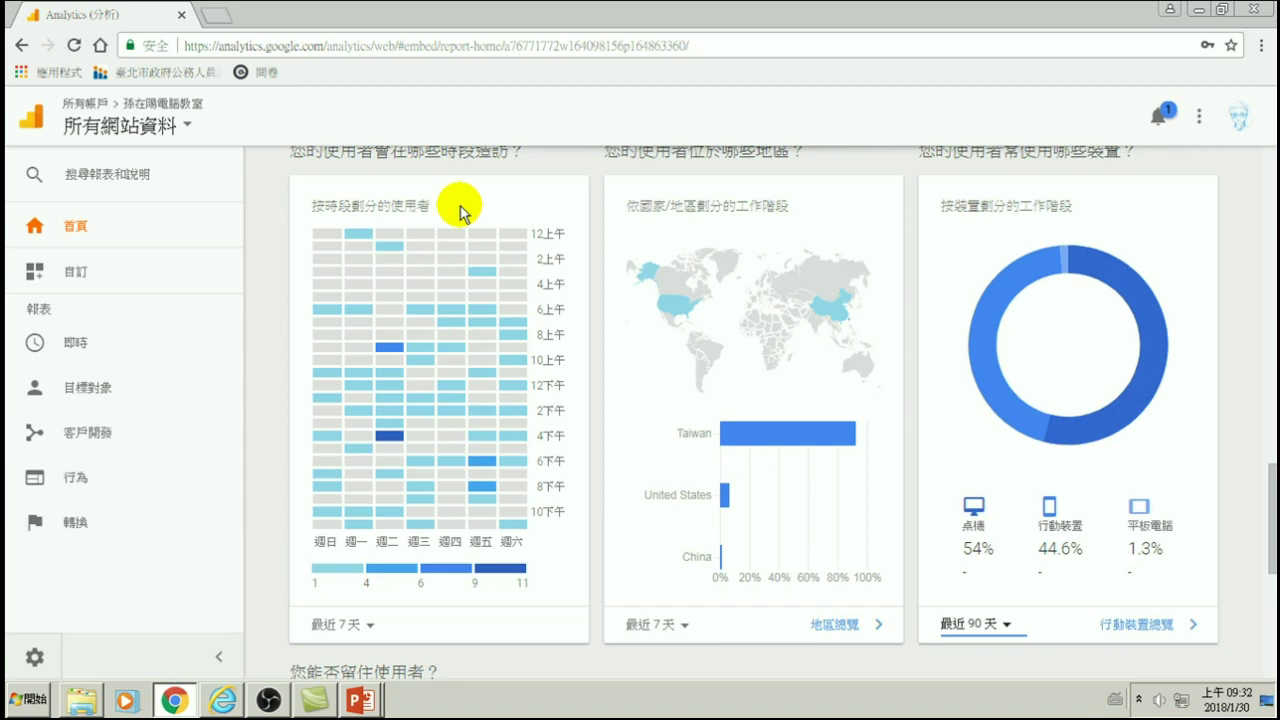
- Scroll to the top of the home report, then down to the 您如何開發使用者? channel chart
scroll(529, 402, "down", 5)
scroll(609, 366, "up", 5)
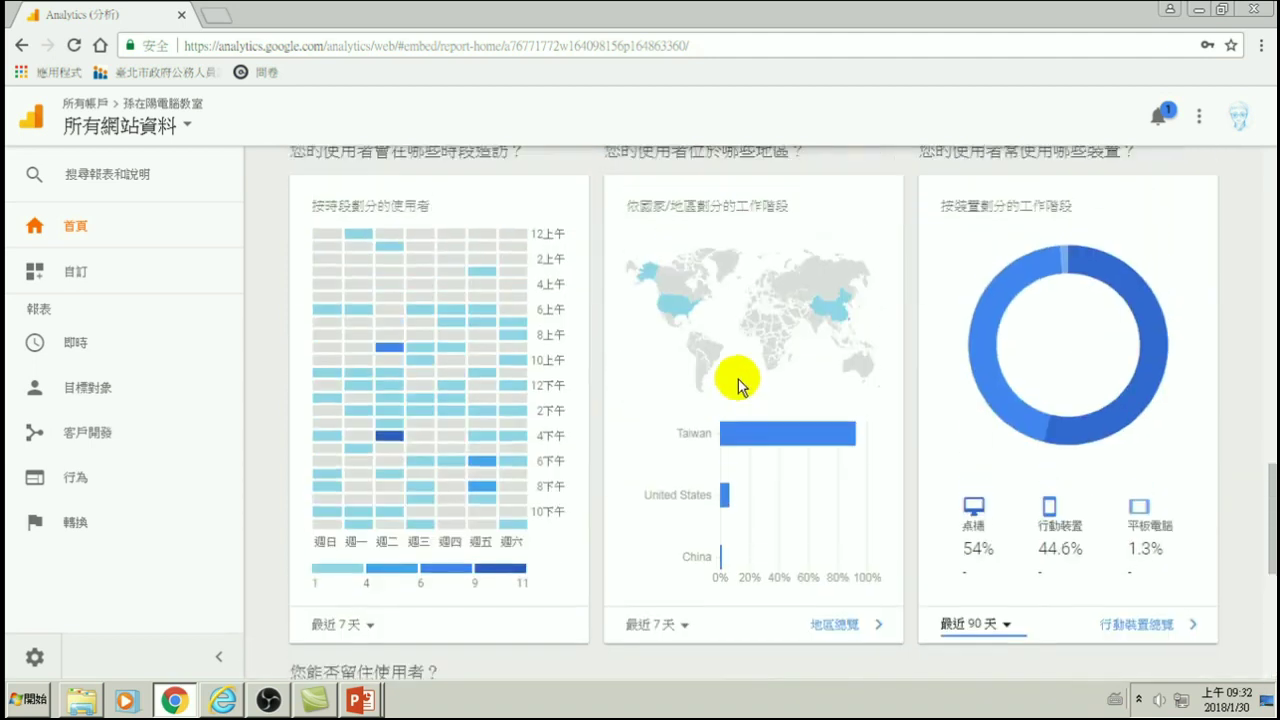
scroll(740, 382, "up", 3)
scroll(800, 385, "up", 4)
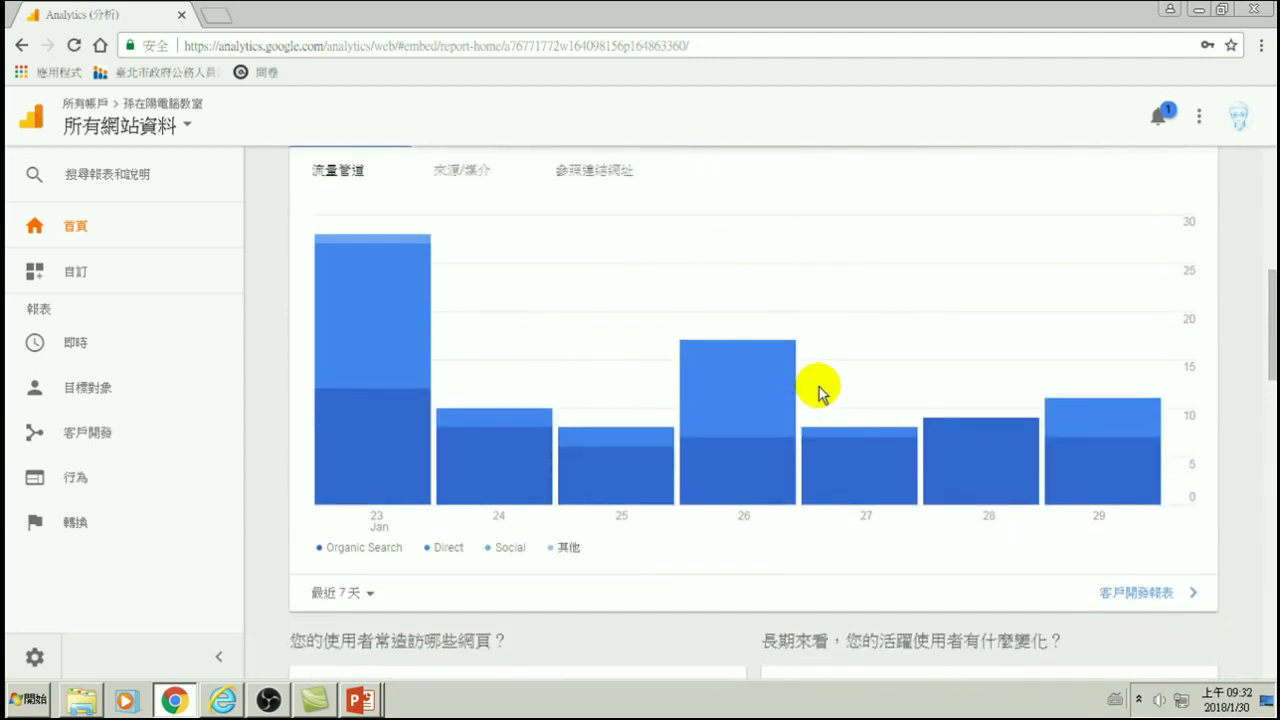
scroll(818, 392, "up", 3)
scroll(670, 310, "up", 3)
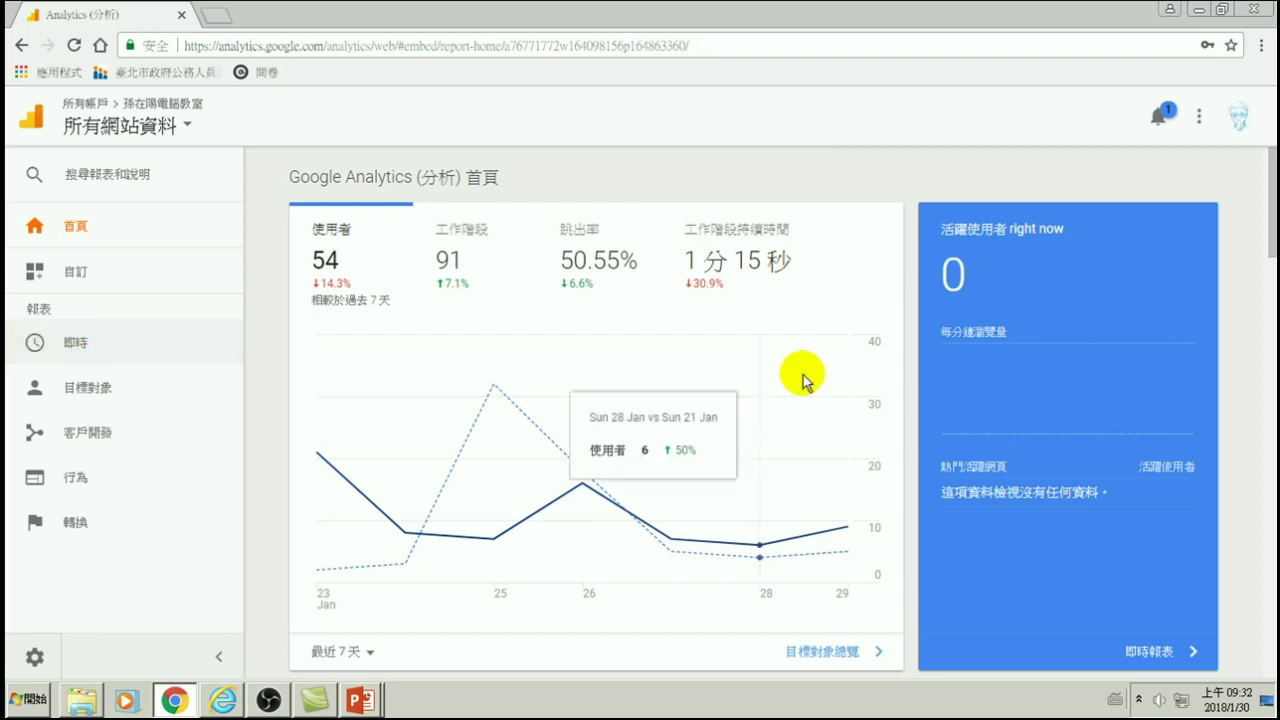
scroll(923, 409, "down", 5)
scroll(714, 523, "down", 1)
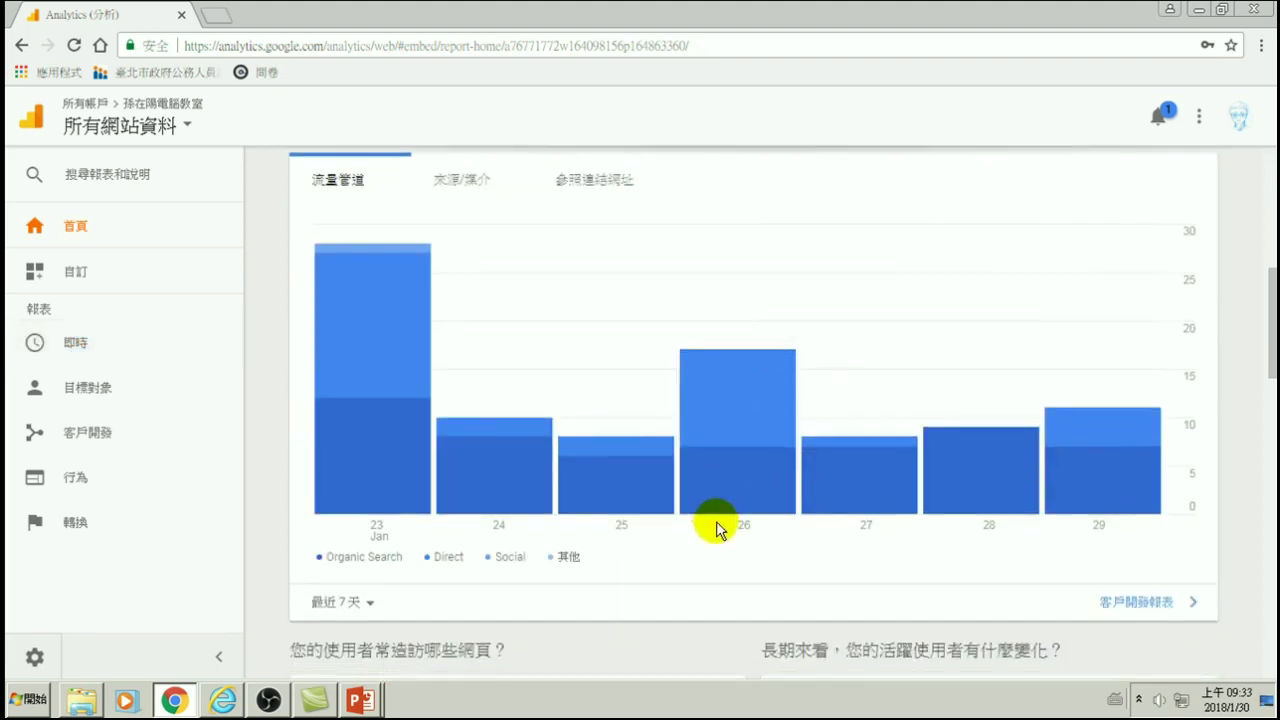
- Limit the traffic-channel acquisition chart to 今天 so it shows hourly bars
left_click(366, 521)
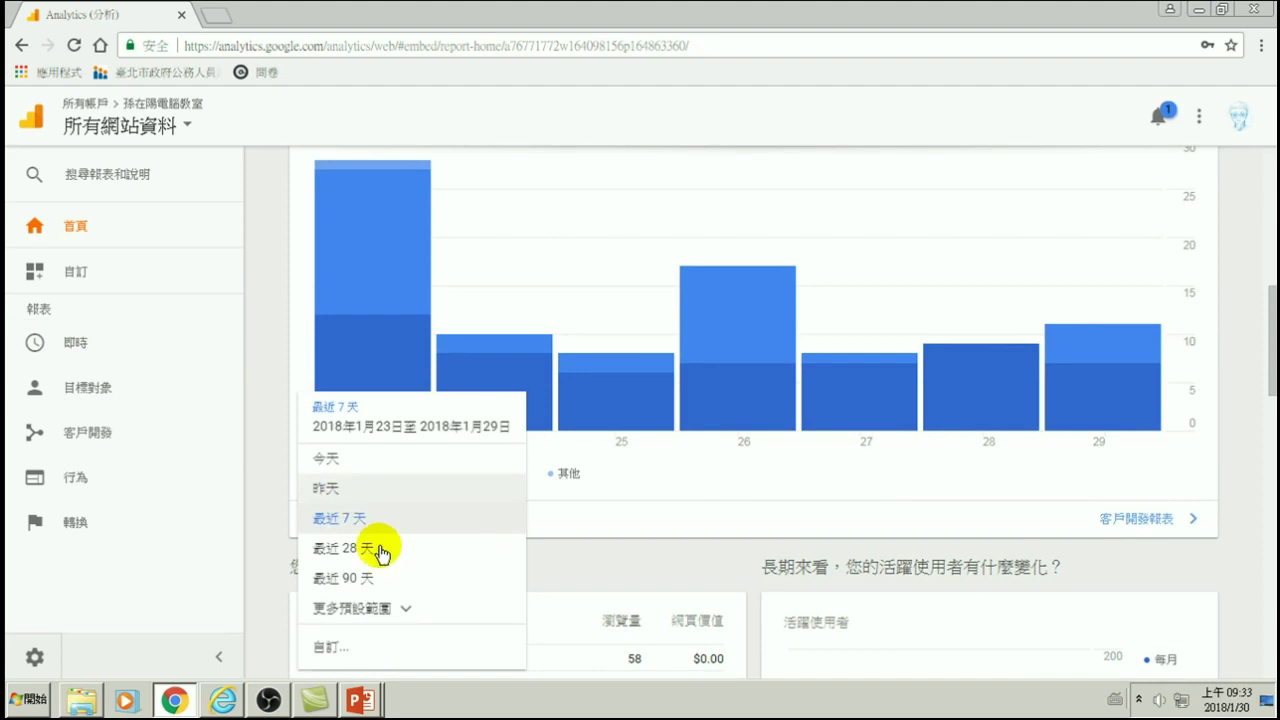
left_click(329, 458)
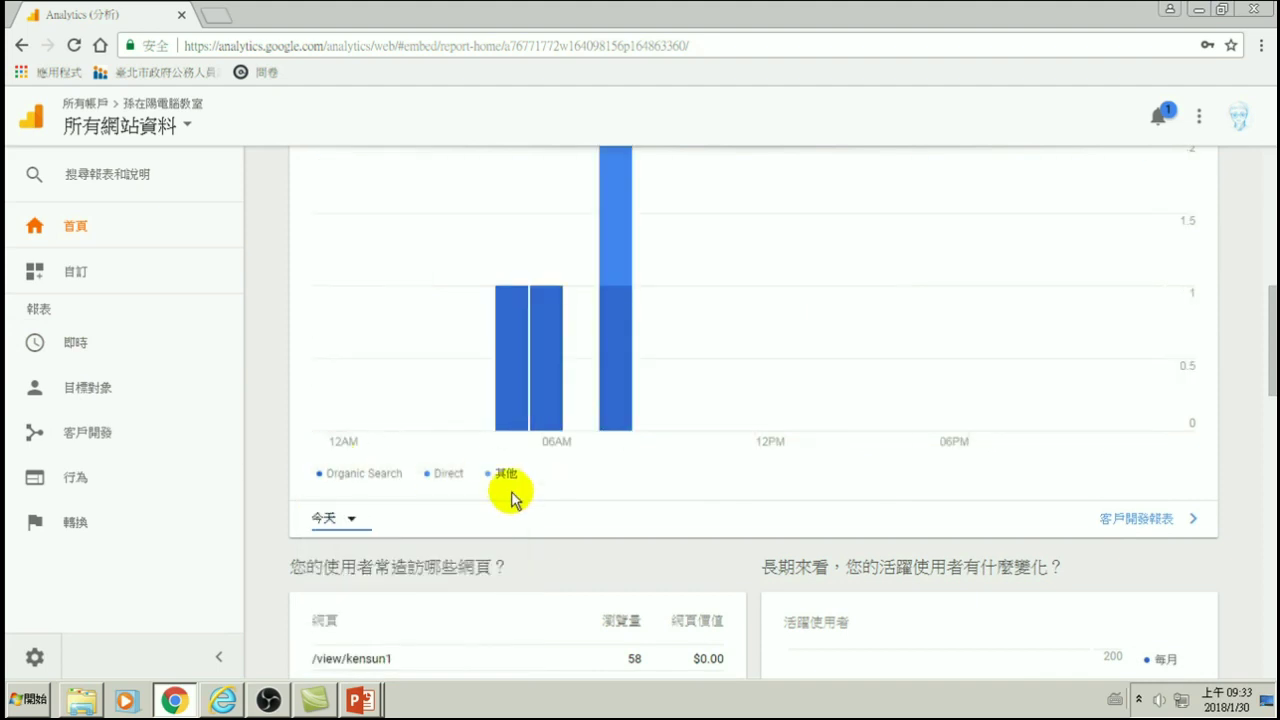
scroll(622, 498, "up", 3)
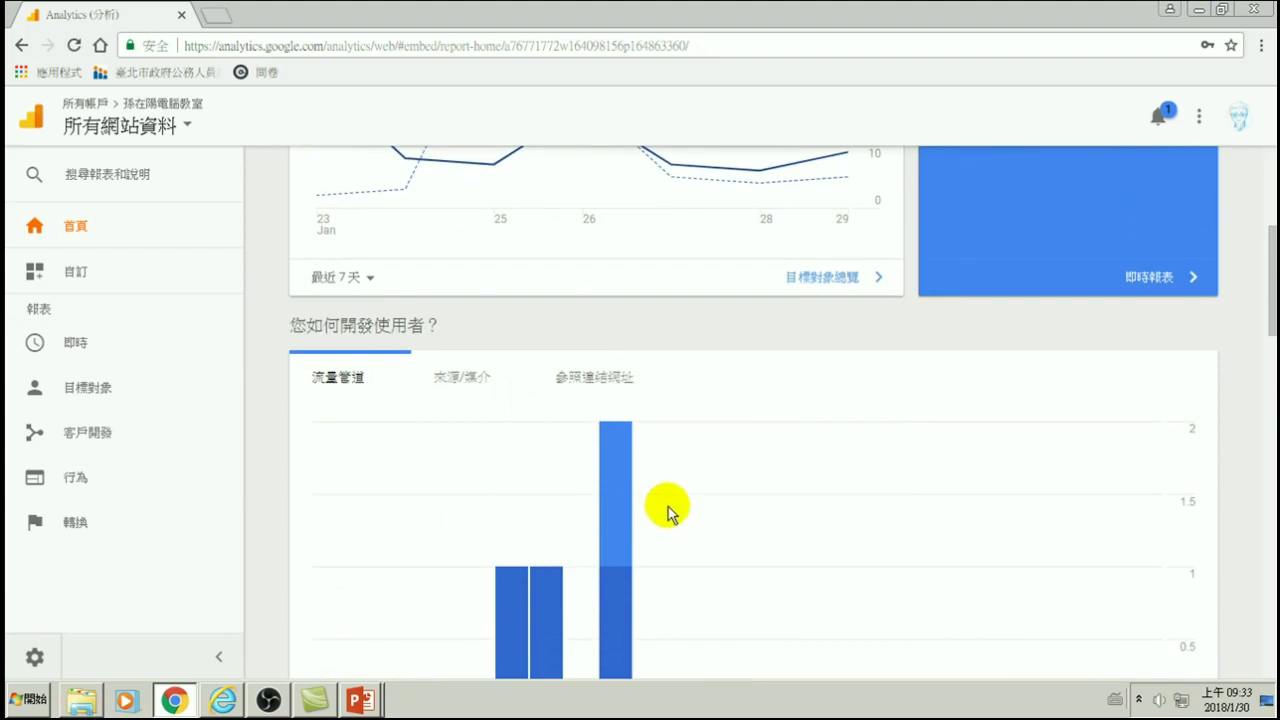
scroll(667, 512, "down", 3)
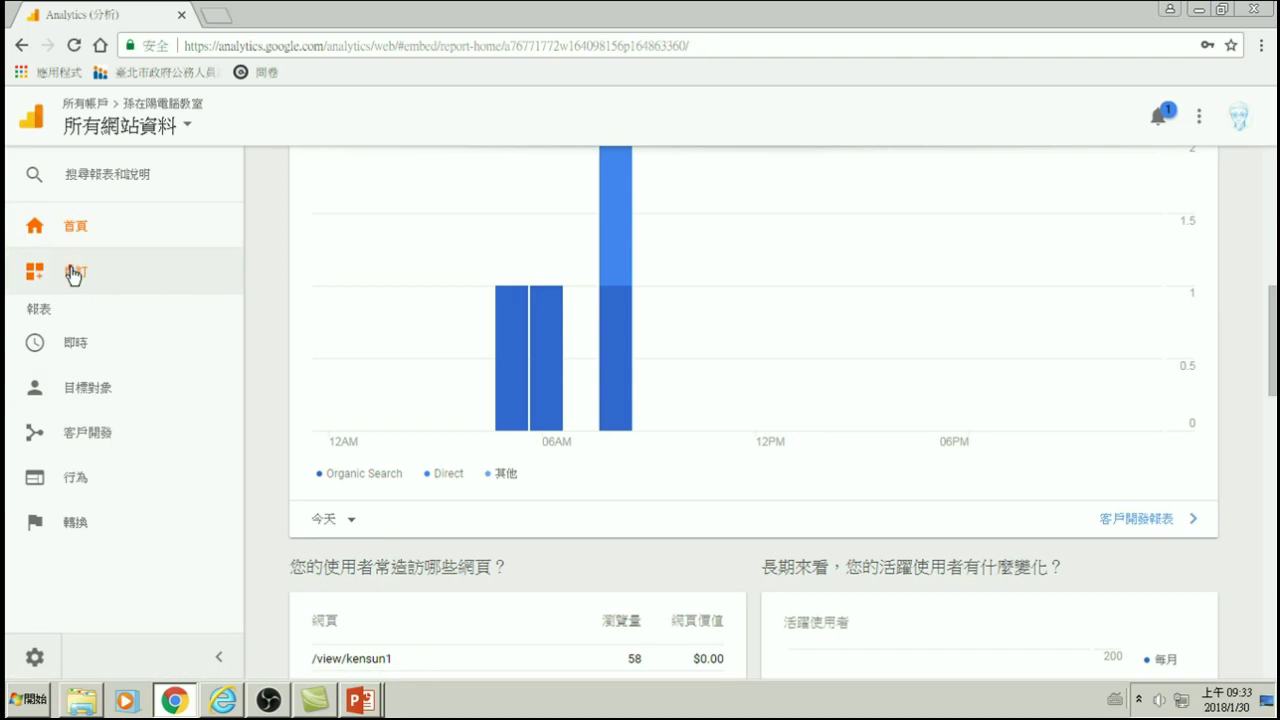
- Expand 自訂 in the sidebar and go to 自訂快訊 to see the five triggered alerts
left_click(72, 274)
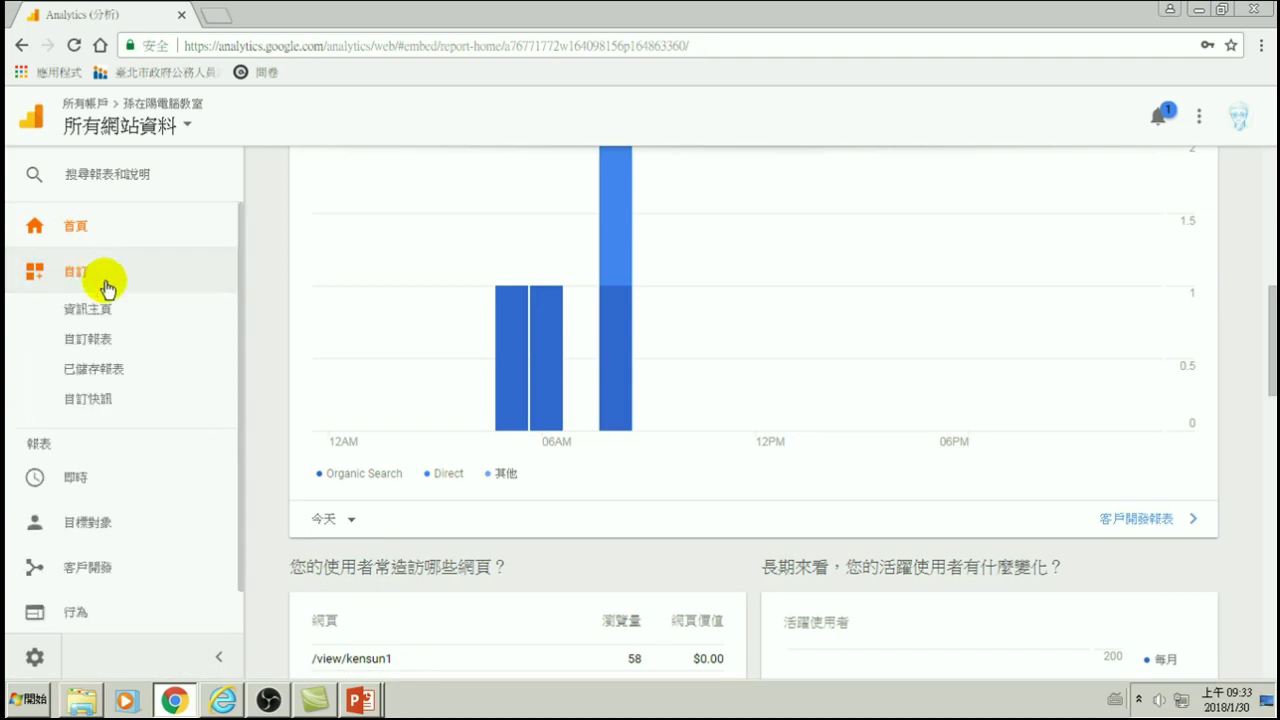
left_click(90, 403)
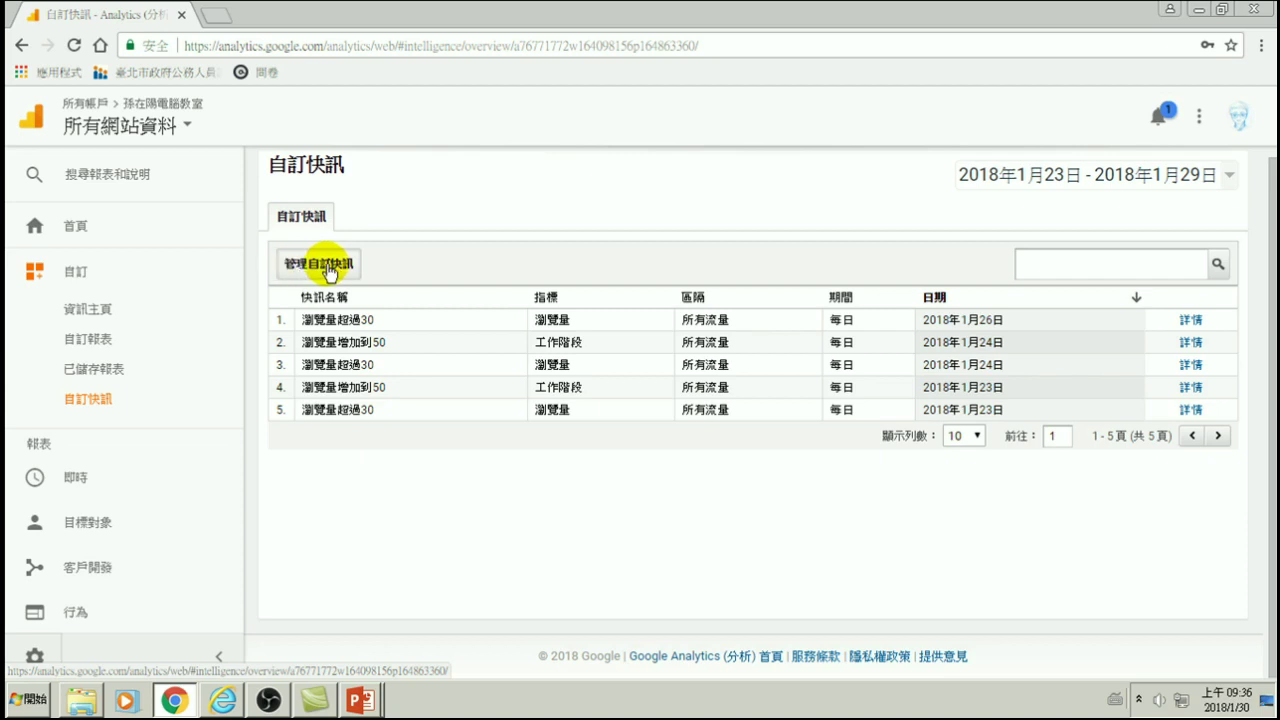
- Create a new custom alert from 管理自訂快訊 and name it 瀏覽量超過100 using Chinese input
left_click(321, 263)
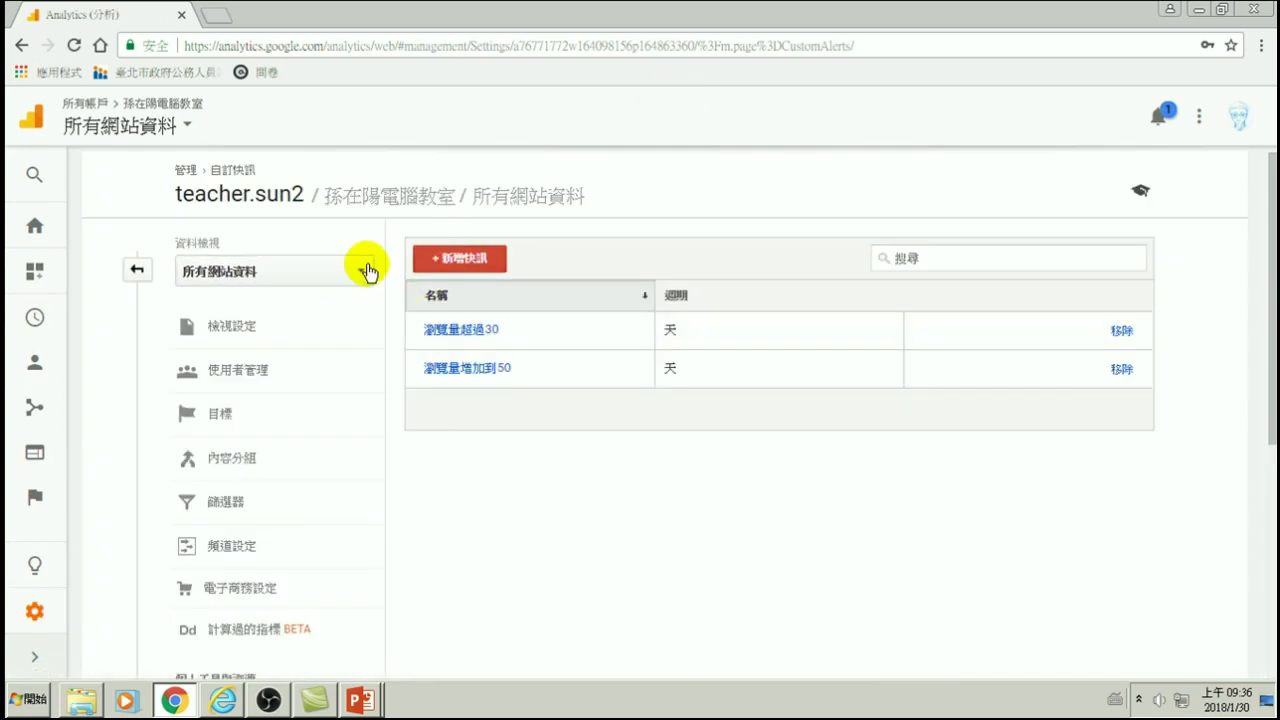
left_click(460, 263)
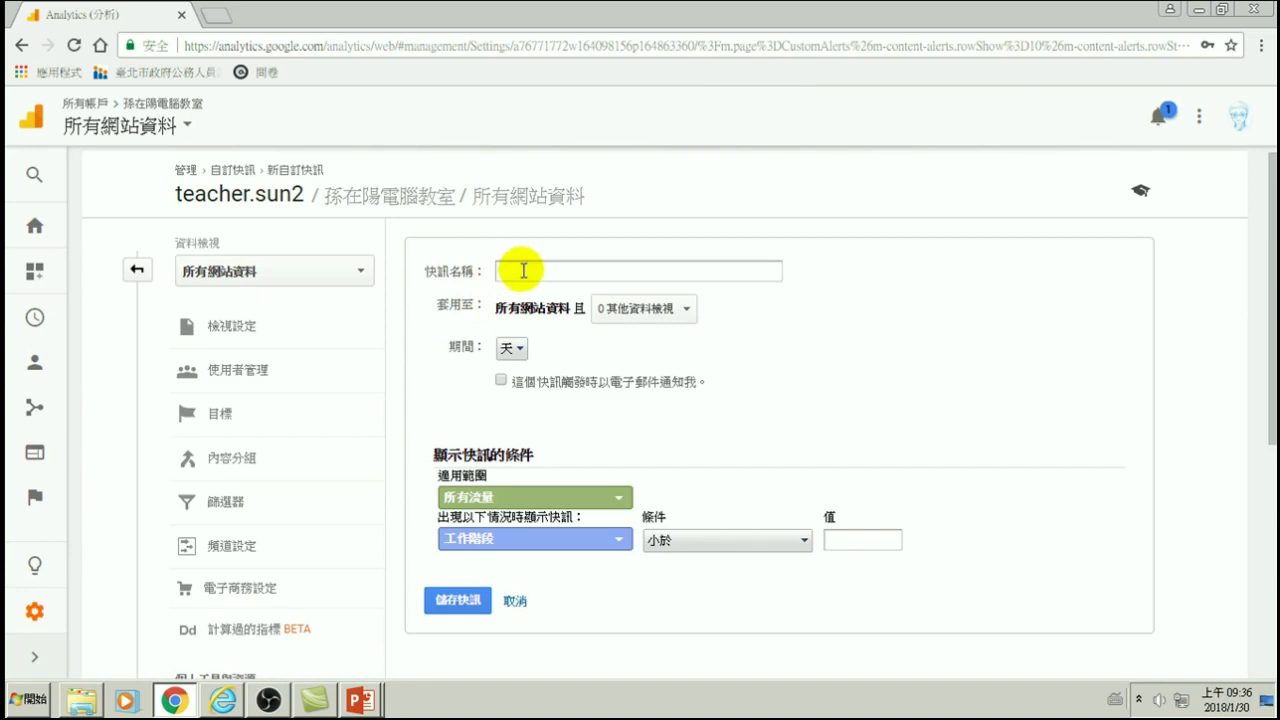
left_click(521, 269)
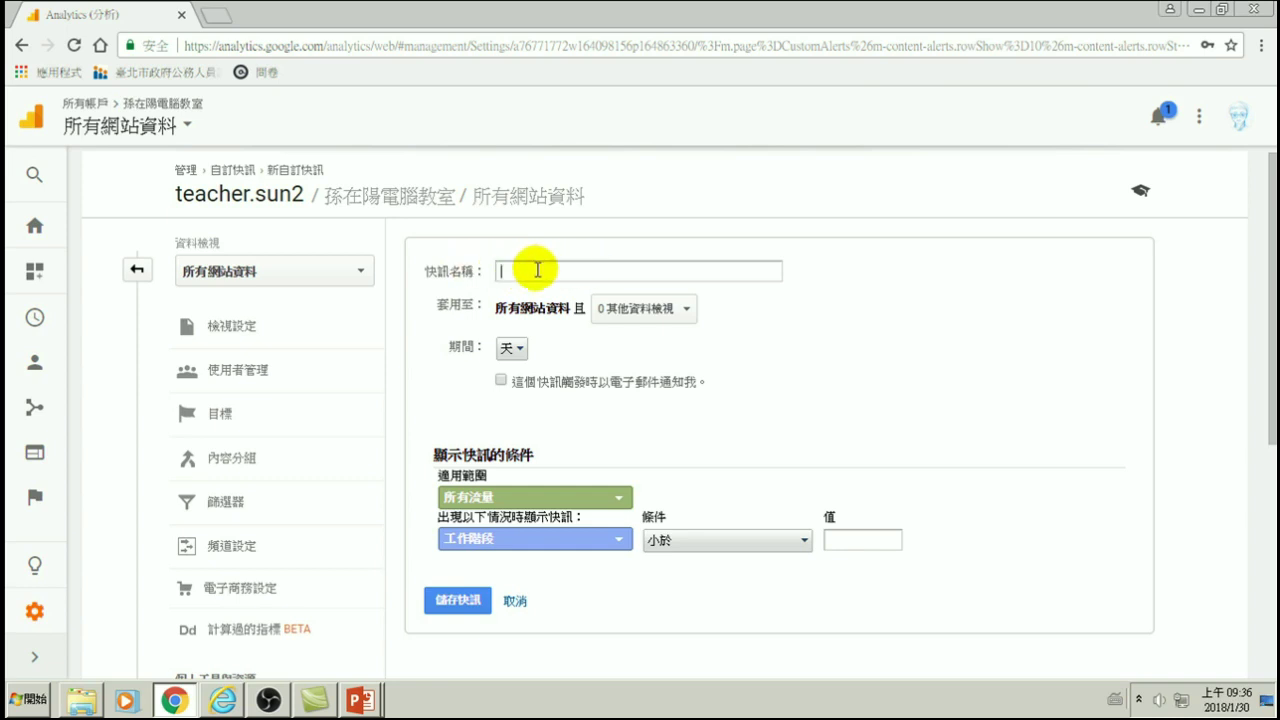
key("ctrl+space")
type("eht")
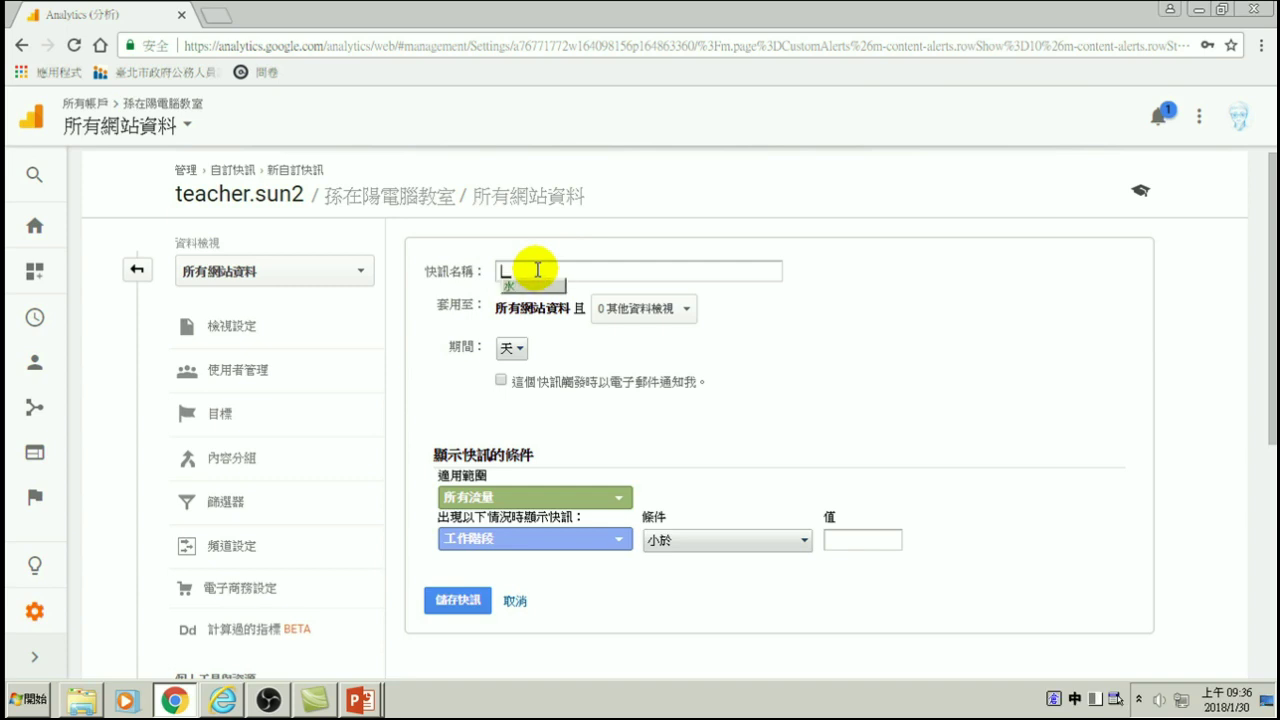
key("BackSpace")
type("c")
key("space")
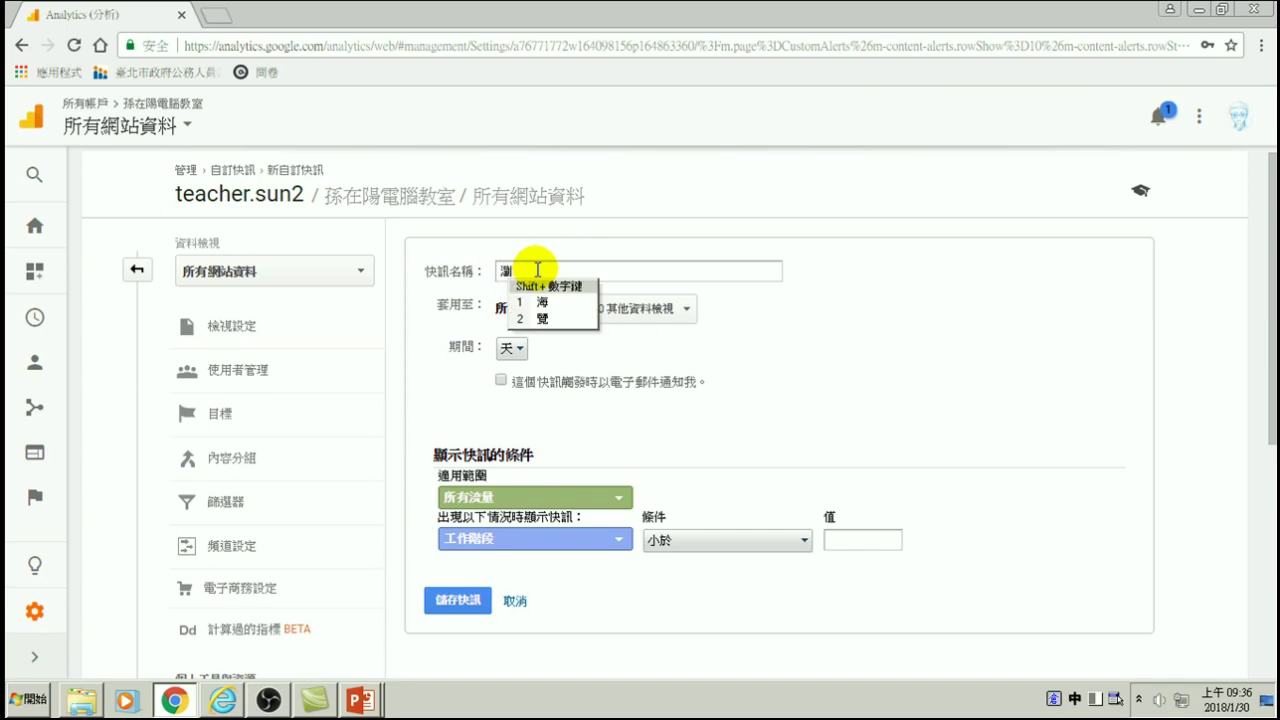
type("sibuu")
key("space")
type("am")
key("space")
type("1ybbr")
key("space")
key("1")
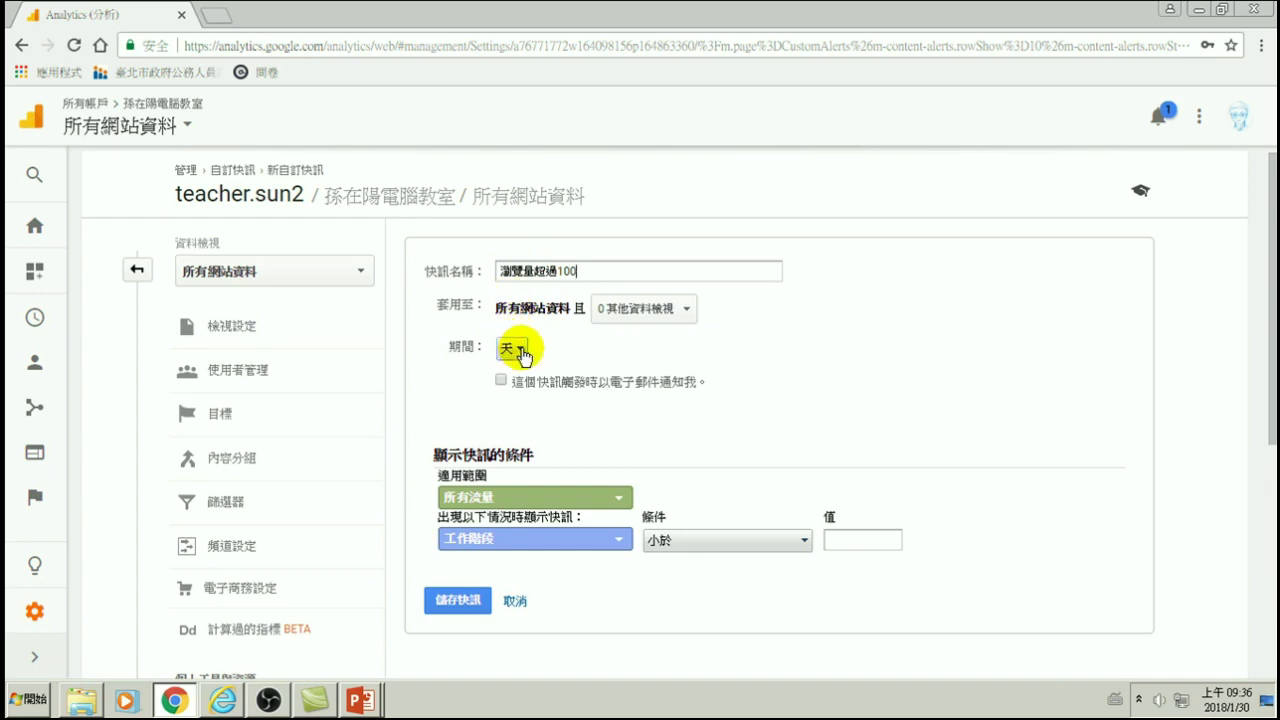
- Keep the alert period at 天 and bring up the 適用範圍 choices
left_click(516, 349)
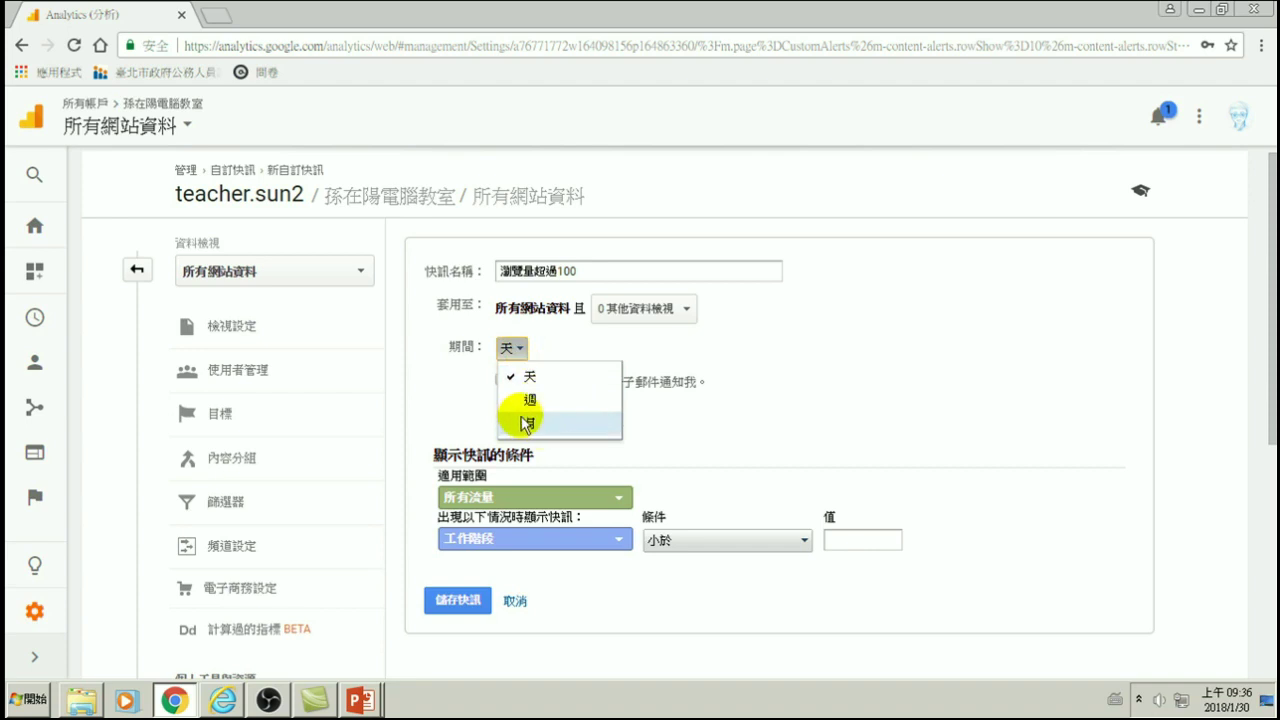
left_click(529, 376)
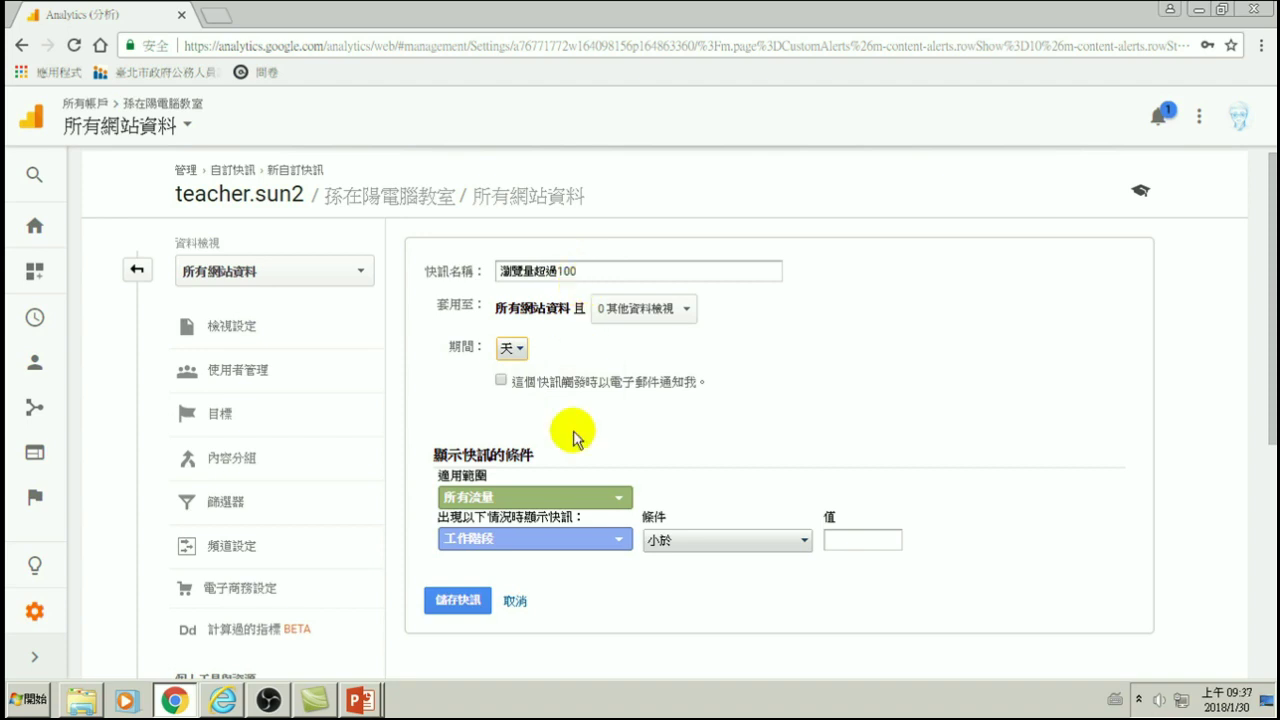
left_click(482, 497)
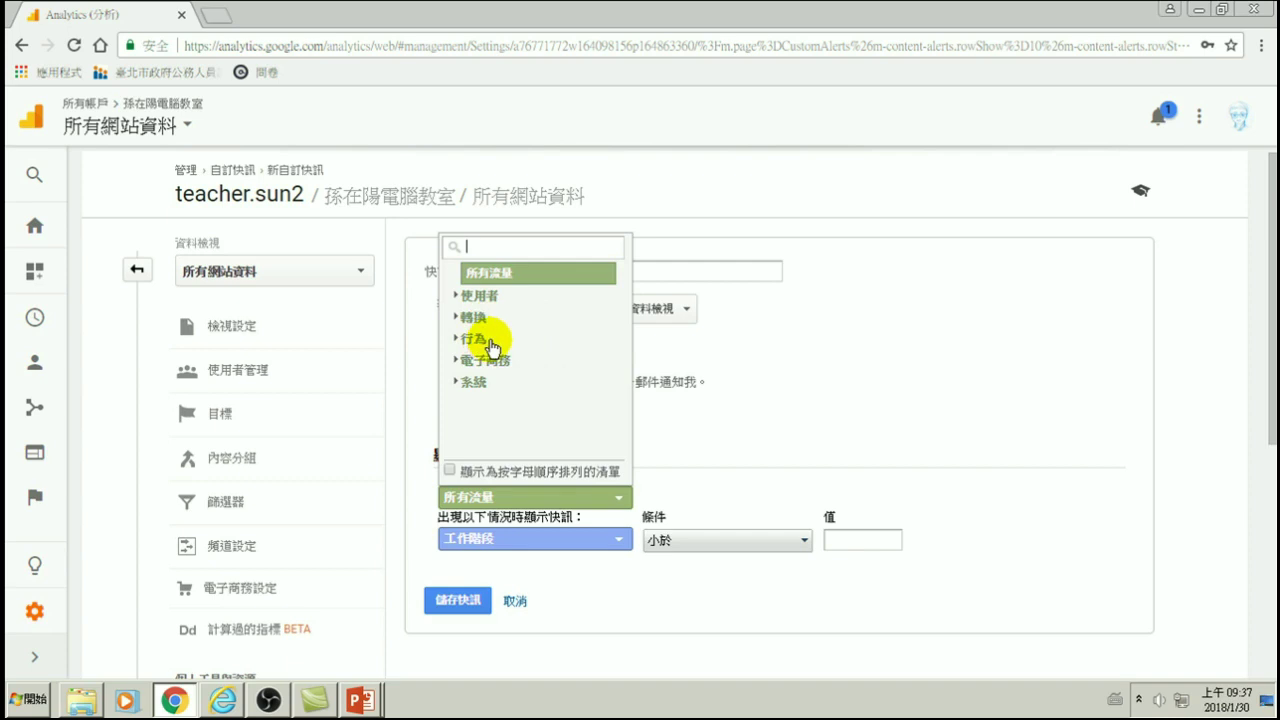
- Apply the alert to 所有流量 with the condition 瀏覽量 大於 100
left_click(819, 378)
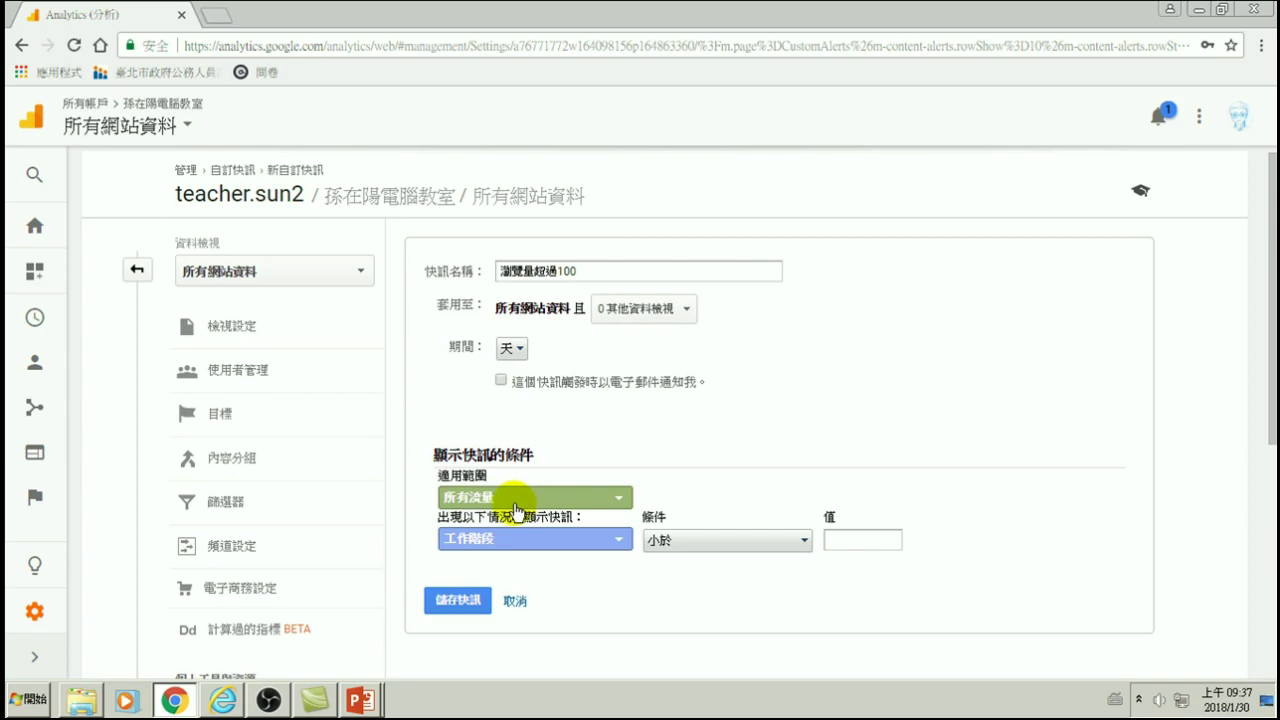
left_click(467, 541)
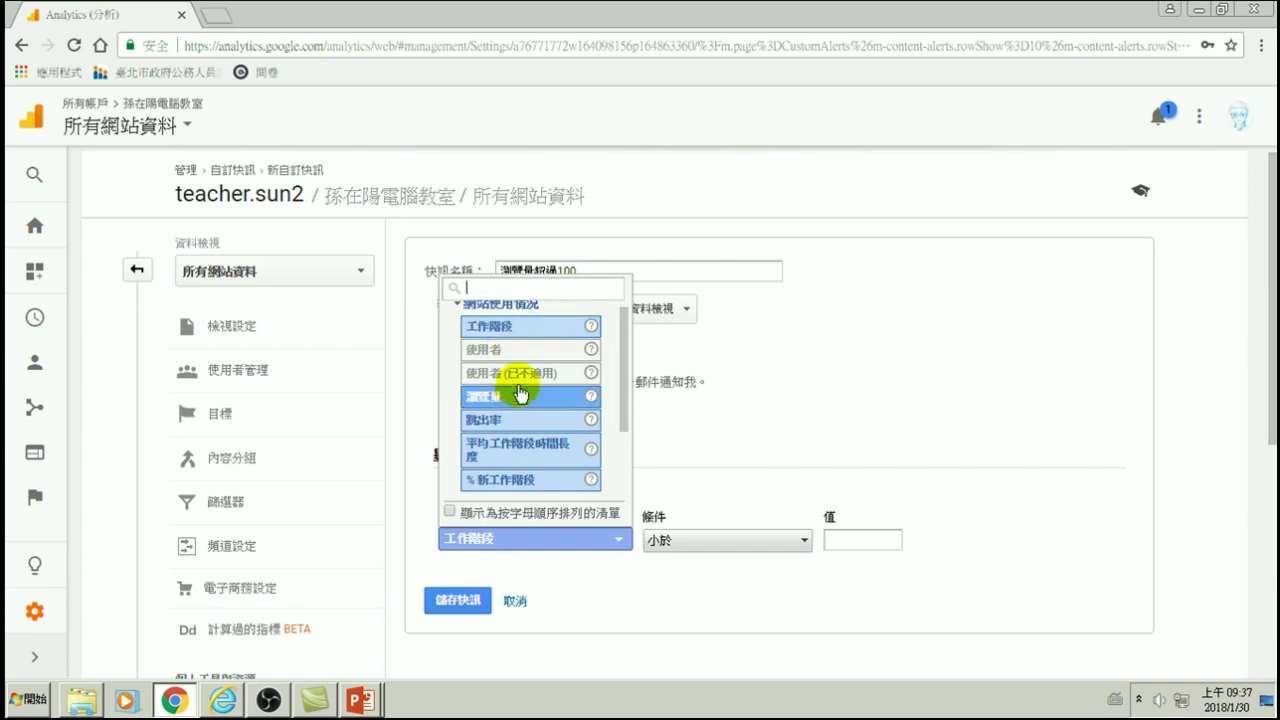
left_click(484, 397)
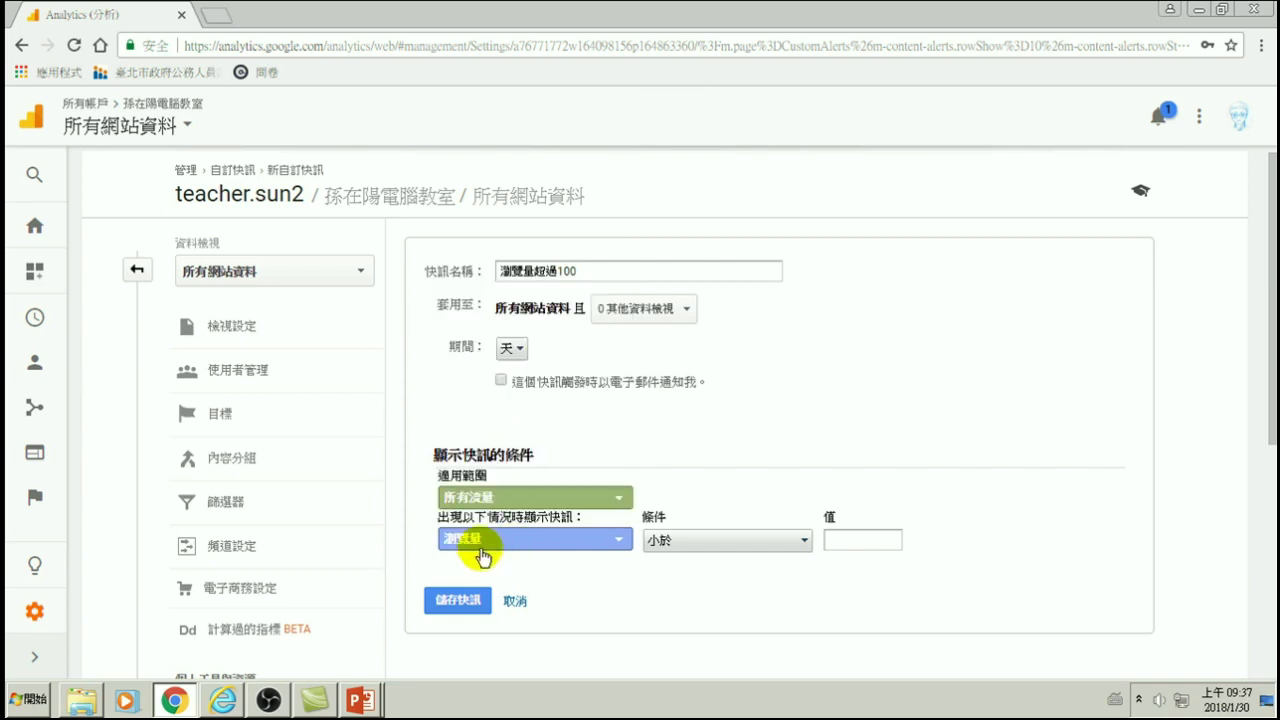
left_click(668, 540)
left_click(700, 420)
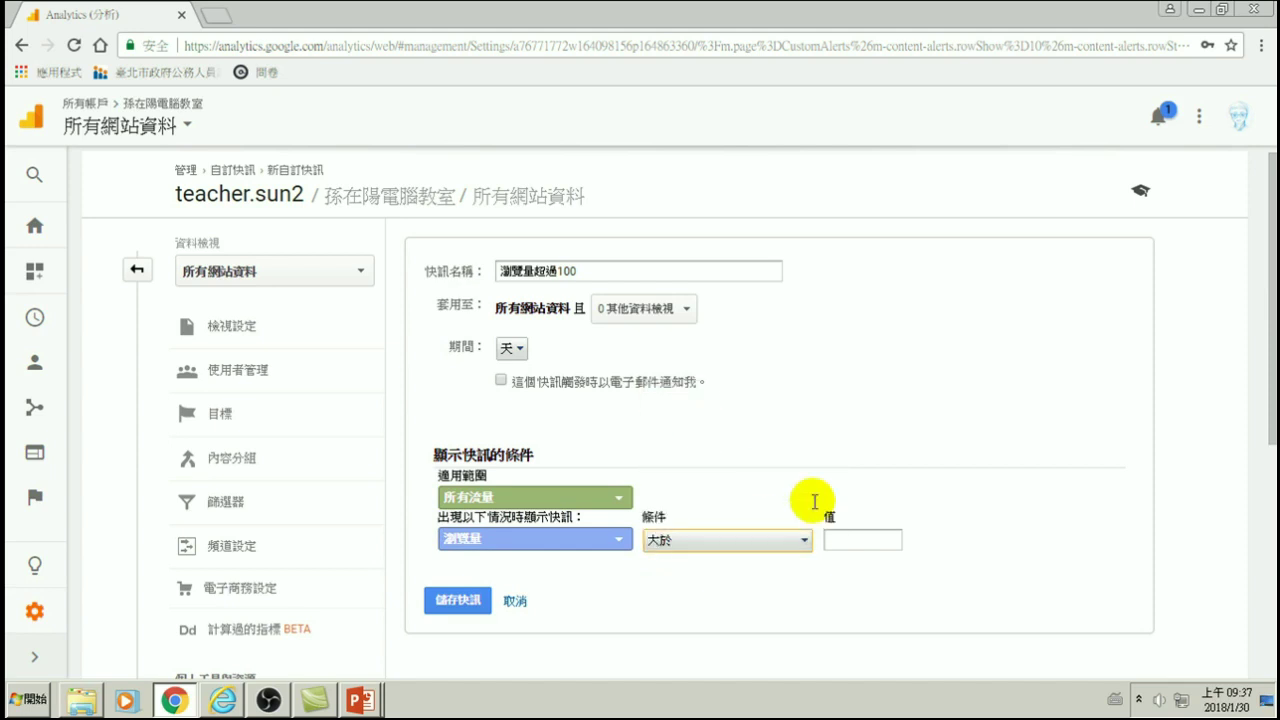
left_click(843, 535)
type("100")
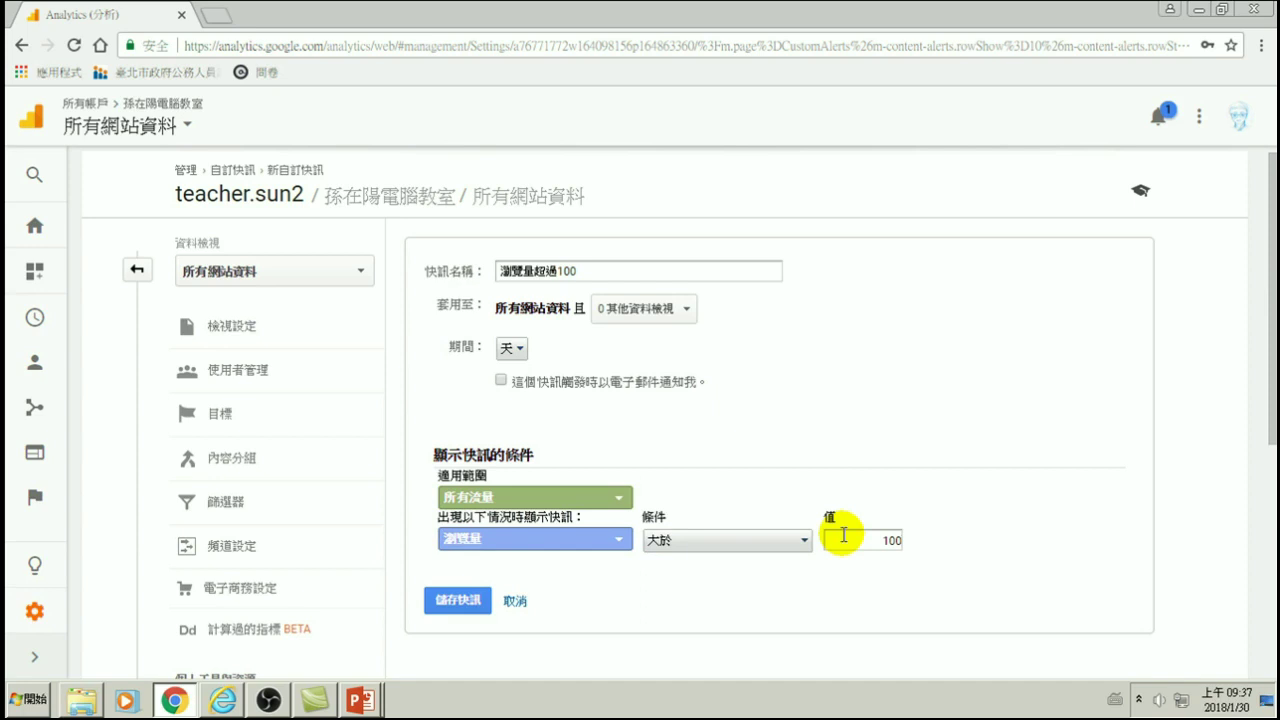
- Save the 瀏覽量超過100 alert so it joins 瀏覽量超過30 and 瀏覽量增加到50 in the list
left_click(456, 600)
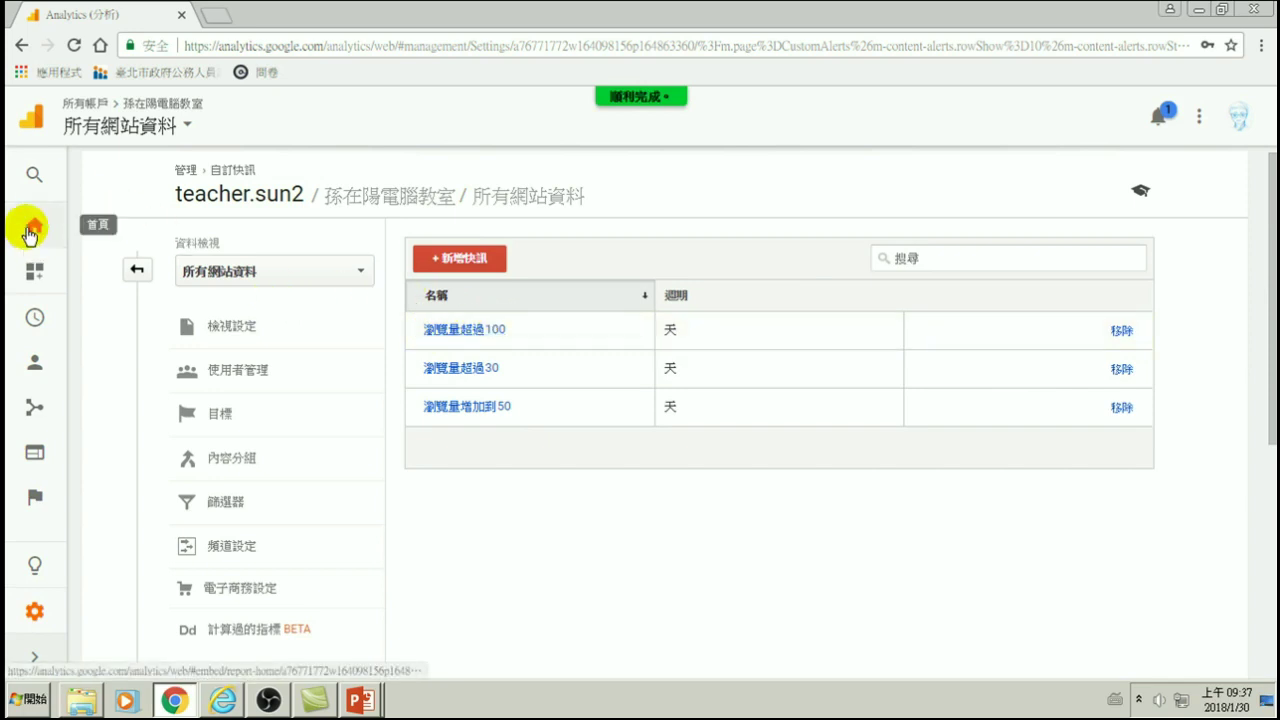
- Go from the Analytics home to the 自訂 > 自訂快訊 custom alerts overview
left_click(33, 232)
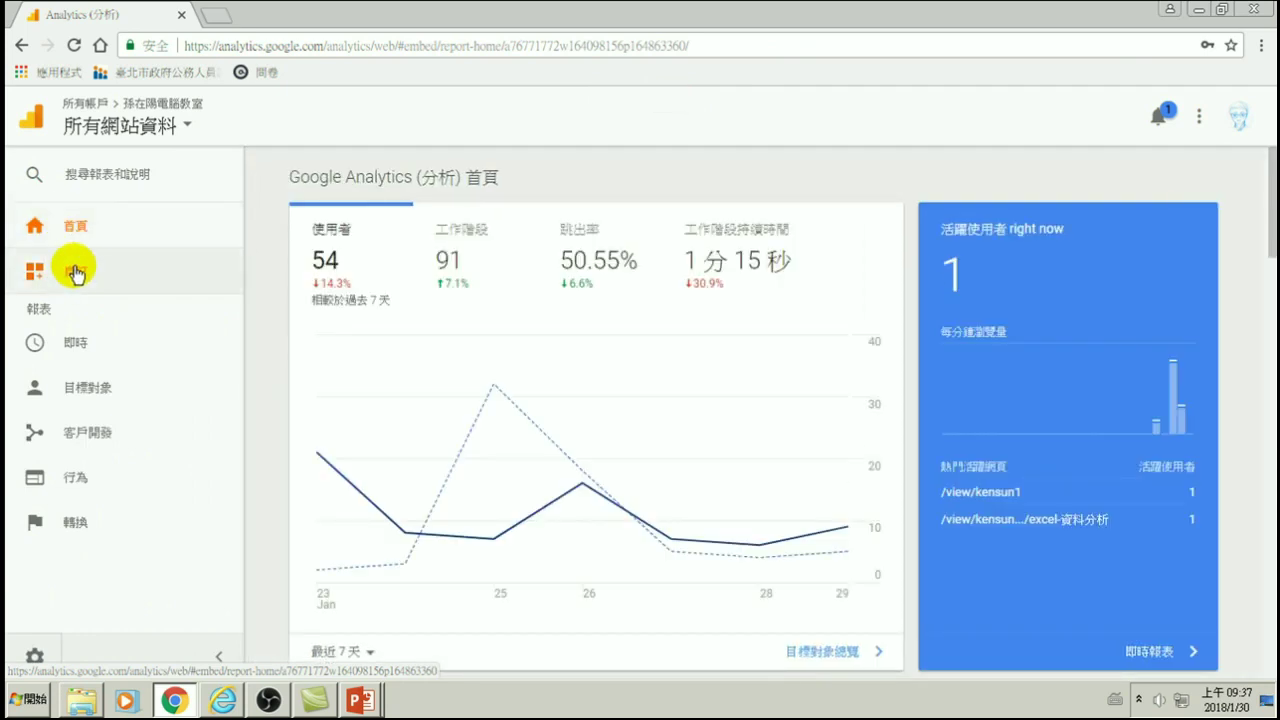
left_click(75, 272)
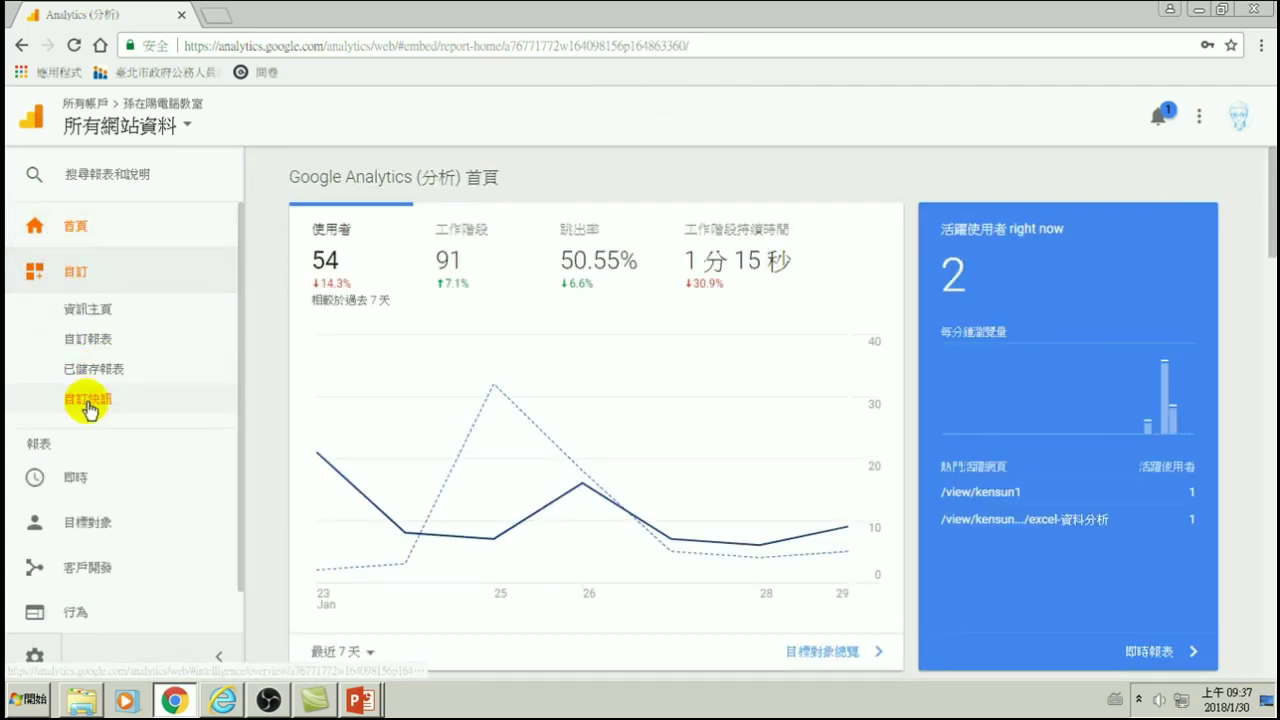
left_click(88, 402)
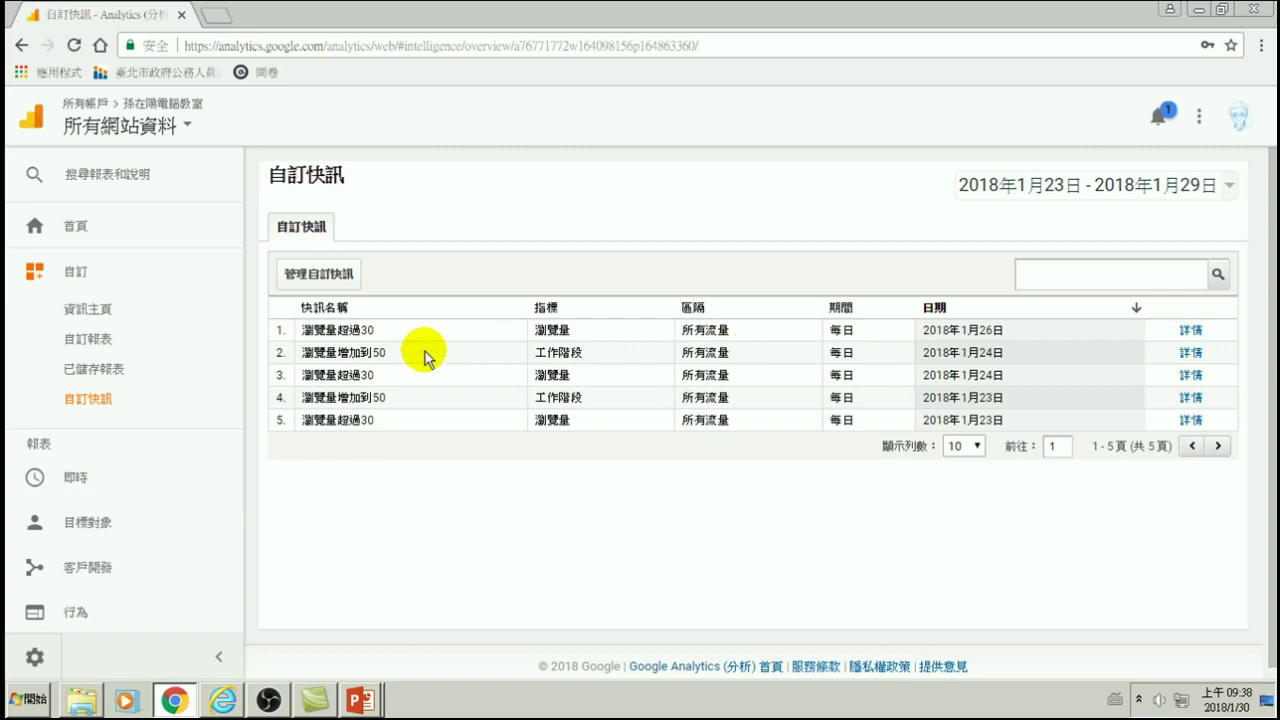
- Highlight the 瀏覽量增加到50 alert and its 1月24日 date, then open its details
left_click_drag(304, 352, 420, 363)
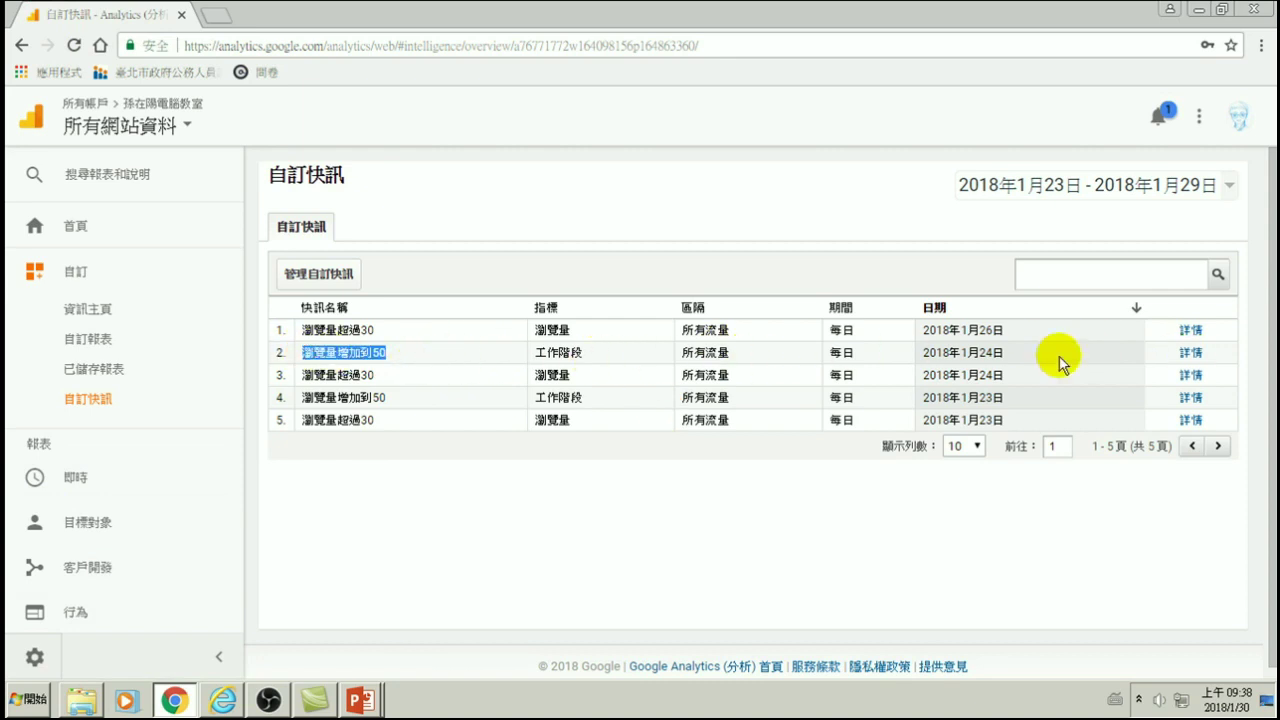
left_click_drag(960, 352, 1005, 354)
left_click(1190, 352)
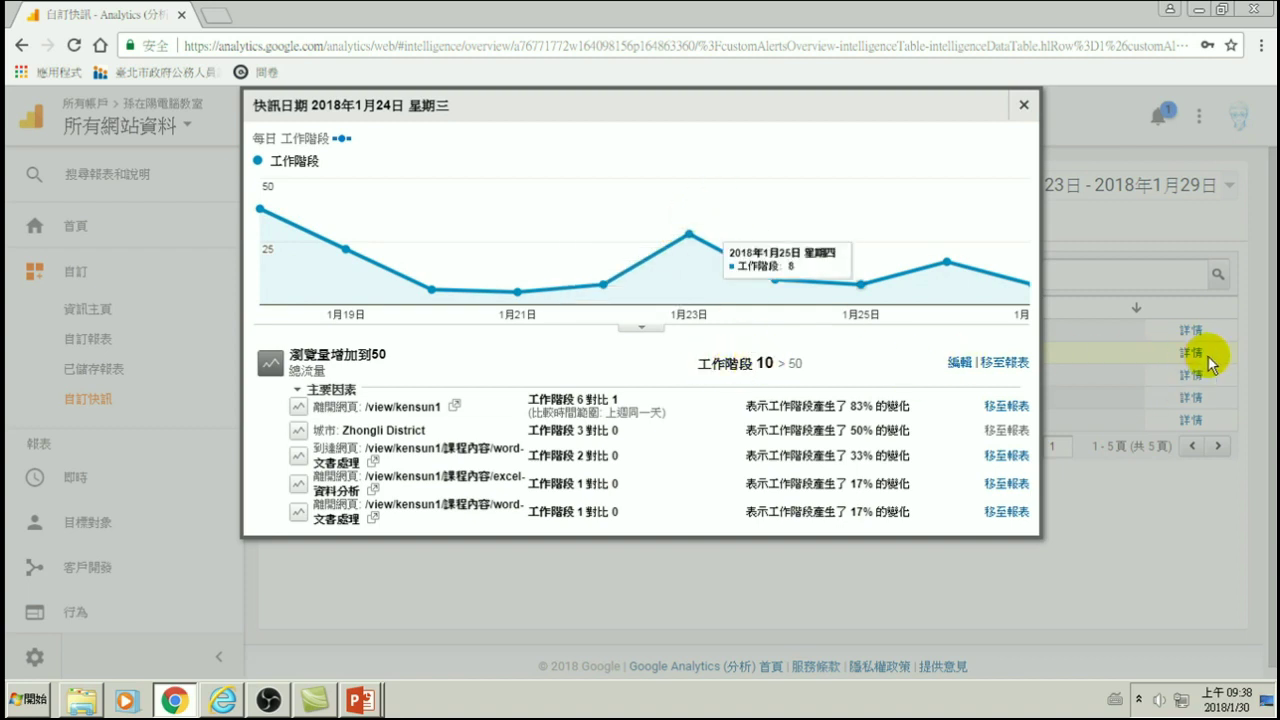
- Switch to the 1月26日 瀏覽量超過30 alert details, with 39 pageviews against threshold 30
left_click(1024, 110)
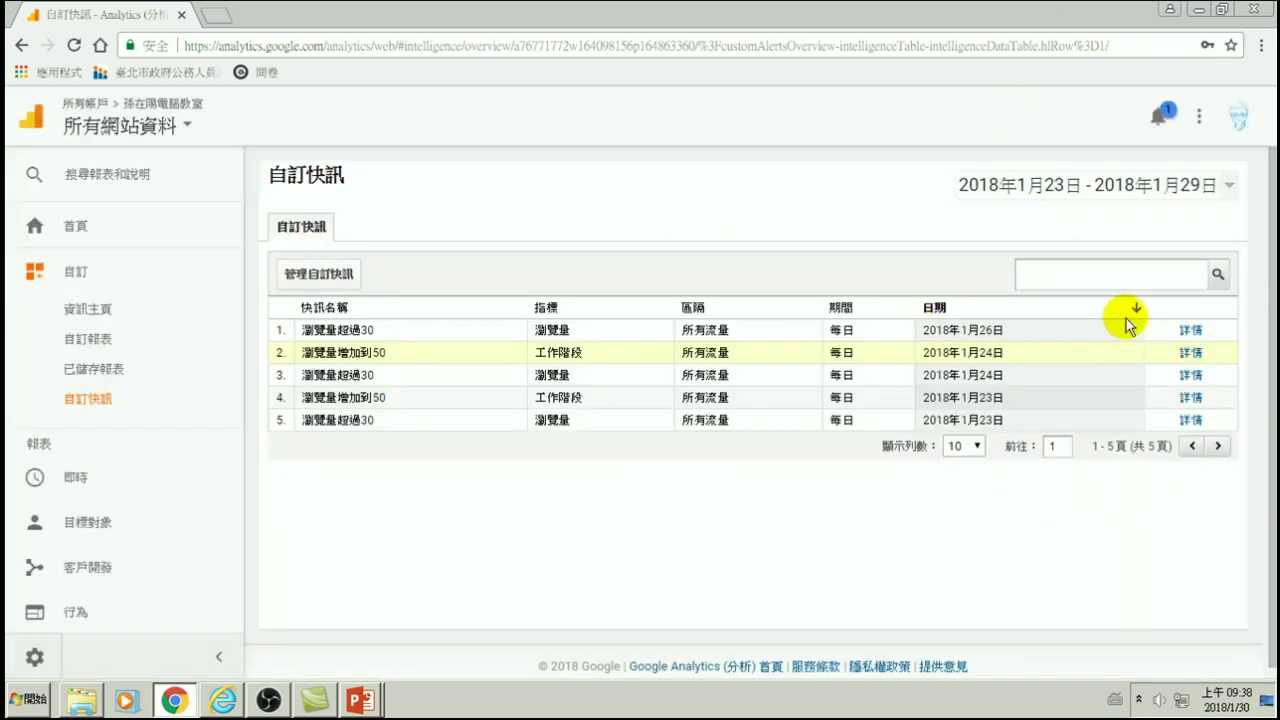
left_click(1190, 330)
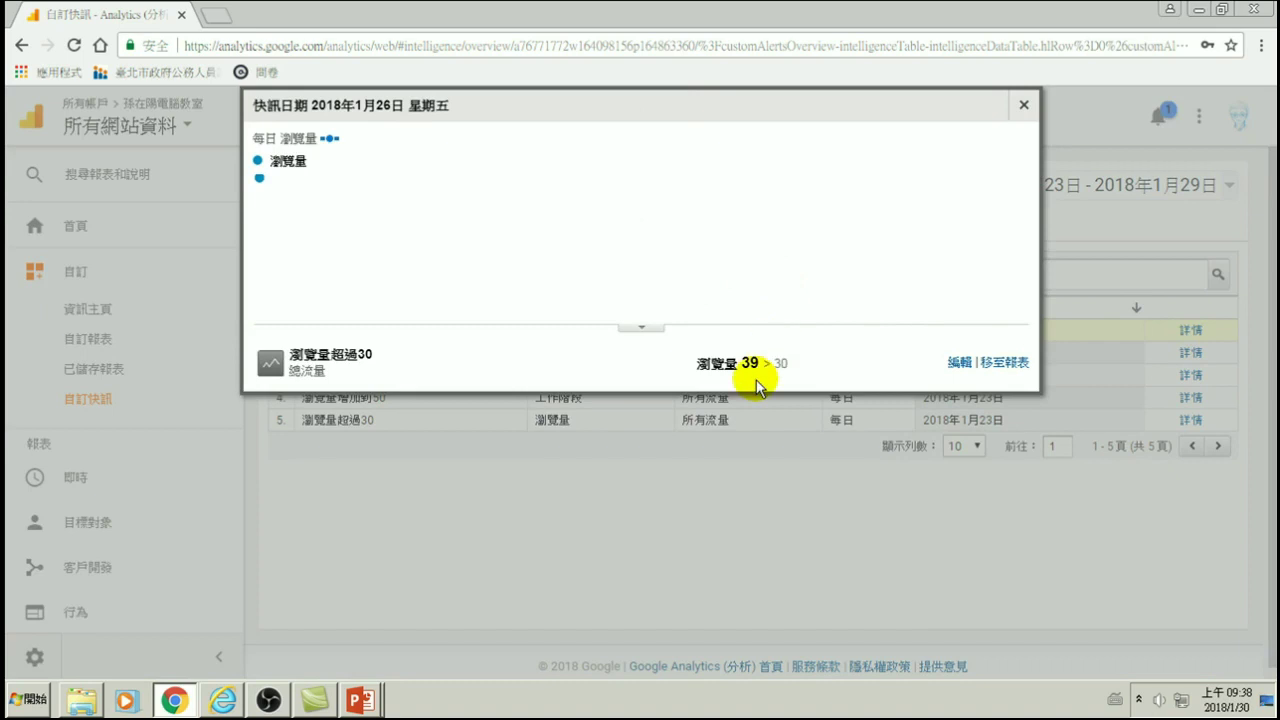
left_click(641, 327)
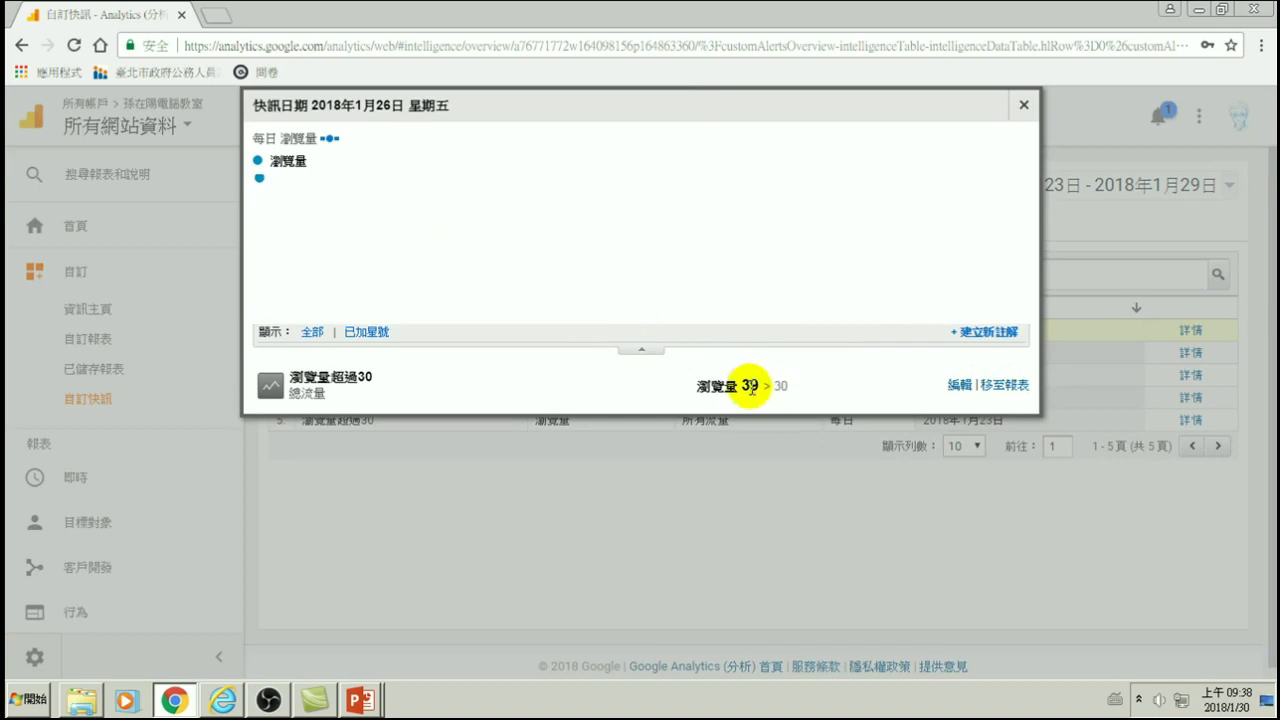
left_click(1023, 105)
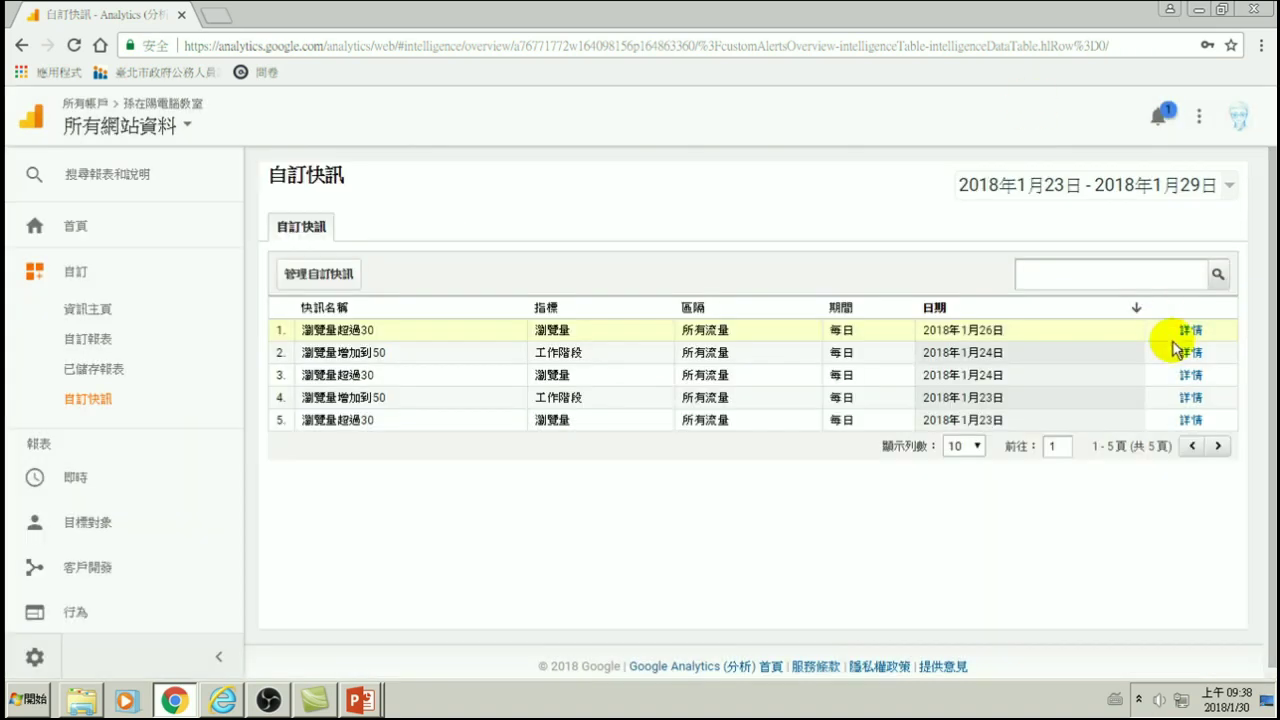
left_click(1192, 331)
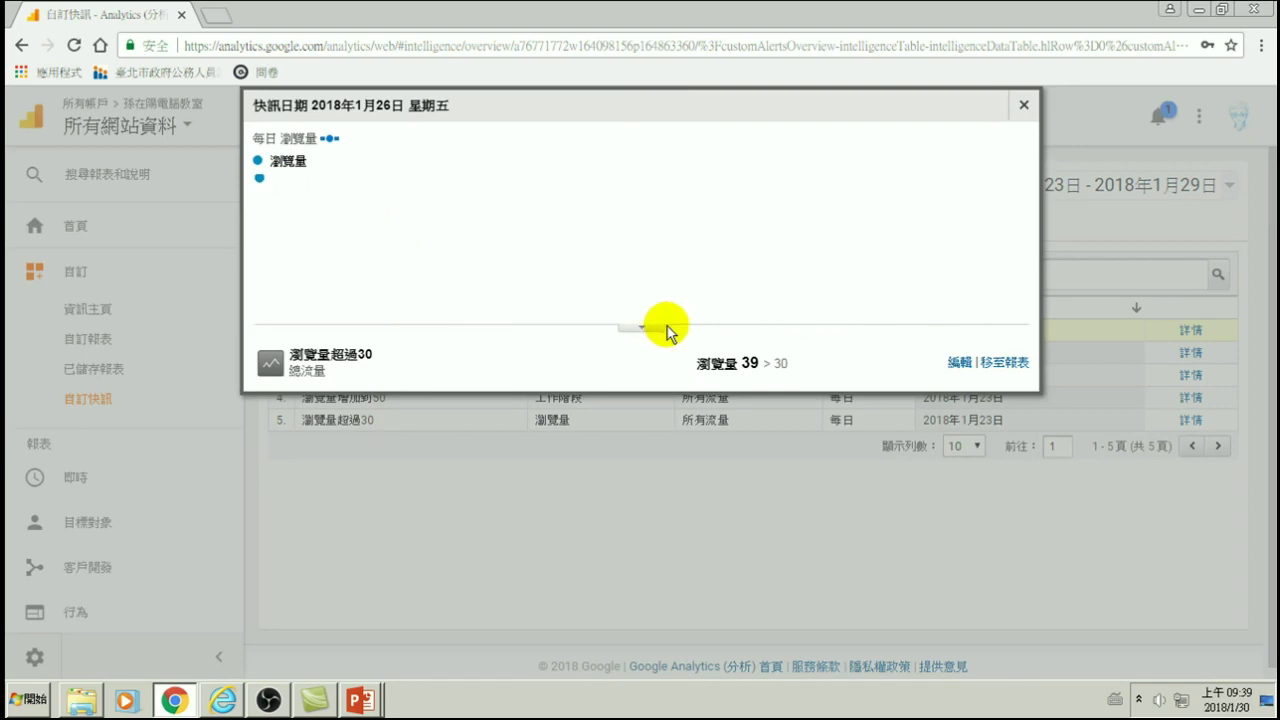
- Open the full 網頁 pages report for 1月23日–1月29日, then show Chrome's taskbar jump list
left_click(1003, 364)
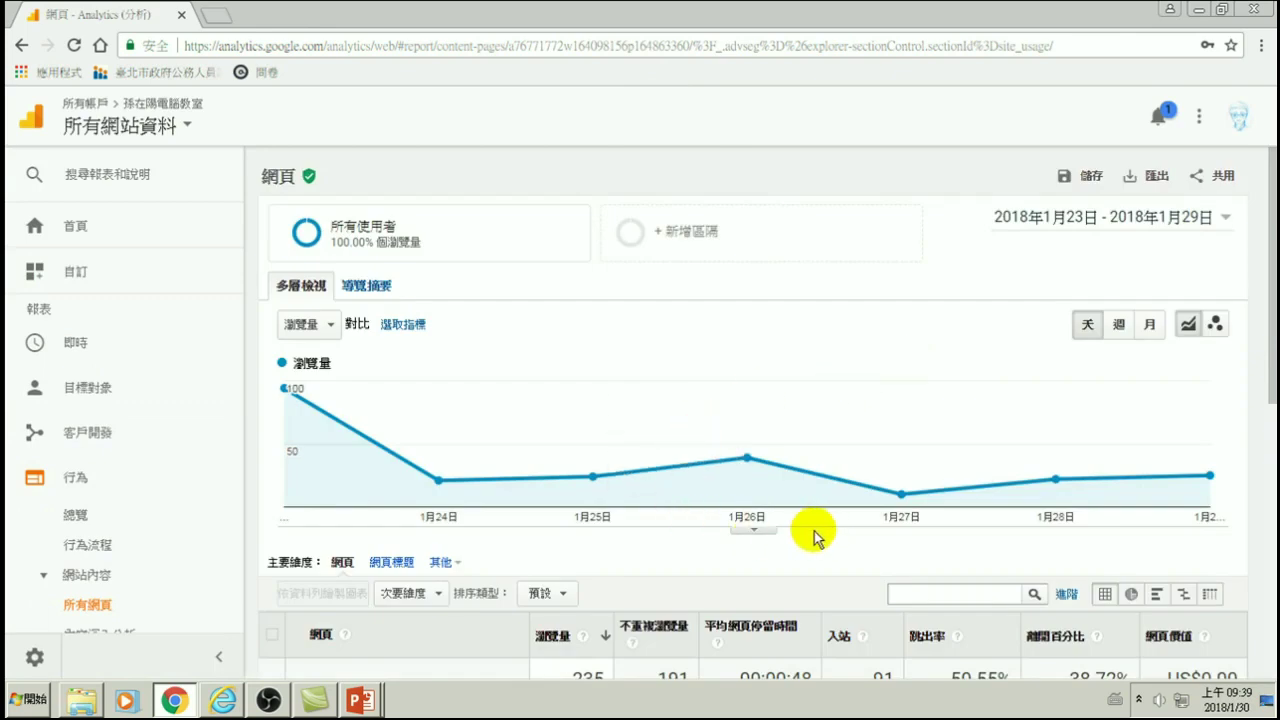
mouse_move(746, 478)
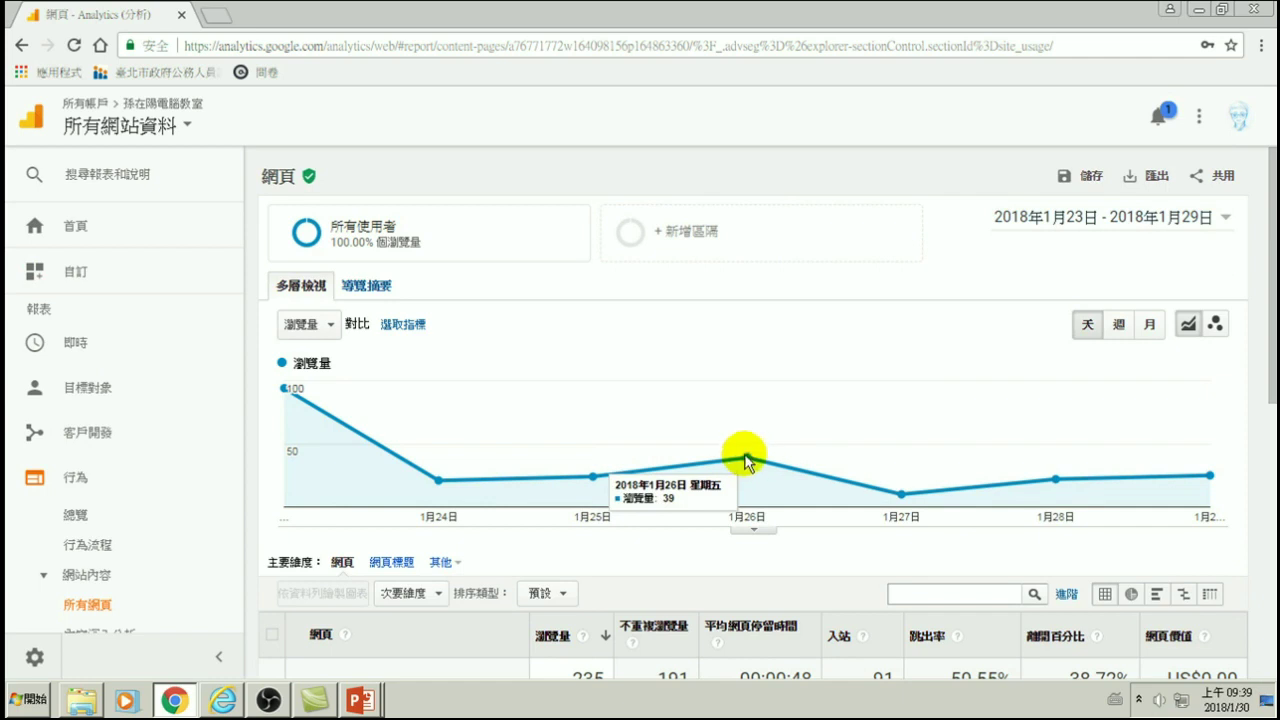
left_click(174, 703)
left_click(174, 703)
right_click(174, 703)
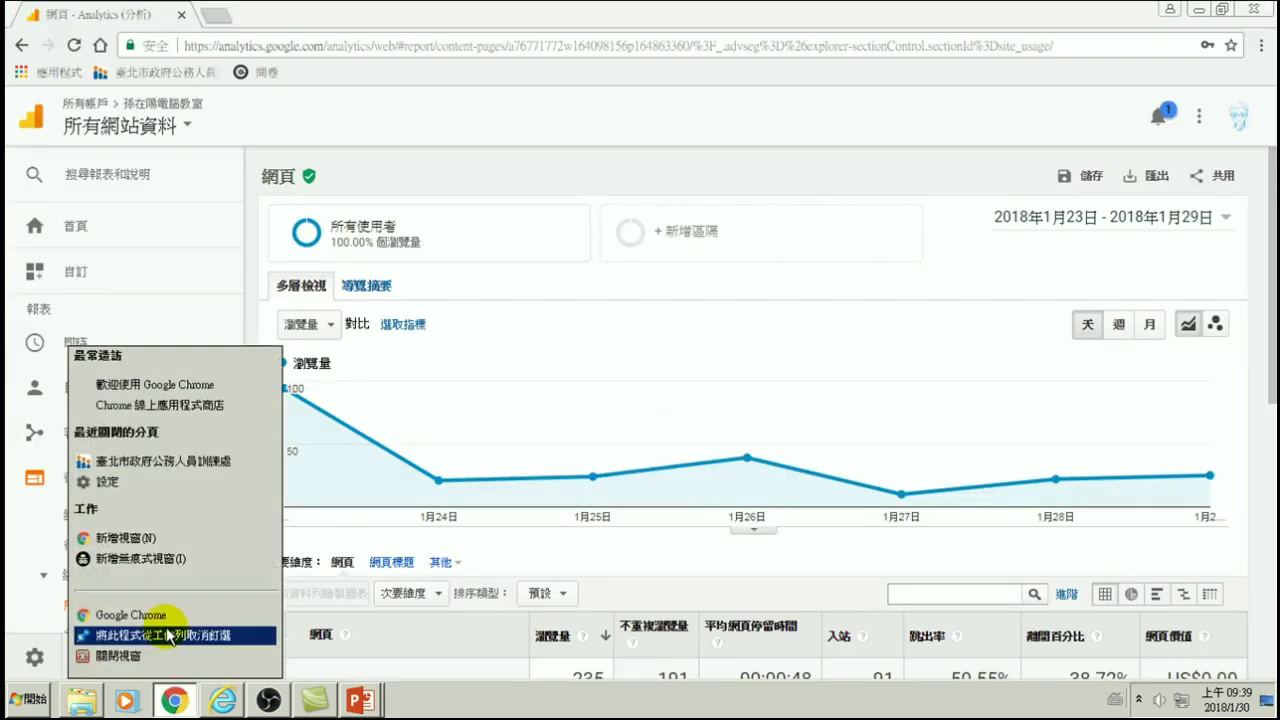
- In a new Chrome window, search 'gmail' and reach the Gmail inbox of alert e-mails
left_click(163, 620)
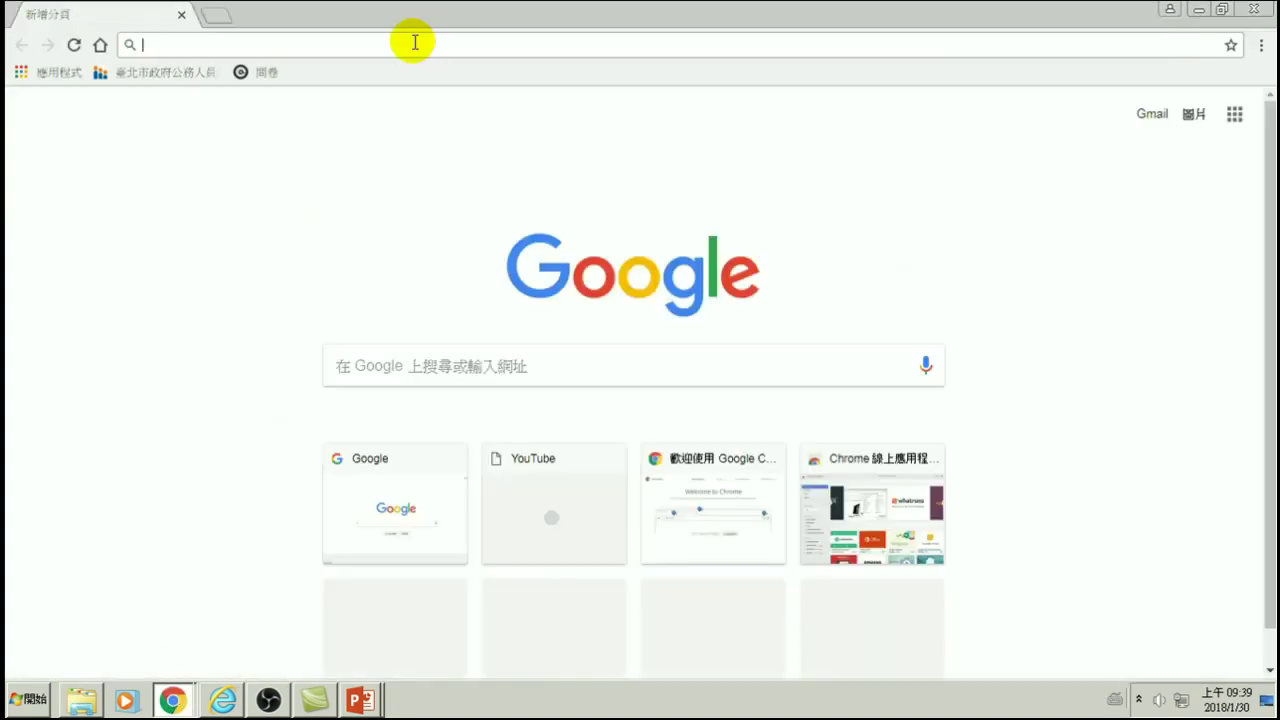
type("gmail")
key("Return")
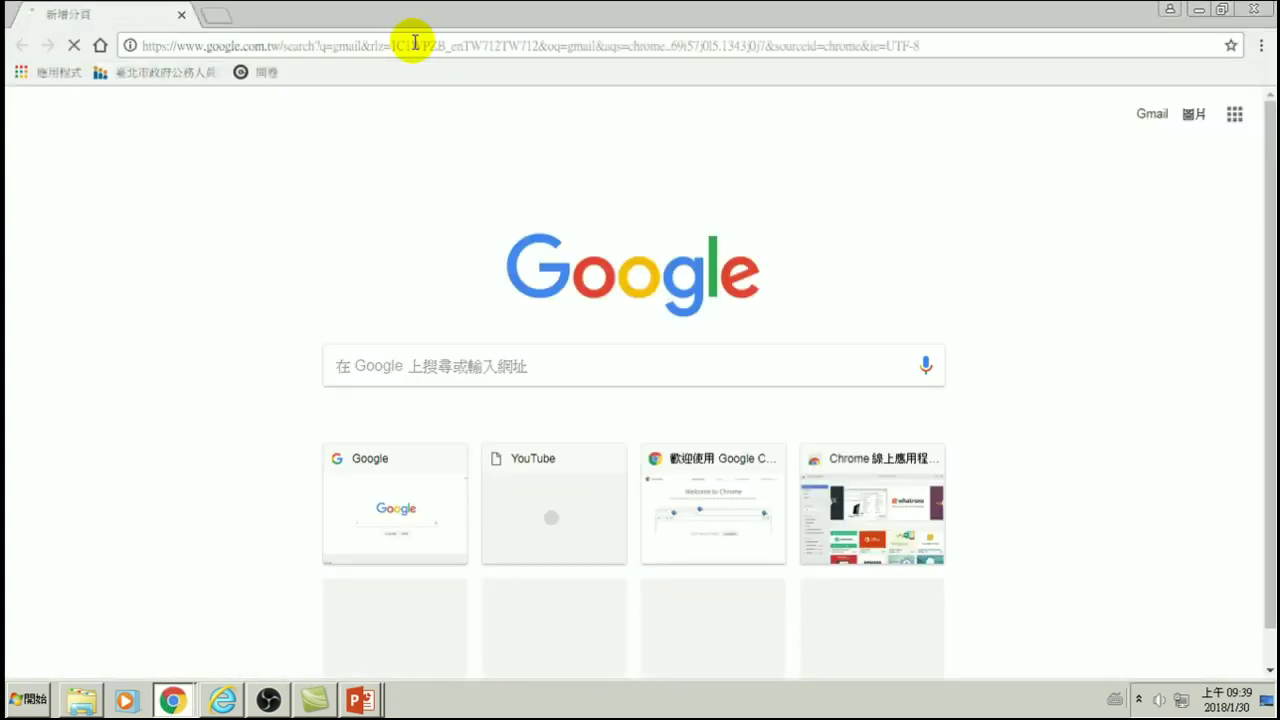
left_click(180, 261)
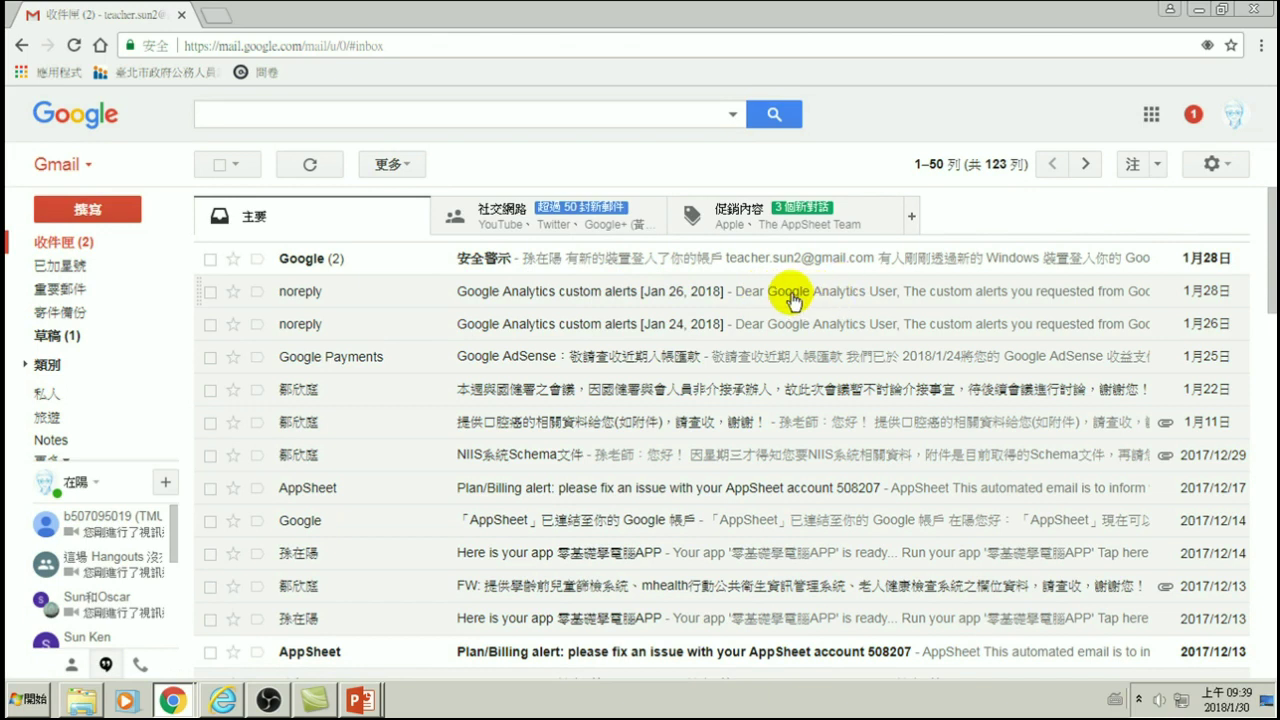
left_click(587, 295)
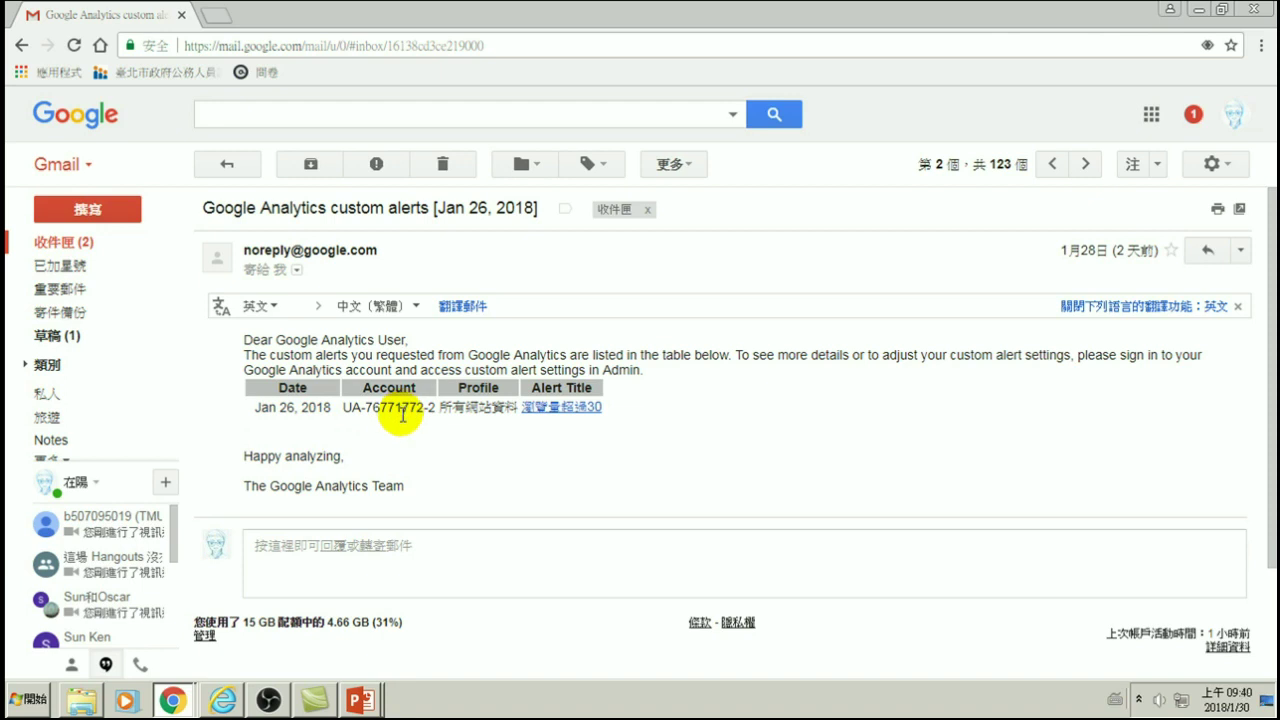
- Highlight the profile and 瀏覽量超過30 alert title in the Jan 26, 2018 alert e-mail
left_click_drag(441, 407, 519, 408)
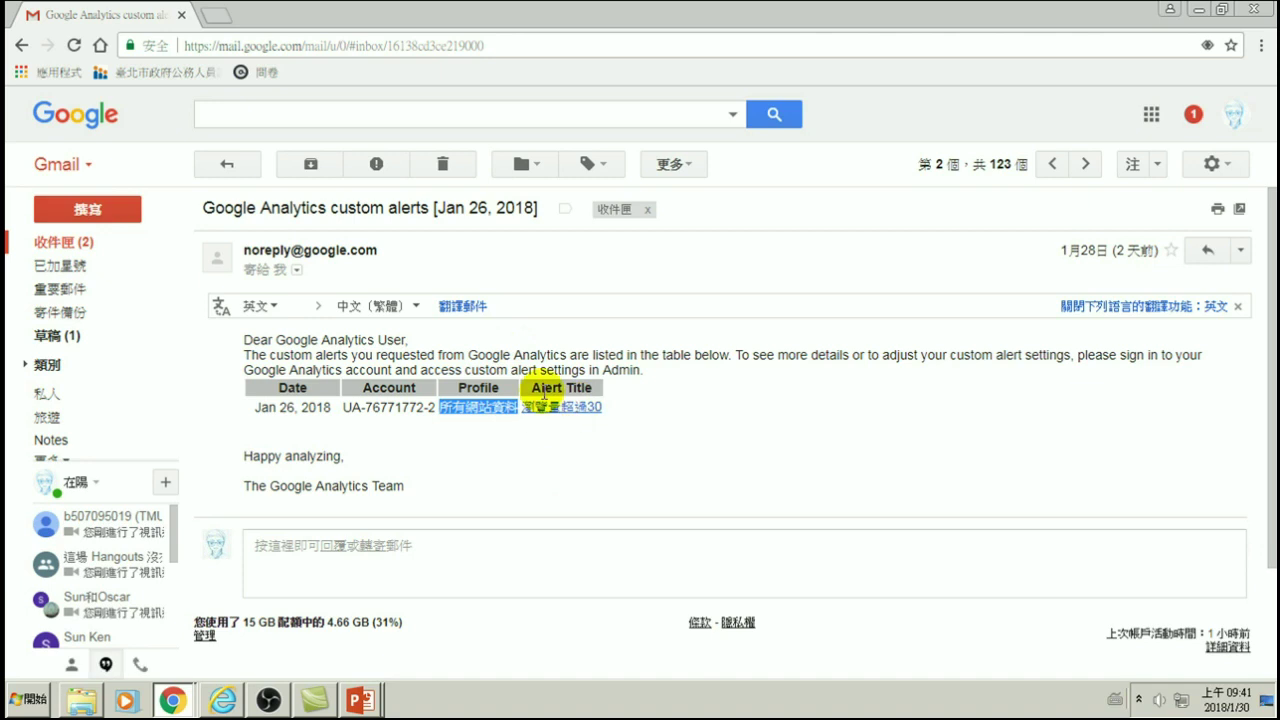
- Sign out of the Google account and close the Gmail tab
left_click(1233, 115)
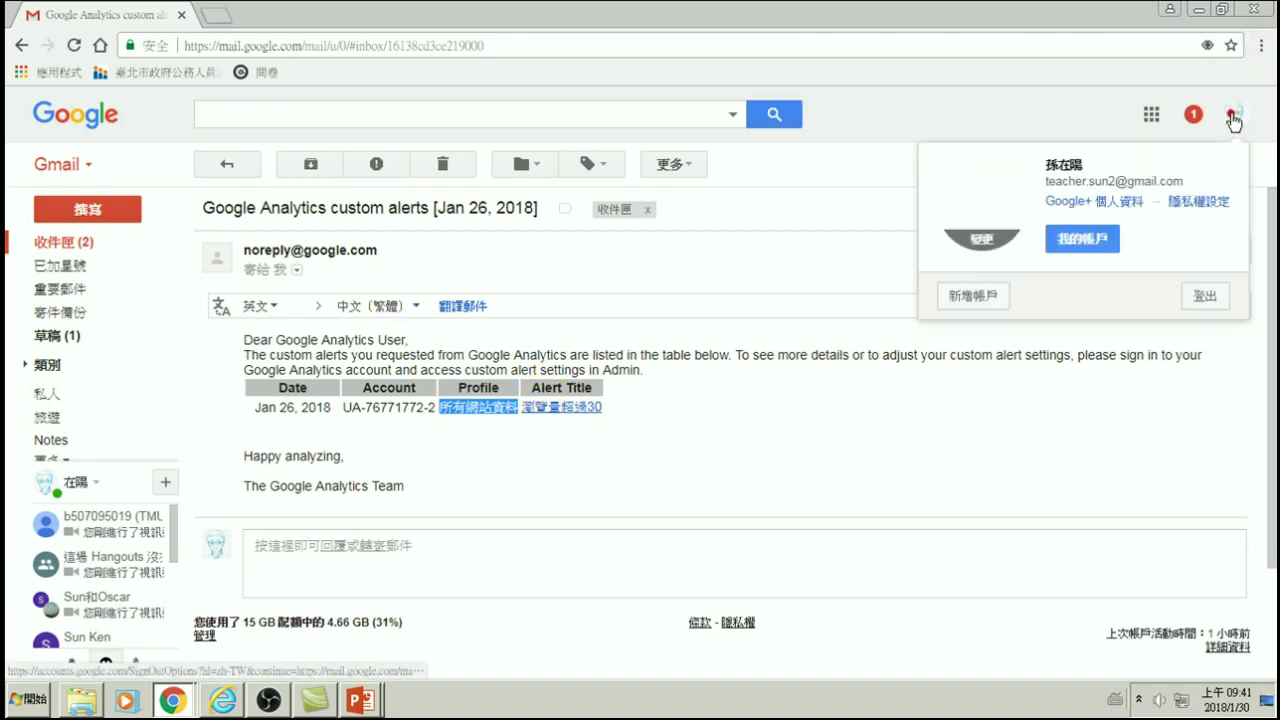
left_click(1205, 302)
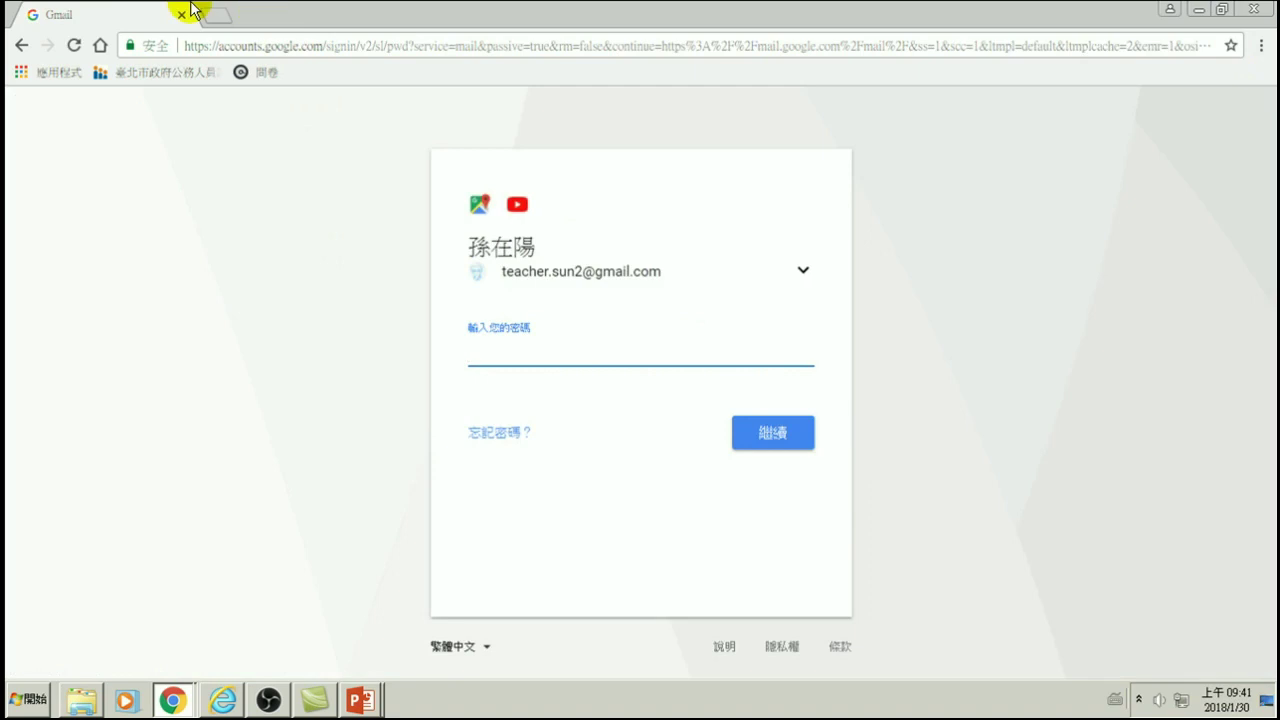
left_click(182, 13)
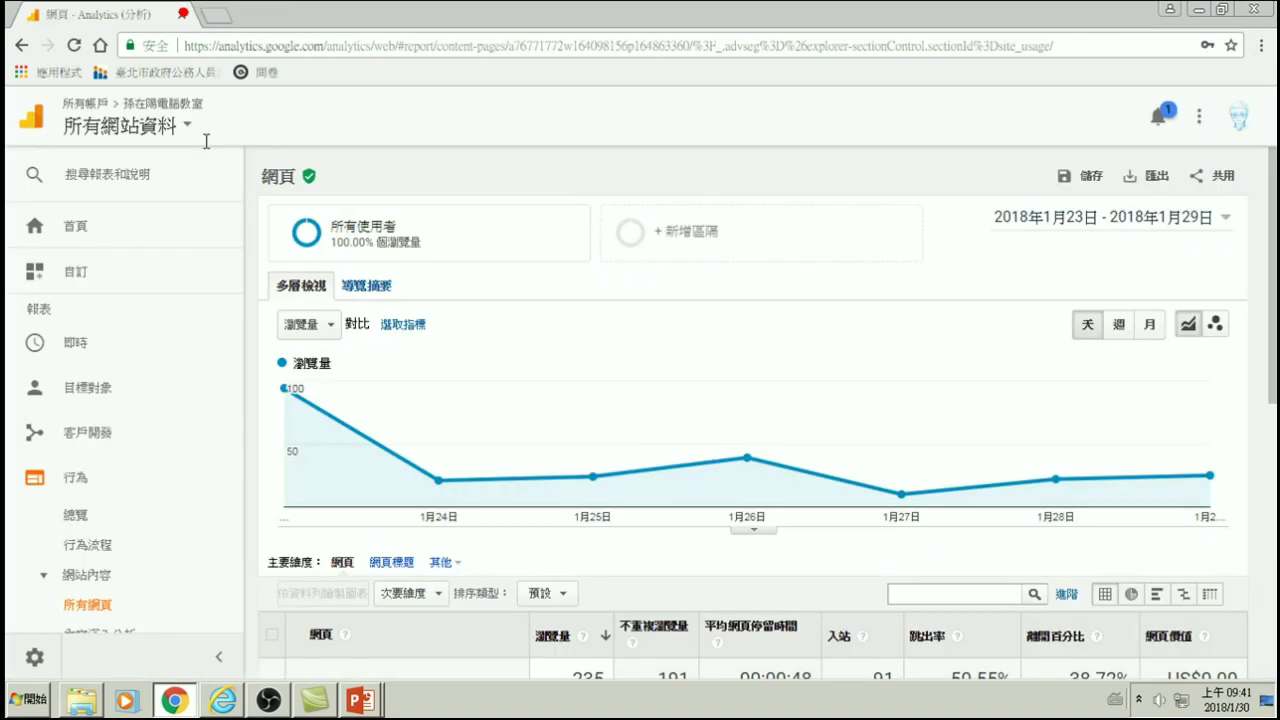
- Return to 自訂 > 自訂快訊 and sign back in with the account password
left_click(70, 275)
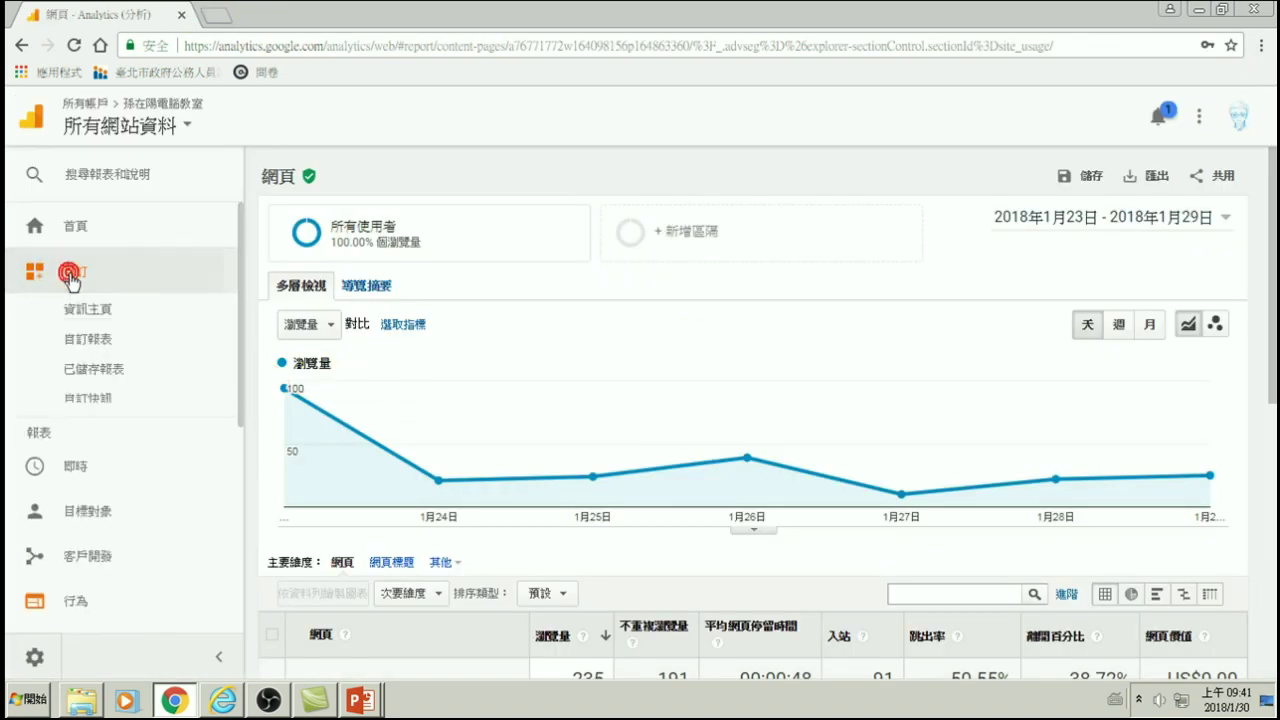
left_click(85, 400)
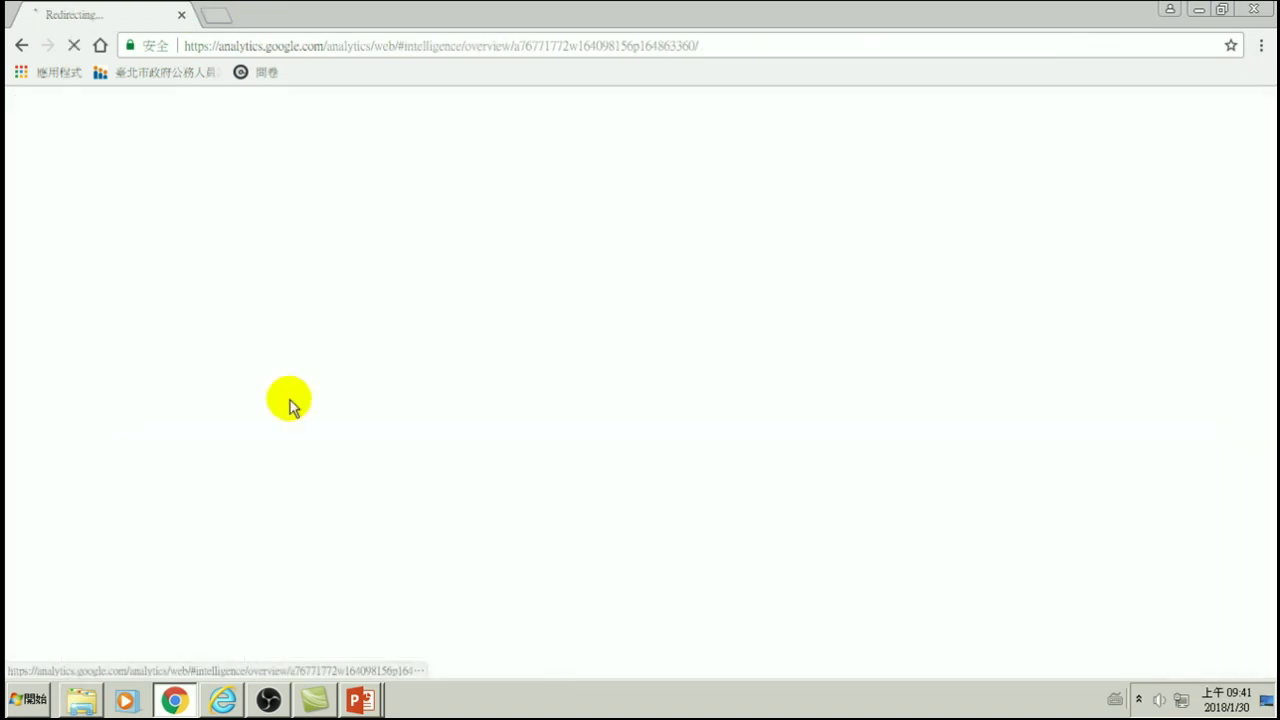
type("********")
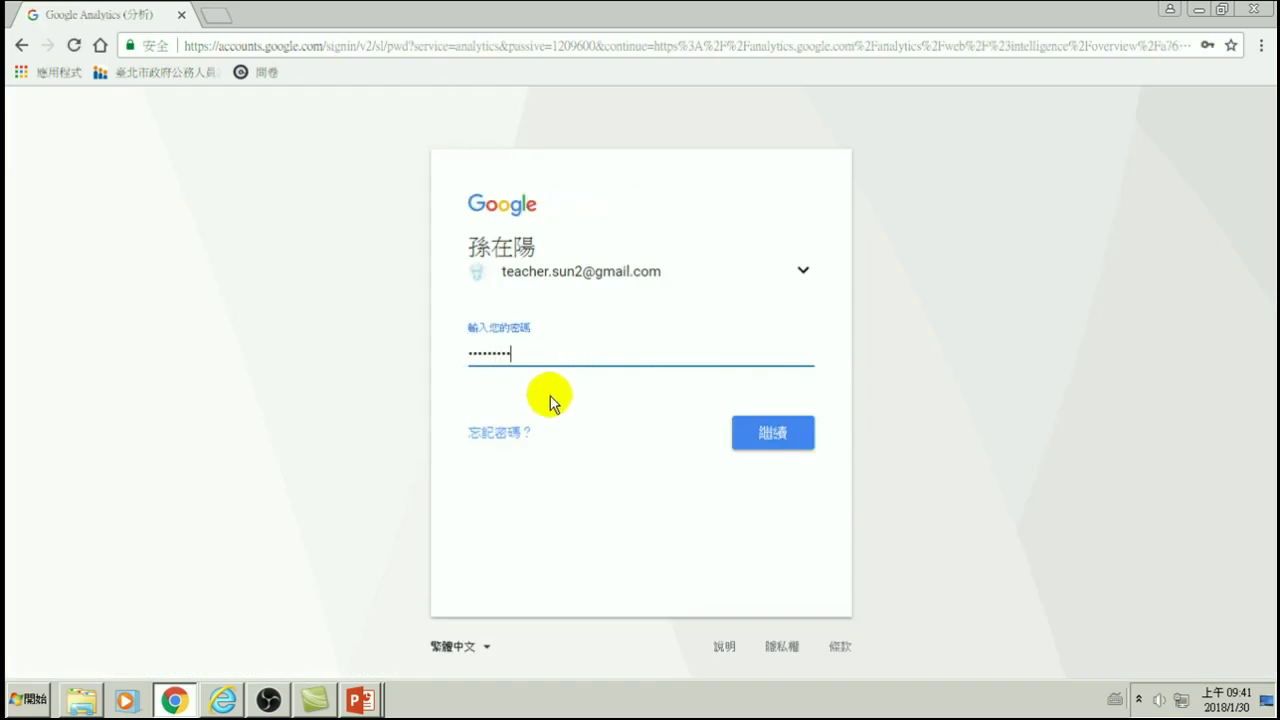
key("Return")
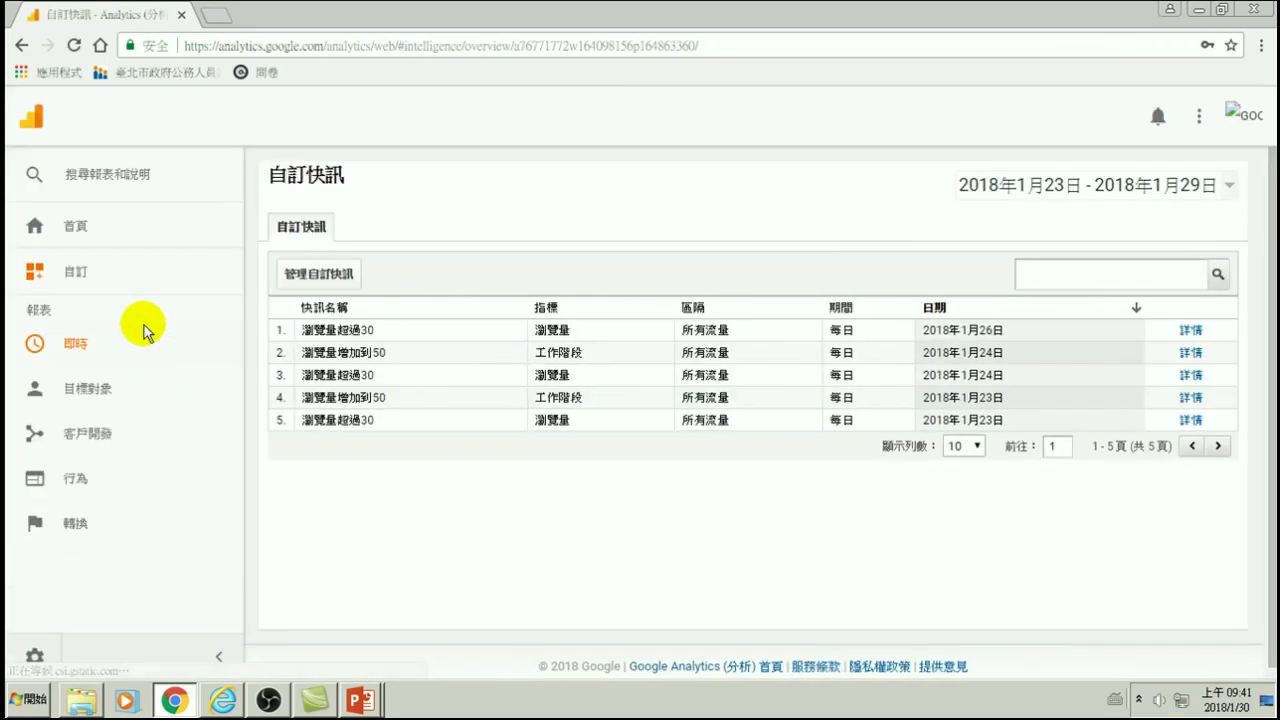
- Start a new custom alert, then abandon it for the 即時 > 總覽 real-time overview
left_click(320, 274)
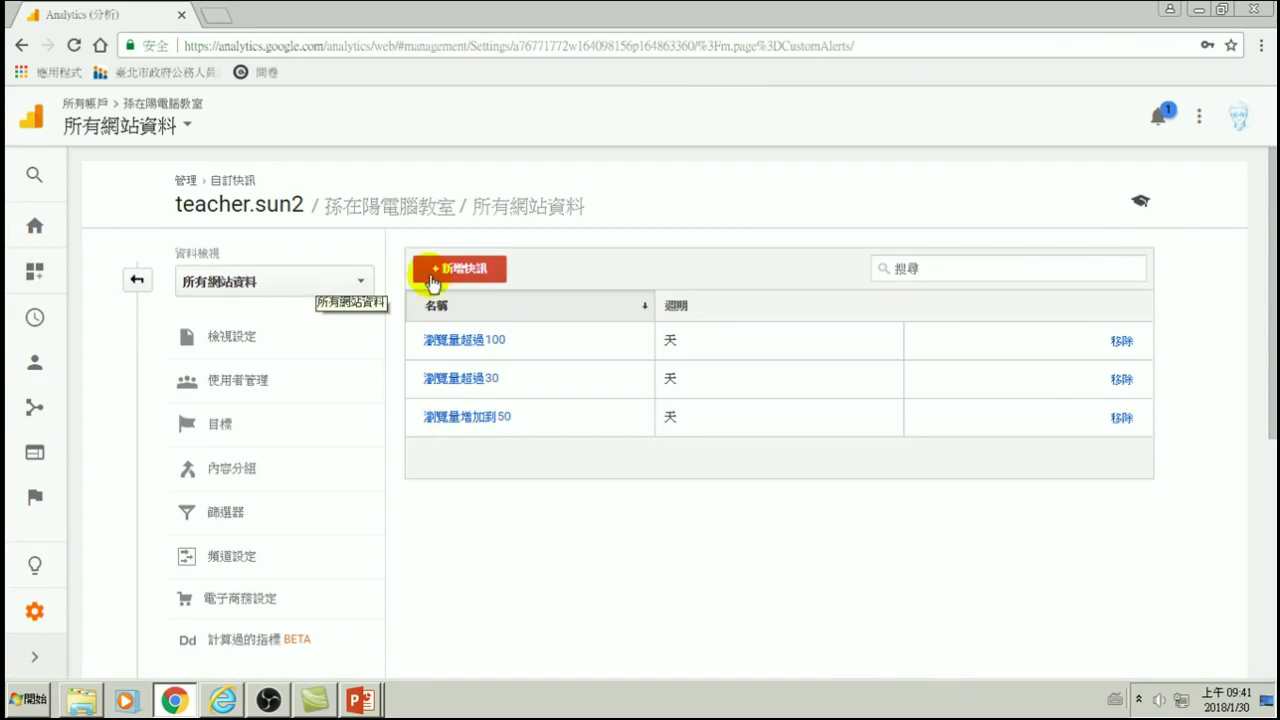
left_click(463, 272)
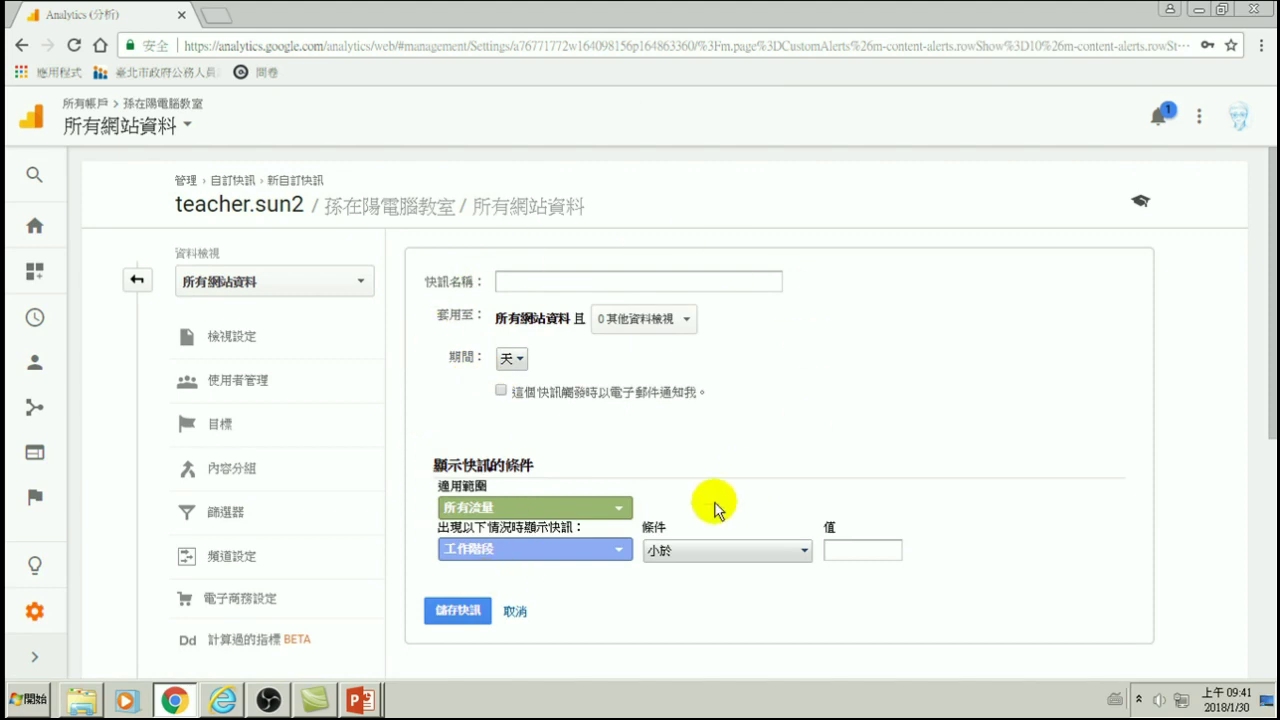
left_click(506, 280)
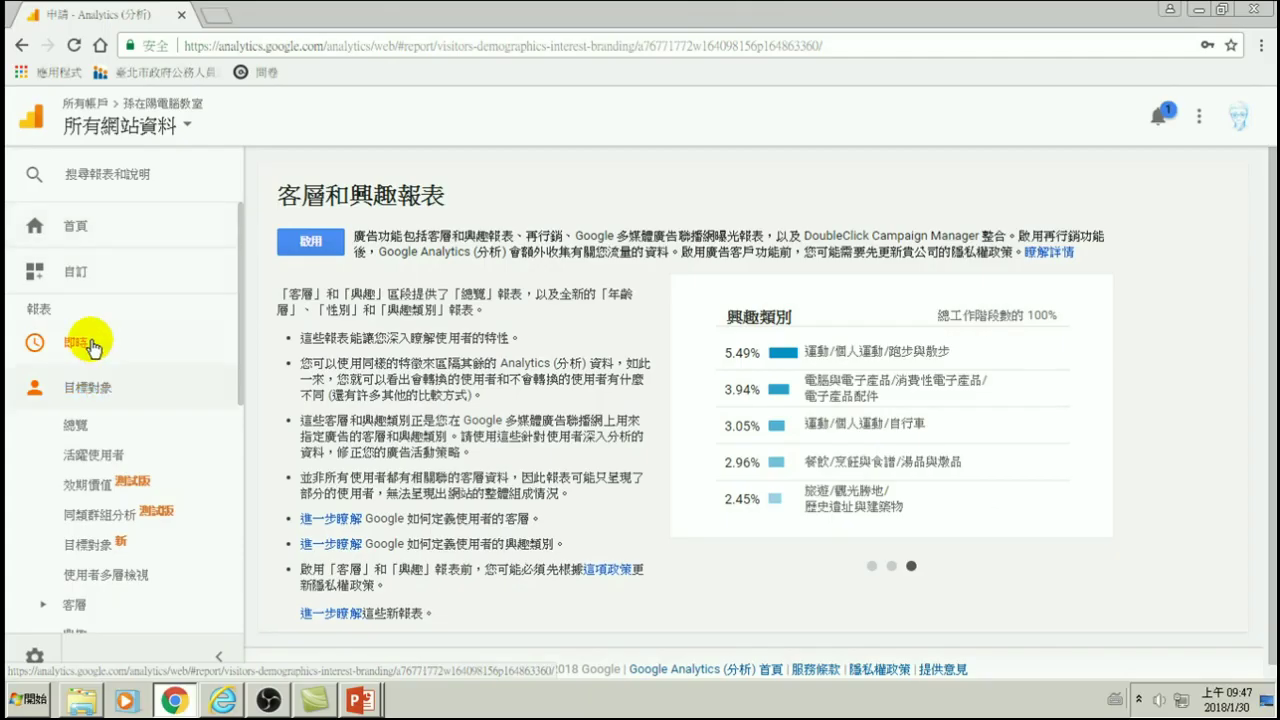
left_click(80, 340)
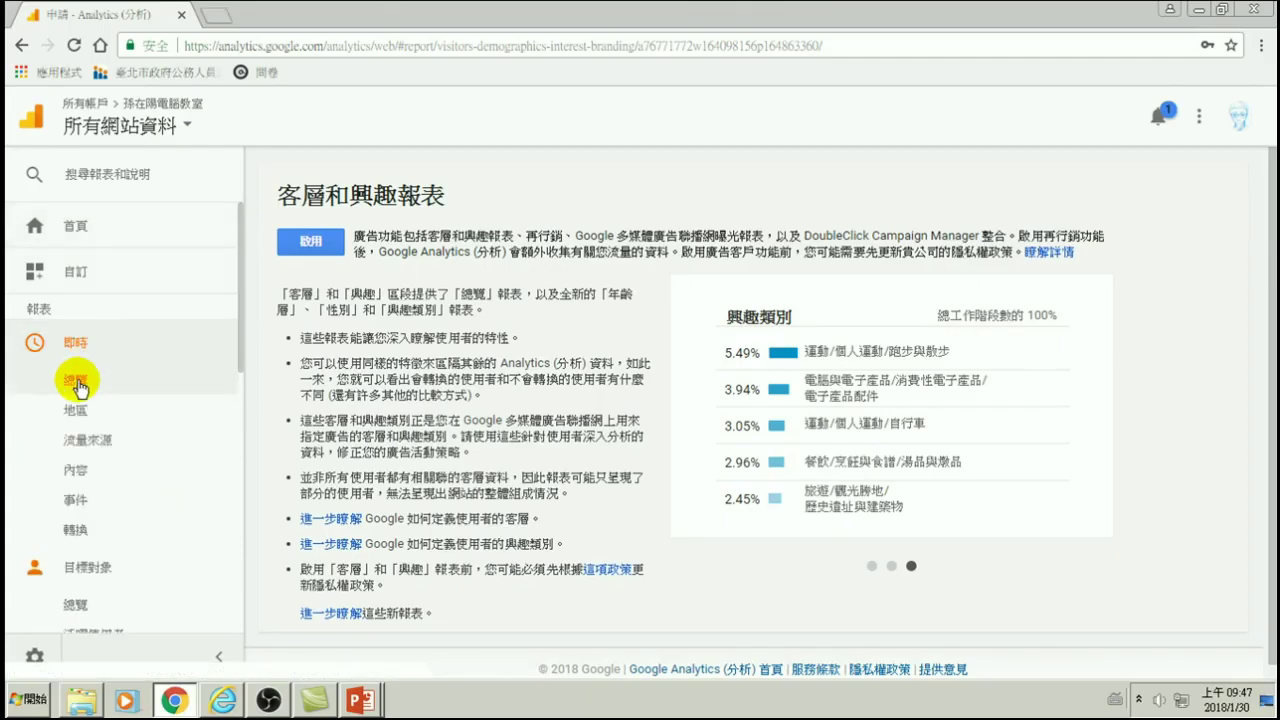
left_click(78, 382)
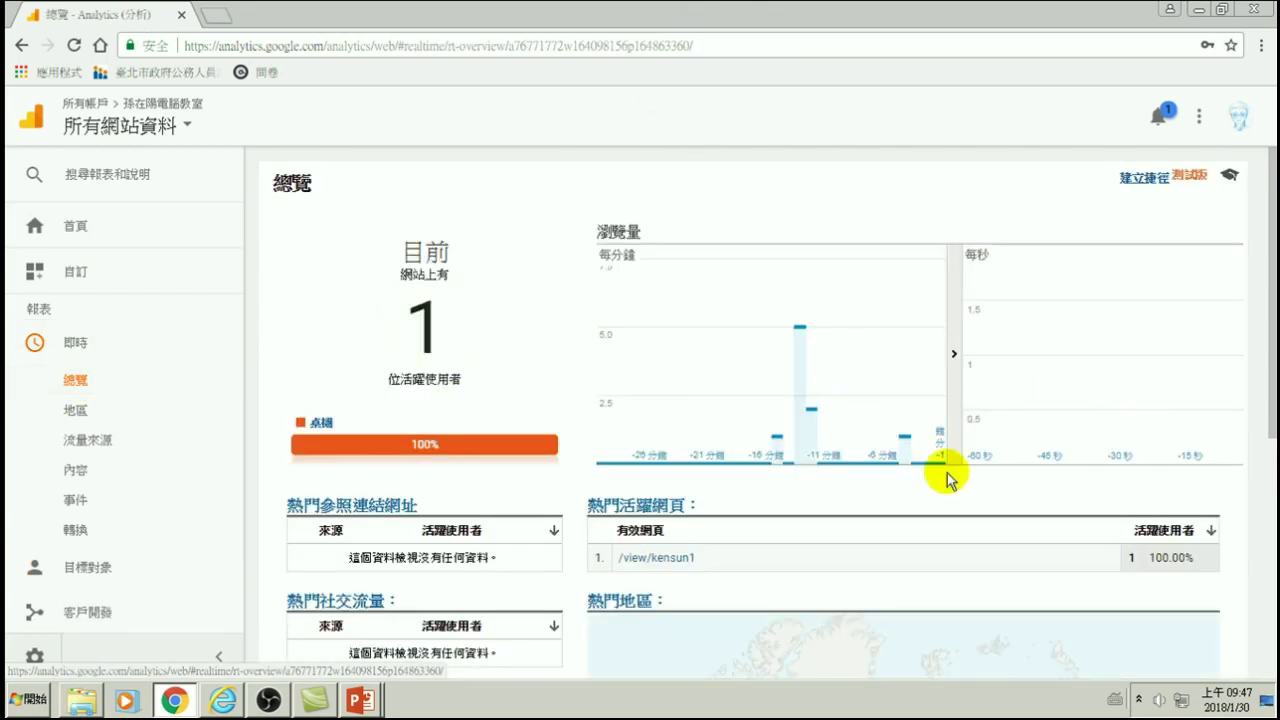
- Scroll through the real-time overview showing one active user on /view/kensun1, then expand 目標對象
mouse_move(866, 418)
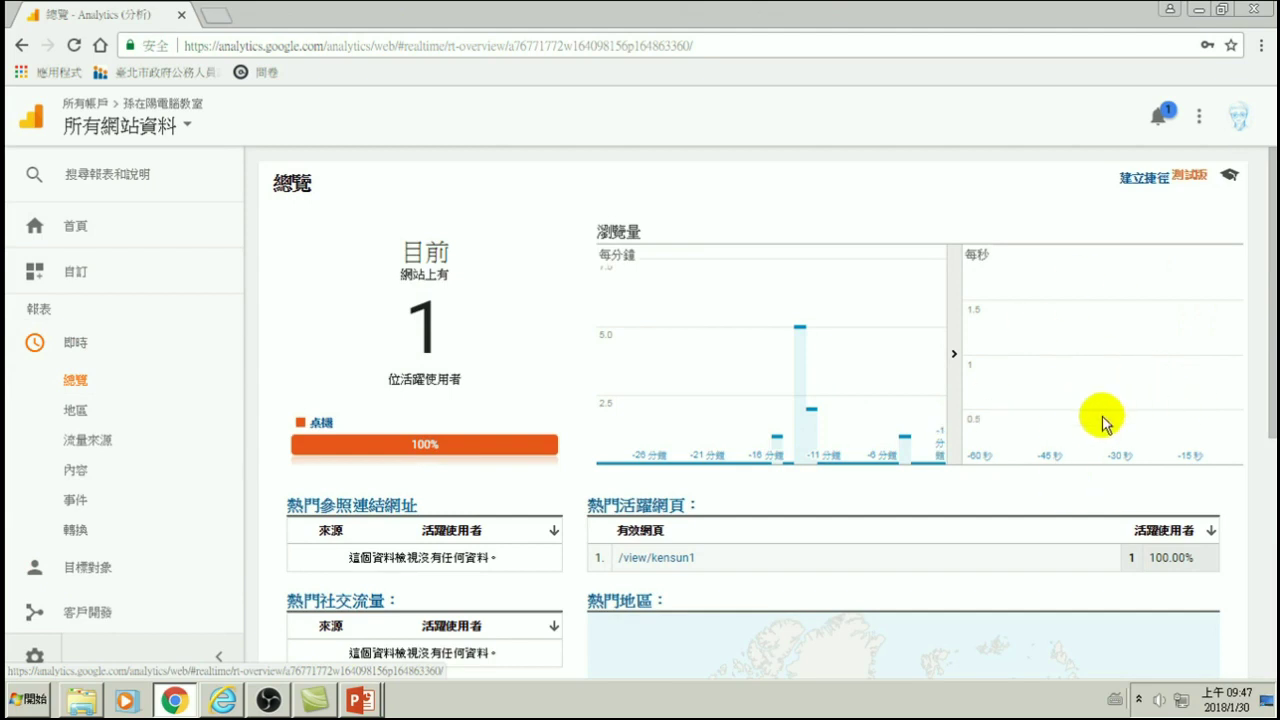
scroll(880, 430, "down", 1)
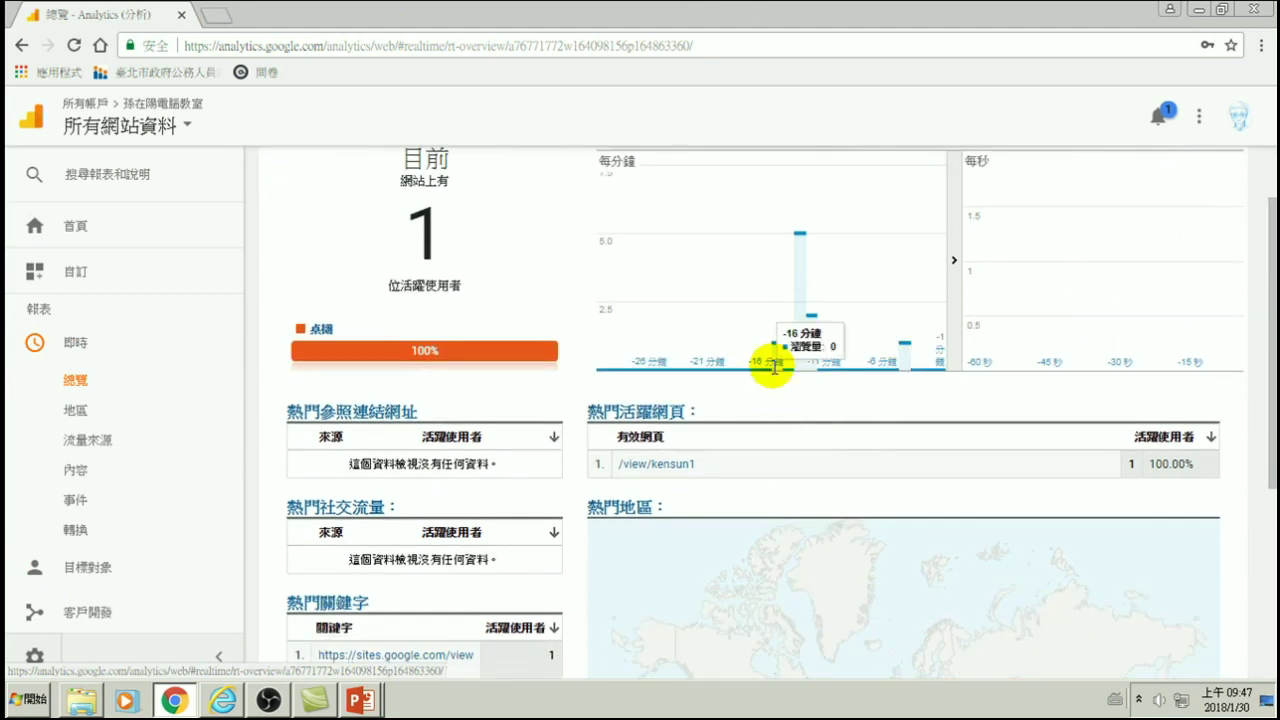
scroll(778, 345, "up", 1)
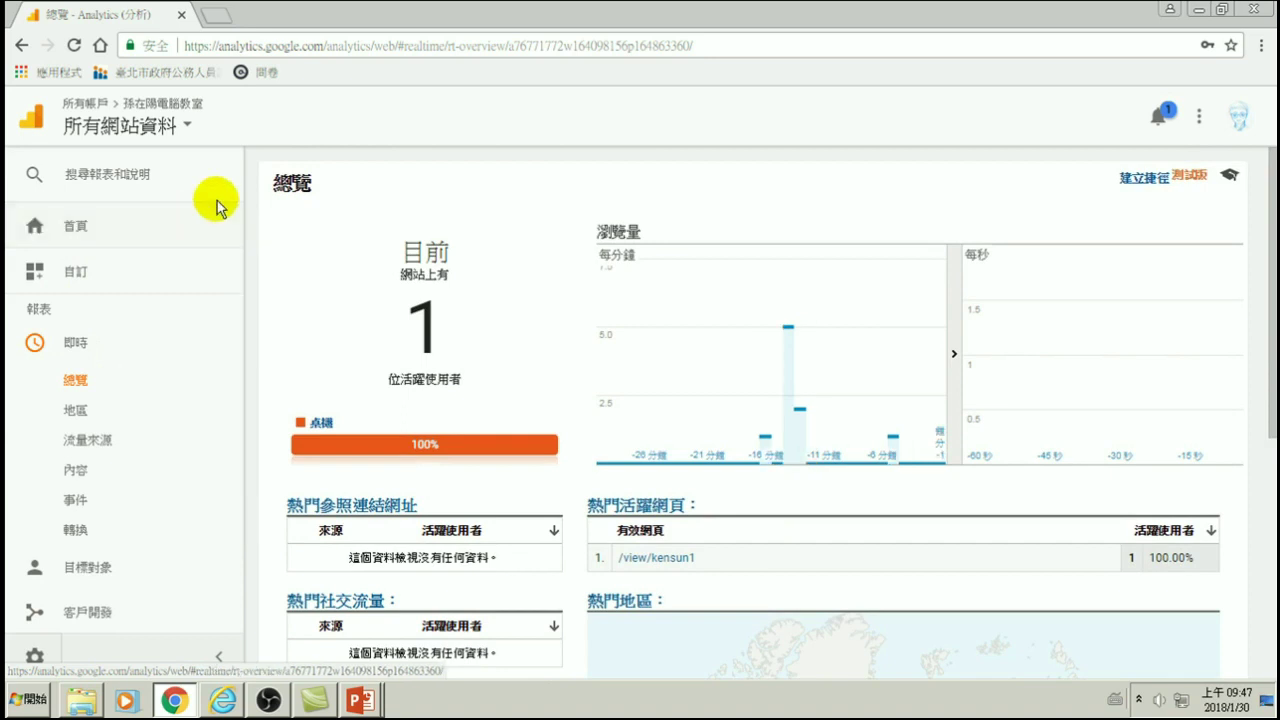
scroll(771, 491, "down", 3)
scroll(770, 380, "up", 3)
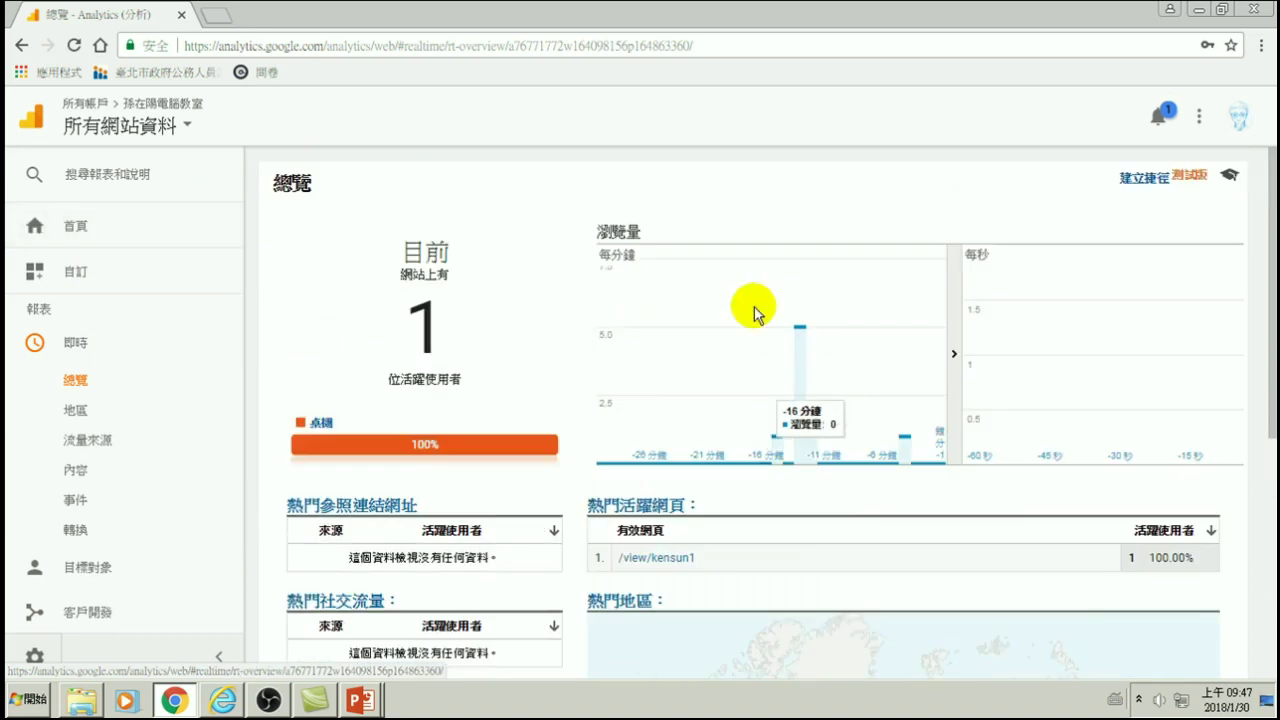
scroll(850, 450, "down", 3)
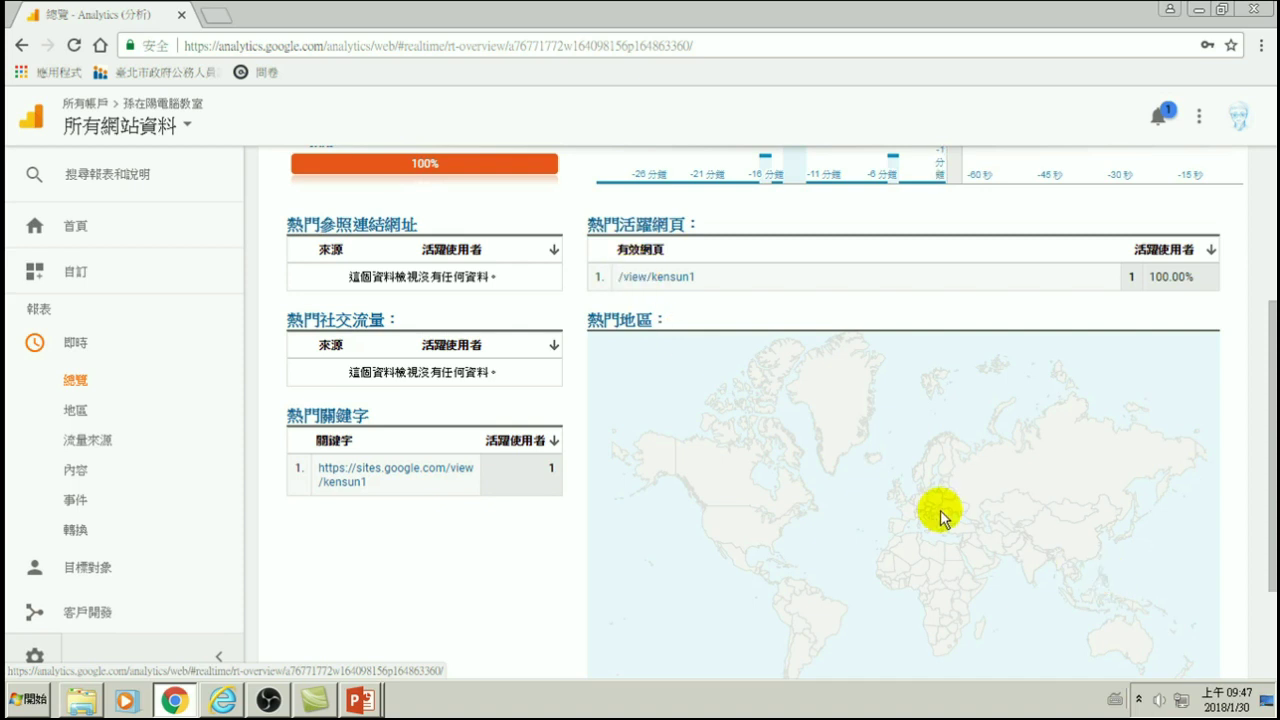
scroll(940, 511, "down", 1)
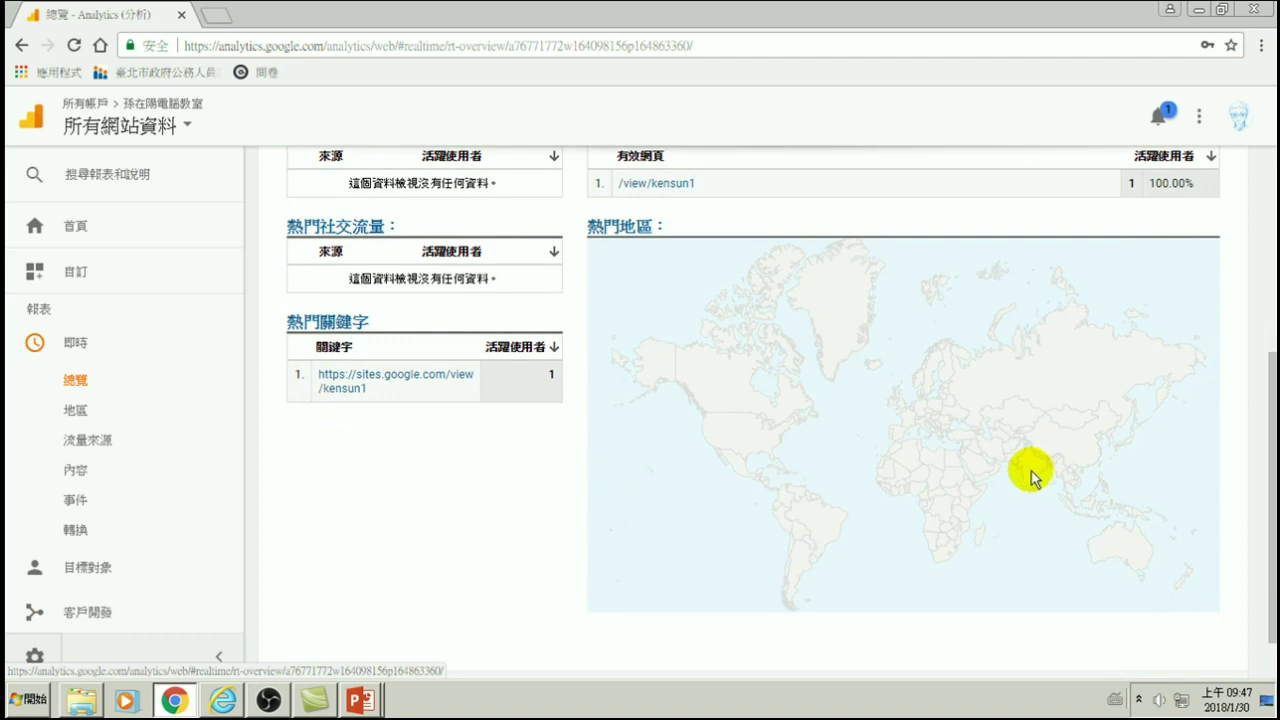
scroll(335, 488, "up", 2)
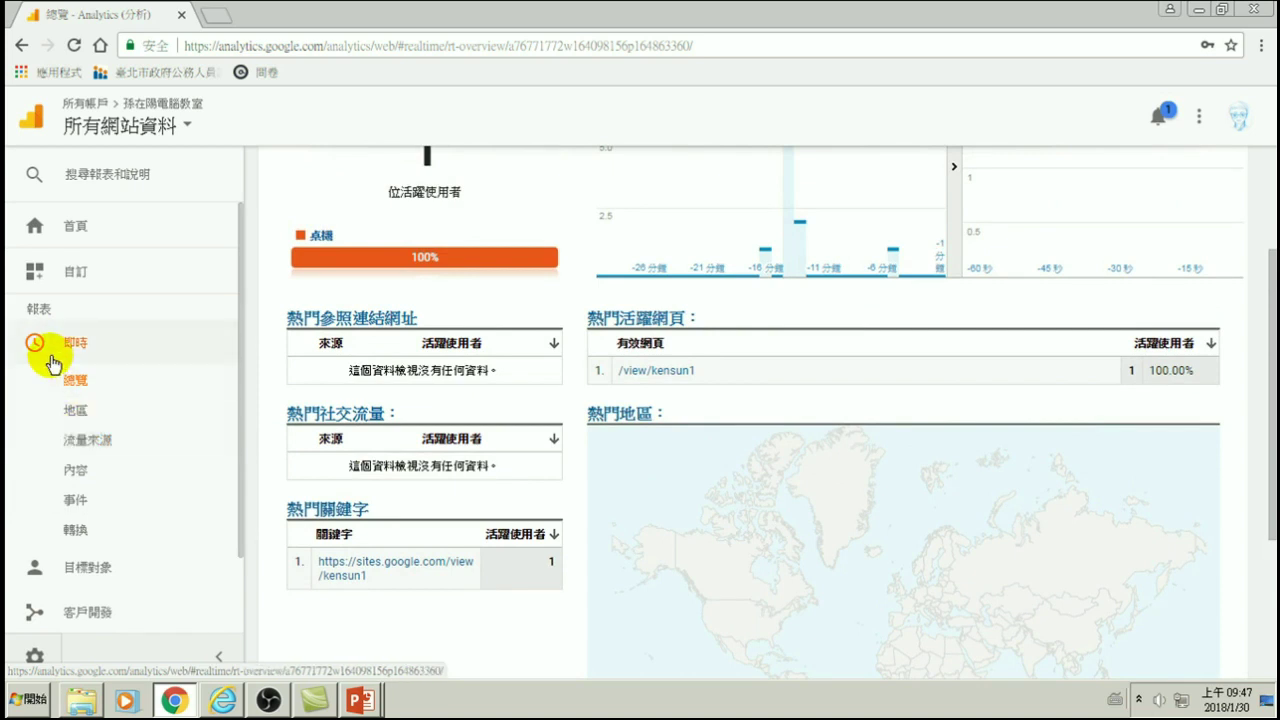
scroll(76, 365, "down", 1)
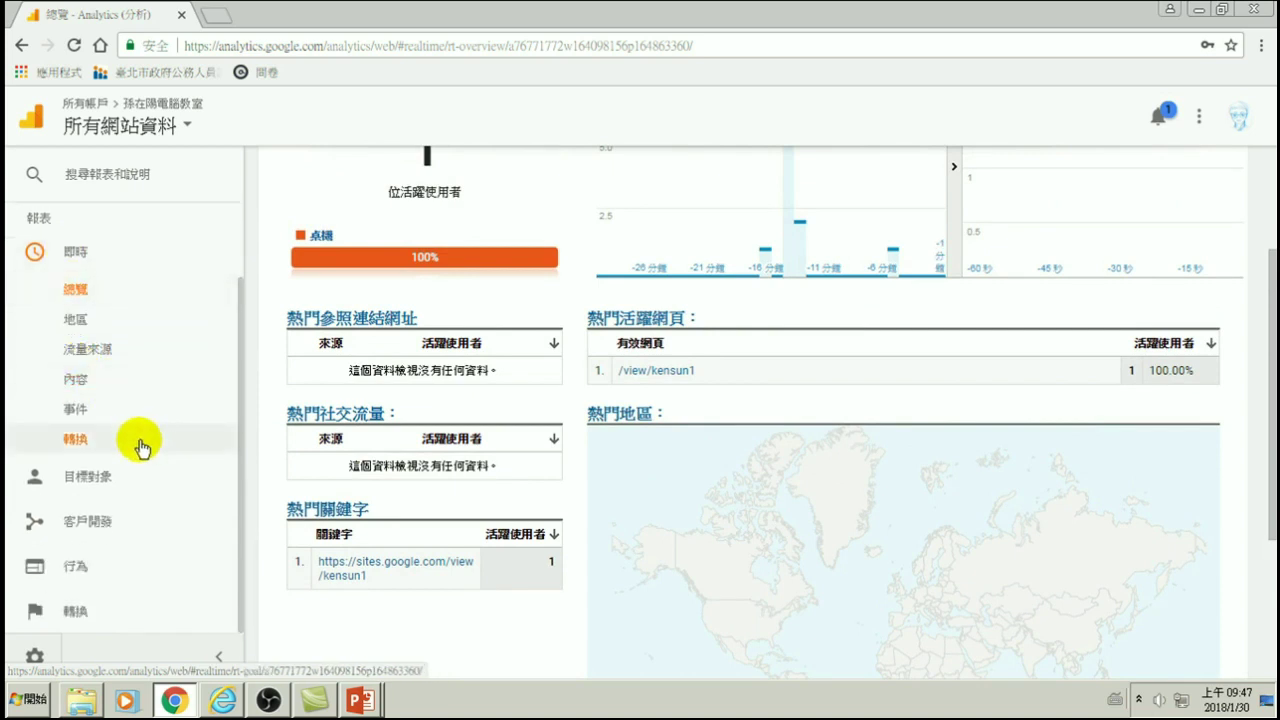
left_click(89, 480)
left_click(100, 481)
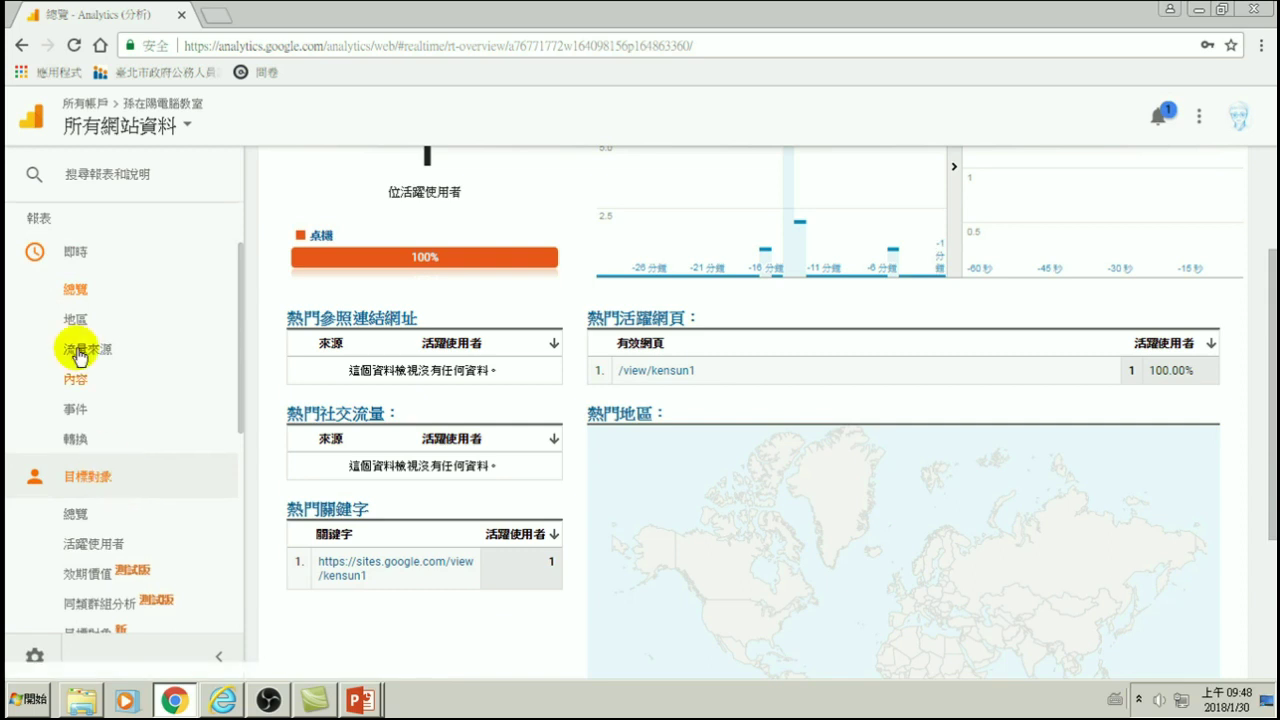
- Review the 目標對象總覽 for 1月23日–1月29日: 91 sessions, 54 users, 235 pageviews, 50.55% bounce
left_click(80, 513)
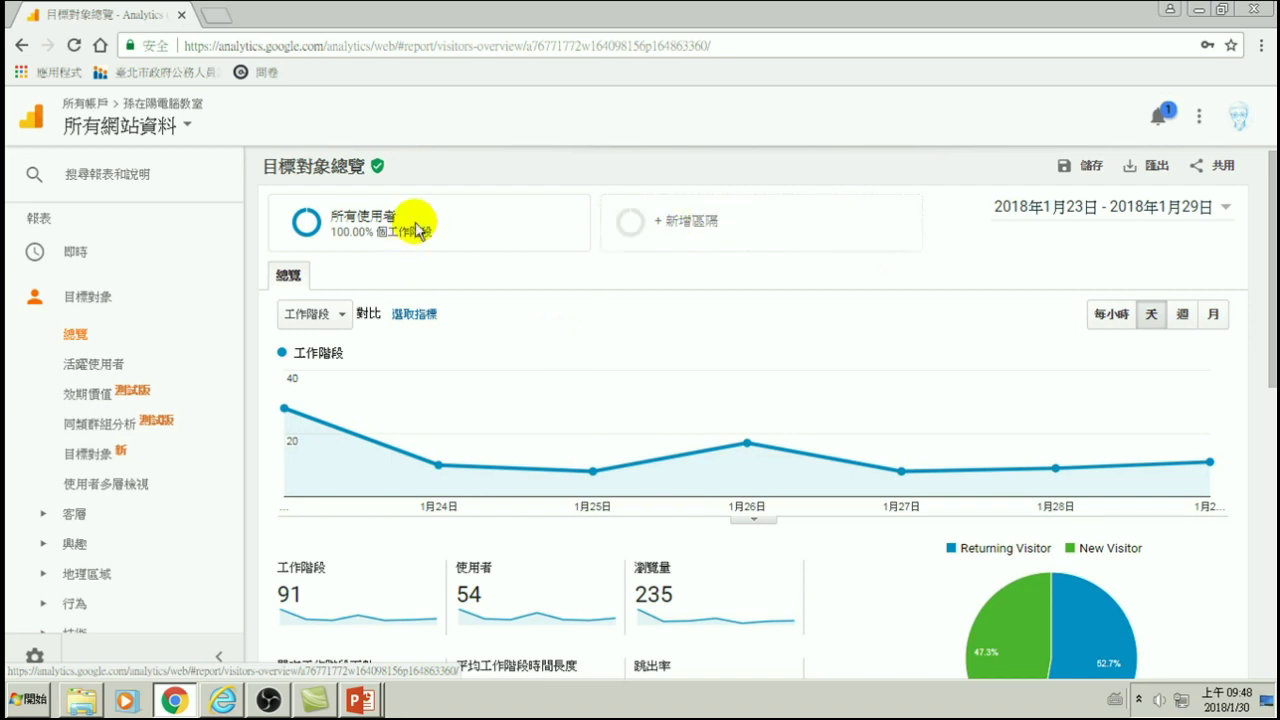
mouse_move(415, 224)
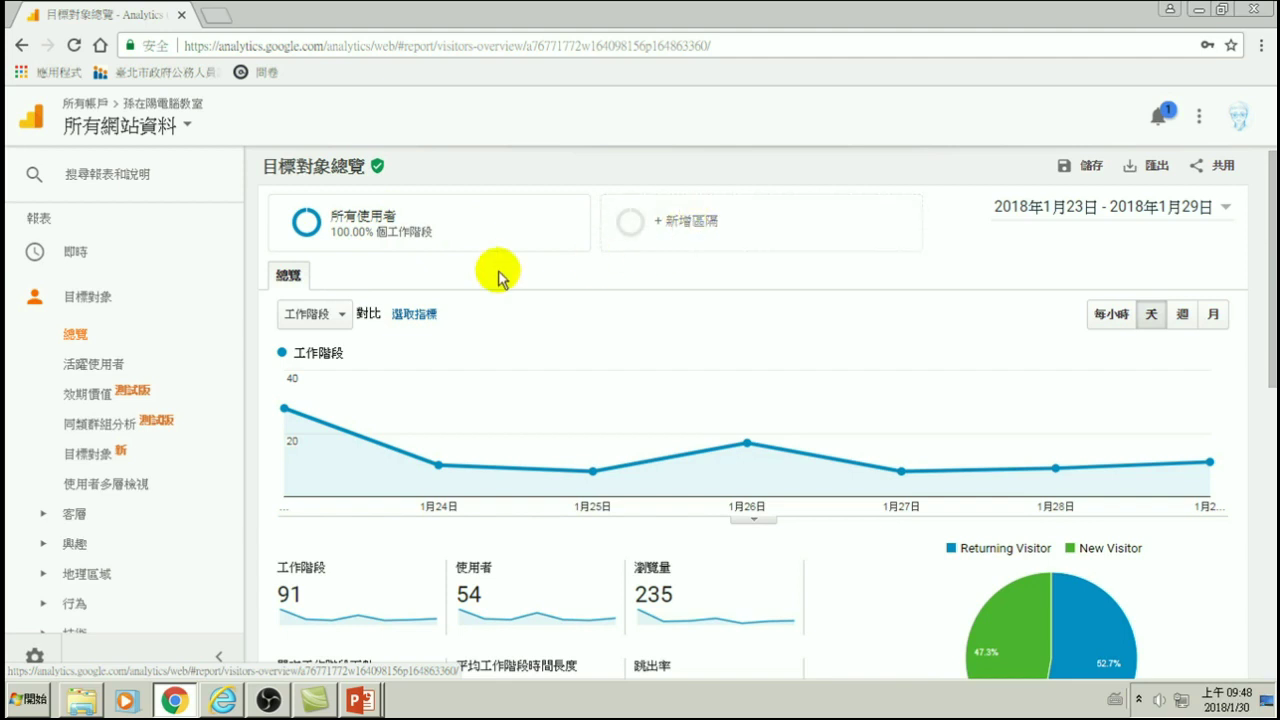
mouse_move(491, 457)
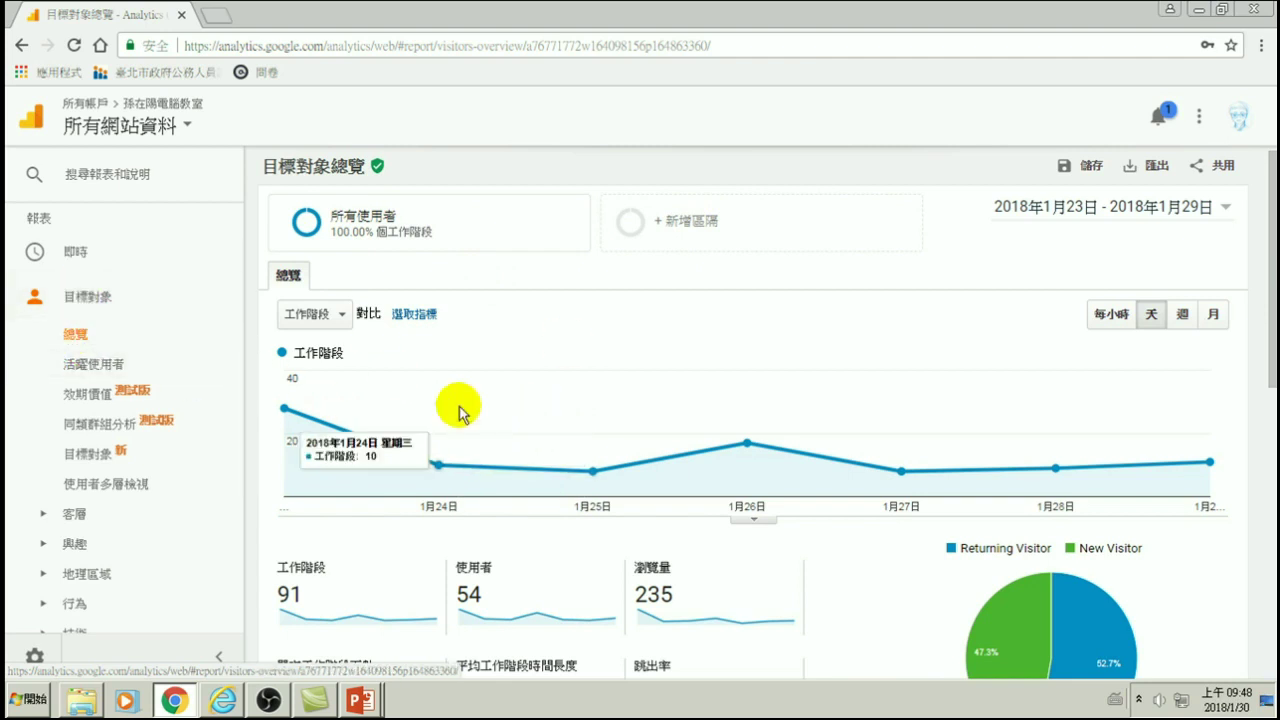
mouse_move(557, 437)
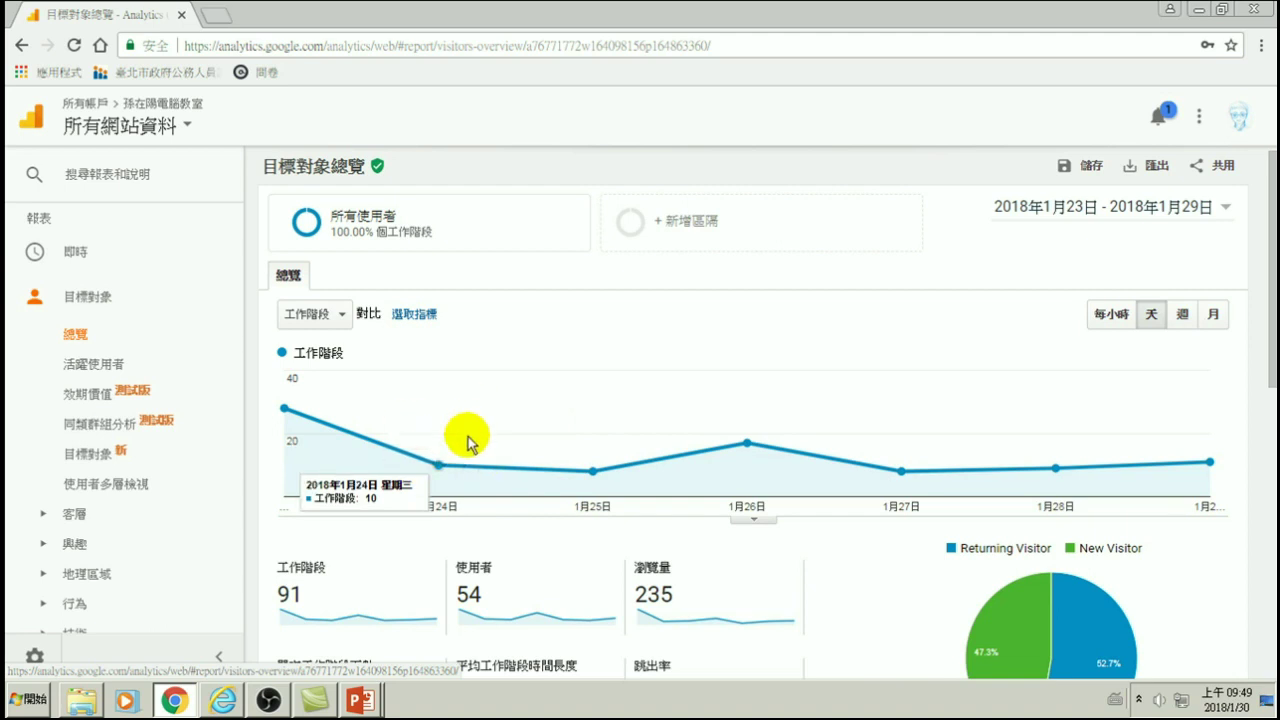
scroll(506, 466, "down", 2)
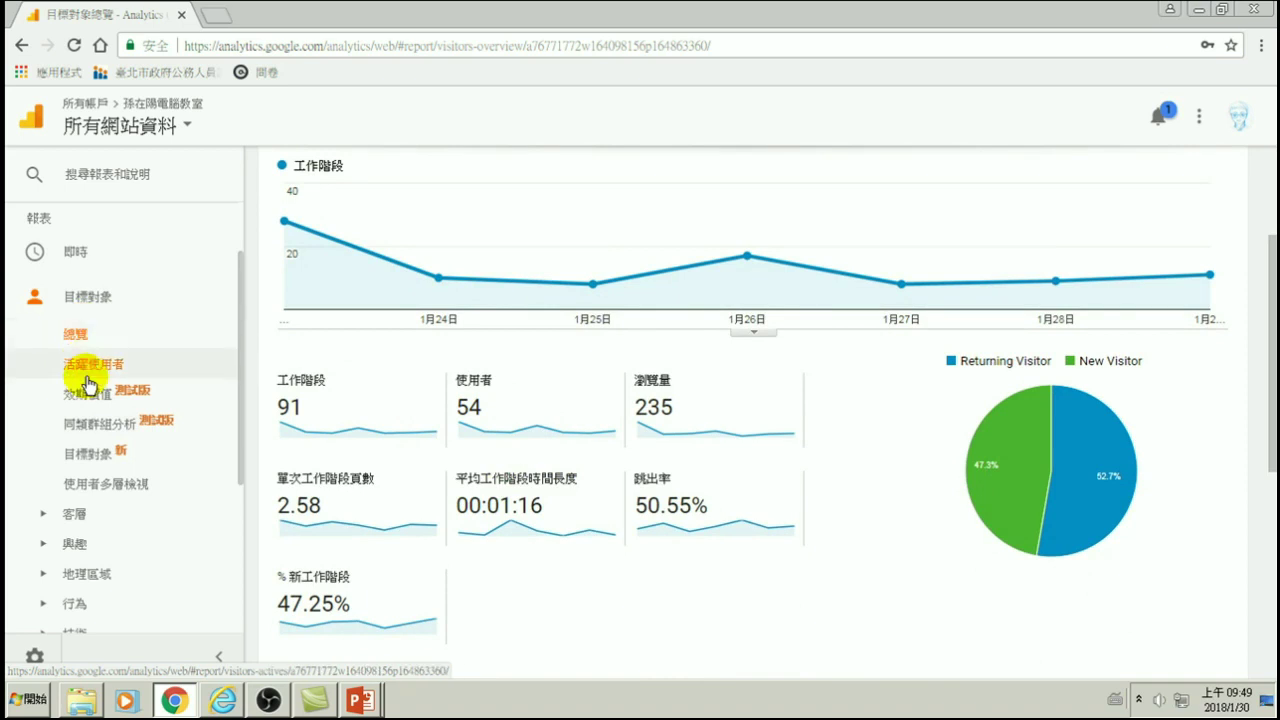
- Open 活躍使用者 and chart 7-day and 14-day active users alongside 1-day
left_click(92, 366)
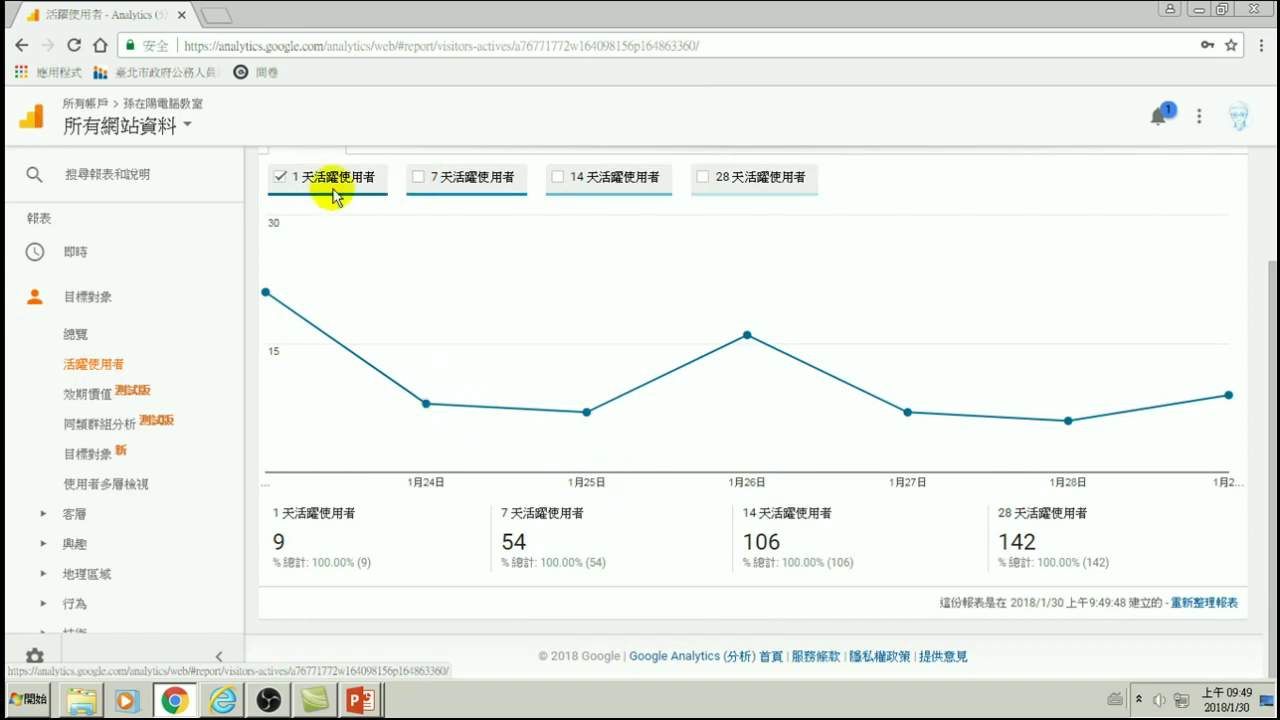
scroll(457, 214, "up", 2)
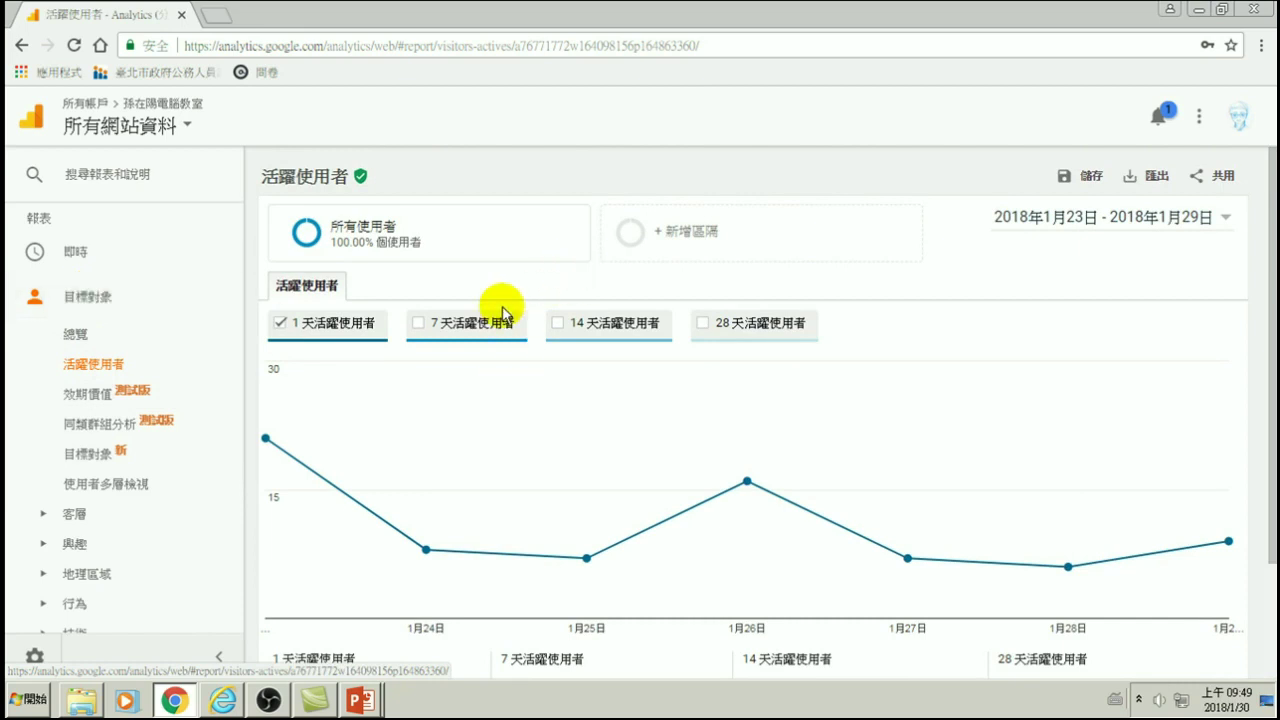
left_click(419, 324)
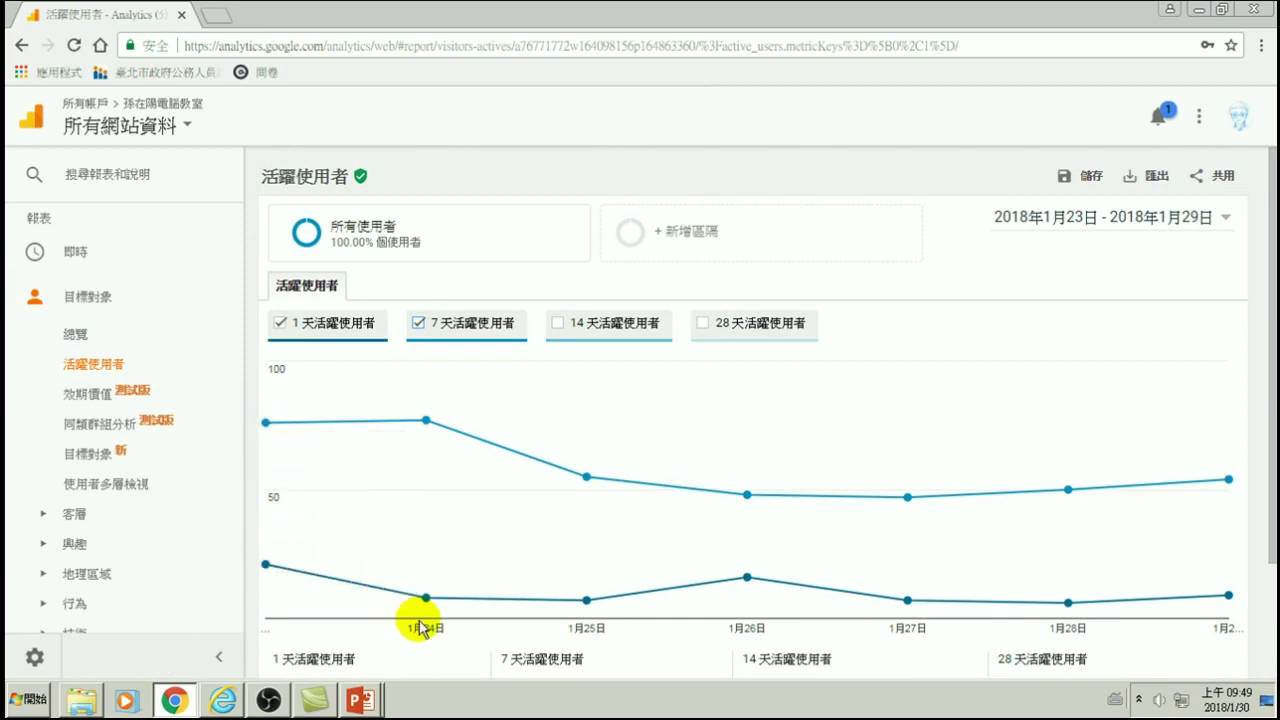
mouse_move(443, 608)
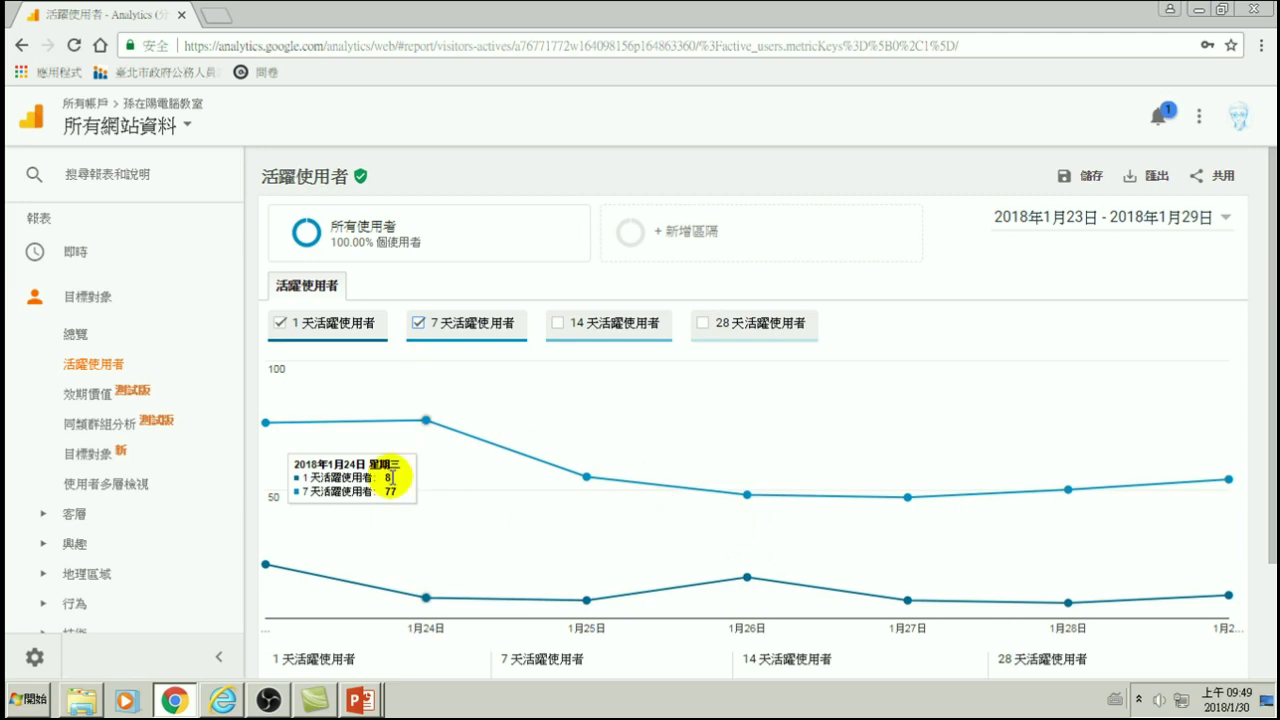
left_click(559, 321)
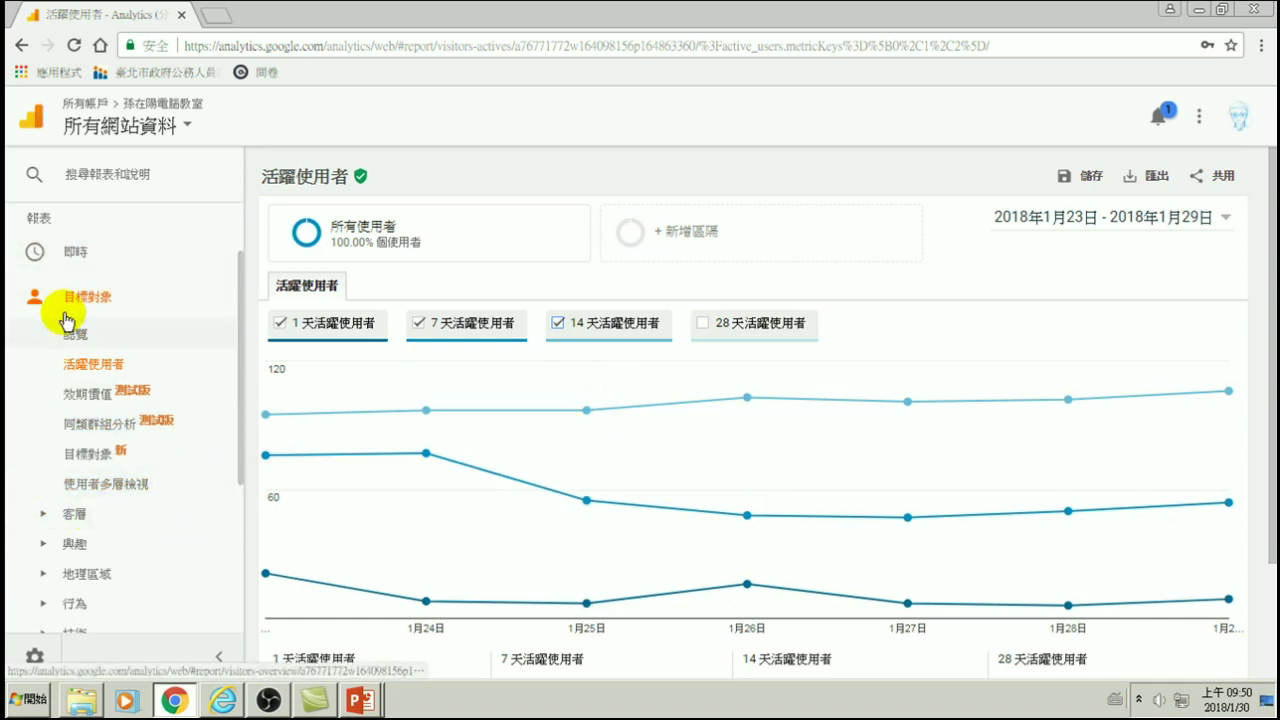
- Scroll down the report and expand the 客層 (Demographics) reports group
scroll(93, 468, "down", 1)
scroll(93, 468, "down", 2)
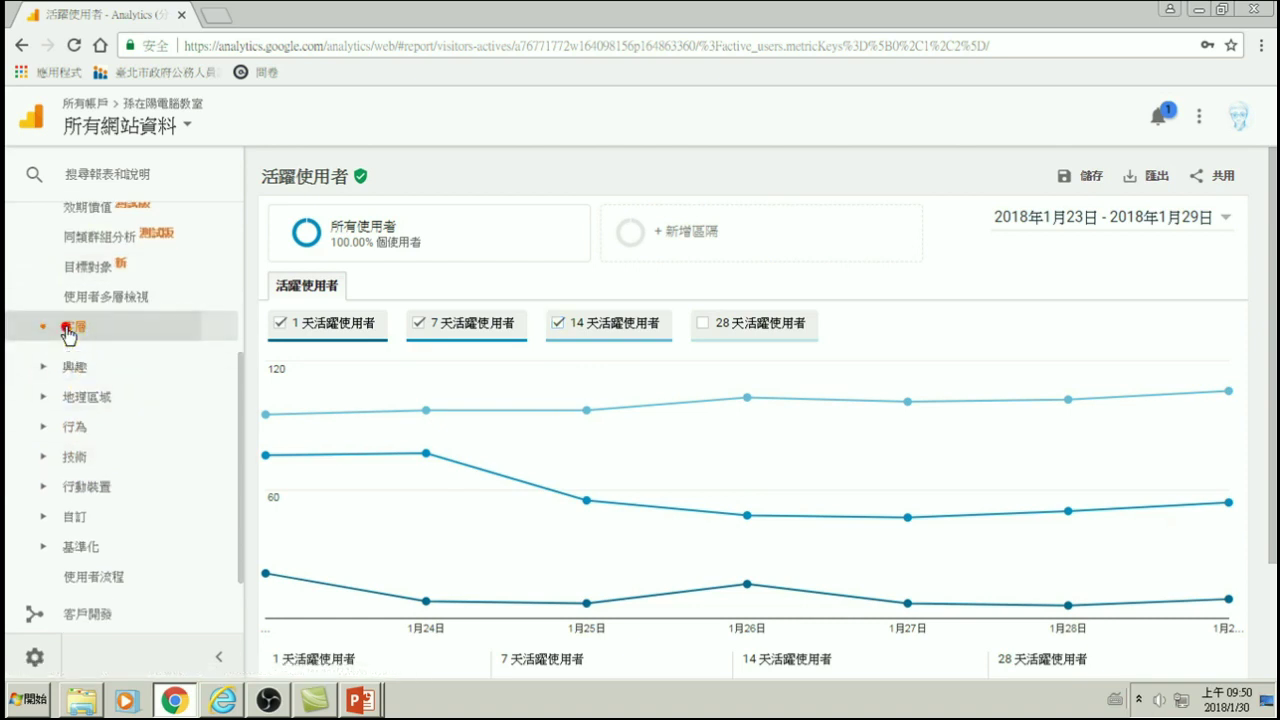
left_click(74, 327)
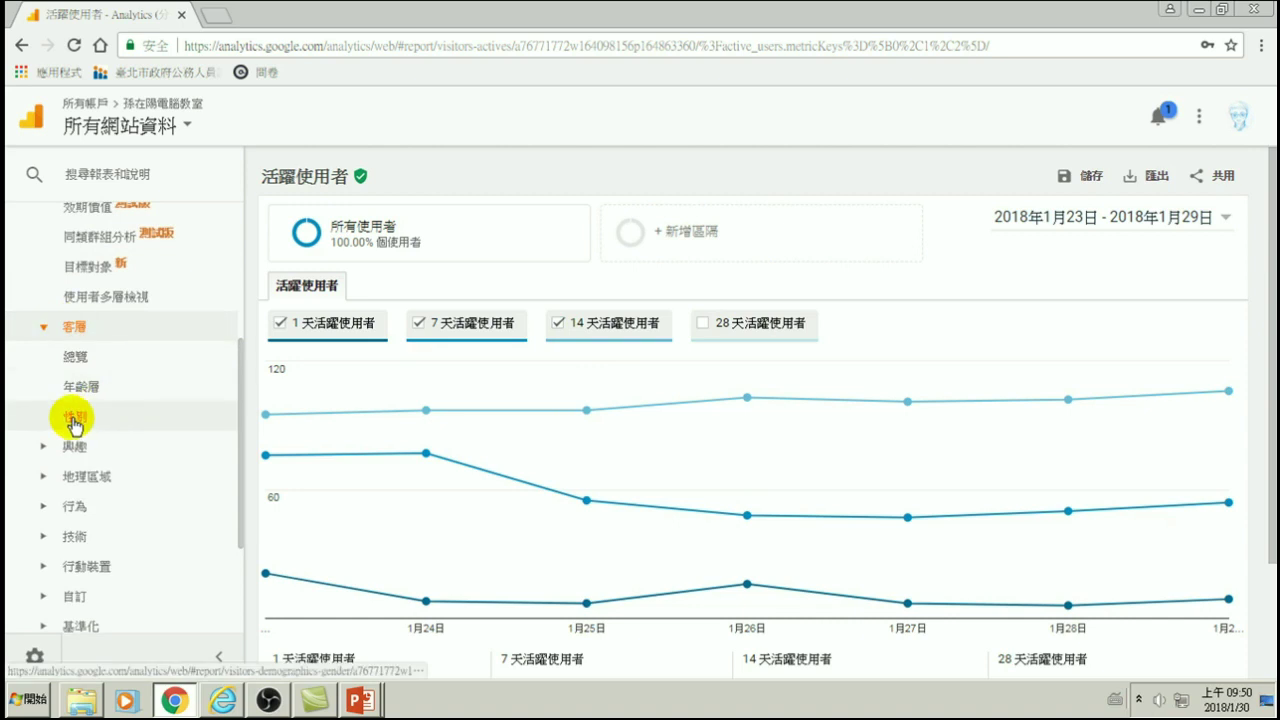
- Open the Demographics > Gender report and preview the sample gender and age-group charts (25-34 at 33.50%)
left_click(66, 414)
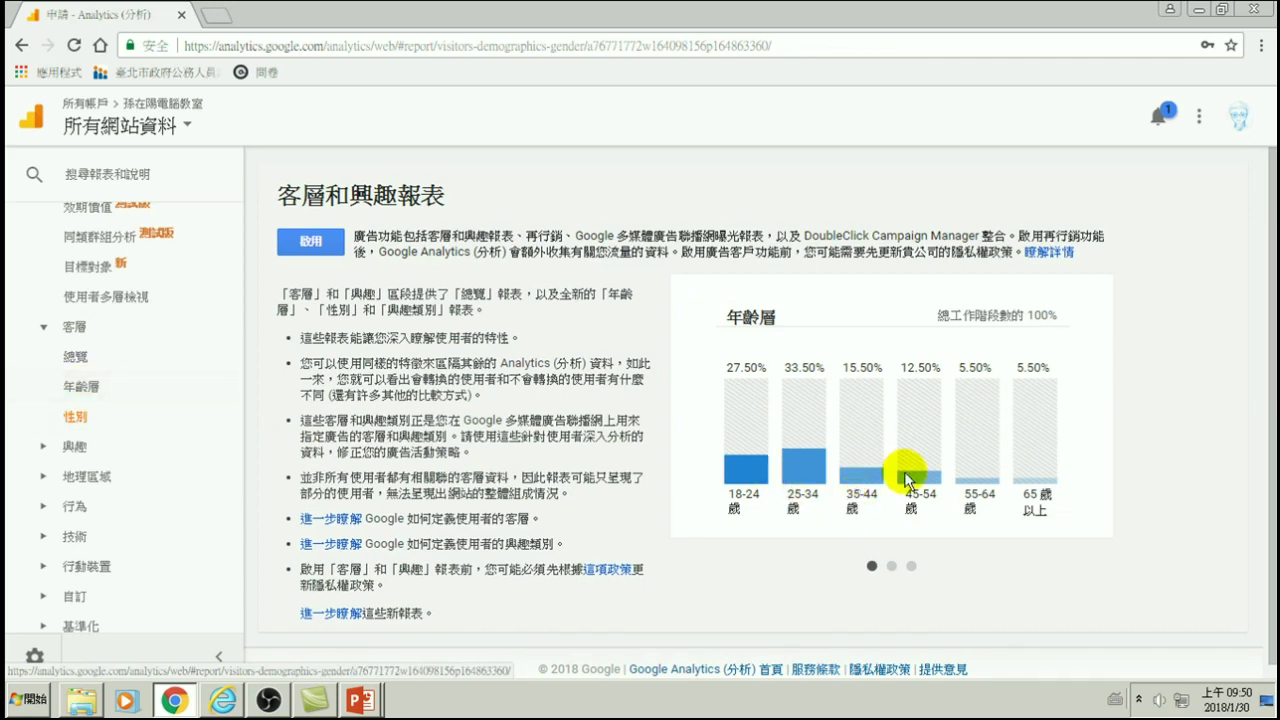
left_click(891, 567)
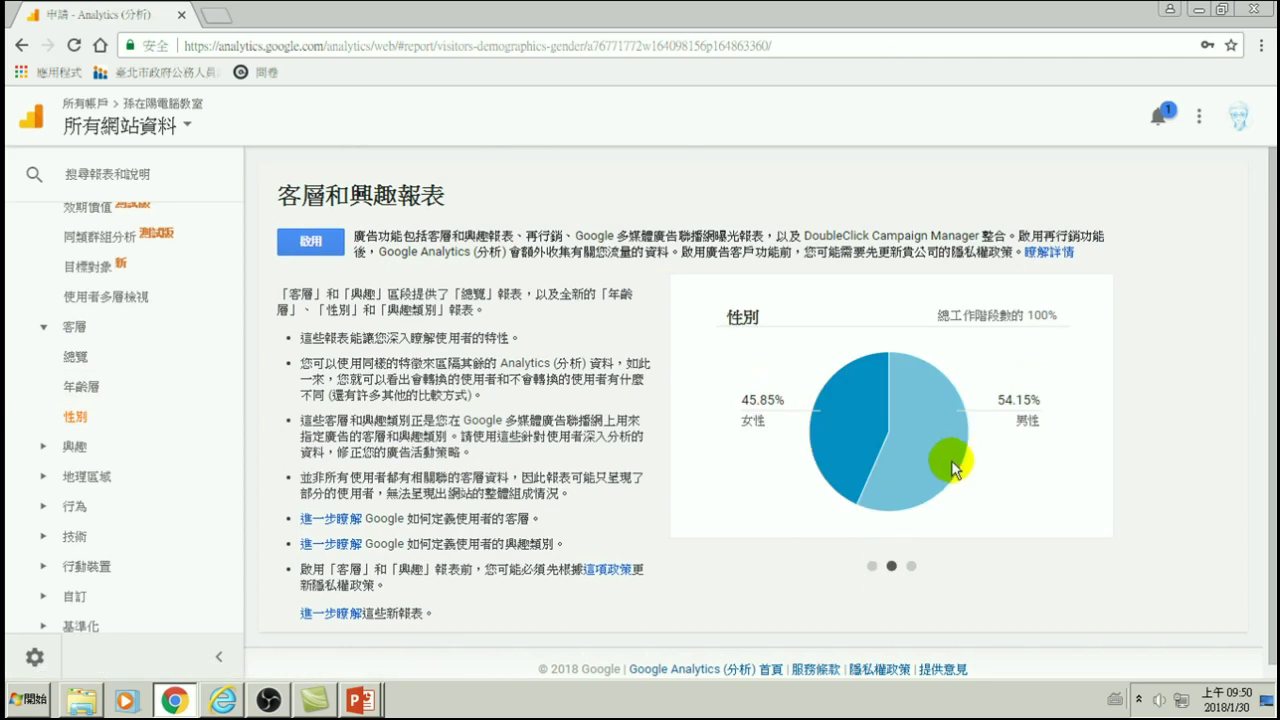
left_click(872, 567)
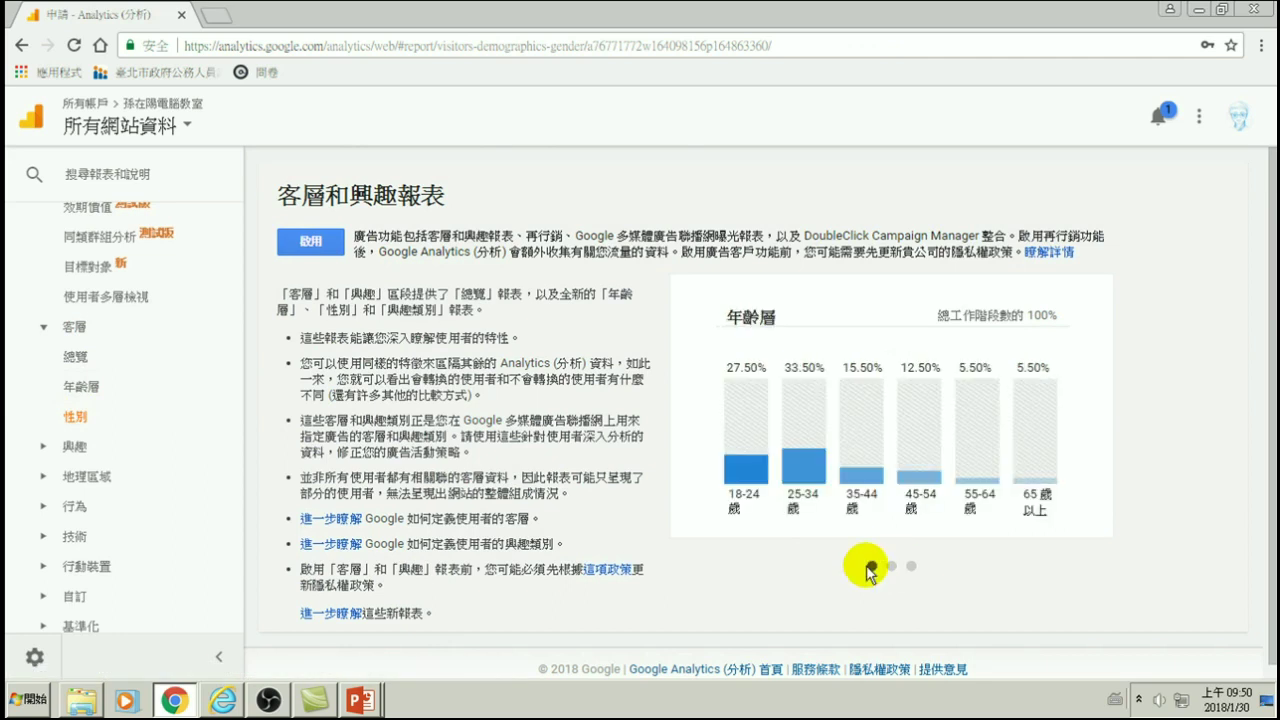
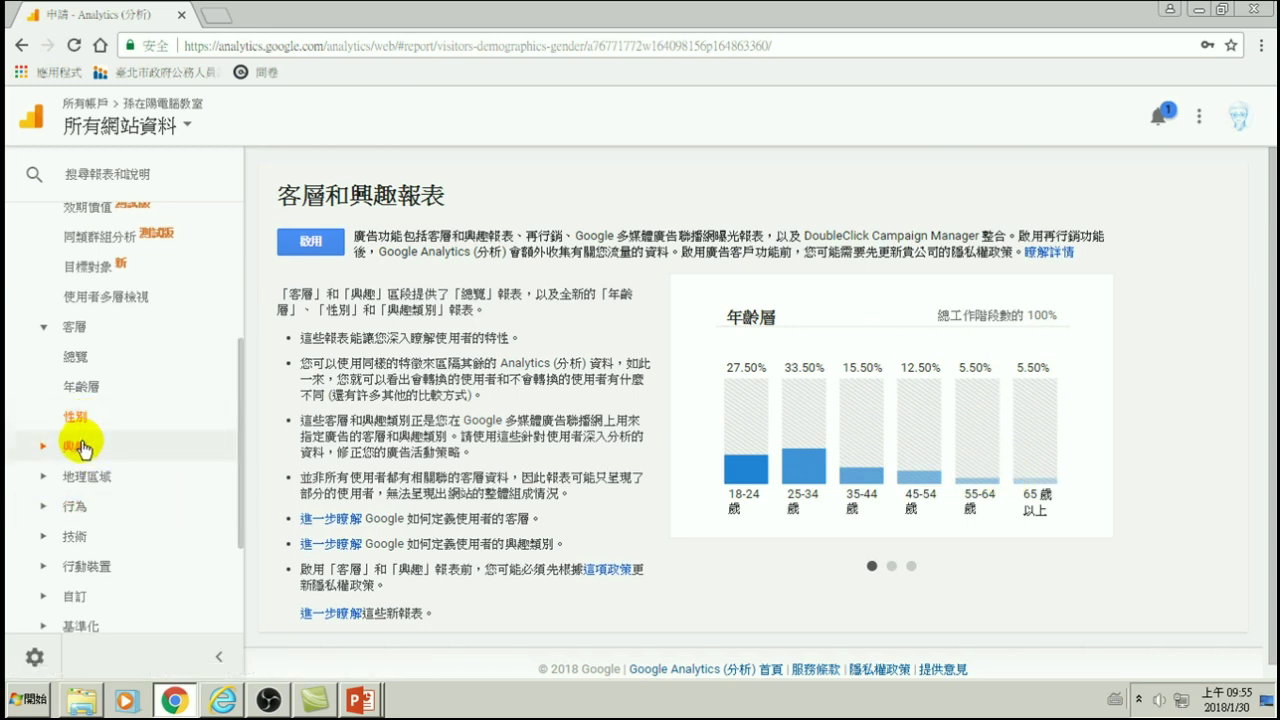
- Preview the gender and interest-category charts, then open the 興趣 › 興趣相似類別 affinity categories report
left_click(891, 567)
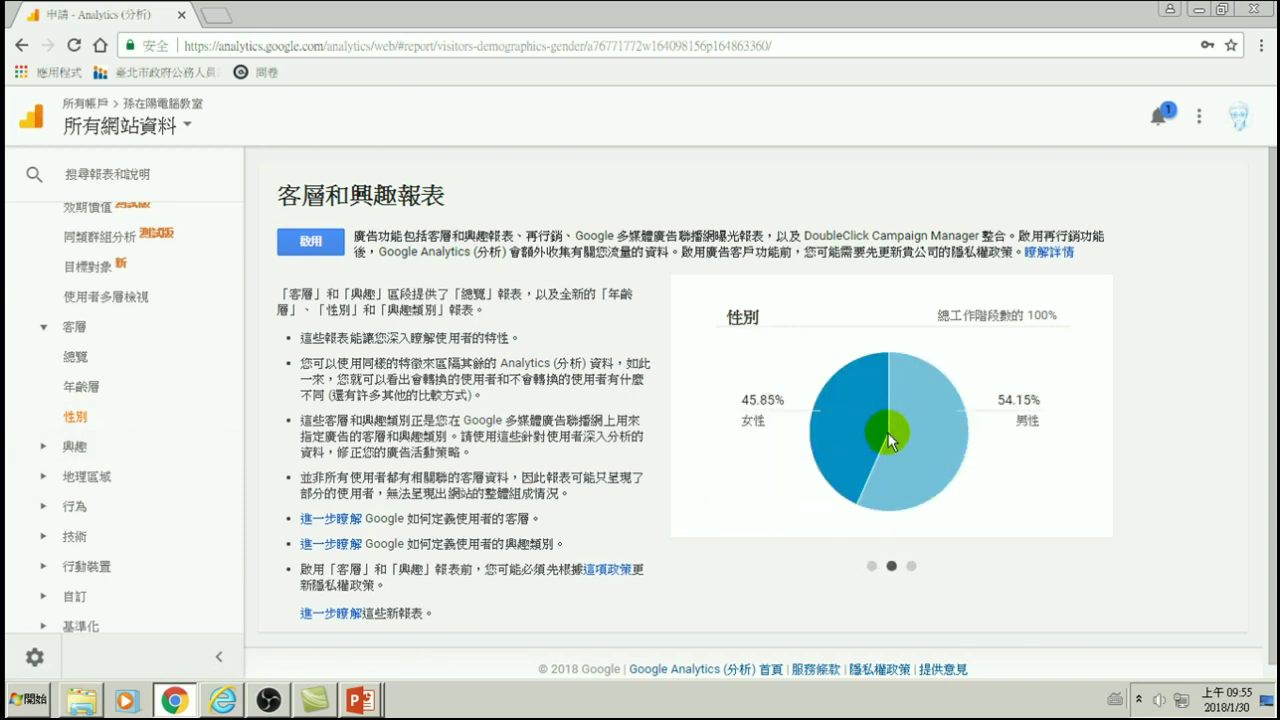
left_click(911, 567)
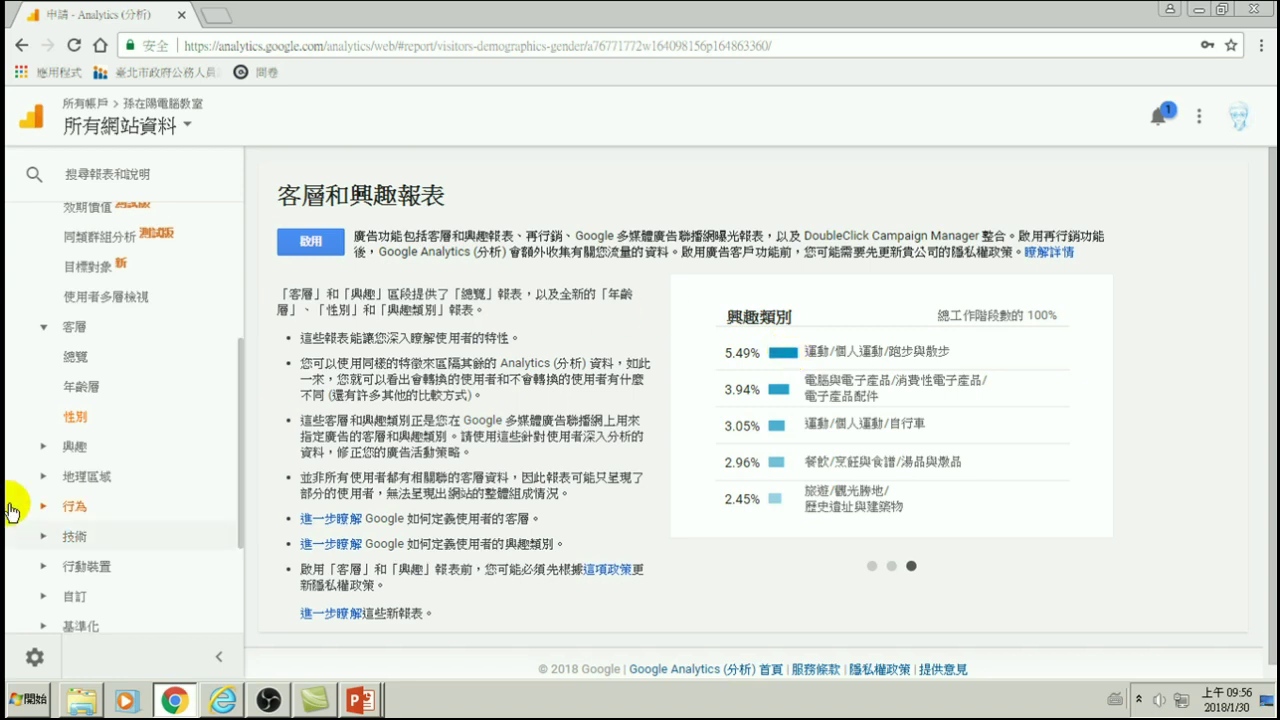
left_click(72, 446)
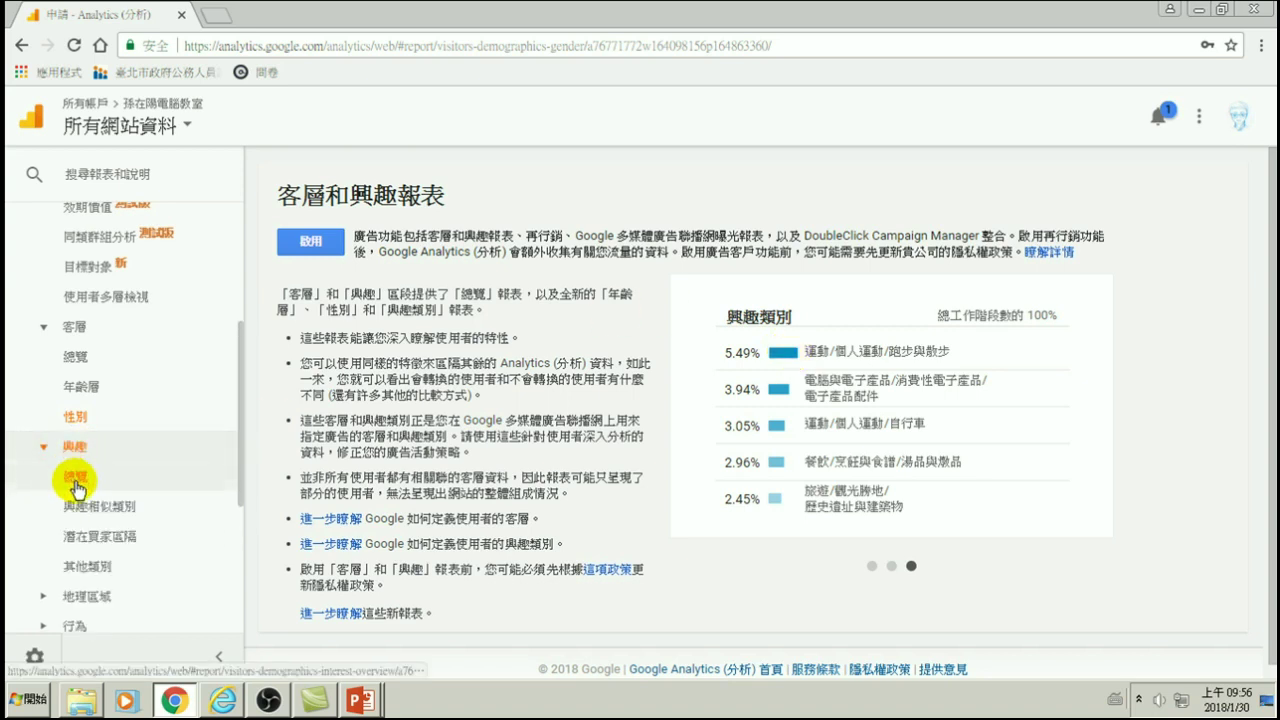
left_click(100, 506)
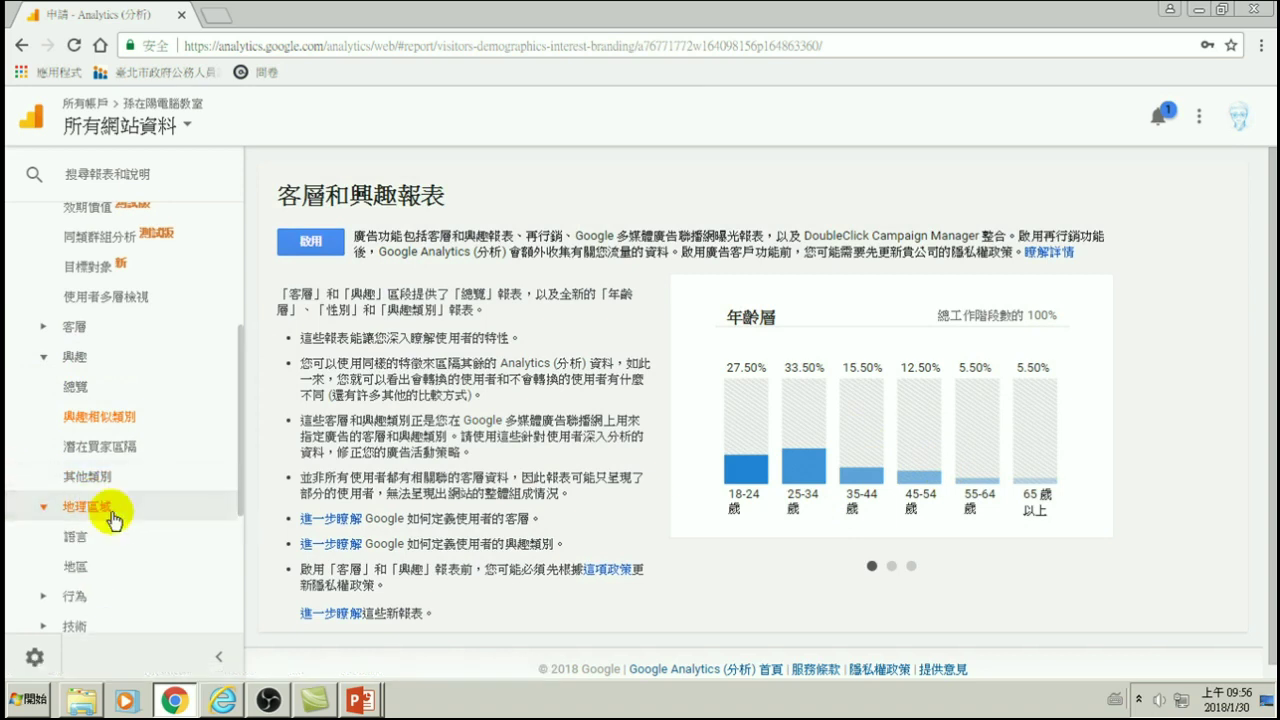
- Open the 語言 language report, then the 地區 location report's world map and 91-session country table
left_click(36, 514)
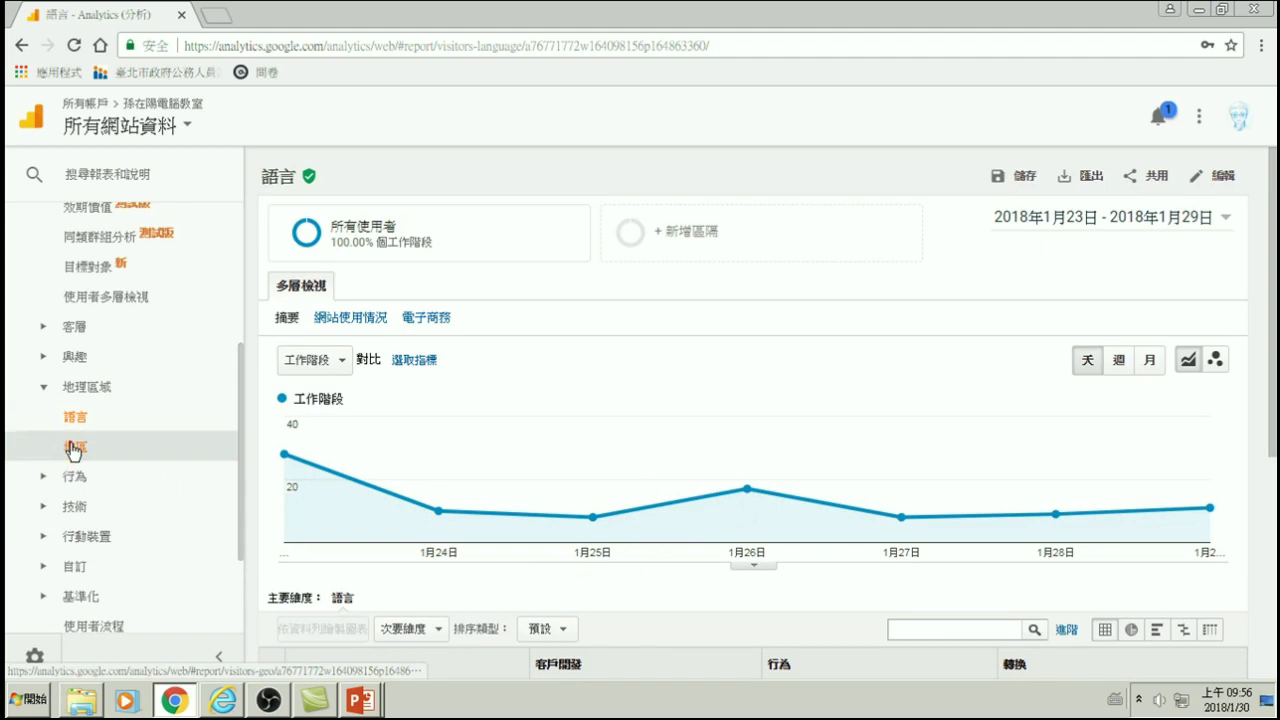
left_click(75, 447)
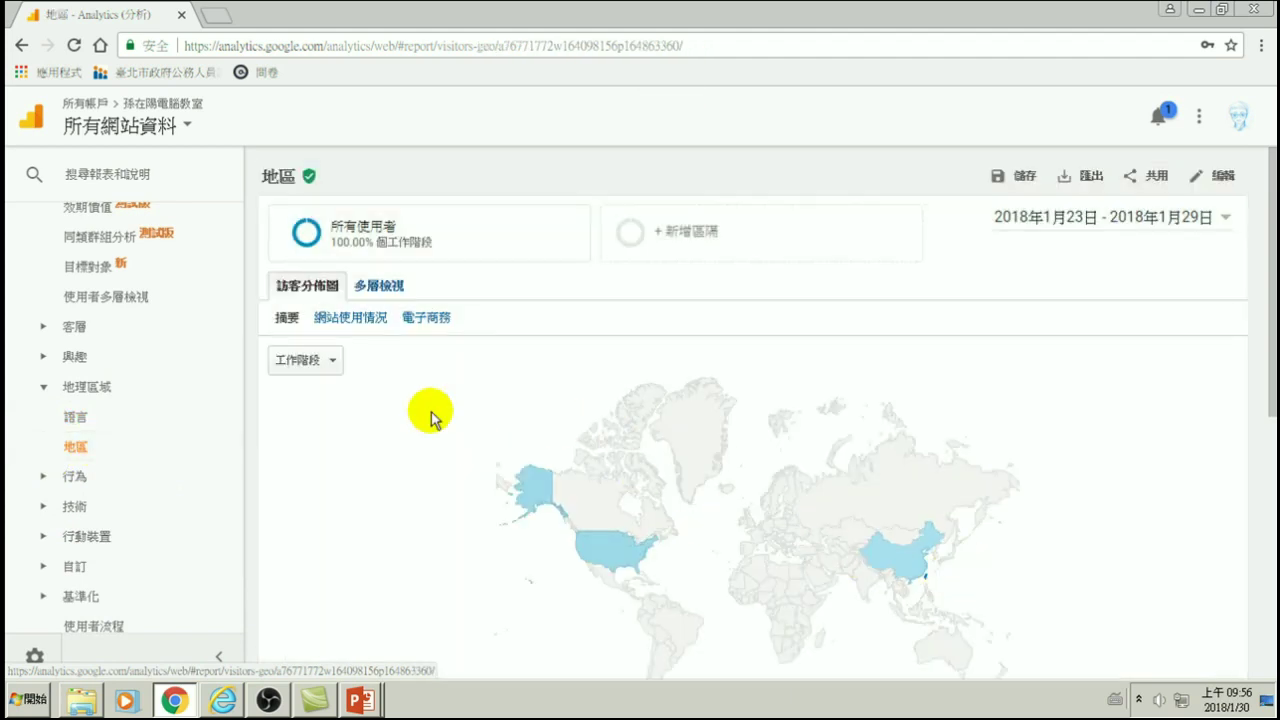
scroll(680, 500, "down", 3)
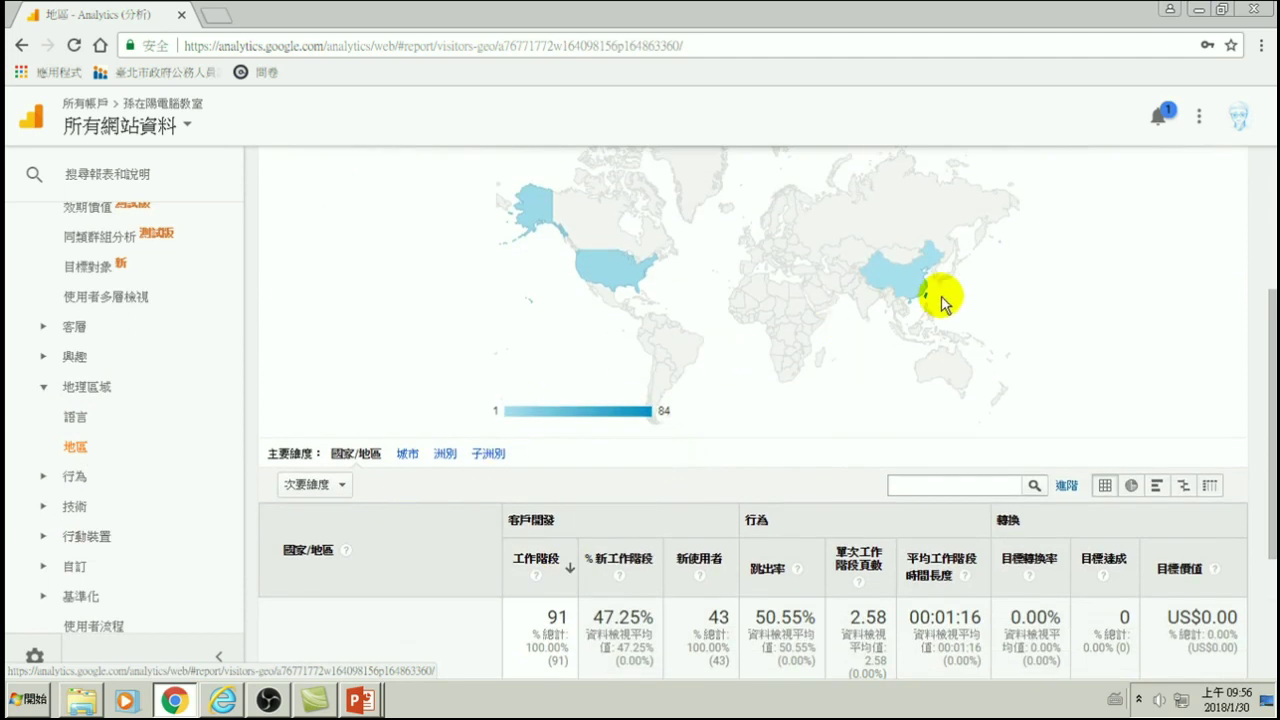
mouse_move(928, 300)
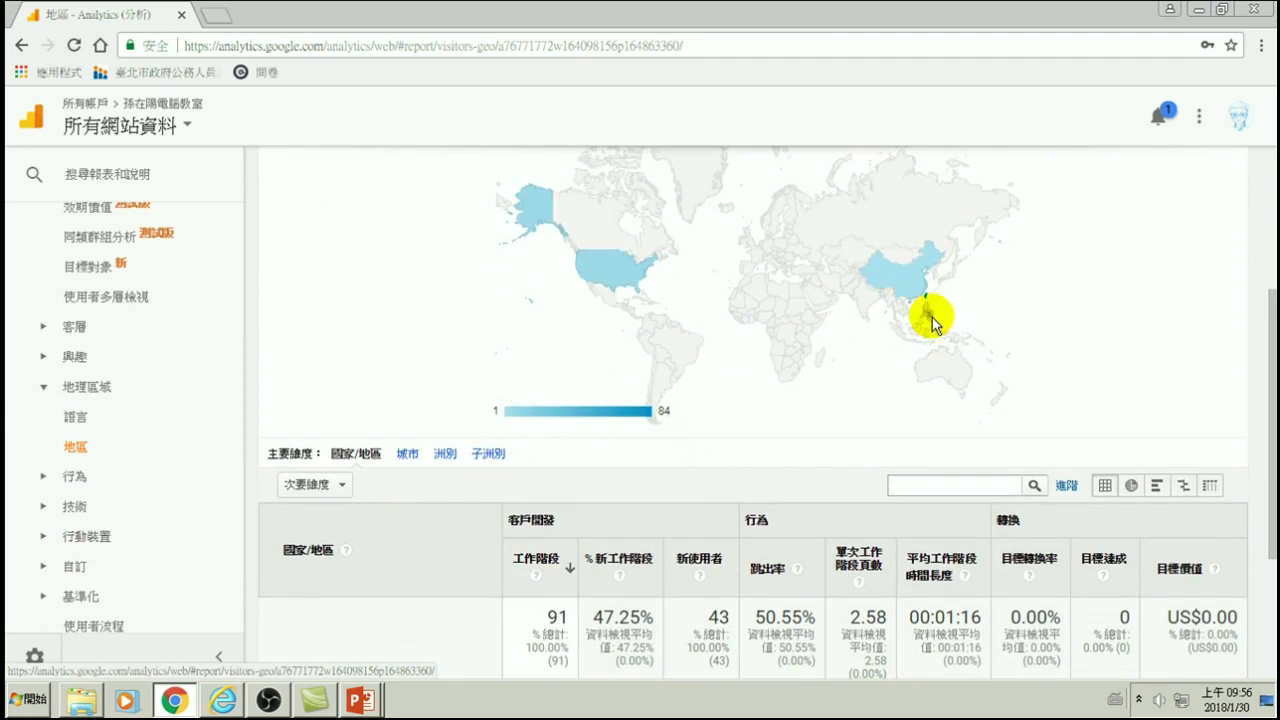
scroll(82, 440, "down", 2)
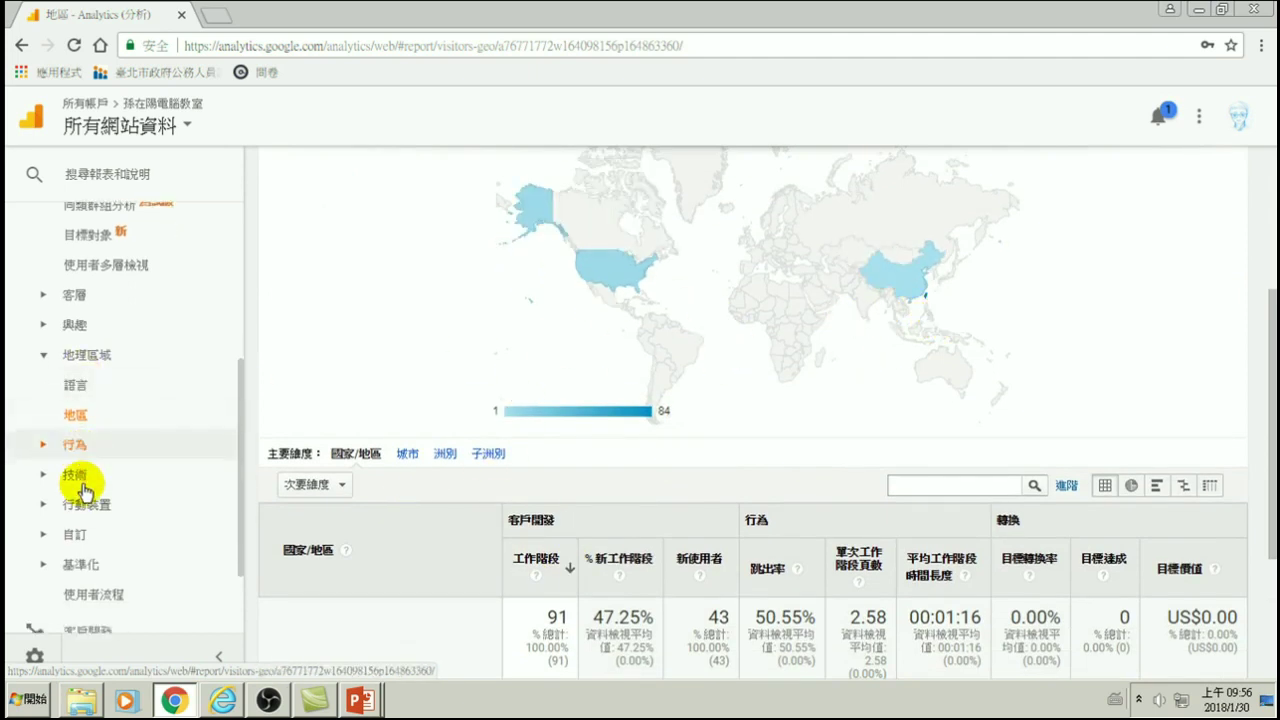
left_click(75, 383)
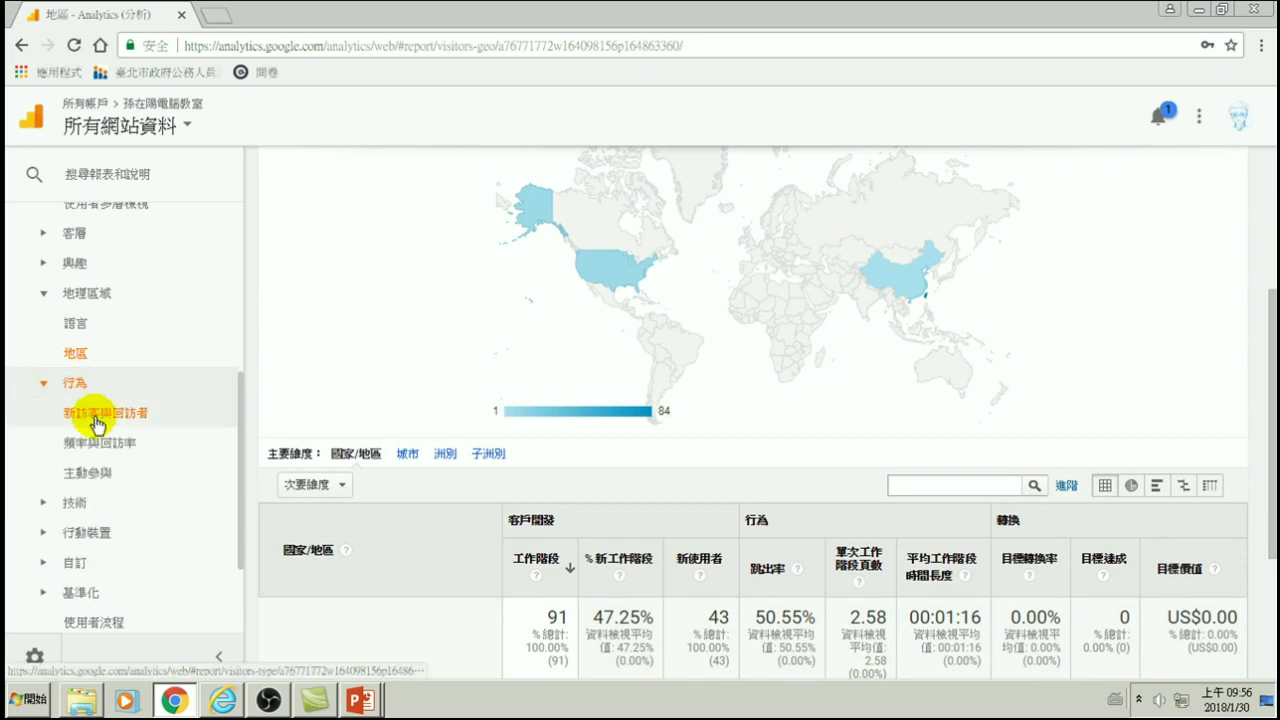
- View the 新訪客與回訪者 table: 48 returning and 43 new visitor sessions
left_click(106, 413)
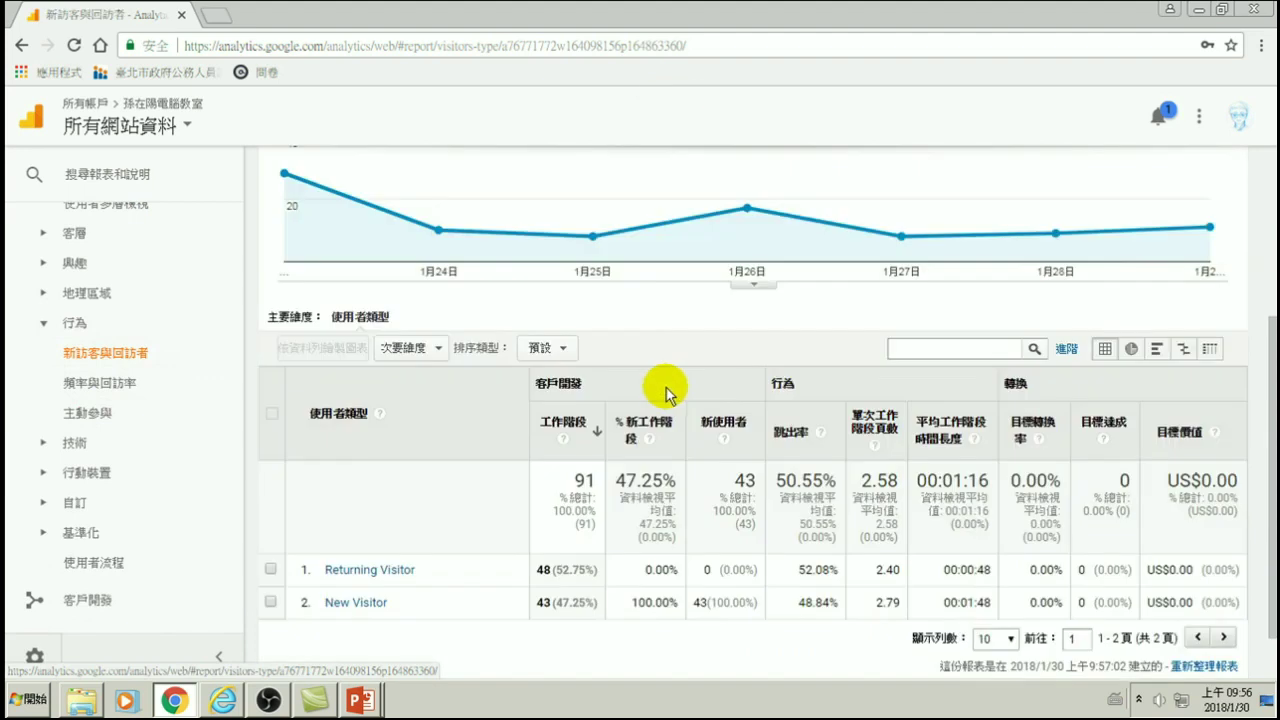
scroll(627, 440, "down", 2)
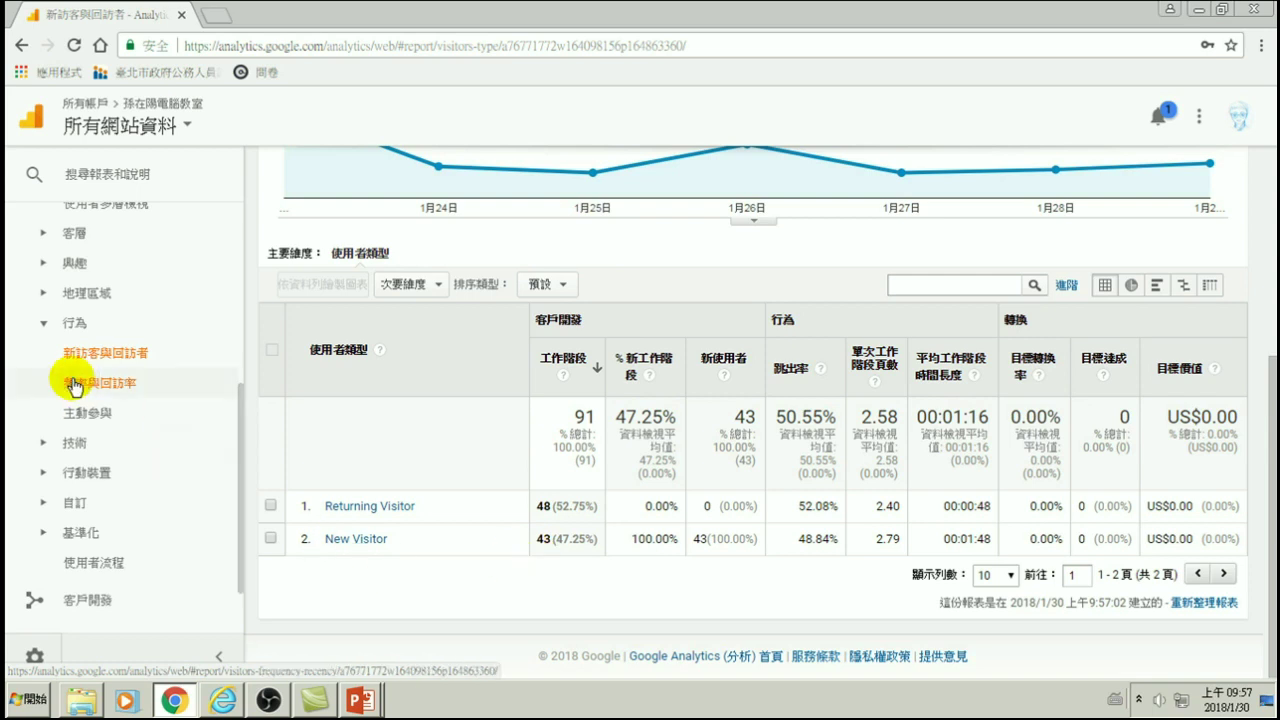
left_click(70, 443)
- Open the 瀏覽器和作業系統 report and try drilling into Chrome's 50 sessions
left_click(91, 482)
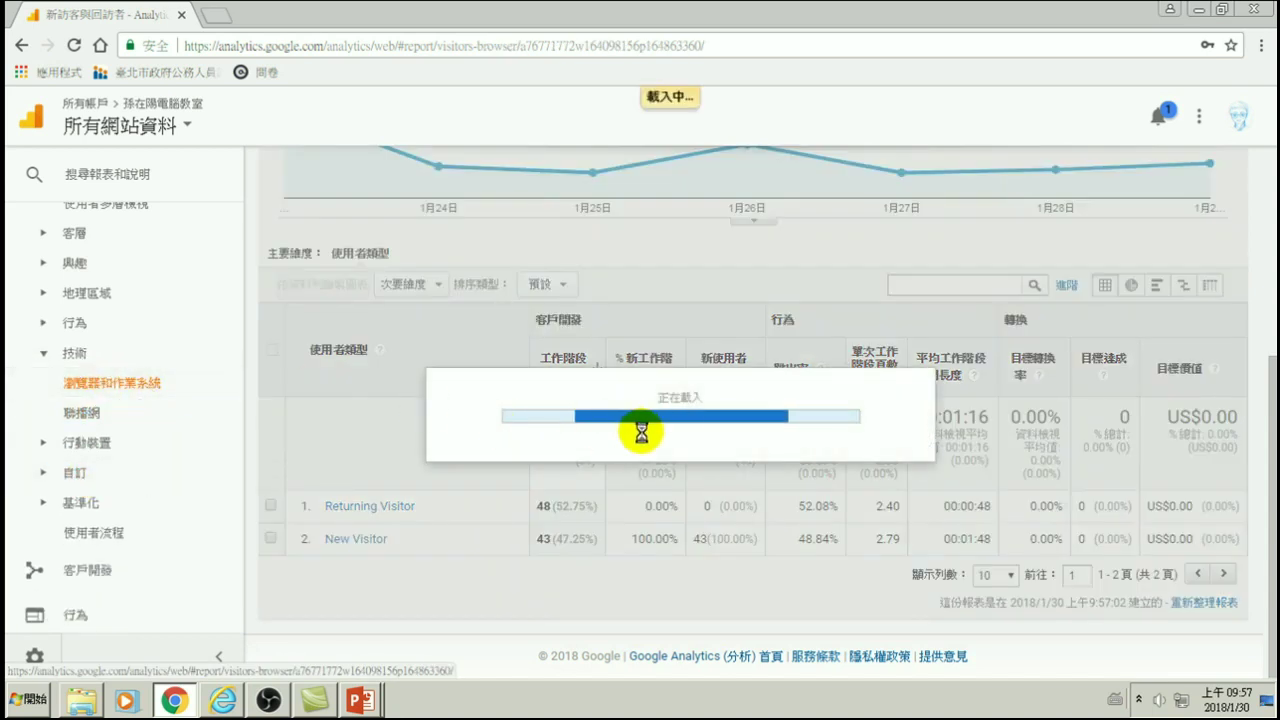
scroll(600, 488, "down", 3)
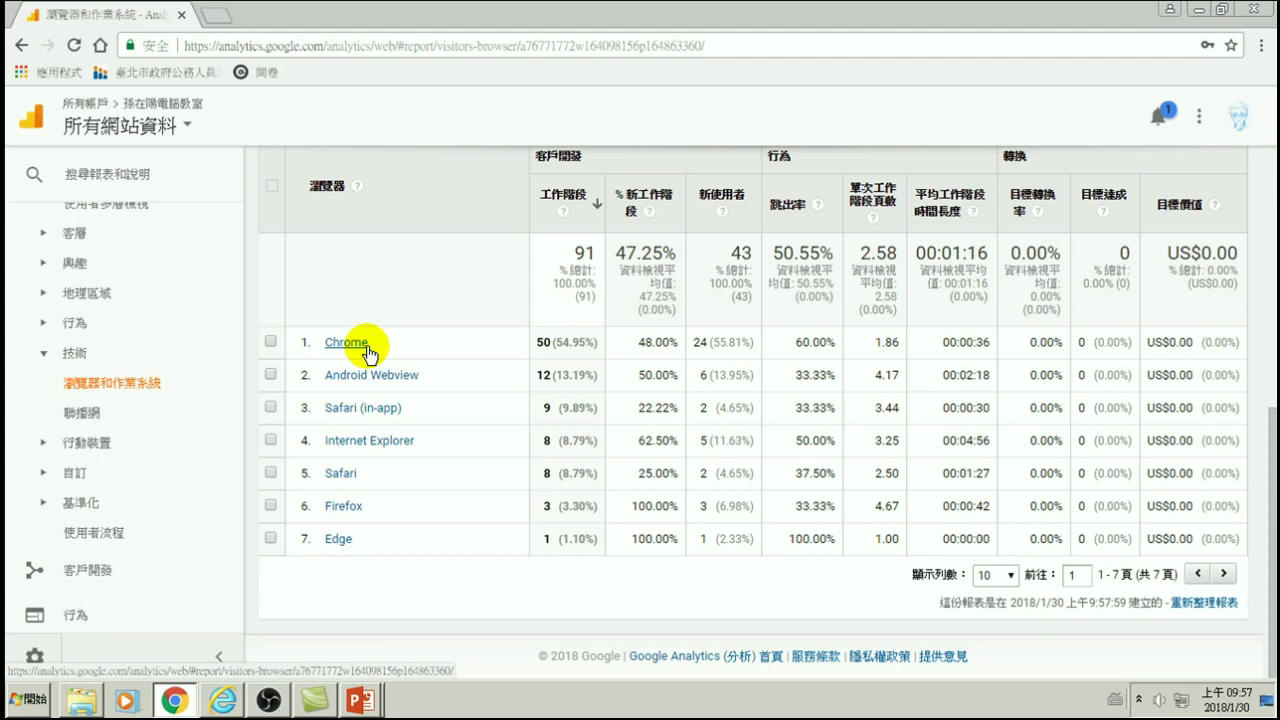
left_click(354, 342)
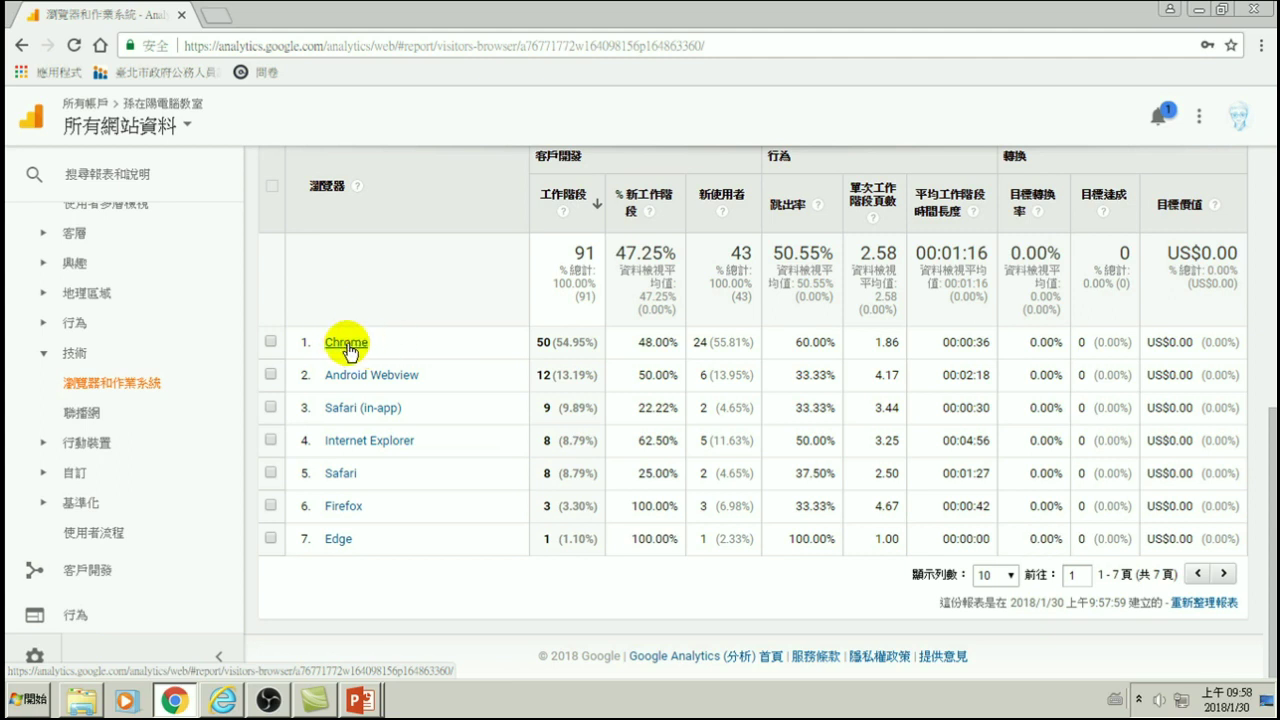
left_click(345, 345)
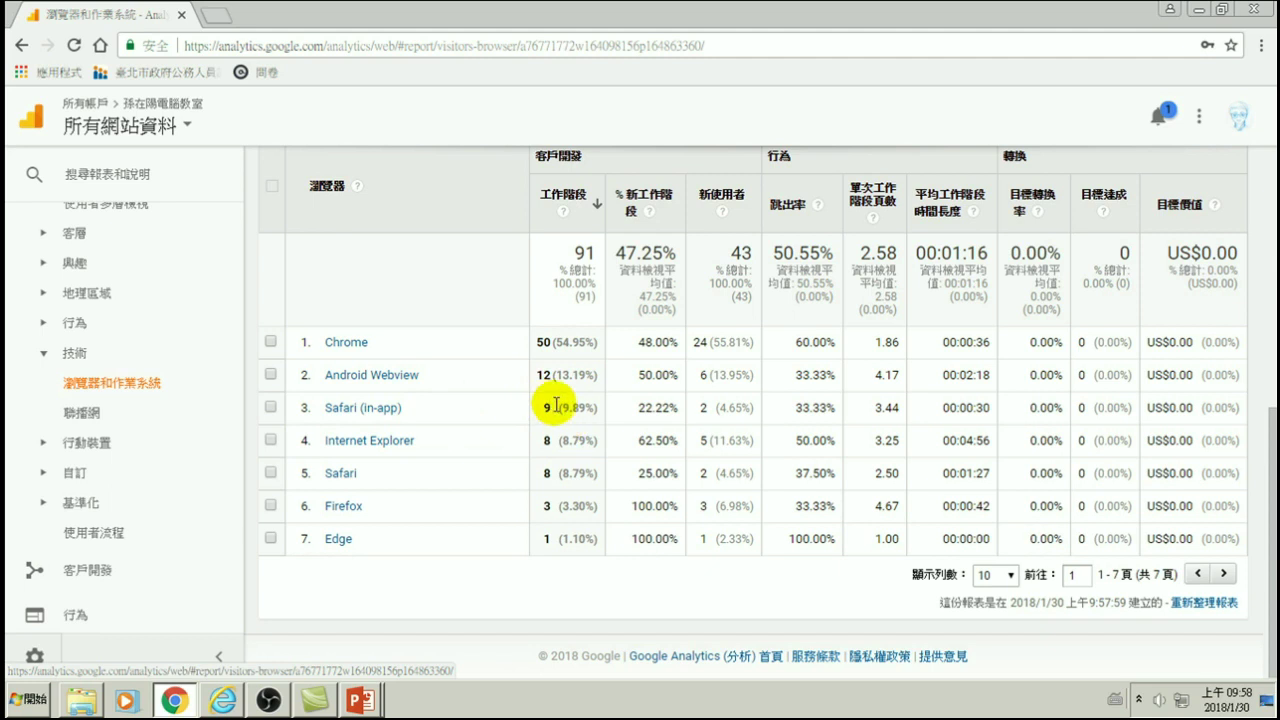
- Open the 行動裝置 › 總覽 overview of desktop, mobile and tablet sessions
left_click(85, 452)
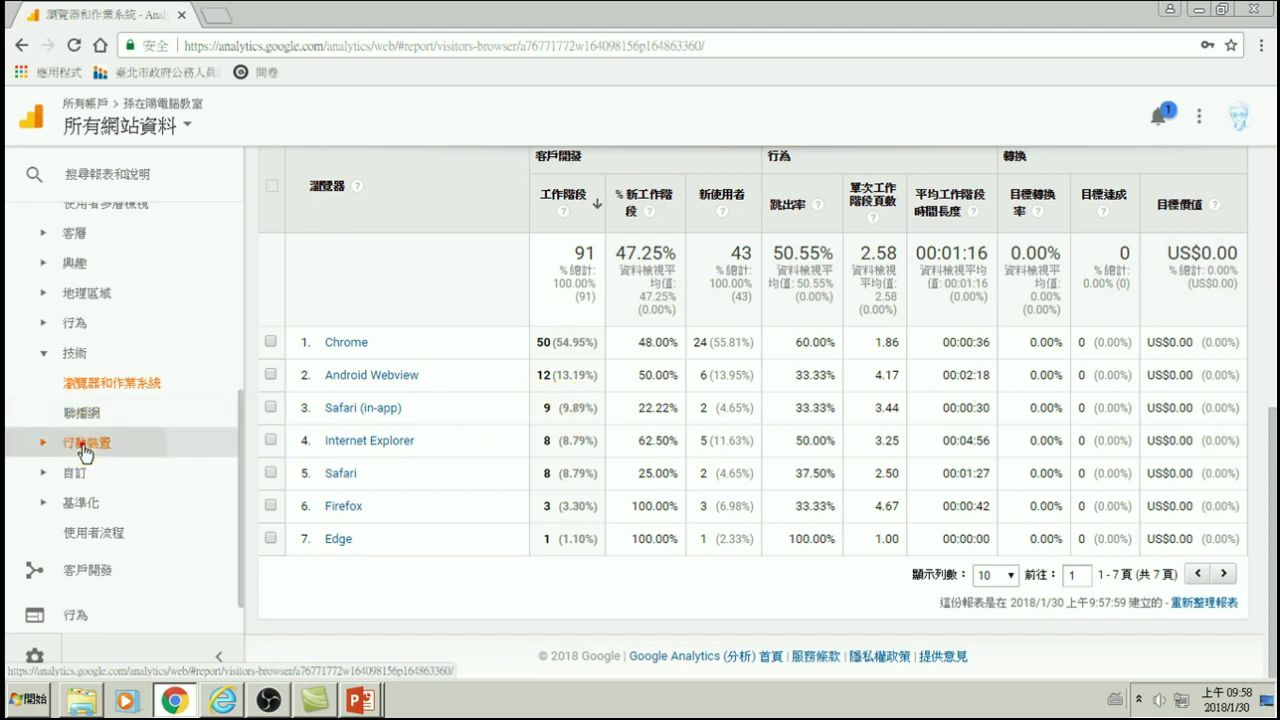
left_click(77, 464)
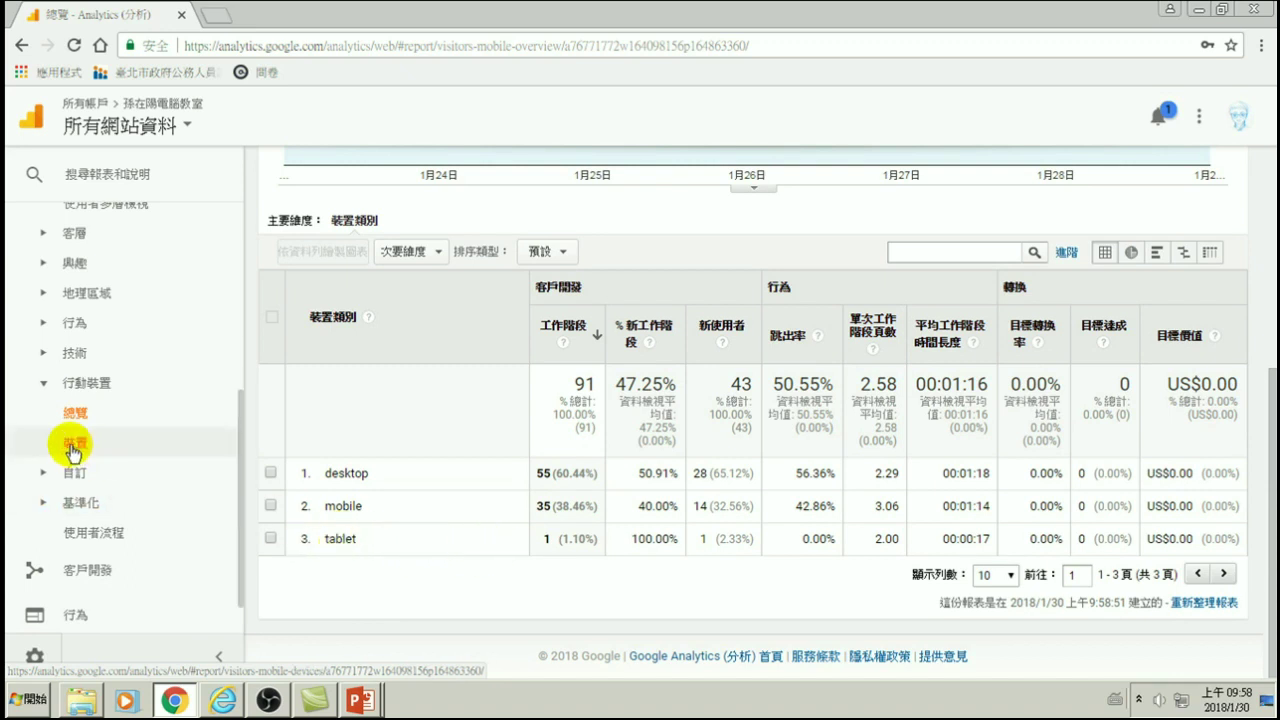
scroll(90, 513, "down", 1)
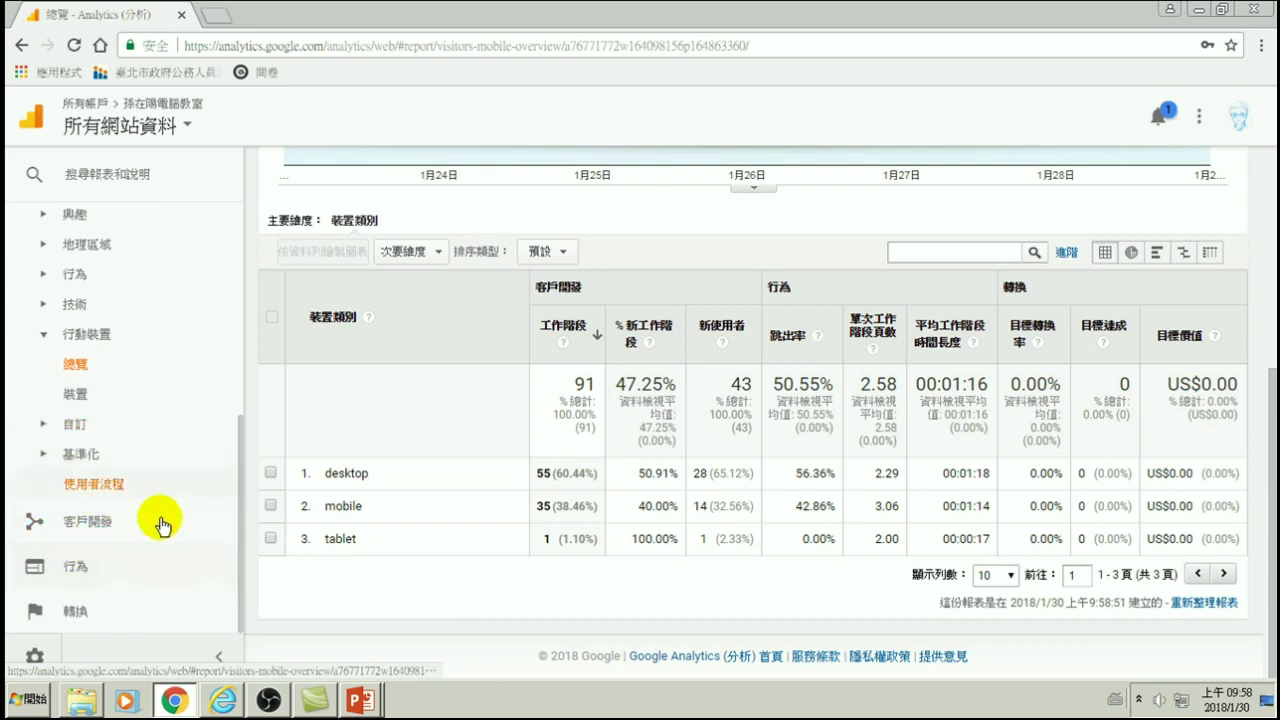
scroll(90, 396, "up", 3)
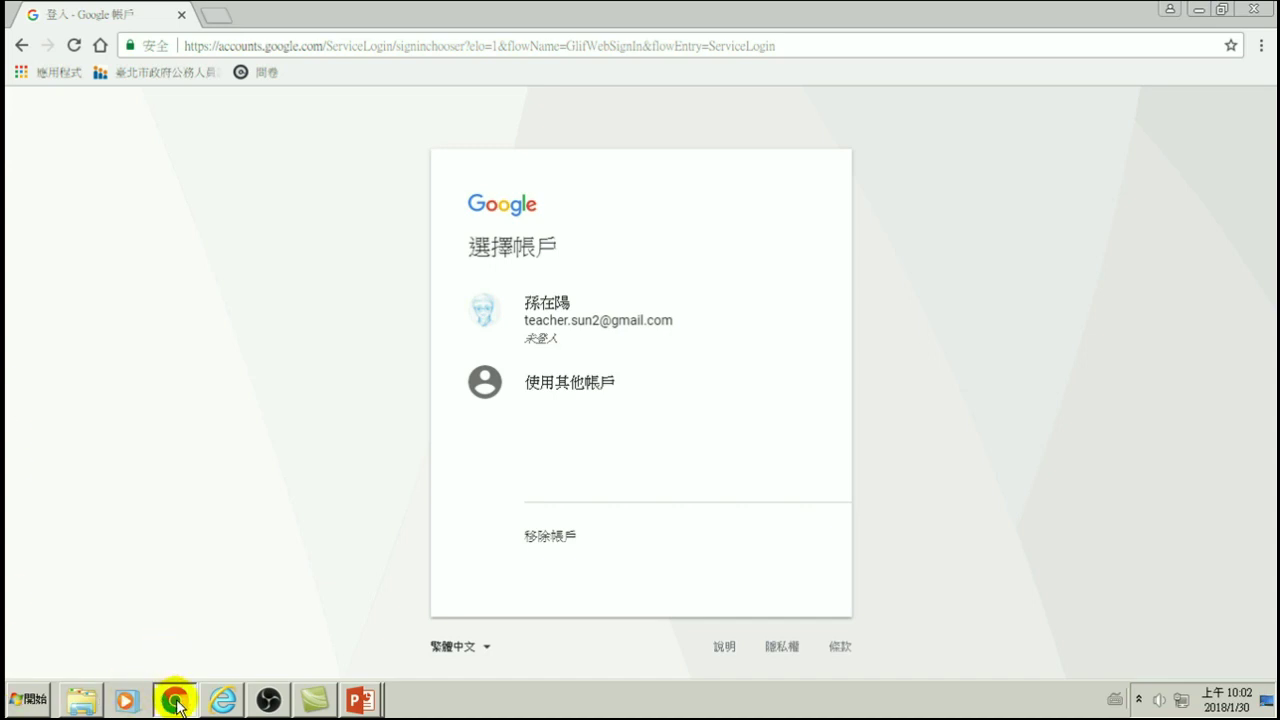
- Minimize the PowerPoint and folder windows, then reveal the bare Windows desktop
left_click(318, 44)
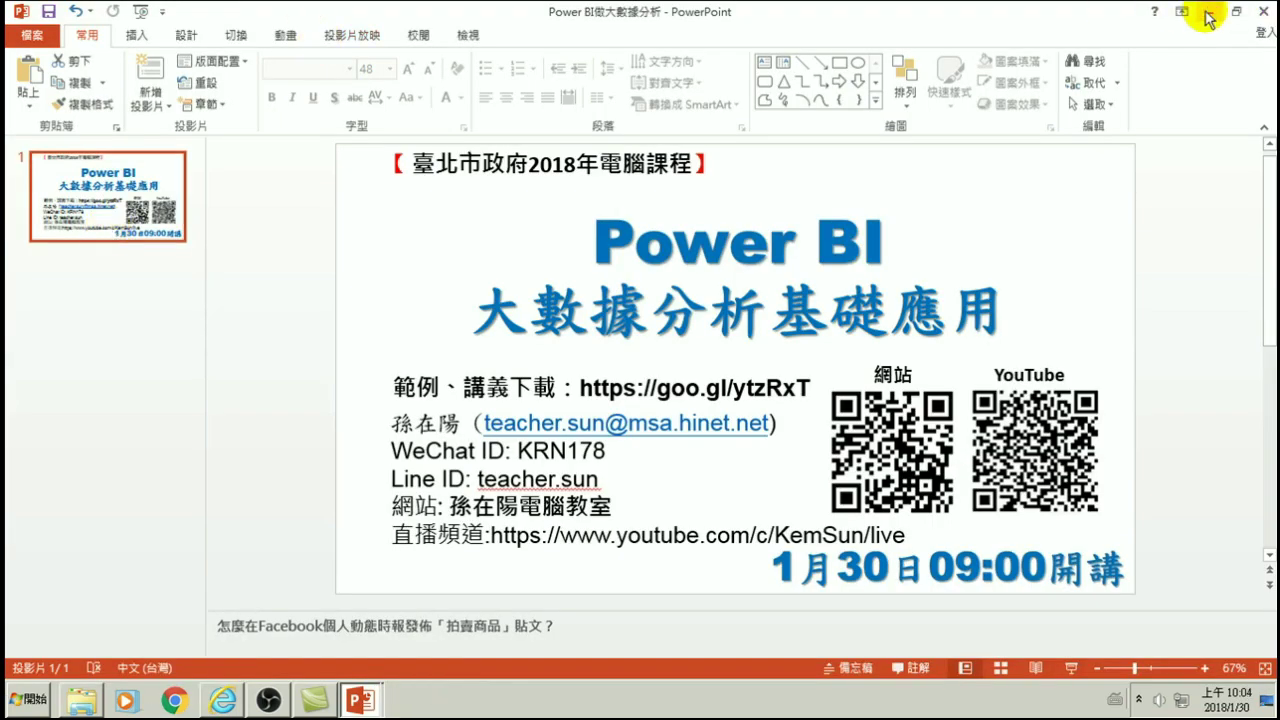
left_click(1209, 17)
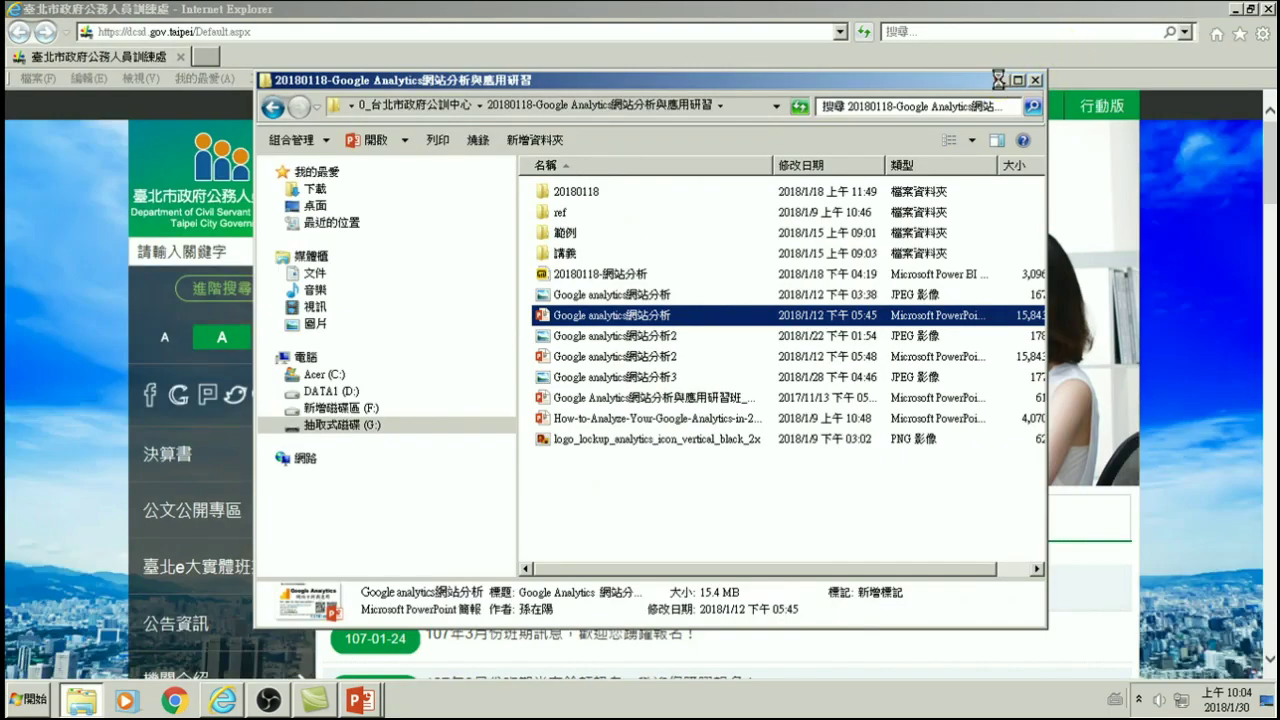
left_click(999, 79)
key("super+d")
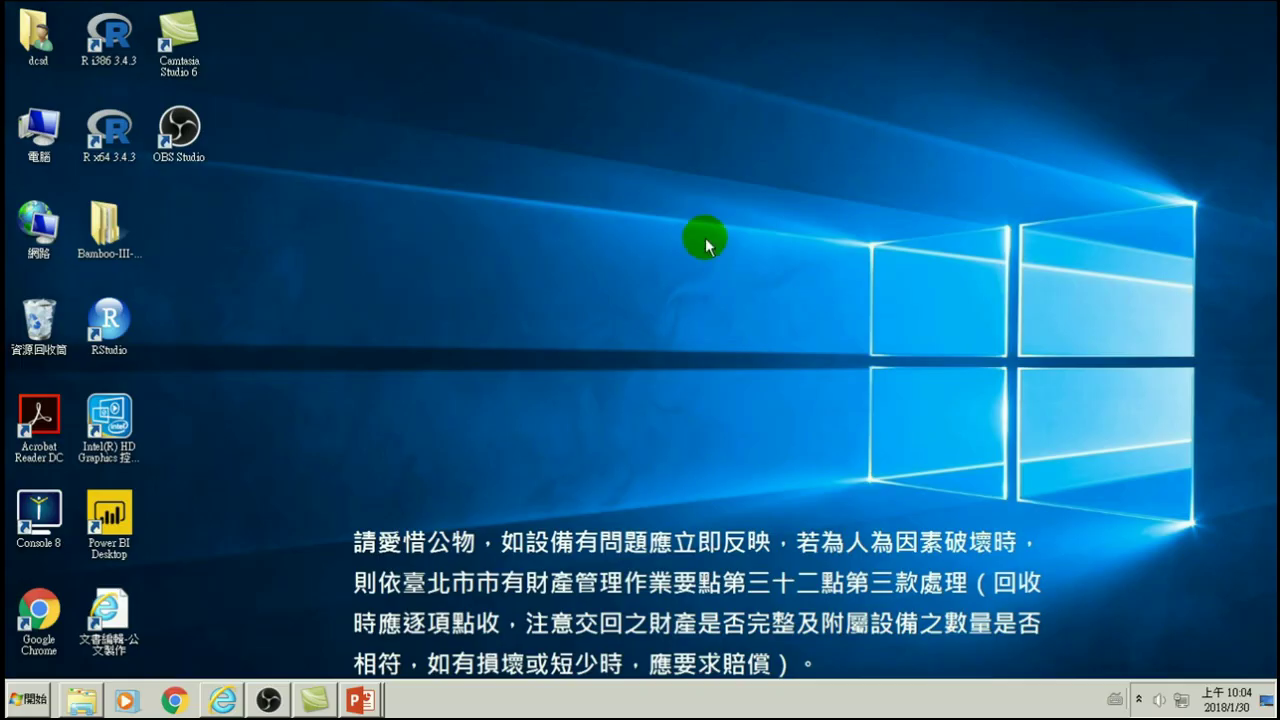
- Launch Power BI Desktop and dismiss its welcome screen and update notification
double_click(112, 514)
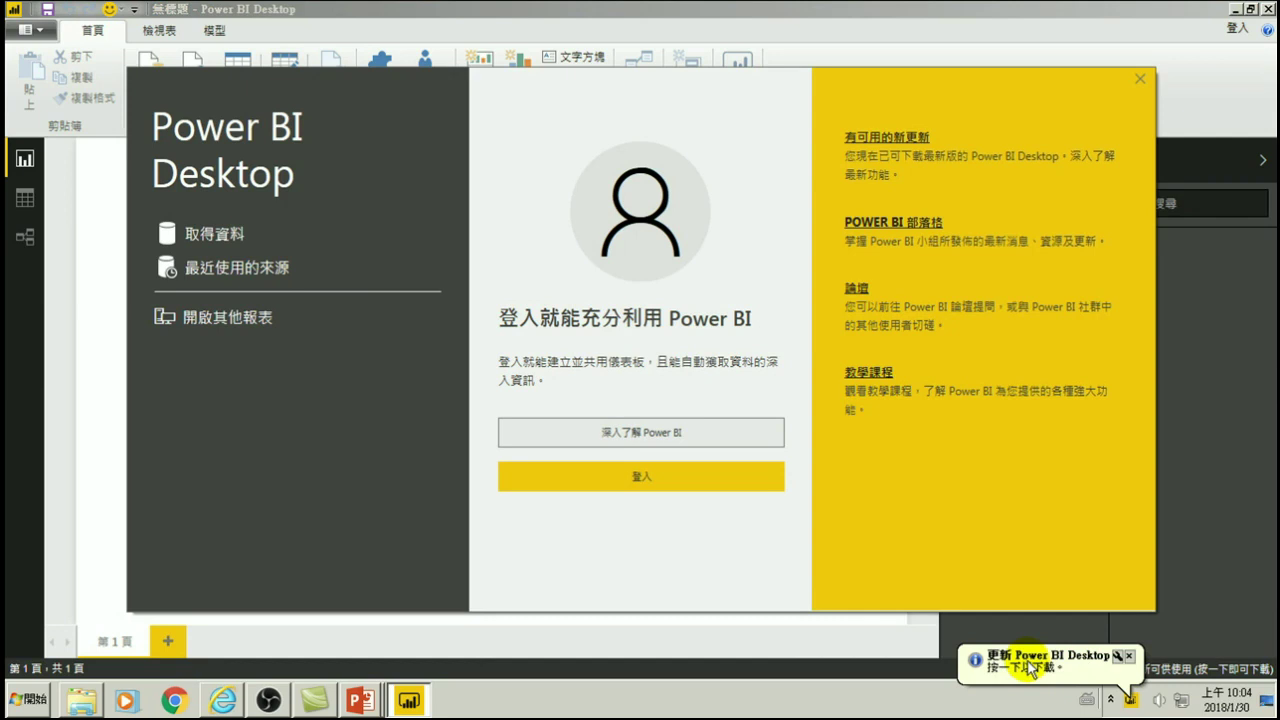
left_click(1139, 77)
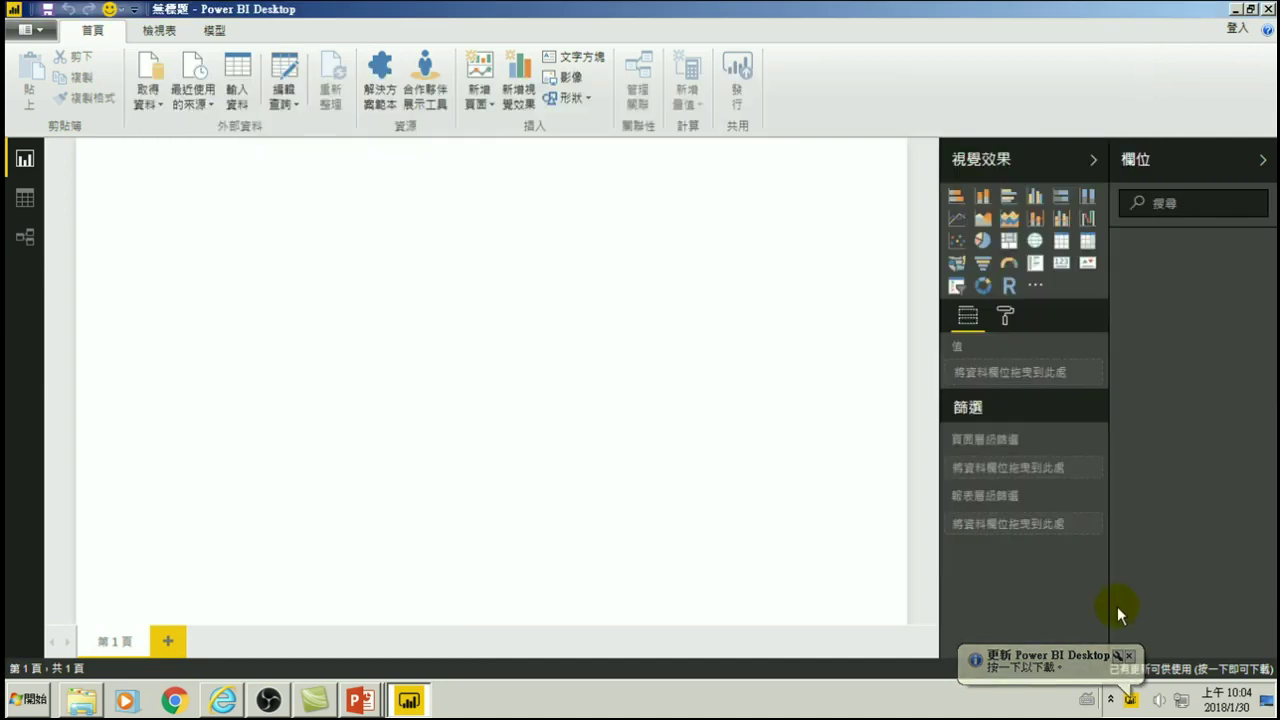
left_click(1128, 656)
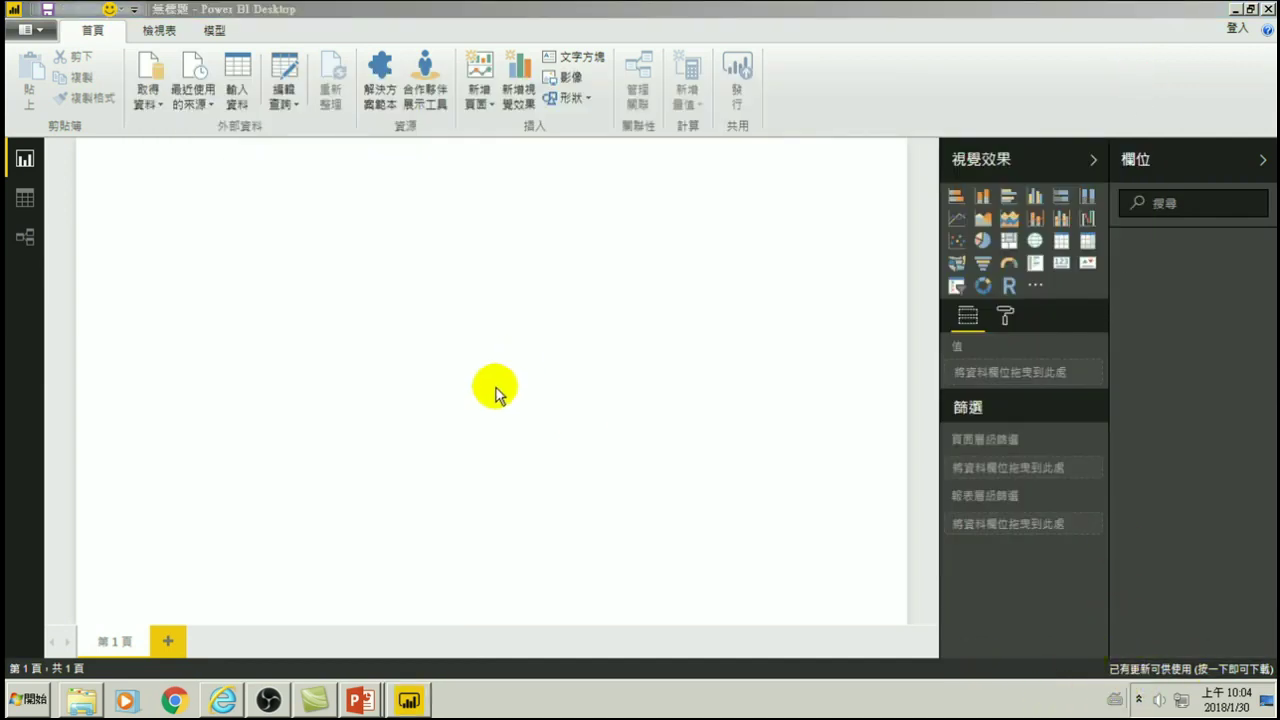
- Browse the Get Data catalogue's All, File, Database, Azure and Online Services categories
left_click(149, 100)
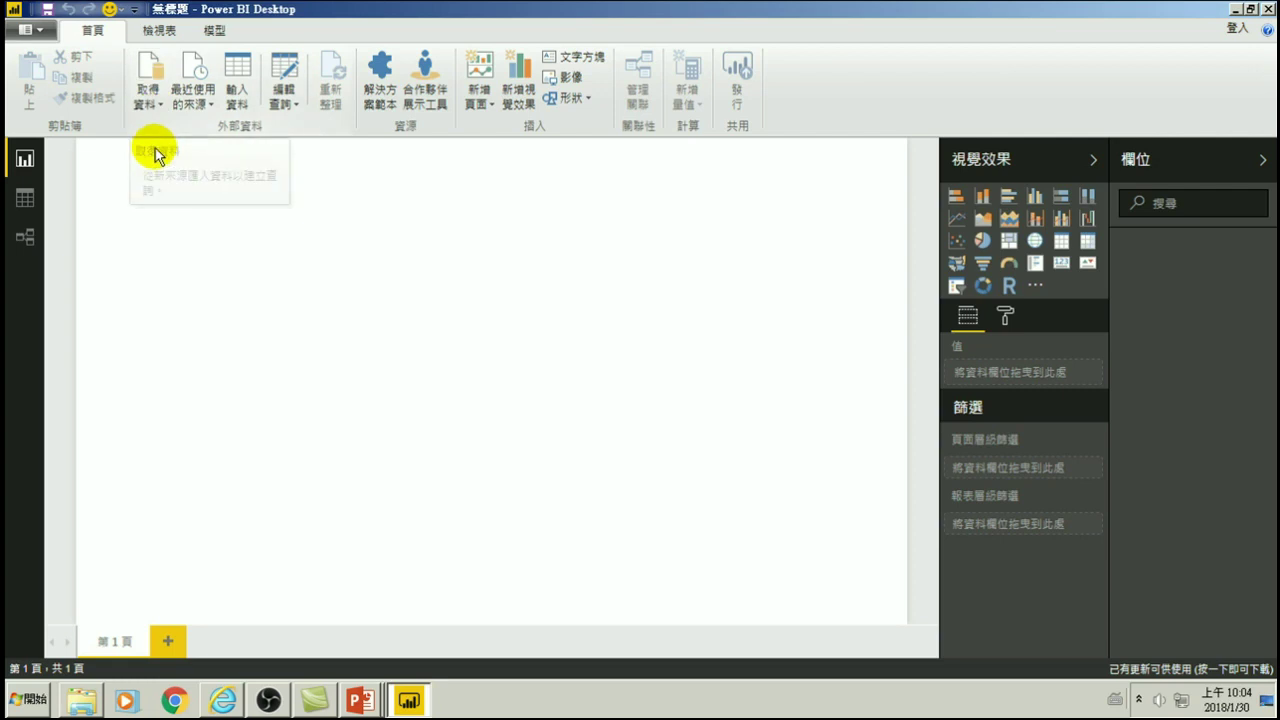
left_click(148, 97)
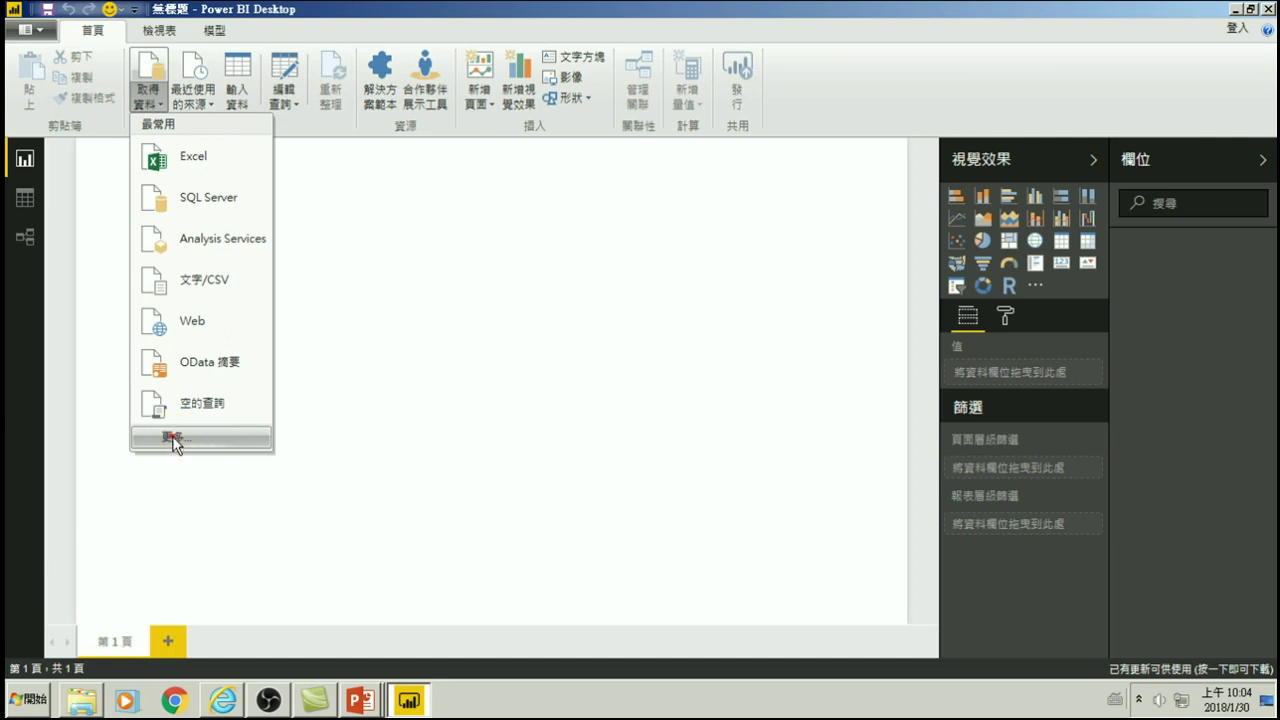
left_click(172, 440)
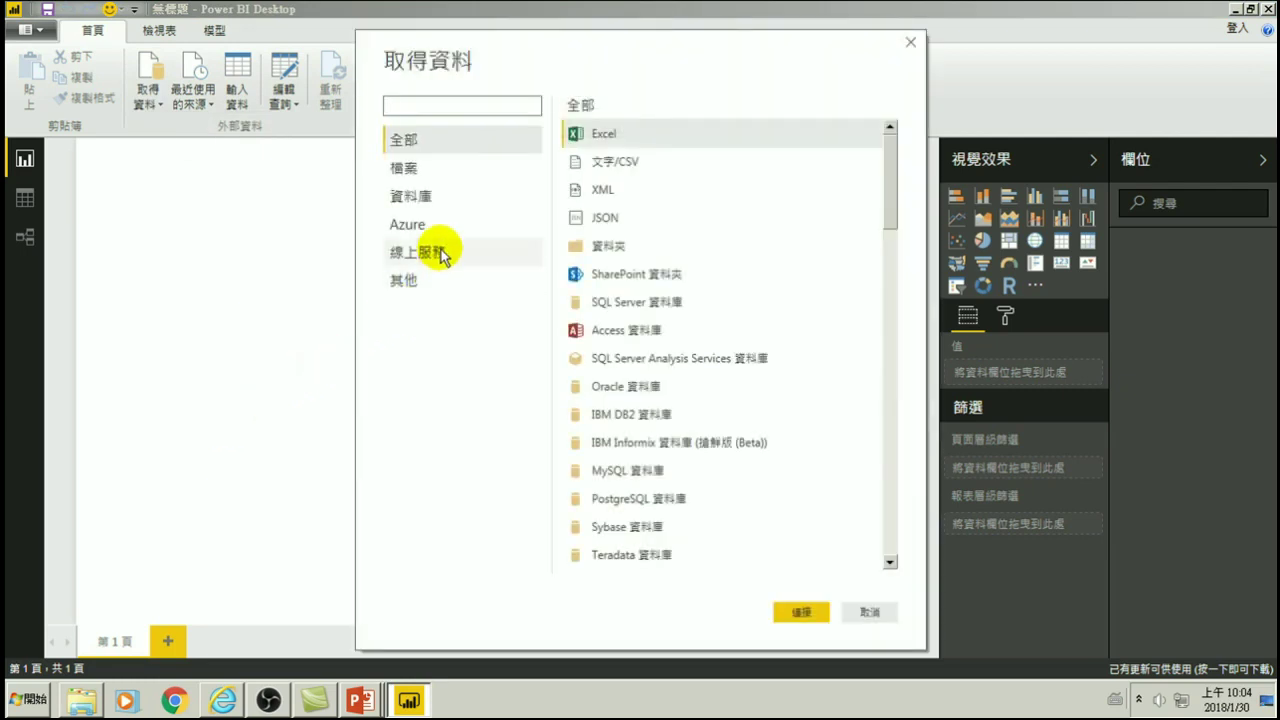
left_click(404, 142)
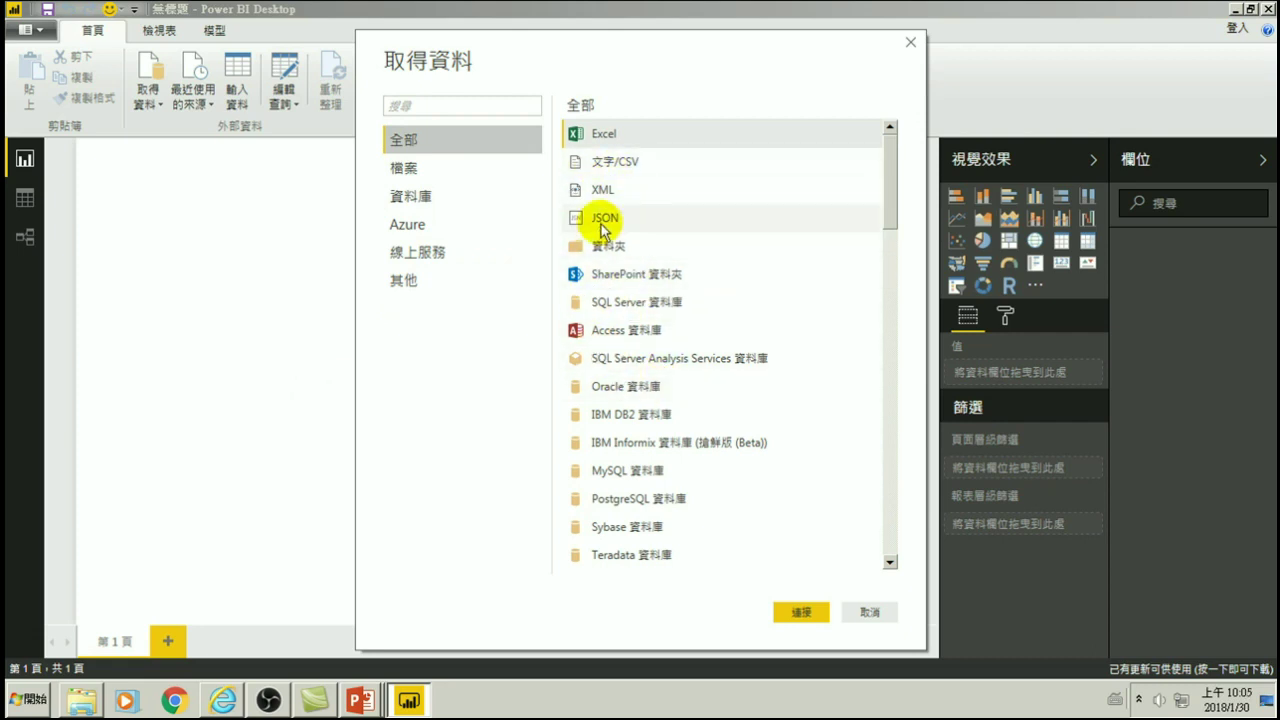
left_click(415, 168)
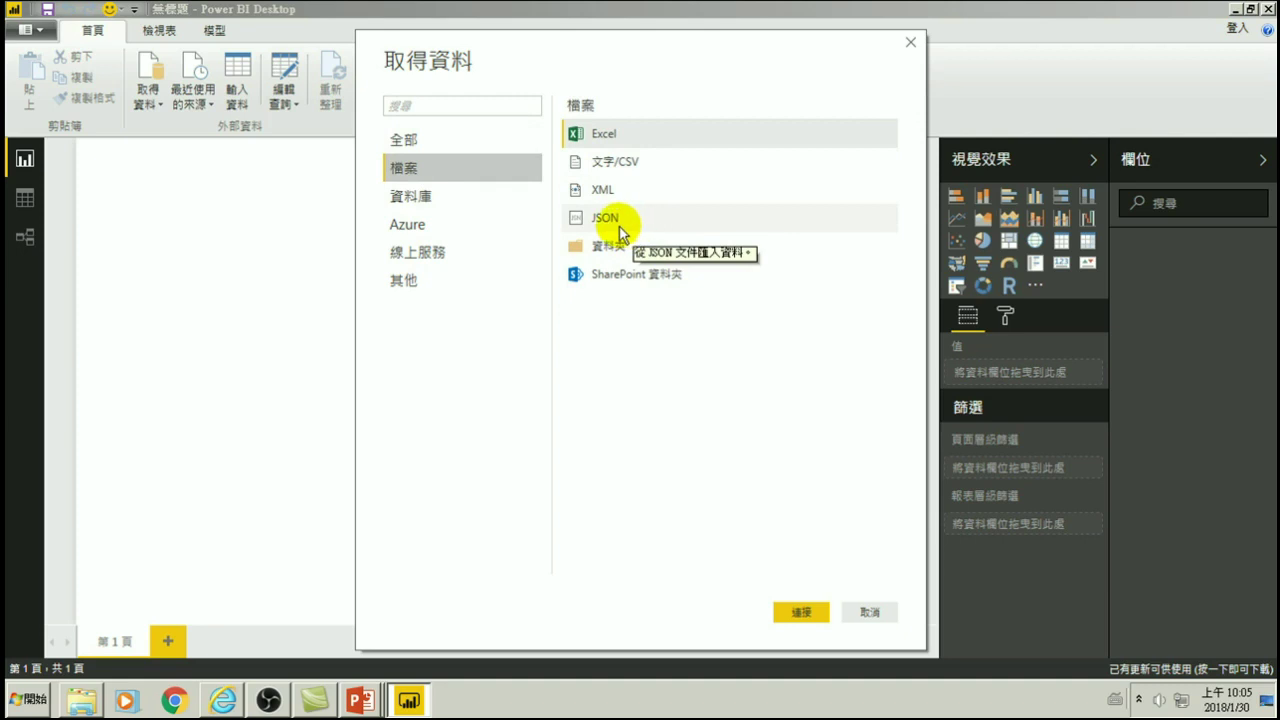
left_click(415, 197)
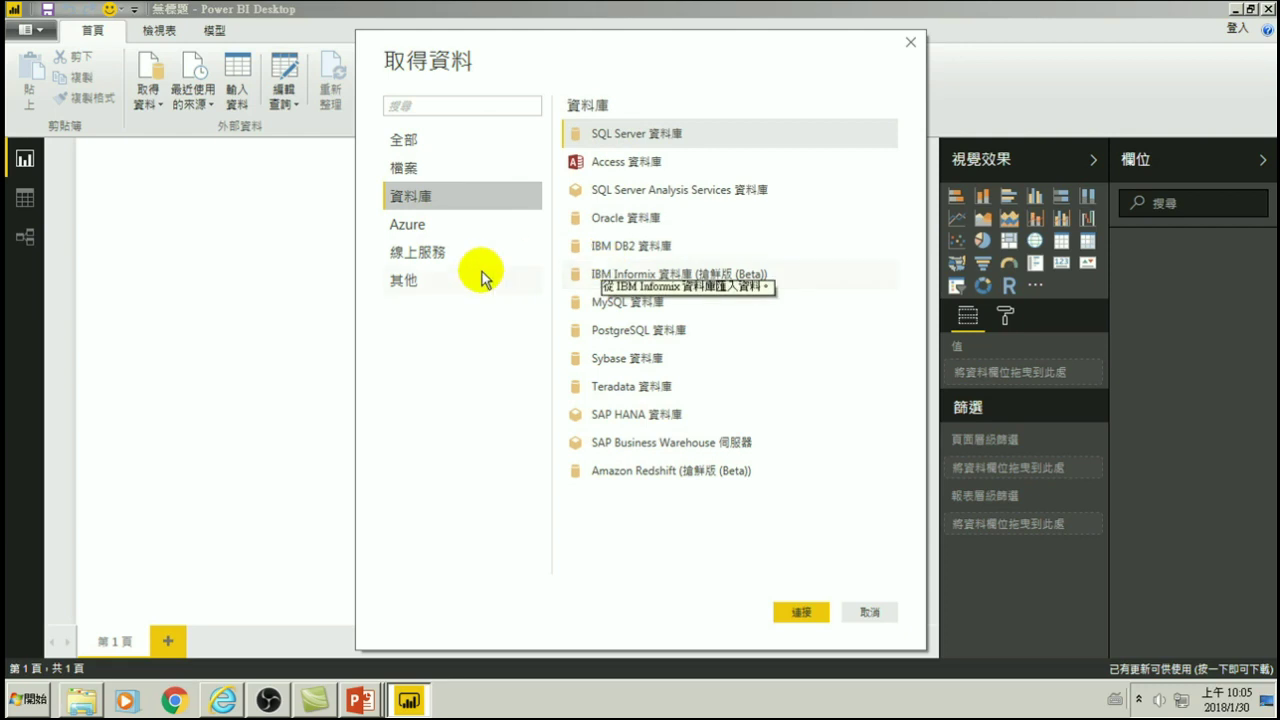
left_click(408, 226)
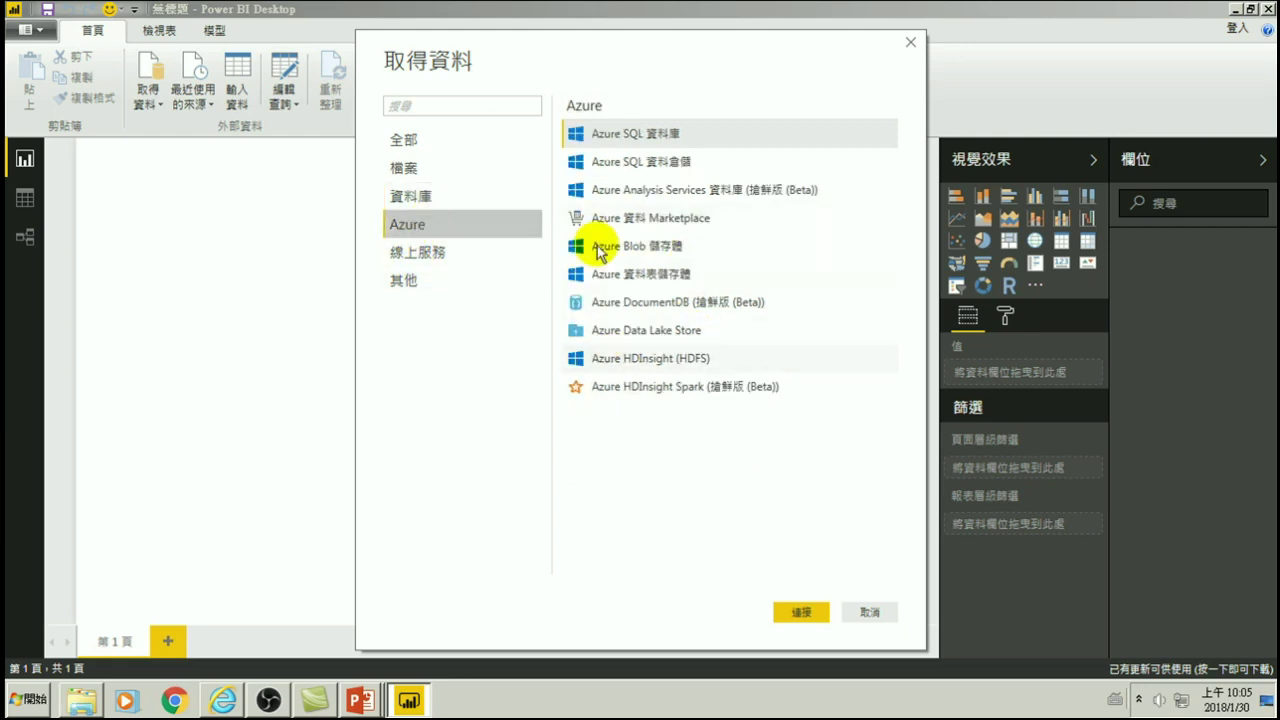
left_click(420, 254)
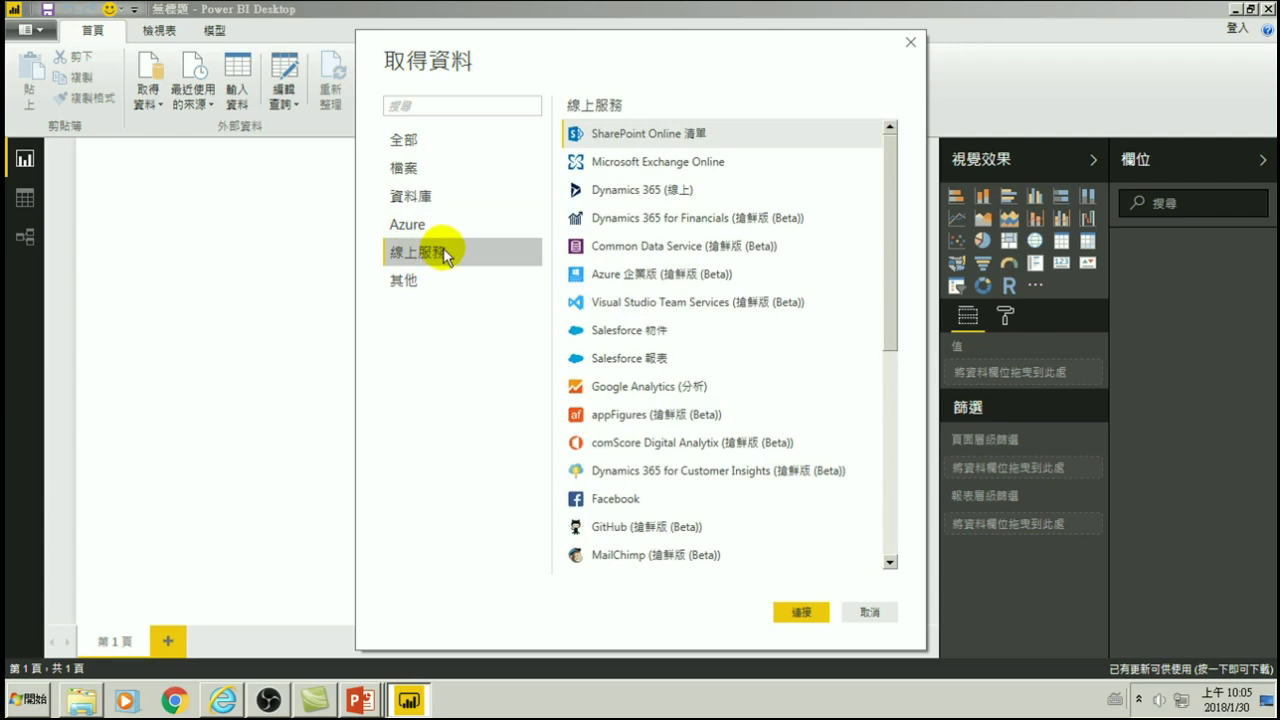
left_click(418, 227)
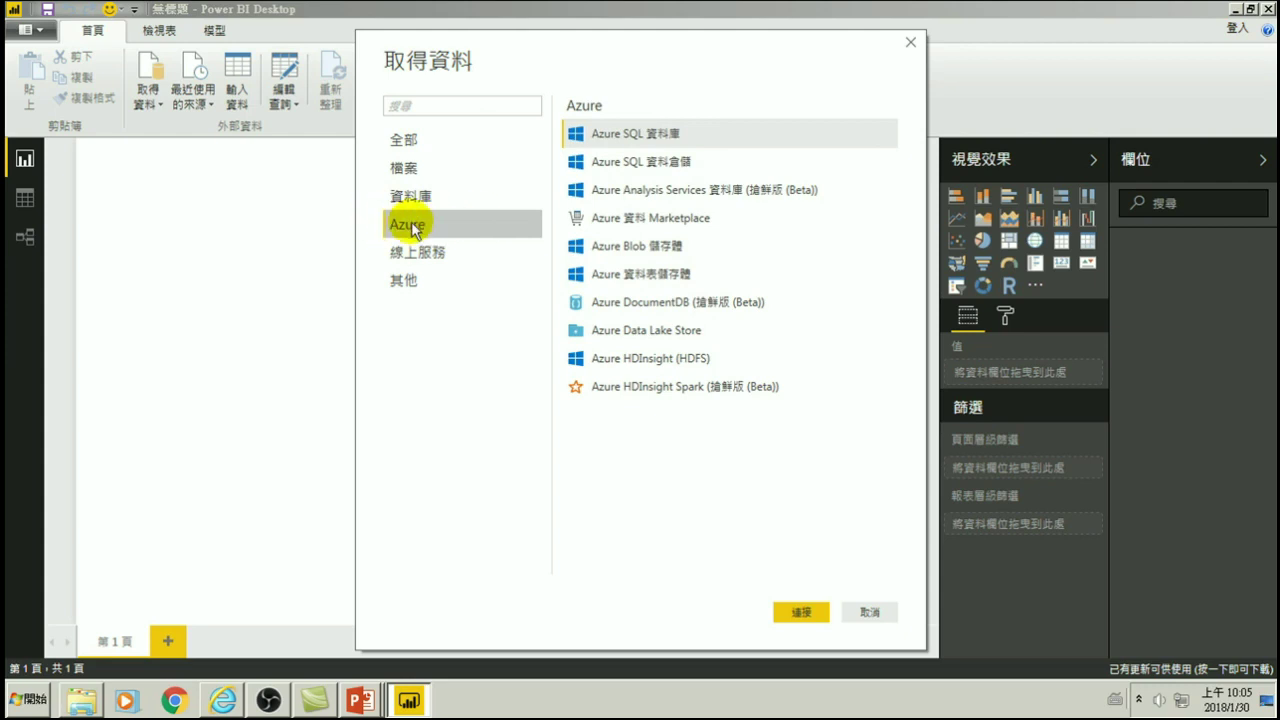
left_click(420, 257)
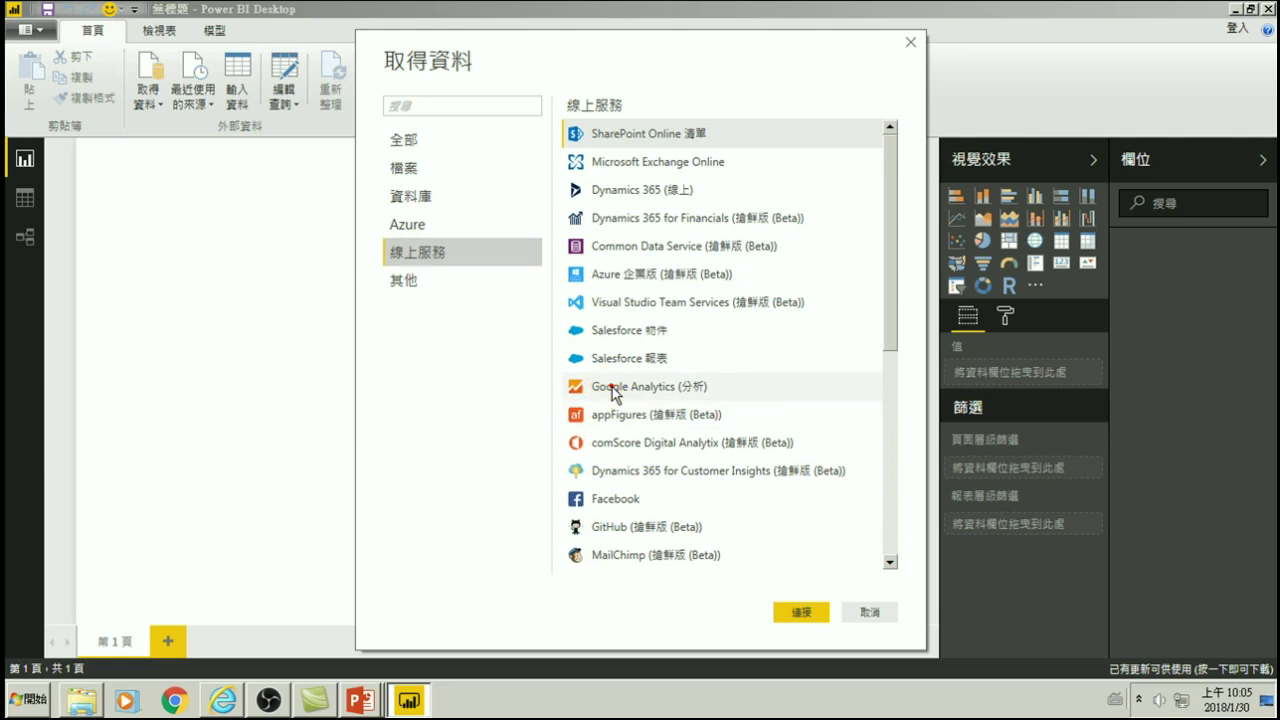
- Compare the Google Analytics and Facebook connectors, then connect to SharePoint Online list
left_click(610, 387)
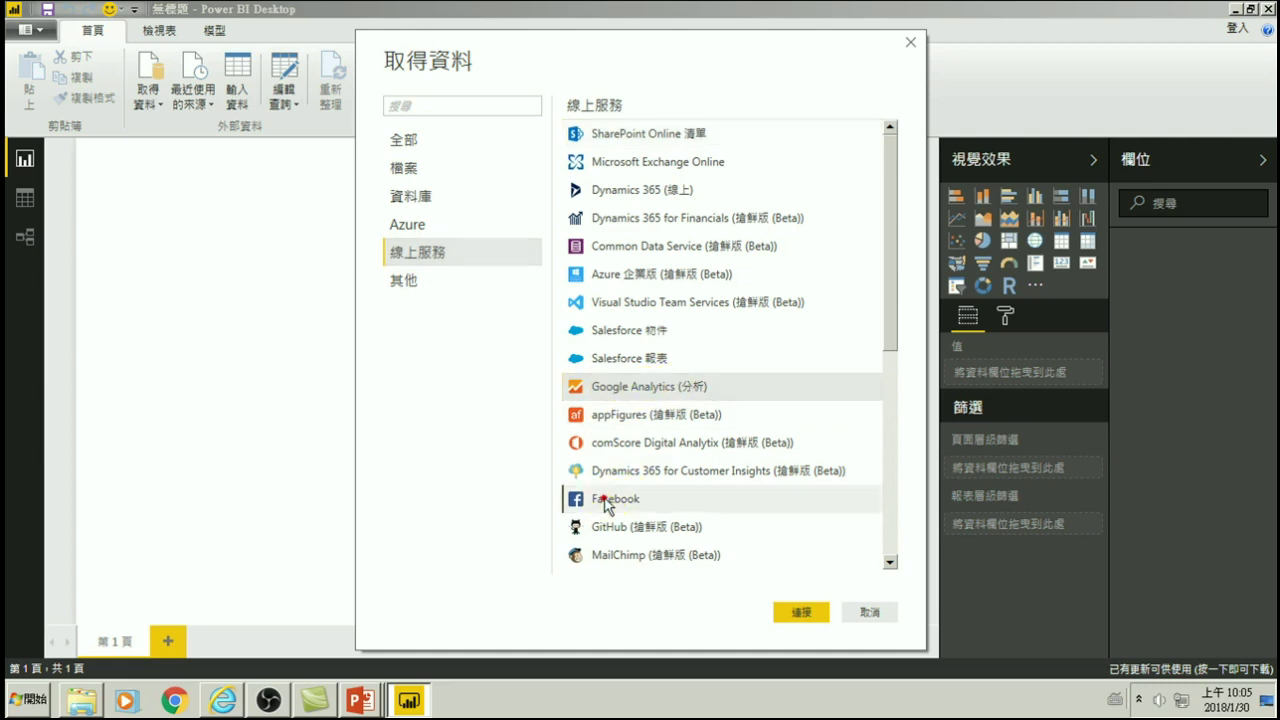
left_click(618, 500)
left_click(612, 387)
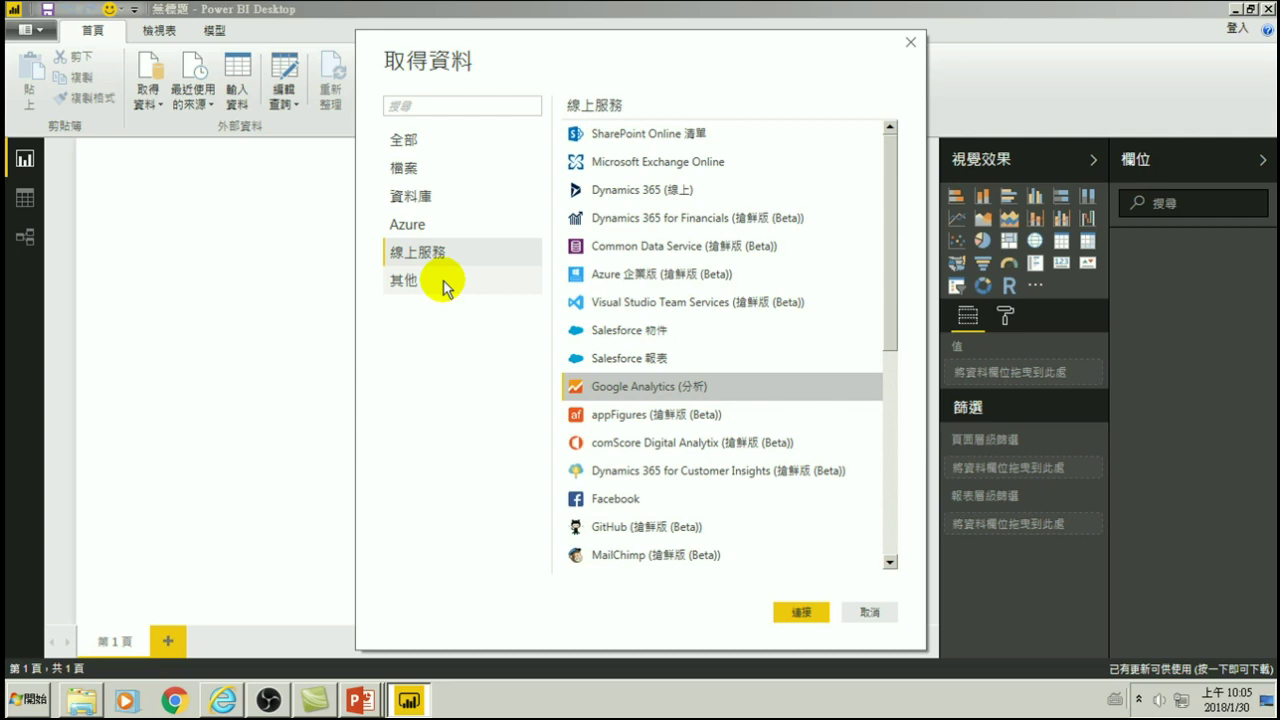
left_click(428, 252)
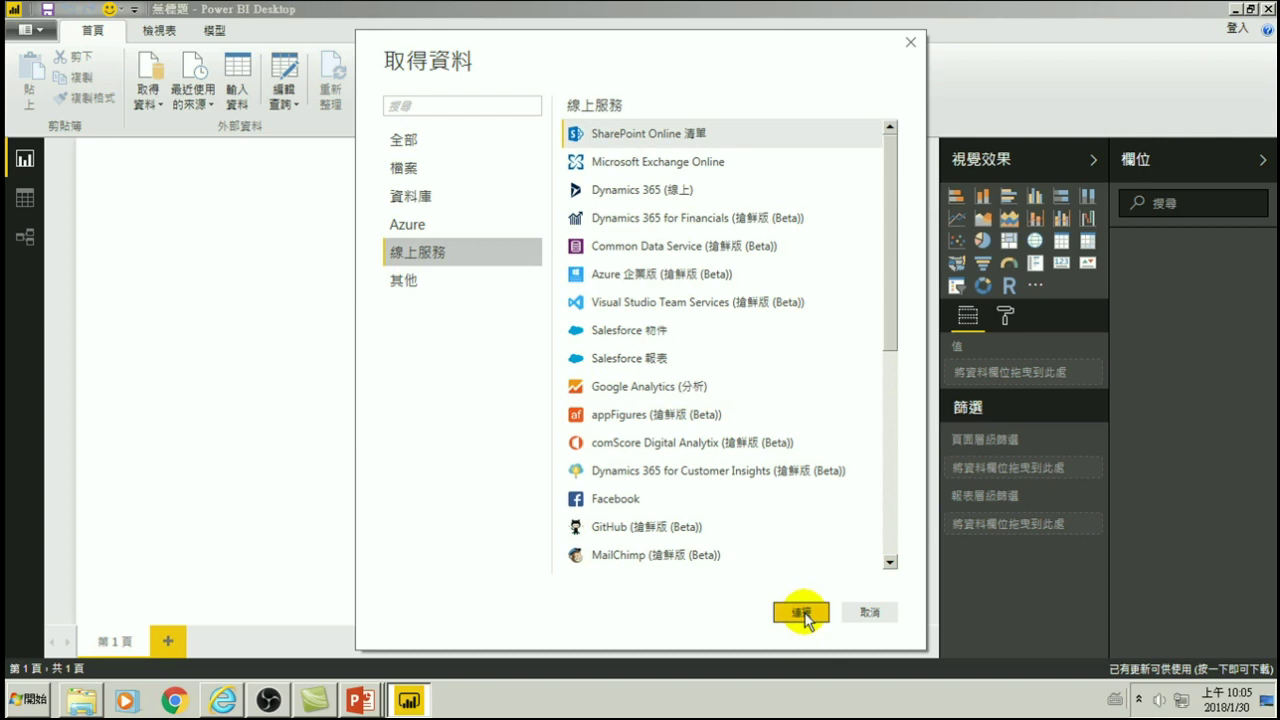
left_click(801, 613)
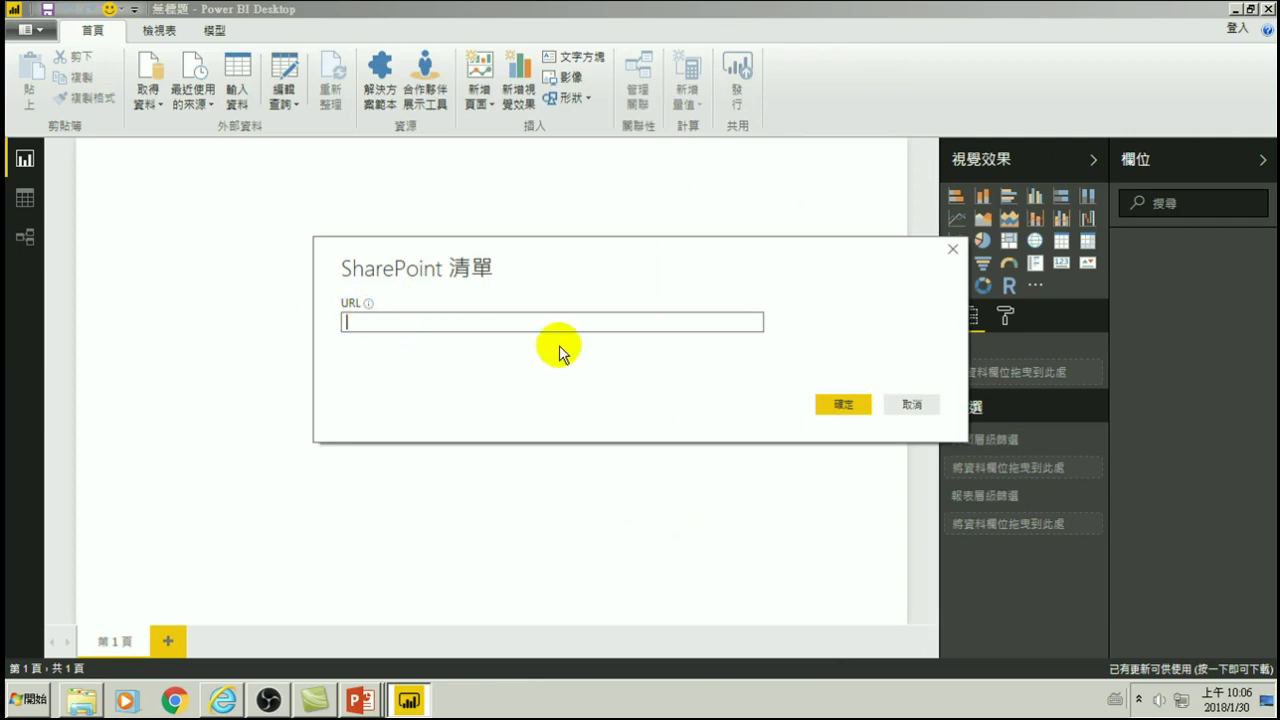
- Cancel the SharePoint dialog and connect to Google Analytics from Online Services
left_click(912, 405)
left_click(152, 98)
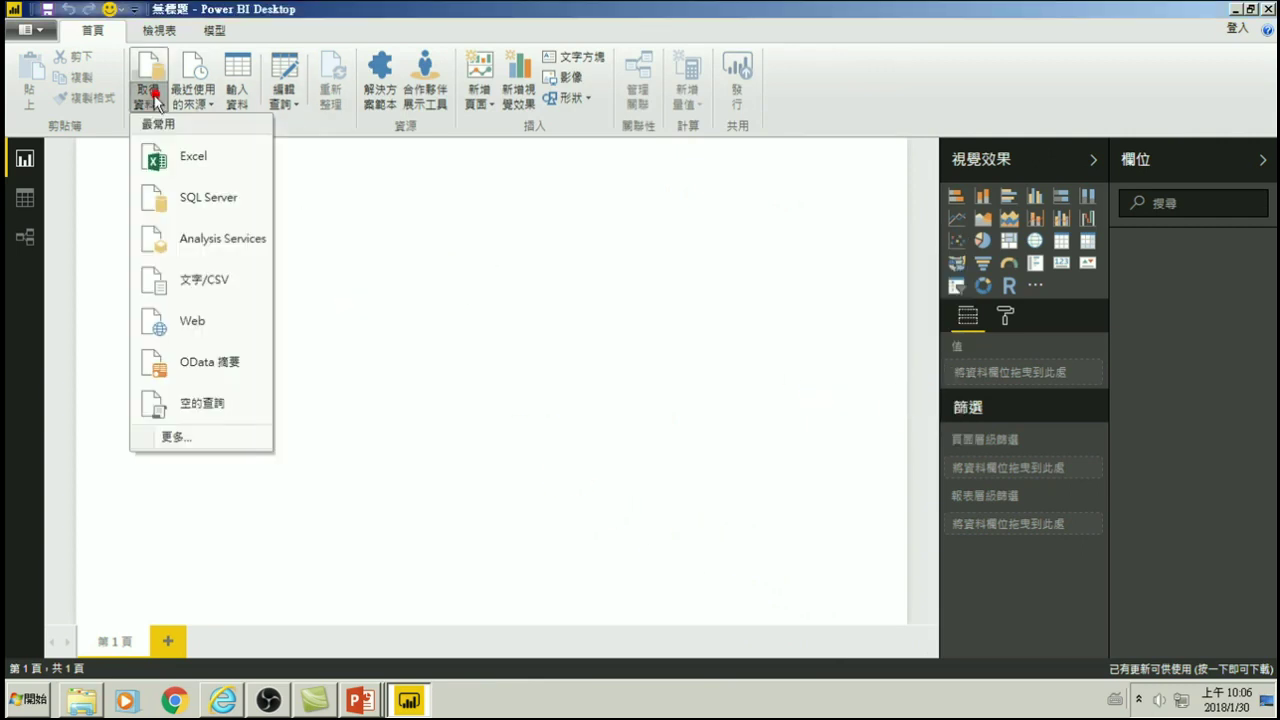
left_click(186, 436)
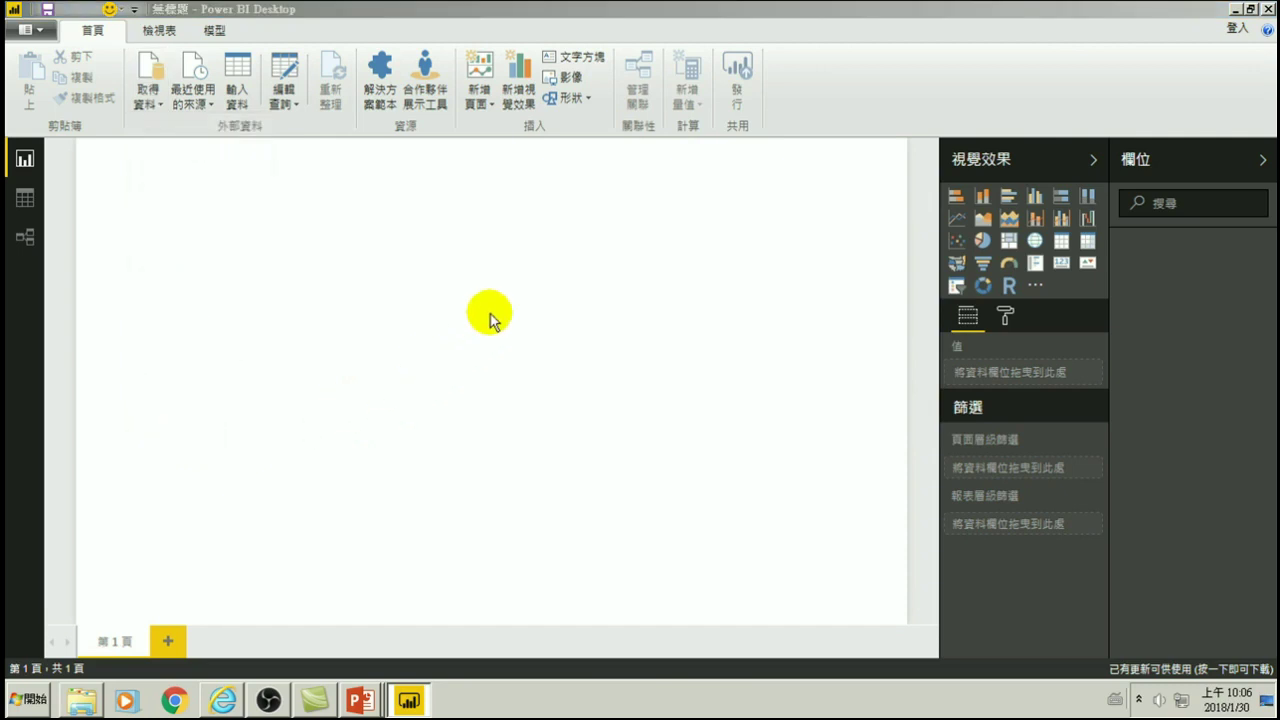
left_click(428, 252)
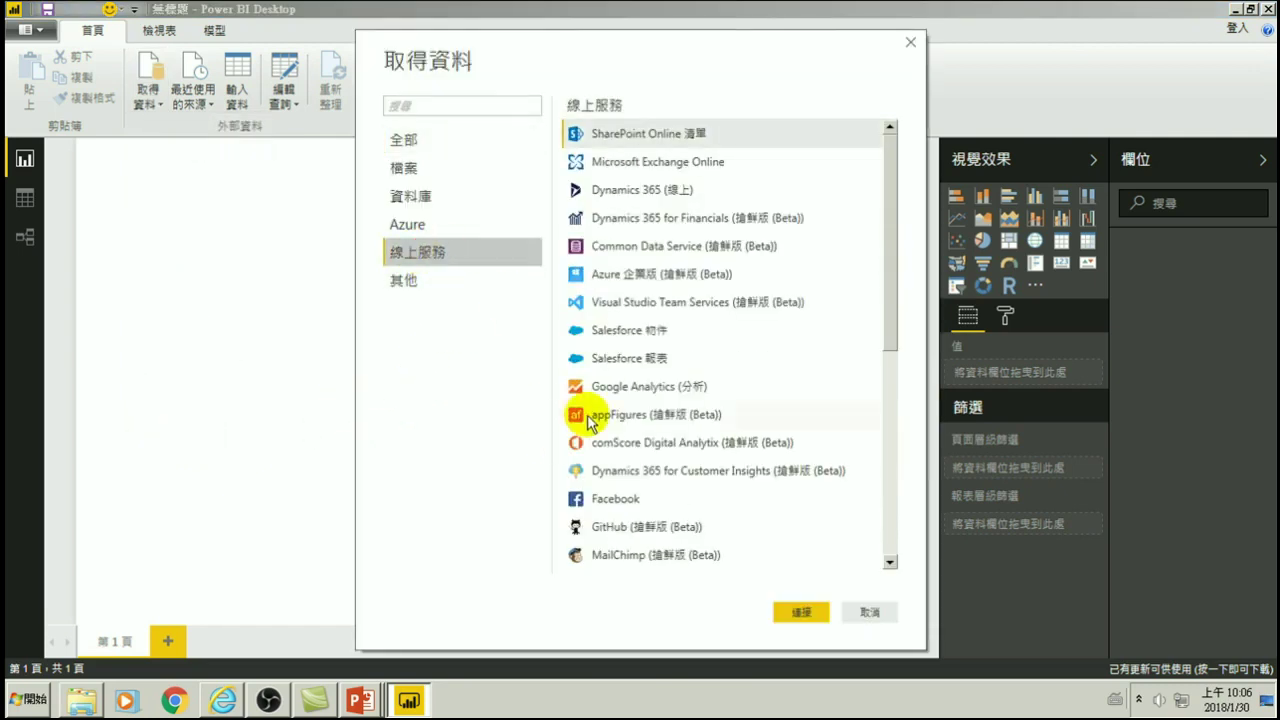
left_click(615, 387)
left_click(800, 613)
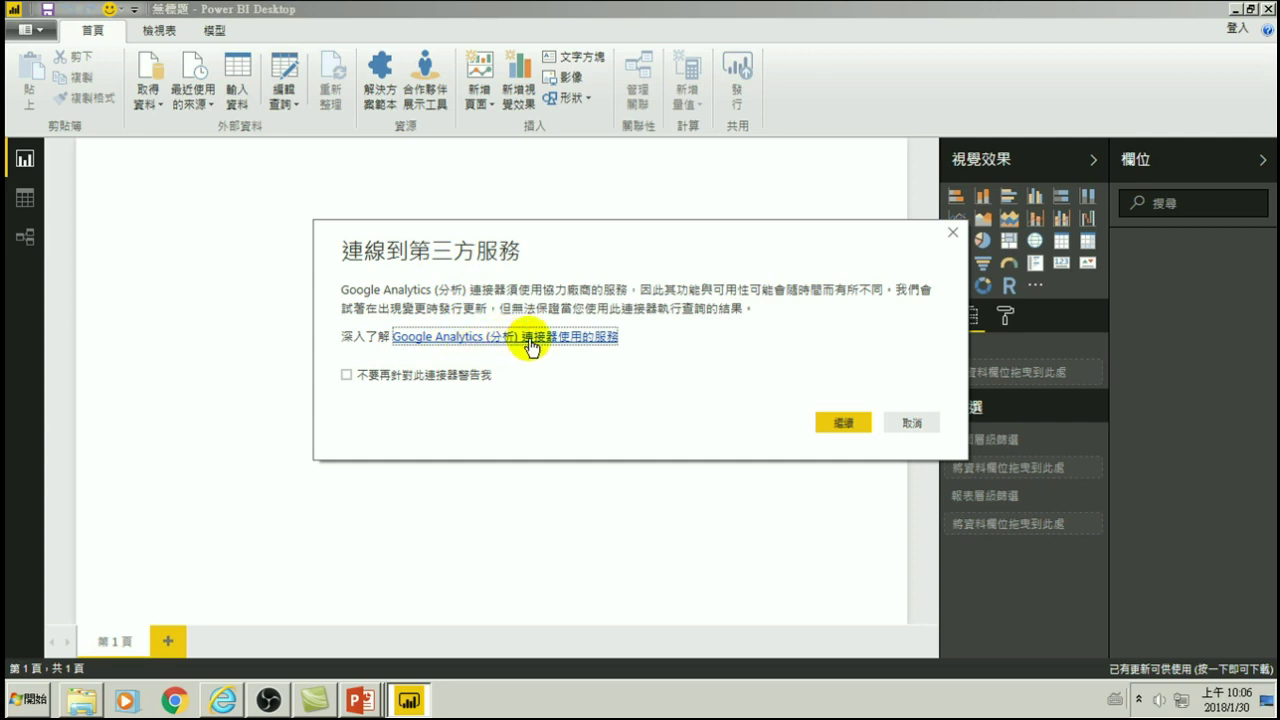
- Accept the third-party notice, sign in with the Google e-mail and password, and allow Analytics access
left_click(845, 427)
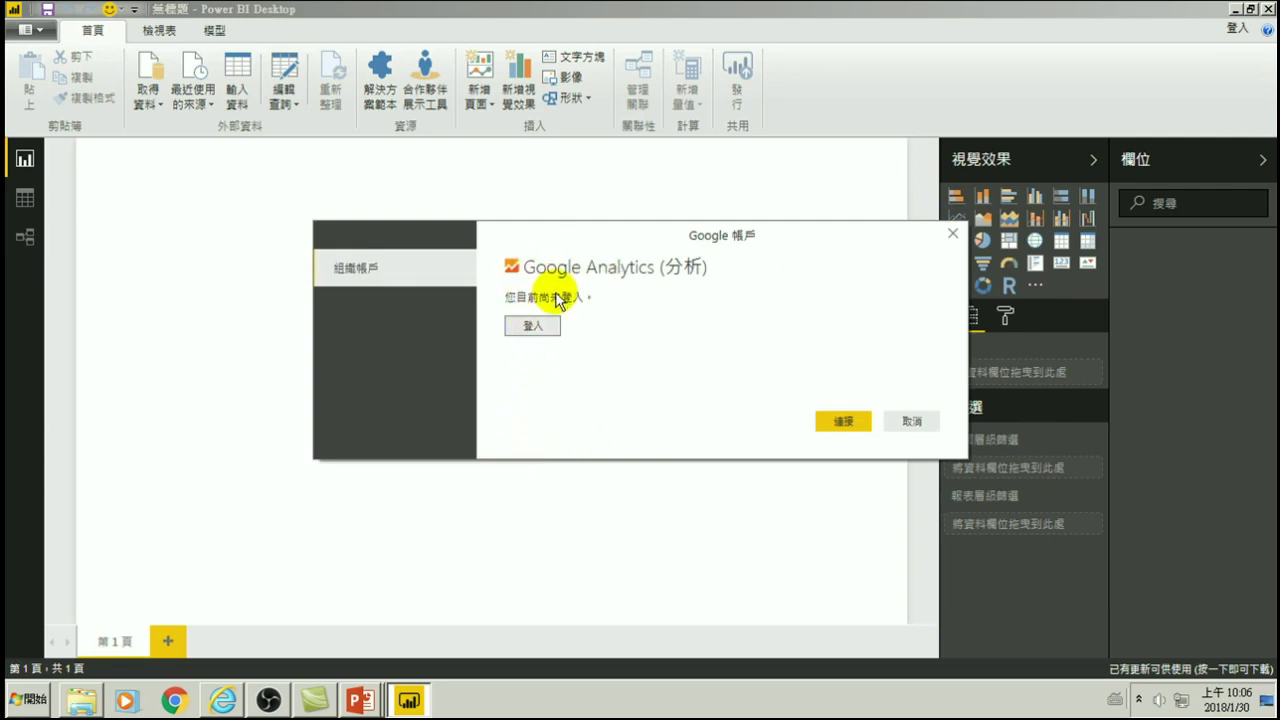
left_click(530, 329)
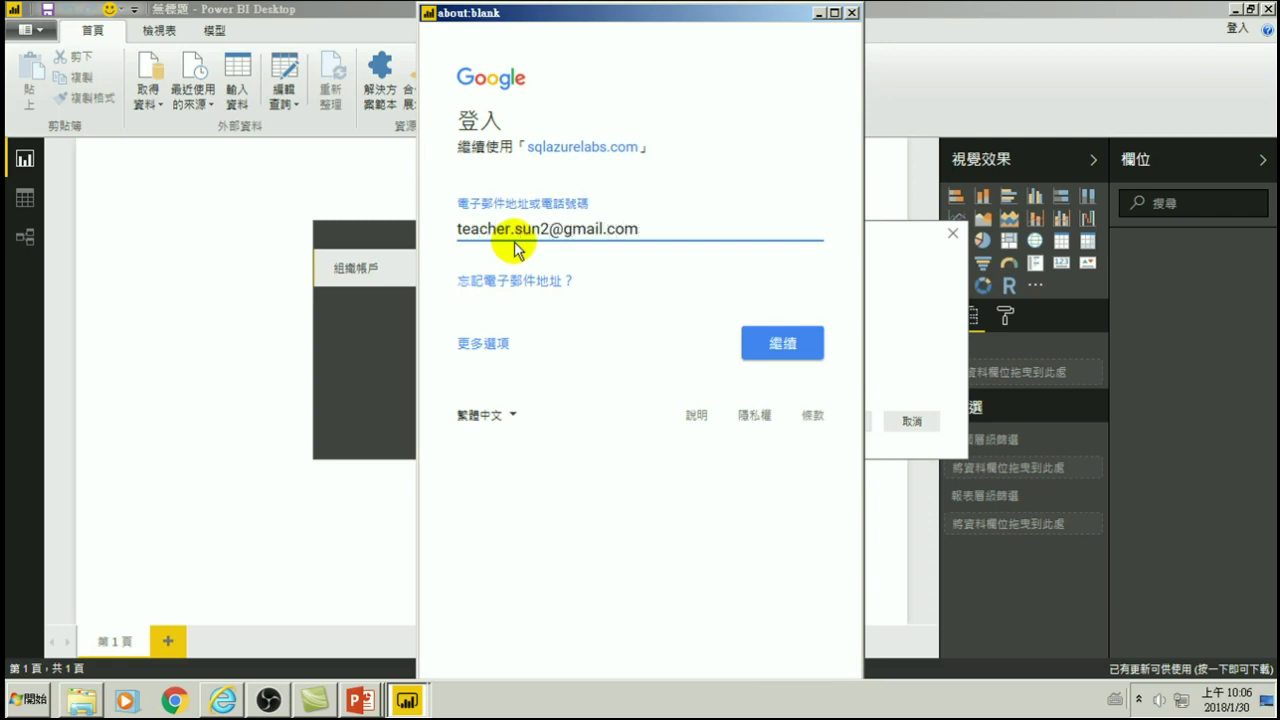
left_click(775, 341)
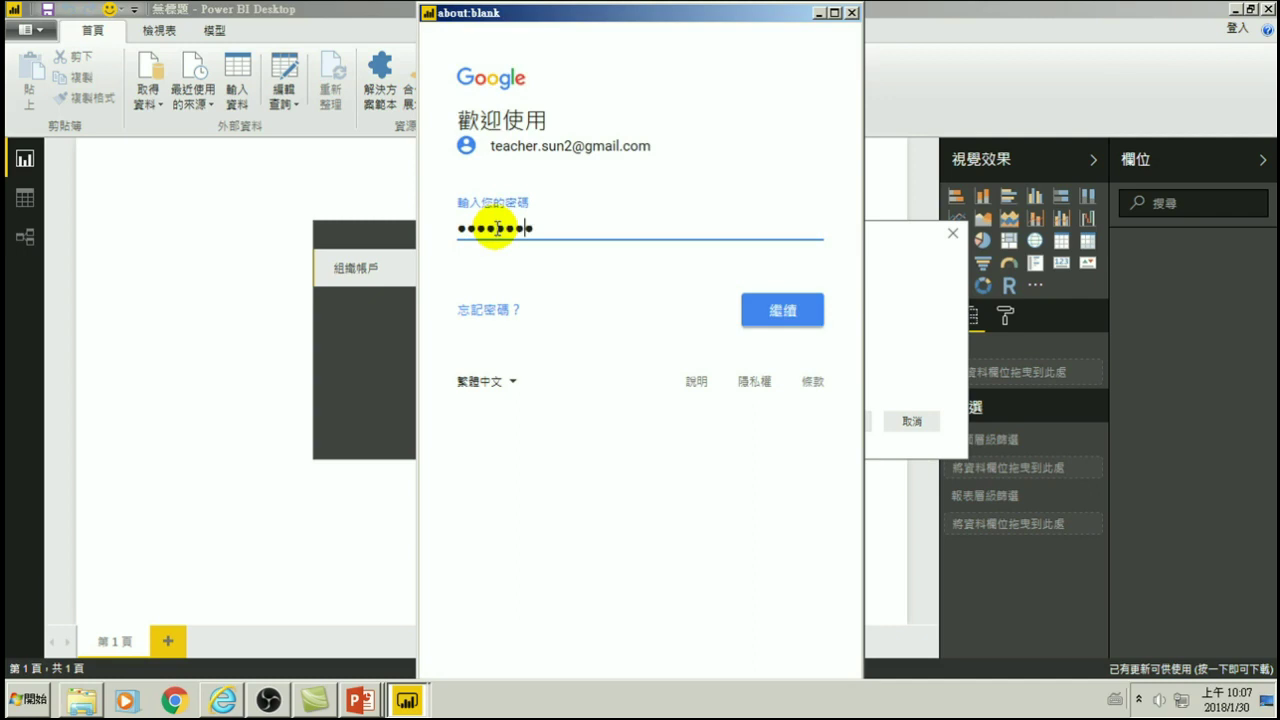
key("Return")
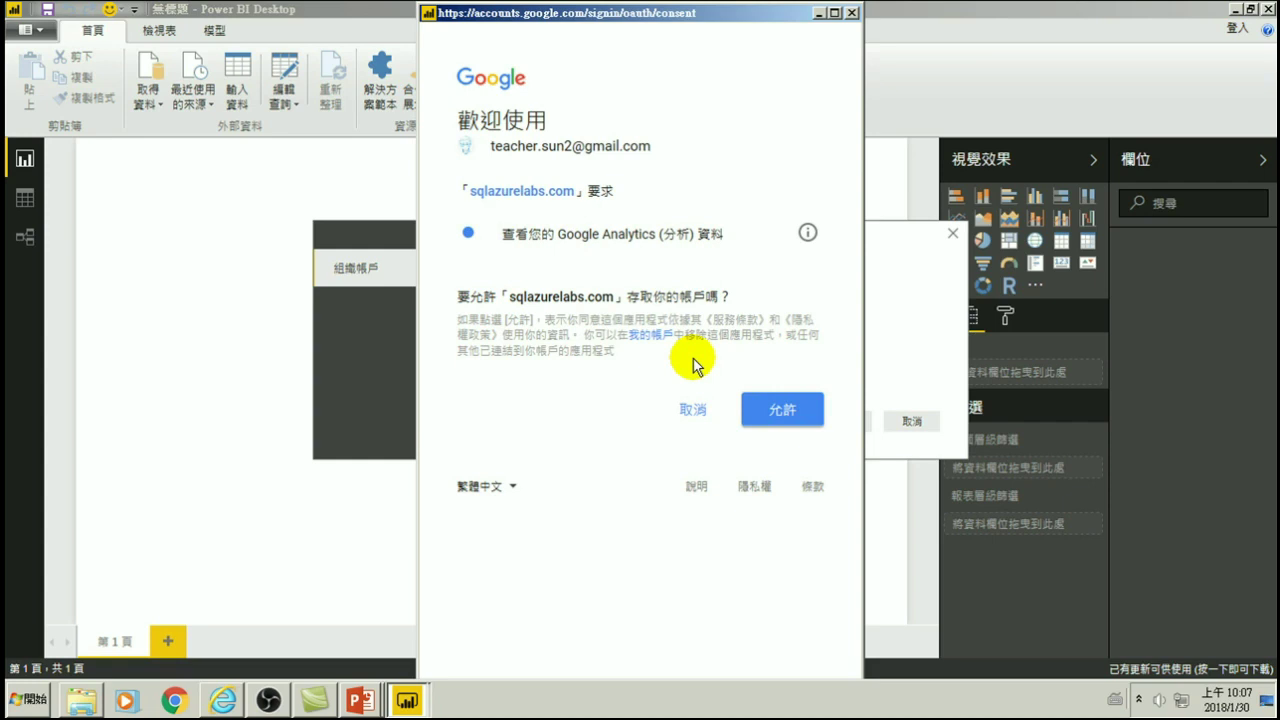
left_click(770, 409)
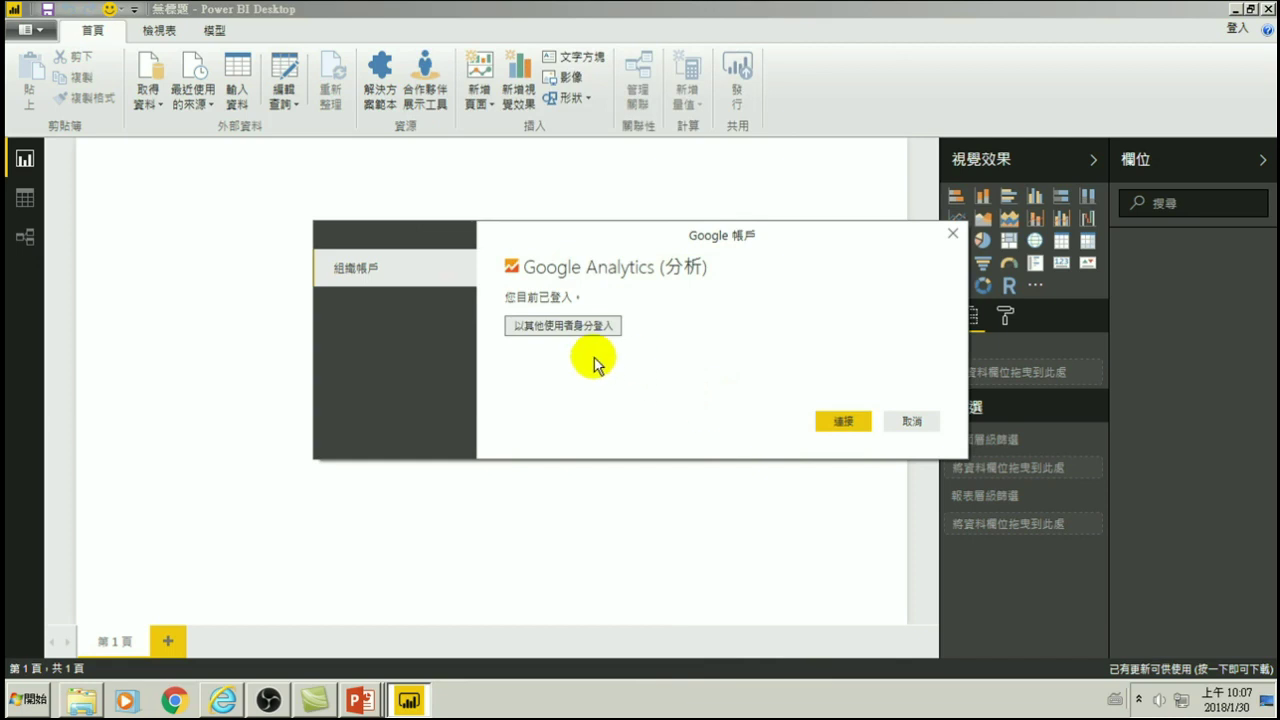
left_click(840, 422)
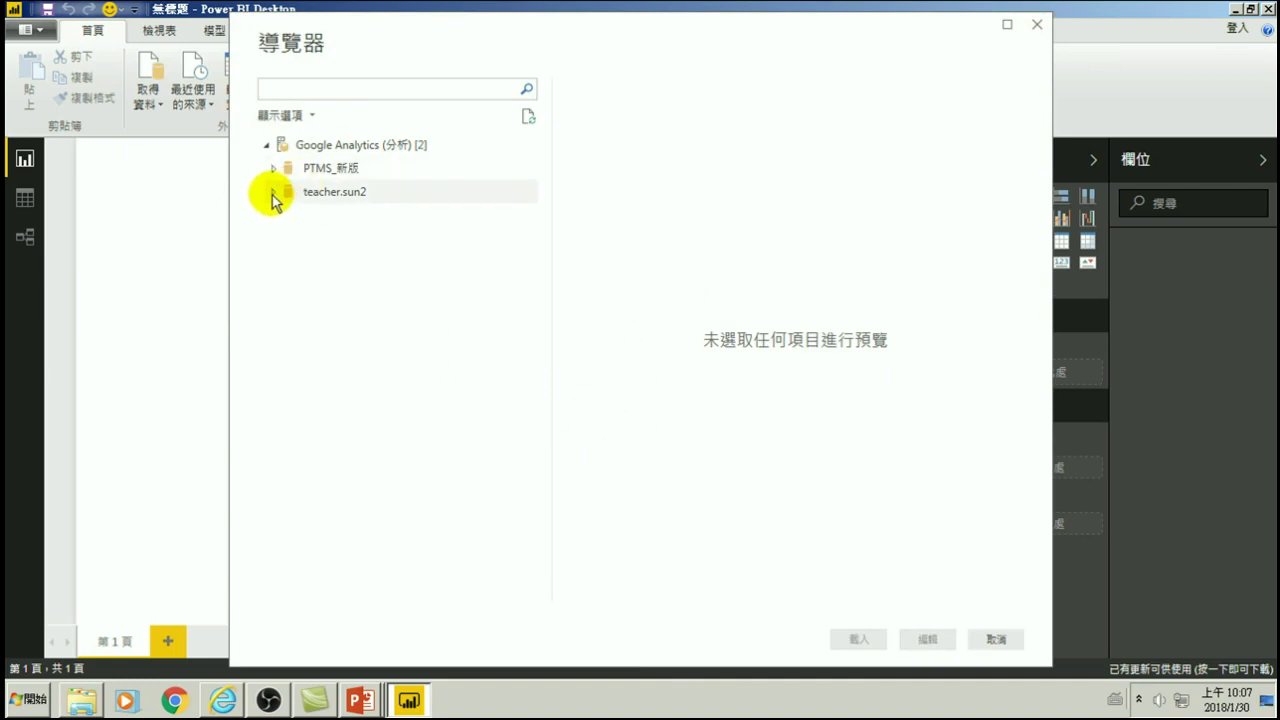
left_click(274, 193)
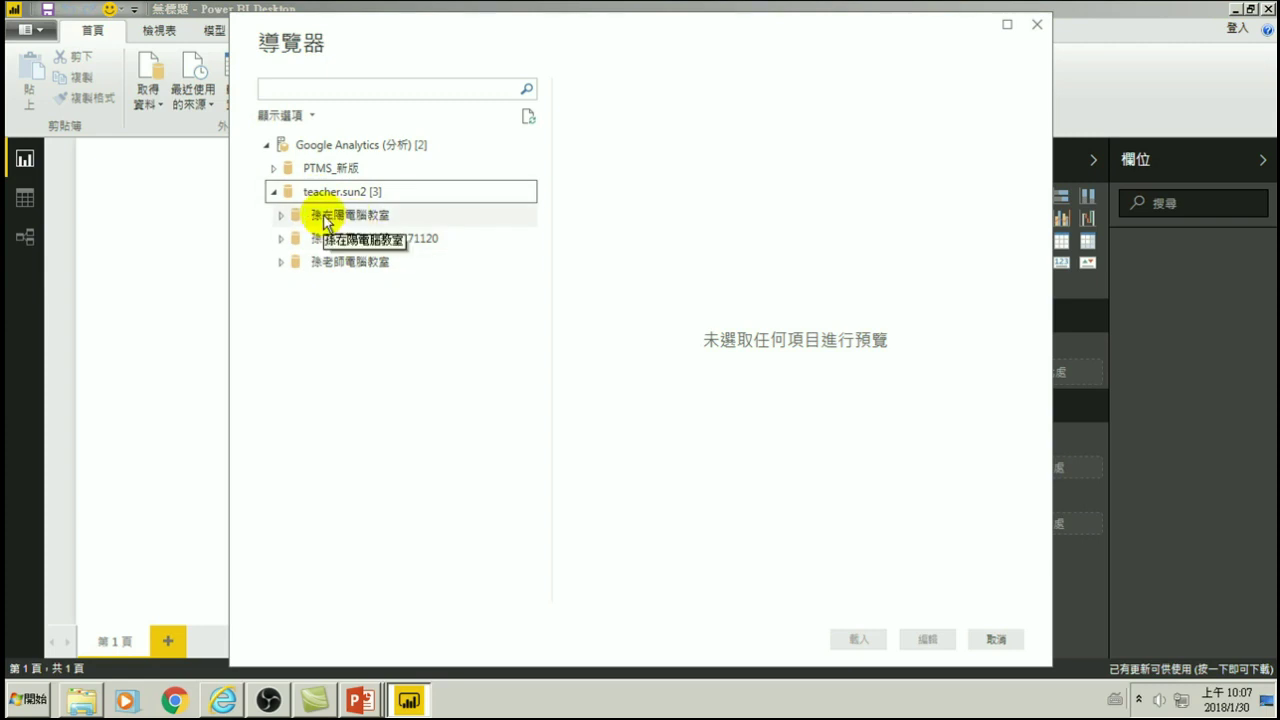
left_click(367, 216)
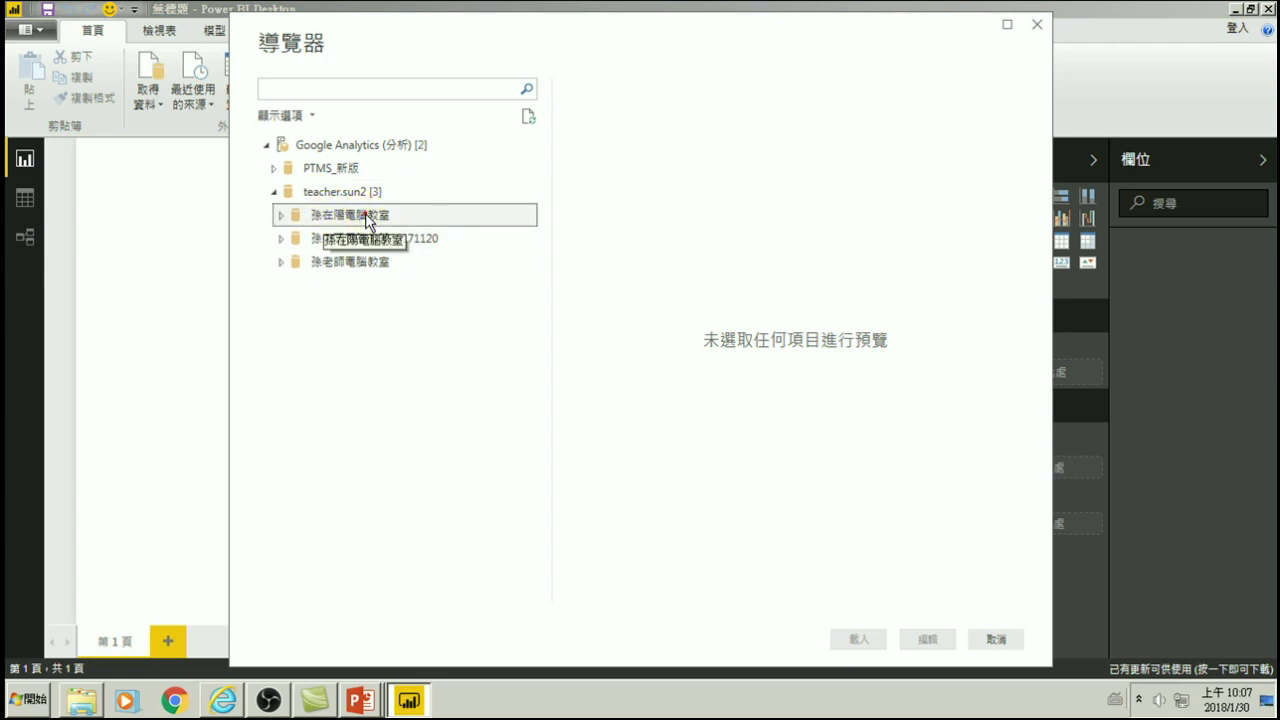
left_click(281, 215)
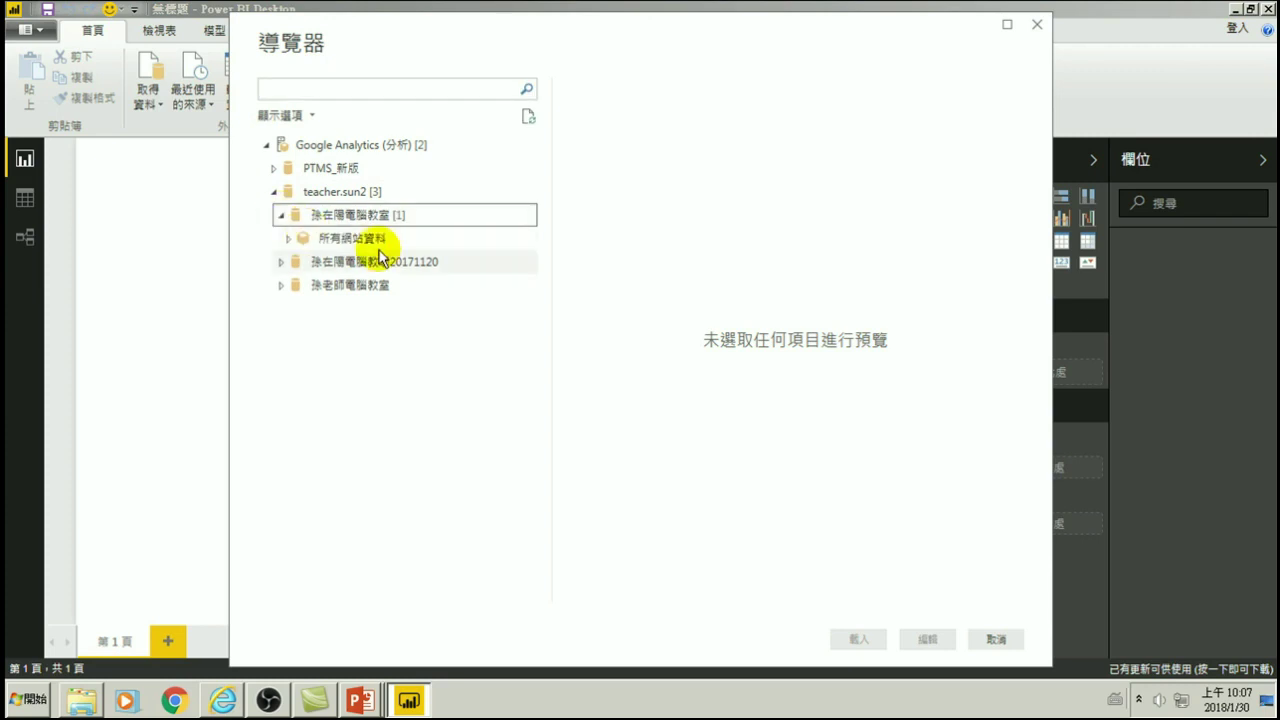
left_click(288, 239)
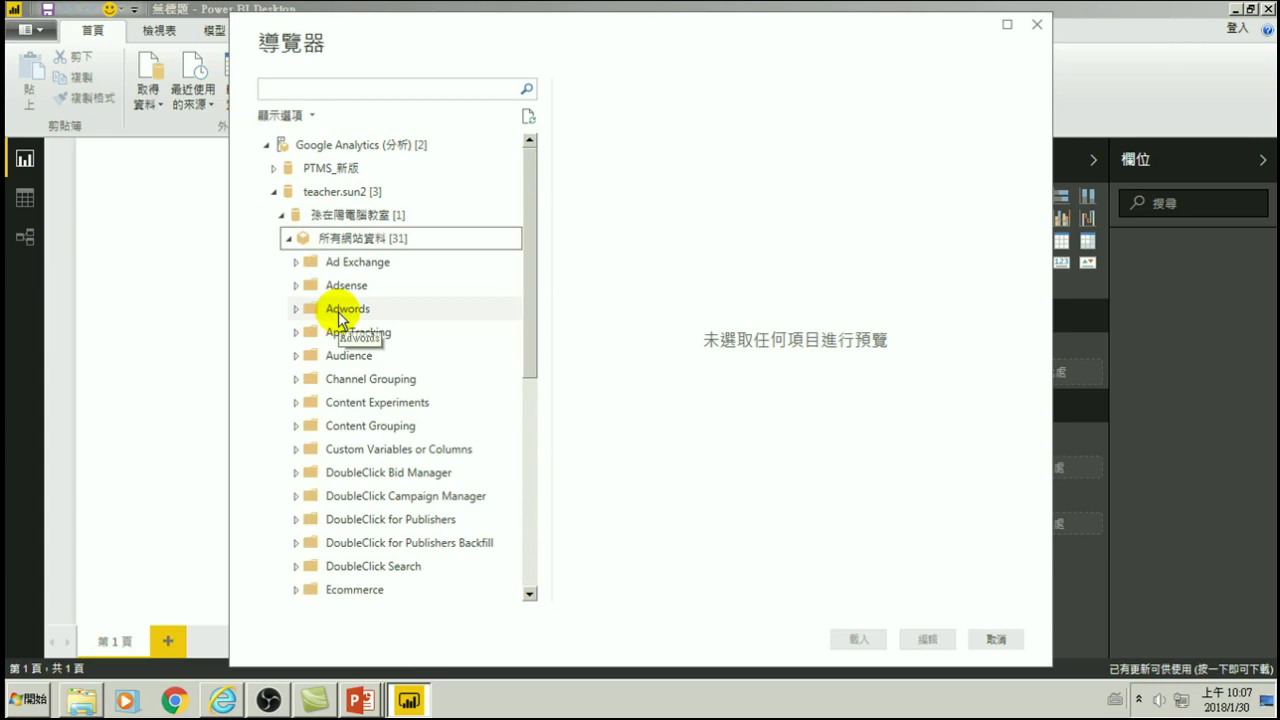
scroll(345, 330, "down", 6)
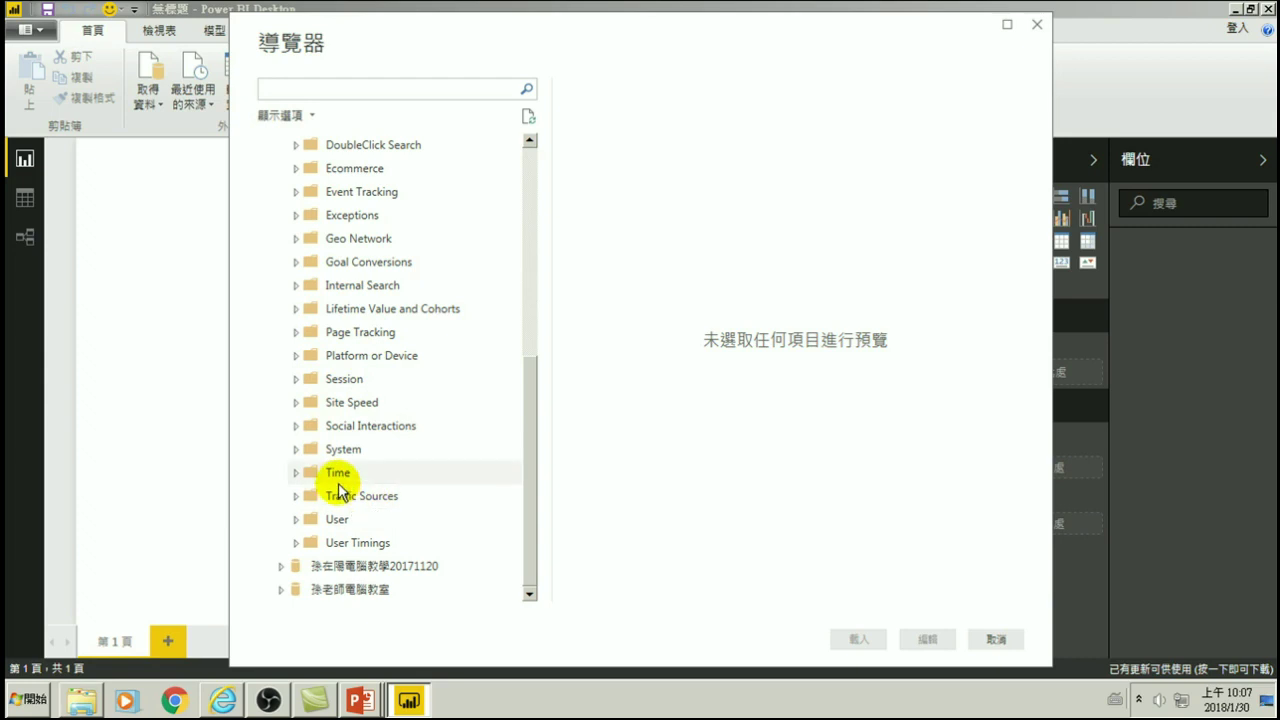
scroll(338, 488, "up", 3)
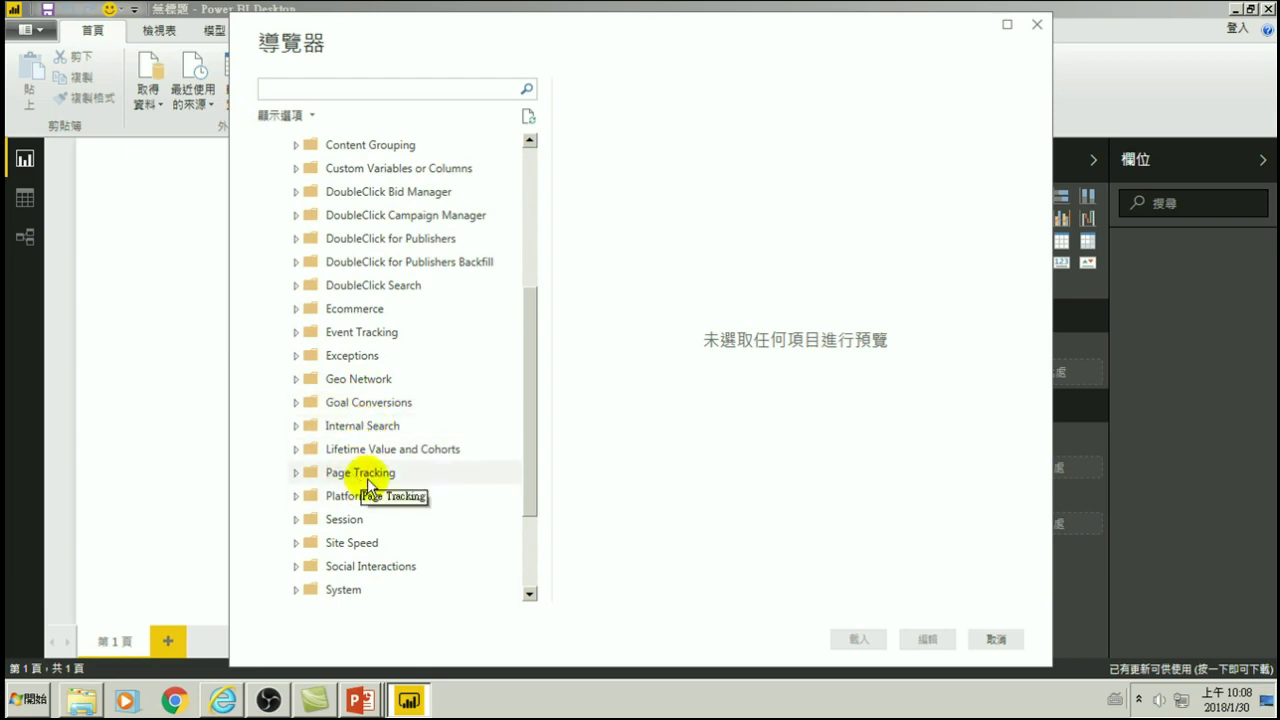
scroll(362, 486, "down", 2)
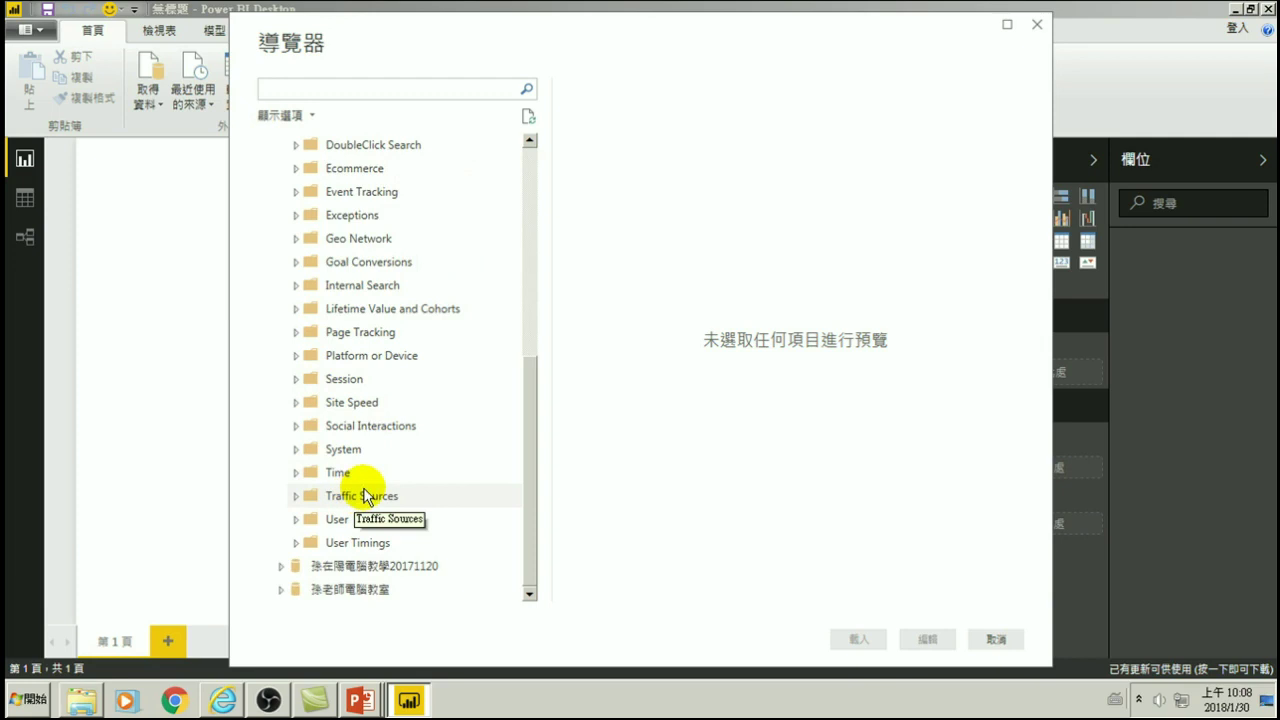
- Tick Date under Time and Users under User in the Navigator, then collapse both folders
left_click(296, 474)
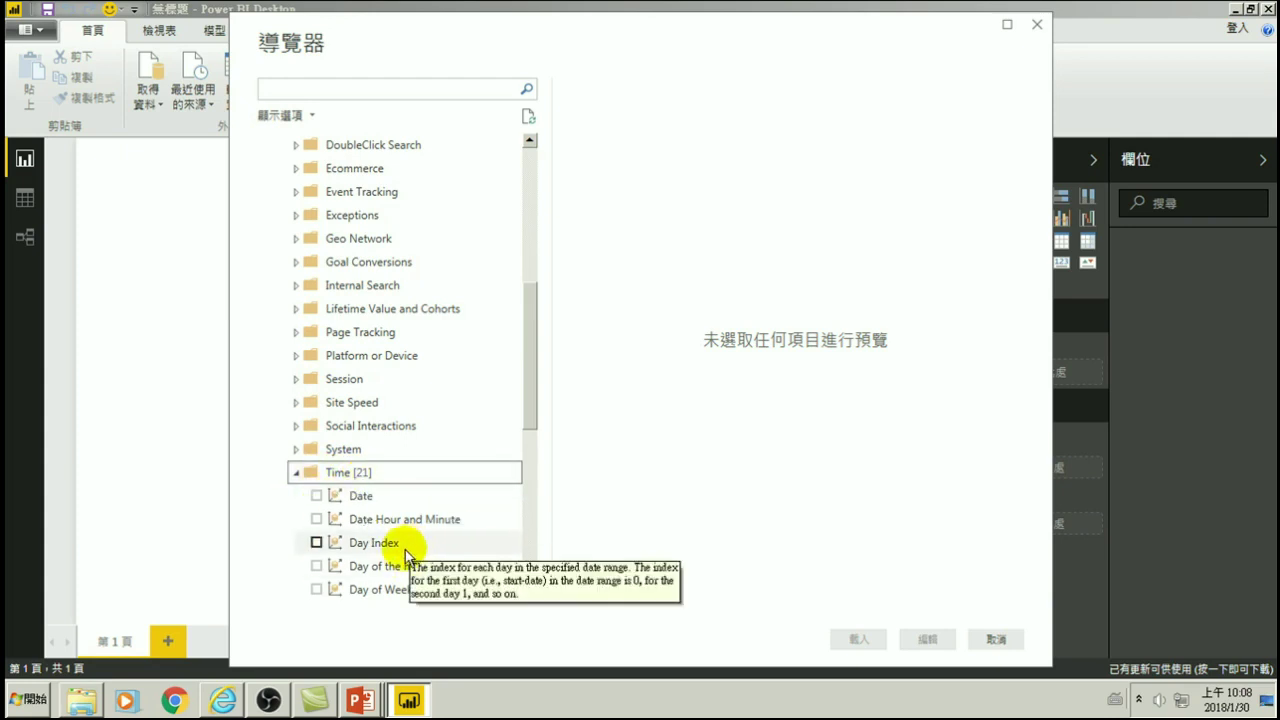
left_click(316, 496)
left_click(316, 496)
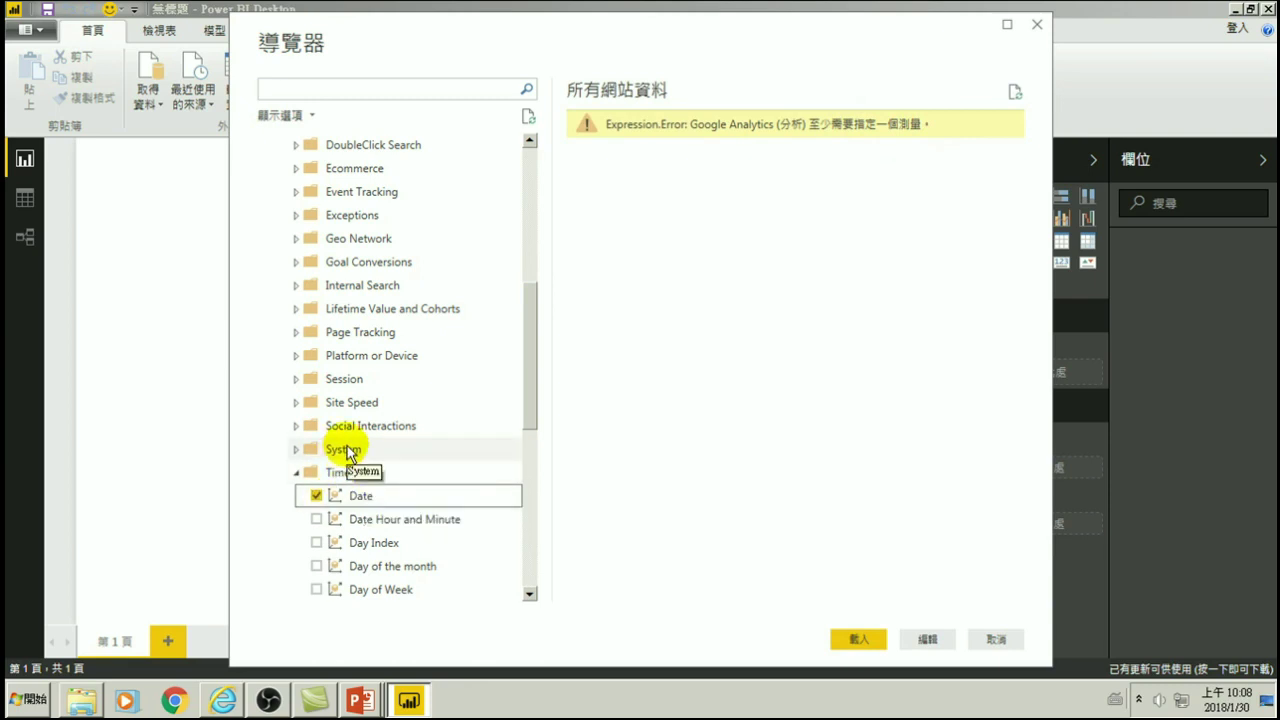
left_click(297, 473)
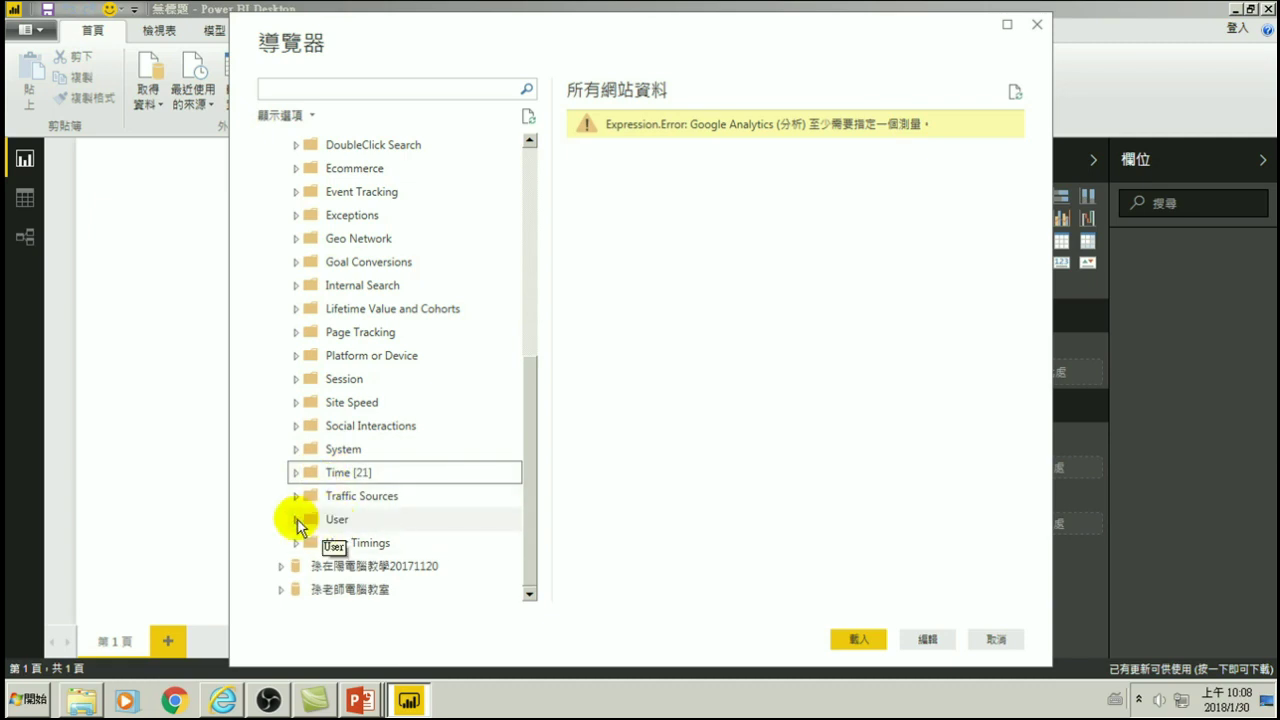
left_click(297, 520)
scroll(320, 525, "down", 3)
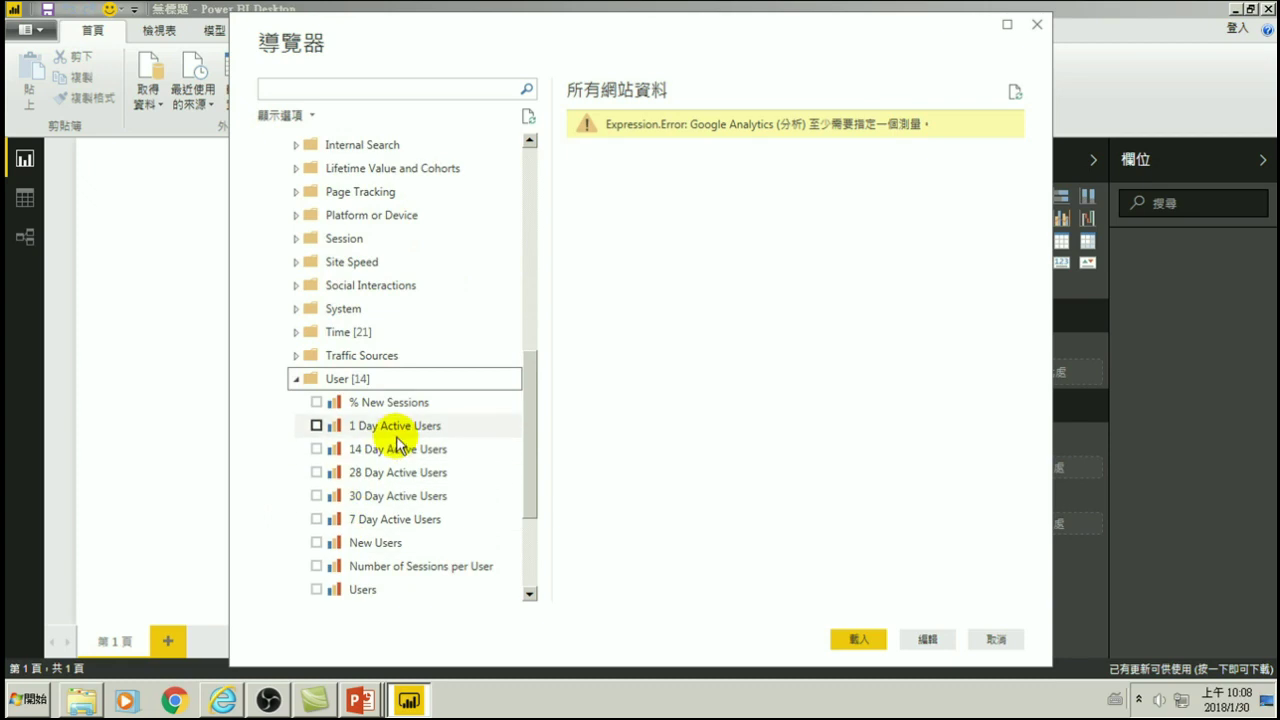
scroll(405, 460, "down", 2)
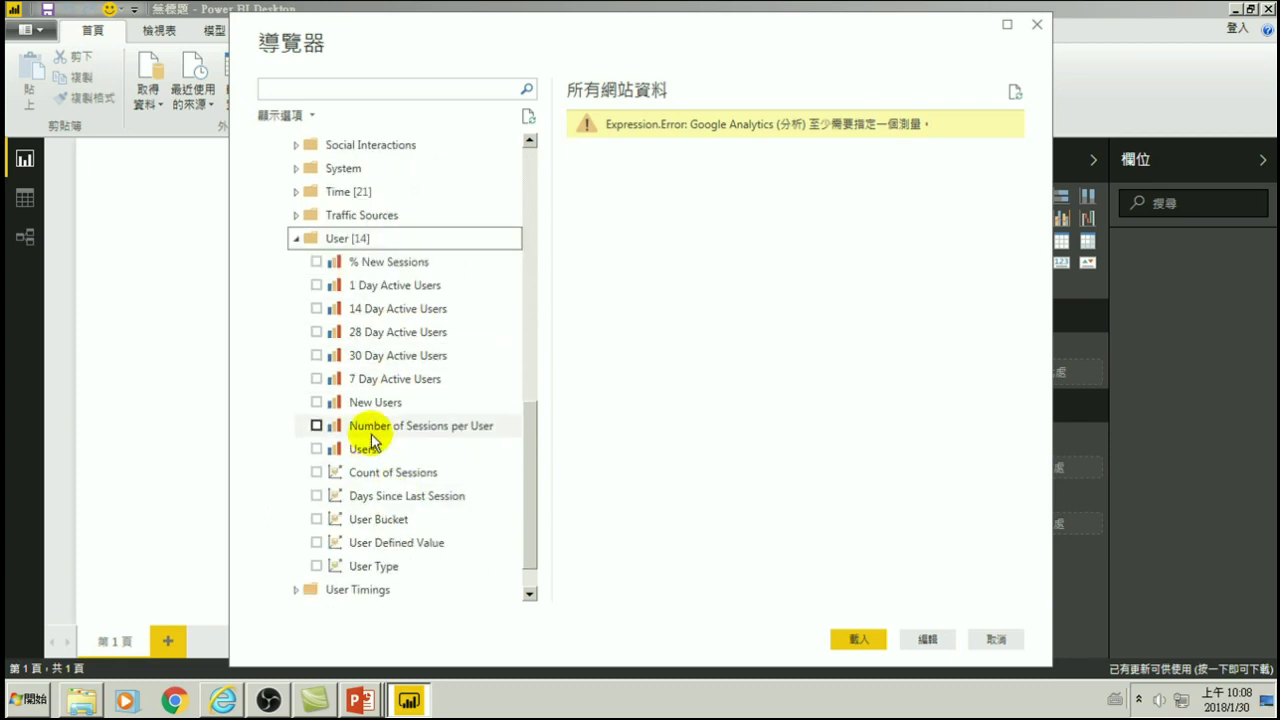
left_click(318, 450)
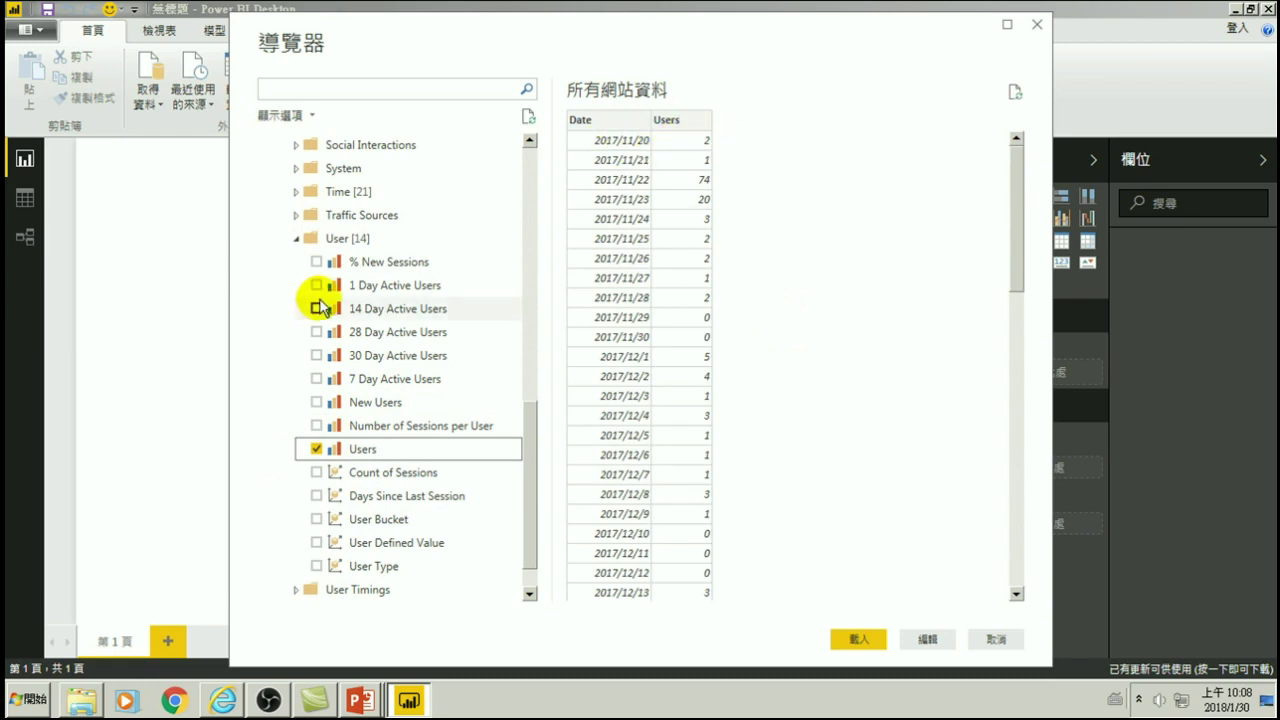
left_click(297, 239)
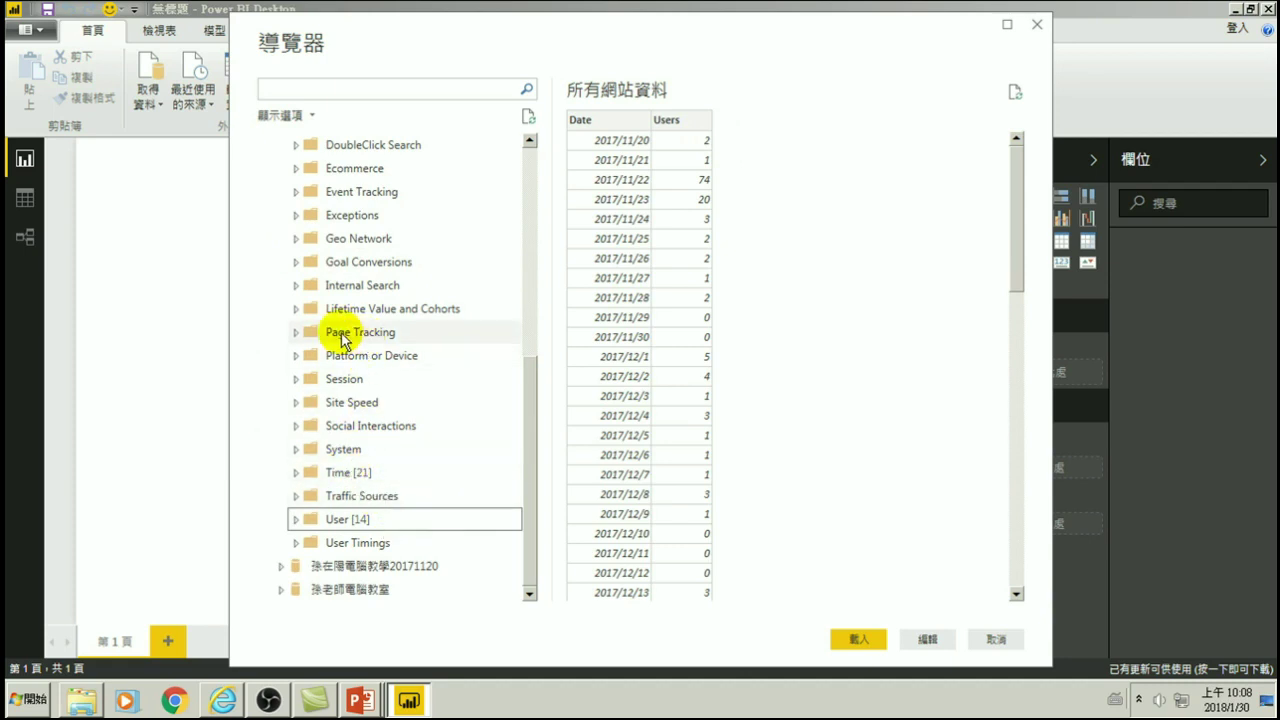
left_click(297, 332)
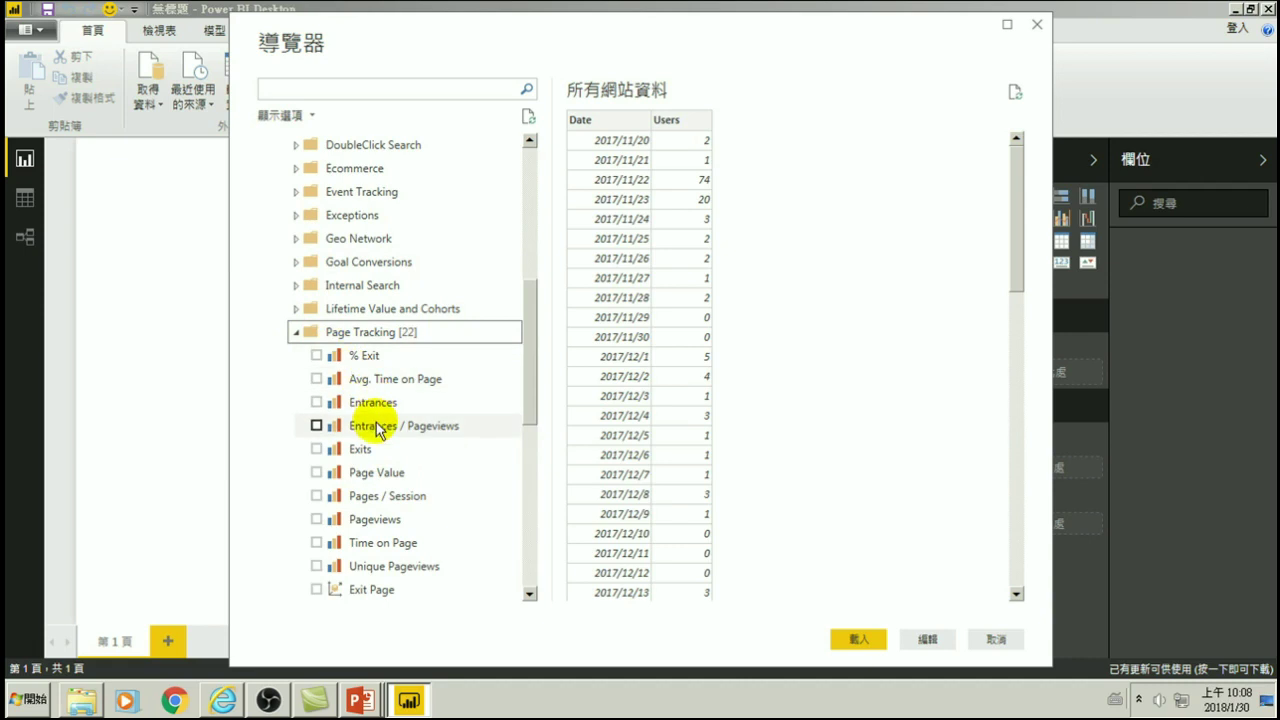
scroll(358, 460, "down", 1)
scroll(395, 545, "down", 1)
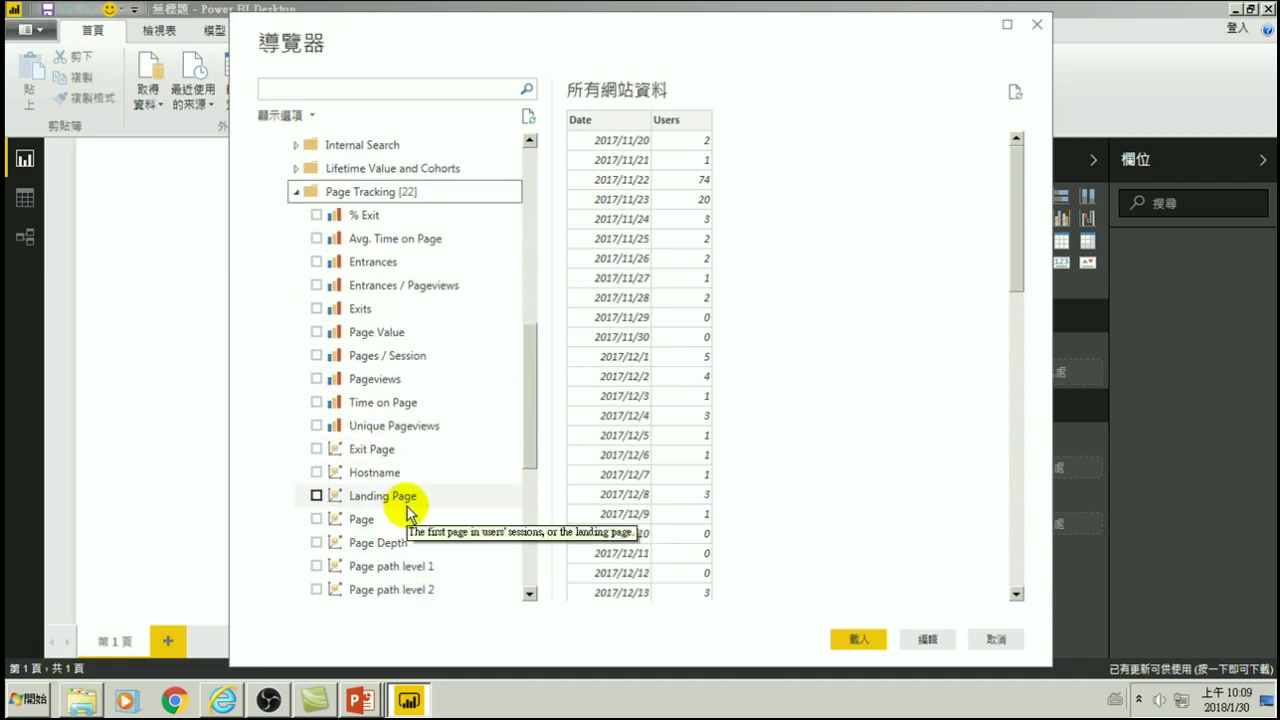
left_click(314, 519)
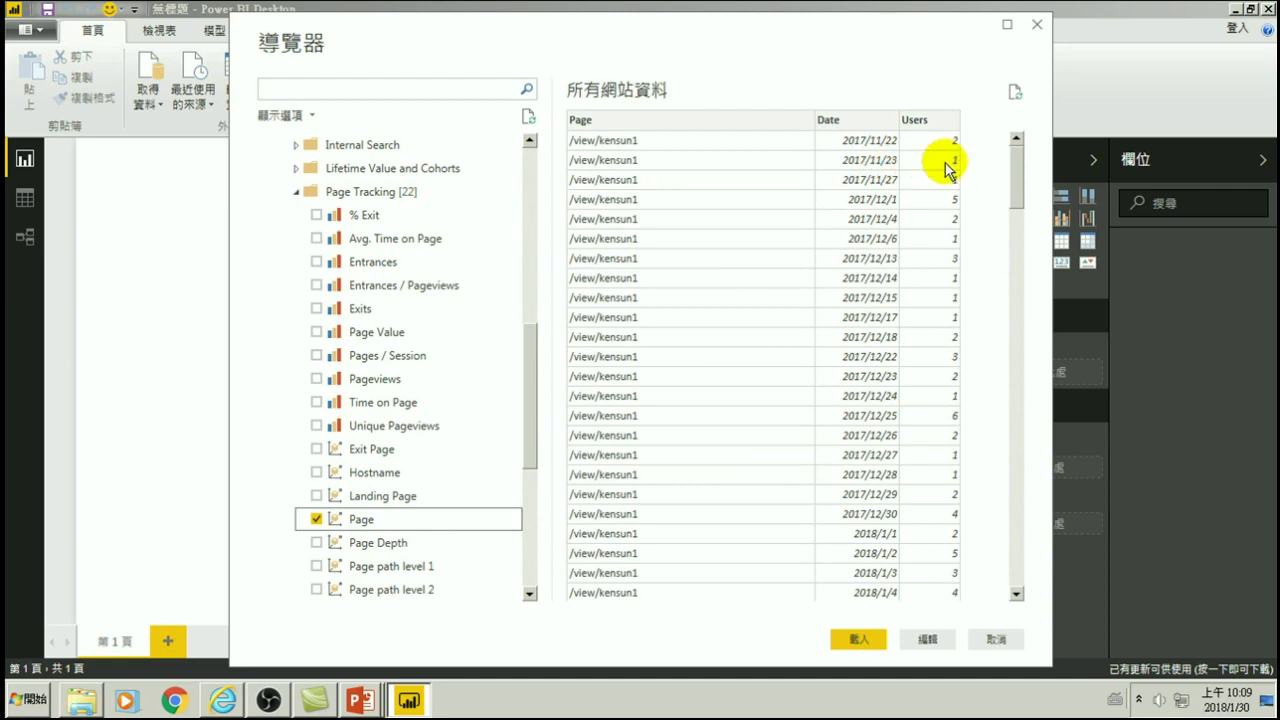
scroll(664, 253, "down", 10)
scroll(660, 400, "down", 12)
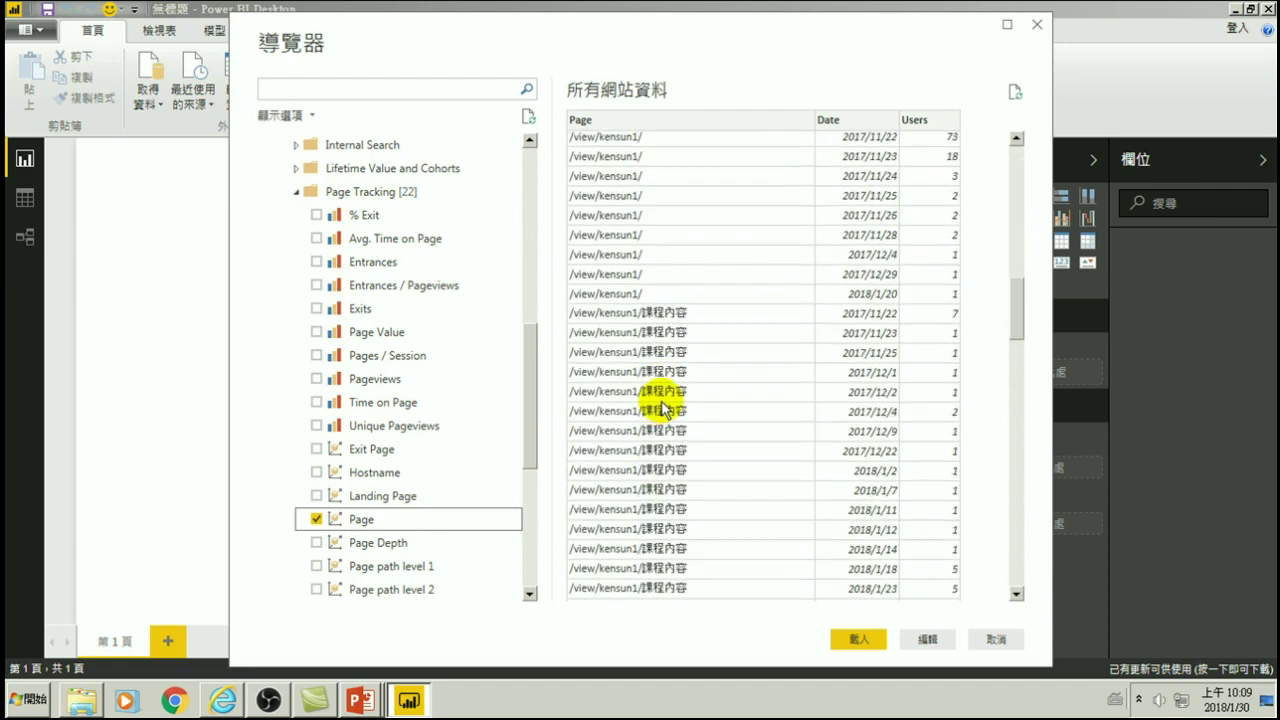
scroll(650, 380, "up", 6)
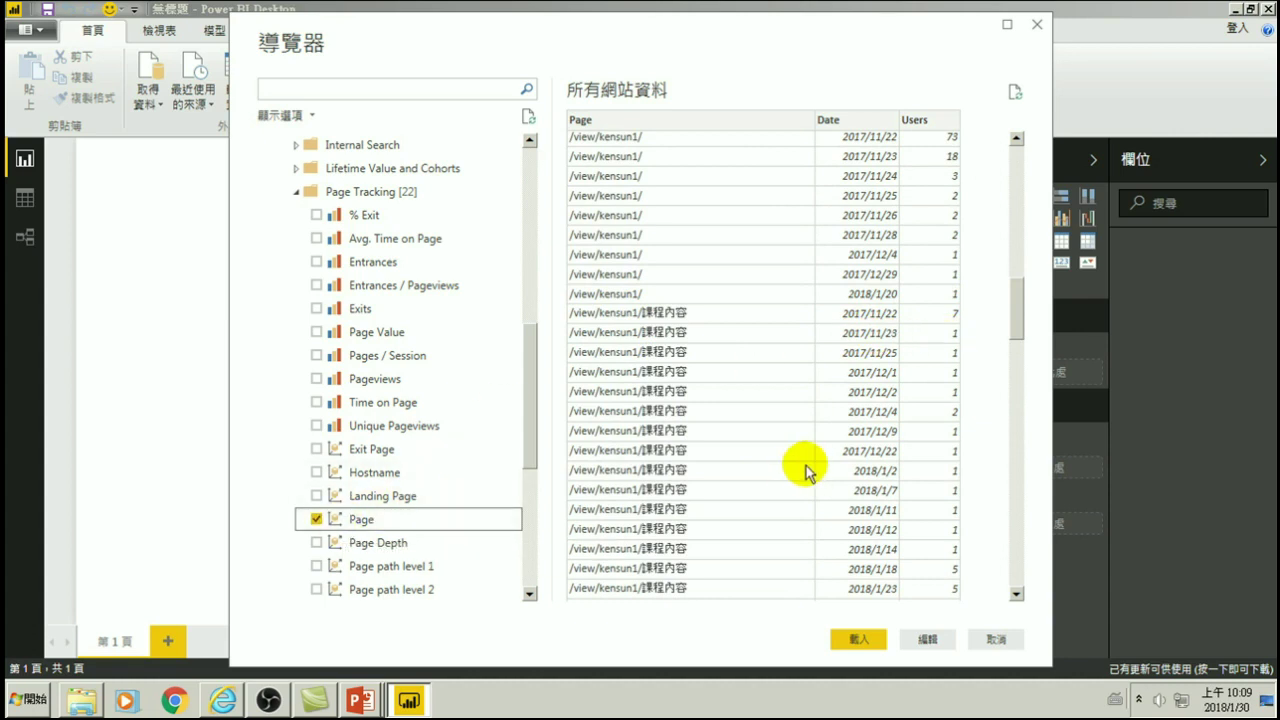
left_click(317, 519)
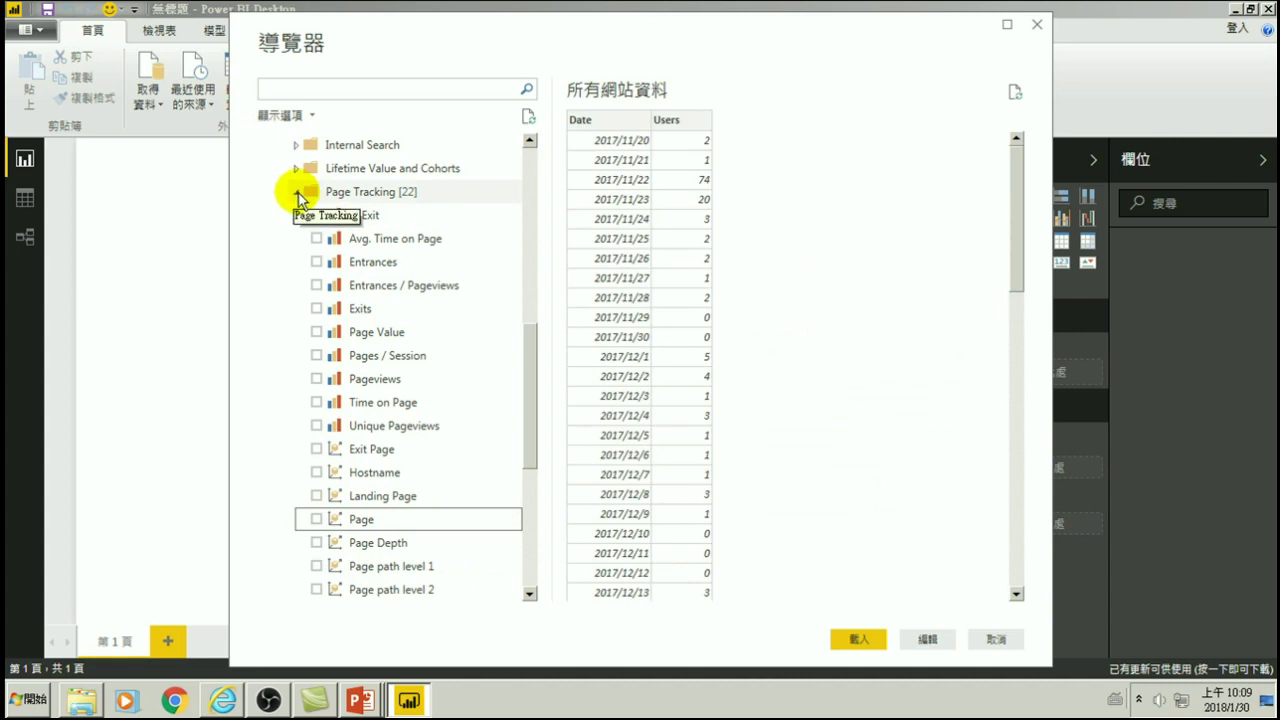
- Tick Hits under the Session folder, collapsing Page Tracking and Session around it
left_click(296, 191)
left_click(296, 380)
left_click(296, 381)
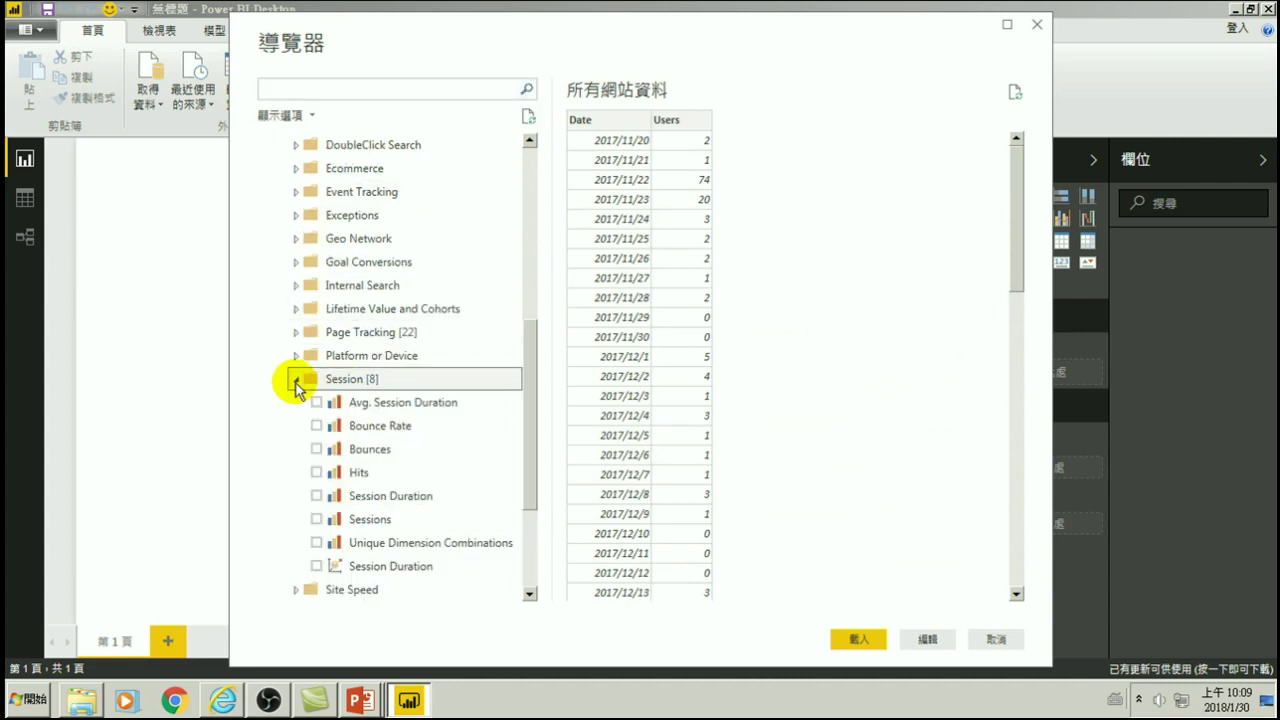
left_click(316, 473)
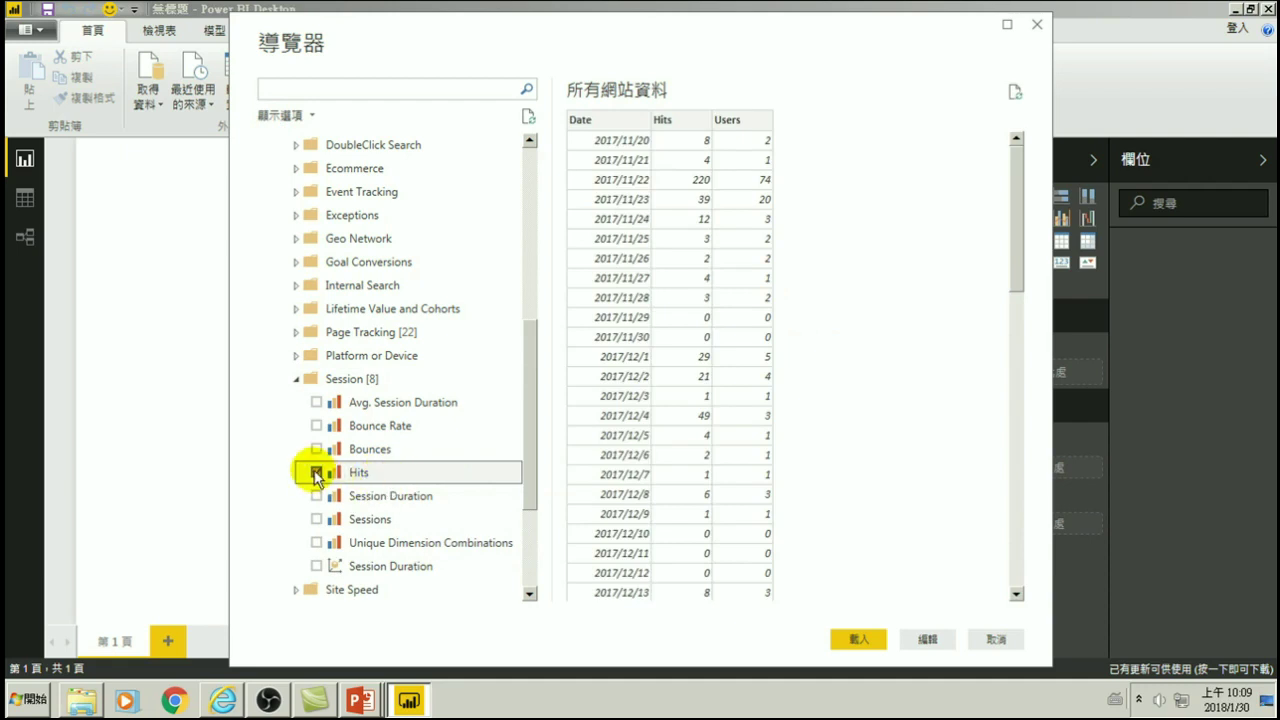
left_click(296, 379)
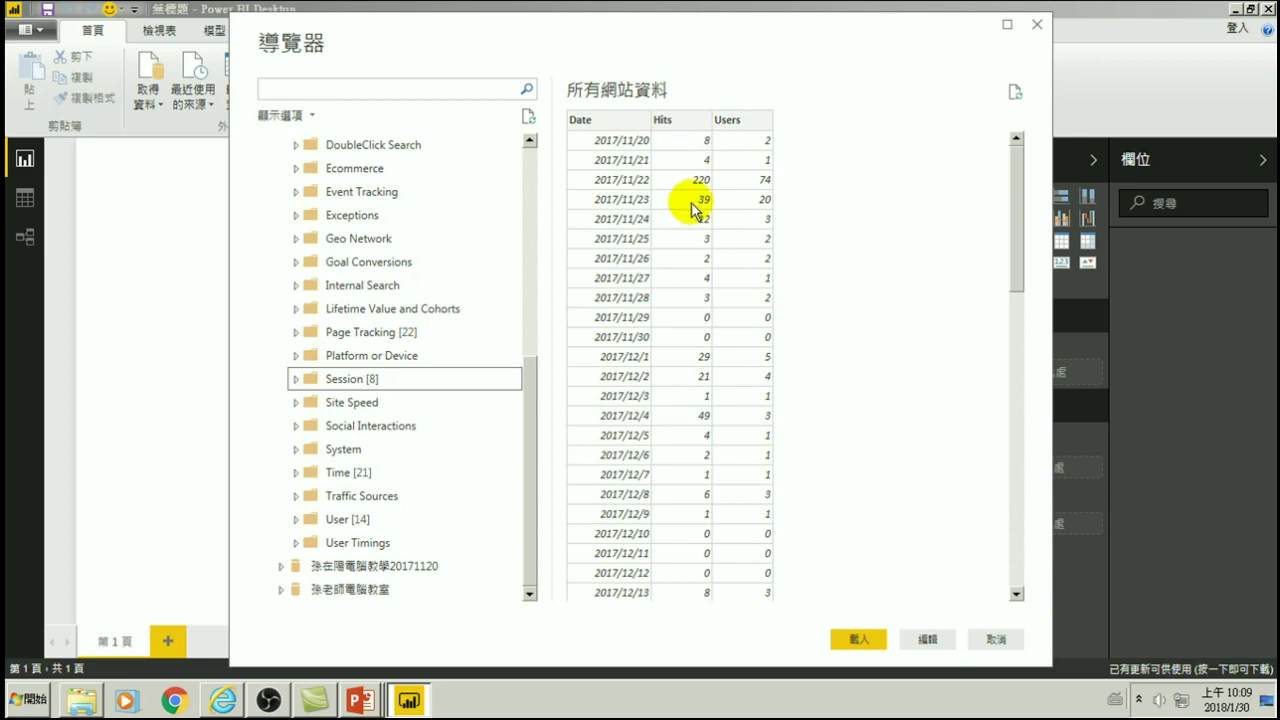
- Load the Date, Hits and Users data, then save the report as 20180130-GA-1 in the 20180118 folder
left_click(857, 640)
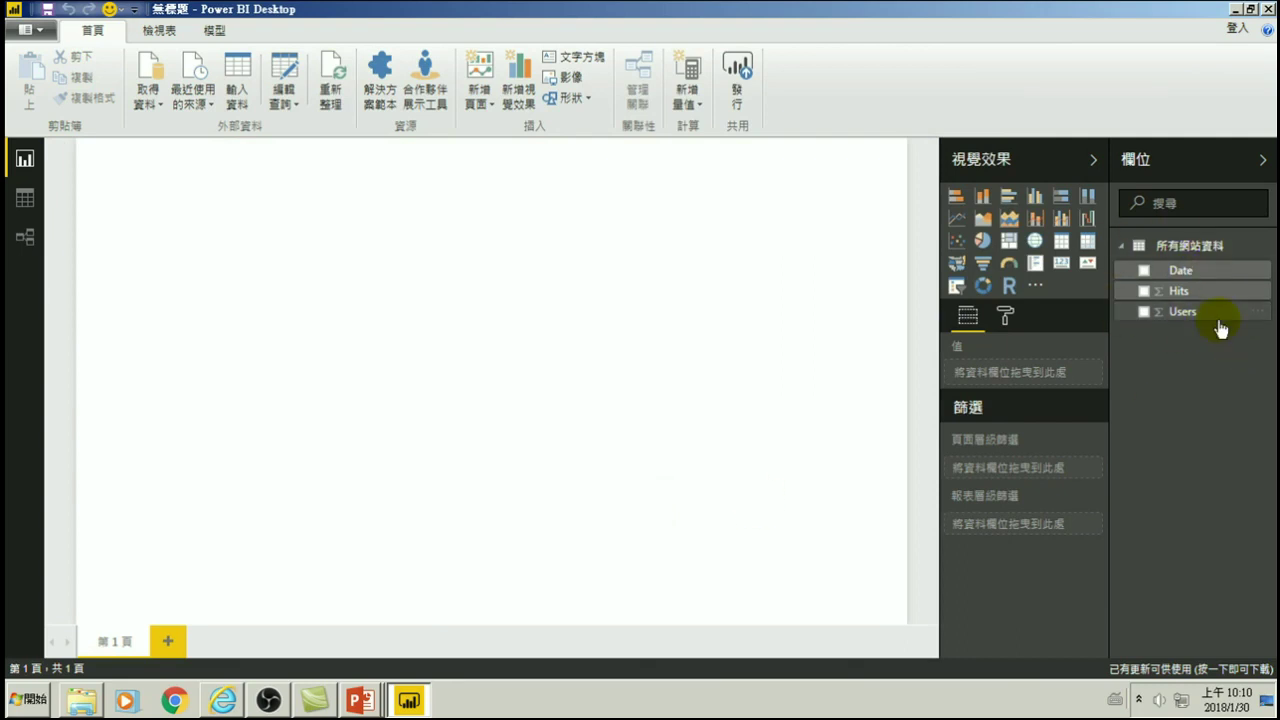
left_click(1145, 292)
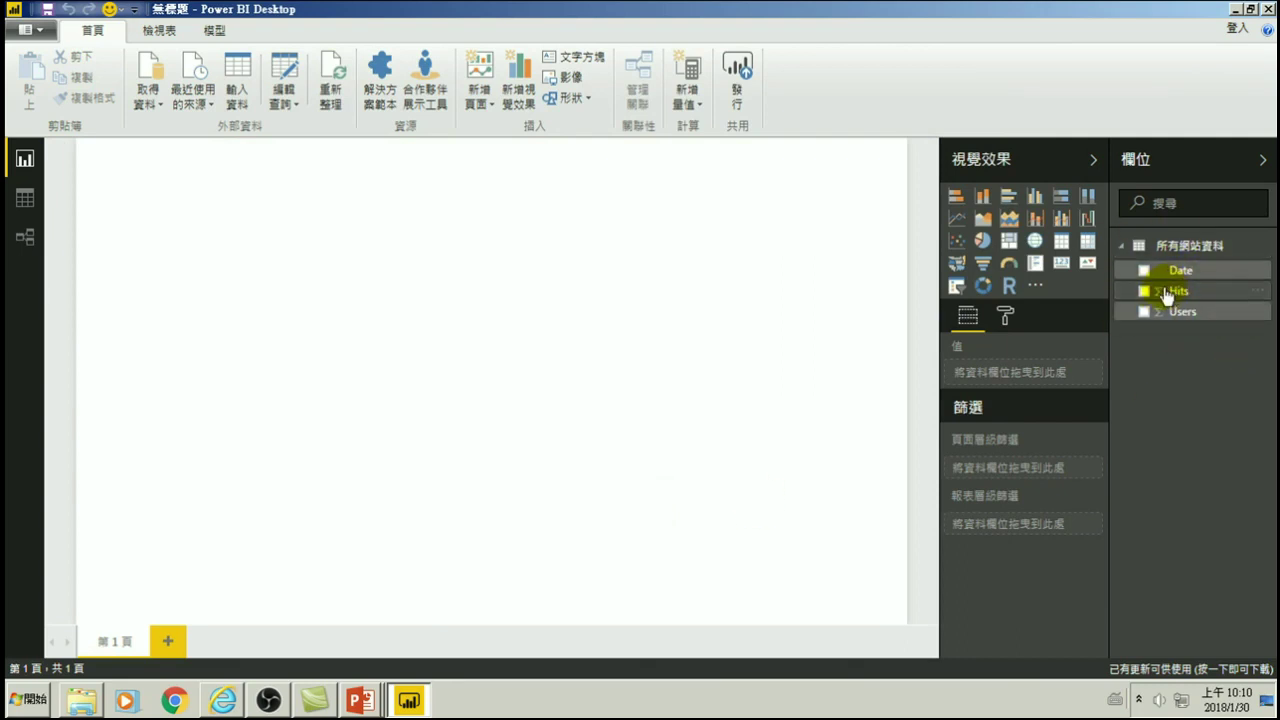
left_click(47, 14)
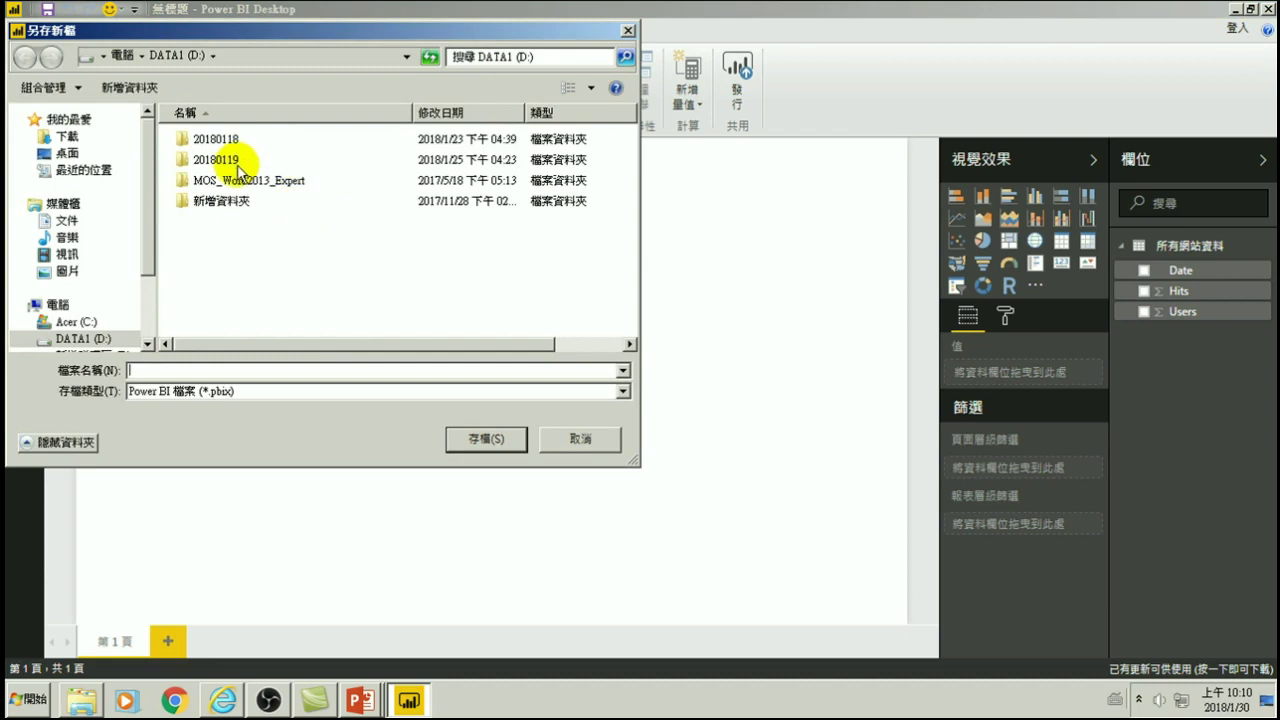
right_click(263, 284)
left_click(300, 432)
left_click(400, 433)
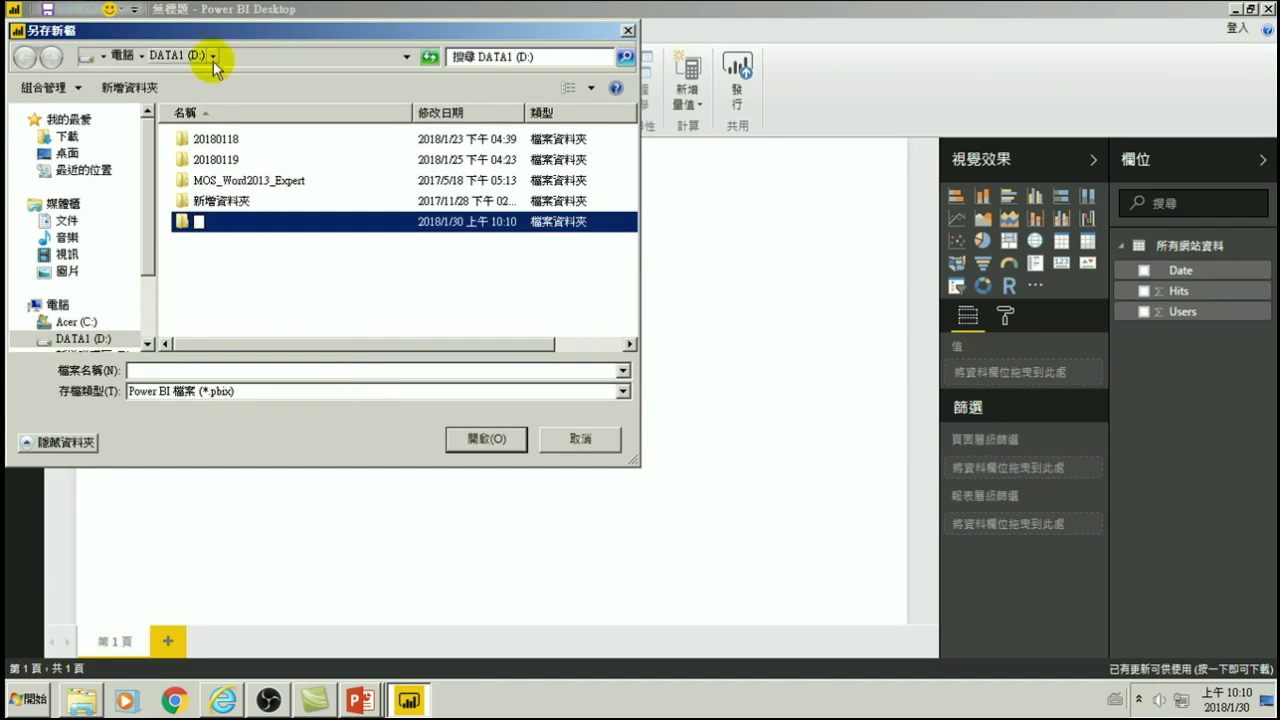
left_click(243, 289)
double_click(206, 139)
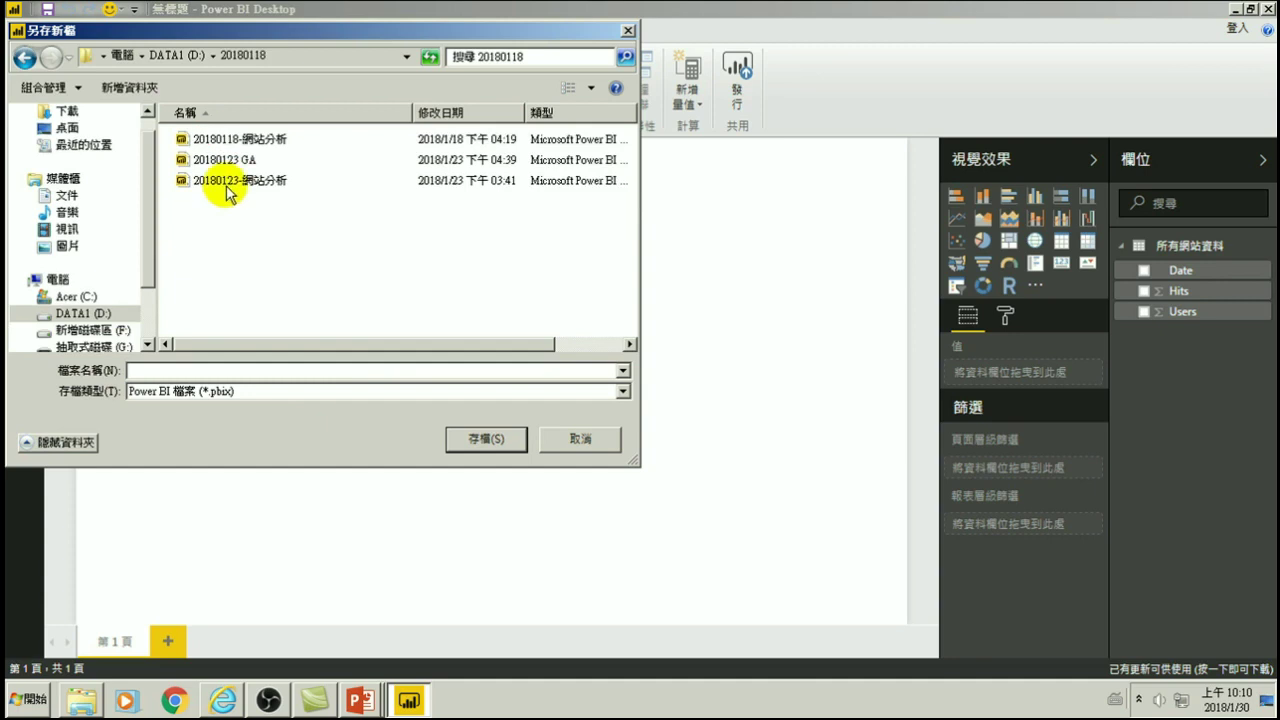
left_click(233, 367)
type("2")
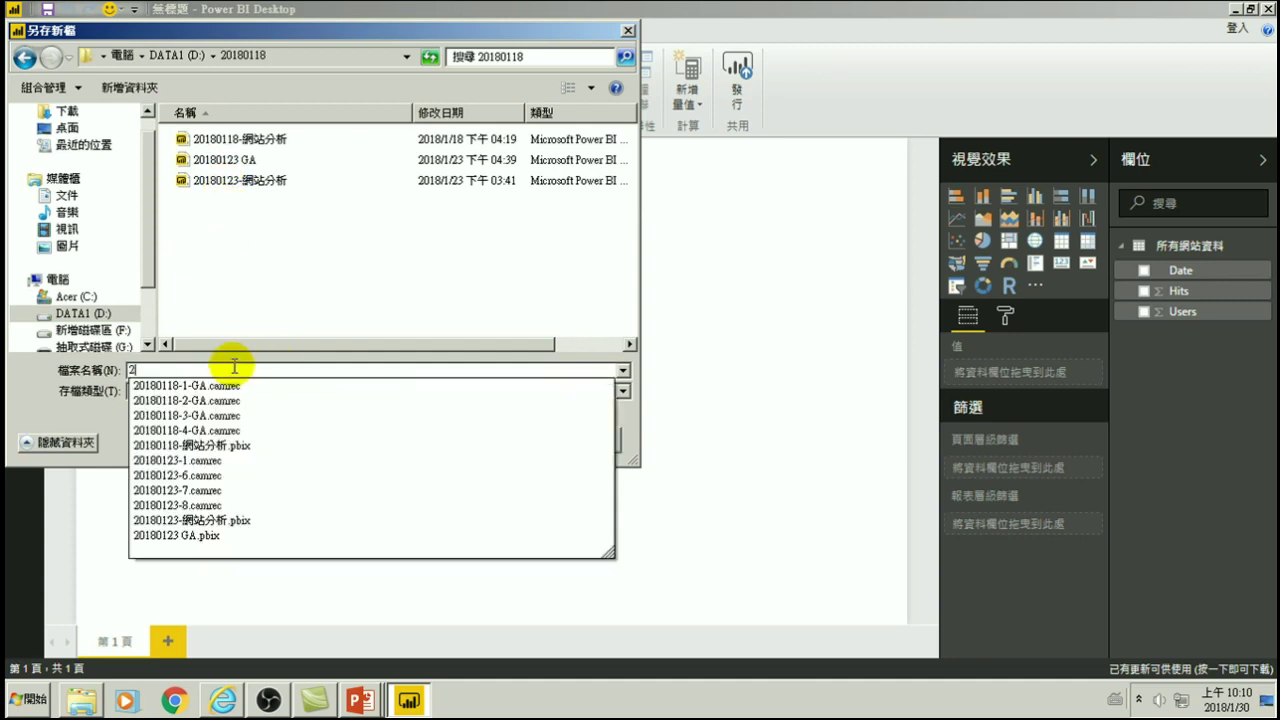
type("0180130")
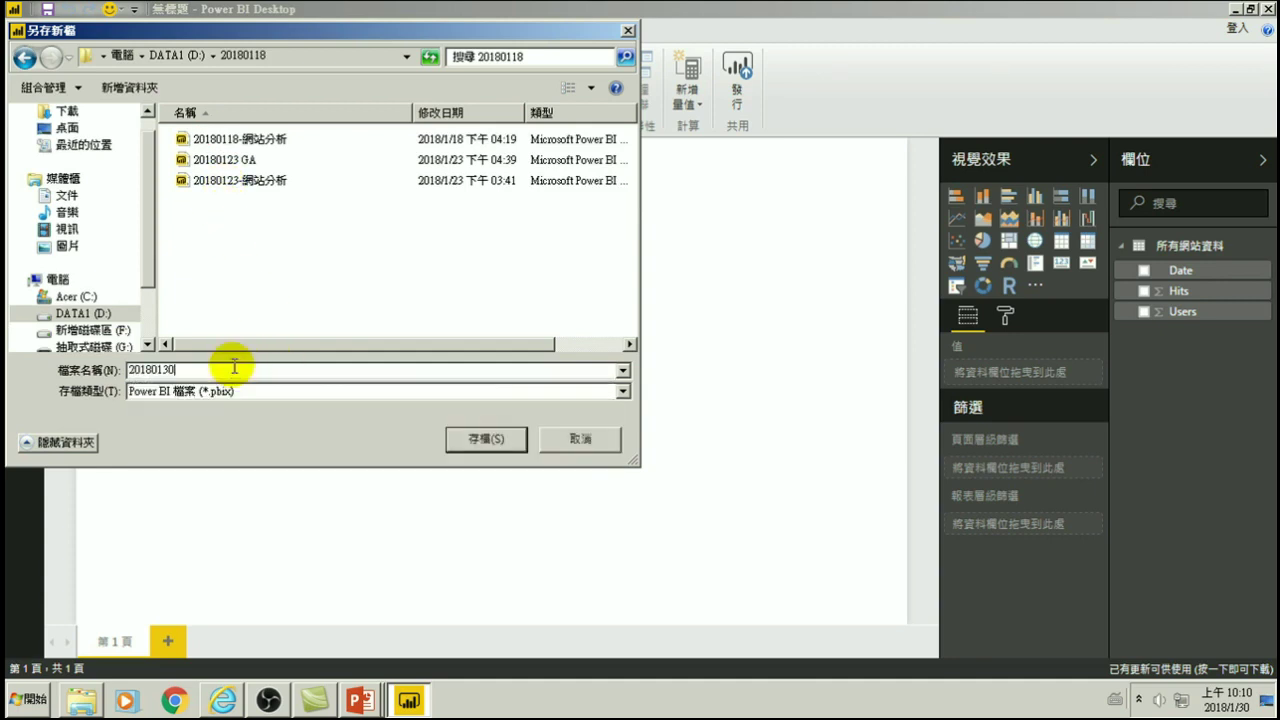
type("-GAS")
type("1")
left_click(476, 440)
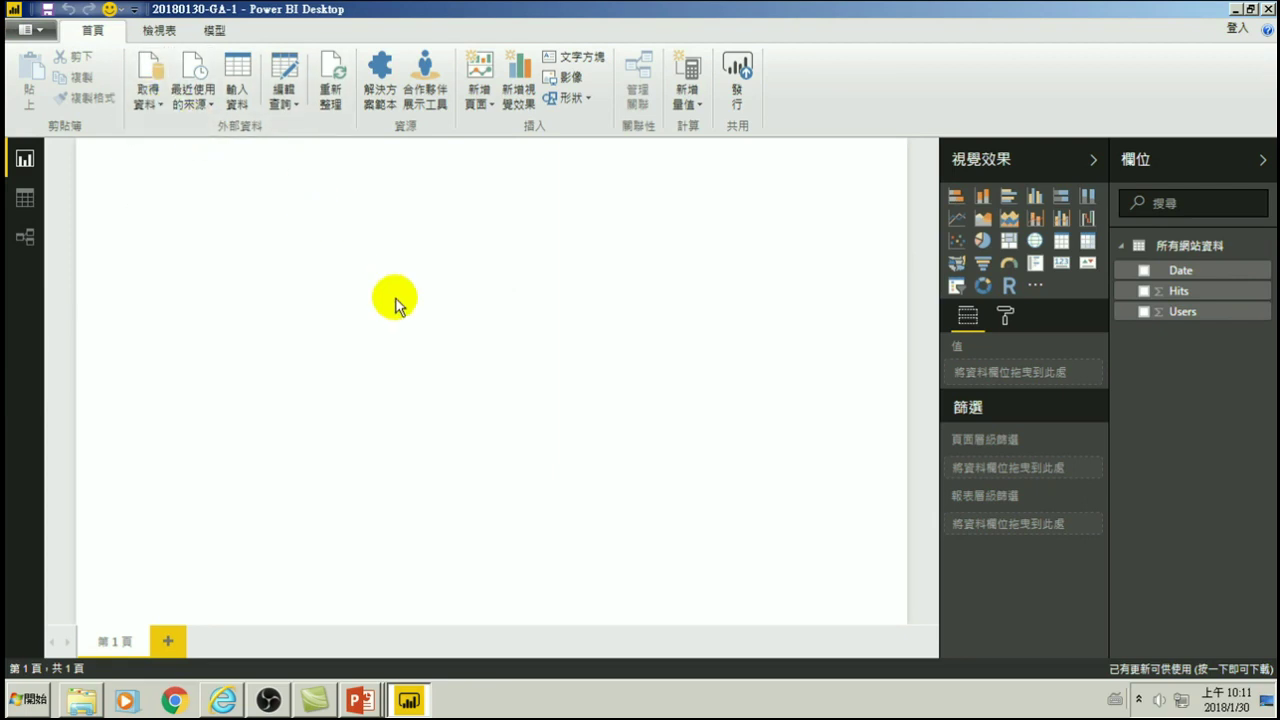
- Show the Get Data dropdown of common sources, such as Excel, SQL Server and Web
left_click(25, 198)
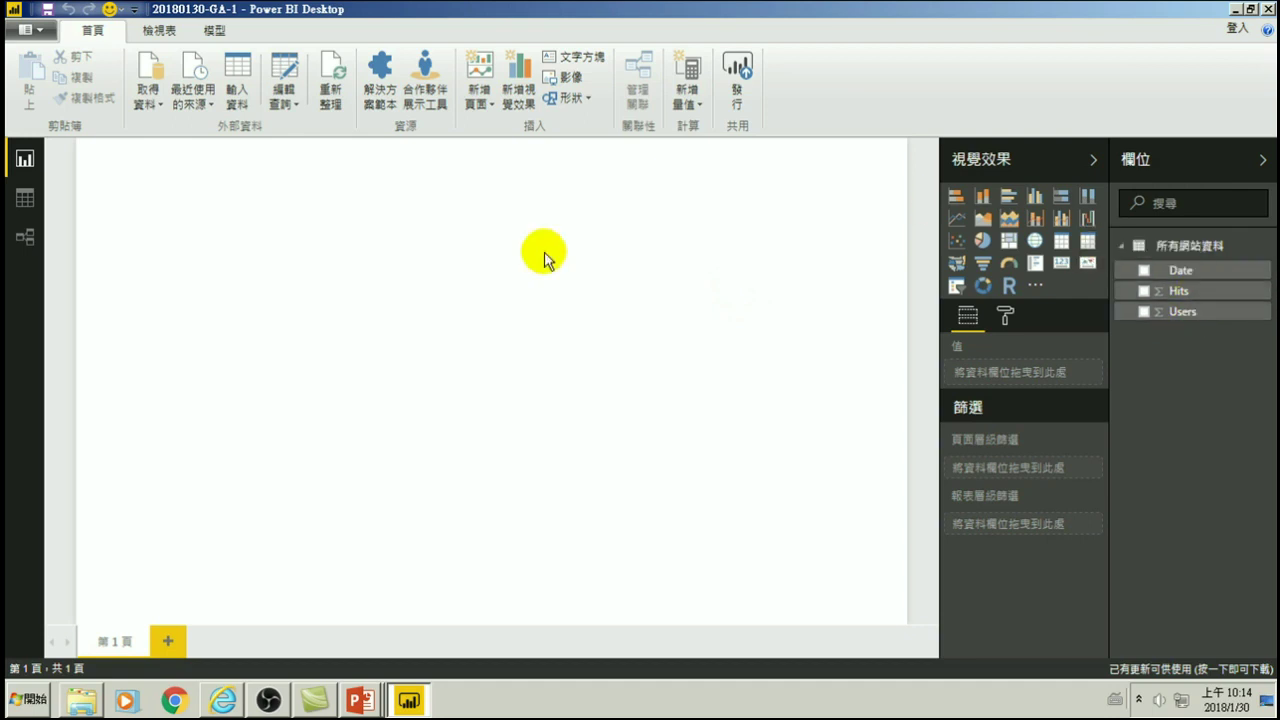
left_click(148, 104)
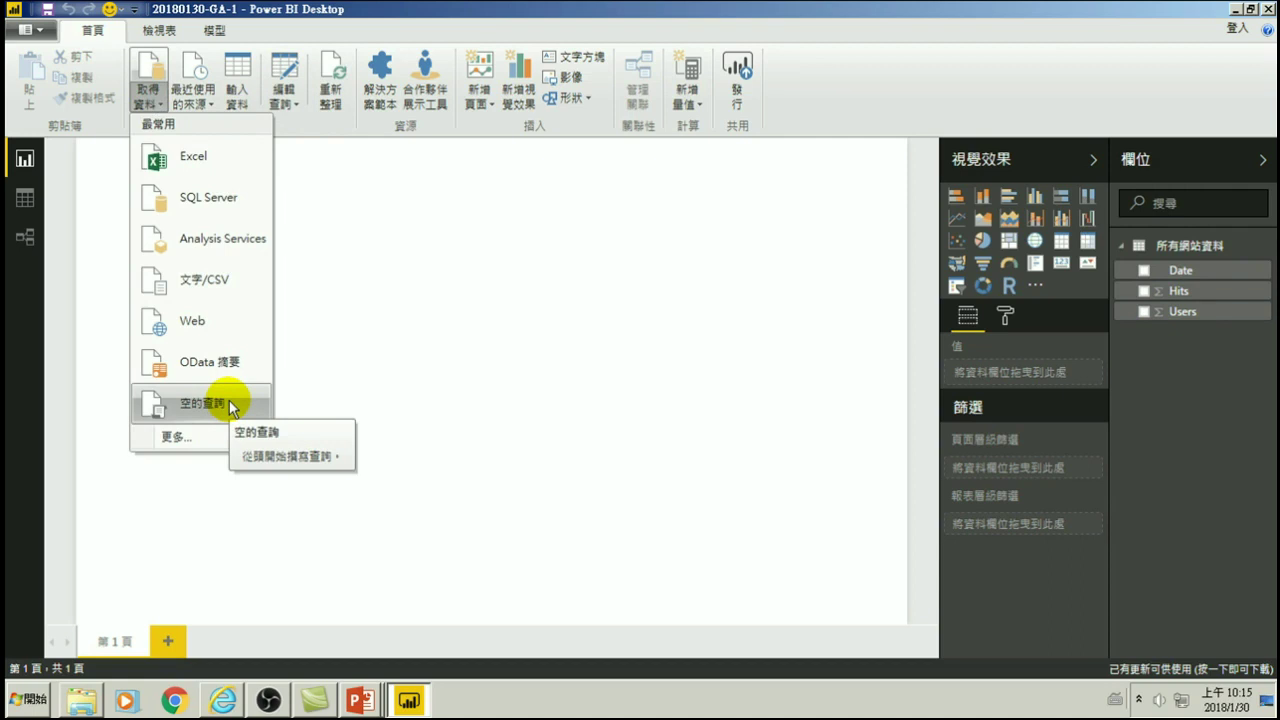
- Close Power BI Desktop, saving the report on exit
left_click(501, 321)
left_click(1268, 10)
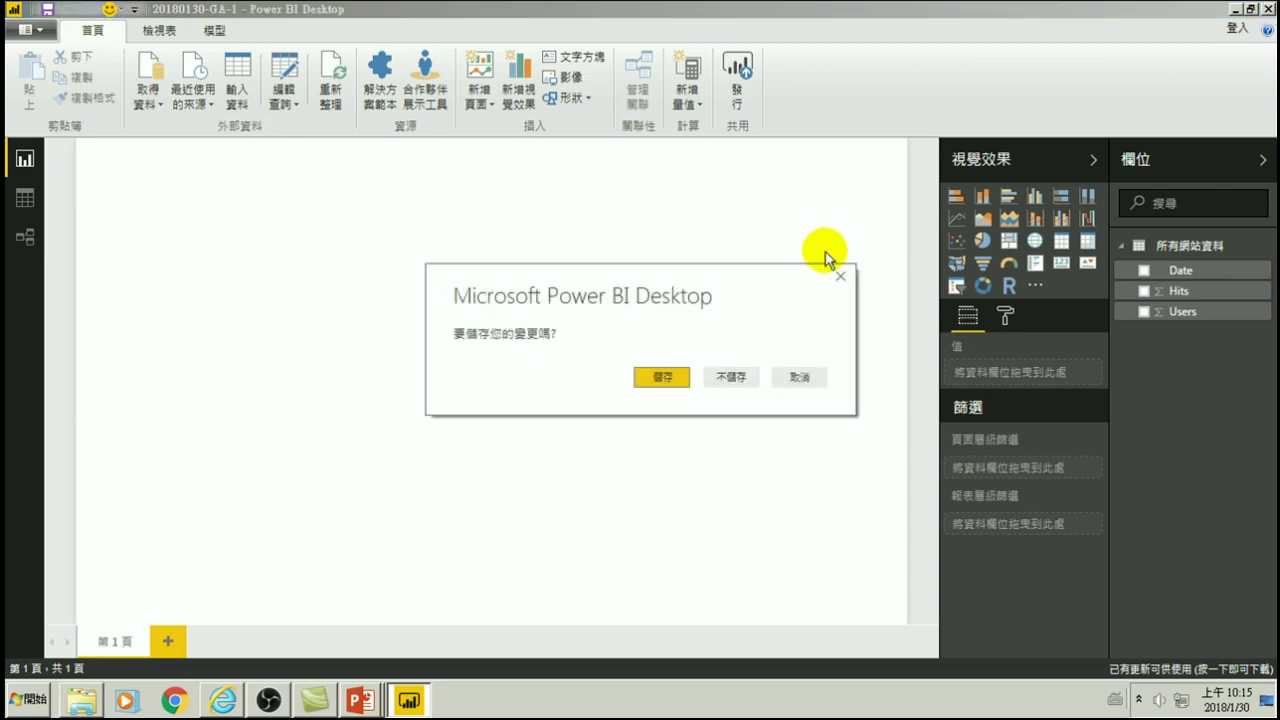
left_click(658, 377)
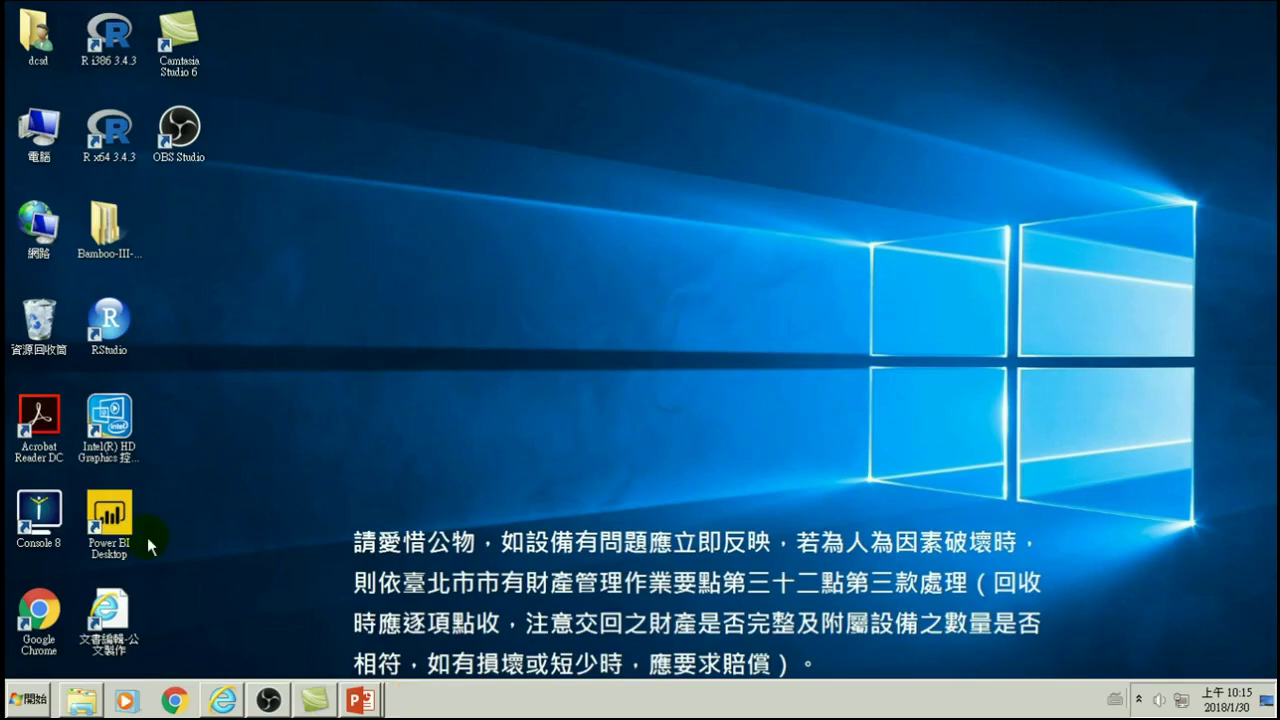
- Relaunch Power BI Desktop to a blank report and bring up the full Get Data catalogue
left_click(116, 511)
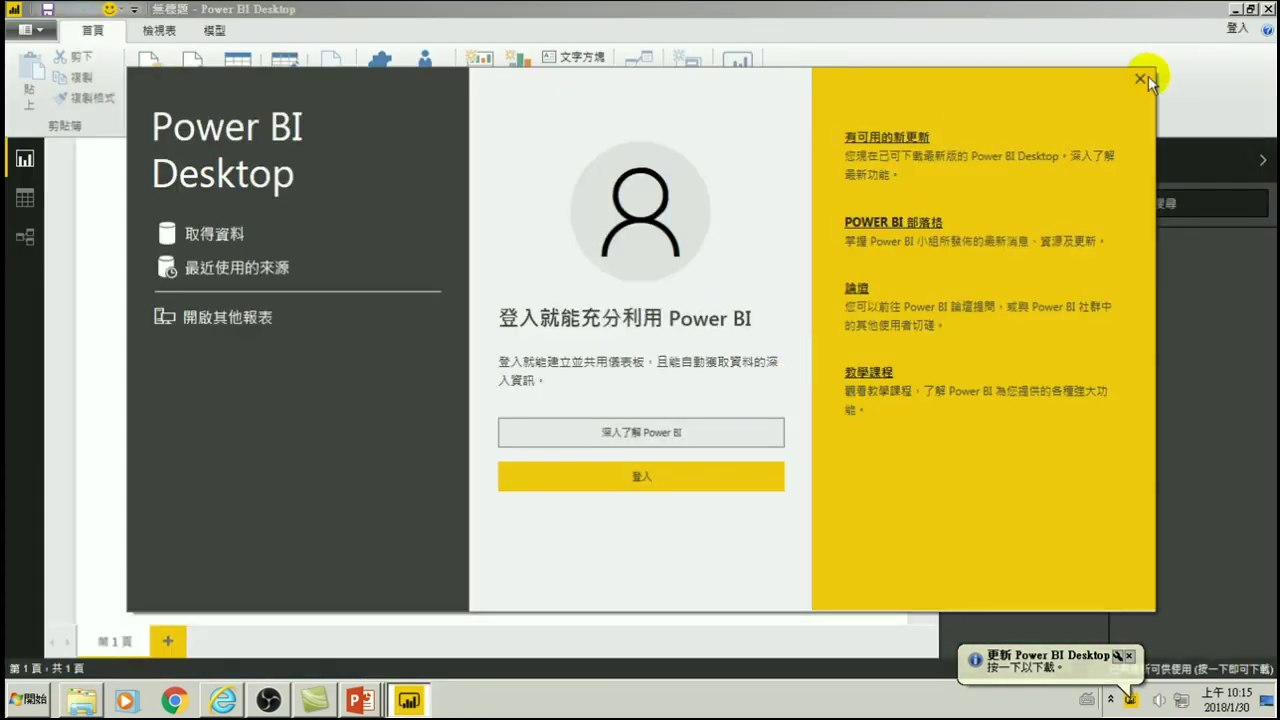
left_click(1143, 78)
left_click(147, 100)
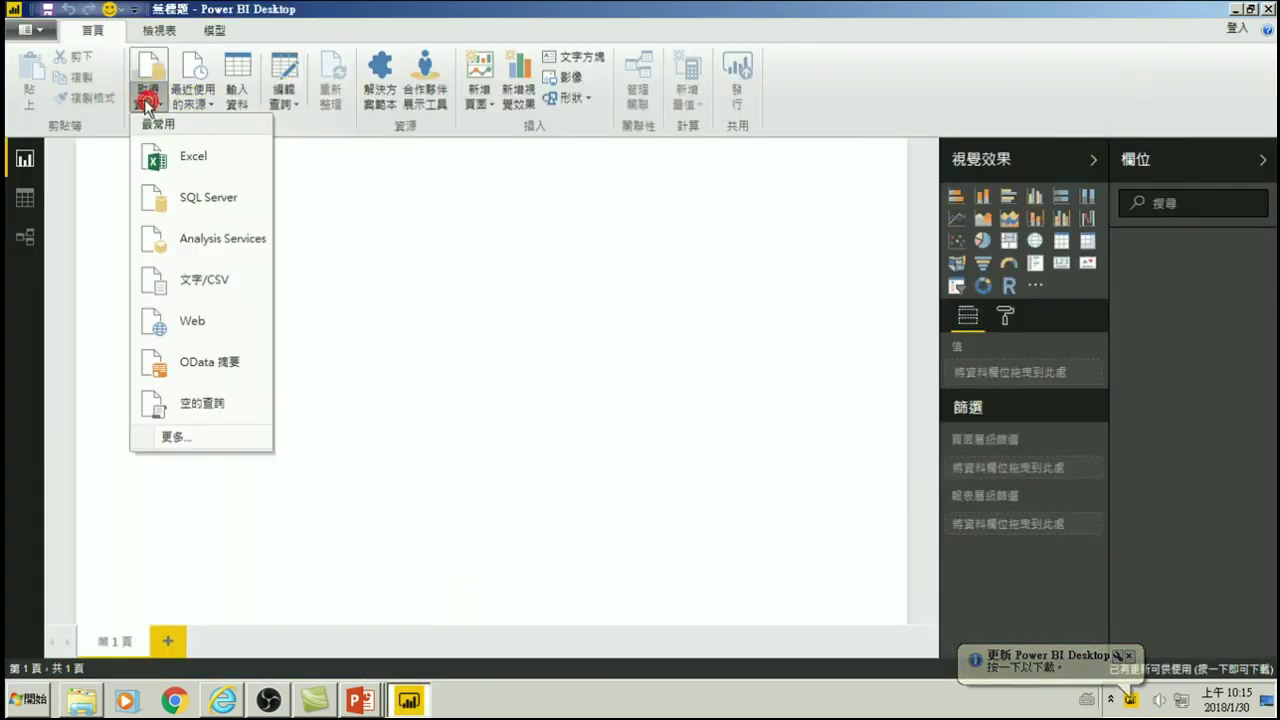
left_click(178, 440)
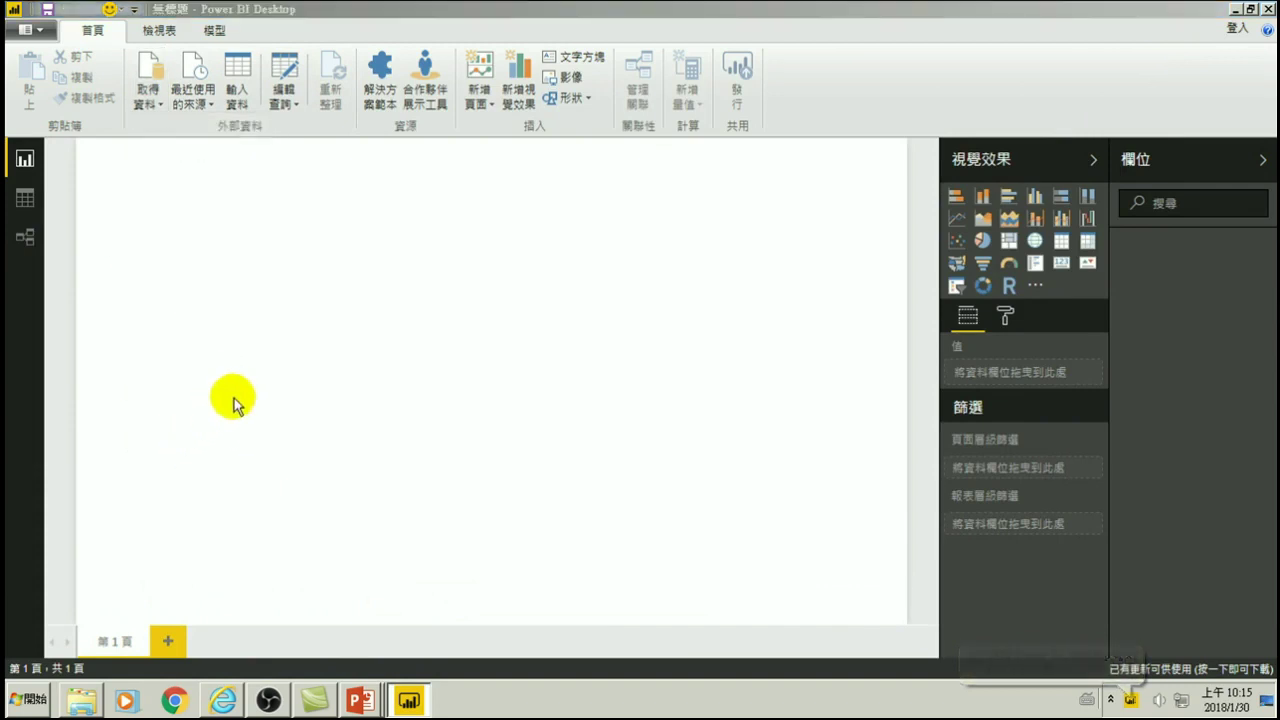
- Connect to Google Analytics under Online Services, accept the warning, then cancel the Navigator
left_click(407, 254)
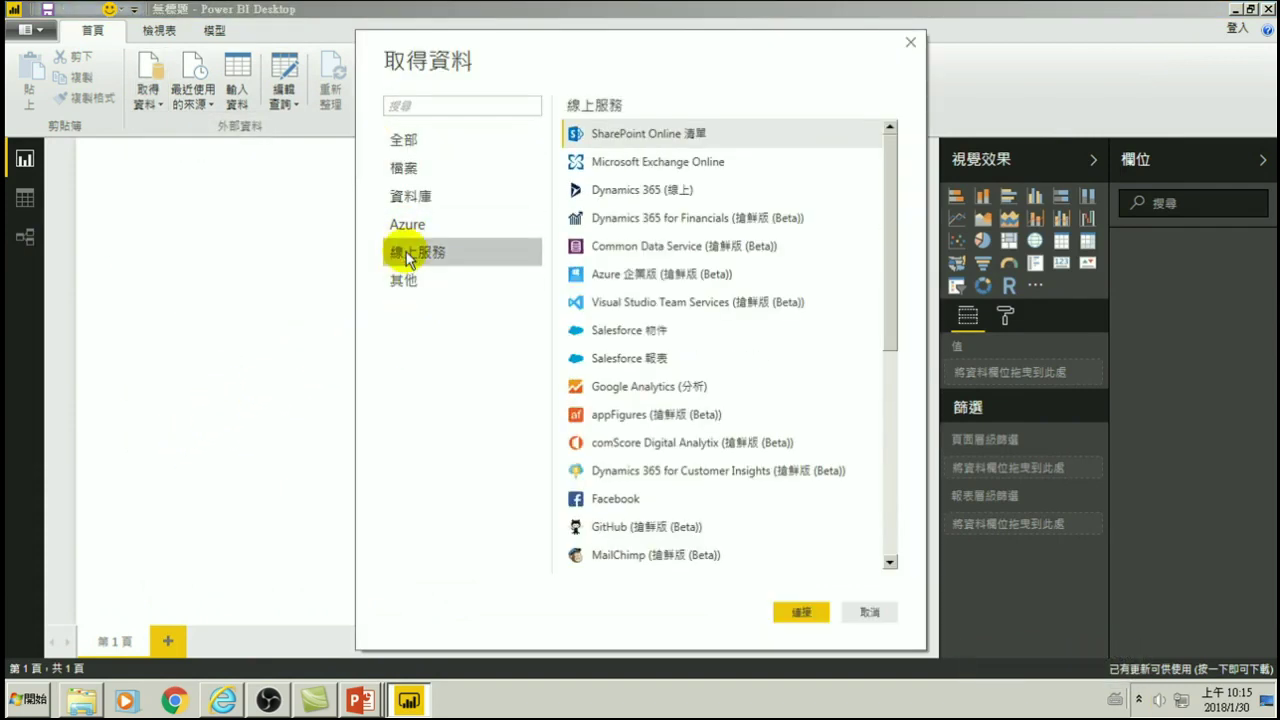
left_click(595, 392)
left_click(795, 612)
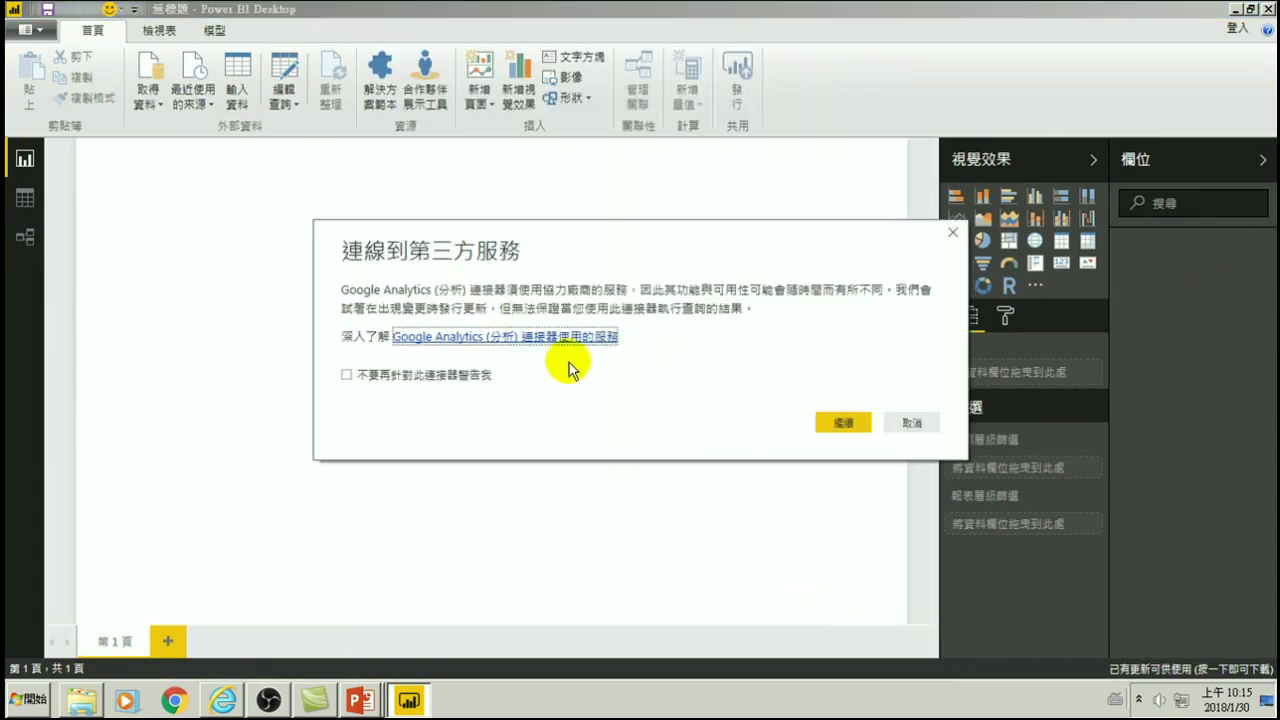
left_click(842, 425)
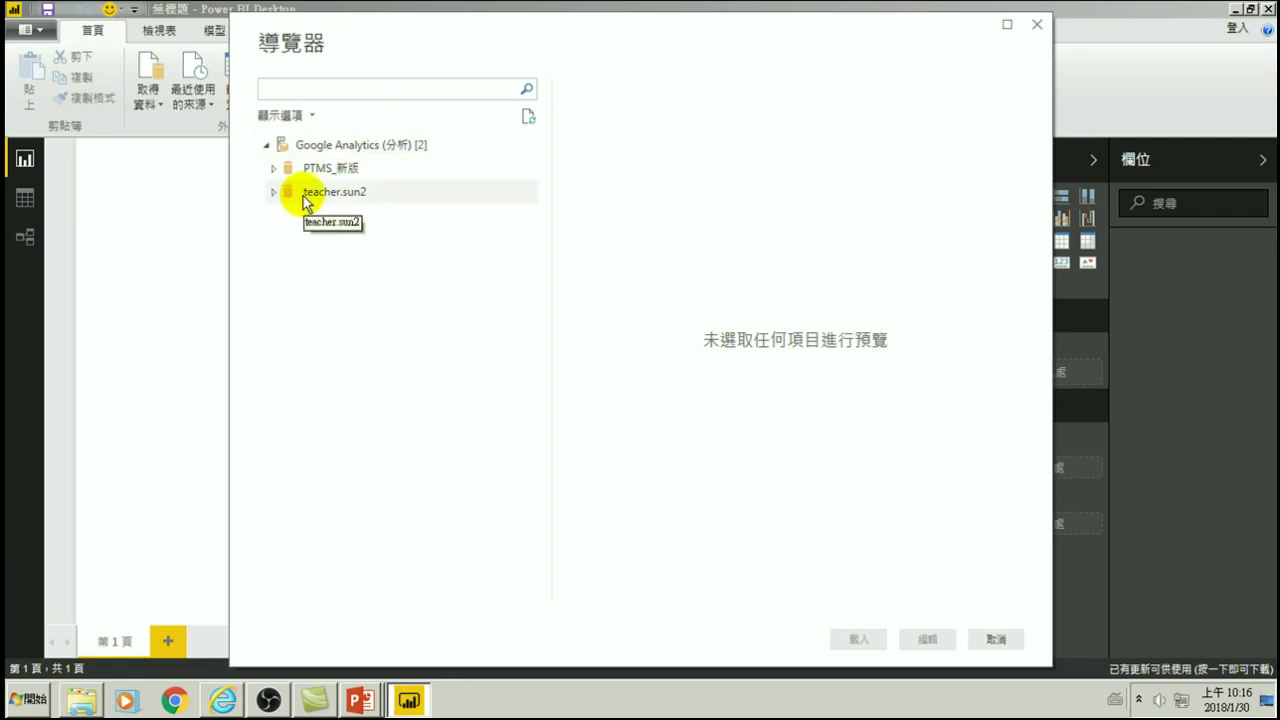
left_click(996, 638)
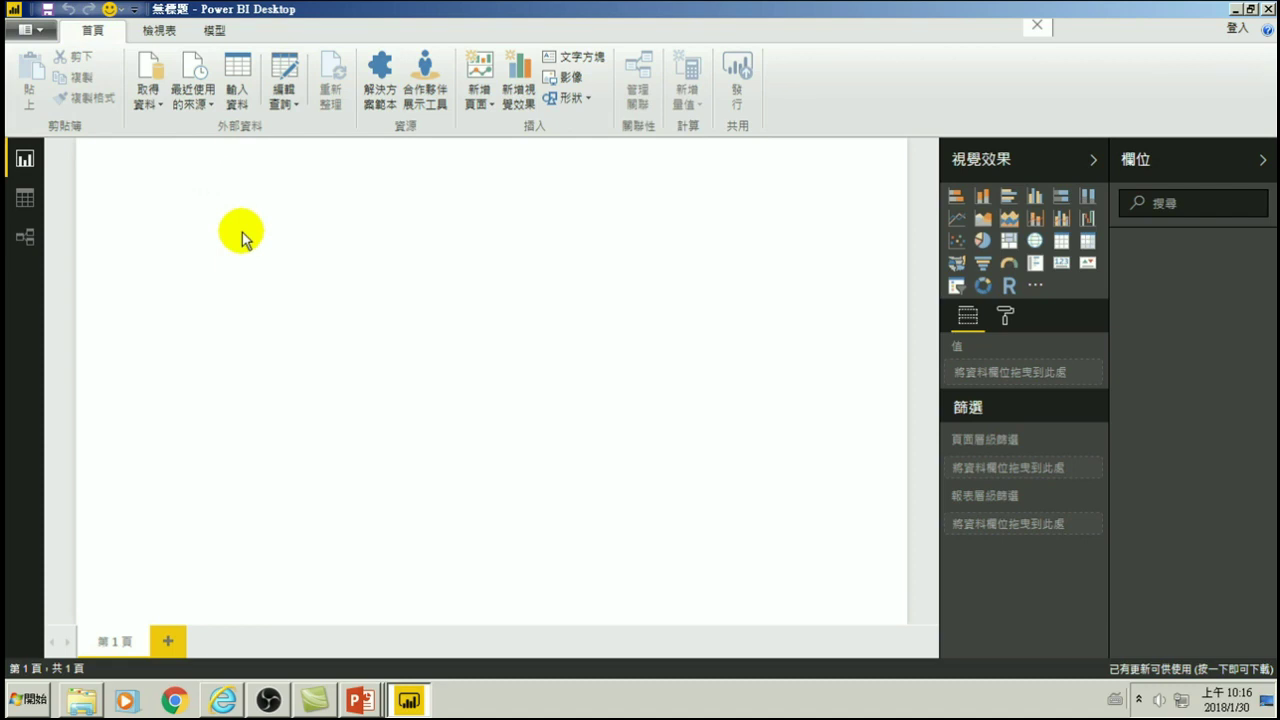
- Go to Data source settings via File > Options and settings
left_click(93, 30)
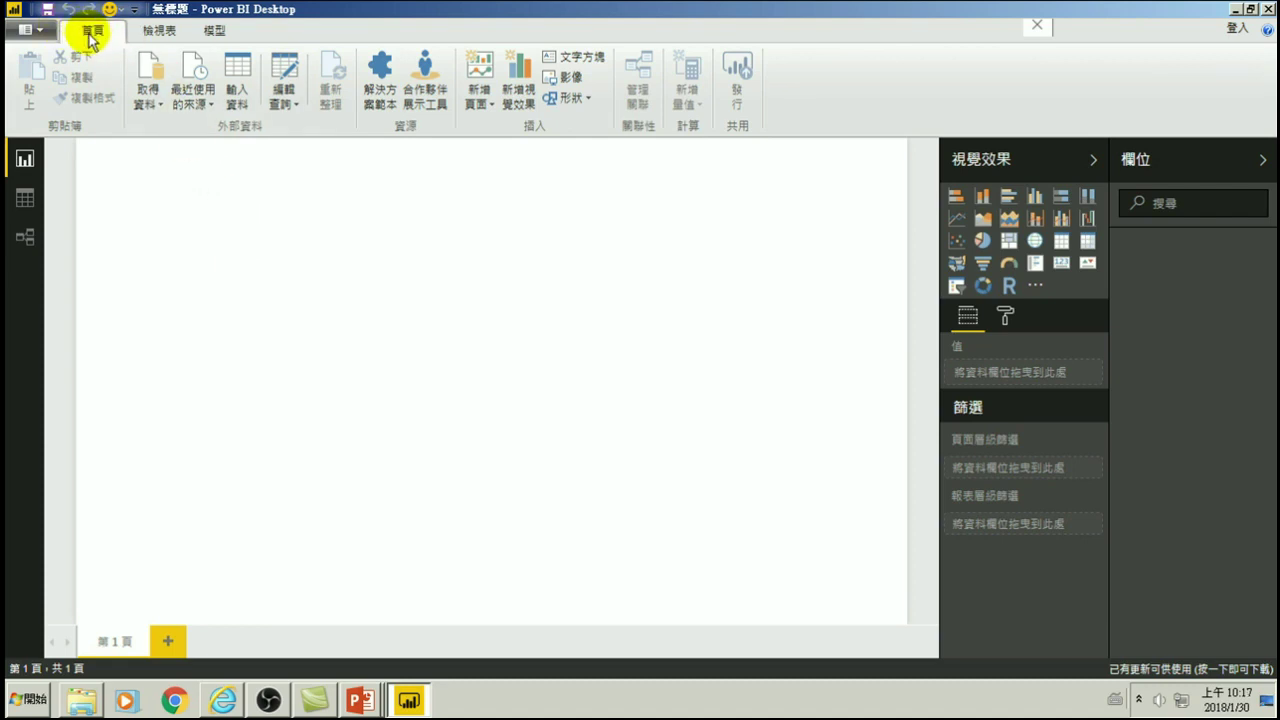
left_click(40, 30)
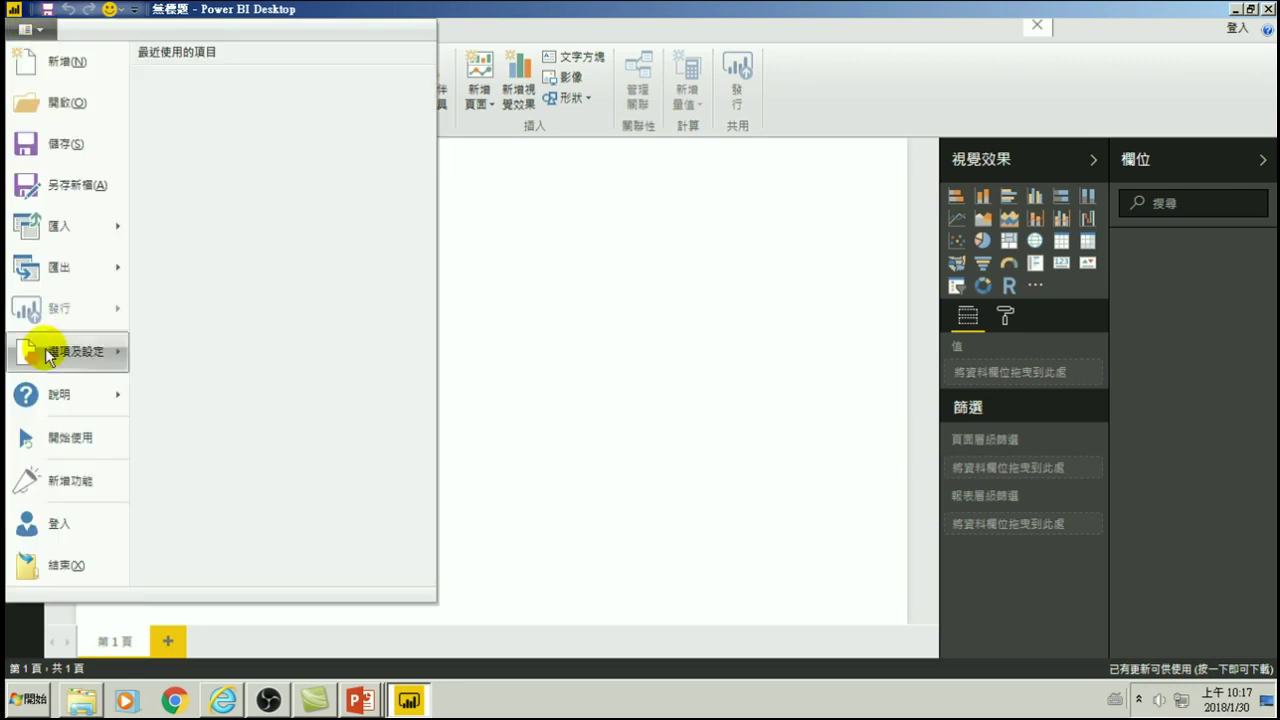
left_click(80, 355)
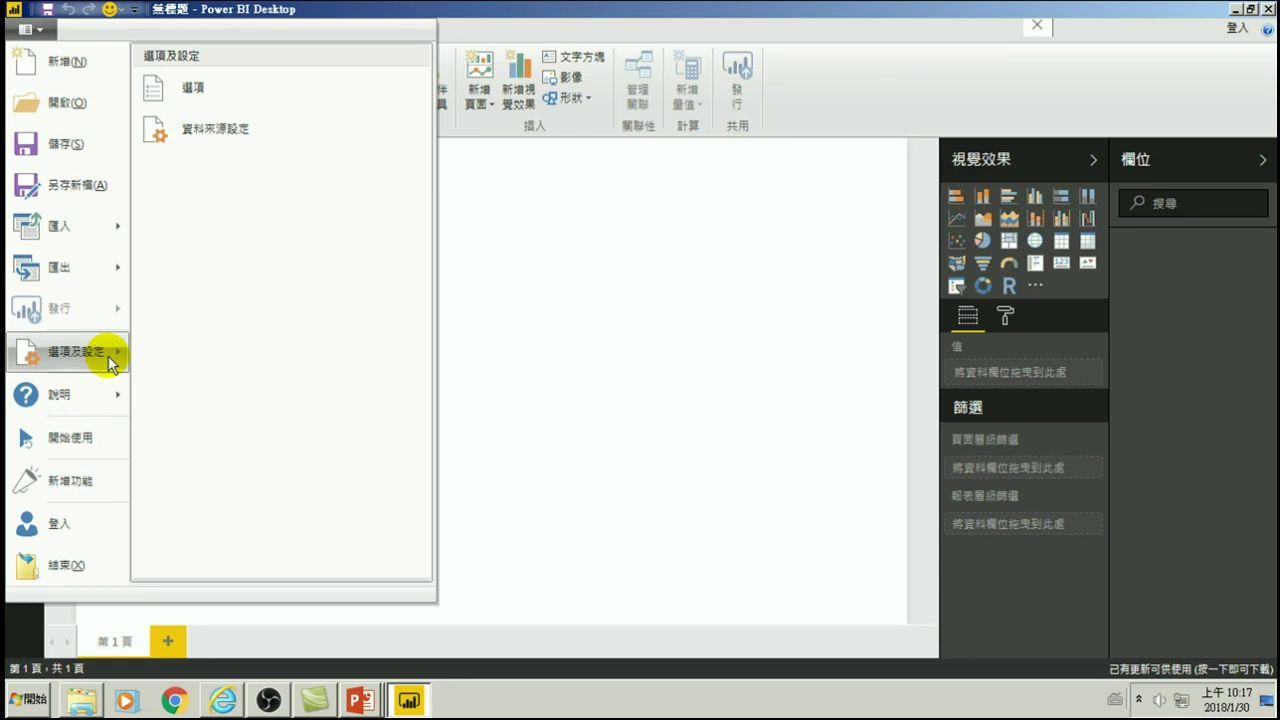
left_click(200, 131)
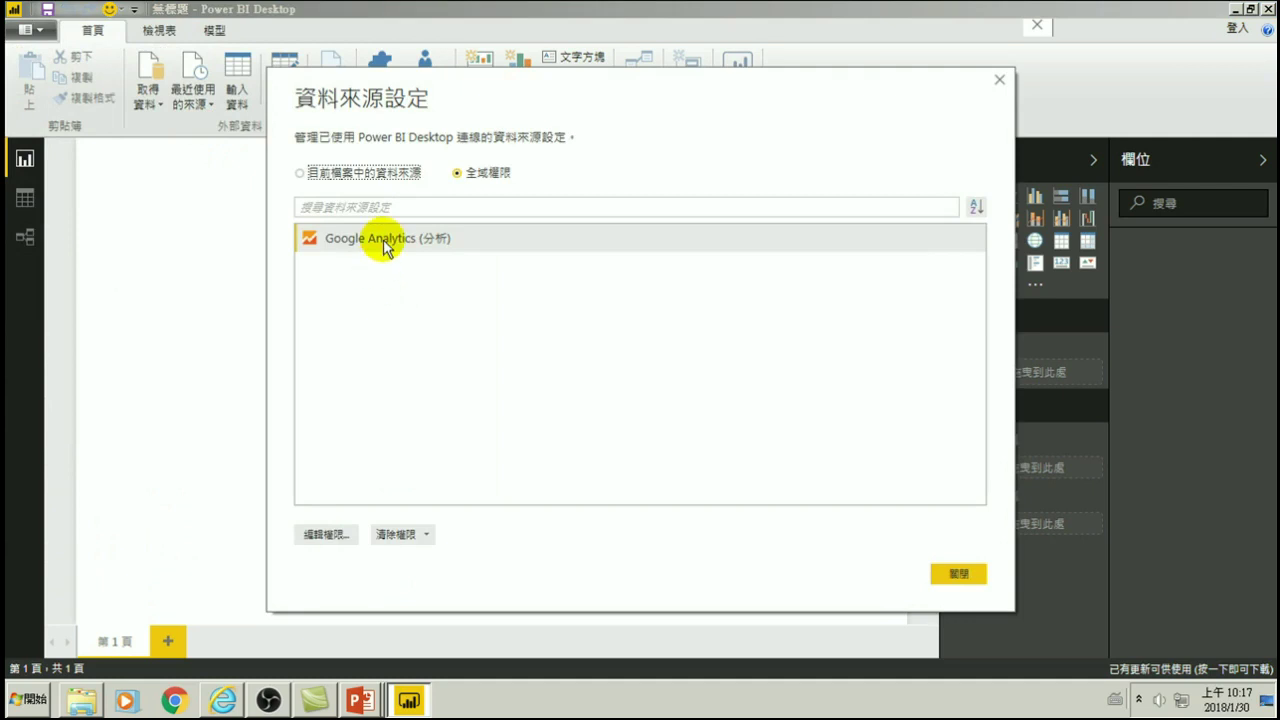
- Select Google Analytics and review its Google account credential in Edit Permissions
left_click(383, 240)
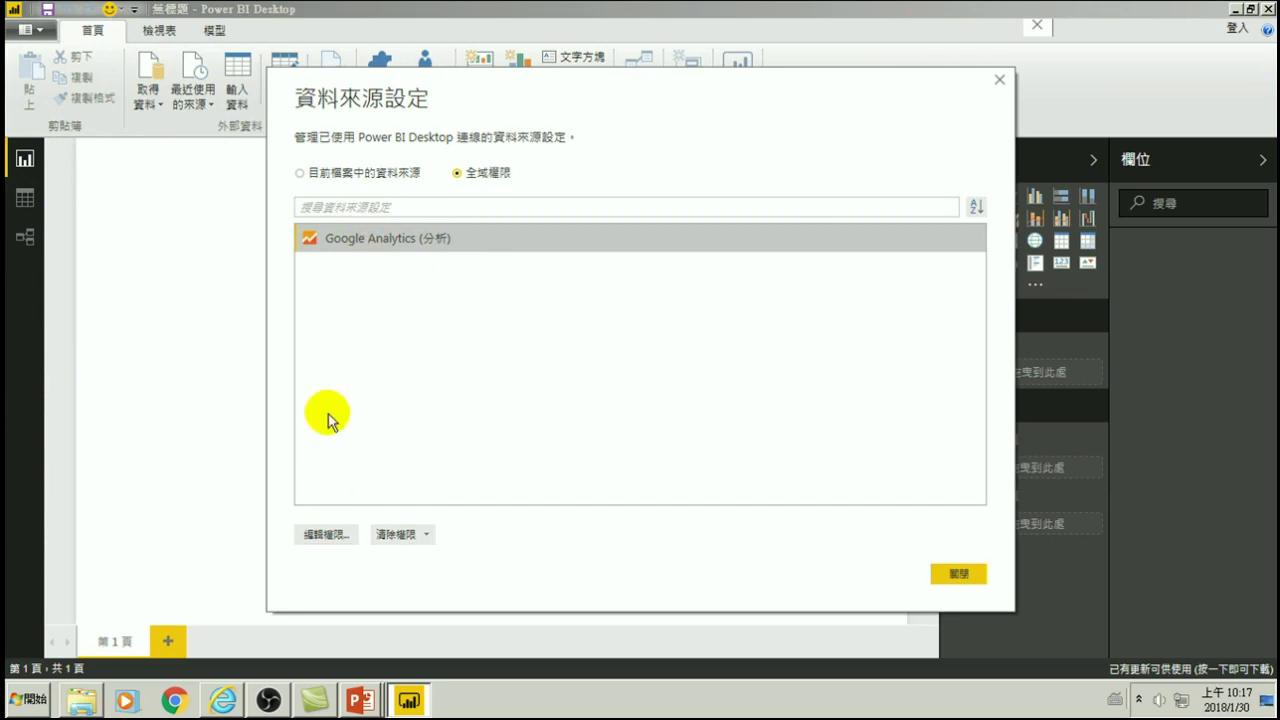
left_click(325, 534)
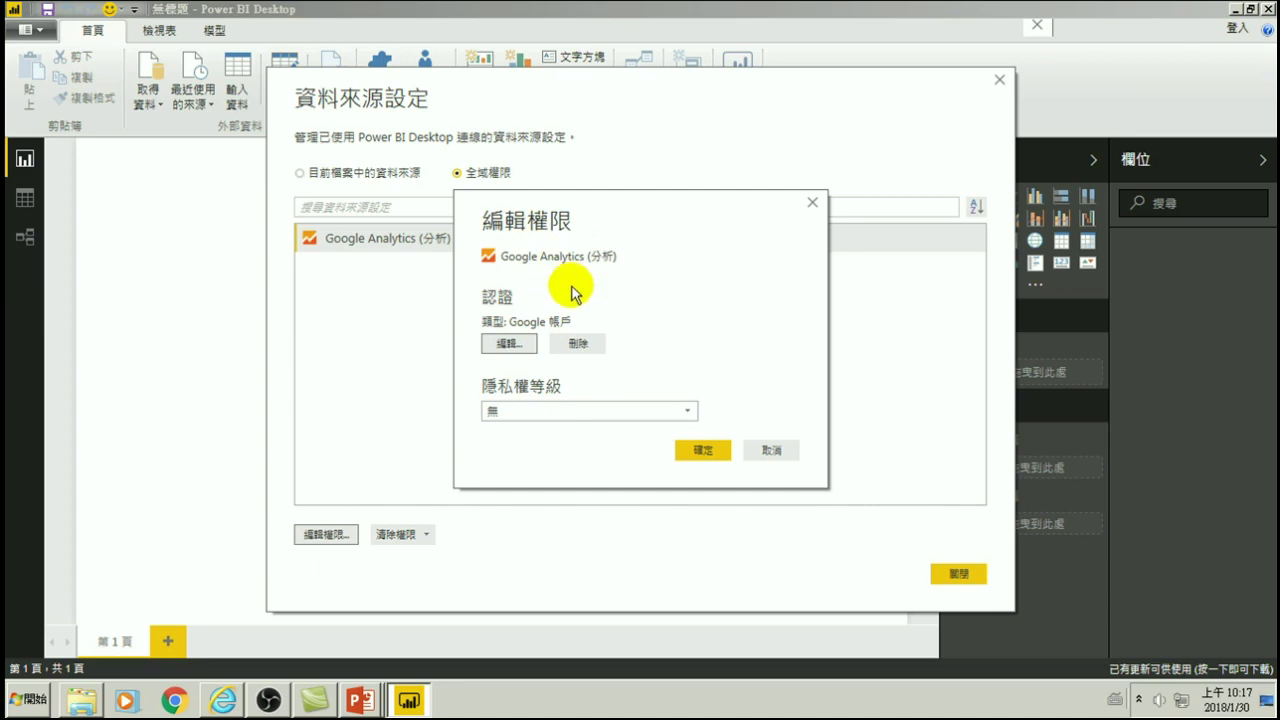
left_click(508, 344)
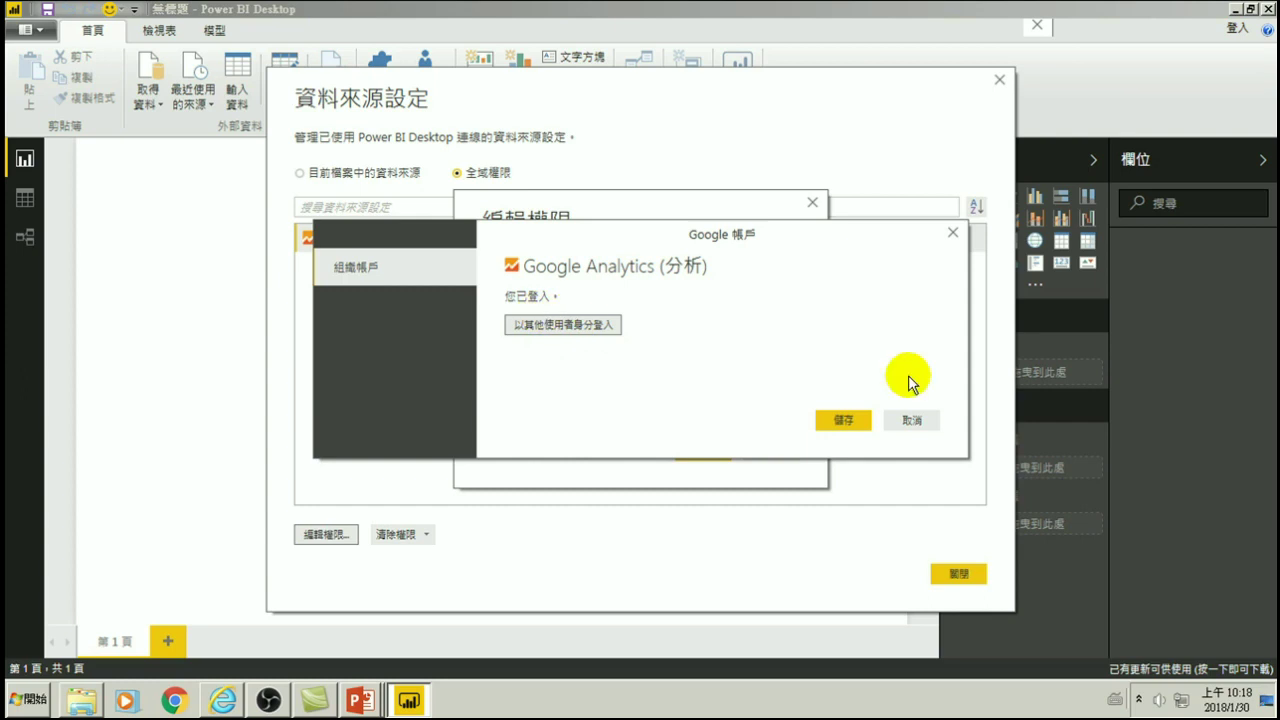
left_click(912, 421)
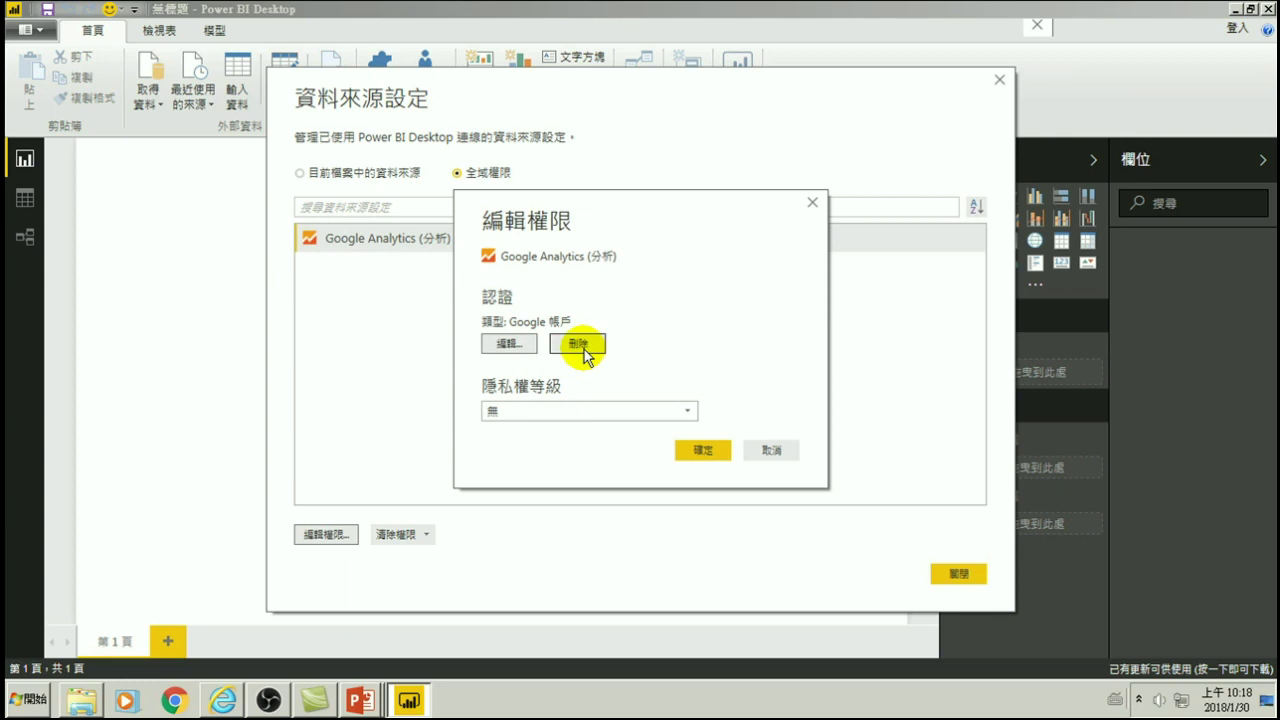
- Delete the stored Google account credential, confirm removing all permissions, and close the dialog
left_click(578, 345)
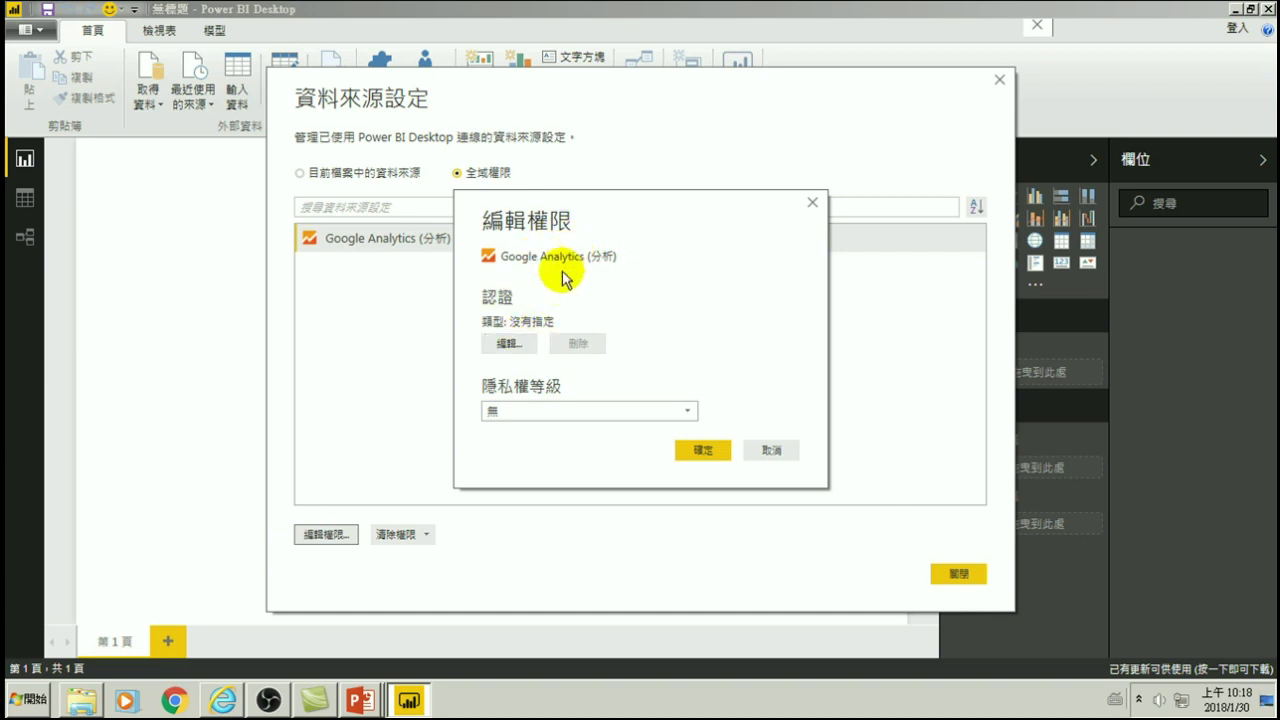
left_click(703, 450)
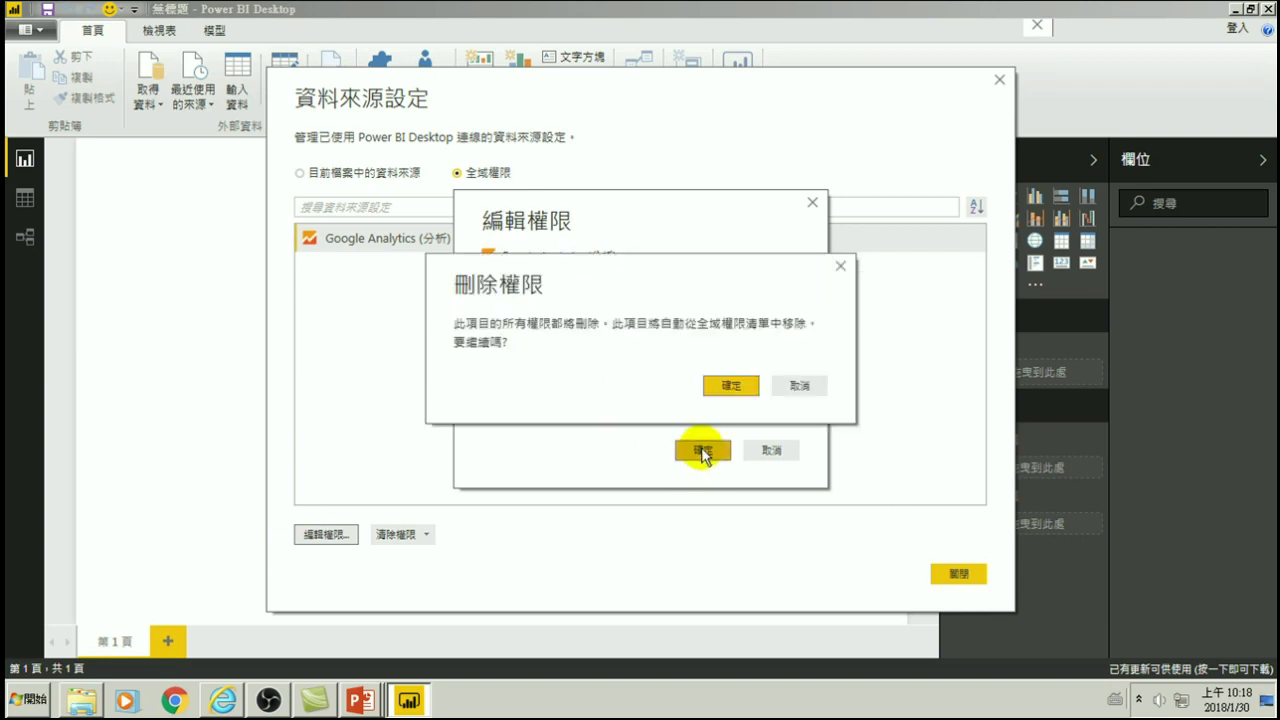
left_click(728, 386)
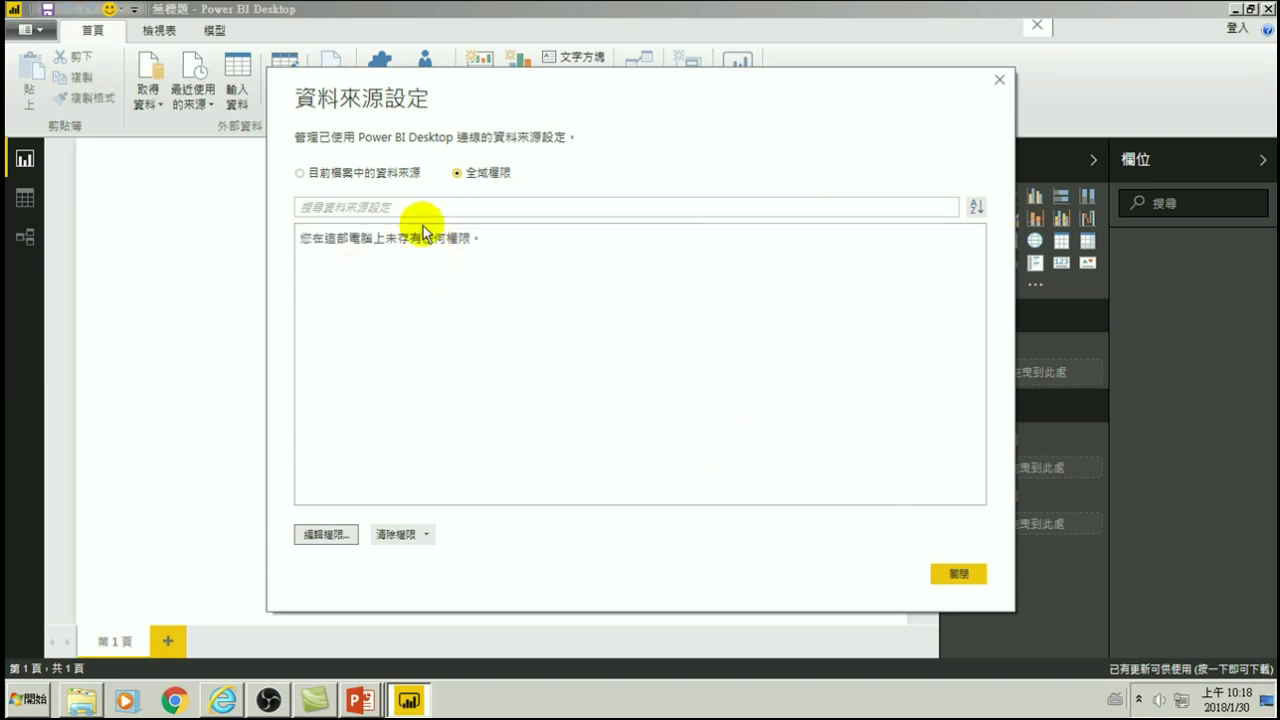
left_click(958, 573)
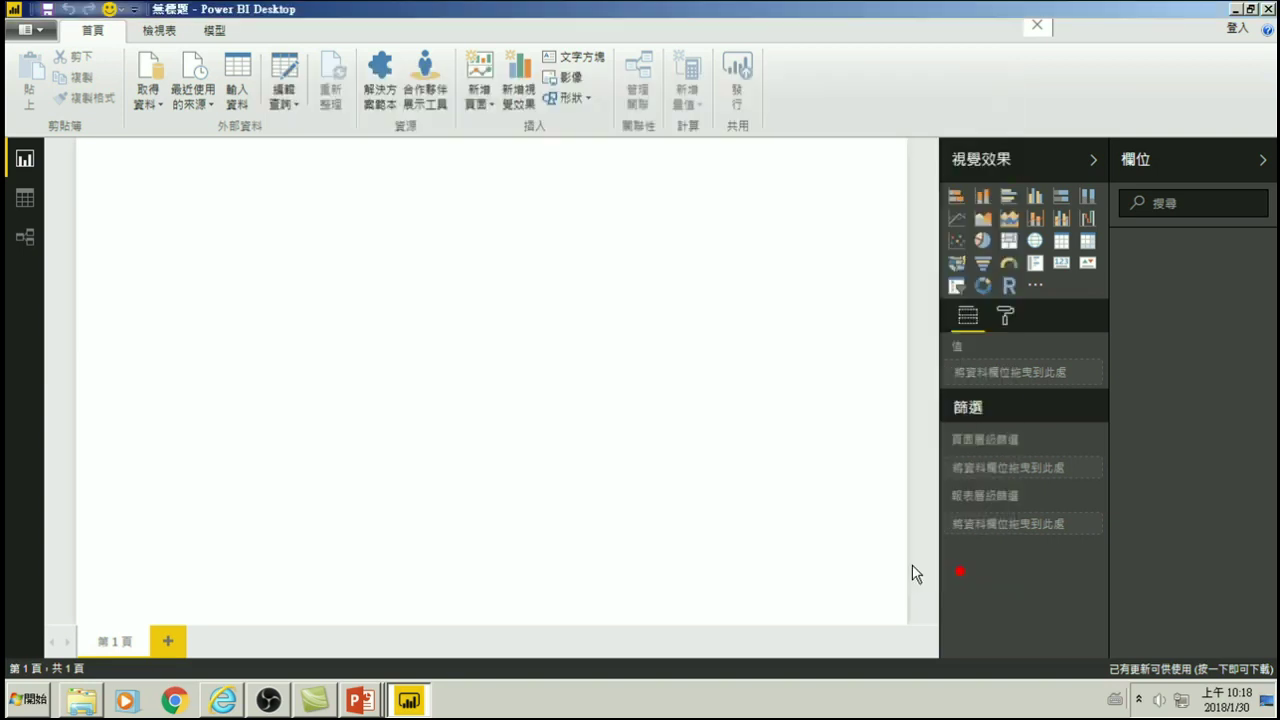
- Close Power BI Desktop and relaunch it to a fresh untitled report
left_click(414, 226)
left_click(1270, 12)
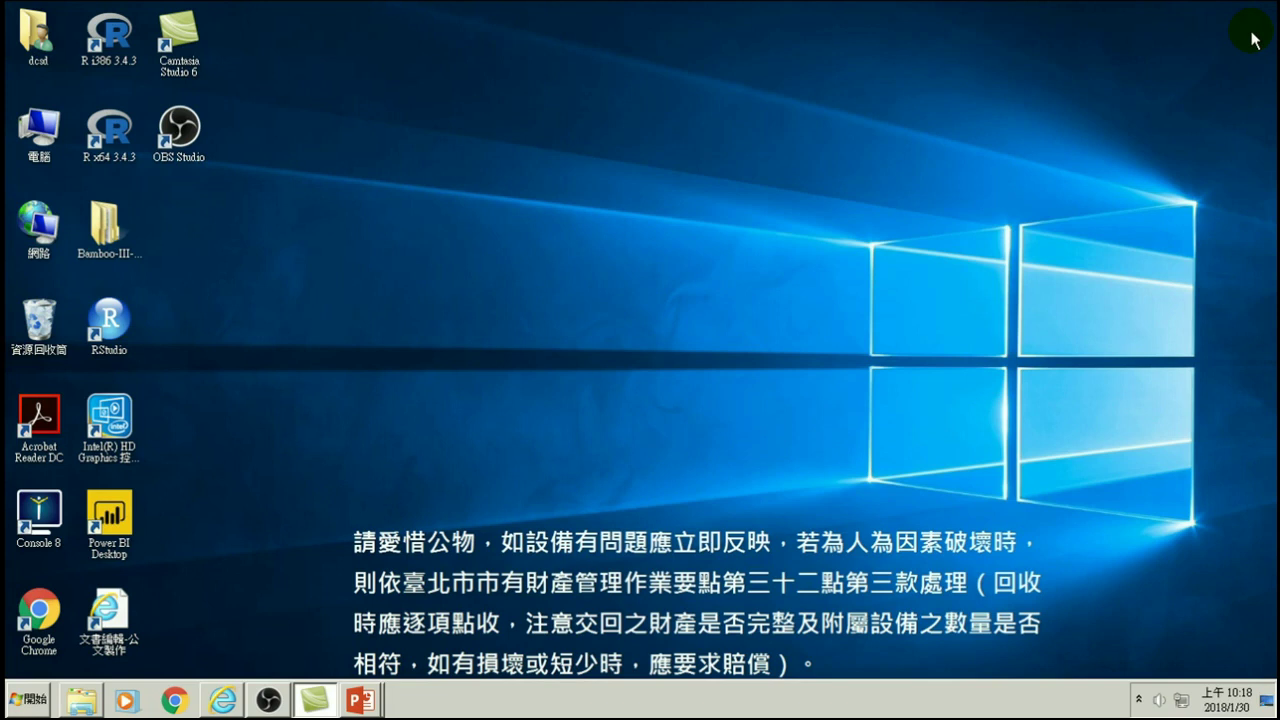
double_click(124, 514)
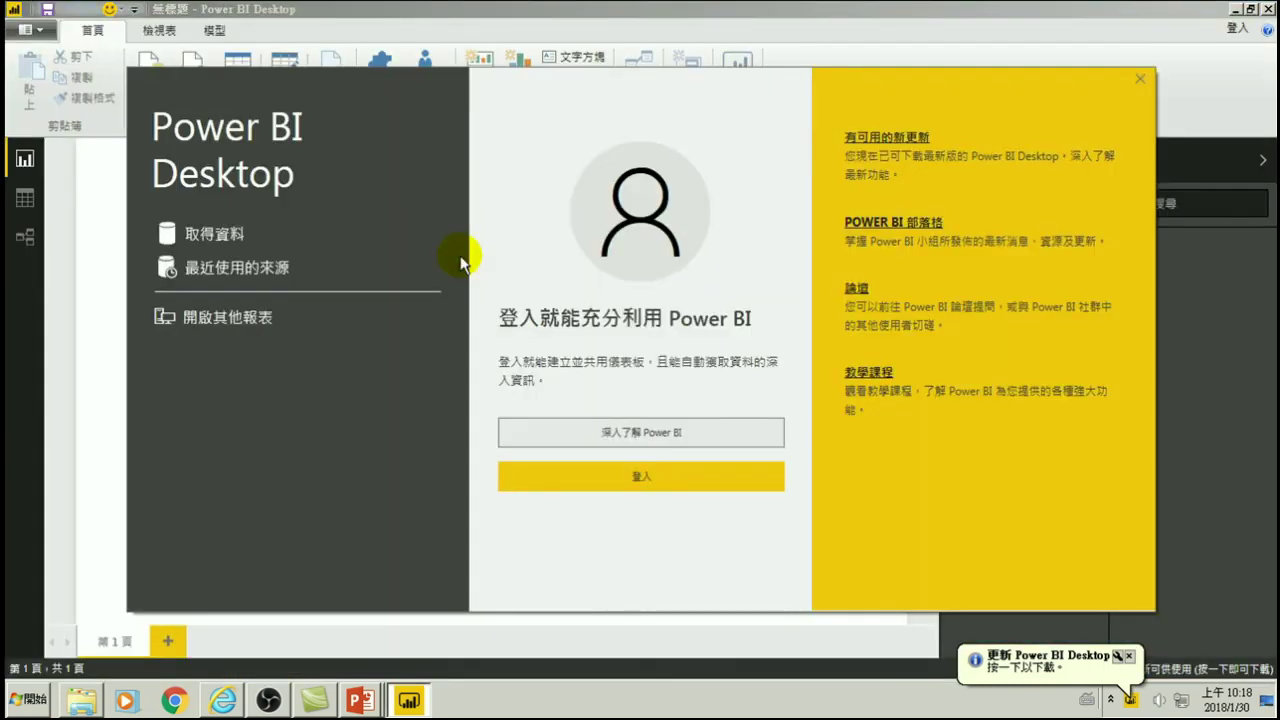
left_click(1139, 79)
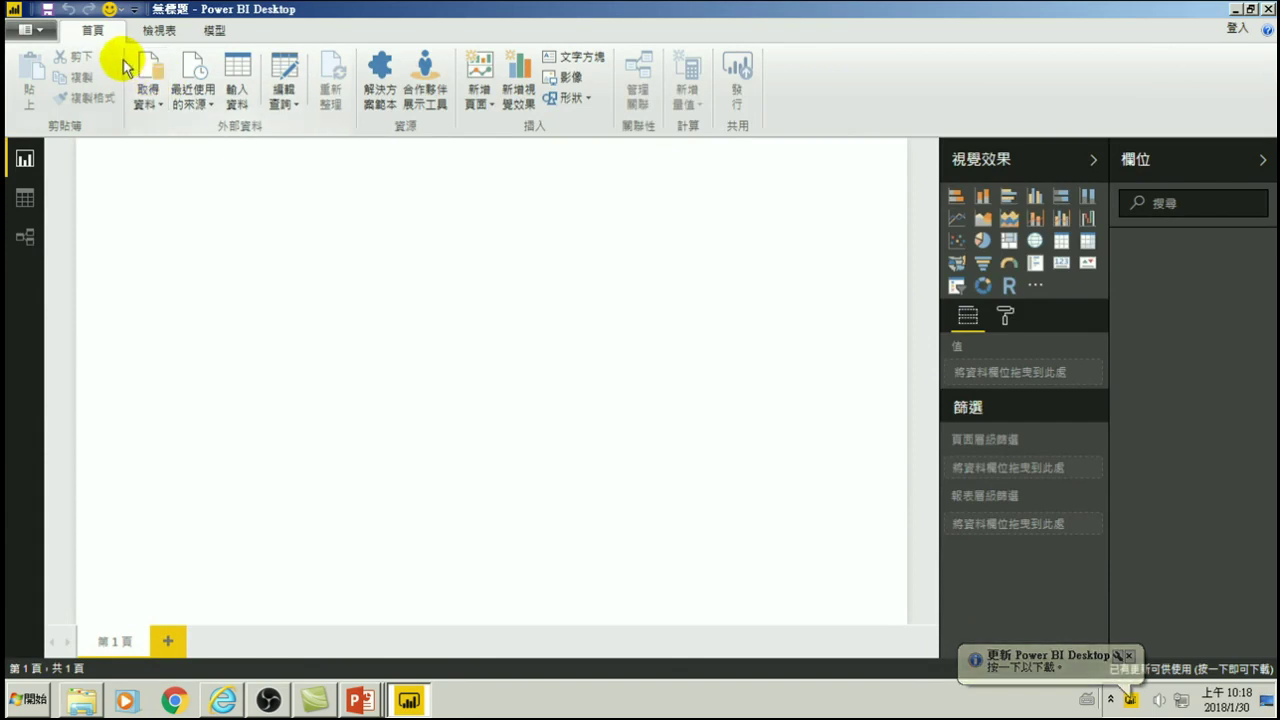
left_click(148, 97)
- Start a Google Analytics connection from Online Services, then cancel at the Google account sign-in
left_click(182, 438)
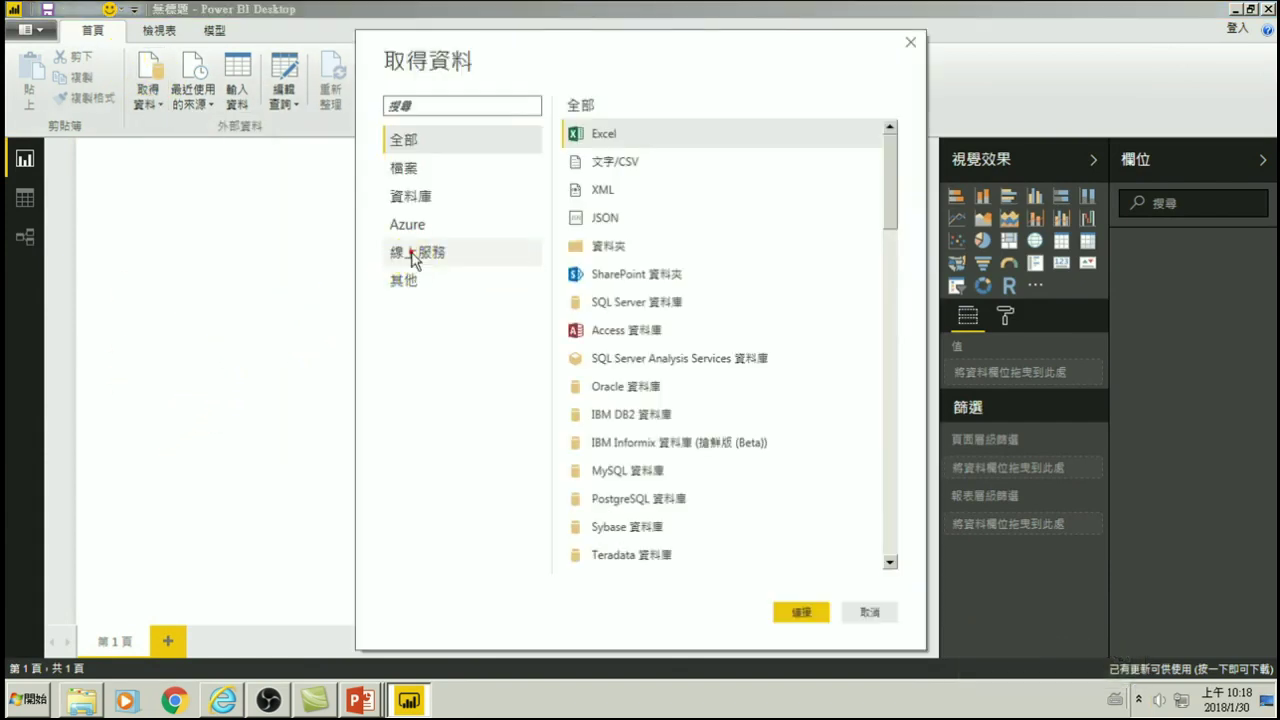
left_click(414, 258)
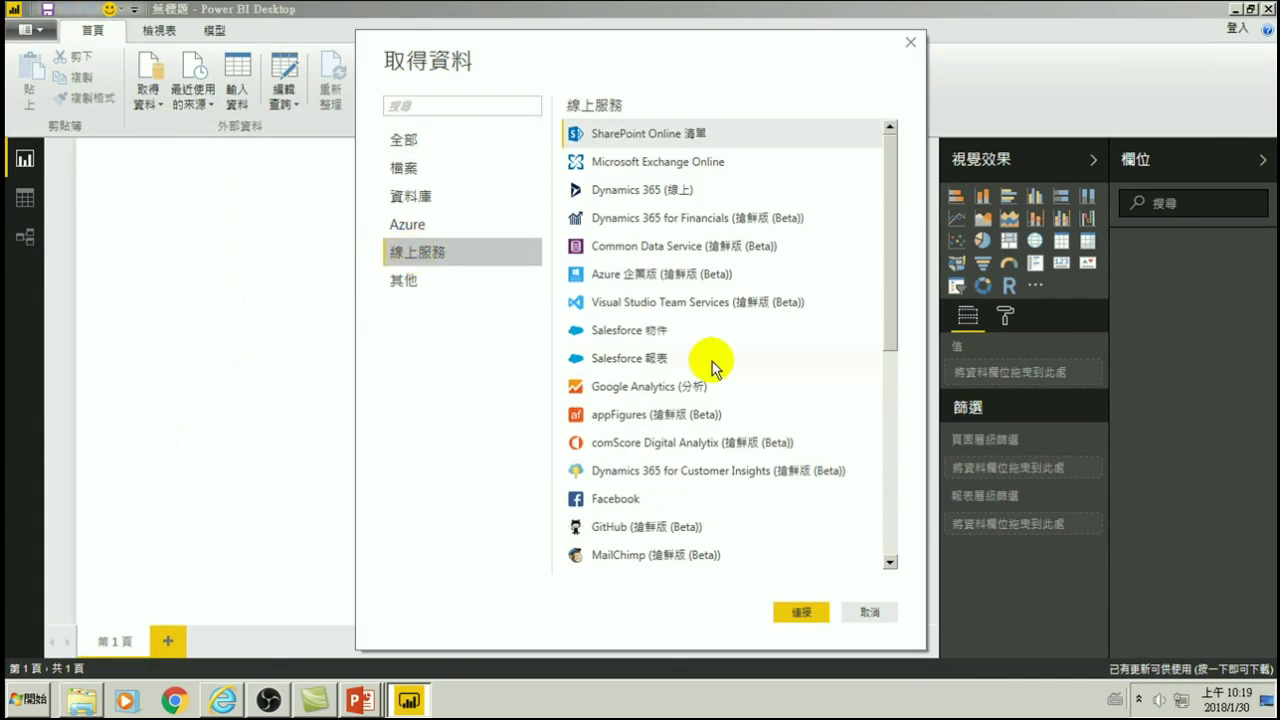
left_click(615, 388)
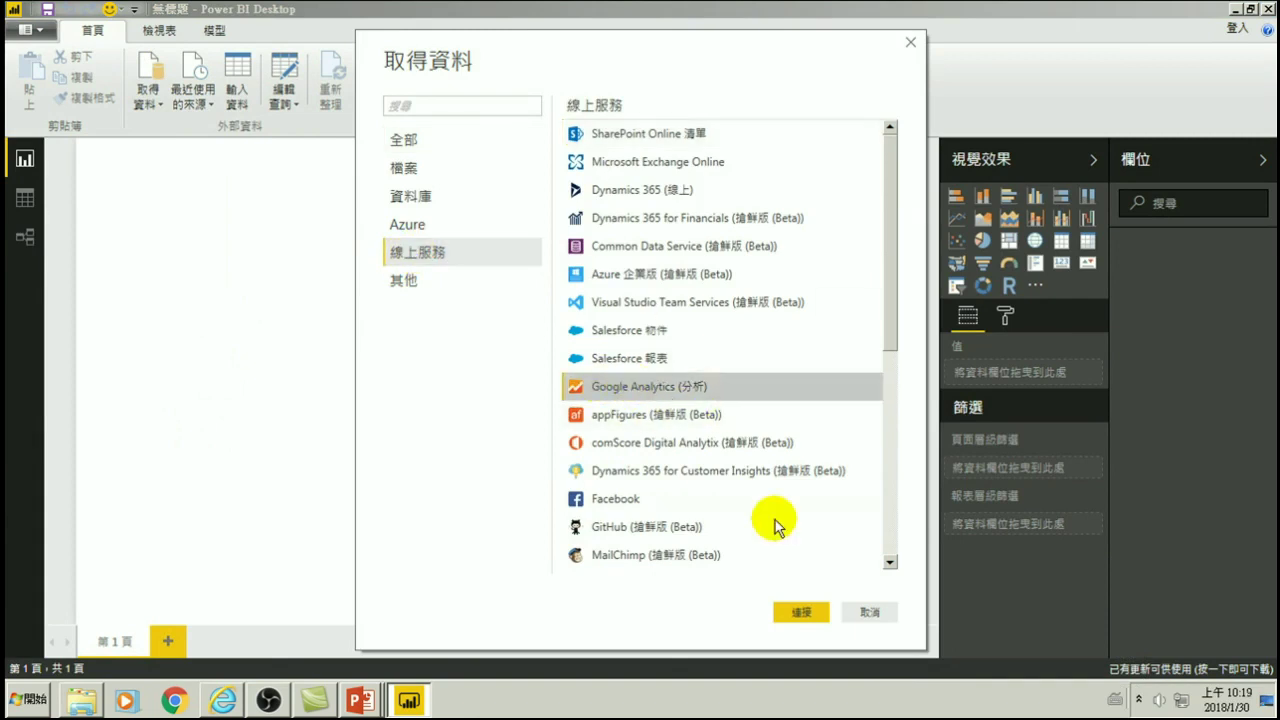
left_click(801, 612)
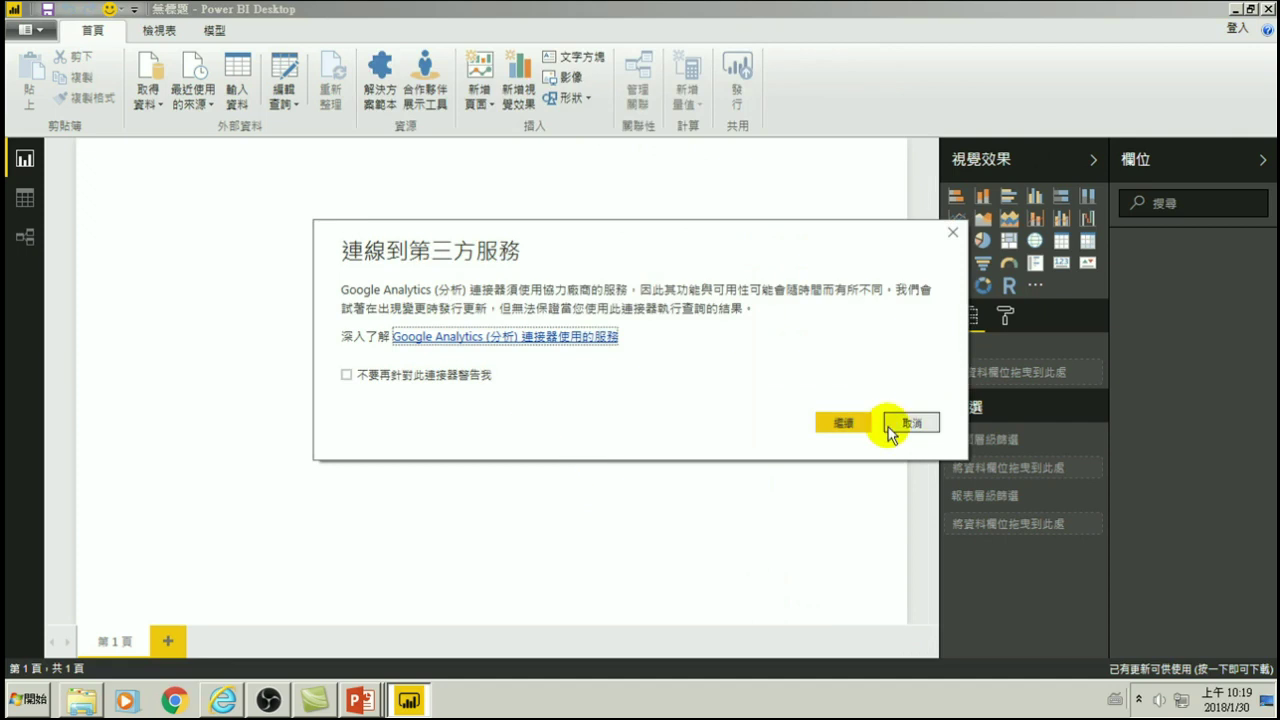
left_click(845, 422)
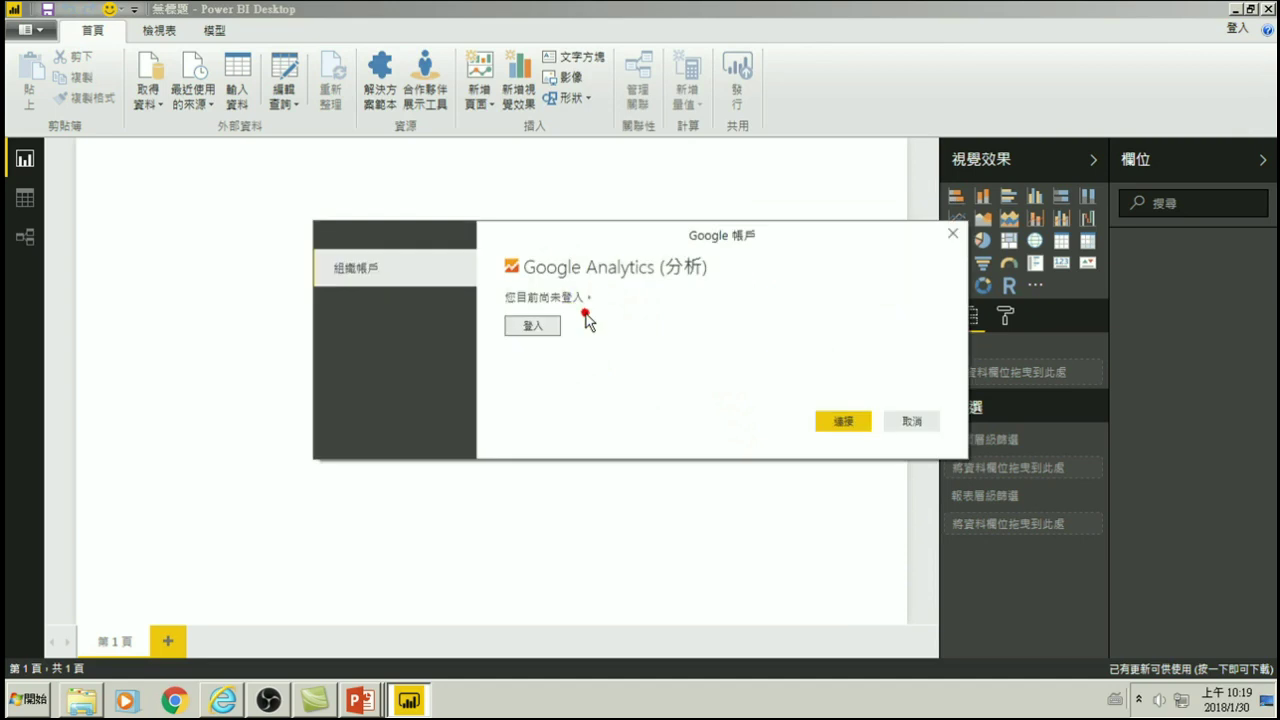
left_click(530, 328)
left_click(913, 423)
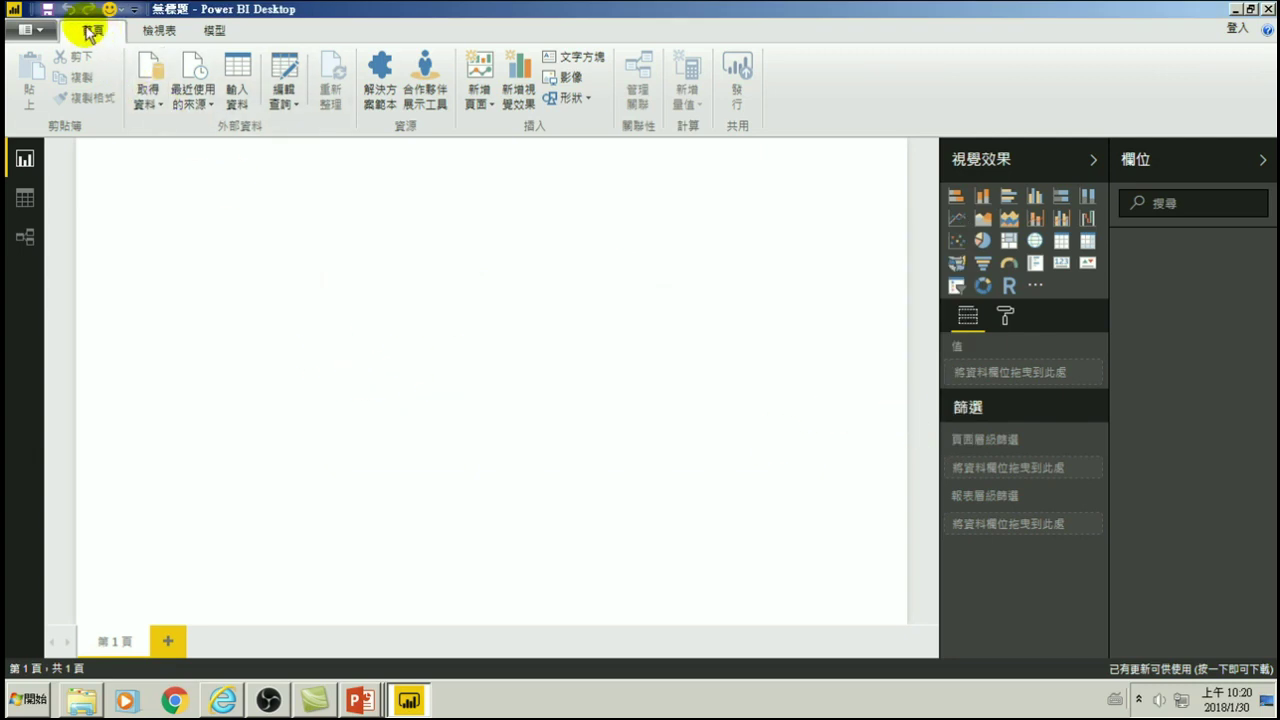
- Check that Data source settings shows no global permissions, then exit Power BI Desktop
left_click(26, 38)
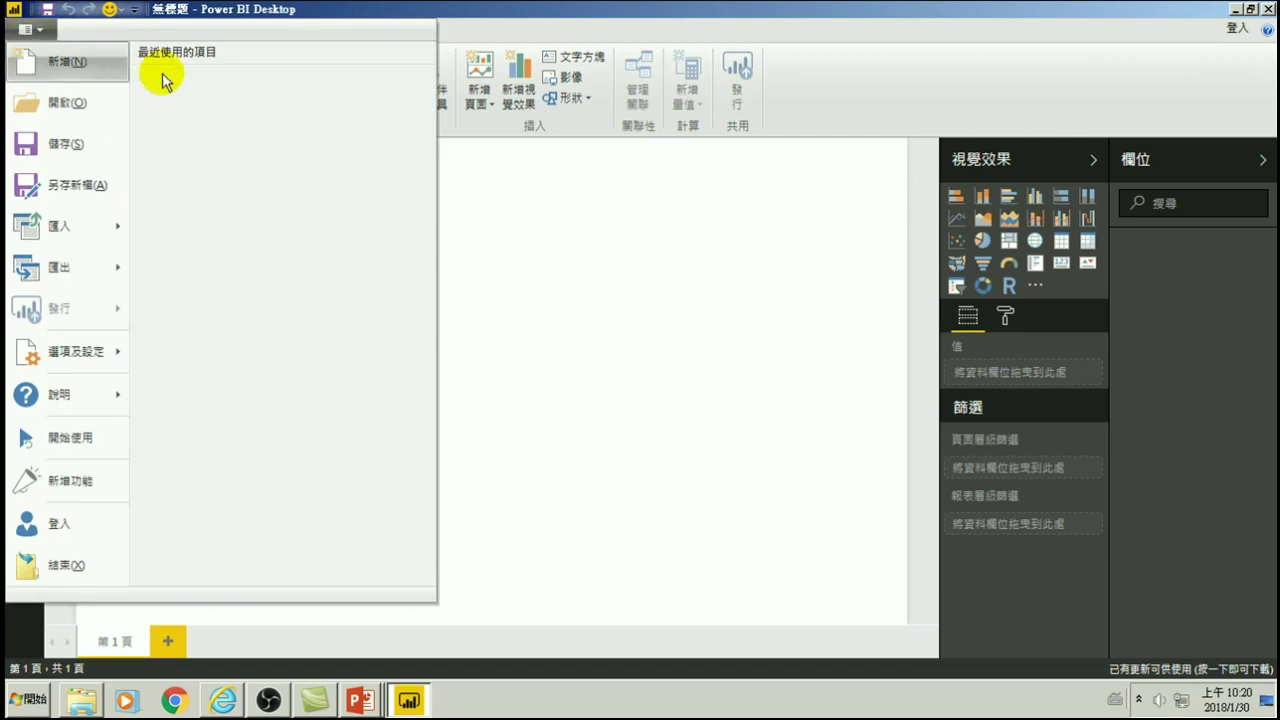
mouse_move(55, 358)
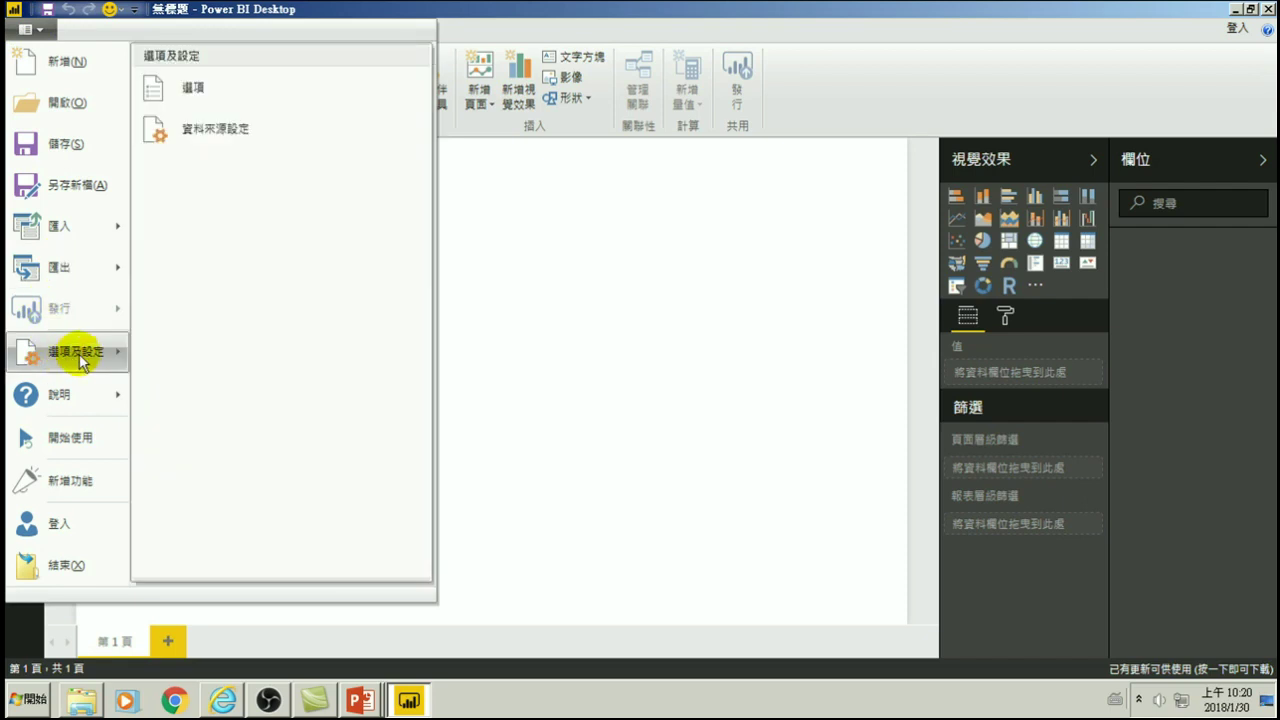
left_click(206, 130)
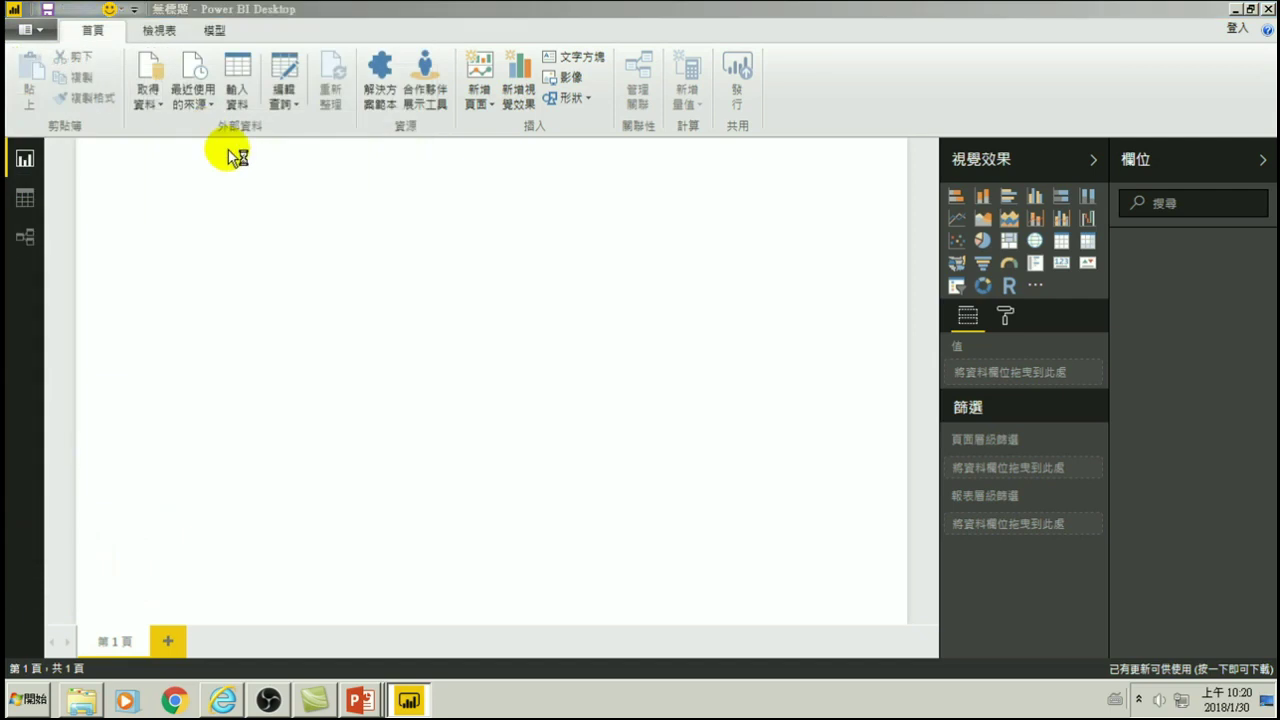
left_click(346, 237)
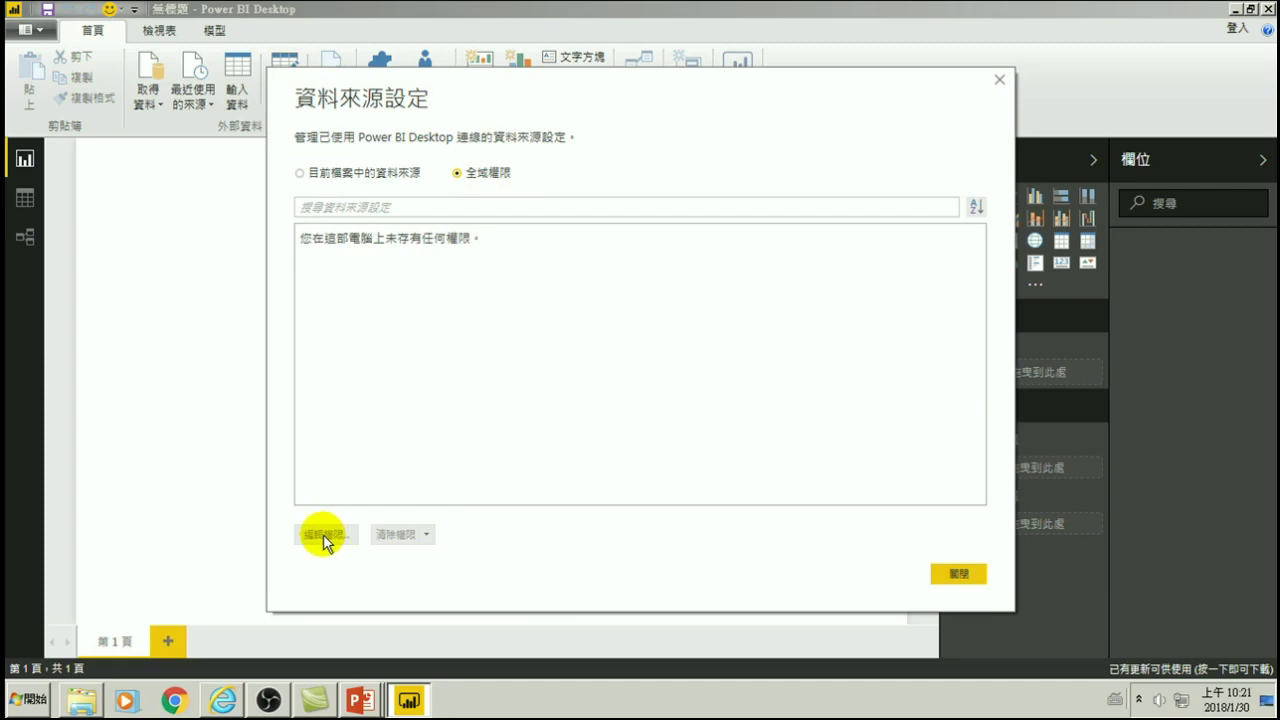
left_click(968, 574)
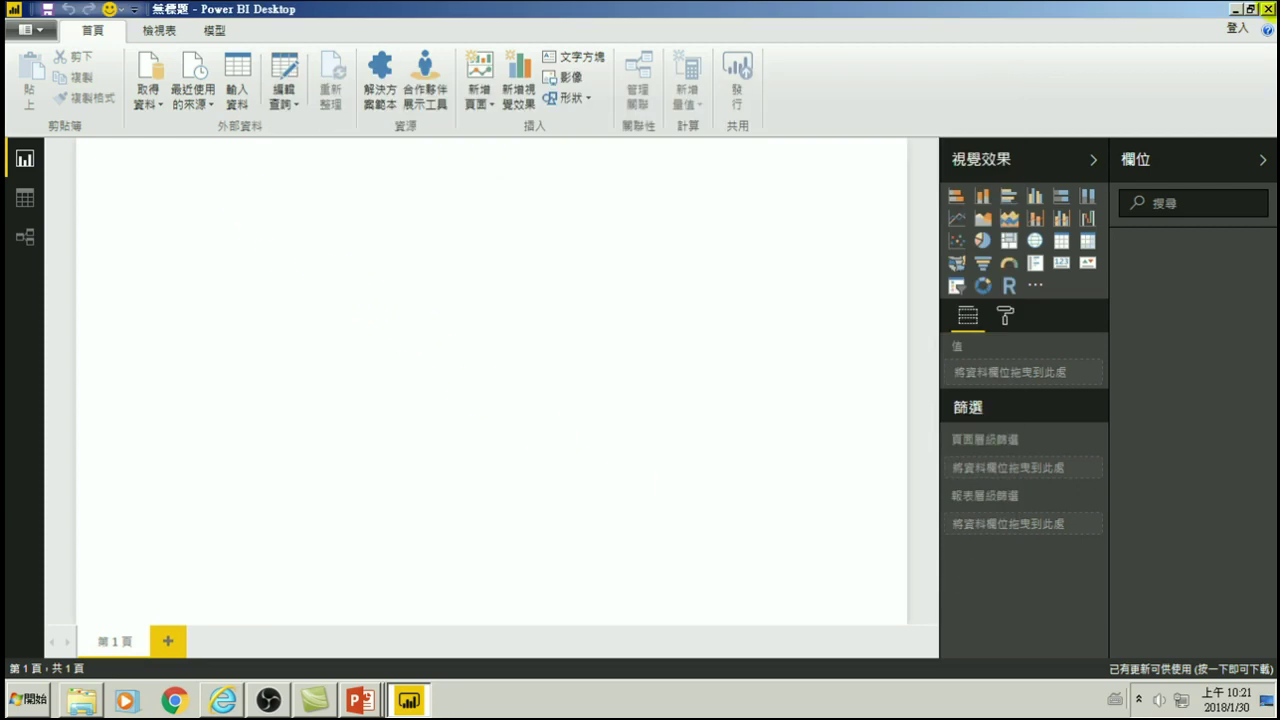
left_click(1269, 9)
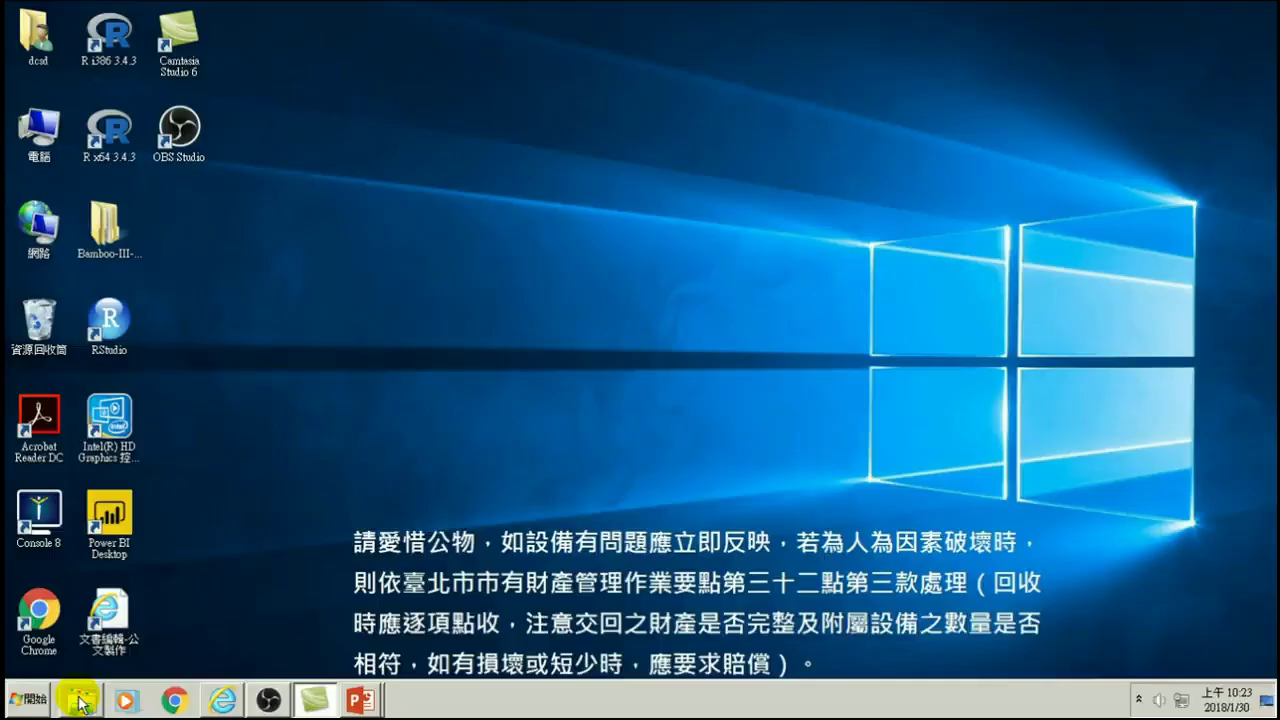
- Open the 20180118-Google Analytics網站分析與應用研習 course folder in Windows Explorer
left_click(80, 699)
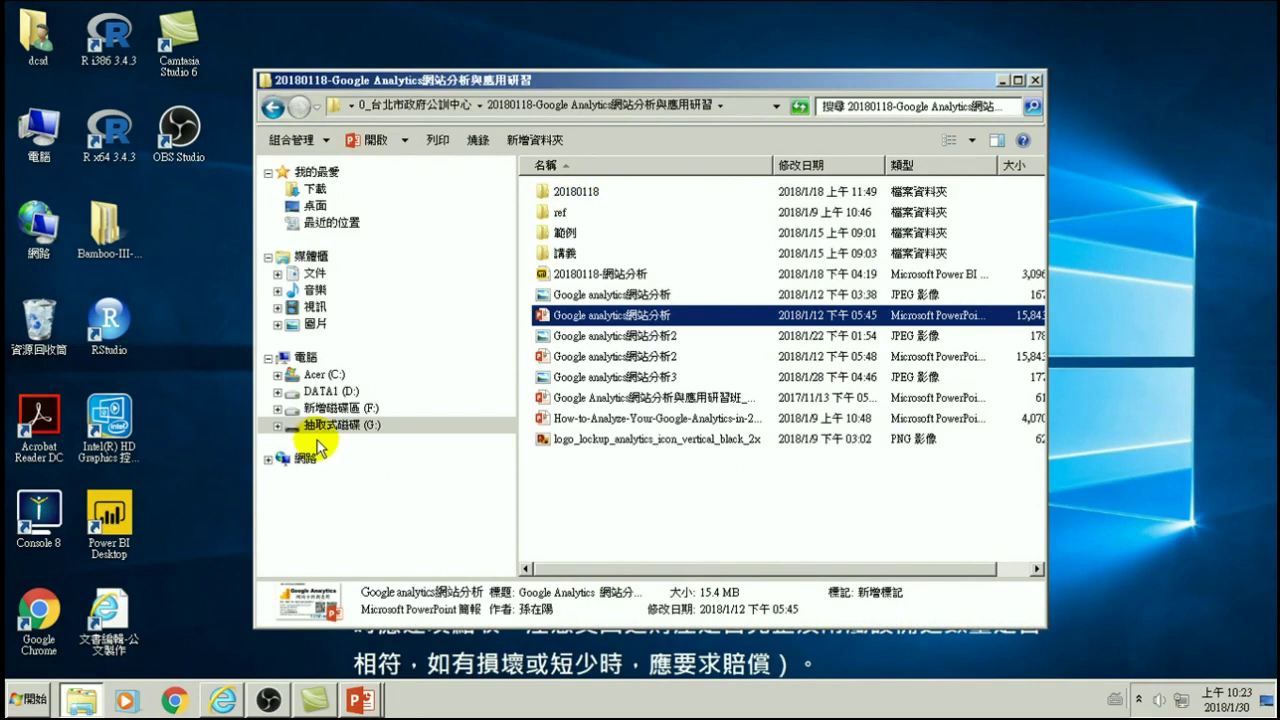
- Go to DATA1 (D:) > 20180118 and open the 20180130-GA-1 report
left_click(330, 391)
double_click(570, 192)
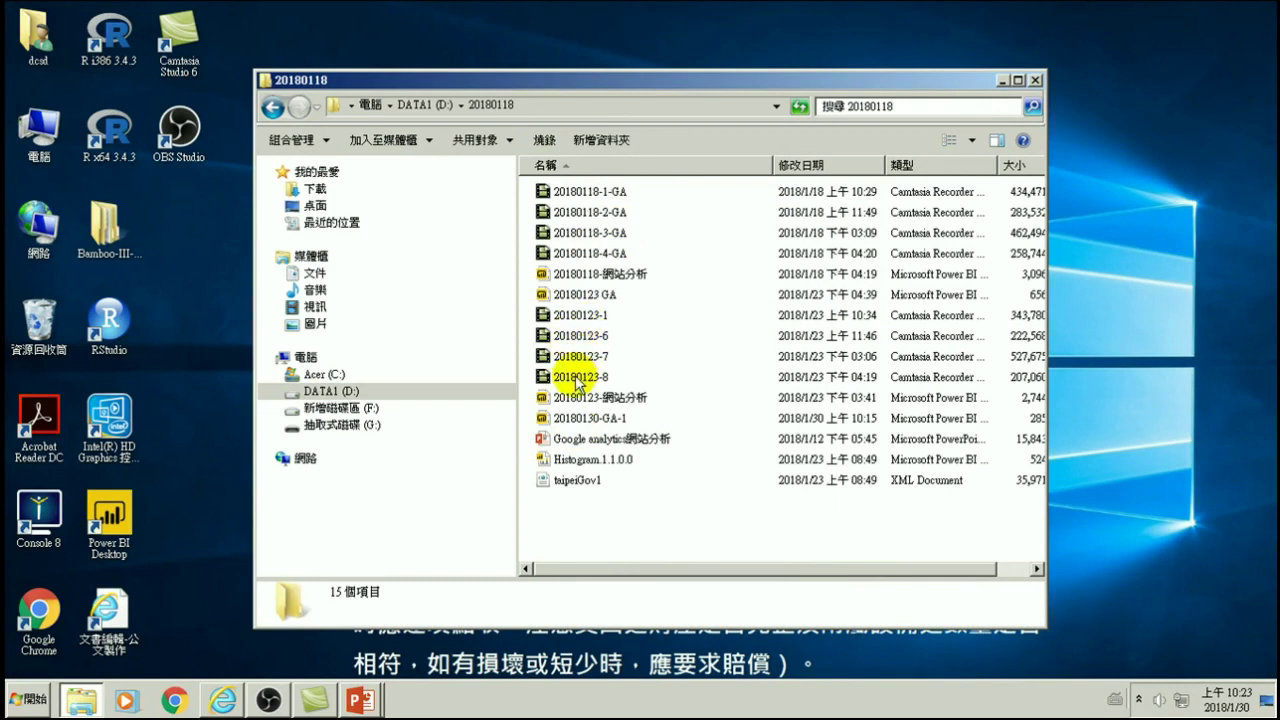
double_click(577, 420)
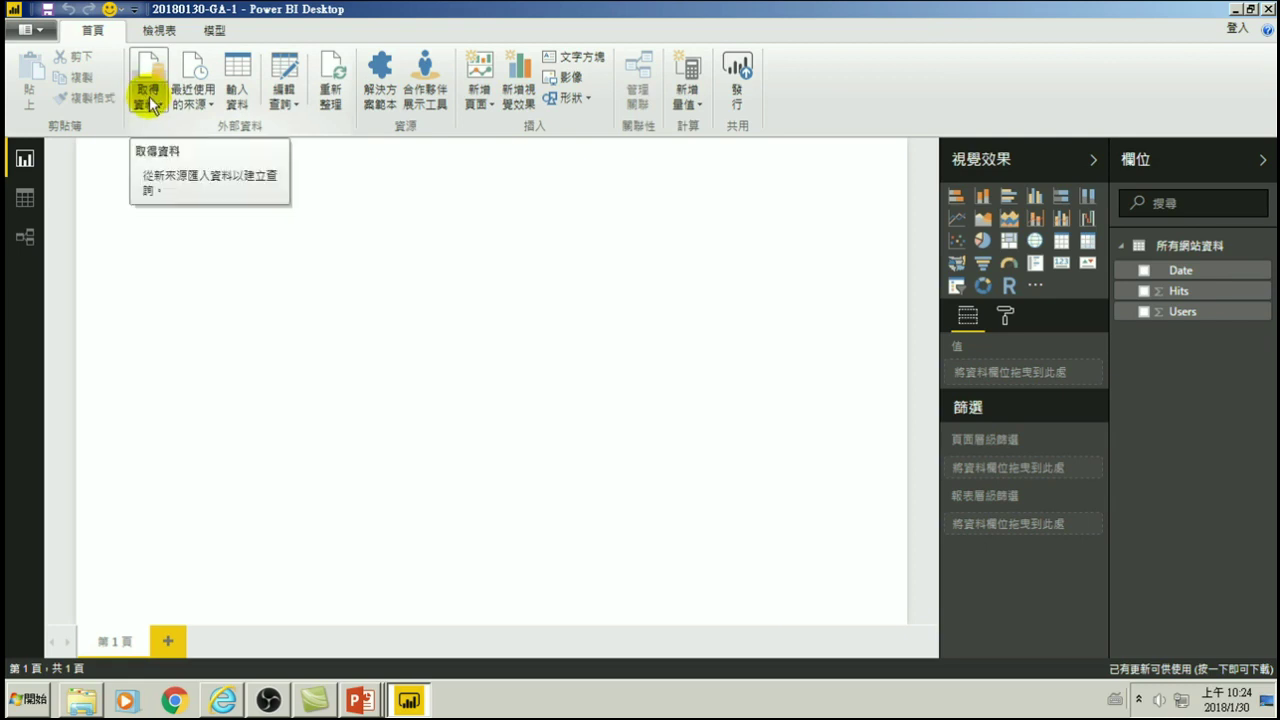
- Review the Google Analytics entry in Data source settings, then place an empty Table visual on page 1
left_click(27, 31)
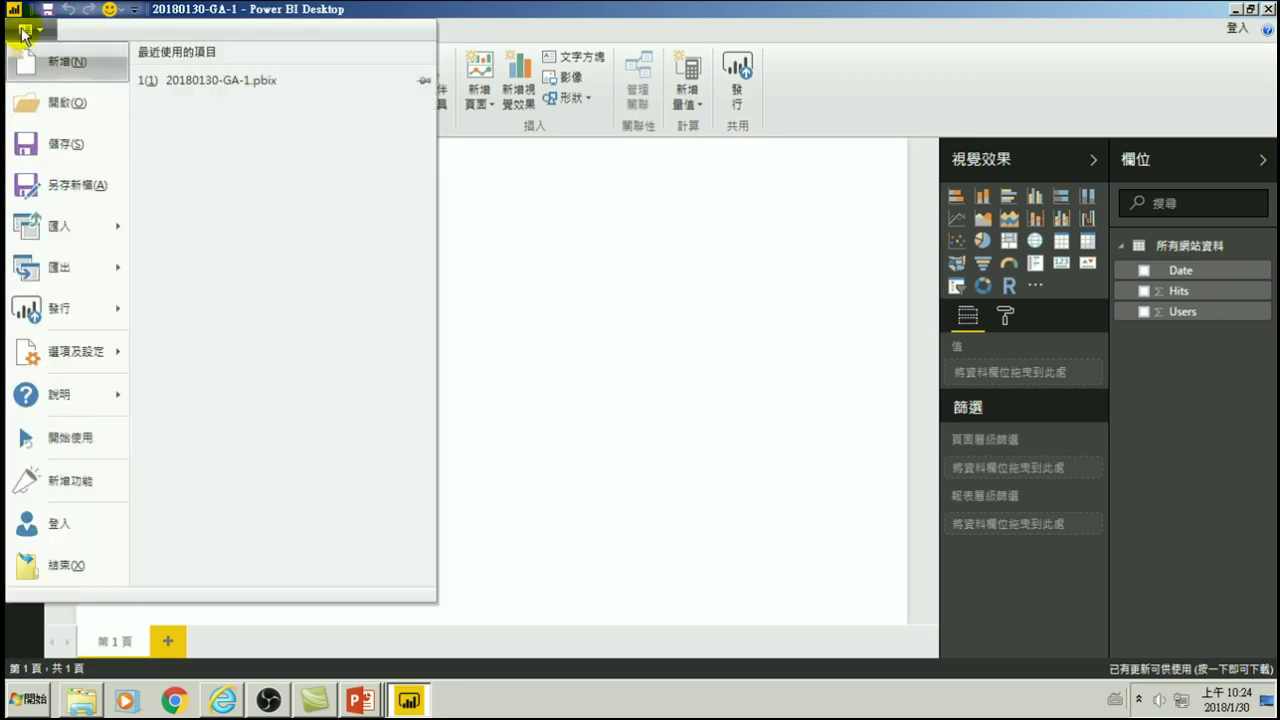
left_click(52, 355)
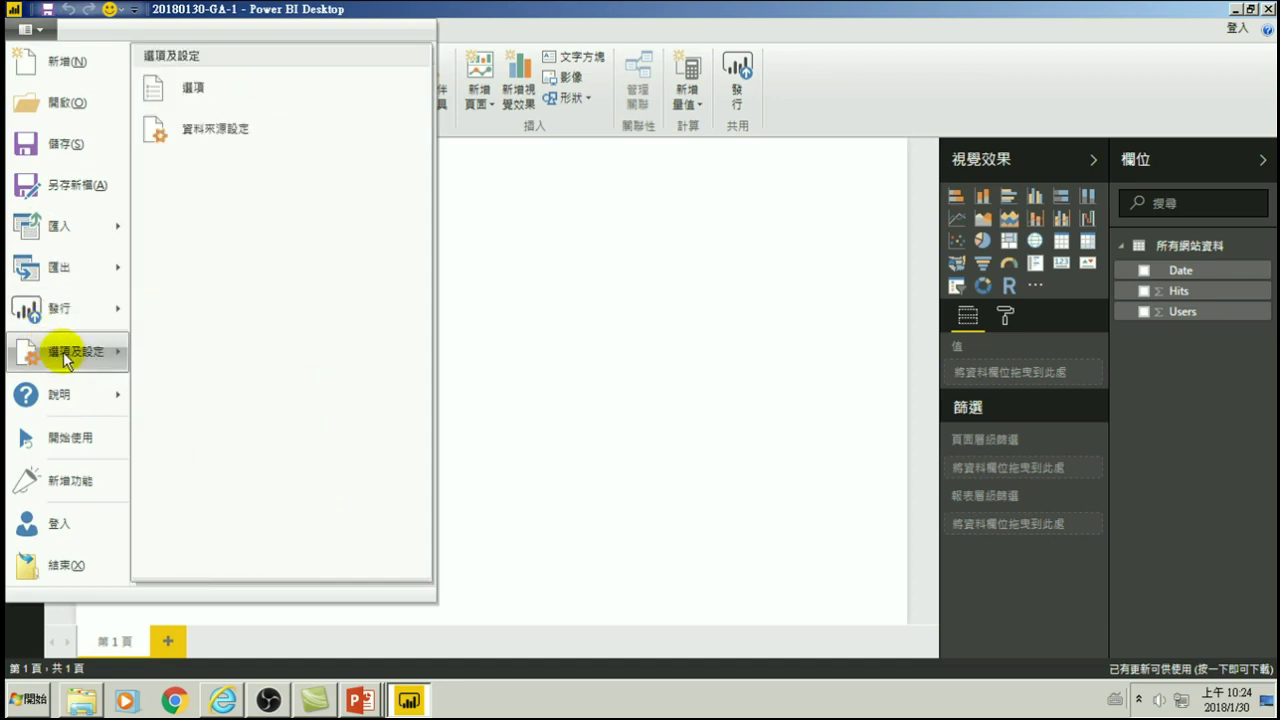
left_click(216, 131)
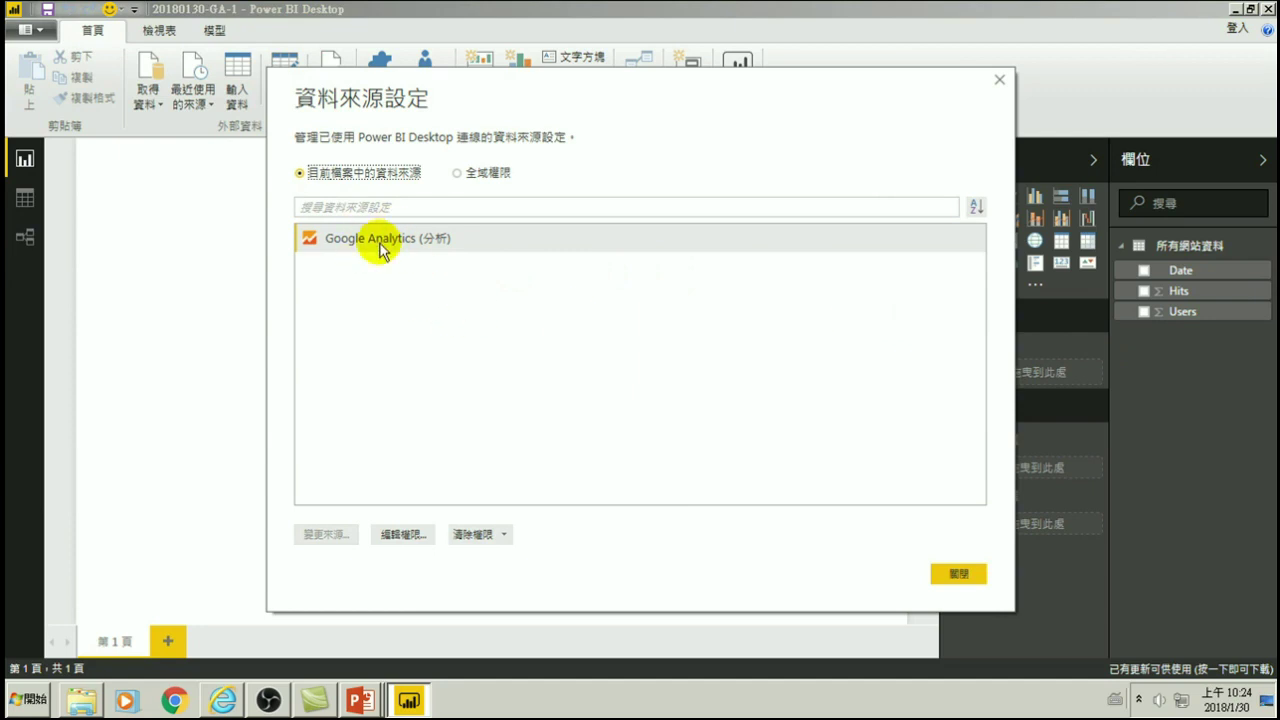
left_click(955, 573)
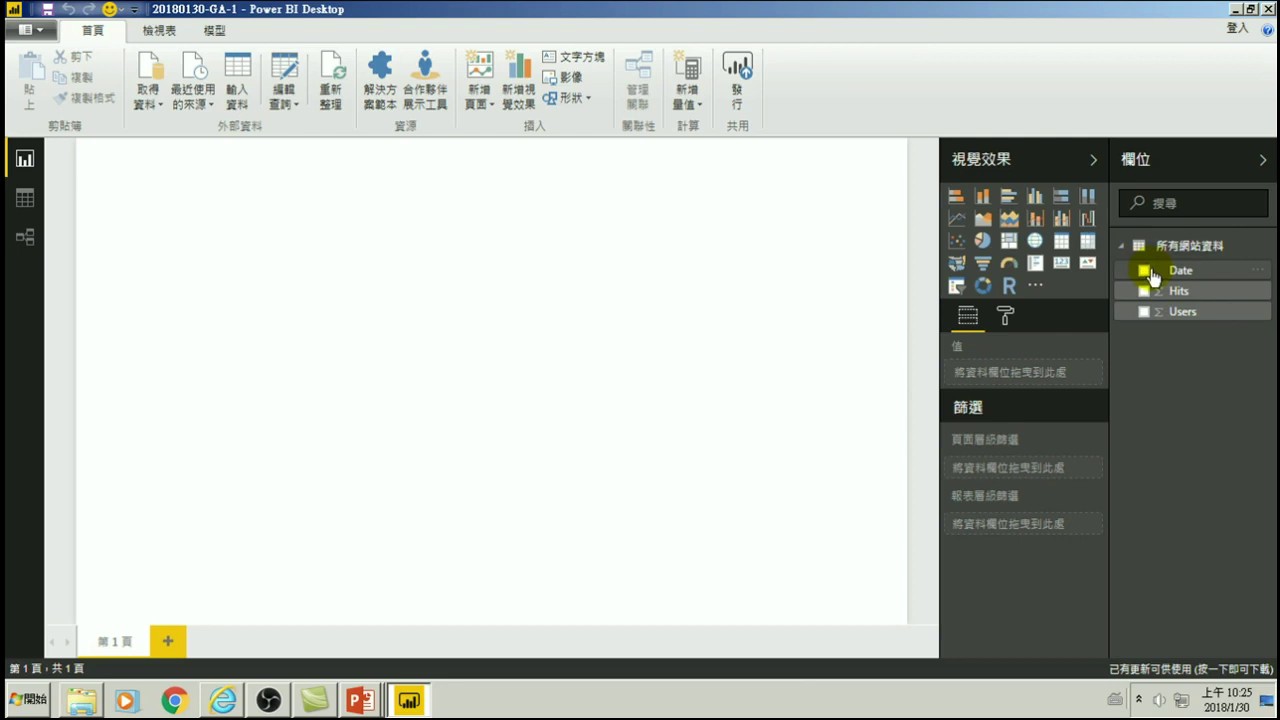
left_click(1062, 243)
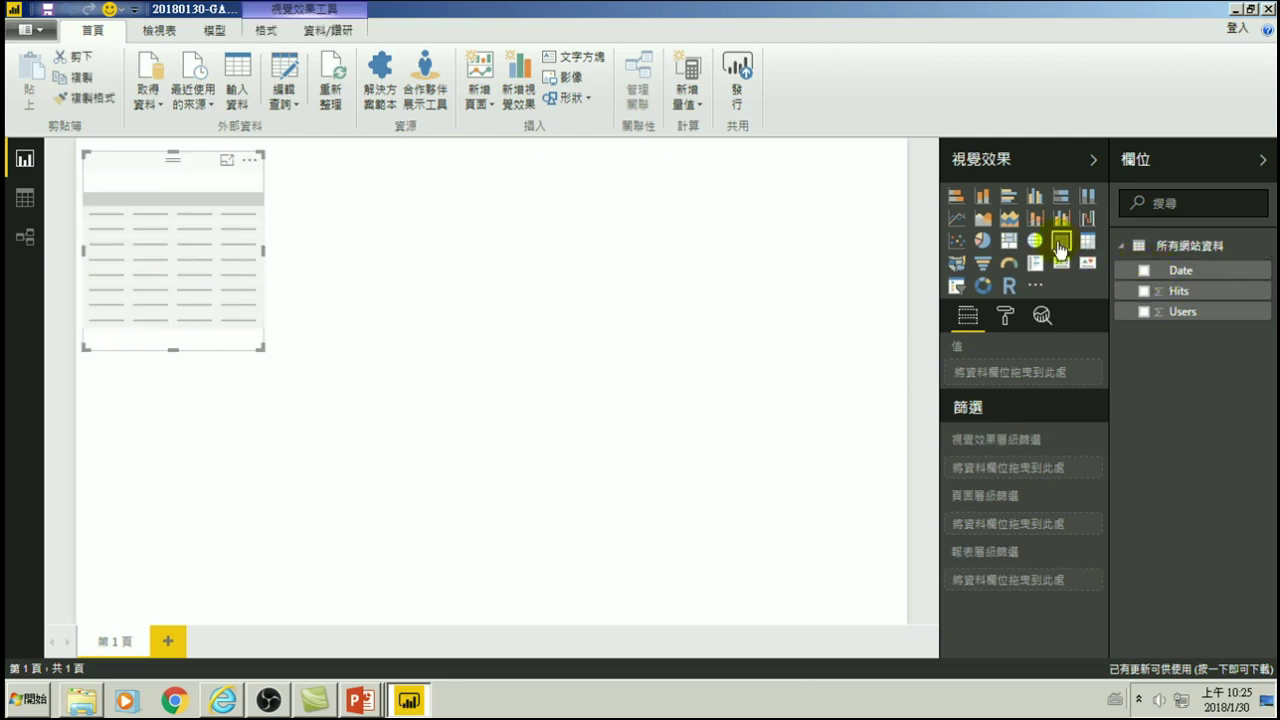
- Add the Date field to the table, showing 年, 季, 月 and 日 from 2017 季度1, and enlarge it
left_click(1144, 271)
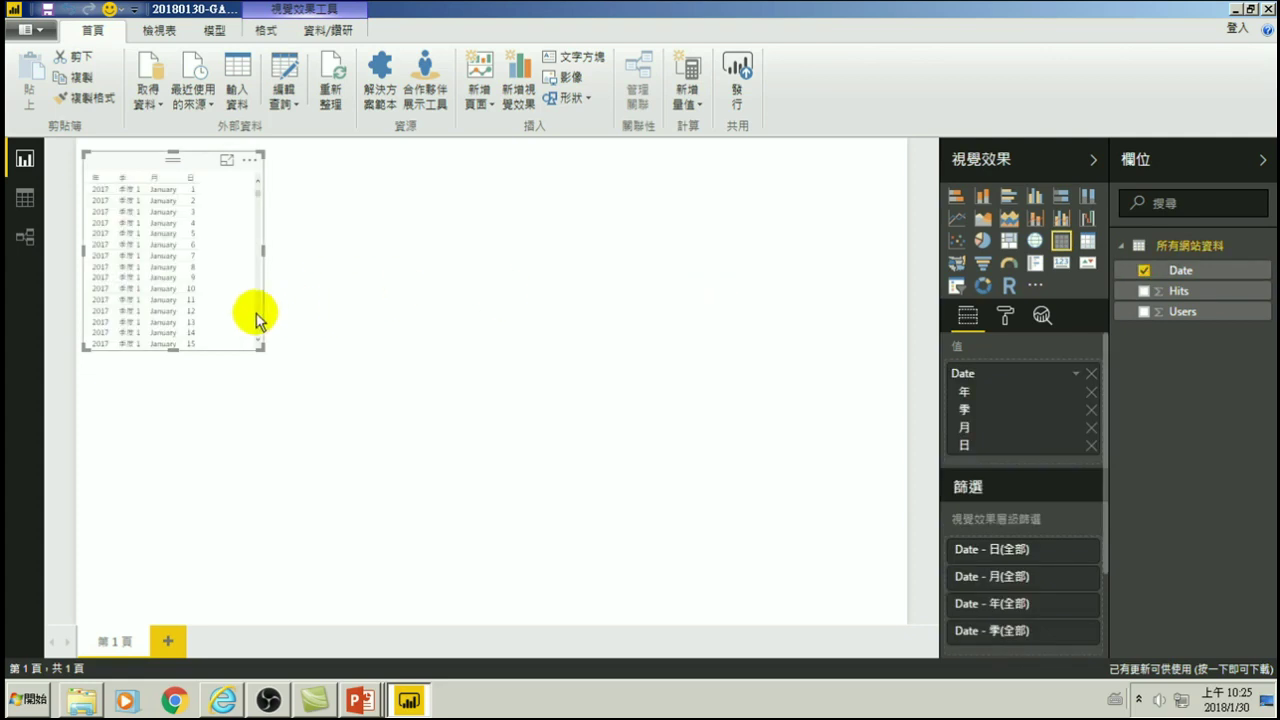
left_click_drag(259, 348, 367, 549)
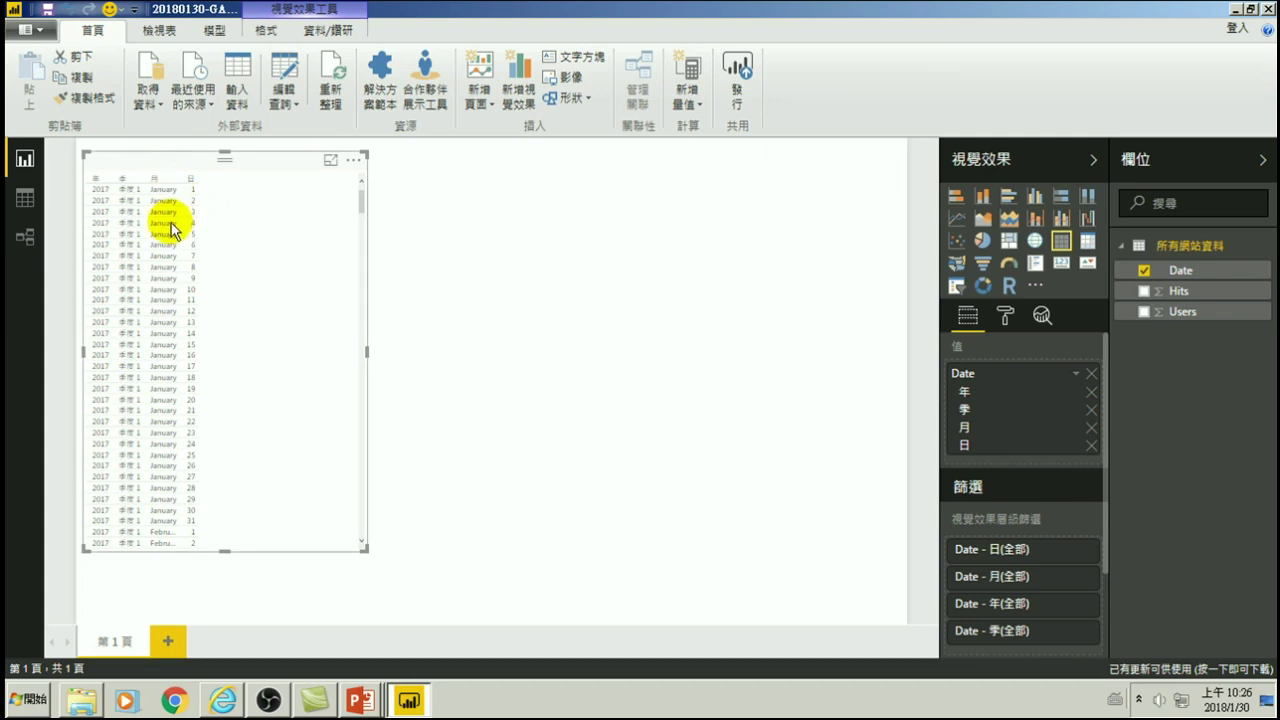
left_click(92, 31)
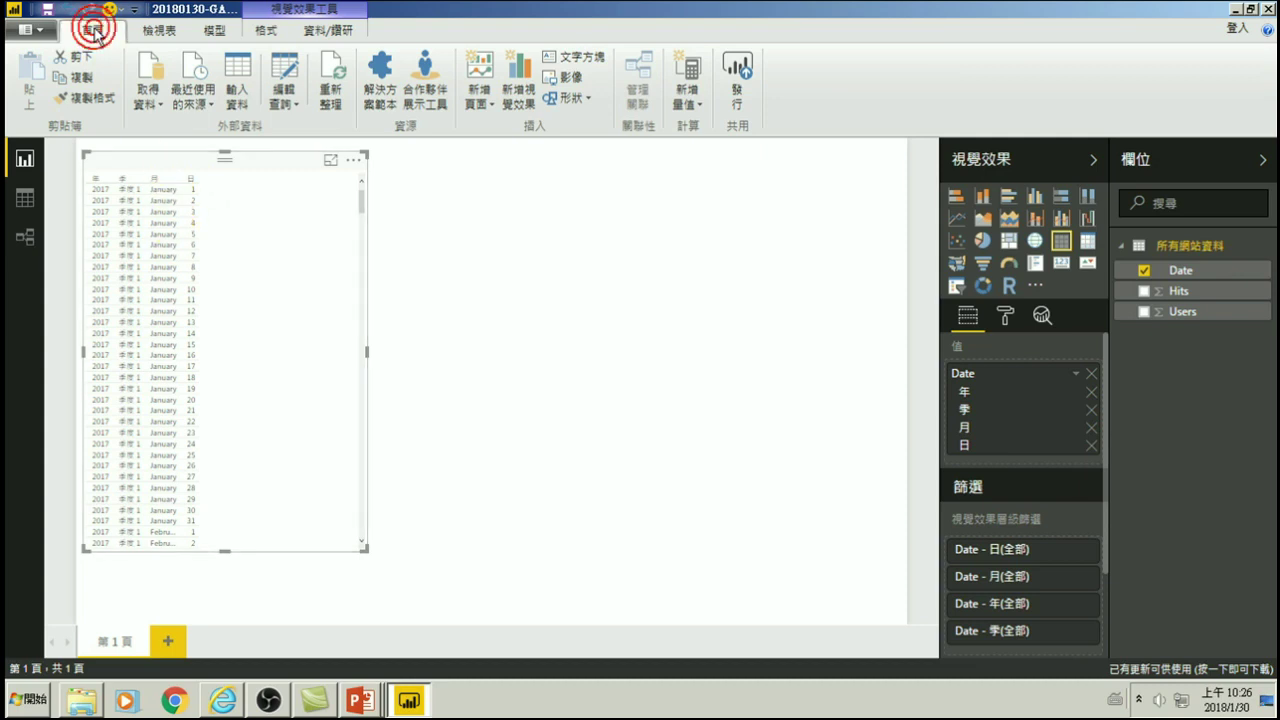
left_click(283, 98)
- Re-sign in to Google Analytics with the Google account, allow access and reconnect
left_click(331, 128)
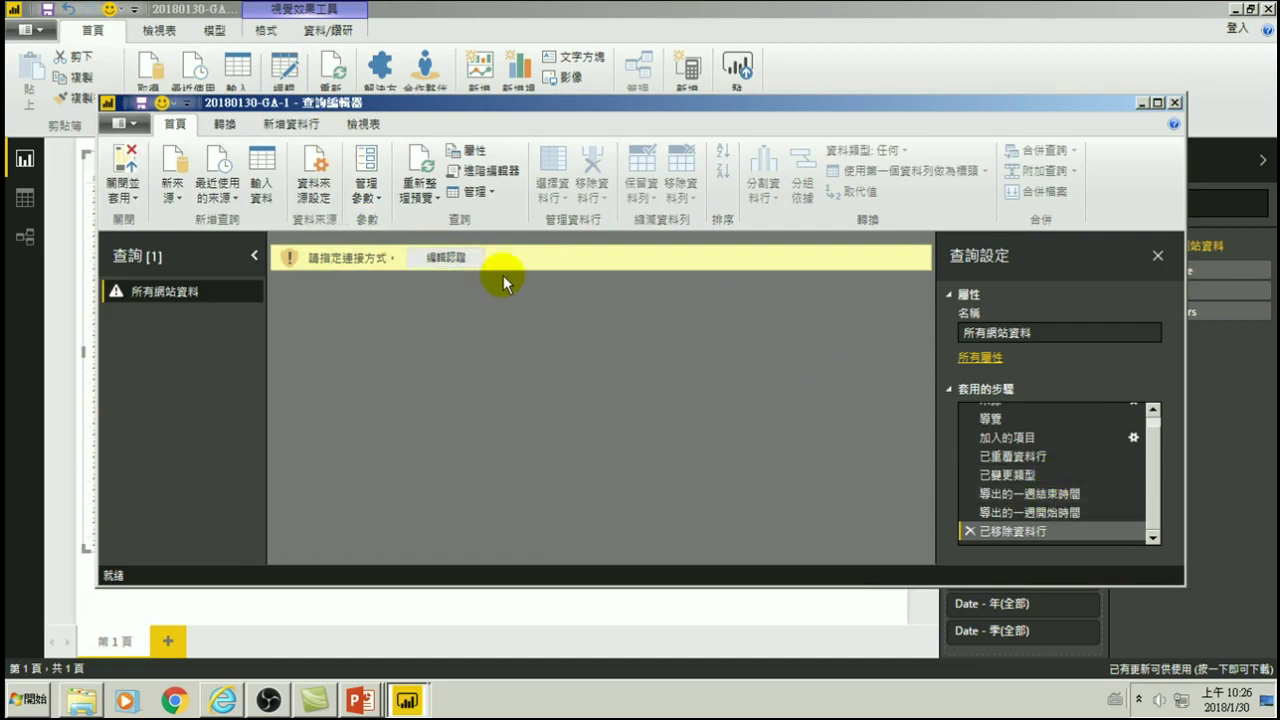
left_click(447, 262)
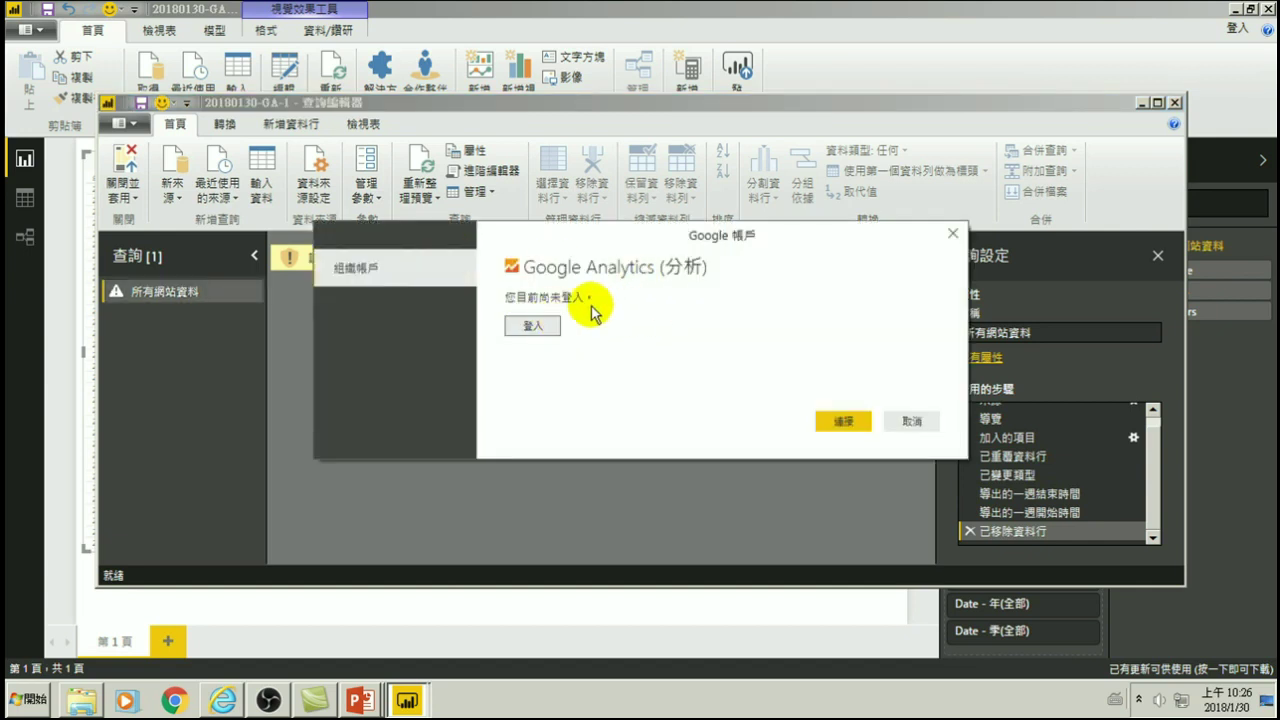
left_click(535, 326)
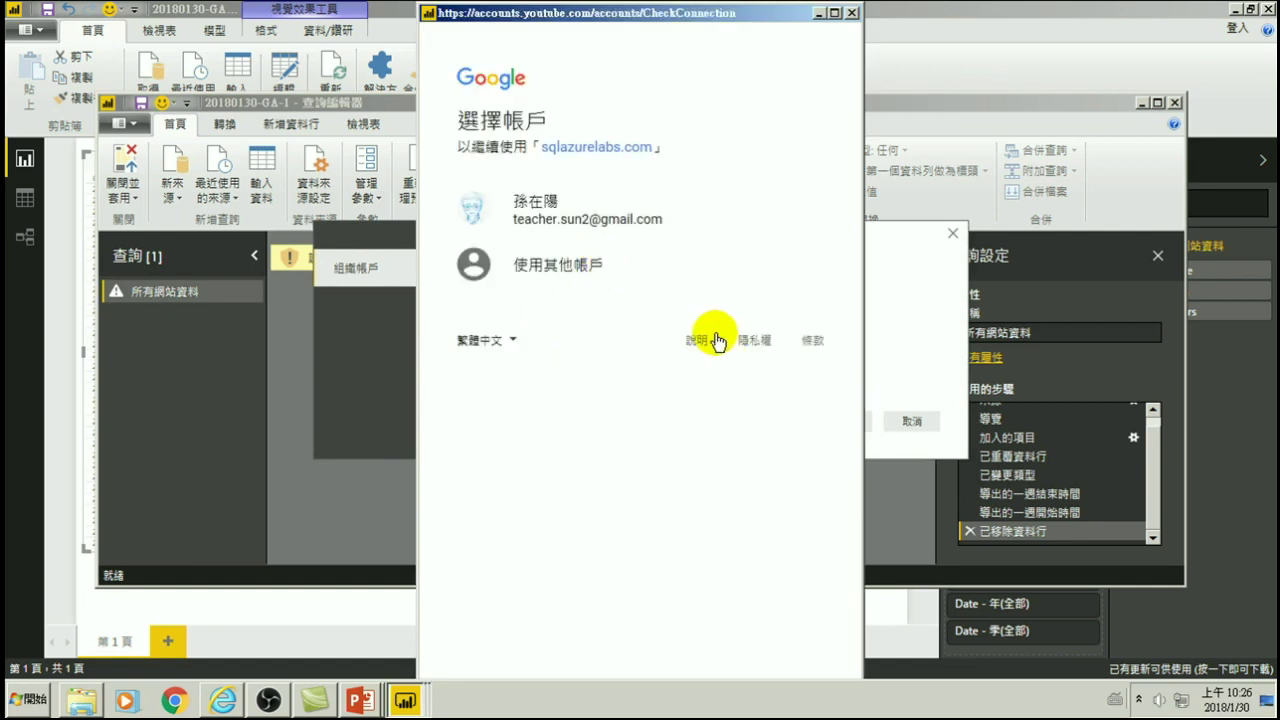
left_click(505, 210)
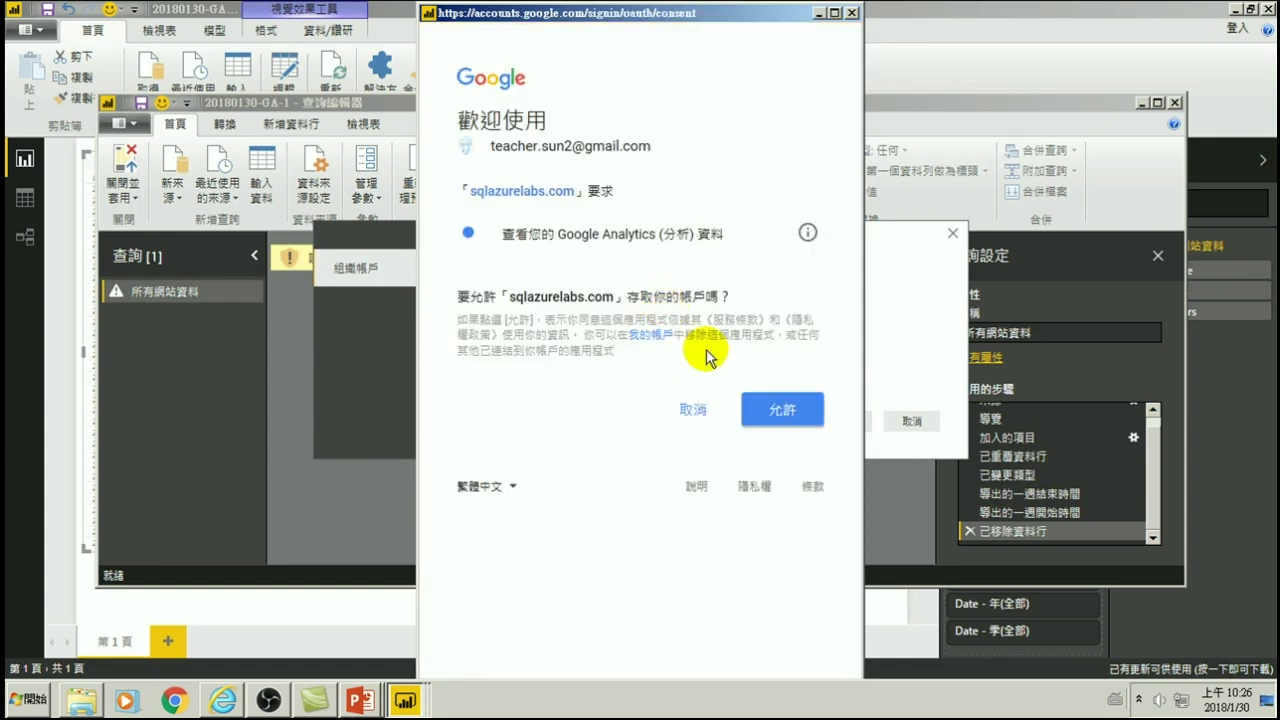
left_click(783, 412)
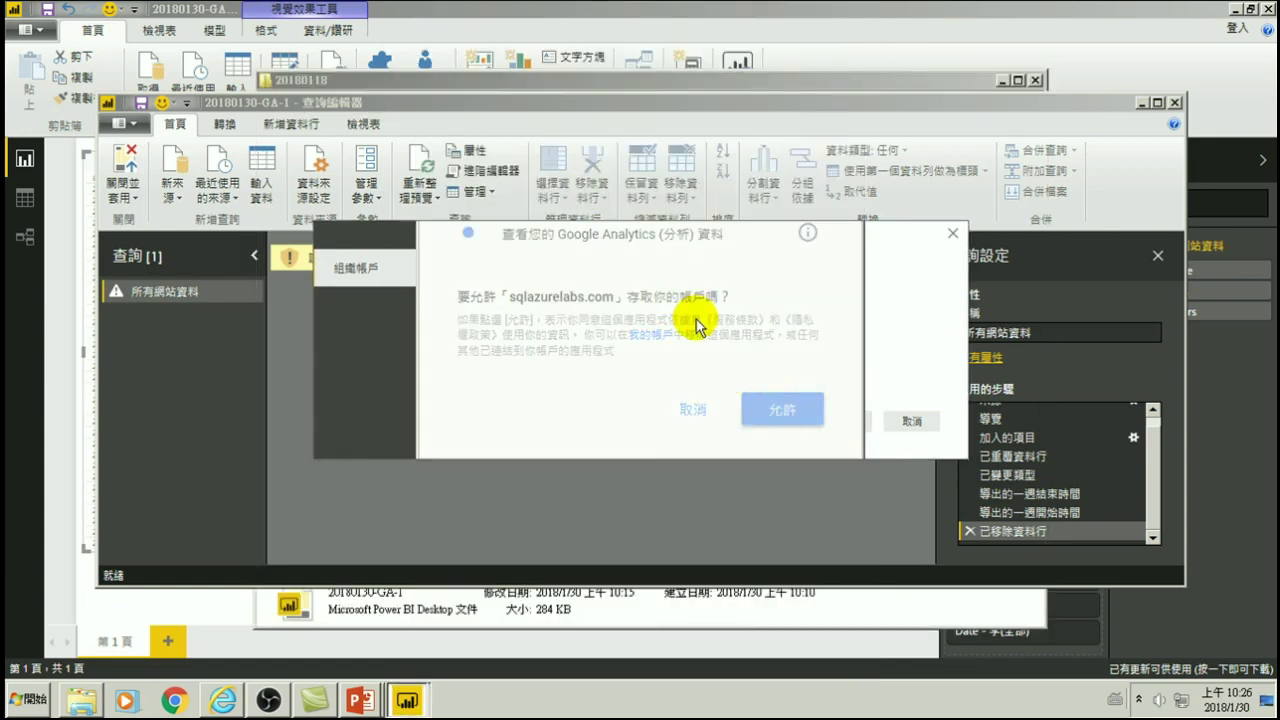
left_click(840, 421)
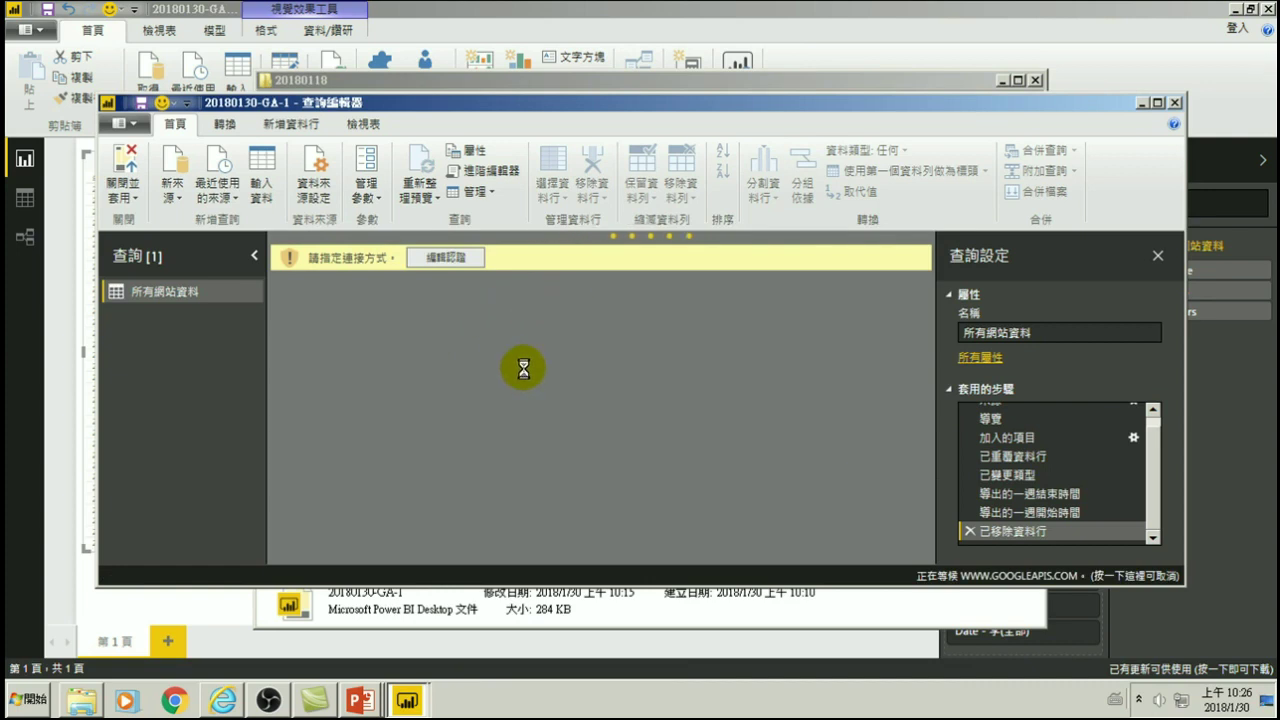
- Maximize the Query Editor showing Date, Hits and Users, then apply the query to the report
left_click(338, 252)
left_click(1156, 103)
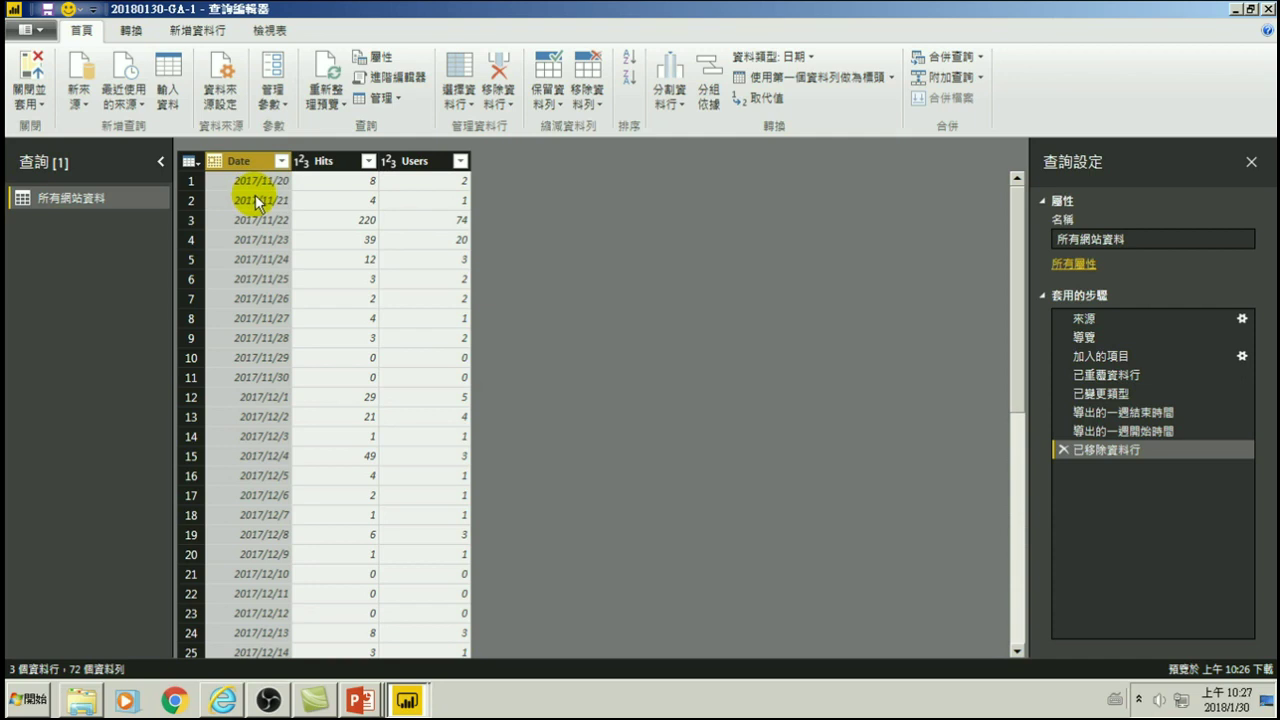
left_click(28, 78)
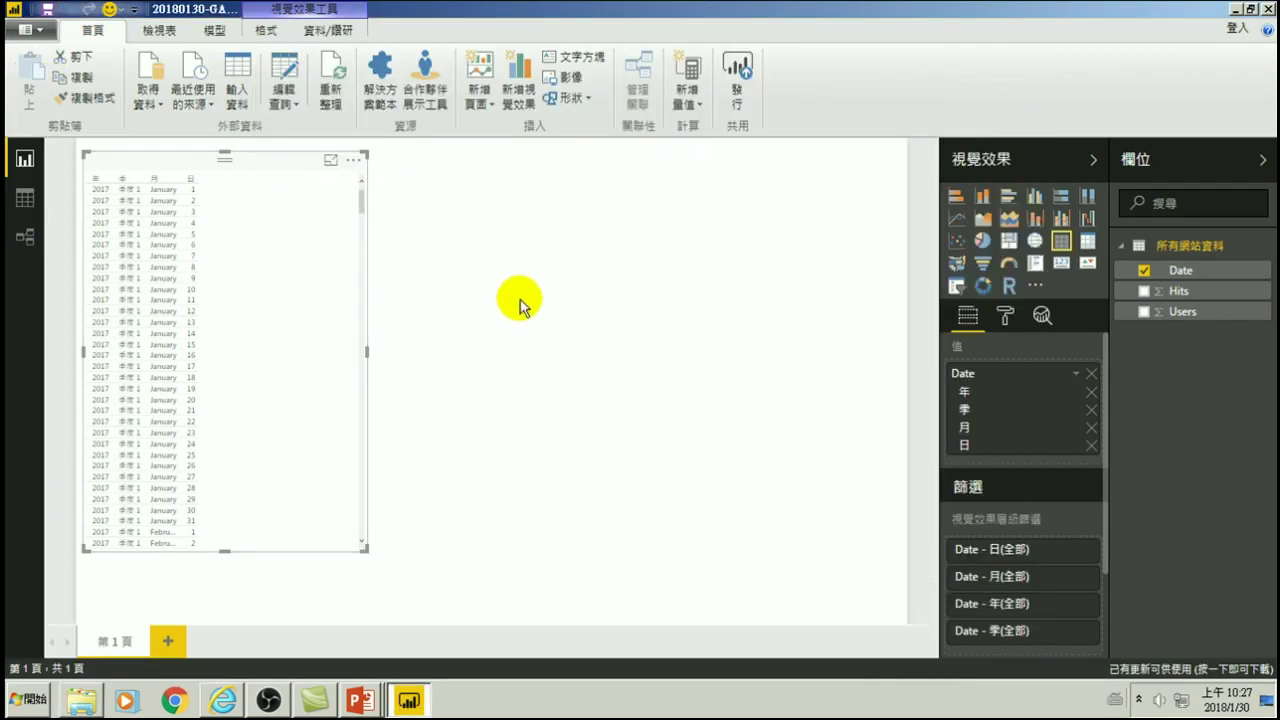
- Build a column chart of Hits by Date and enlarge it across the page
left_click(520, 298)
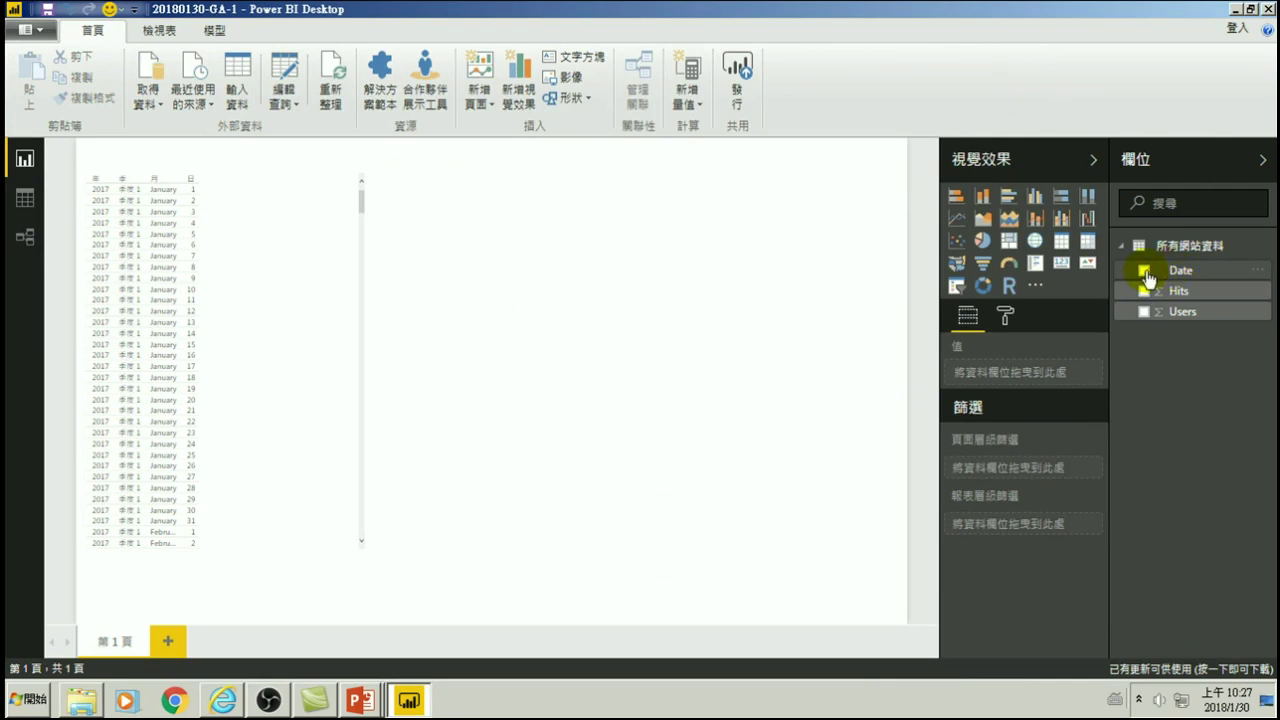
left_click(1145, 271)
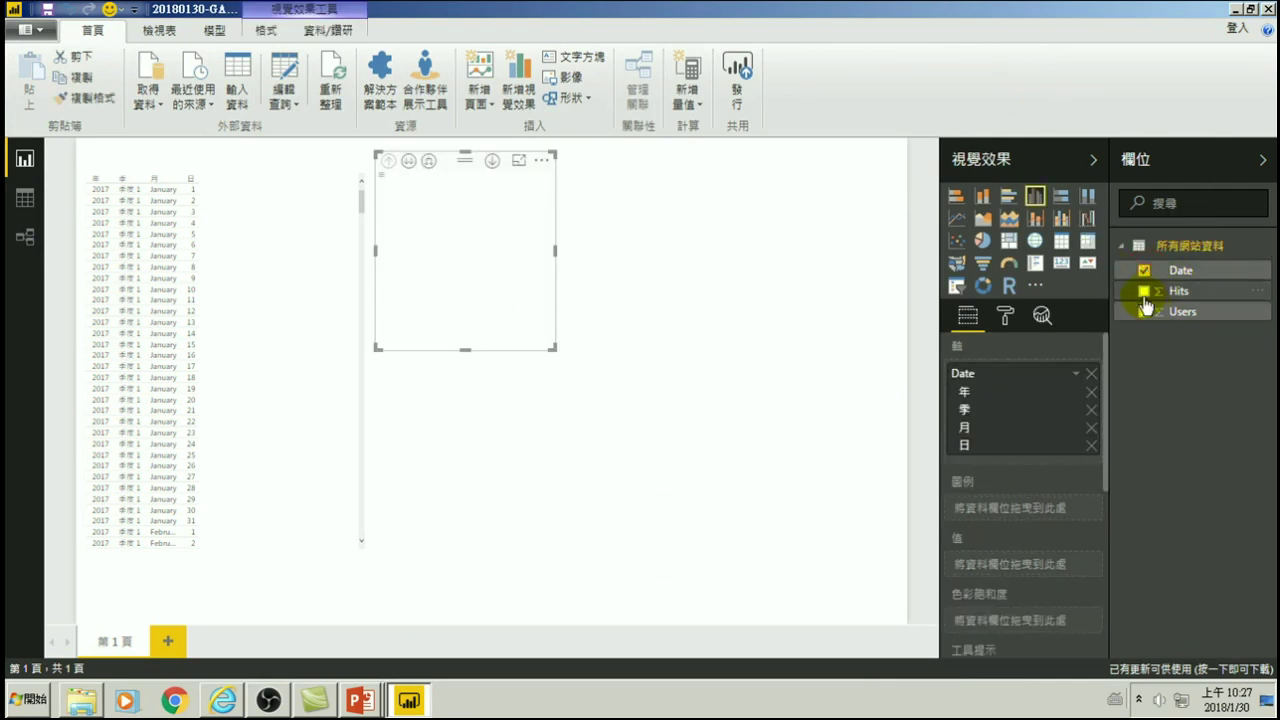
left_click(1144, 292)
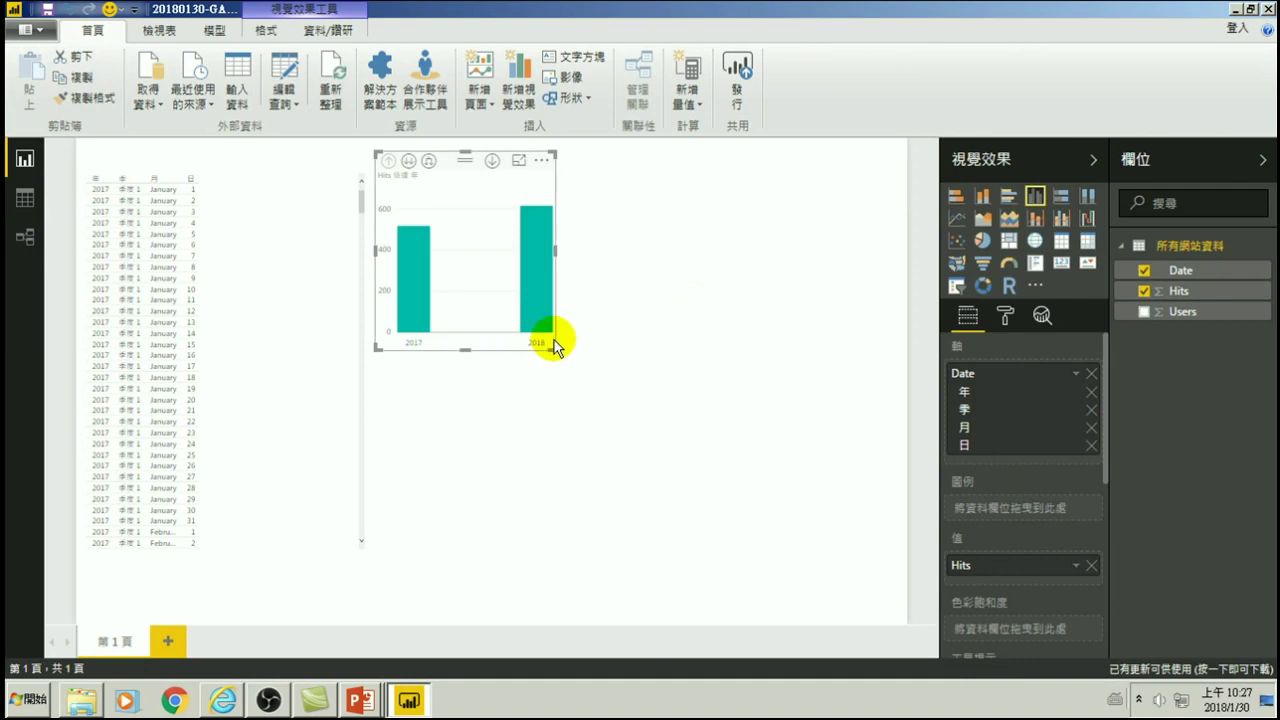
left_click_drag(551, 349, 835, 592)
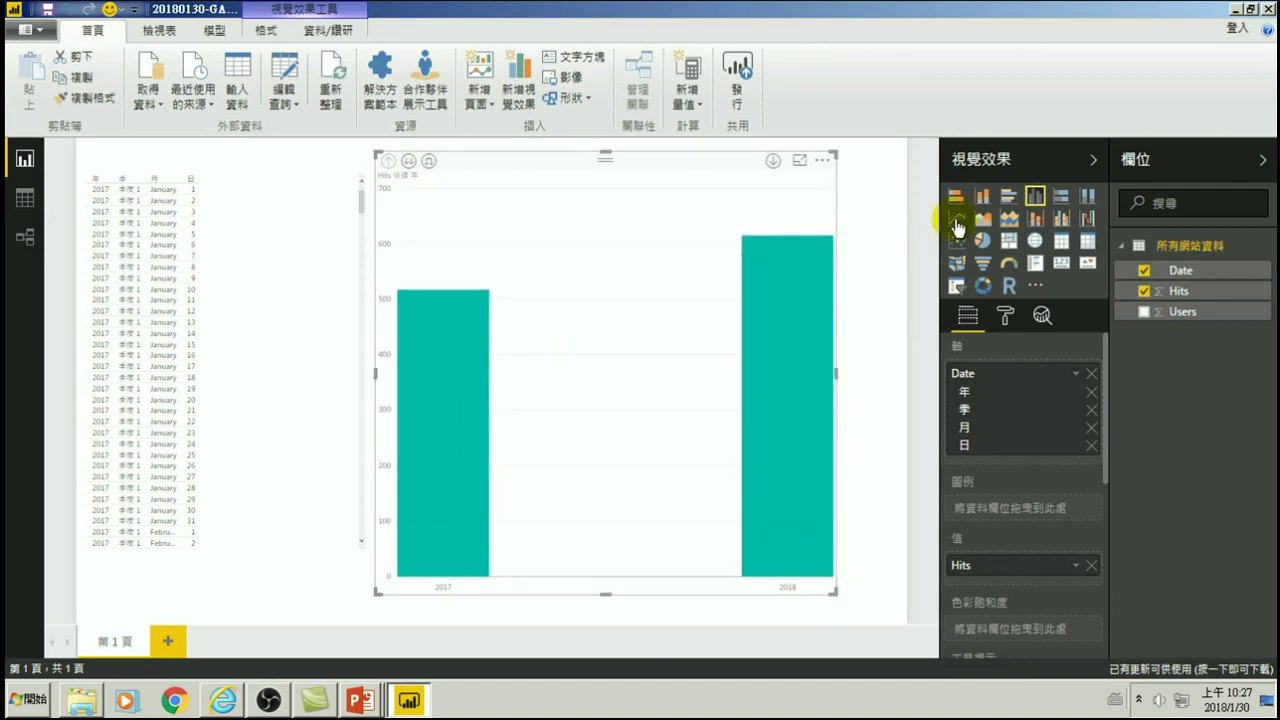
- Drill the chart down to daily bars (2018 January 19 shows 55), then remove it
left_click(428, 162)
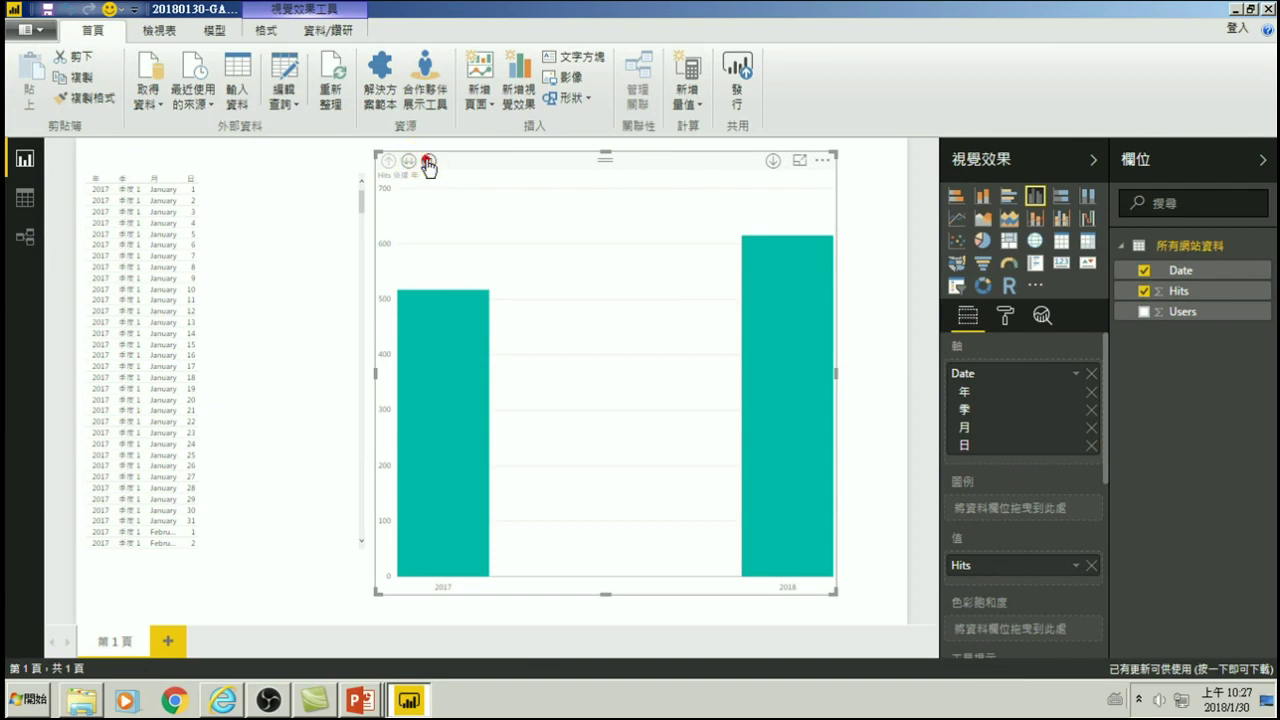
left_click(428, 162)
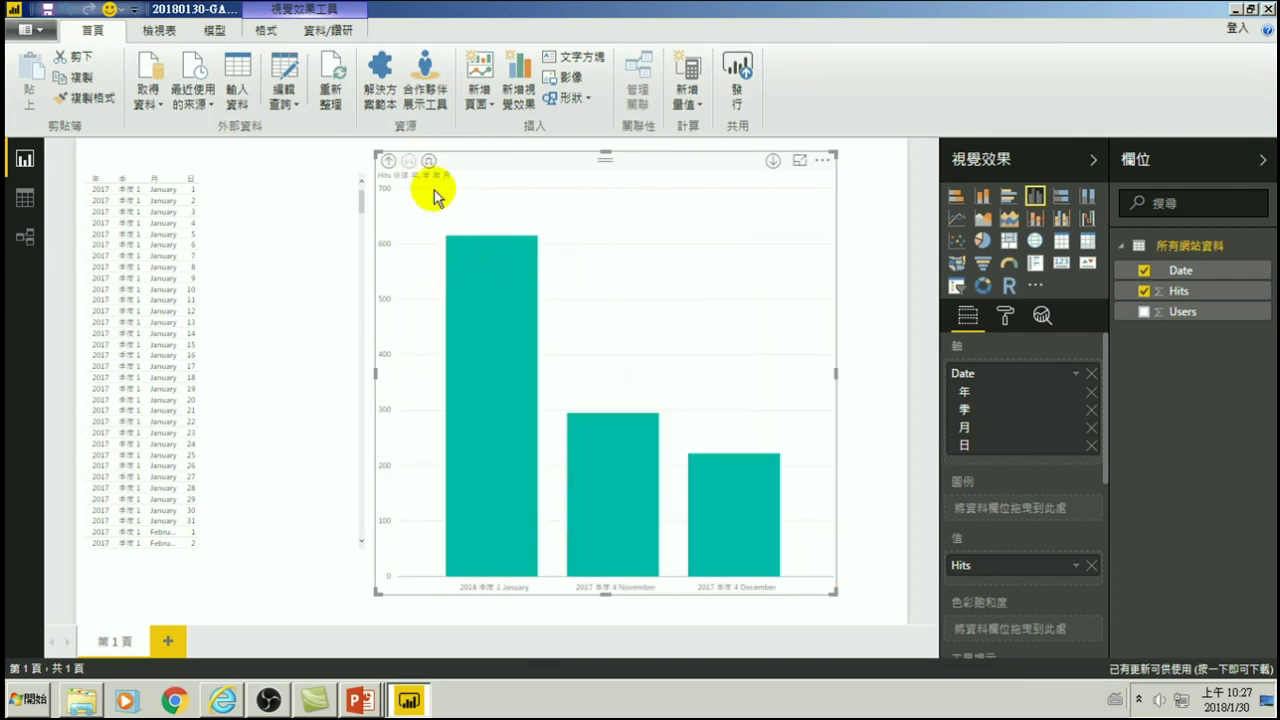
mouse_move(515, 472)
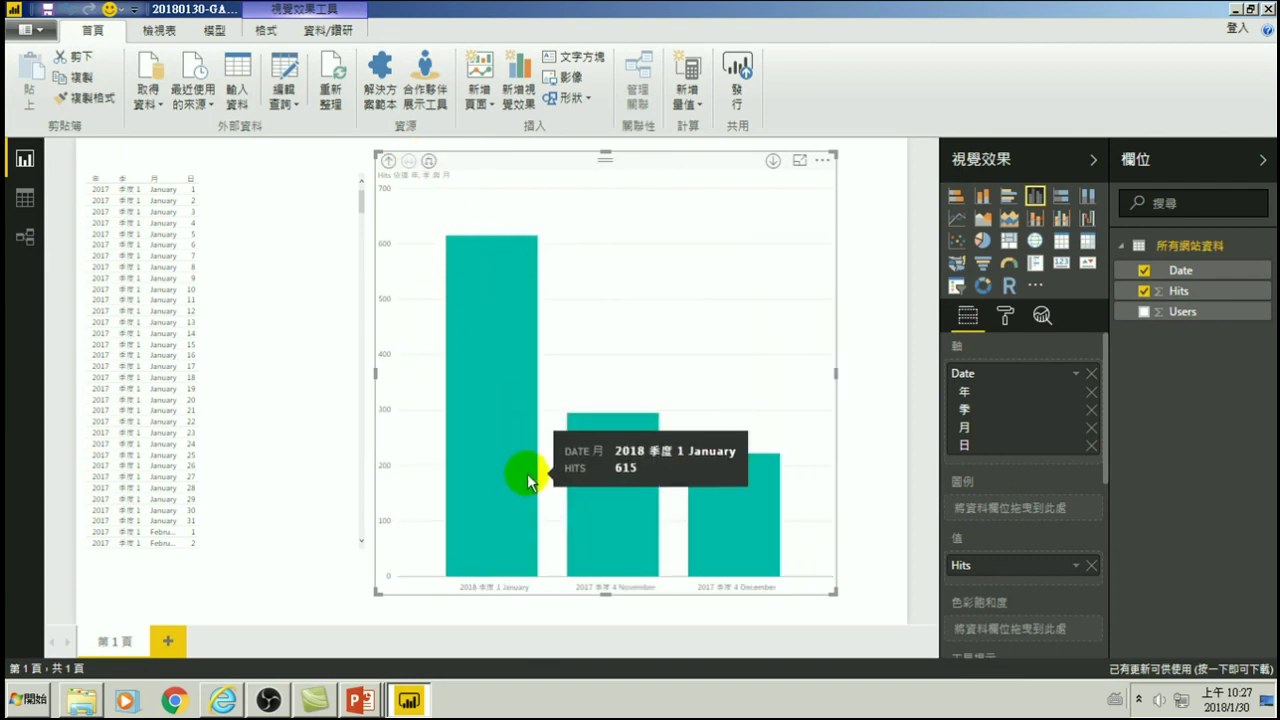
left_click(428, 162)
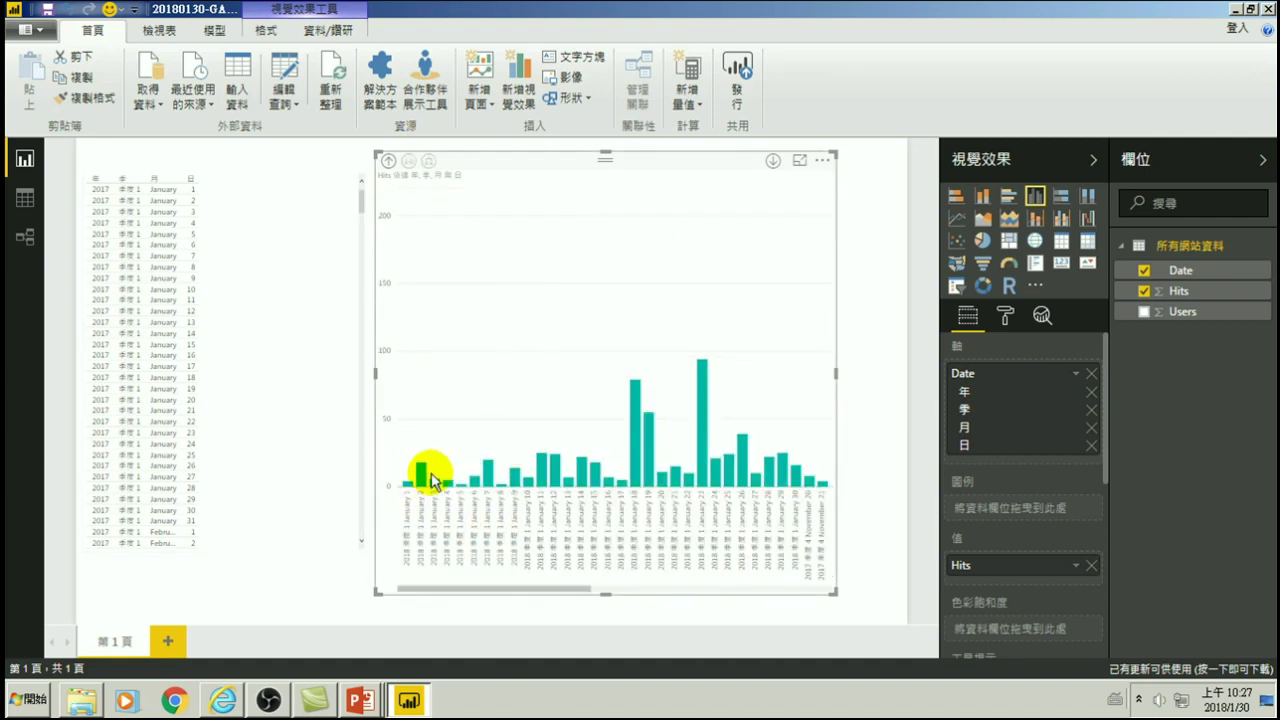
mouse_move(716, 476)
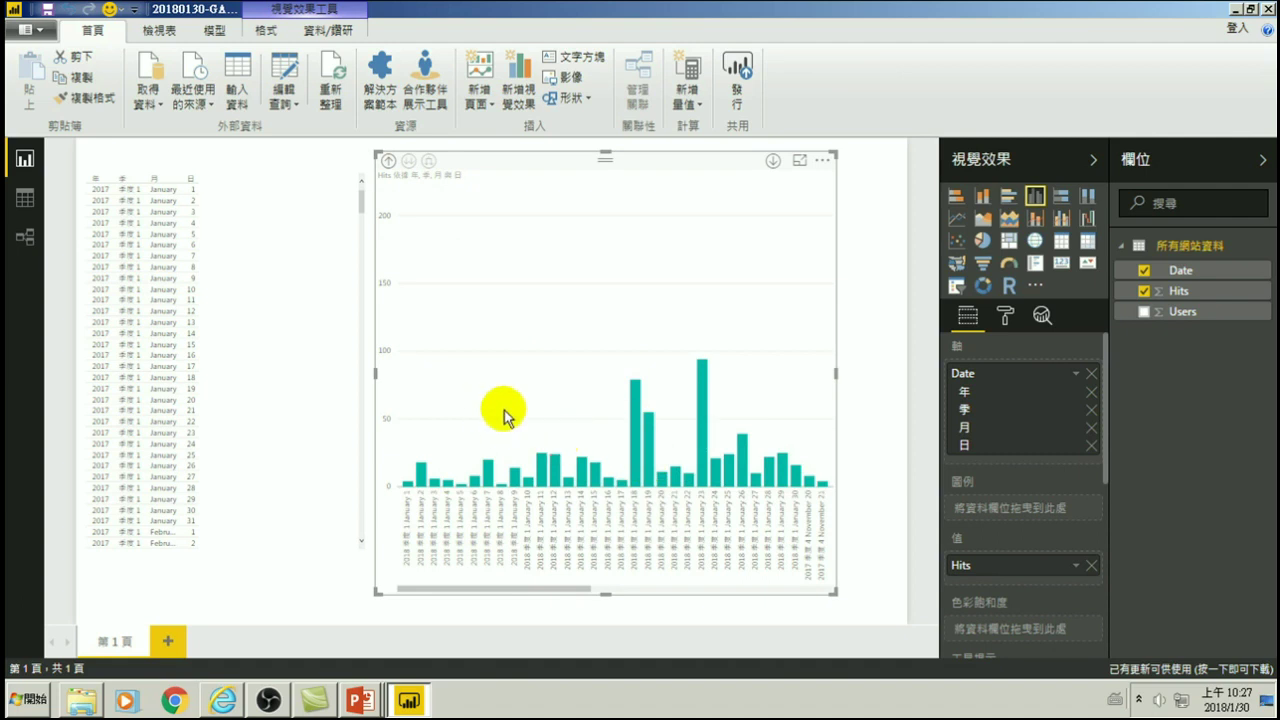
left_click(822, 160)
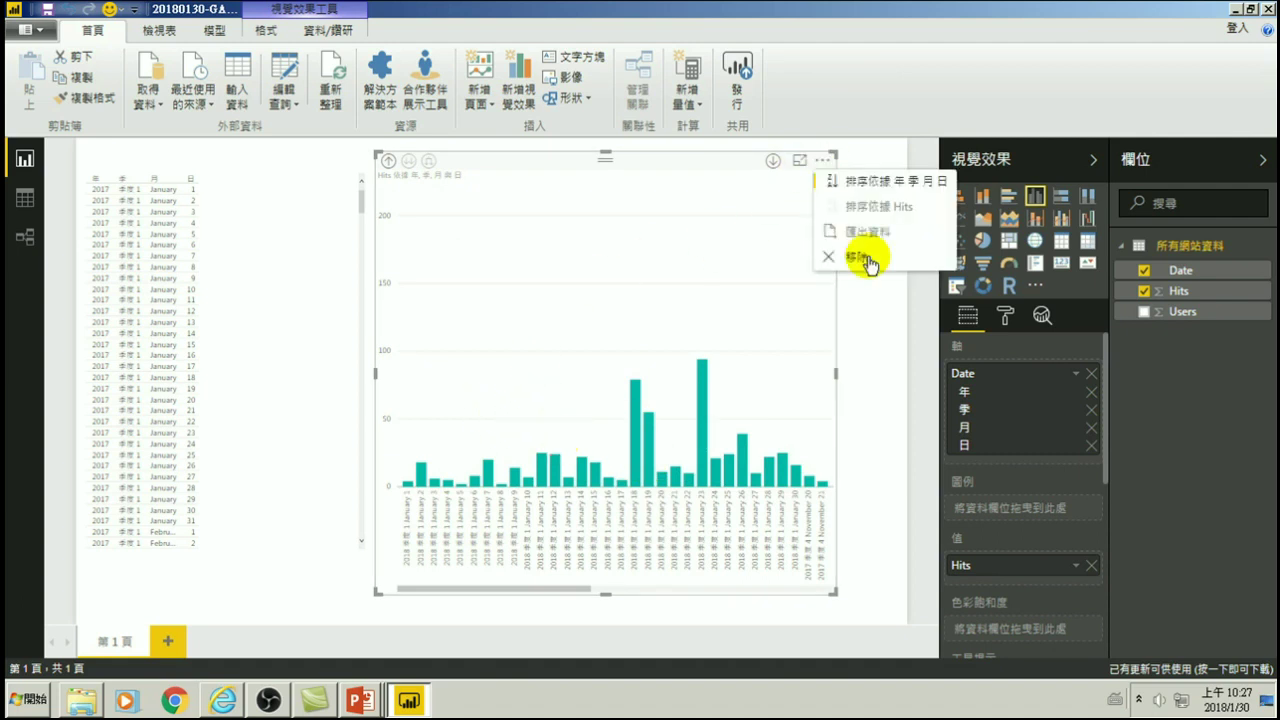
left_click(866, 258)
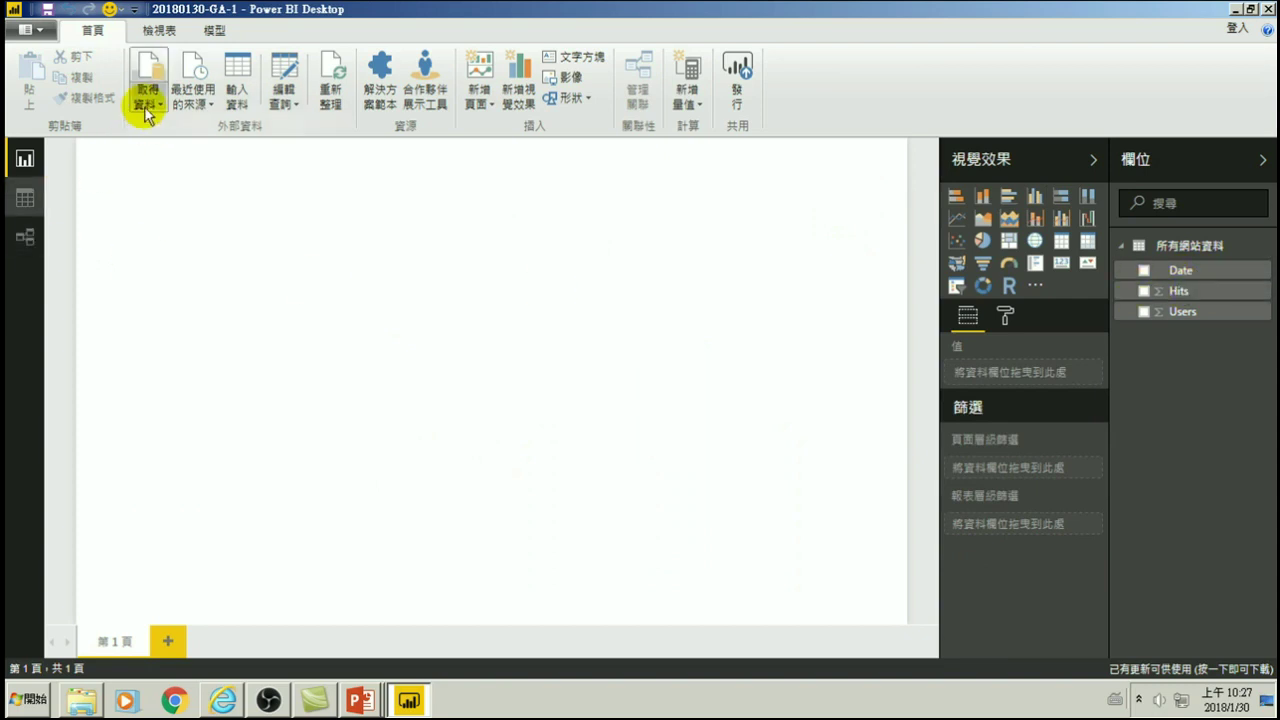
- In the Query Editor, duplicate Date as 'Date - 複本' and bring up its 變更類型 options
left_click(286, 106)
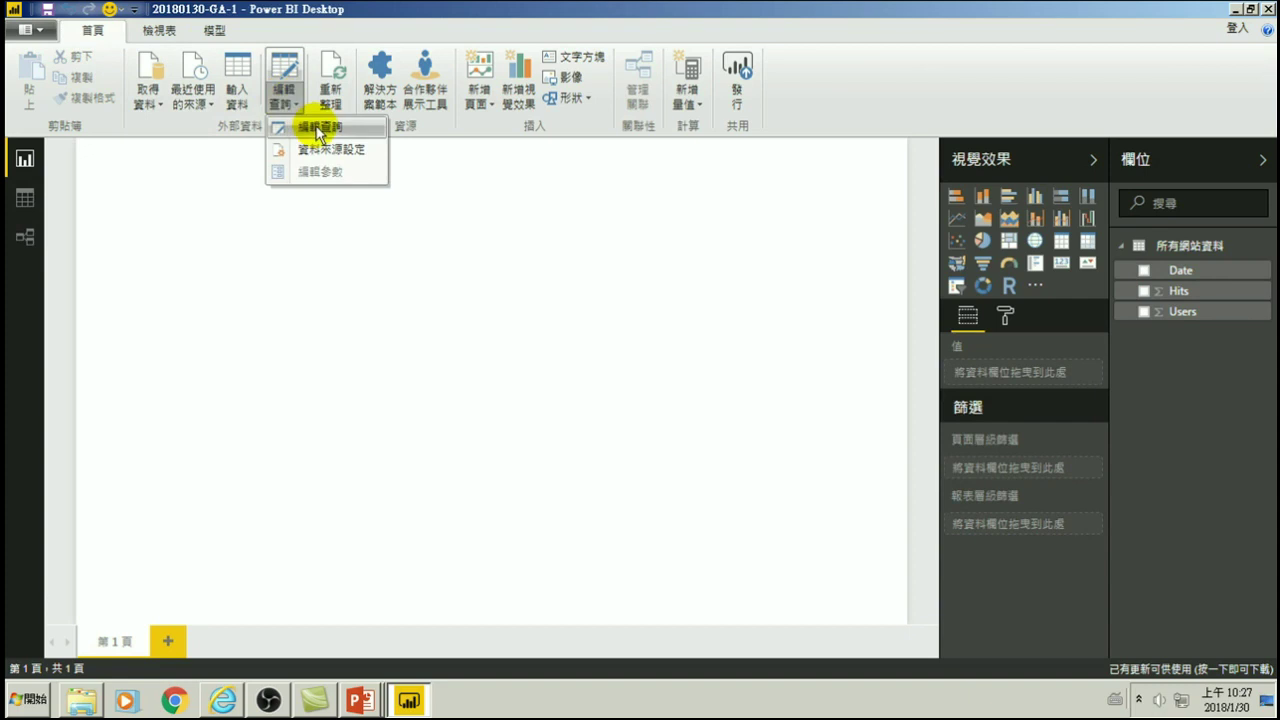
left_click(311, 127)
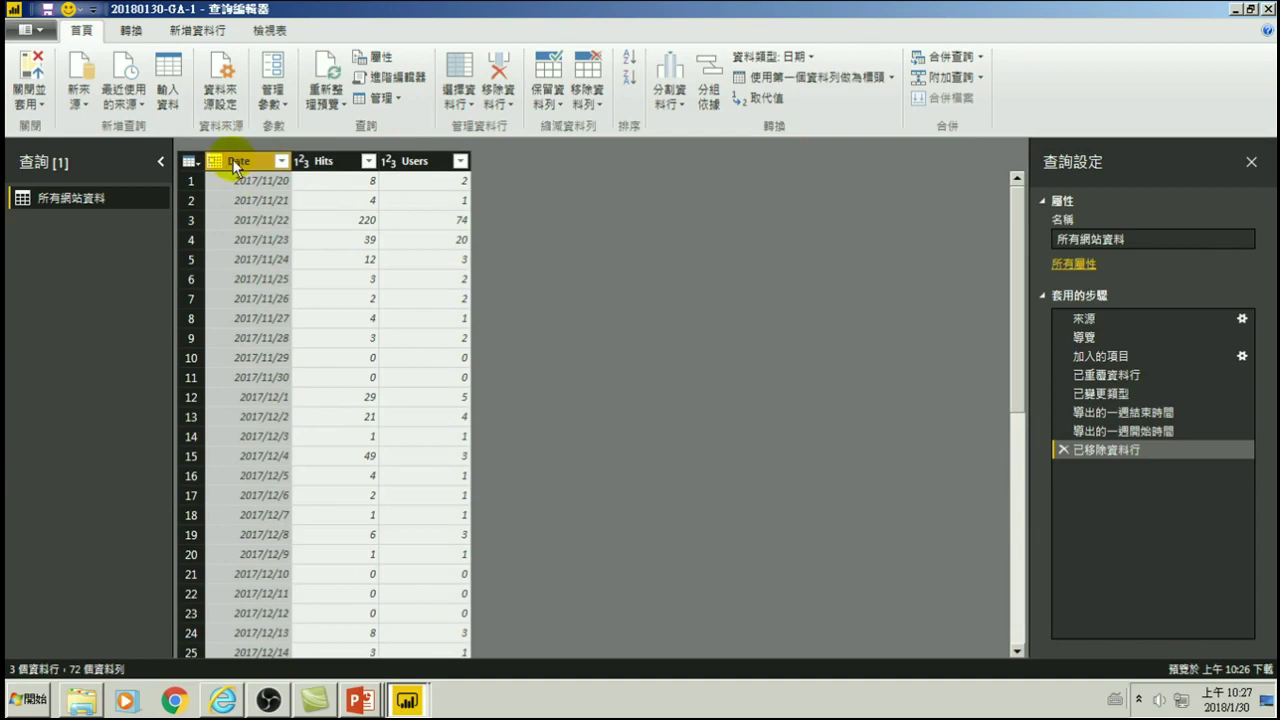
right_click(237, 164)
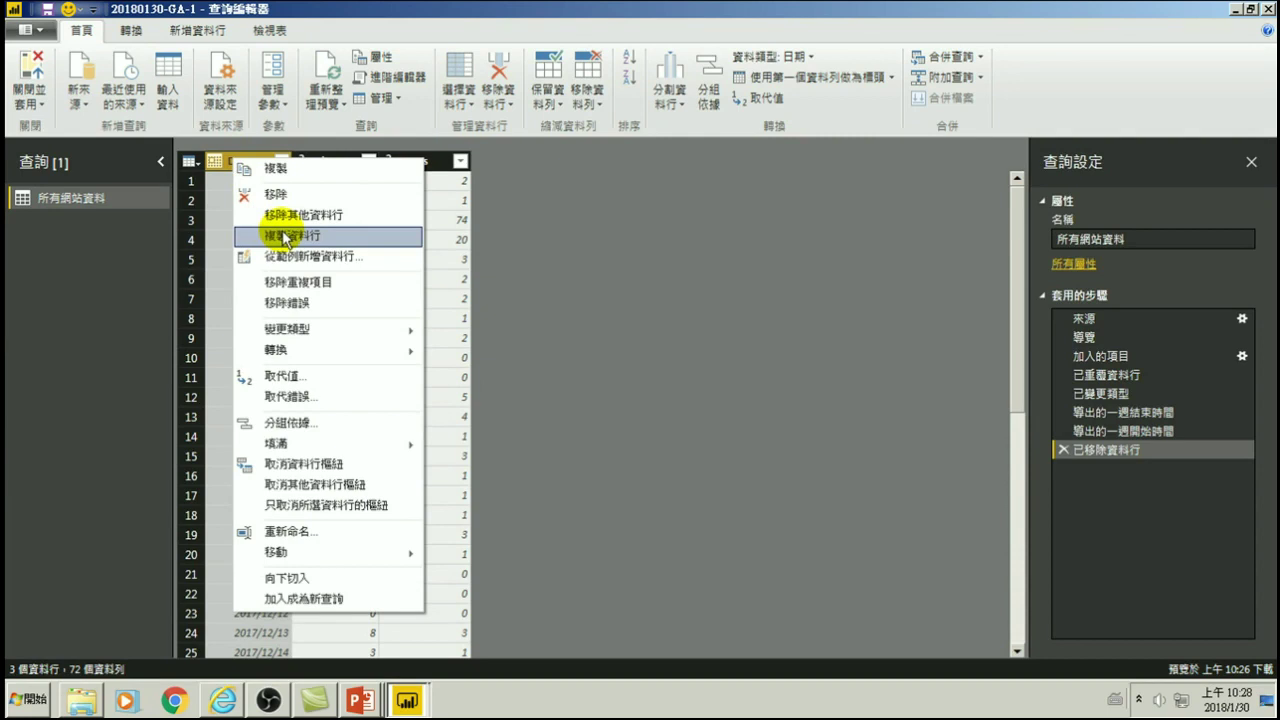
left_click(537, 249)
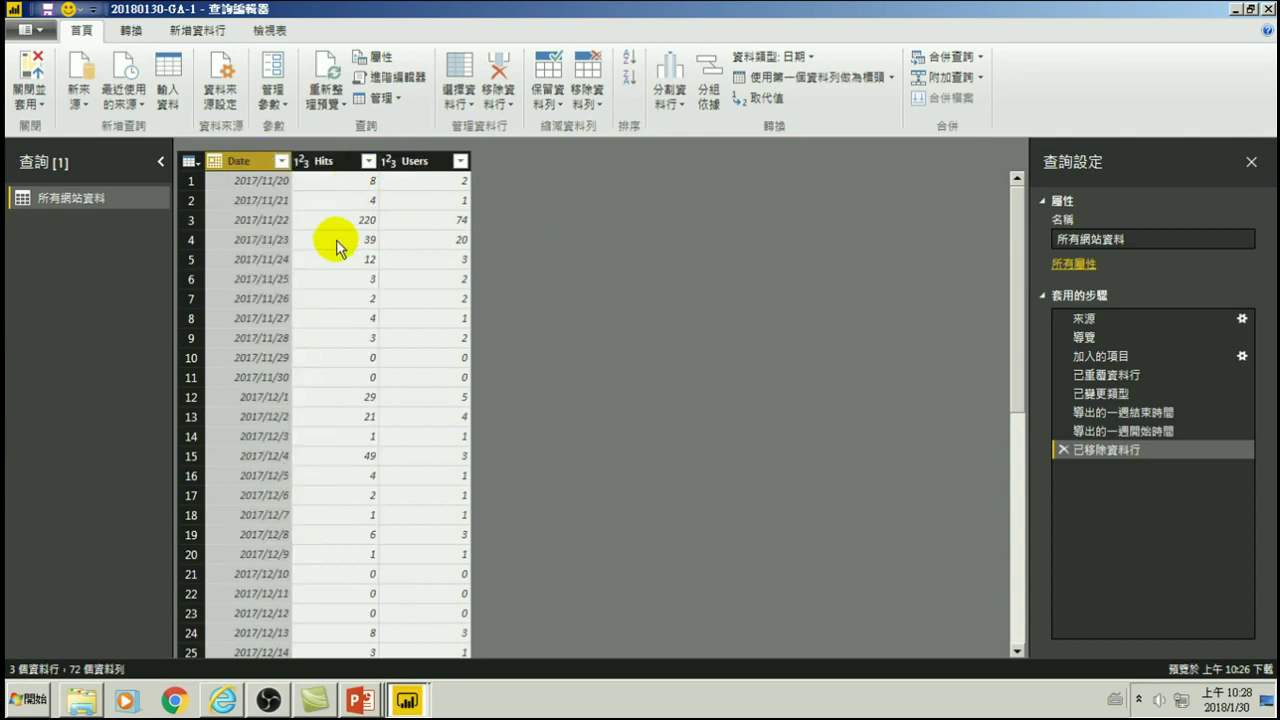
right_click(242, 166)
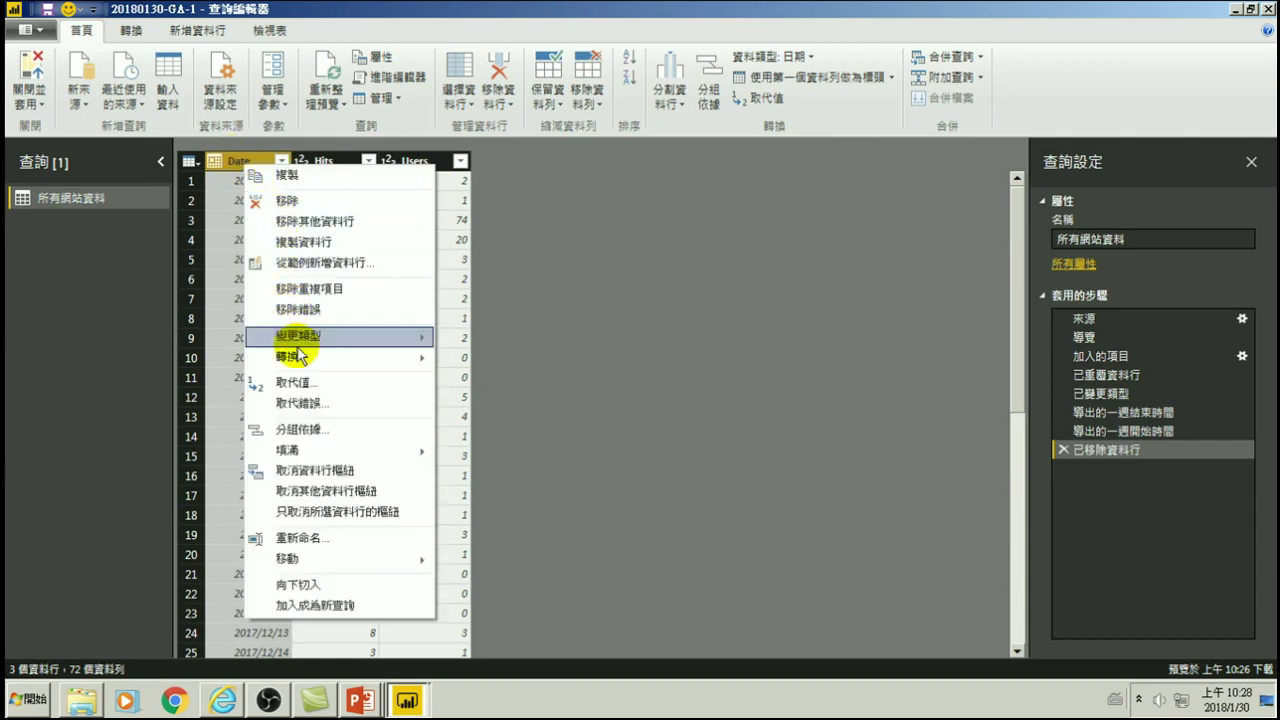
left_click(303, 249)
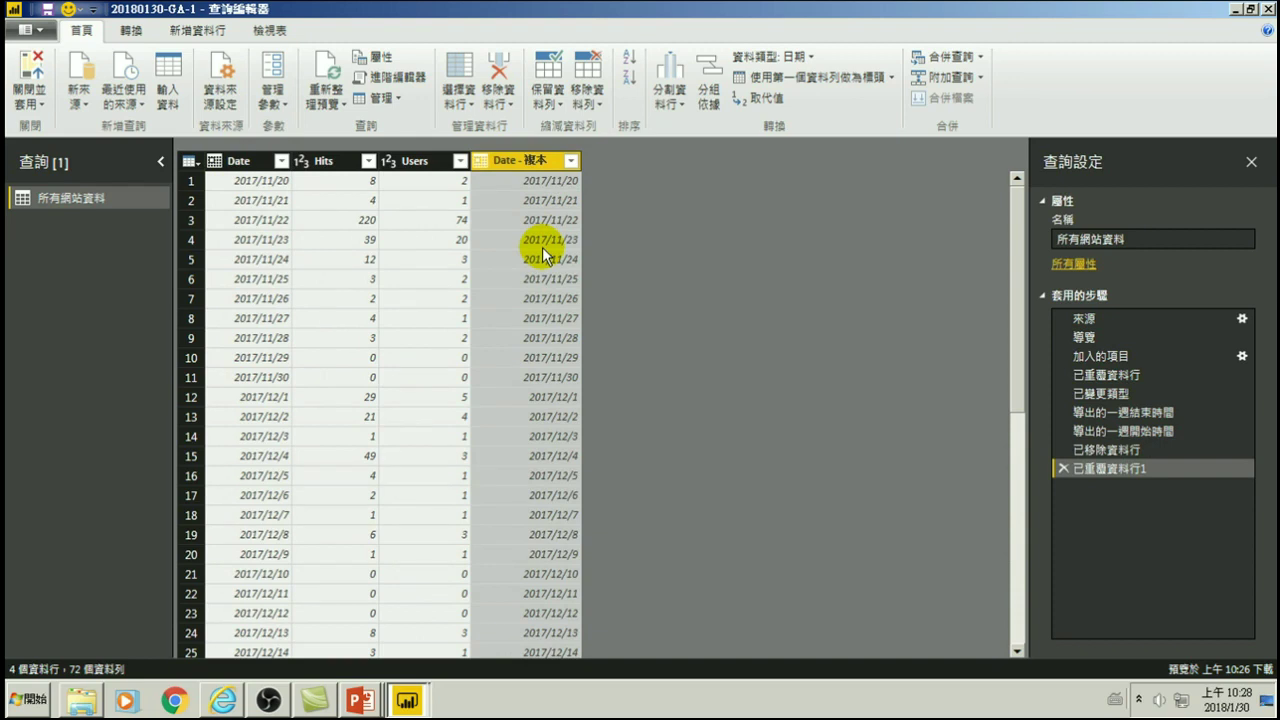
right_click(524, 160)
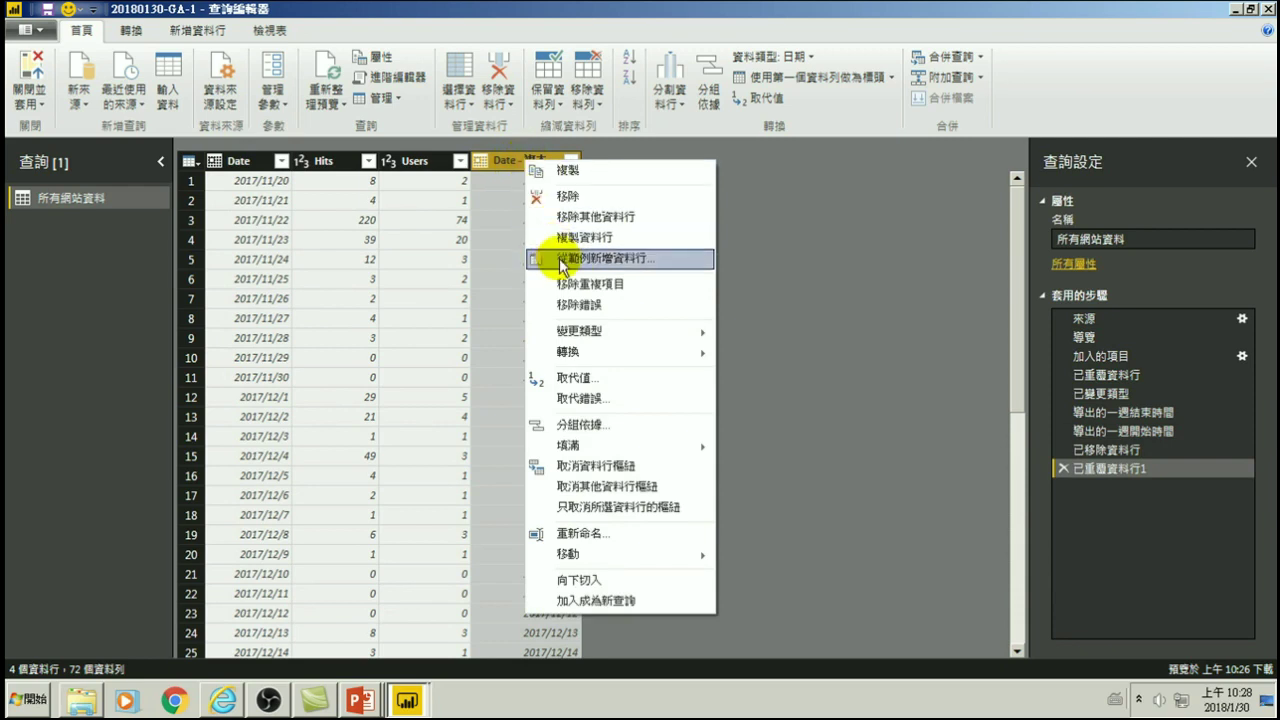
mouse_move(580, 338)
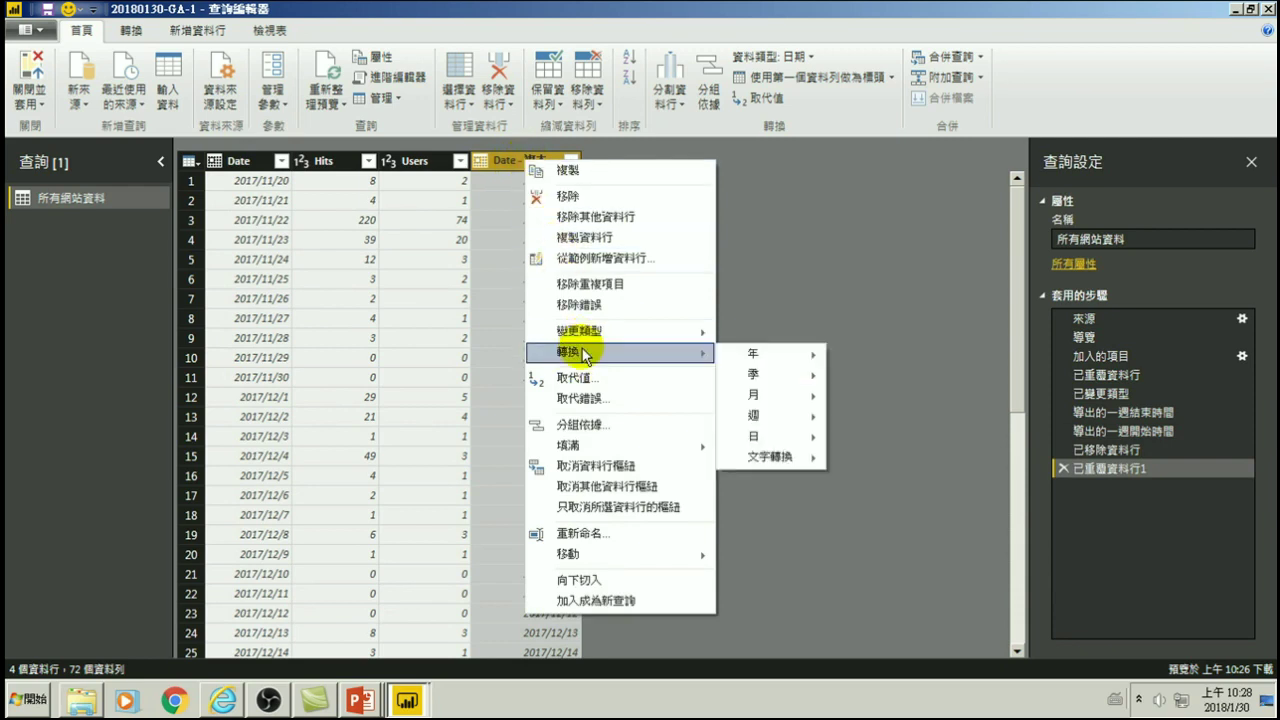
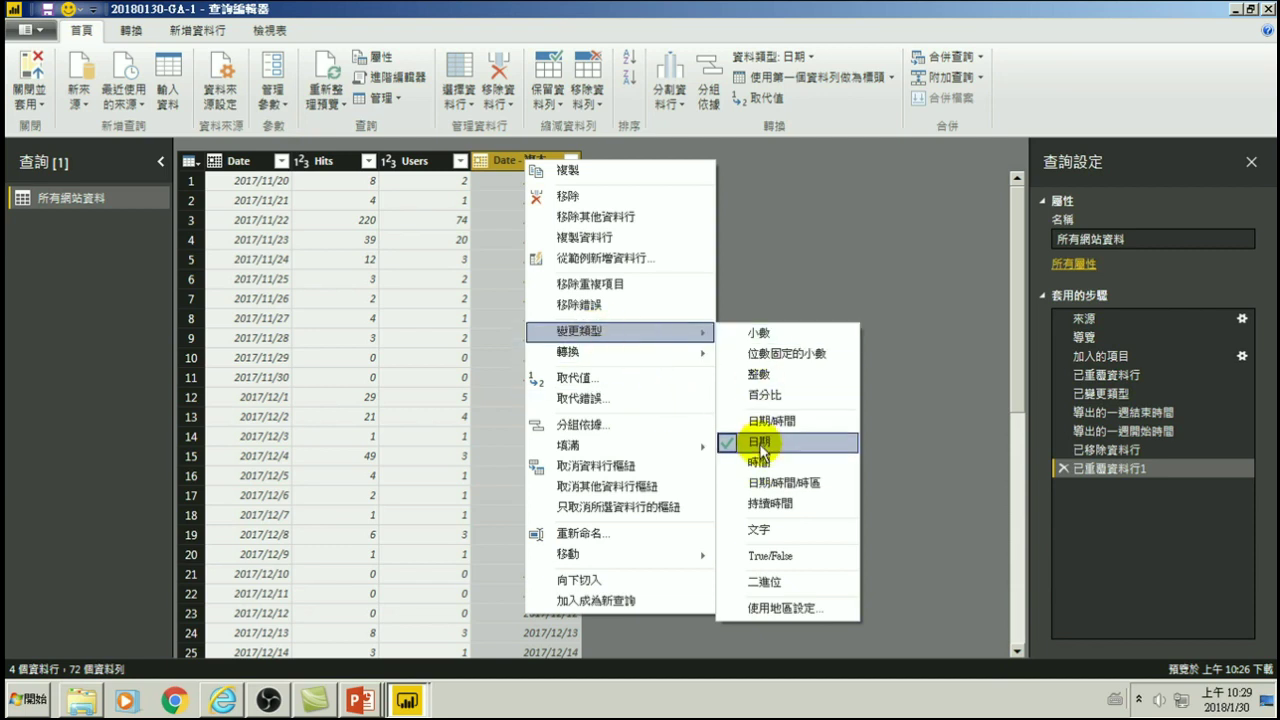
- Change Date - 複本 to the date type and convert each value to its week-start date
left_click(760, 445)
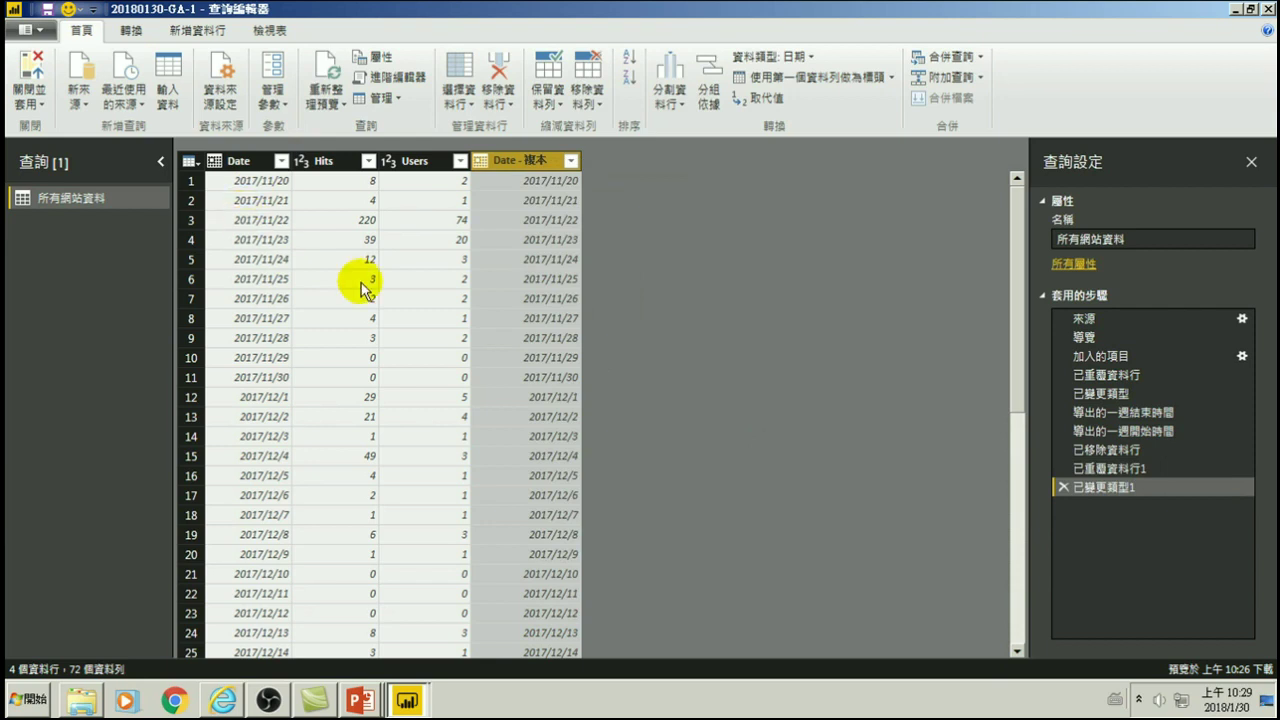
right_click(538, 166)
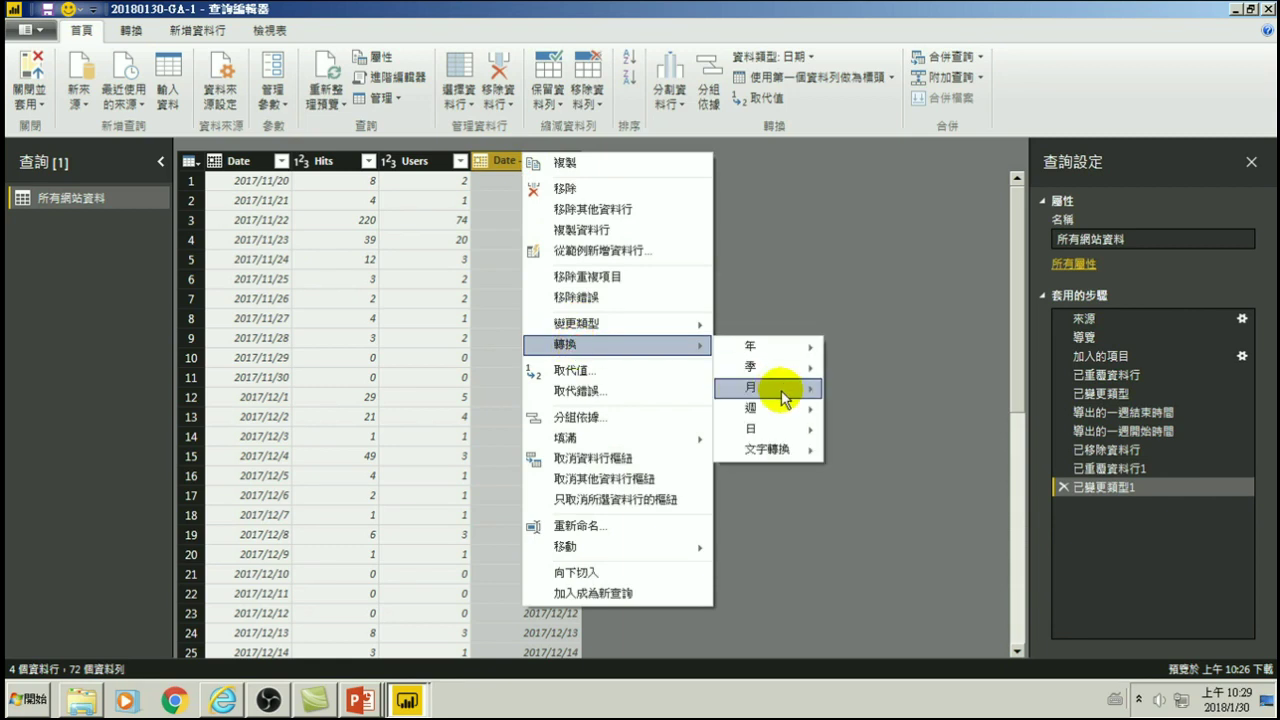
mouse_move(750, 410)
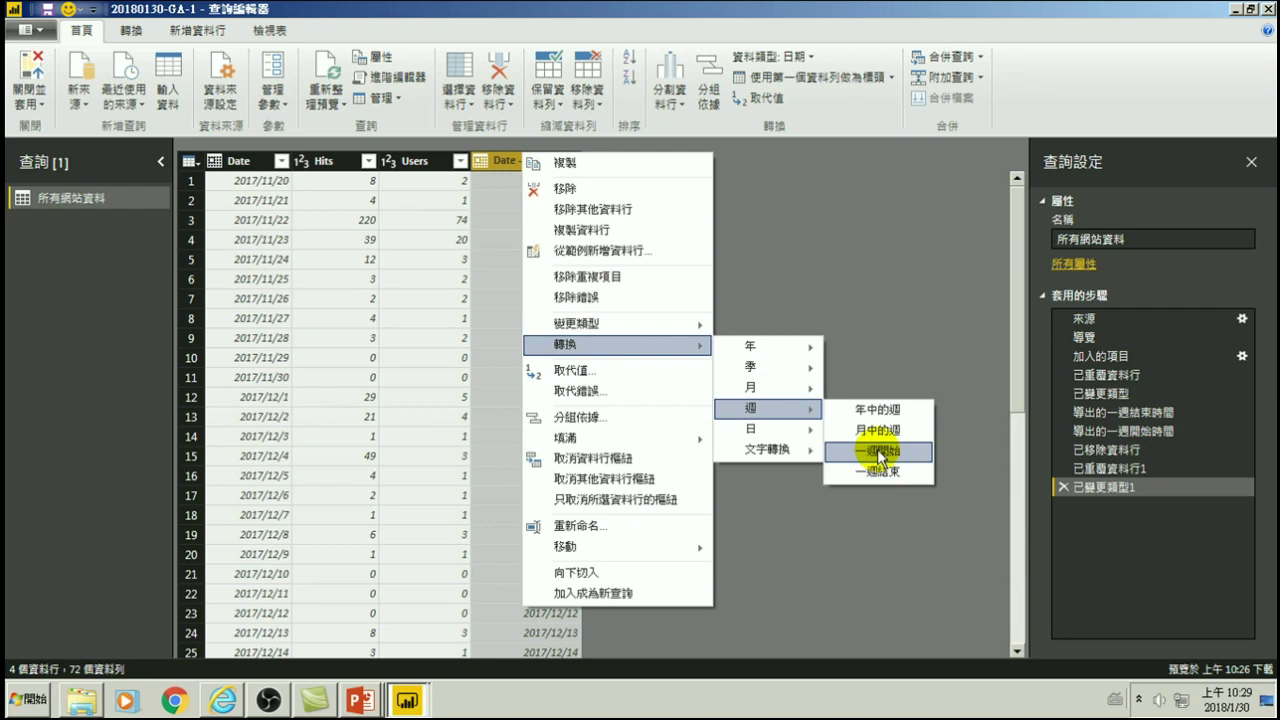
left_click(877, 451)
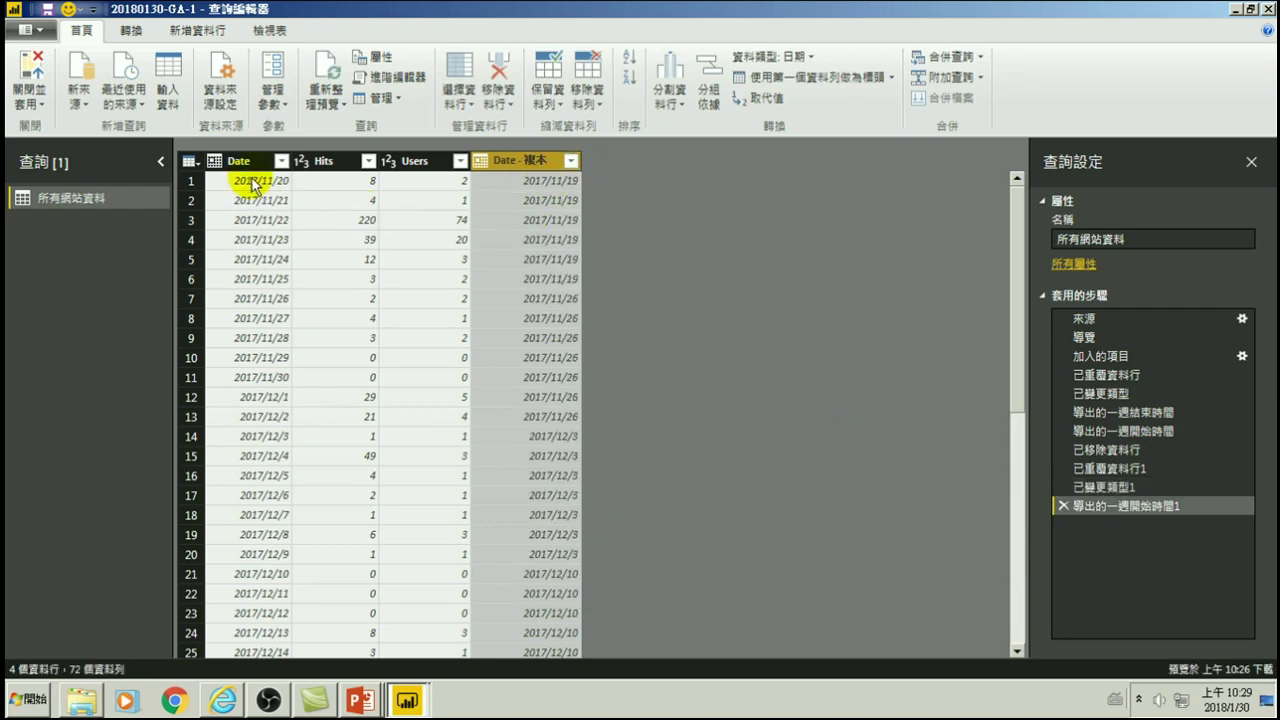
left_click(1225, 698)
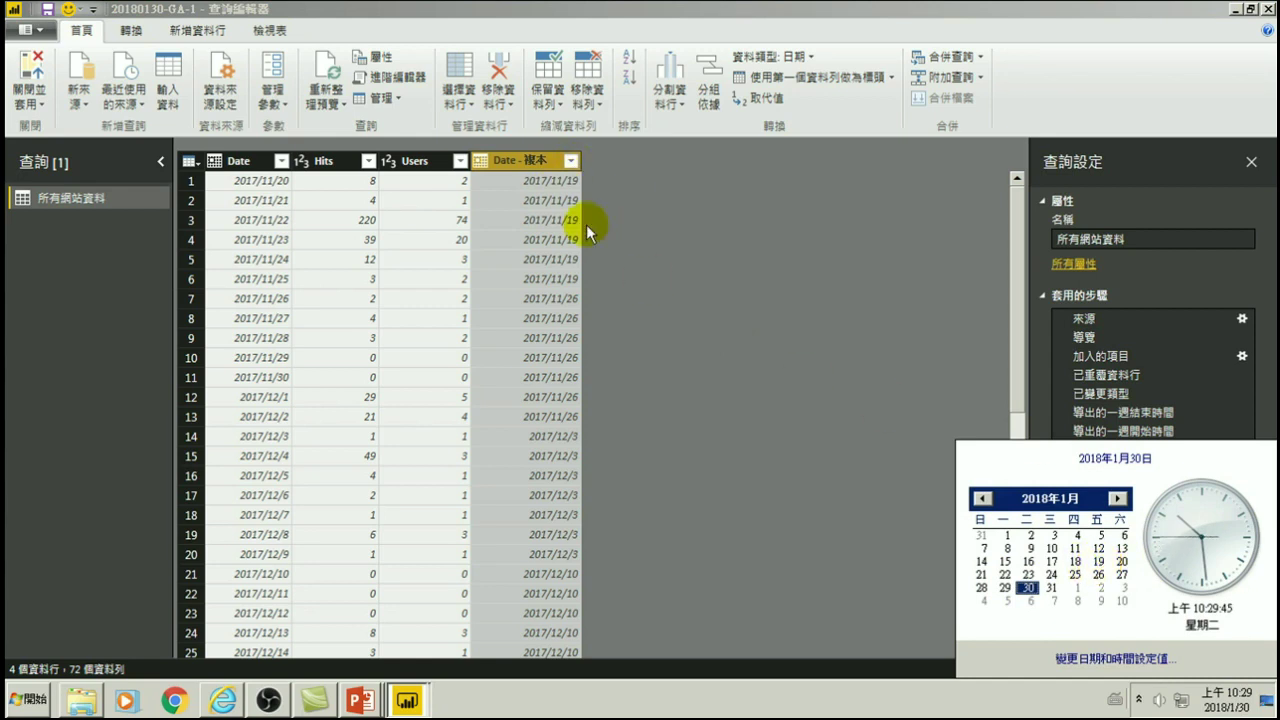
- Page the desktop calendar back two months to November 2017
left_click(981, 498)
left_click(981, 498)
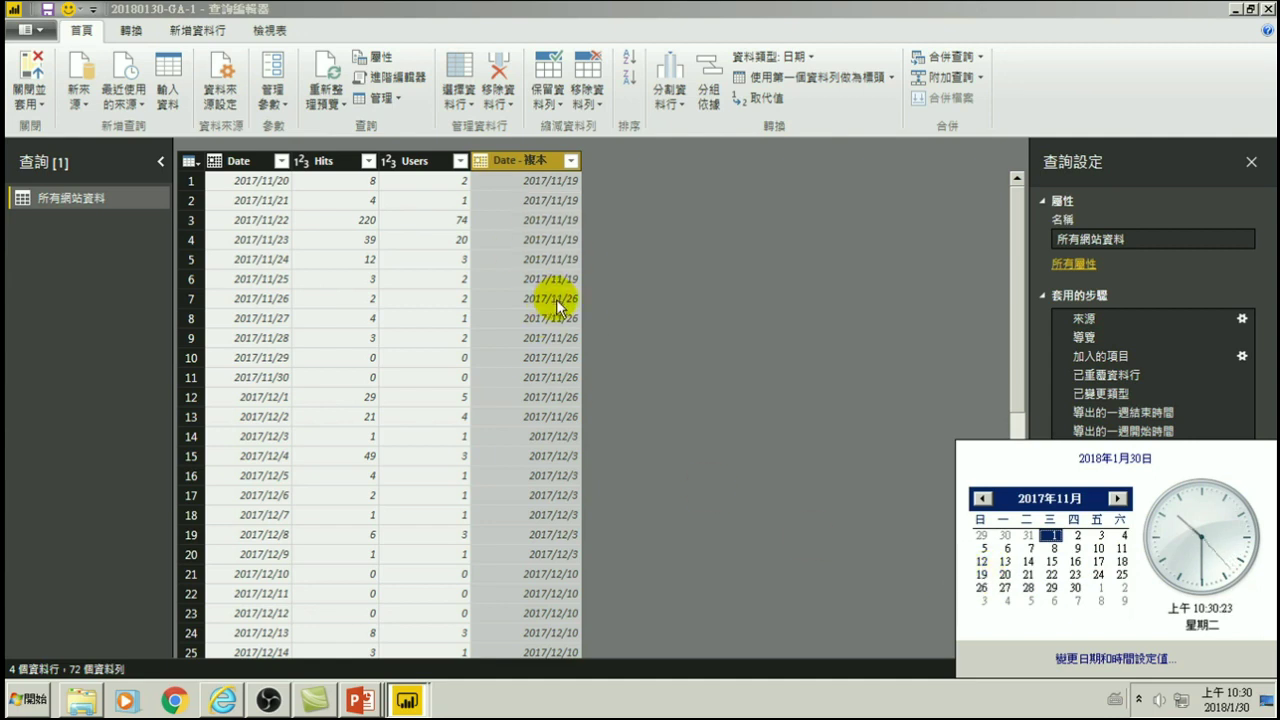
- Rename the week-start column to 周, then close the query editor and apply the changes
right_click(512, 159)
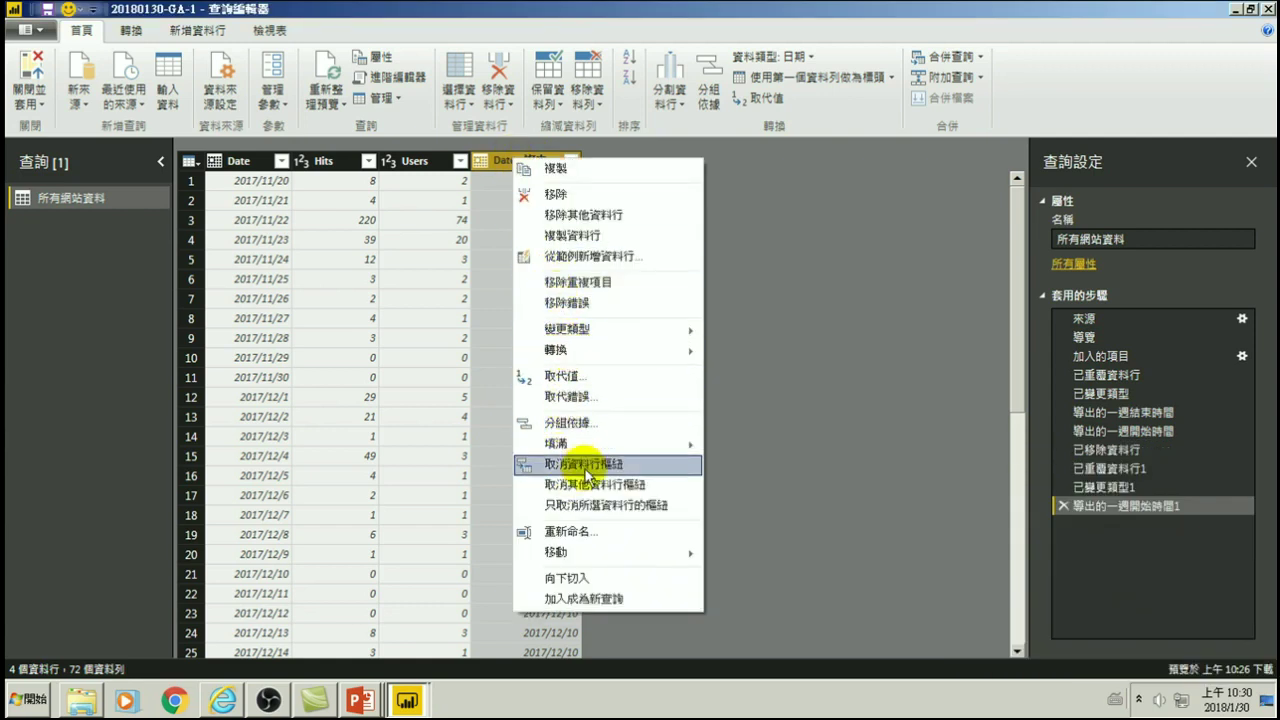
left_click(566, 531)
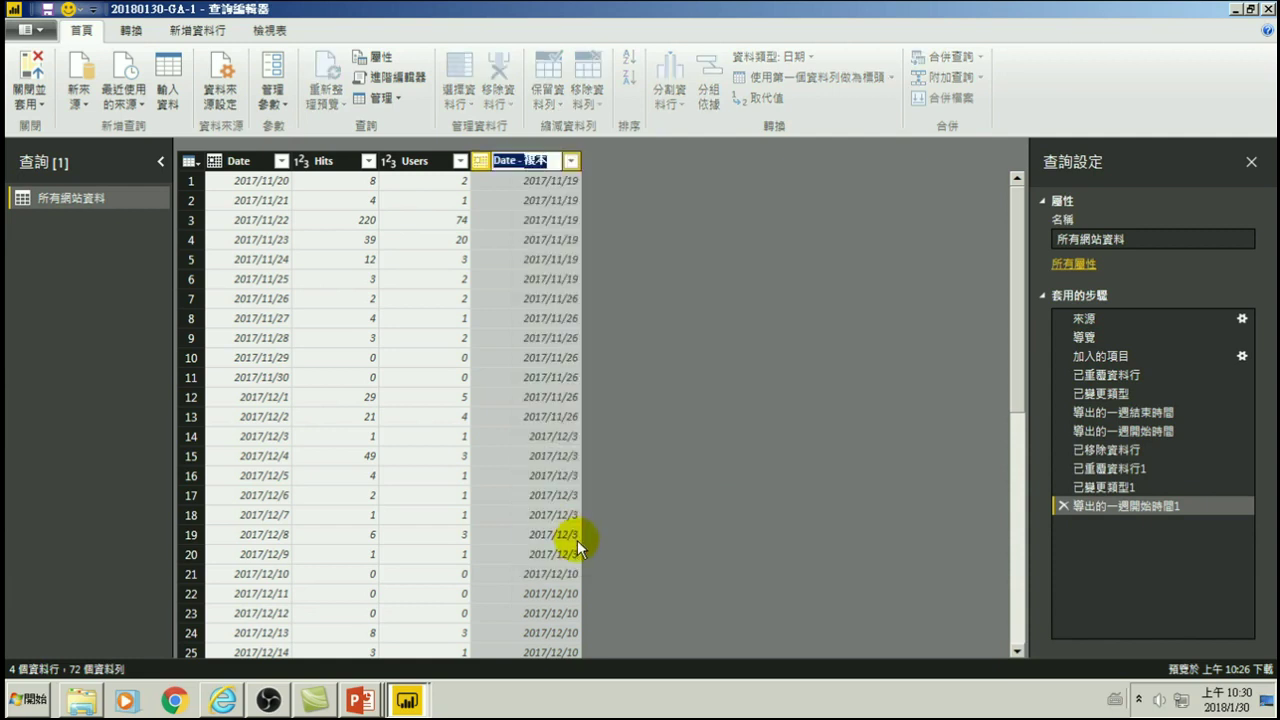
type("b")
key("ctrl+space")
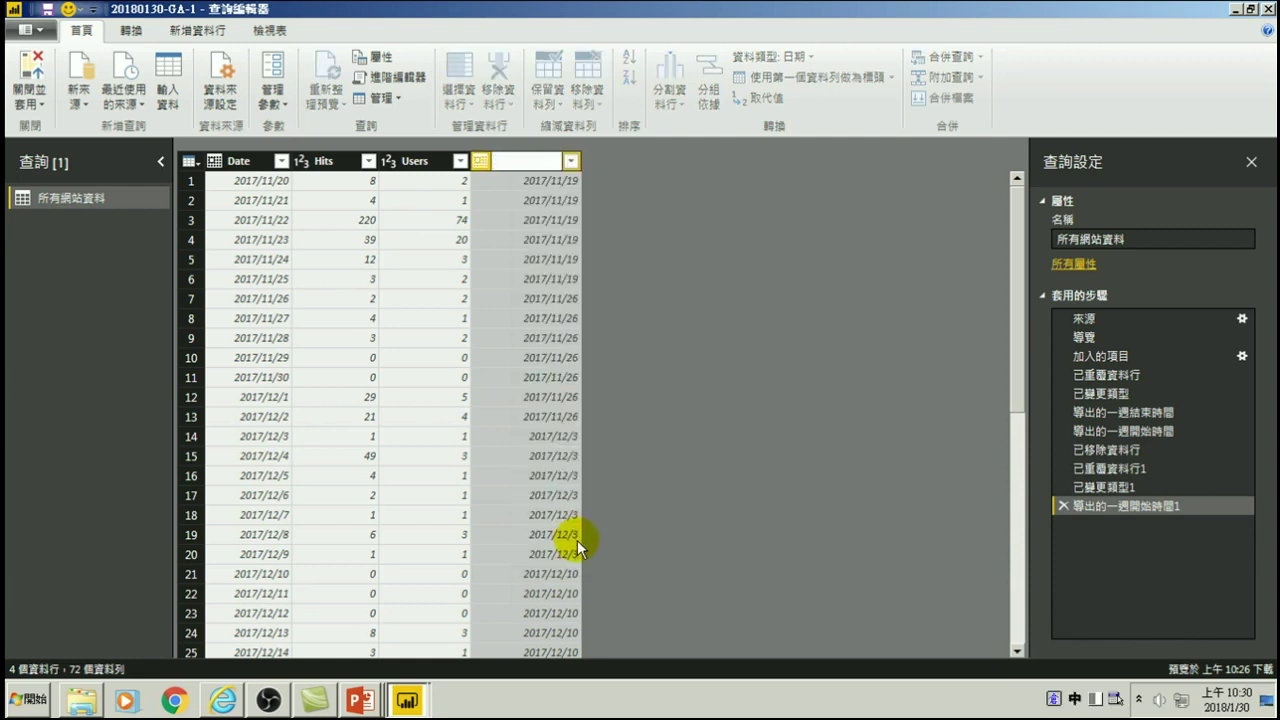
type("周")
key("Return")
key("Return")
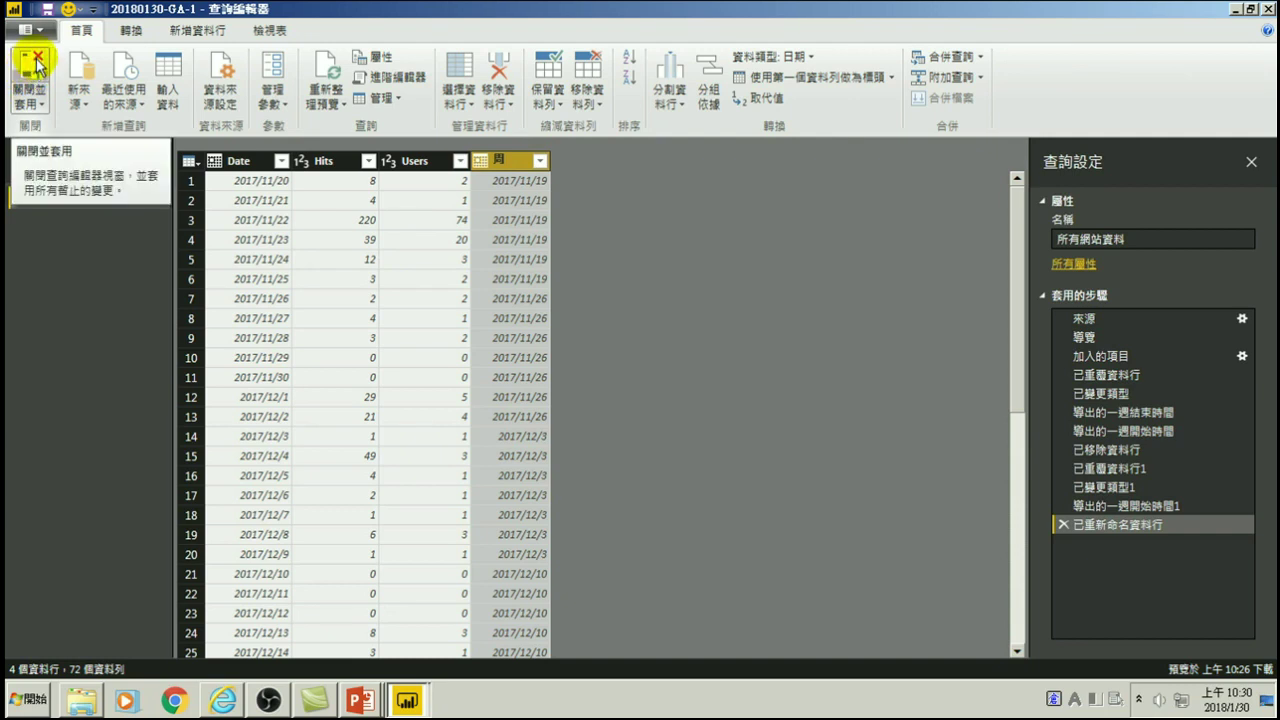
left_click(30, 98)
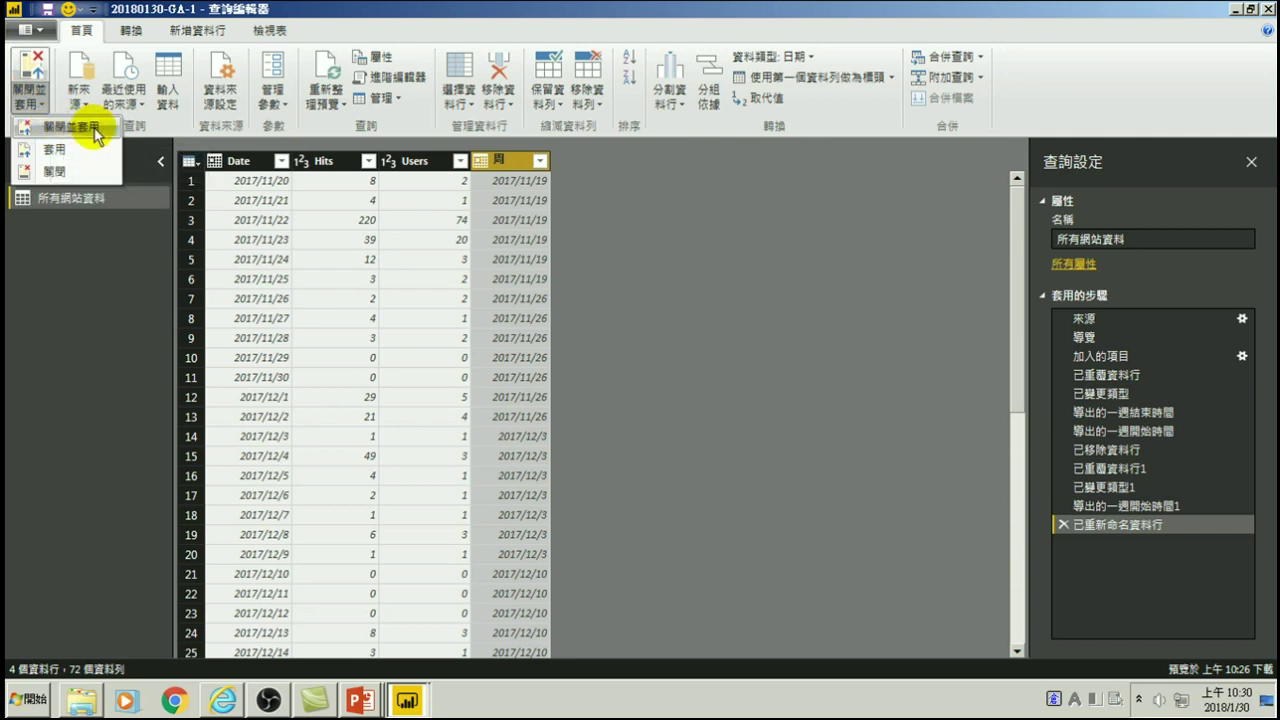
left_click(30, 64)
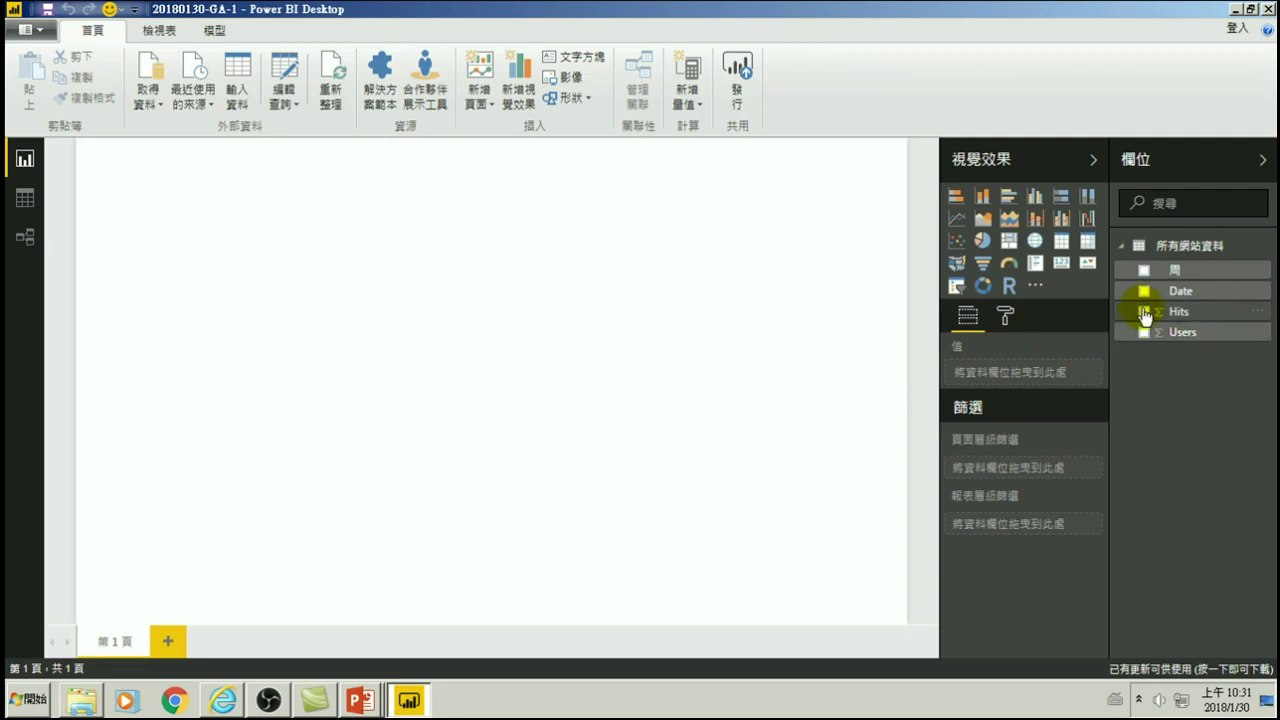
- Chart Hits by 周 as an enlarged column chart using plain weeks instead of 日期階層
left_click(1145, 272)
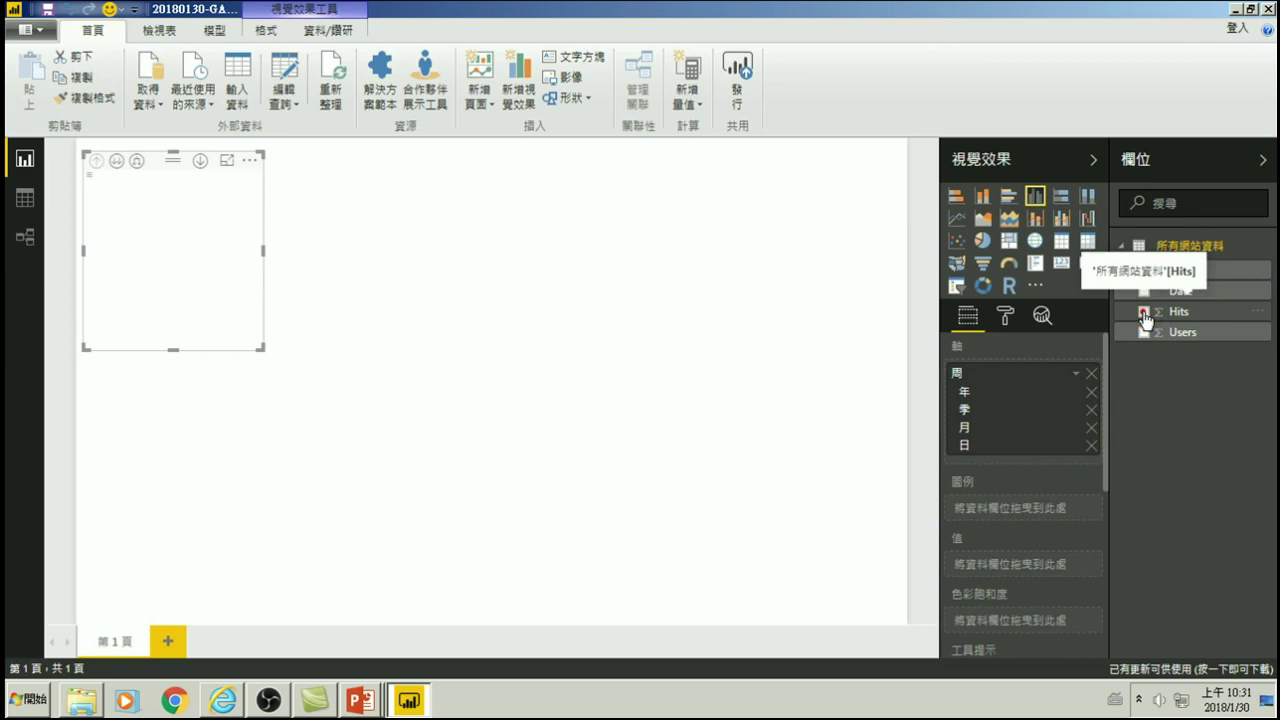
left_click(1144, 312)
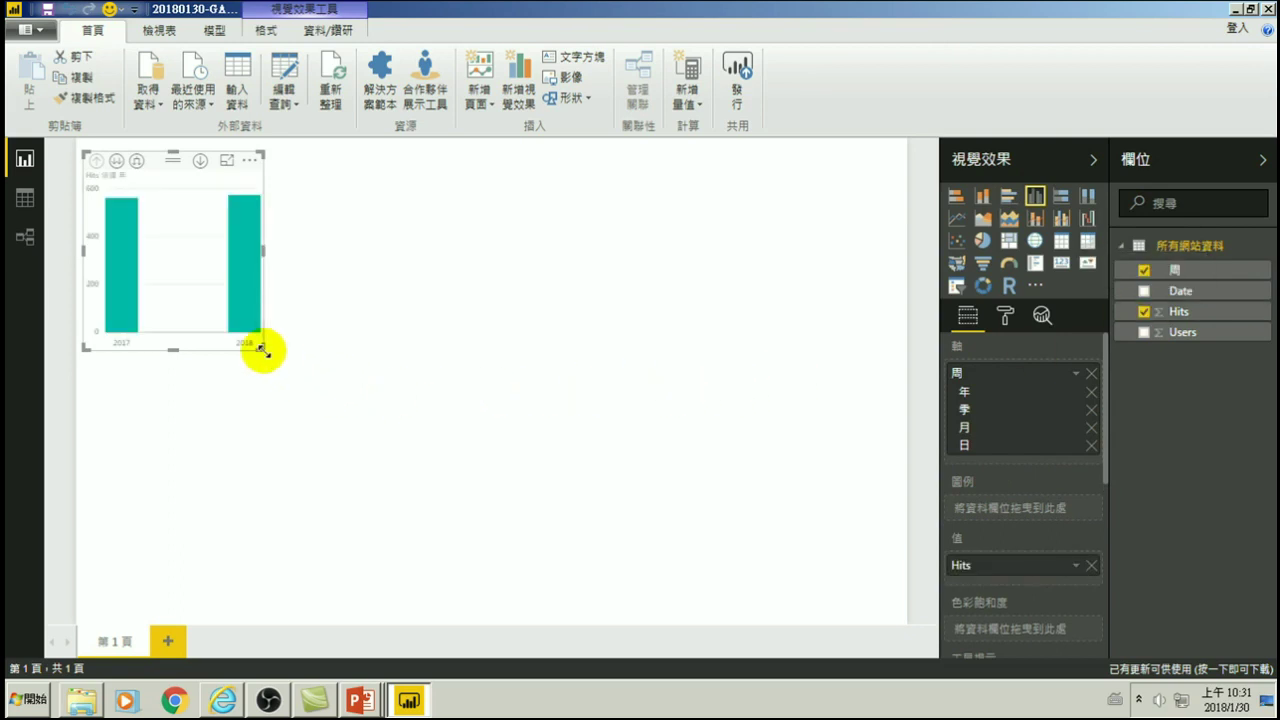
left_click_drag(263, 348, 836, 594)
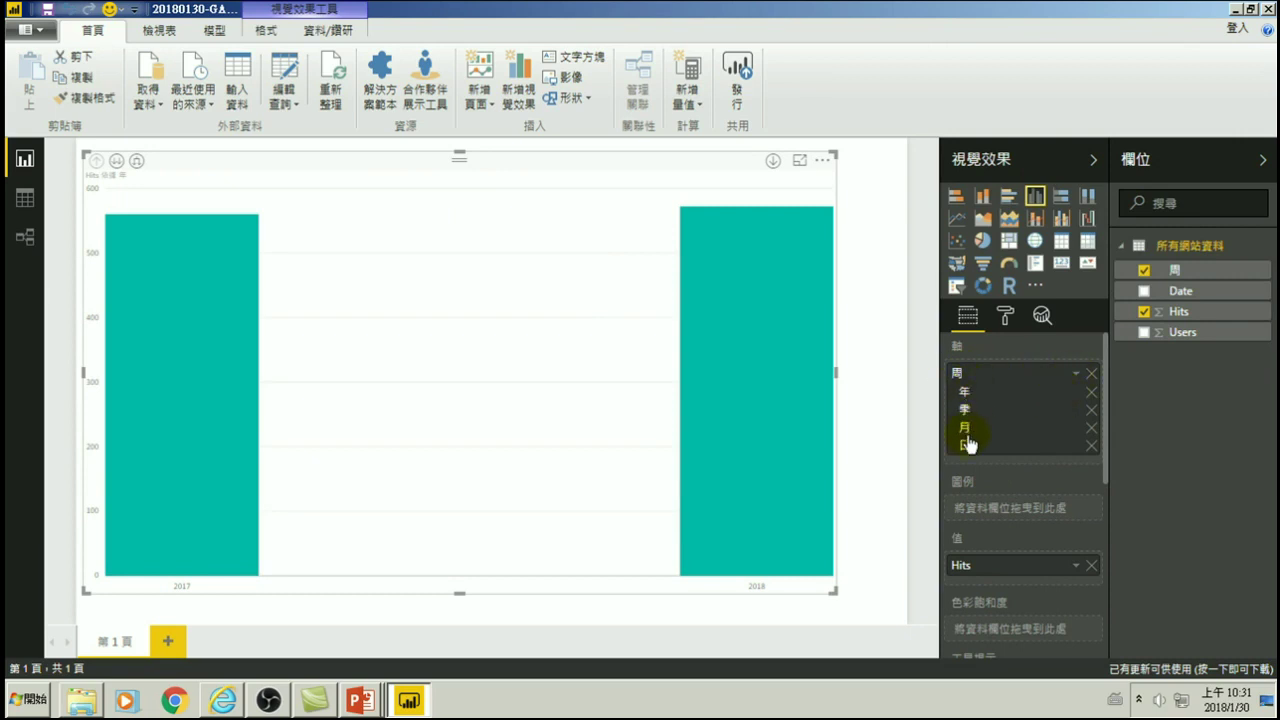
left_click(1077, 378)
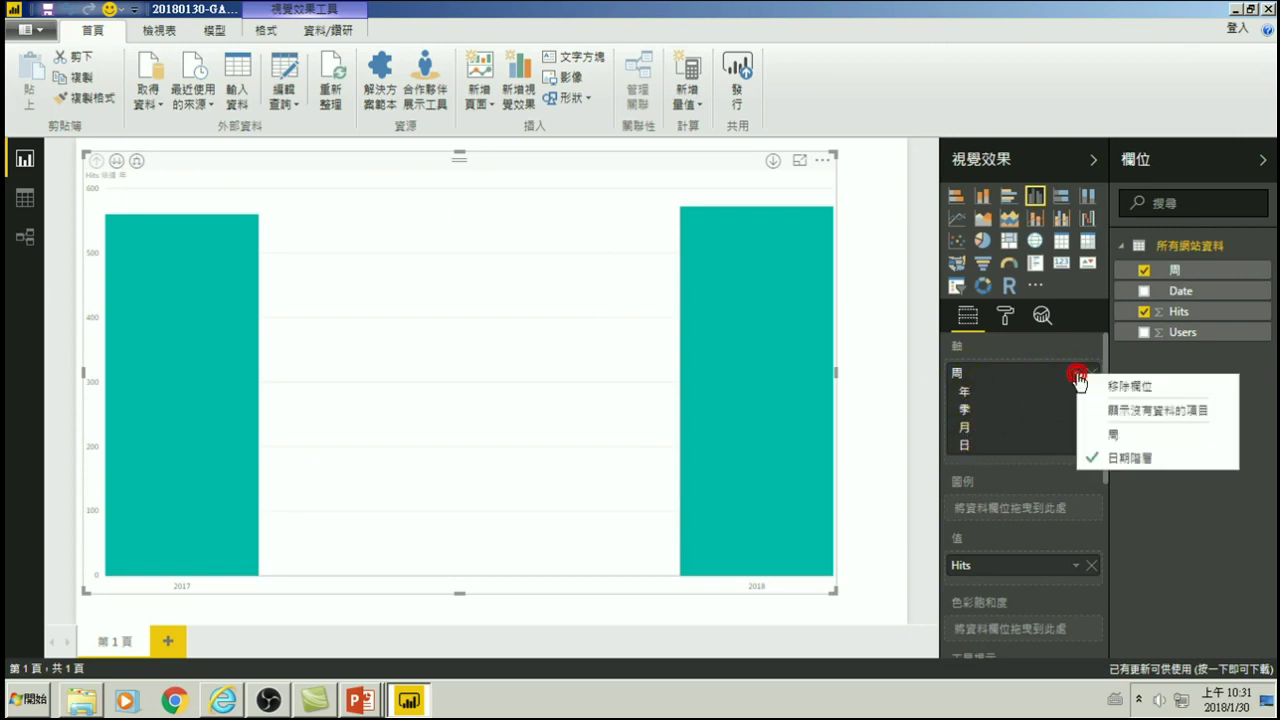
left_click(1116, 436)
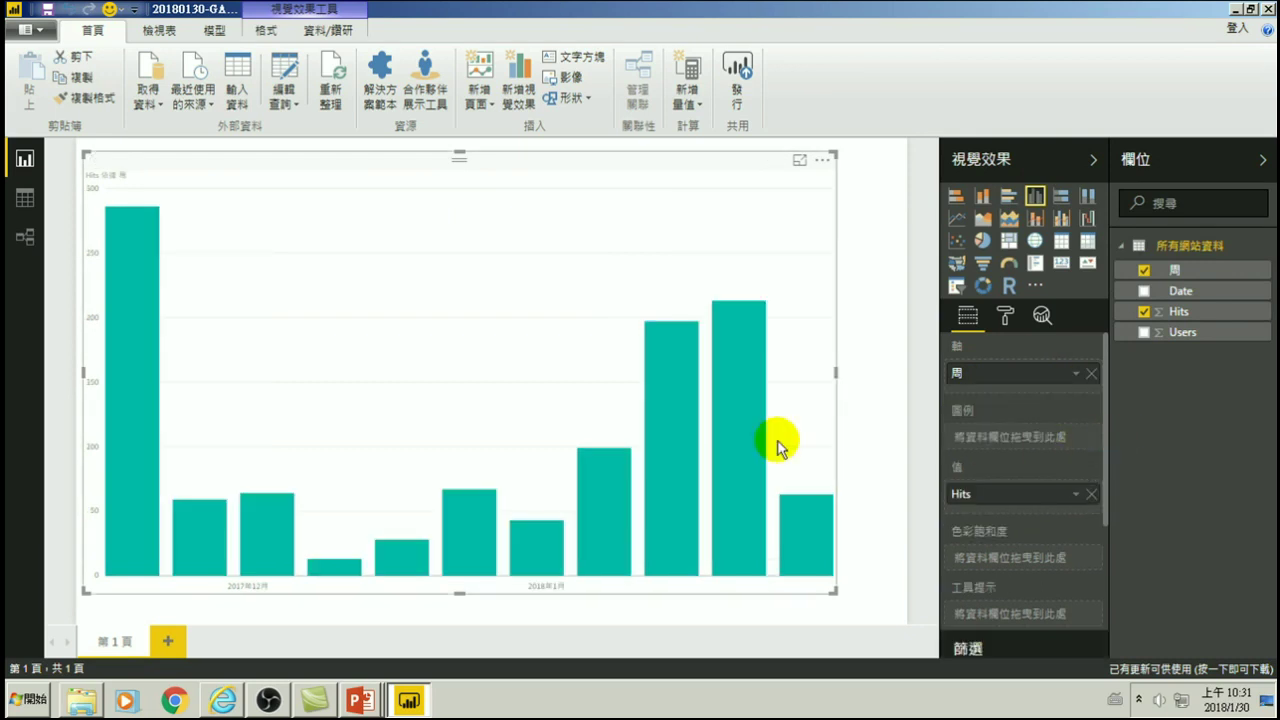
mouse_move(145, 298)
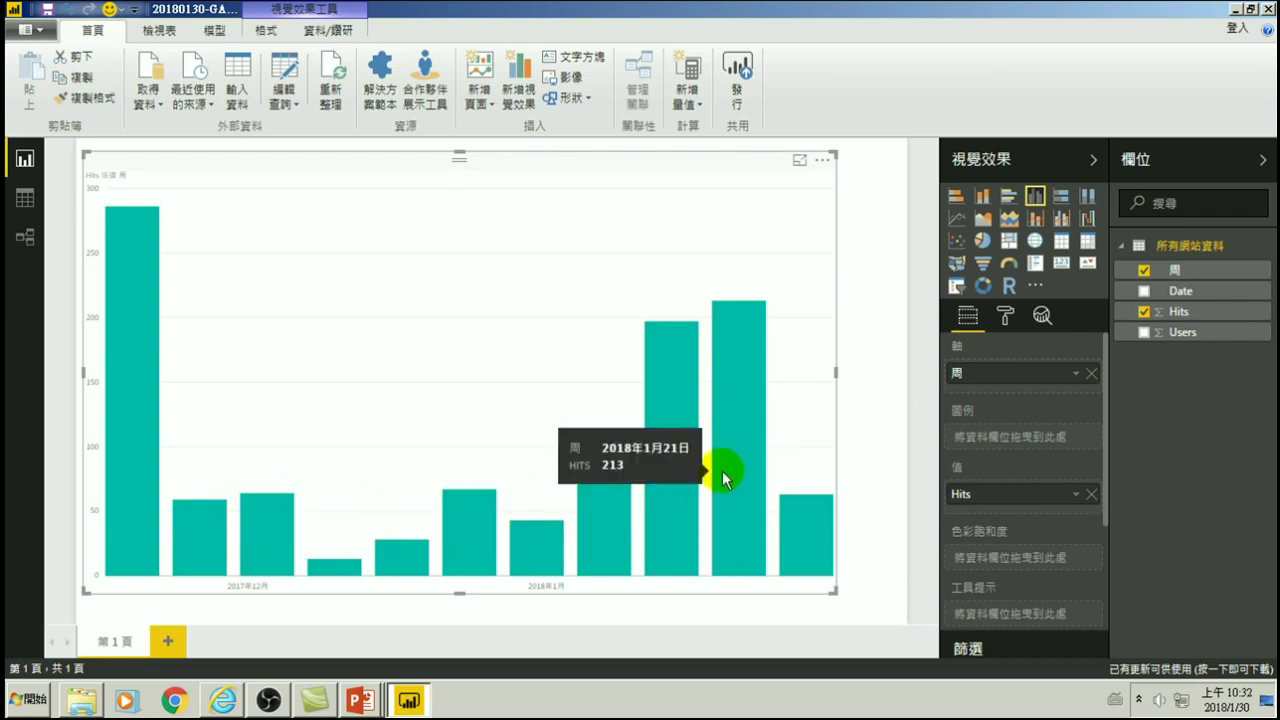
mouse_move(694, 400)
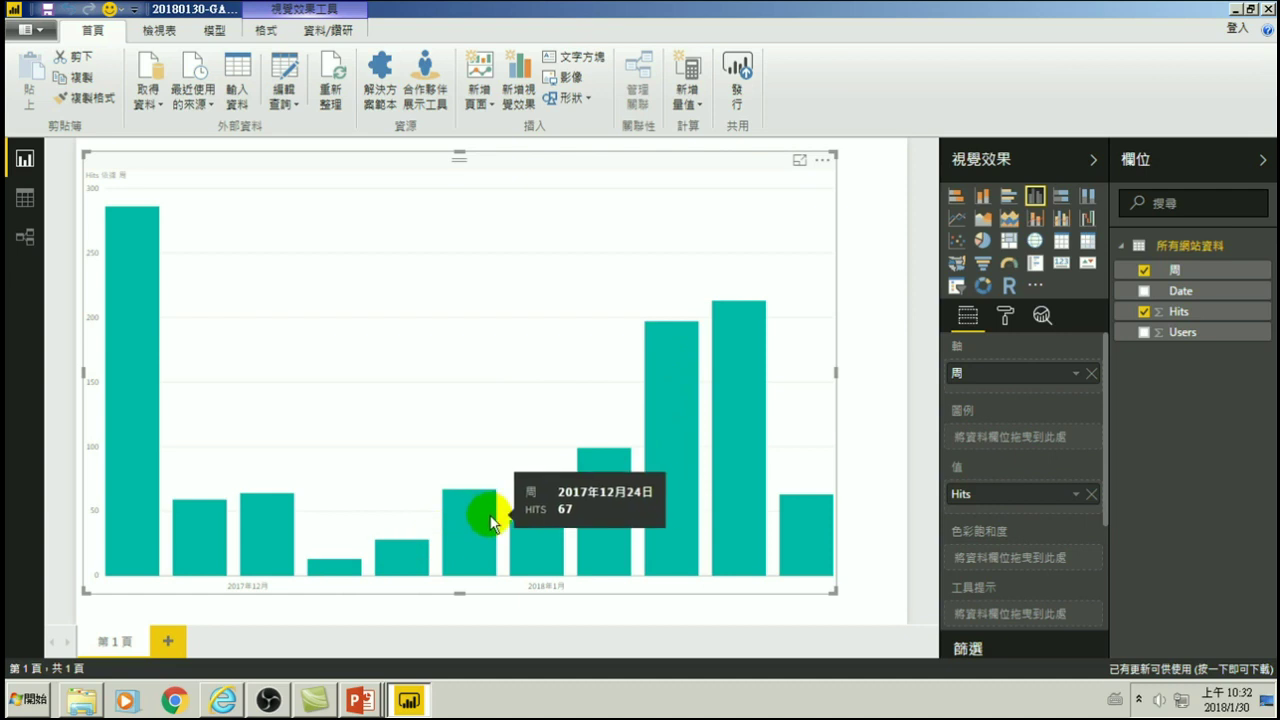
mouse_move(588, 491)
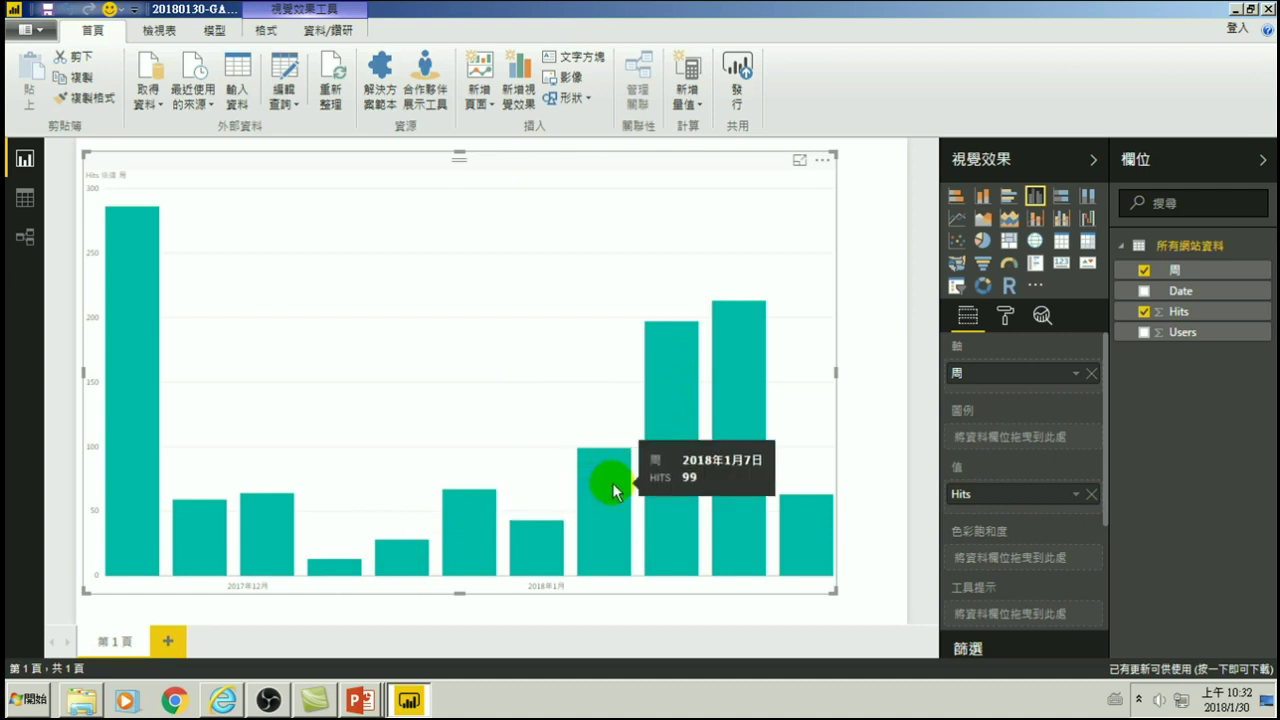
mouse_move(663, 491)
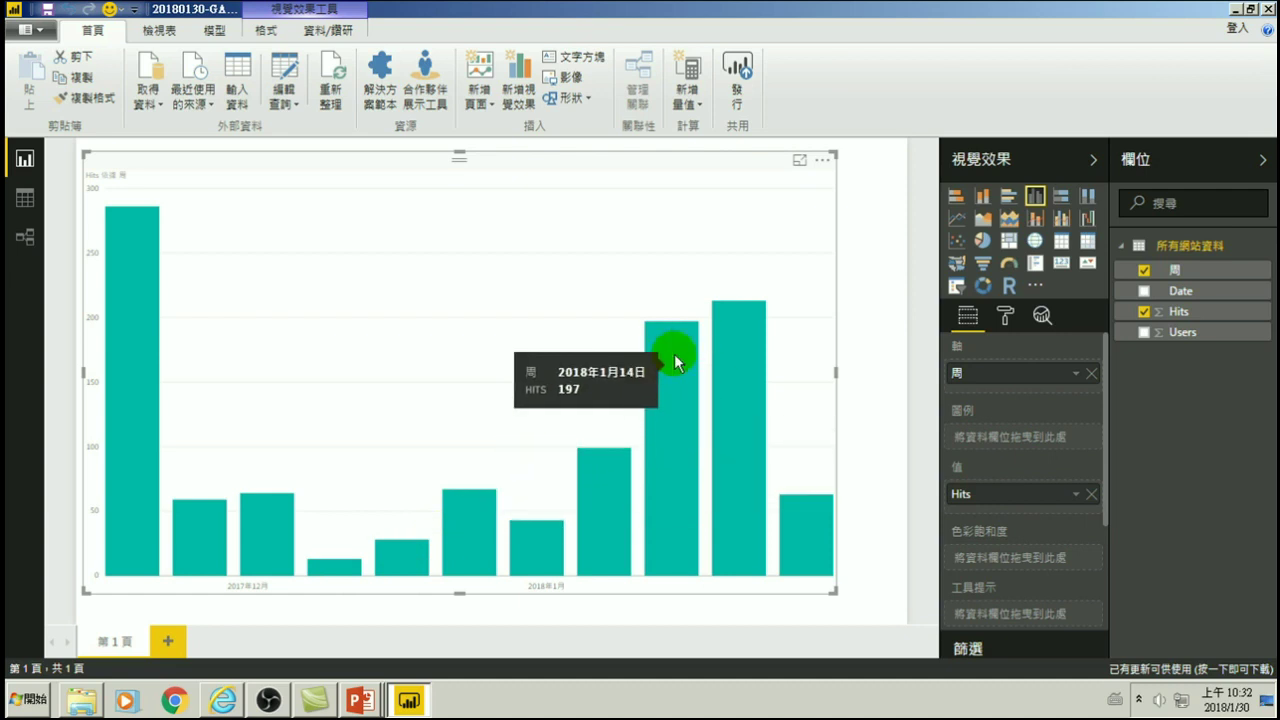
mouse_move(735, 392)
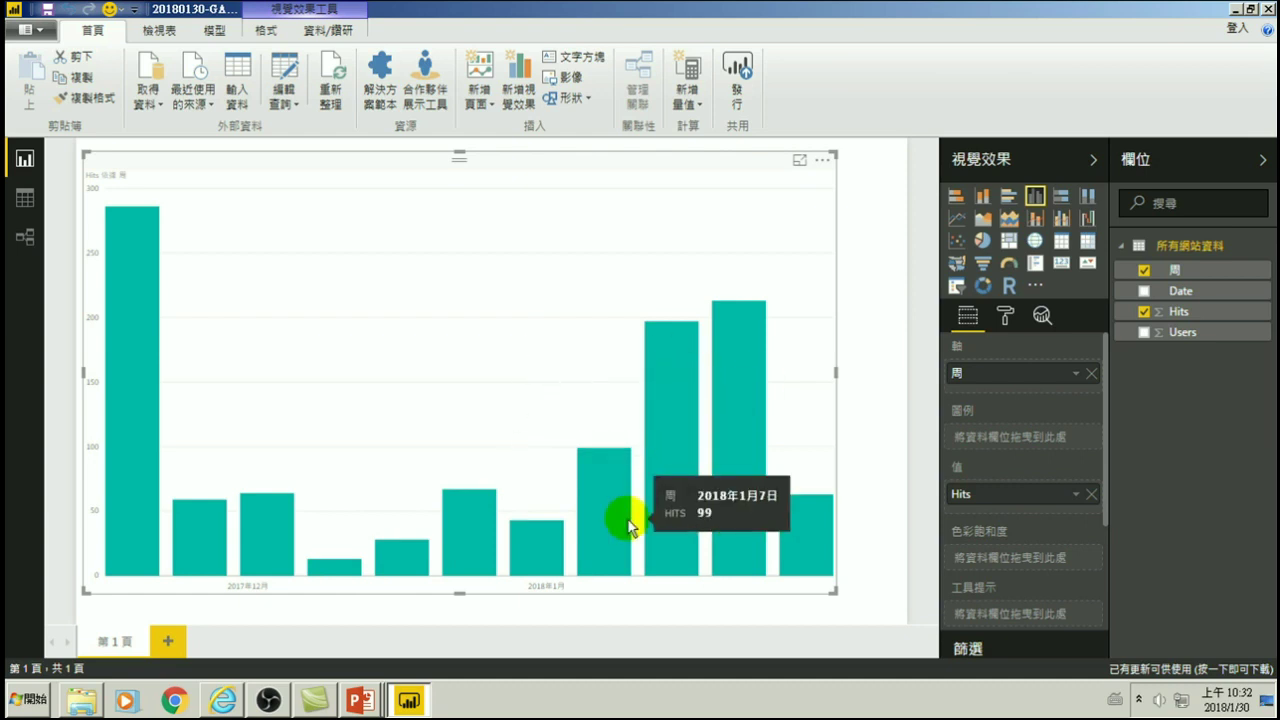
mouse_move(671, 451)
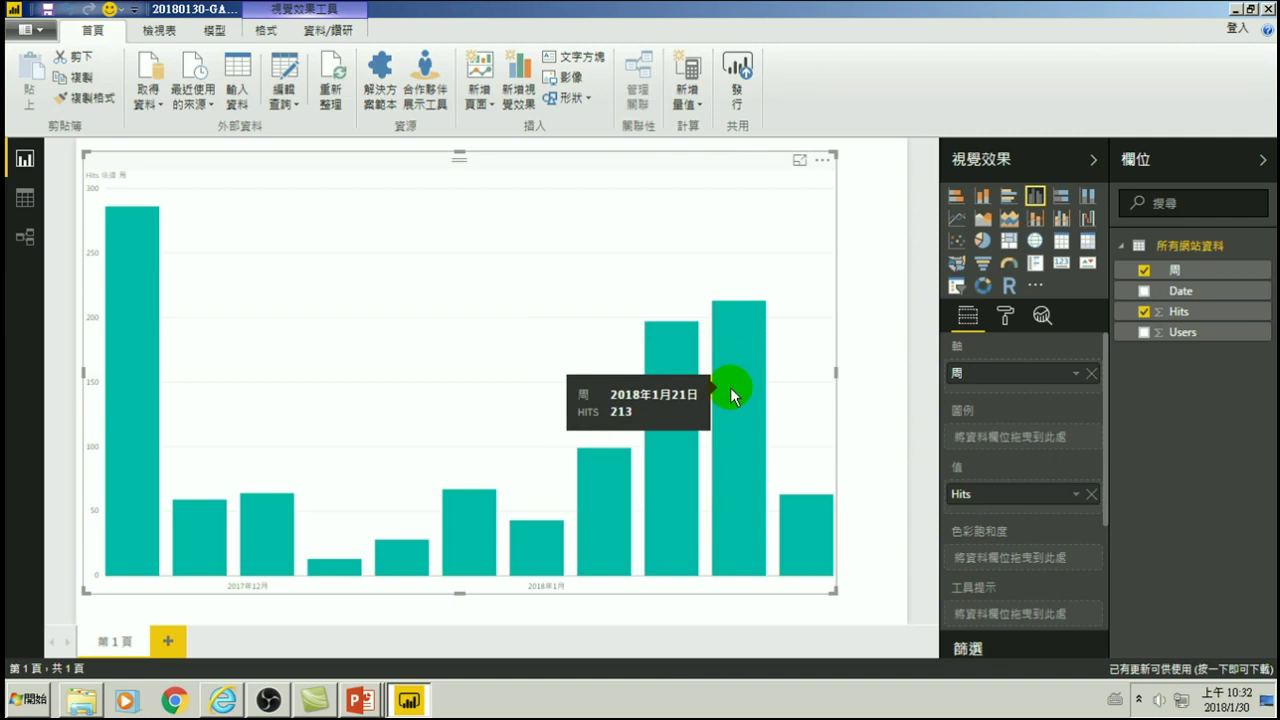
- Switch to the data view, reopen the query editor, then close and apply without changes
left_click(25, 198)
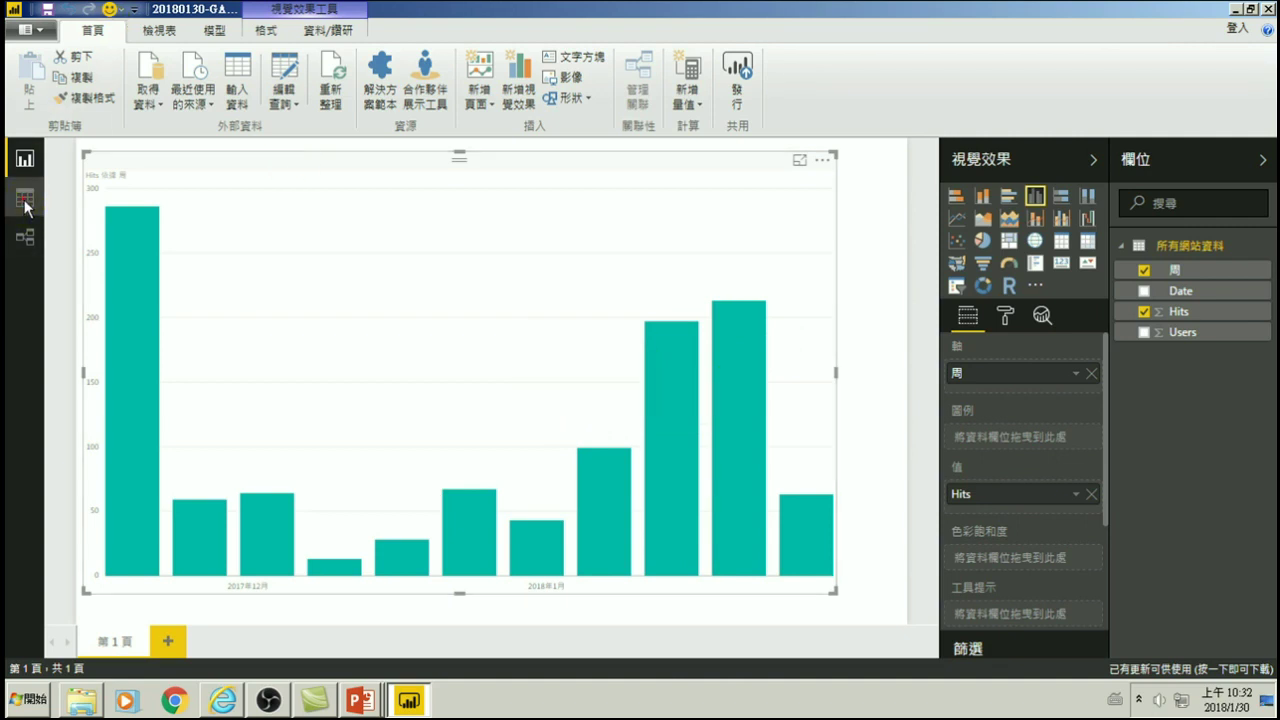
left_click(283, 104)
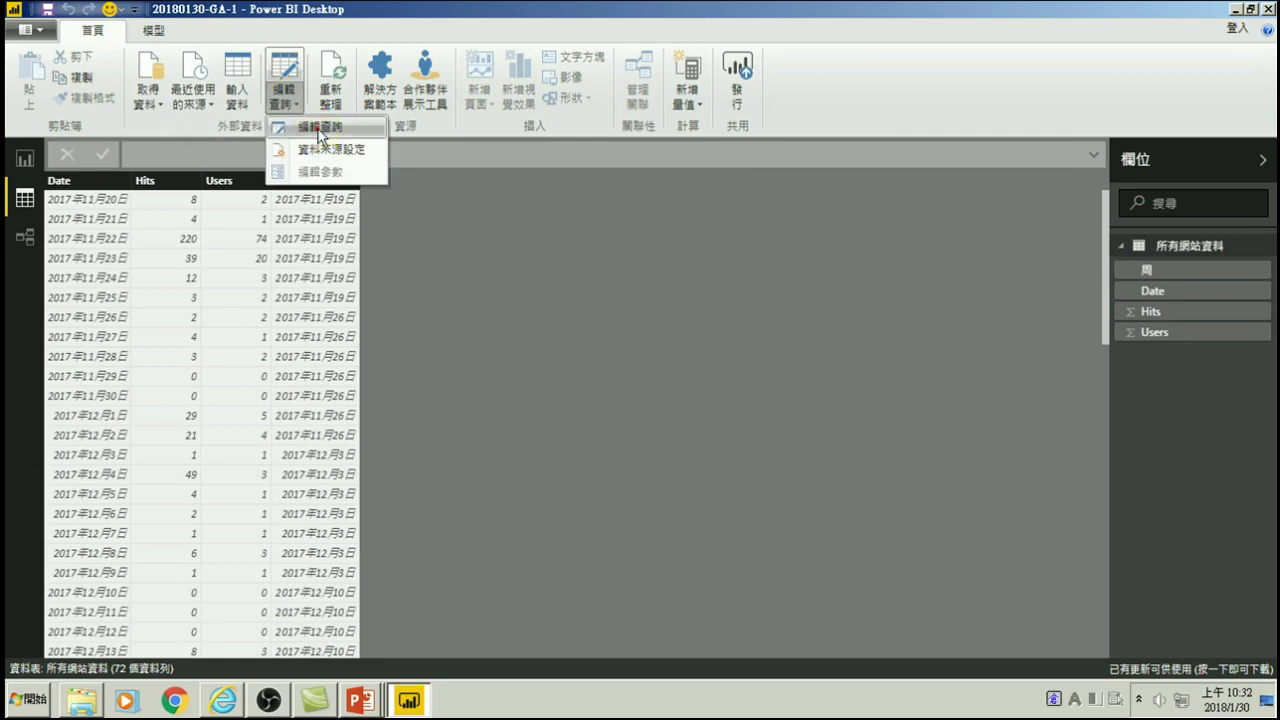
left_click(319, 130)
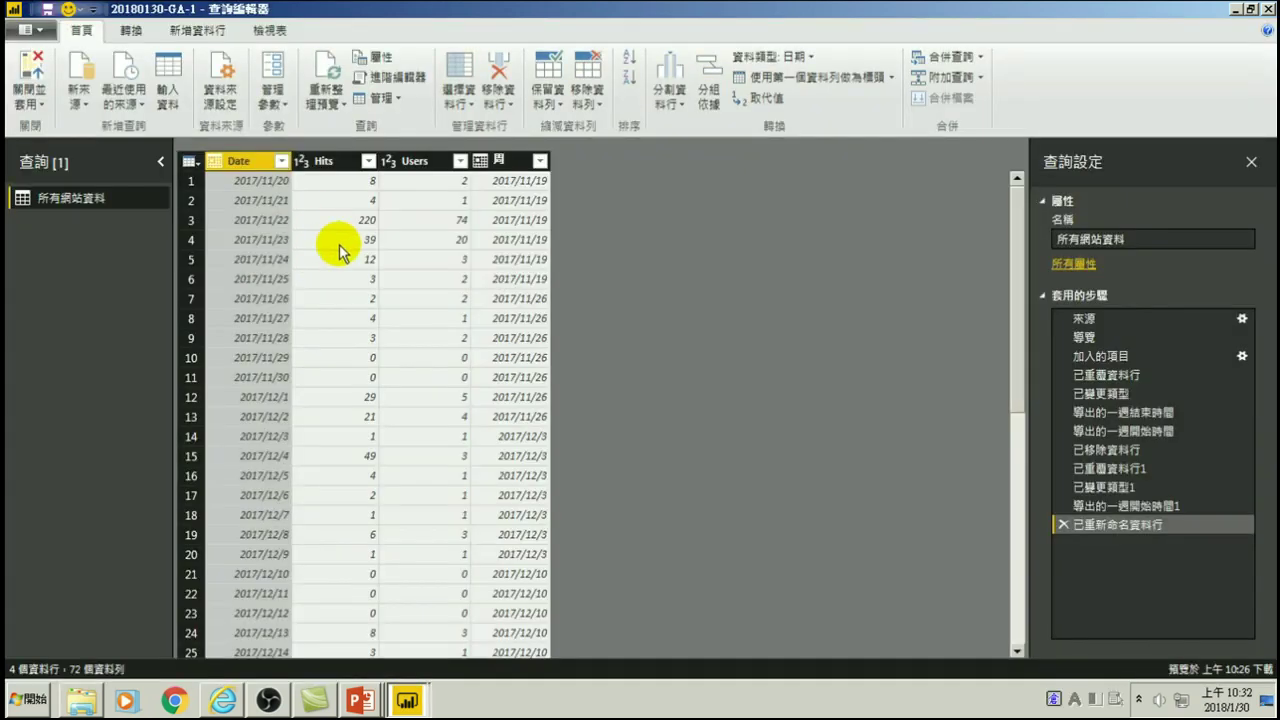
right_click(231, 157)
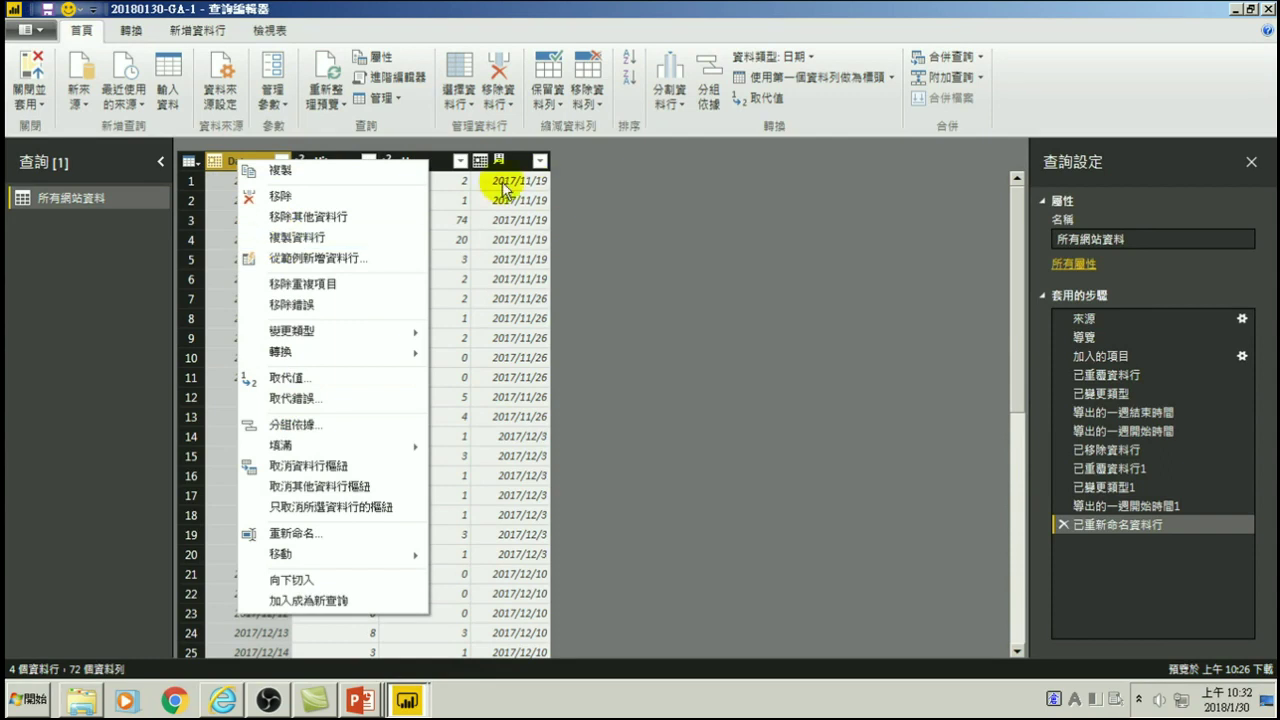
left_click(626, 331)
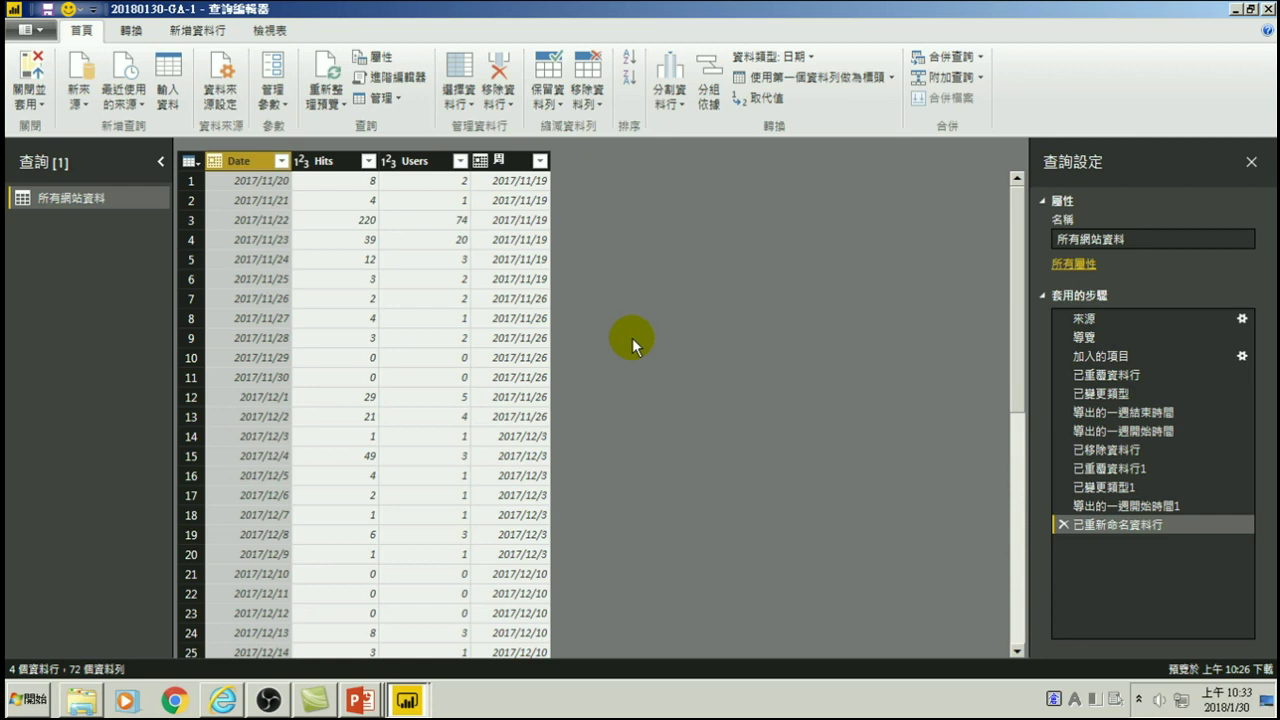
left_click(30, 78)
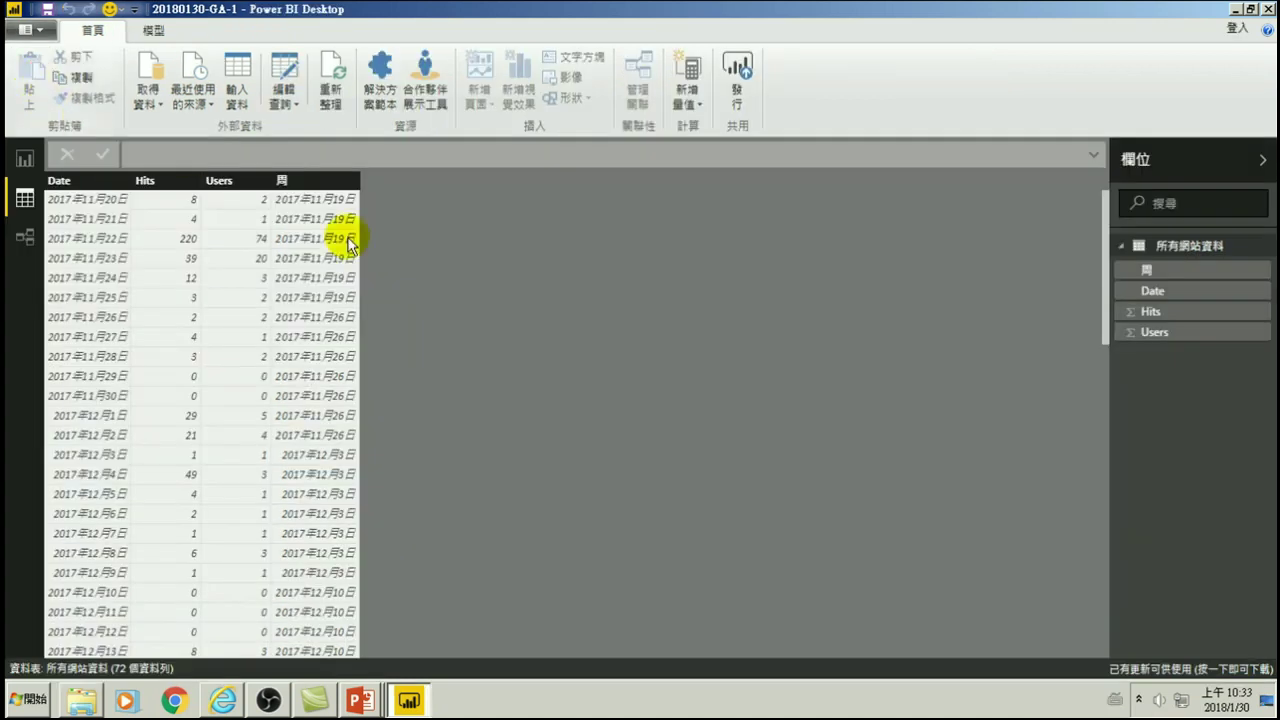
- Return to the Hits report page, then end the PowerPoint slideshow
left_click(25, 159)
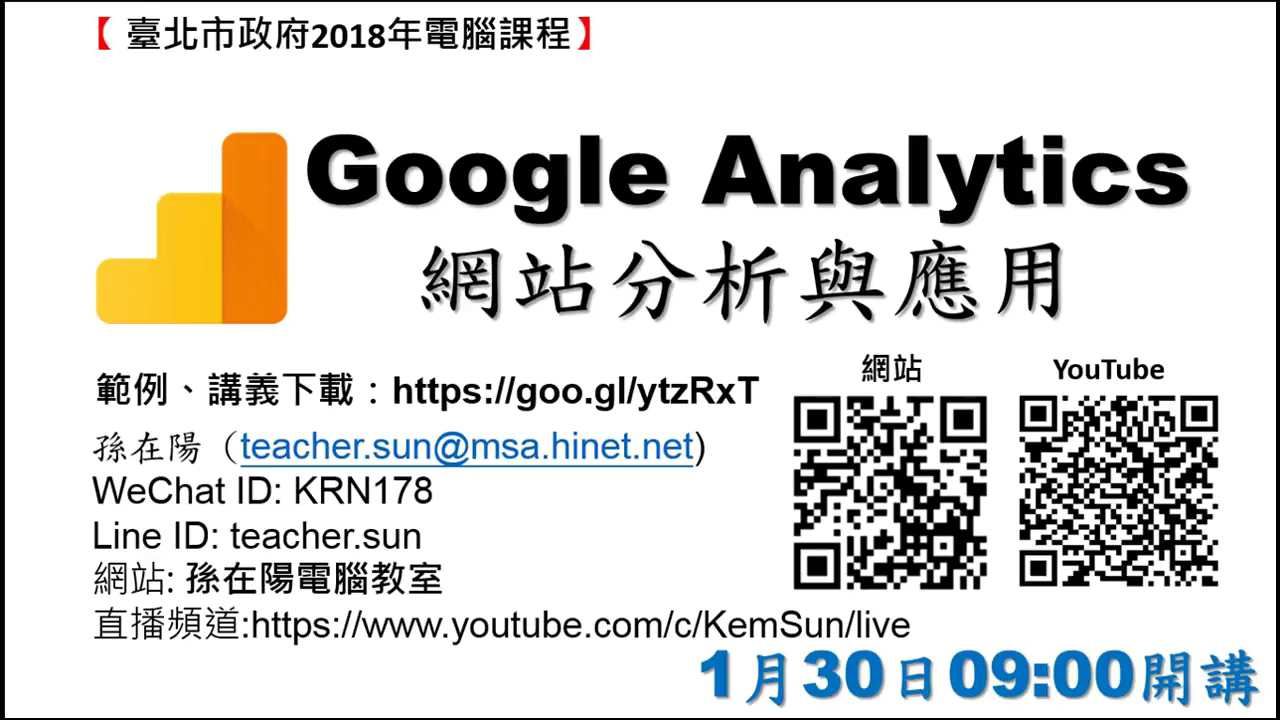
key("Escape")
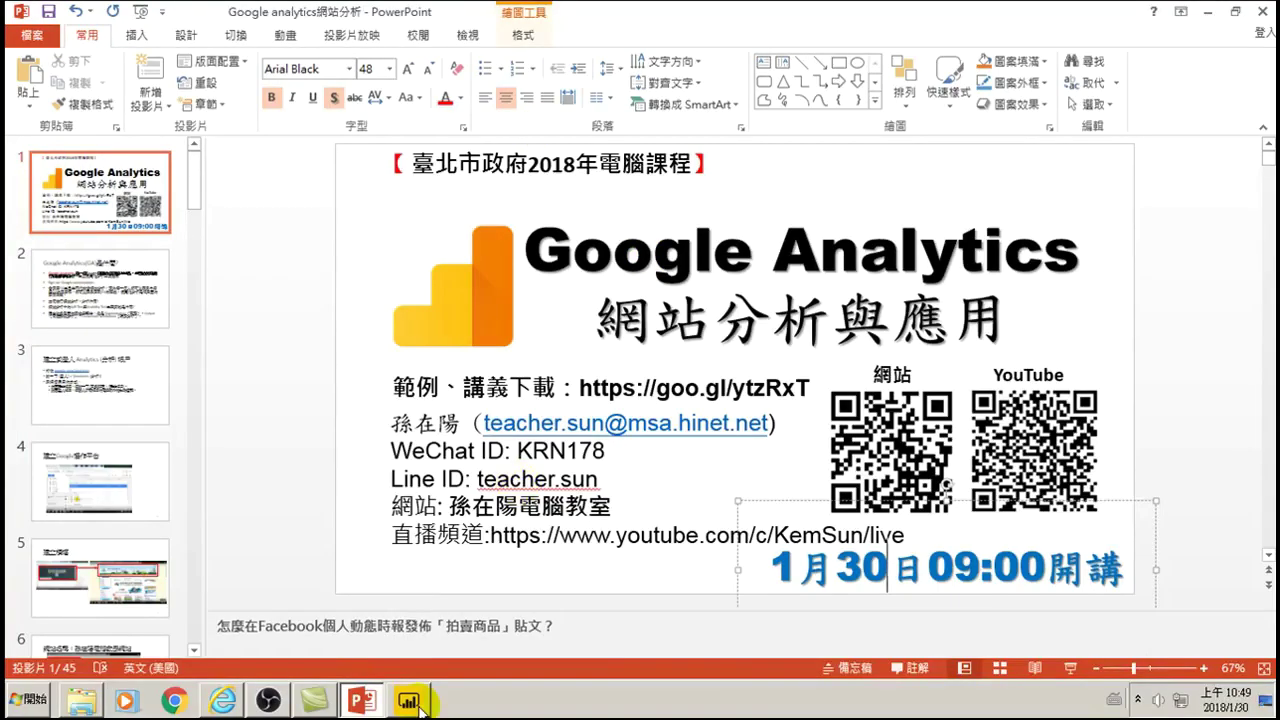
left_click(410, 700)
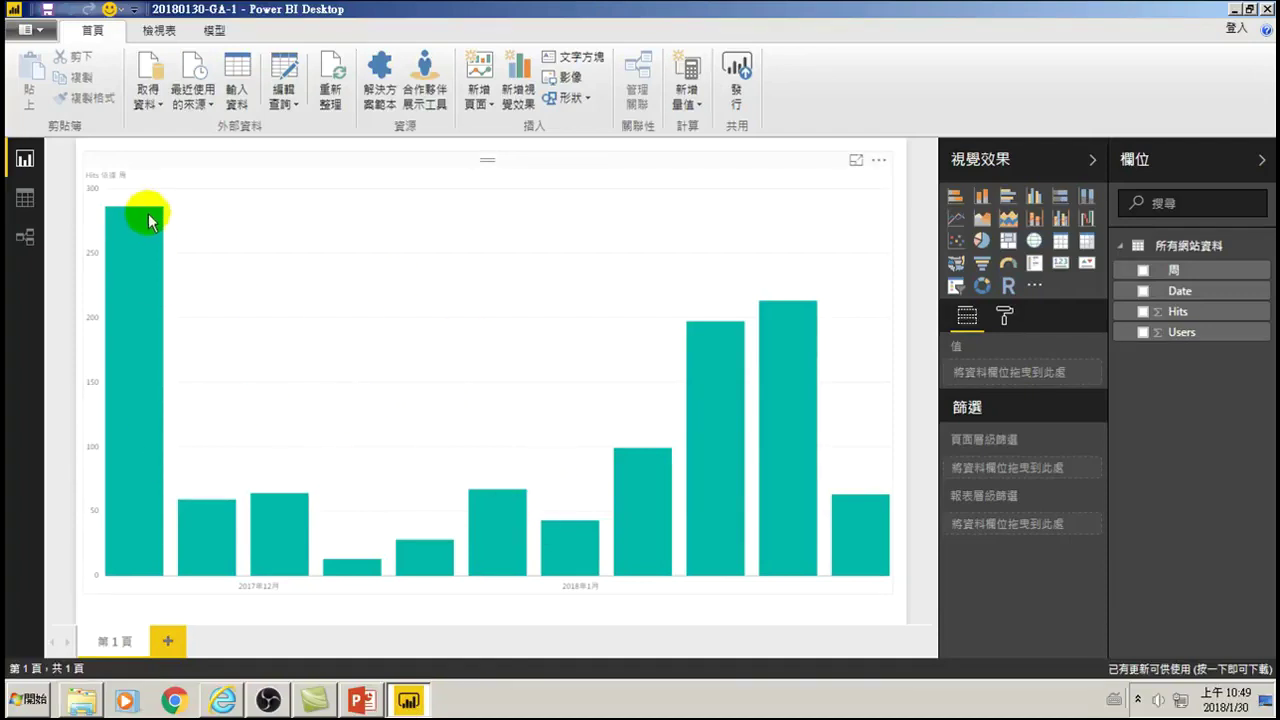
- Select the weekly Hits column chart and show its Format pane in Visualizations
mouse_move(268, 518)
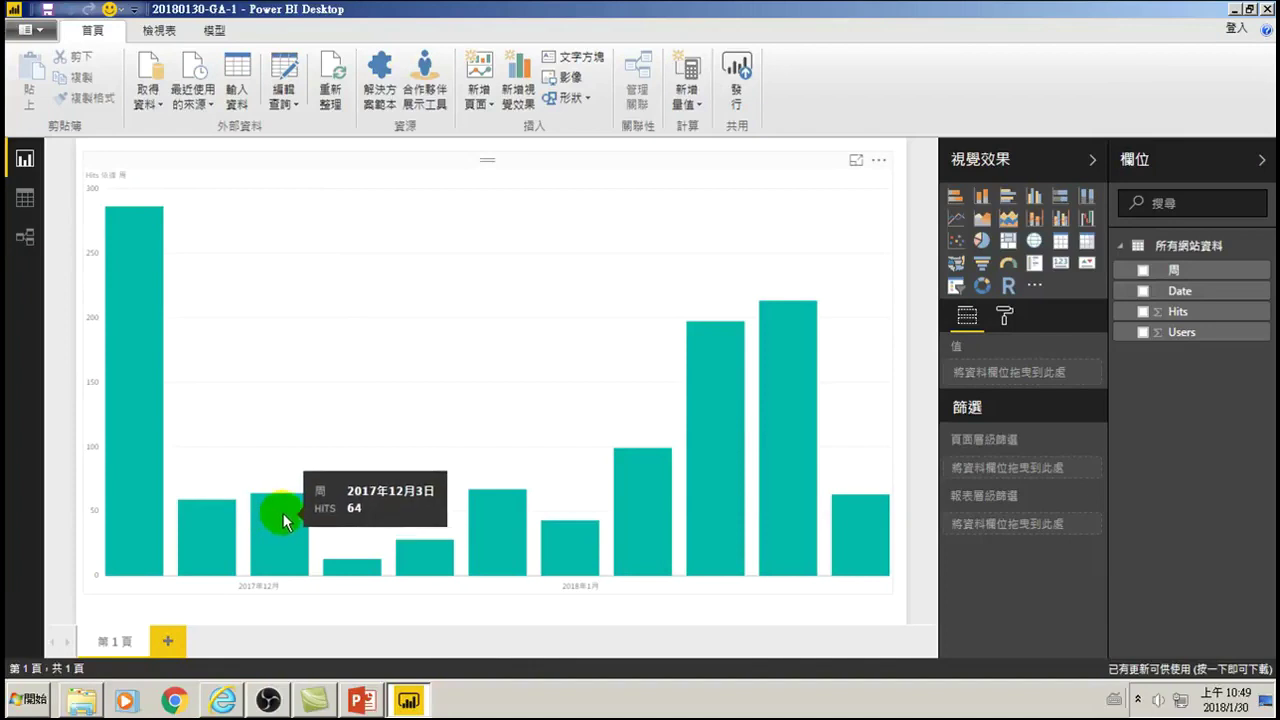
left_click(673, 195)
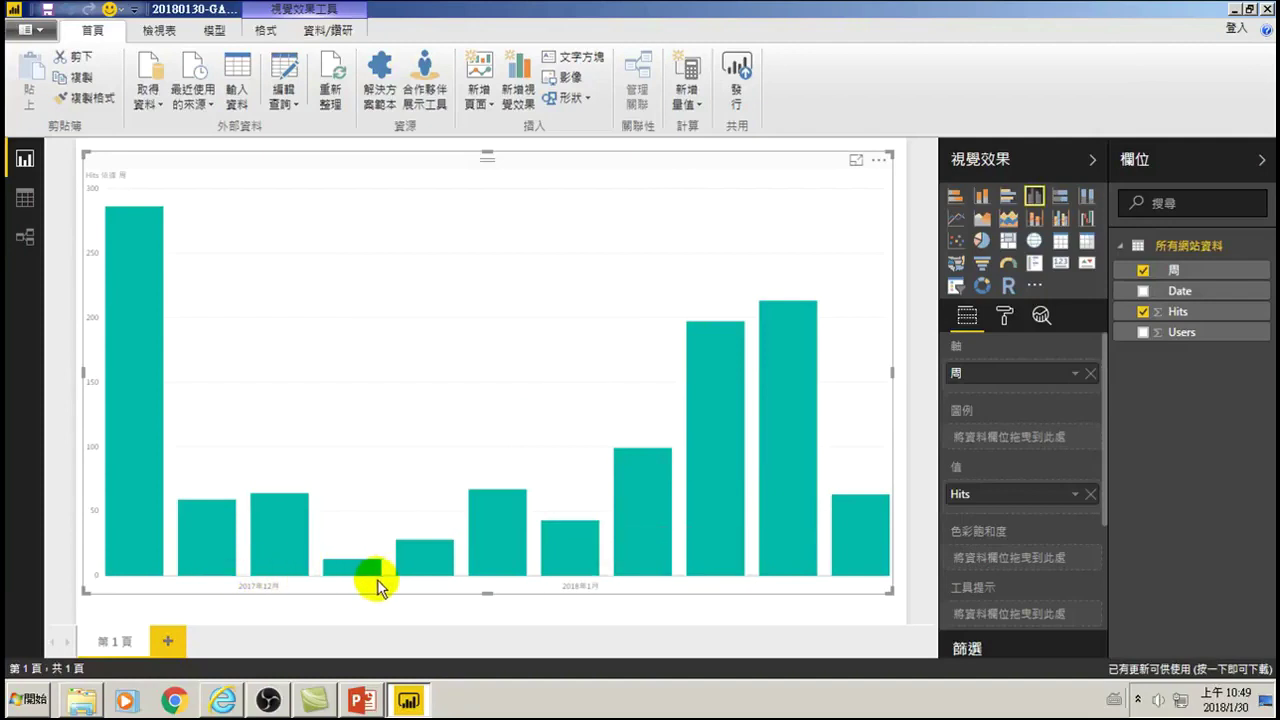
left_click(262, 590)
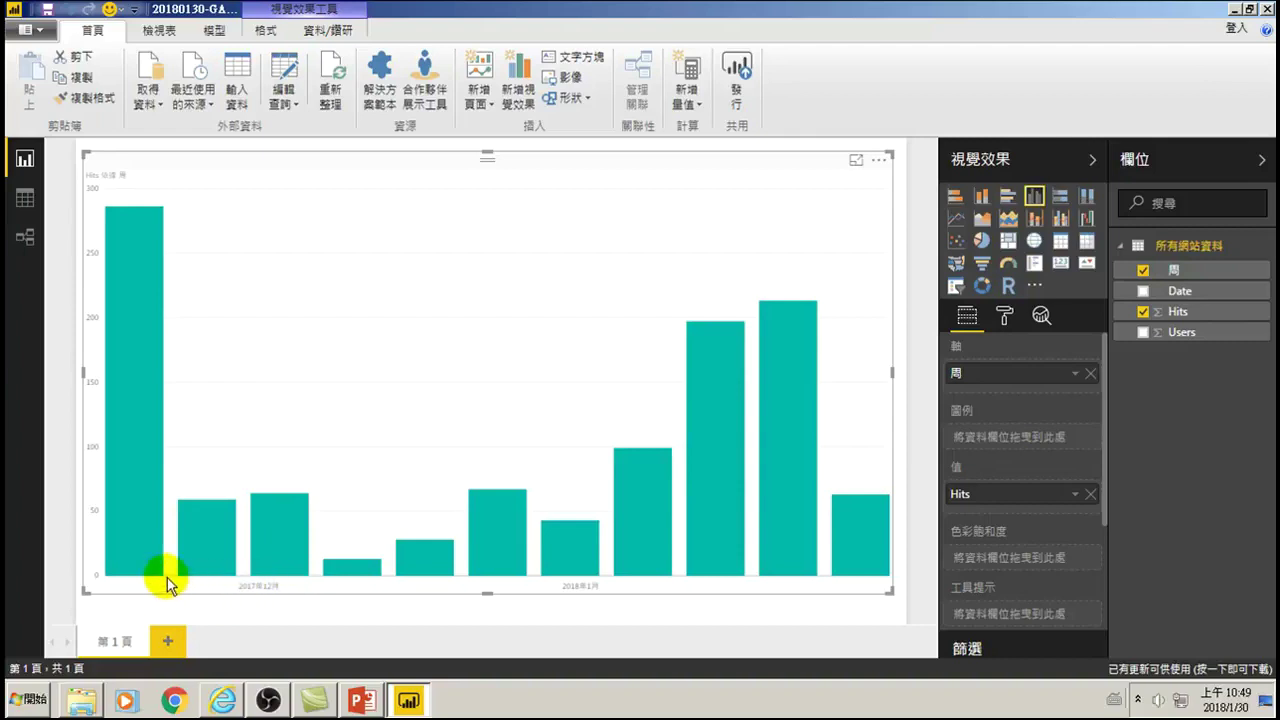
mouse_move(110, 545)
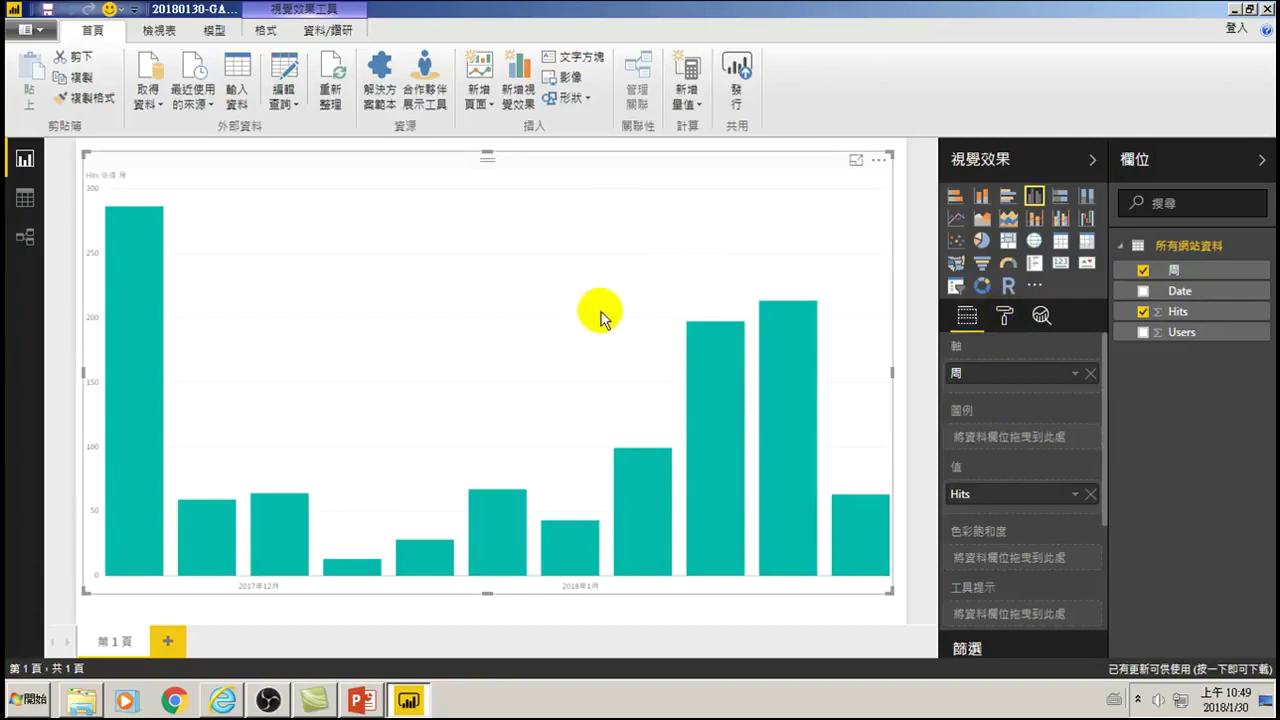
left_click(1005, 317)
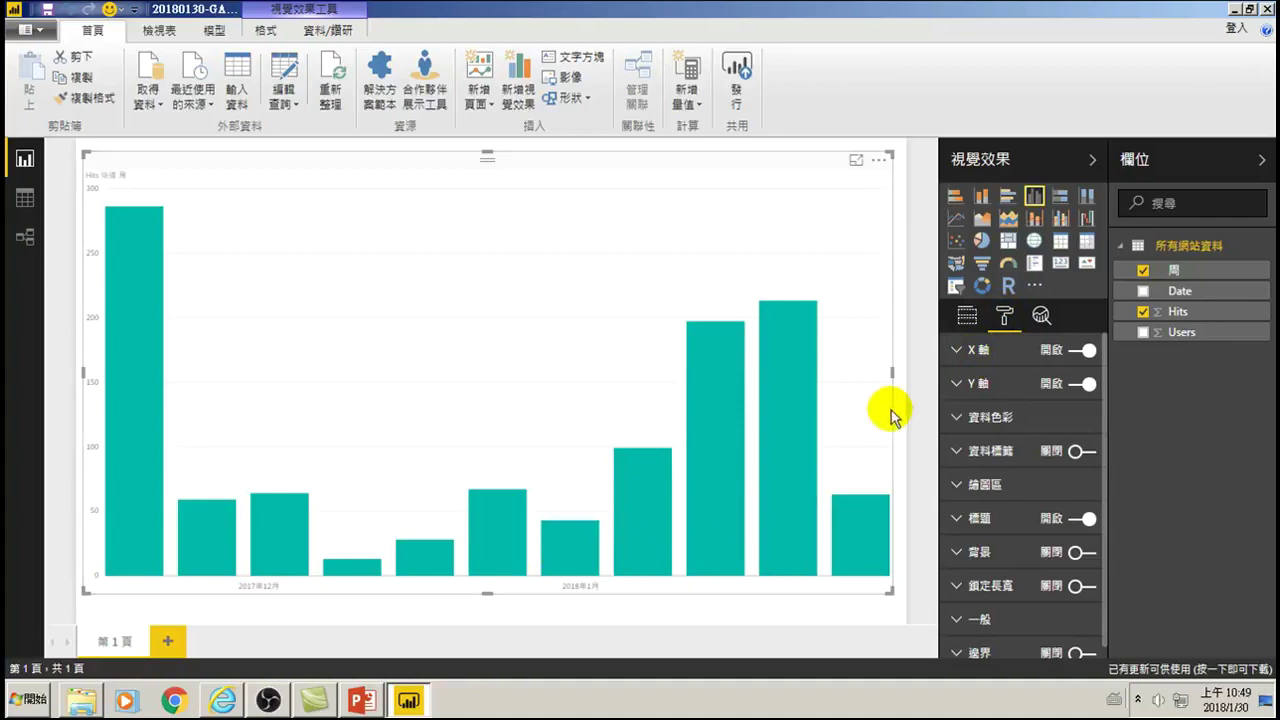
- Expand X軸 and set its type to 類別目錄, briefly trying 連續 first
left_click(957, 352)
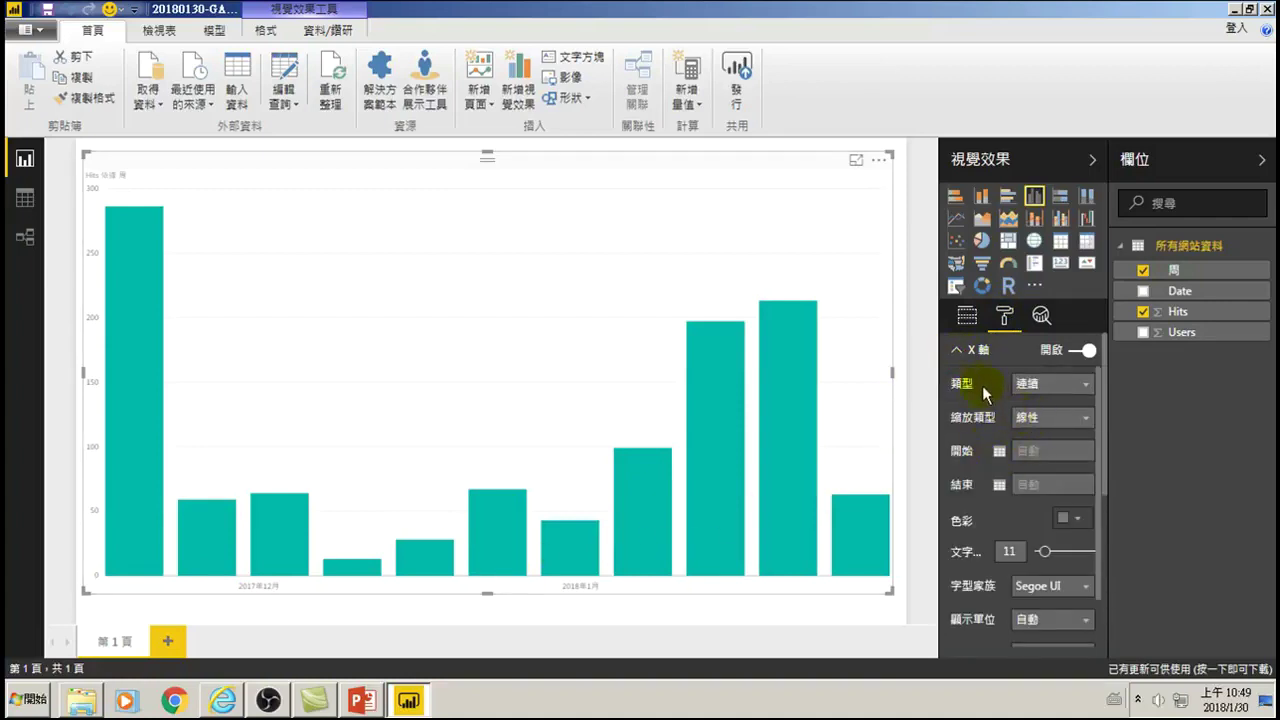
left_click(1030, 383)
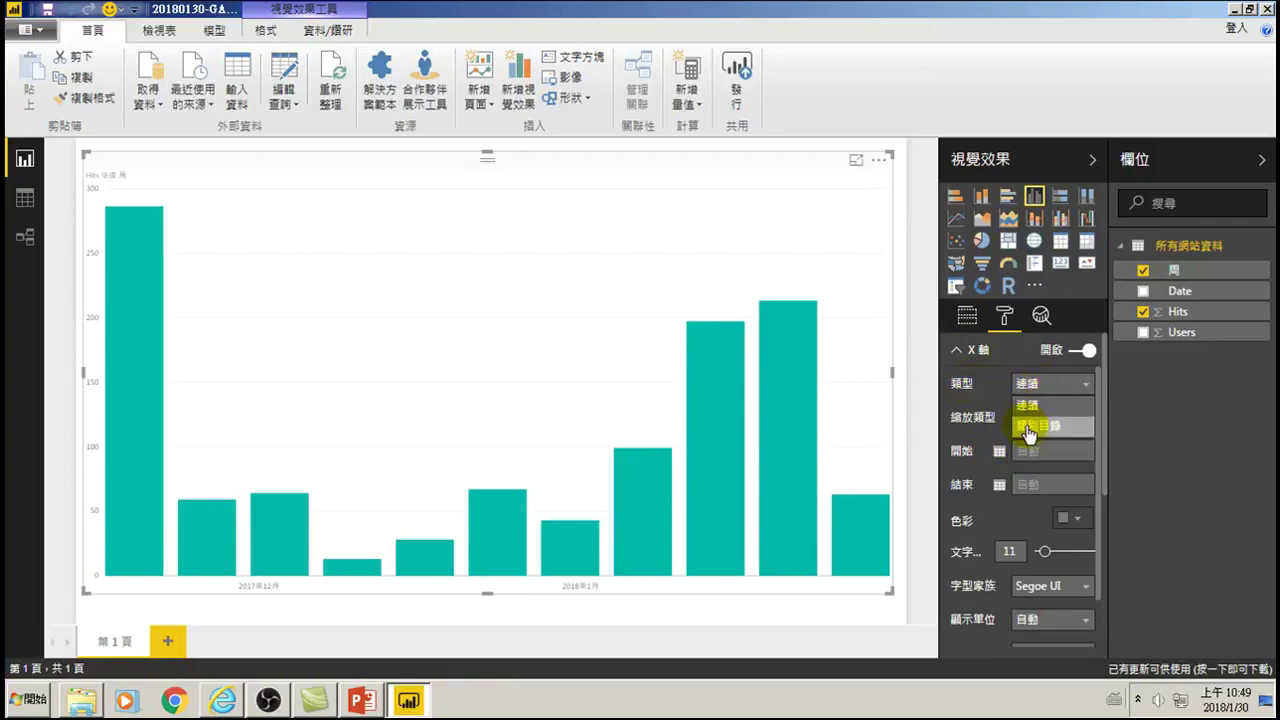
left_click(1030, 428)
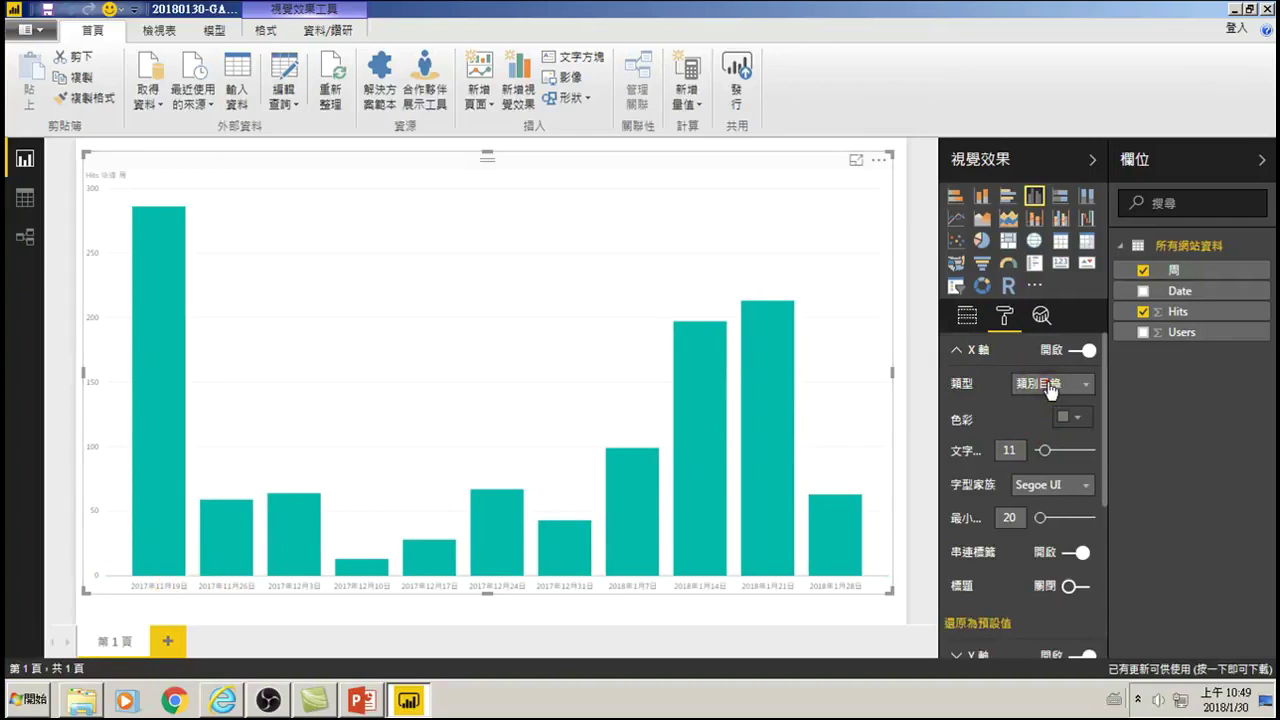
left_click(1046, 383)
left_click(1031, 408)
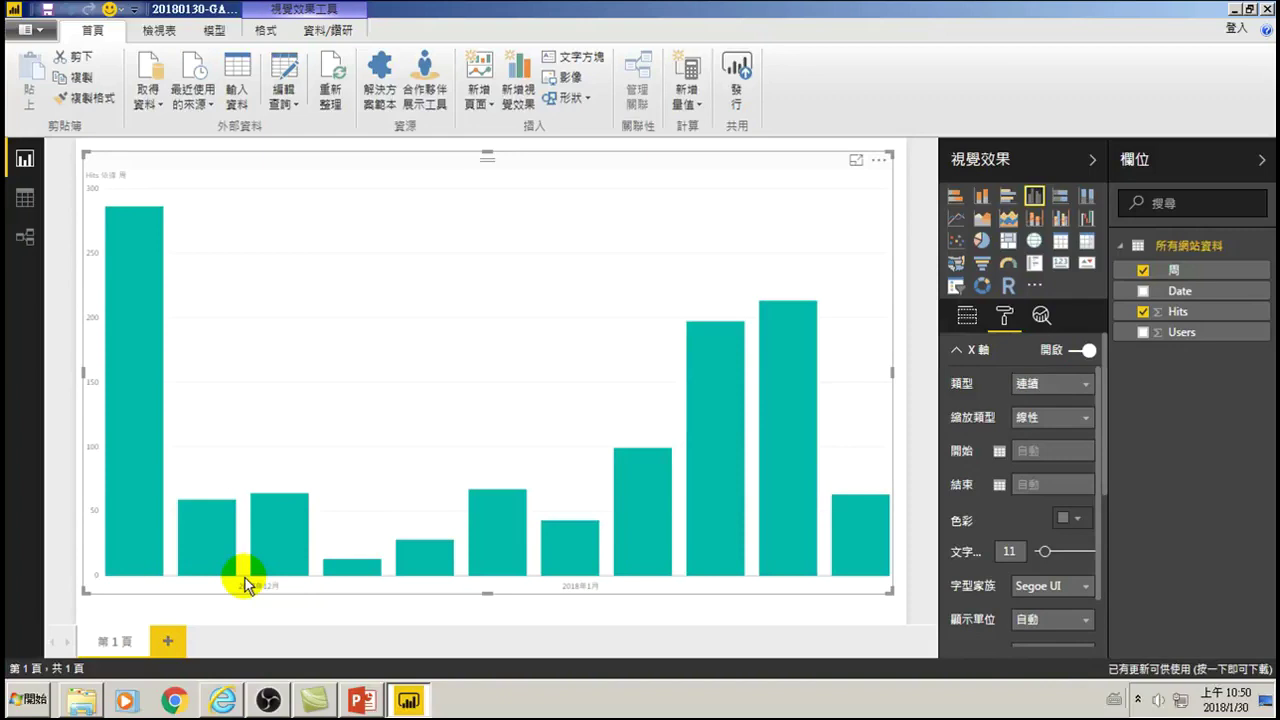
left_click(1060, 384)
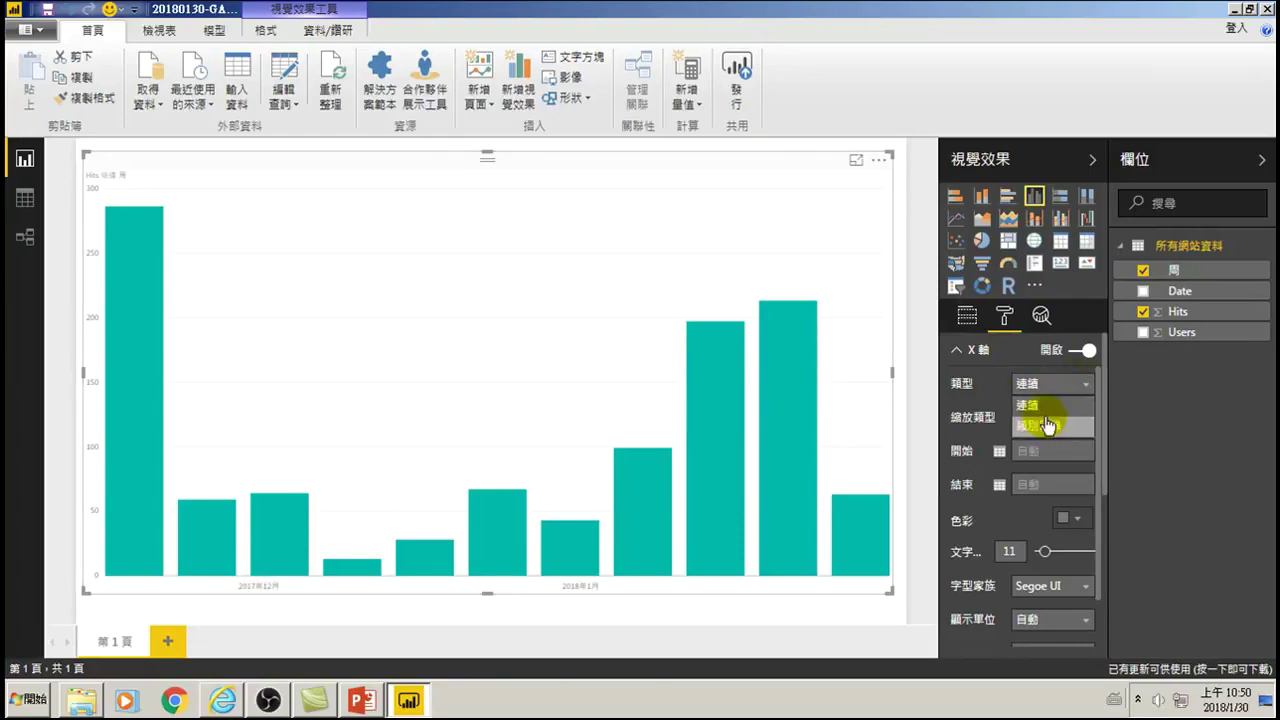
left_click(1042, 424)
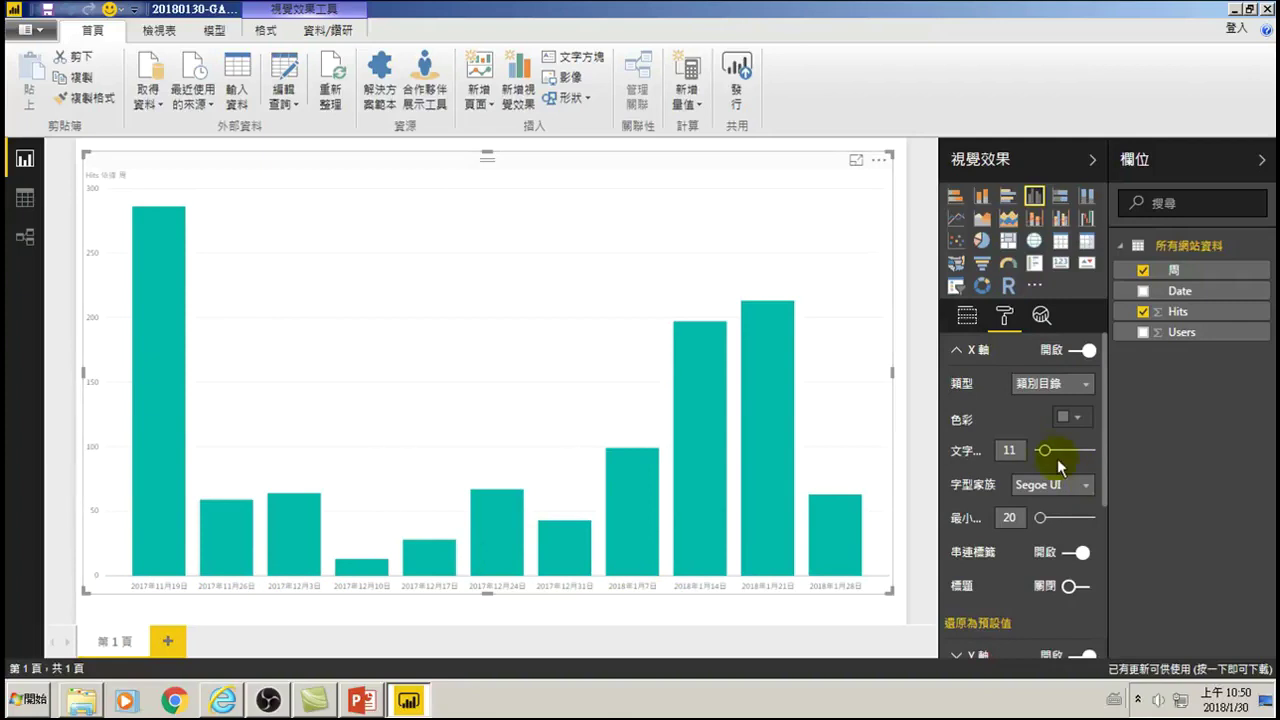
- Make the X-axis labels size 18 and black
left_click_drag(1046, 456, 1058, 456)
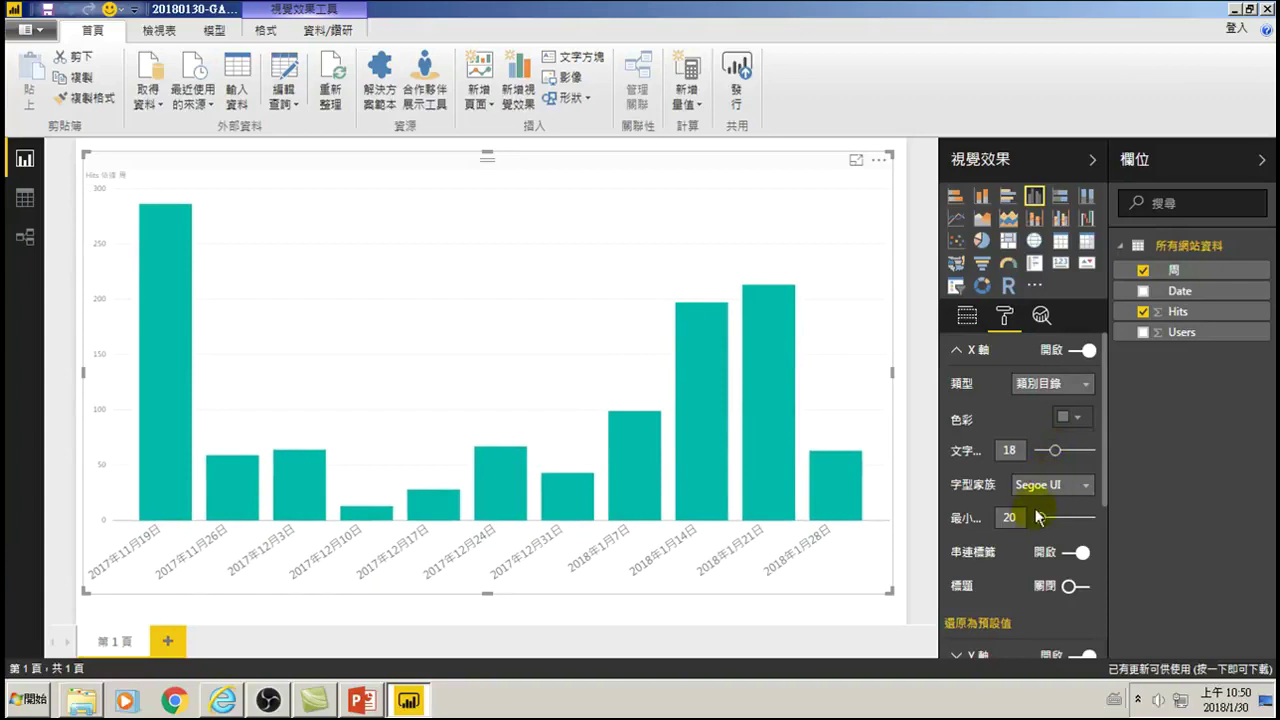
scroll(1045, 500, "down", 5)
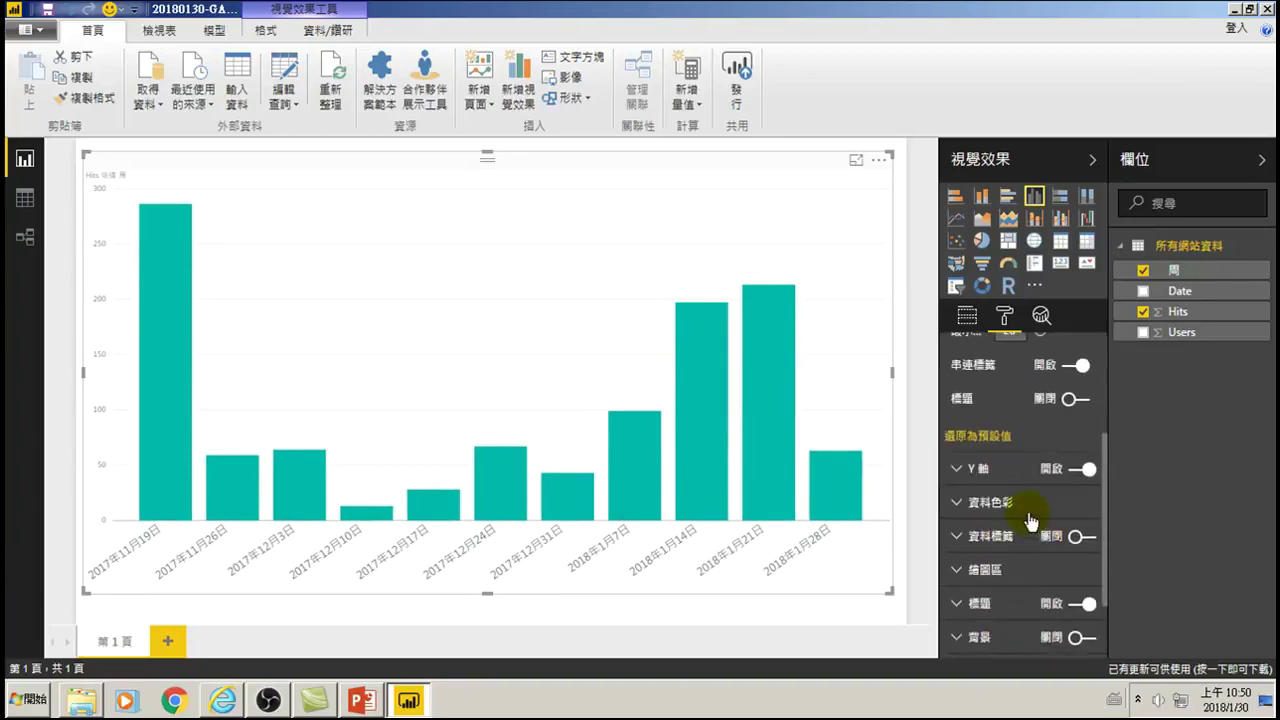
scroll(1035, 512, "up", 5)
left_click(1080, 426)
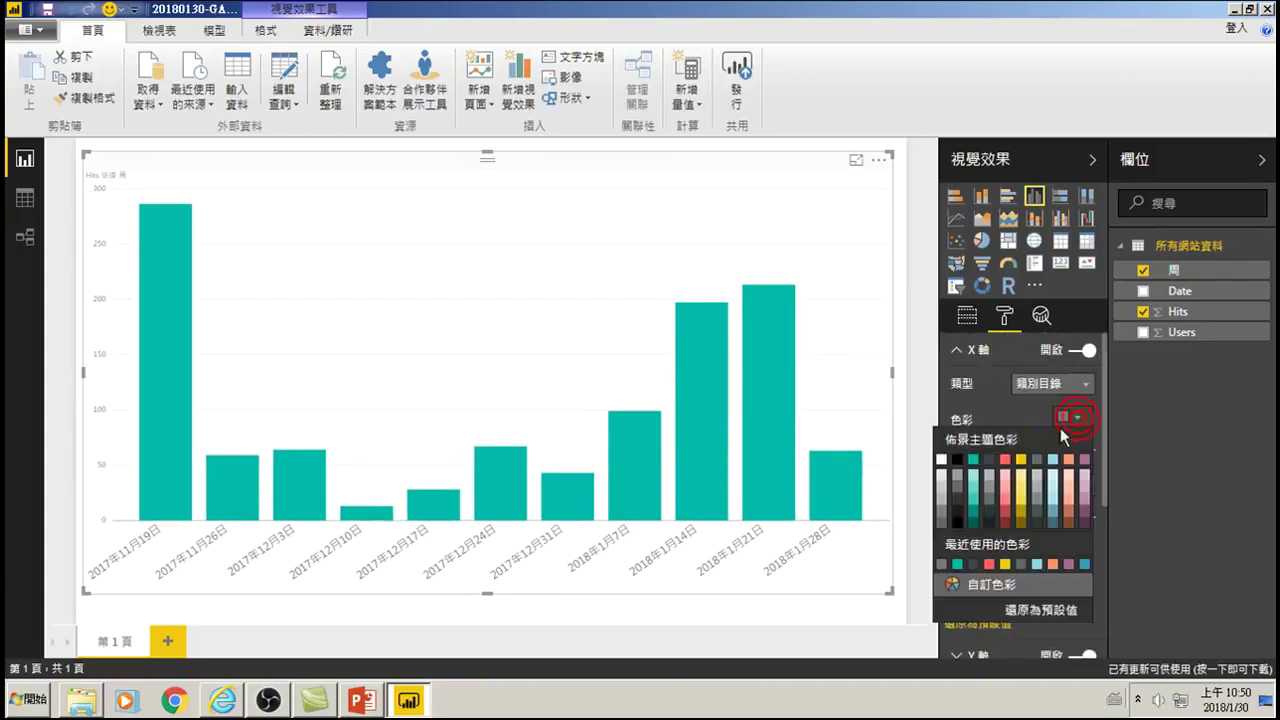
left_click(957, 460)
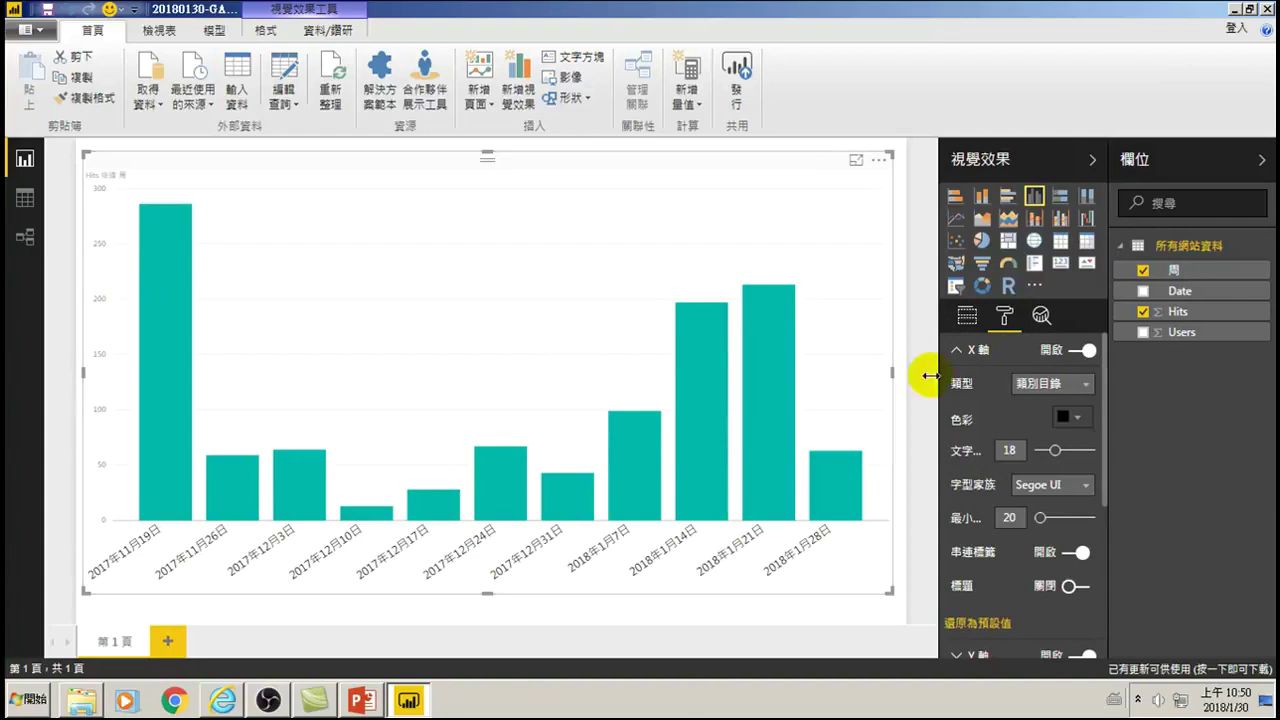
left_click(957, 350)
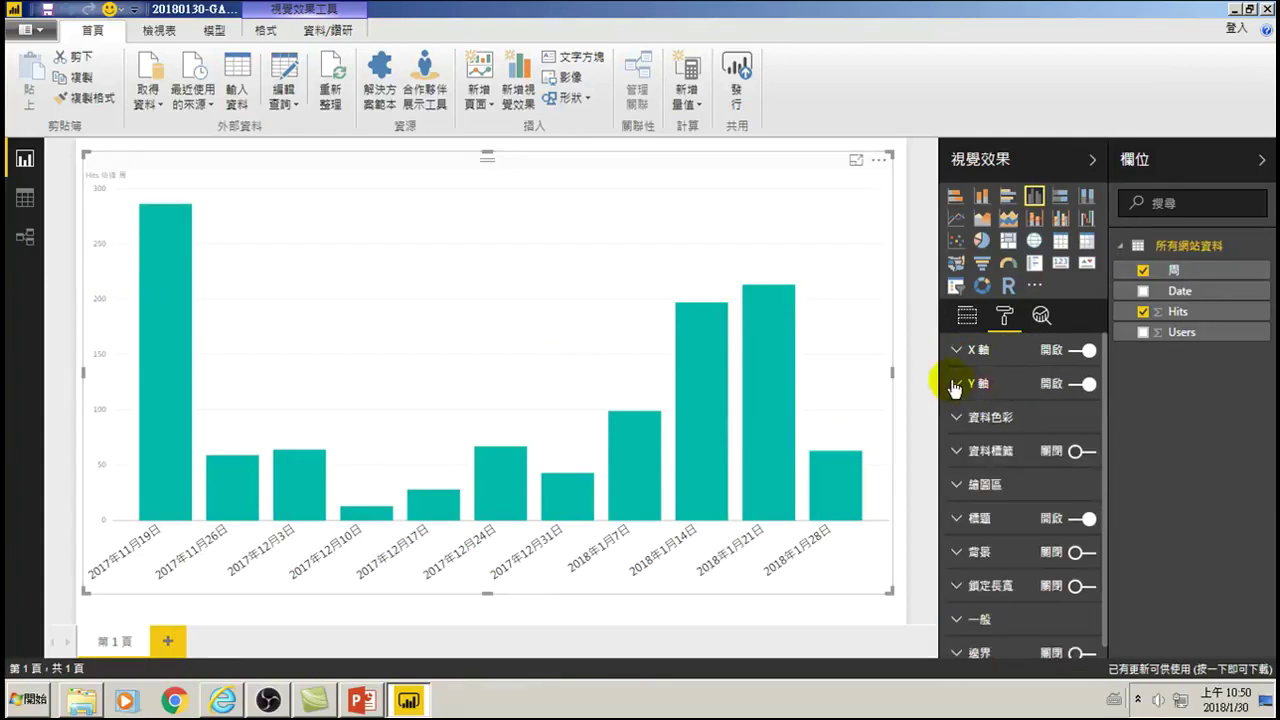
- Make the Y-axis labels size 15 and black
left_click(957, 383)
left_click_drag(1047, 590, 1052, 587)
left_click(1070, 551)
left_click(956, 383)
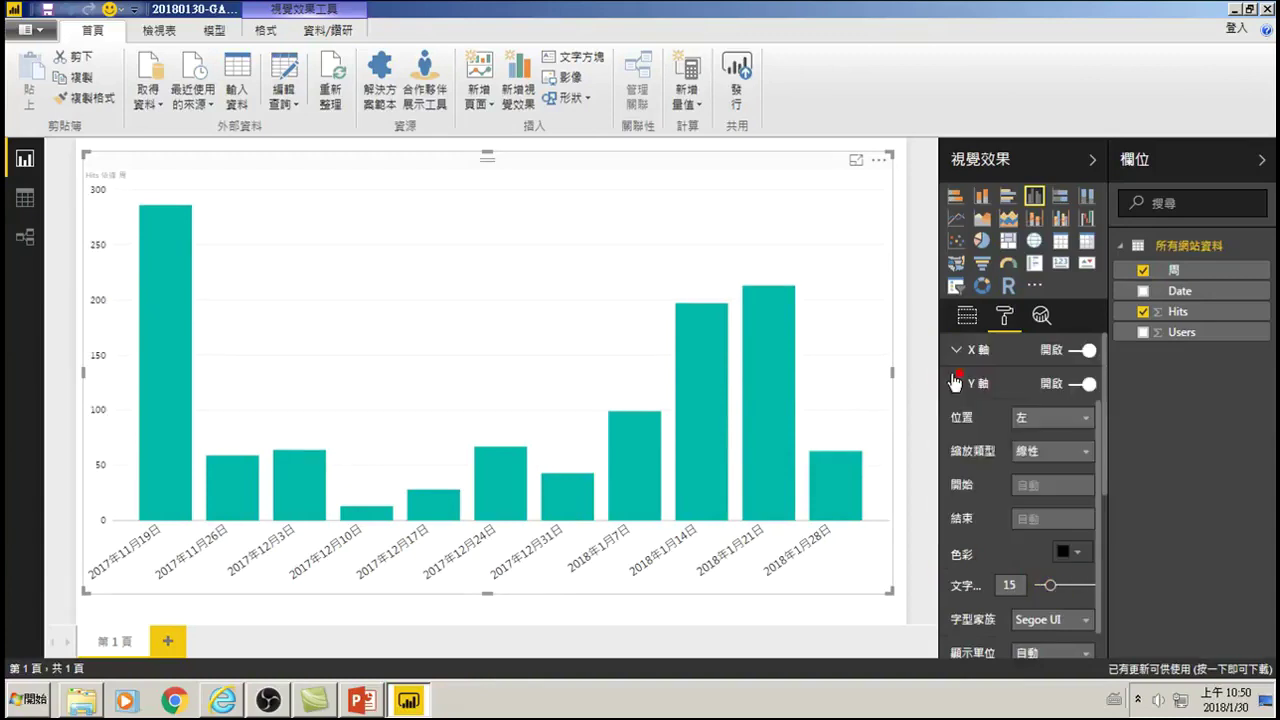
mouse_move(166, 206)
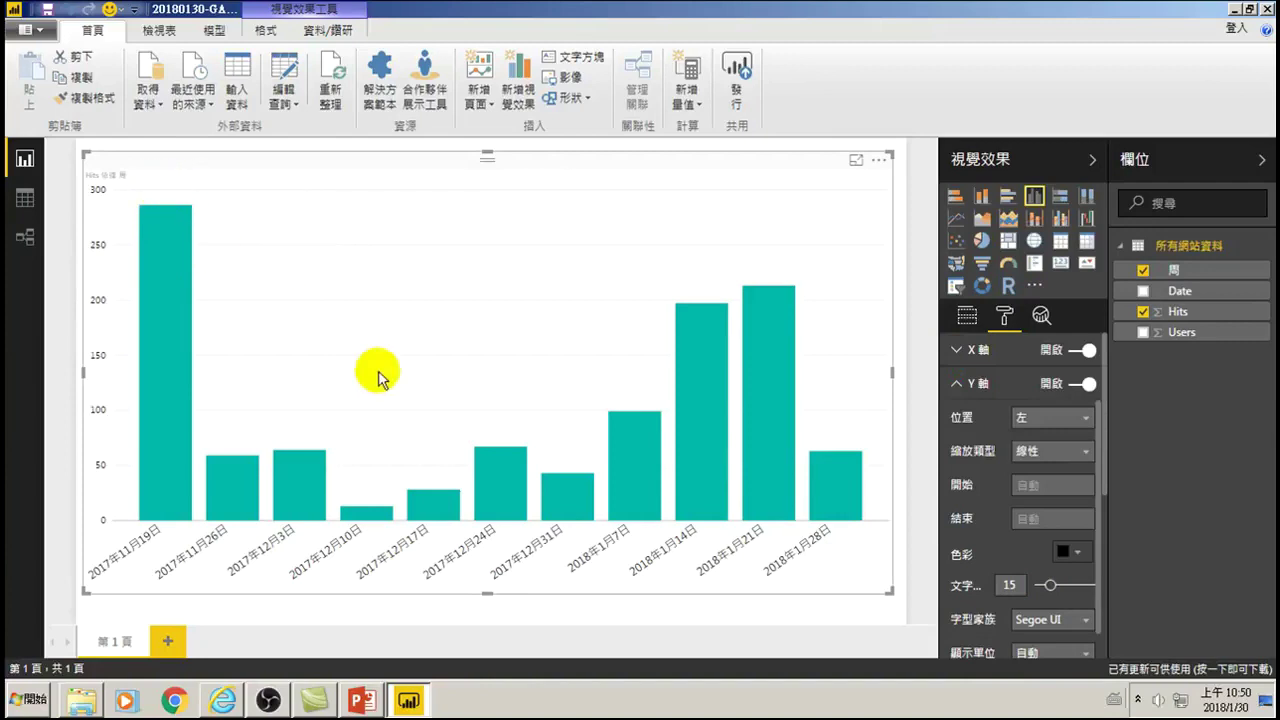
mouse_move(735, 310)
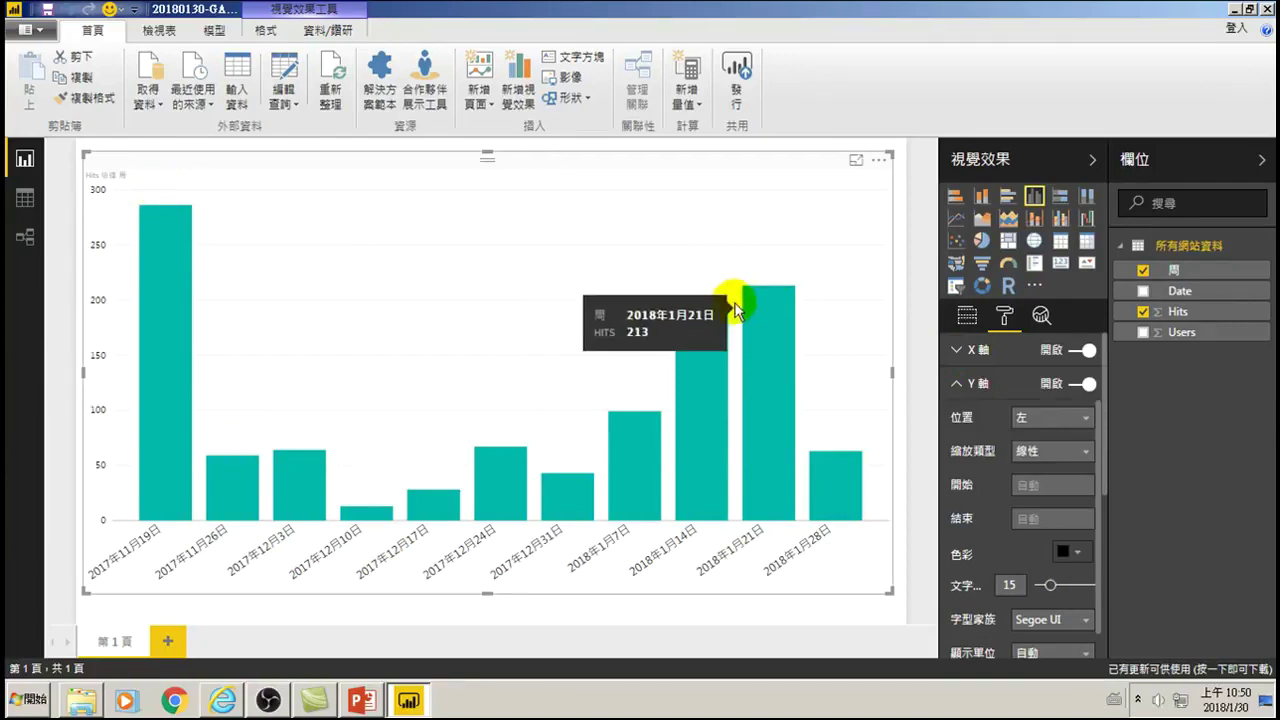
scroll(965, 450, "down", 1)
scroll(957, 420, "up", 1)
left_click(957, 384)
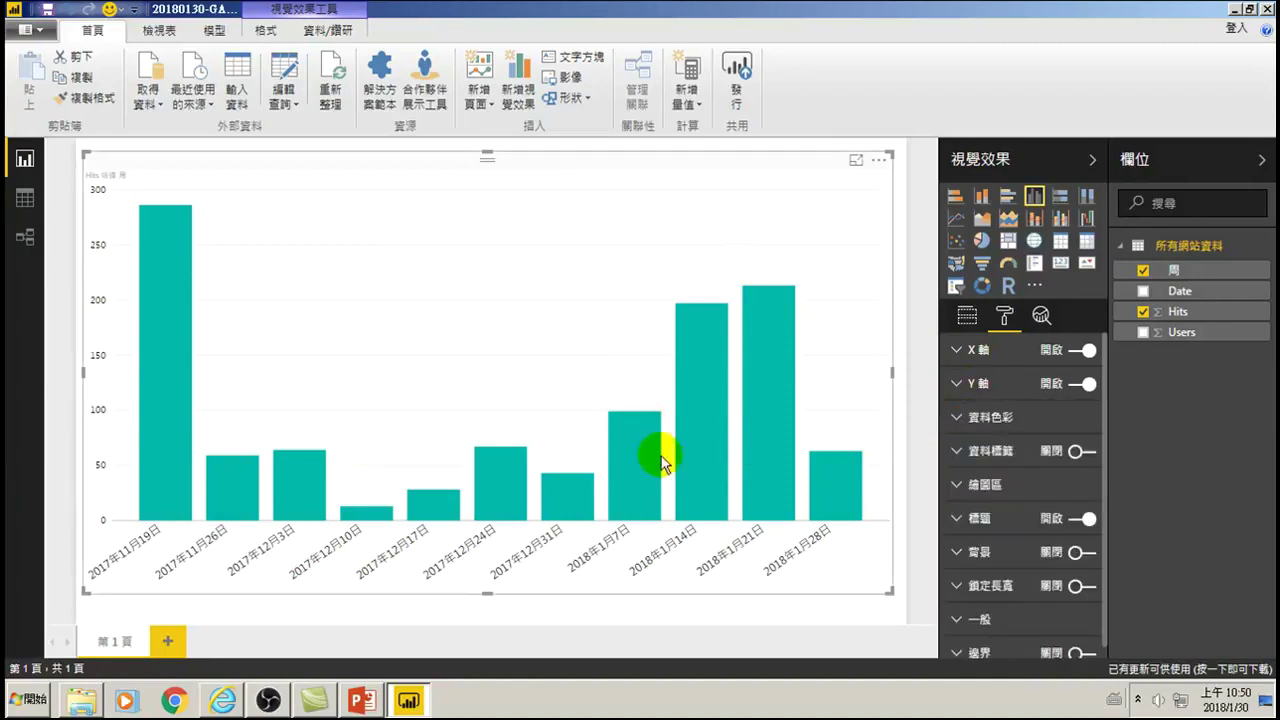
- Turn on data labels for the weekly Hits columns in black at text size 16
left_click(957, 452)
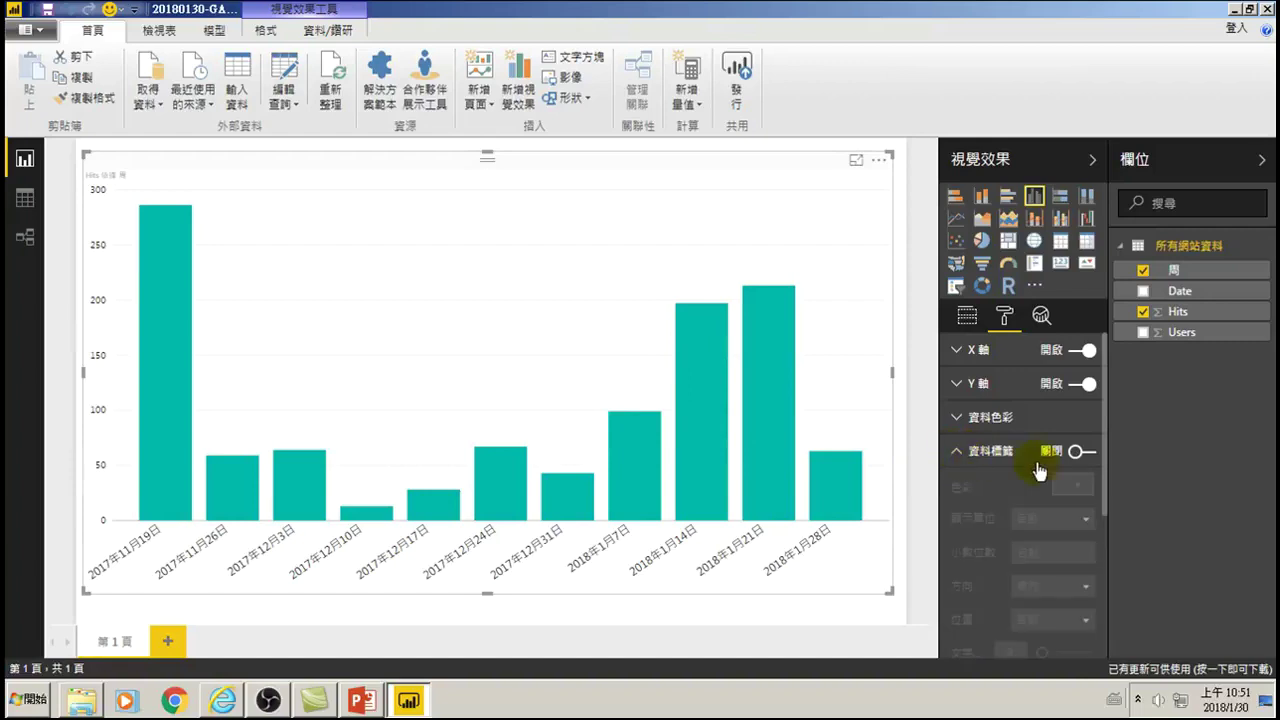
left_click(1080, 451)
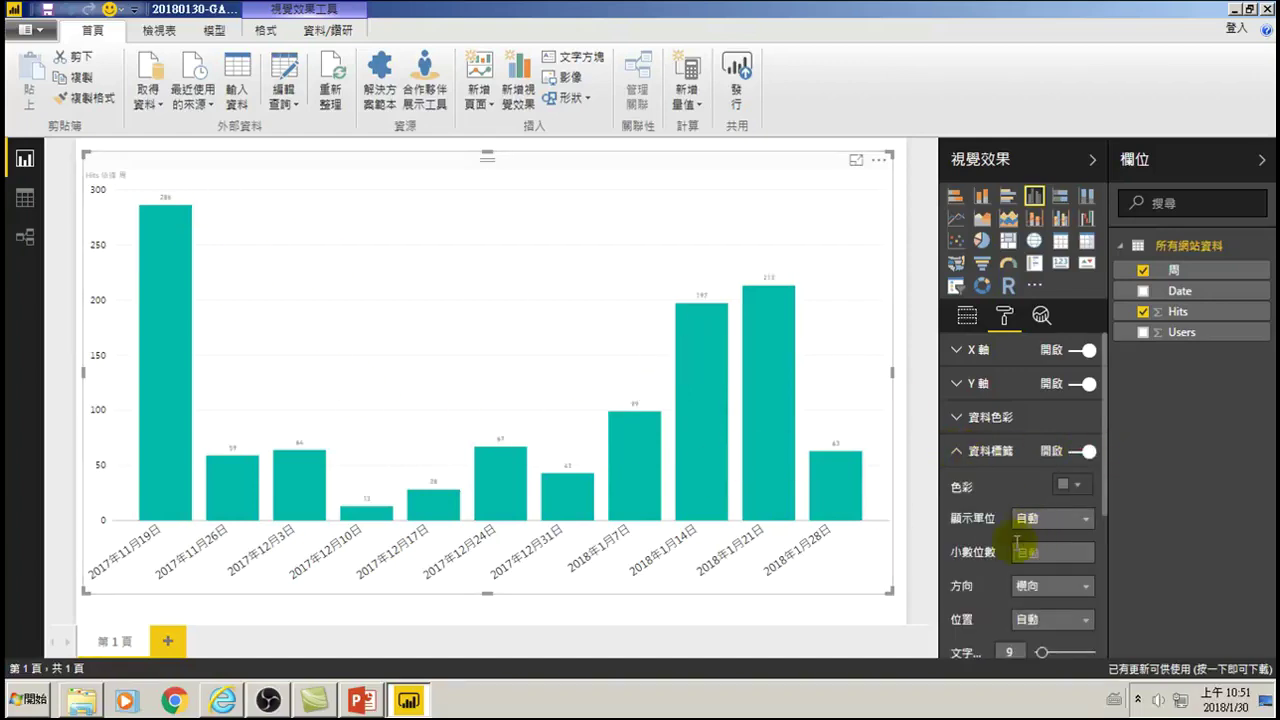
scroll(1030, 605, "down", 2)
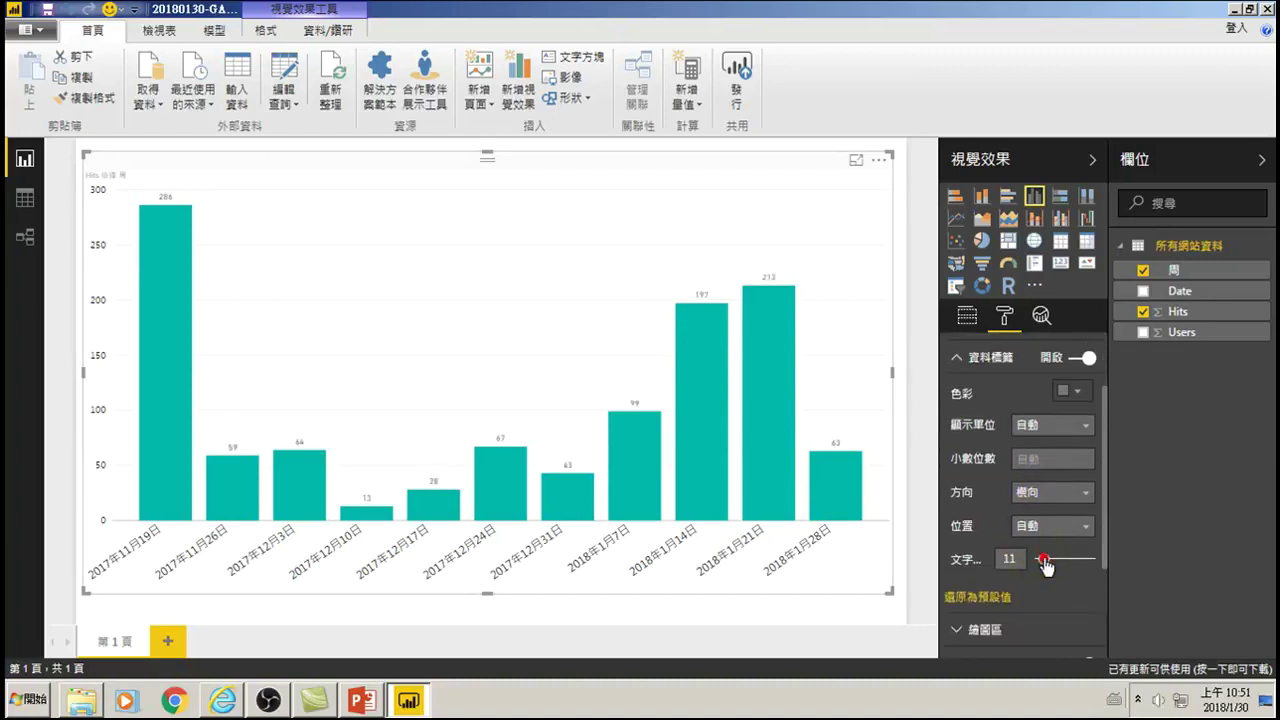
left_click_drag(1050, 563, 1054, 565)
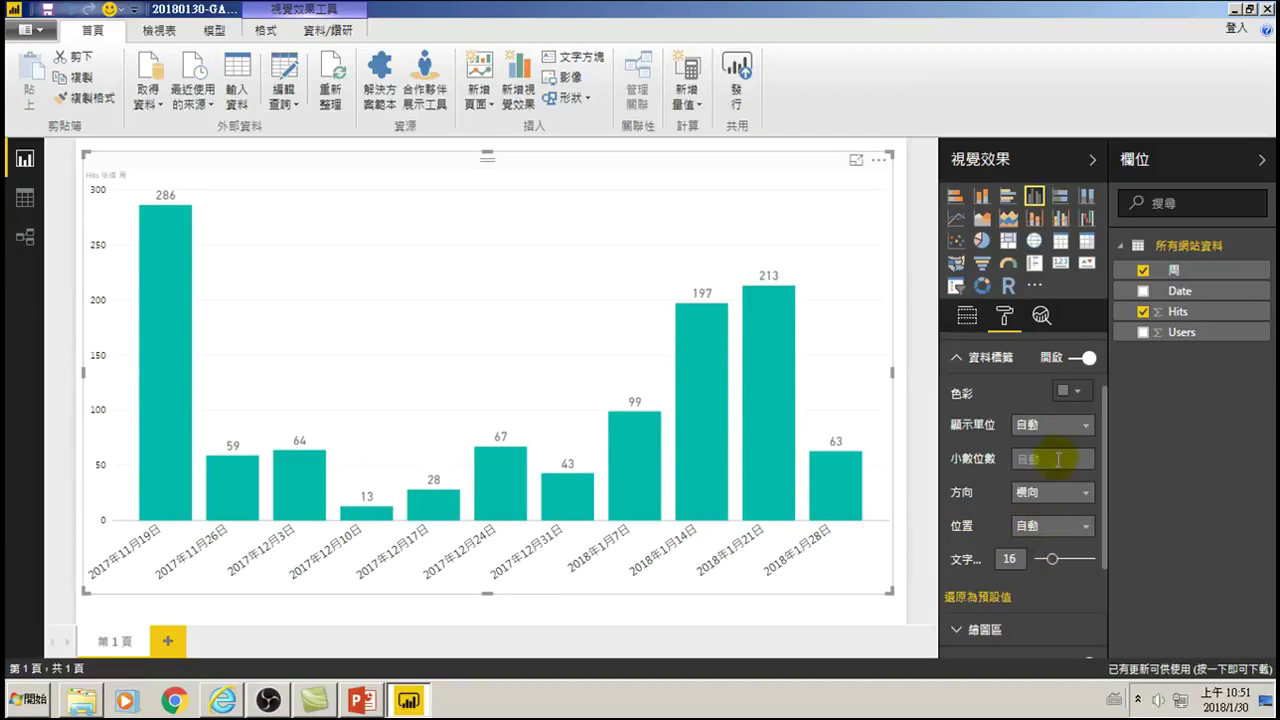
left_click(1081, 393)
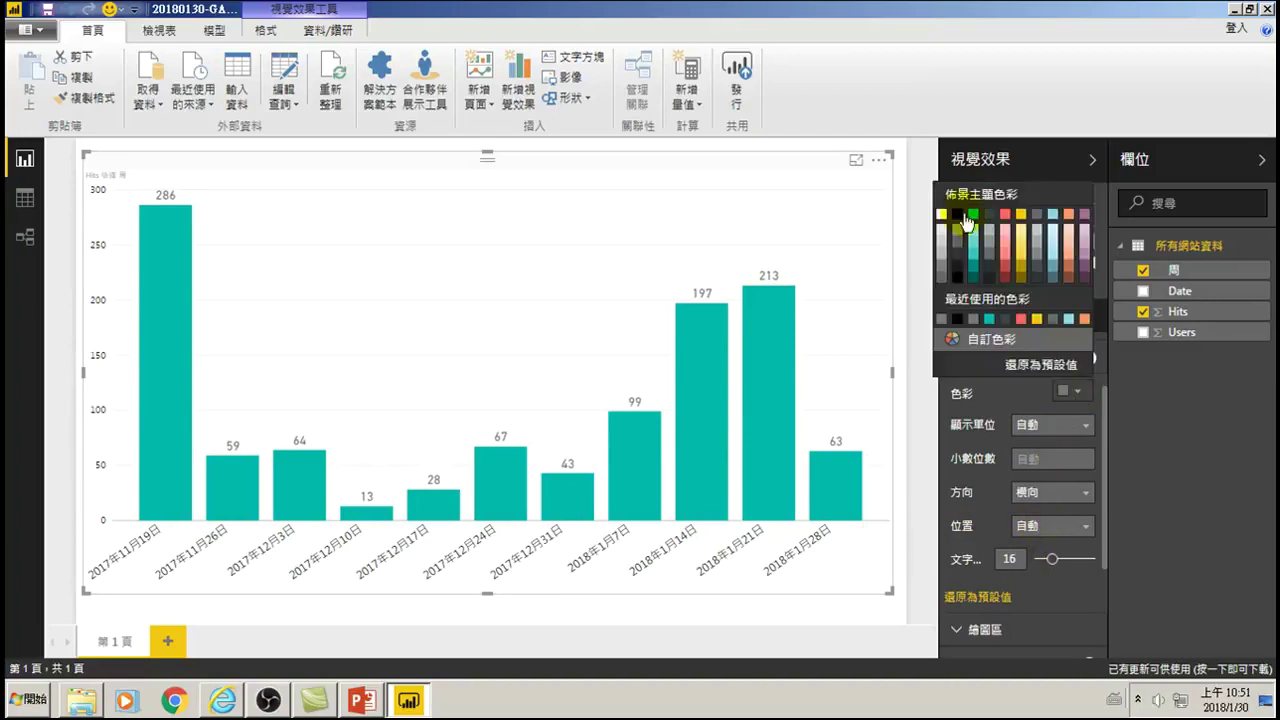
left_click(962, 216)
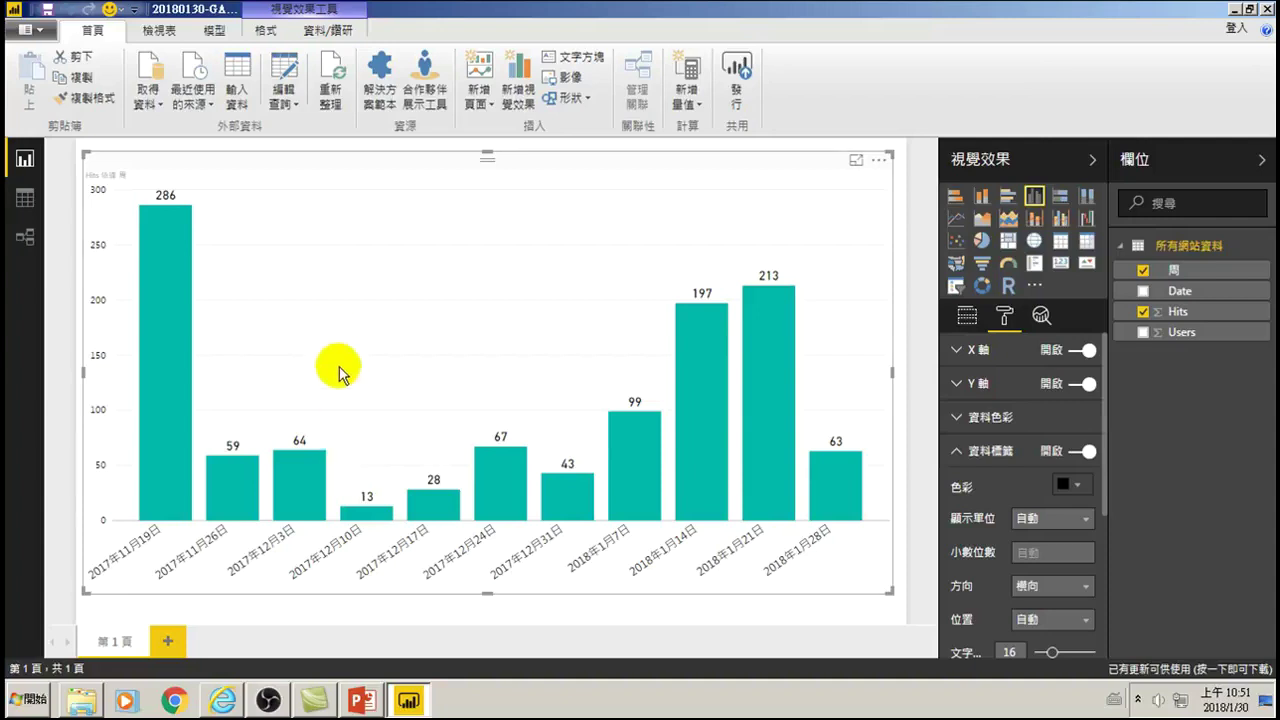
left_click(957, 452)
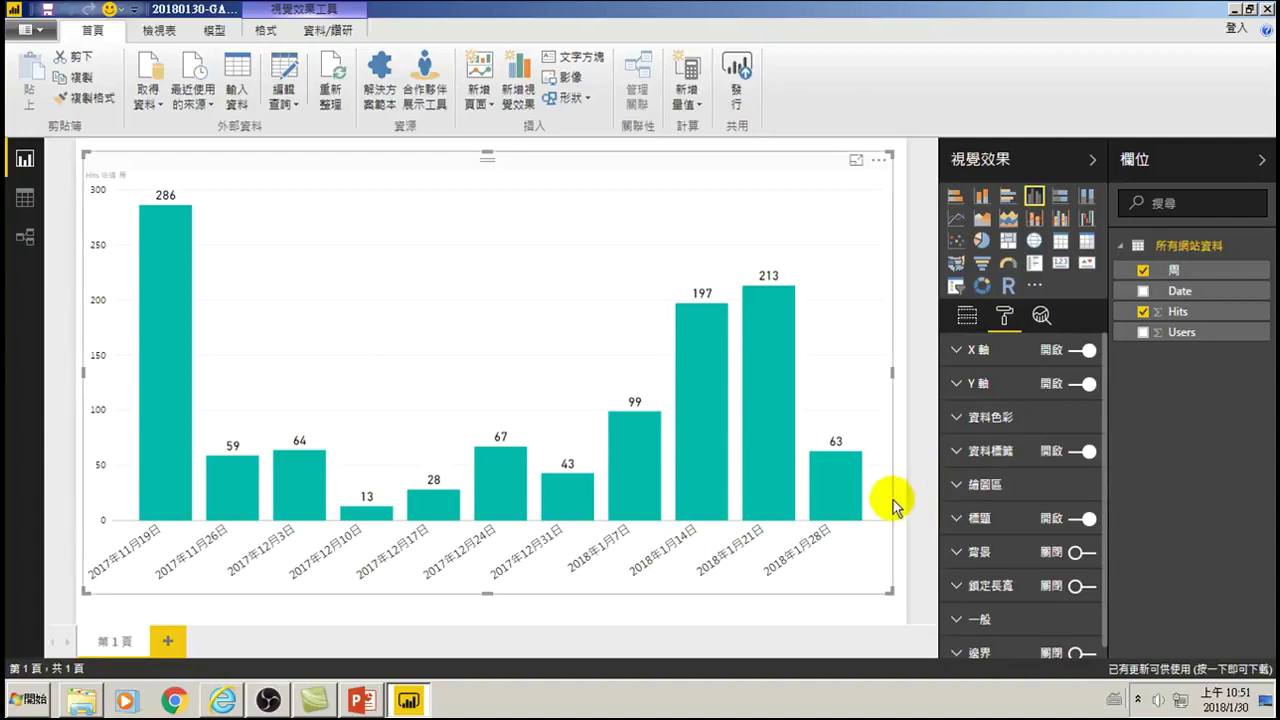
- Widen the weekly Hits column chart slightly from its right edge
mouse_move(860, 492)
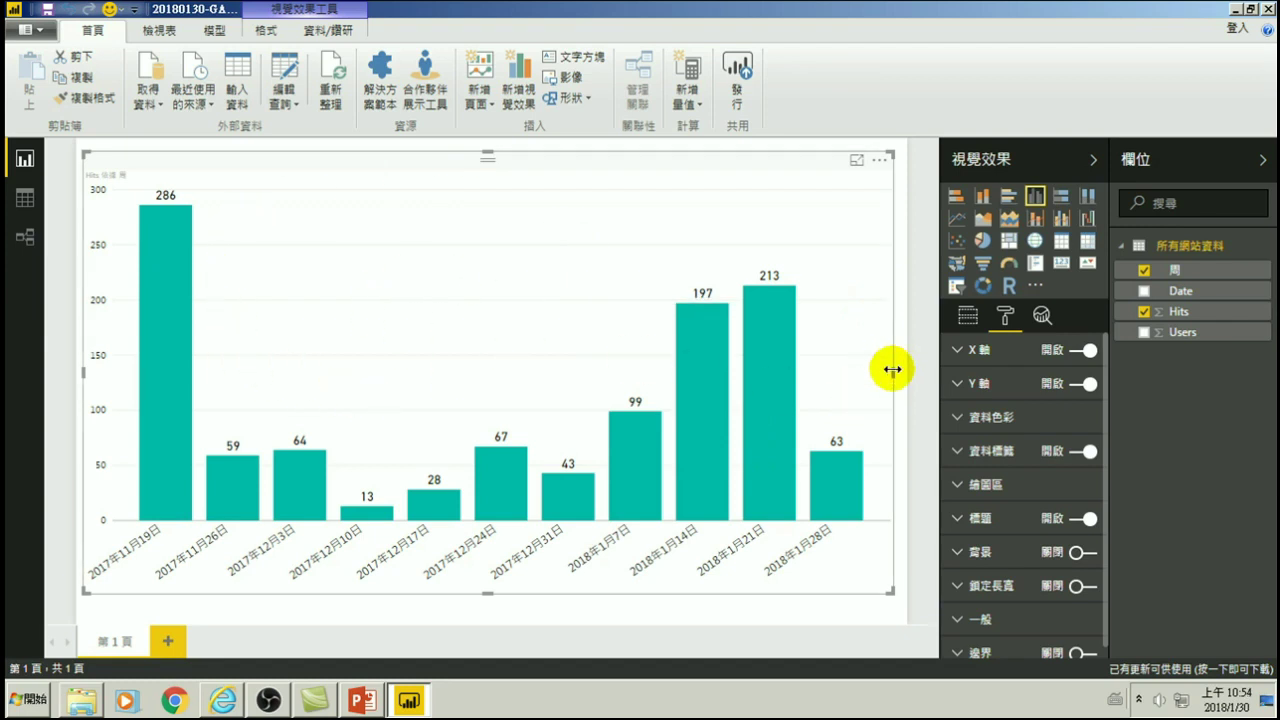
left_click_drag(892, 369, 899, 369)
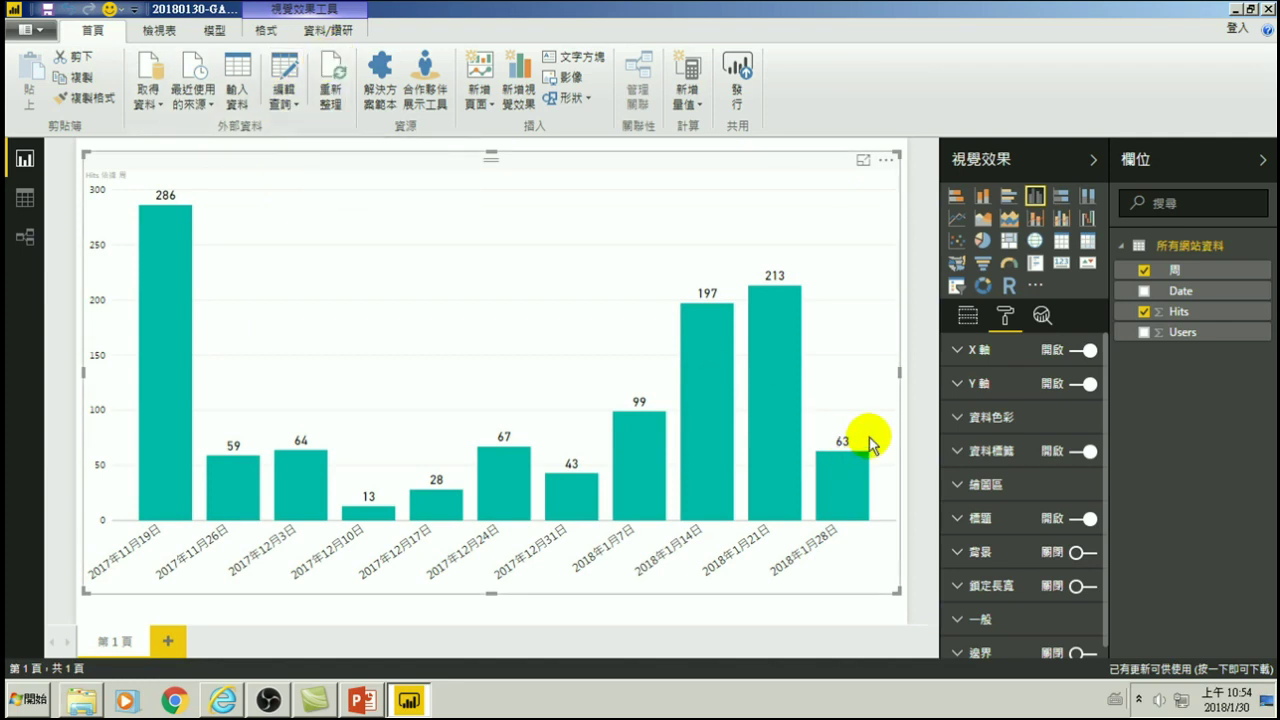
mouse_move(800, 428)
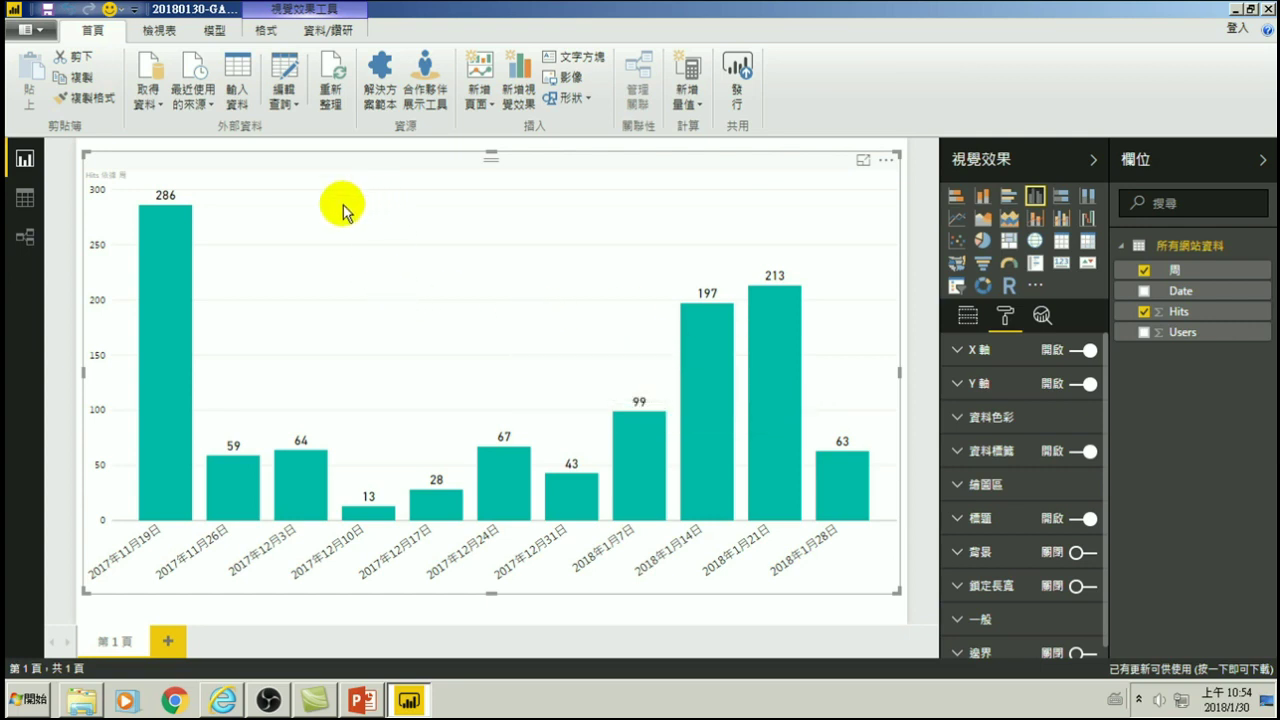
left_click(331, 70)
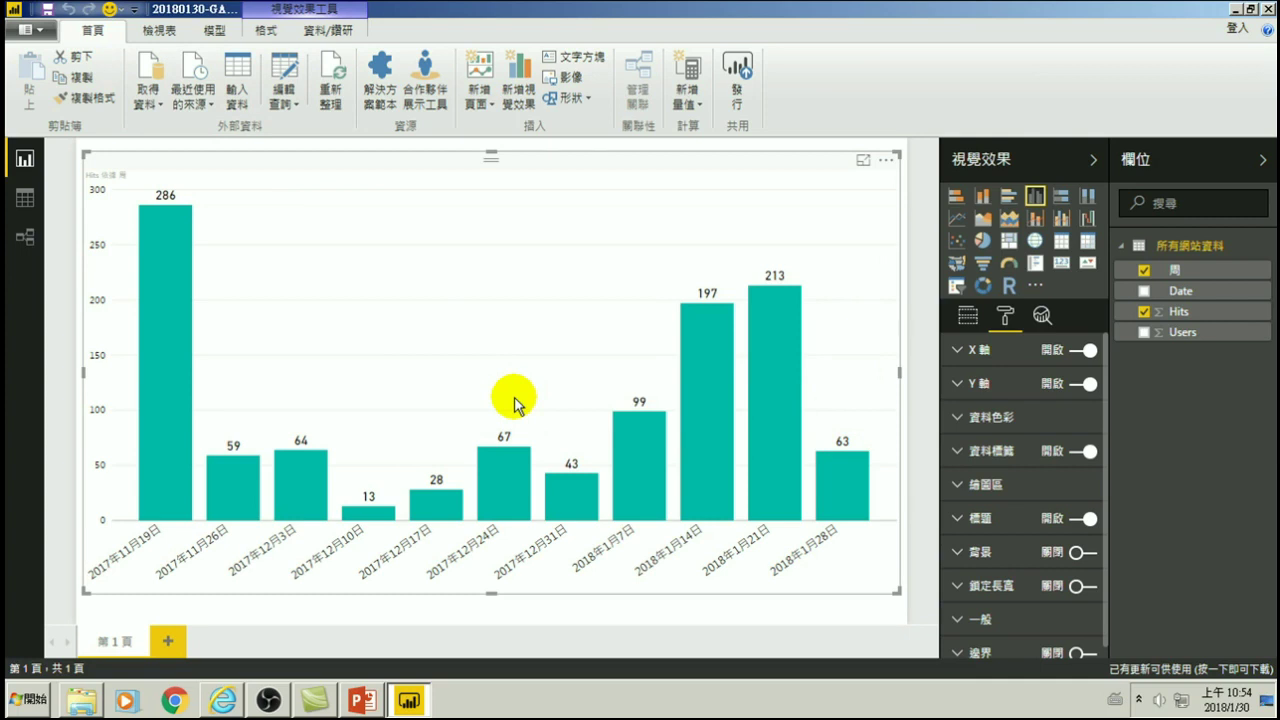
mouse_move(865, 467)
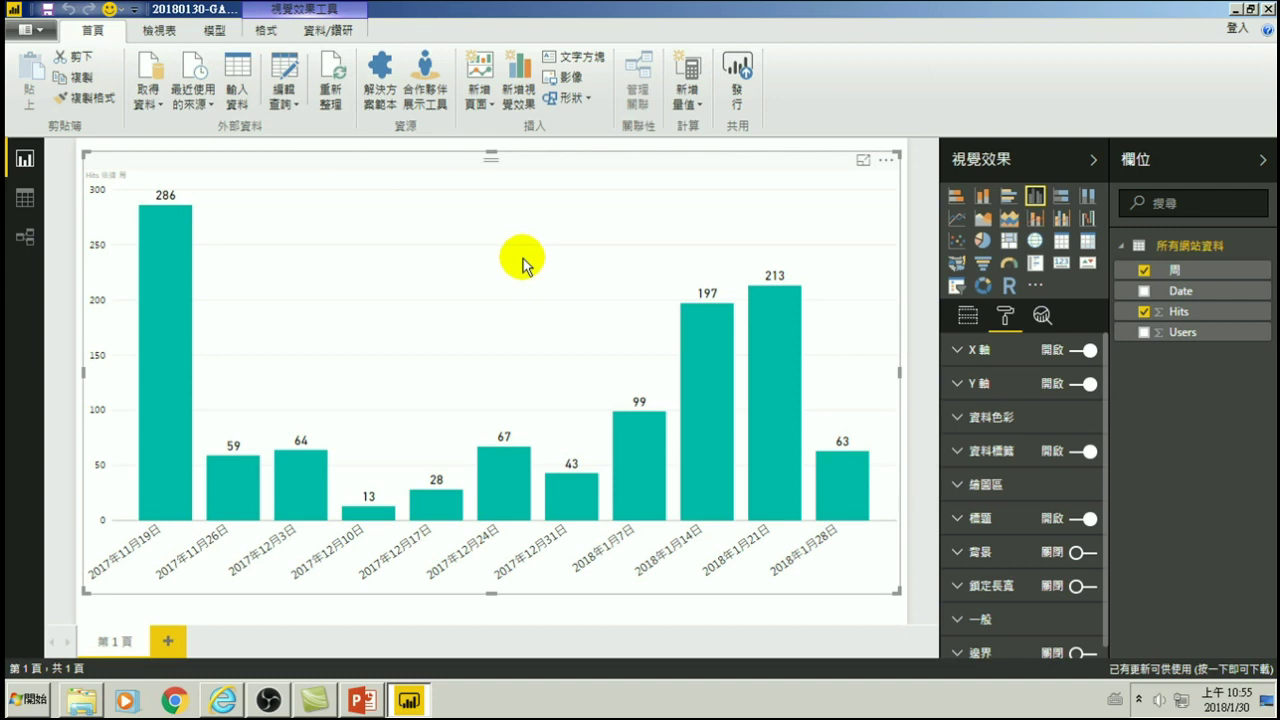
mouse_move(827, 462)
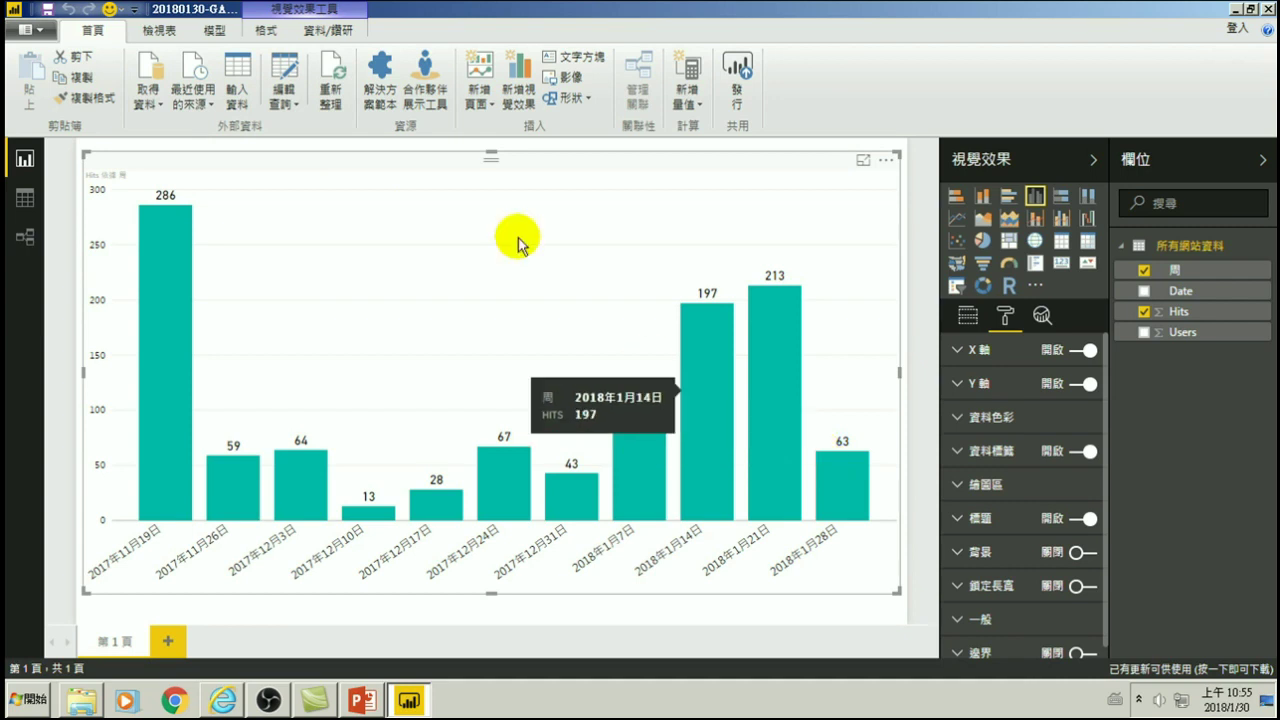
left_click(333, 68)
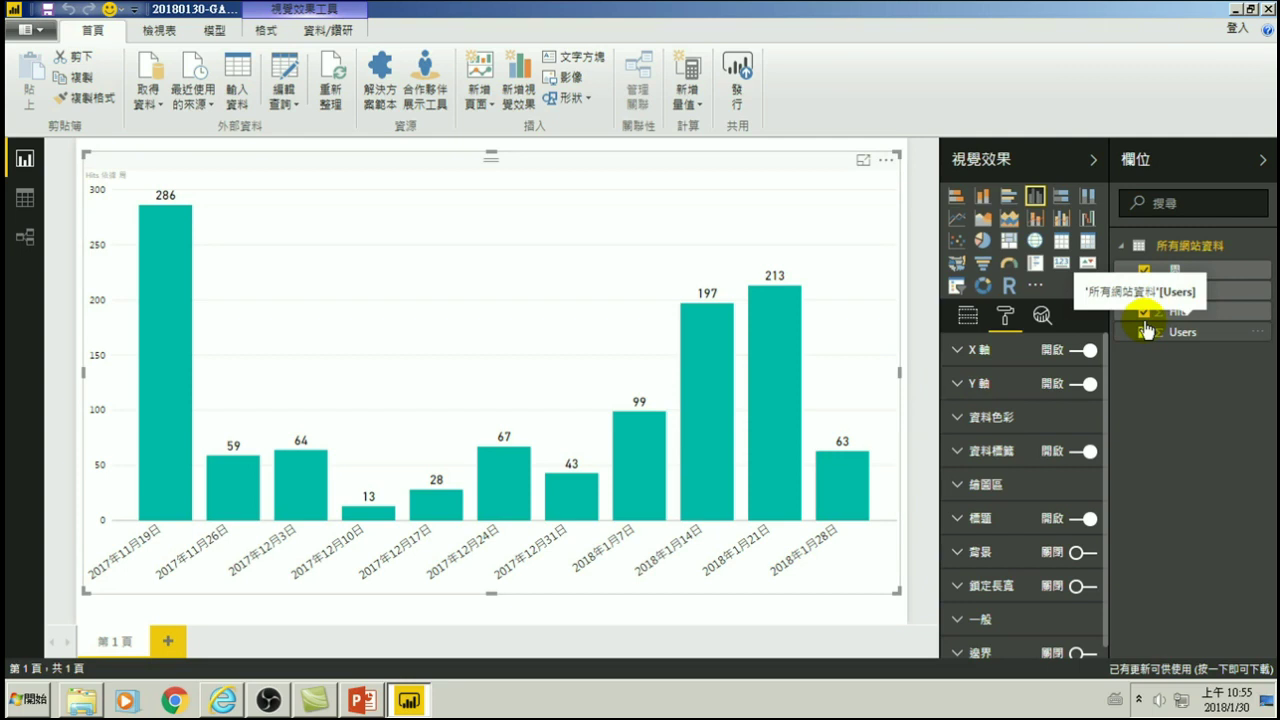
- Refresh the data so the 2018年1月28日 week shows 68 Hits instead of 63
left_click(330, 75)
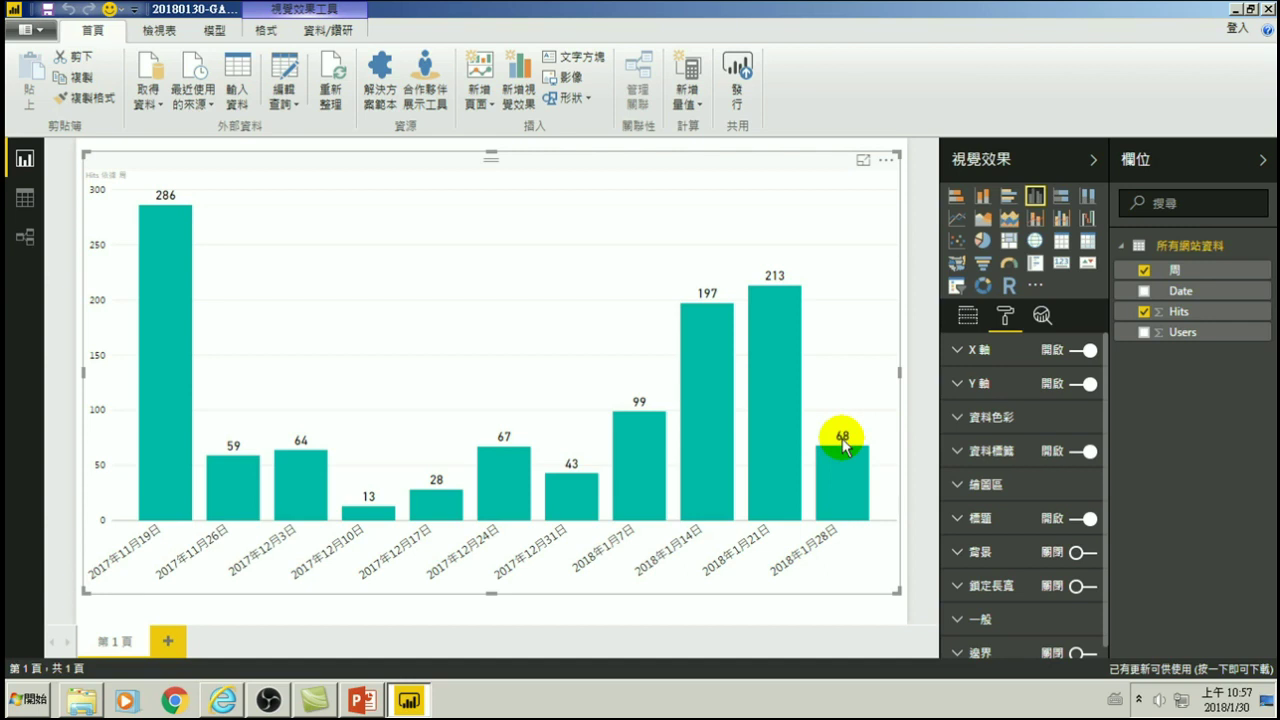
- Refresh the data again and shrink the Hits chart into a narrow left-side panel
left_click(332, 72)
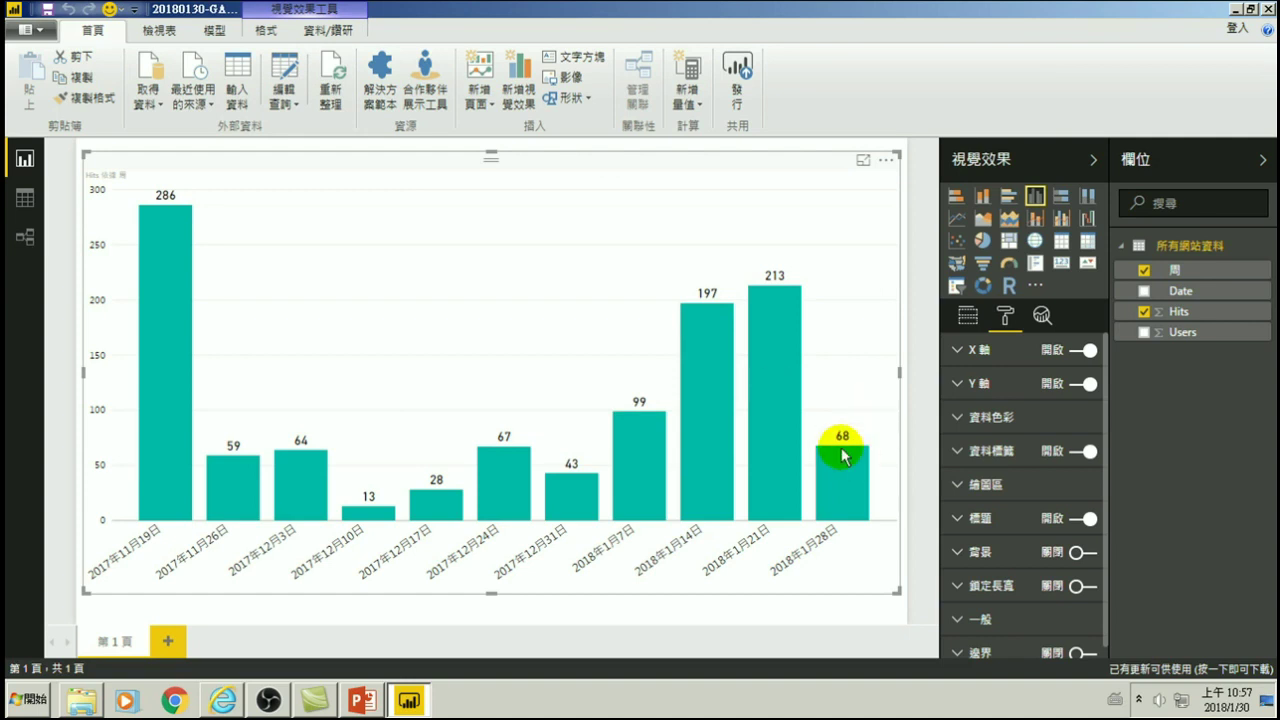
mouse_move(849, 466)
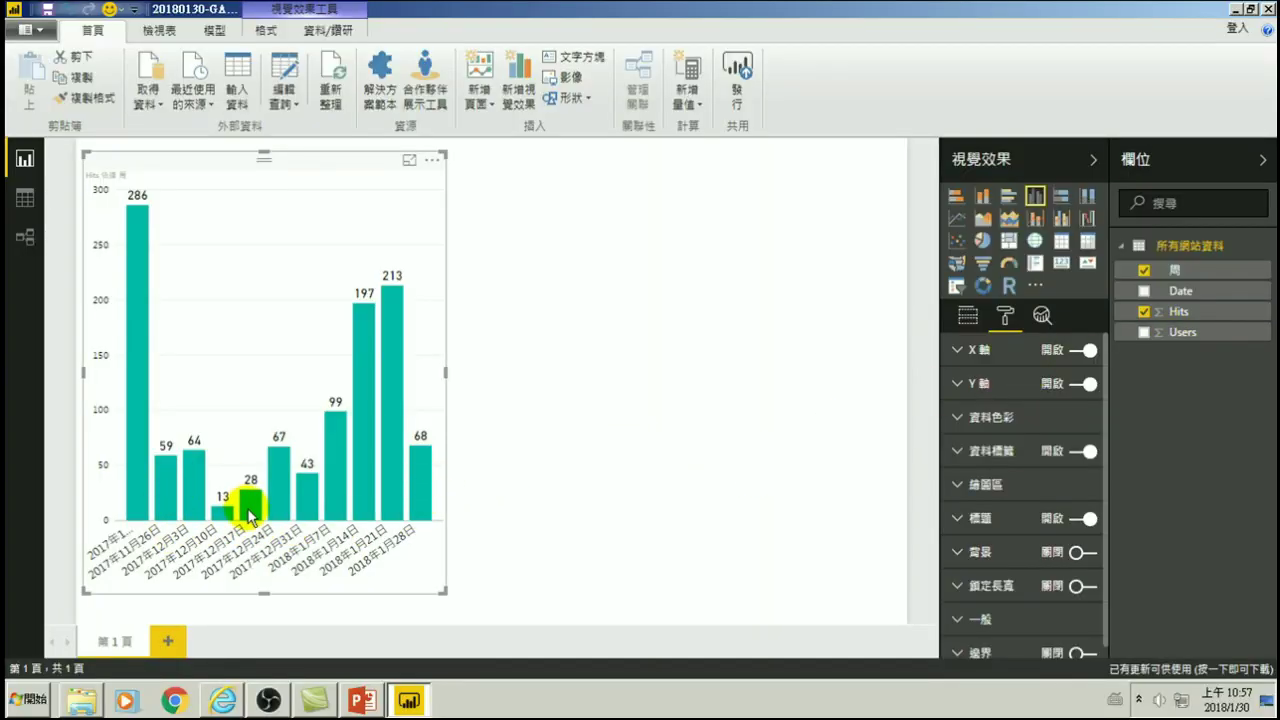
mouse_move(422, 474)
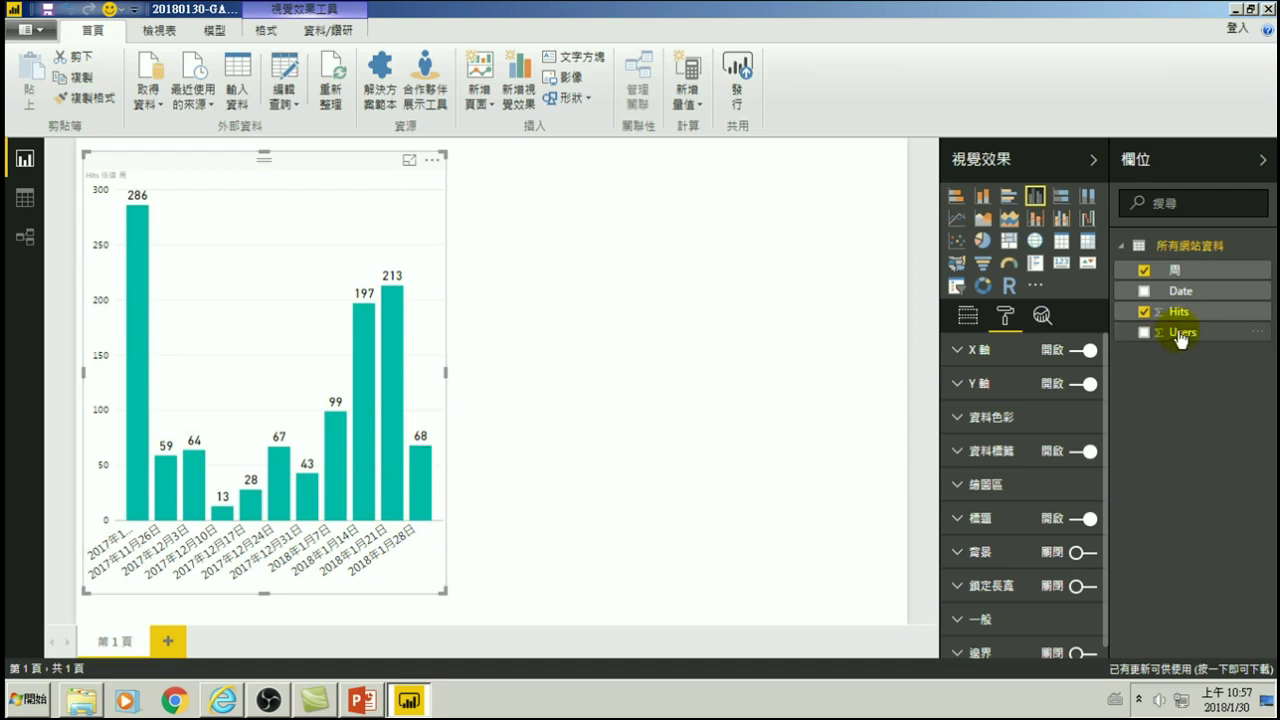
left_click(578, 274)
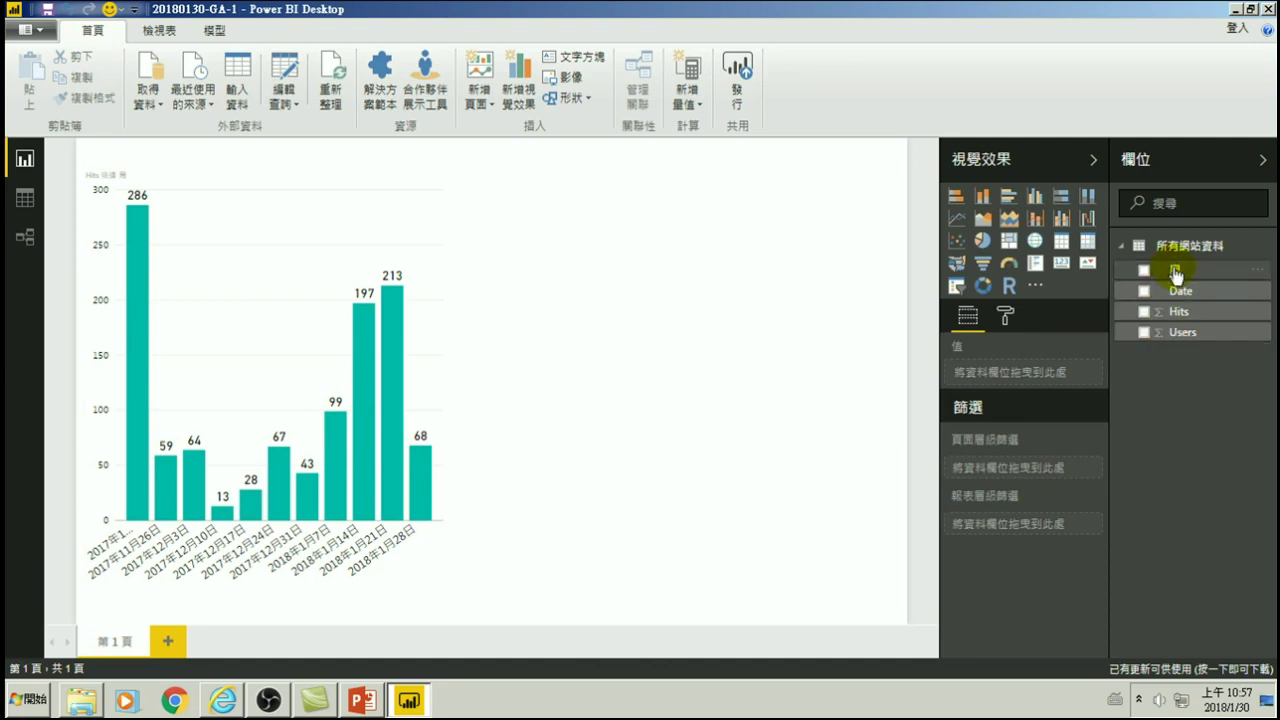
- Create a chart from the Users field, then delete it
left_click(1144, 333)
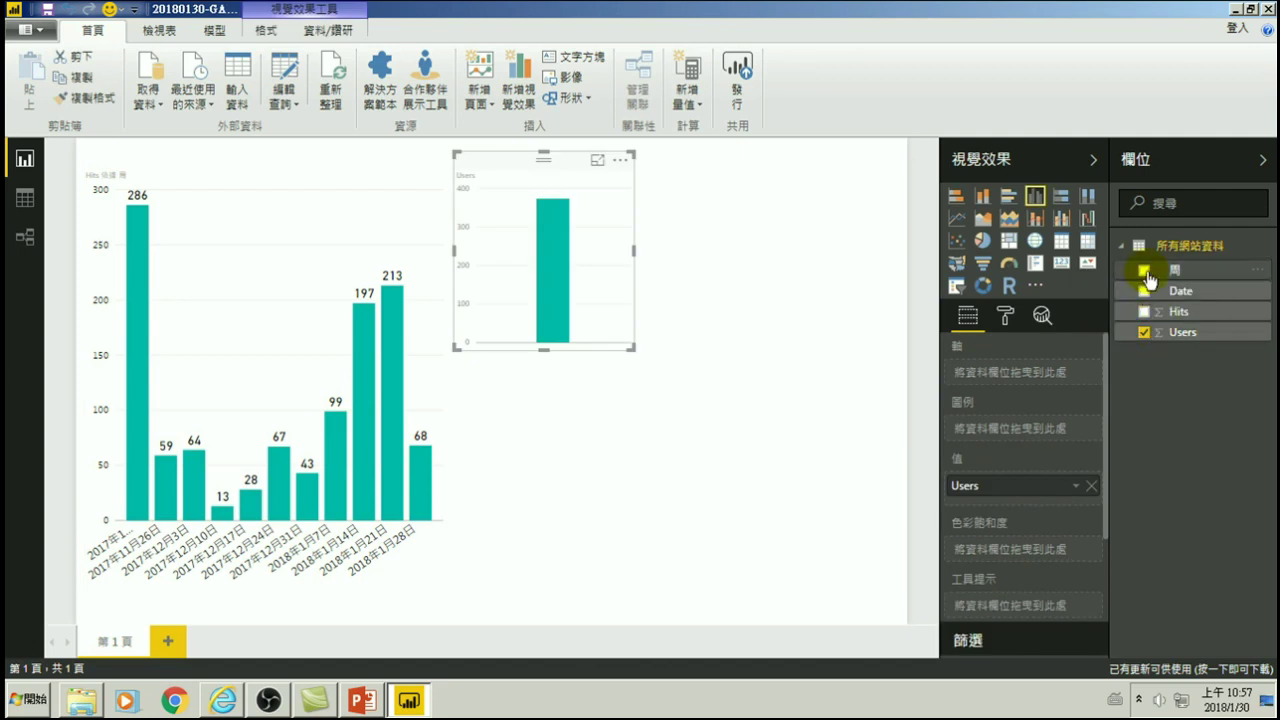
mouse_move(632, 321)
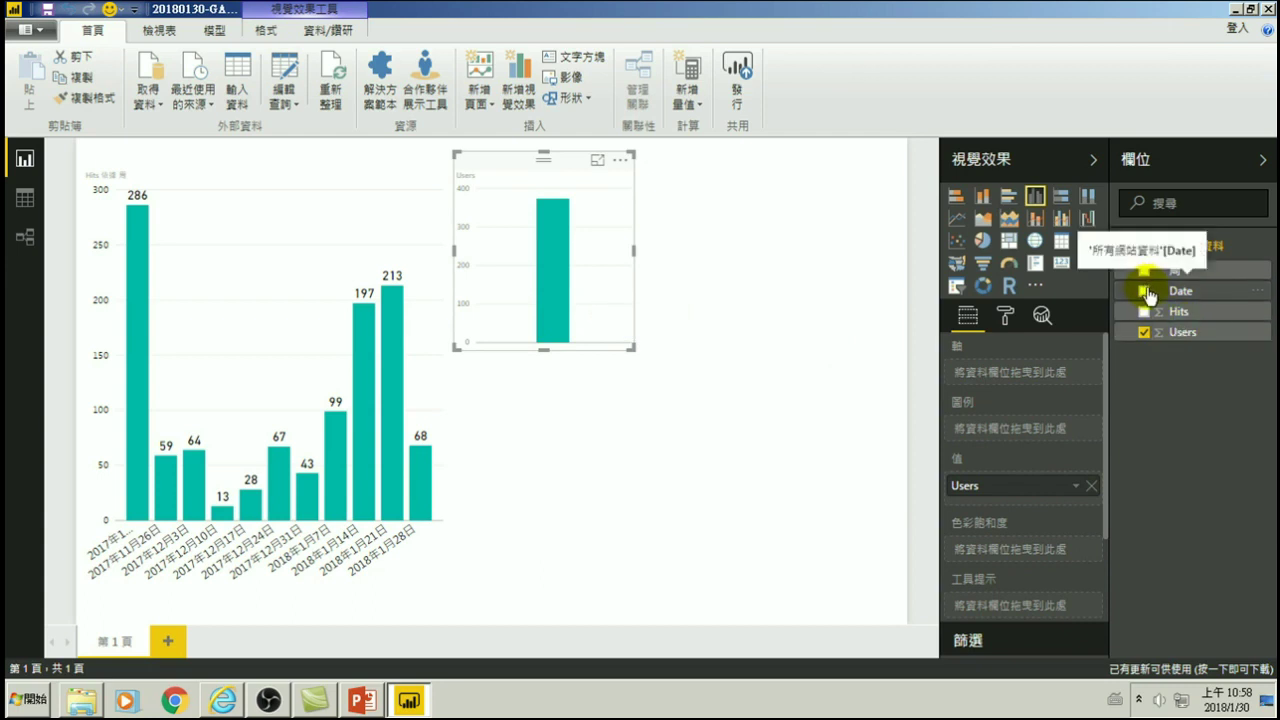
left_click(516, 161)
key("Delete")
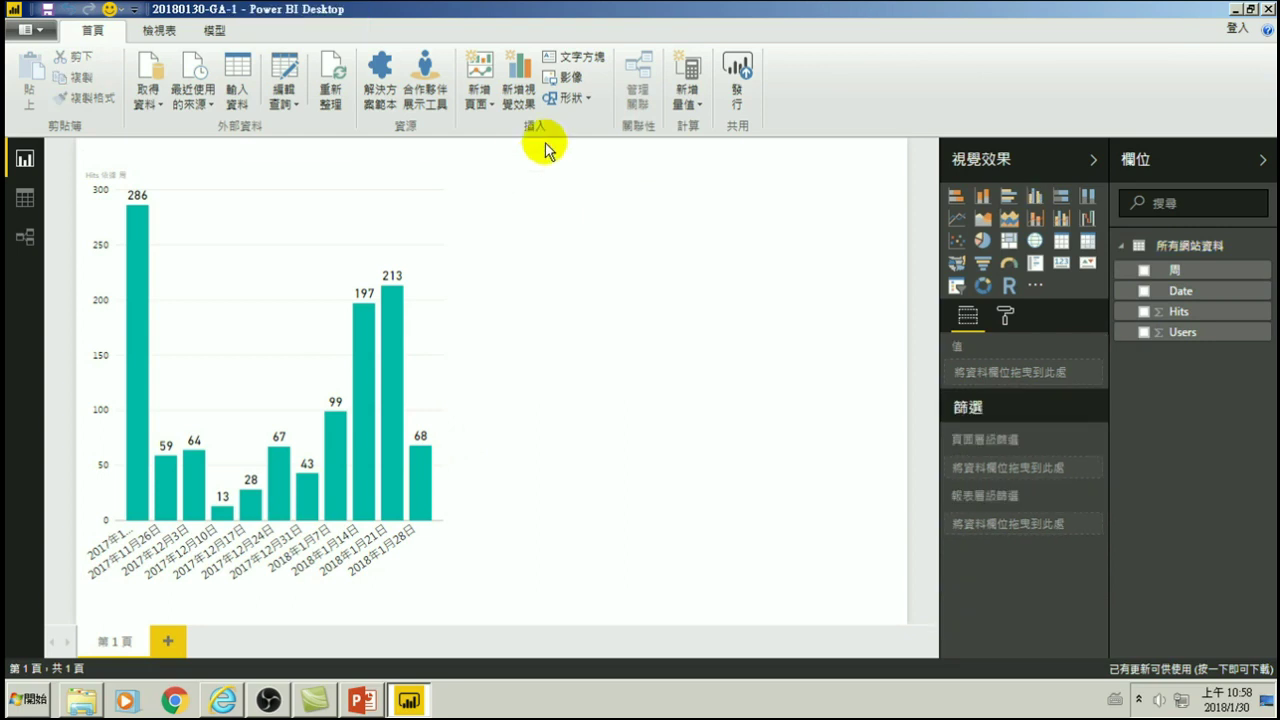
- Duplicate the Hits chart beside the original and replace its Hits value with Users
left_click(323, 158)
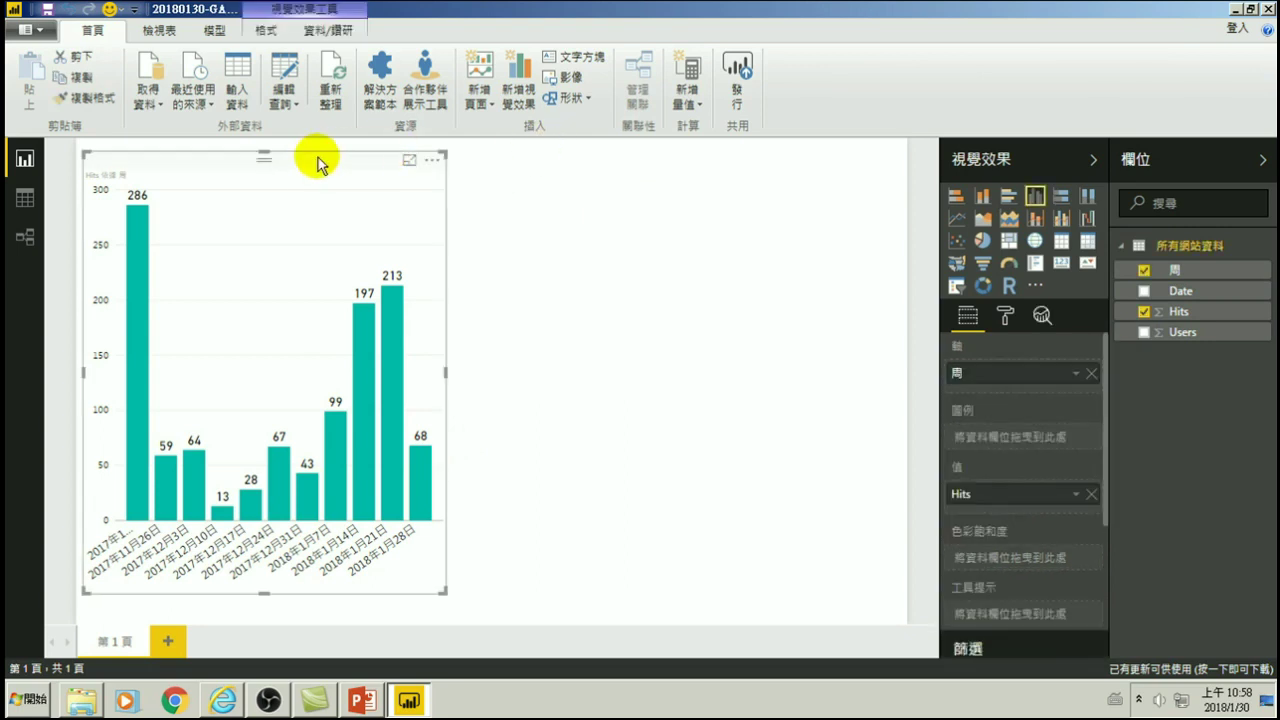
left_click_drag(310, 160, 320, 171)
key("ctrl+c")
key("ctrl+v")
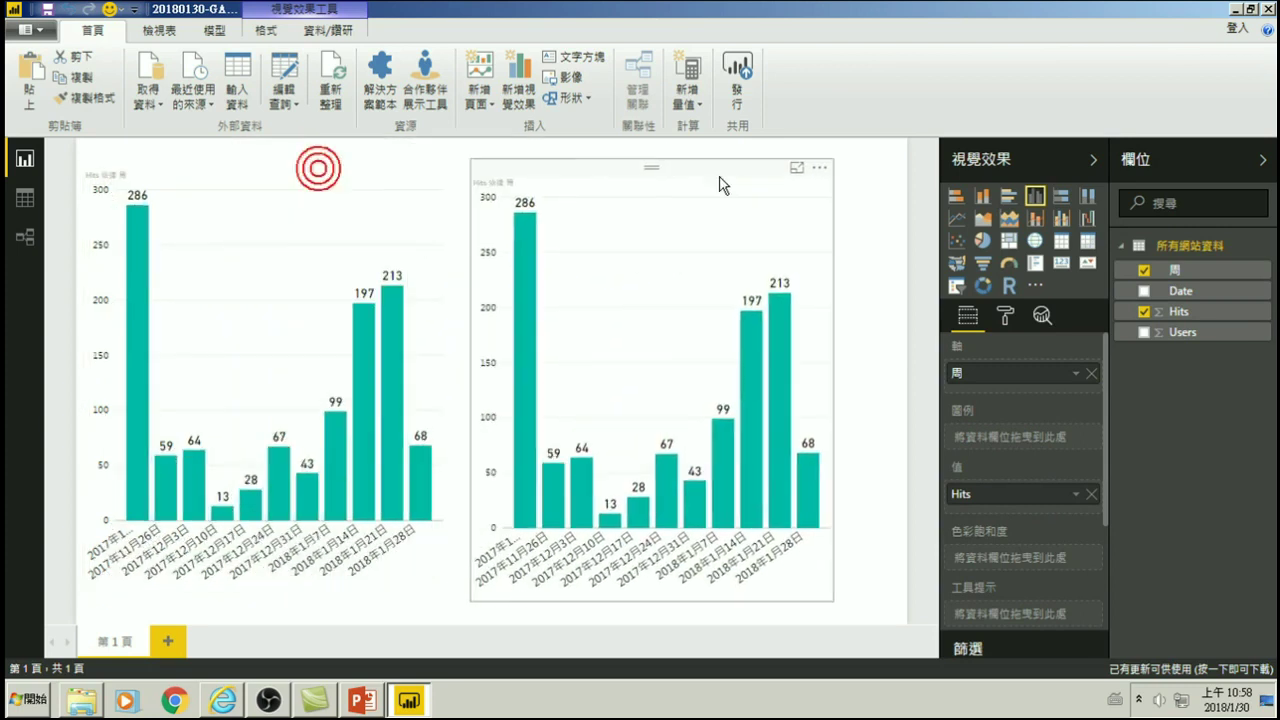
left_click(707, 165)
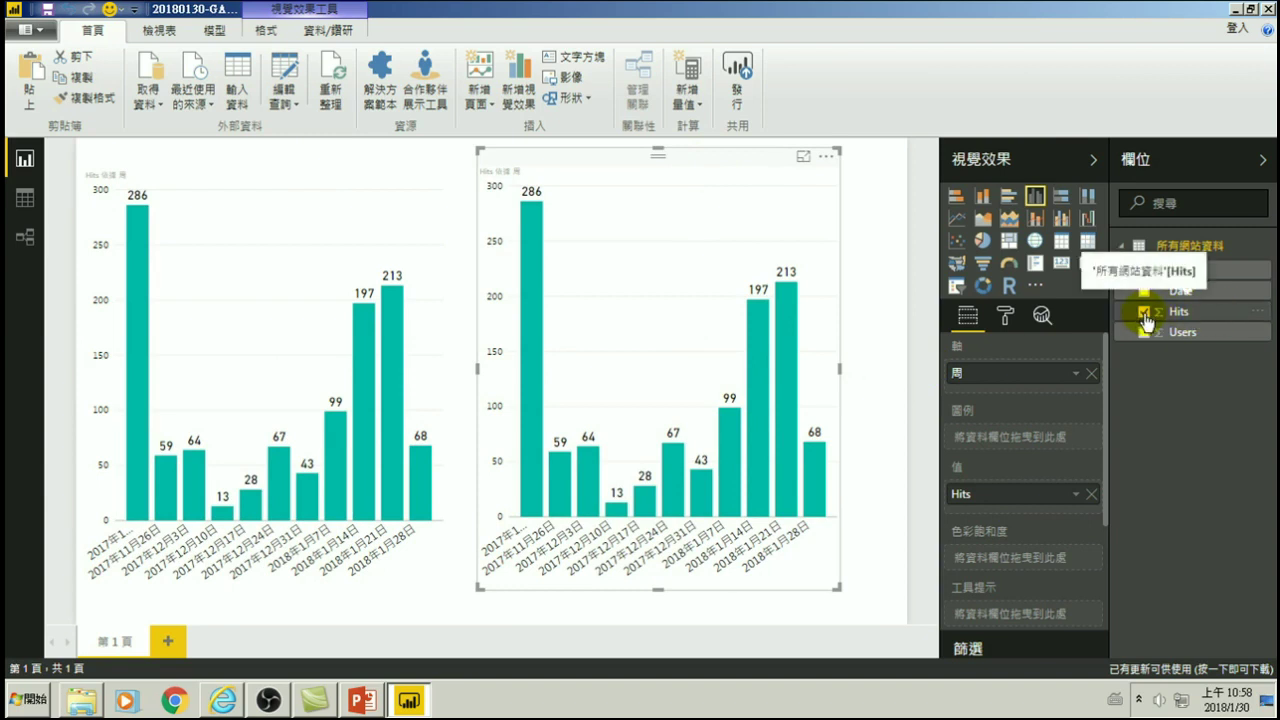
left_click(1091, 495)
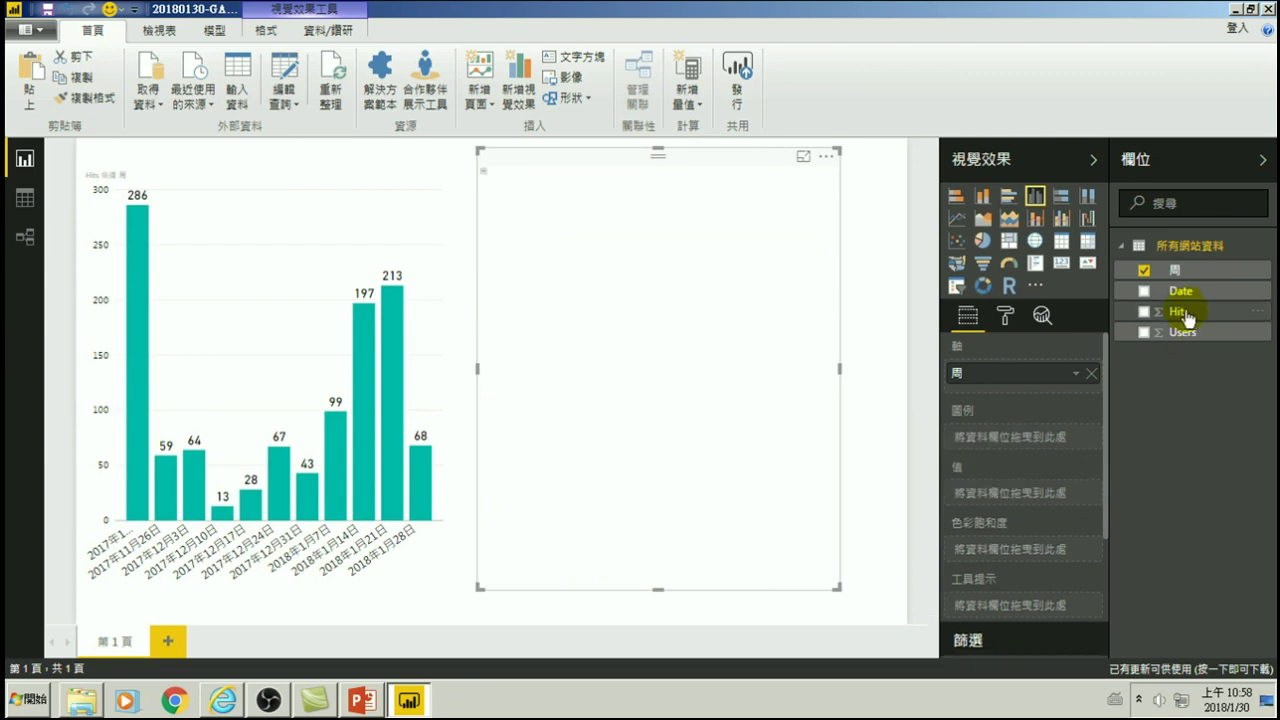
left_click_drag(1185, 338, 1022, 500)
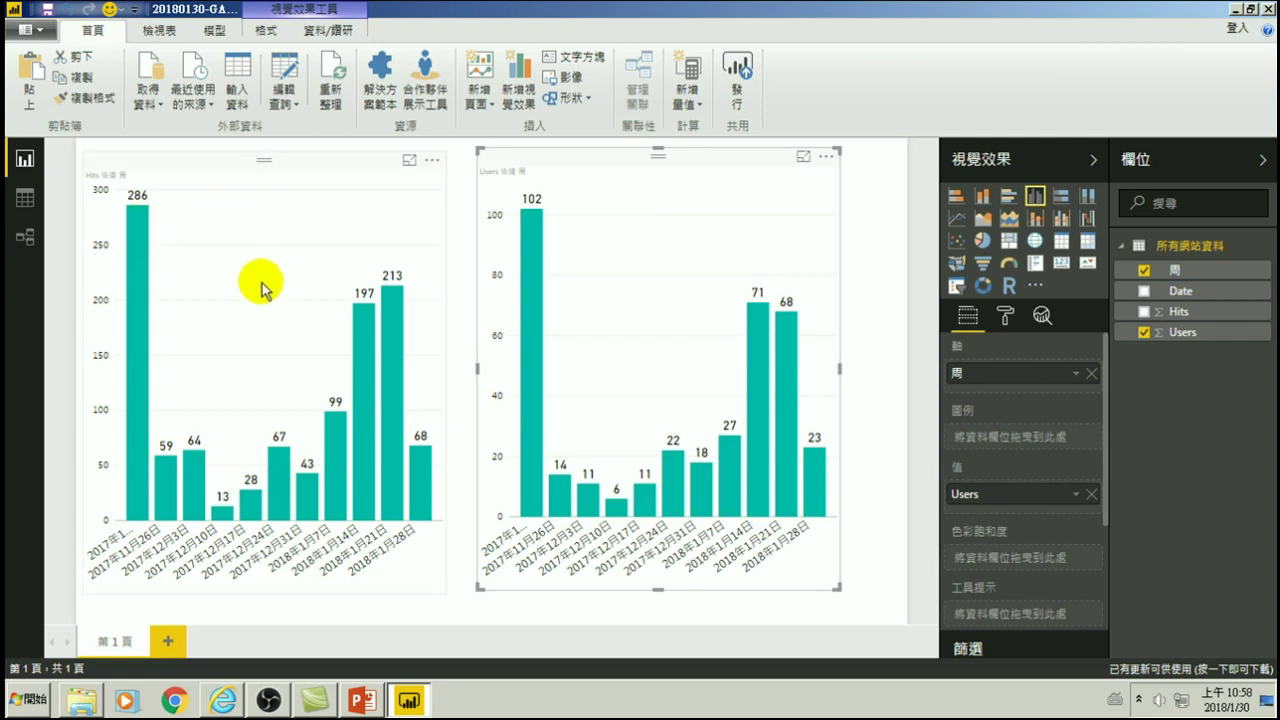
left_click(194, 160)
left_click(956, 228)
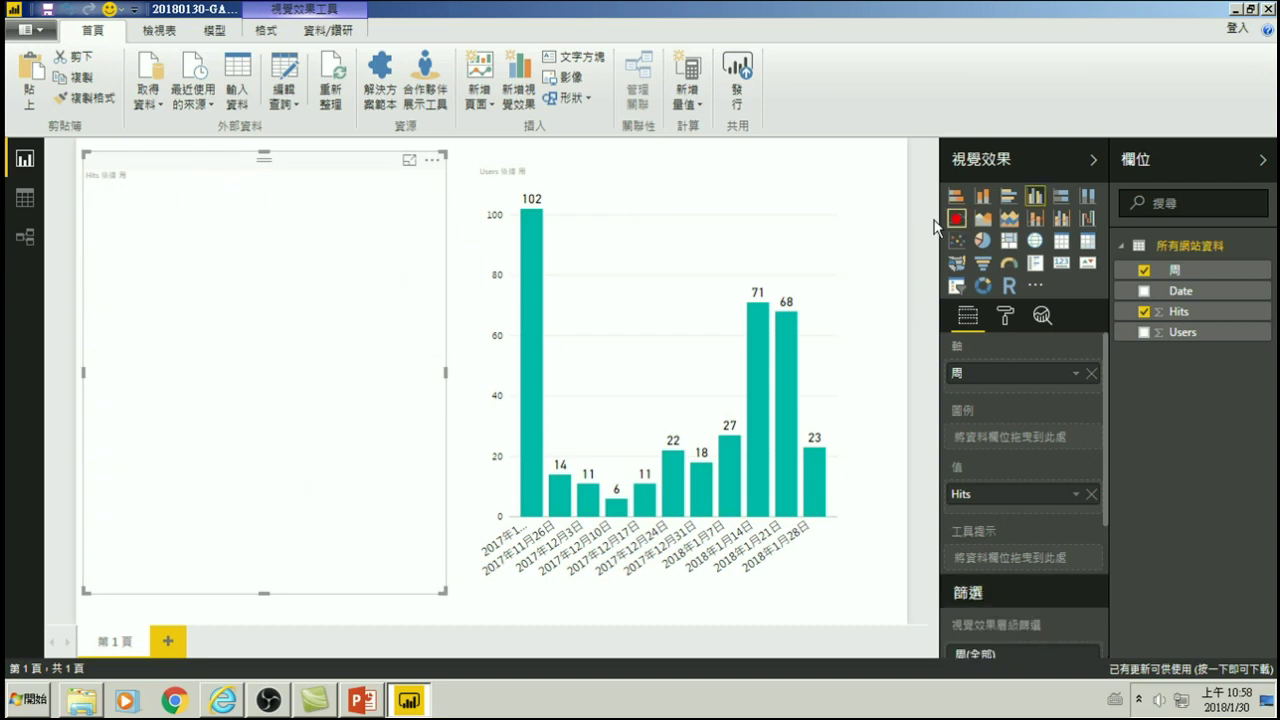
left_click(617, 157)
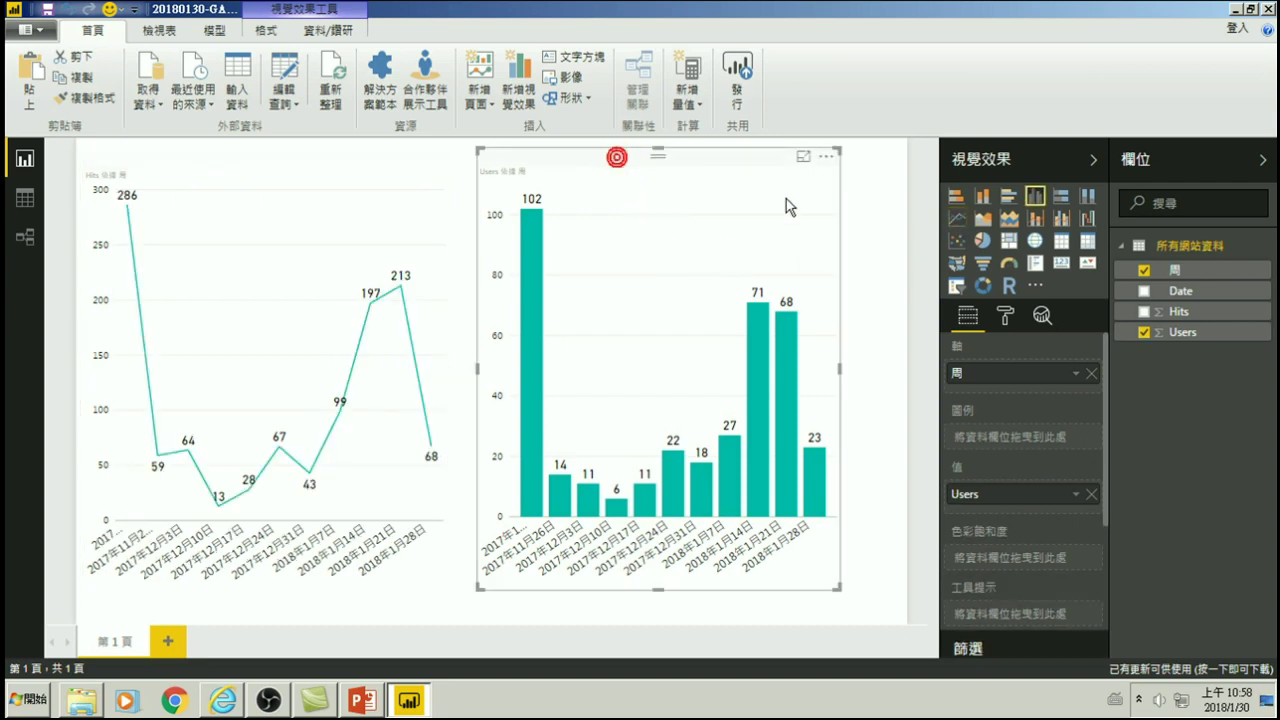
left_click(956, 217)
mouse_move(617, 163)
left_mouse_down()
mouse_move(224, 163)
mouse_move(230, 177)
mouse_move(234, 163)
left_mouse_up()
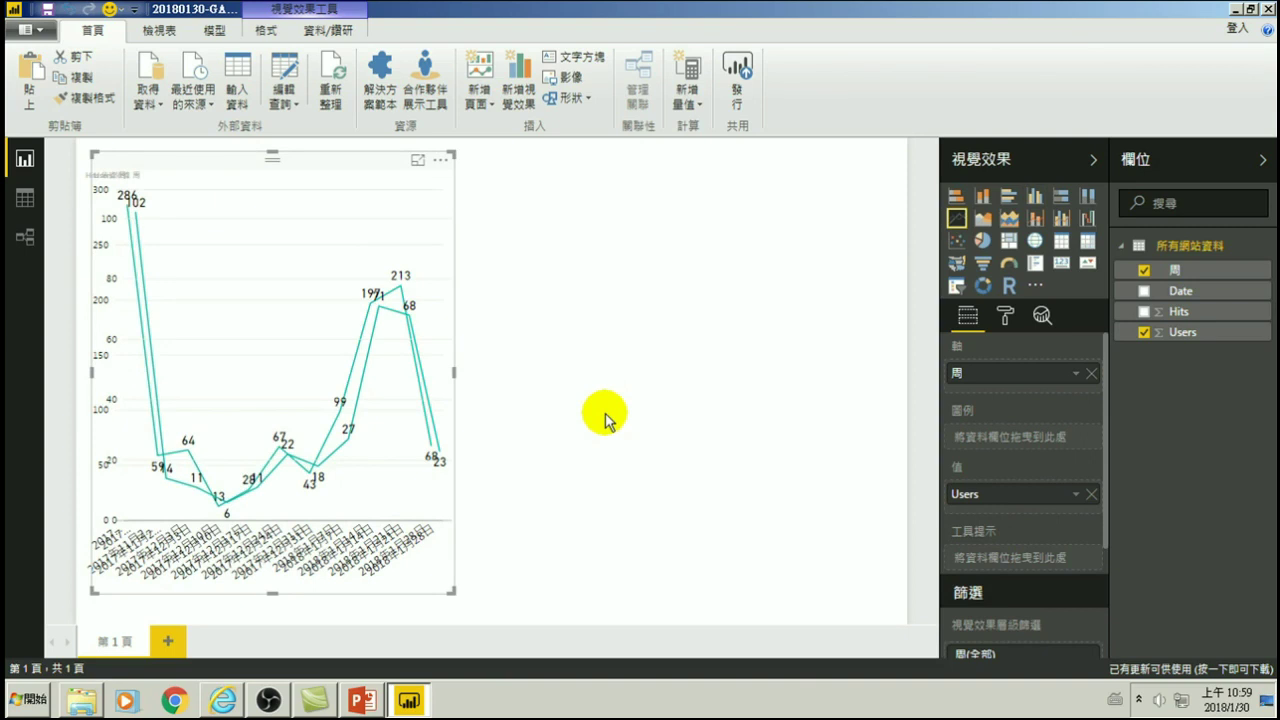
left_click_drag(349, 178, 737, 177)
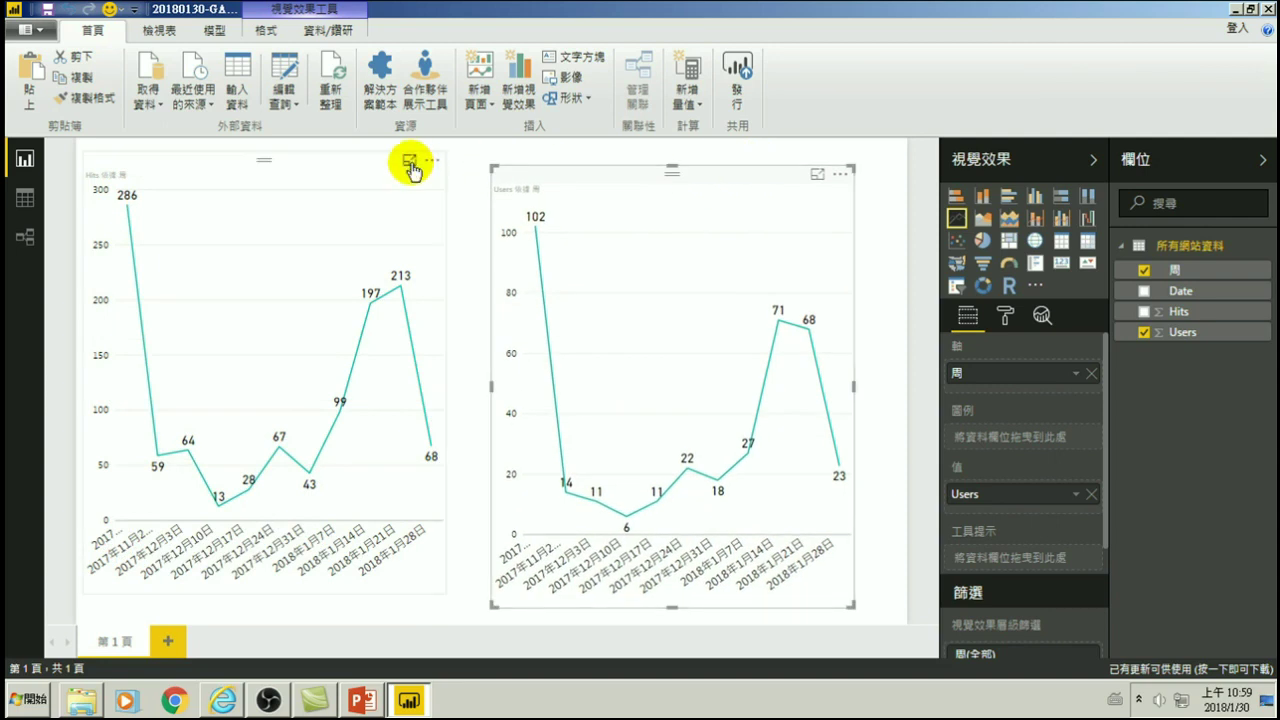
left_click(330, 168)
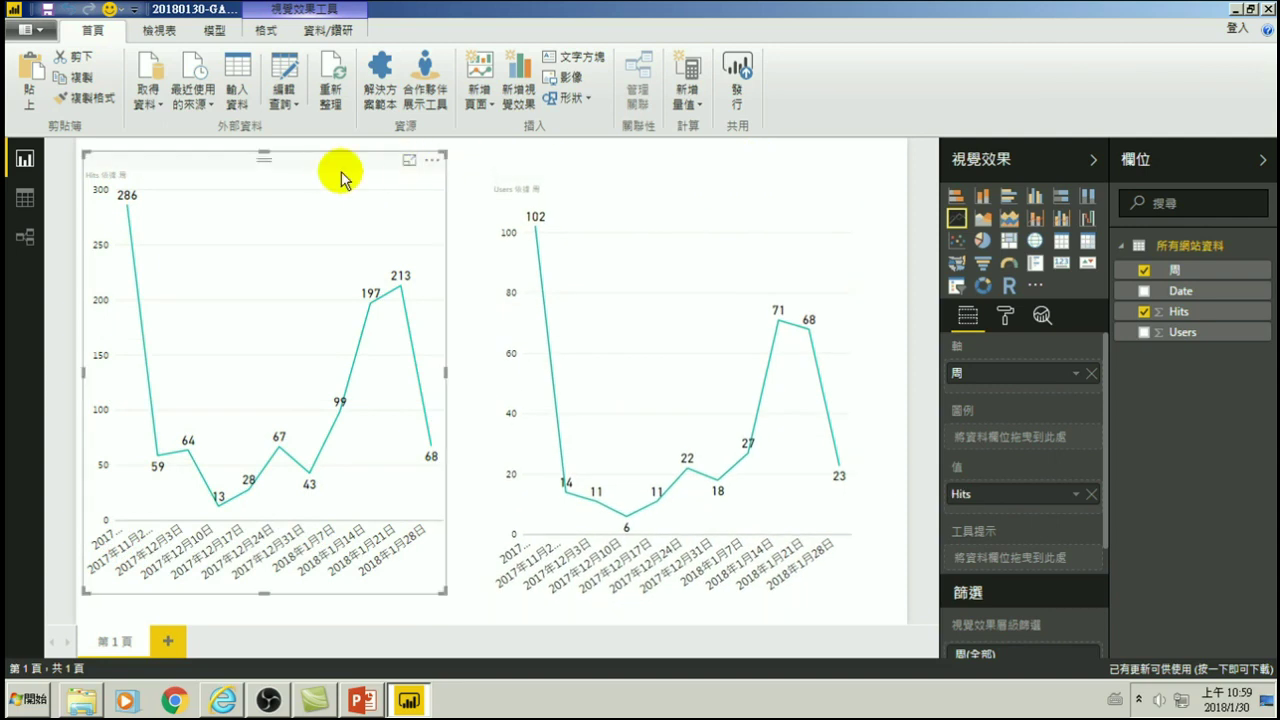
left_click(1035, 197)
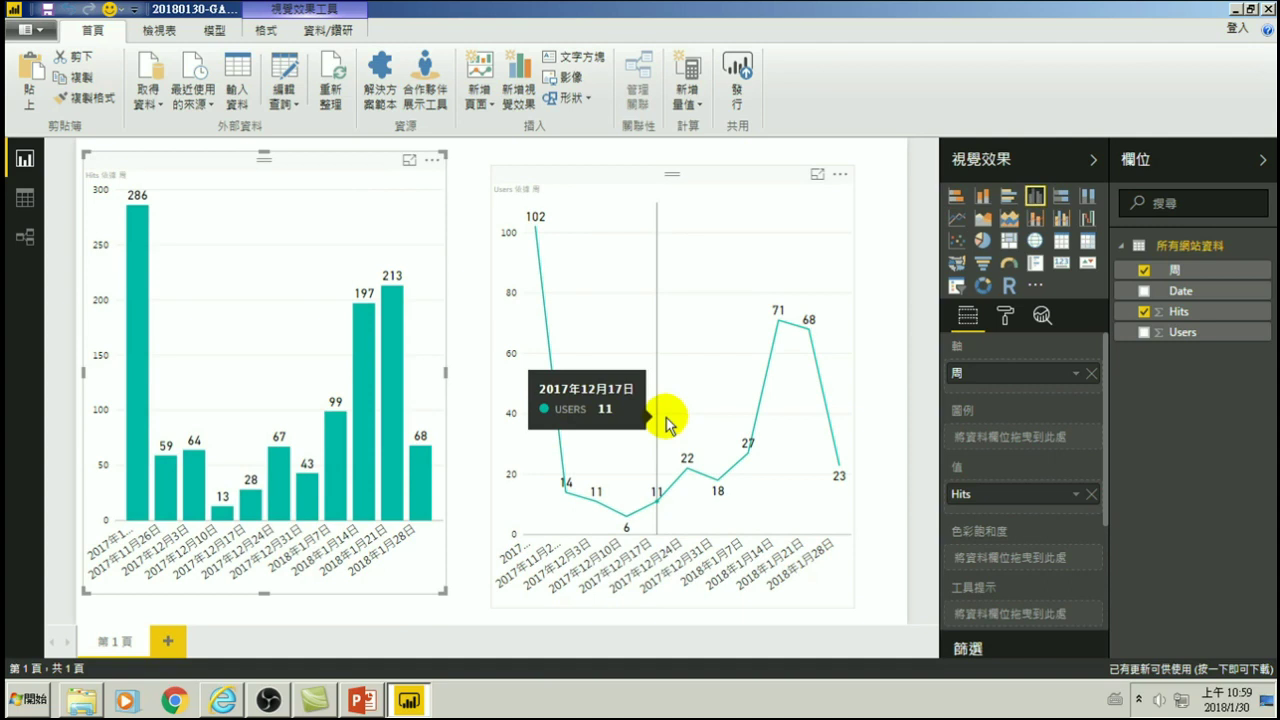
left_click_drag(610, 176, 598, 165)
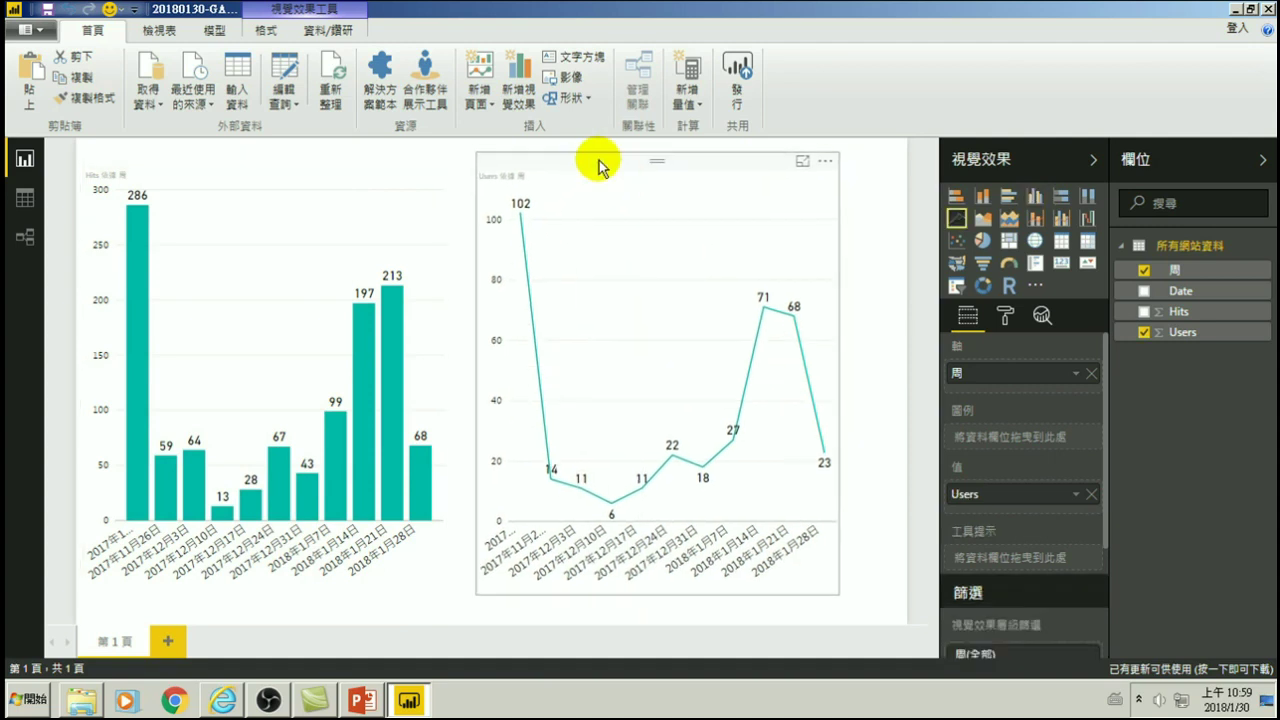
left_click(1035, 196)
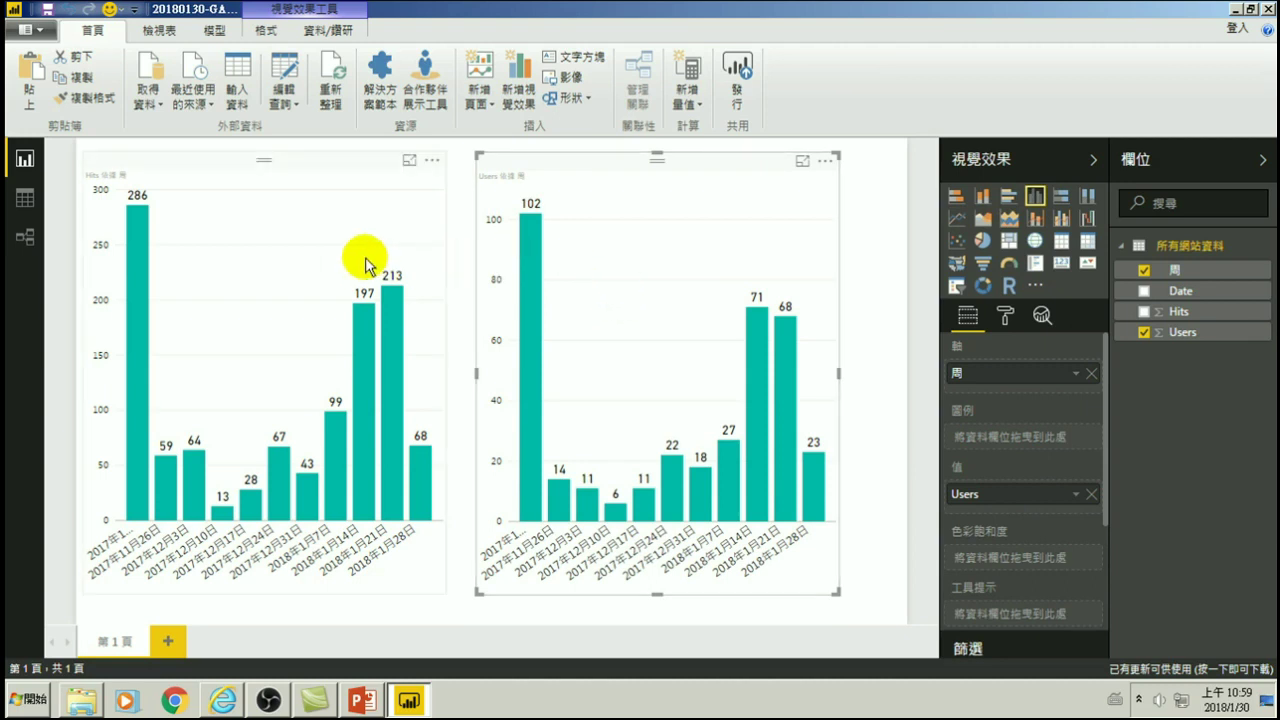
left_click_drag(658, 153, 660, 150)
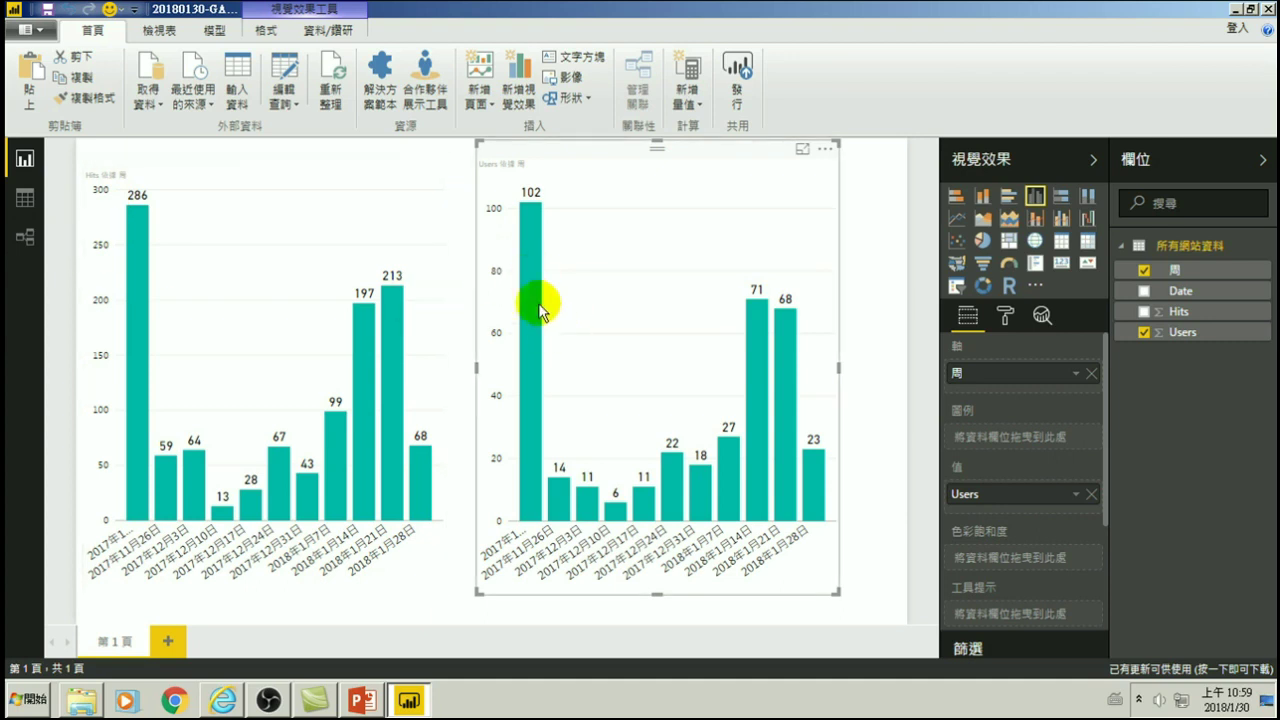
mouse_move(537, 334)
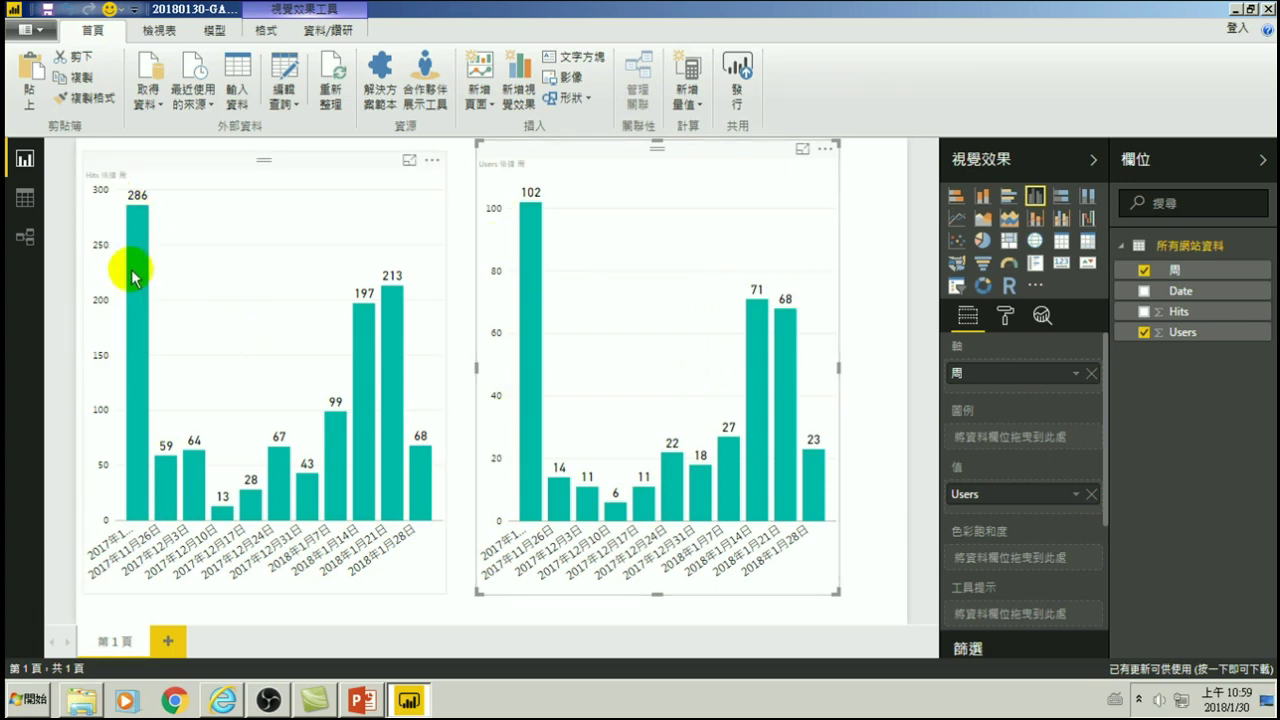
mouse_move(133, 290)
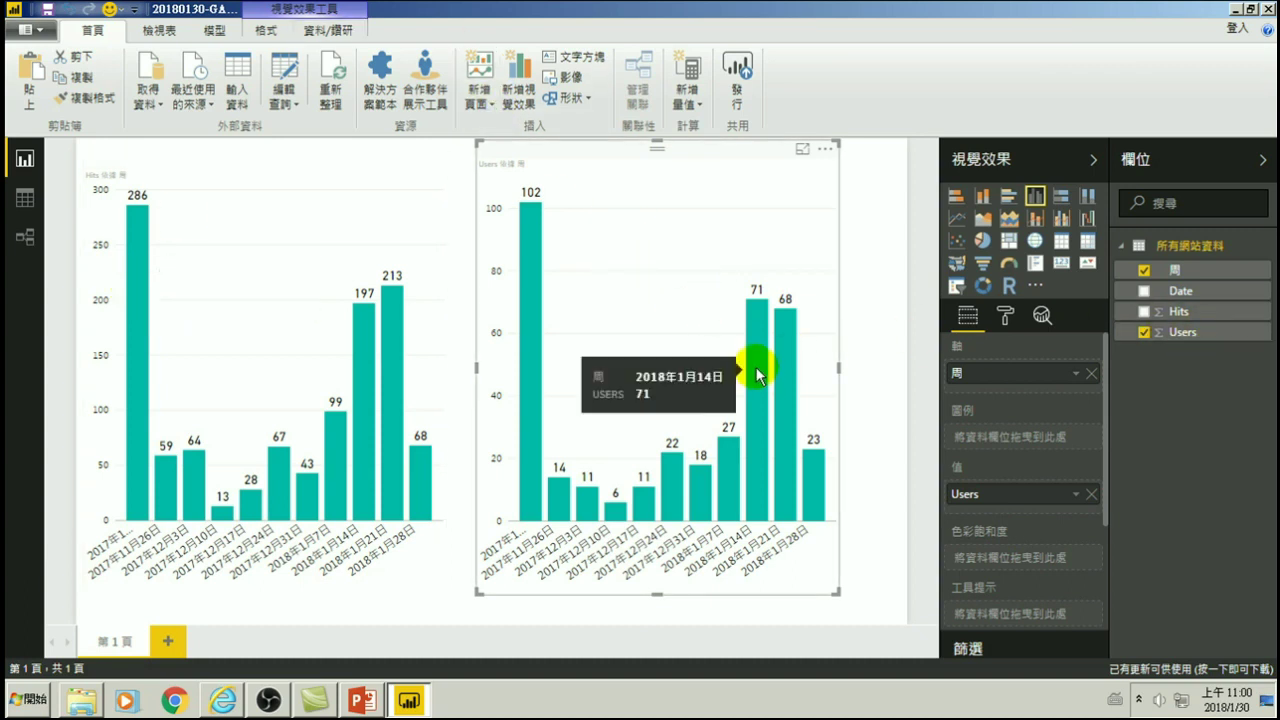
mouse_move(783, 333)
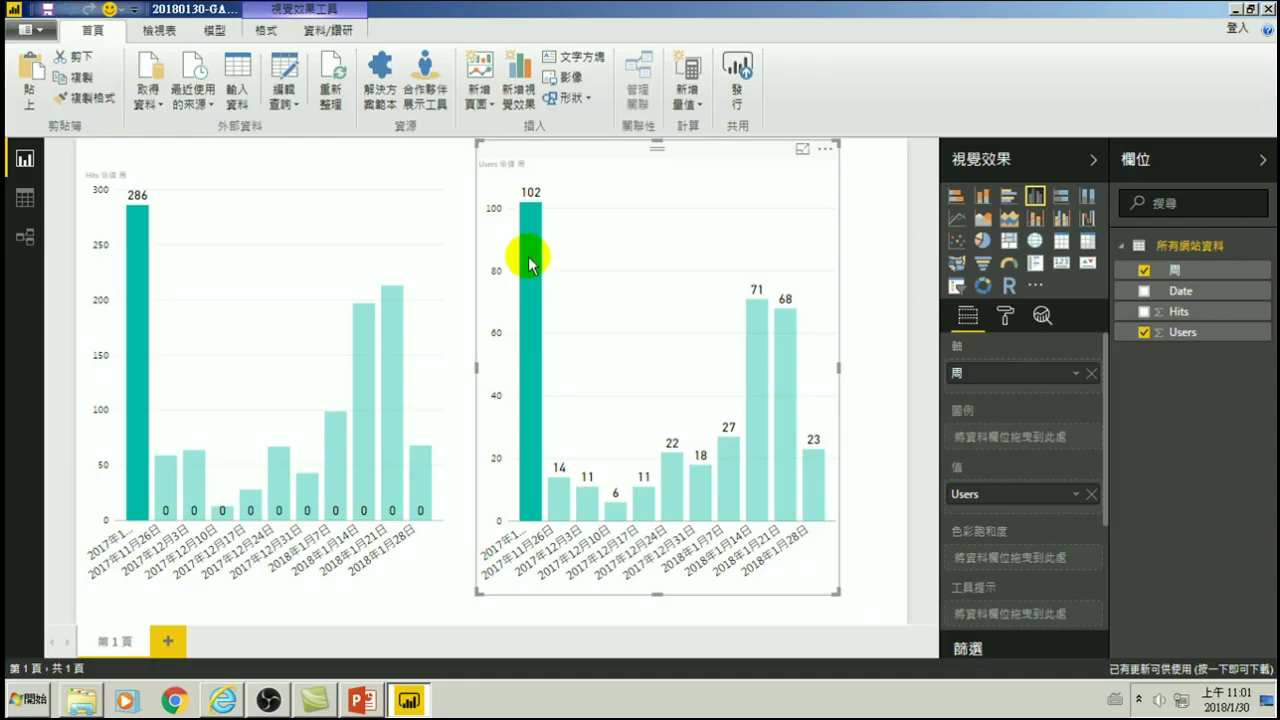
left_click(531, 257)
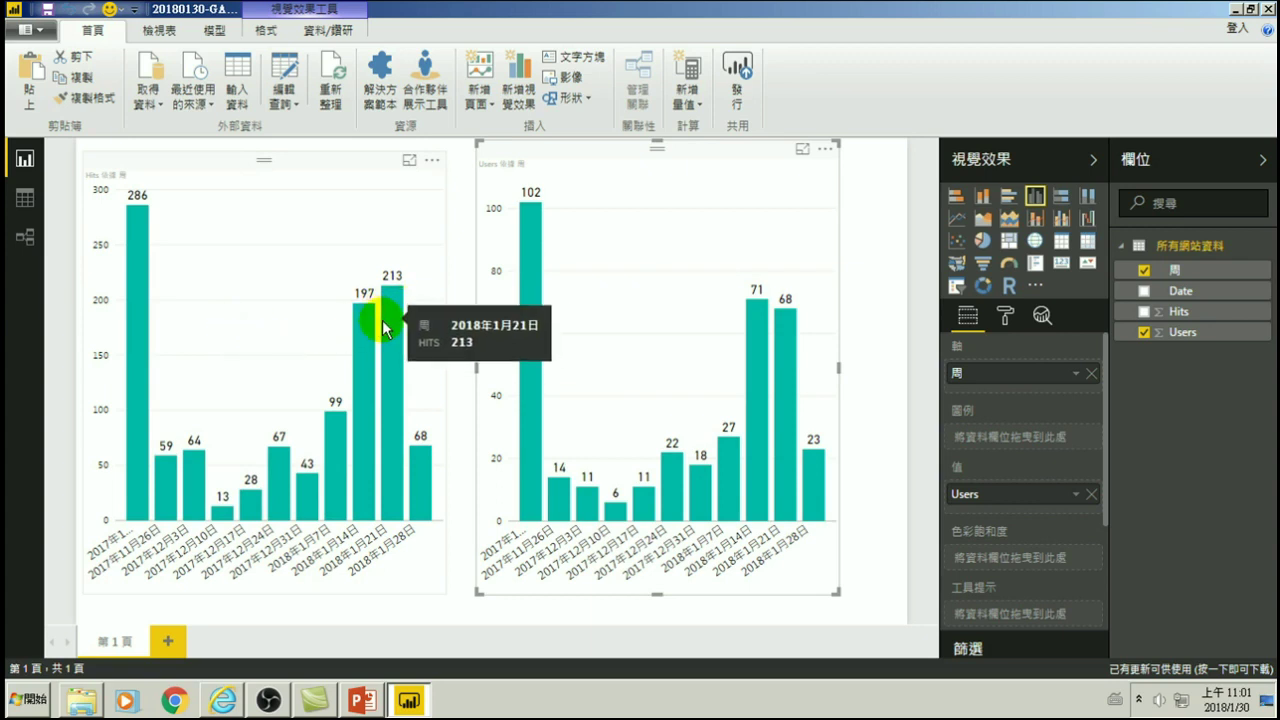
- Narrow the Users chart from its right side and place it beside the Hits chart
mouse_move(340, 348)
mouse_move(752, 338)
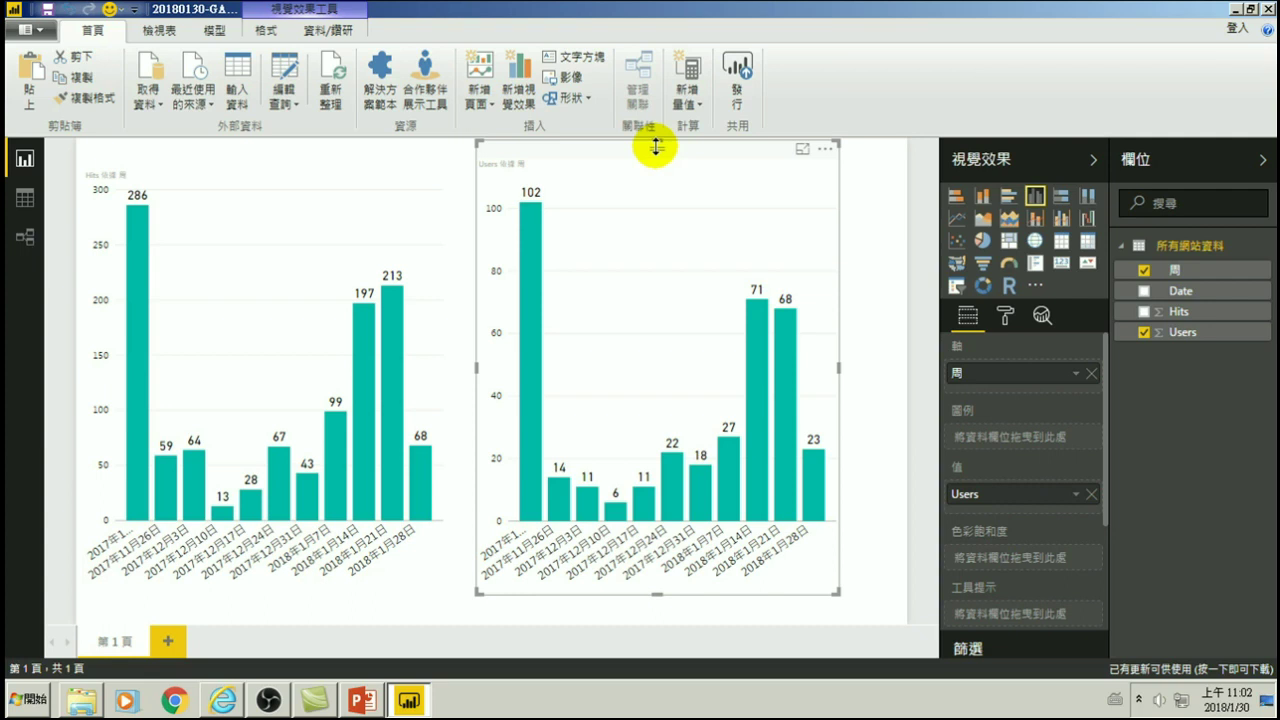
mouse_move(757, 240)
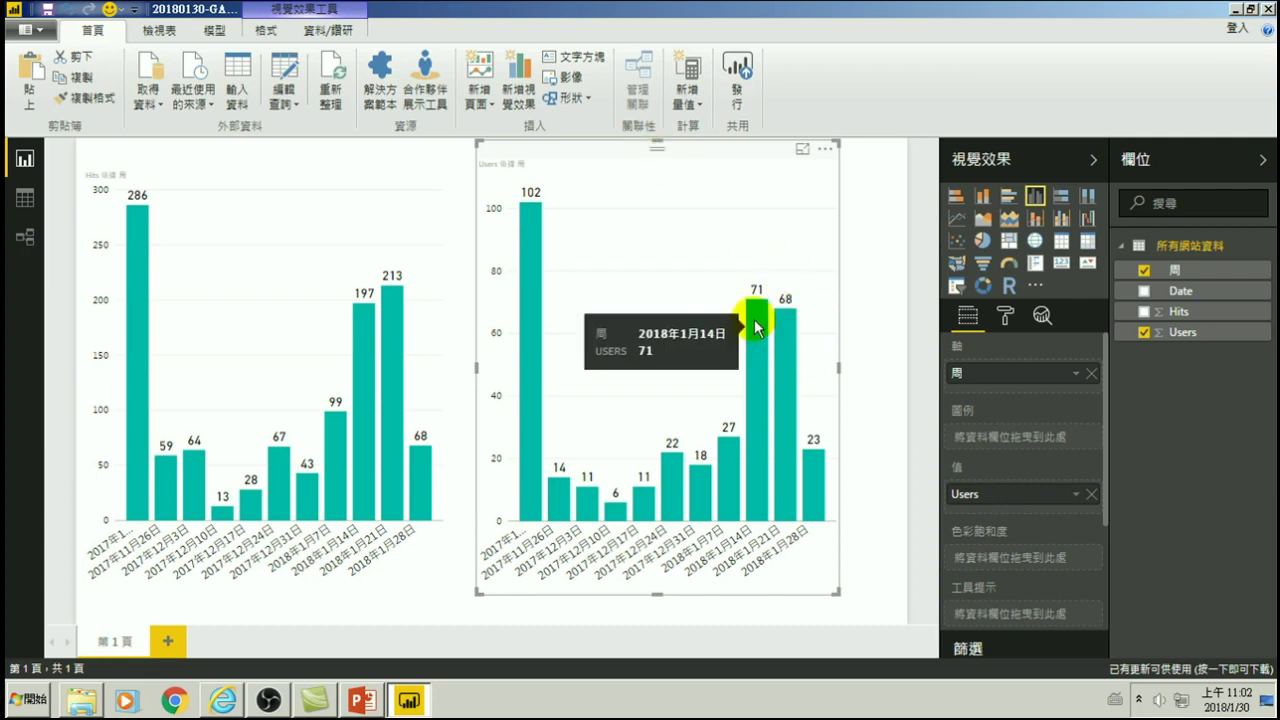
left_click_drag(840, 369, 672, 369)
left_click(837, 366)
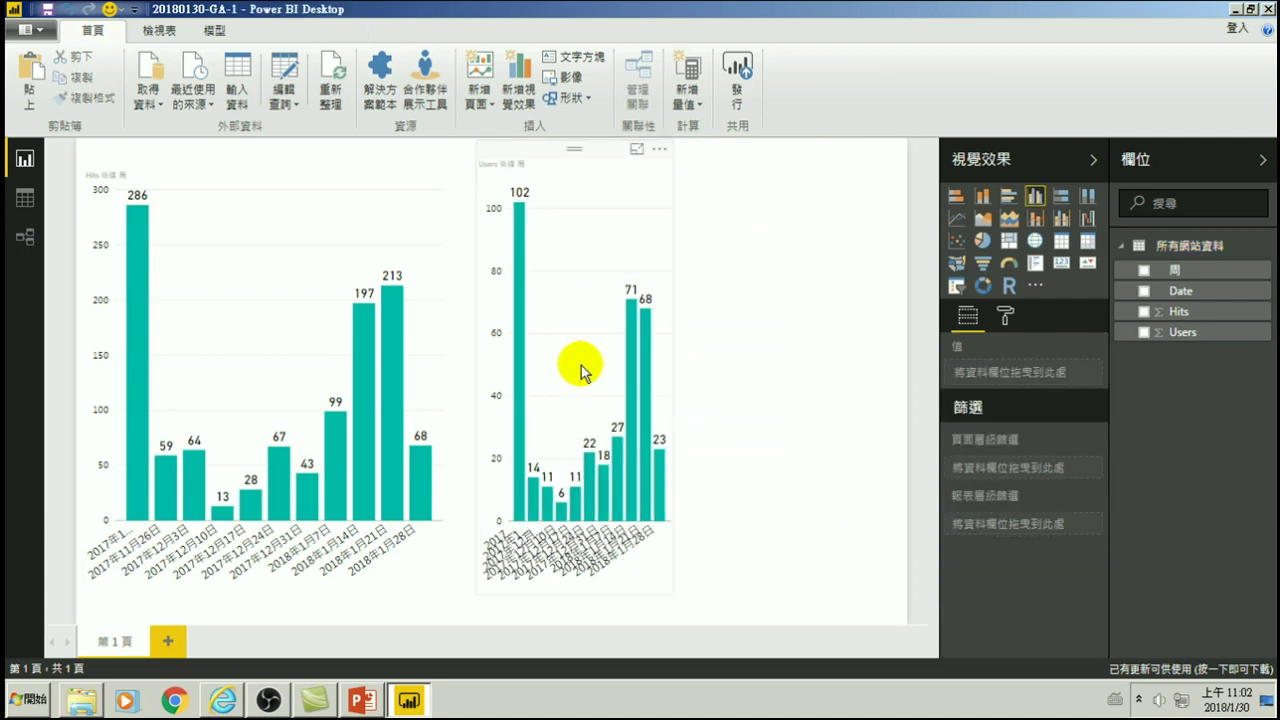
left_click(434, 322)
left_click_drag(484, 343, 457, 334)
left_click(748, 370)
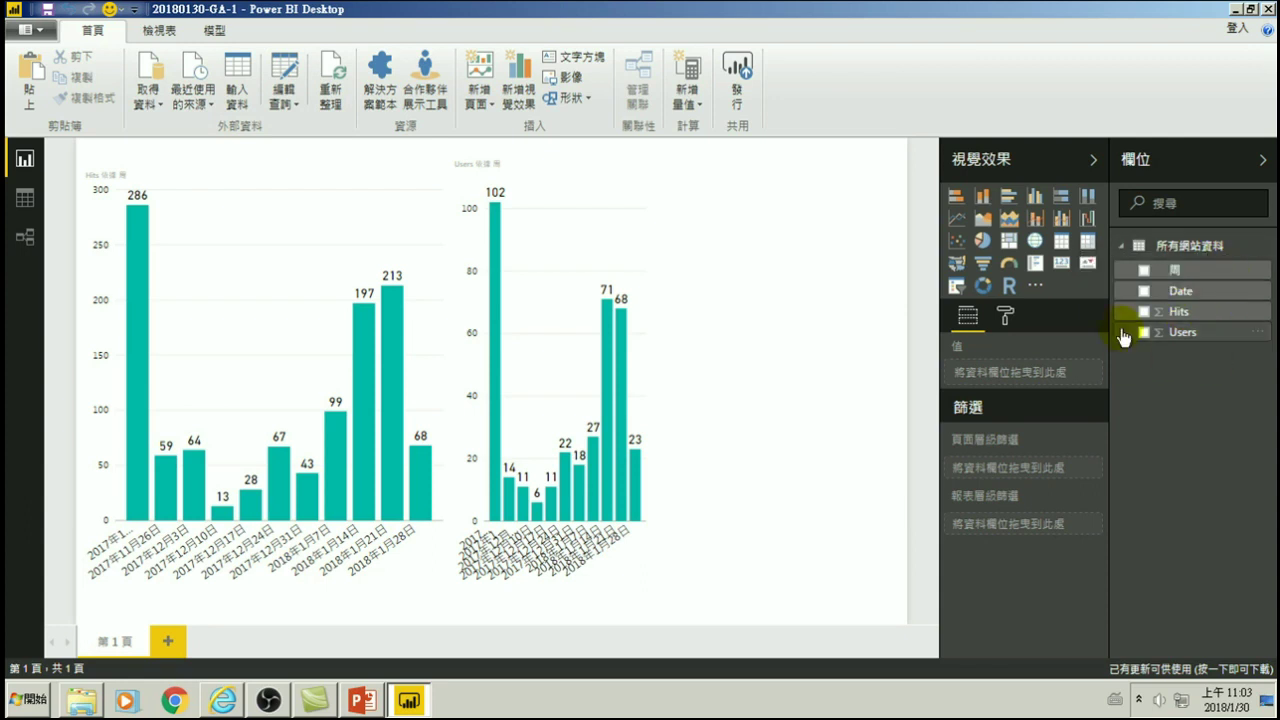
left_click(1200, 290)
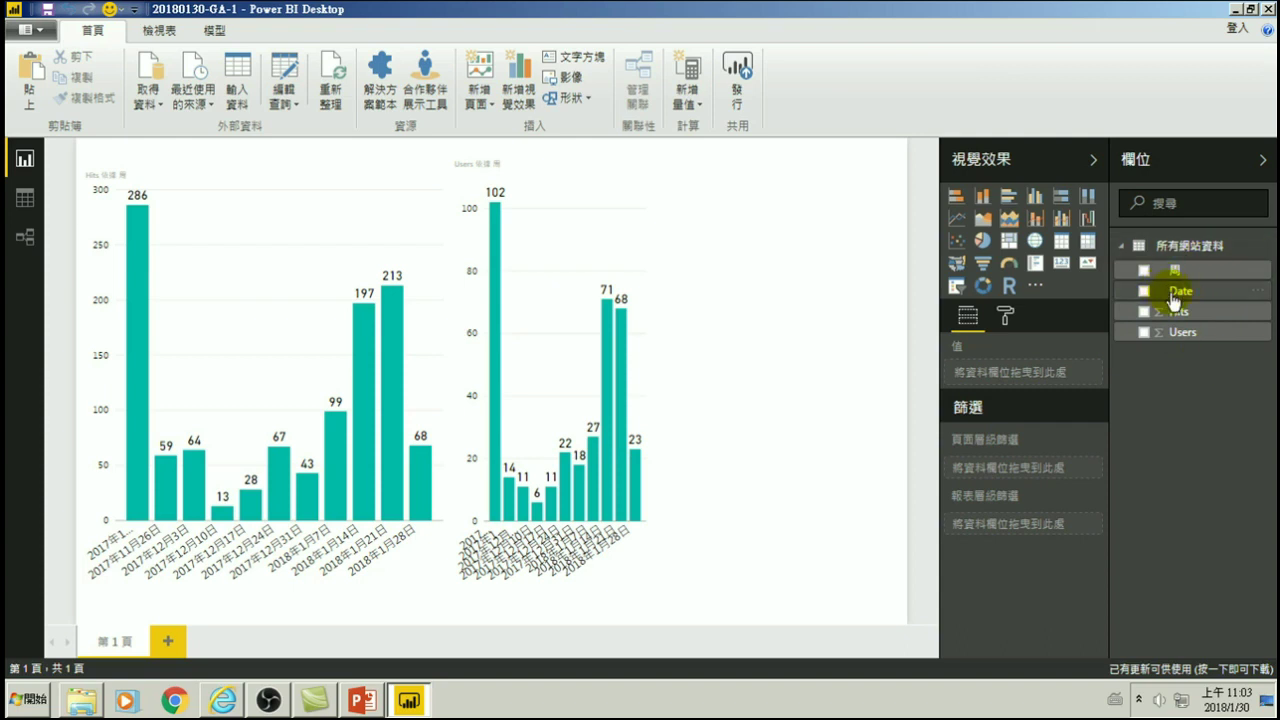
left_click(1156, 292)
left_click(1166, 294)
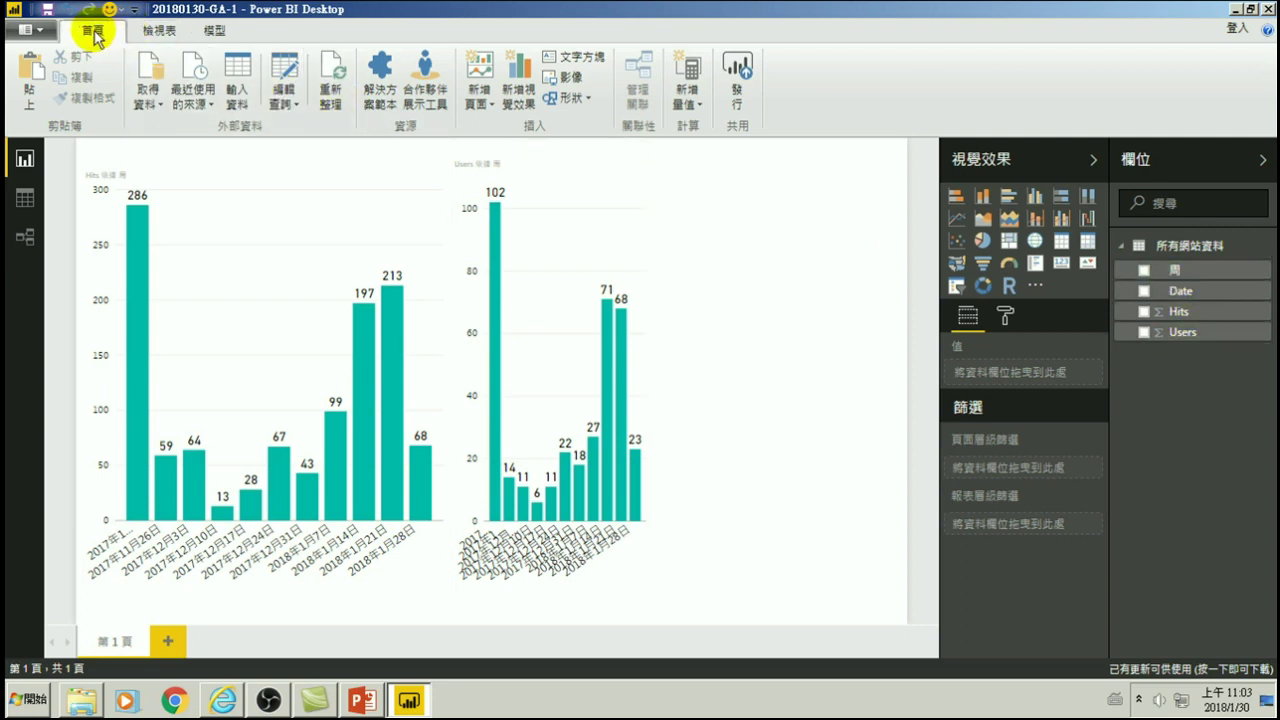
- Open the Query Editor from the Home tab's 編輯查詢 dropdown
left_click(287, 100)
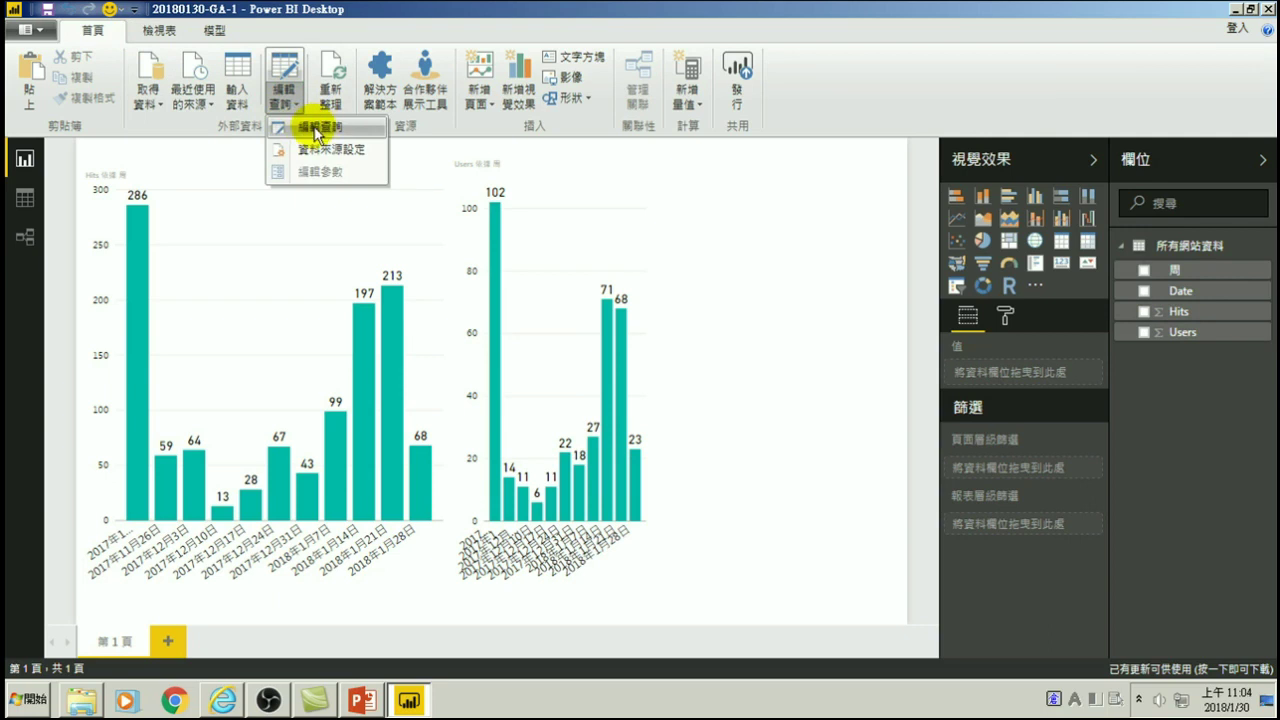
left_click(316, 130)
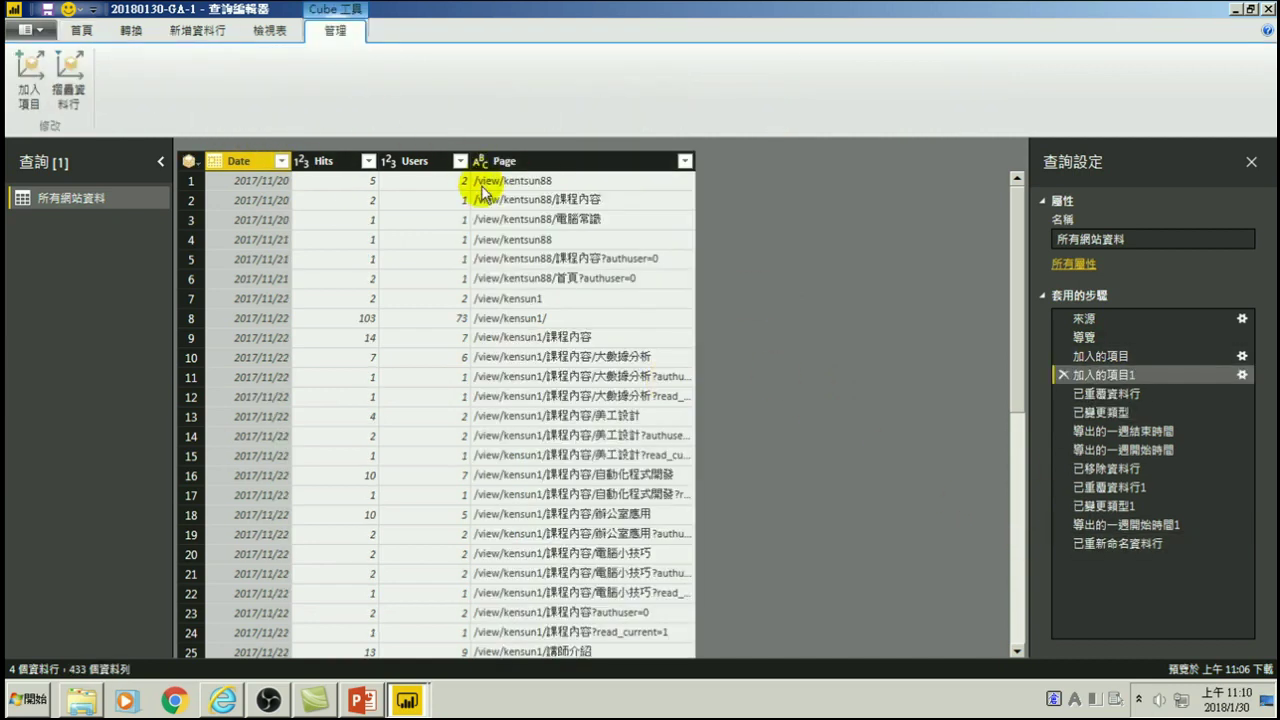
- Compare the data before and after the Page step, cancelling an attempted item insert
left_click(1099, 356)
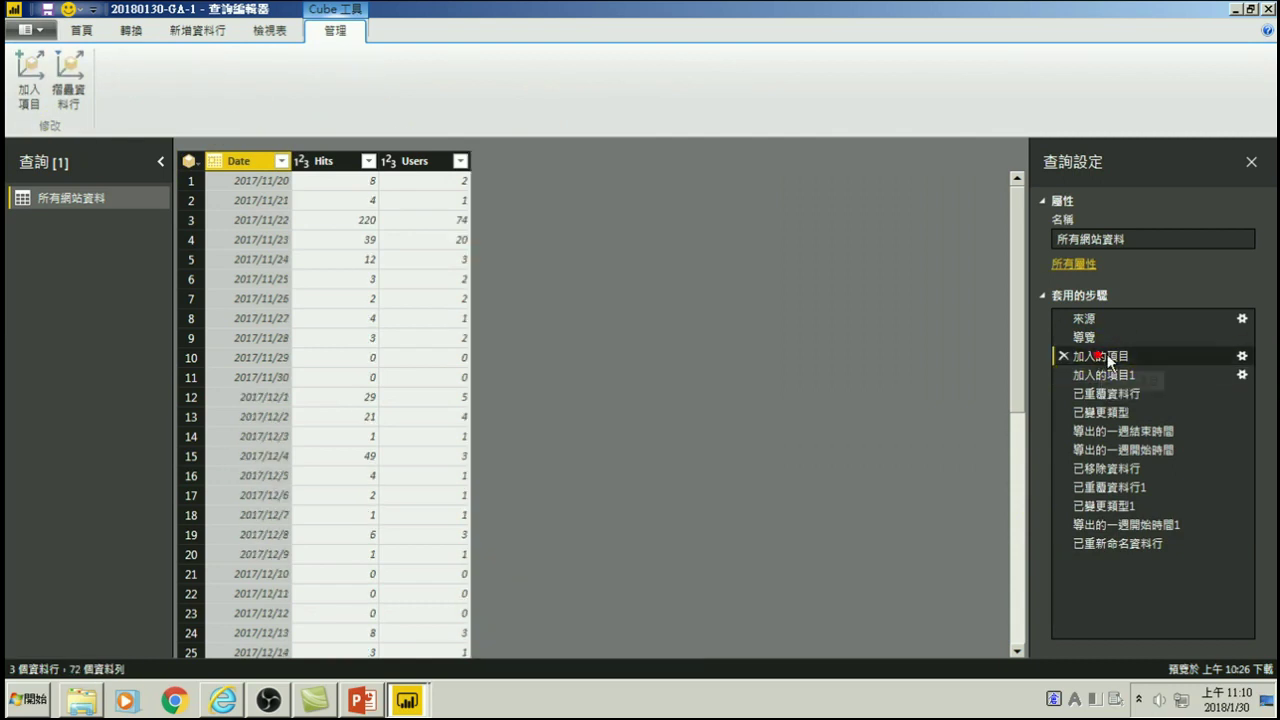
left_click(1100, 375)
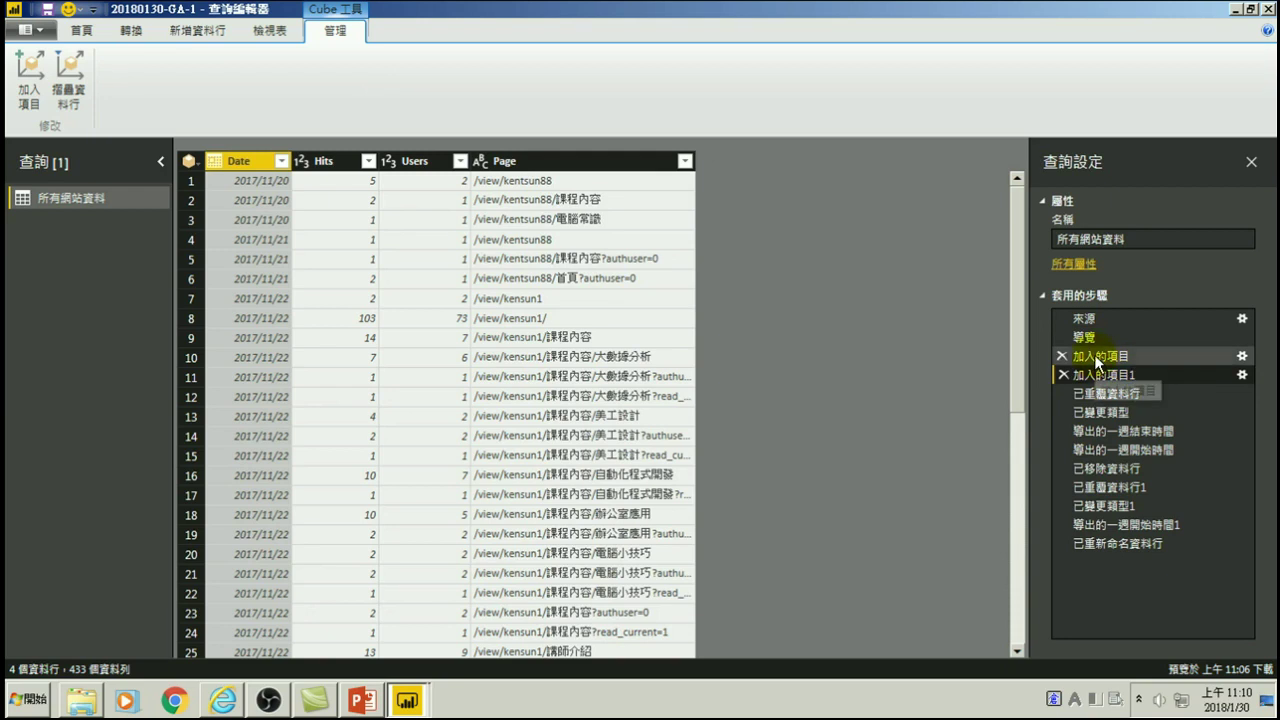
left_click(1095, 356)
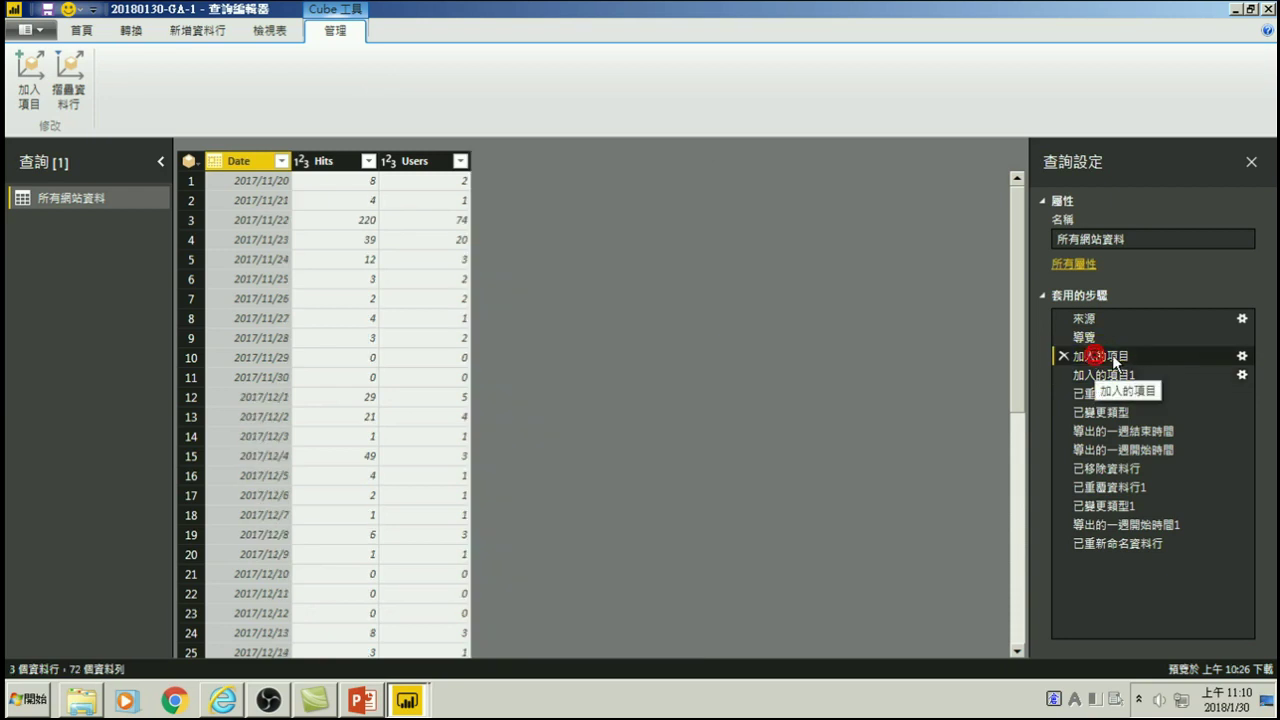
left_click(27, 72)
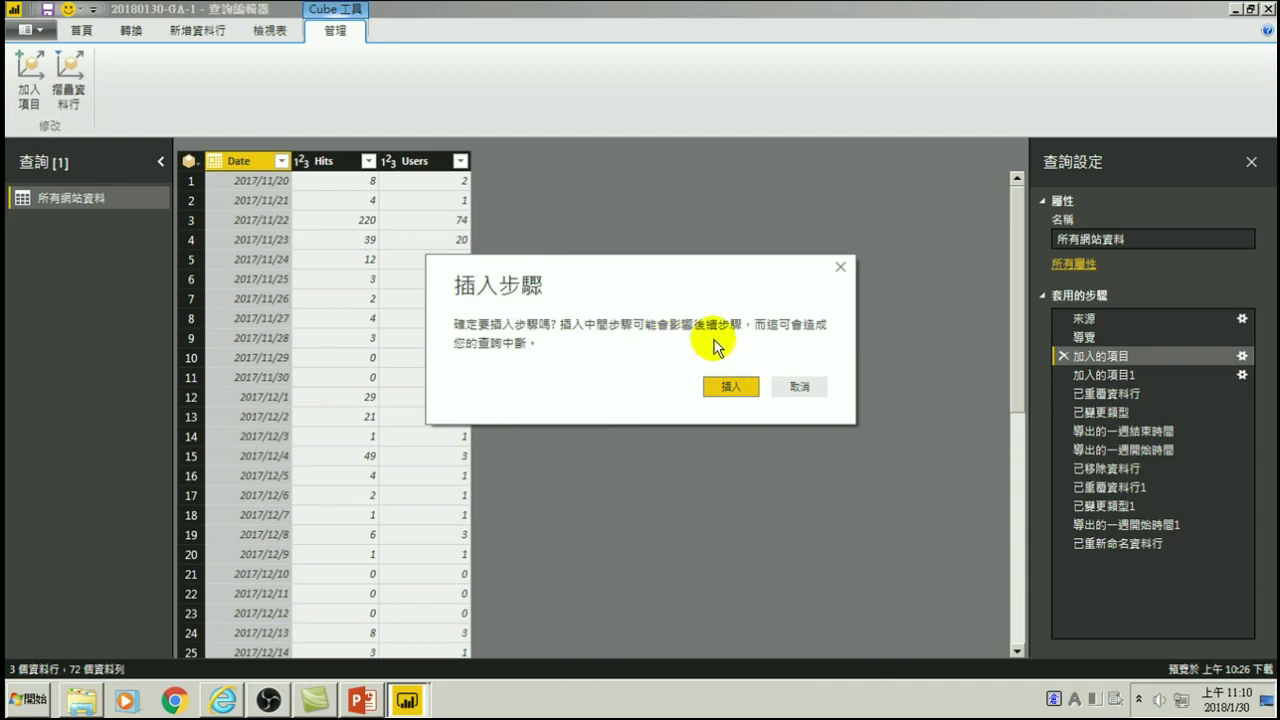
left_click(803, 397)
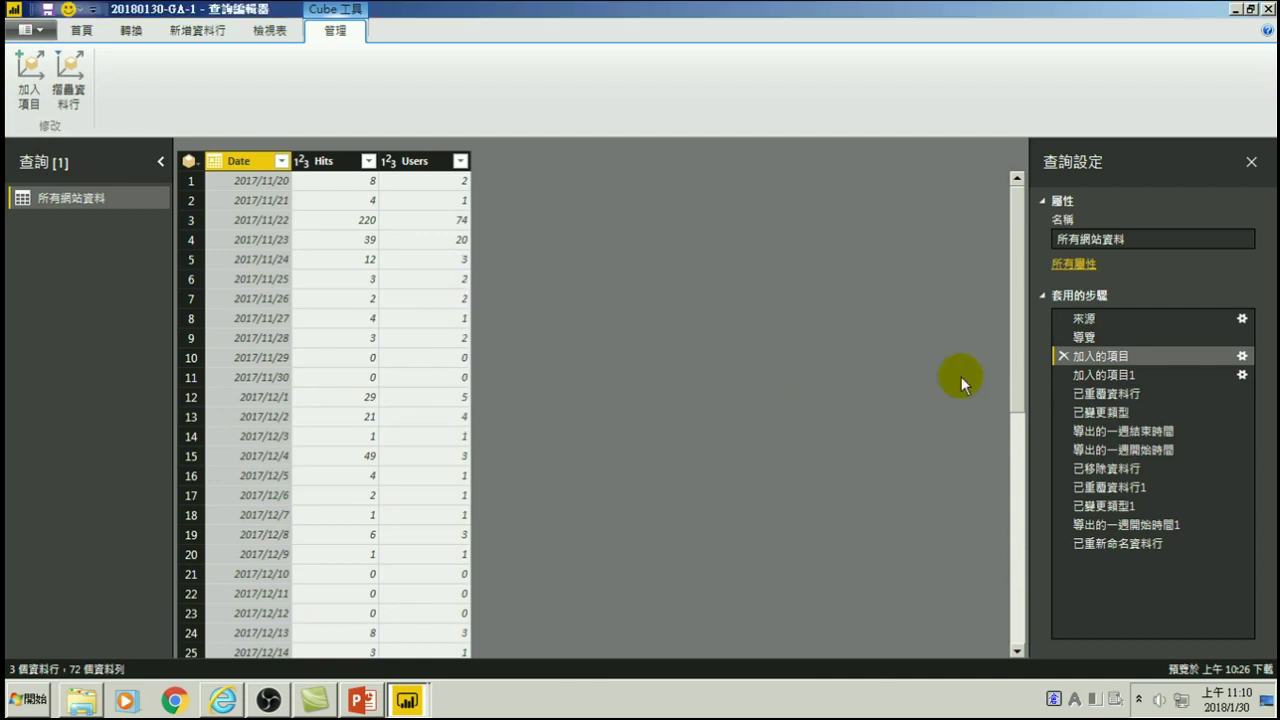
- Delete the 加入的項目1 step and apply the changes with 關閉並套用
left_click(1092, 376)
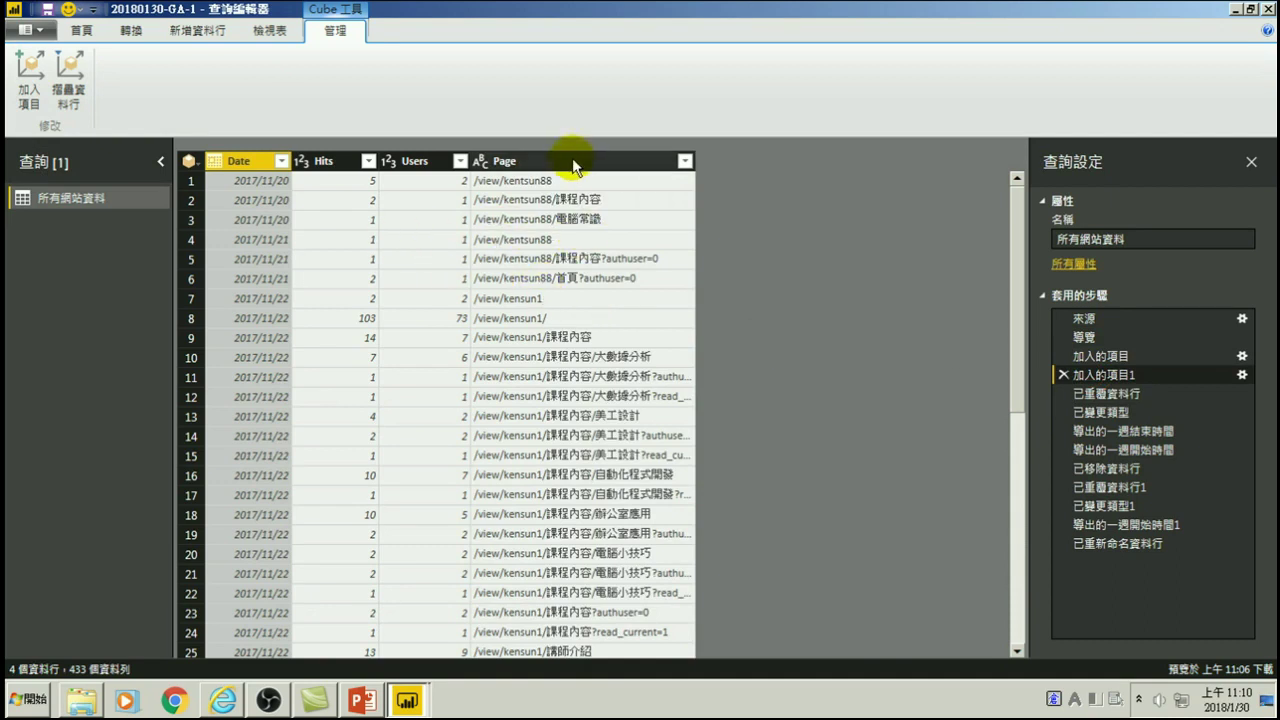
left_click(1063, 374)
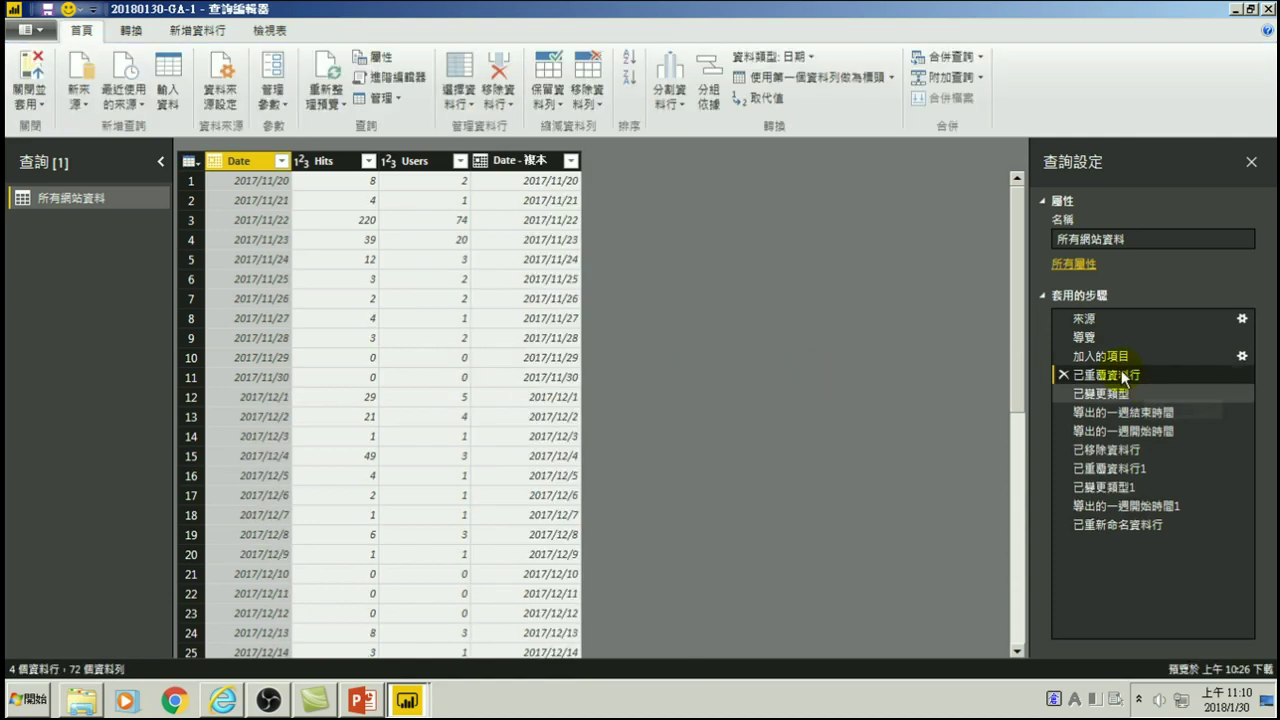
left_click(32, 70)
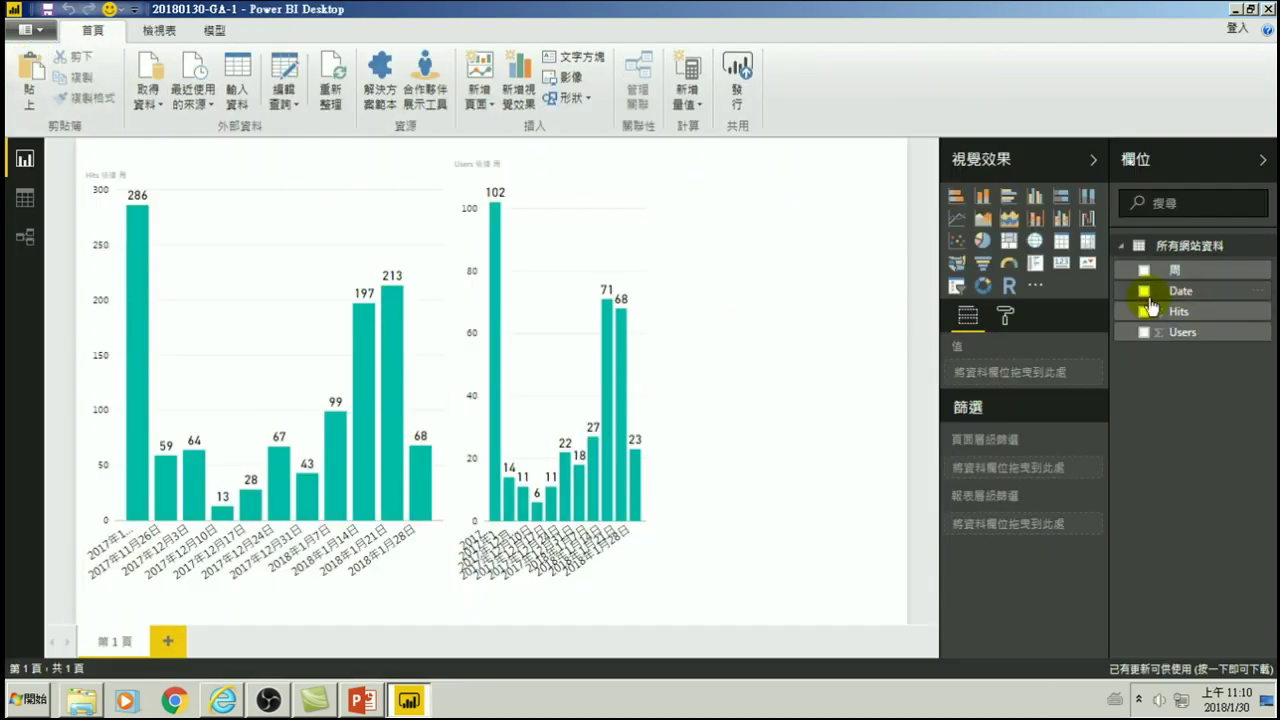
- Reopen the Query Editor and select the 加入的項目 step in Applied Steps
left_click(304, 104)
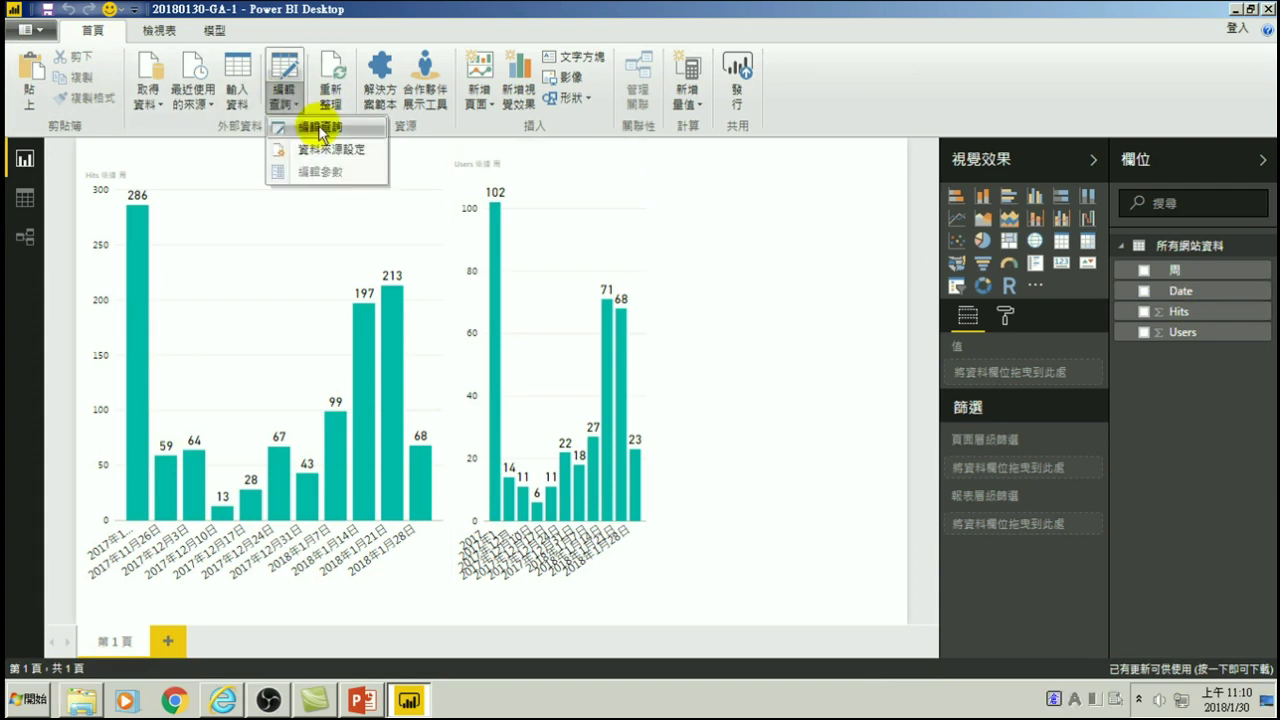
left_click(318, 127)
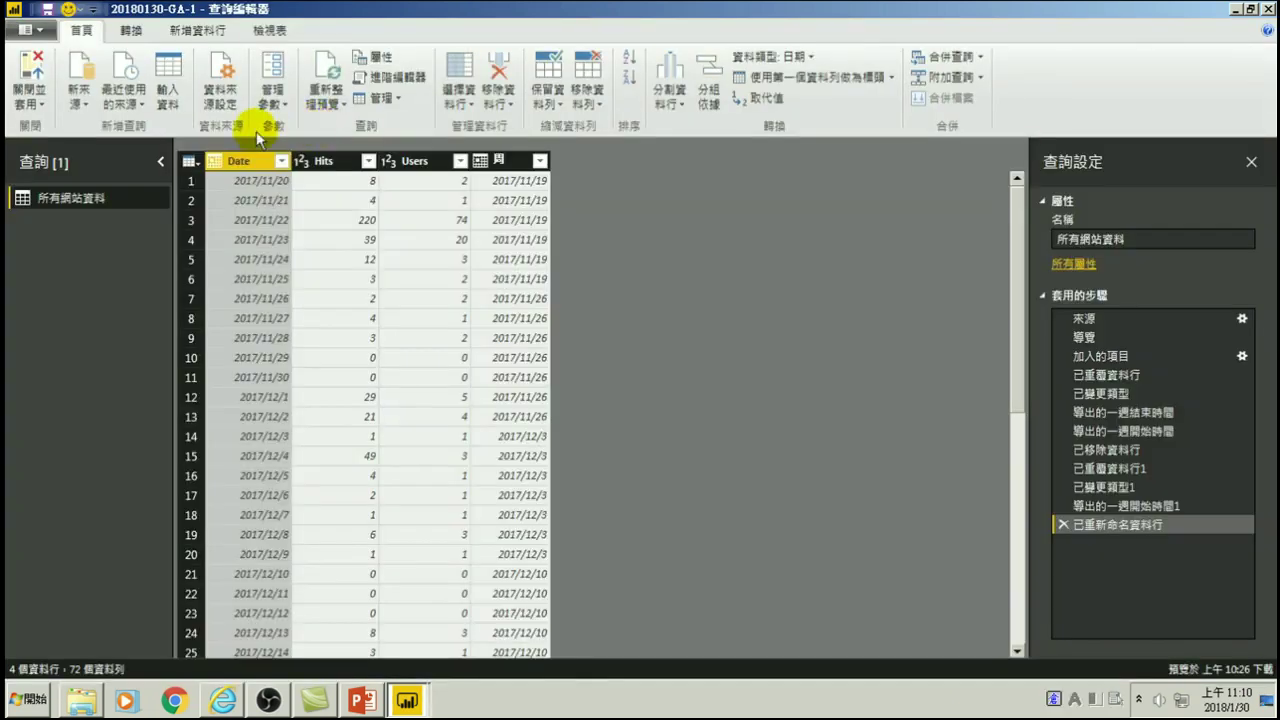
left_click(1092, 358)
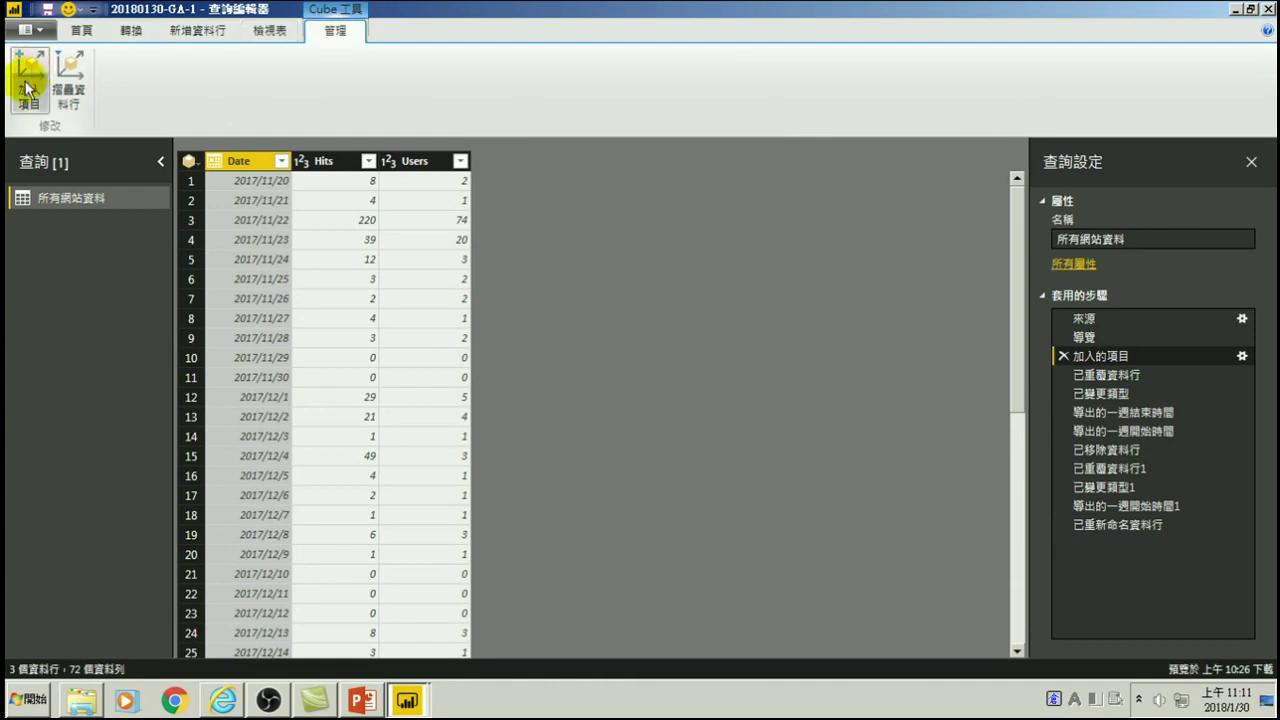
- Insert a step after 加入的項目 that adds the Page dimension from Page Tracking
left_click(1114, 525)
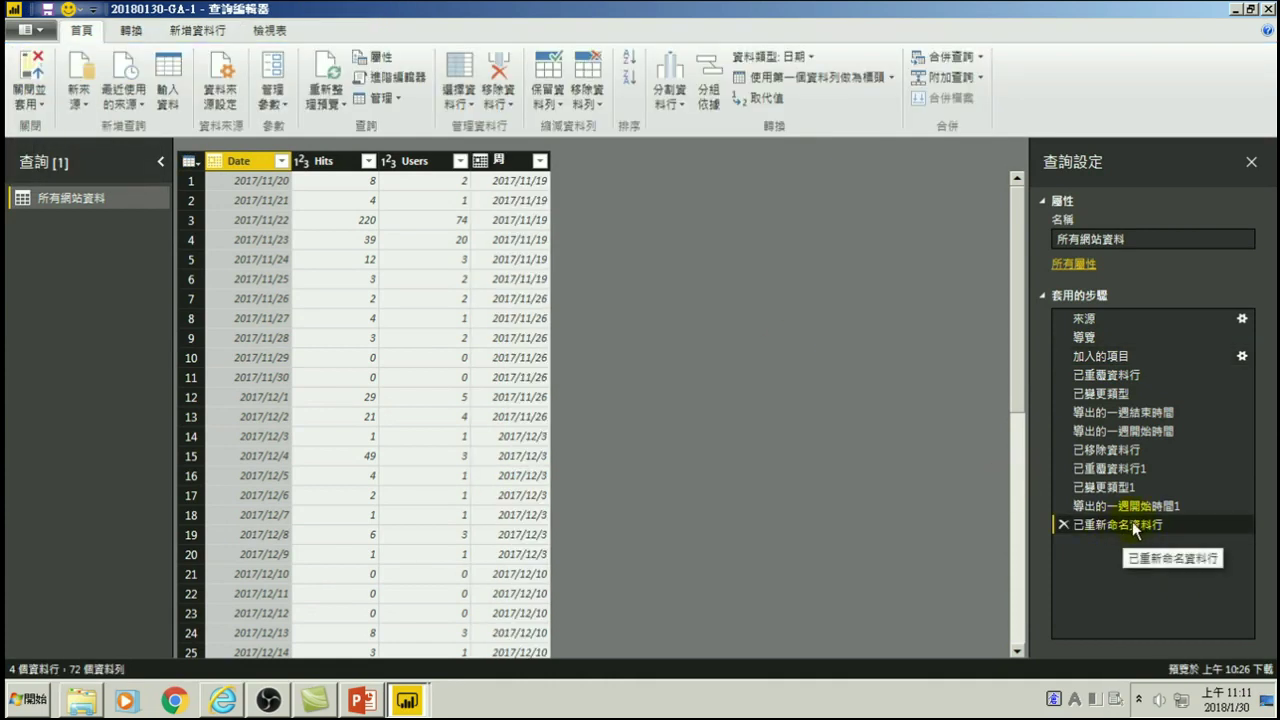
left_click(1098, 357)
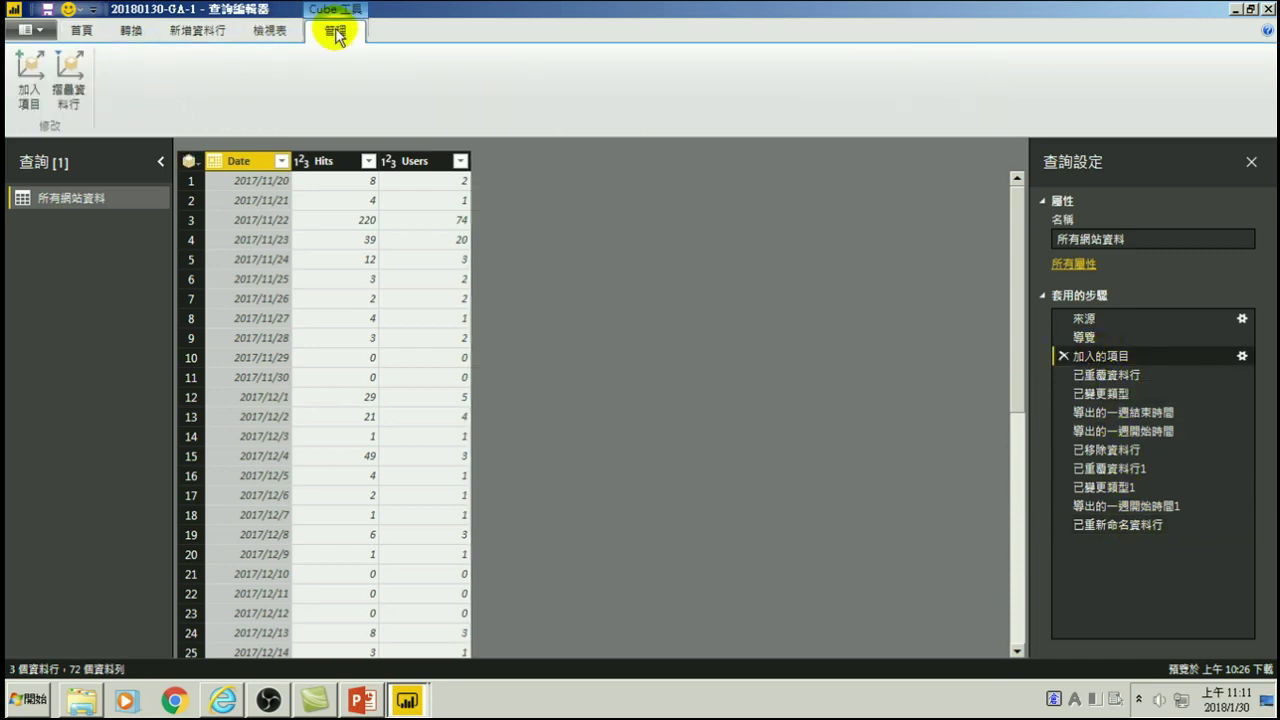
left_click(28, 70)
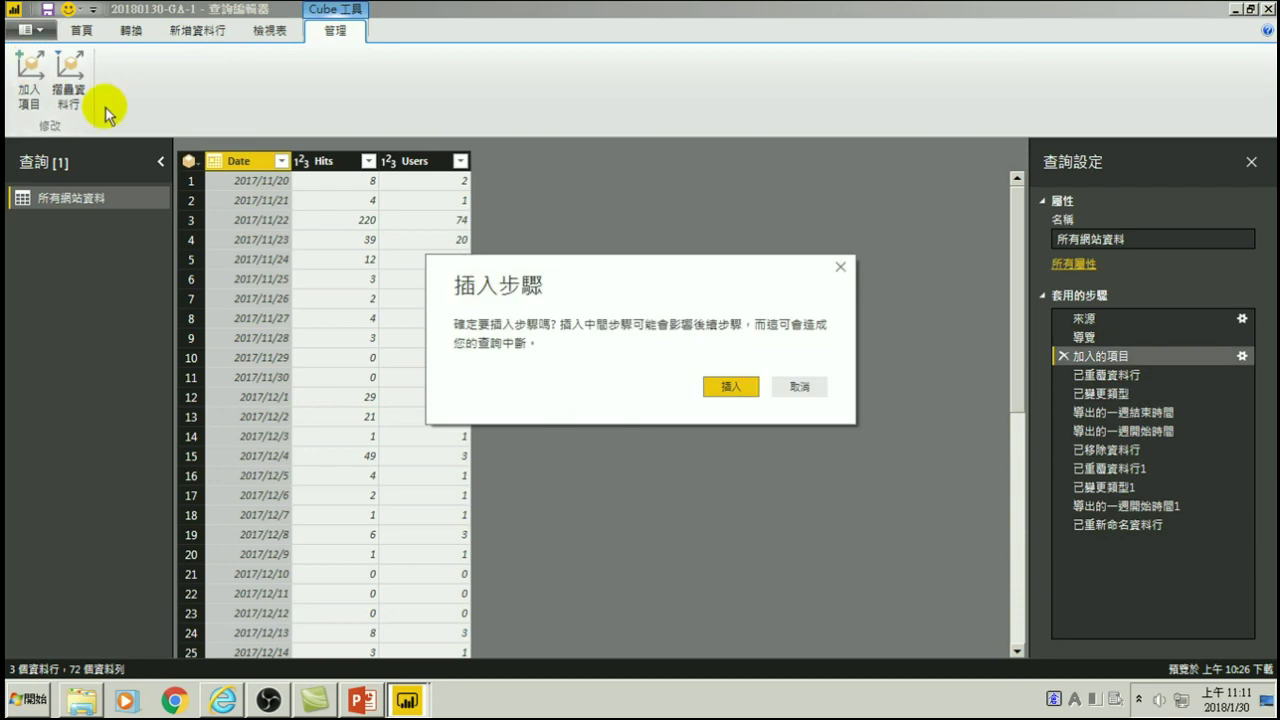
left_click(721, 385)
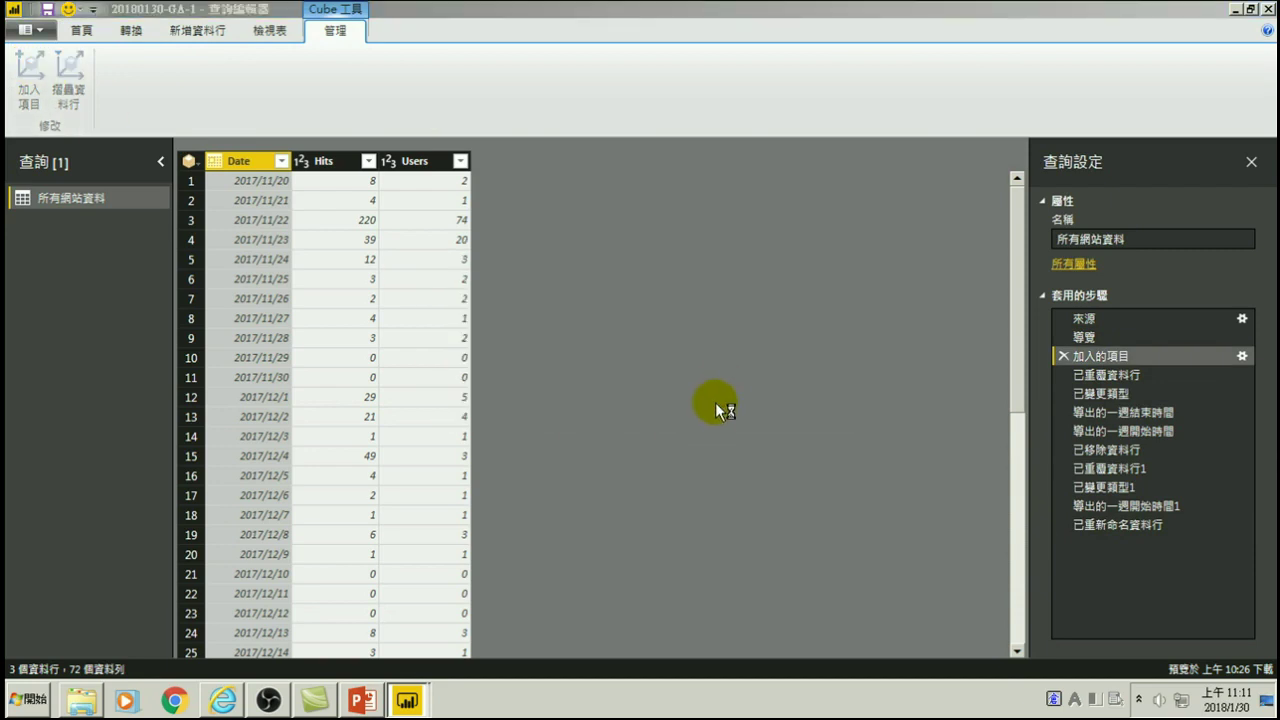
scroll(520, 300, "down", 3)
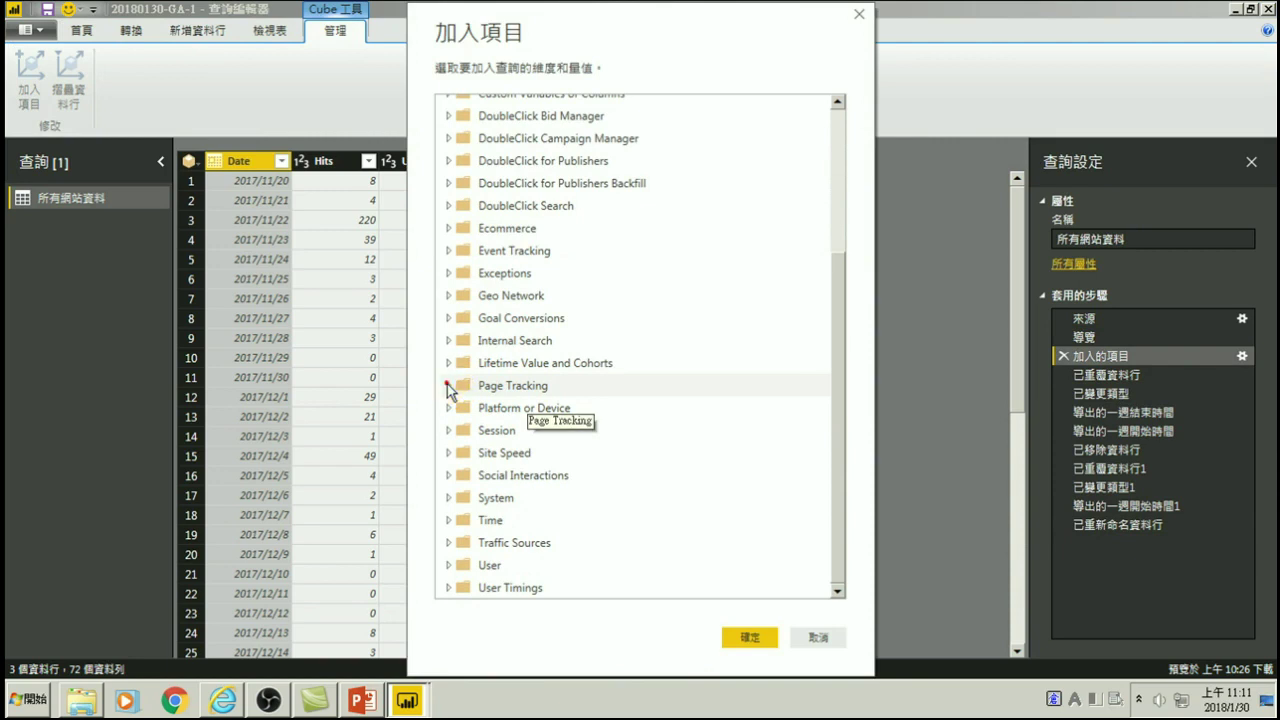
left_click(450, 388)
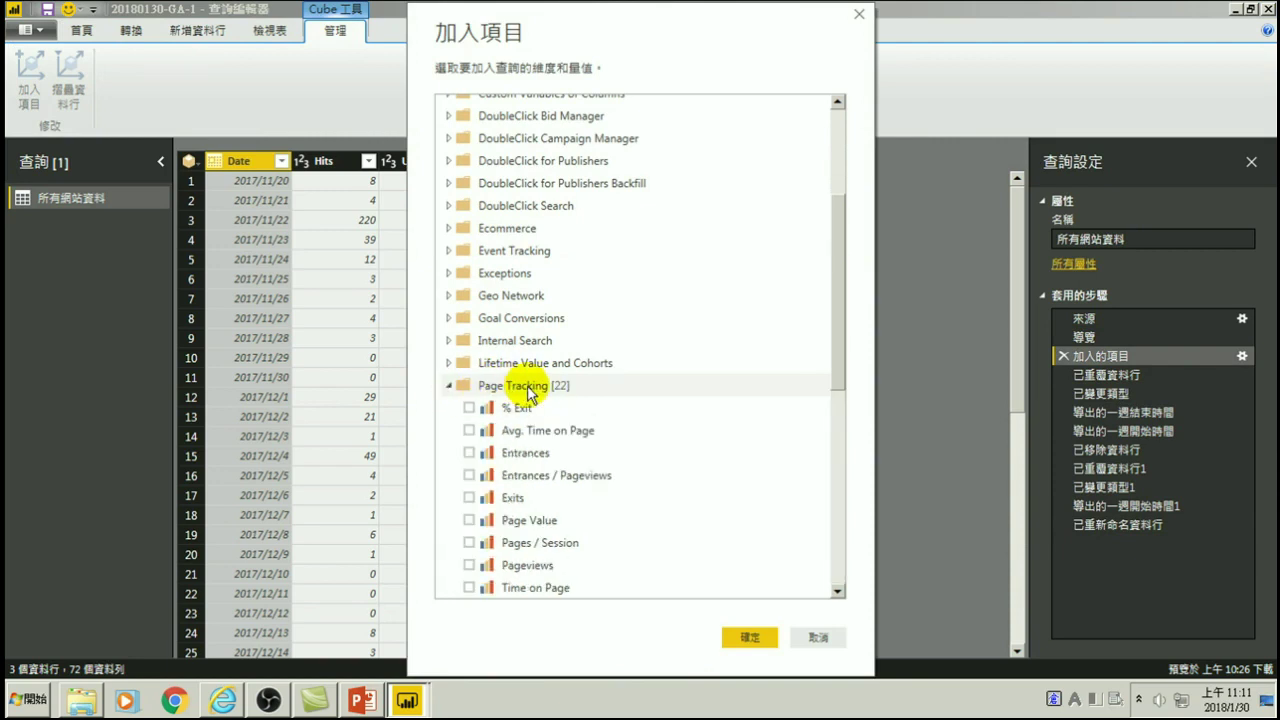
scroll(537, 393, "down", 5)
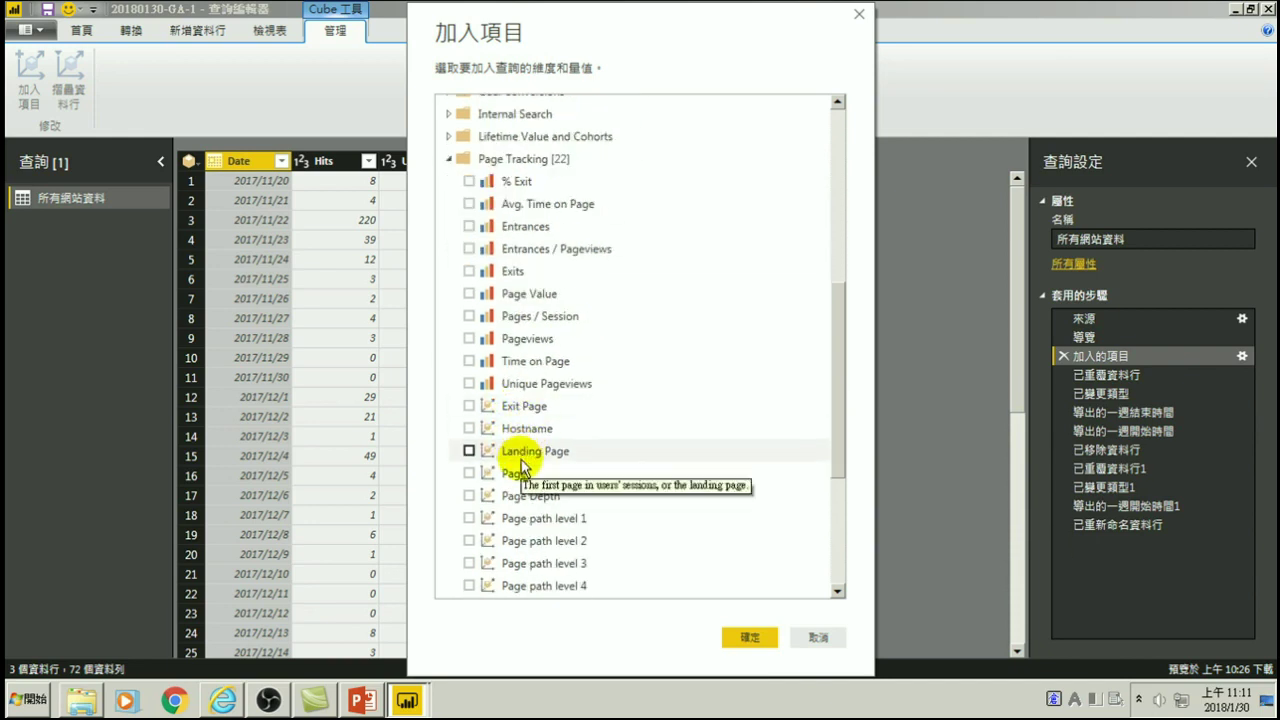
left_click(469, 474)
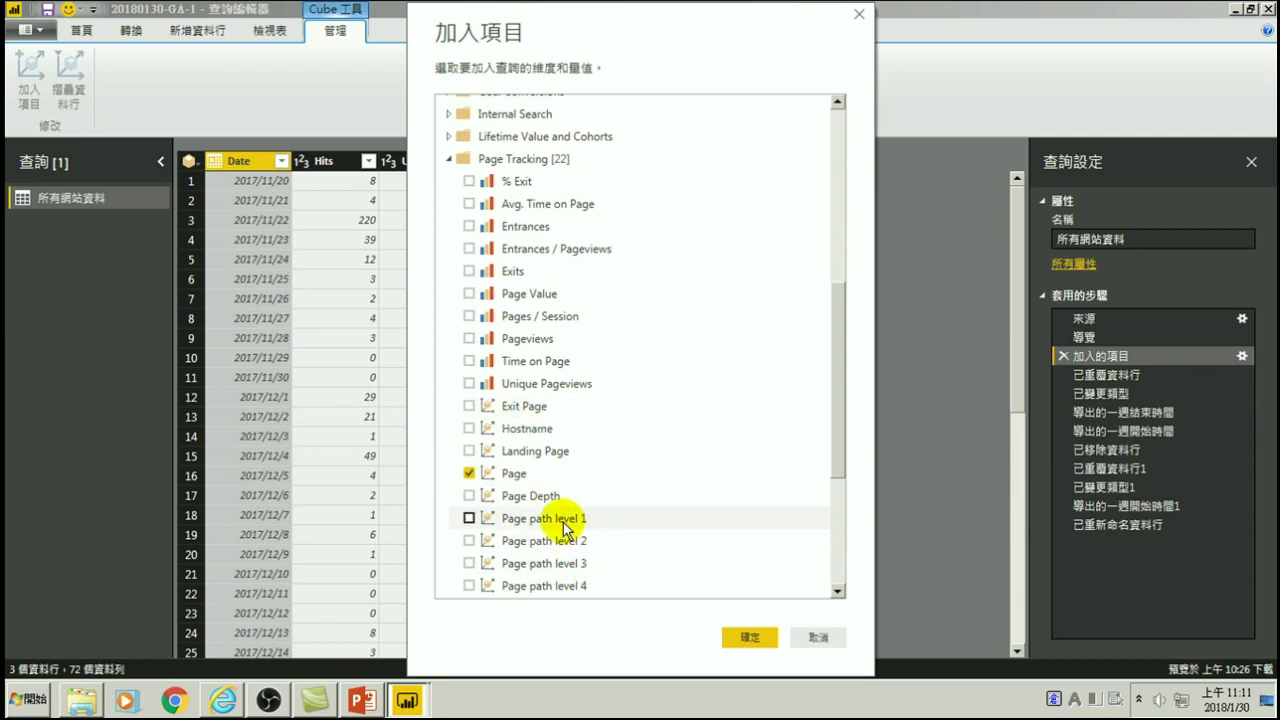
left_click(745, 637)
- Preview a few values in the new Page column, then return to the Home commands
right_click(586, 200)
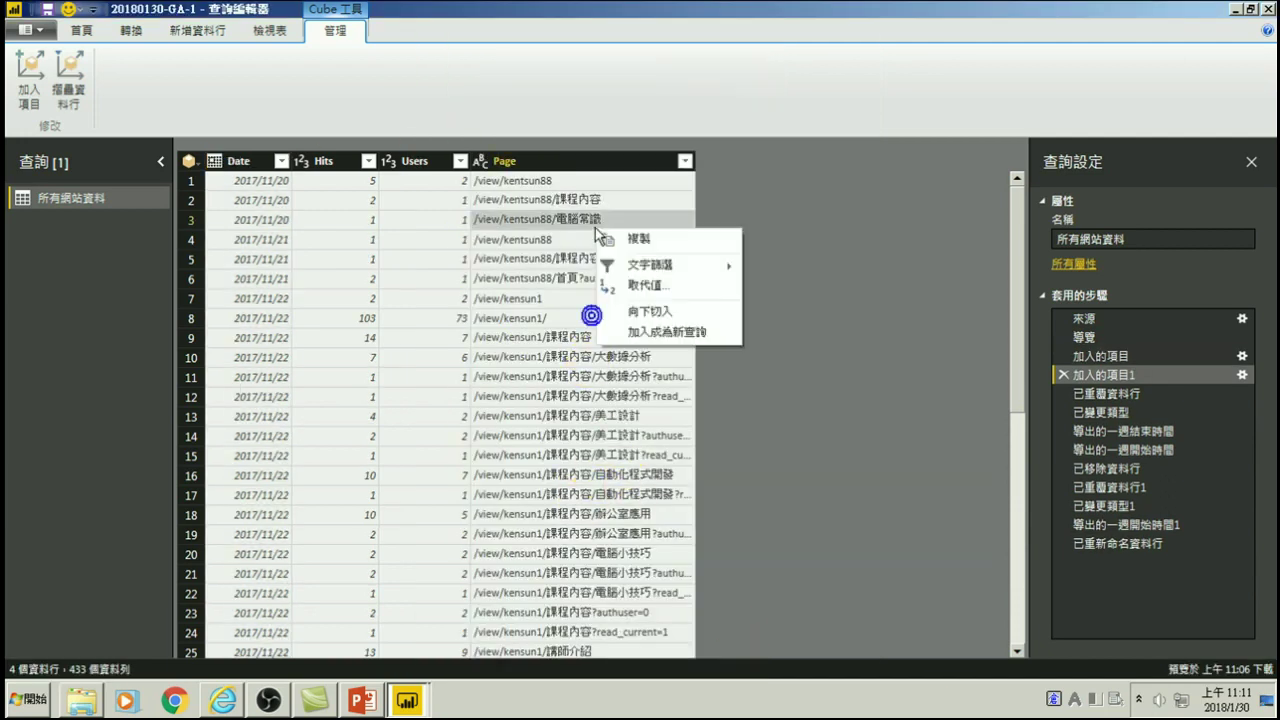
left_click(551, 205)
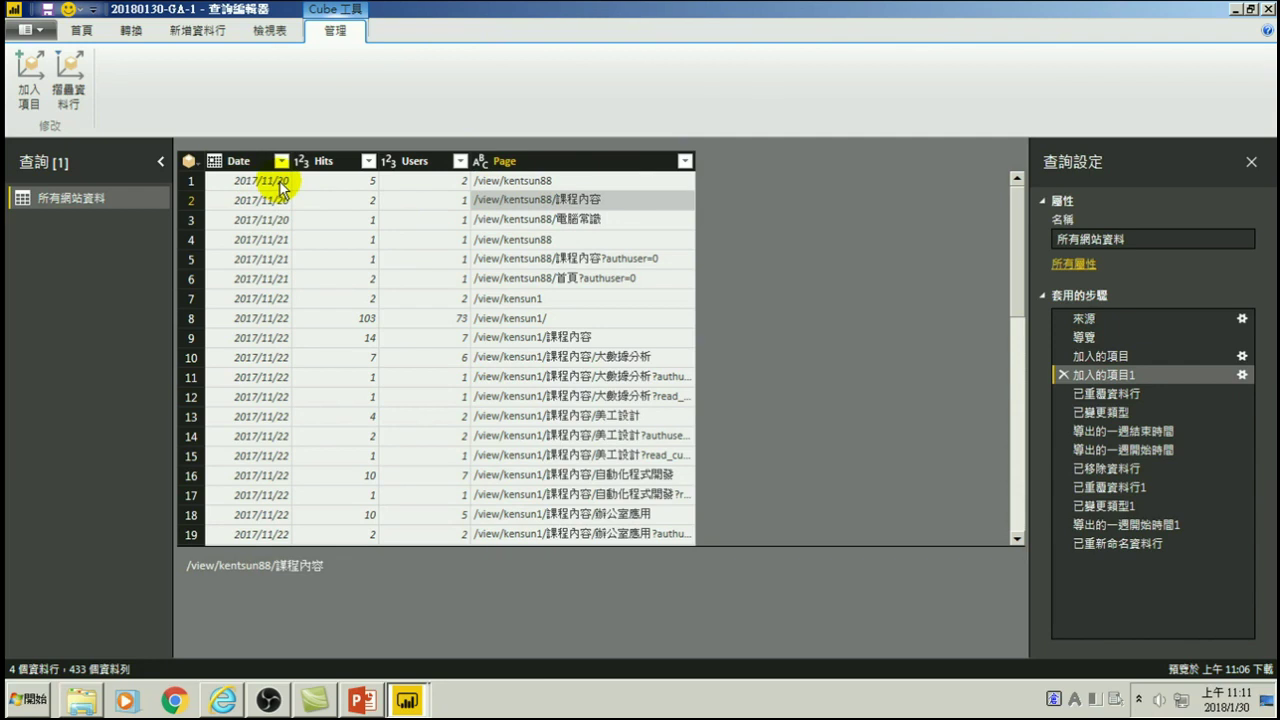
left_click(531, 183)
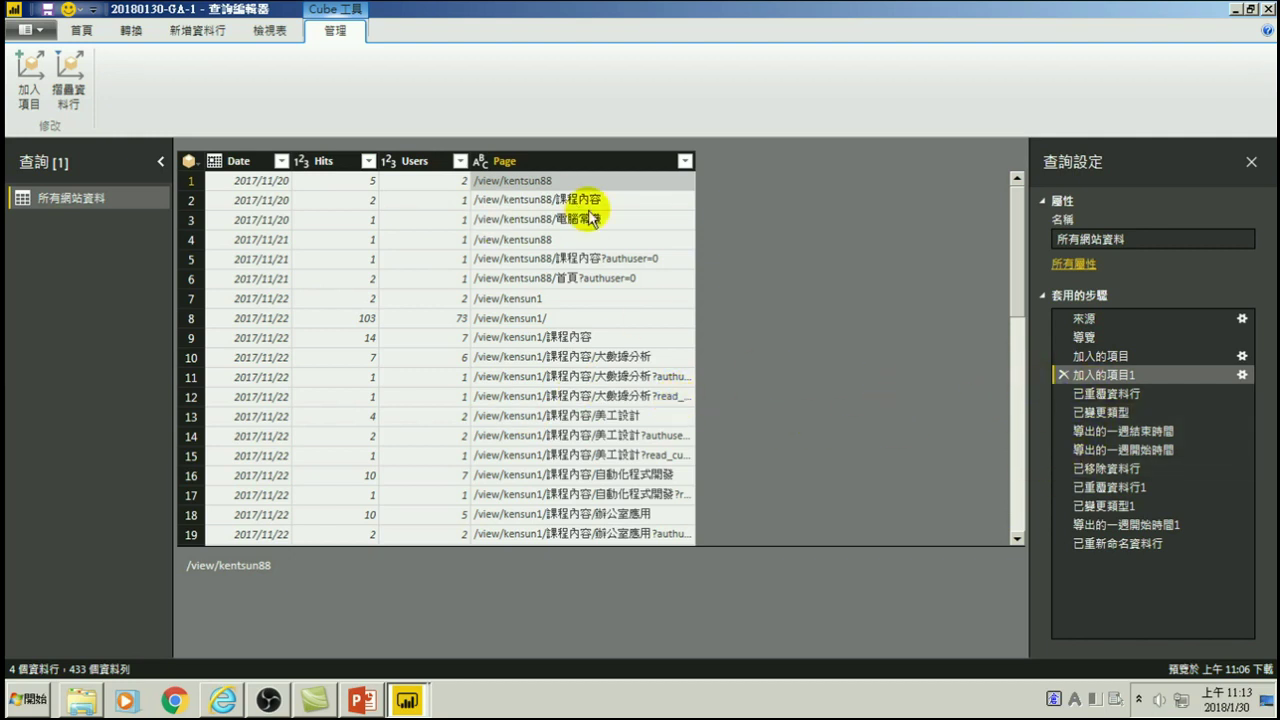
left_click(84, 31)
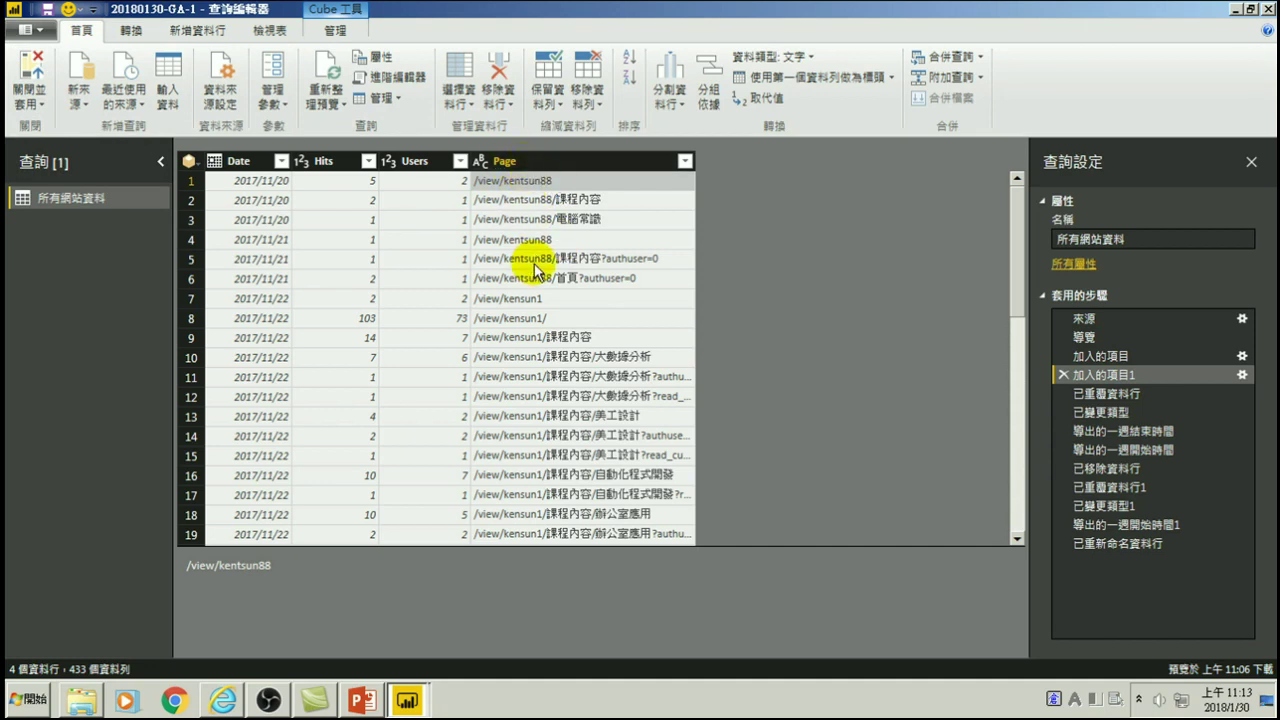
- Close & Apply the query, then add a tall Page and Hits table beside the weekly charts
left_click(31, 74)
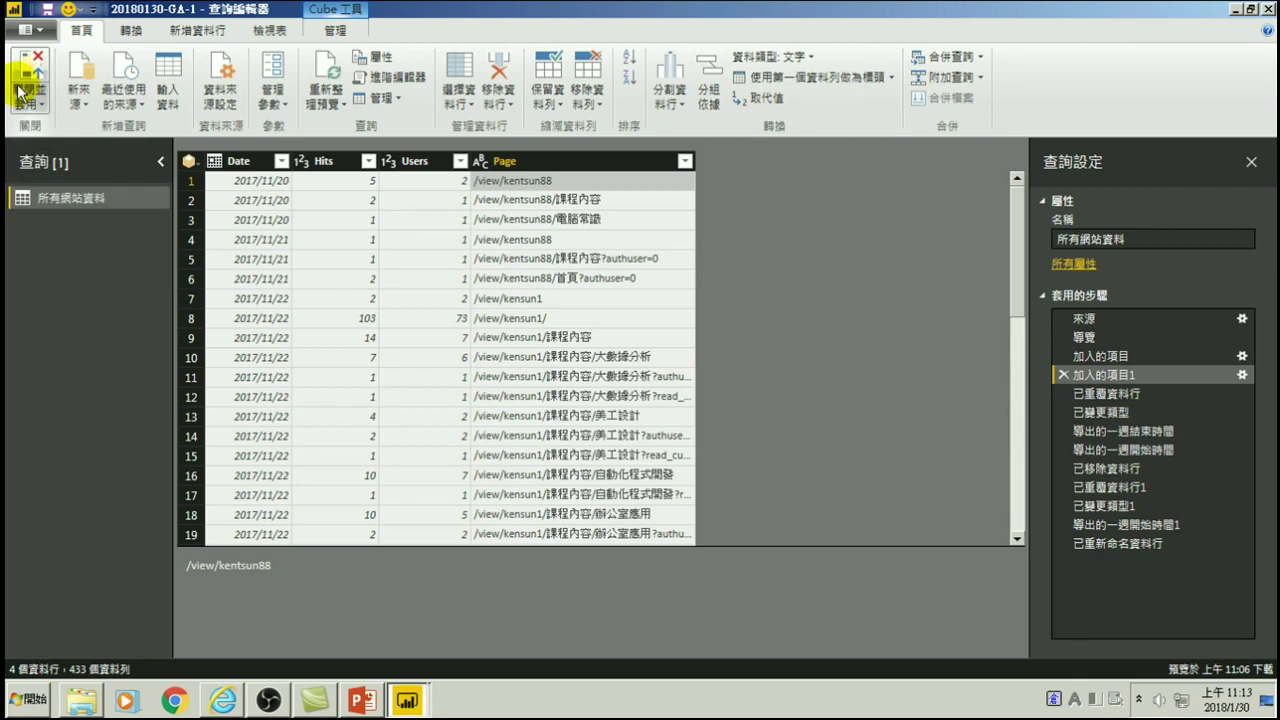
left_click(26, 68)
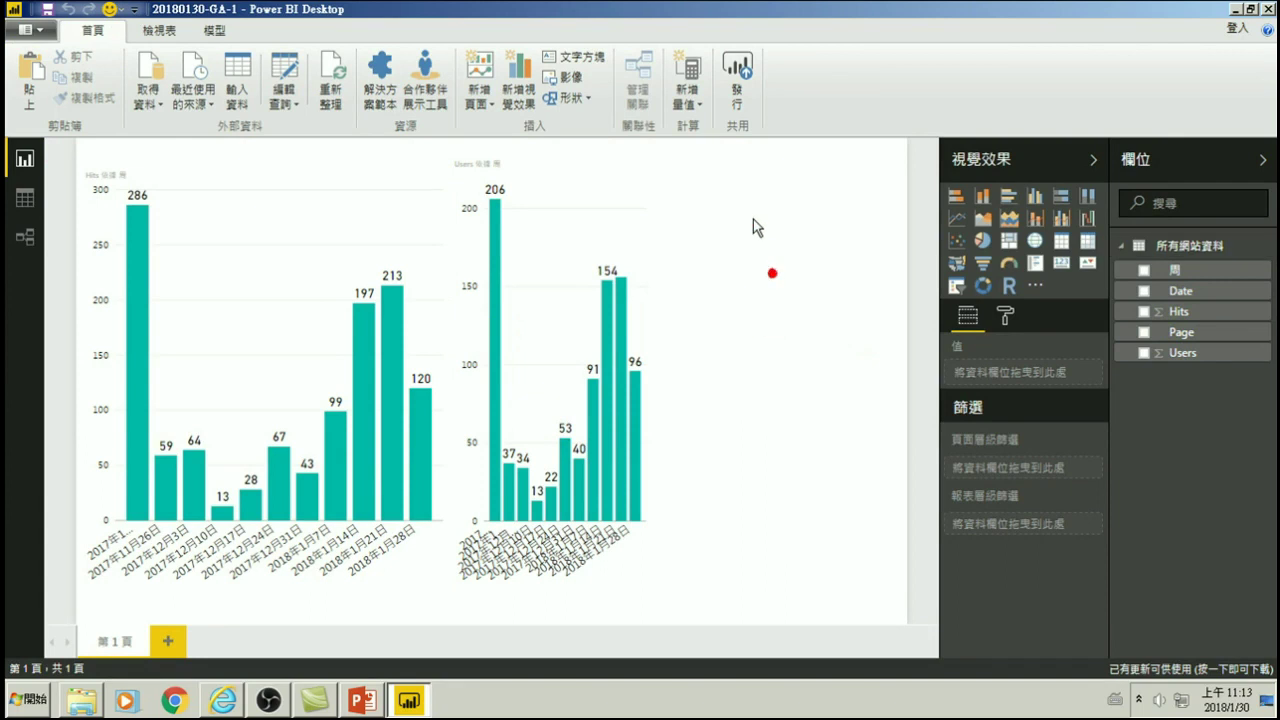
left_click(1145, 337)
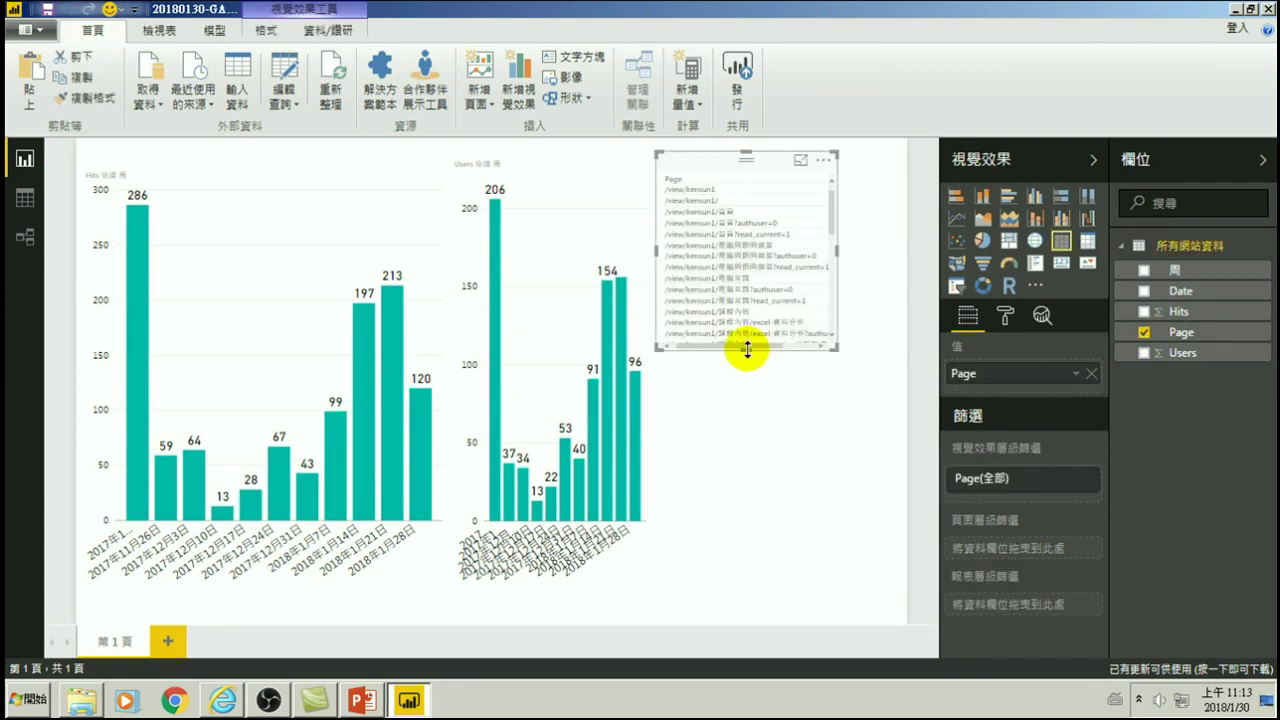
left_click_drag(745, 349, 758, 453)
left_click_drag(762, 519, 766, 600)
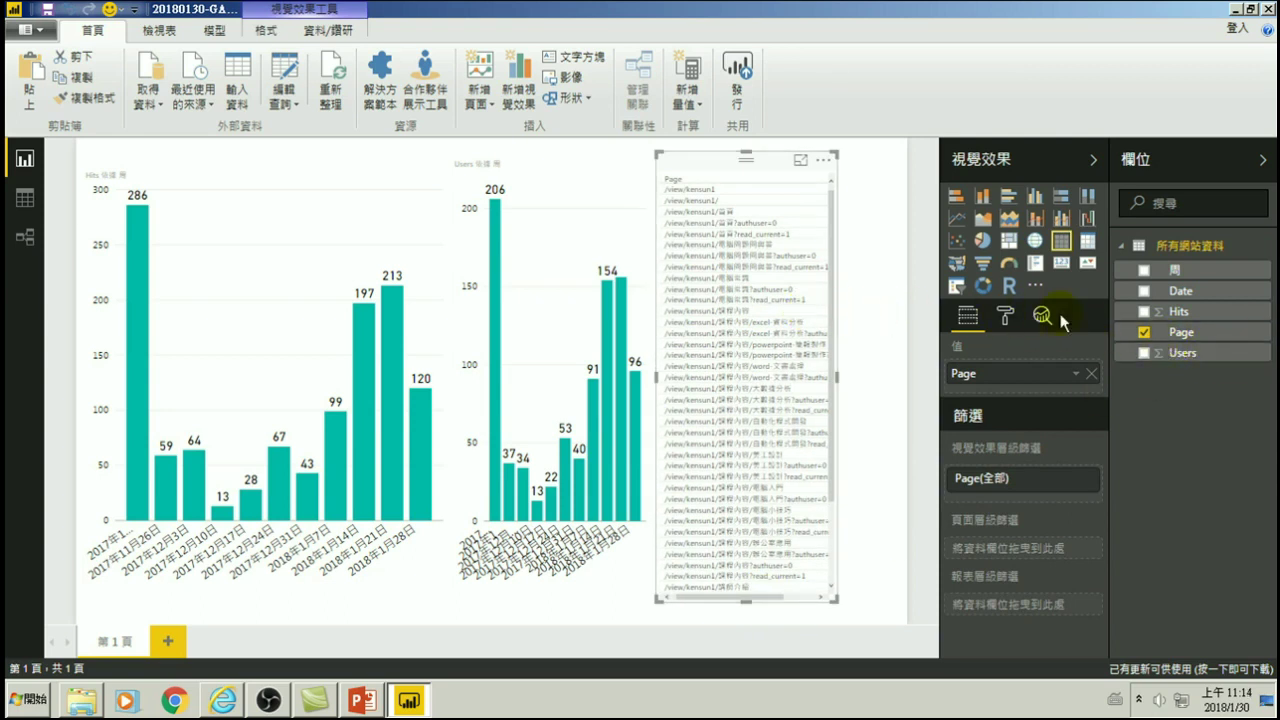
left_click(1144, 312)
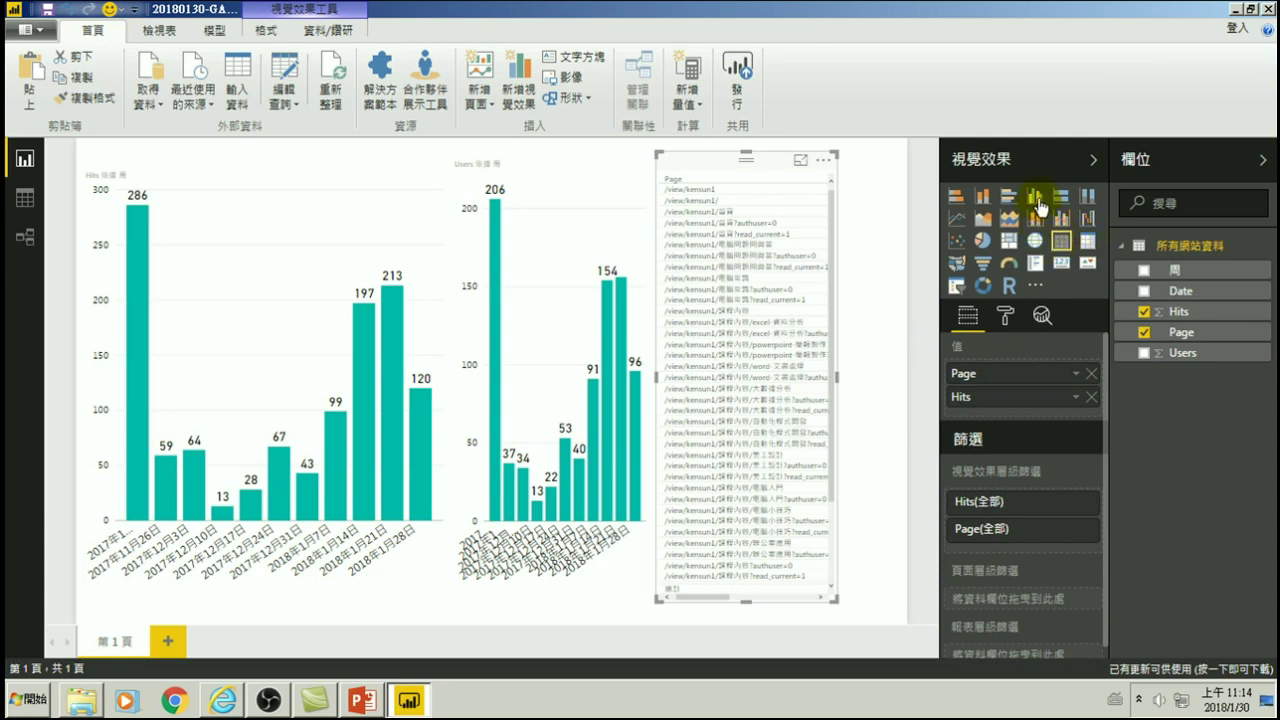
- Convert the table to a clustered column chart and select /view/kensun1 to cross-highlight the weekly charts
left_click(1037, 200)
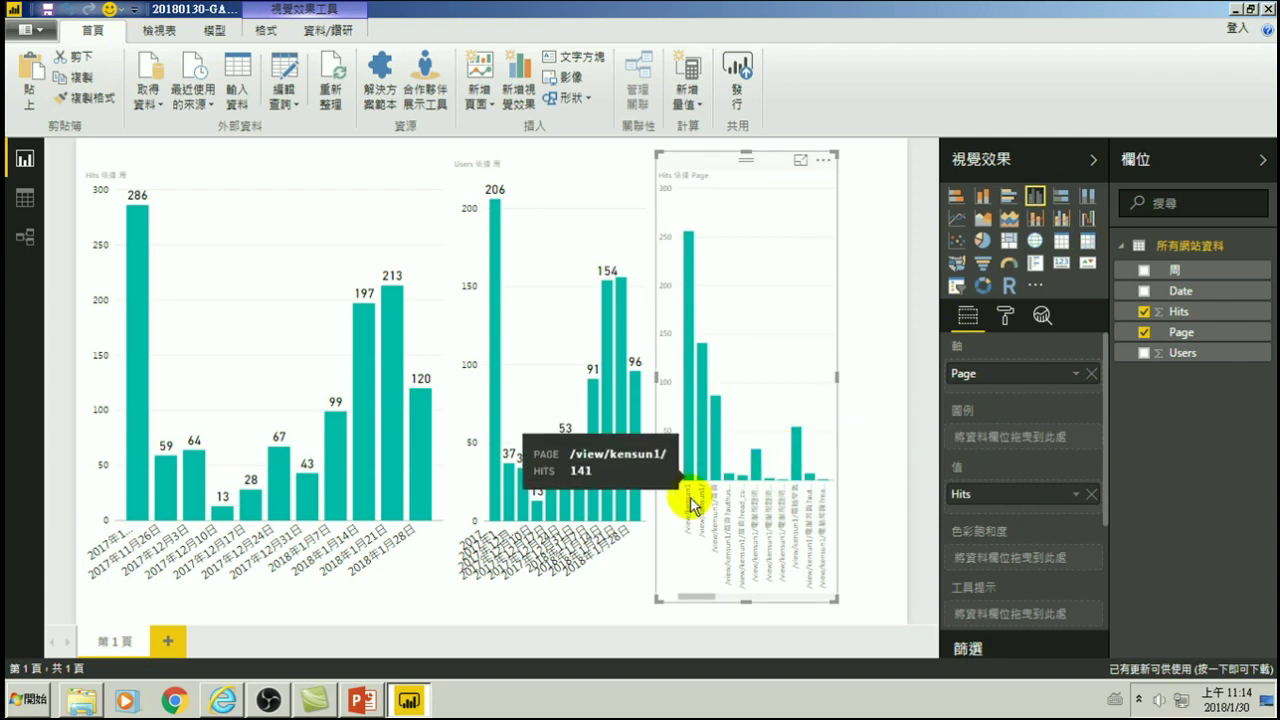
mouse_move(686, 400)
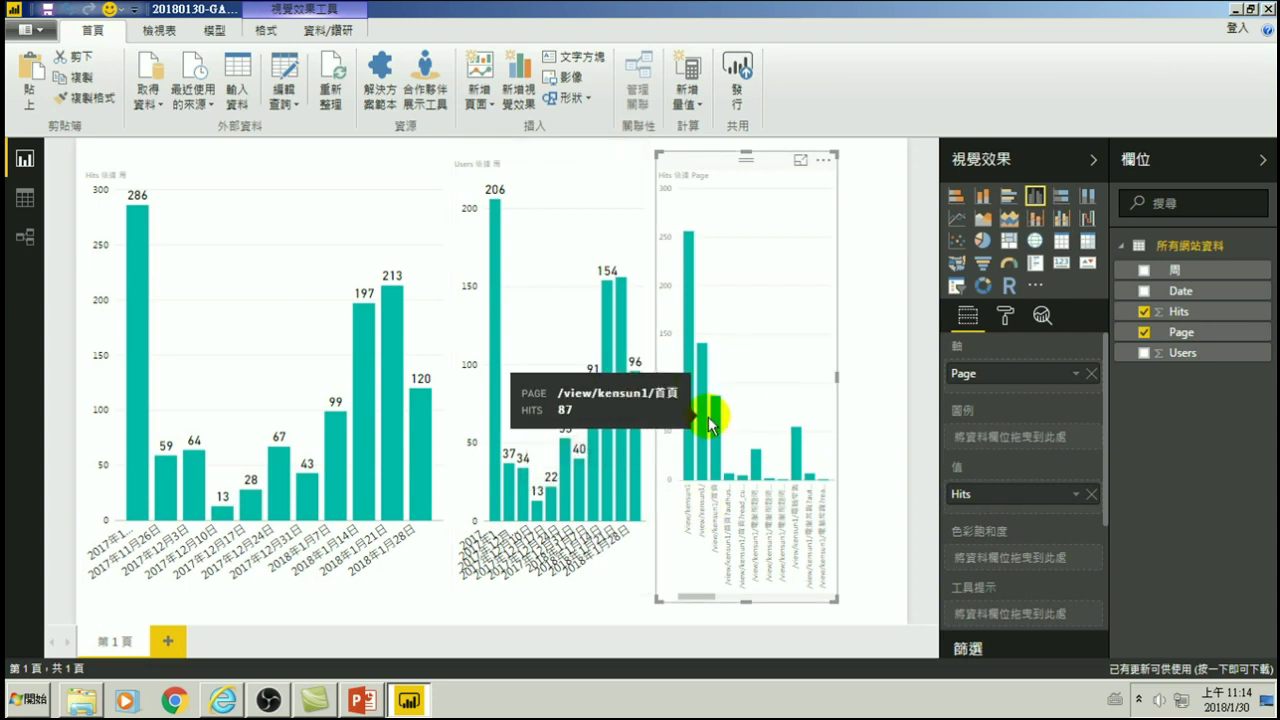
left_click(693, 330)
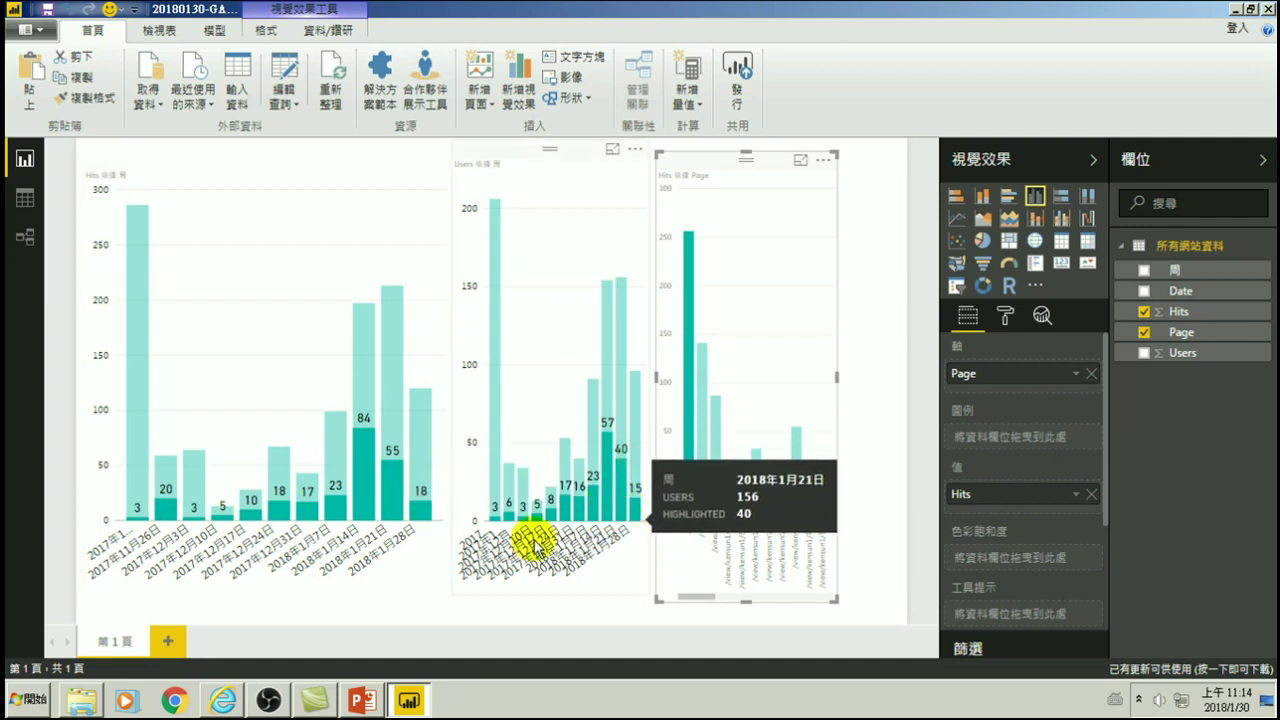
mouse_move(633, 487)
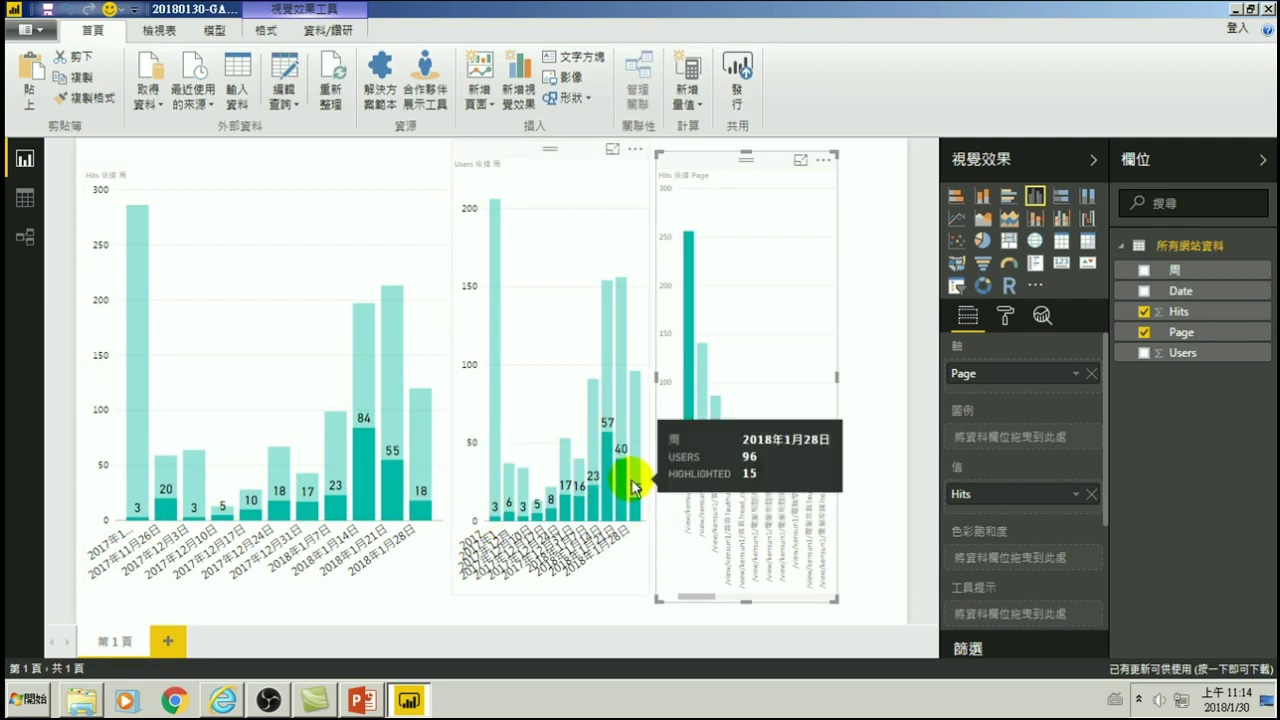
mouse_move(582, 520)
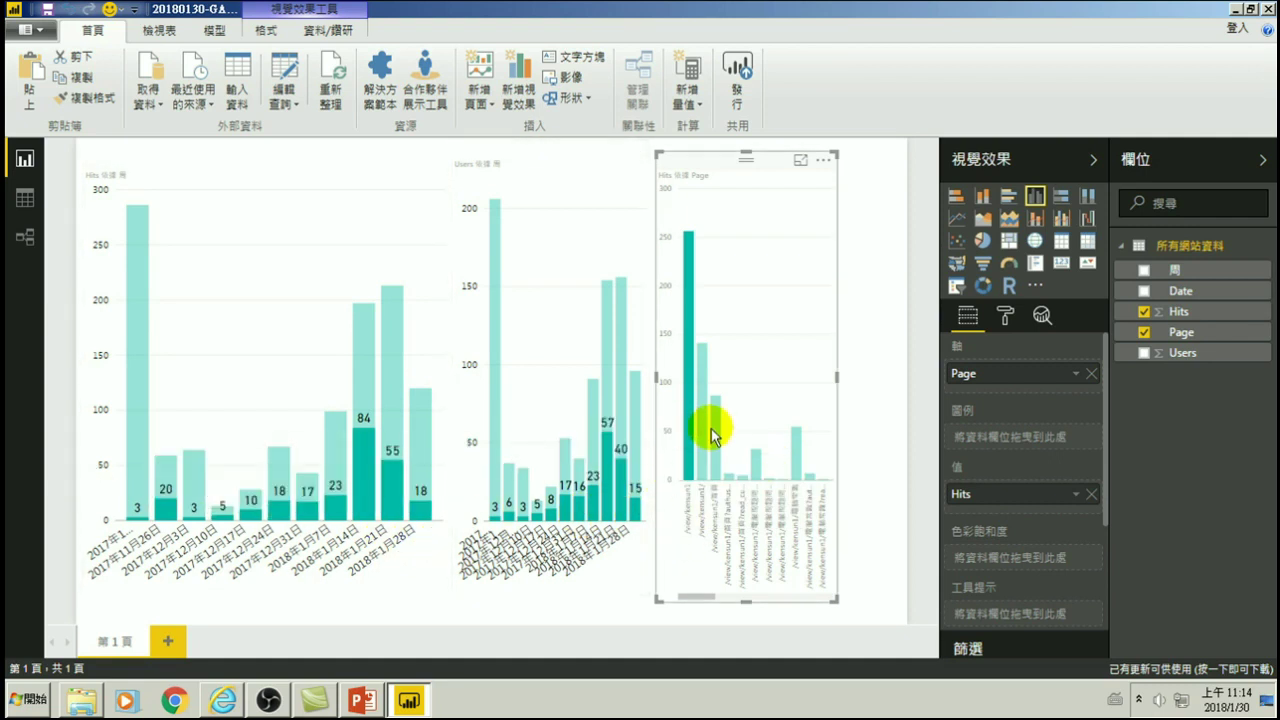
mouse_move(701, 439)
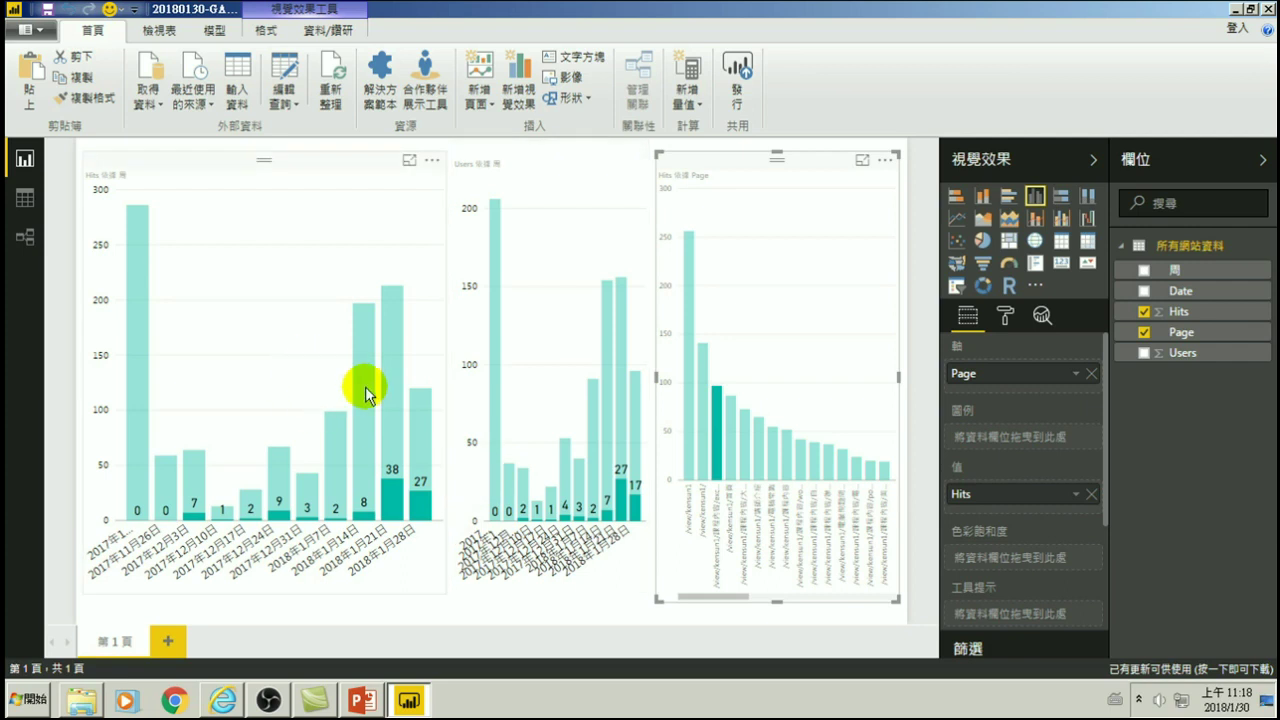
- Compare the page bars and add the 73-hit page to the highlighted selection
mouse_move(357, 386)
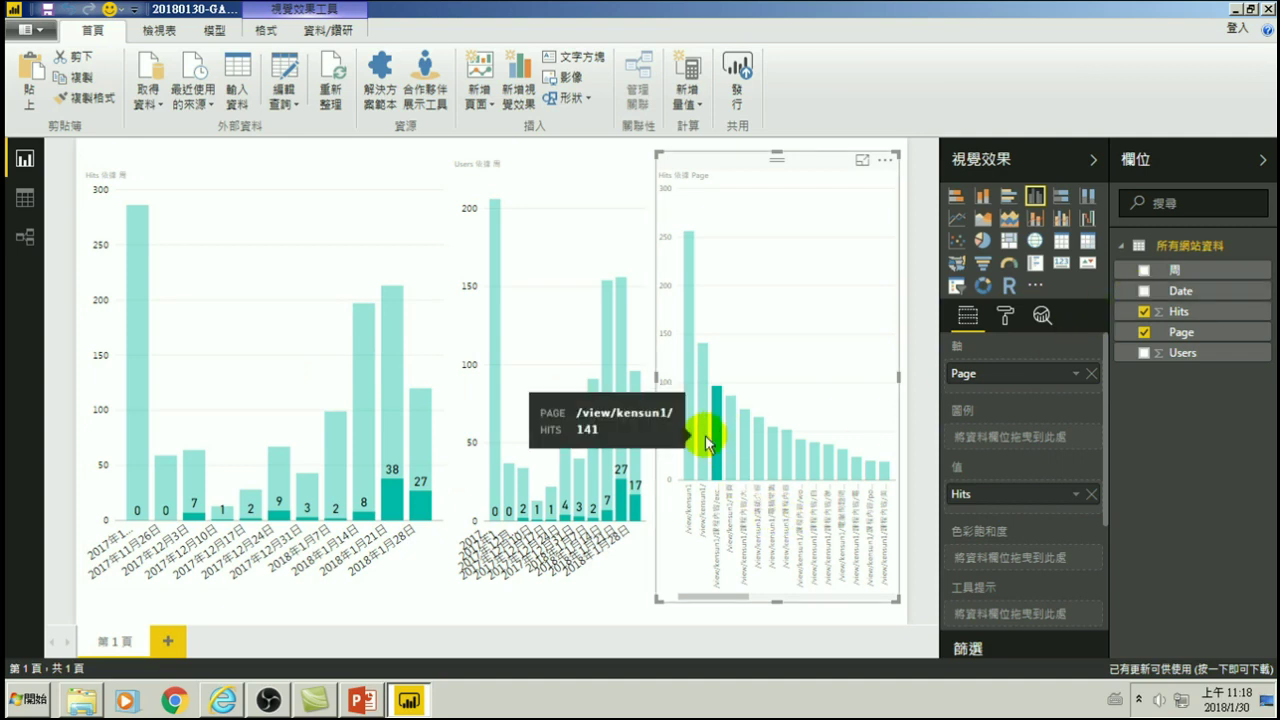
mouse_move(714, 422)
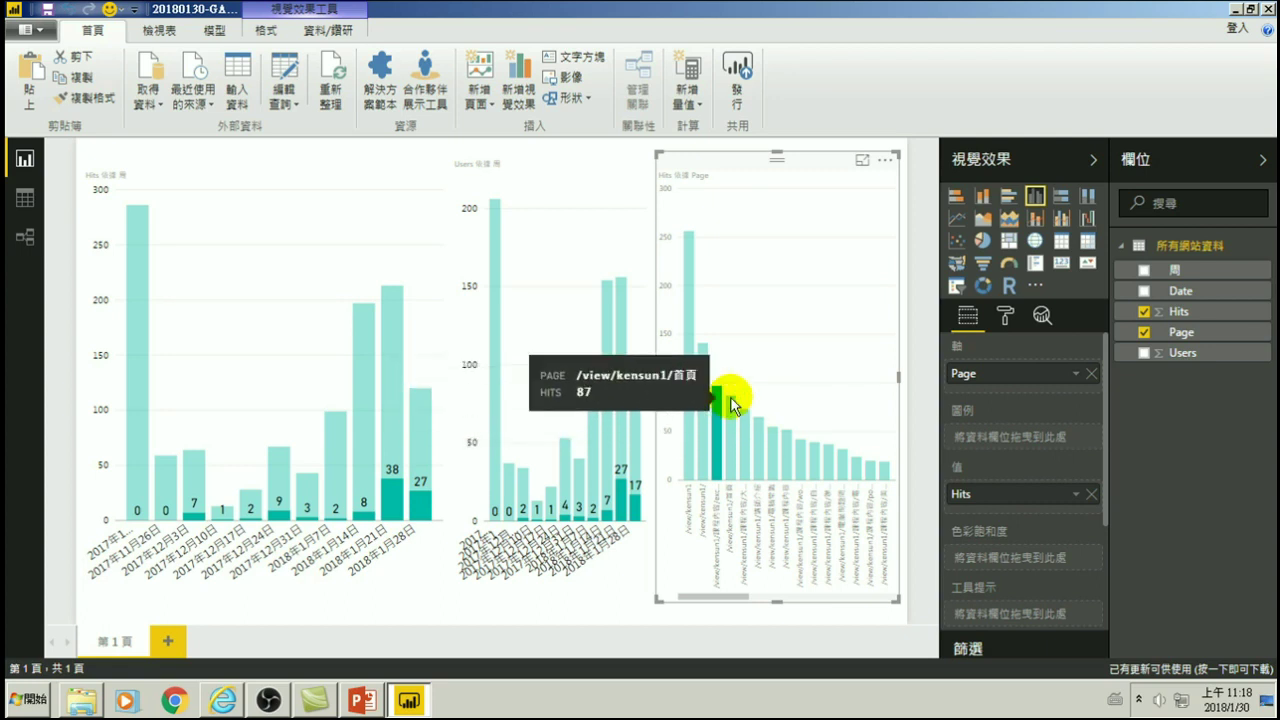
mouse_move(628, 510)
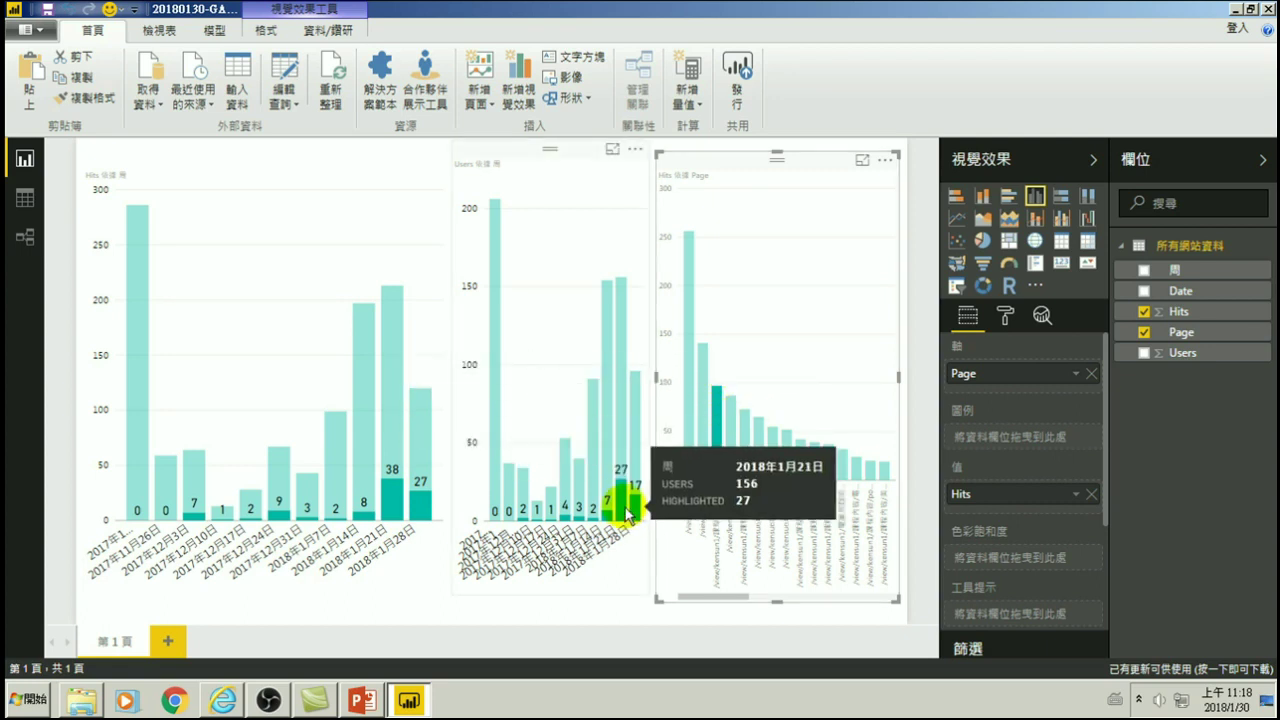
mouse_move(525, 510)
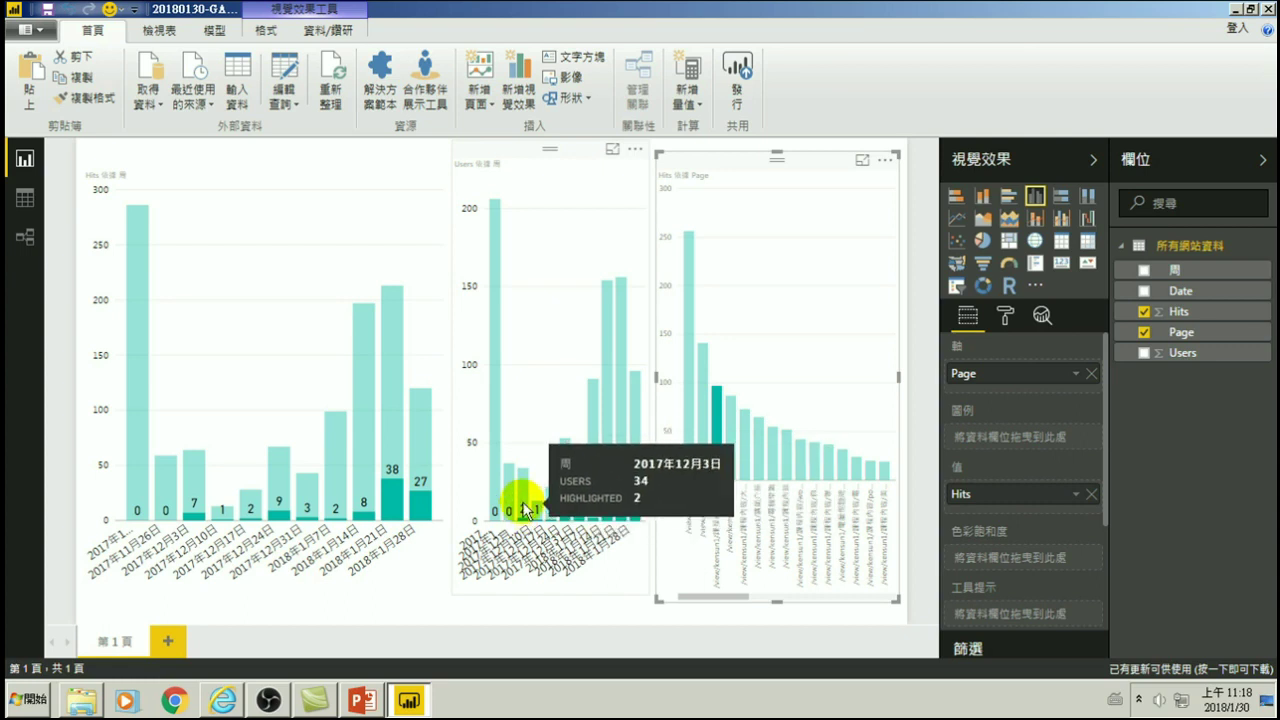
mouse_move(272, 518)
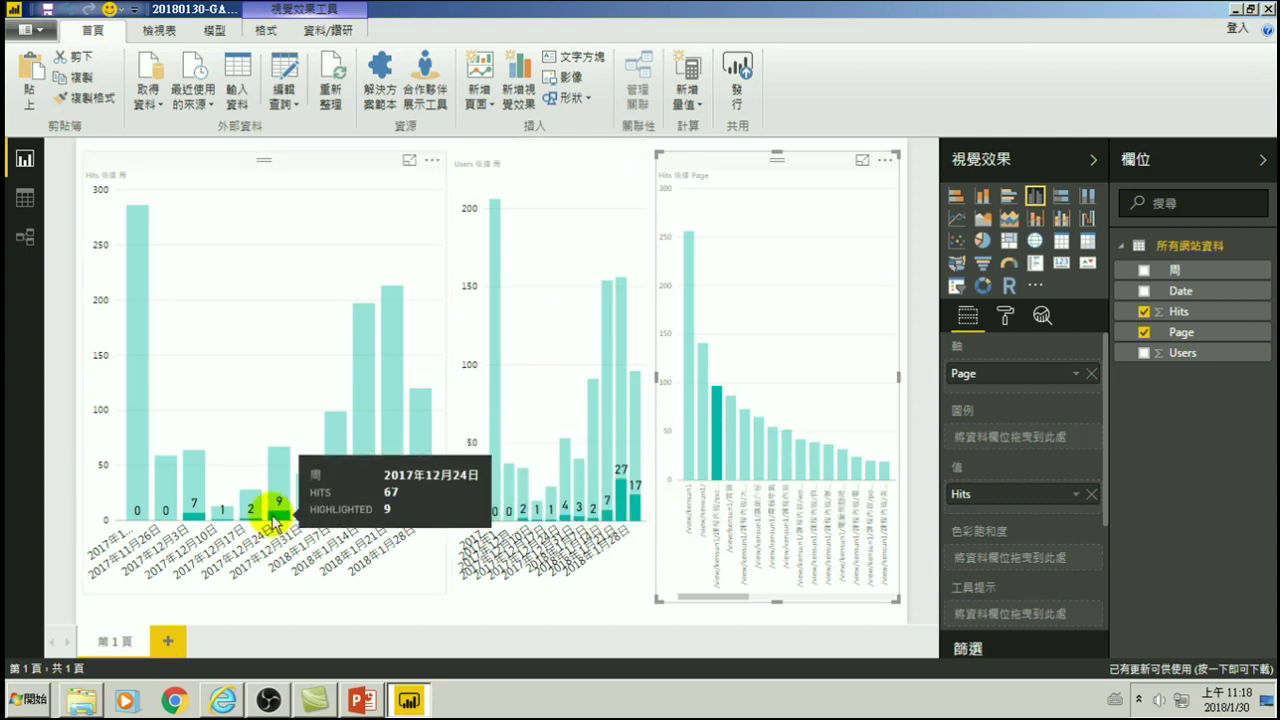
mouse_move(395, 500)
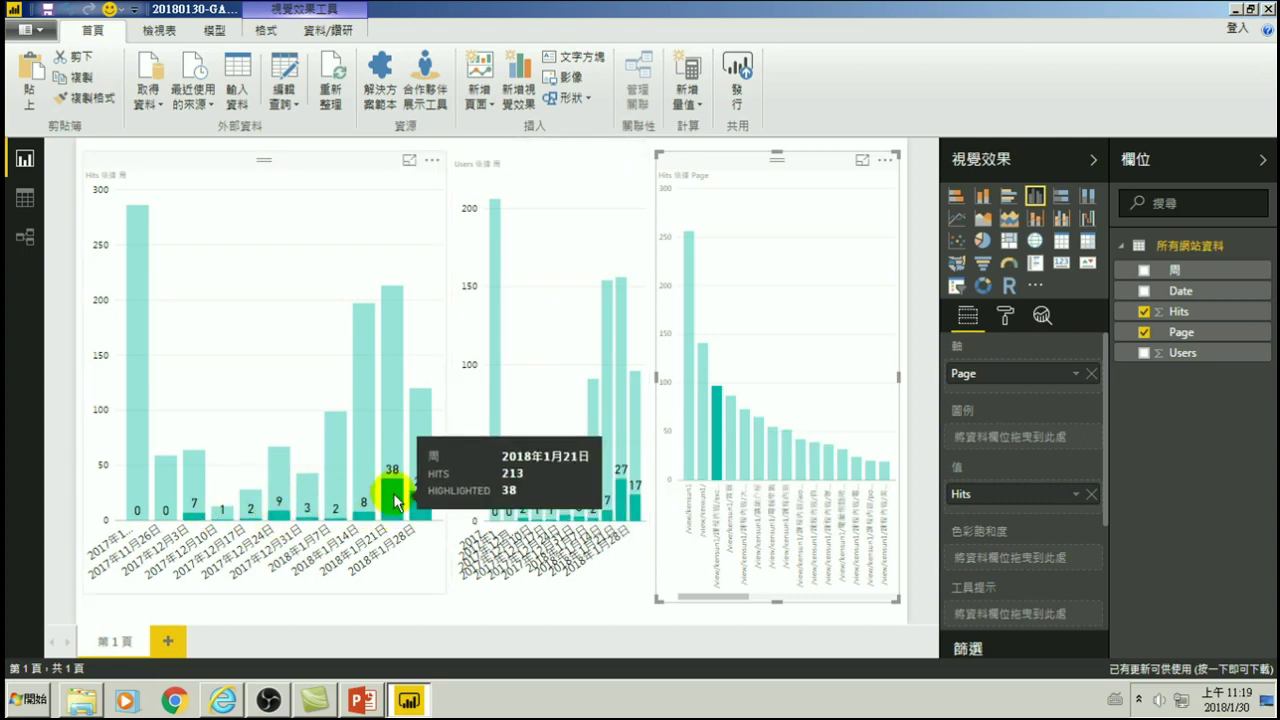
left_click(741, 449, "ctrl")
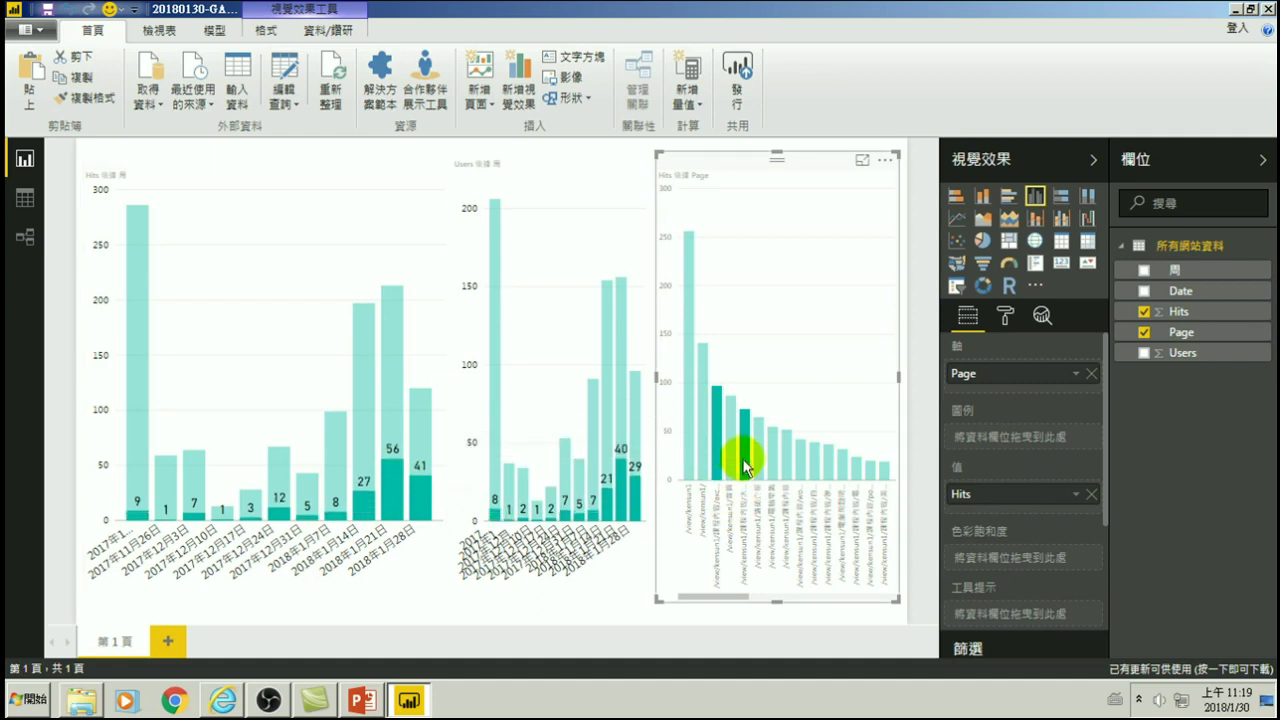
- Highlight only /view/kensun1/課程內容, then switch to the 42-hit word-文書處理 page
mouse_move(718, 436)
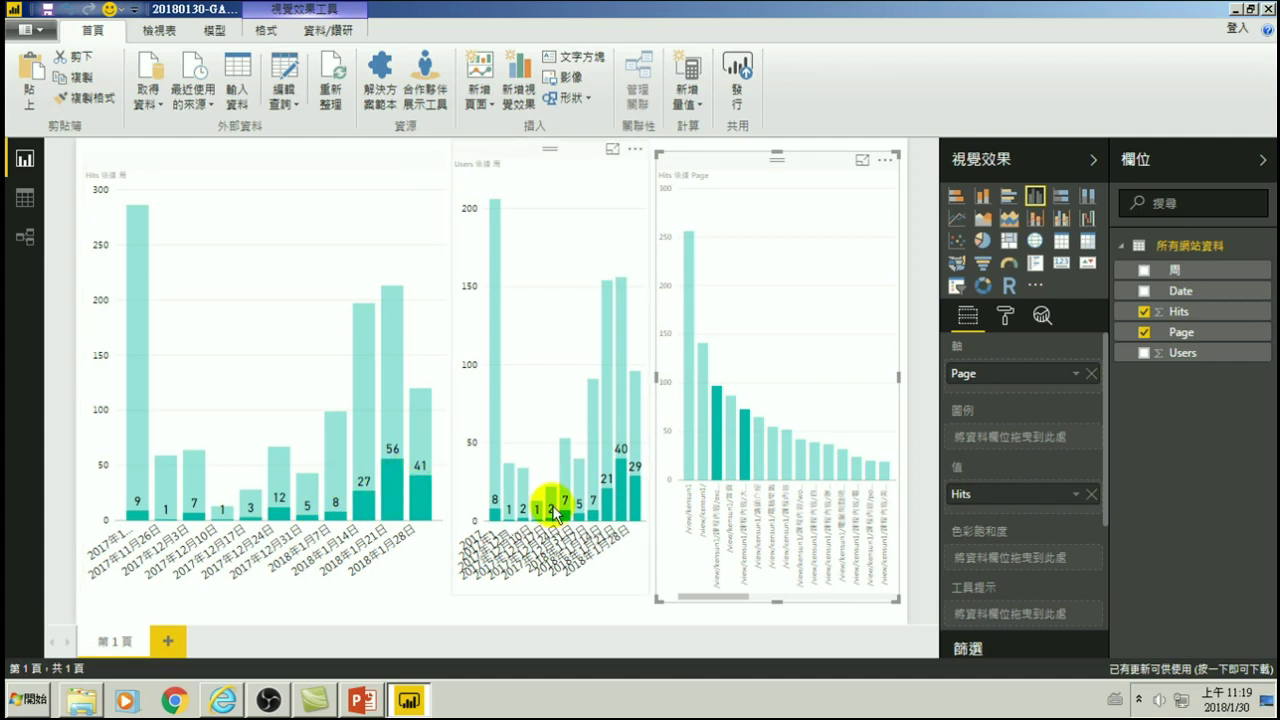
left_click(789, 443)
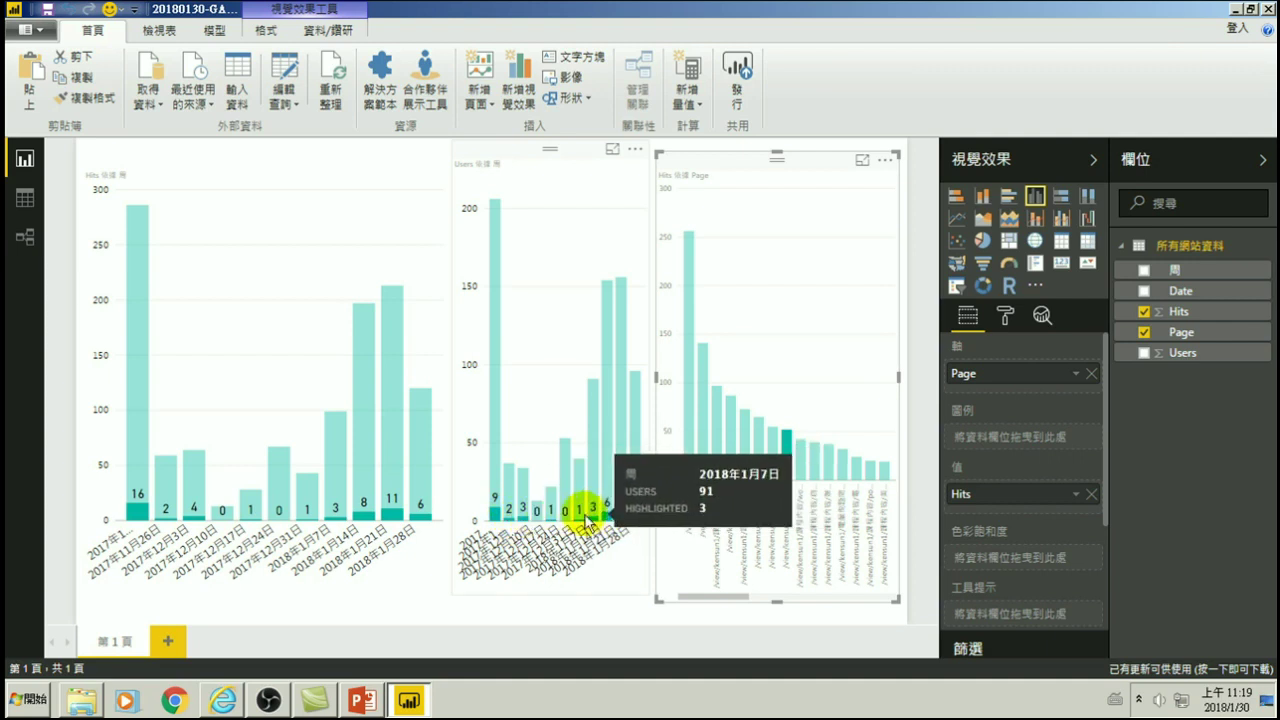
left_click(802, 460)
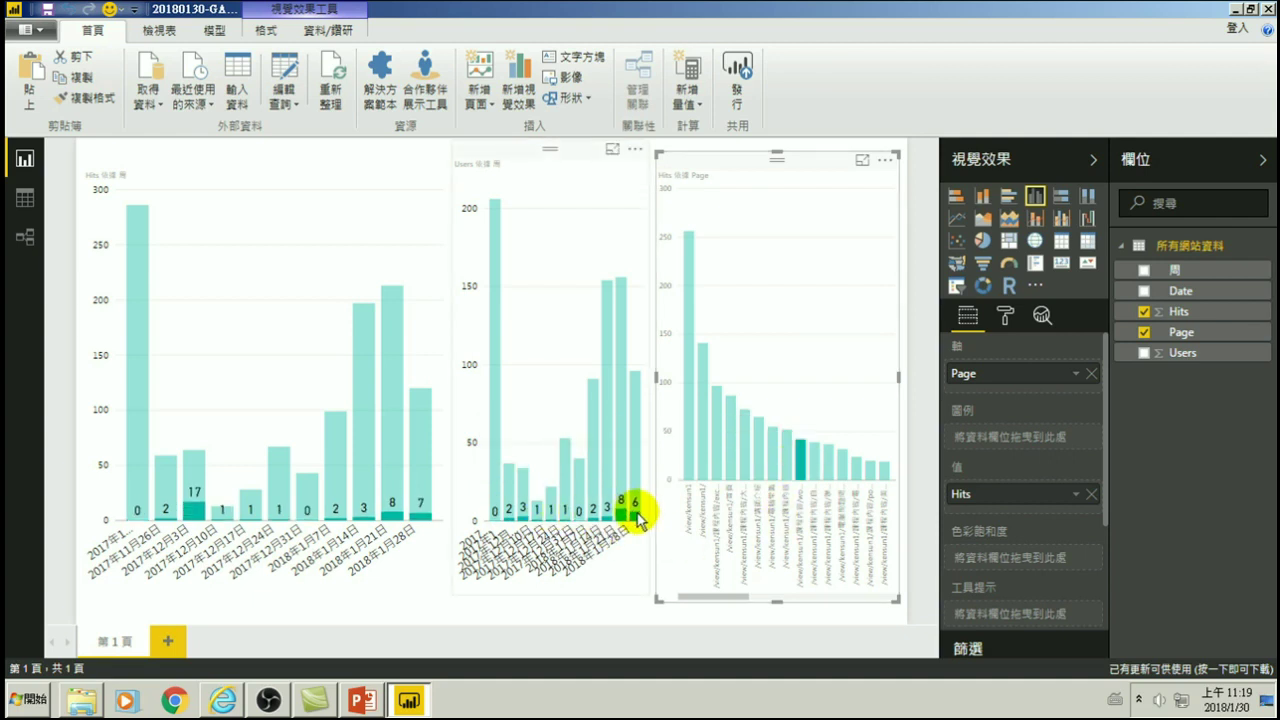
mouse_move(582, 516)
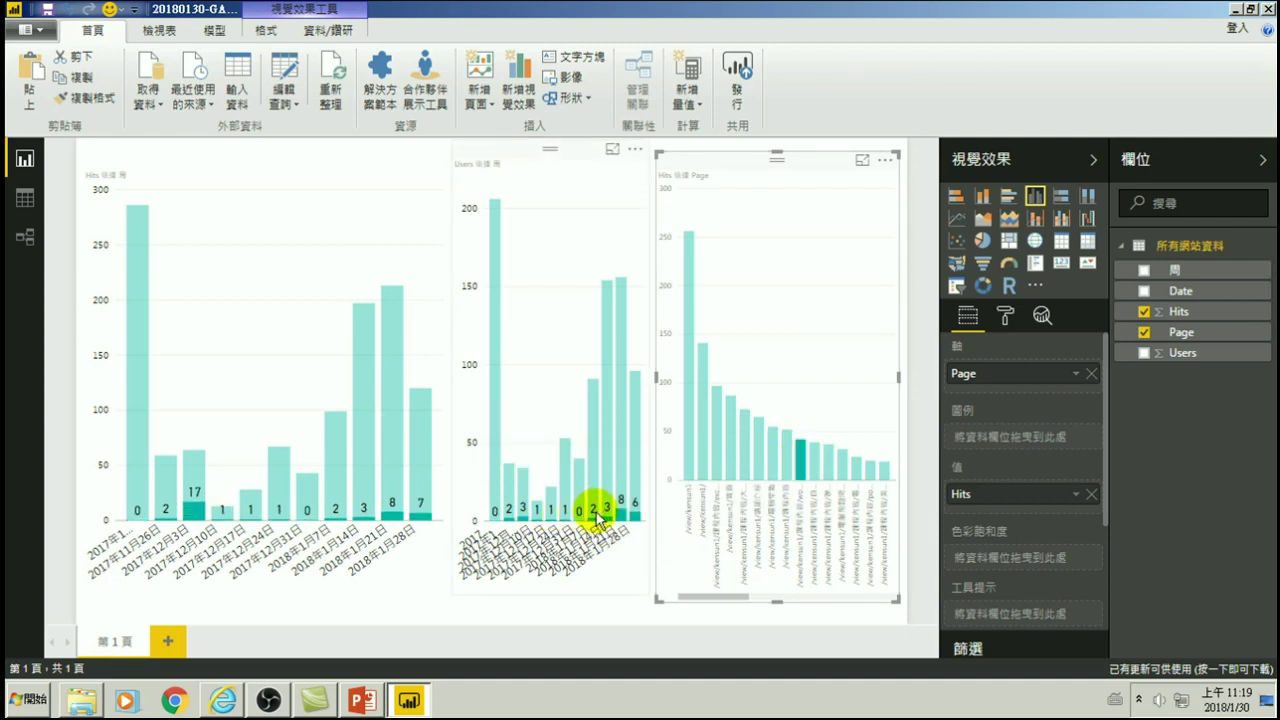
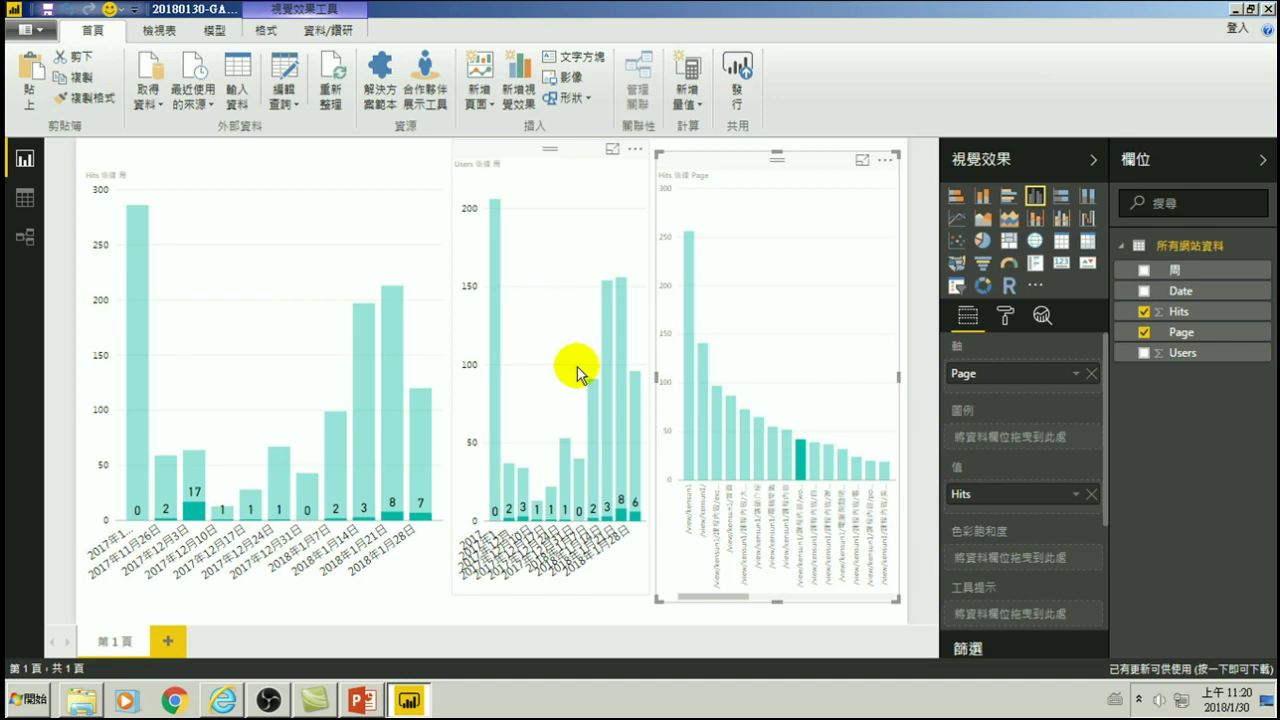
- Add a blank report page 第 2 頁 to the report
left_click(167, 641)
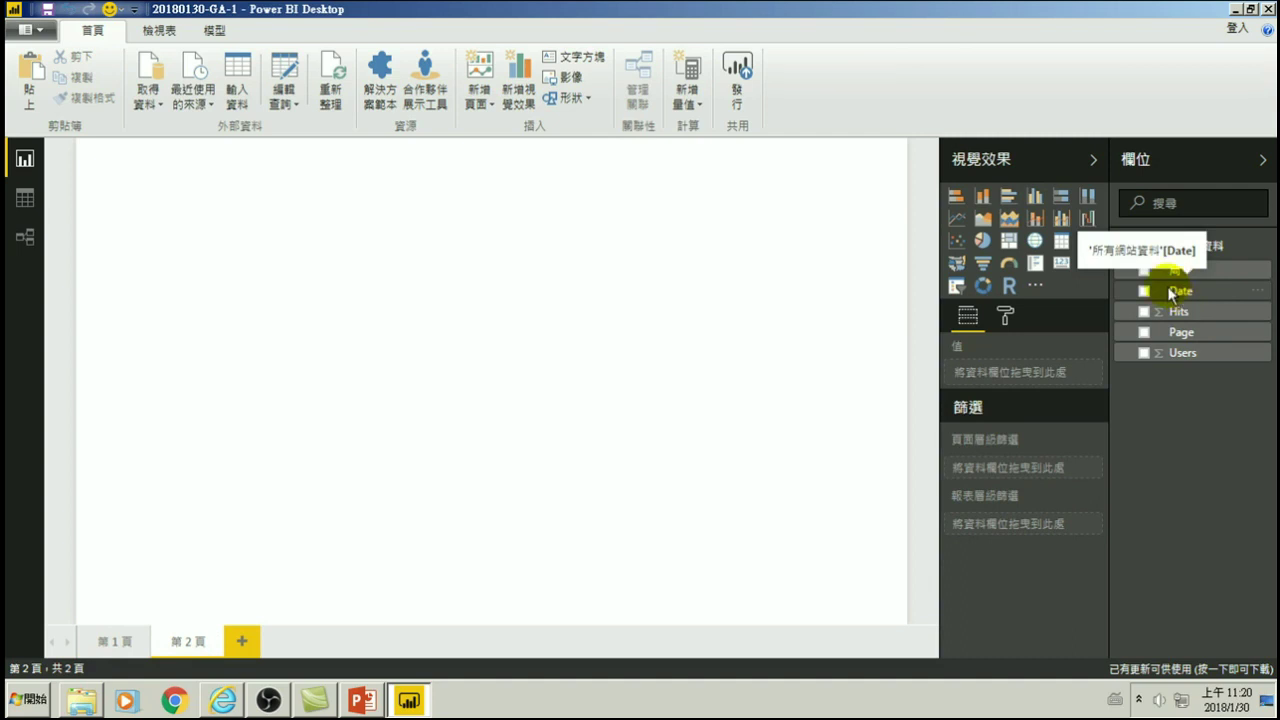
- Open the 所有網站資料 query and insert a new Add Items step after 加入的項目
left_click(285, 100)
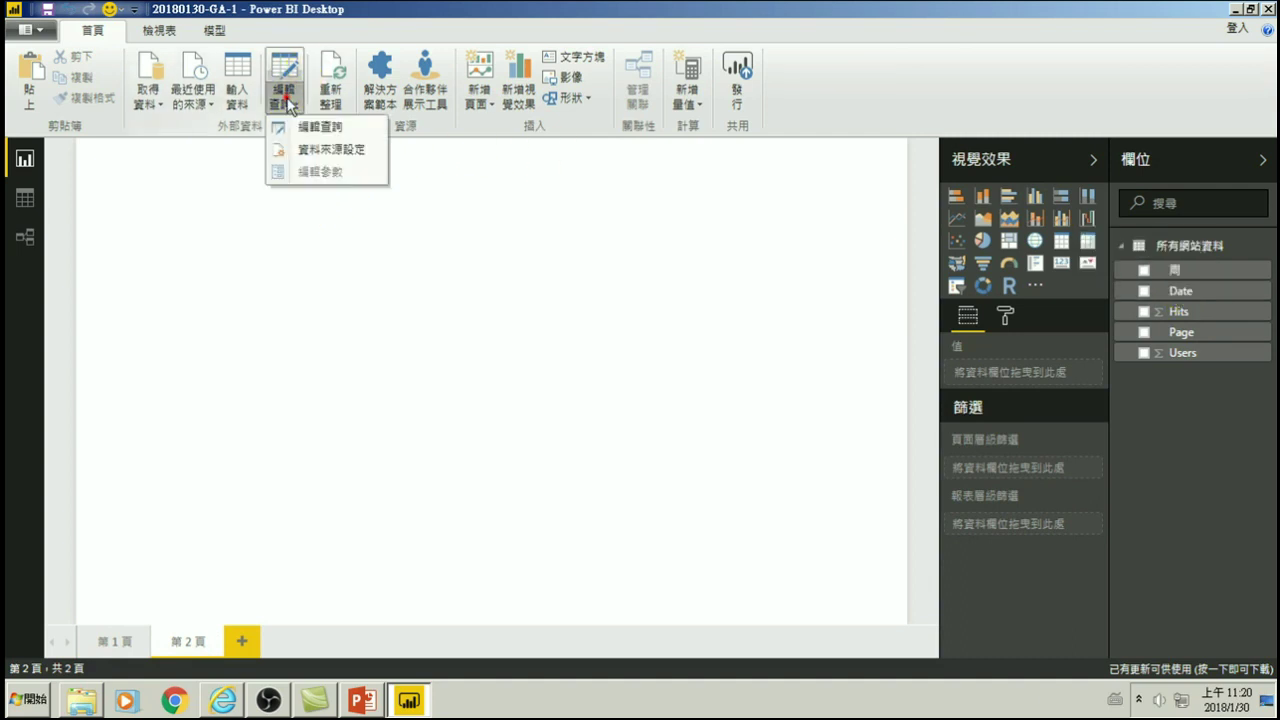
left_click(322, 128)
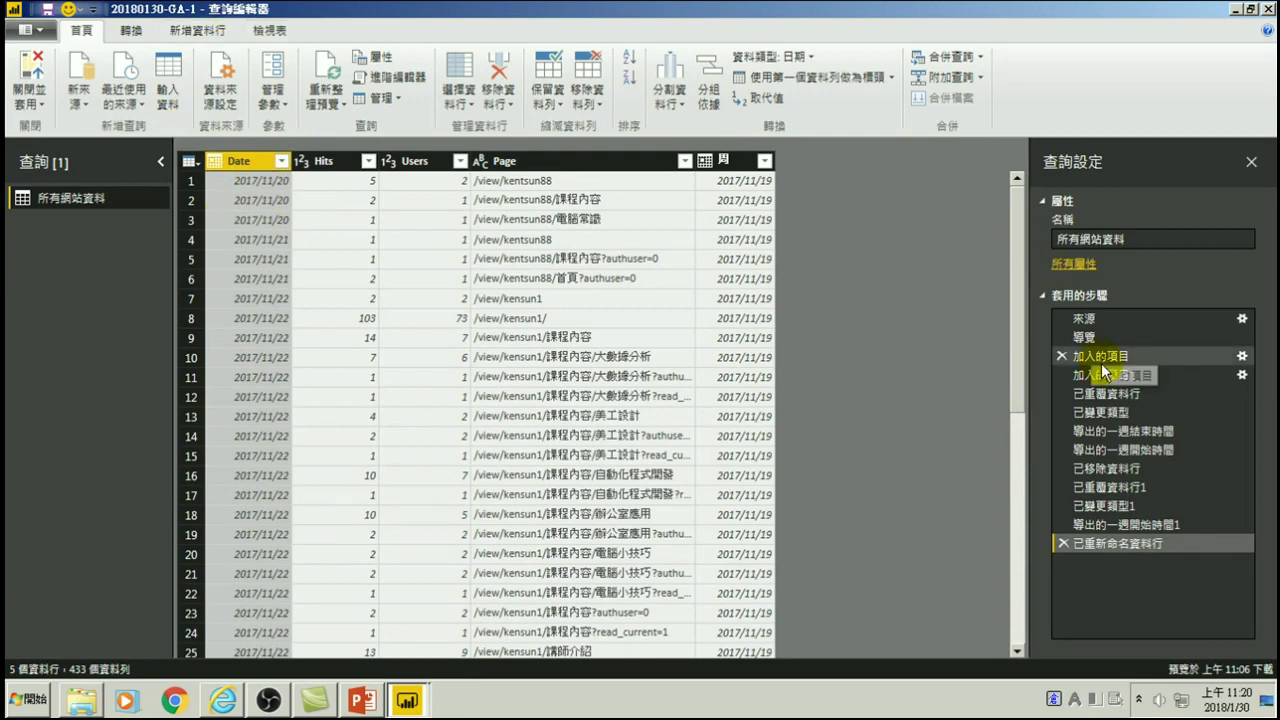
left_click(1098, 358)
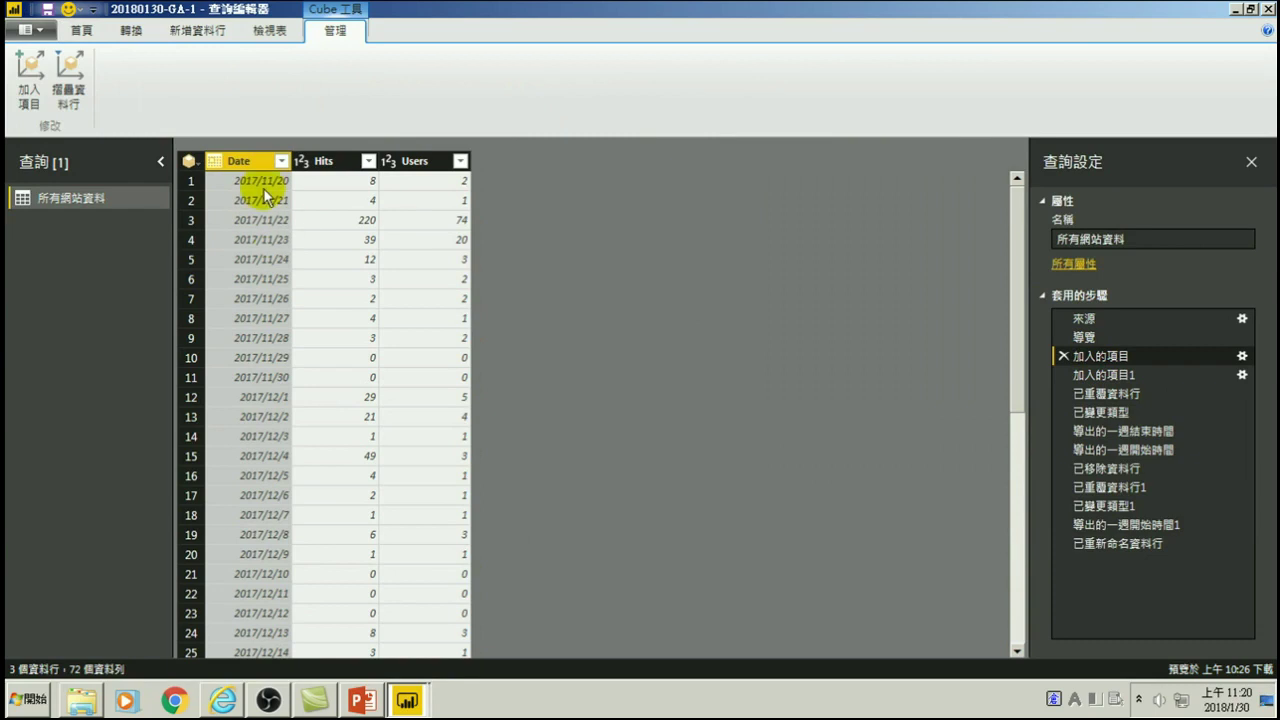
left_click(30, 74)
left_click(730, 386)
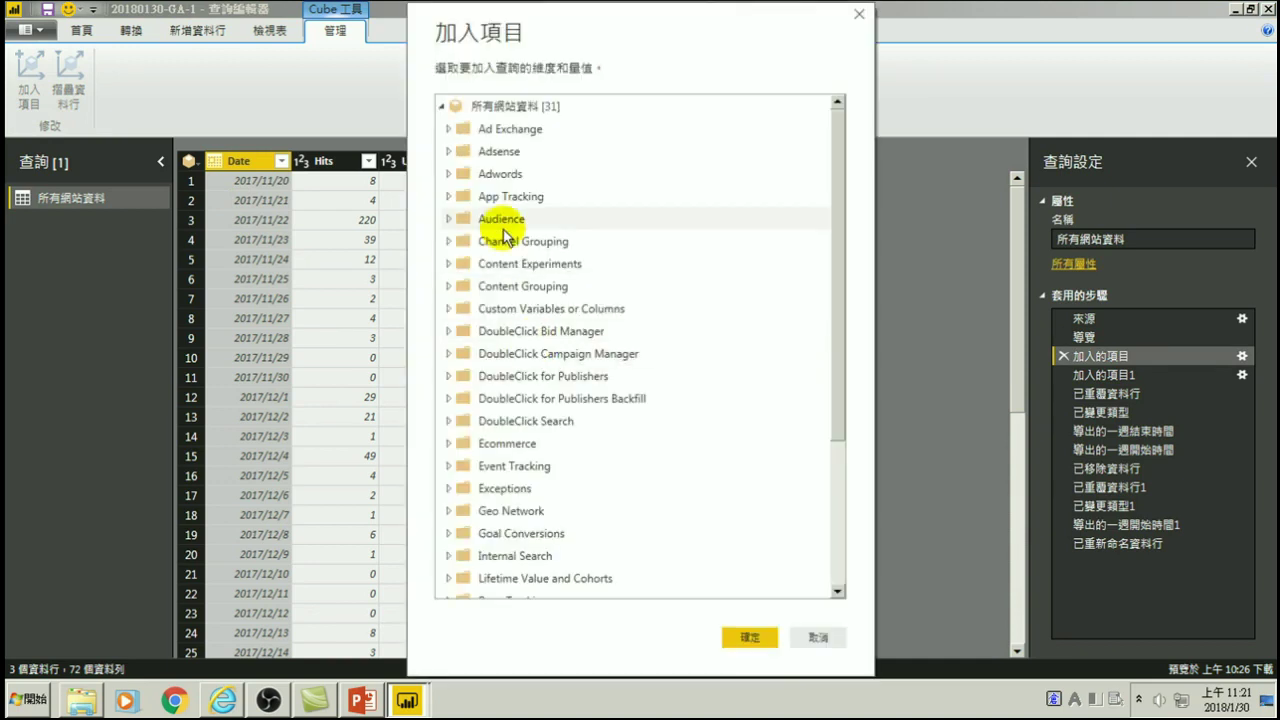
- Add the Time > Hour dimension to the query, creating hourly rows 00–23
scroll(486, 330, "down", 3)
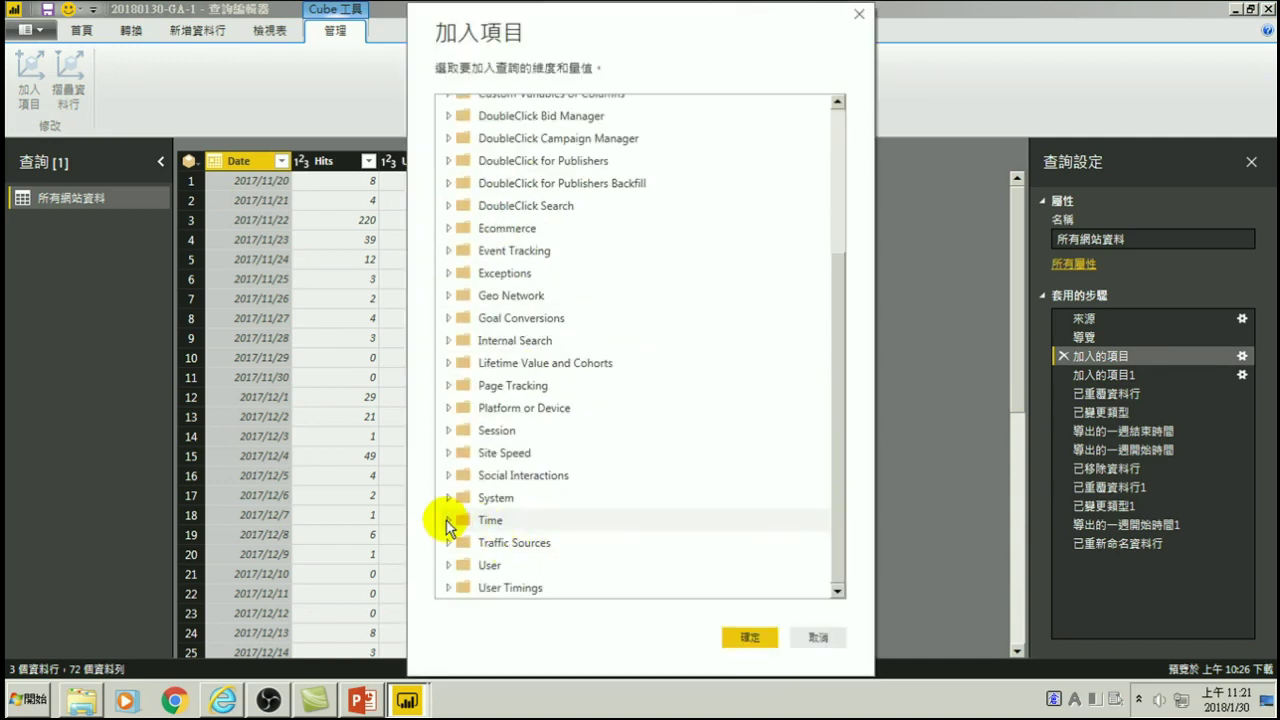
left_click(447, 524)
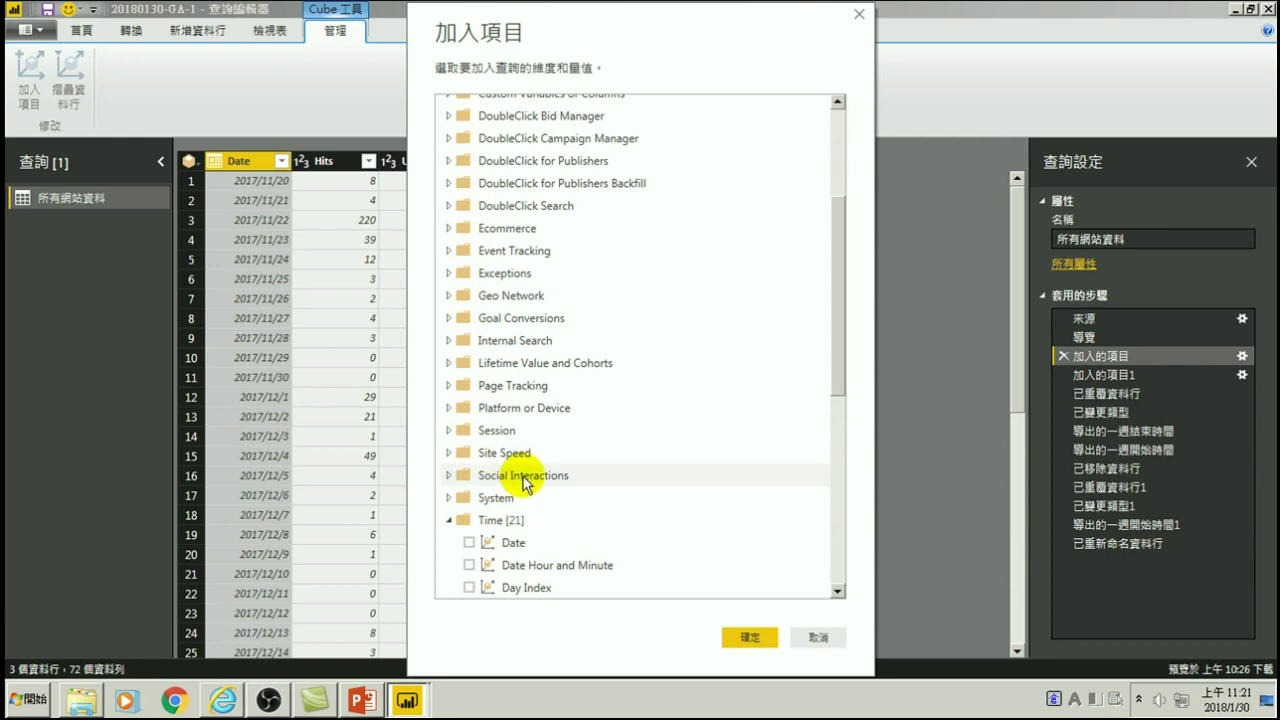
scroll(520, 485, "down", 3)
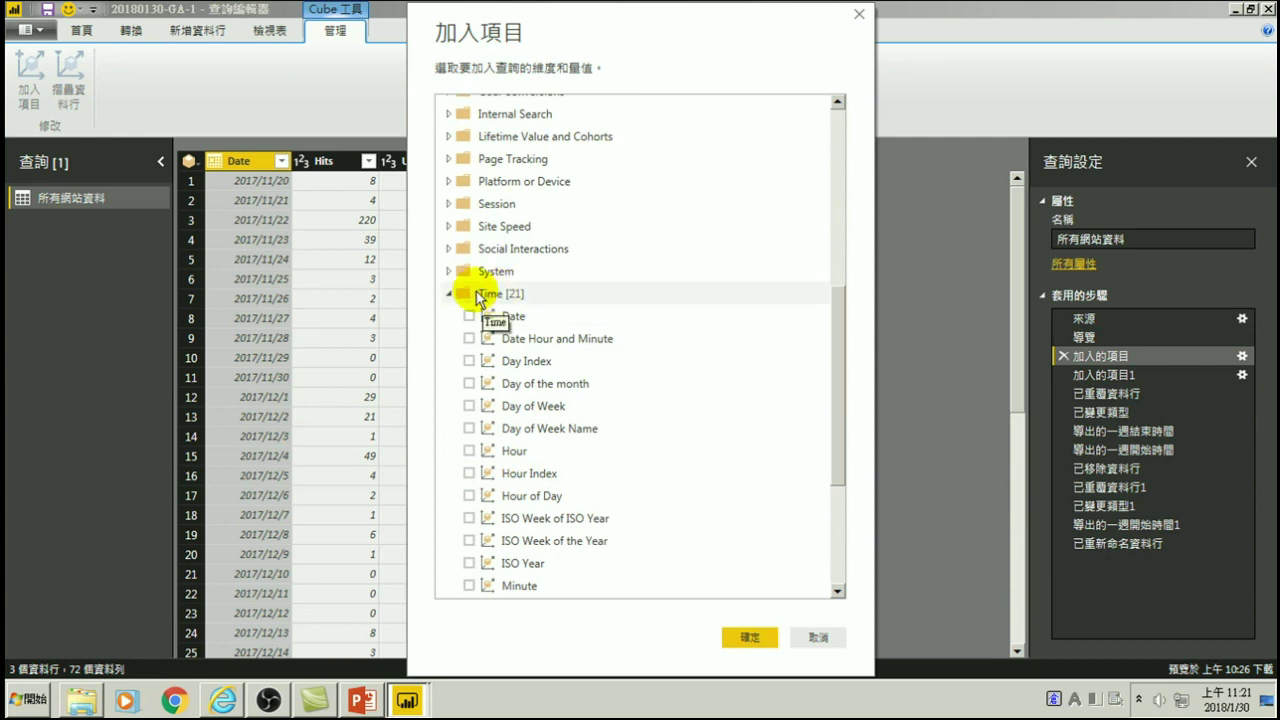
scroll(566, 406, "down", 3)
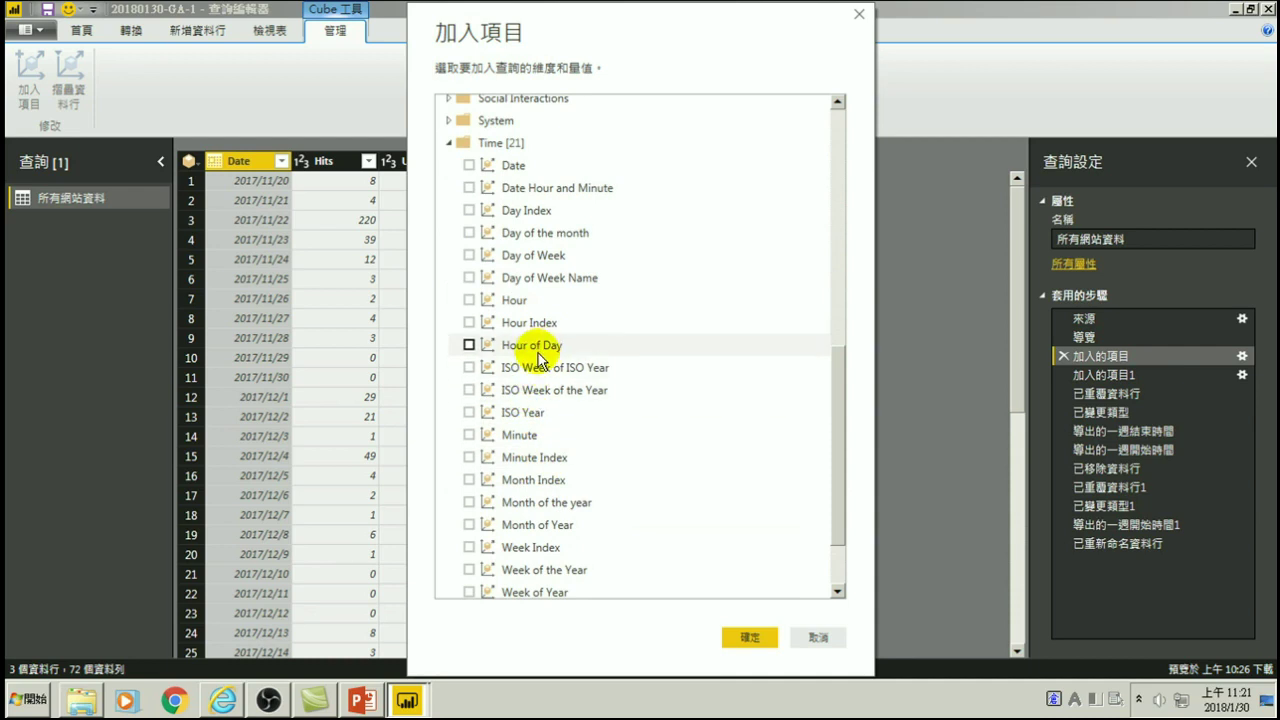
left_click(469, 300)
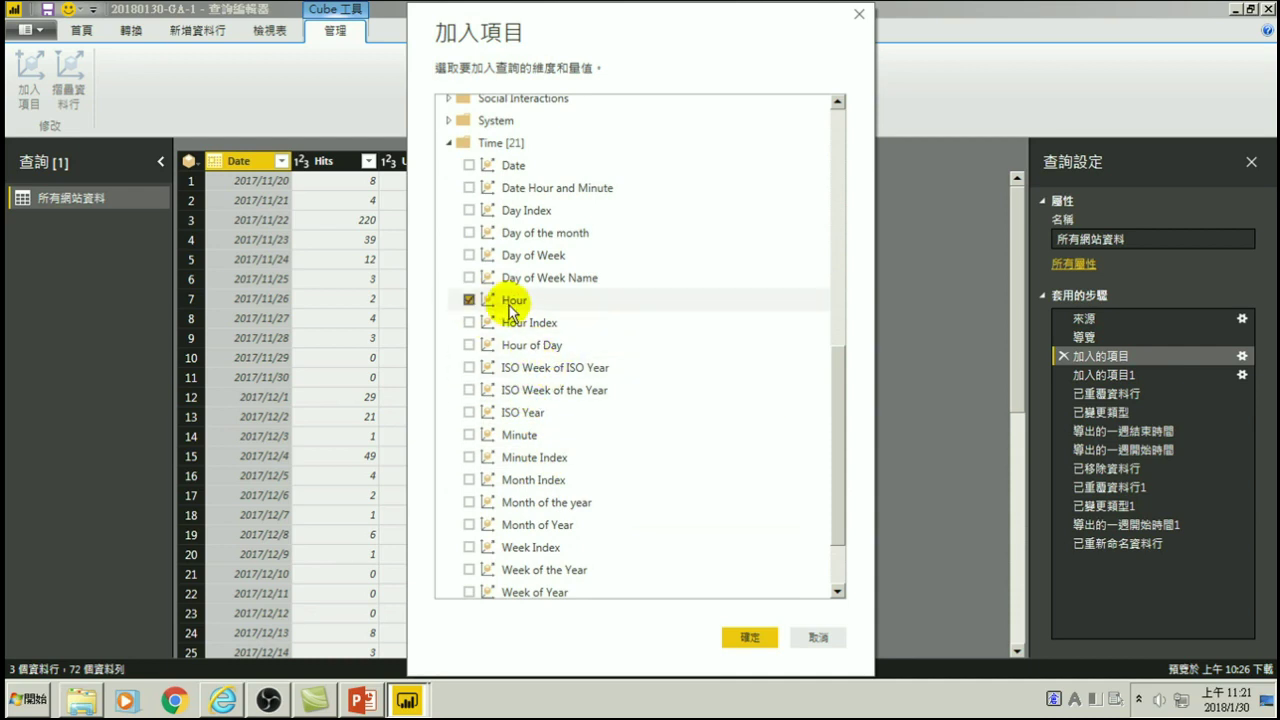
left_click(742, 636)
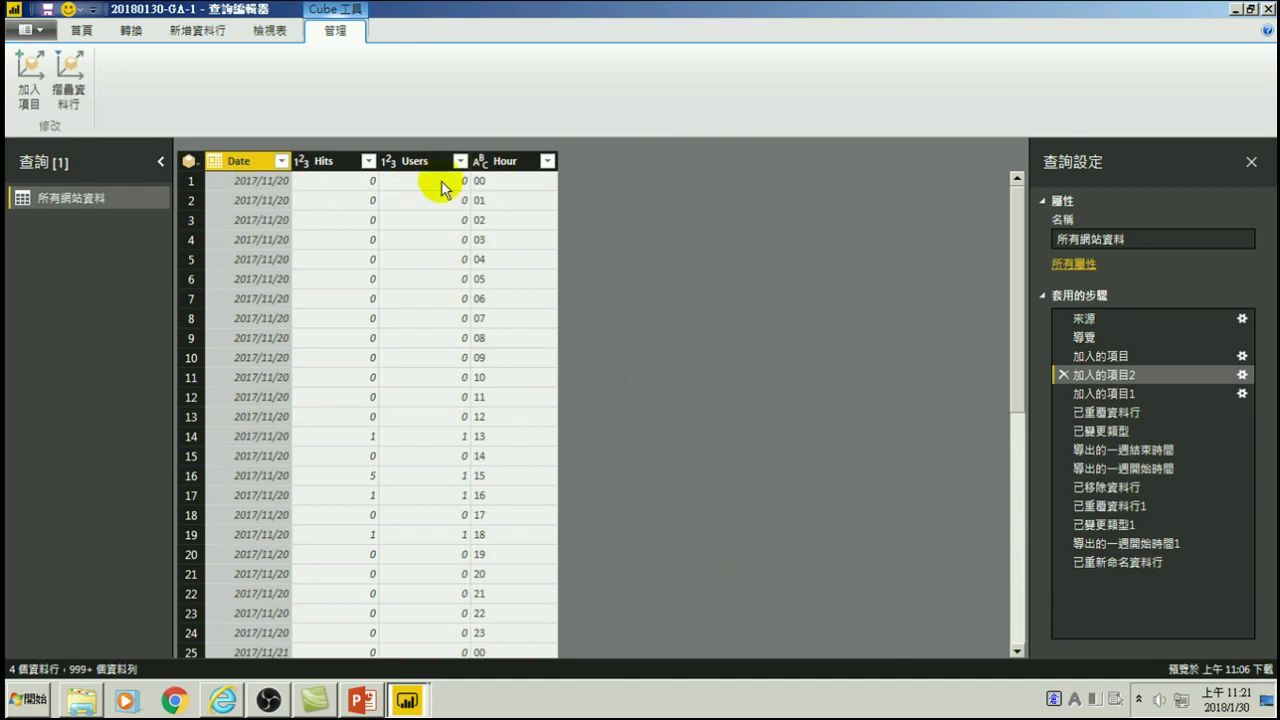
- Preview a Date value, then check step 加入的項目1 lists Date, Hits, Users, Hour and Page
left_click(262, 186)
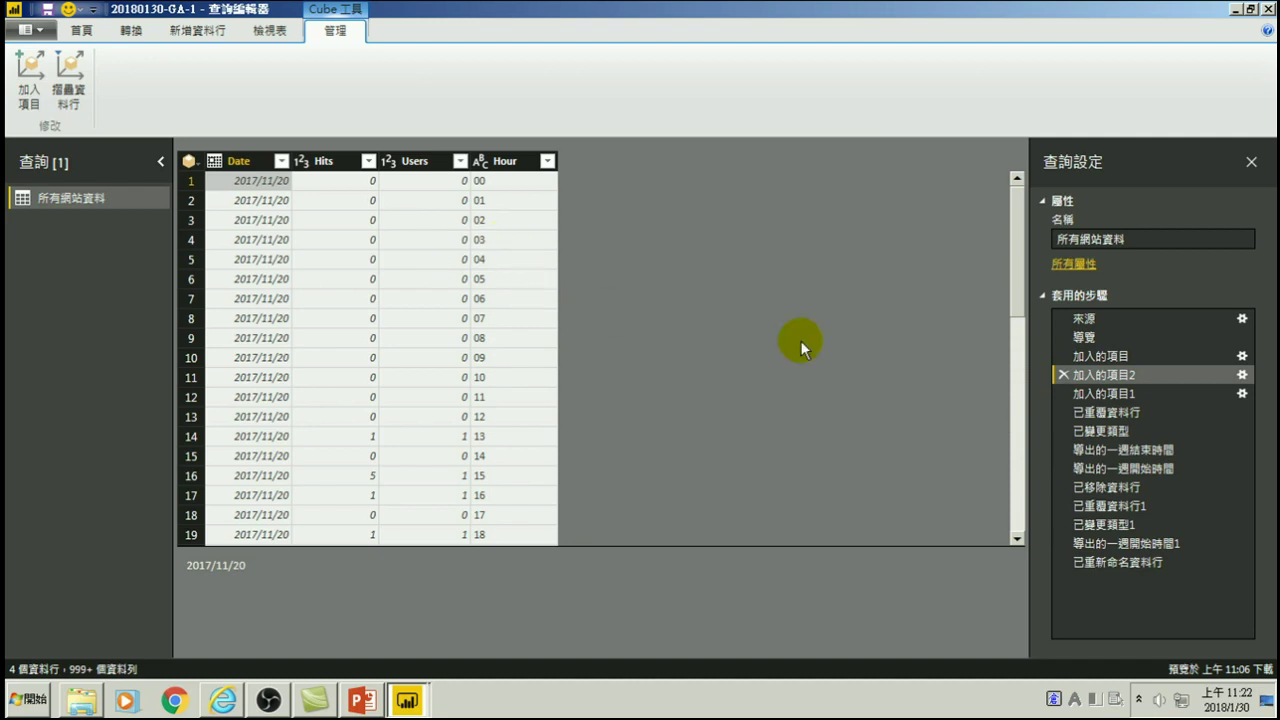
left_click(1108, 394)
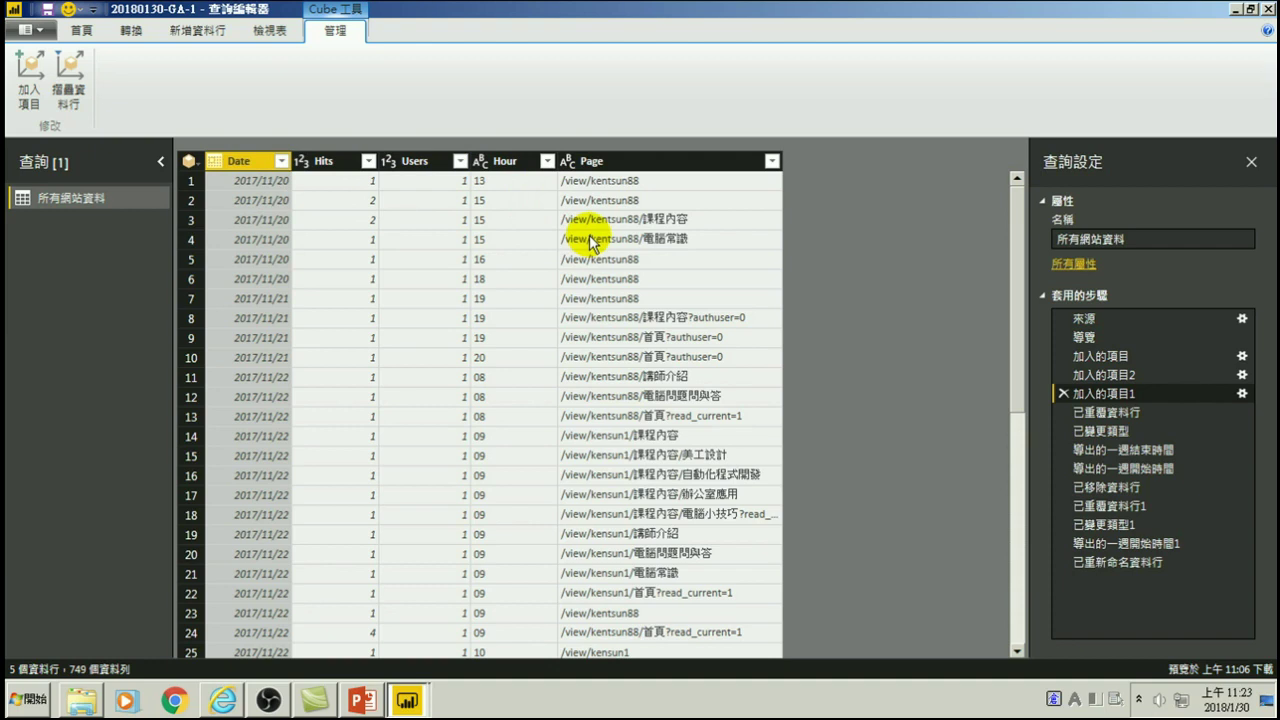
- Close and apply the query, then build an enlarged clustered column chart of Hits by Hour
left_click(82, 31)
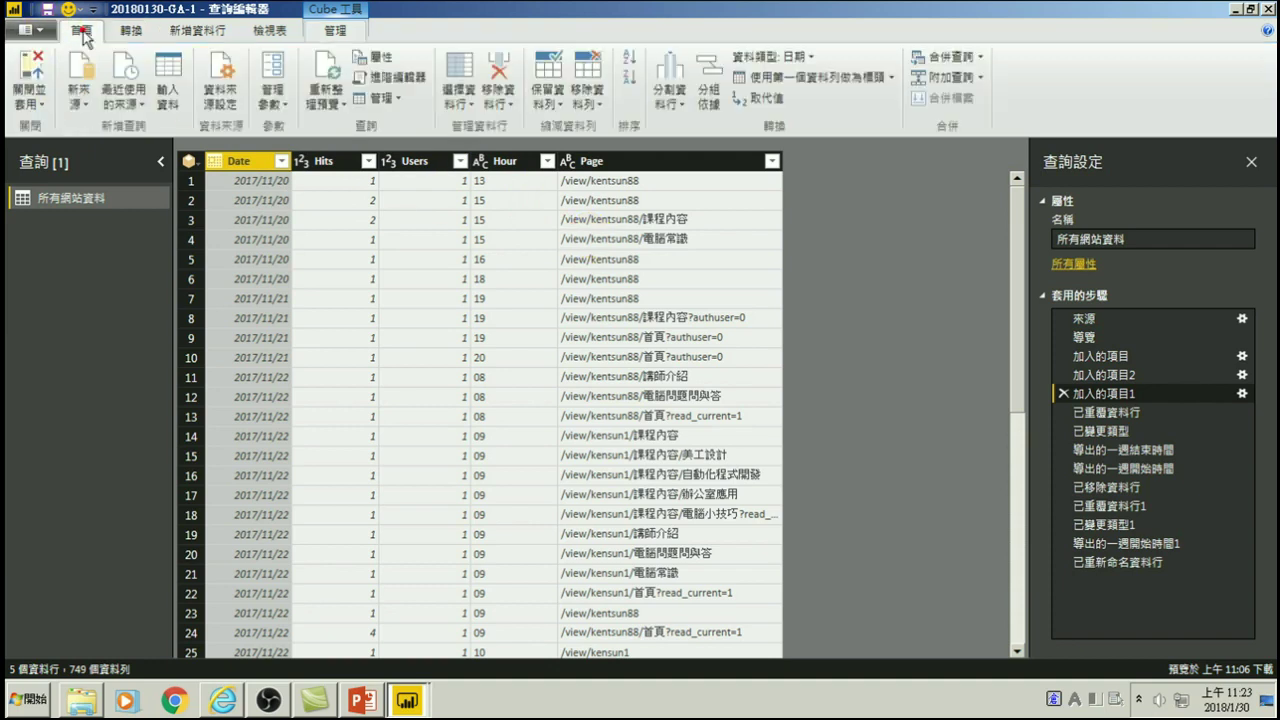
left_click(33, 71)
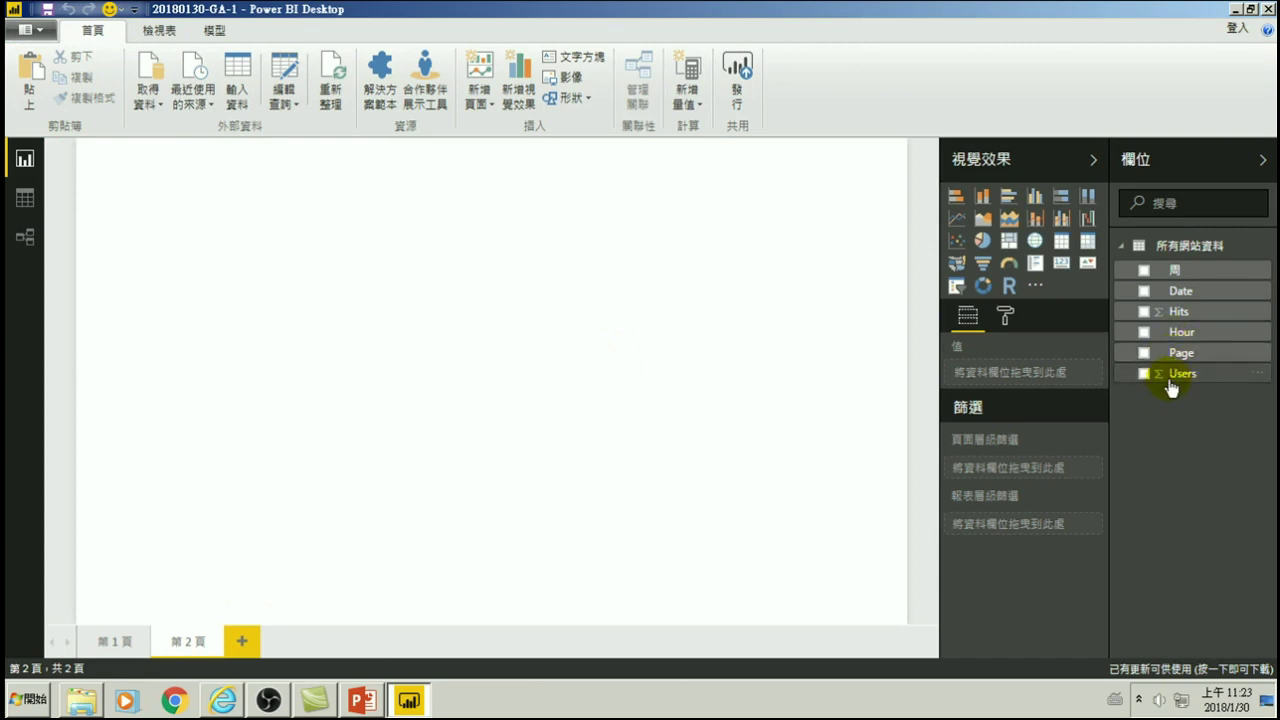
left_click(1145, 336)
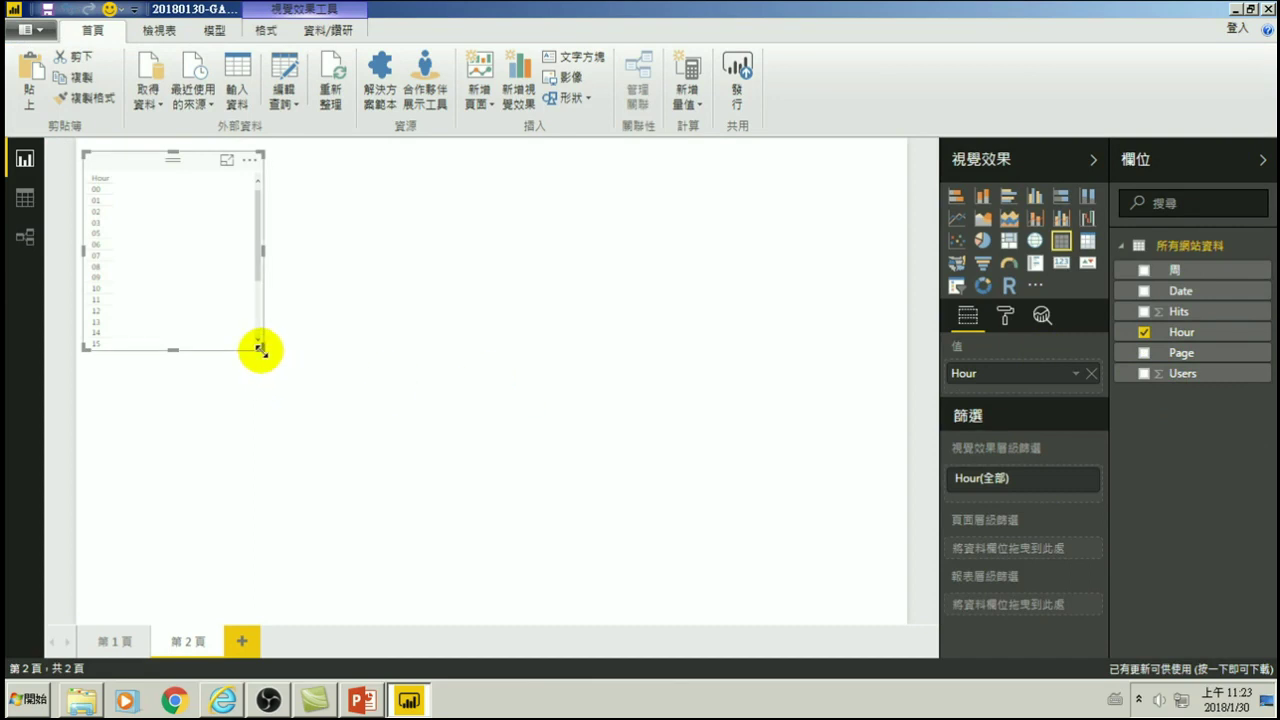
left_click_drag(260, 348, 297, 619)
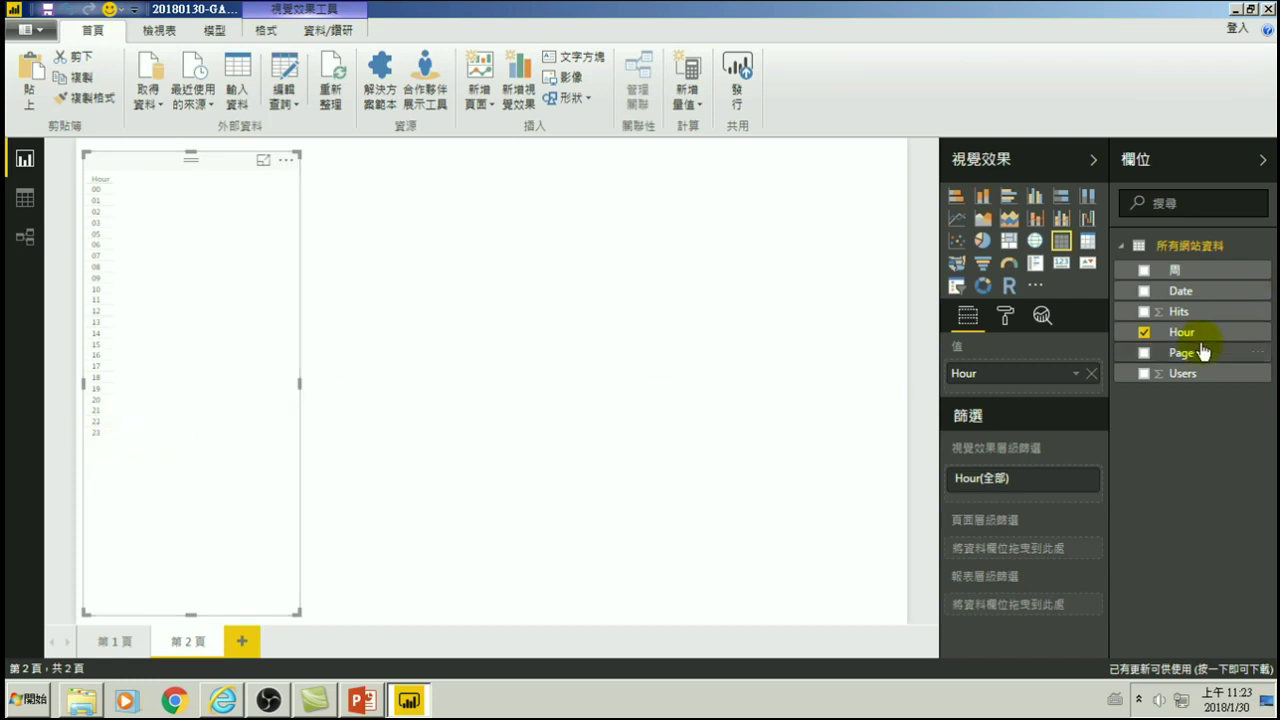
left_click(1036, 198)
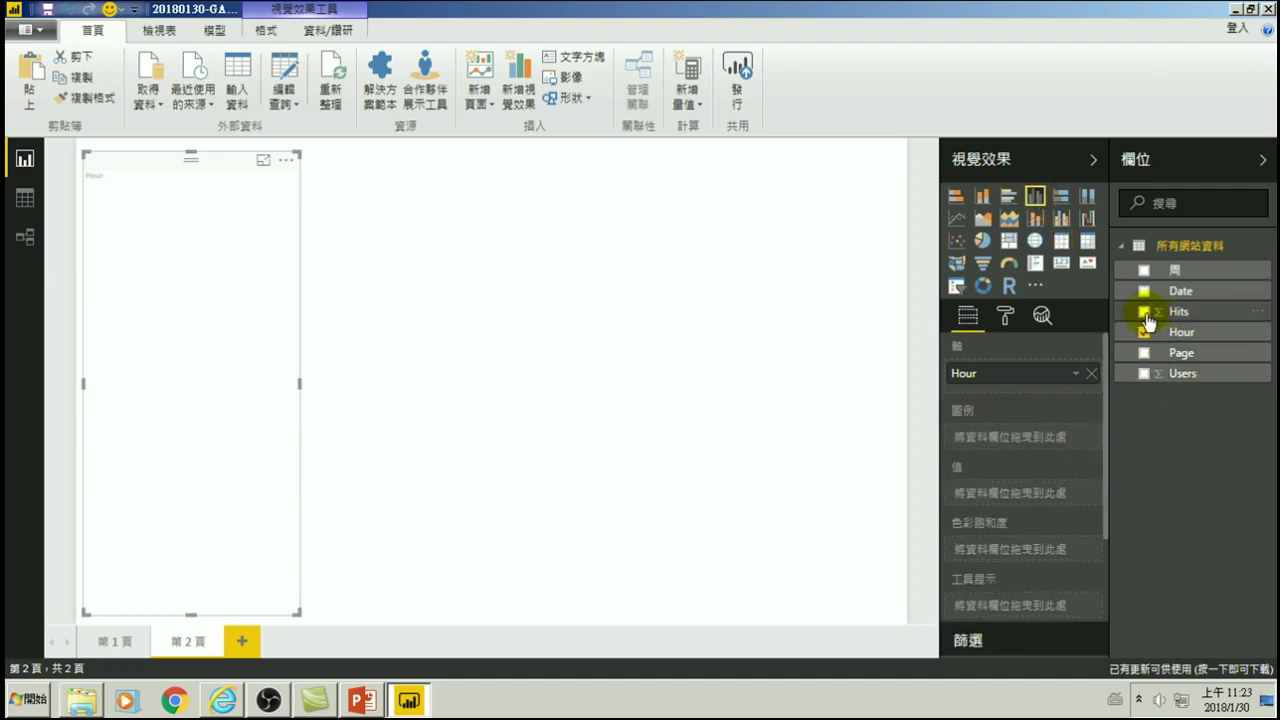
left_click(1145, 313)
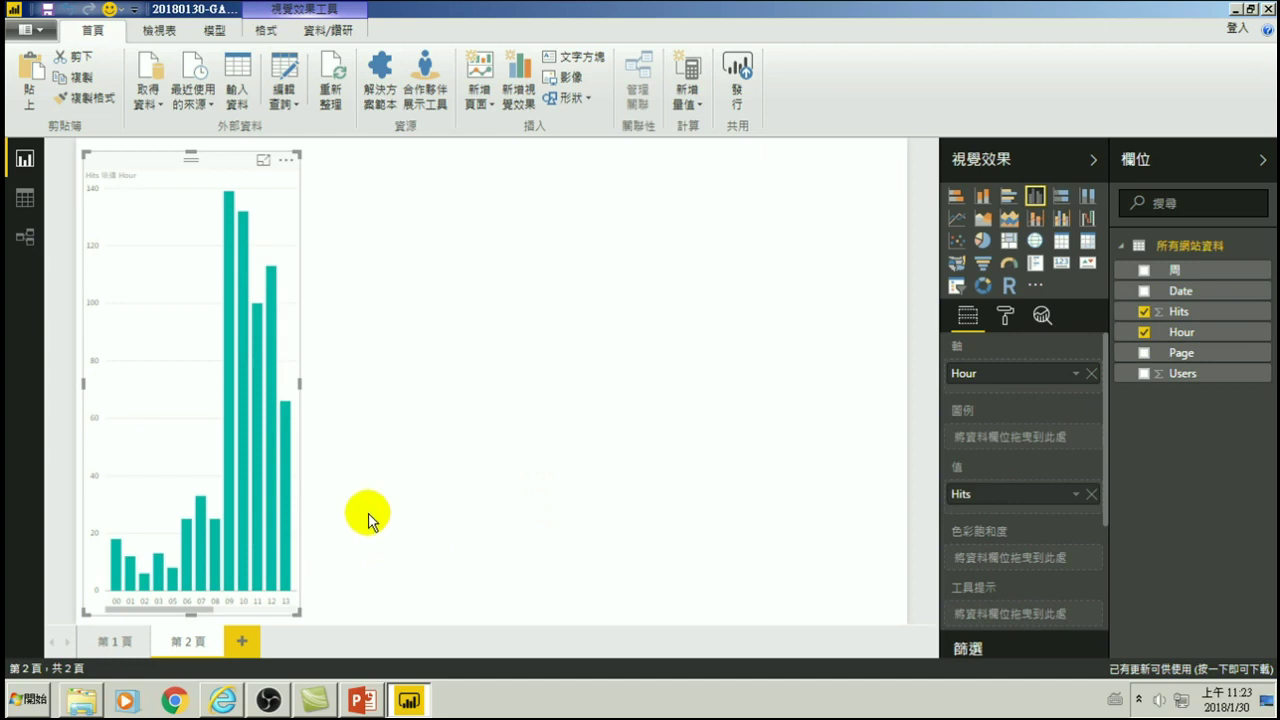
left_click_drag(300, 384, 889, 440)
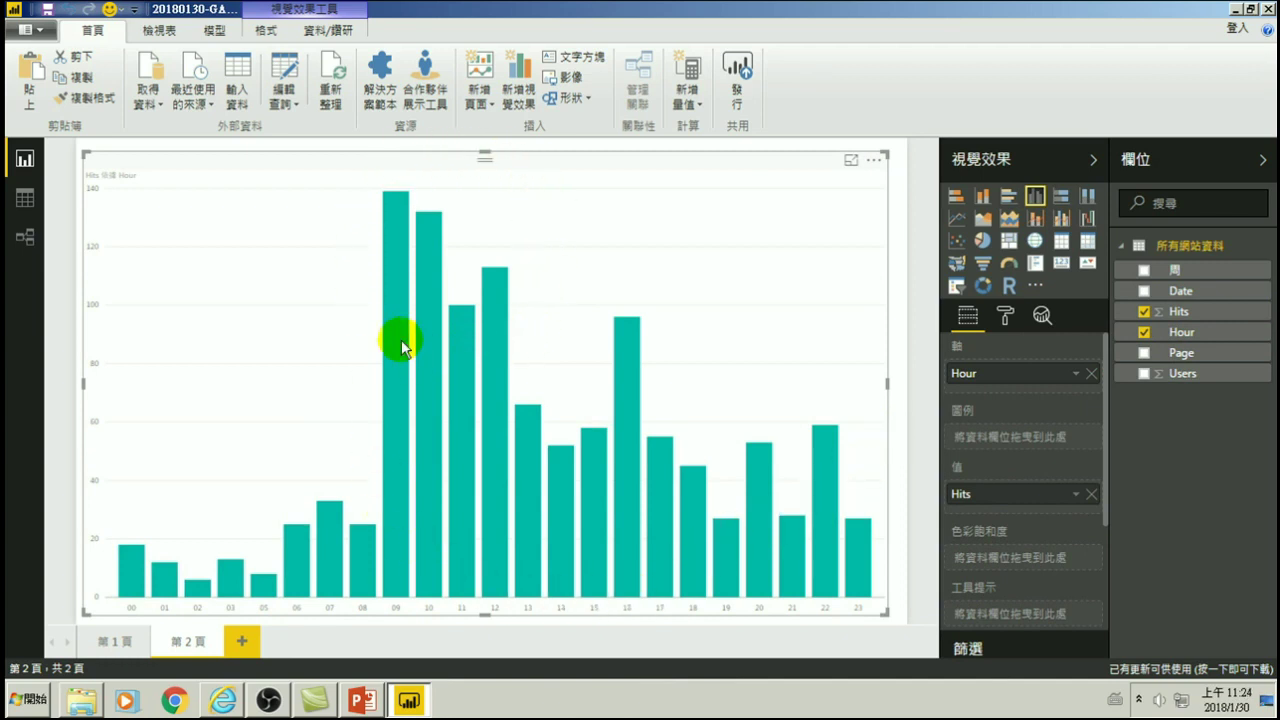
mouse_move(400, 334)
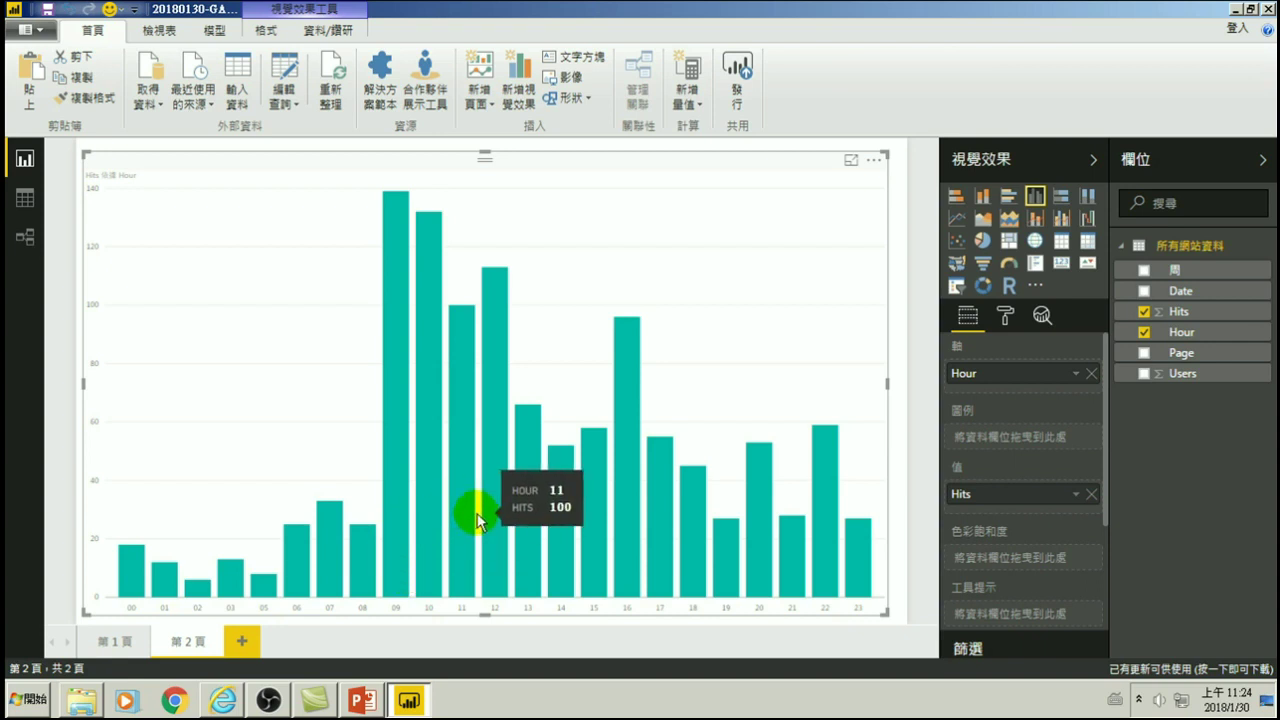
left_click(500, 282)
left_click(505, 284)
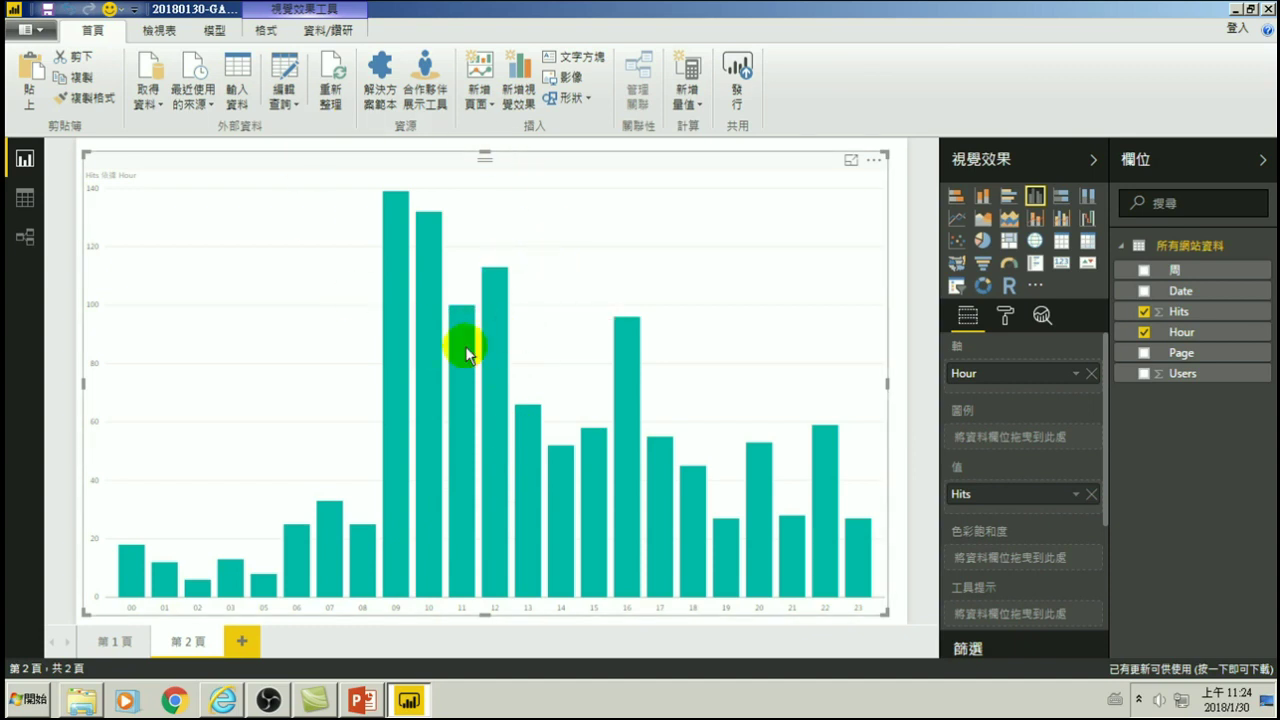
left_click(424, 222)
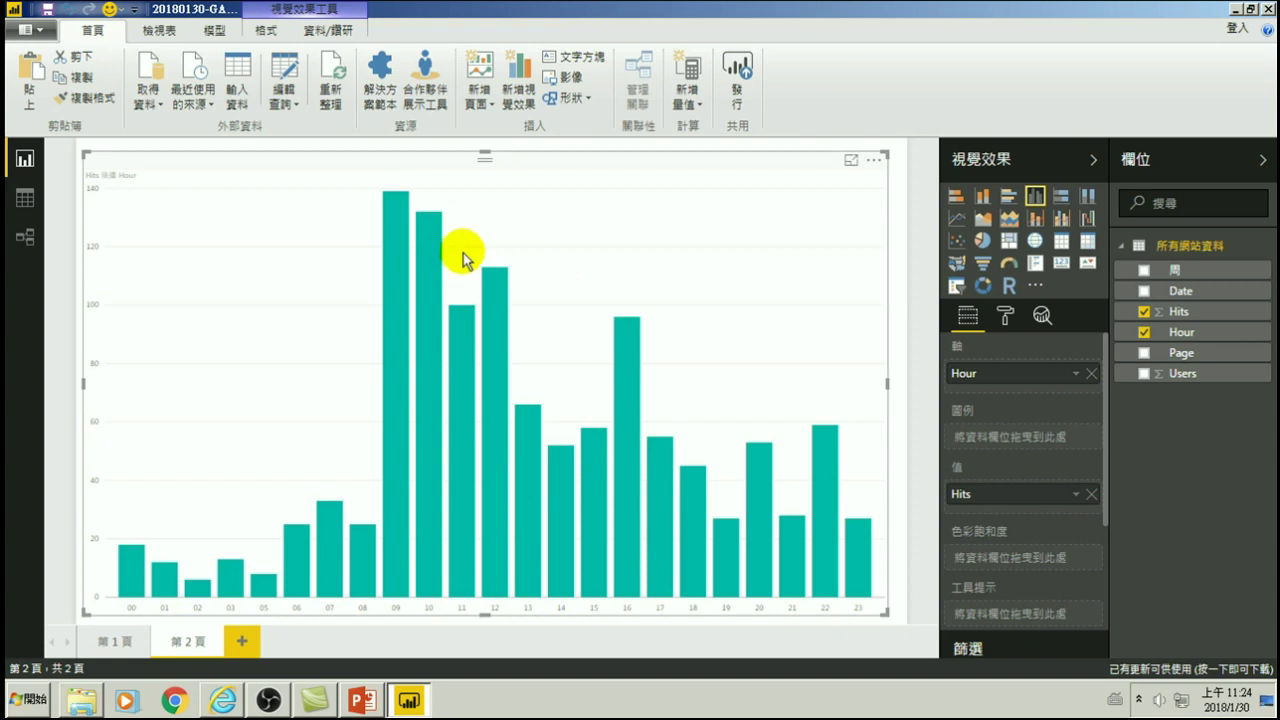
left_click(394, 209)
left_click(440, 250)
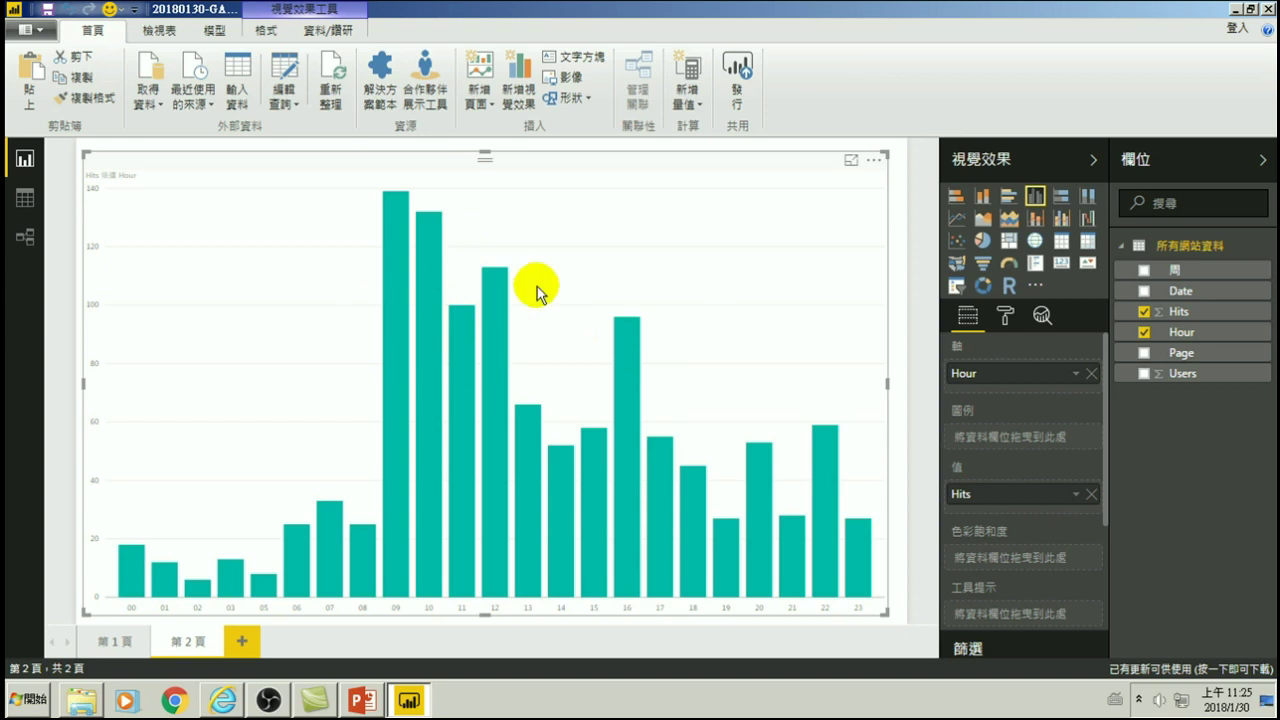
mouse_move(388, 343)
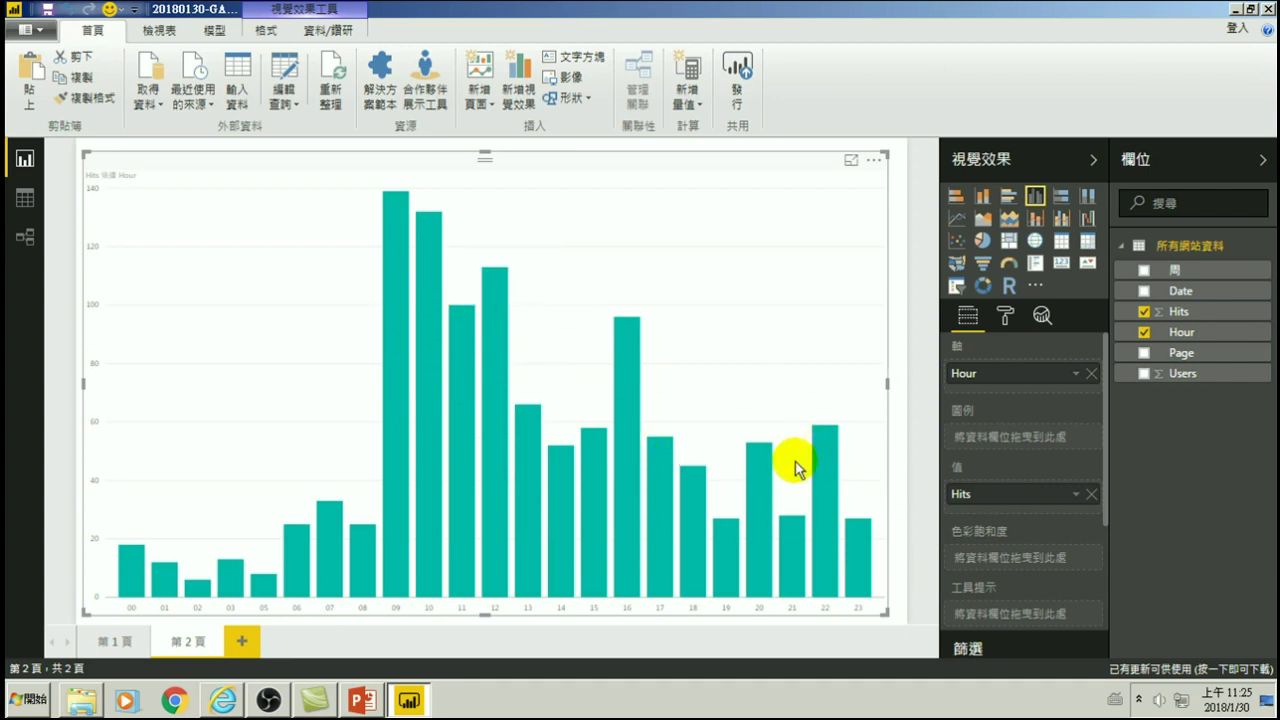
mouse_move(755, 470)
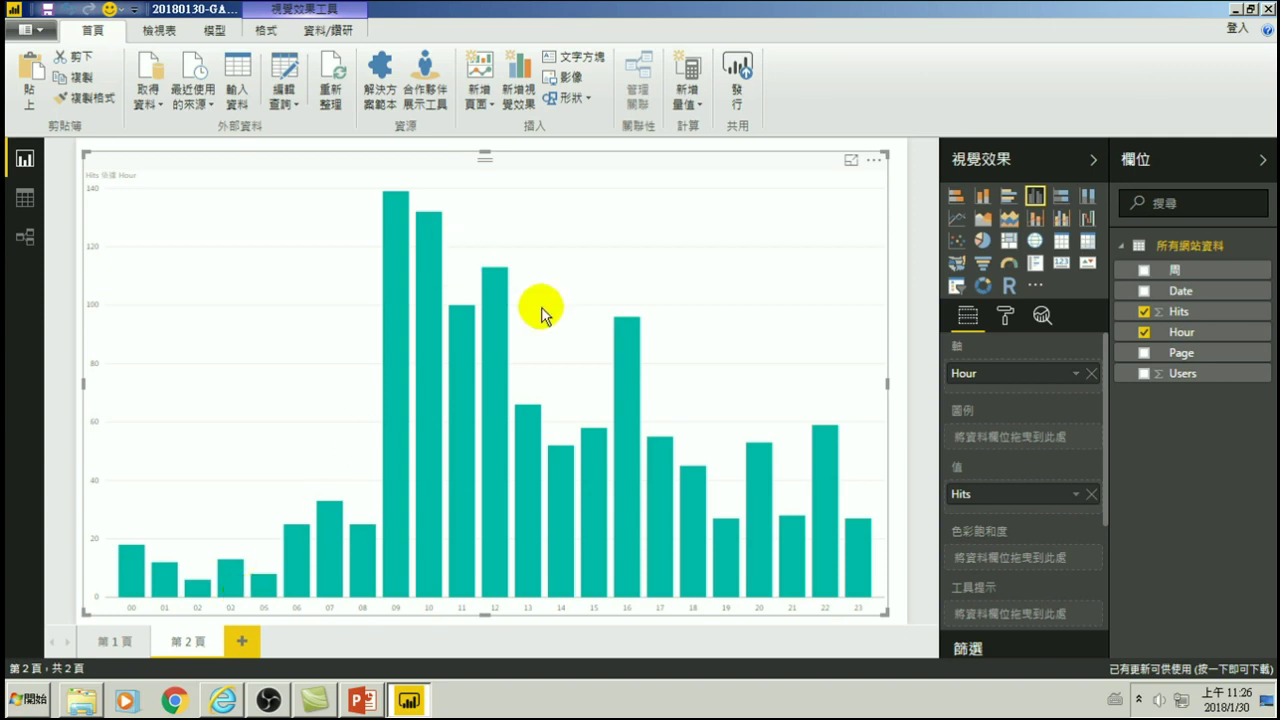
mouse_move(437, 276)
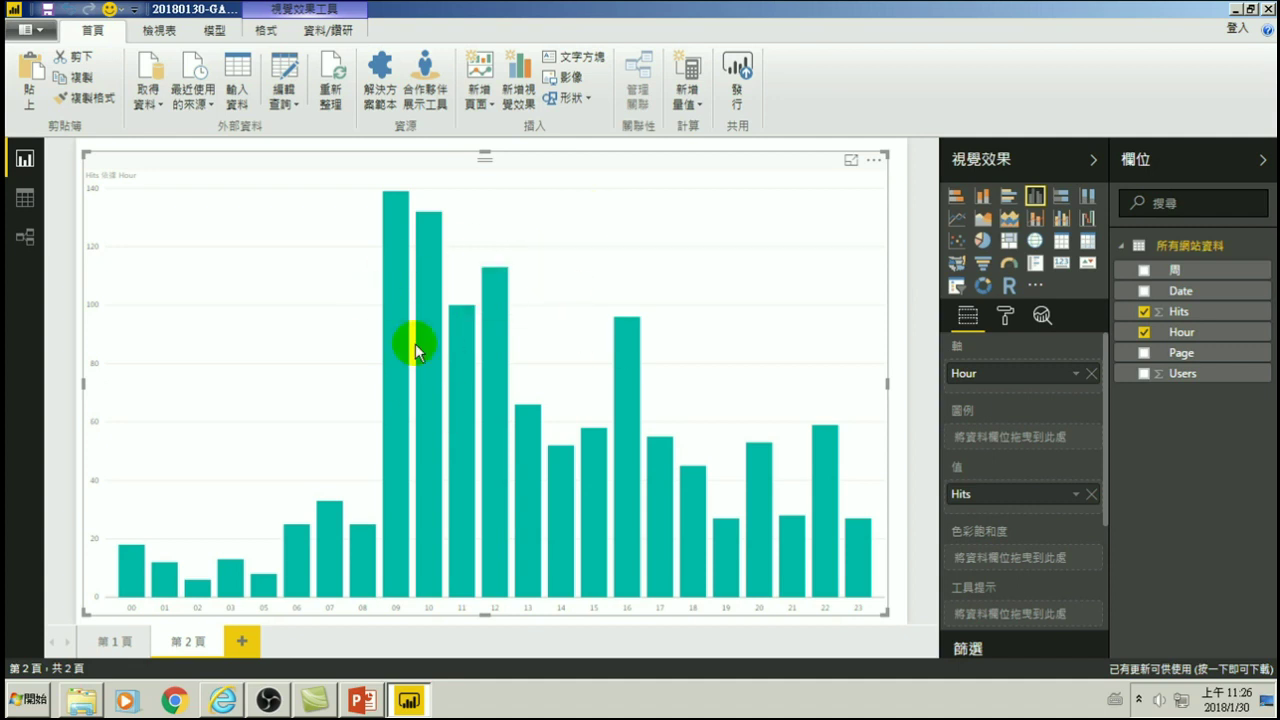
mouse_move(456, 304)
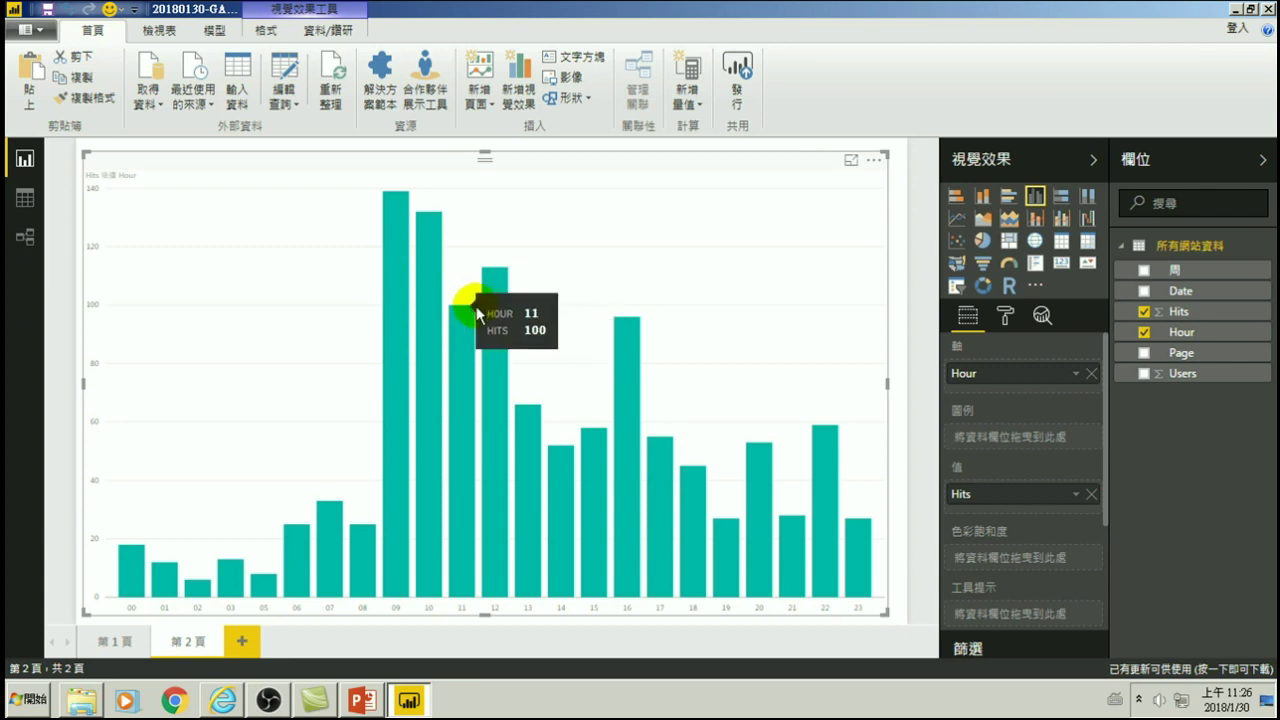
mouse_move(394, 251)
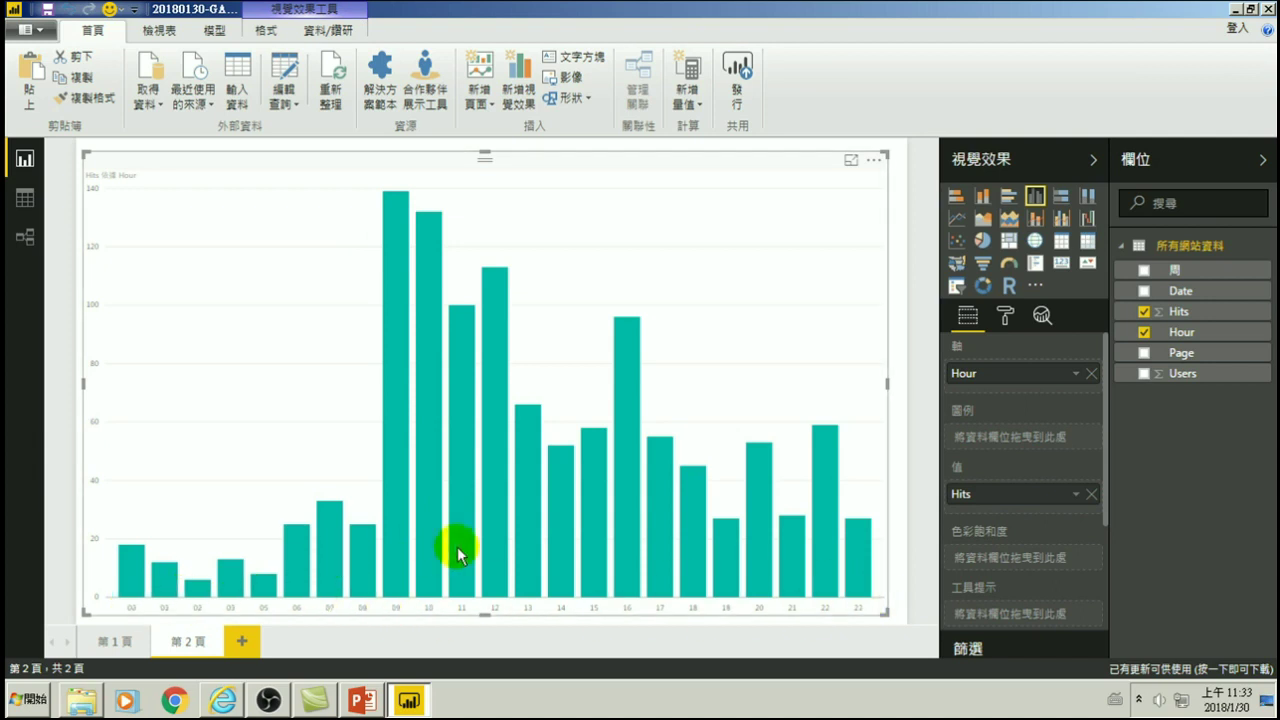
- Add report page 3 and open the 所有網站資料 query in the Query Editor
left_click(241, 643)
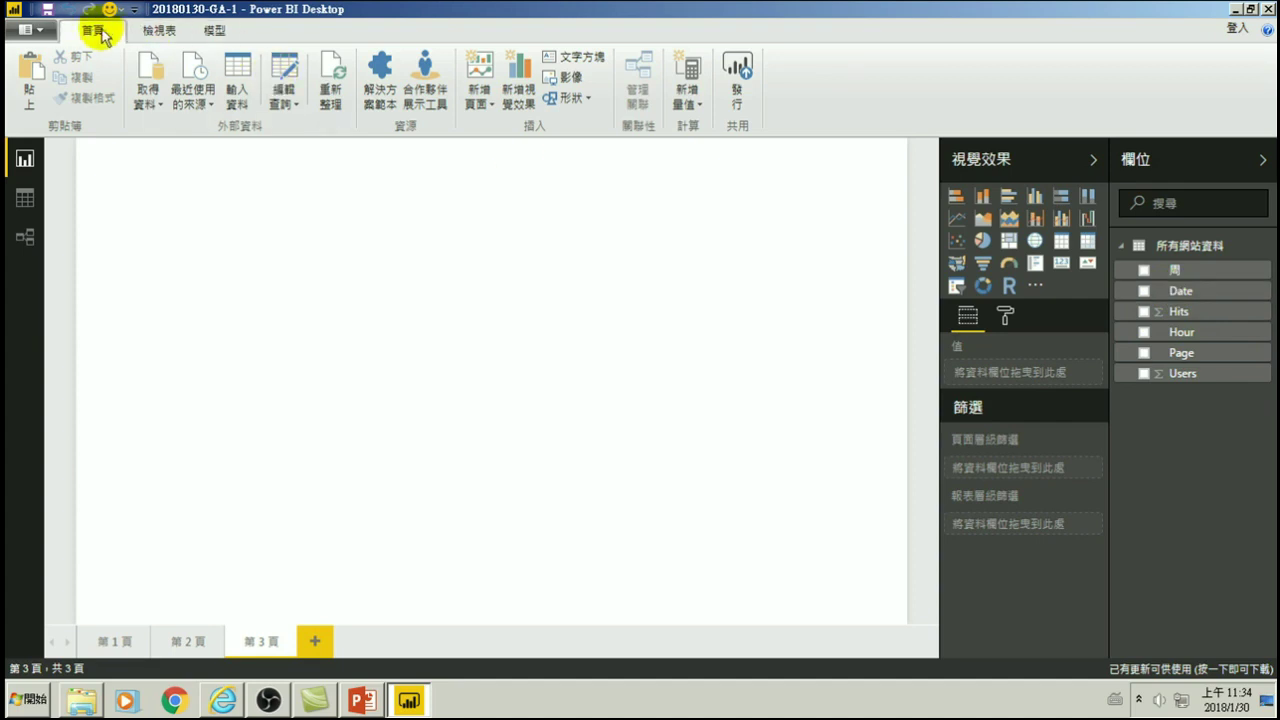
left_click(284, 99)
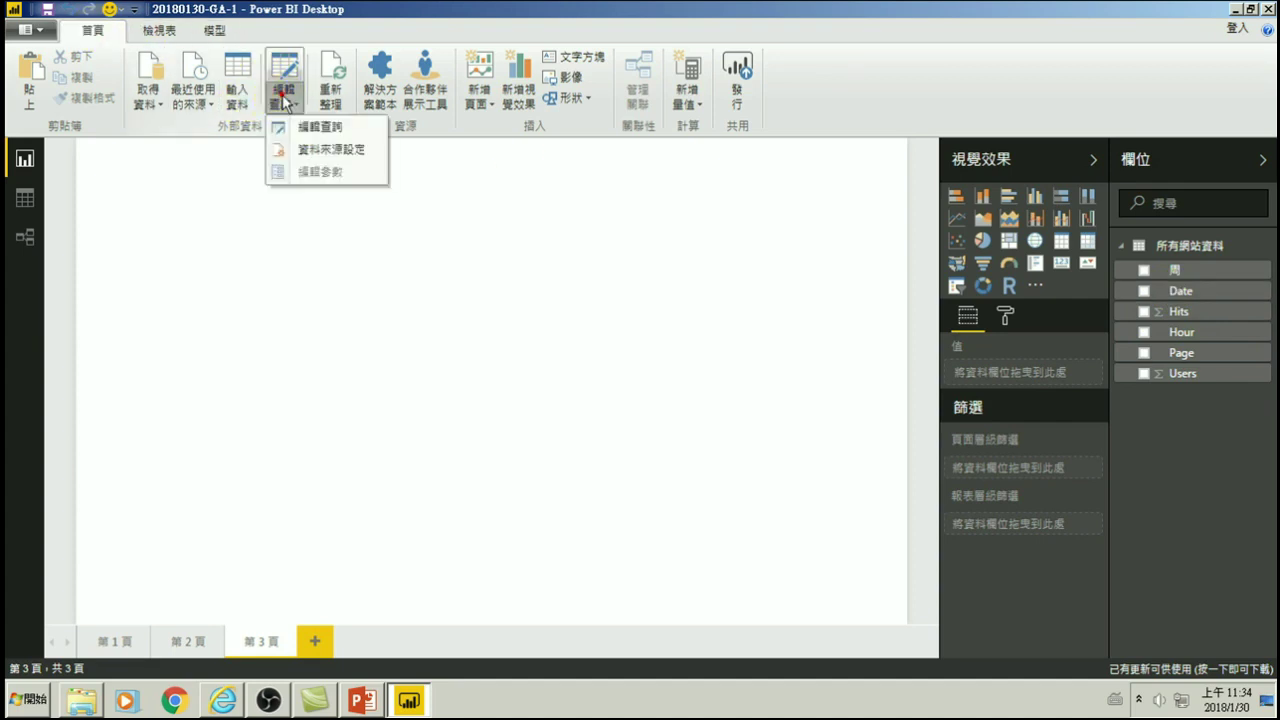
left_click(320, 126)
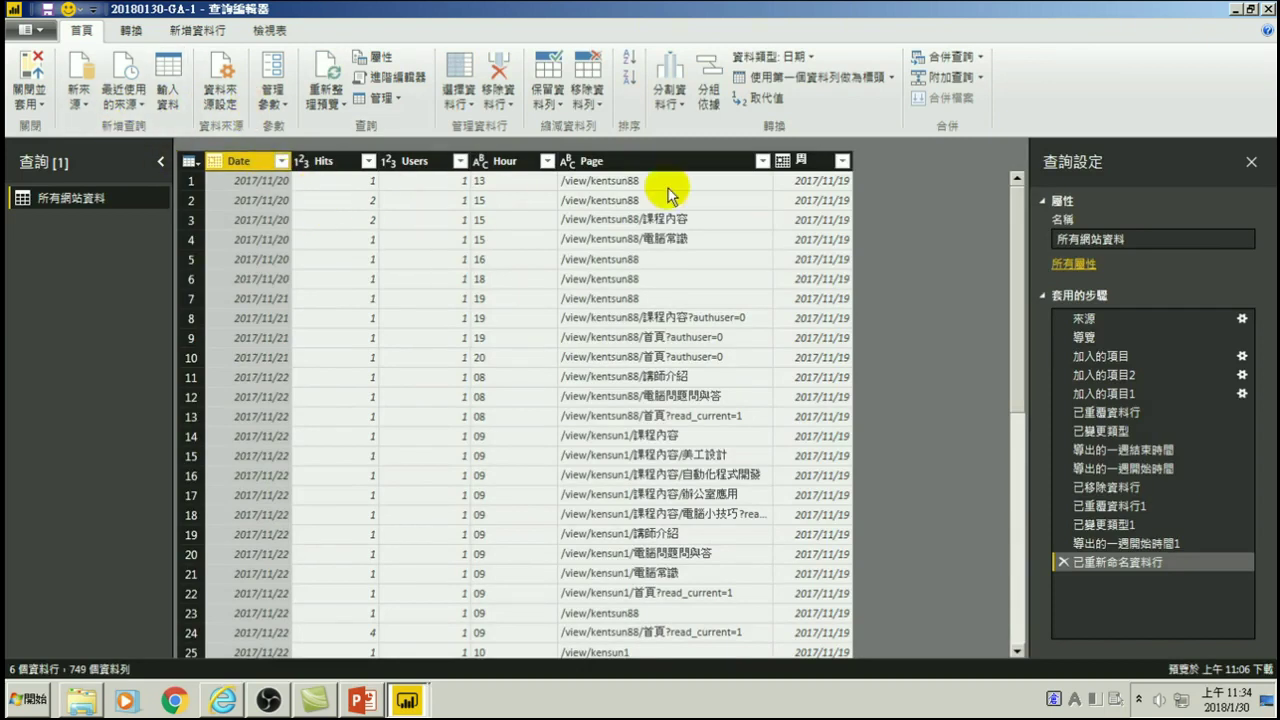
- Insert a new Add Items step after the first 加入的項目 step
left_click(1100, 356)
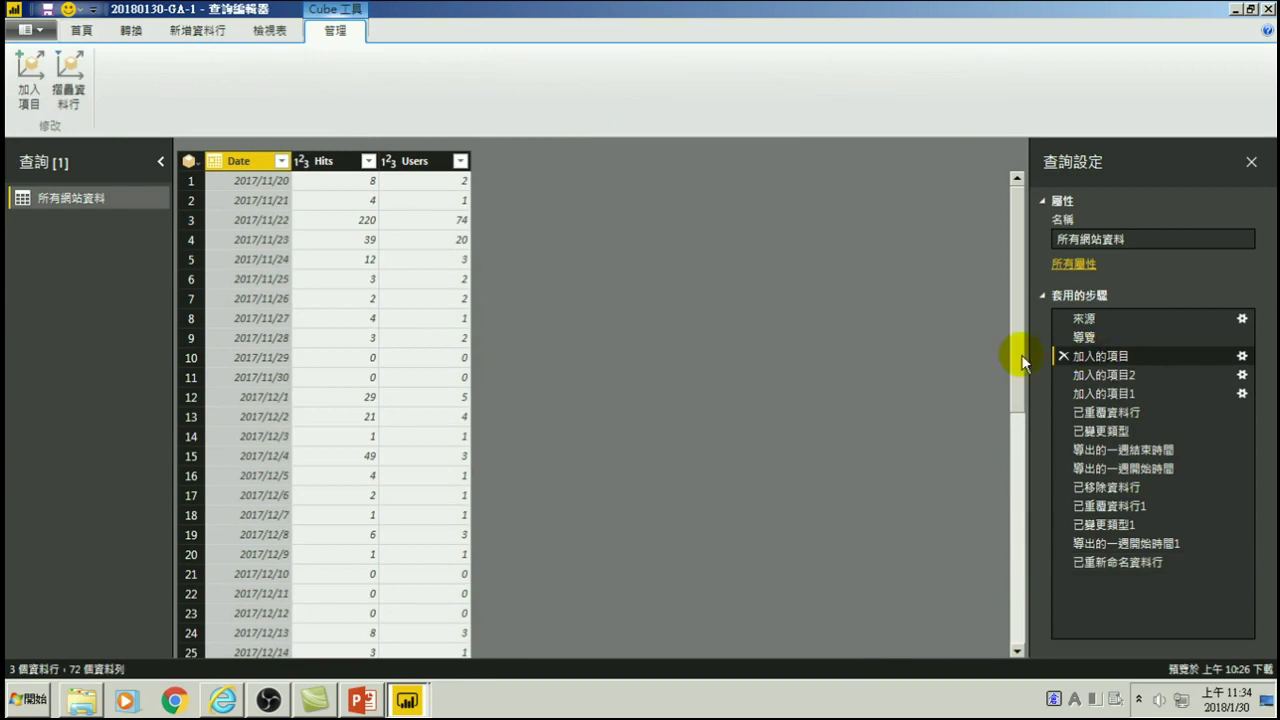
left_click(30, 78)
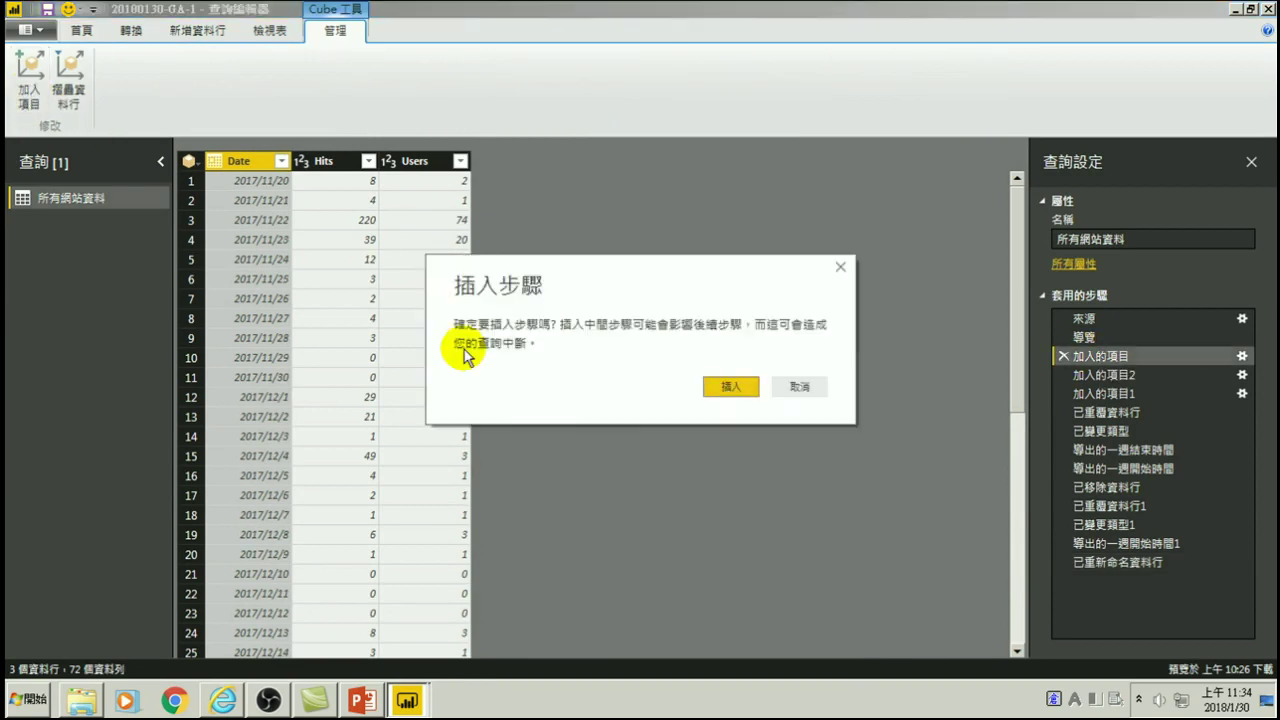
left_click(733, 388)
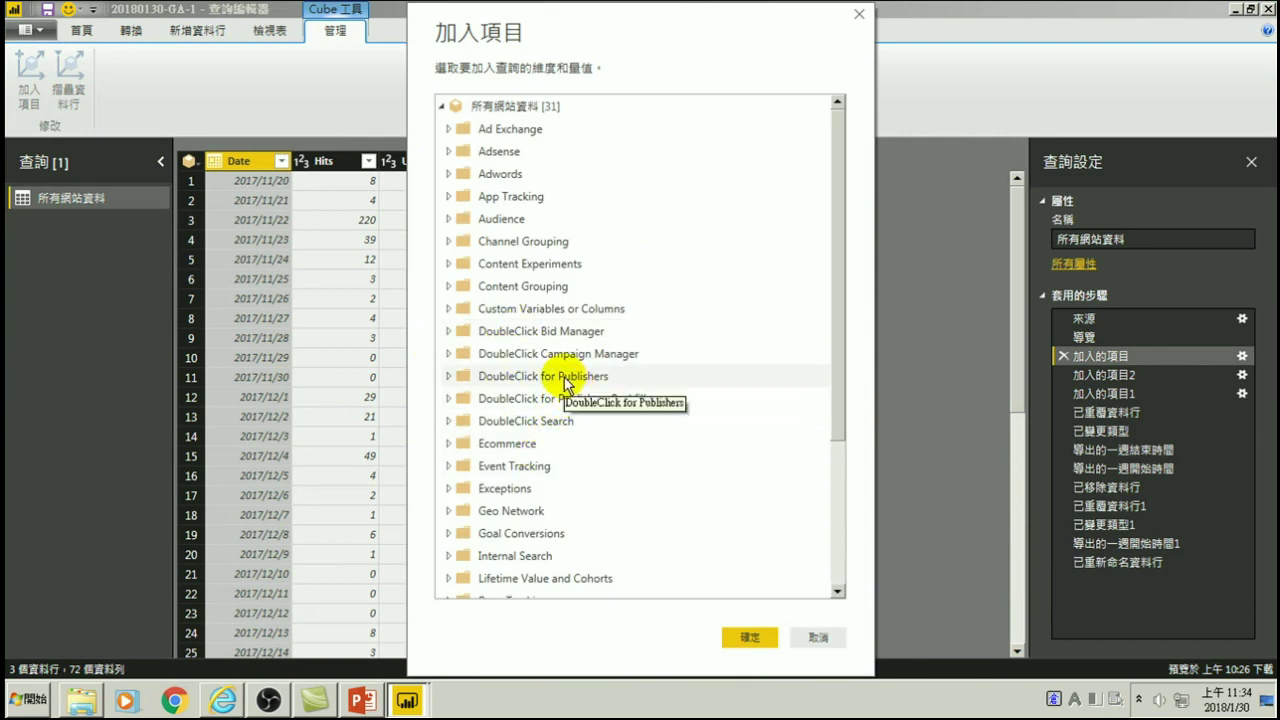
- Tick the Browser dimension under the Platform or Device group
scroll(566, 391, "down", 1)
scroll(584, 500, "down", 2)
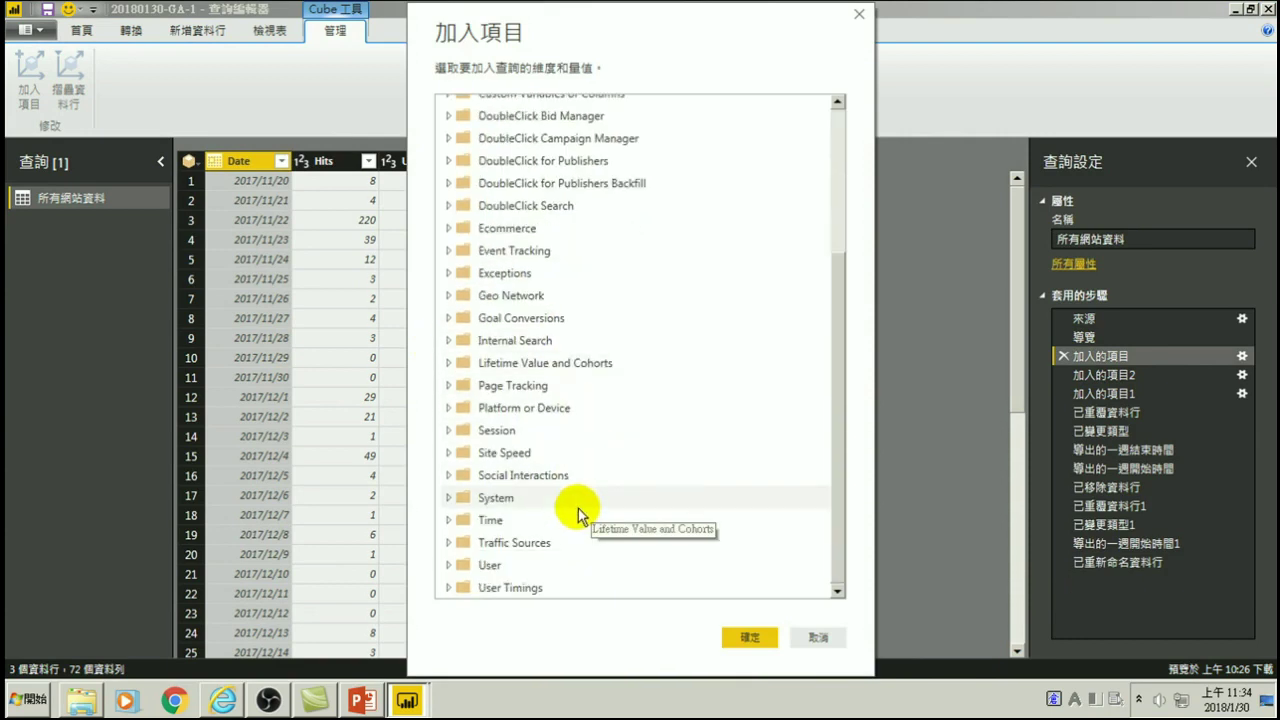
left_click(500, 410)
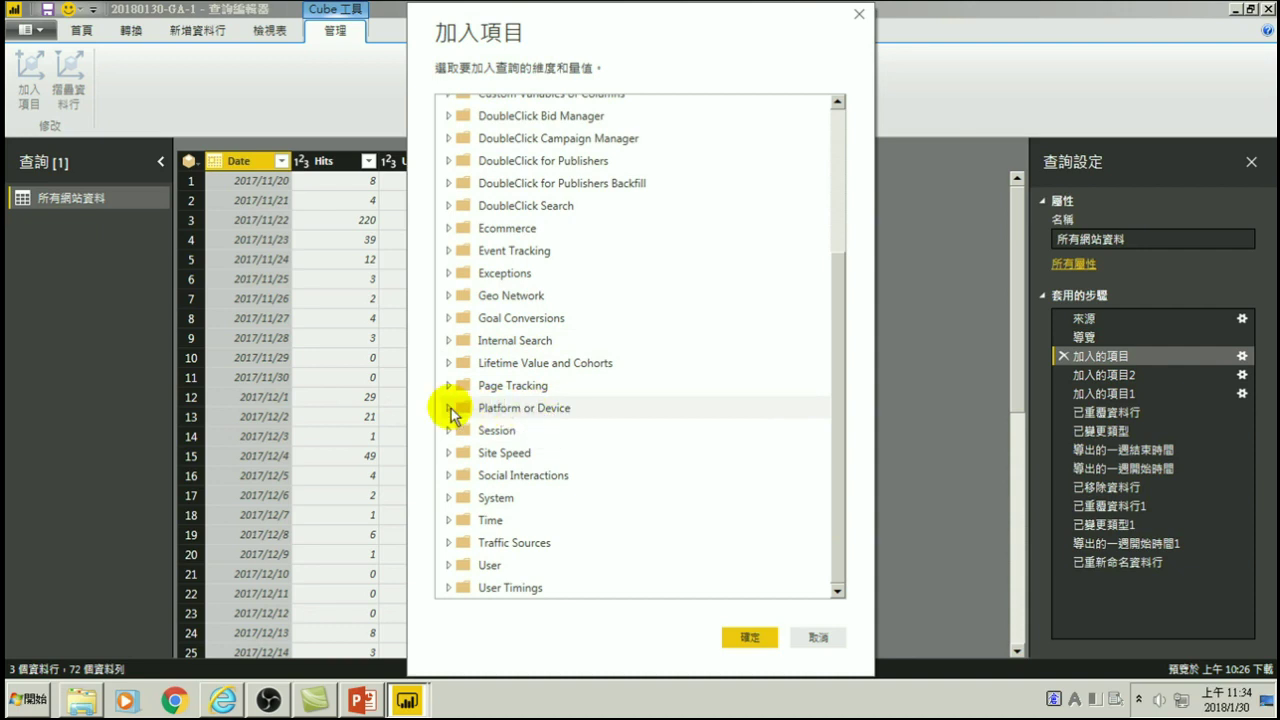
left_click(450, 408)
scroll(549, 447, "down", 2)
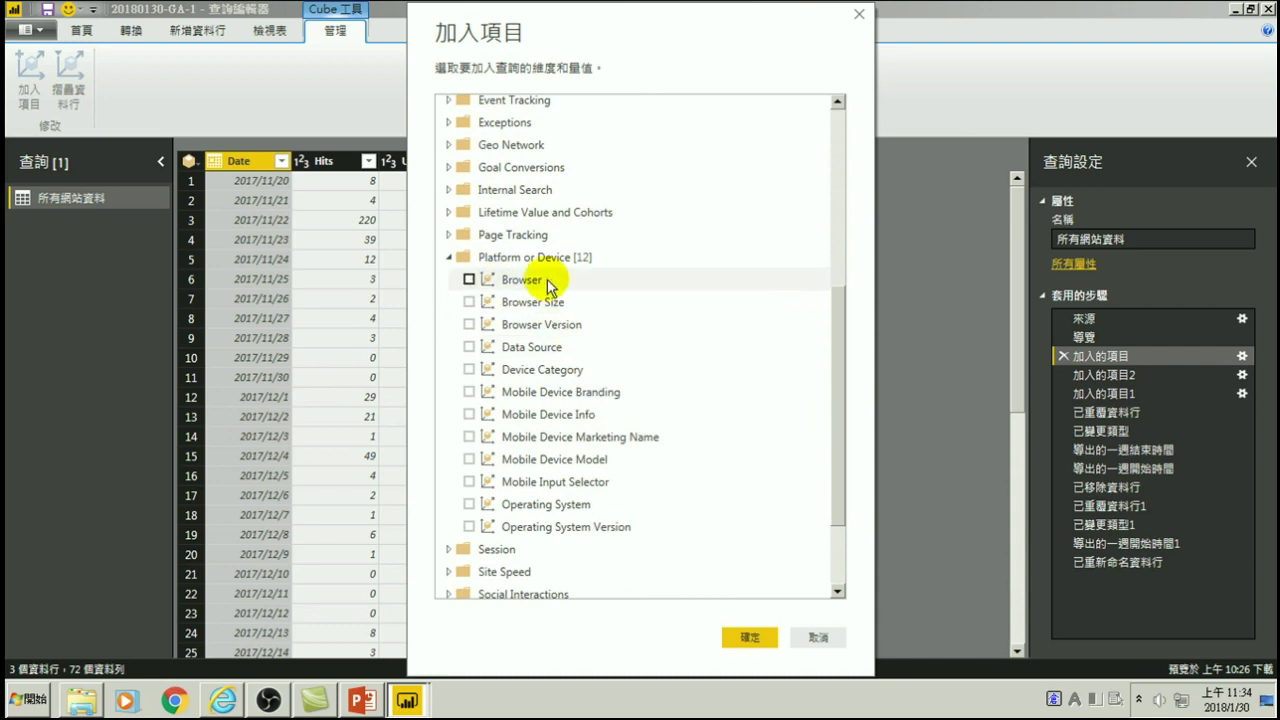
left_click(469, 280)
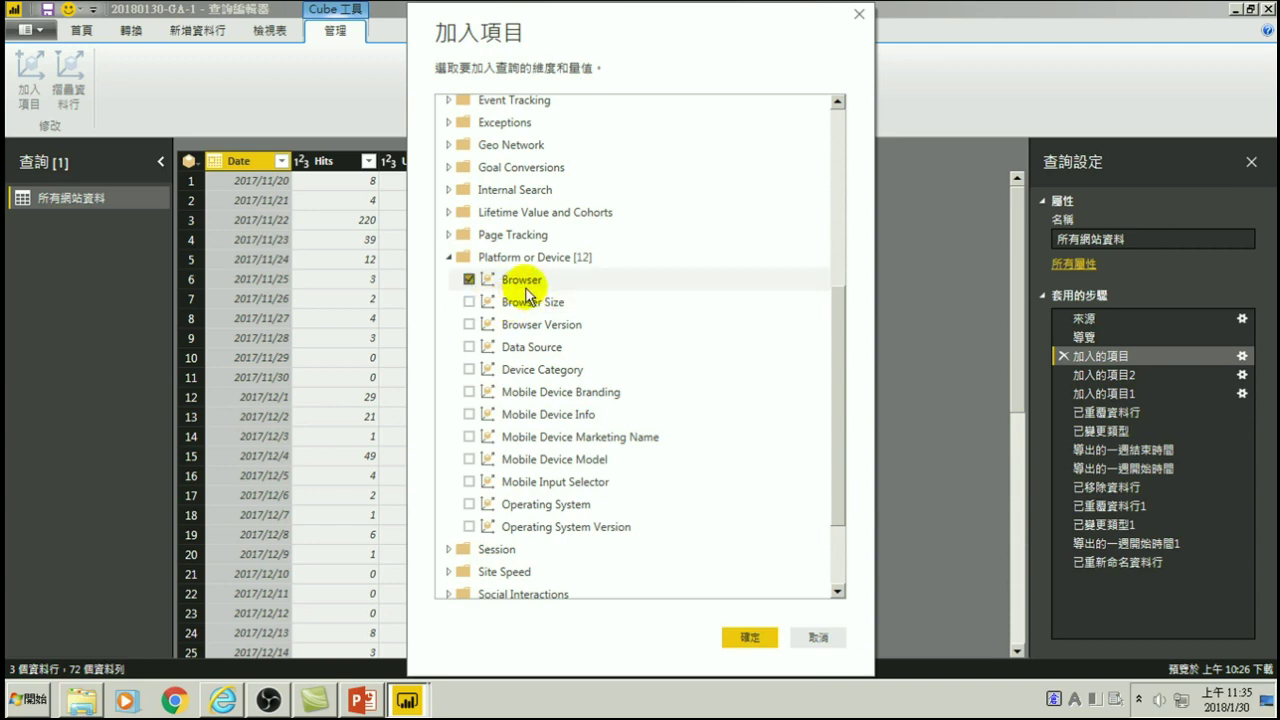
- Confirm Browser so the query gains a Browser column, leaving 154 rows
left_click(745, 638)
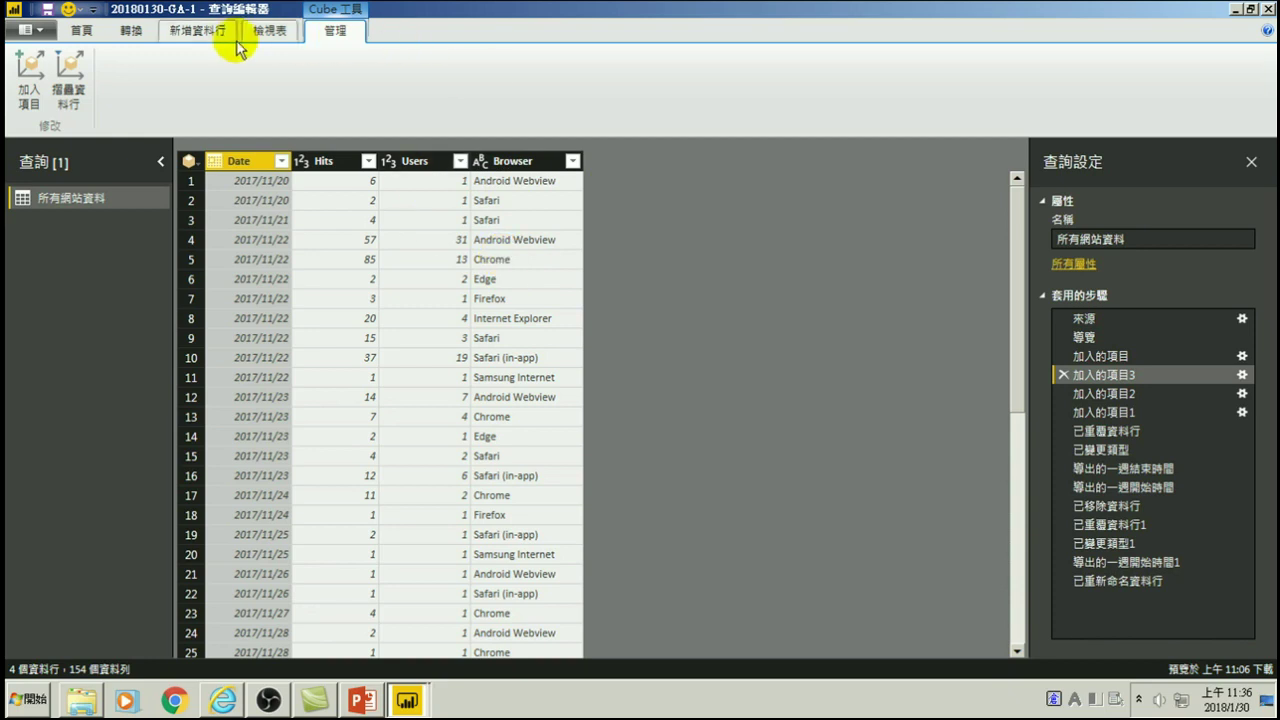
- Apply the query changes and build an enlarged column chart of Users by Browser
left_click(81, 30)
left_click(33, 74)
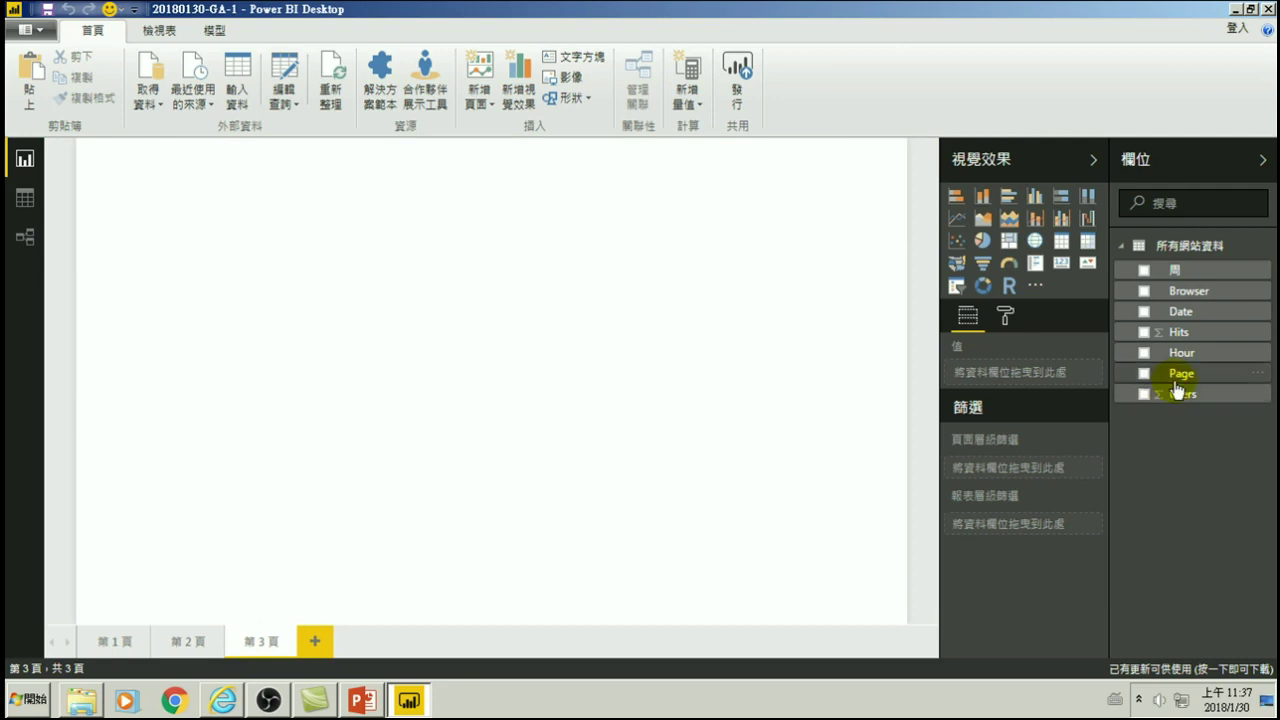
left_click(1144, 291)
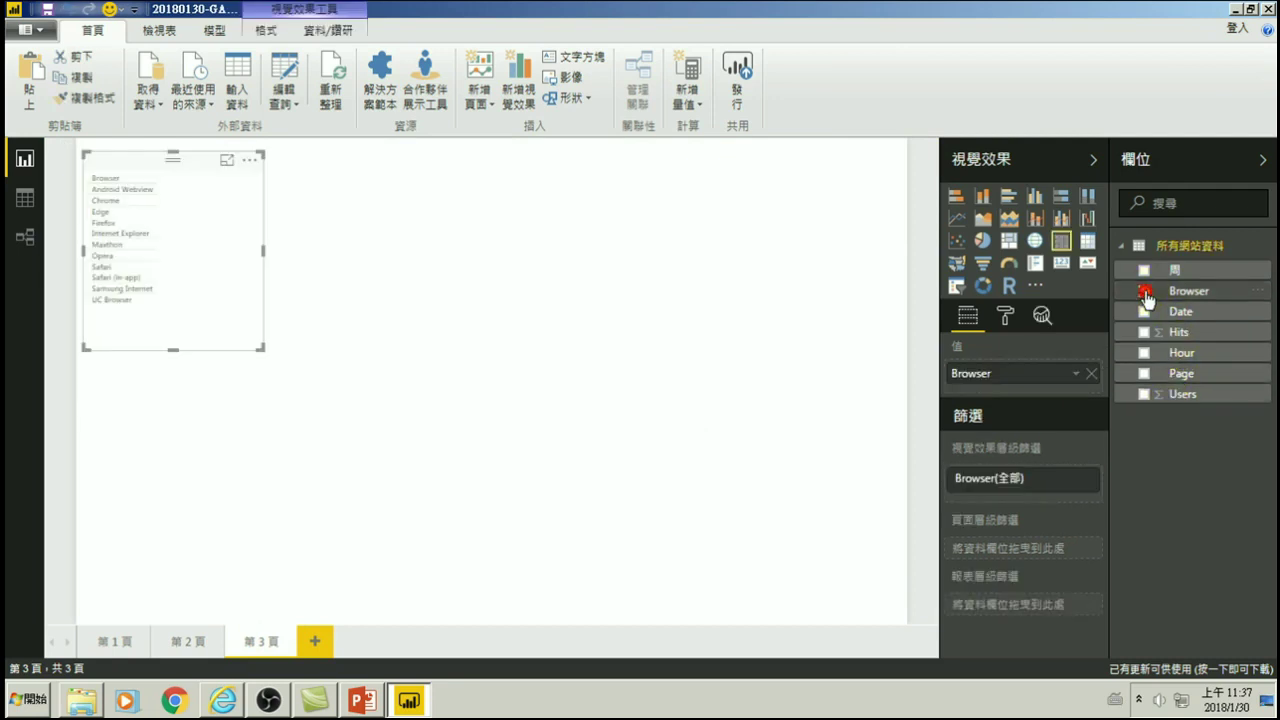
left_click_drag(259, 347, 355, 591)
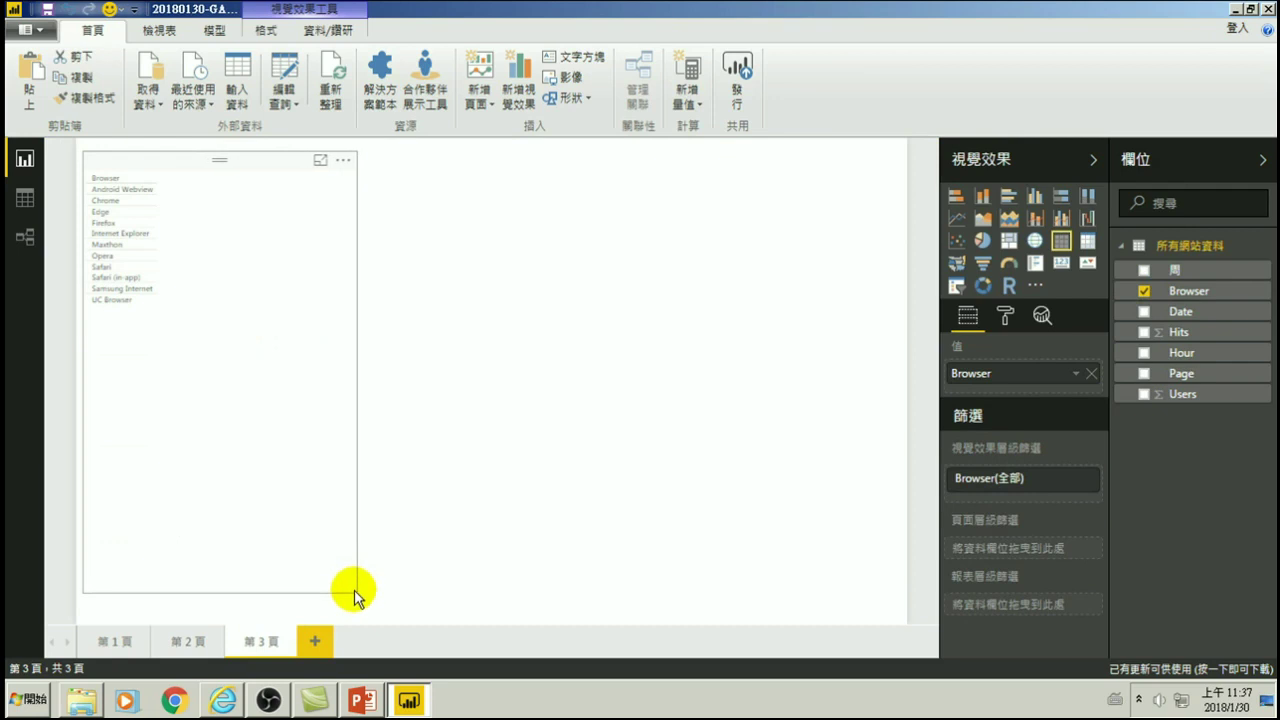
left_click(1144, 395)
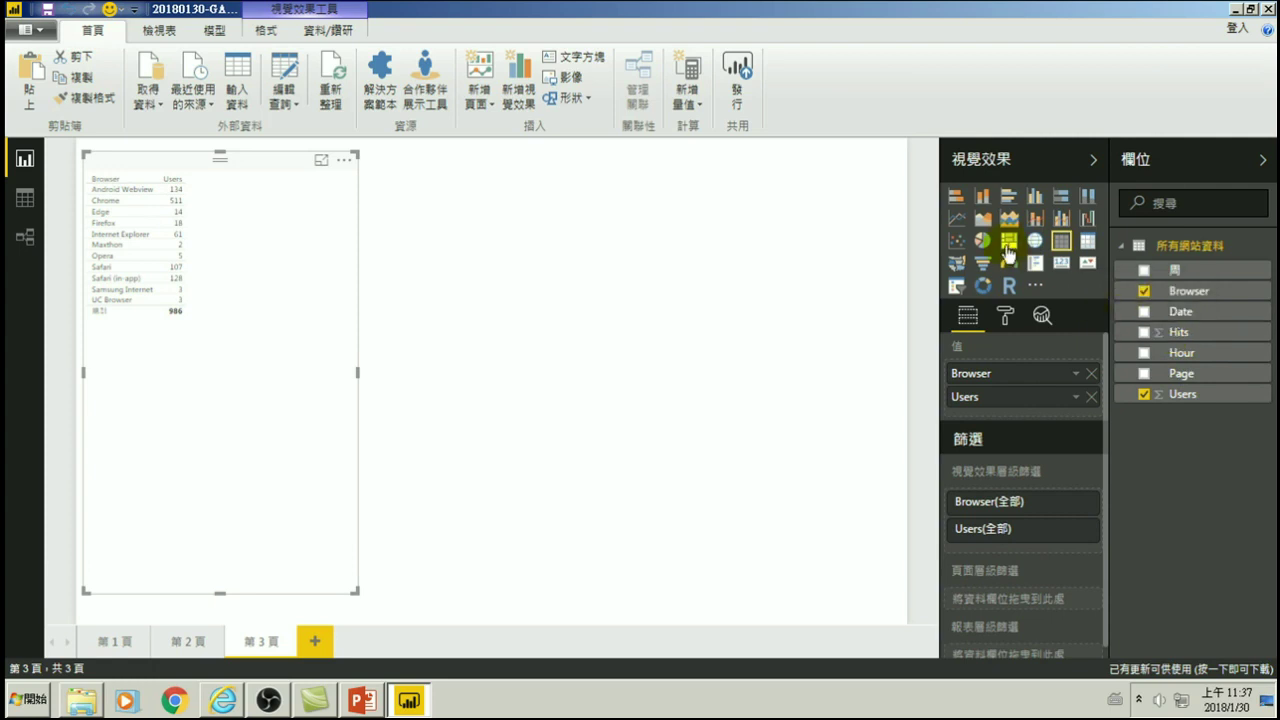
left_click(1036, 197)
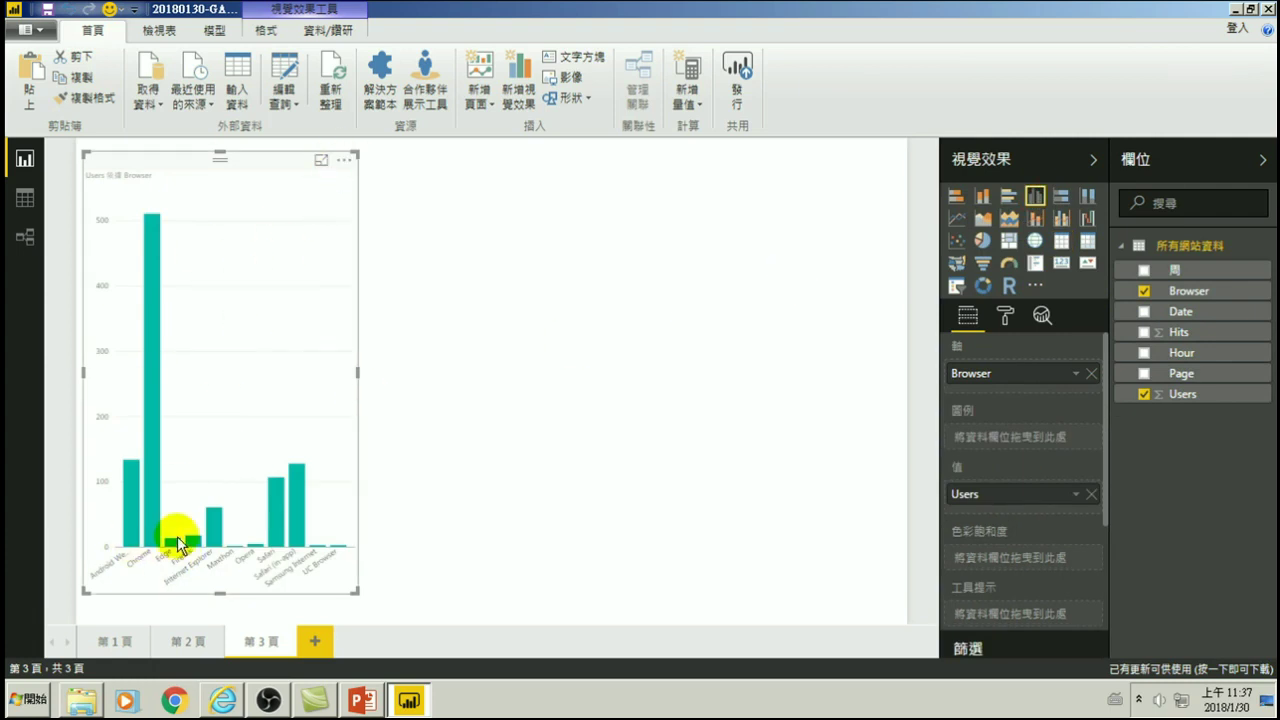
- Revisit page 2, then return to page 3 and bring up the Users-by-Browser chart's more-options menu
left_click(344, 162)
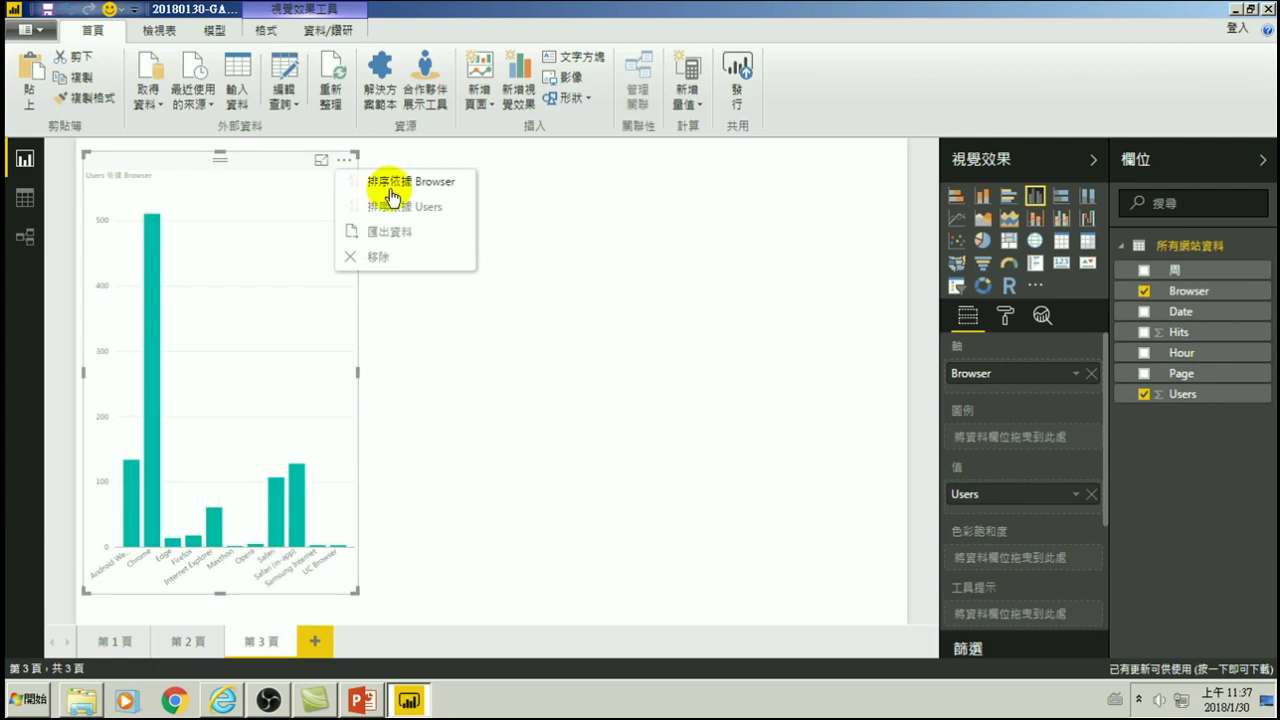
left_click(188, 640)
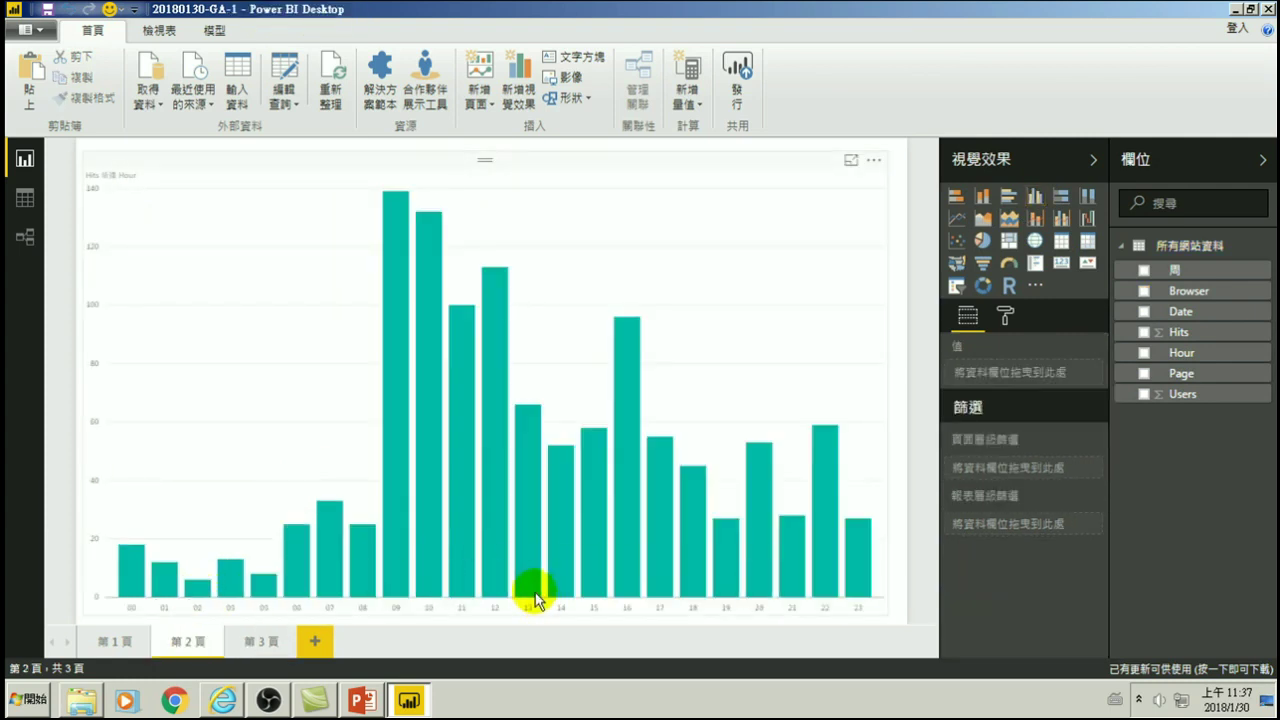
mouse_move(530, 598)
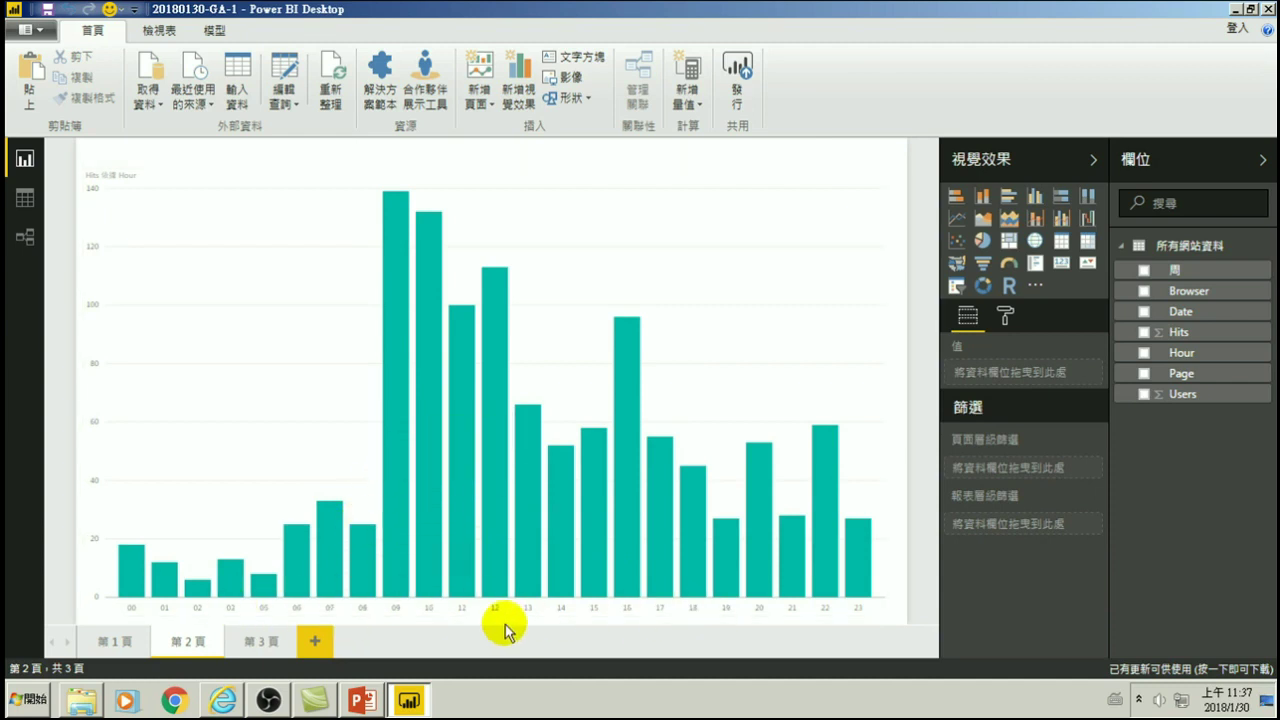
left_click(259, 641)
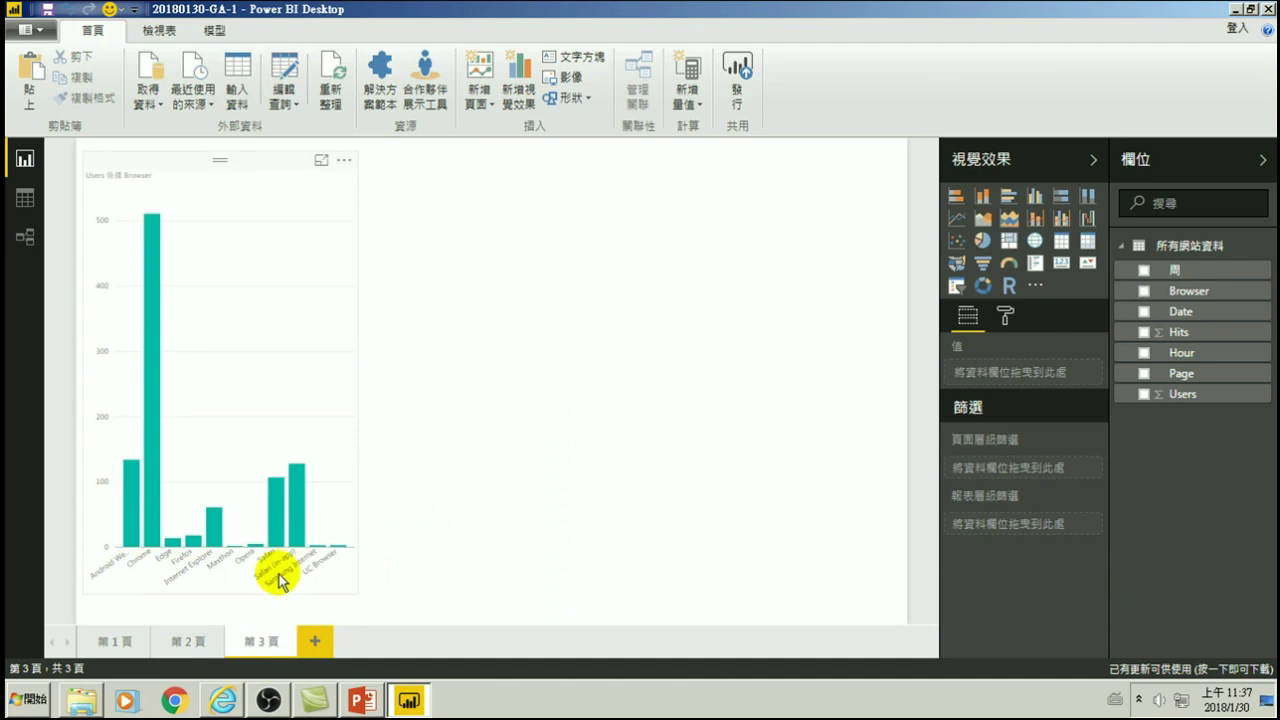
left_click(342, 161)
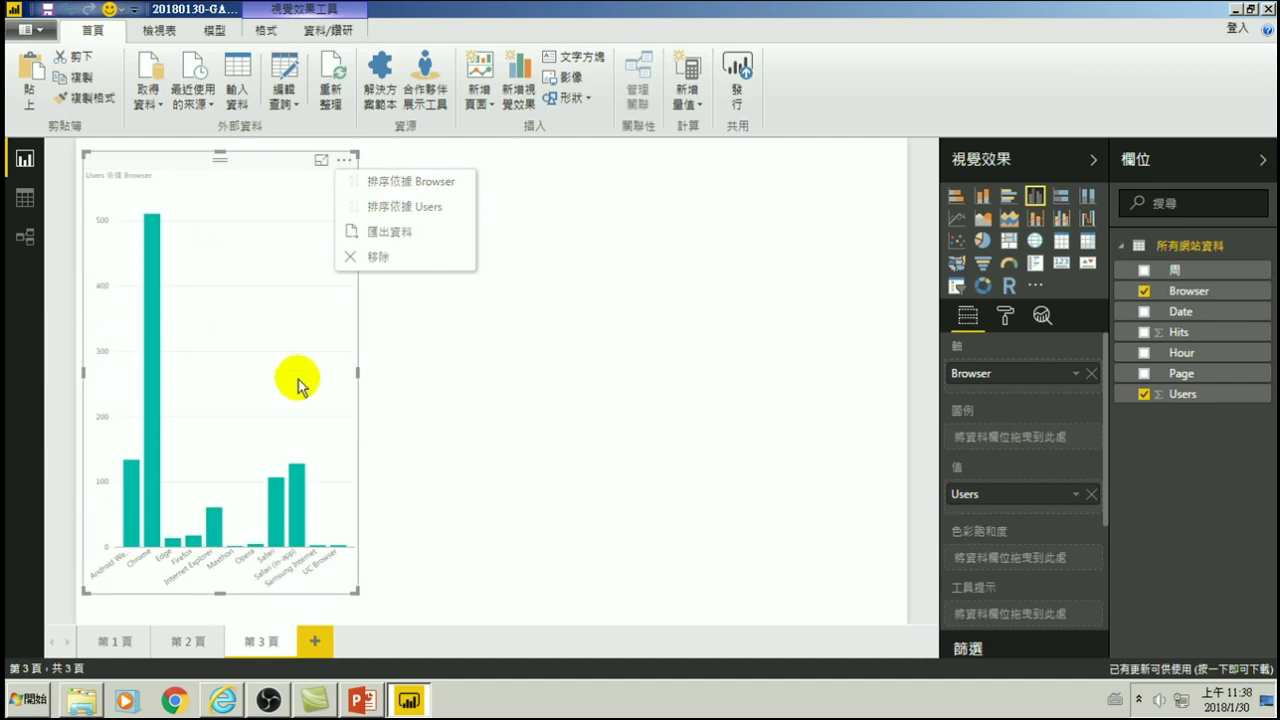
- Sort the browser chart by Users, then resize it to roughly one-third page width
left_click(402, 207)
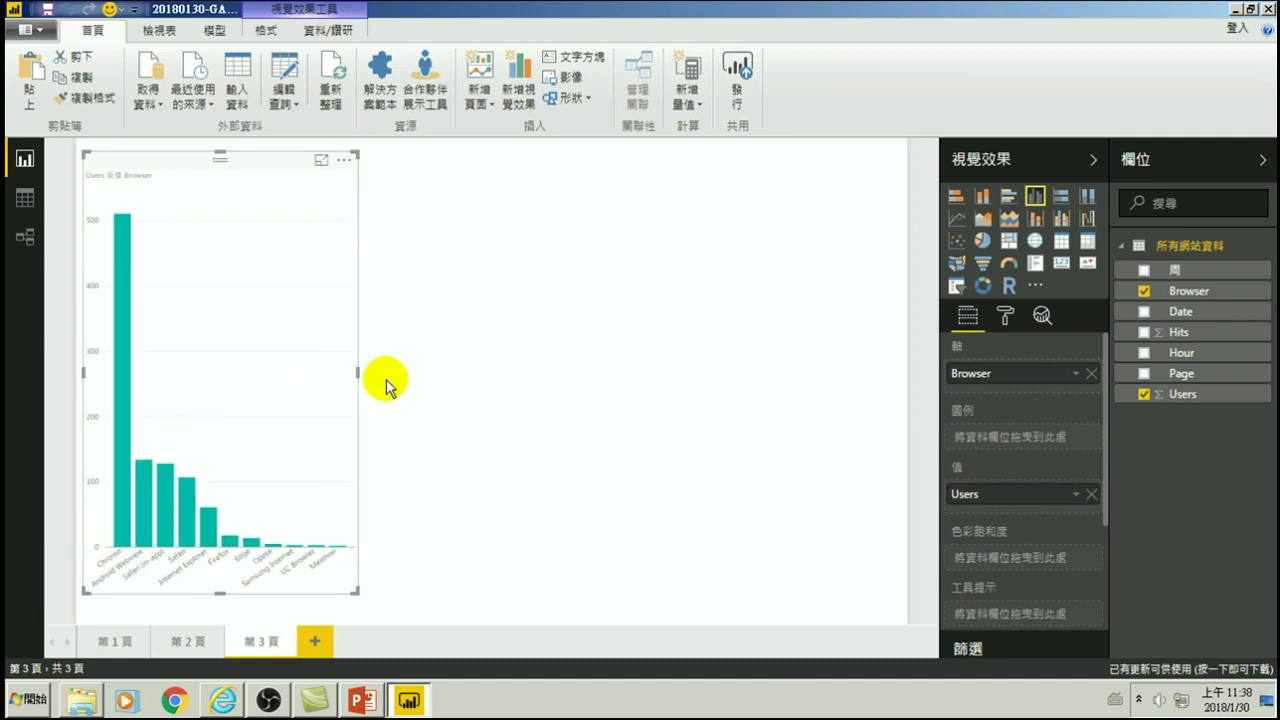
left_click_drag(357, 372, 880, 405)
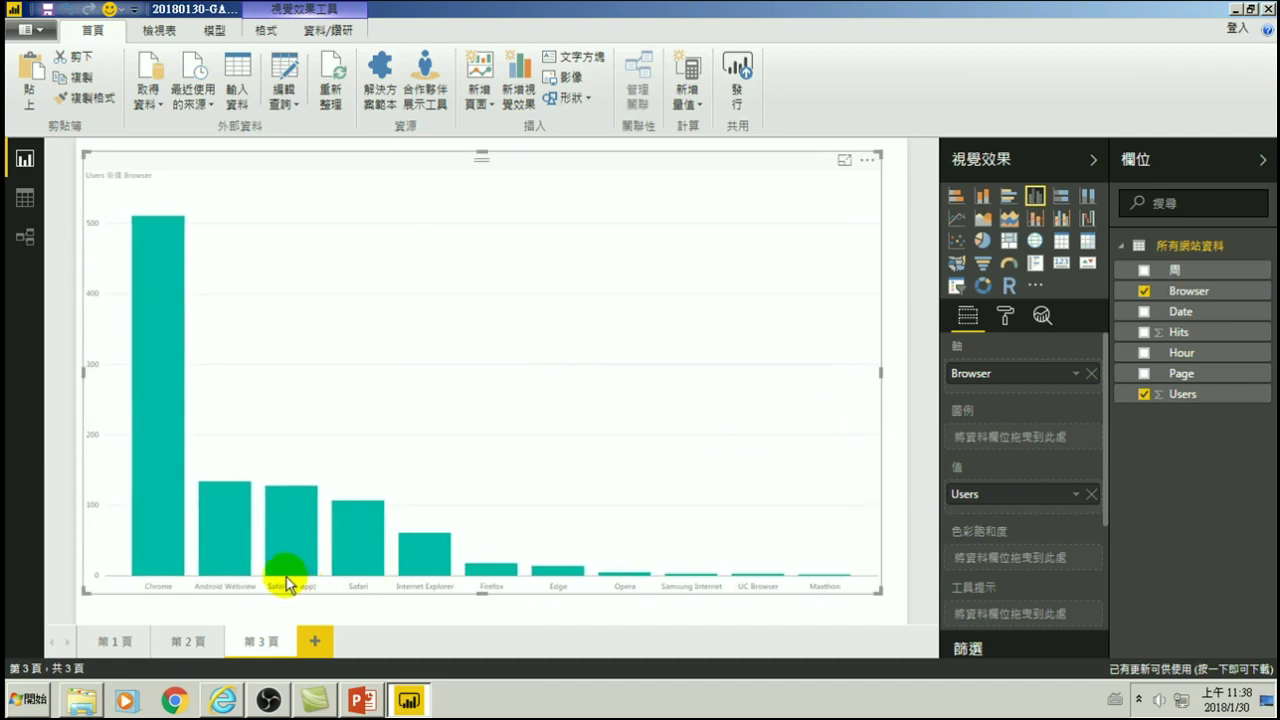
mouse_move(300, 511)
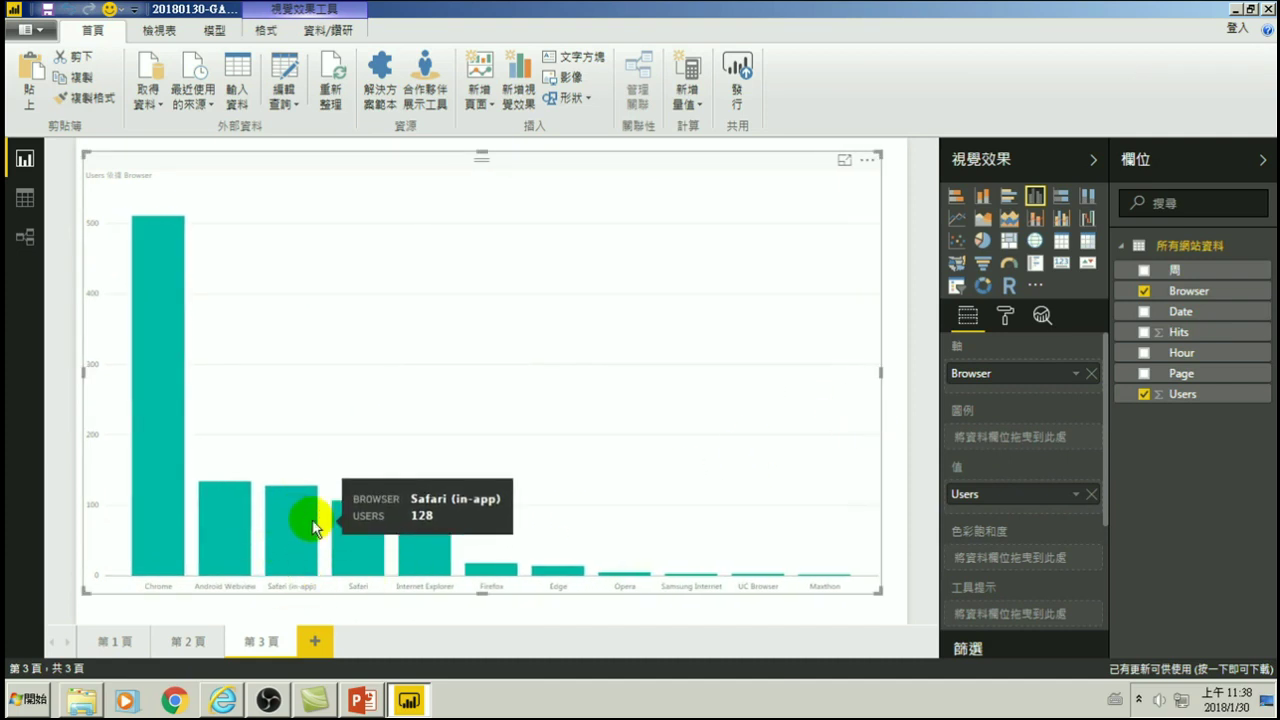
mouse_move(365, 535)
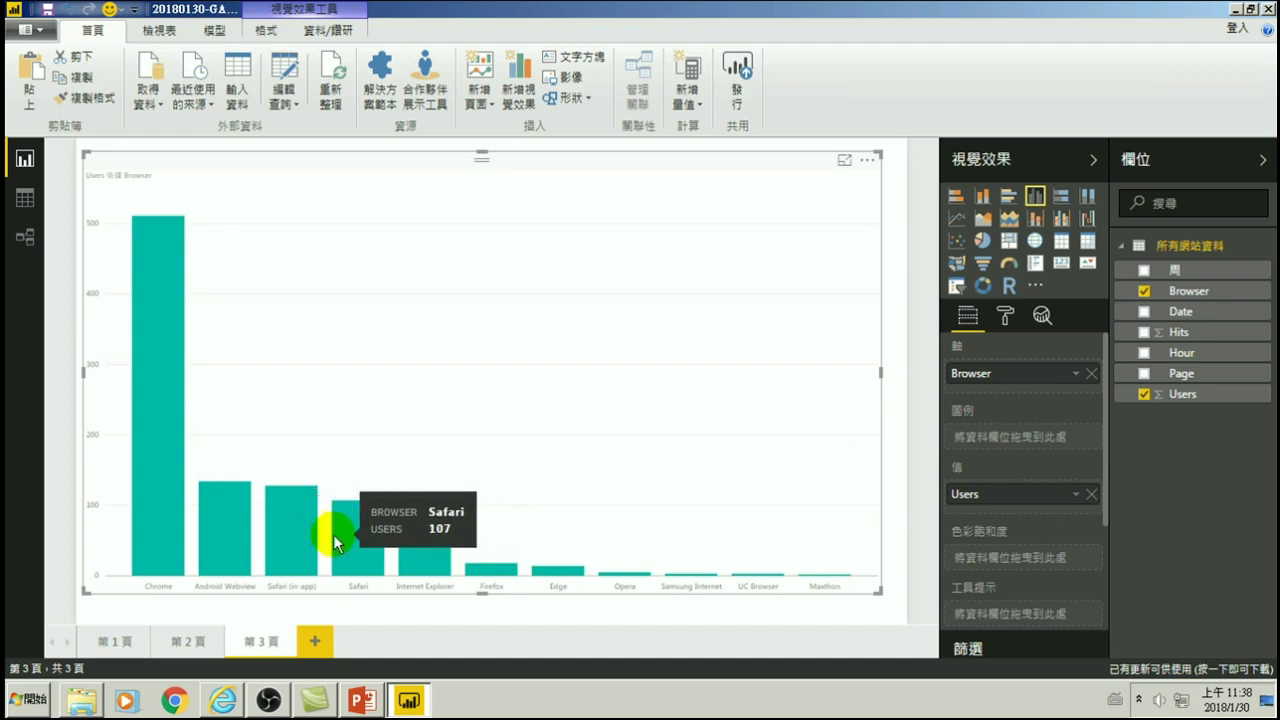
mouse_move(305, 533)
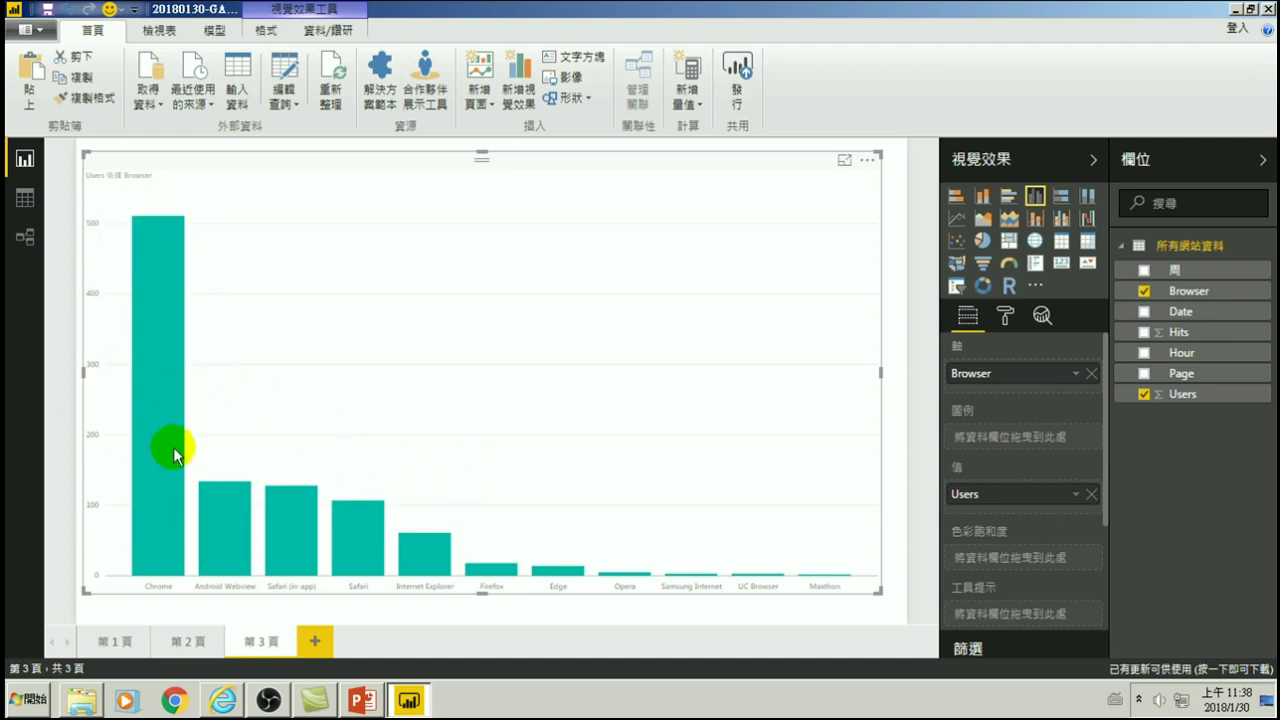
mouse_move(172, 522)
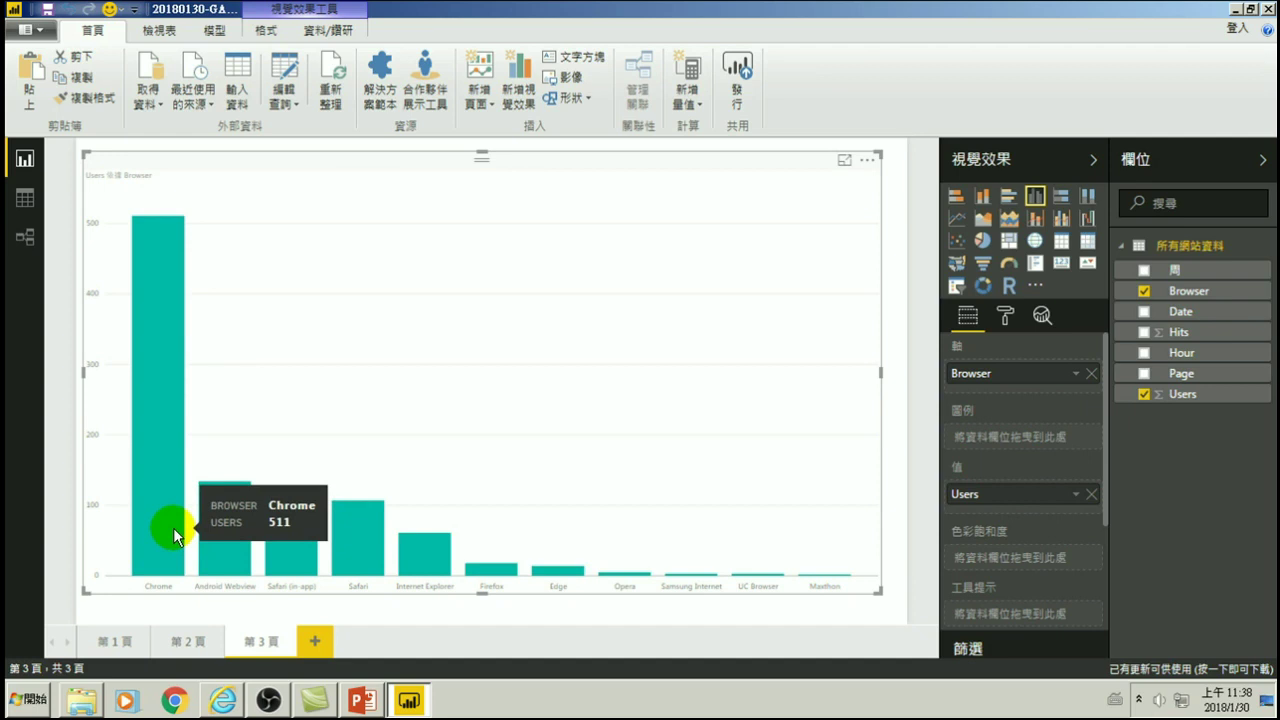
left_click_drag(880, 372, 443, 414)
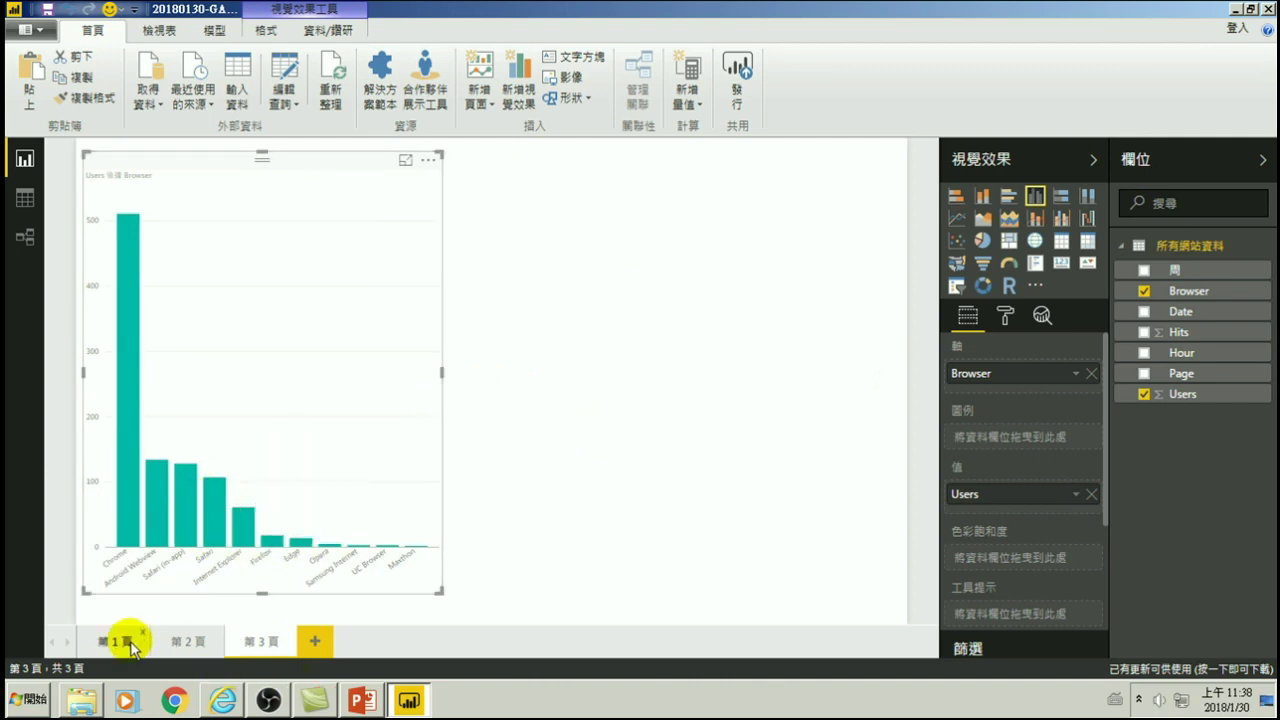
- Narrow the Hits-by-Hour chart on page 2, then paste it on page 3 right of Users-by-Browser
left_click(186, 643)
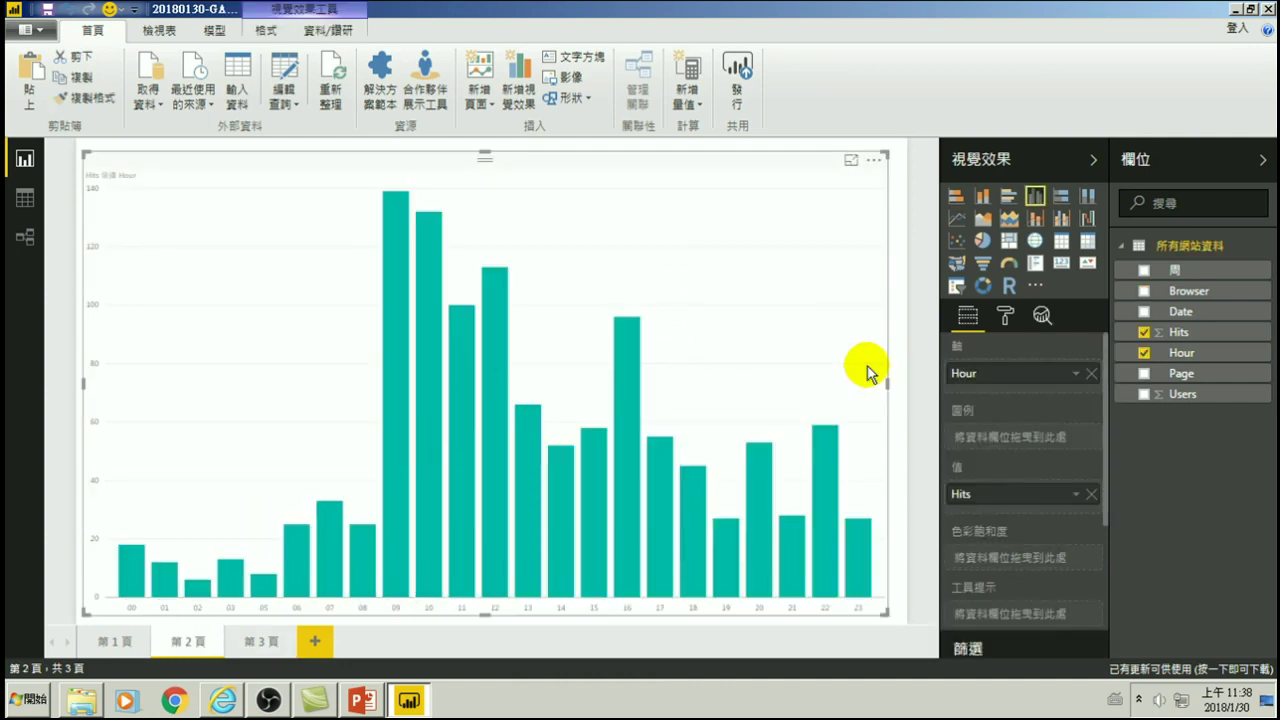
left_click_drag(888, 384, 423, 390)
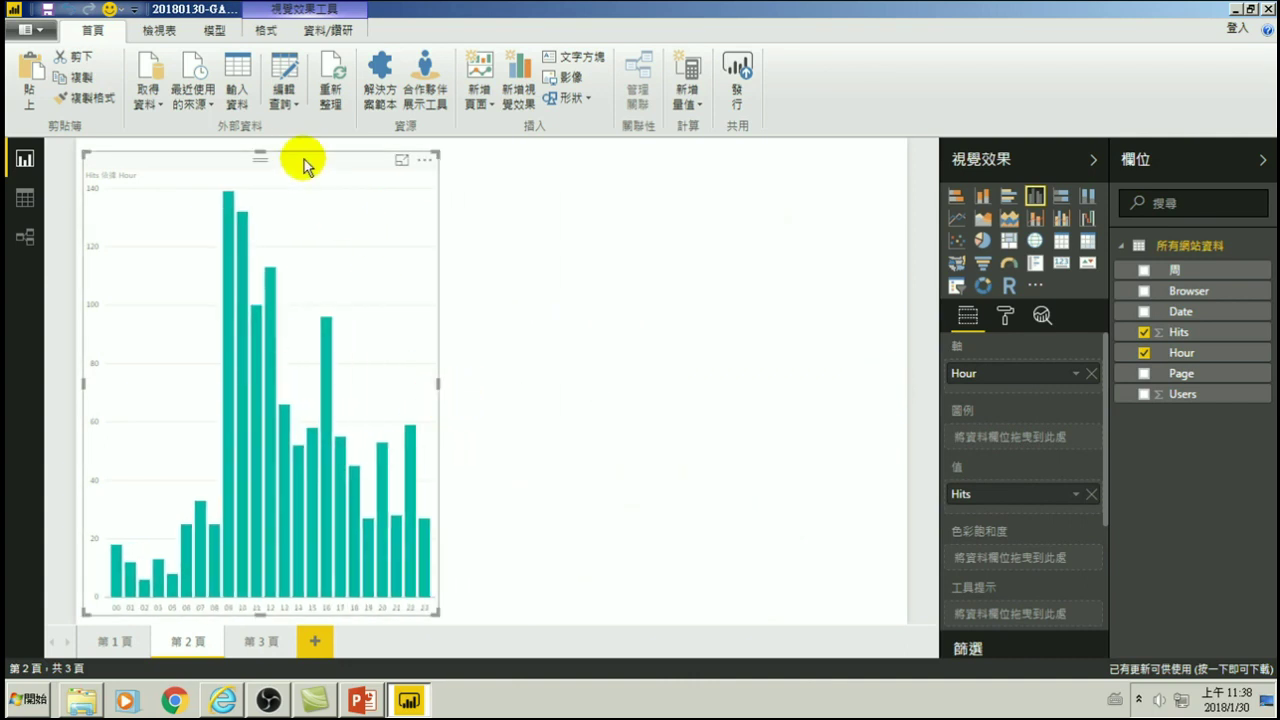
left_click(246, 640)
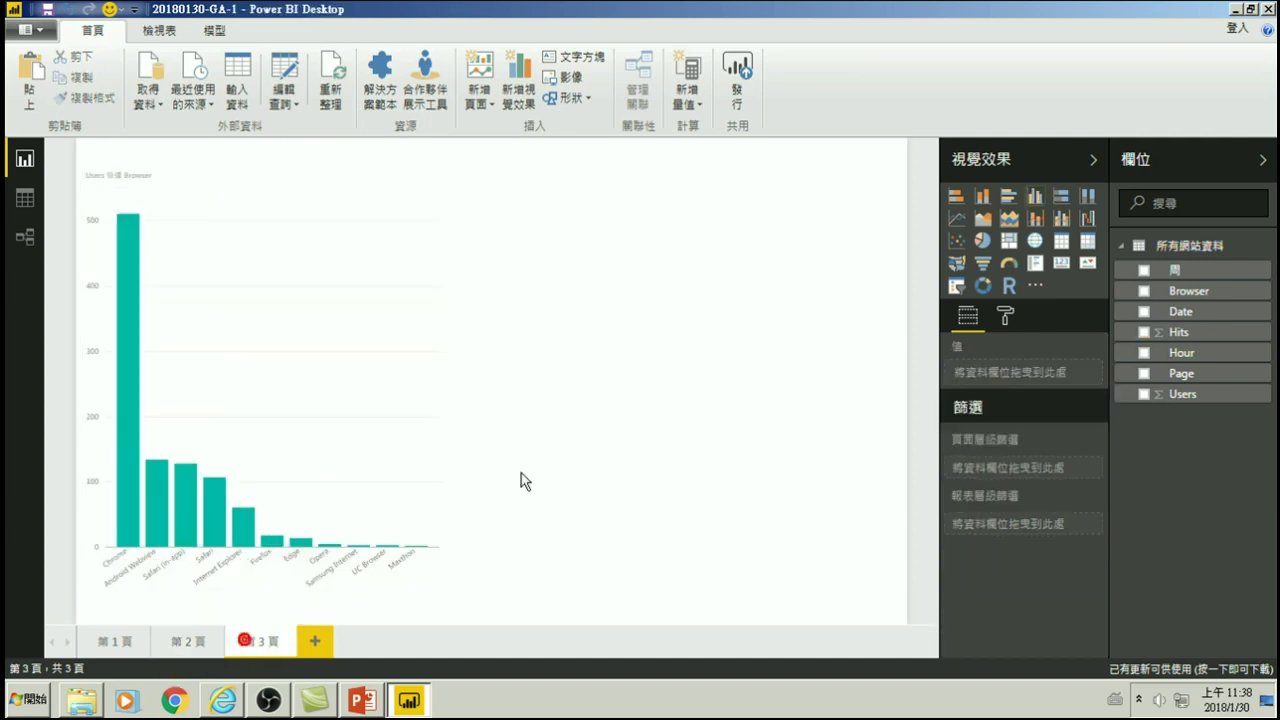
left_click(576, 397)
key("ctrl+v")
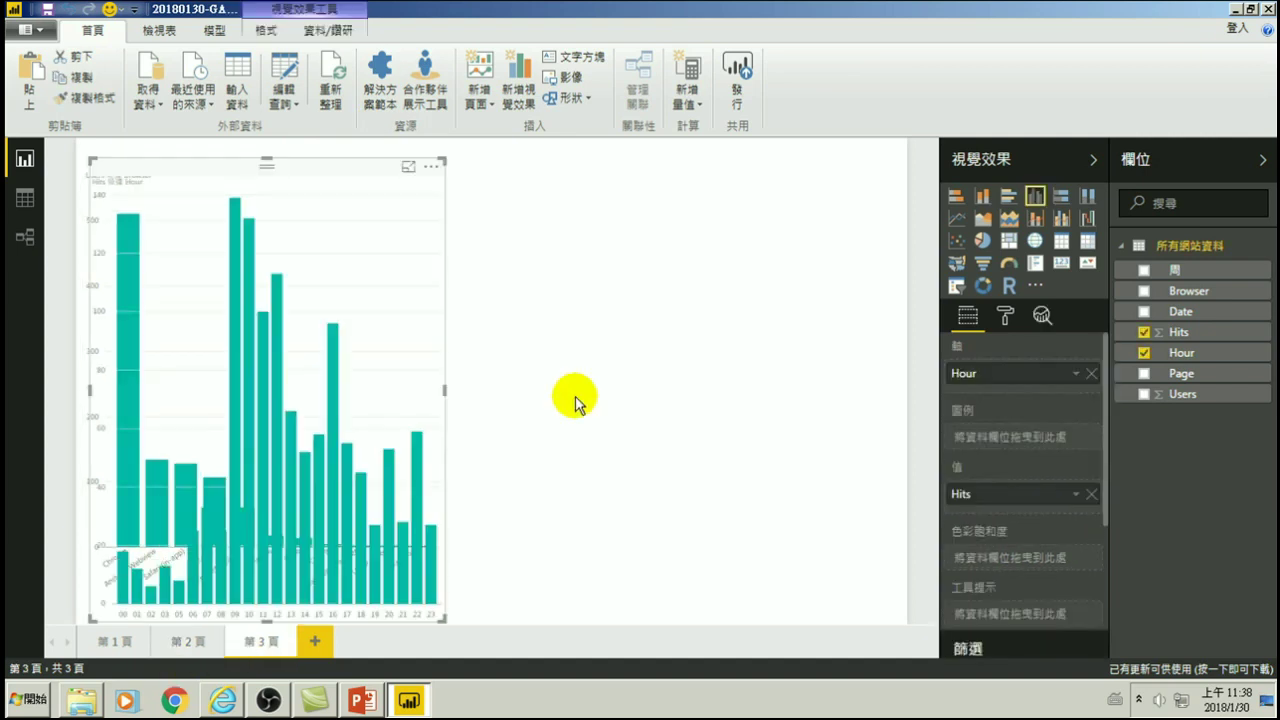
left_click_drag(156, 170, 580, 163)
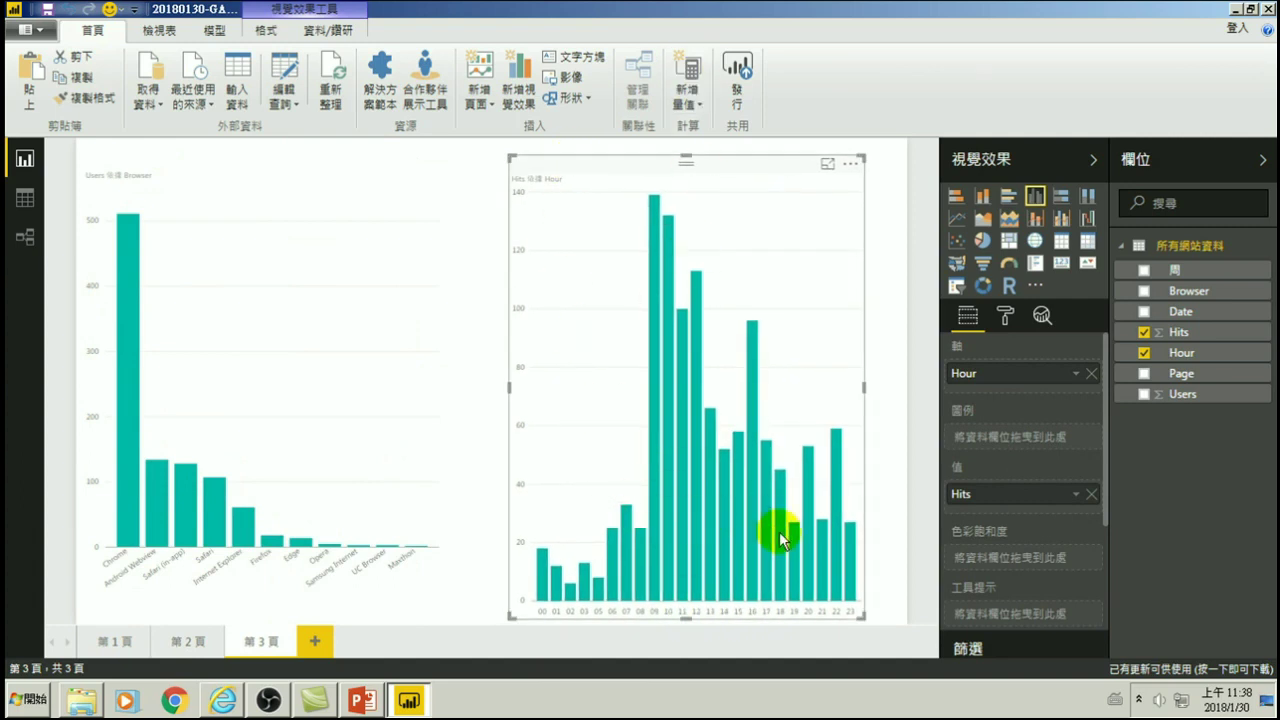
- Cross-highlight hourly hits by Chrome, Safari, Safari (in-app) and Android Webview in turn
left_click(130, 508)
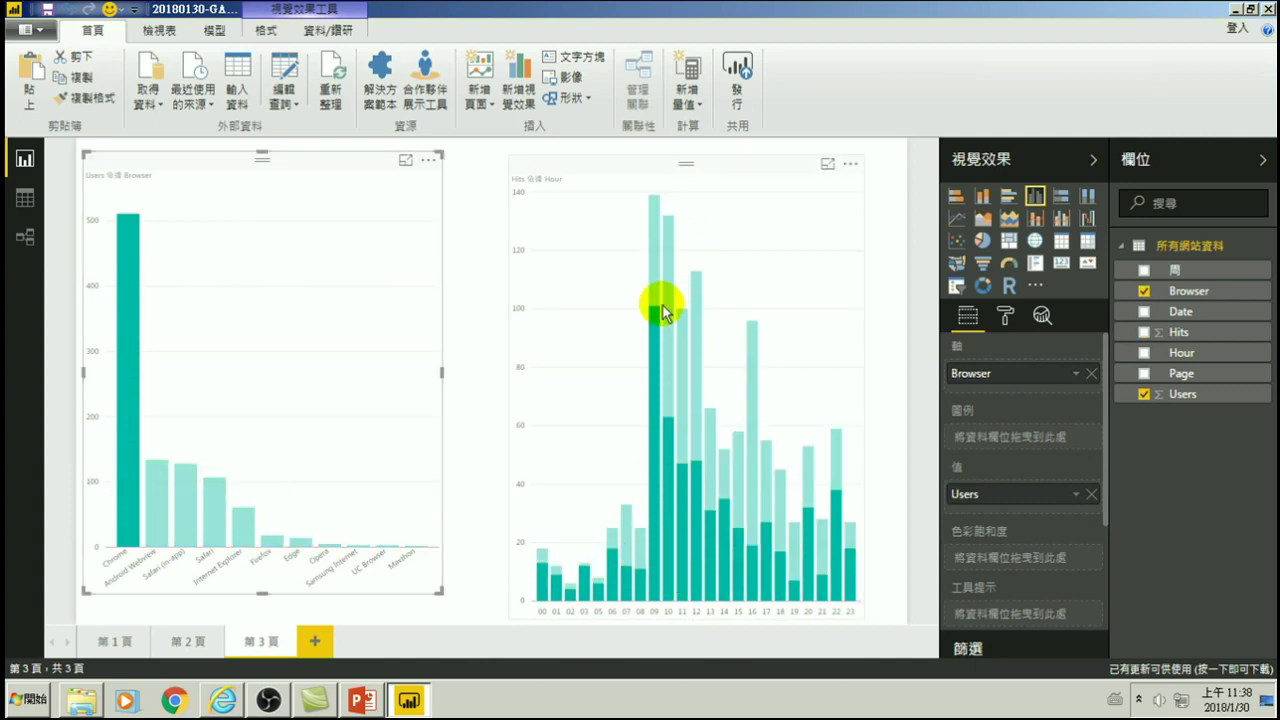
left_click(213, 509)
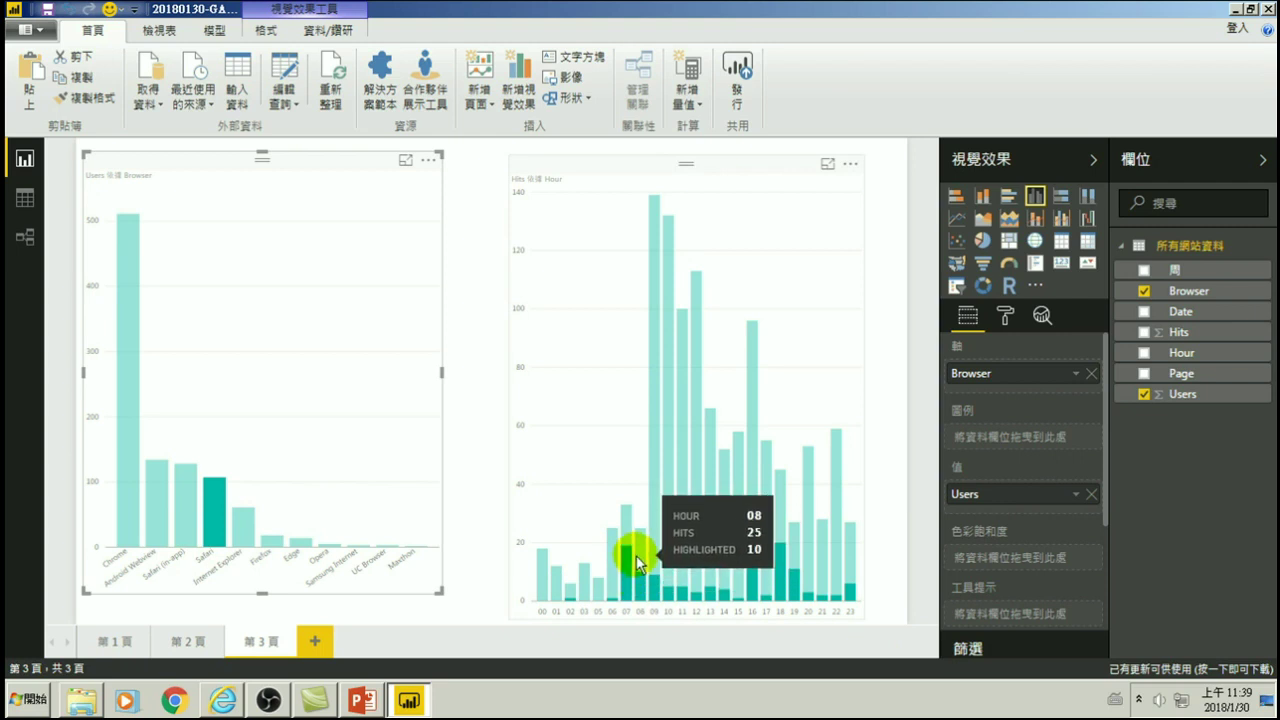
mouse_move(780, 590)
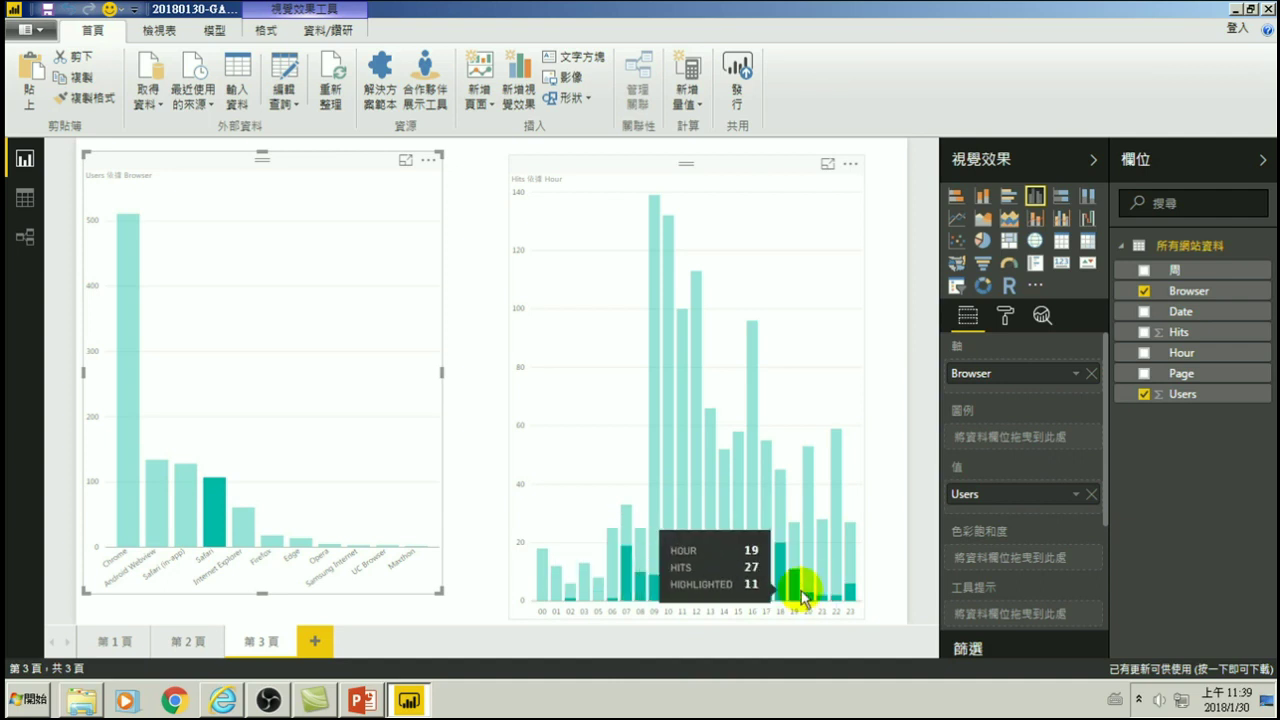
left_click(187, 502)
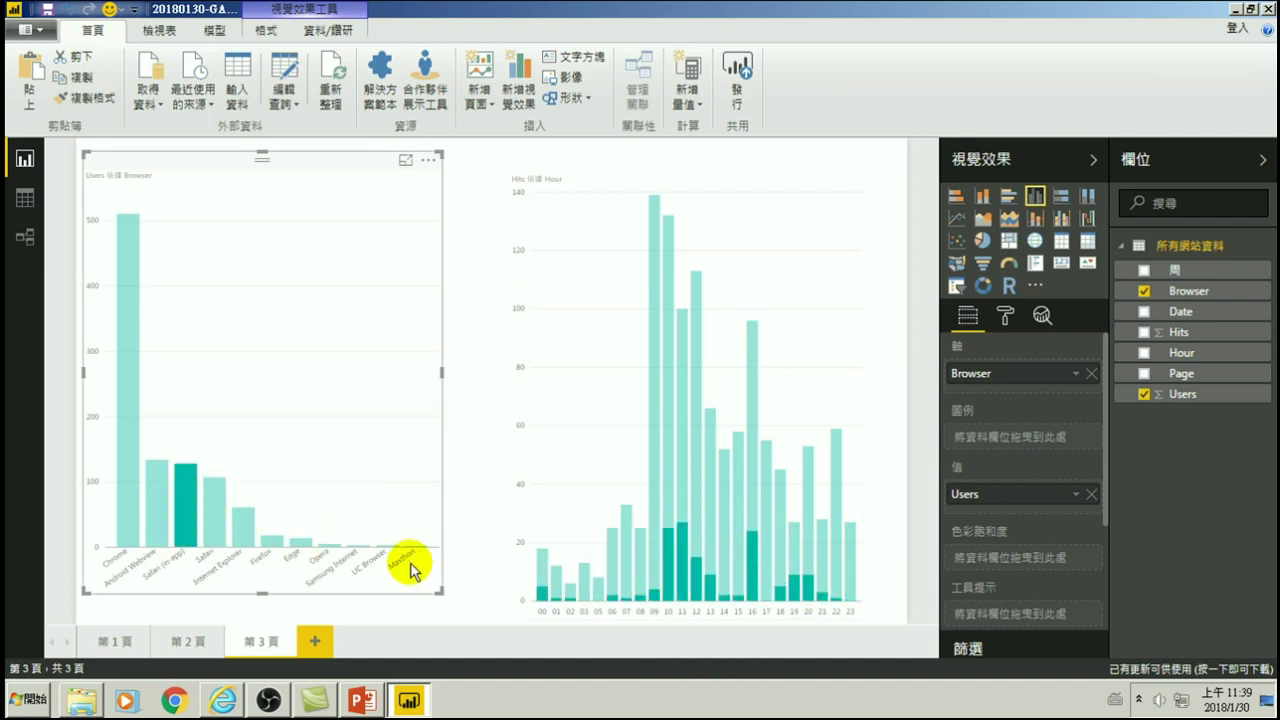
left_click(156, 507)
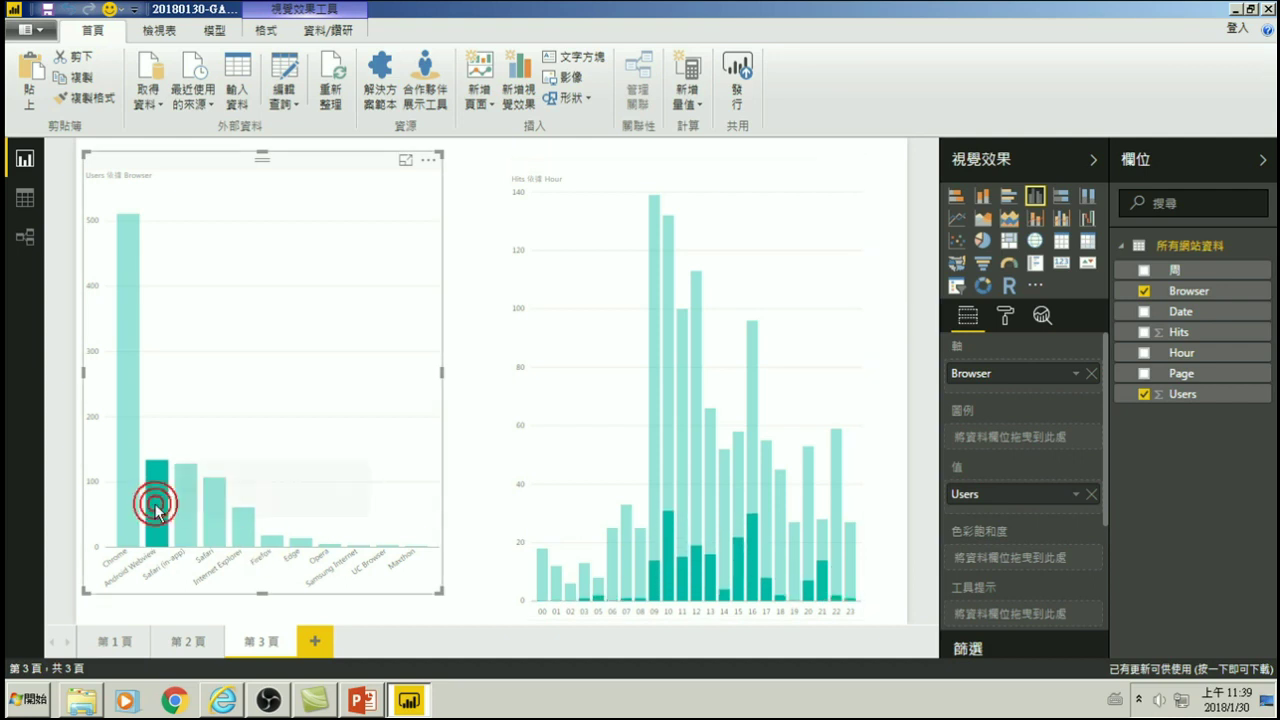
- Leave the hourly hits highlighted by Safari and save the report
mouse_move(652, 553)
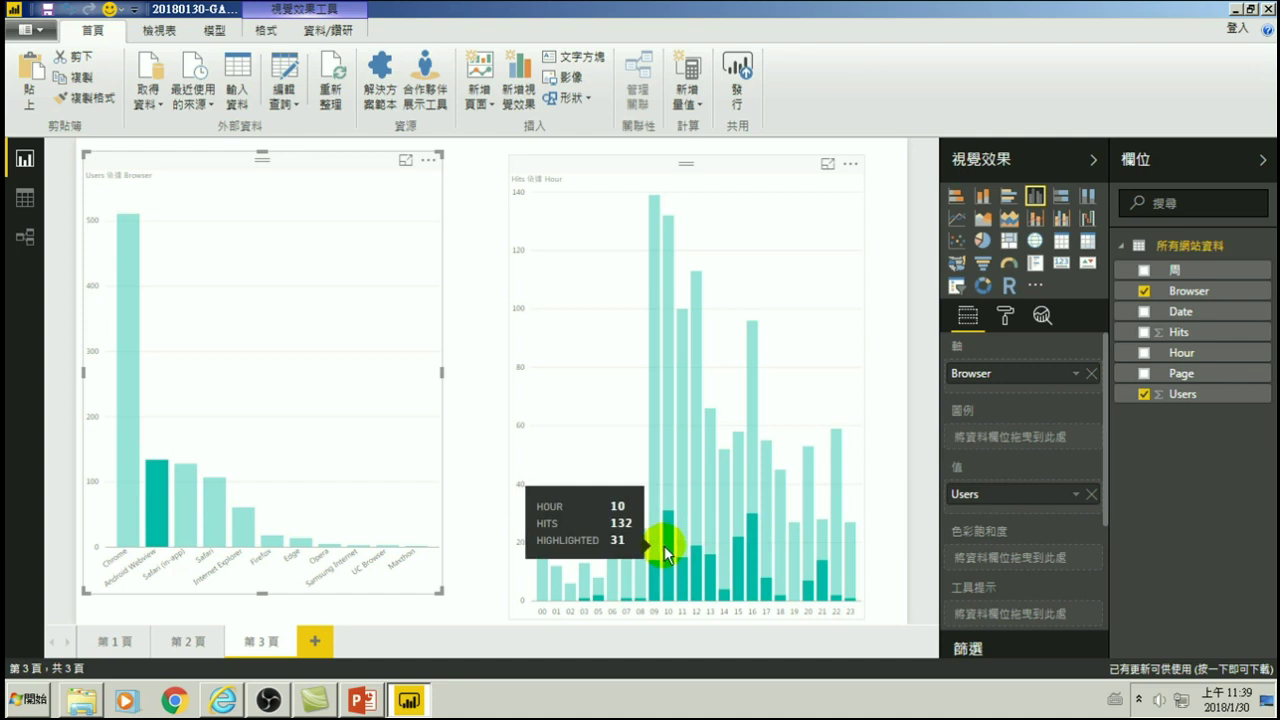
left_click(214, 518)
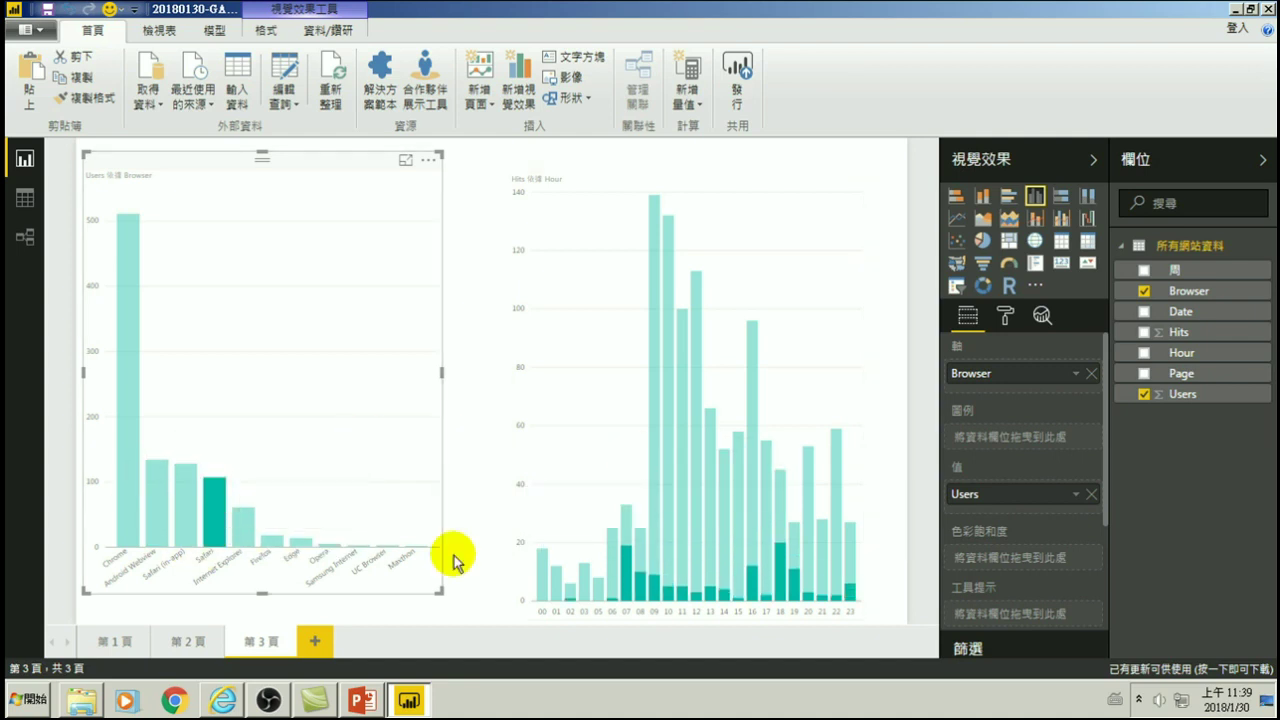
mouse_move(632, 556)
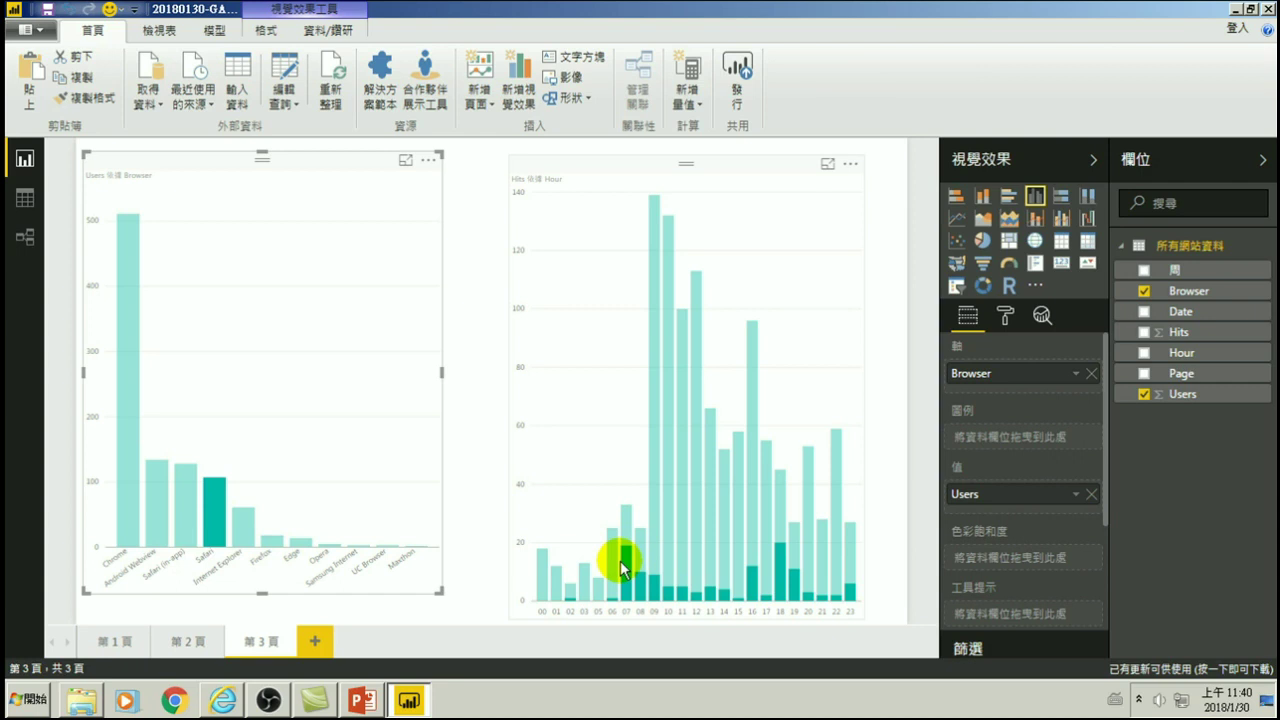
left_click(48, 14)
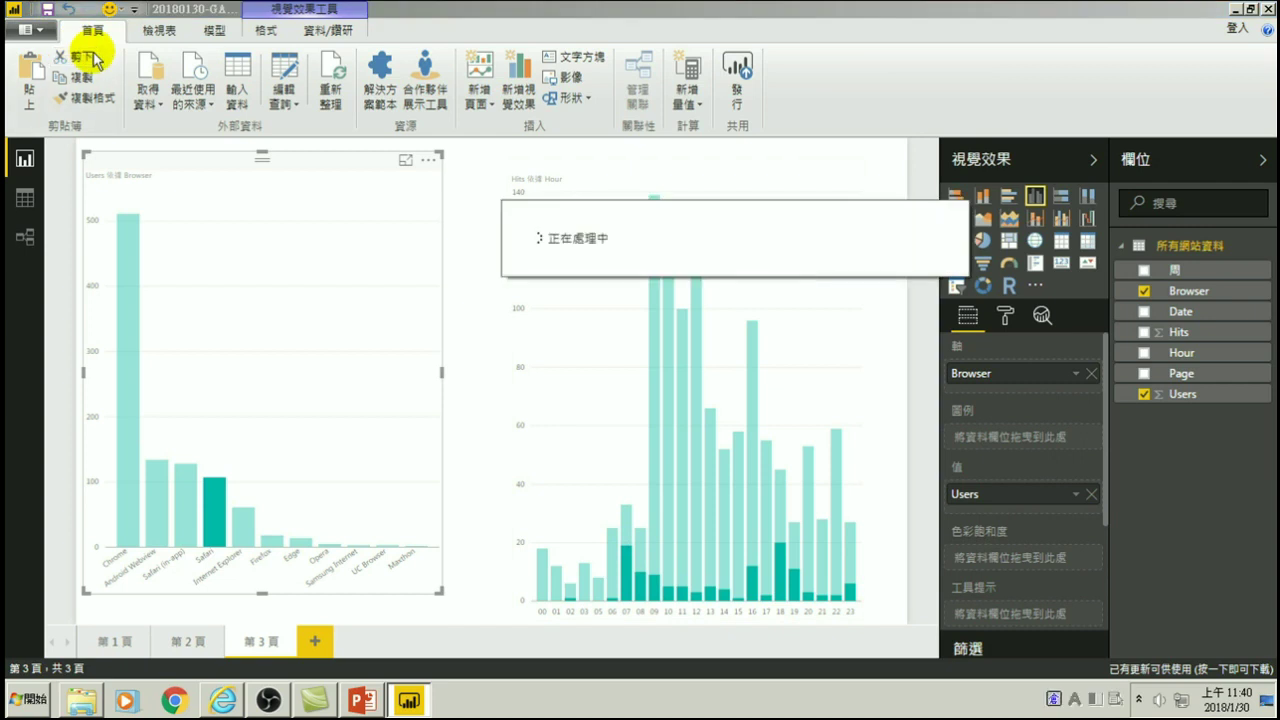
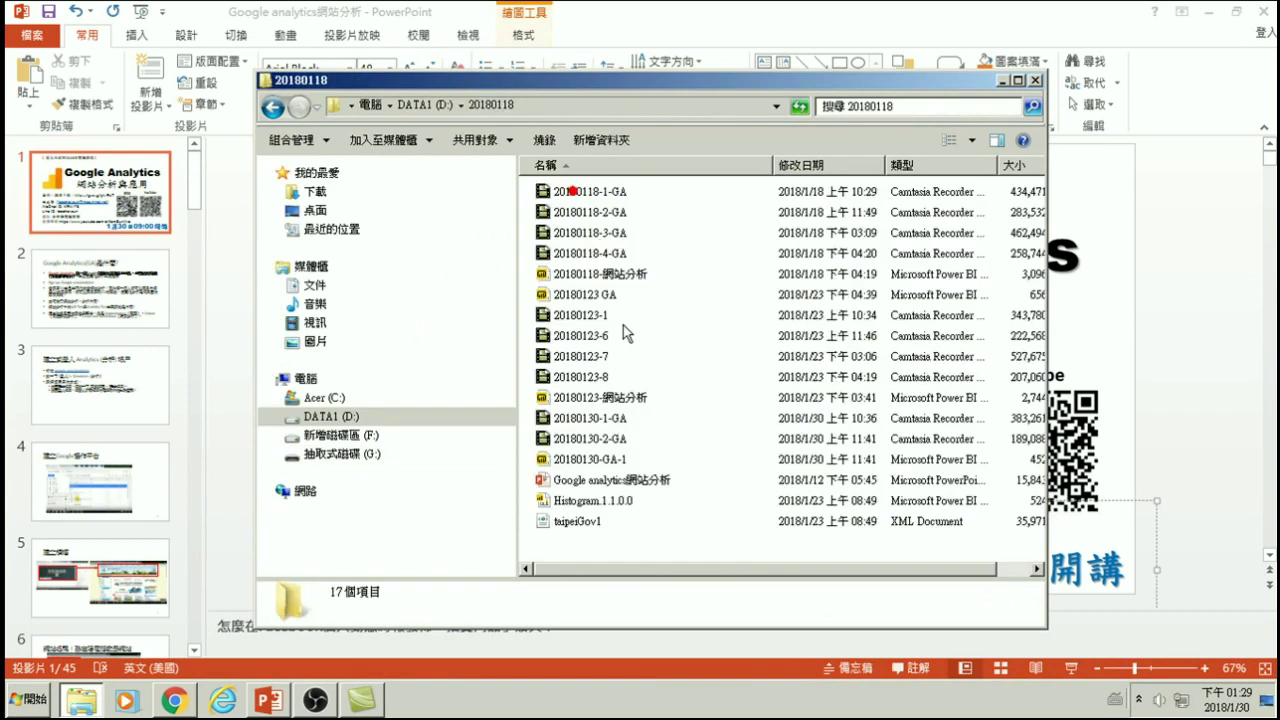
- Open the 20180130-GA-1 report from the 20180118 folder in Power BI Desktop
left_click(576, 462)
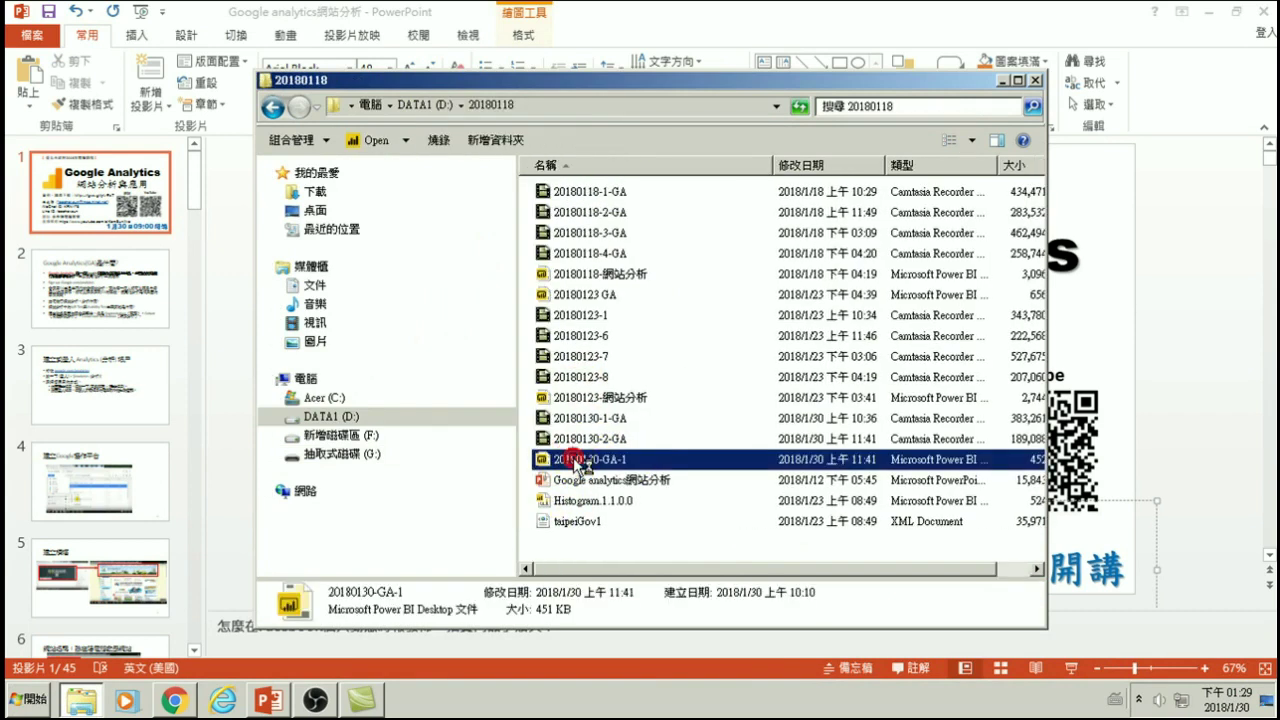
double_click(576, 462)
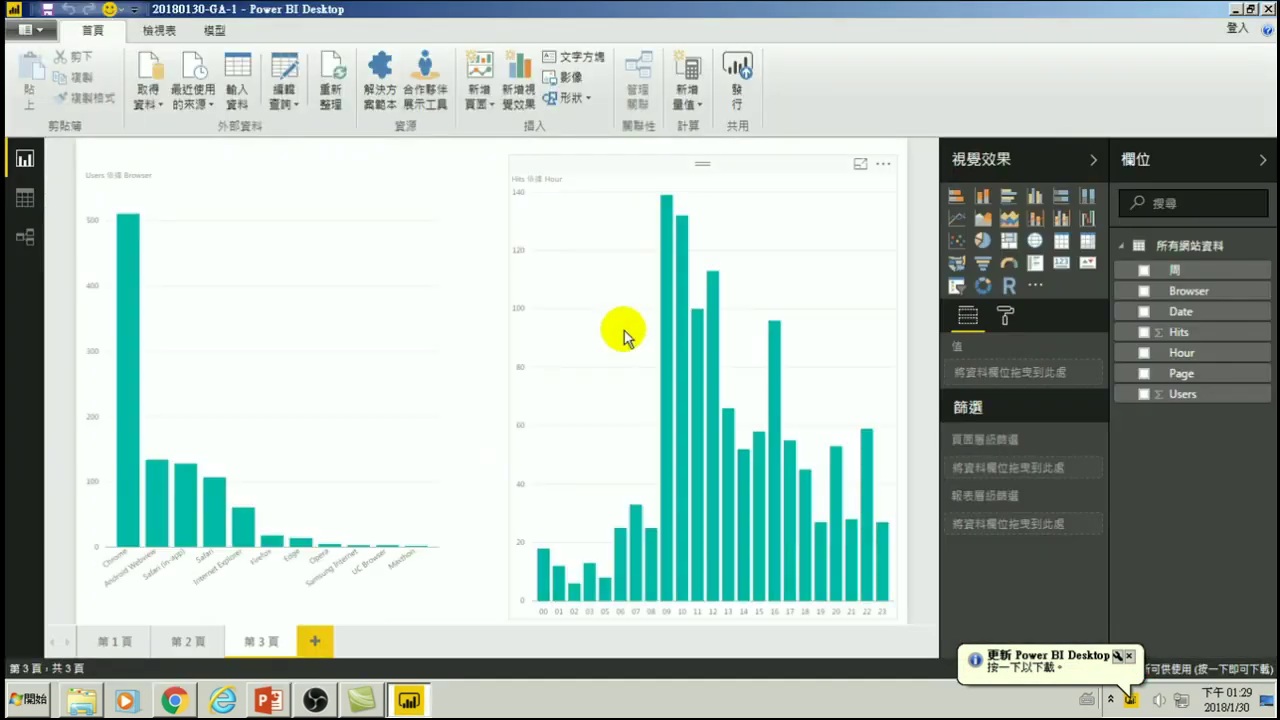
- Add blank report page 4, then view the 所有網站資料 table's 853 data rows
left_click(303, 641)
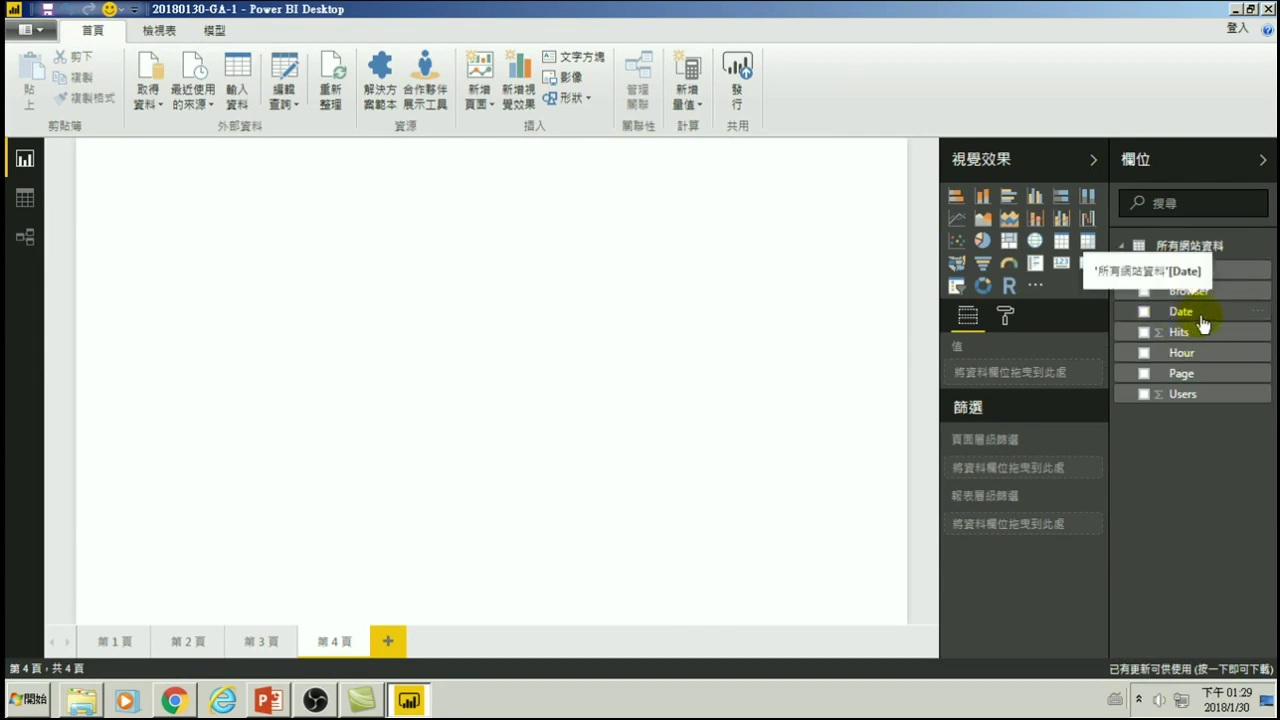
left_click(22, 200)
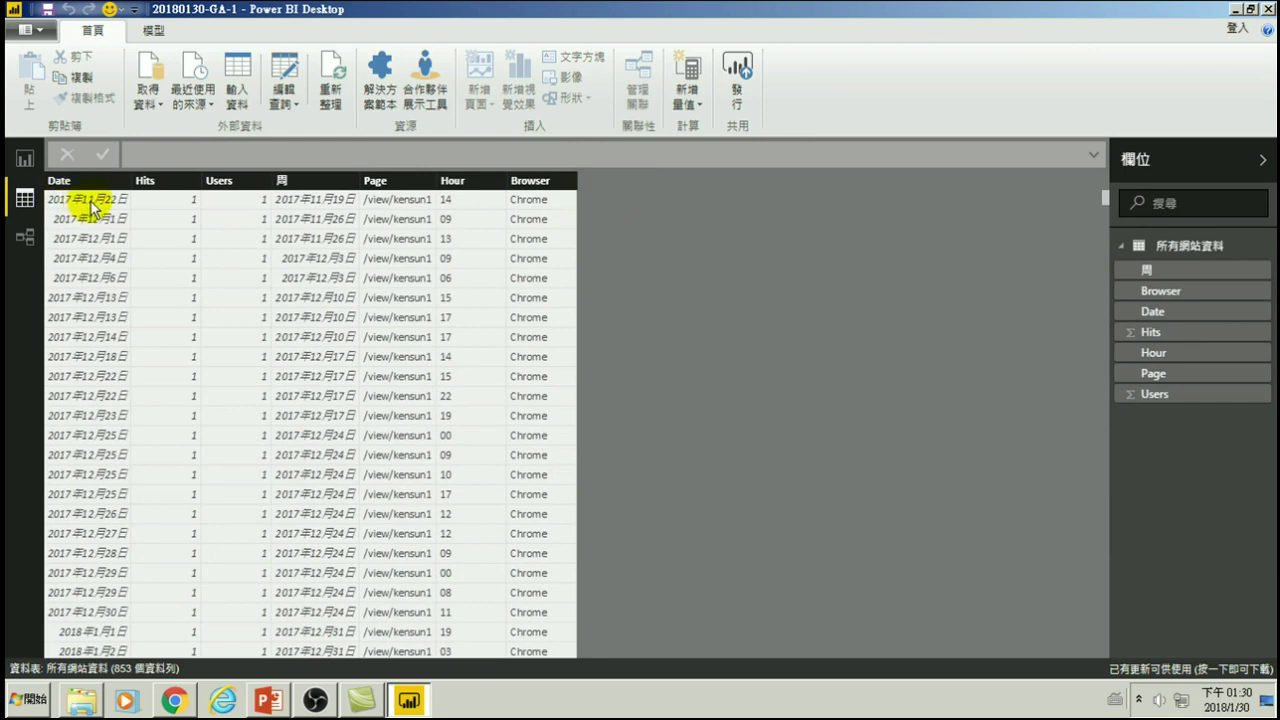
- Add a new calculated column to the 所有網站資料 table and name it 星期
left_click(686, 96)
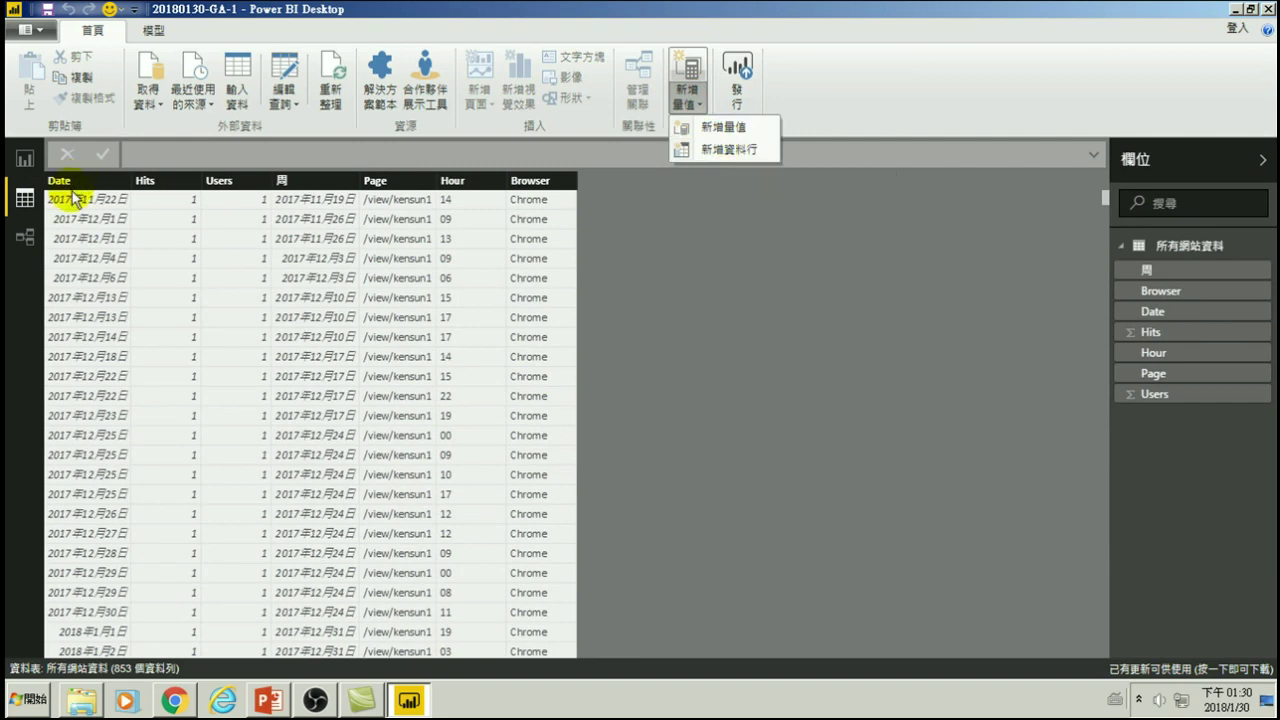
left_click(733, 151)
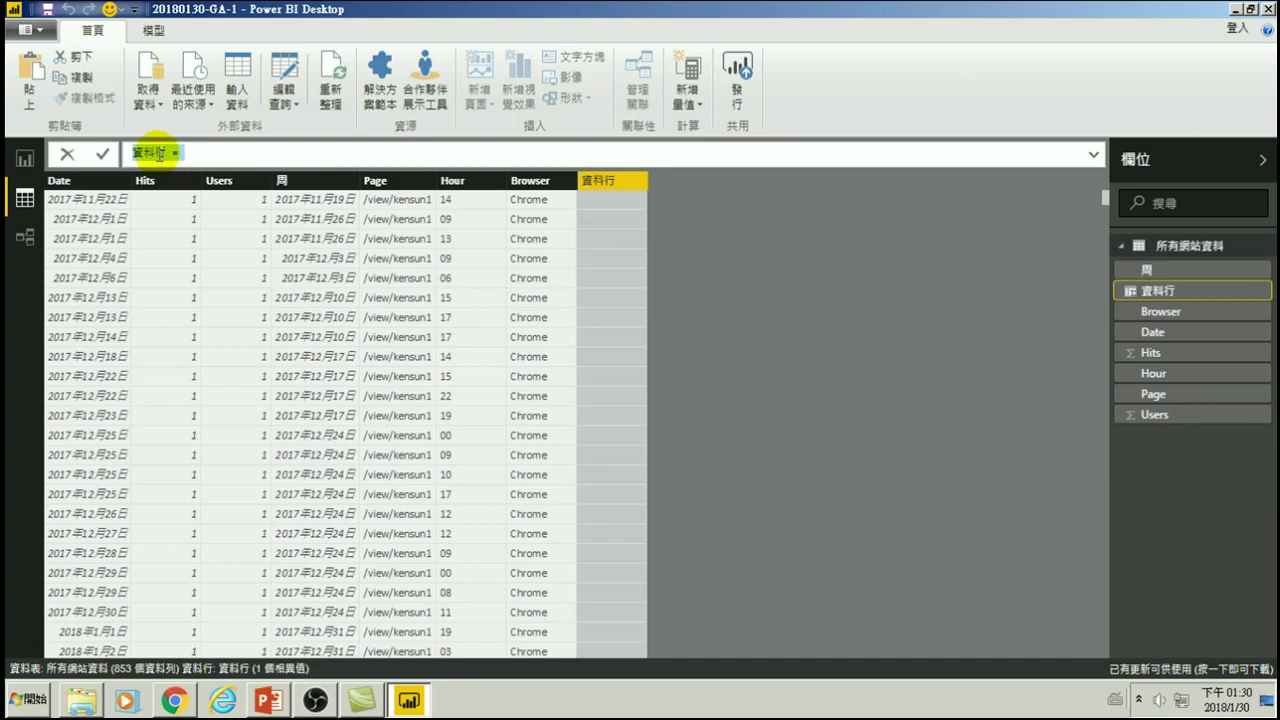
left_click(160, 152)
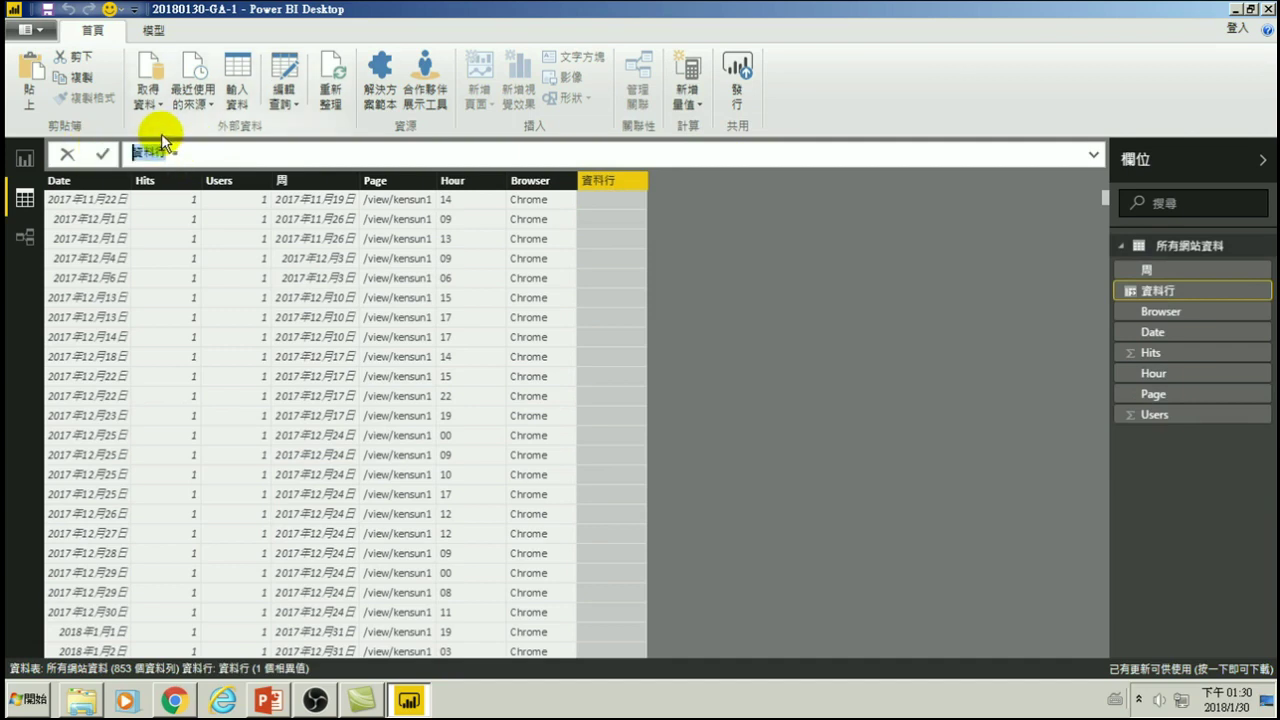
key("ctrl+space")
type("星")
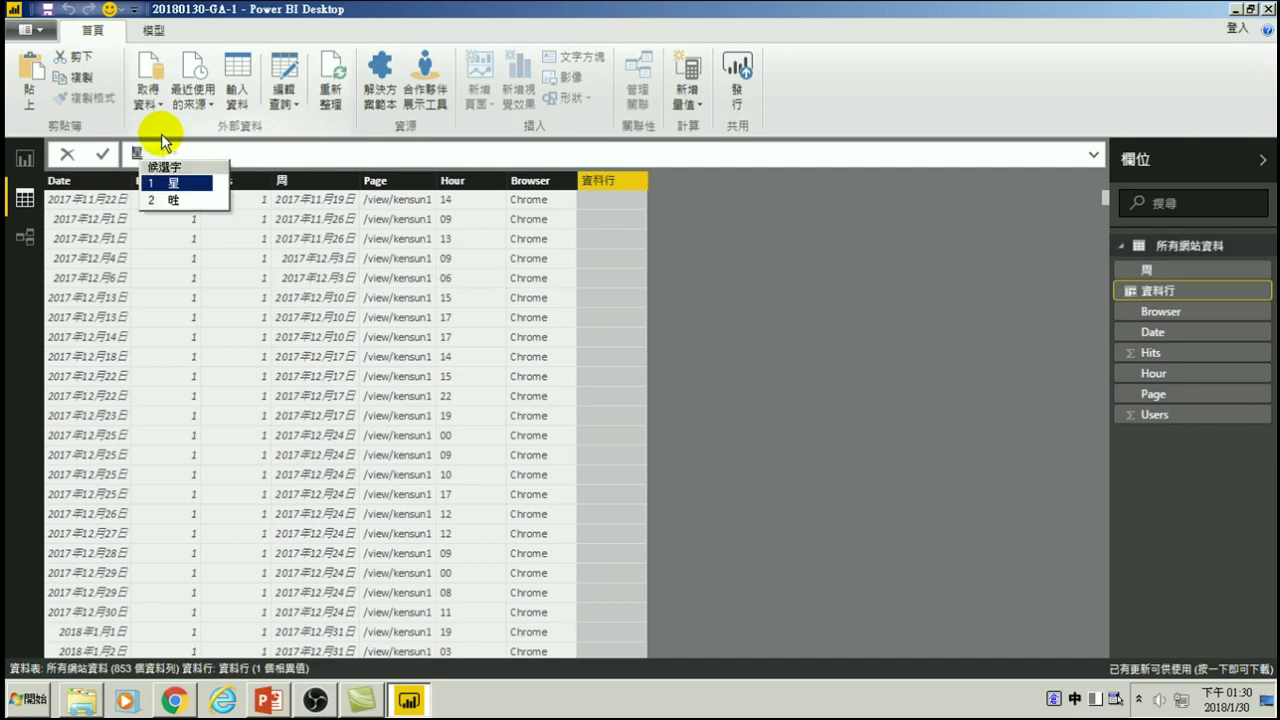
type("期")
key("ctrl+space")
- Define 星期 as WEEKDAY('所有網站資料'[Date],1), using Sunday-first weekday numbering
type("= ")
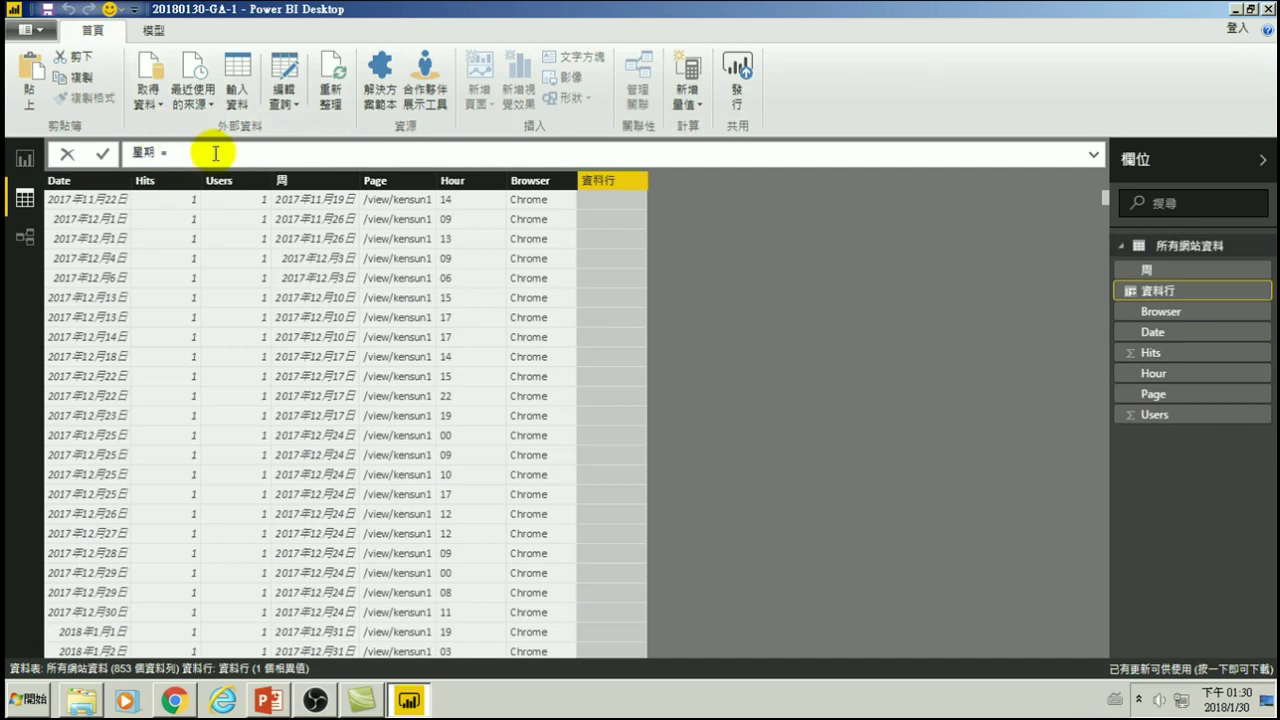
type("w")
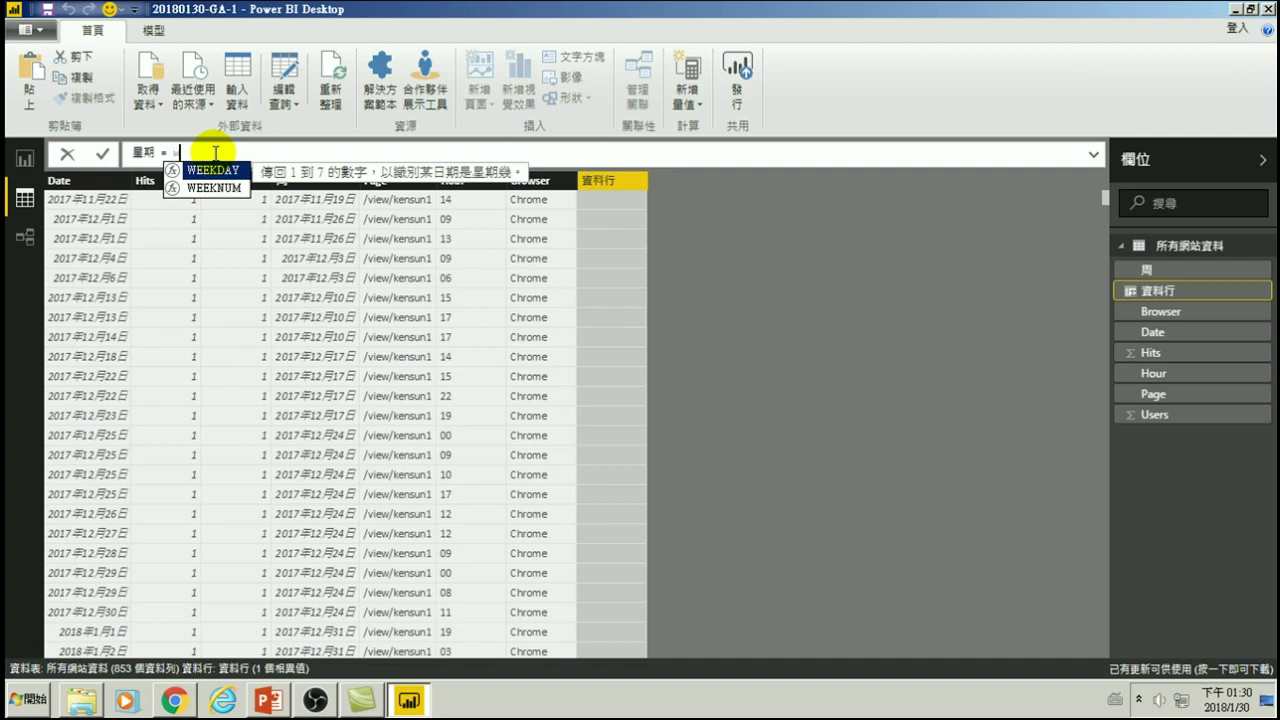
key("Tab")
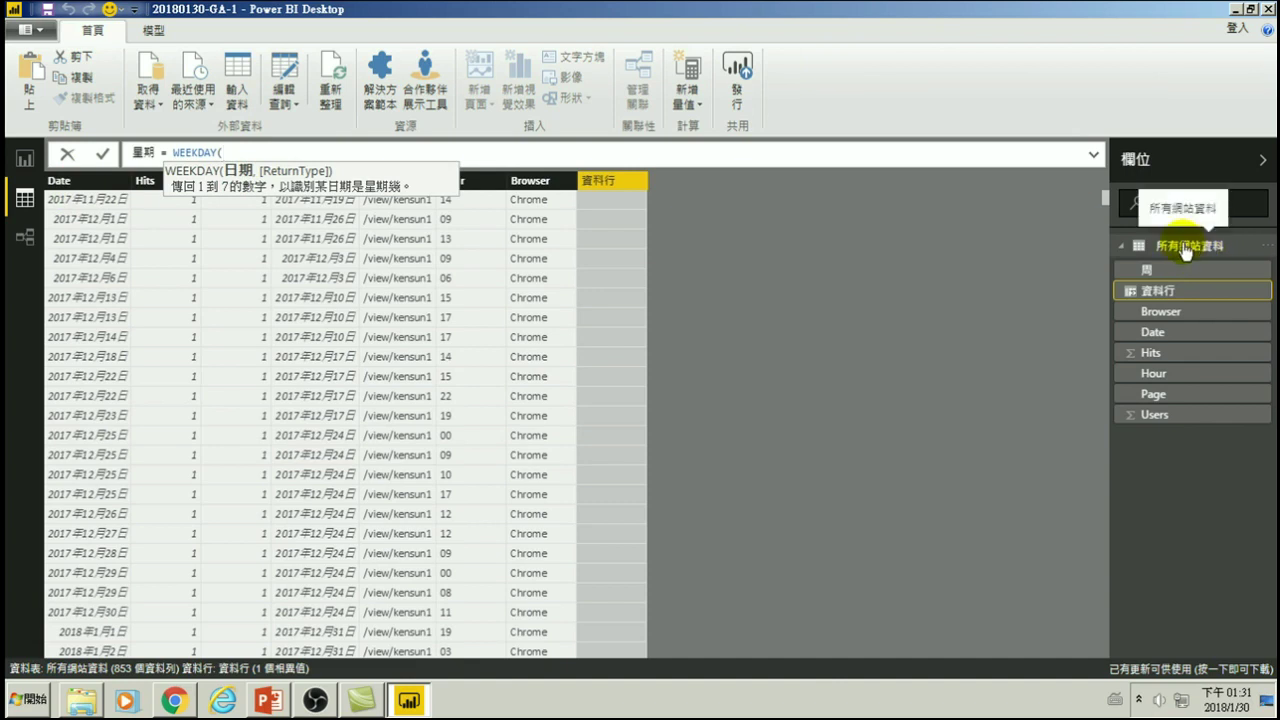
type("'")
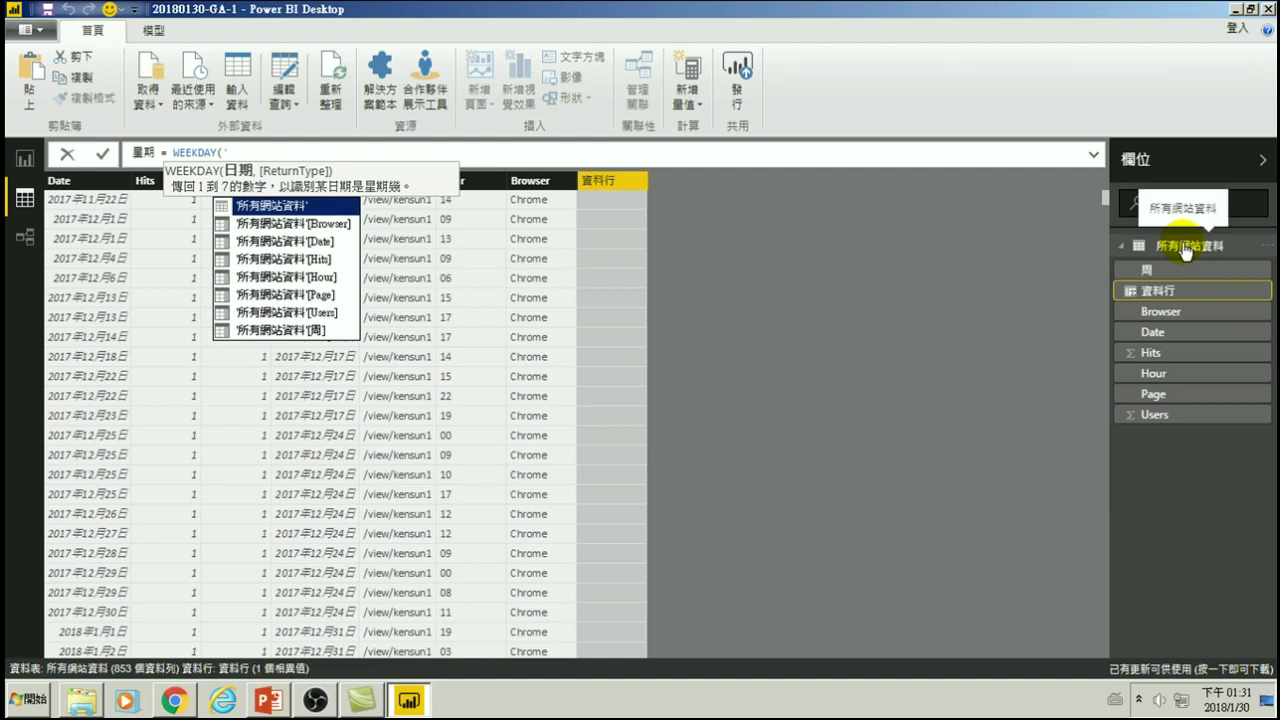
key("Down")
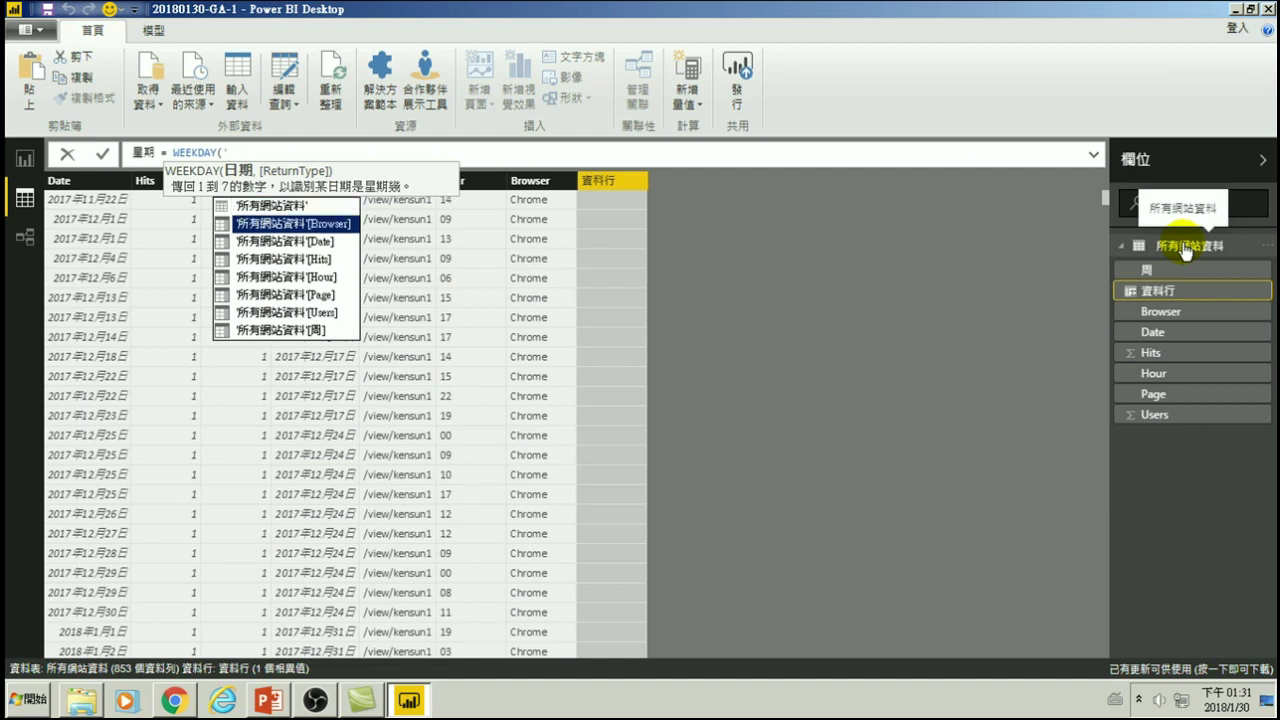
key("Down")
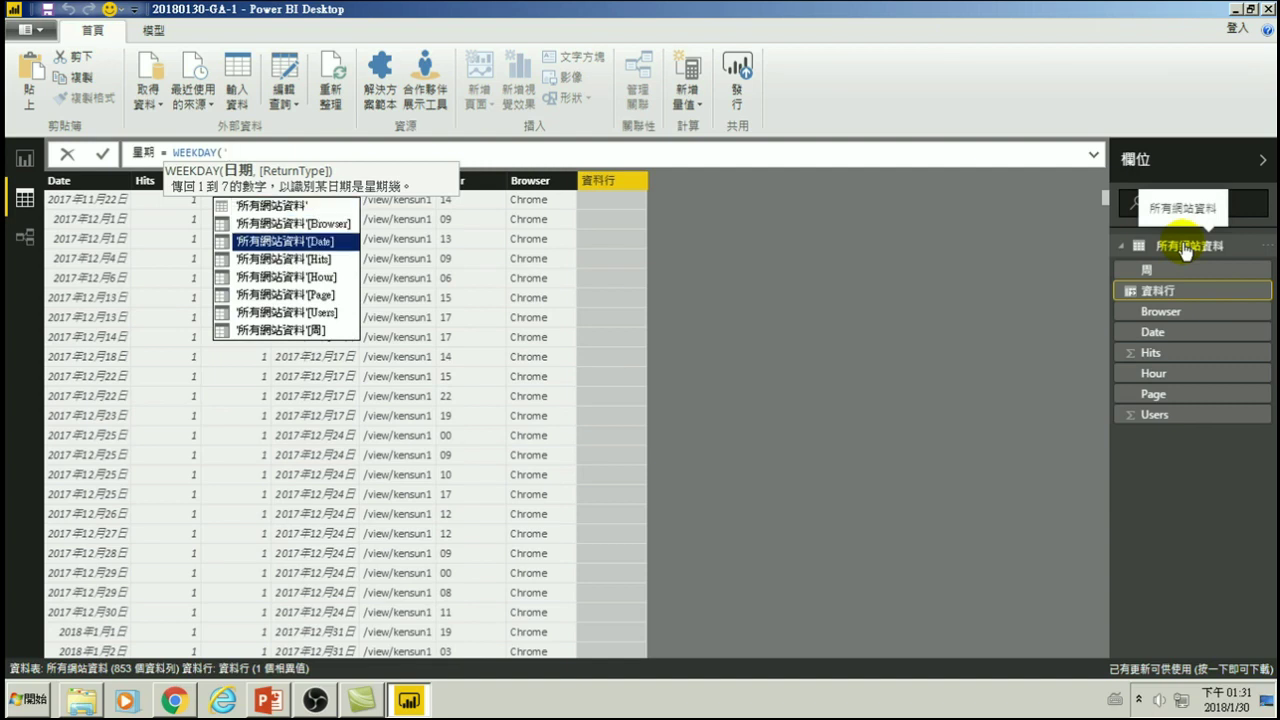
key("Tab")
type(",")
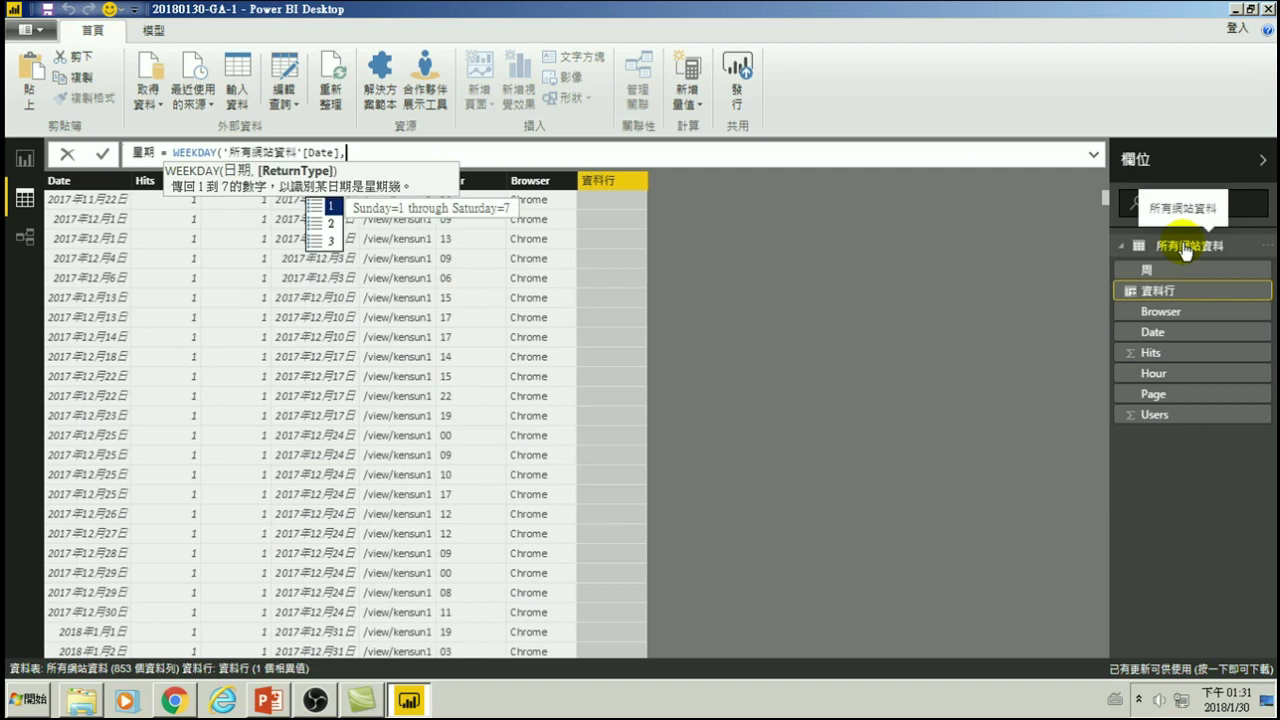
key("Down")
key("Up")
key("Down")
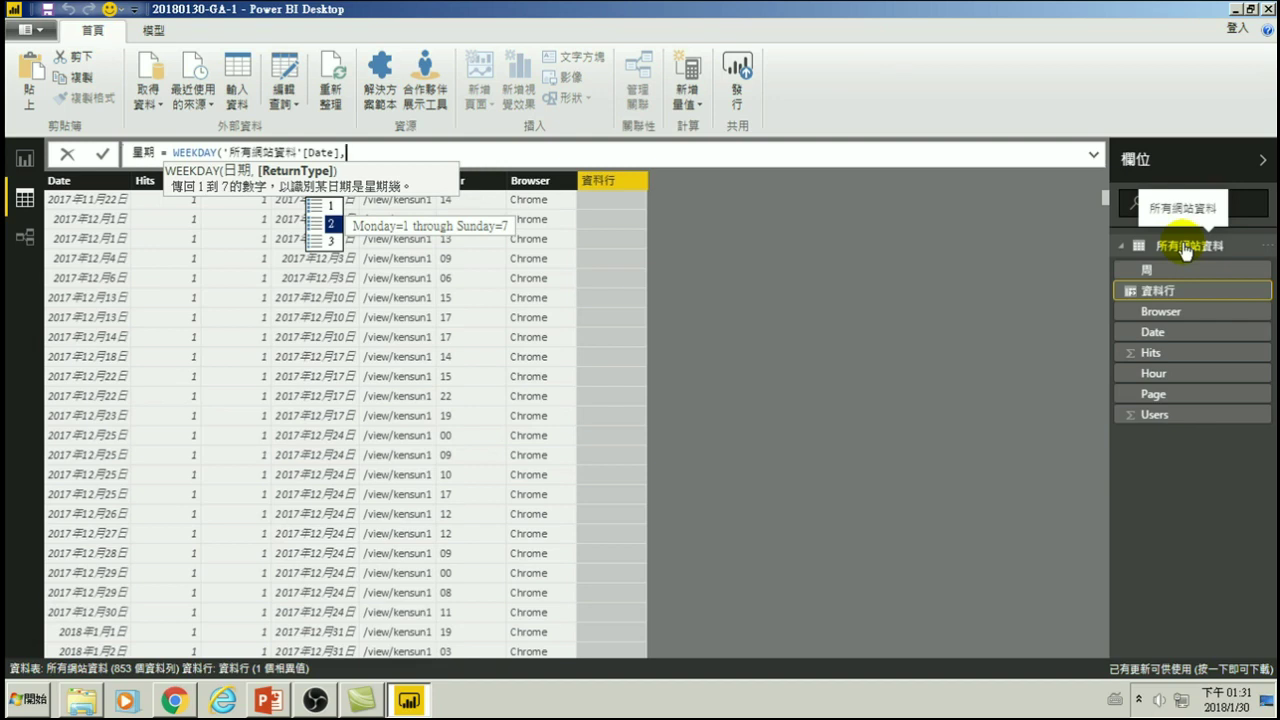
key("Up")
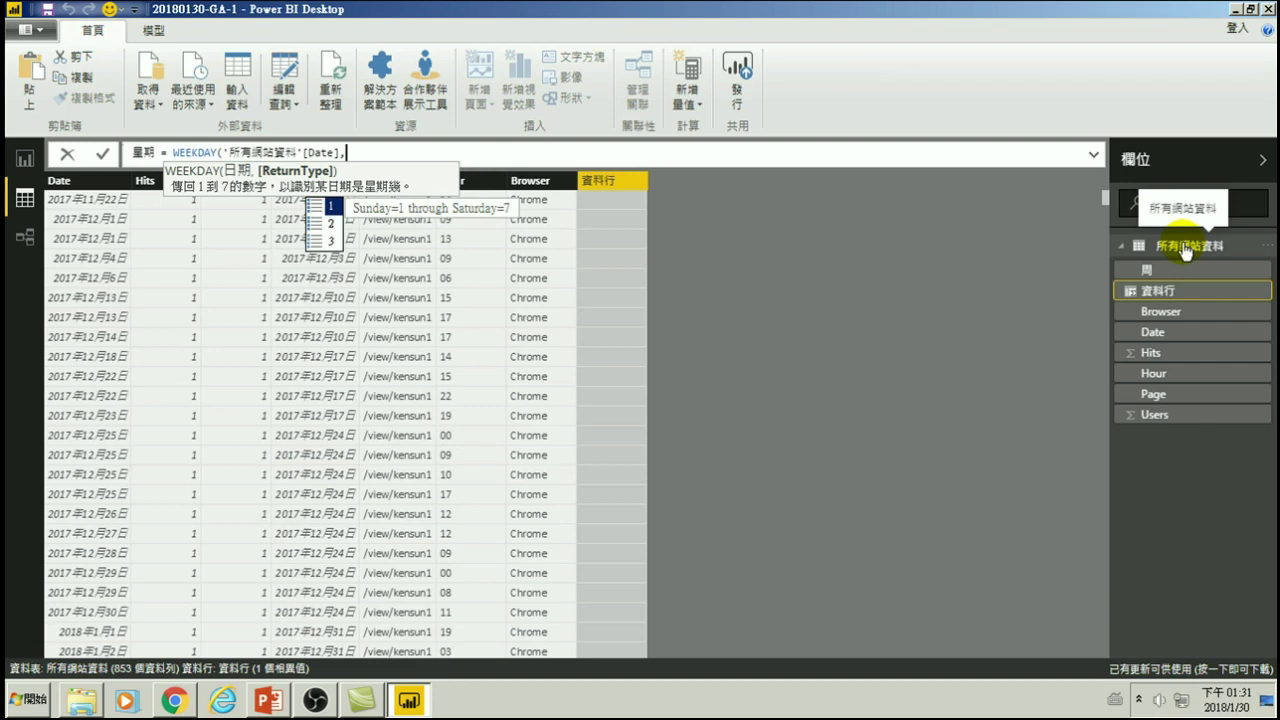
type("1")
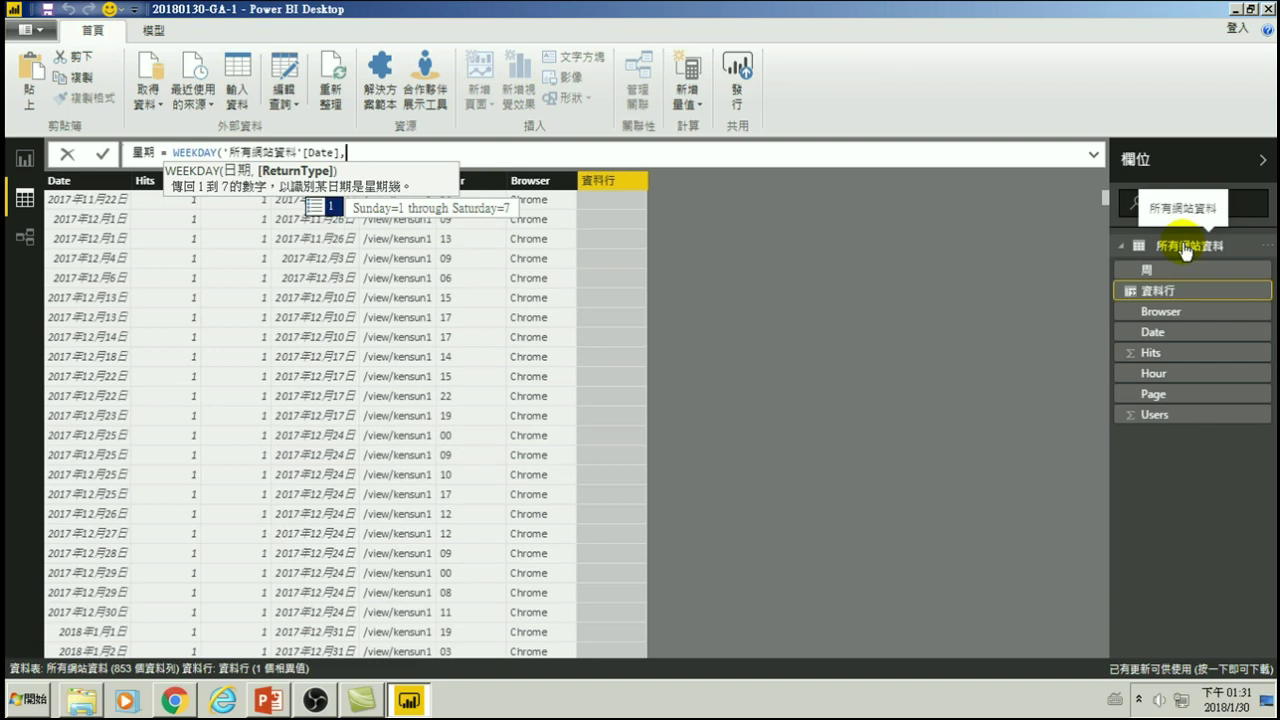
type(")")
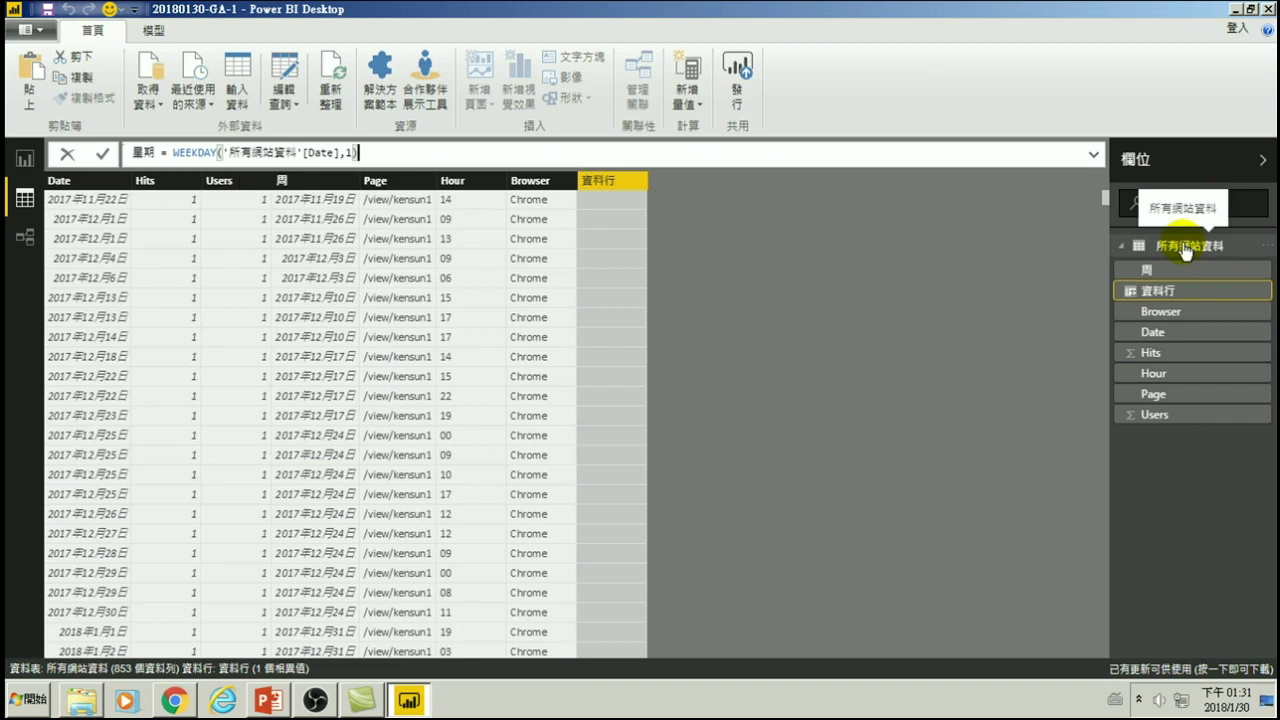
key("Return")
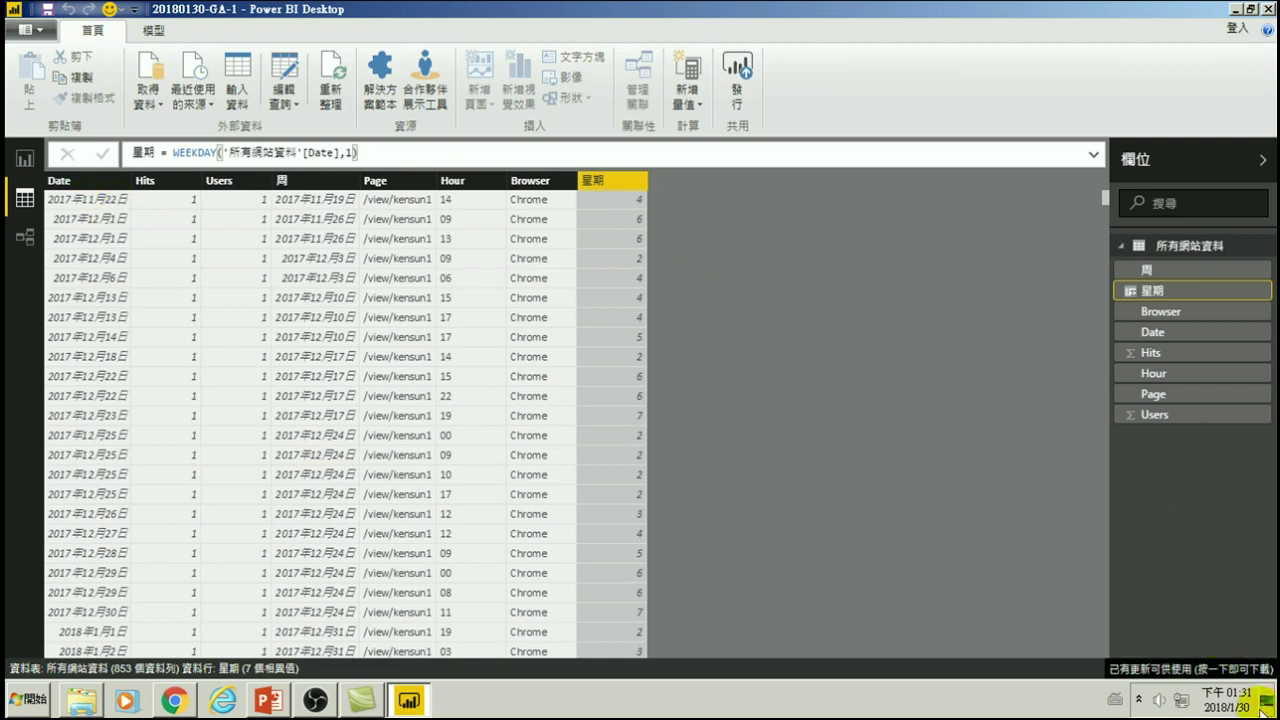
- Check the weekdays of November–December 2017 in the taskbar calendar, then return to report page 4
mouse_move(1236, 708)
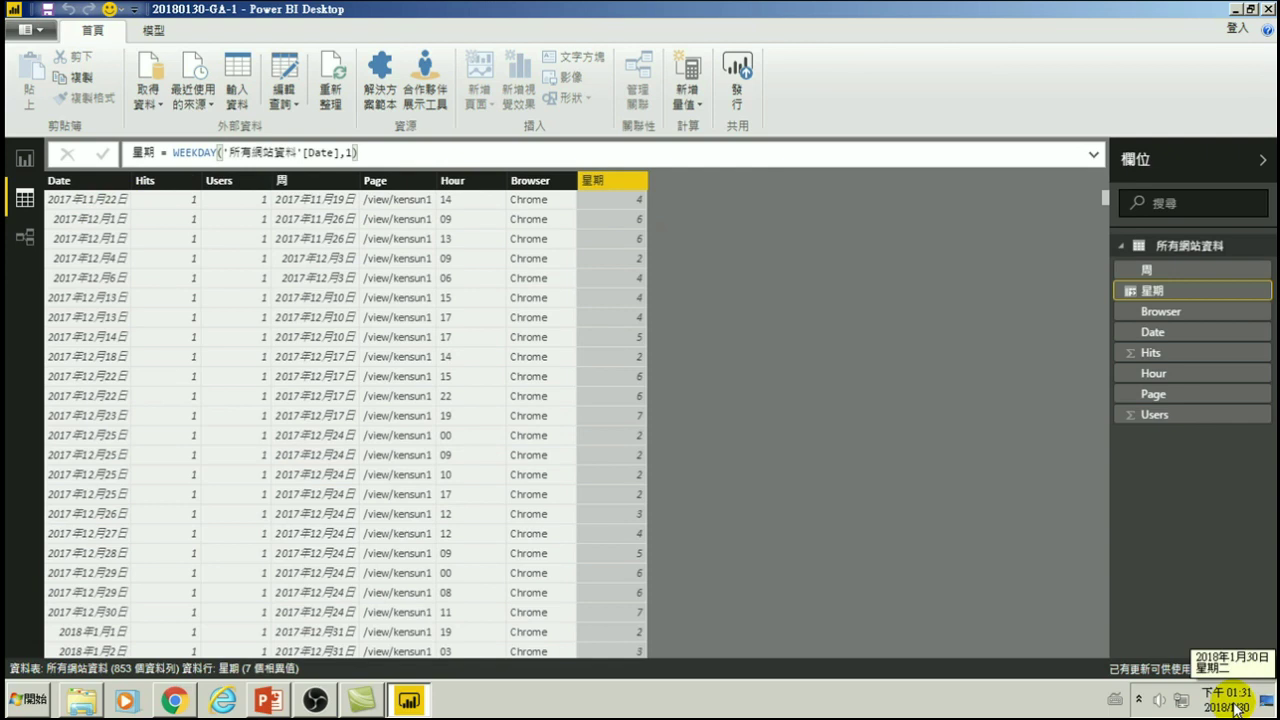
left_click(1236, 708)
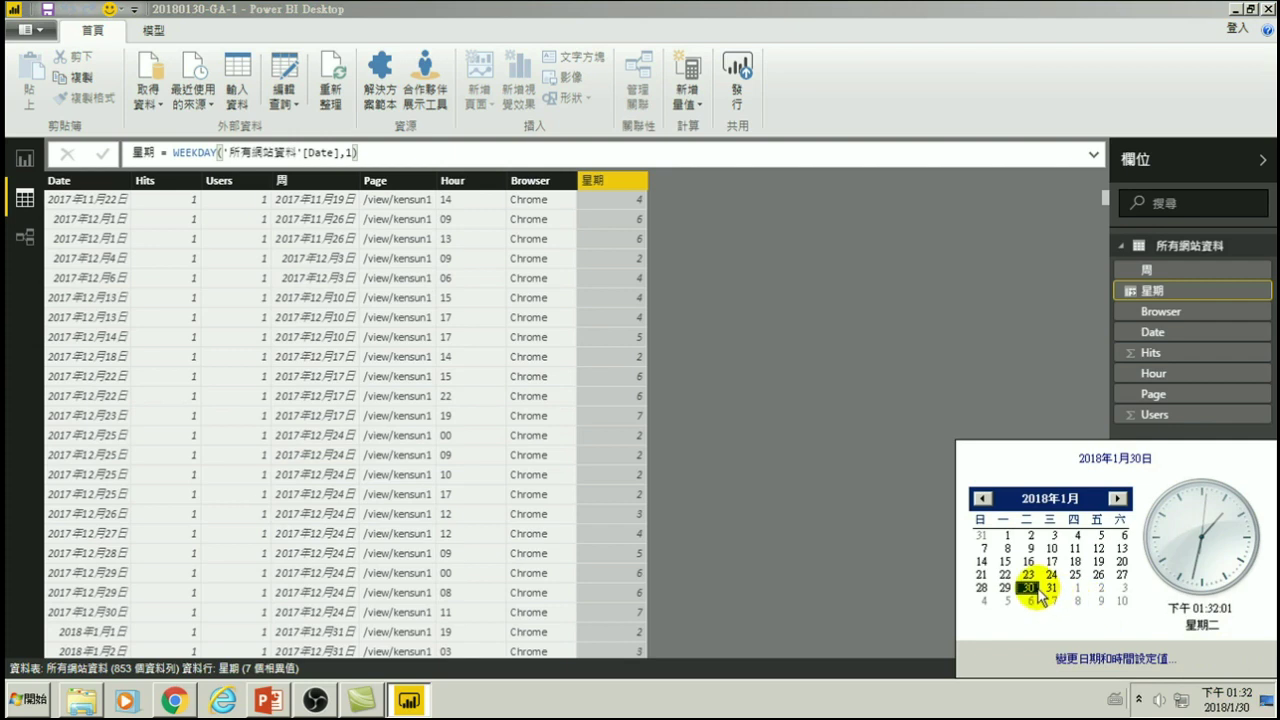
left_click(983, 498)
left_click(983, 498)
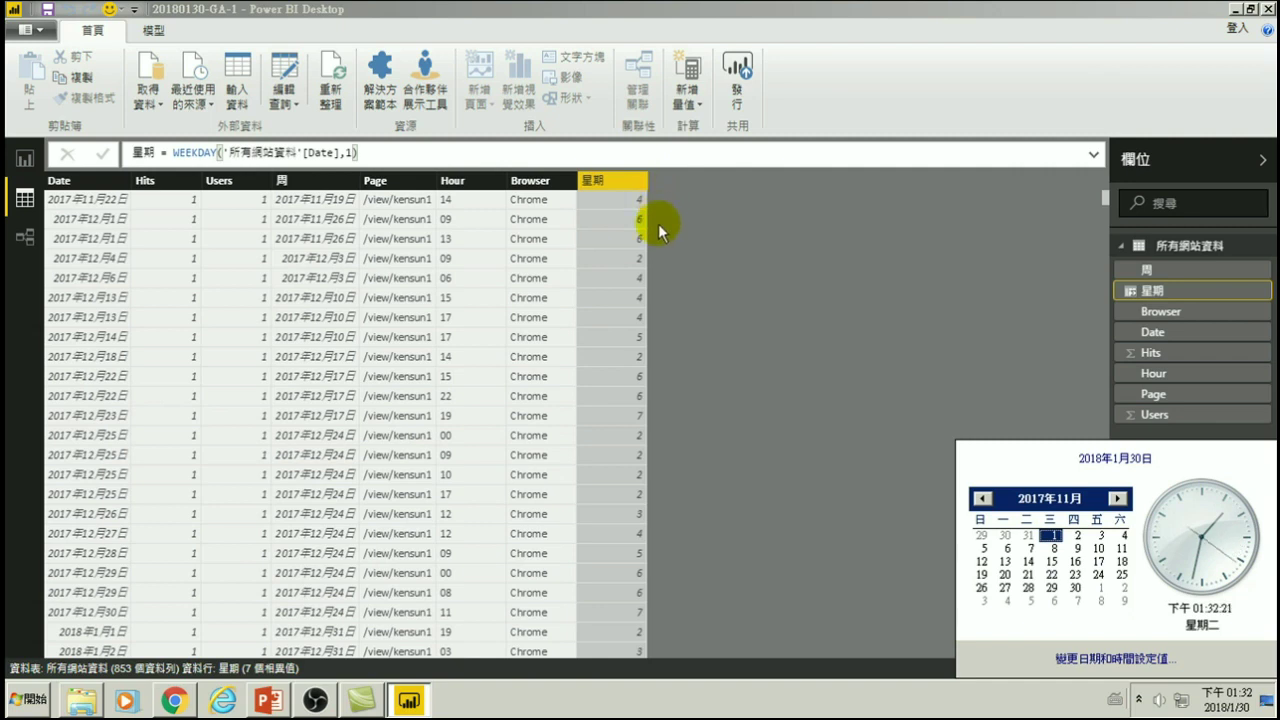
left_click(783, 358)
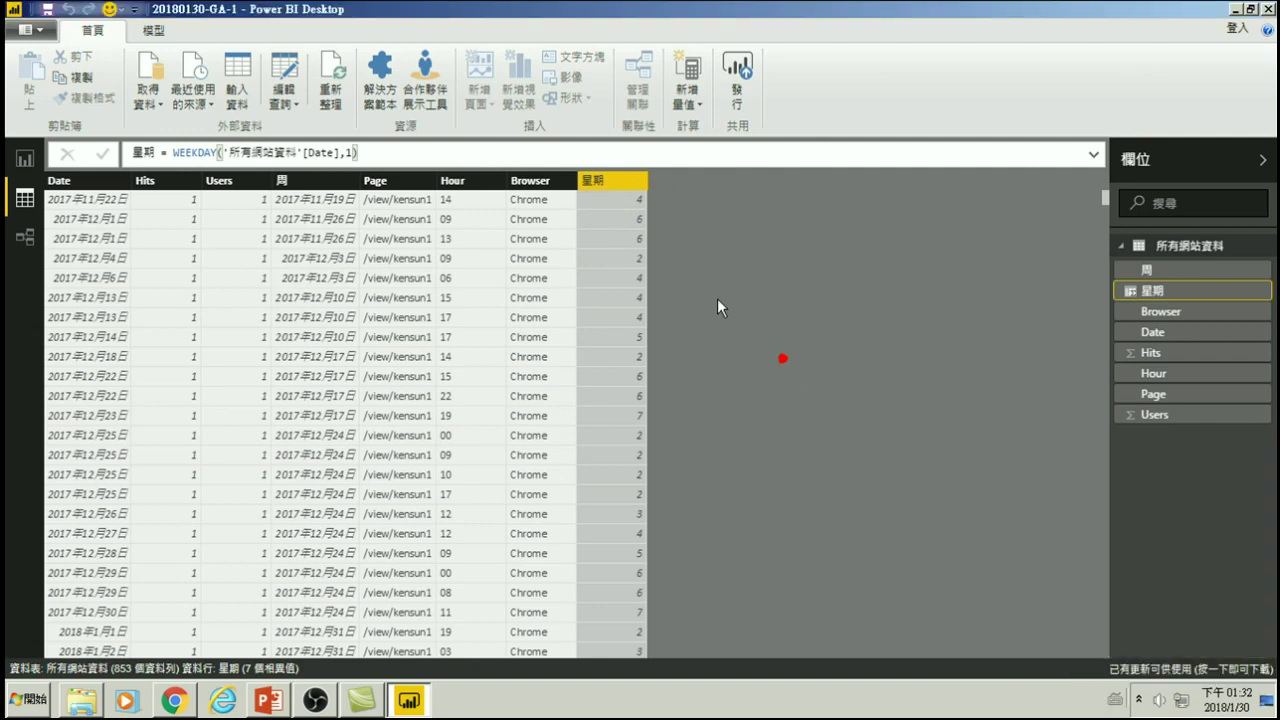
left_click(24, 158)
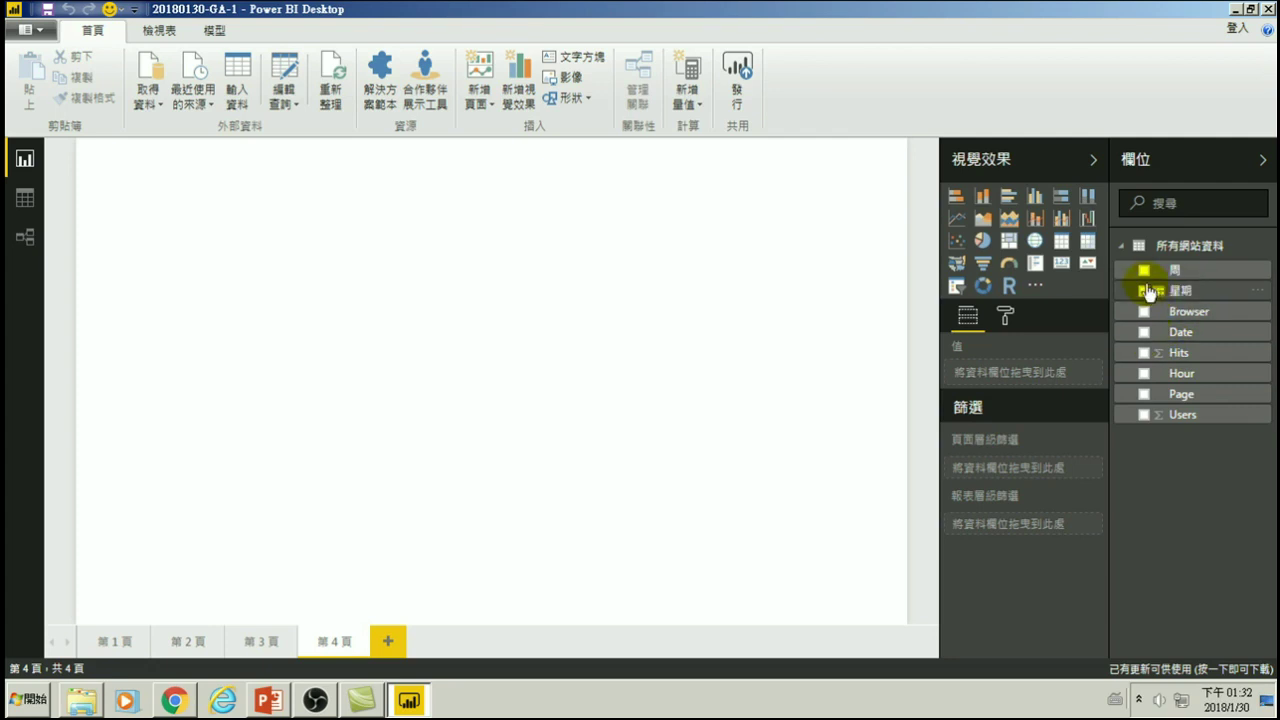
- Build an enlarged column chart on page 4 showing Hits by 星期 on the axis
left_click(1143, 291)
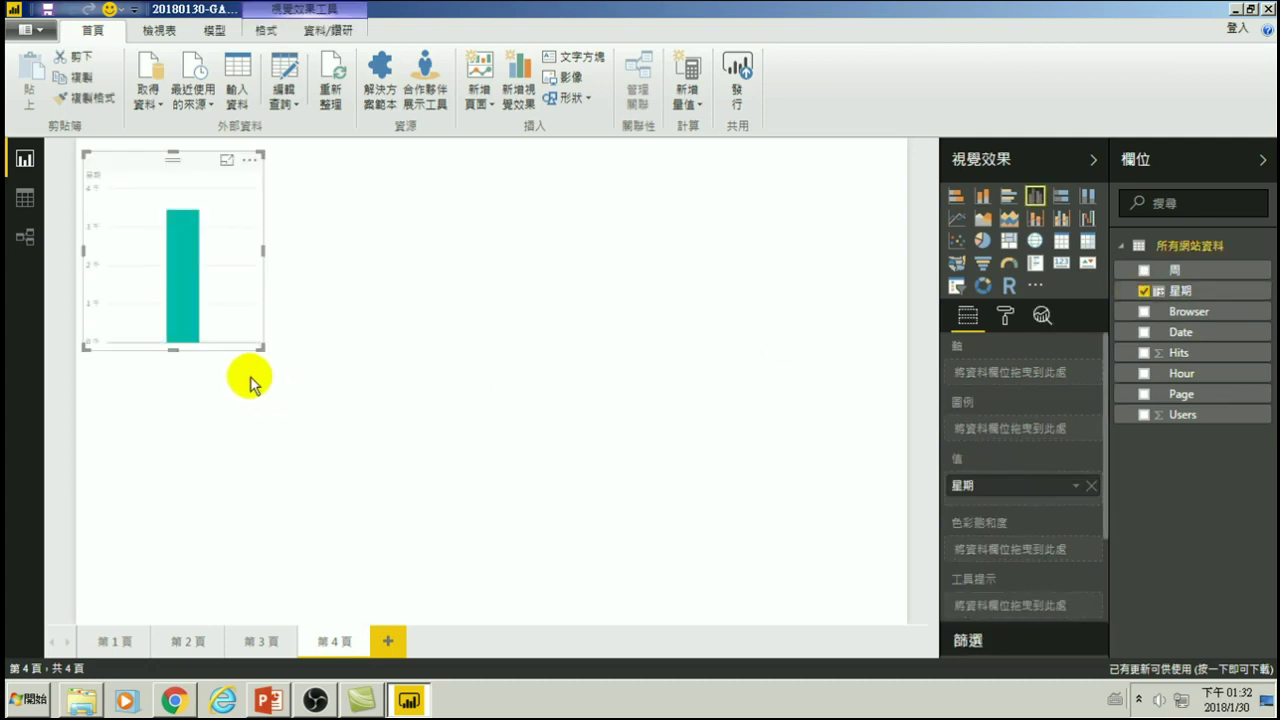
left_click_drag(262, 349, 892, 612)
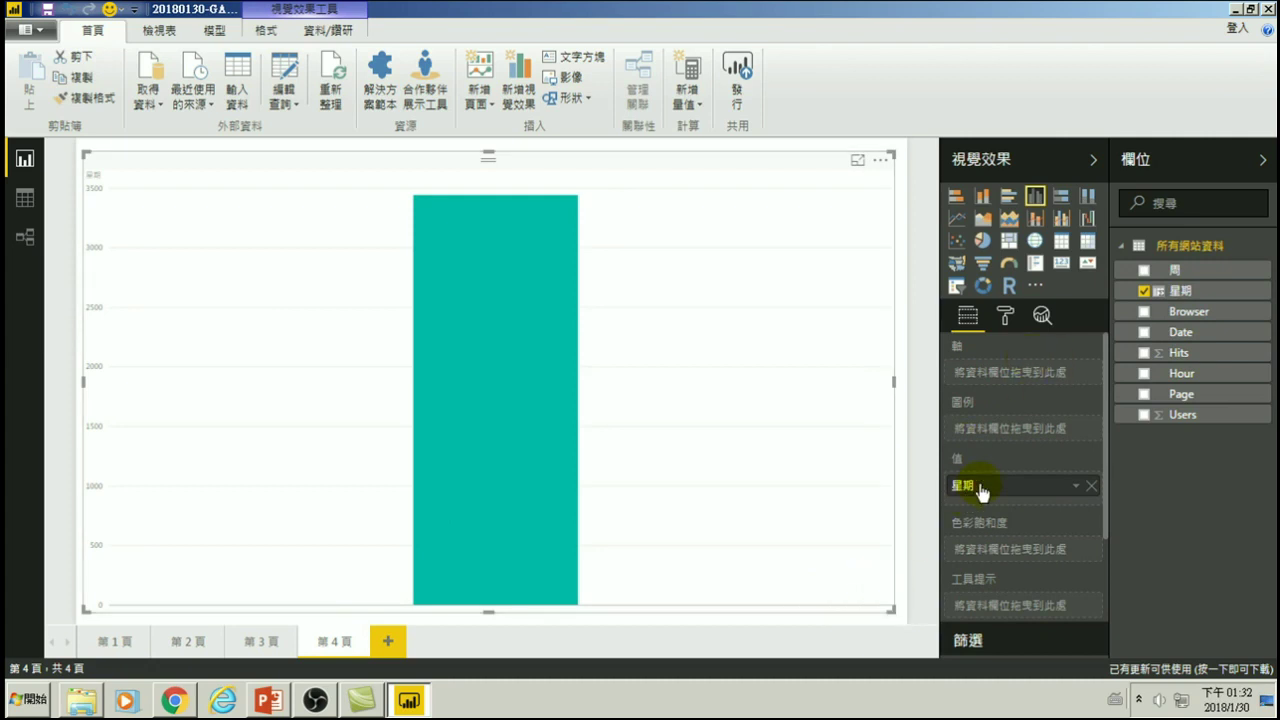
left_click_drag(981, 490, 991, 377)
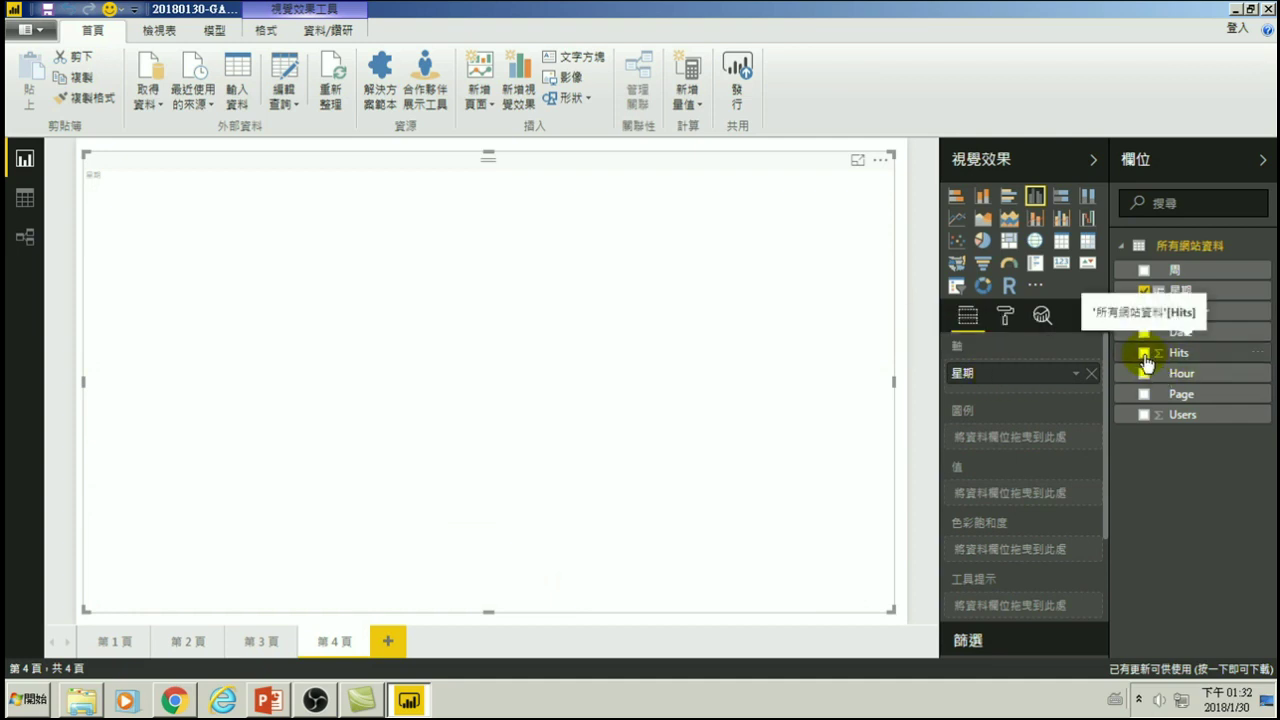
left_click(1144, 354)
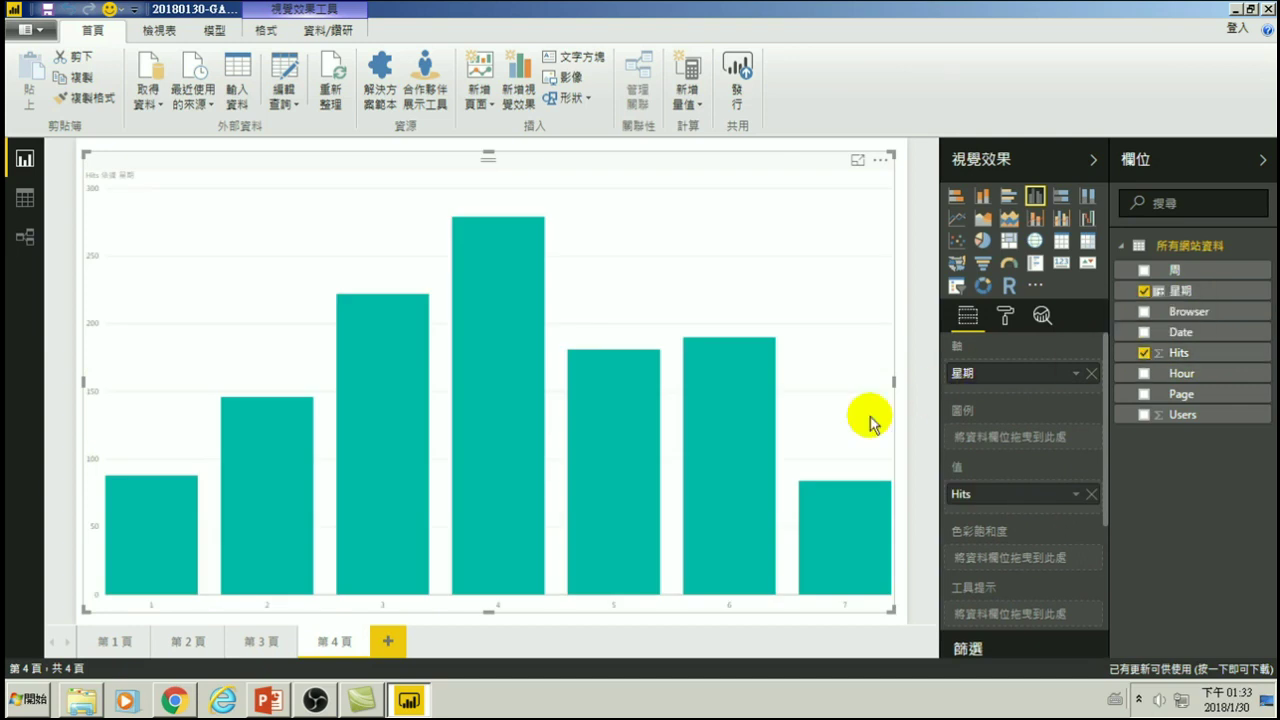
mouse_move(484, 571)
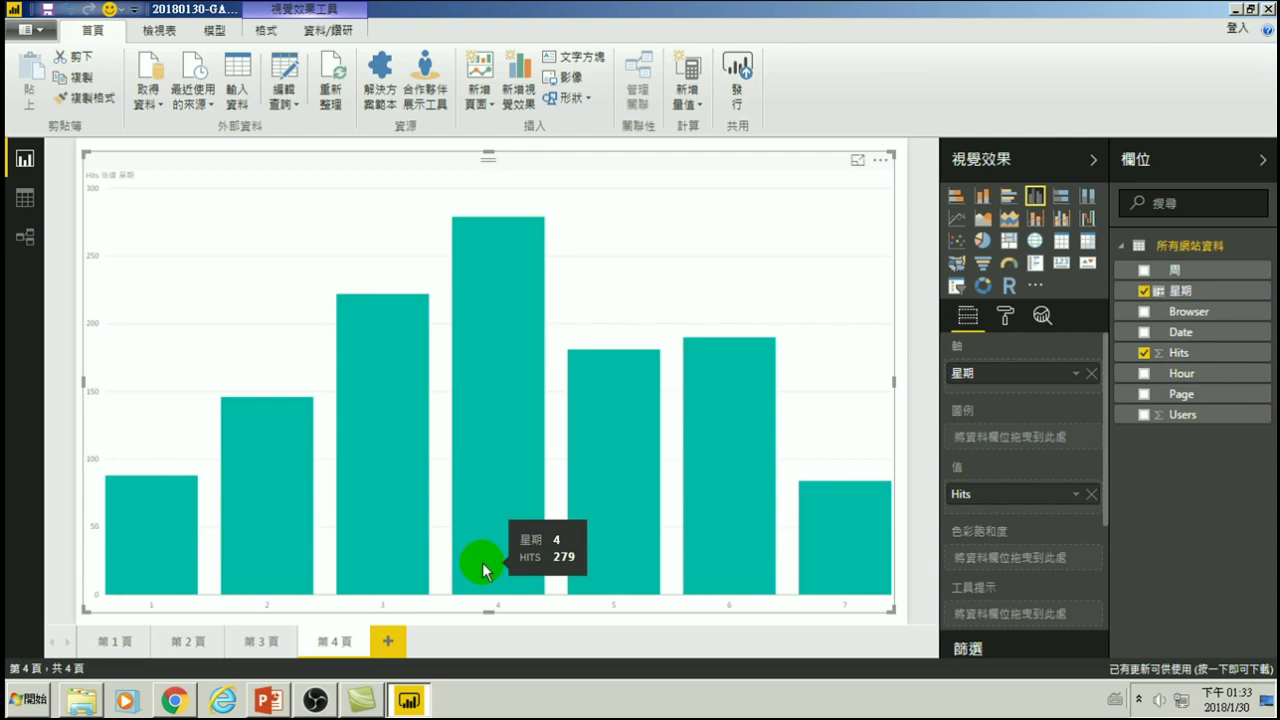
mouse_move(843, 523)
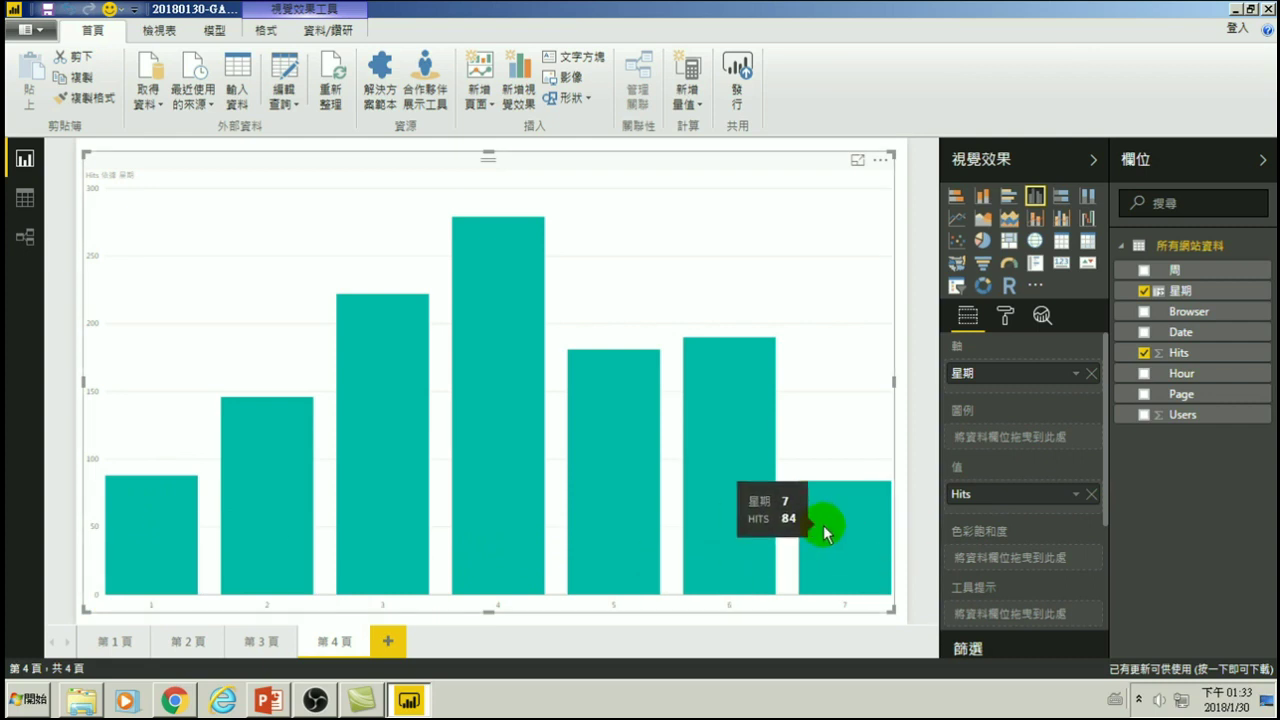
mouse_move(528, 528)
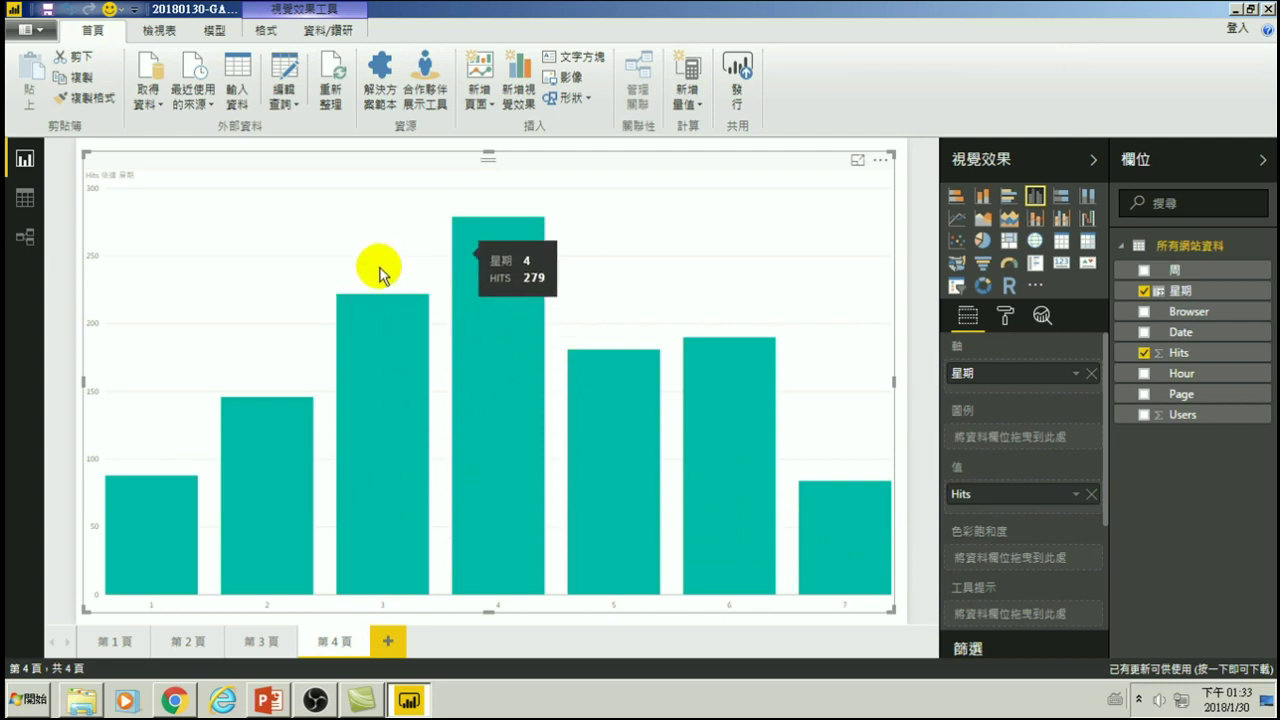
mouse_move(431, 323)
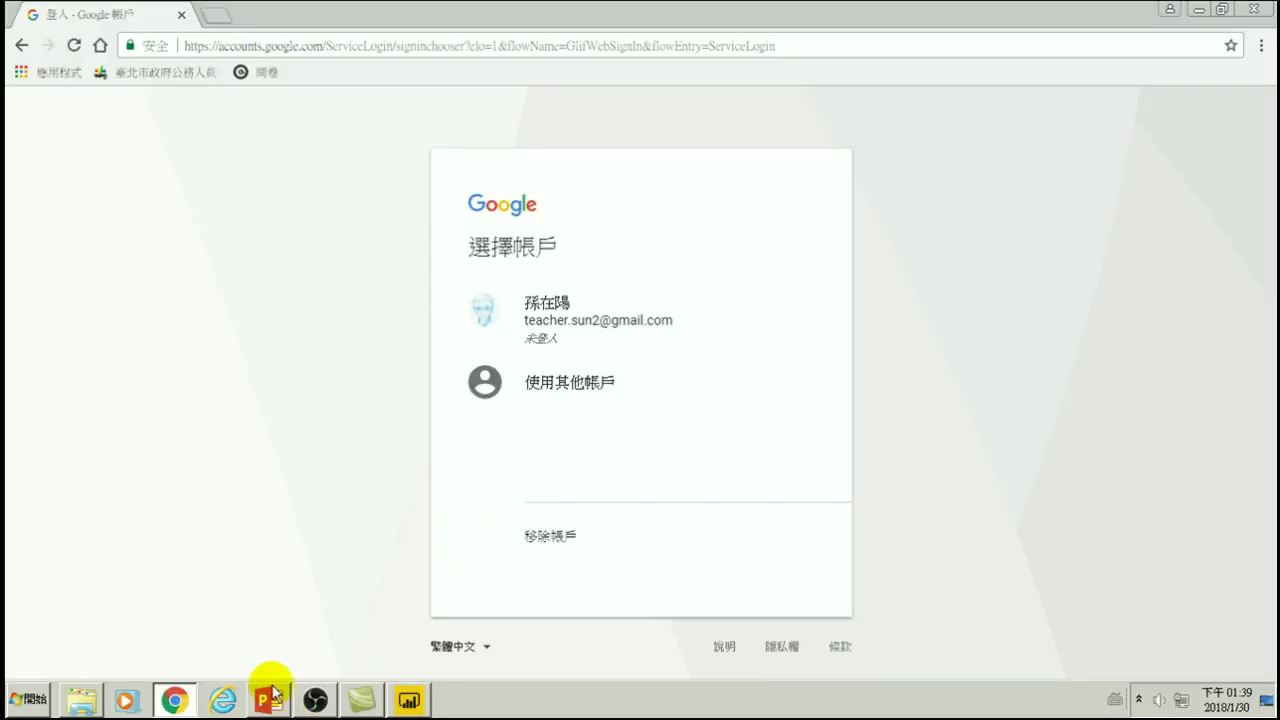
- Bring Power BI back to the front and look through the 模型, 格式 and 檢視表 ribbon tabs
left_click(406, 697)
mouse_move(370, 308)
mouse_move(501, 274)
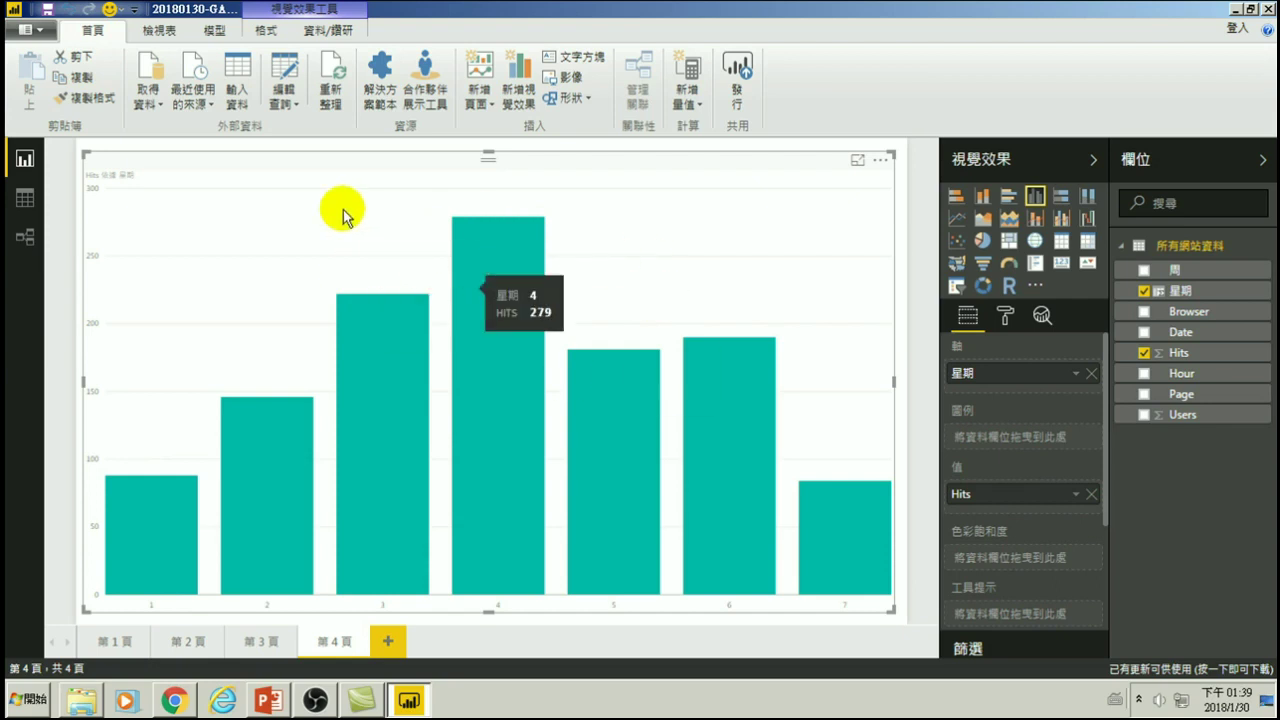
left_click(222, 33)
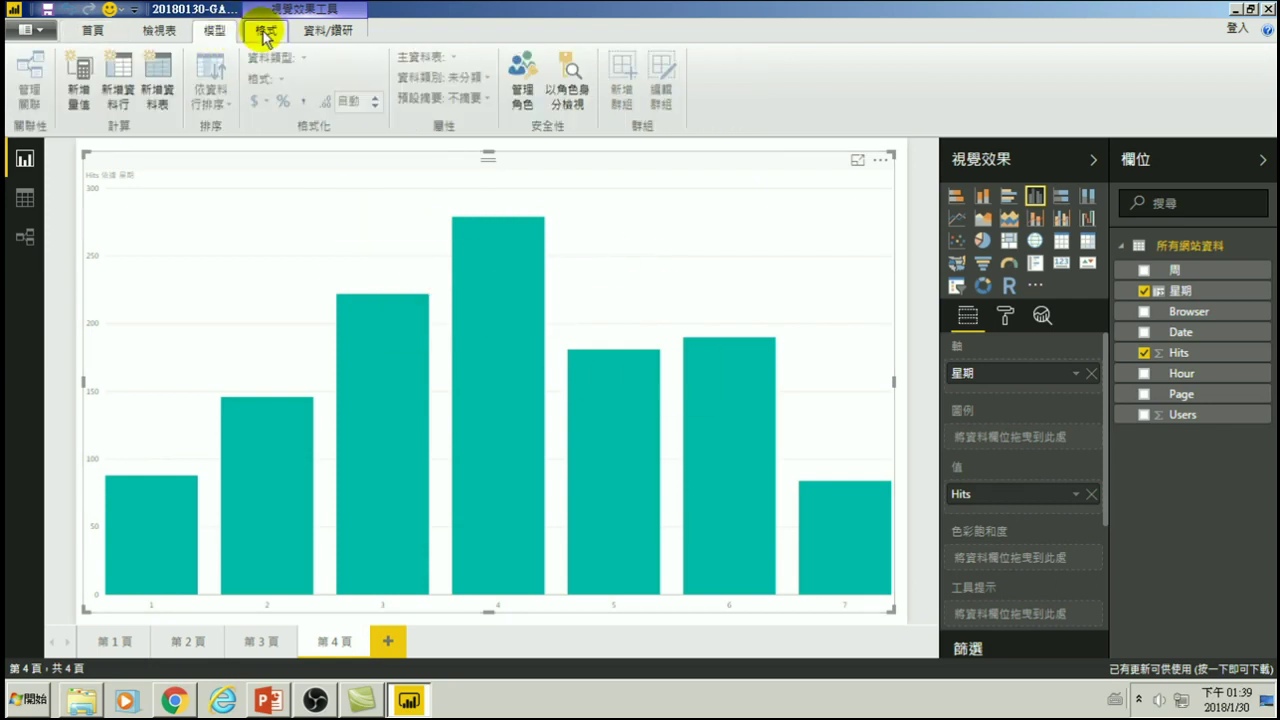
left_click(265, 32)
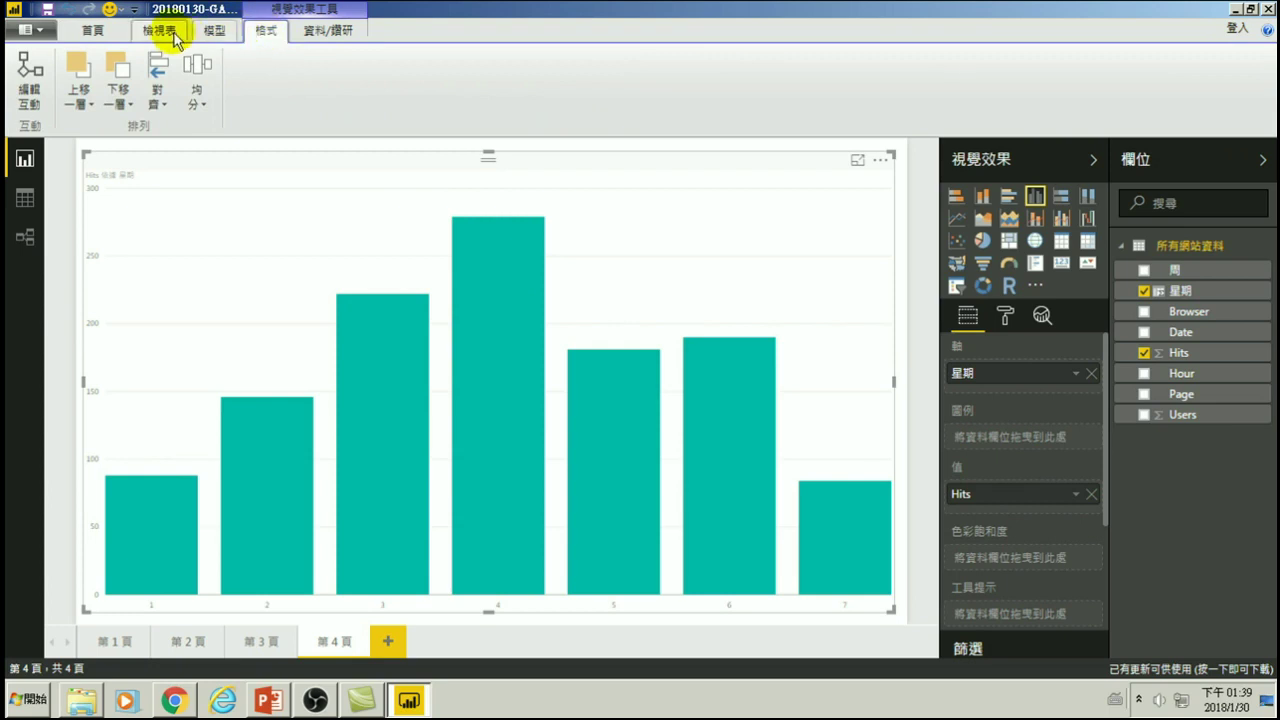
left_click(163, 32)
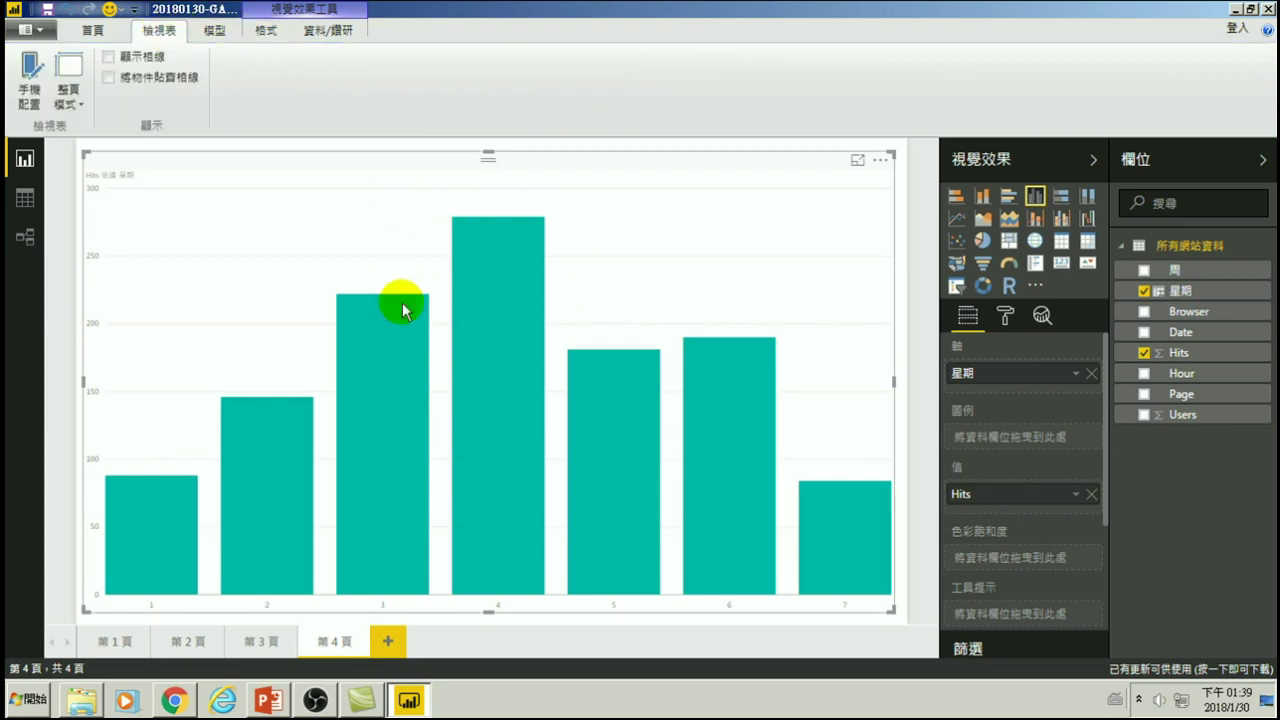
left_click(30, 68)
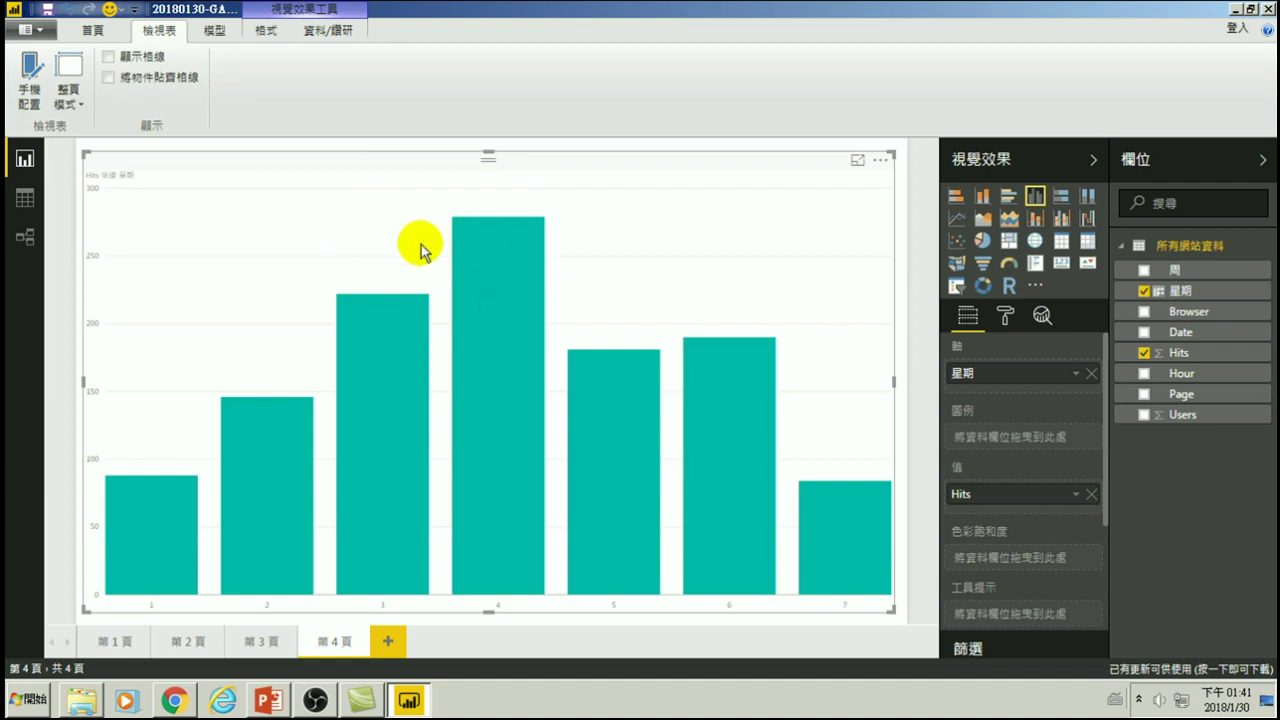
mouse_move(397, 314)
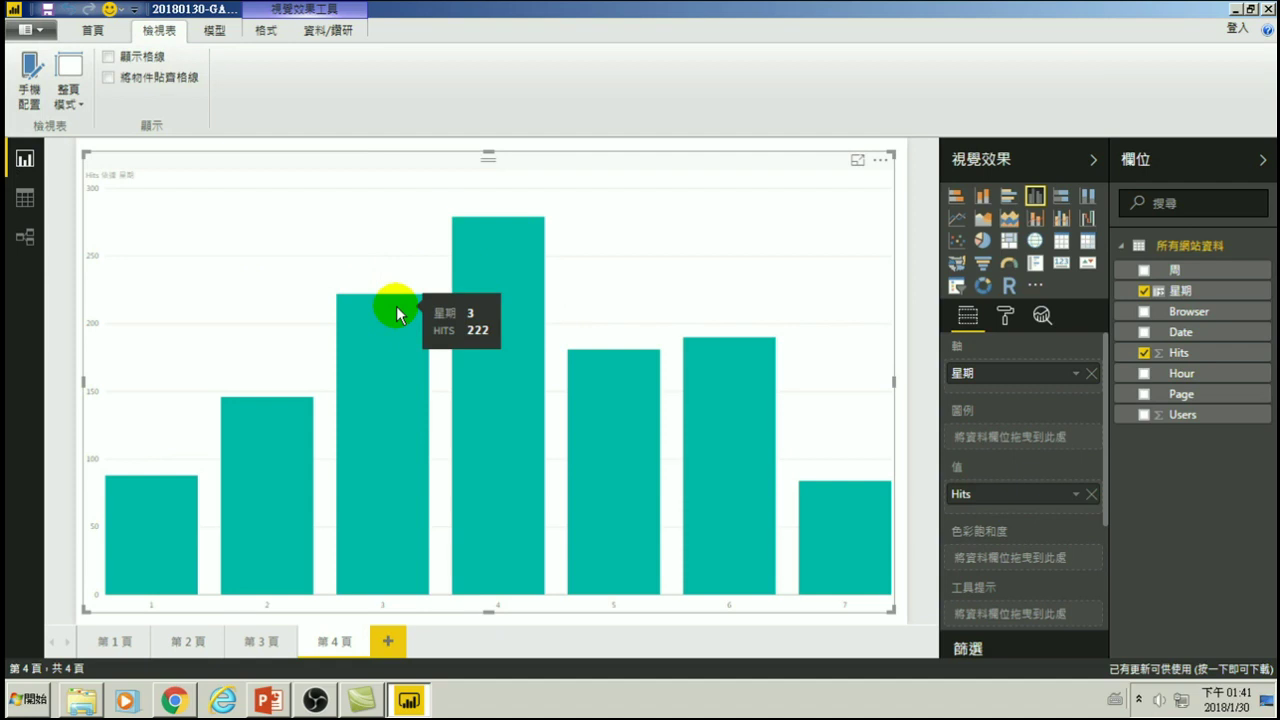
- On page 1, cross-filter the charts by the top bar (257 hits) of the Hits-by-Page chart
left_click(108, 642)
mouse_move(629, 393)
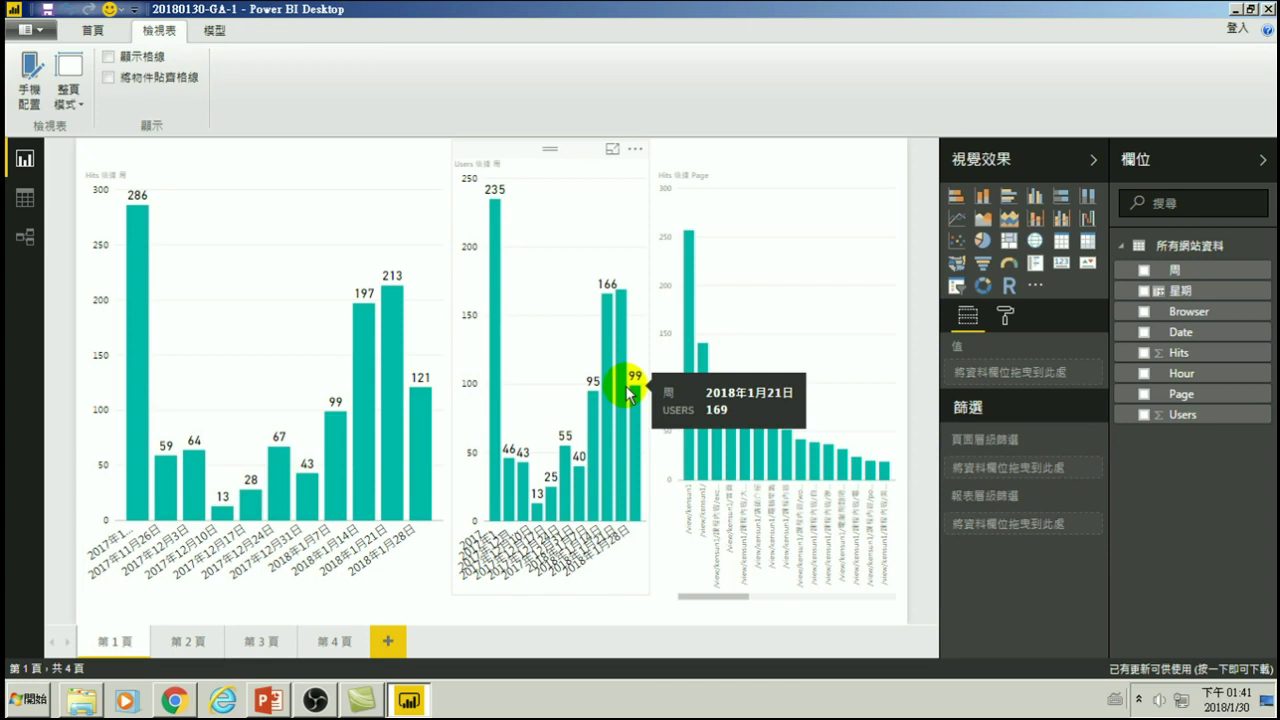
left_click(690, 320)
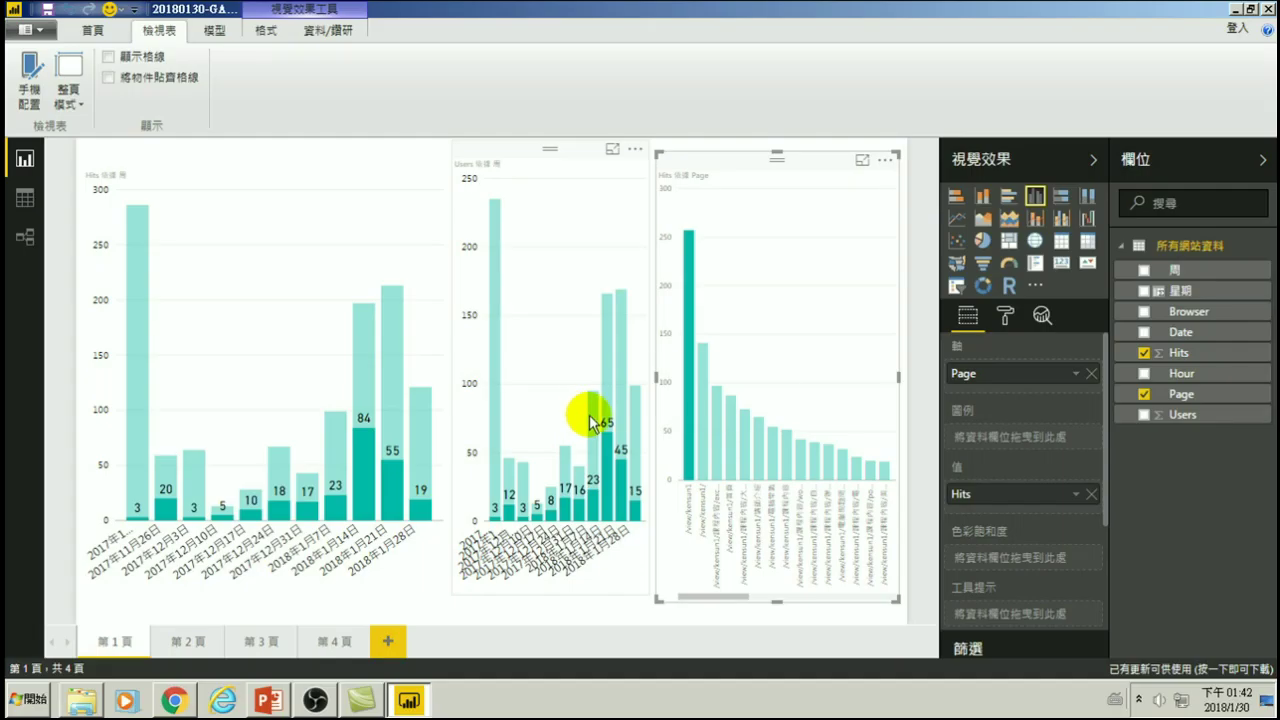
- Minimize Power BI to bring Chrome's Google account chooser forward
mouse_move(590, 420)
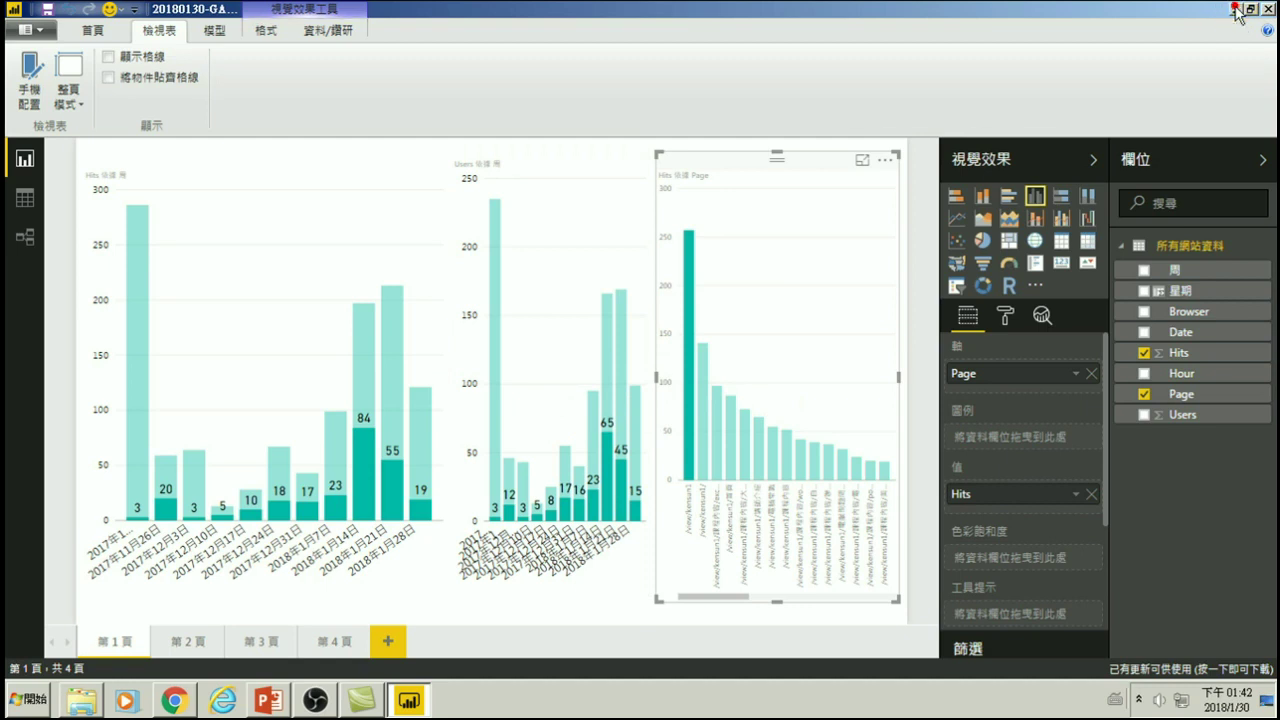
left_click(1239, 10)
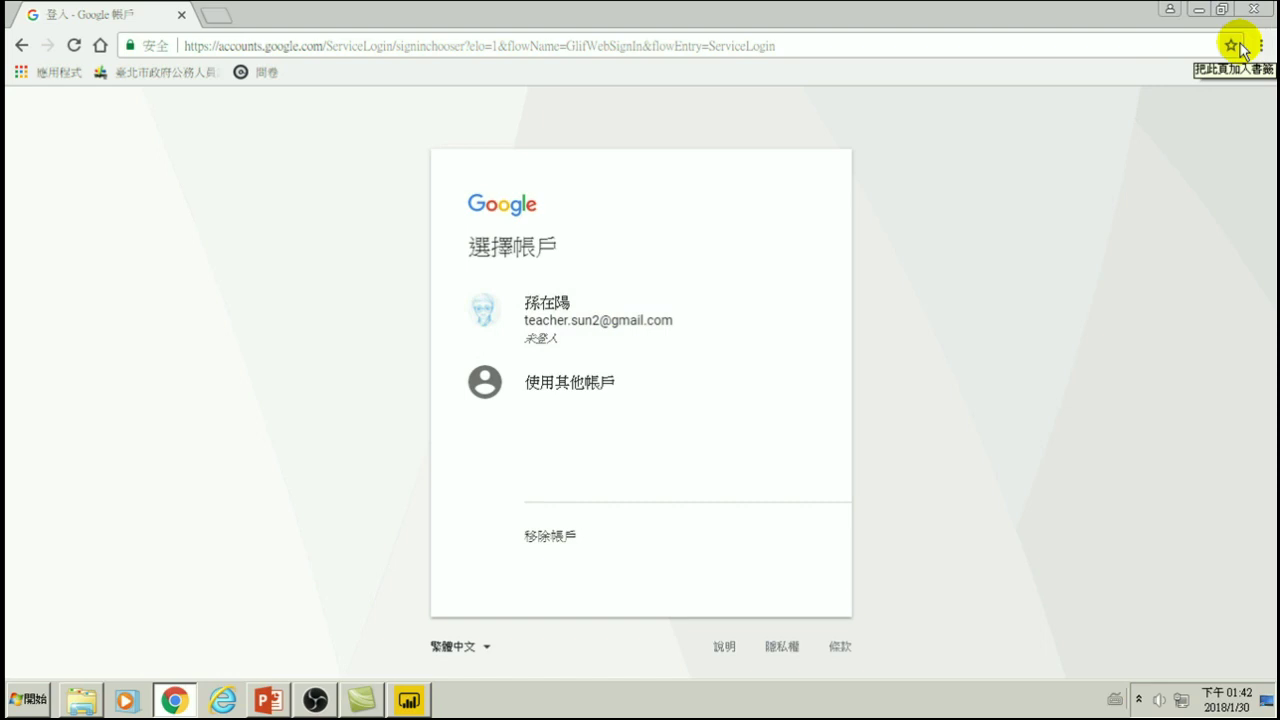
left_click(1261, 45)
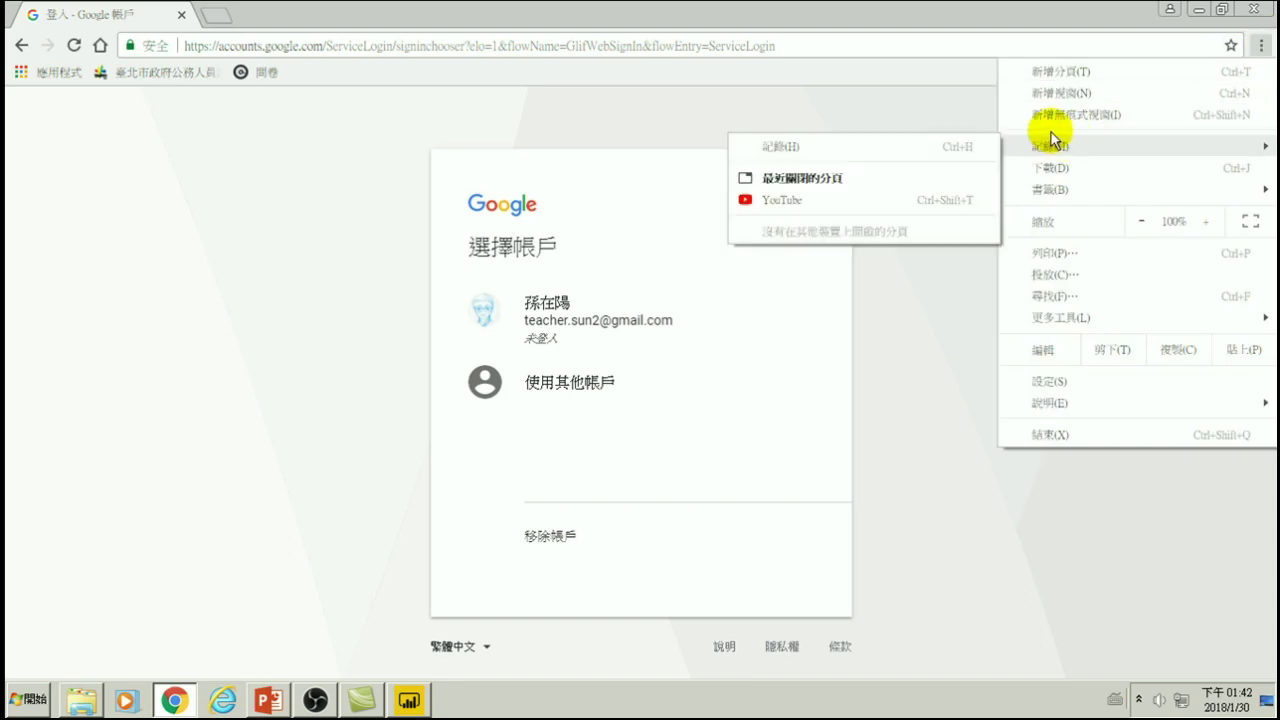
left_click(585, 130)
left_click(483, 47)
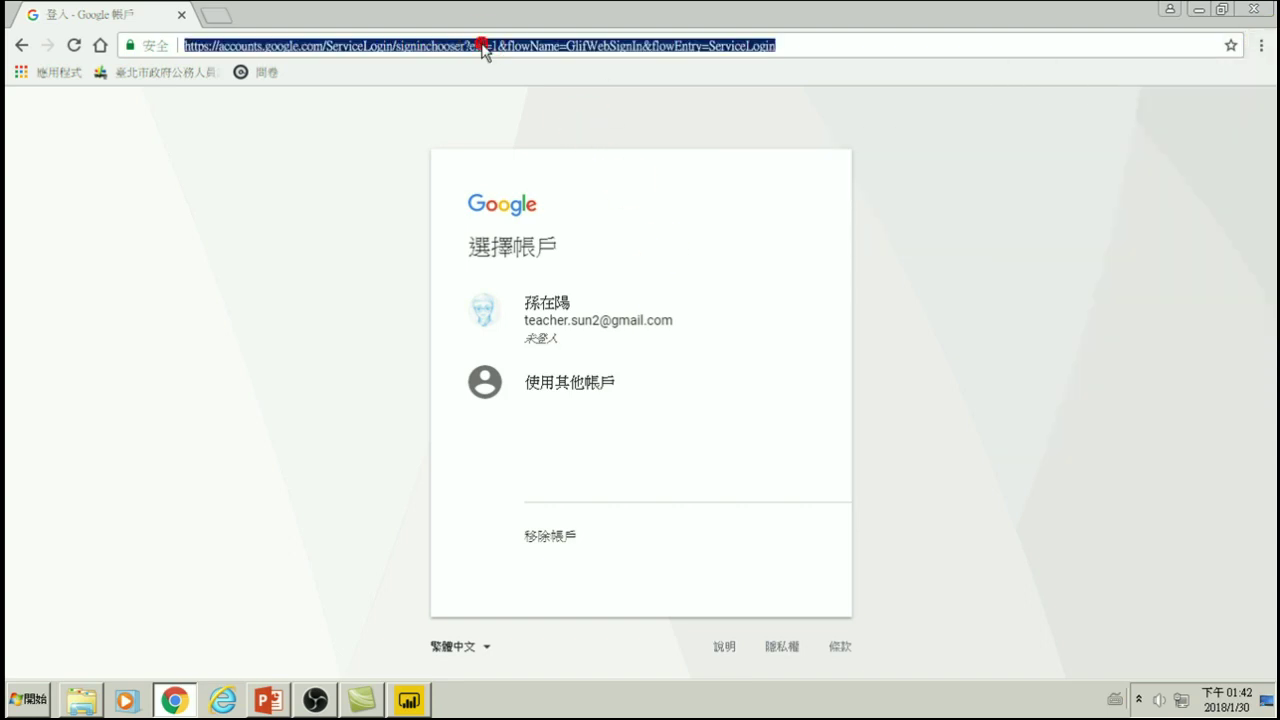
type("www.google.com.tw")
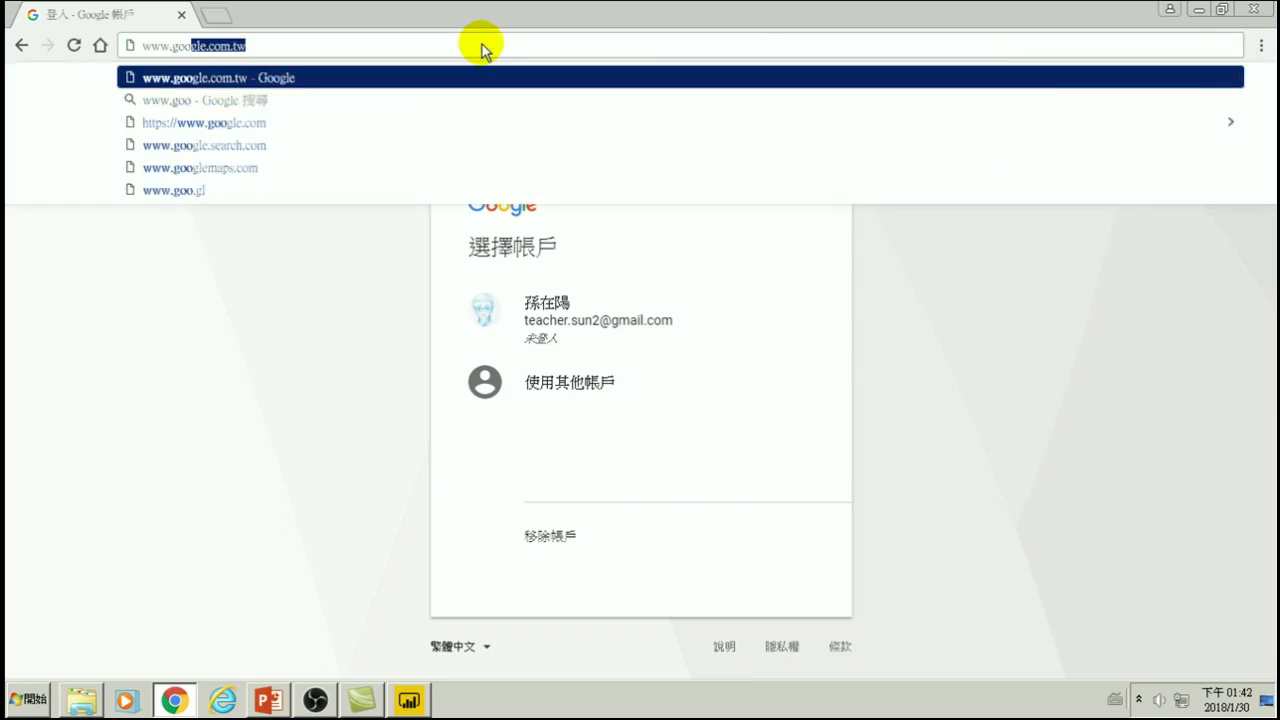
key("Return")
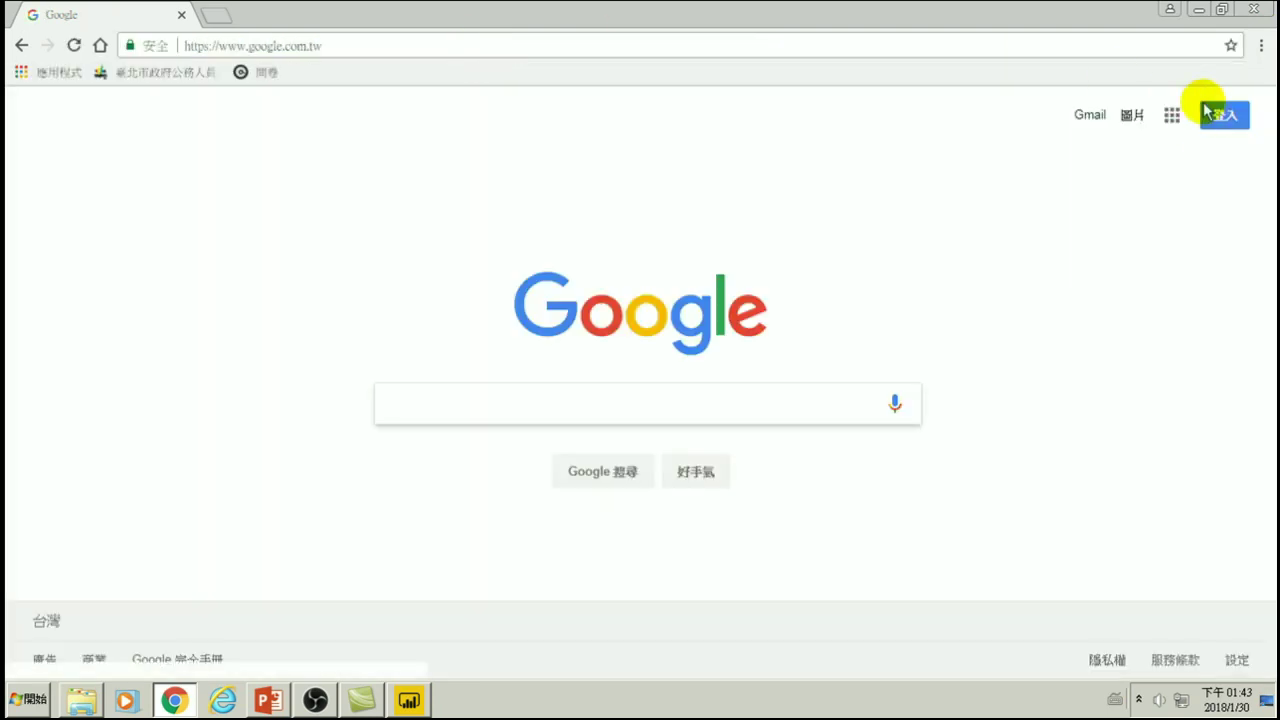
- Sign in to the Google account with its password
left_click(1225, 118)
type("aaaaaaaaa")
key("Return")
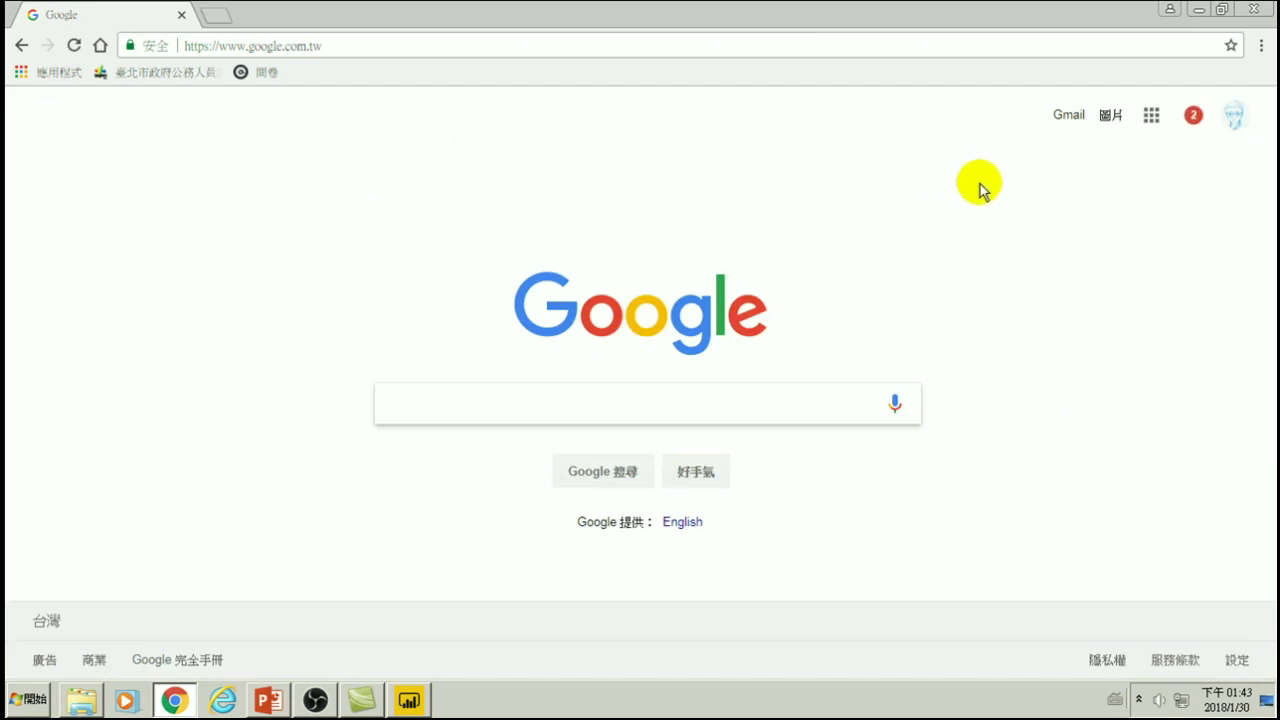
left_click(1153, 117)
- Go to Google Drive, enter the 孫在陽電腦教室網站20180118 folder, and open the 孫在陽電腦教室 site
left_click(1092, 402)
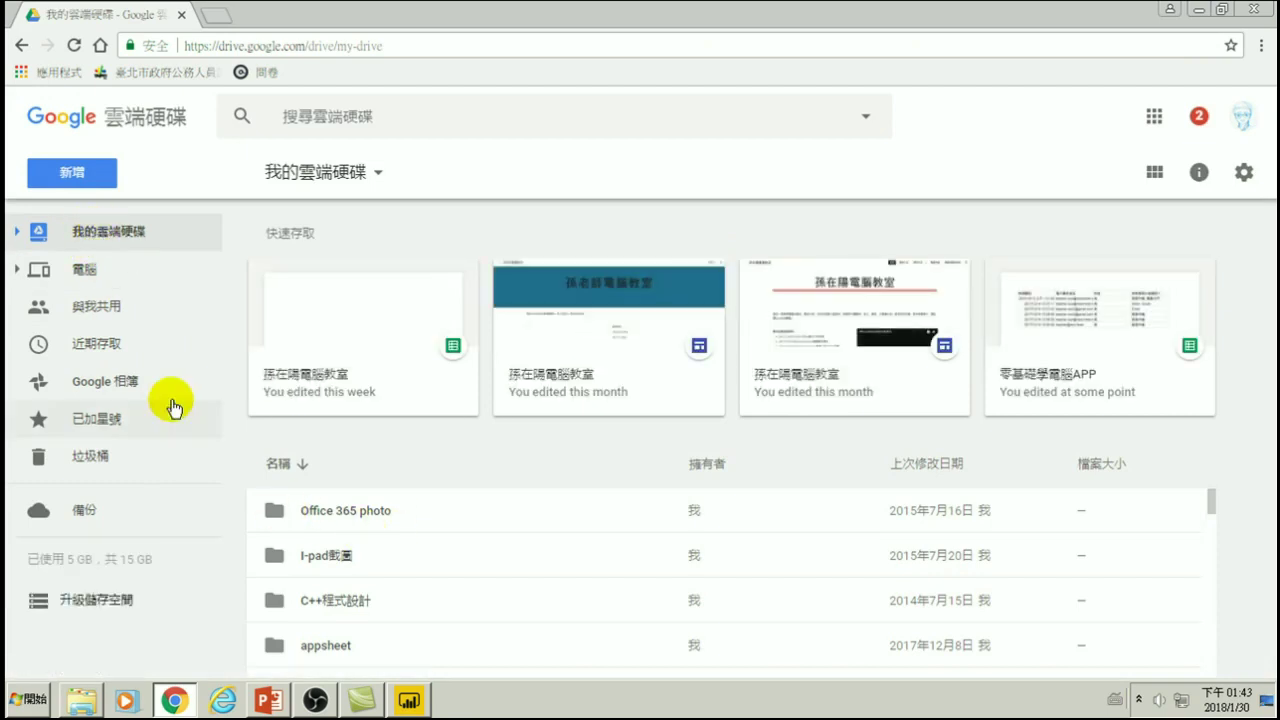
scroll(371, 517, "down", 5)
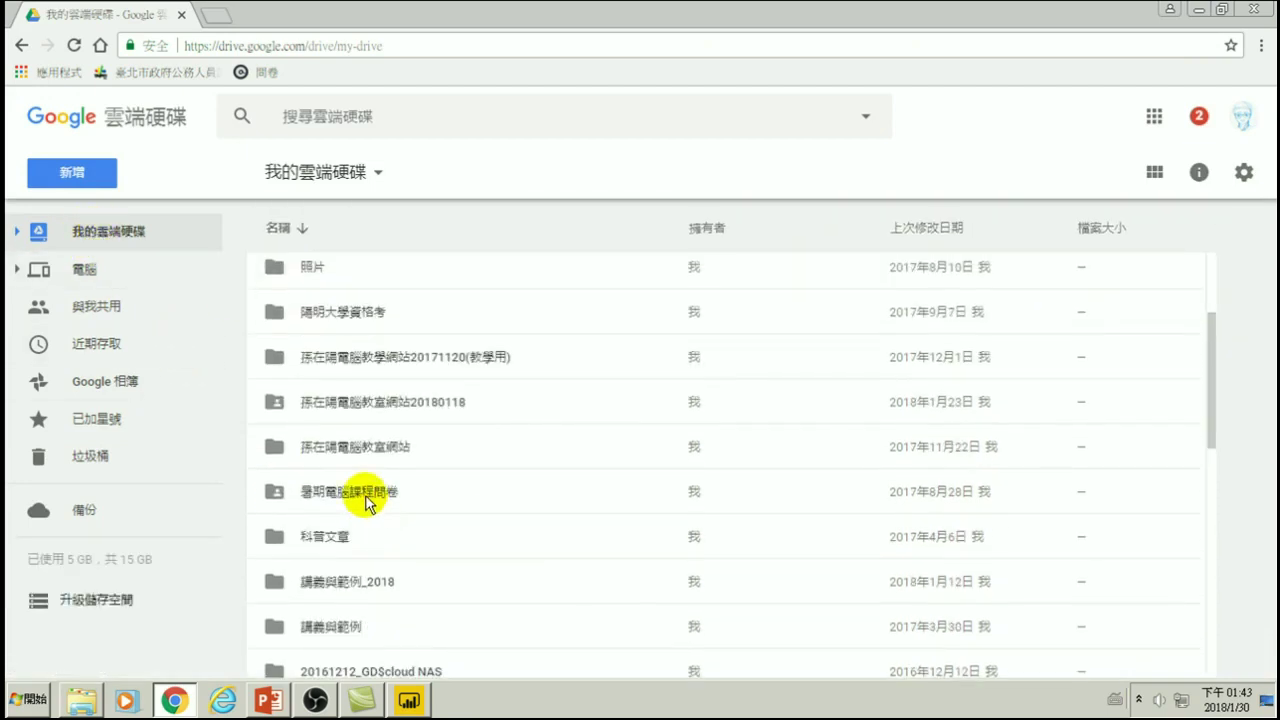
double_click(372, 400)
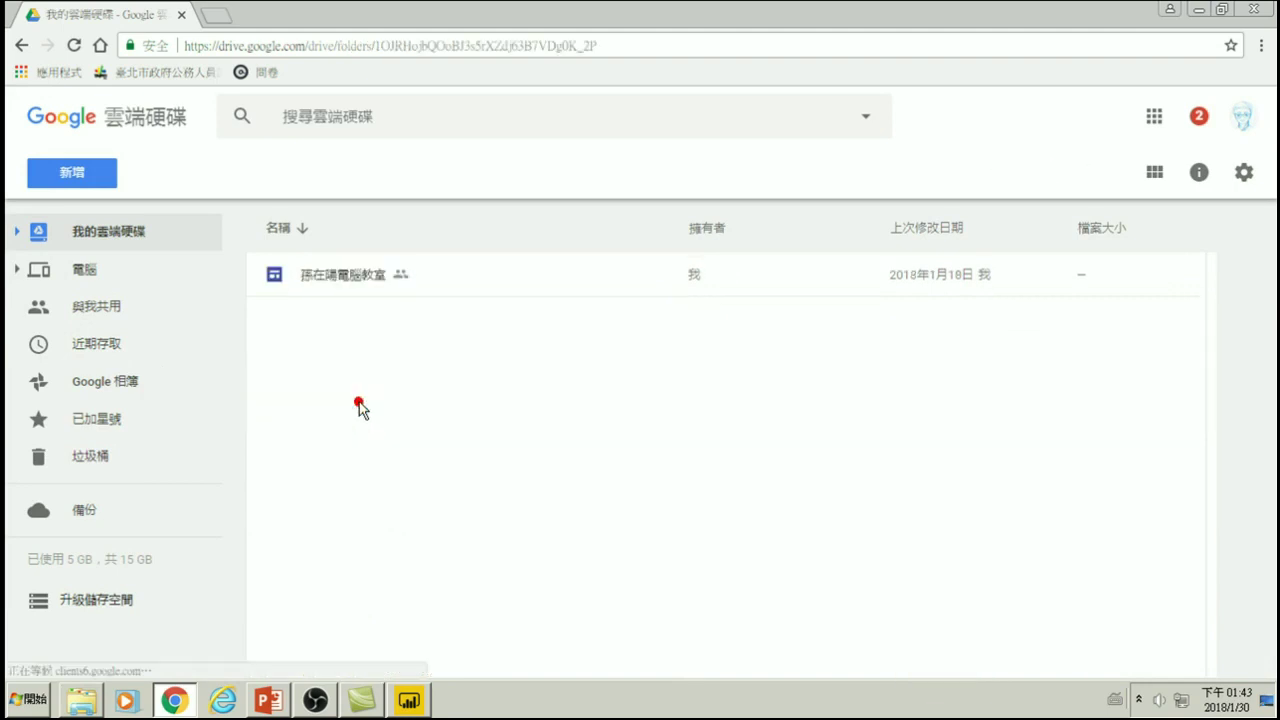
double_click(337, 272)
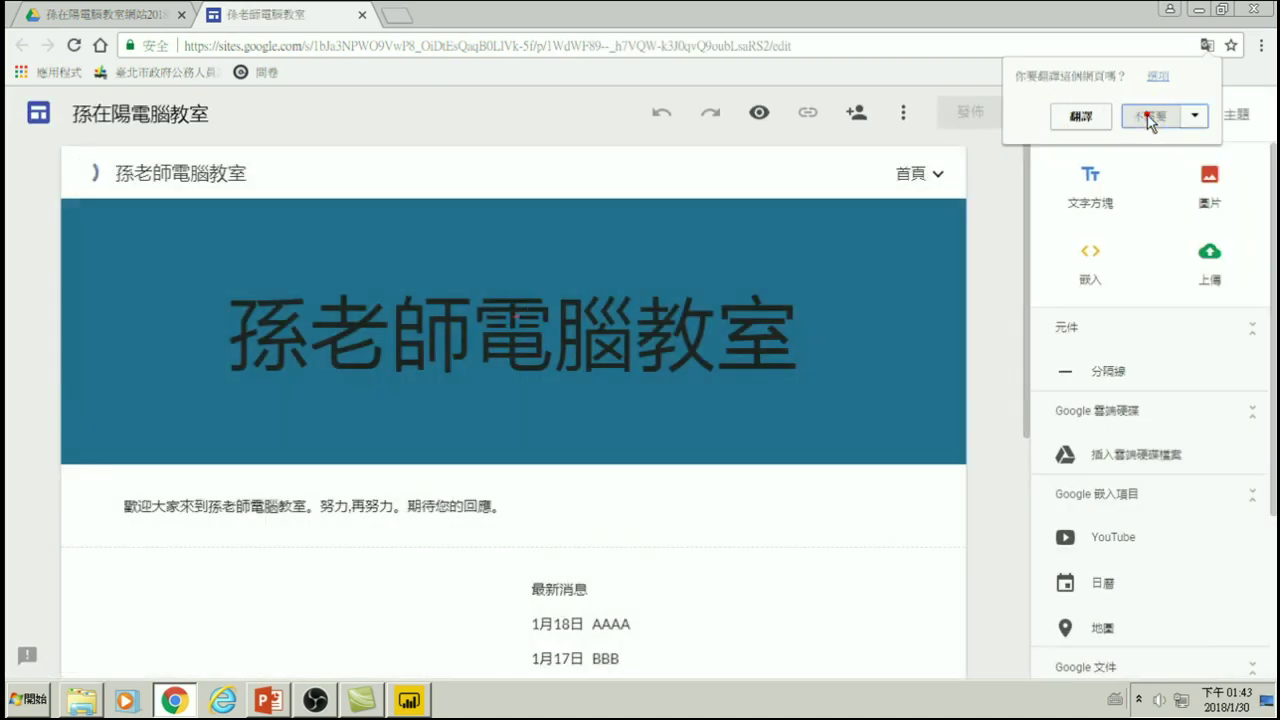
- Decline the page translation, then view the site's 網站分析 tracking ID and cancel without changes
left_click(1148, 118)
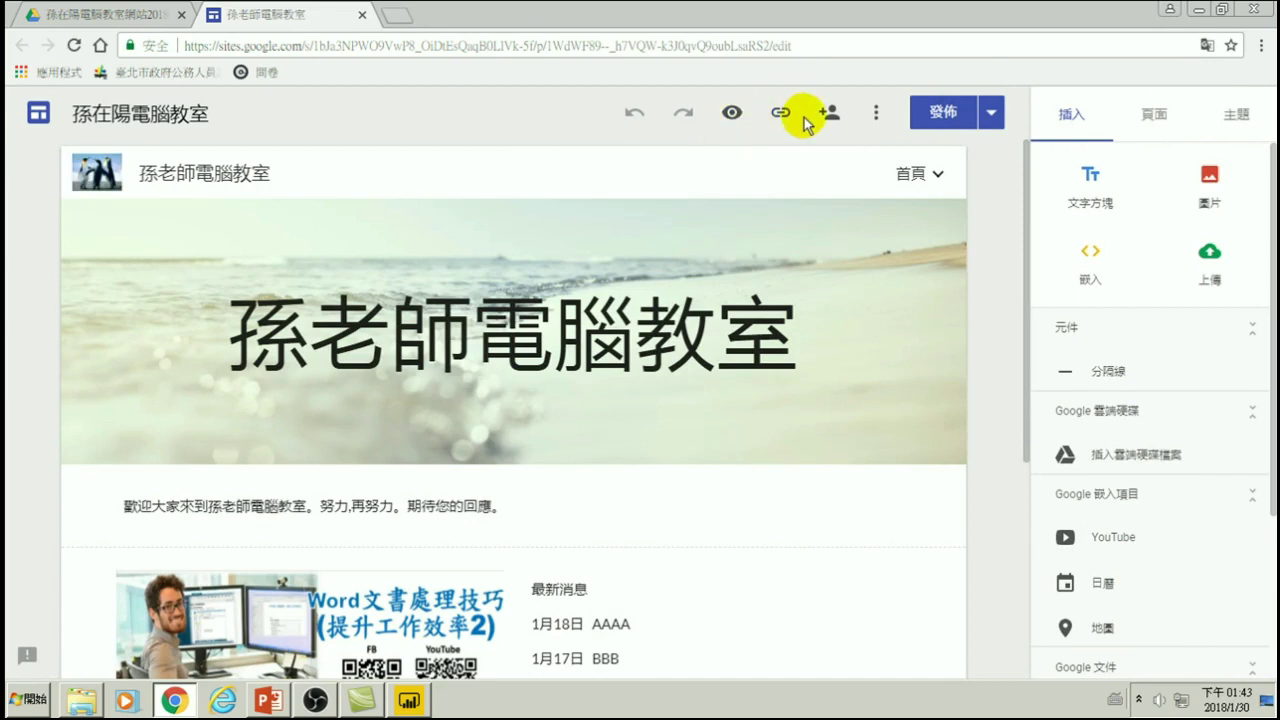
left_click(876, 115)
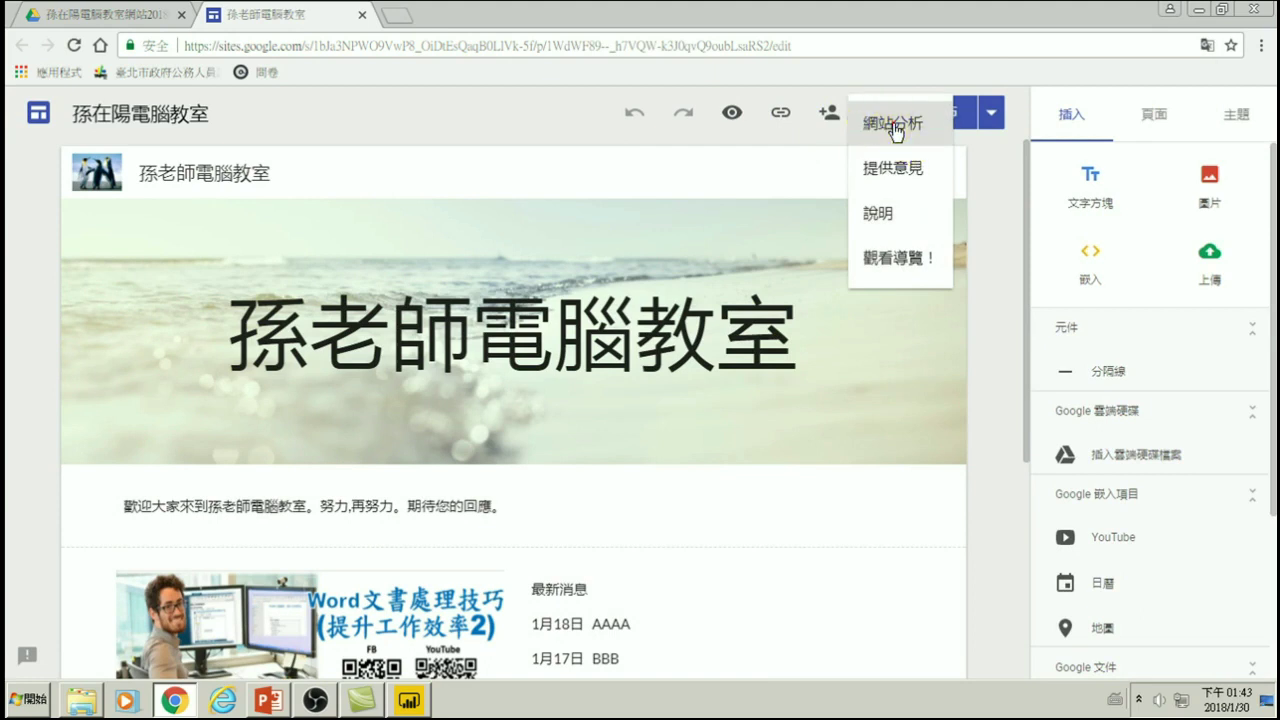
left_click(893, 123)
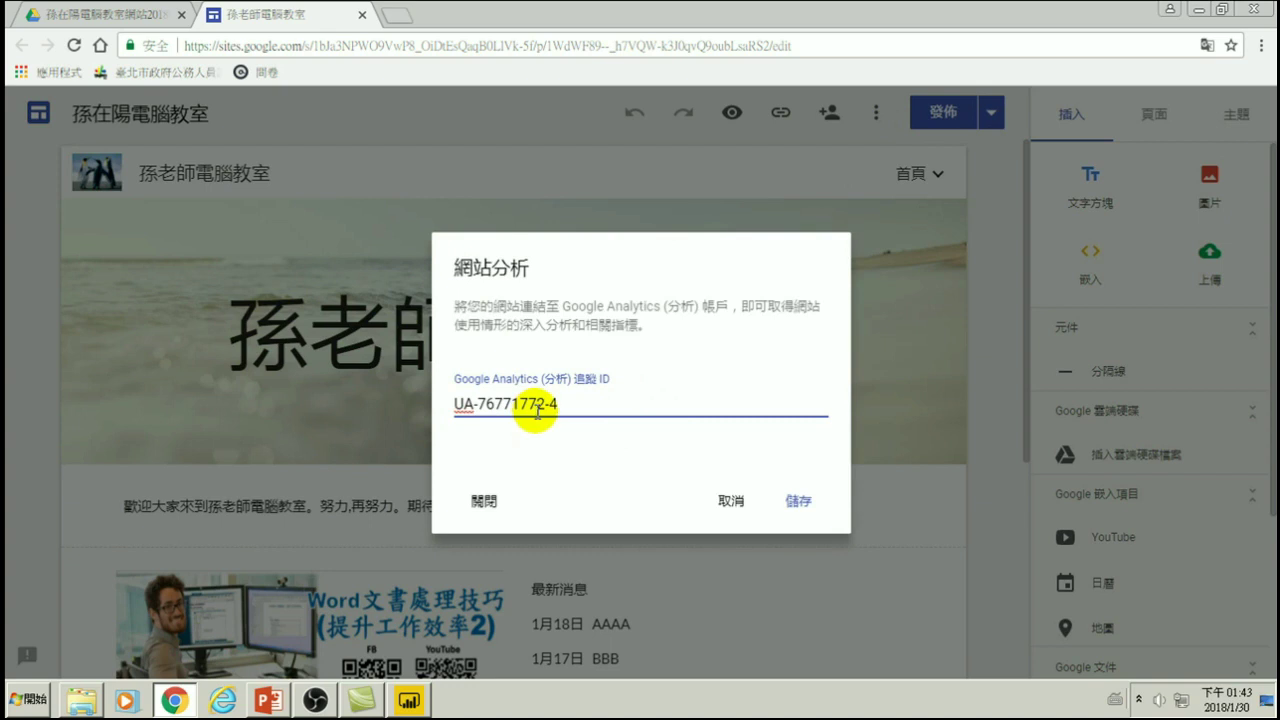
left_click(724, 499)
- In a new Chrome window, search 'google analytics' and open the Google Analytics home report
right_click(173, 700)
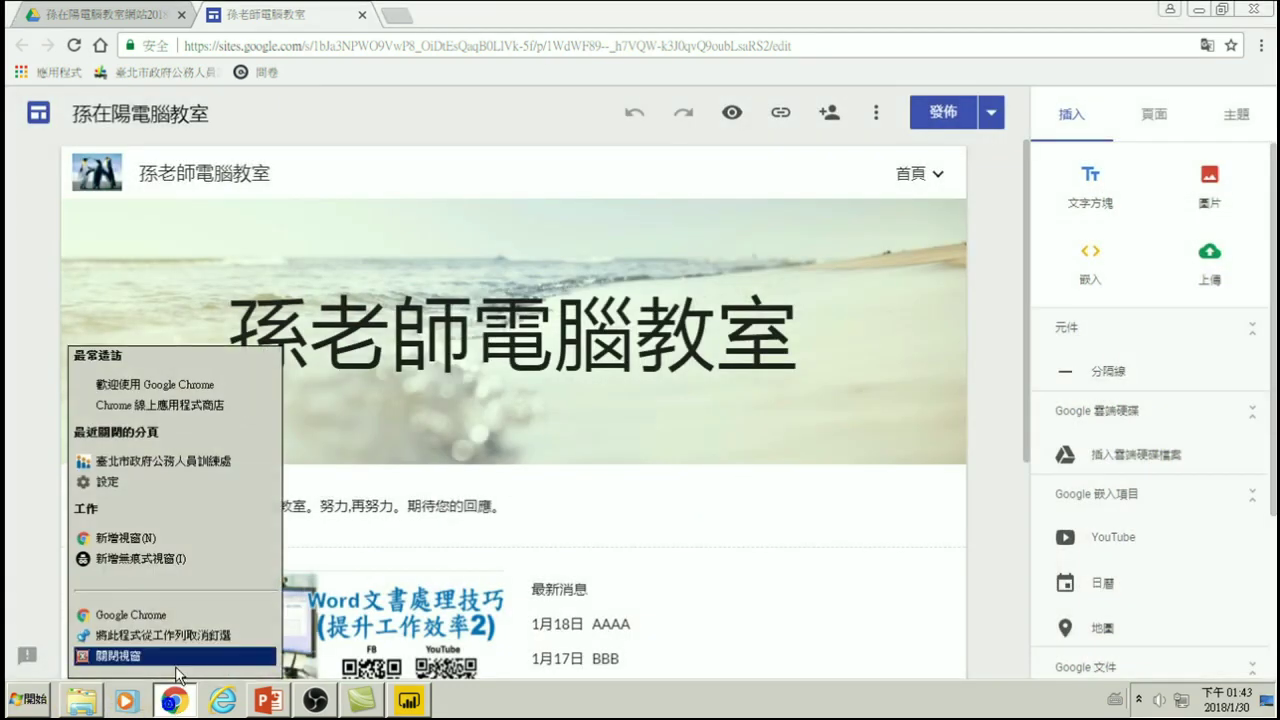
left_click(145, 616)
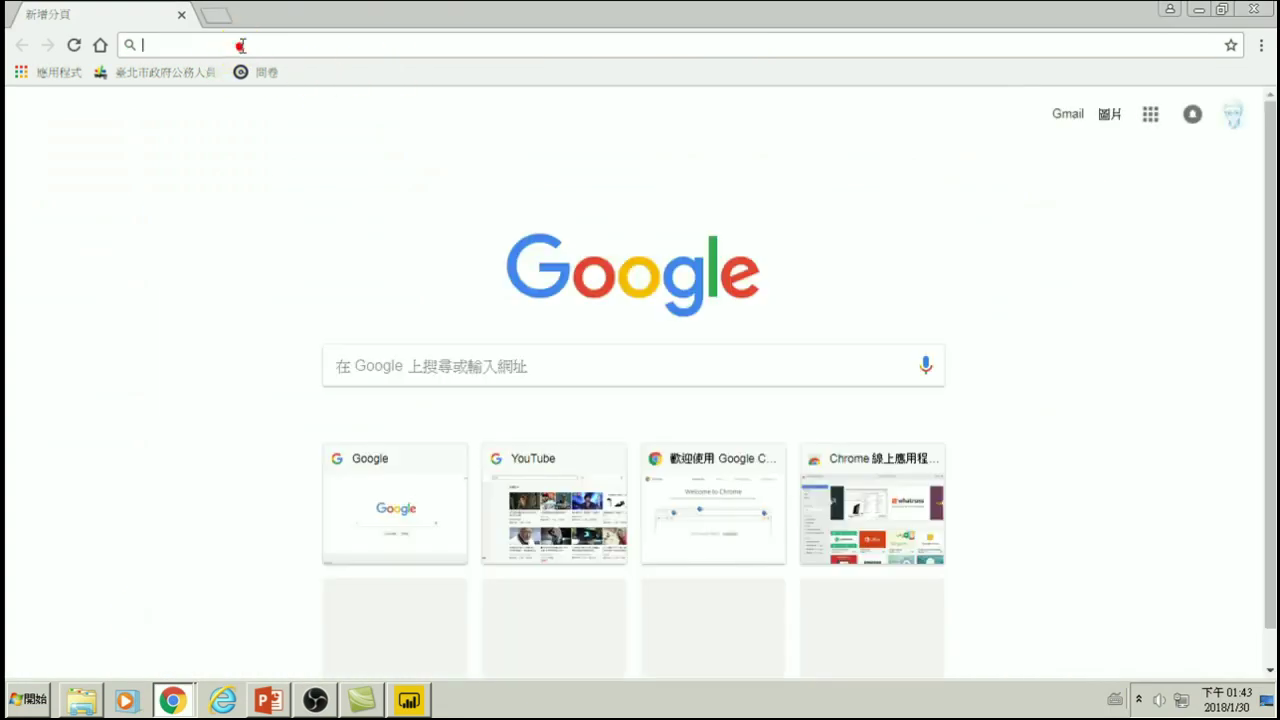
type("google")
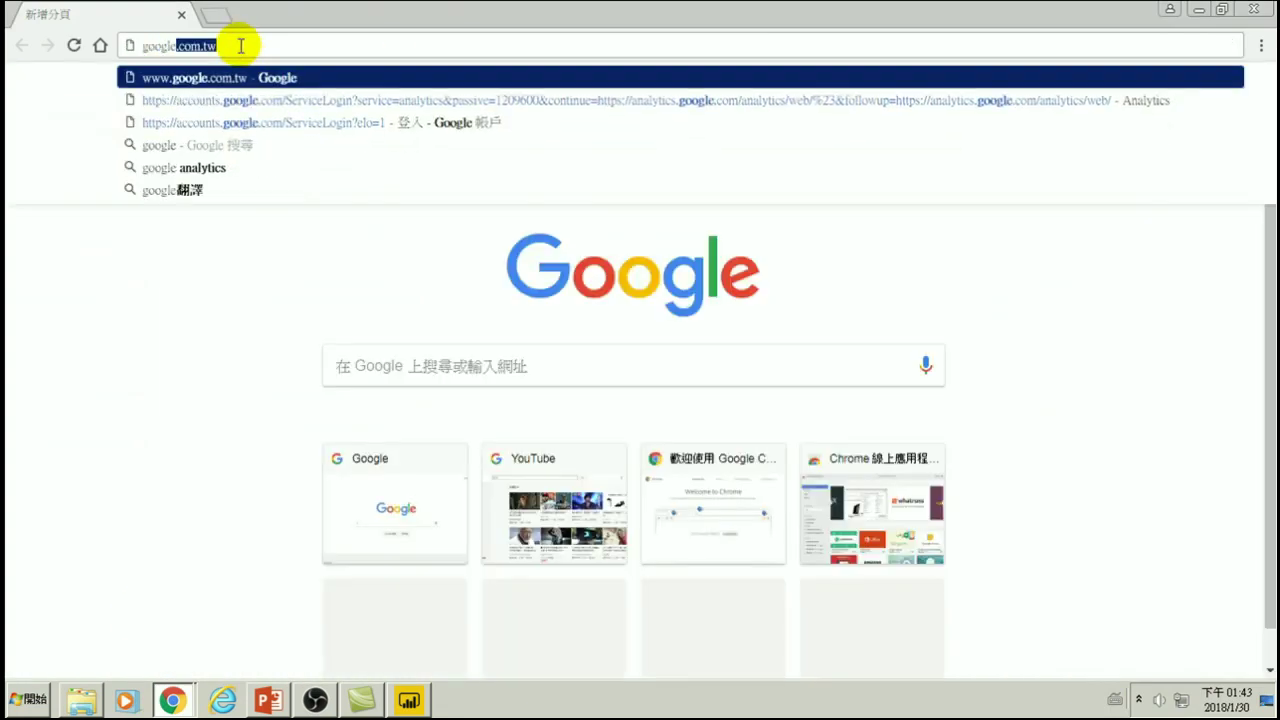
type(" analytics")
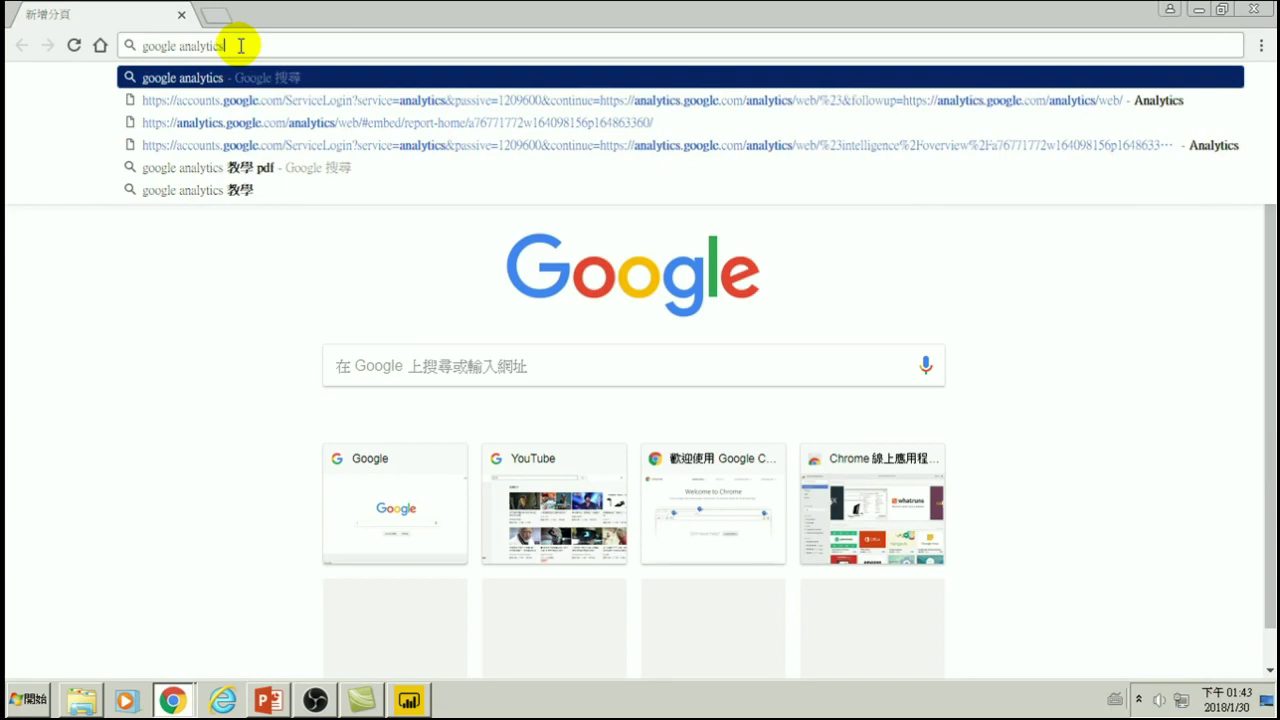
key("Return")
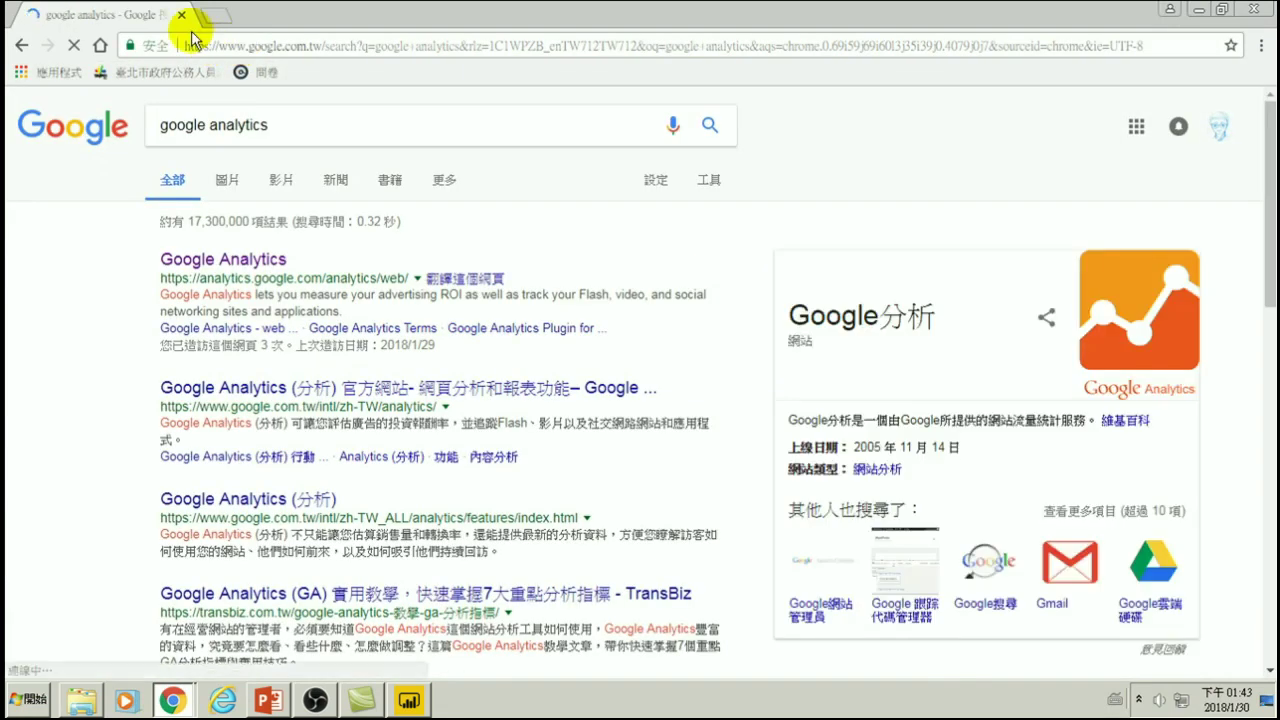
left_click(195, 263)
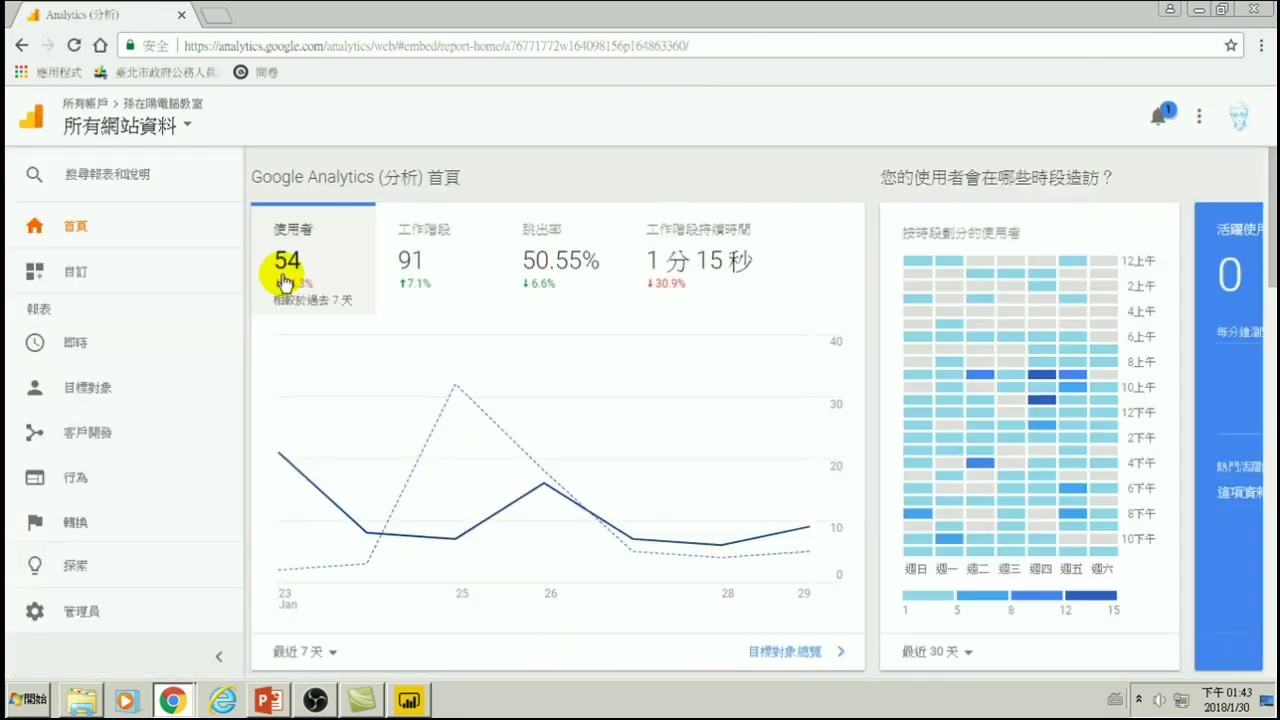
- Switch Google Analytics to the 孫在陽電腦教室 property's 所有網站資料 view
left_click(112, 122)
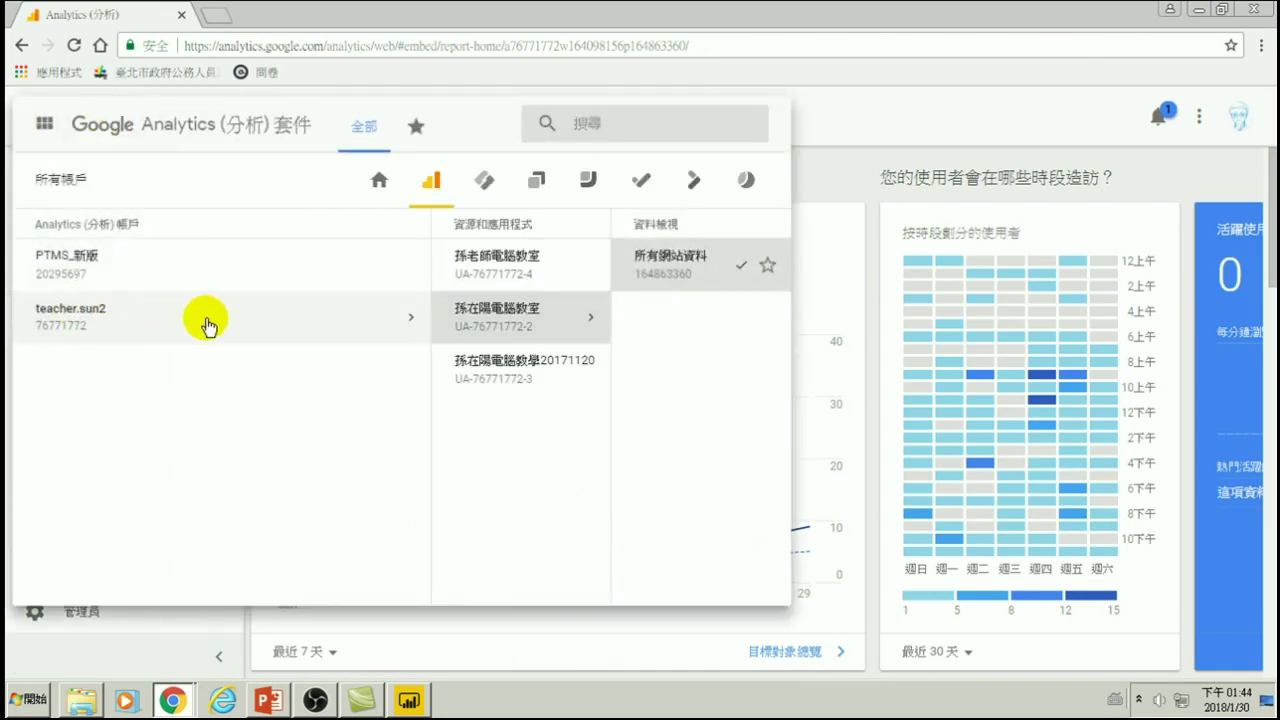
left_click(77, 306)
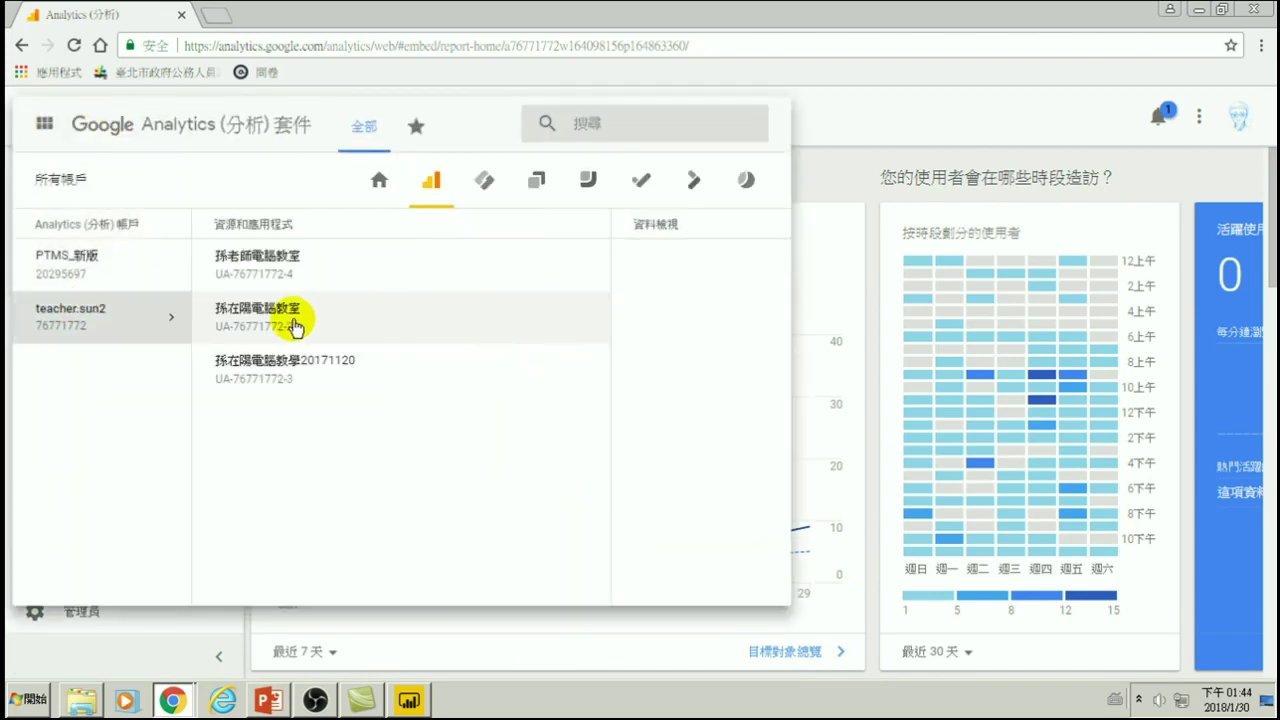
left_click(290, 315)
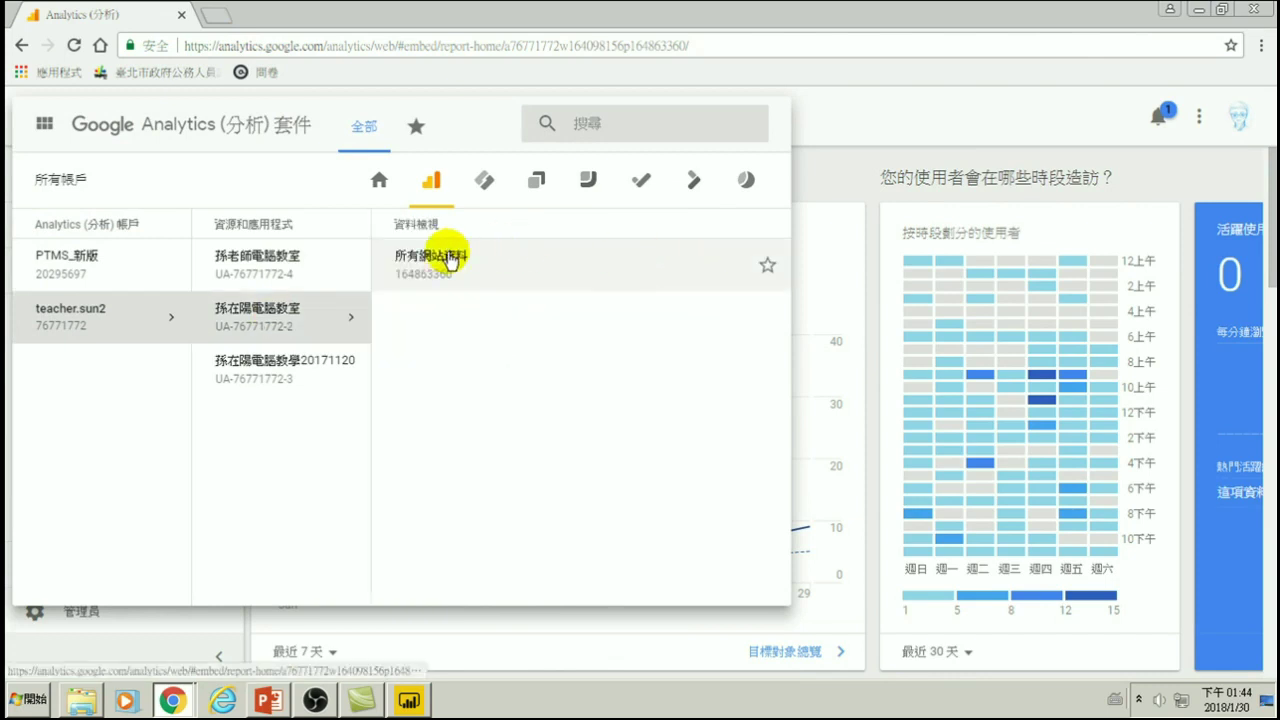
left_click(448, 262)
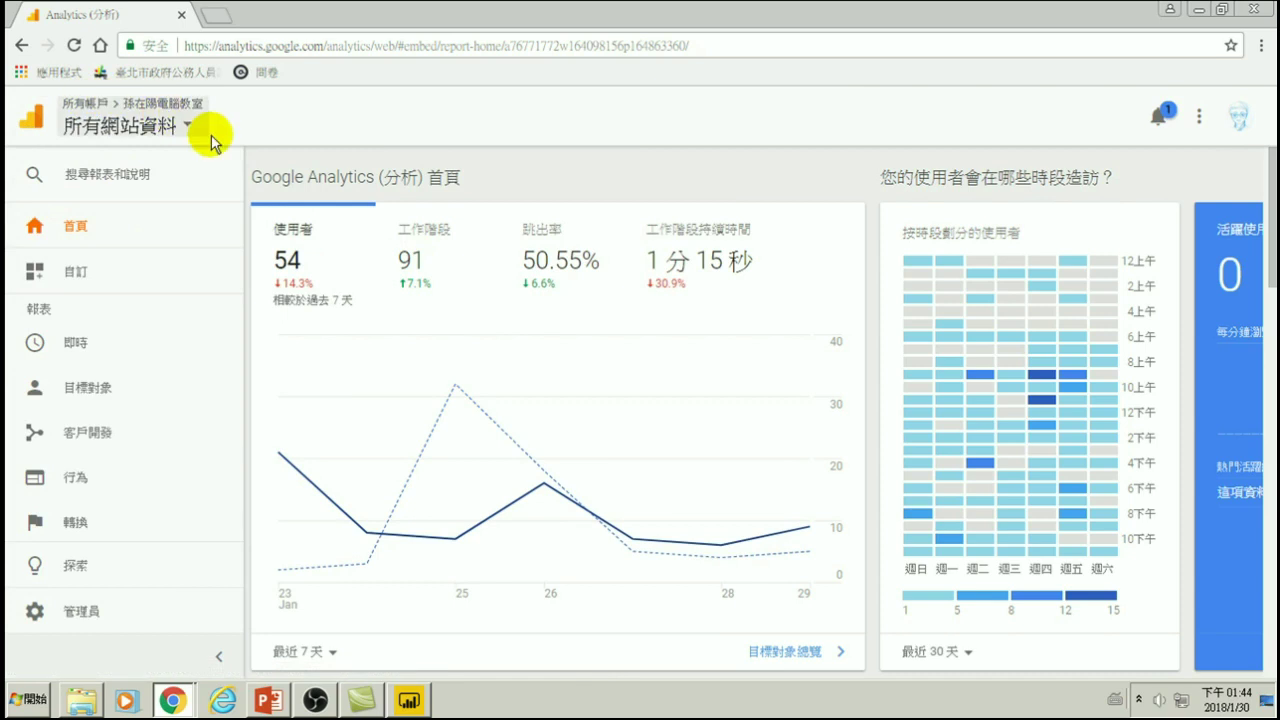
- In Admin, open the 孫在陽電腦教室 property's 資源設定 and select its tracking ID
left_click(82, 615)
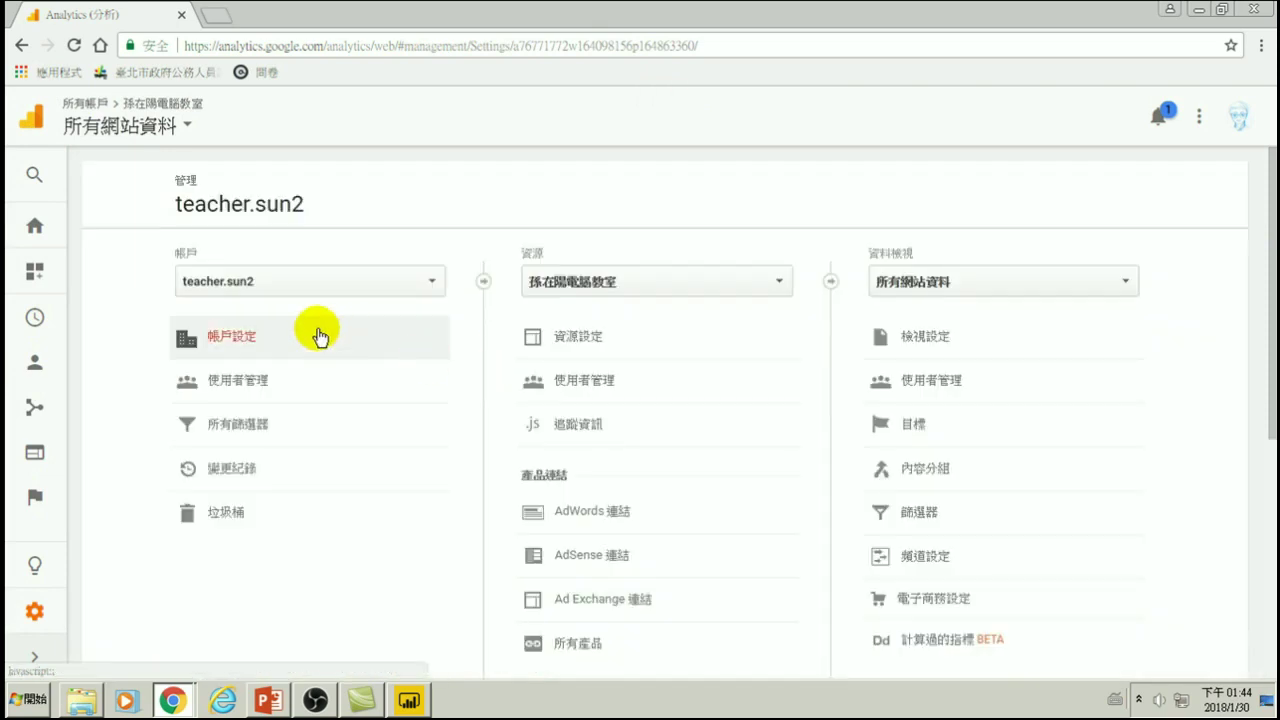
left_click(558, 282)
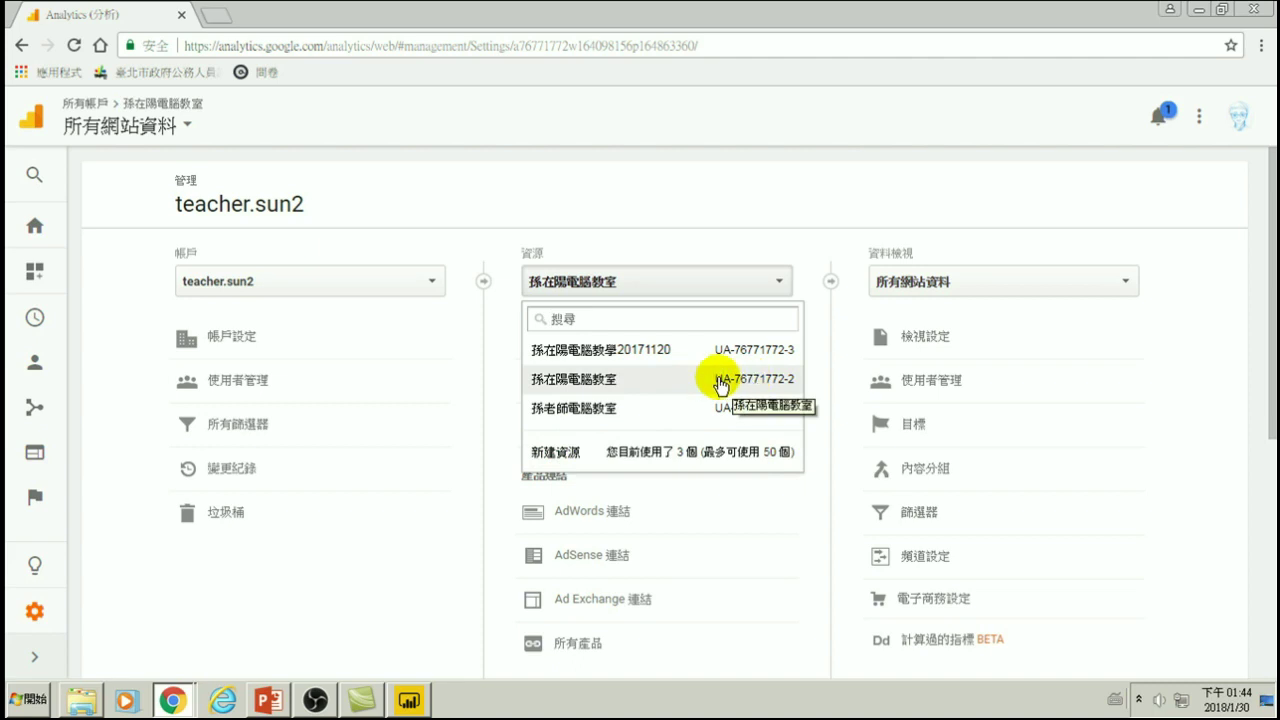
left_click(566, 385)
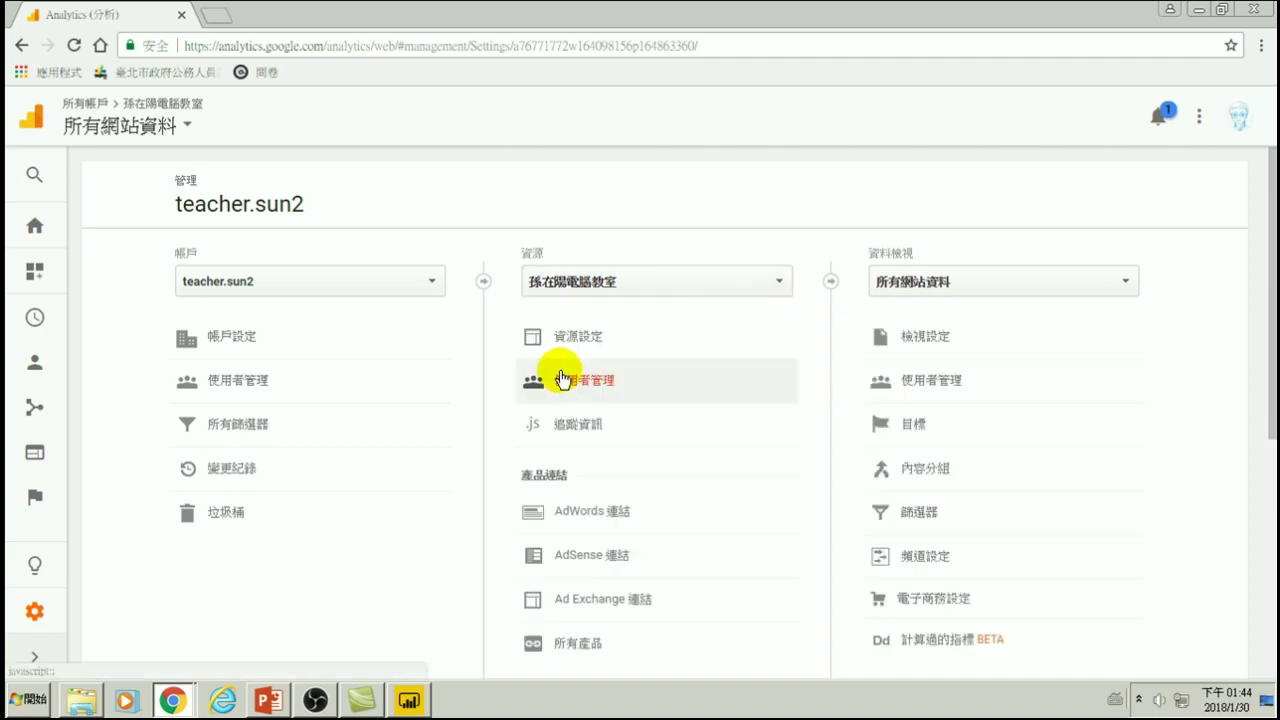
scroll(578, 470, "down", 2)
scroll(585, 420, "up", 2)
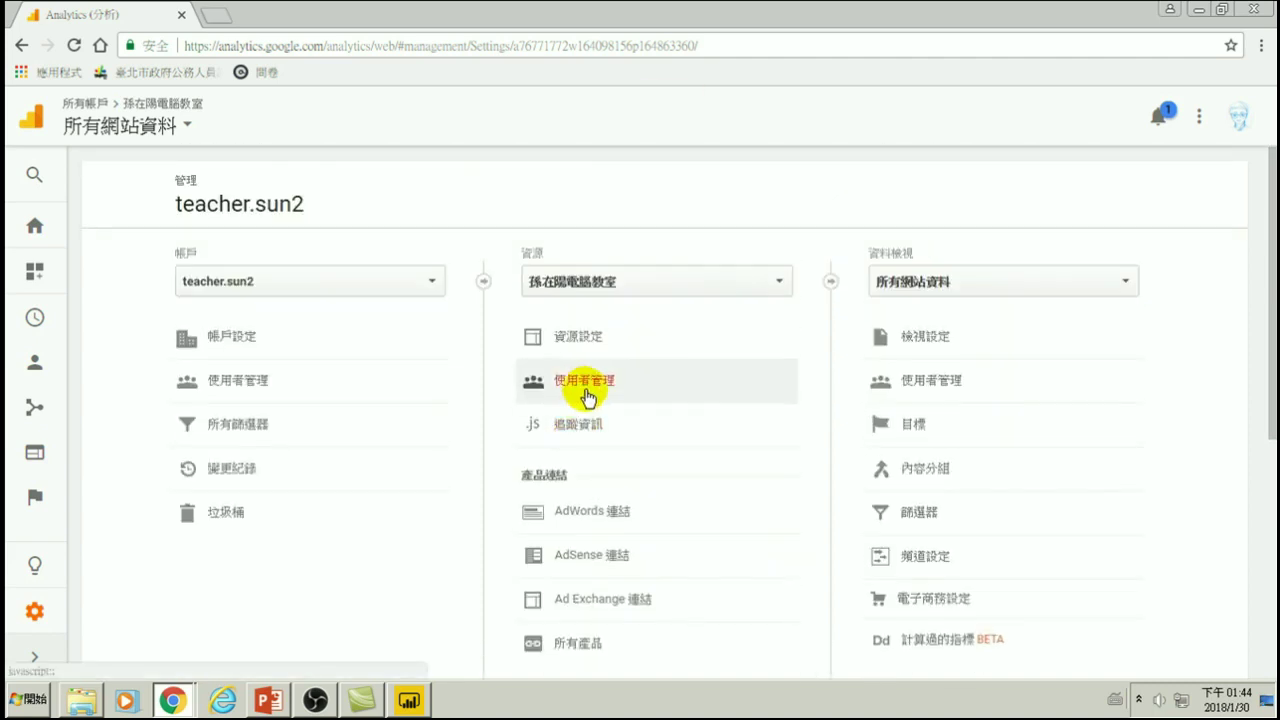
left_click(562, 336)
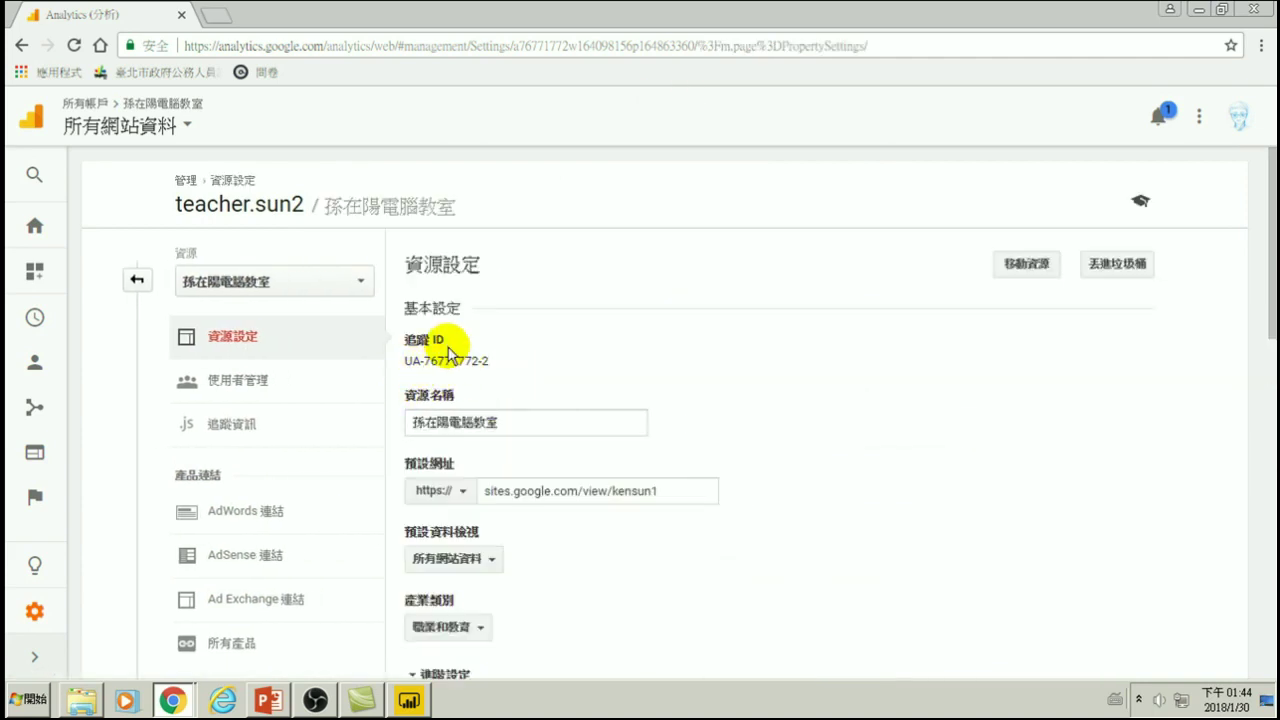
left_click_drag(406, 361, 481, 372)
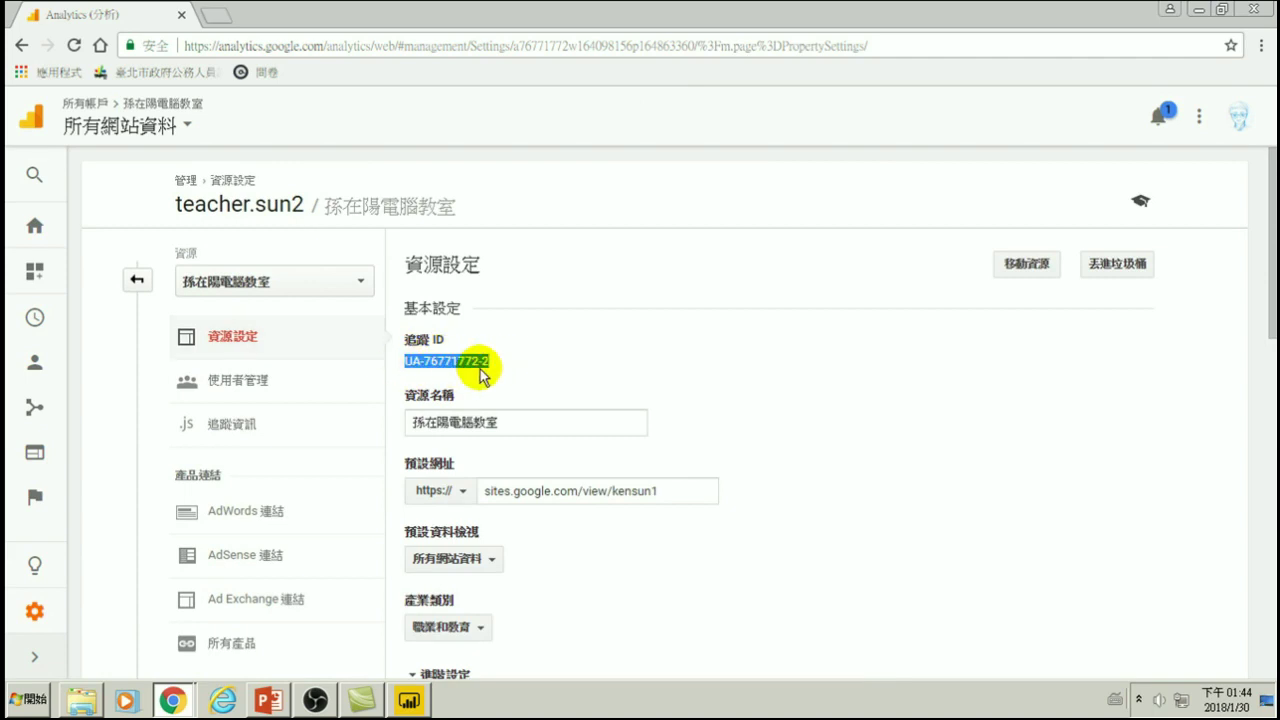
left_click(172, 700)
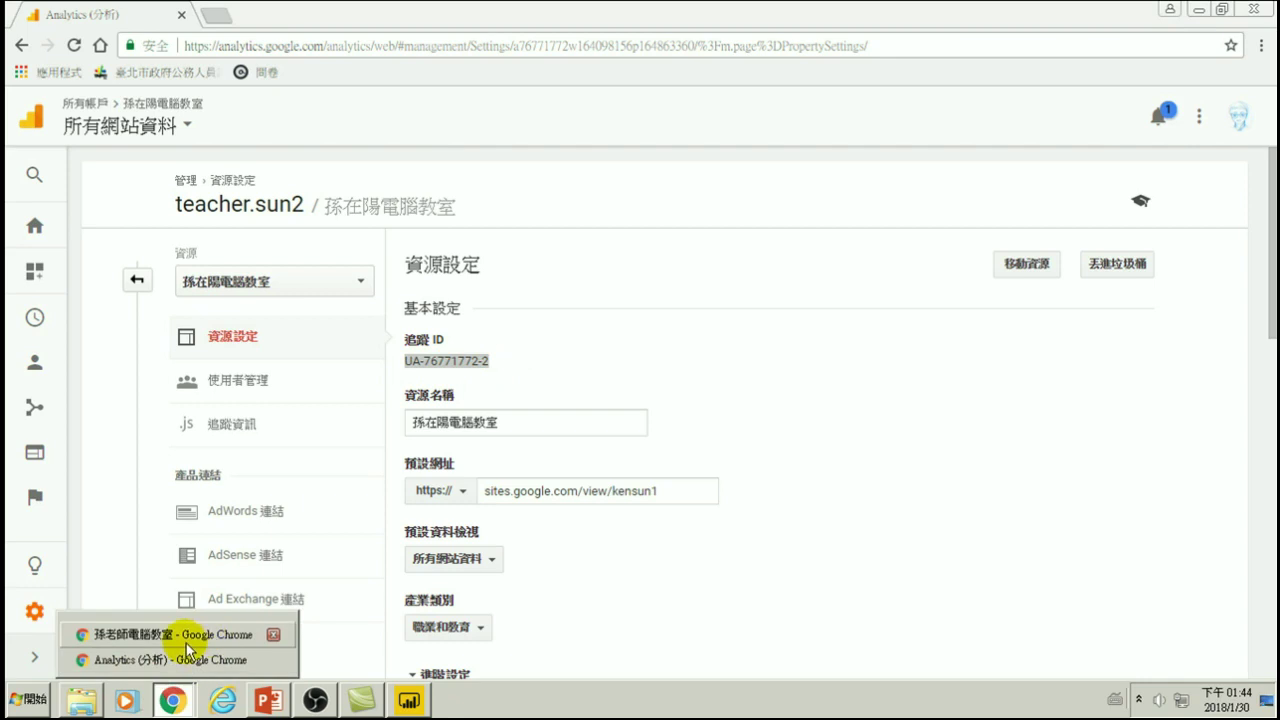
- Back in the Sites editor, recheck the 網站分析 tracking ID and close it unchanged
left_click(181, 640)
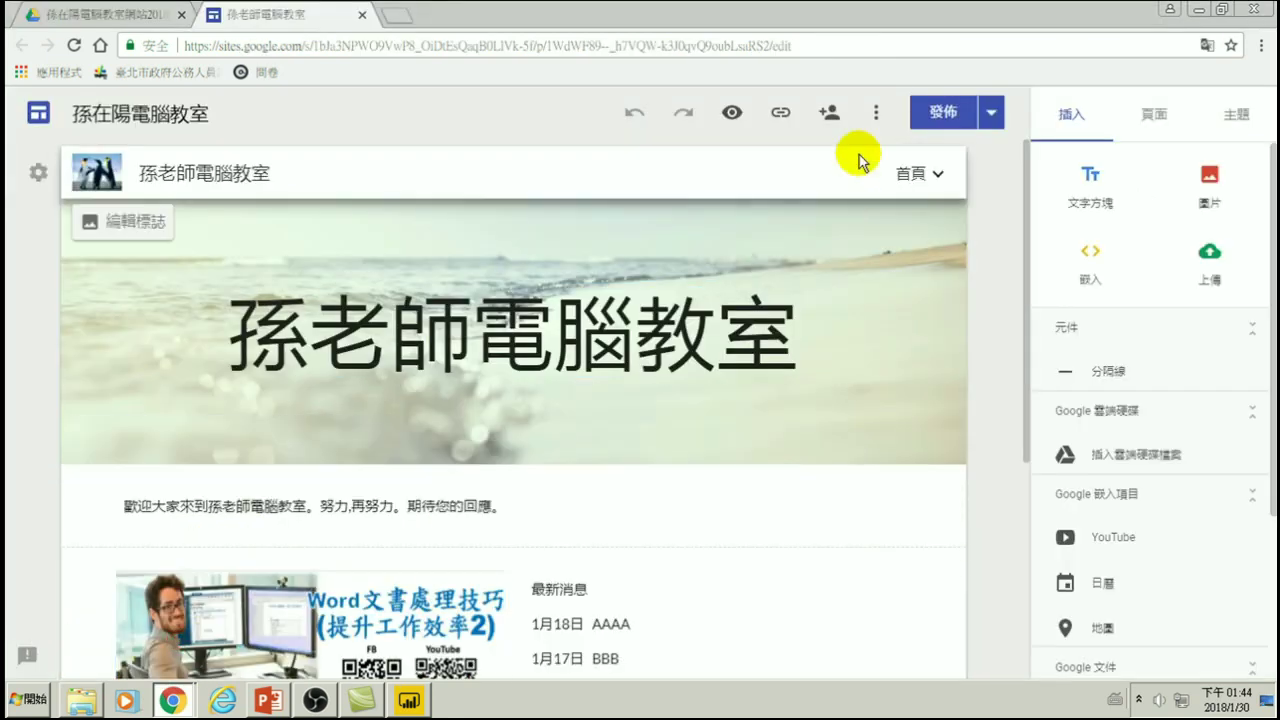
left_click(879, 113)
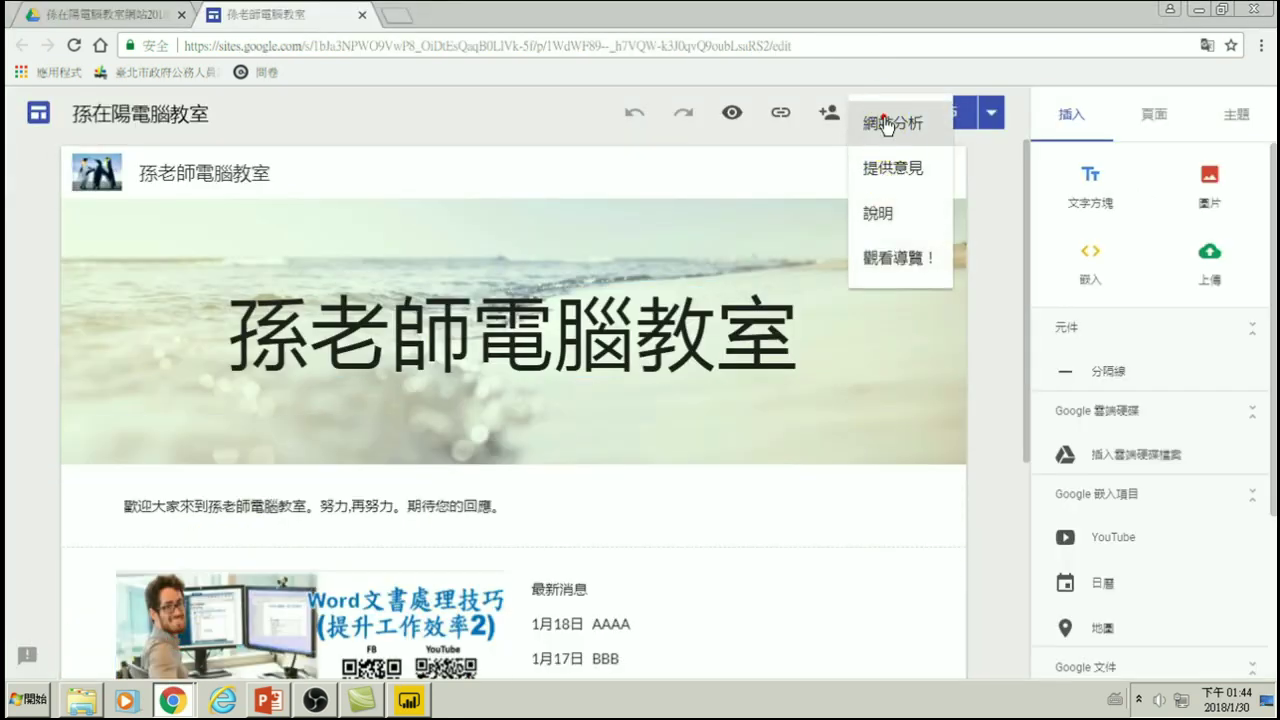
left_click(876, 125)
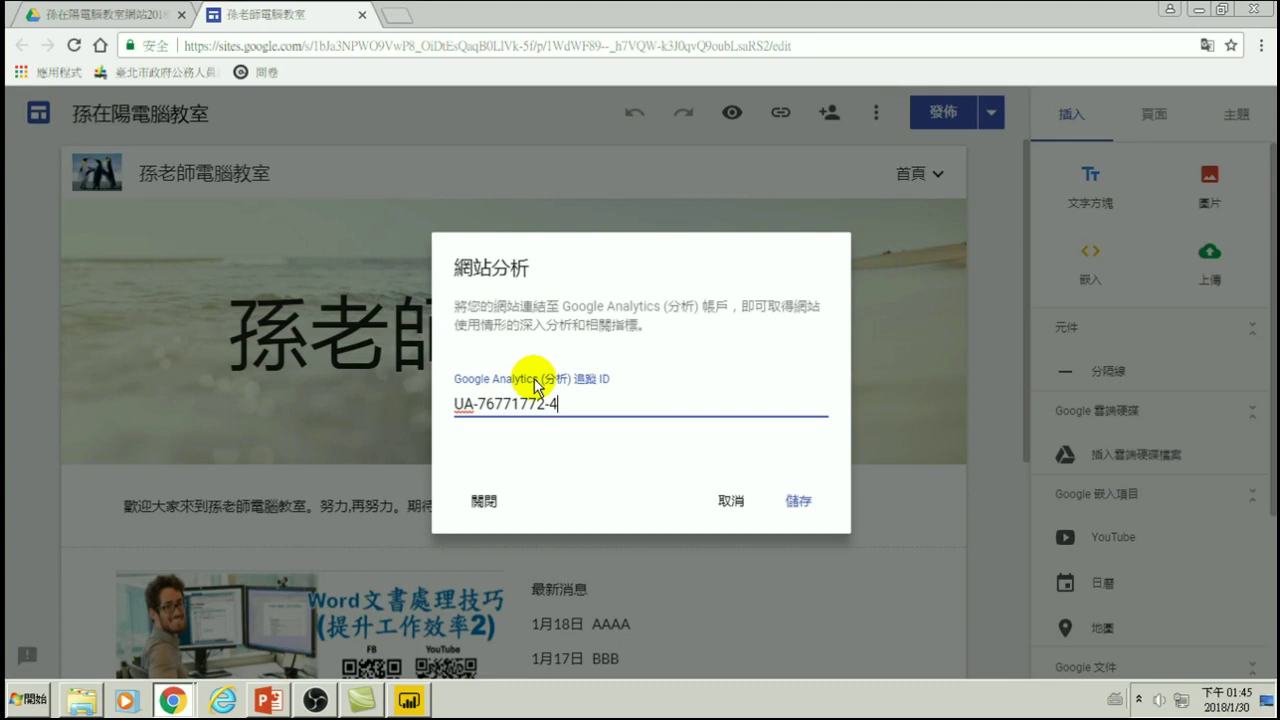
left_click(733, 500)
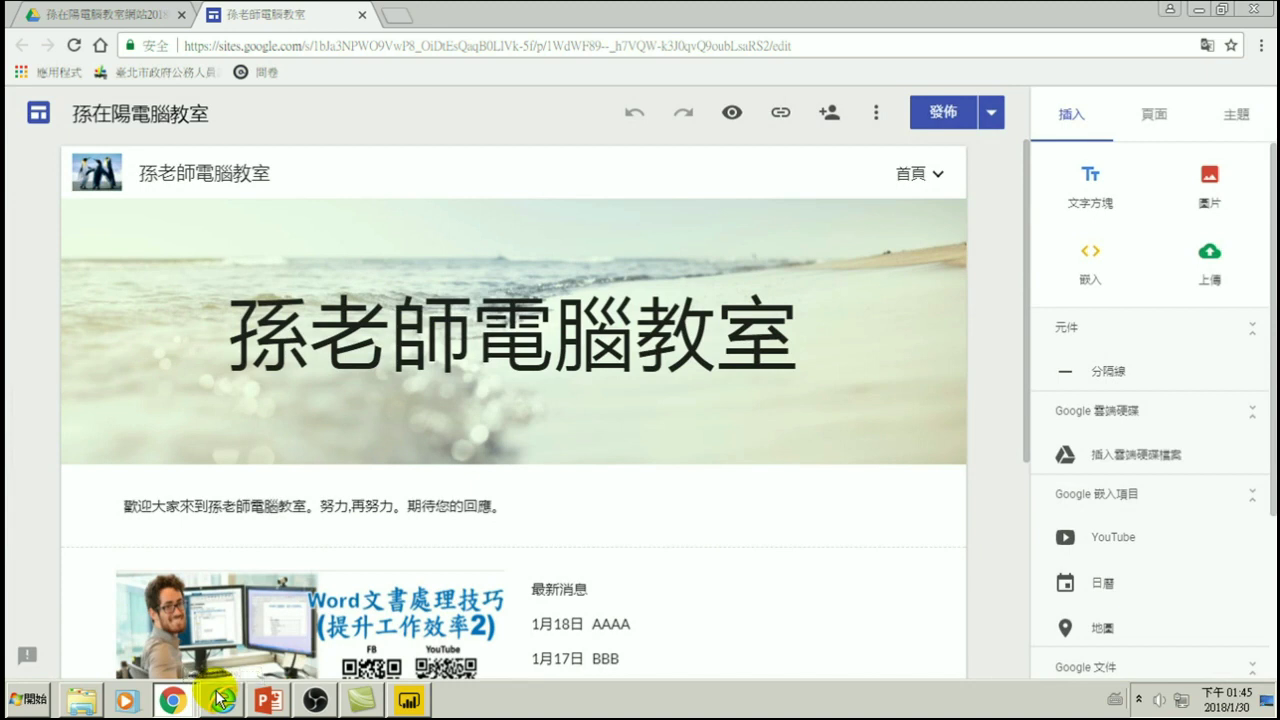
- Bring the Analytics window forward and choose the computer classroom property in Admin
left_click(125, 14)
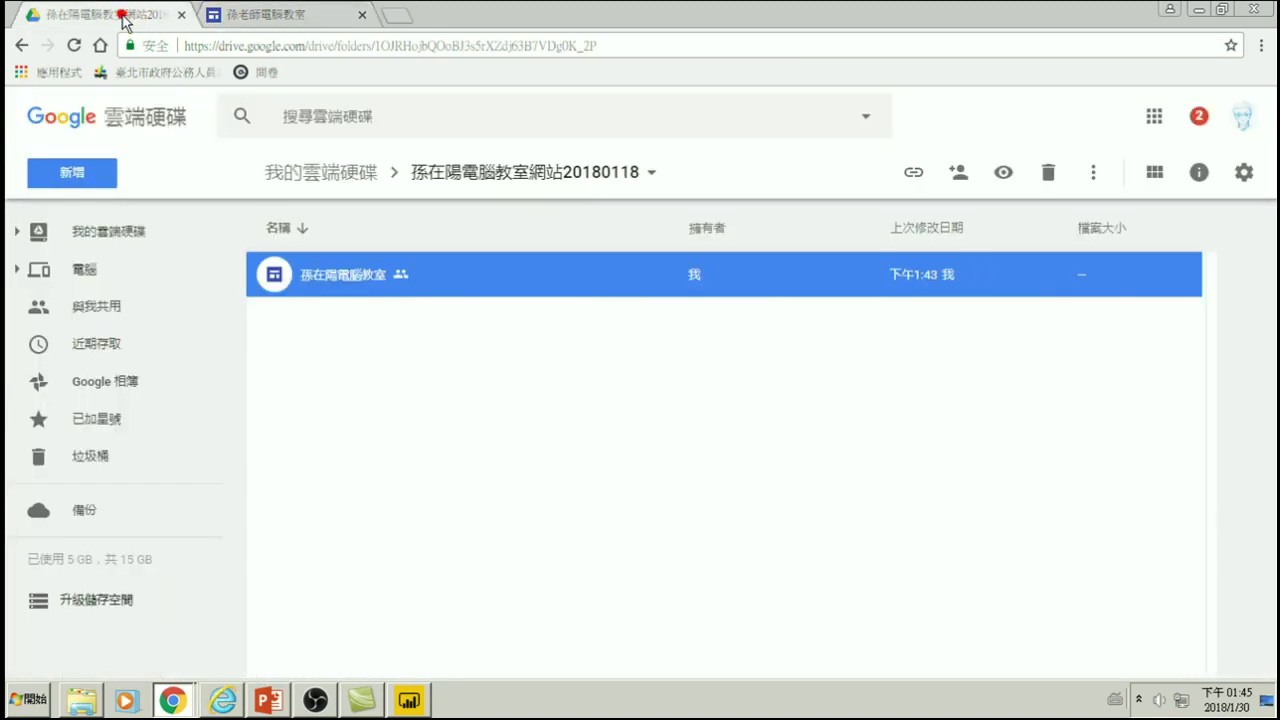
left_click(186, 712)
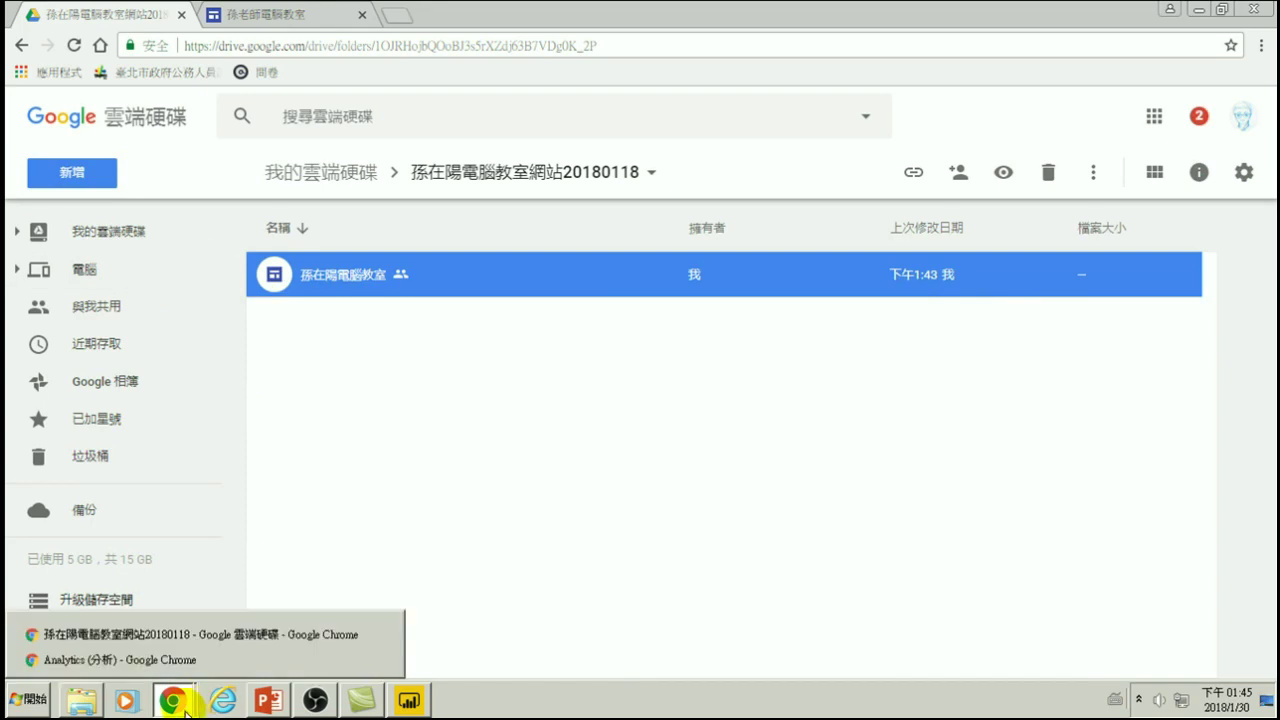
left_click(125, 660)
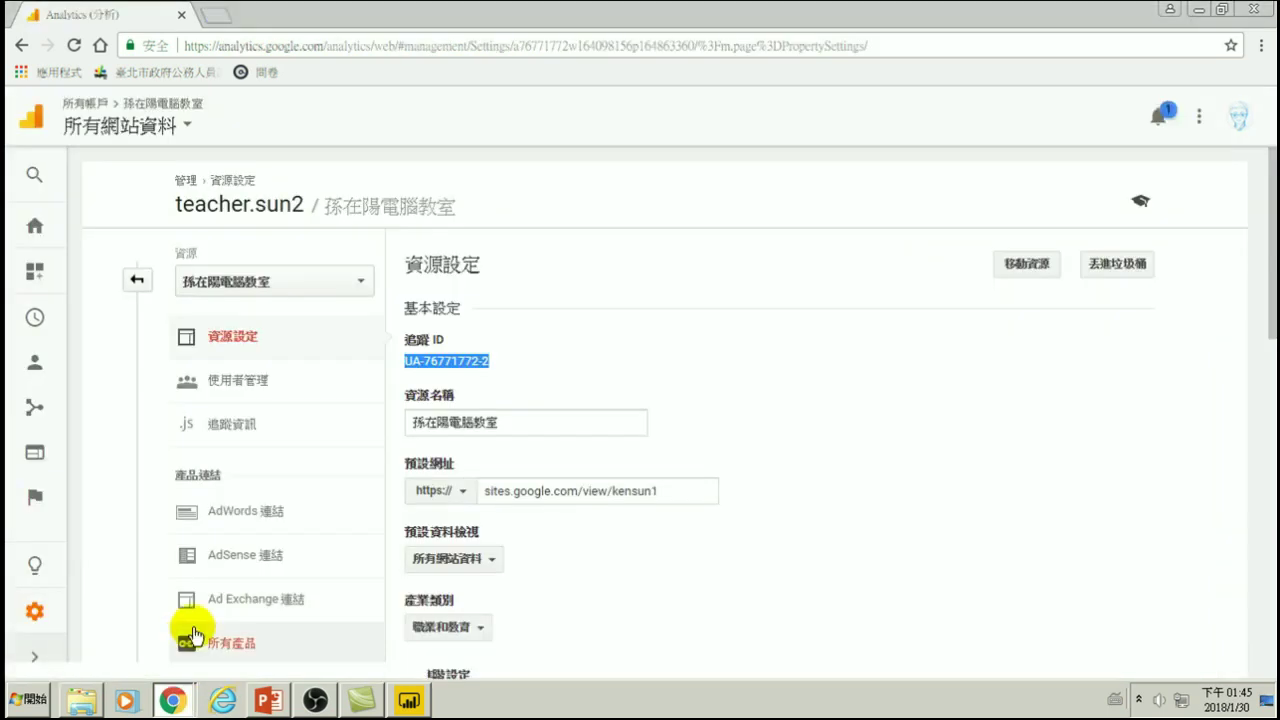
left_click(137, 281)
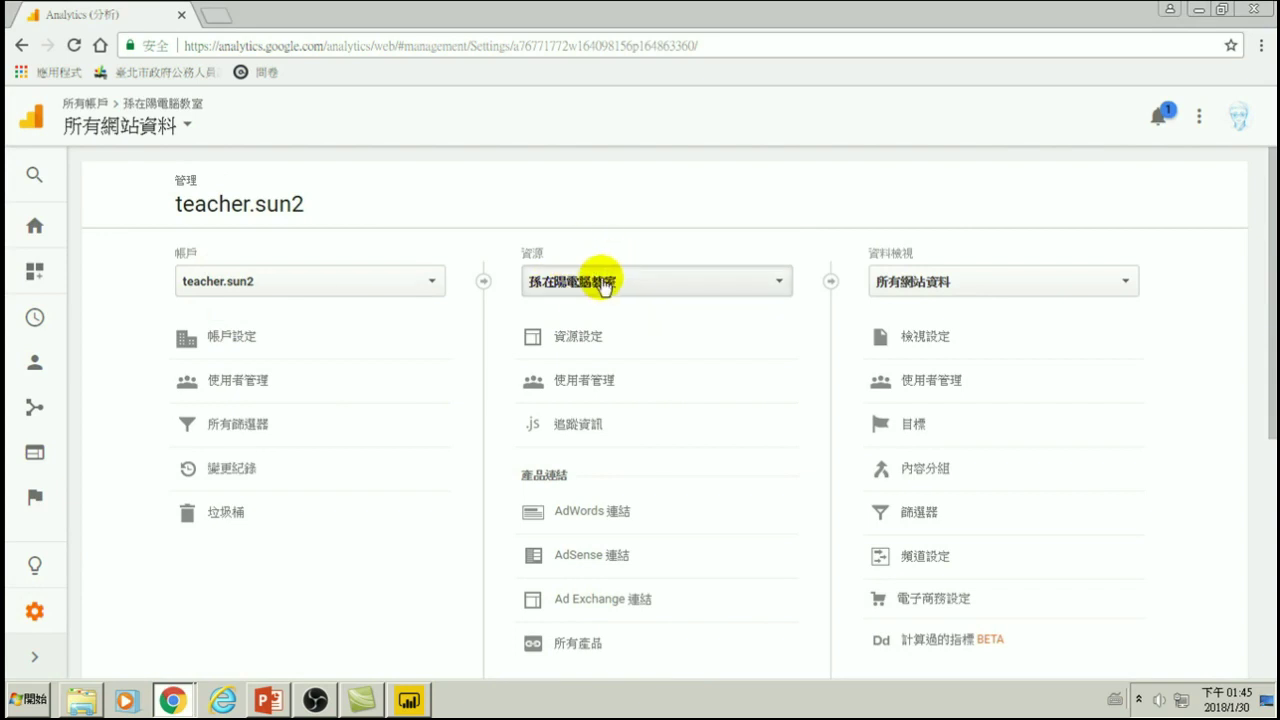
left_click(578, 287)
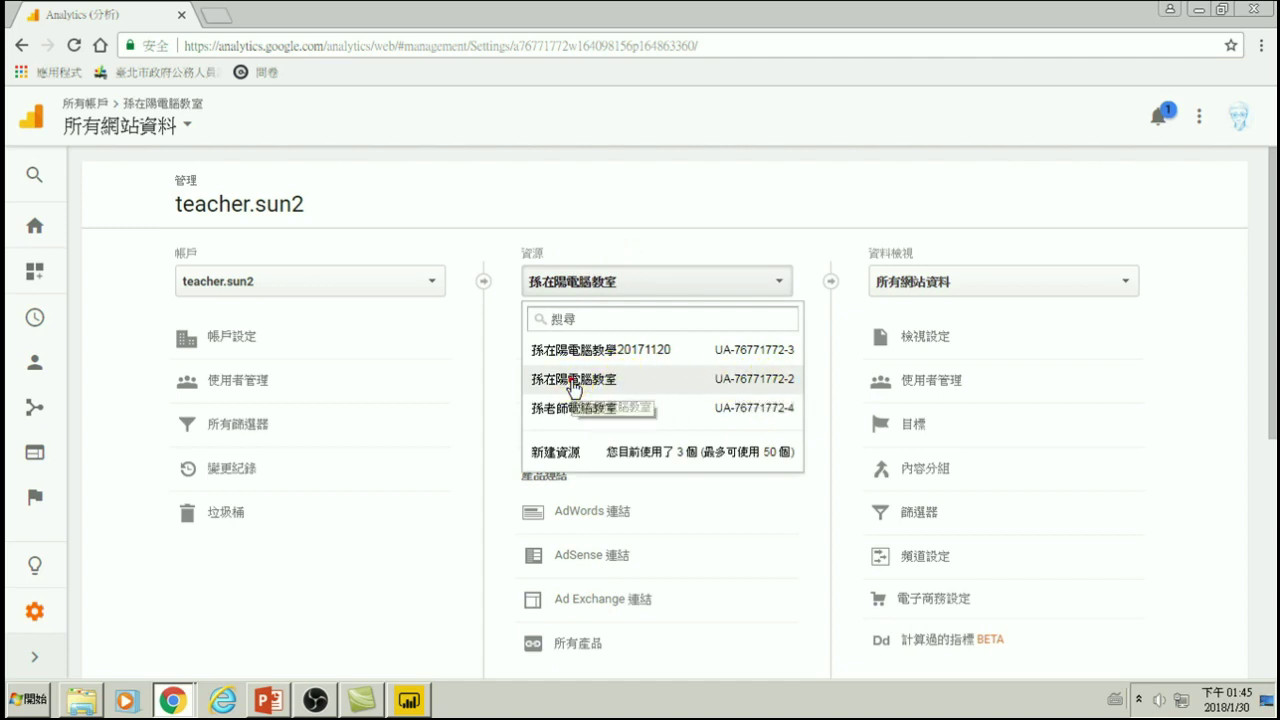
left_click(574, 385)
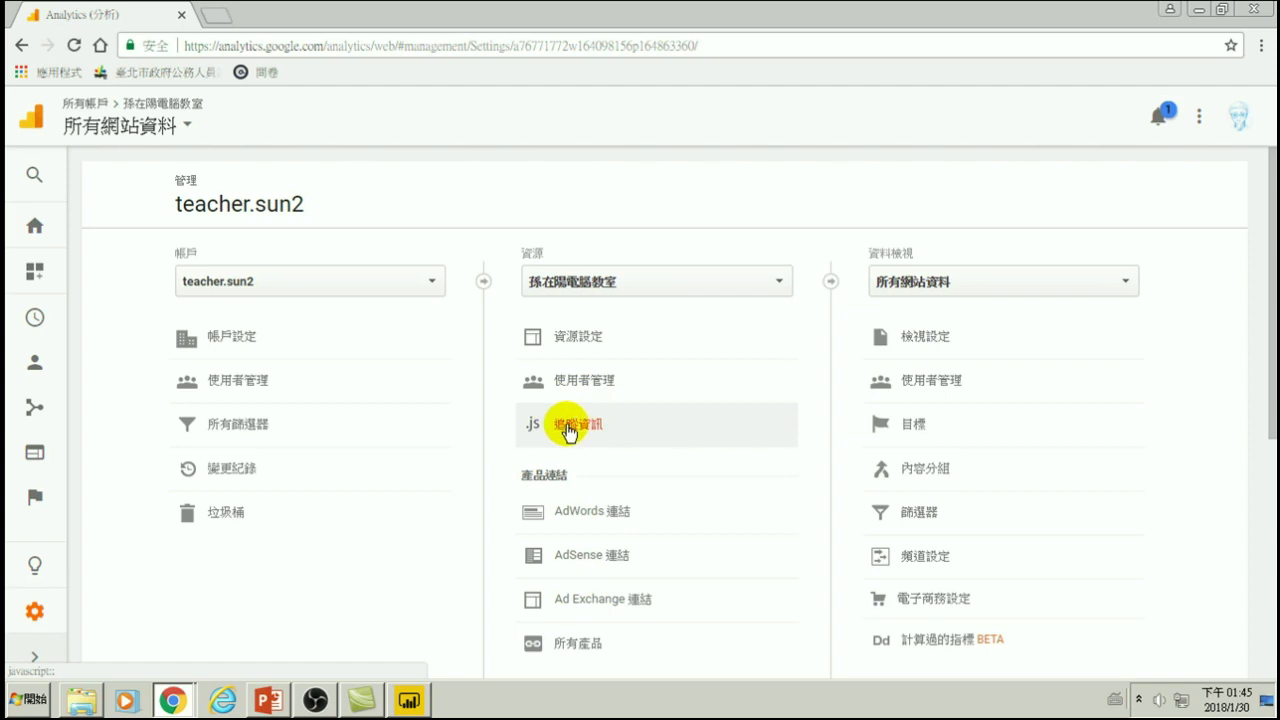
- Open 追蹤資訊 > 追蹤程式碼 and copy the entire gtag.js tracking snippet
left_click(567, 427)
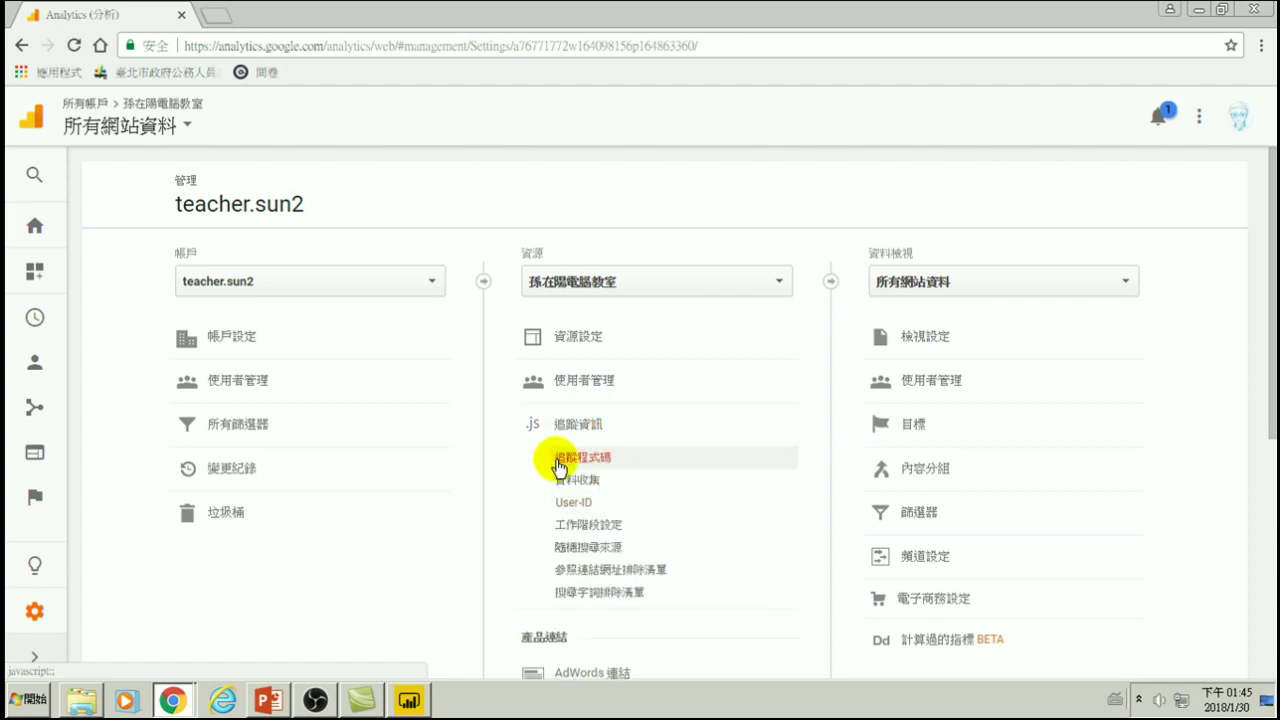
left_click(603, 460)
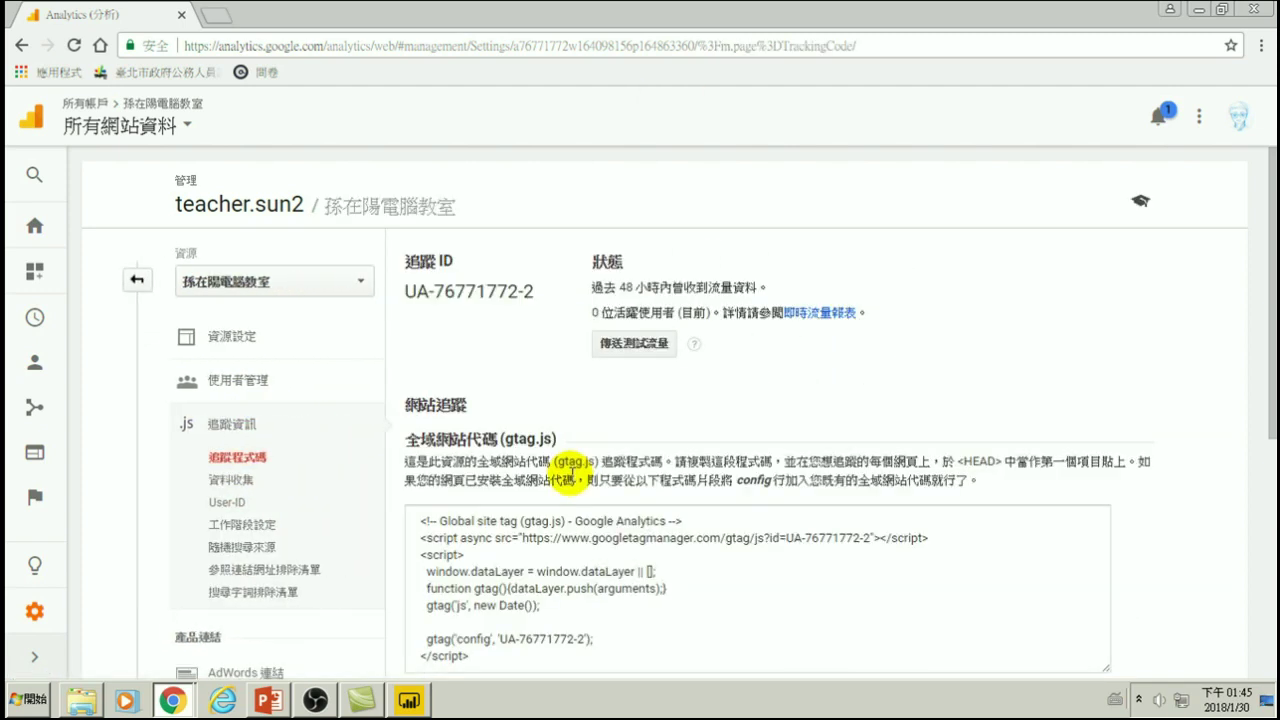
scroll(500, 415, "down", 2)
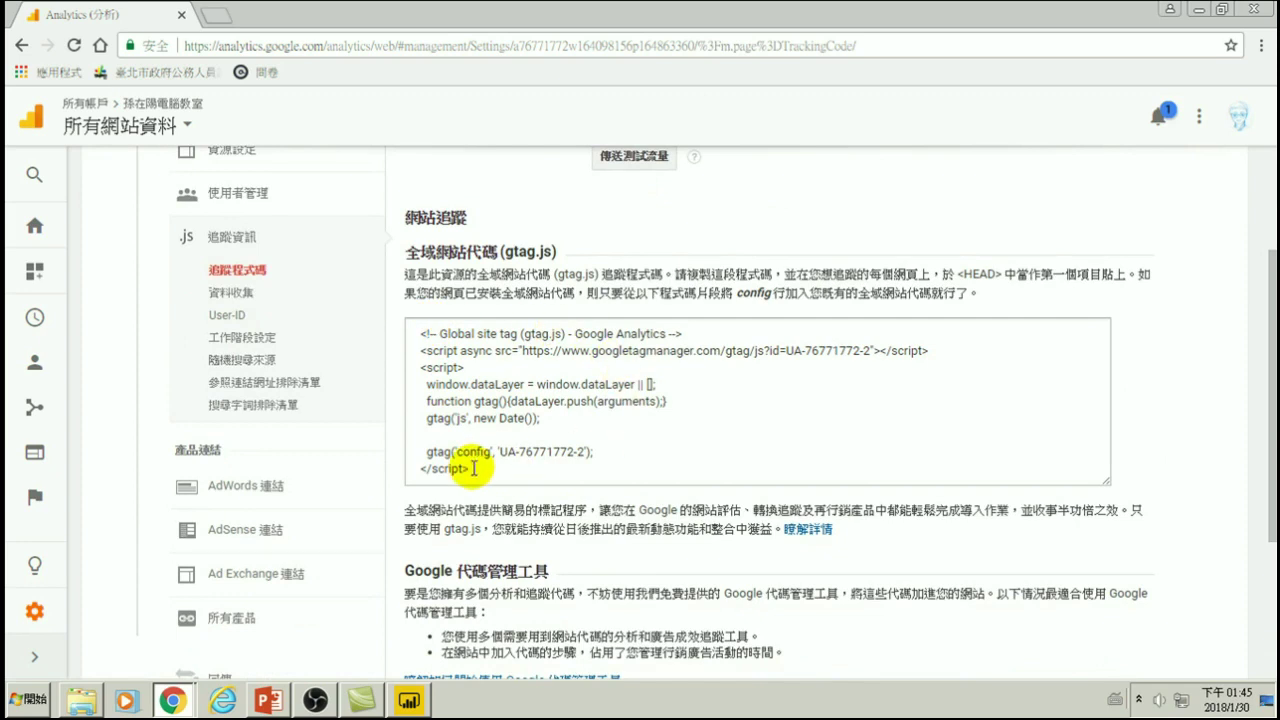
left_click_drag(422, 331, 490, 437)
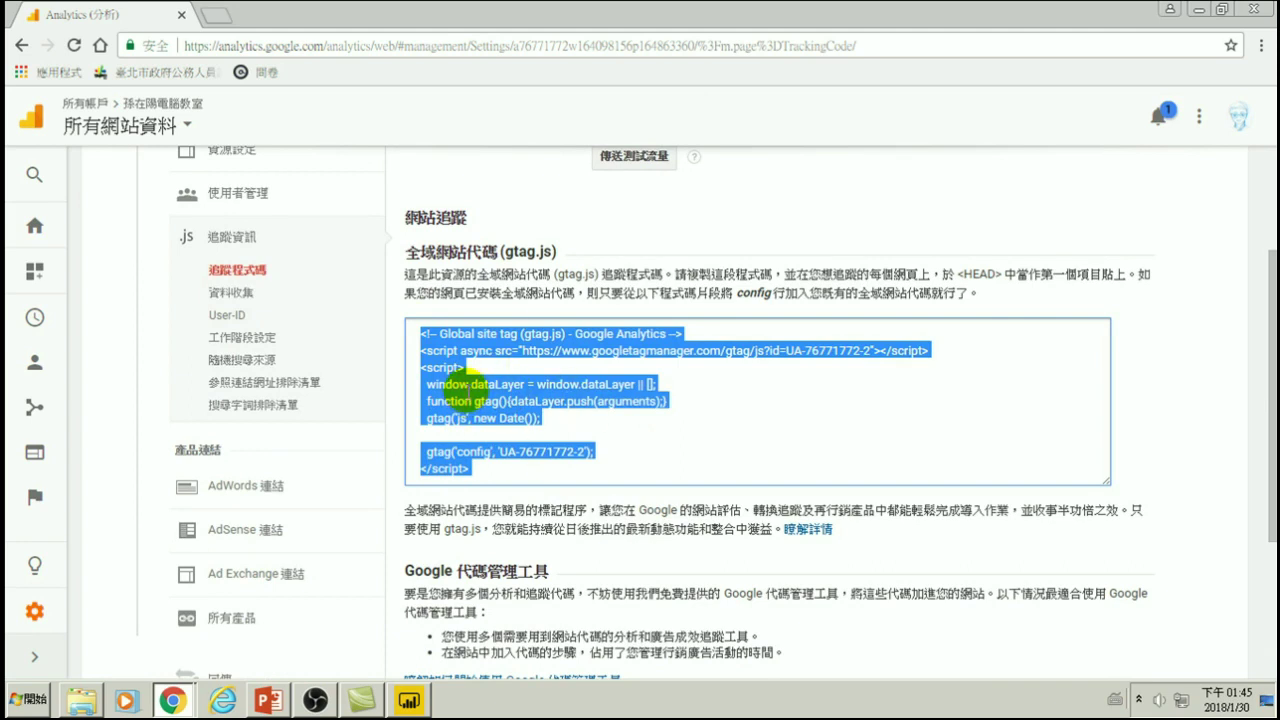
right_click(484, 394)
left_click(510, 403)
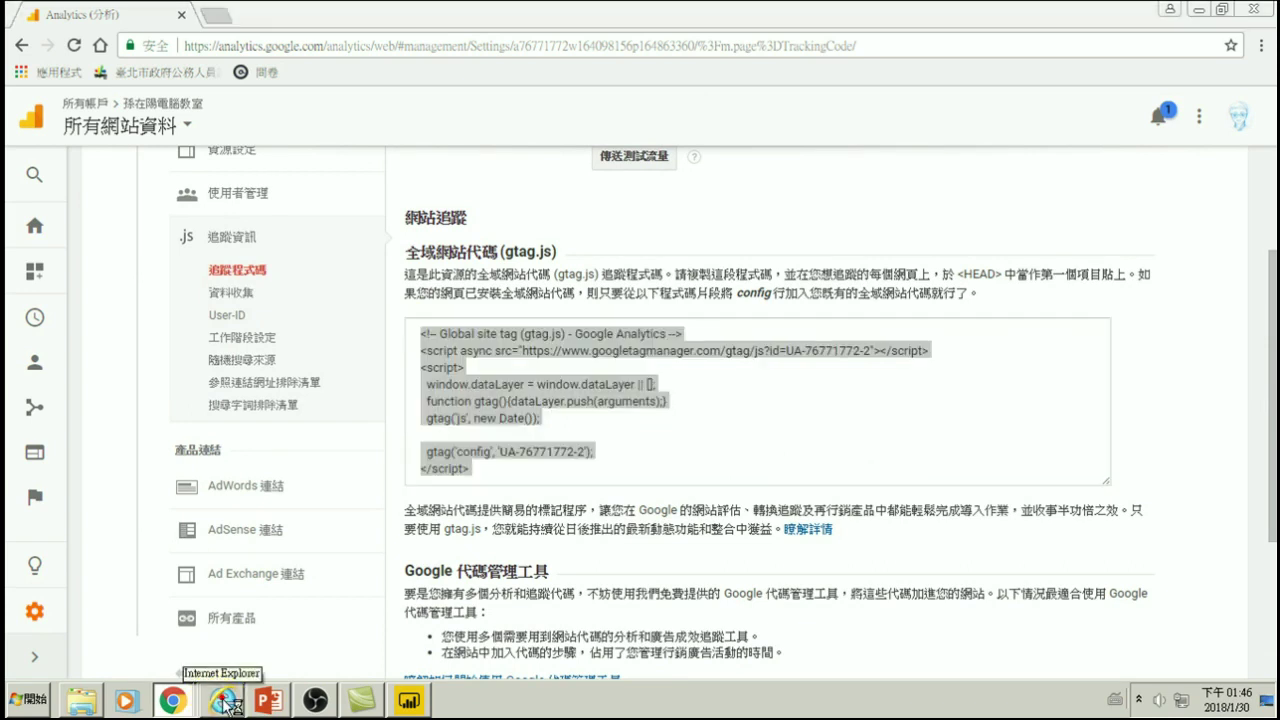
left_click(224, 702)
left_click(378, 33)
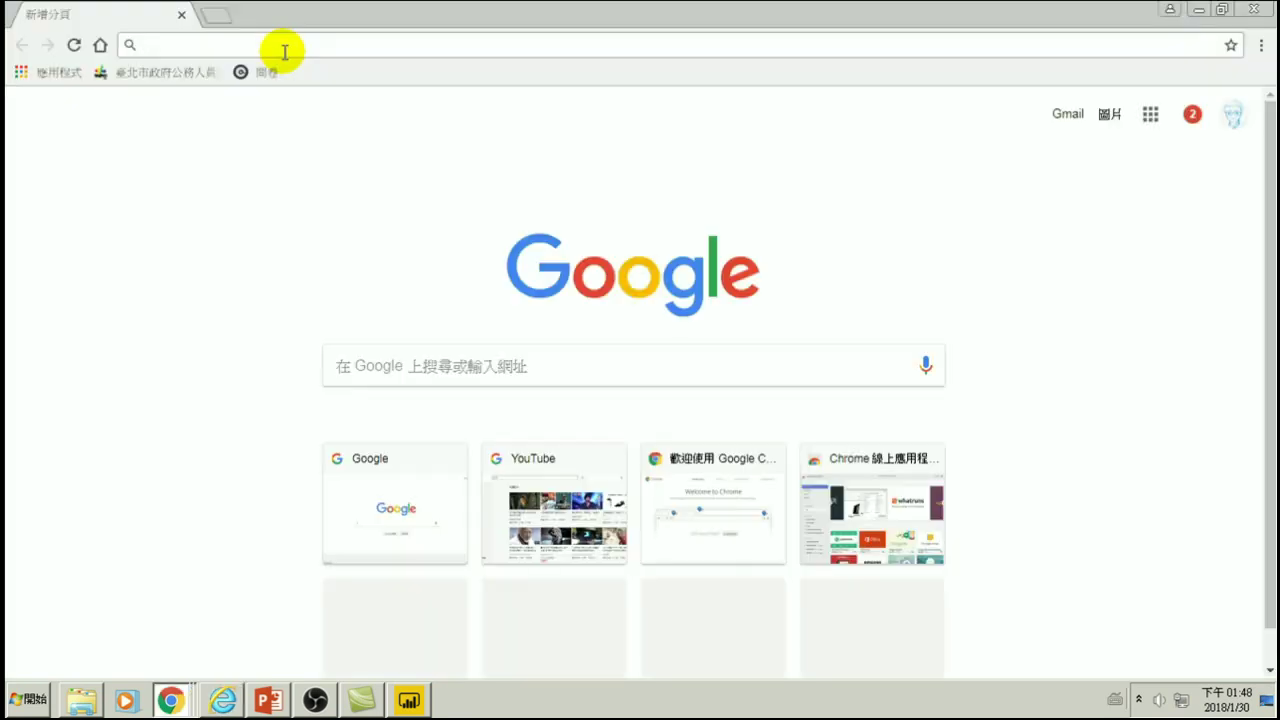
type("w")
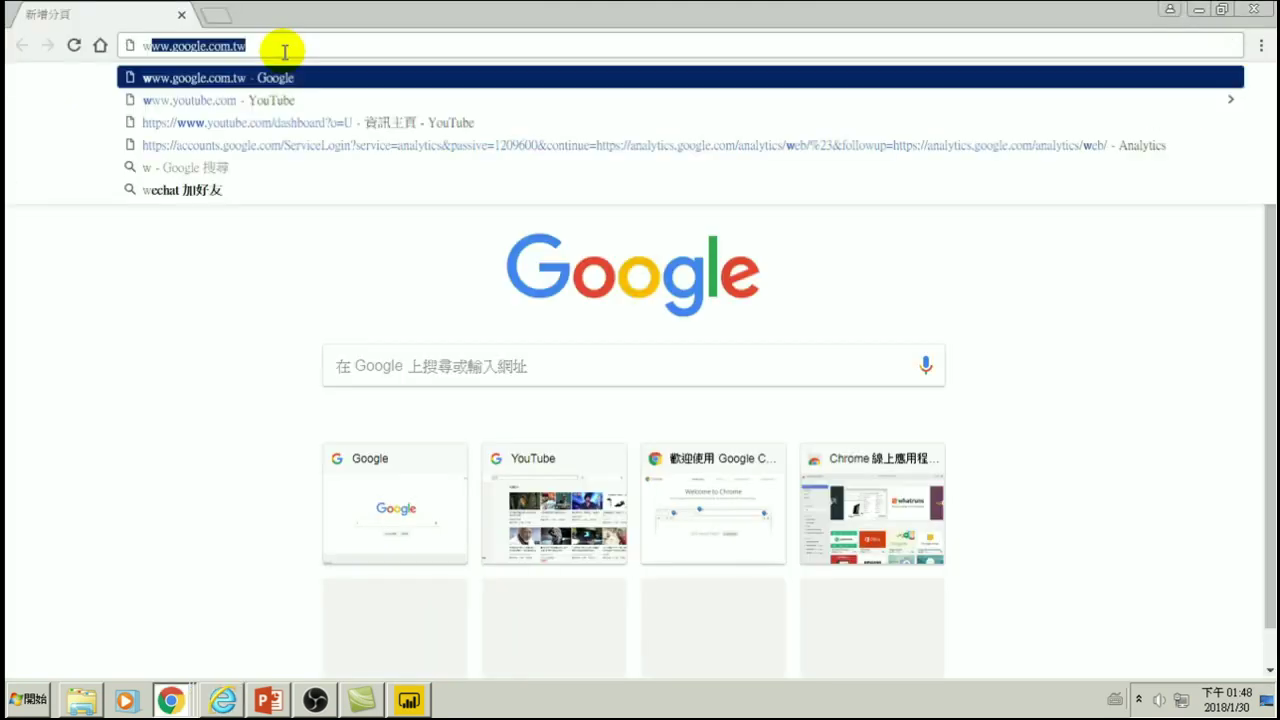
type("ww.")
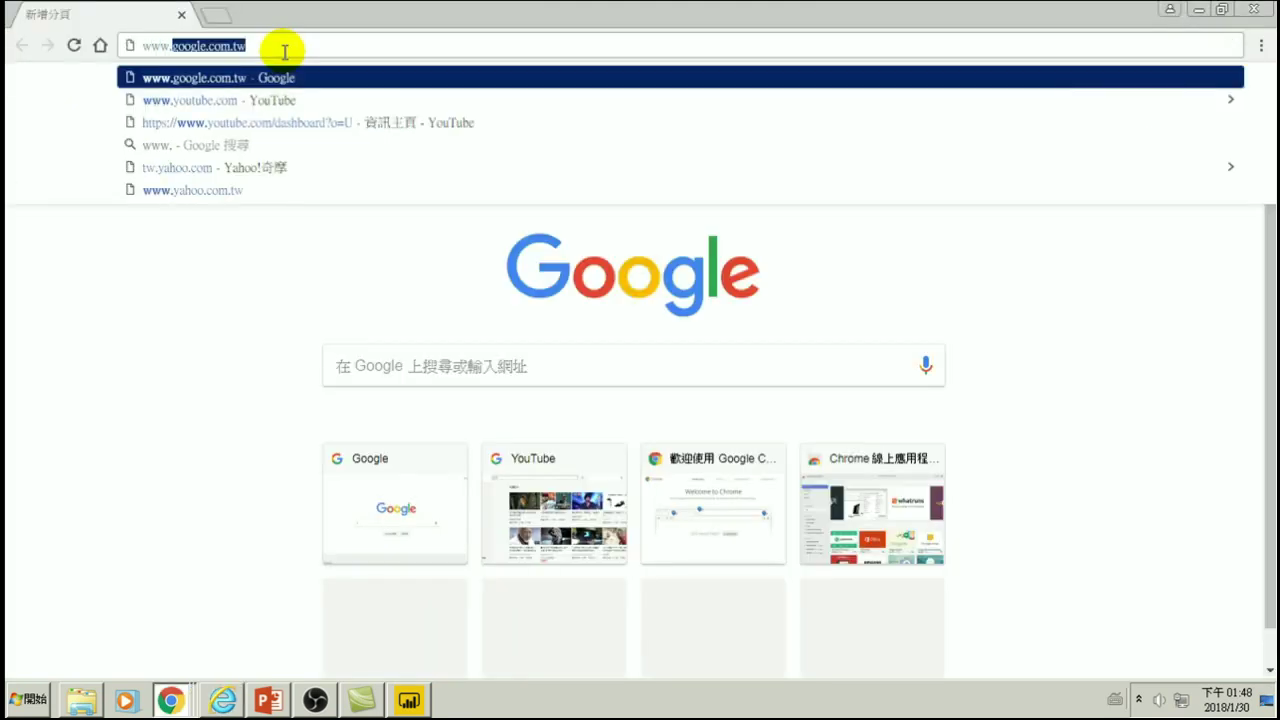
type("zoo.")
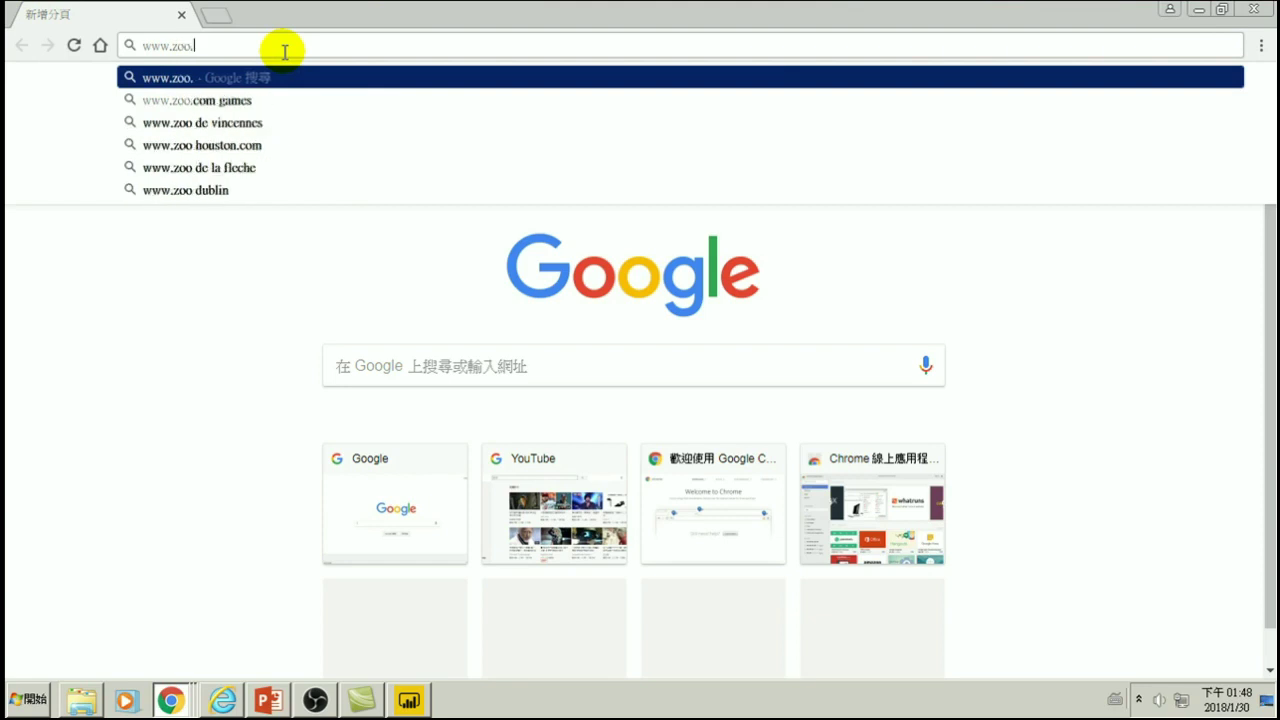
type("gov.taipei")
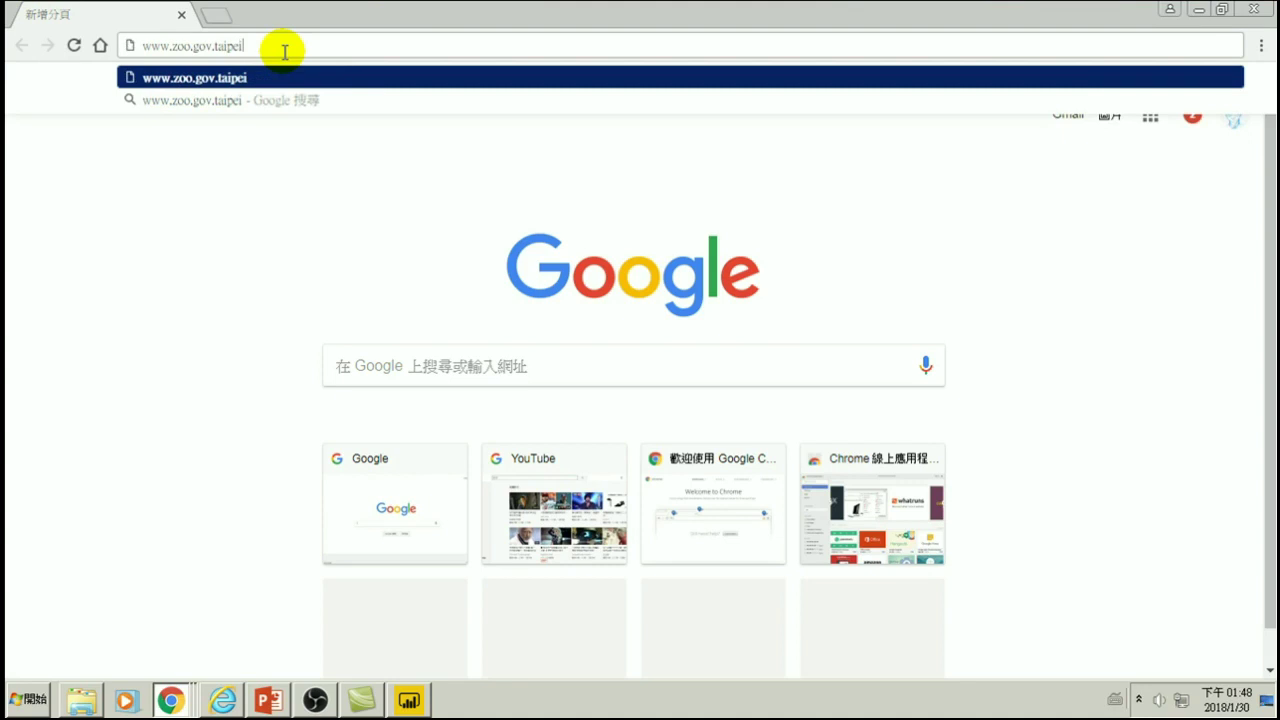
key("Return")
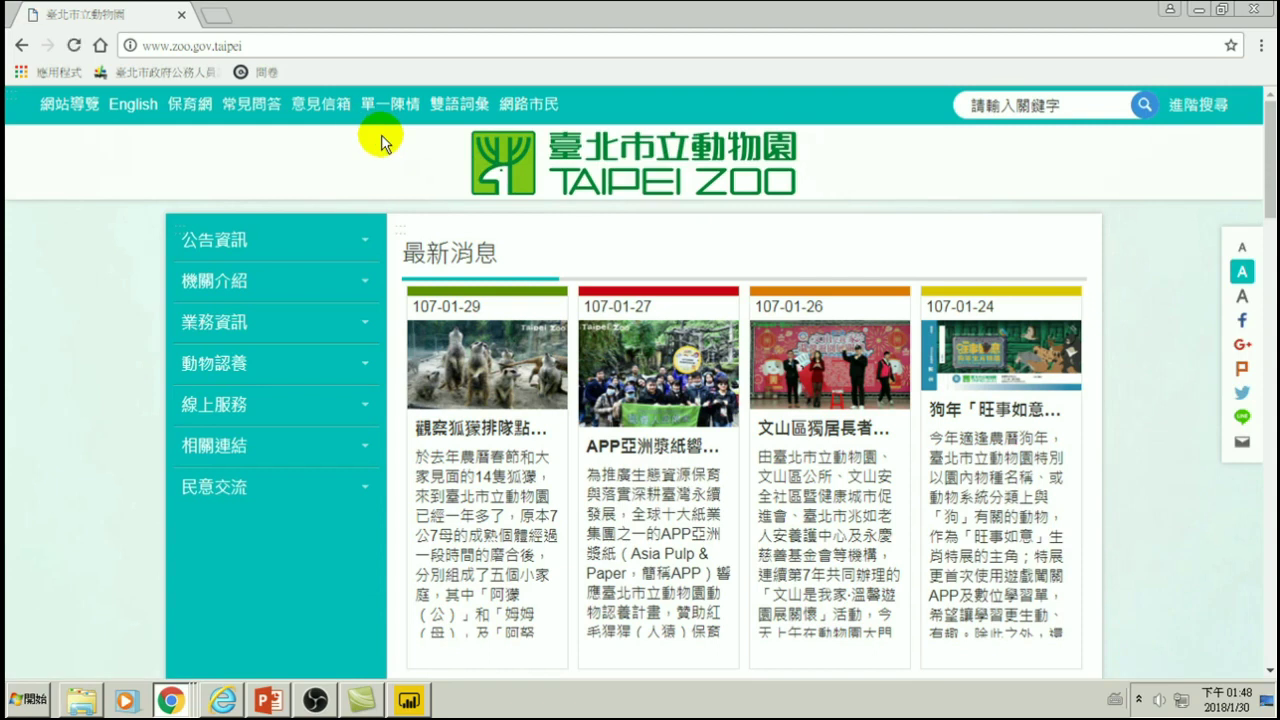
key("F12")
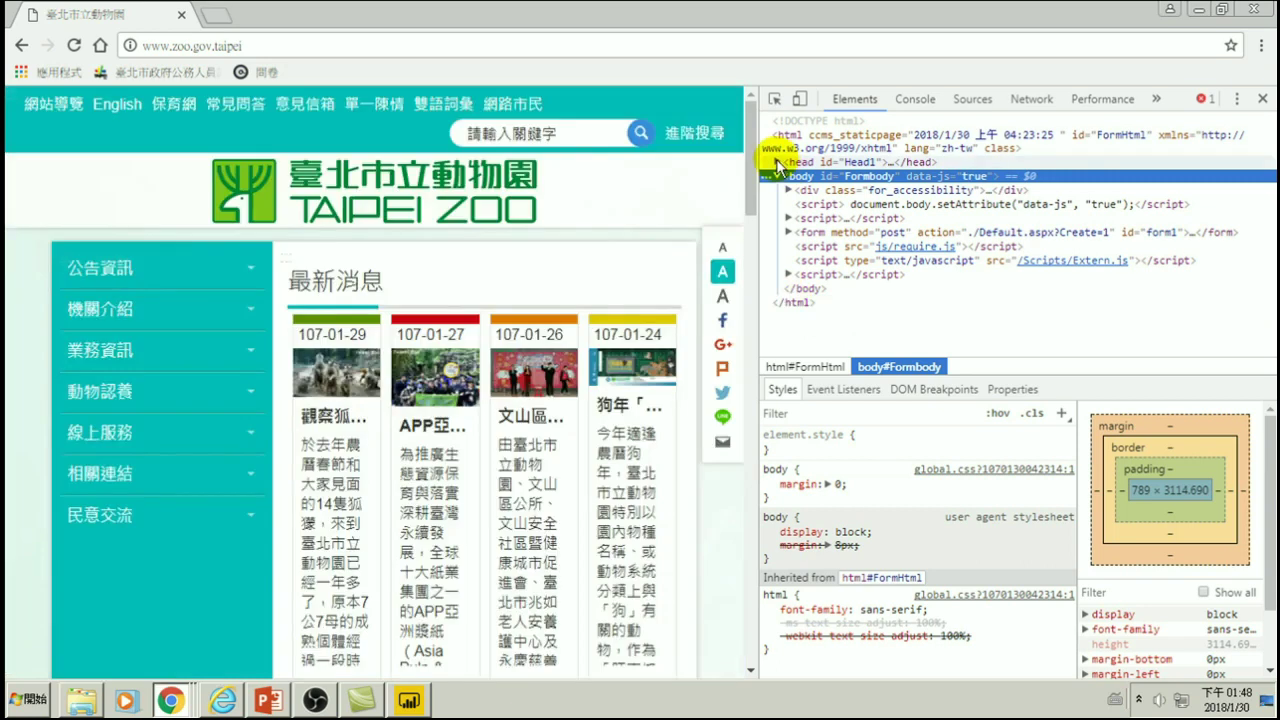
left_click(781, 163)
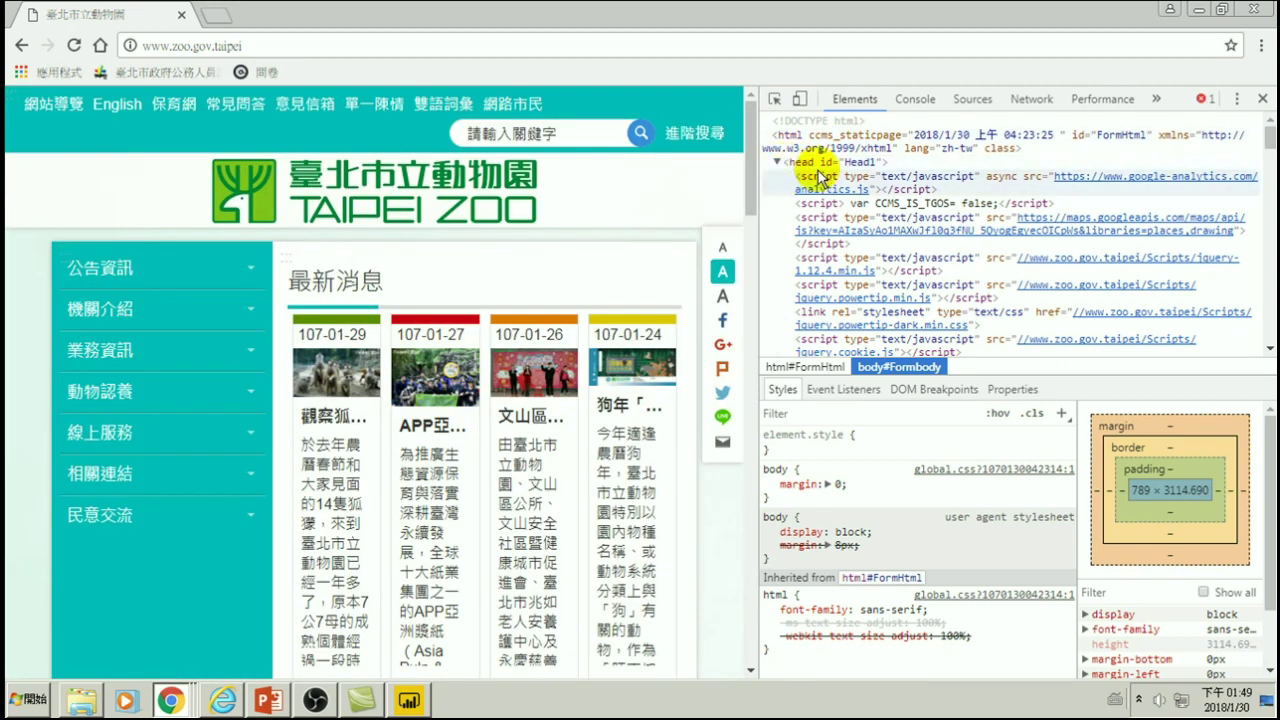
left_click_drag(1268, 140, 1266, 325)
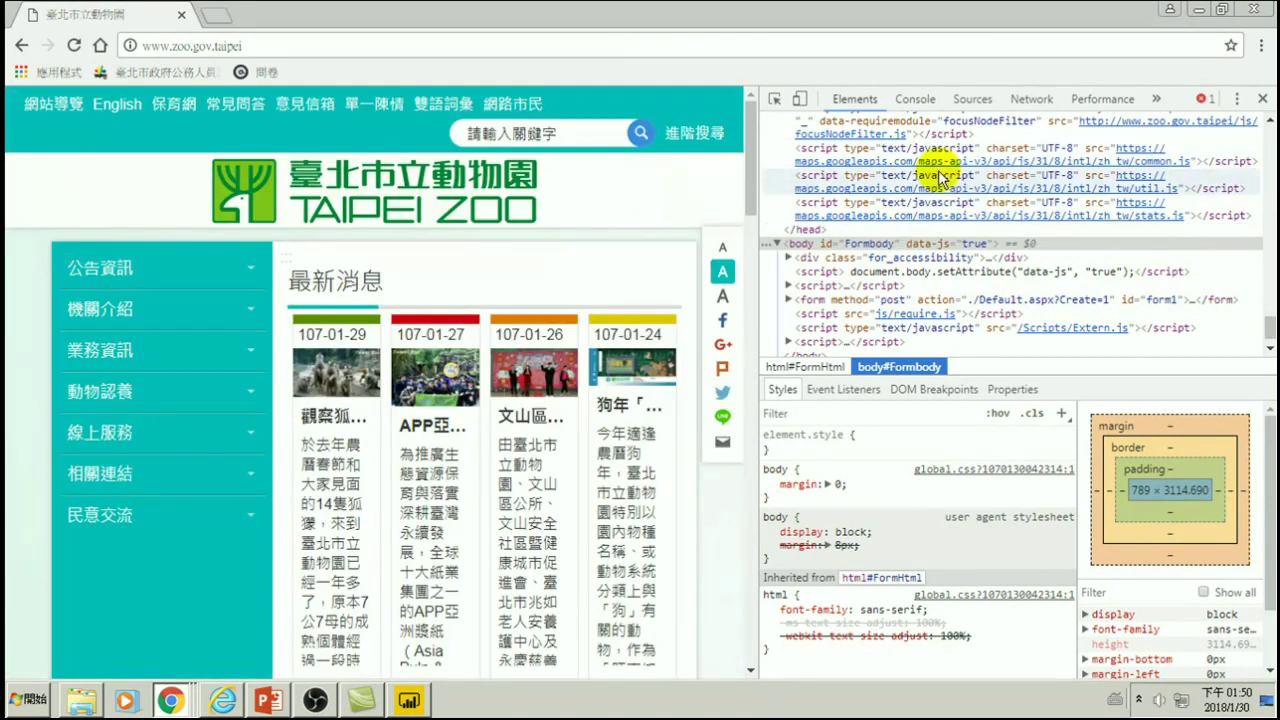
scroll(940, 178, "up", 10)
scroll(810, 210, "up", 6)
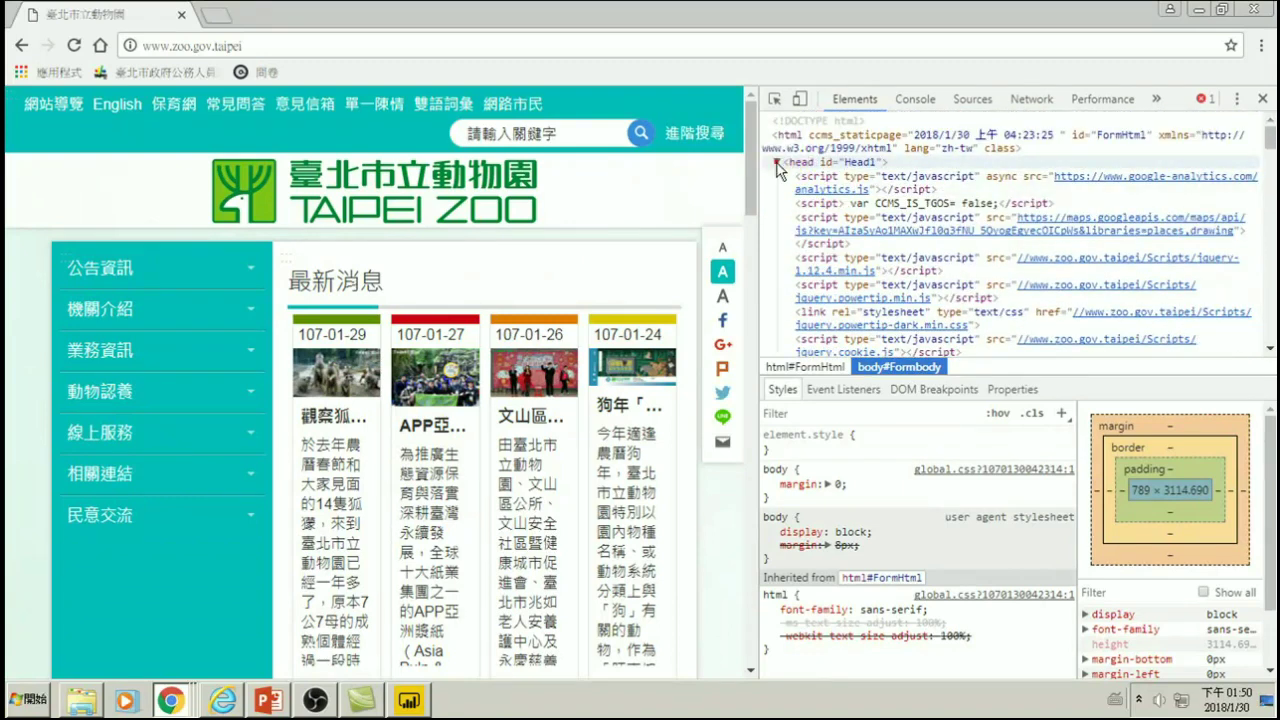
left_click(777, 163)
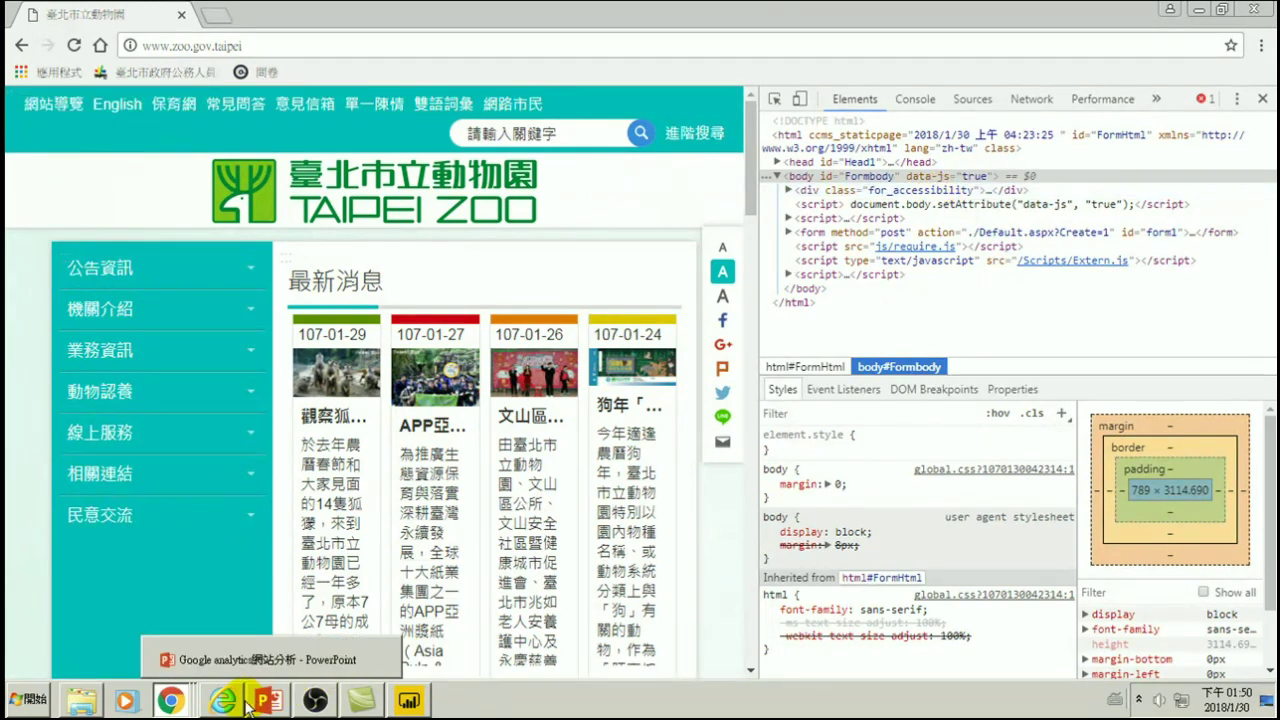
mouse_move(188, 705)
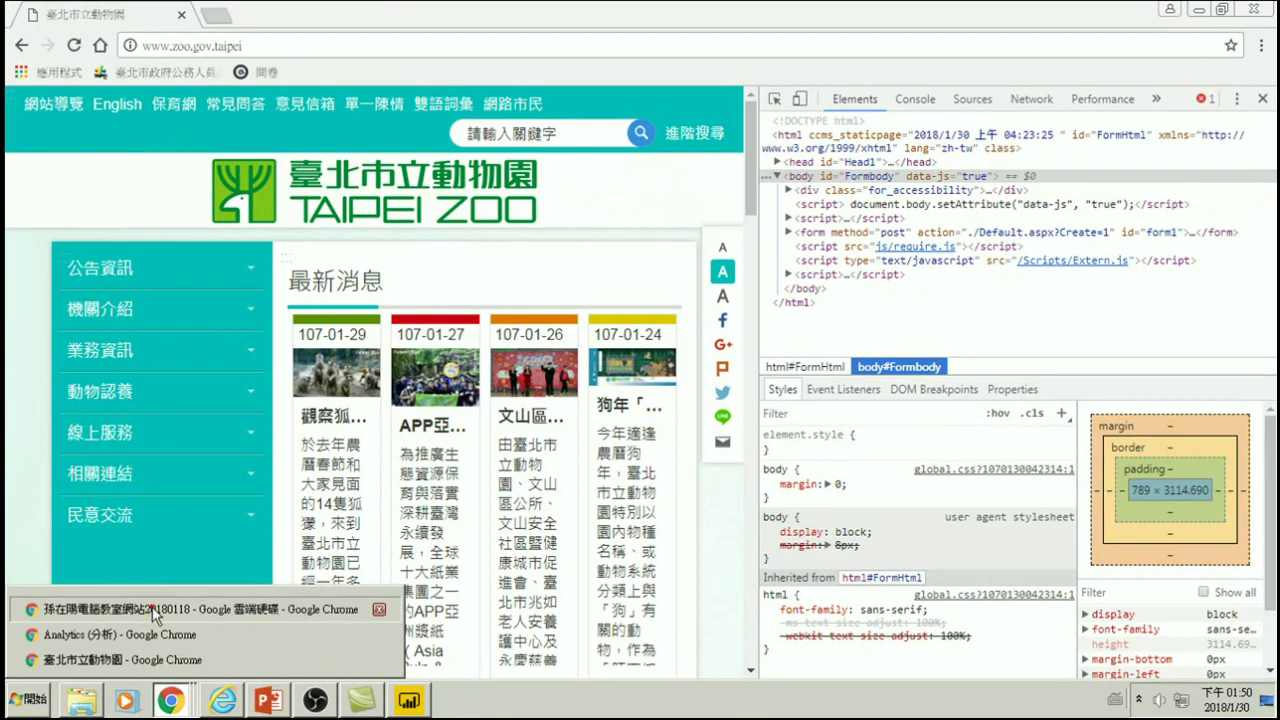
- Return to the Analytics window and reselect the computer classroom property in Admin
left_click(152, 608)
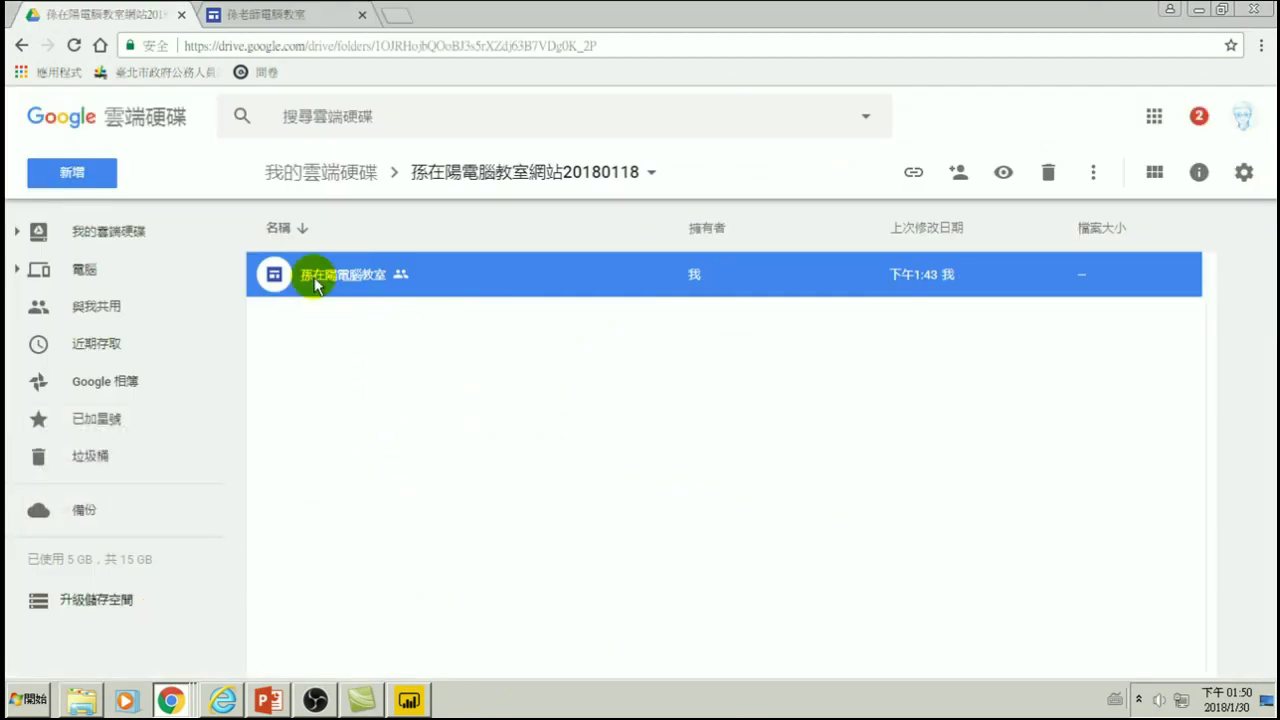
left_click(255, 14)
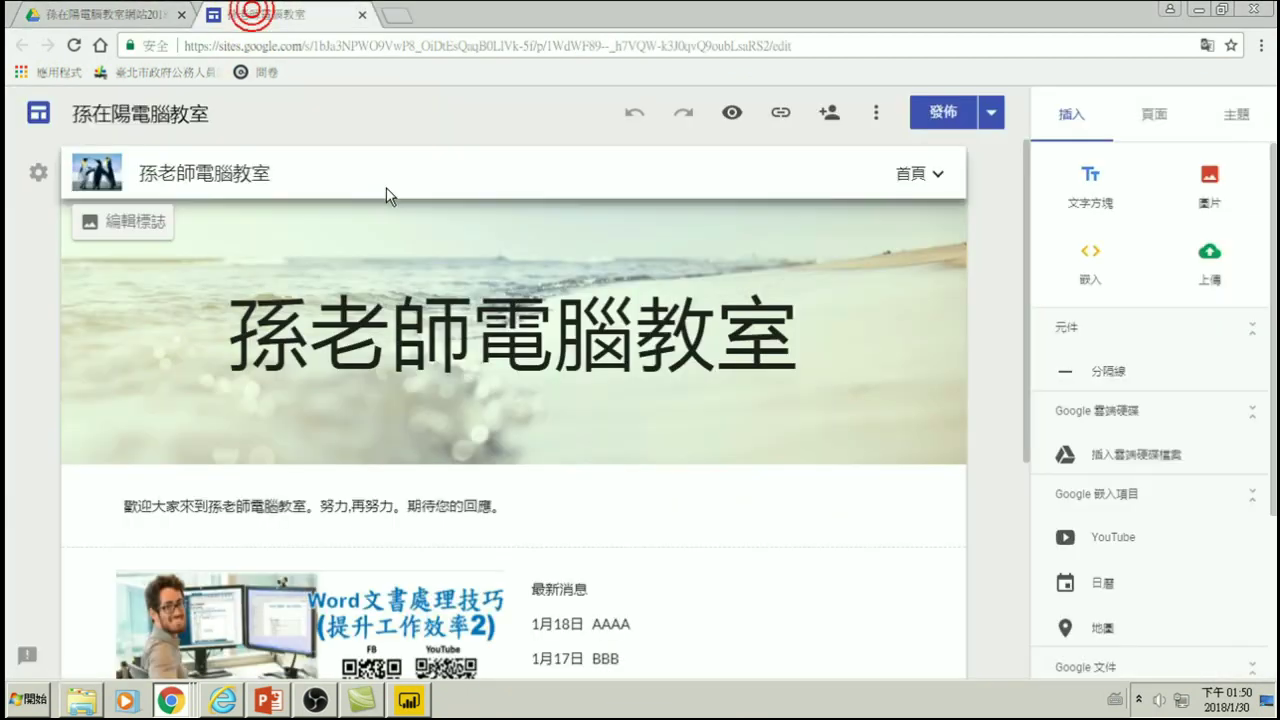
left_click(190, 703)
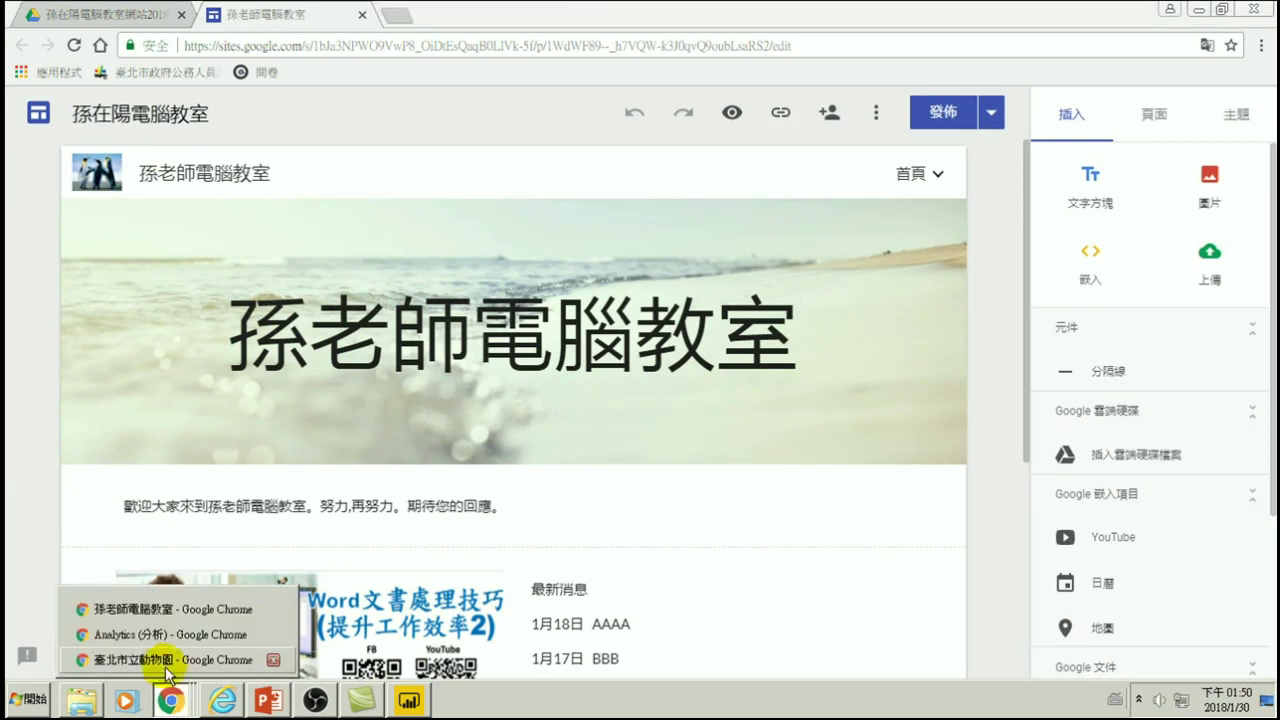
left_click(160, 634)
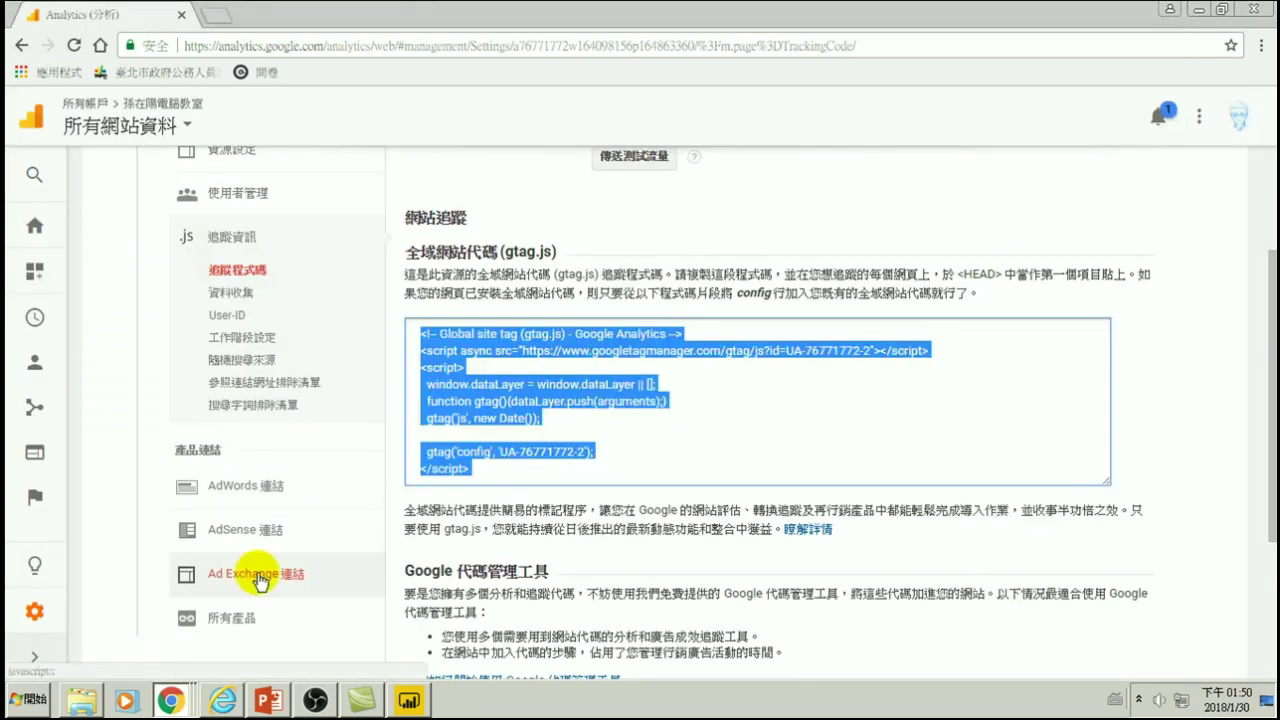
scroll(490, 385, "up", 2)
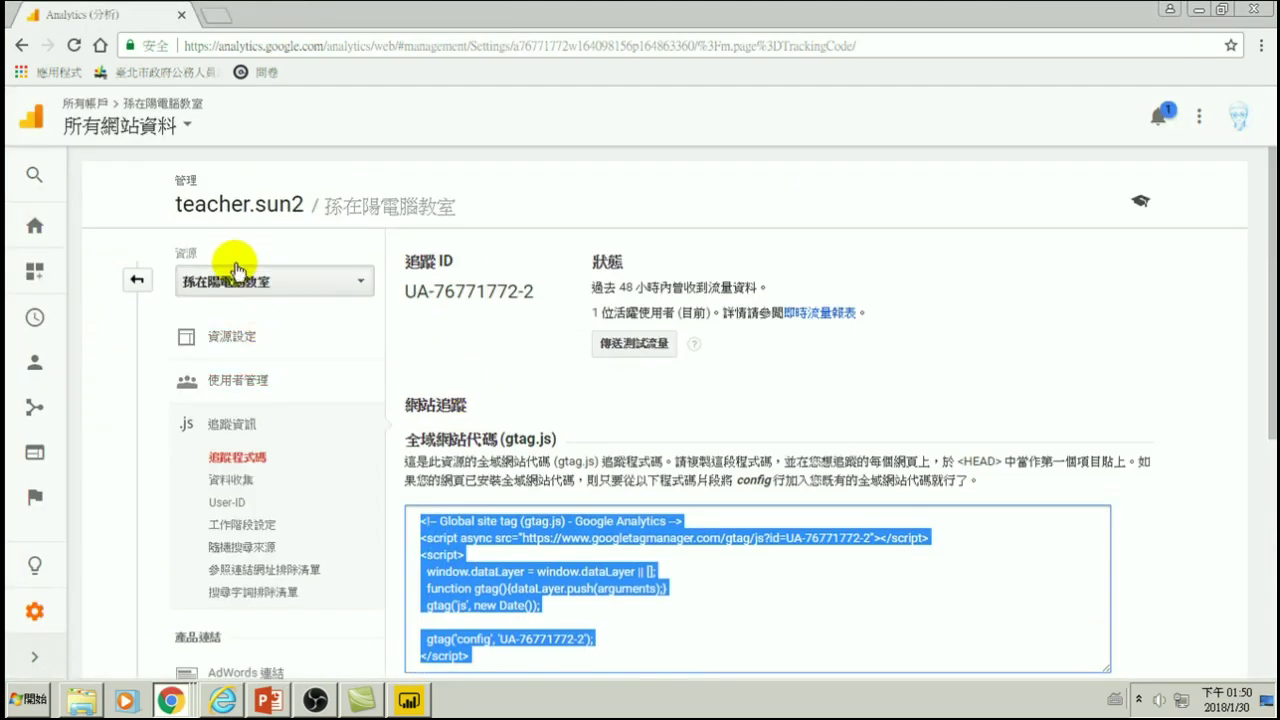
left_click(215, 288)
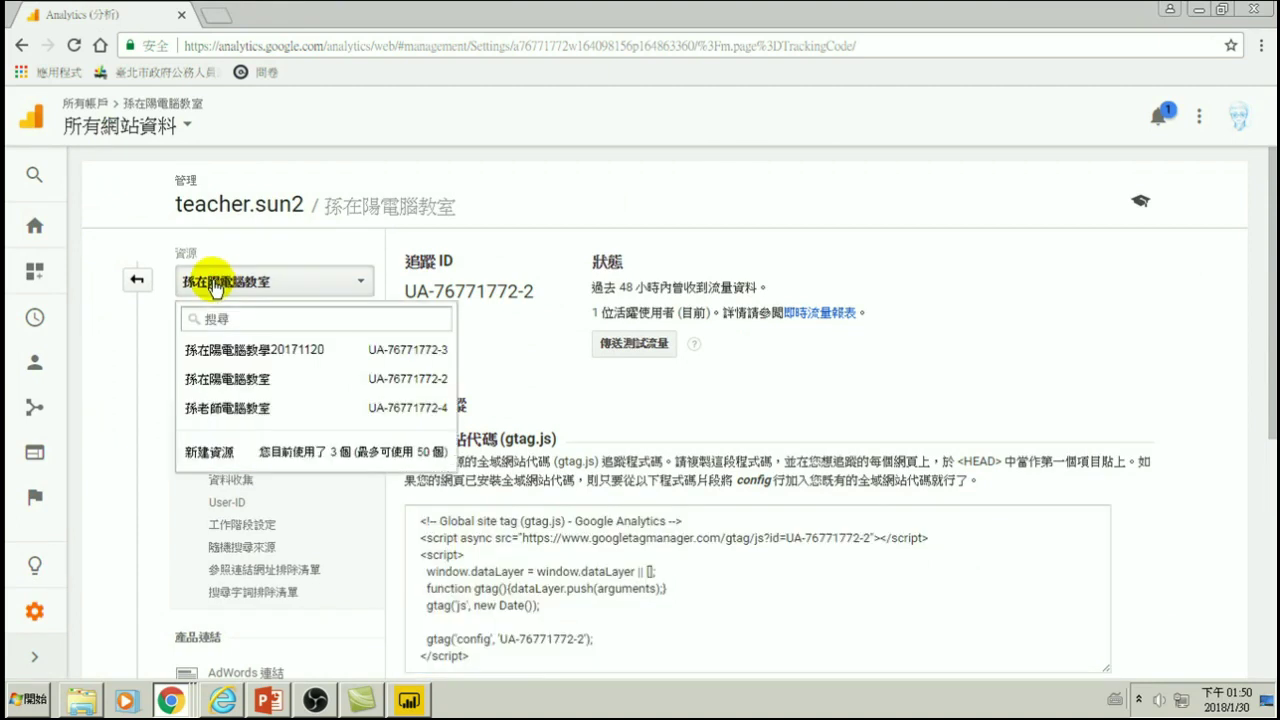
left_click(263, 380)
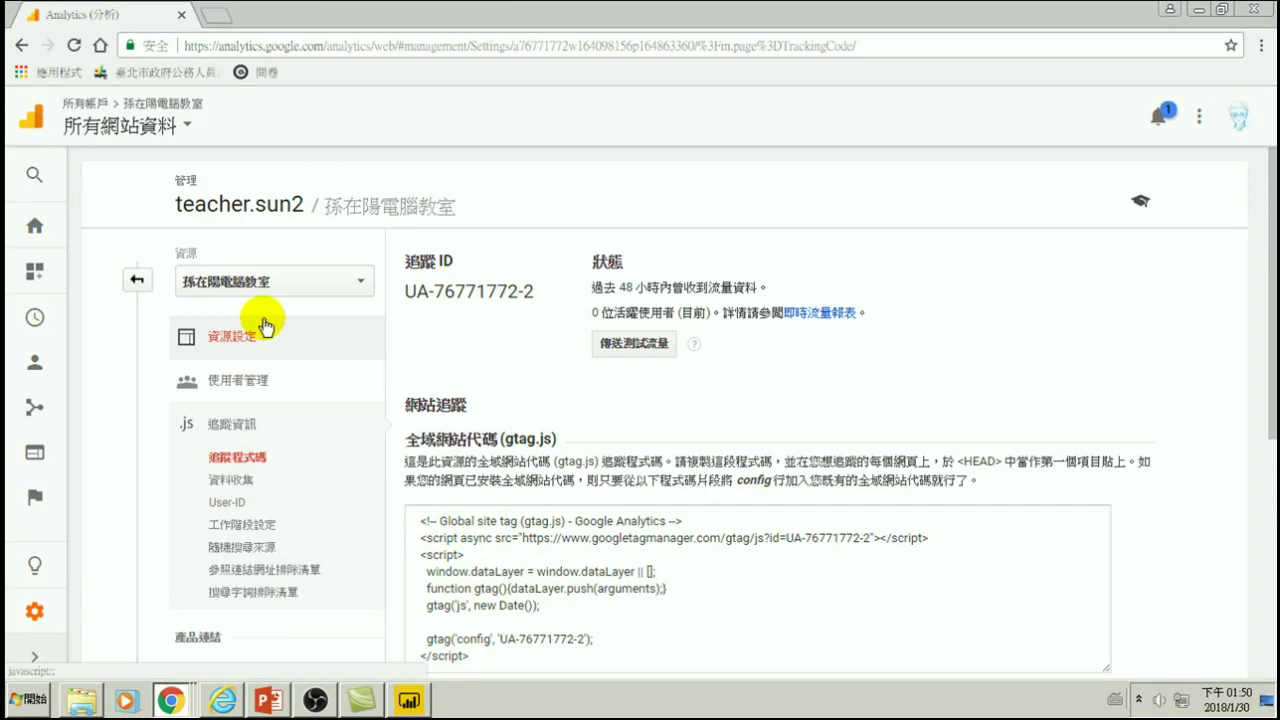
left_click(137, 286)
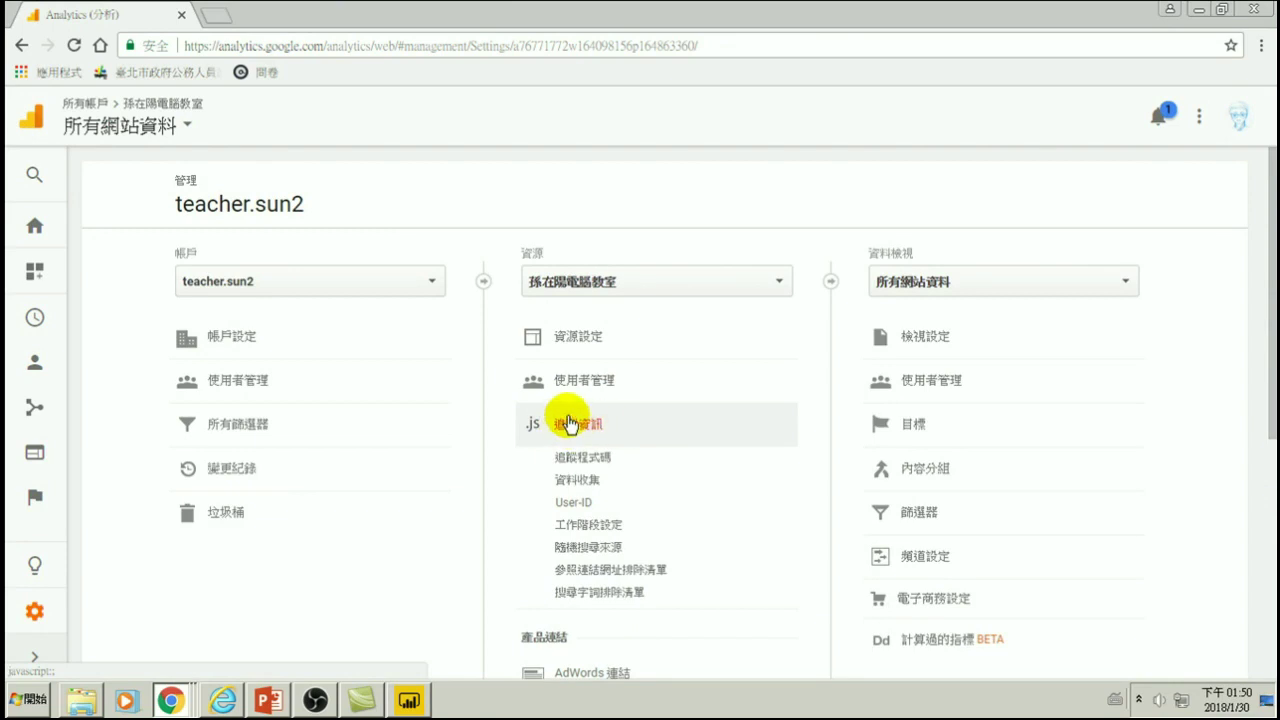
- Open the property's 追蹤程式碼 page and select the whole gtag.js snippet
left_click(600, 466)
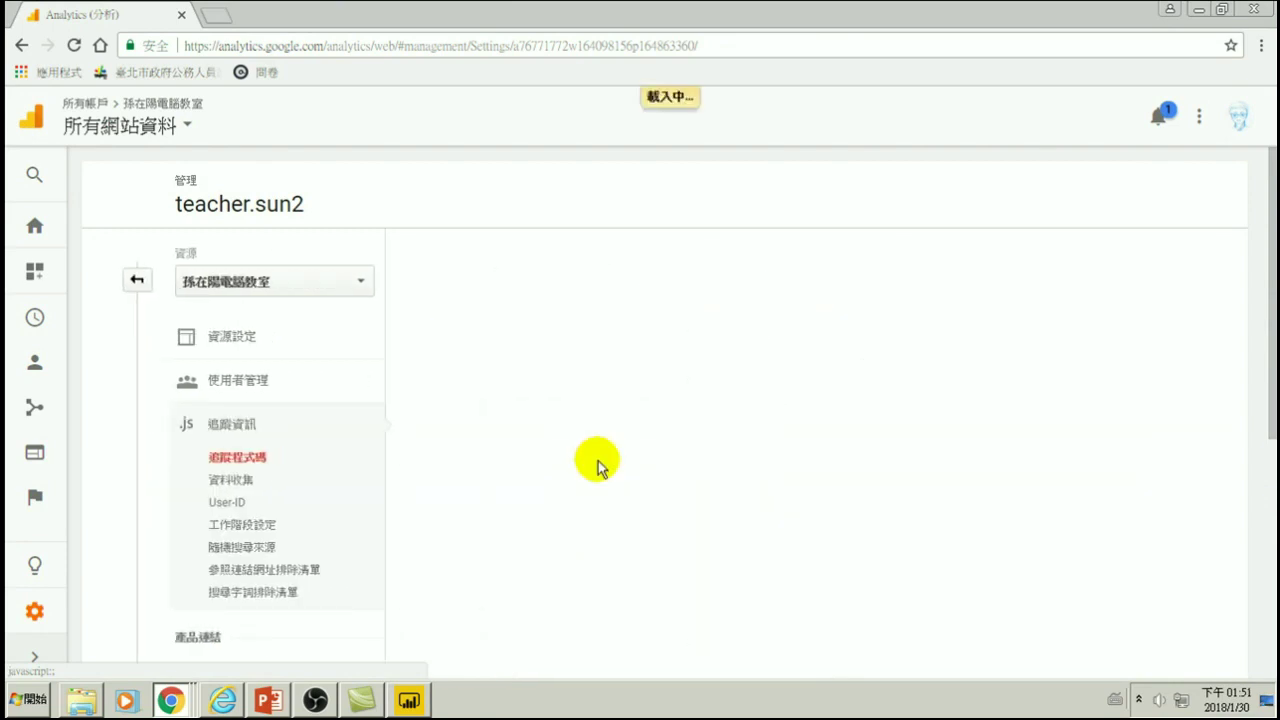
scroll(568, 508, "down", 3)
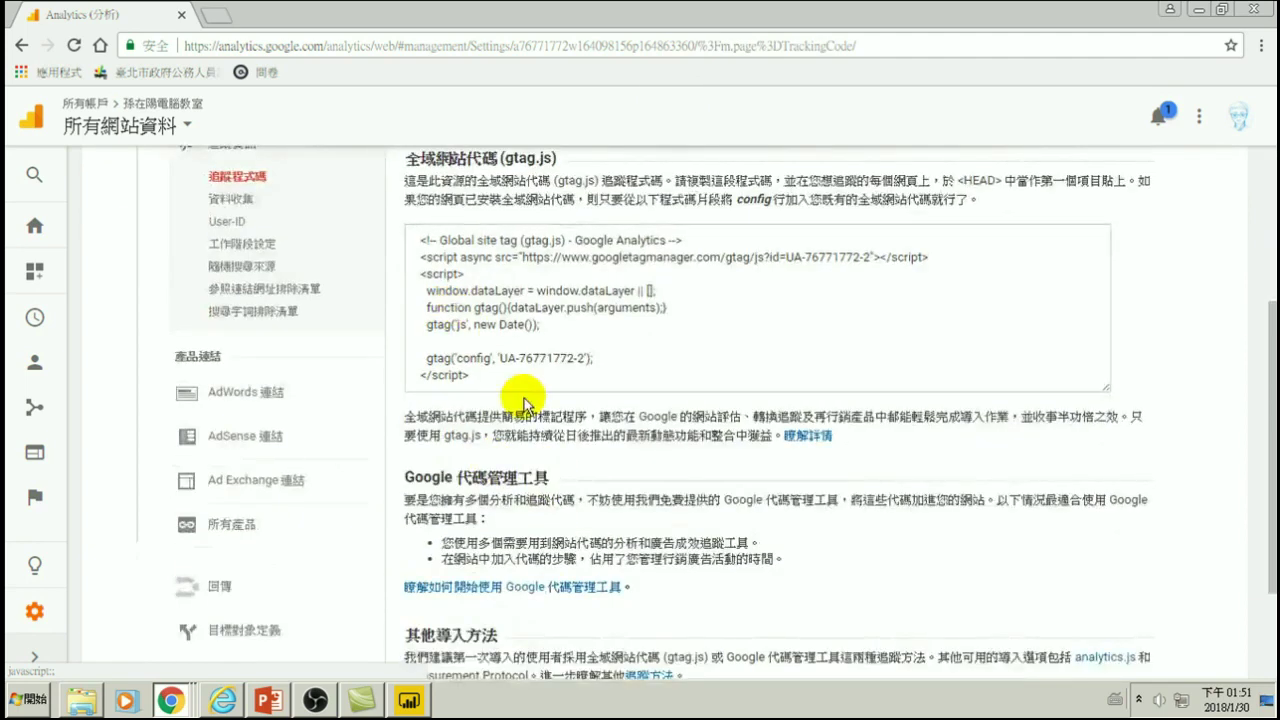
left_click_drag(420, 240, 480, 379)
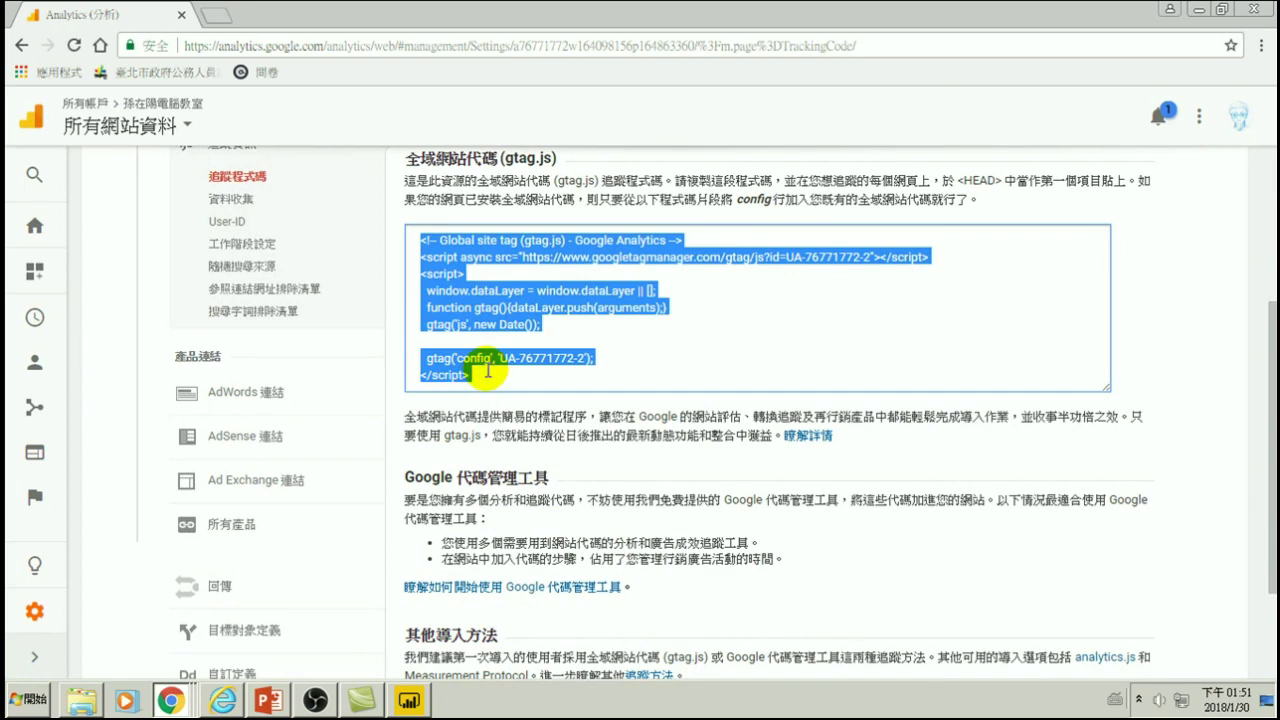
left_click_drag(942, 180, 1128, 182)
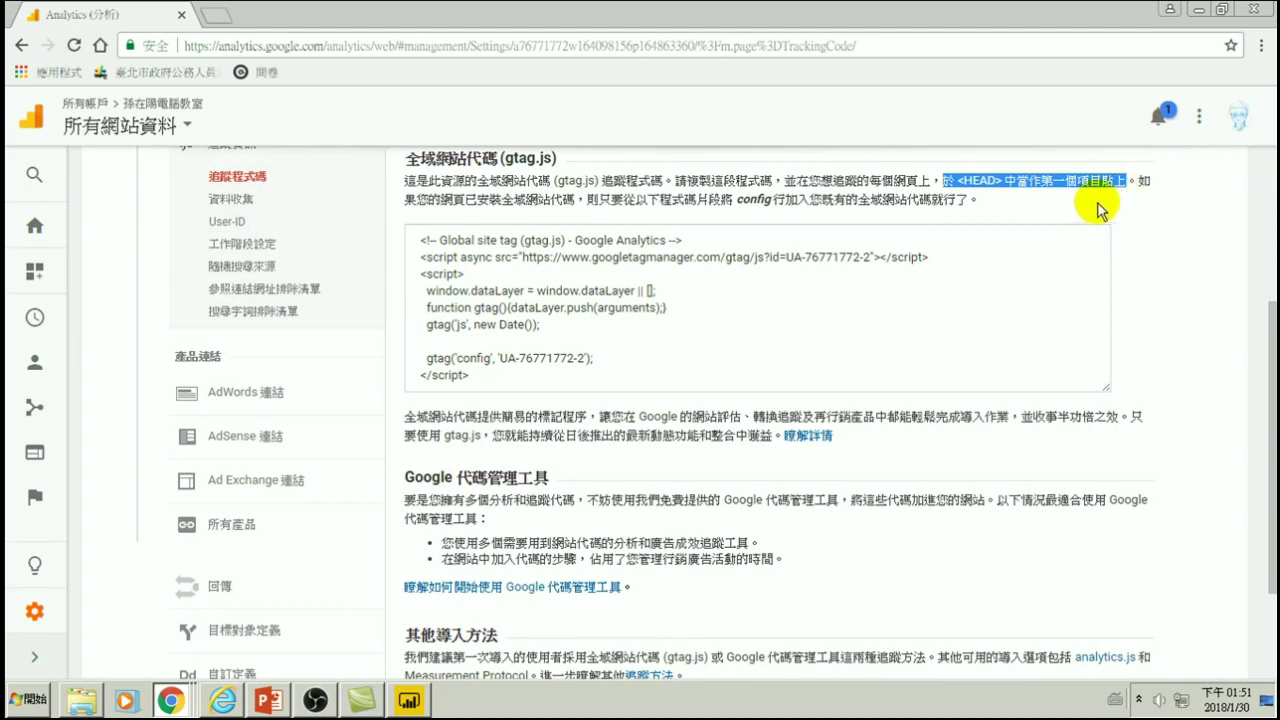
left_click_drag(418, 238, 457, 262)
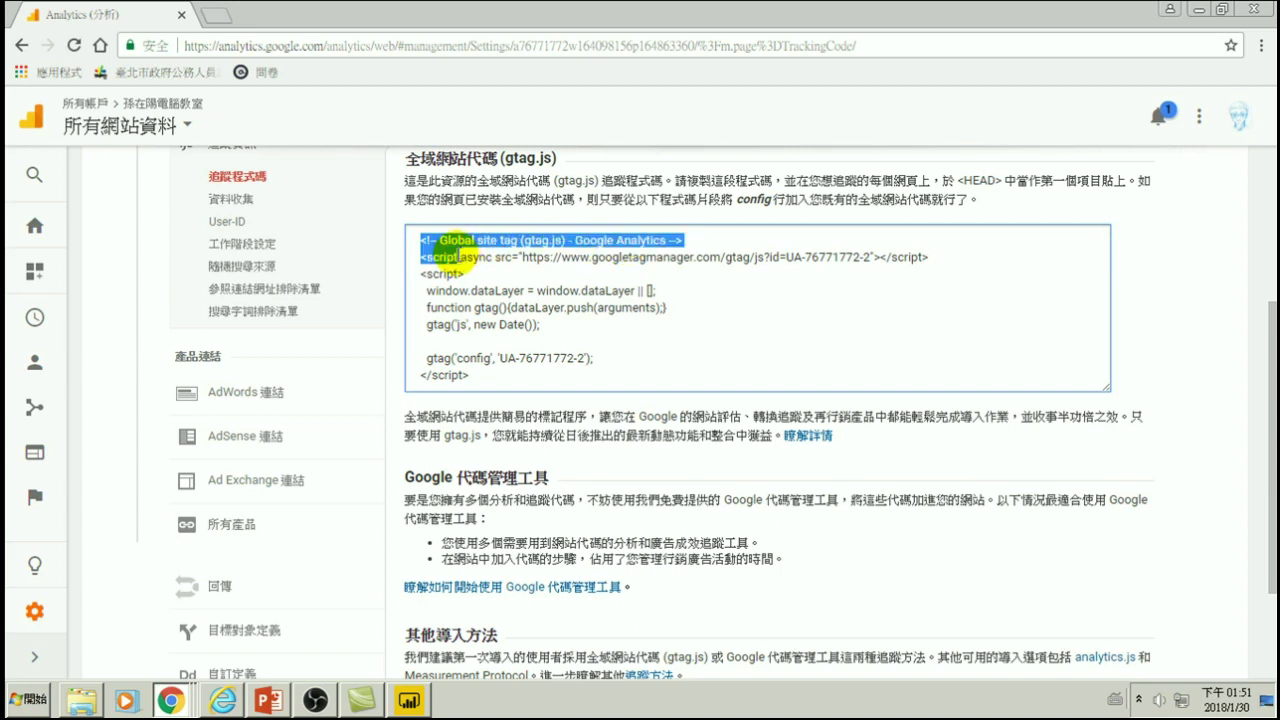
key("ctrl+a")
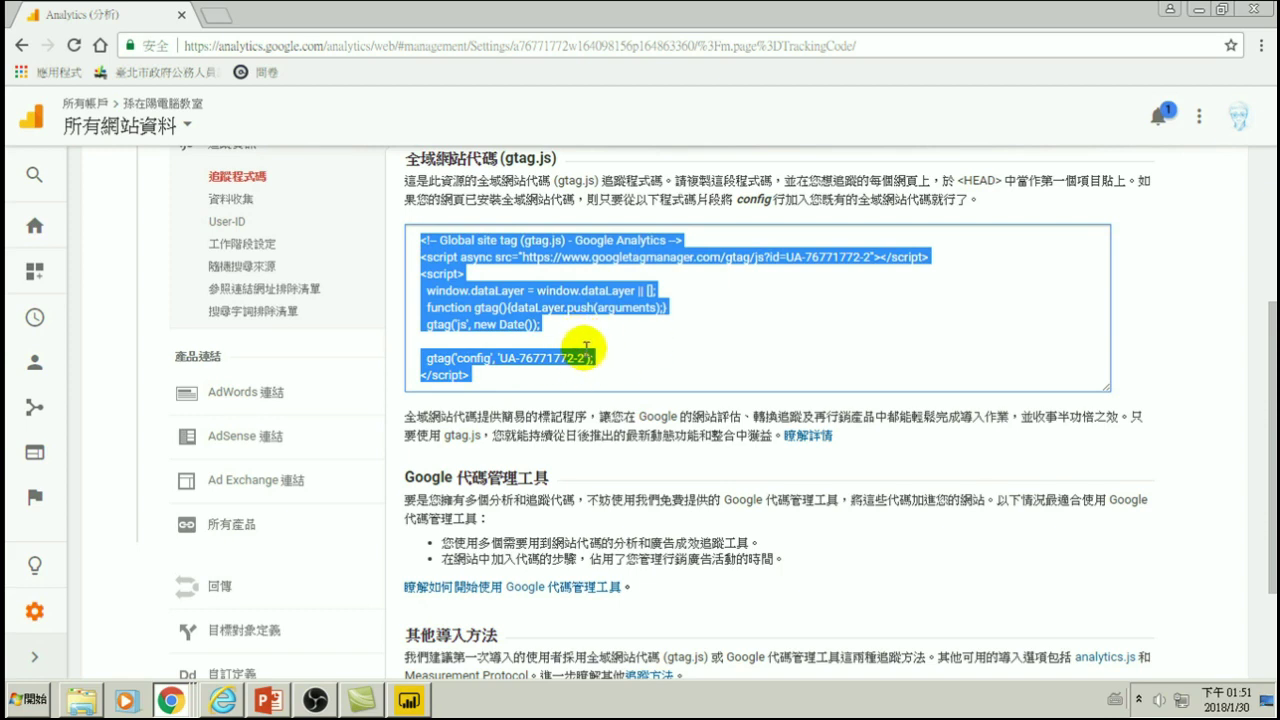
- Sign out of Google Analytics from the account menu
scroll(600, 333, "up", 3)
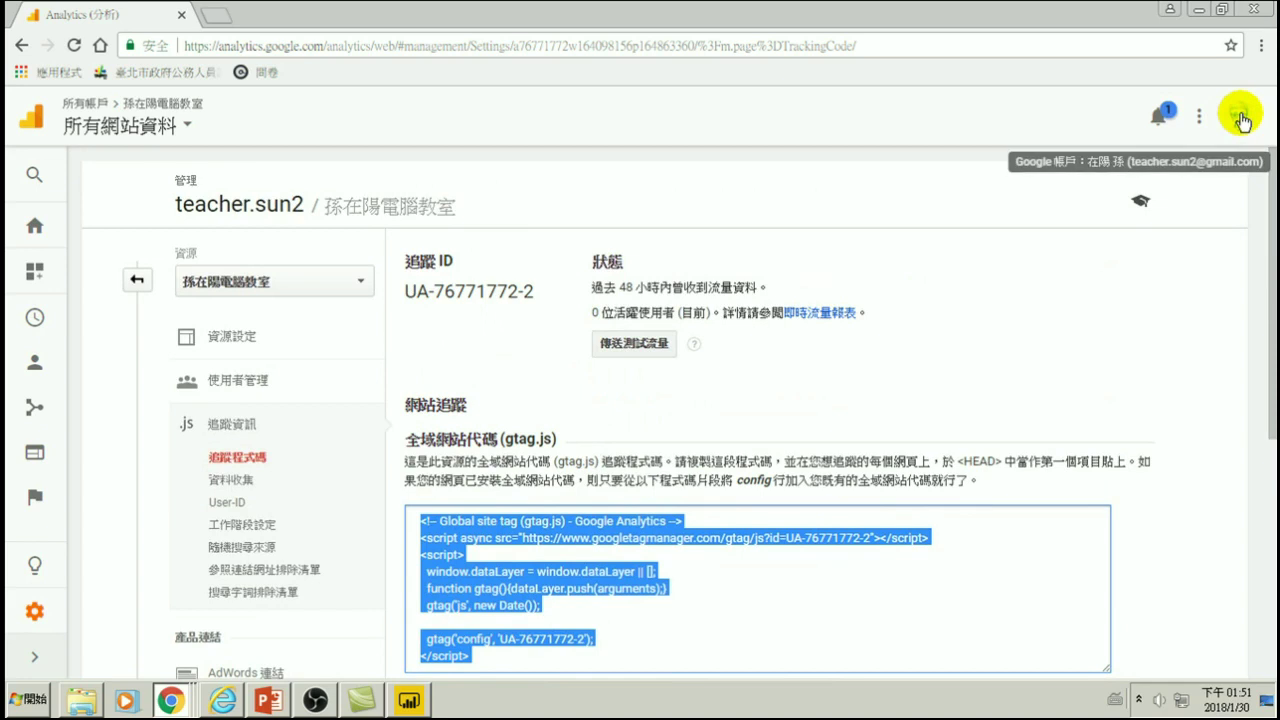
left_click(1240, 120)
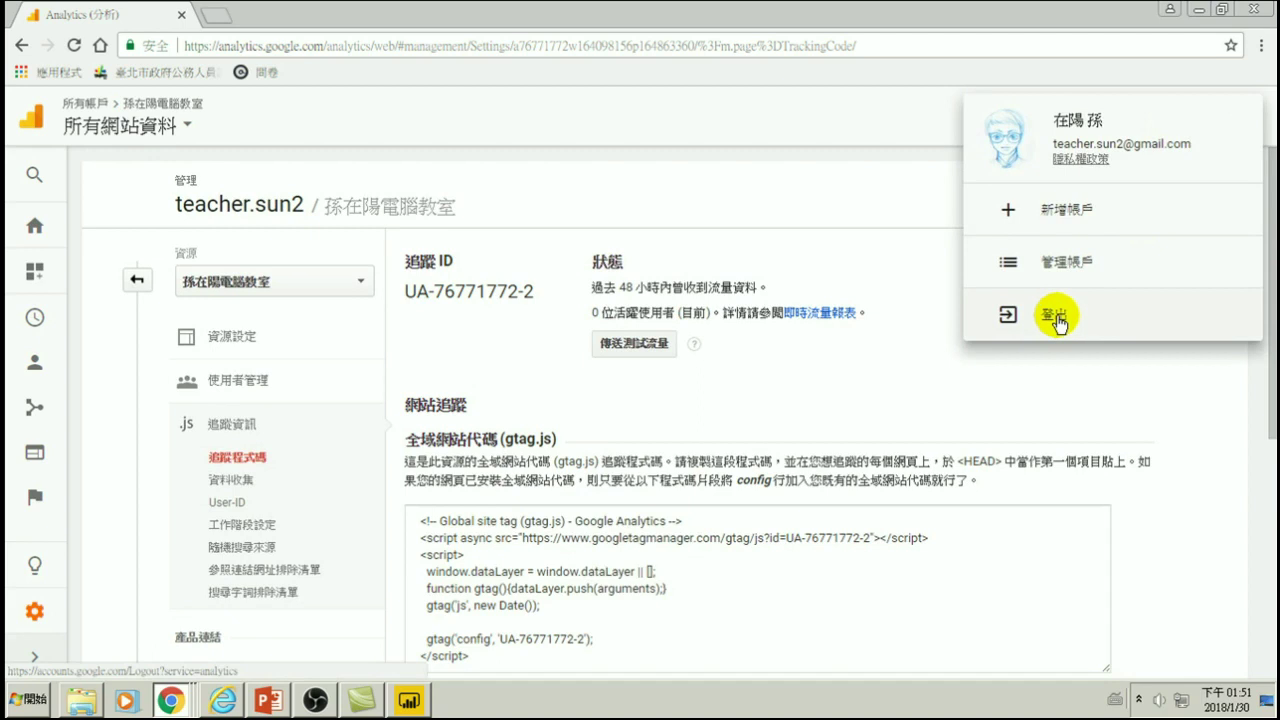
left_click(1056, 320)
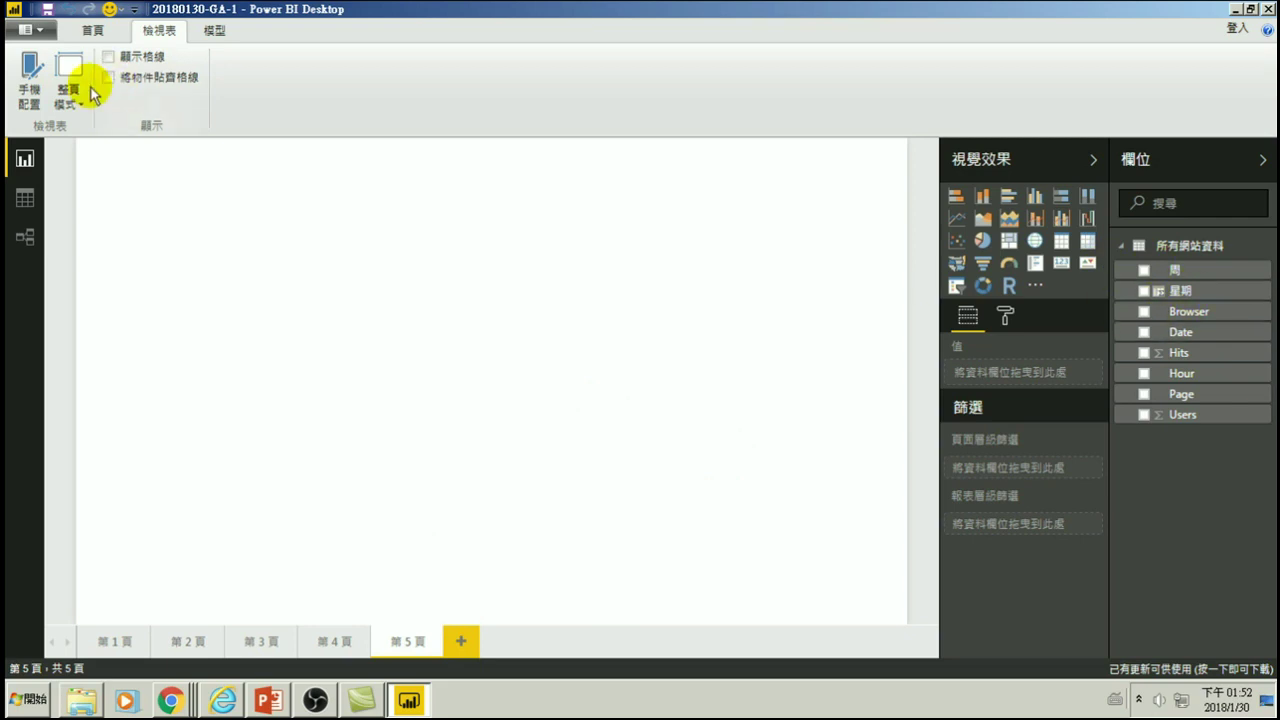
- Open the Query Editor and insert new items at the 加入的項目2 step
left_click(92, 31)
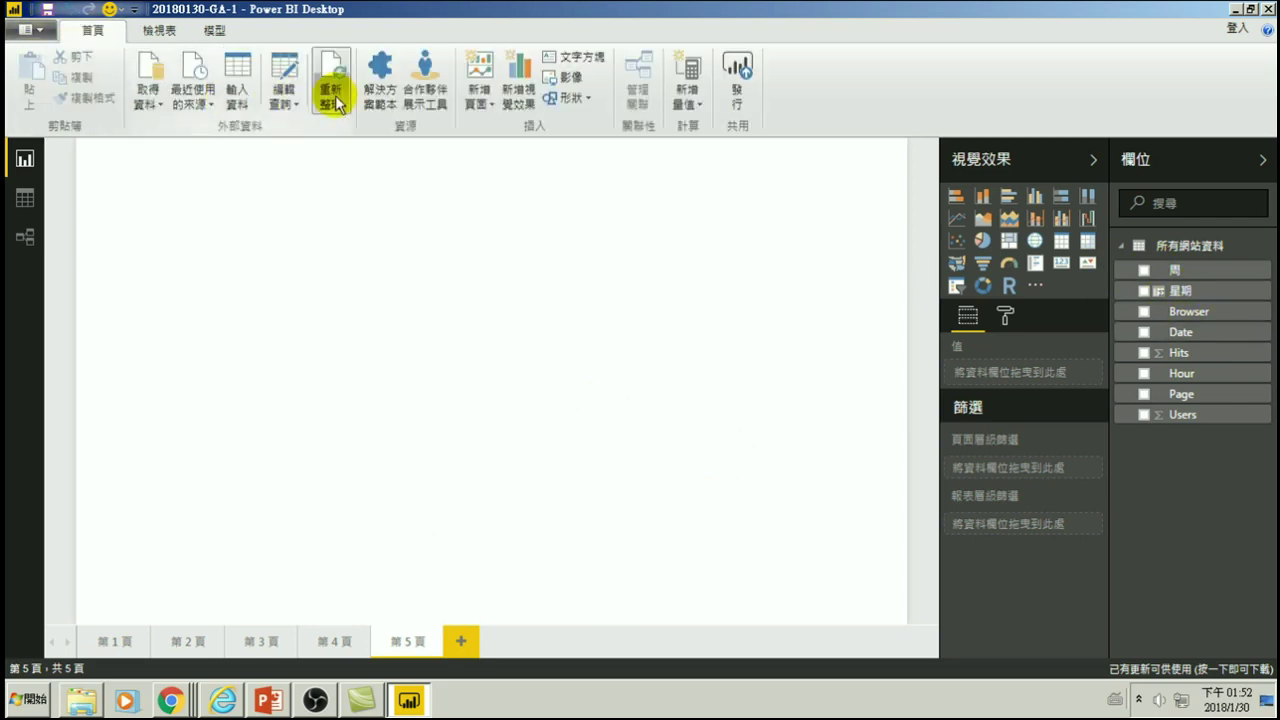
left_click(285, 103)
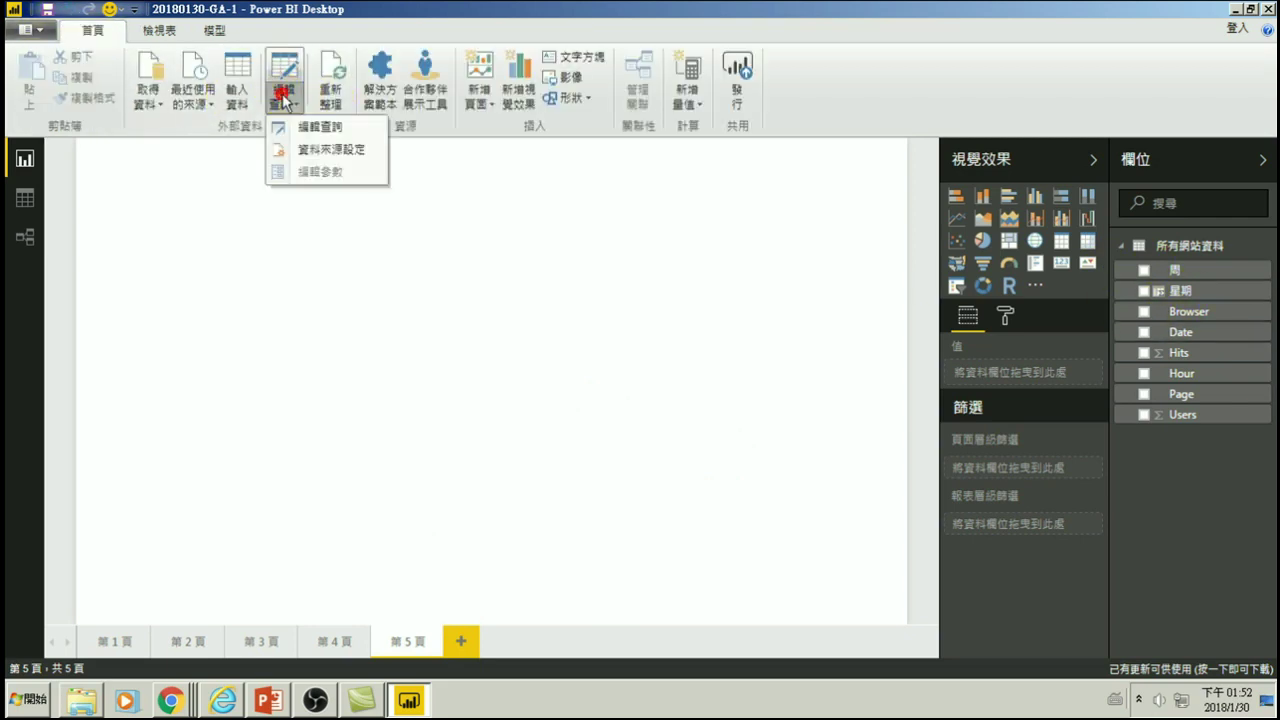
left_click(325, 126)
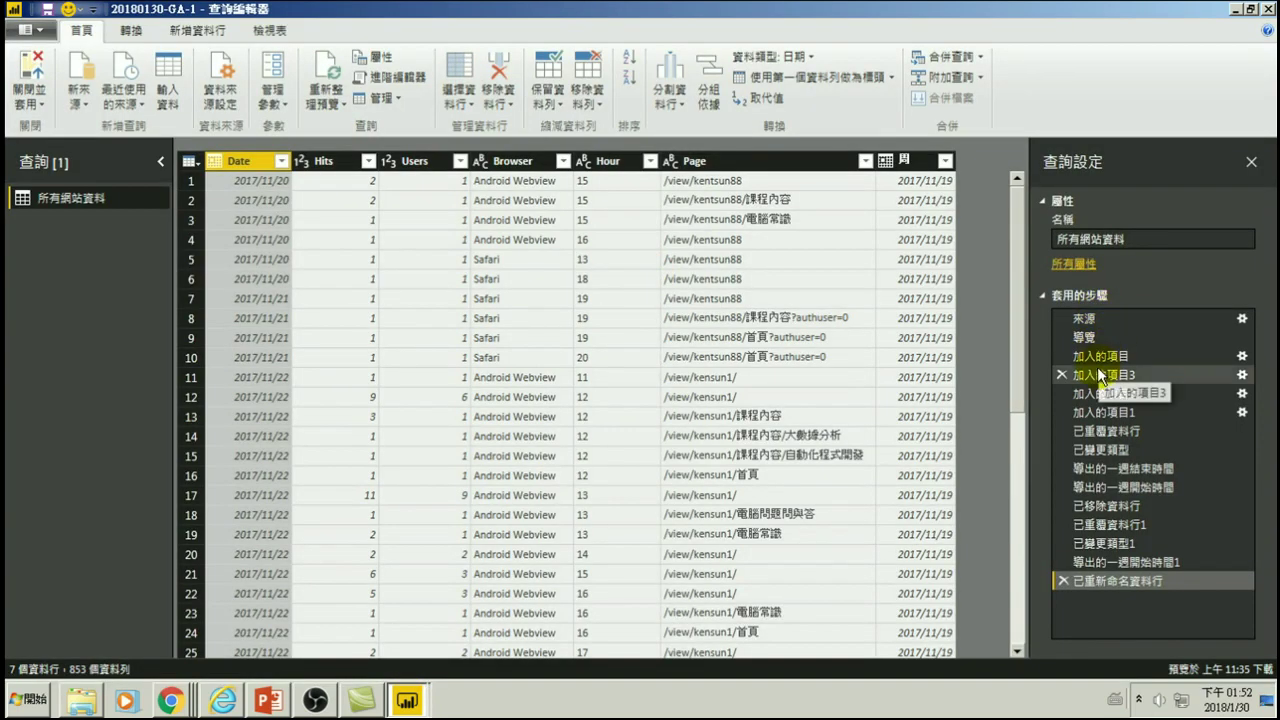
left_click(1092, 393)
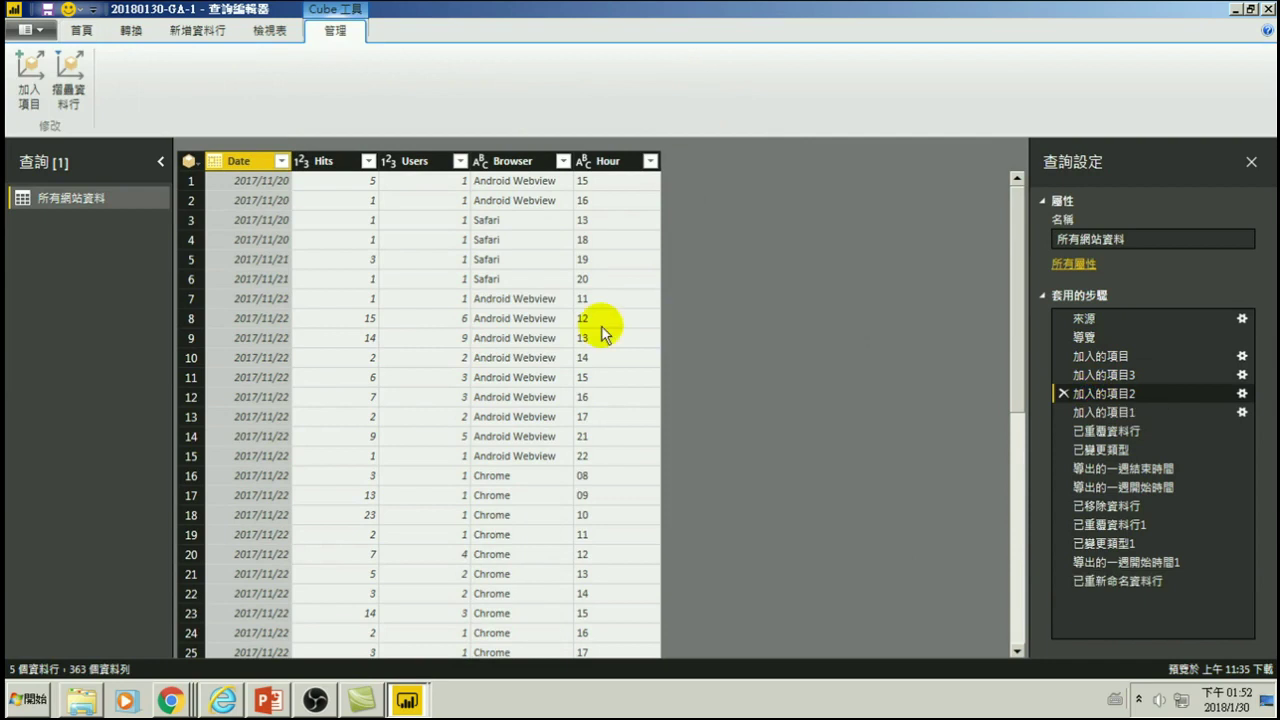
left_click(30, 68)
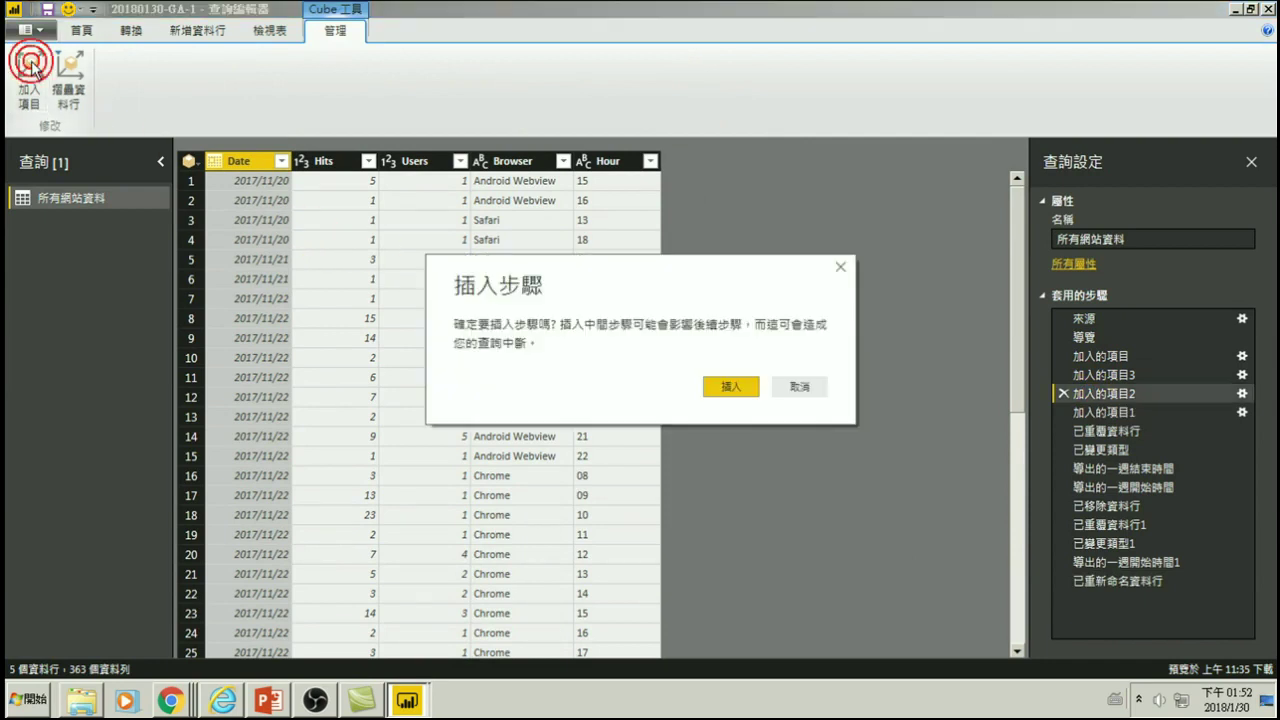
left_click(731, 388)
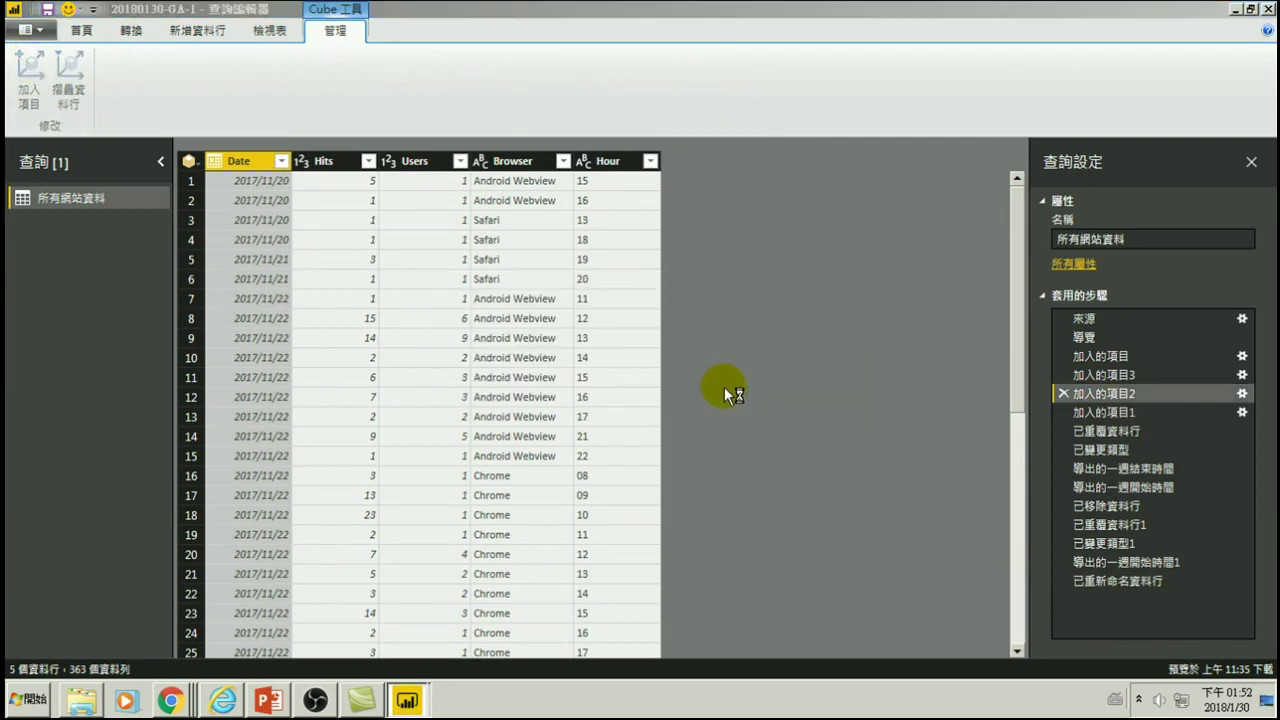
- Expand the Time and Session field groups in the 加入項目 picker
scroll(586, 434, "down", 3)
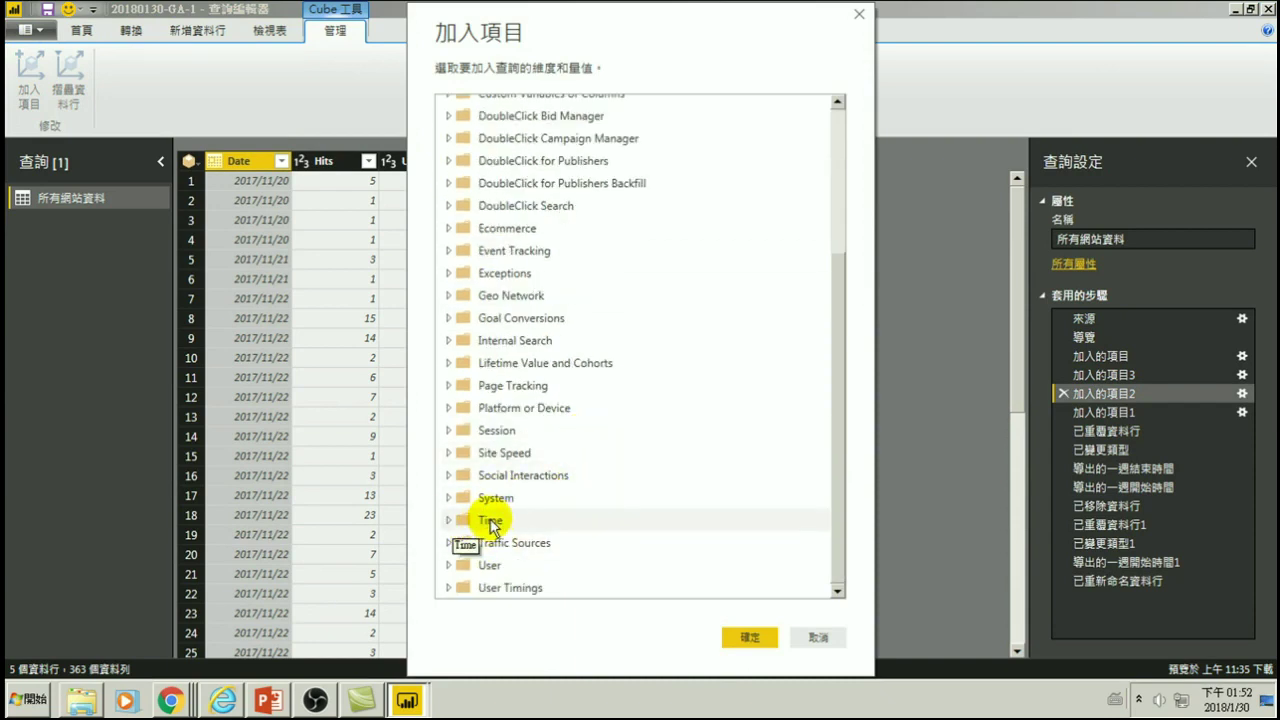
left_click(449, 520)
scroll(508, 528, "down", 2)
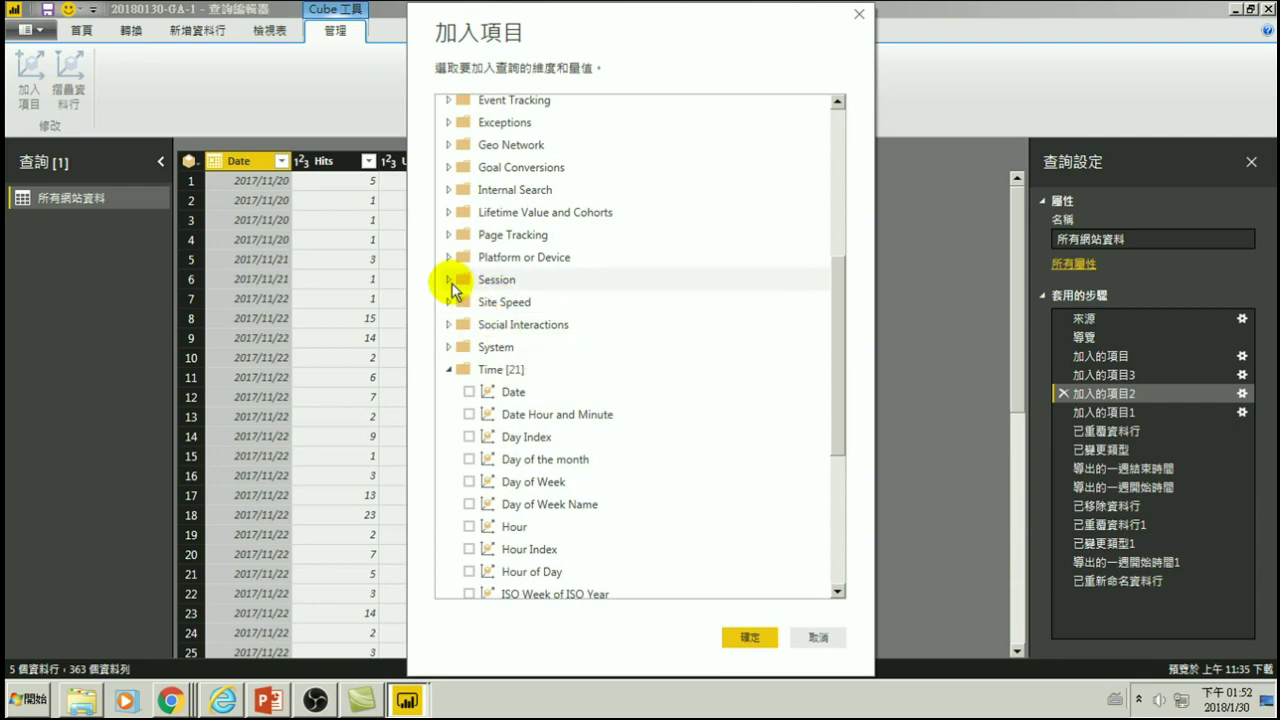
left_click(449, 282)
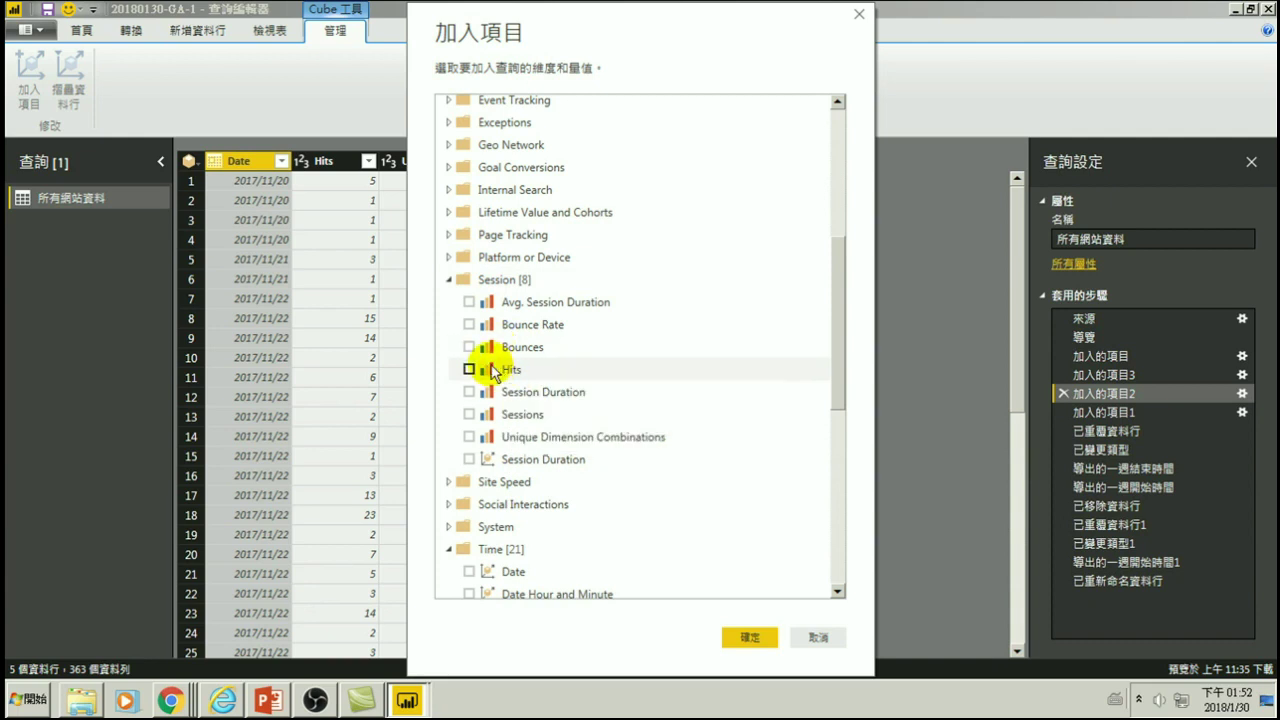
- Check the Hits and Date field descriptions, tick Date, then cancel without adding fields
mouse_move(519, 376)
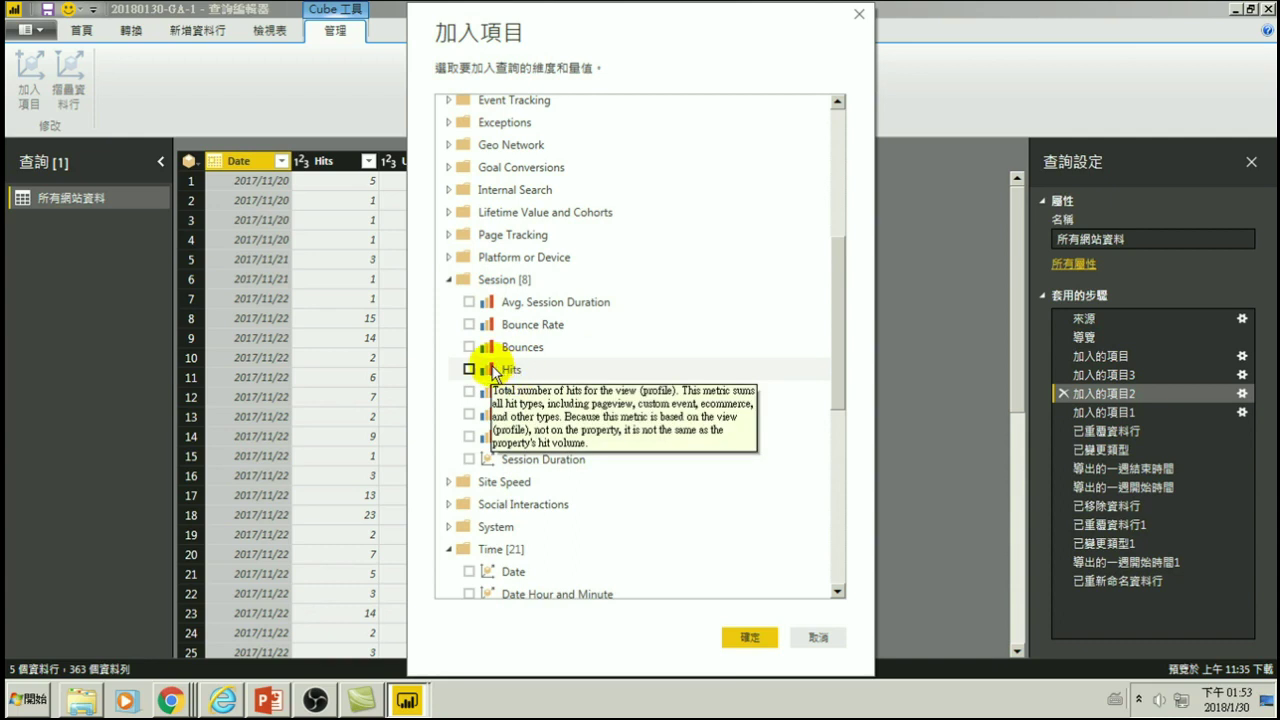
mouse_move(488, 572)
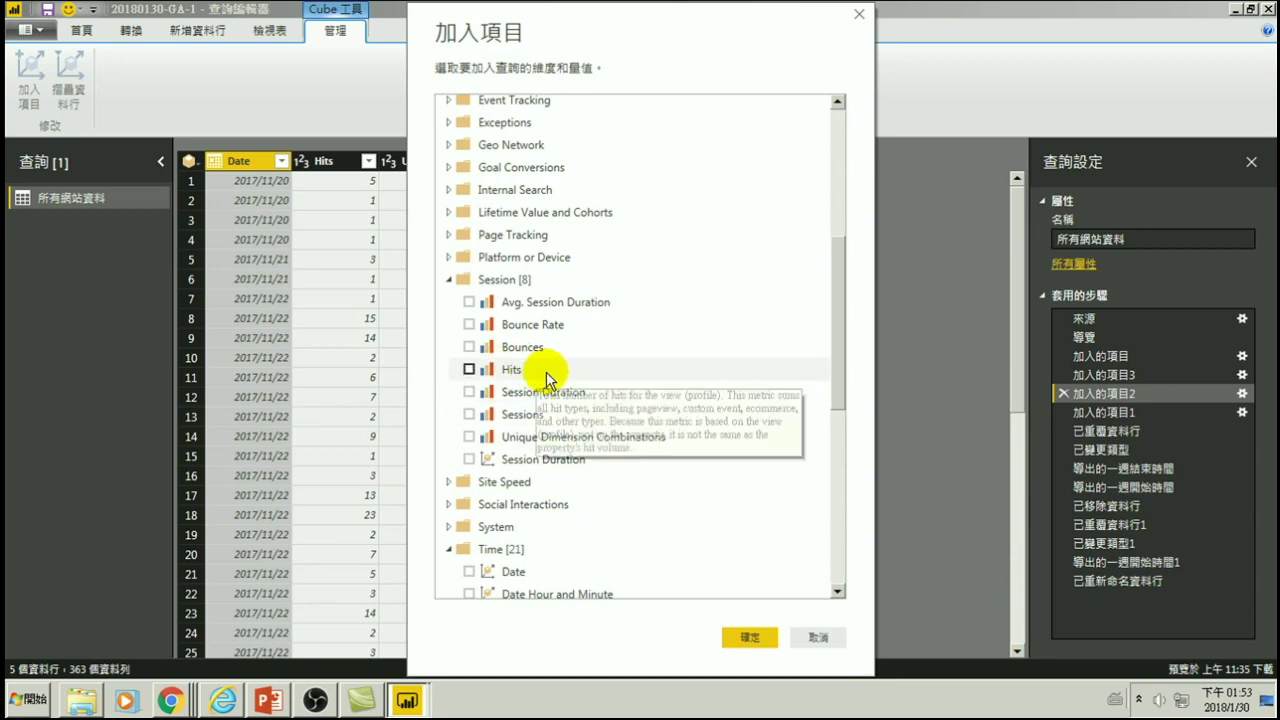
left_click(468, 571)
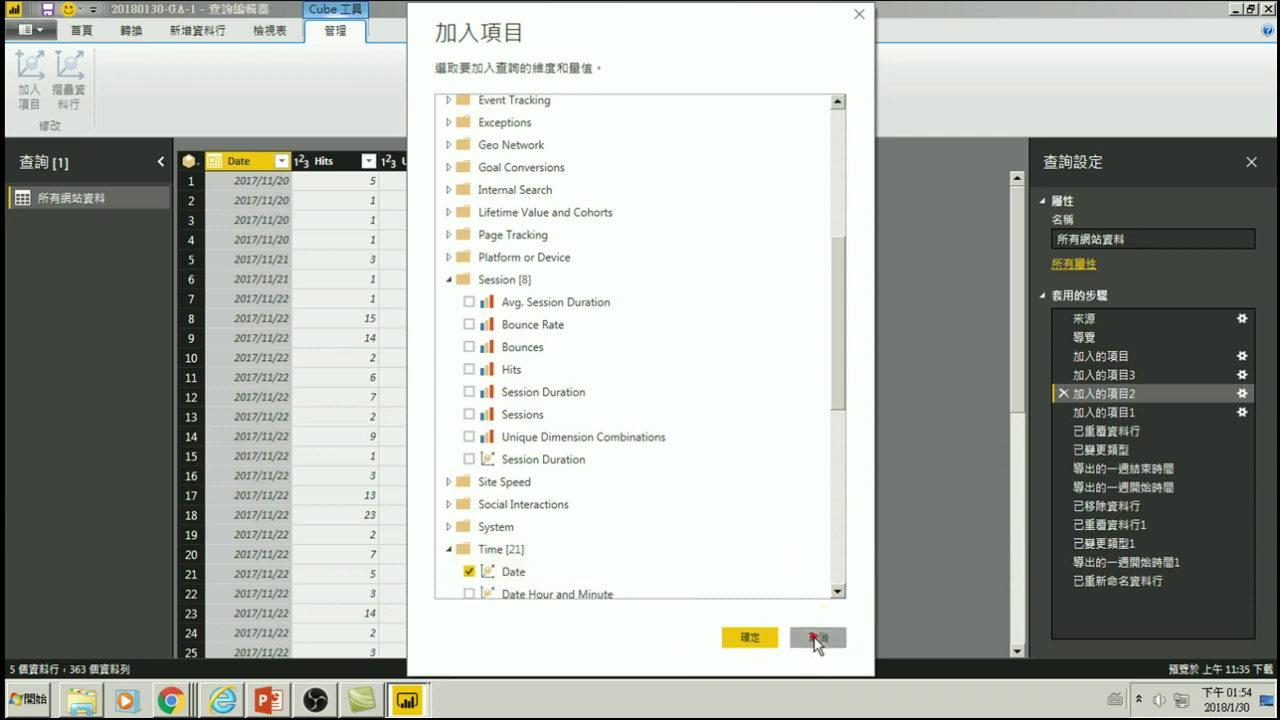
left_click(817, 638)
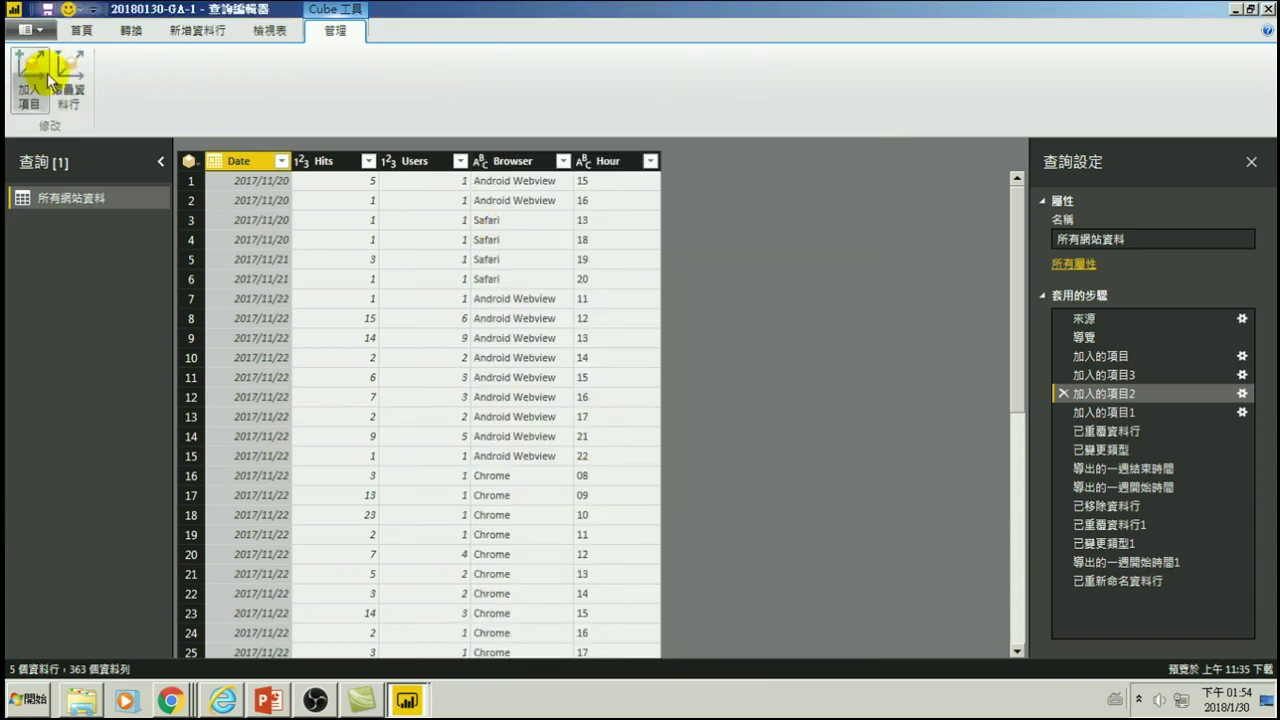
- Apply query changes with 關閉並套用 and show page 4's Hits-by-星期 chart
left_click(82, 30)
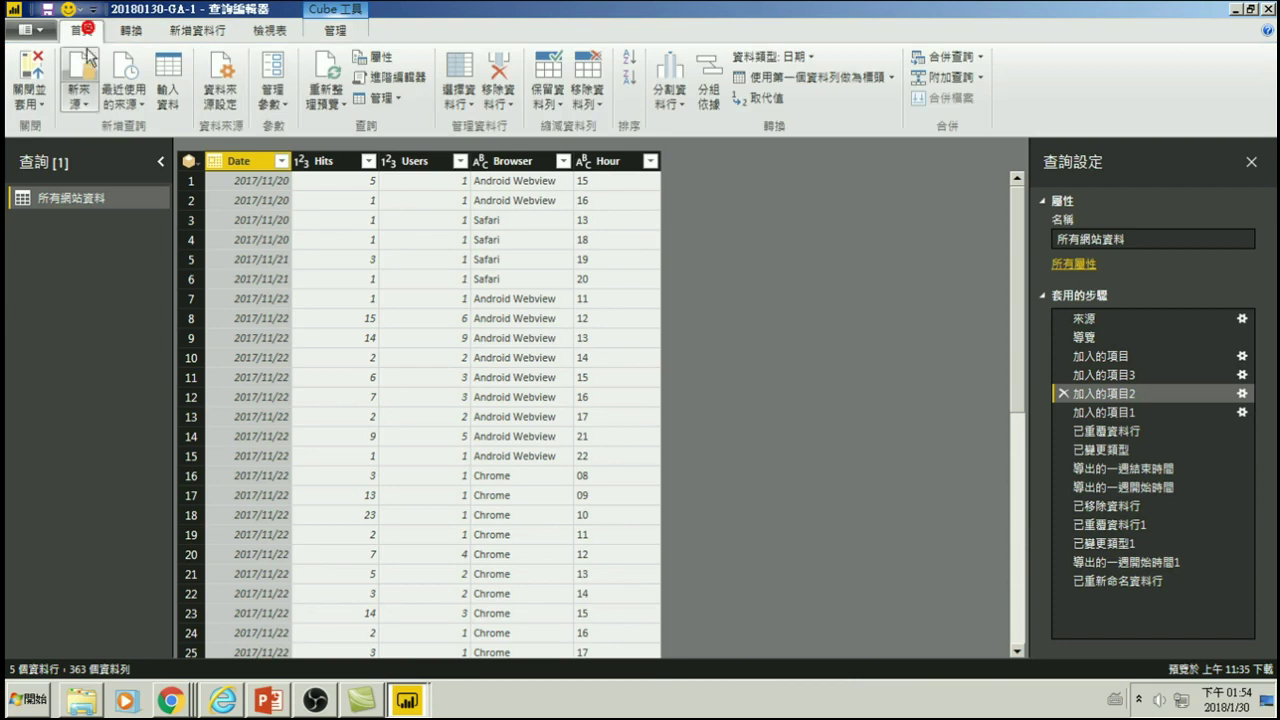
left_click(30, 68)
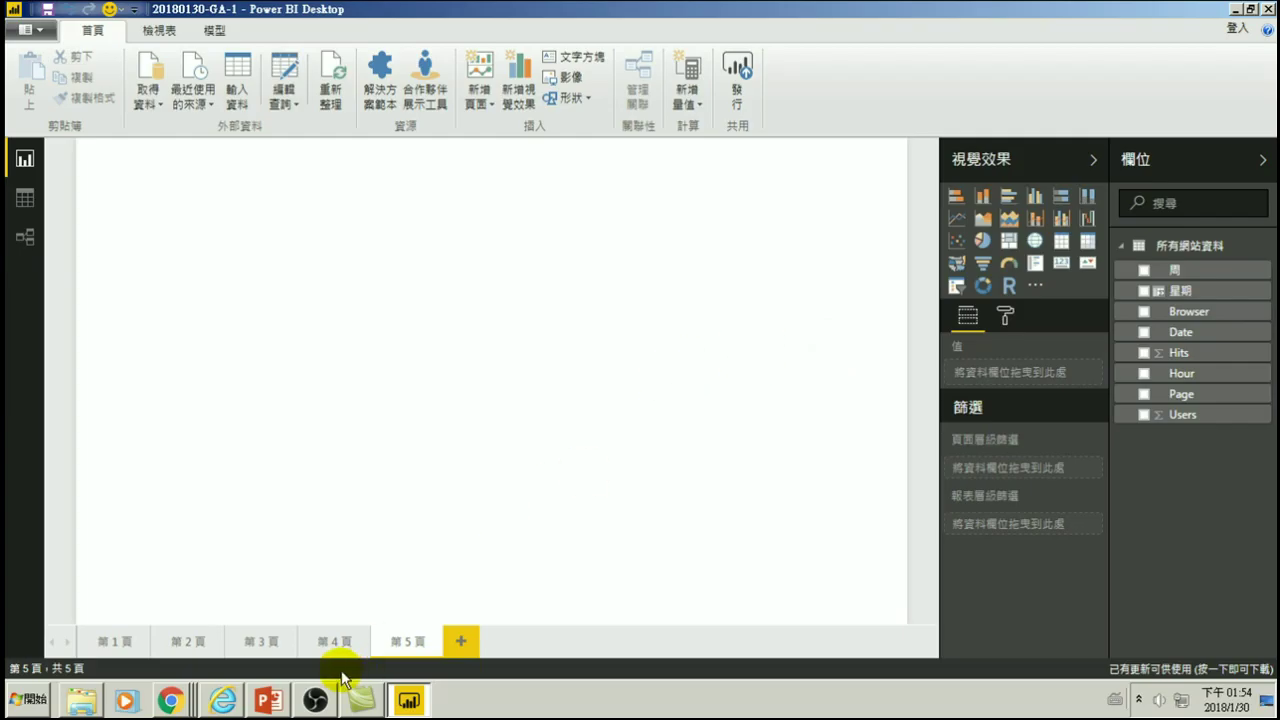
left_click(338, 645)
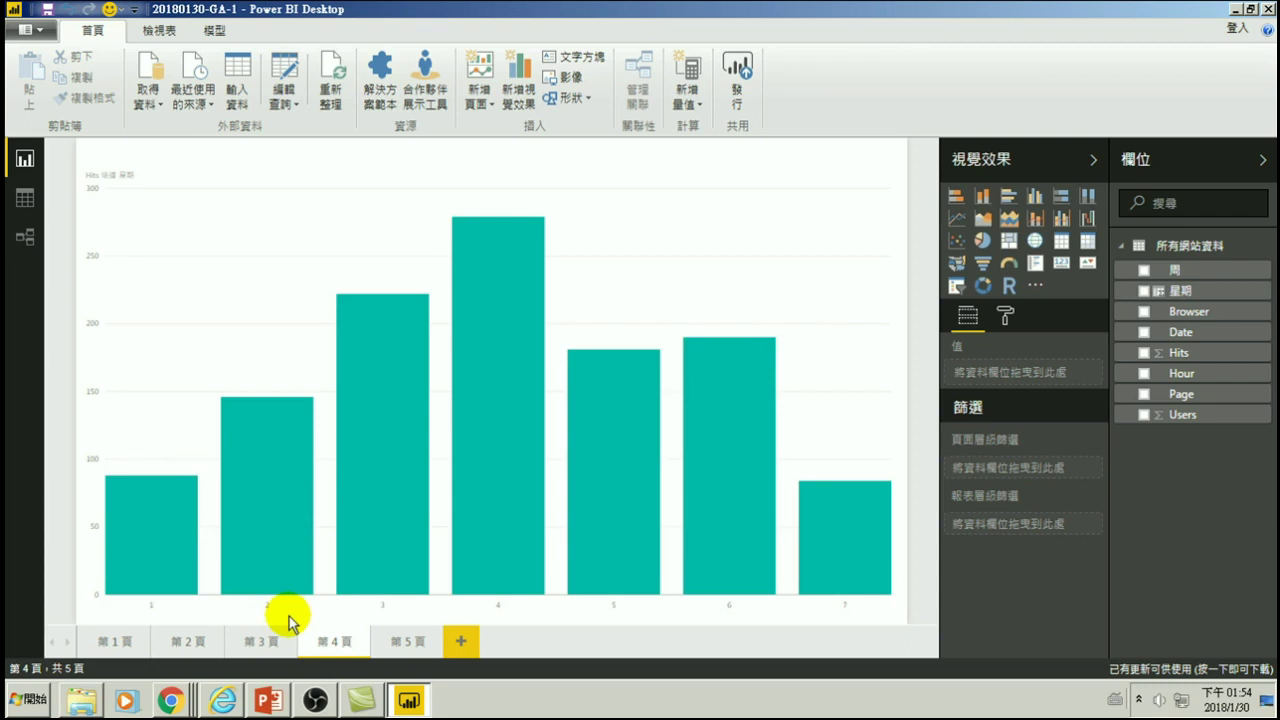
- On page 1, convert the Hits-by-Page chart to a stacked bar chart, then cross-highlight by the top page
left_click(258, 640)
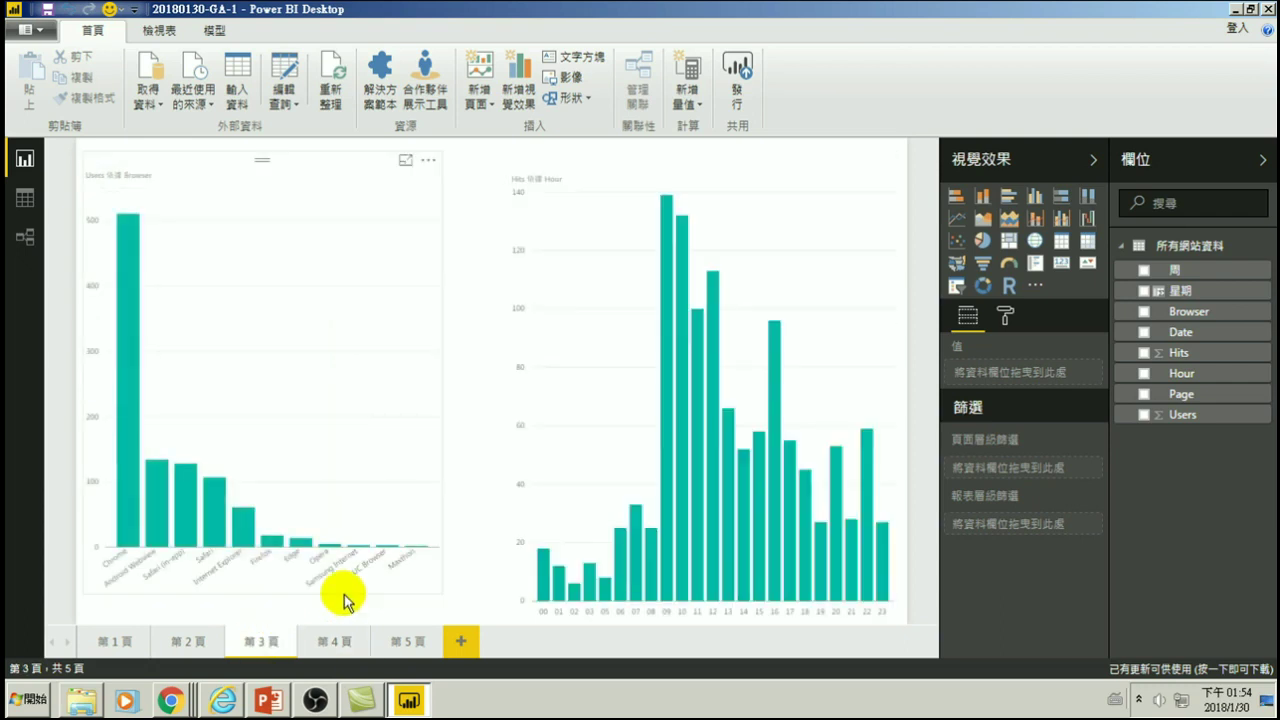
left_click(205, 640)
left_click(112, 641)
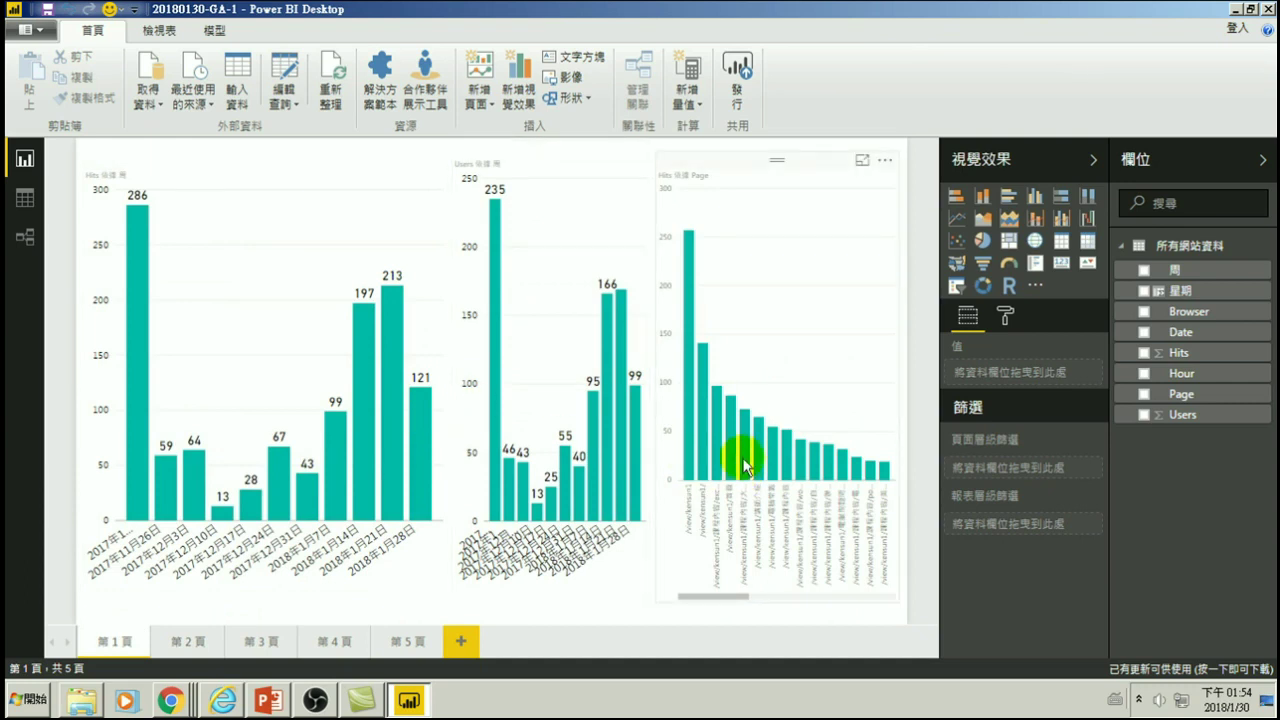
left_click(789, 292)
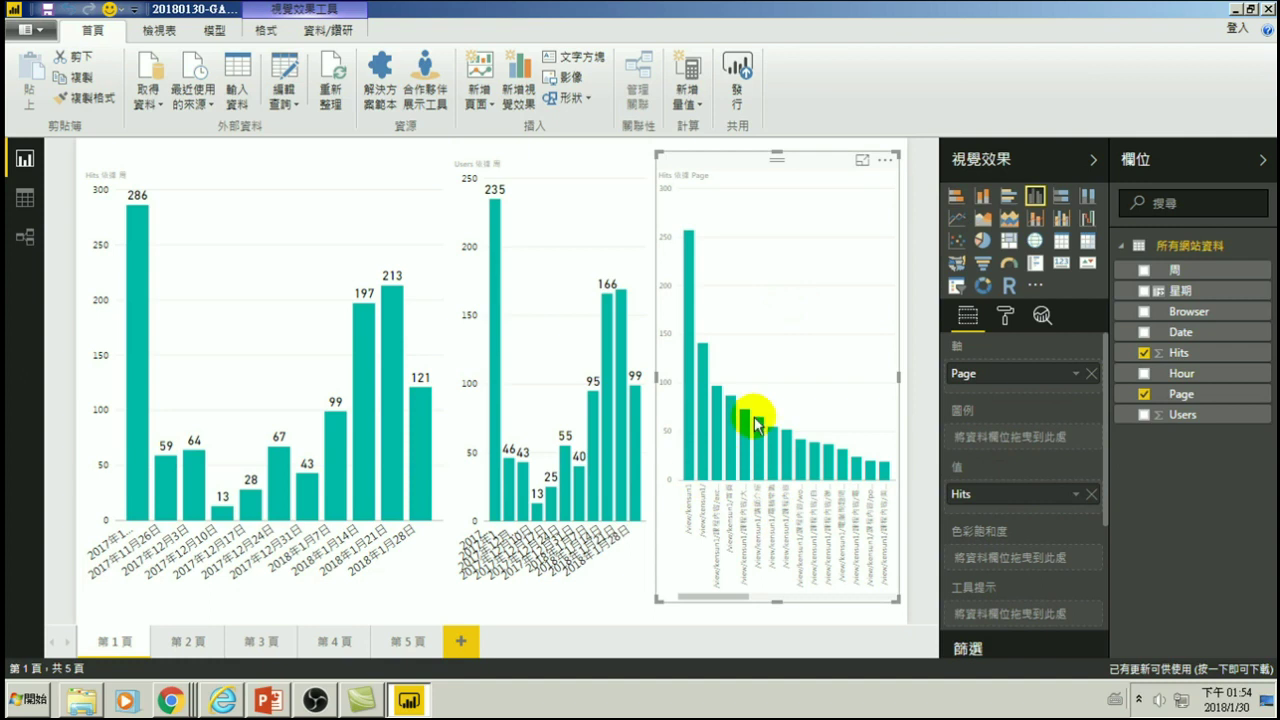
left_click(955, 199)
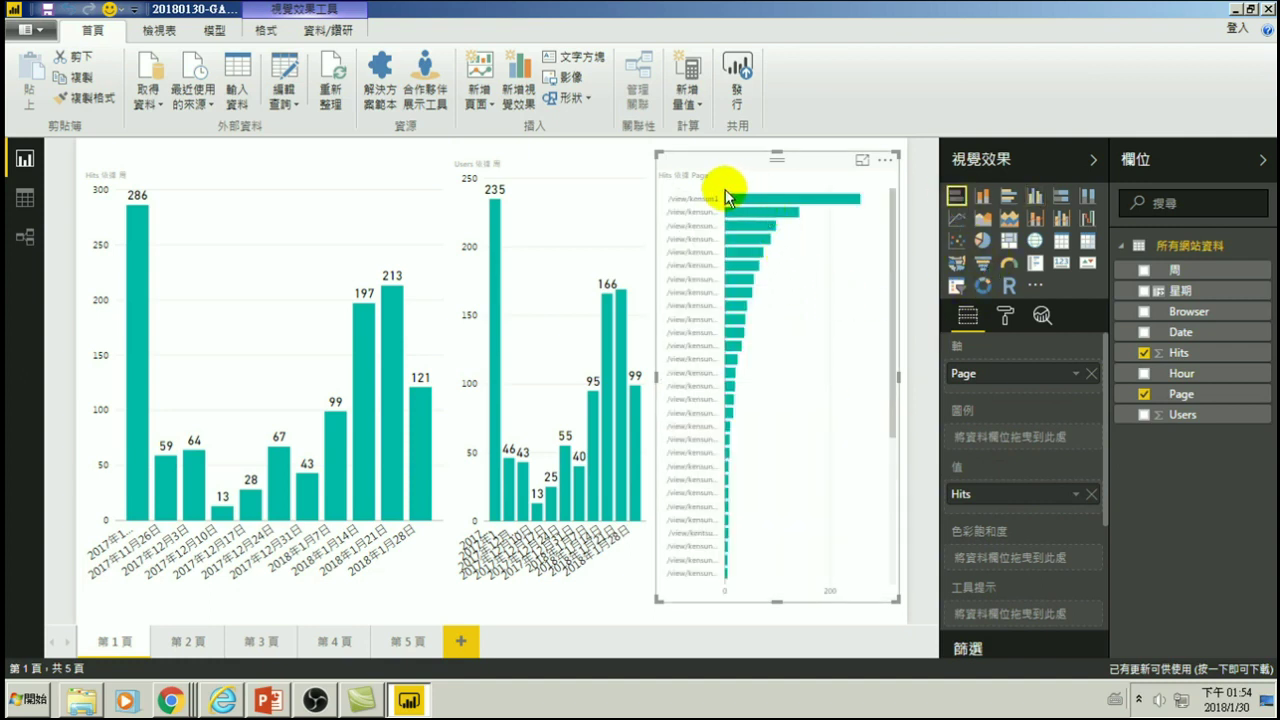
left_click(785, 199)
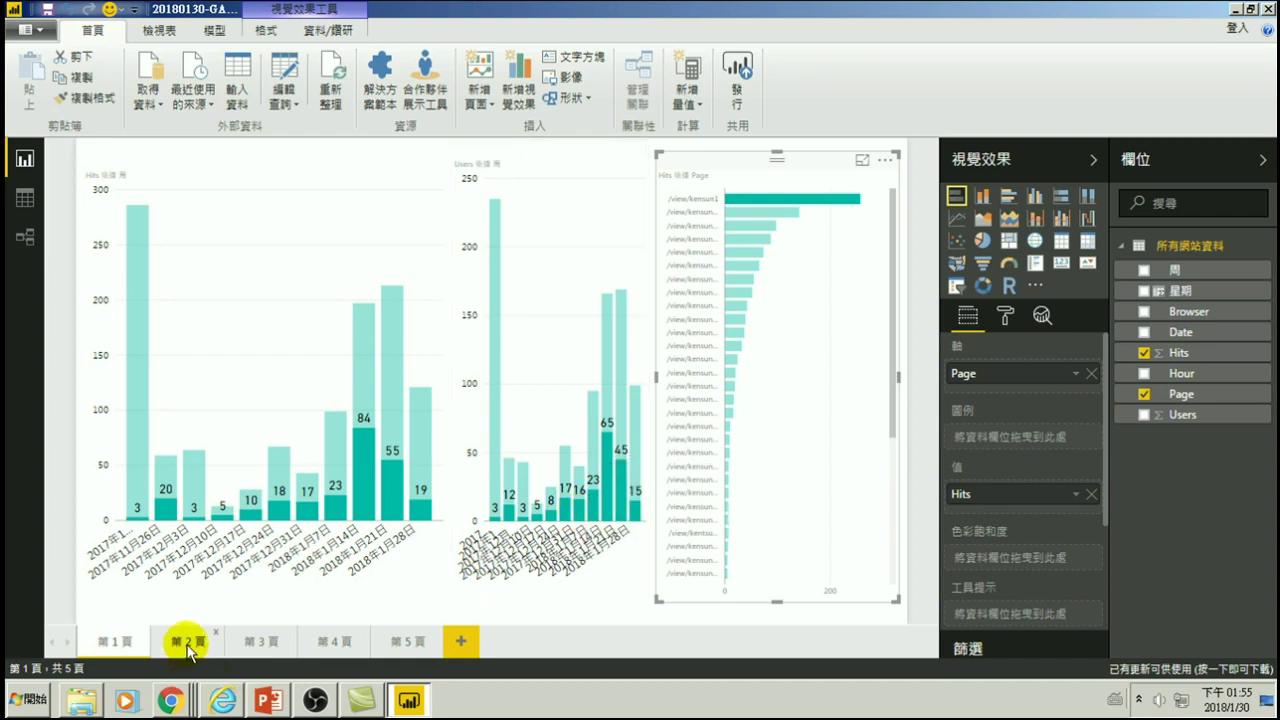
left_click(286, 280)
- Shorten page 1's Hits-by-week chart to the upper half and copy page 4's Hits-by-weekday chart
left_click_drag(268, 596, 290, 368)
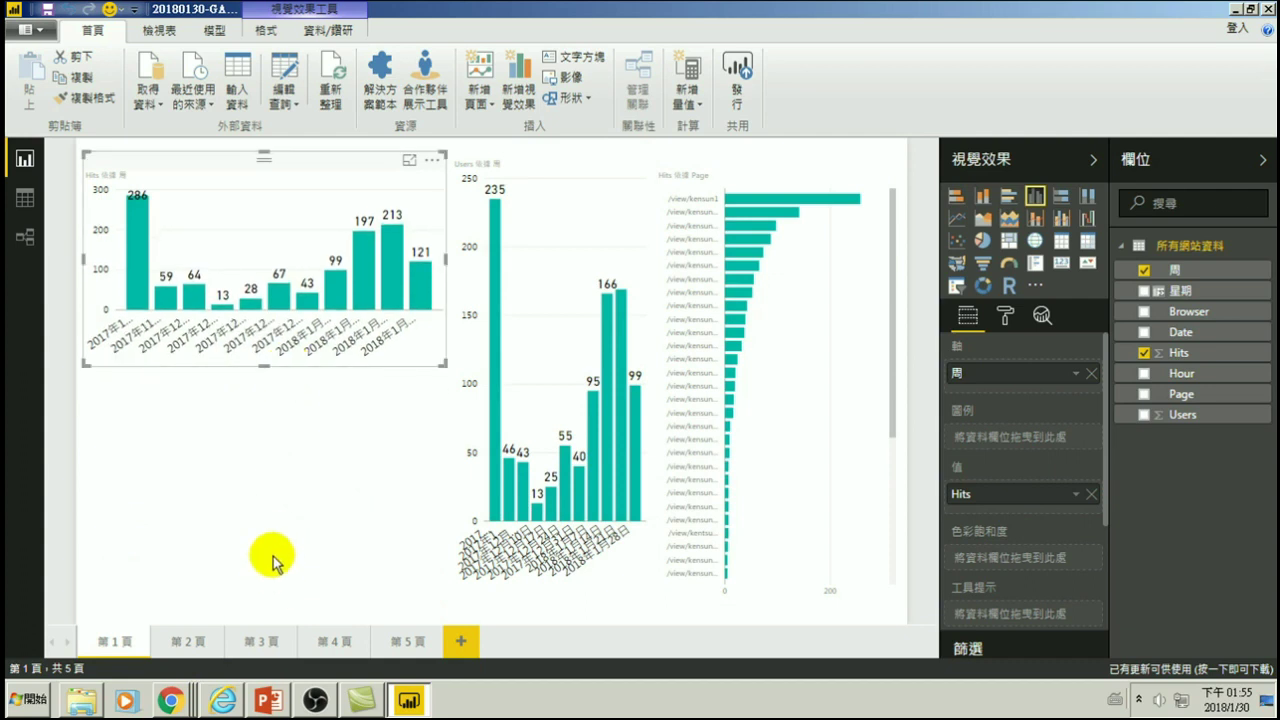
left_click(271, 550)
left_click(338, 640)
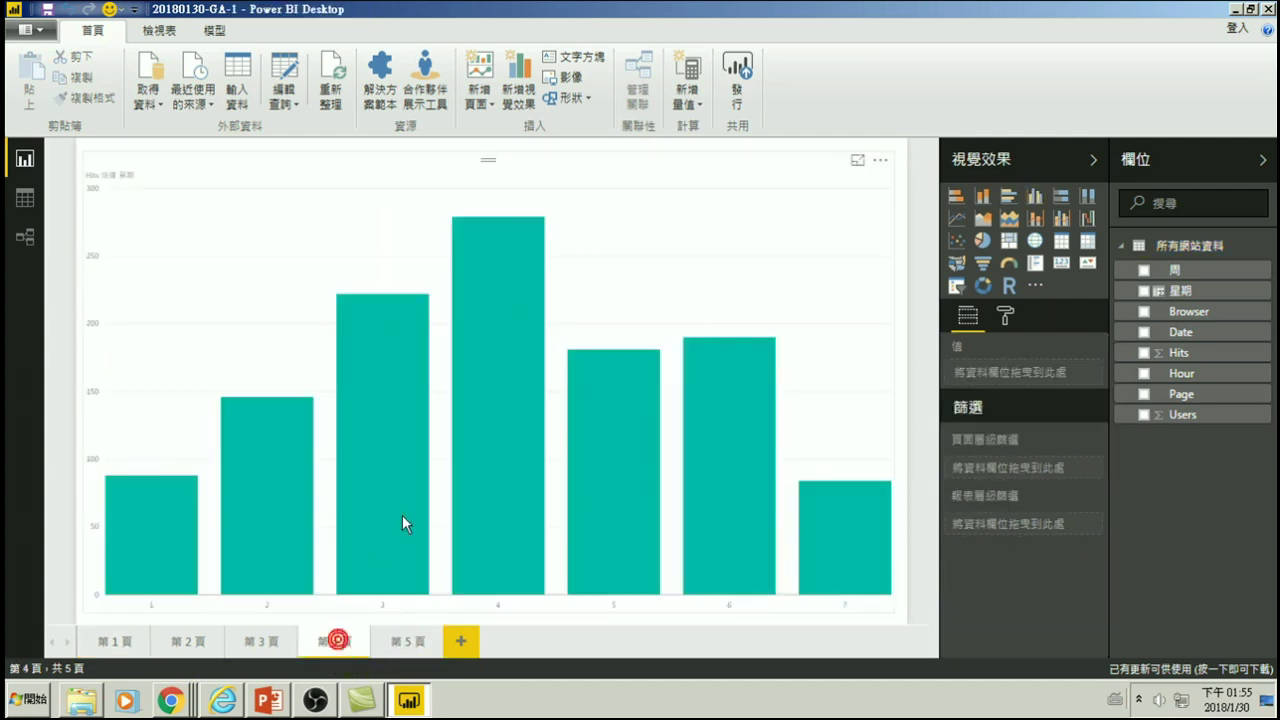
left_click(268, 164)
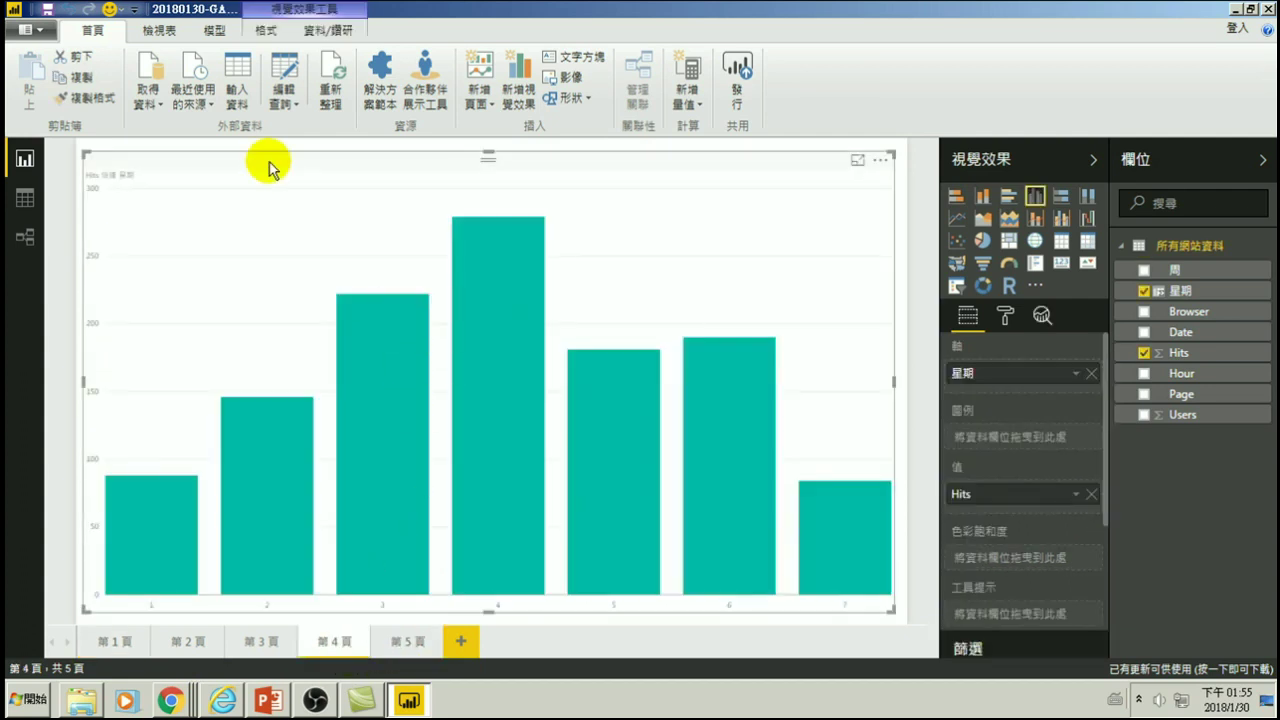
- Paste the Hits-by-weekday chart onto page 1 and fit it into the lower-left area
left_click(132, 642)
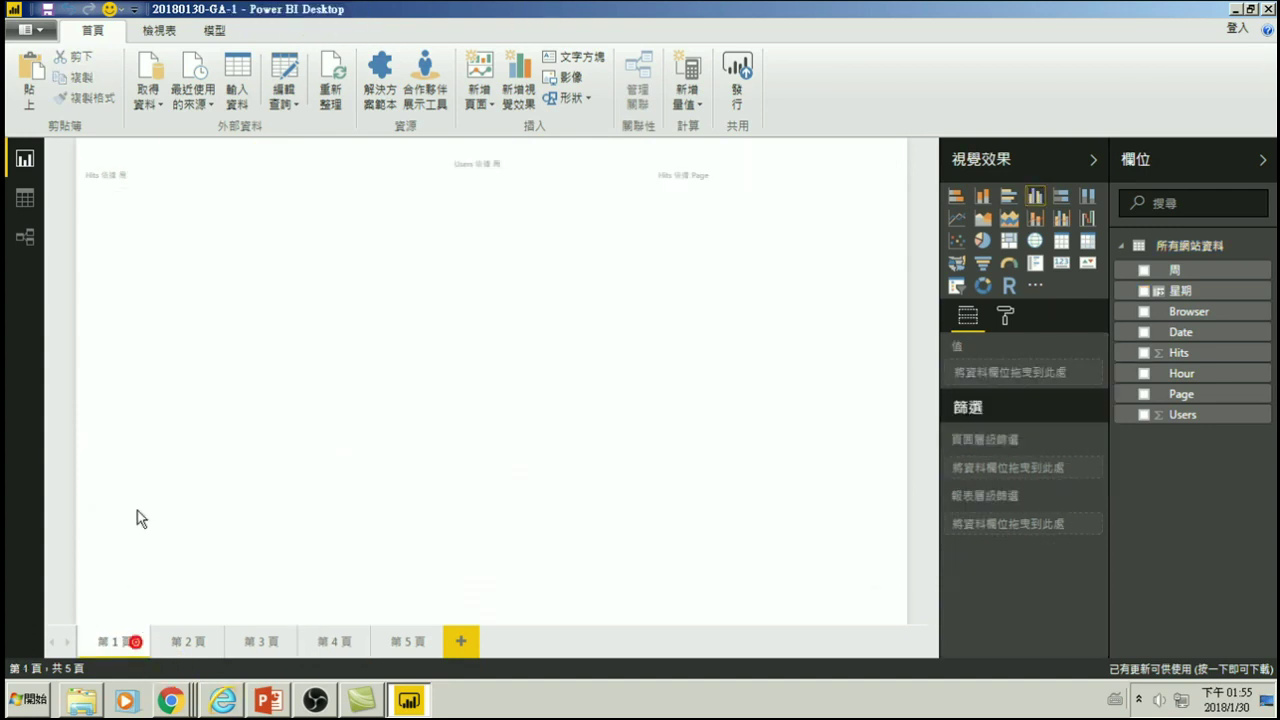
left_click(160, 465)
key("ctrl+v")
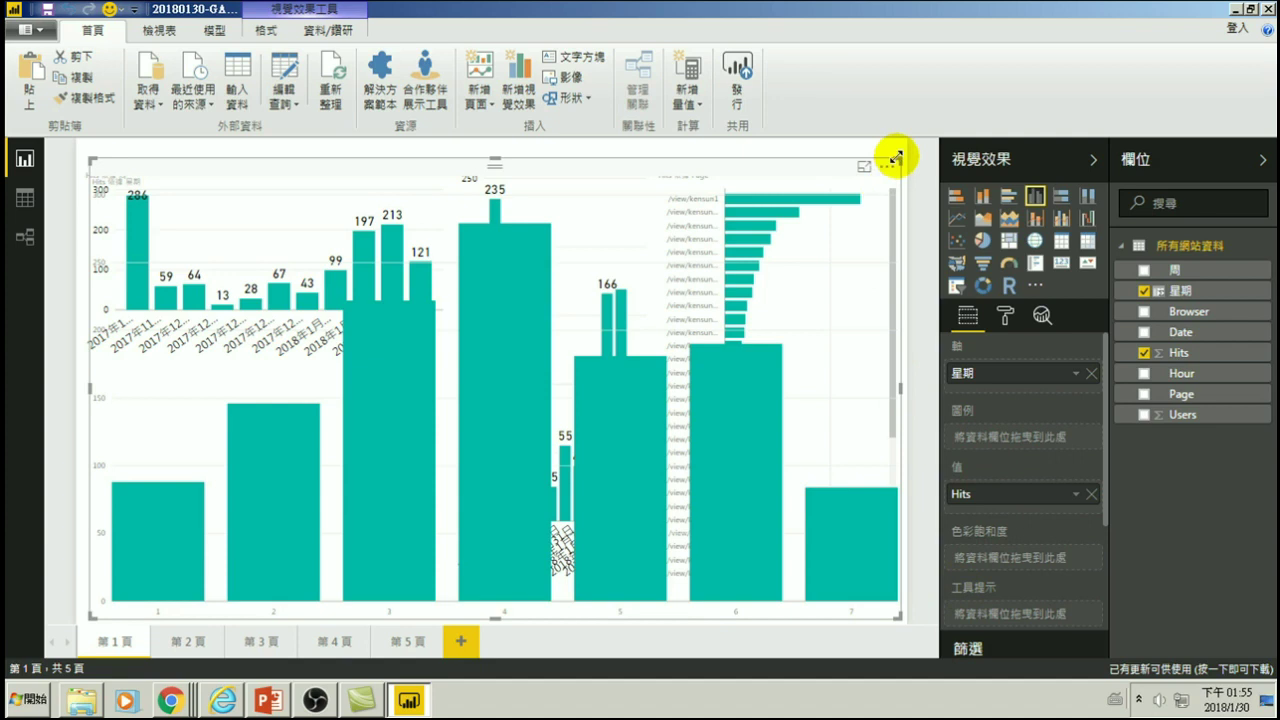
left_click_drag(896, 156, 434, 371)
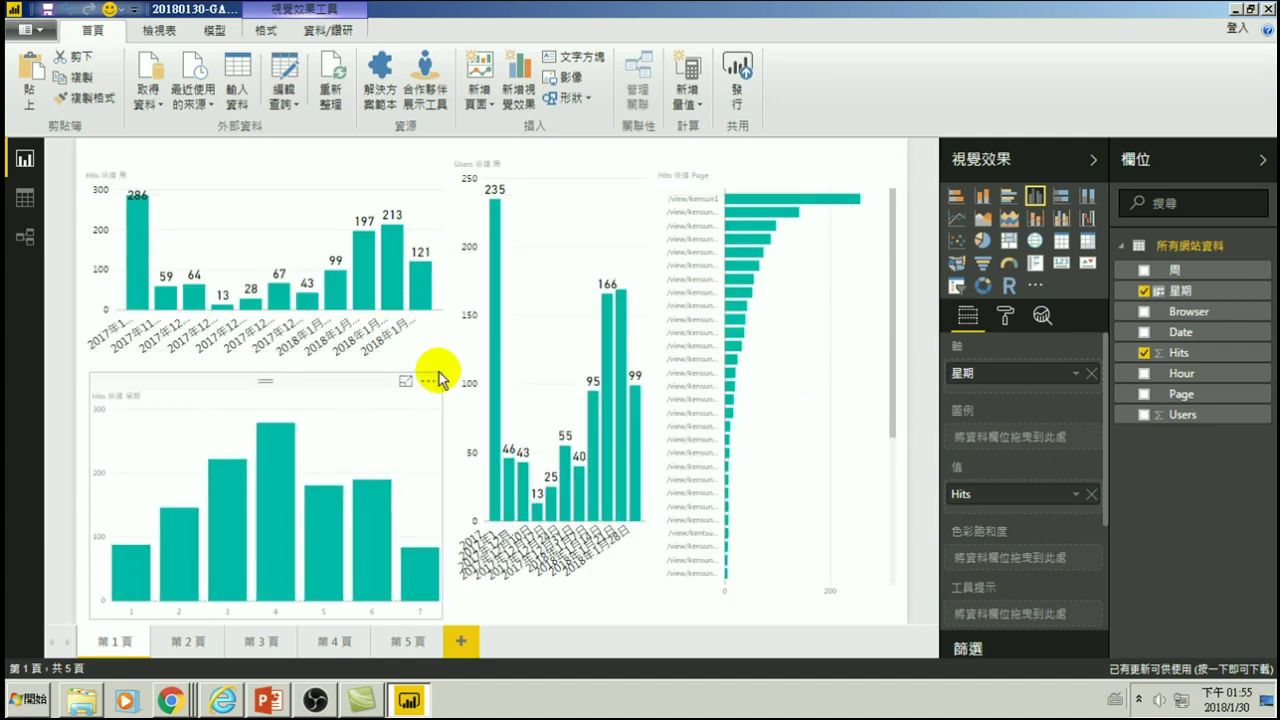
left_click(737, 200)
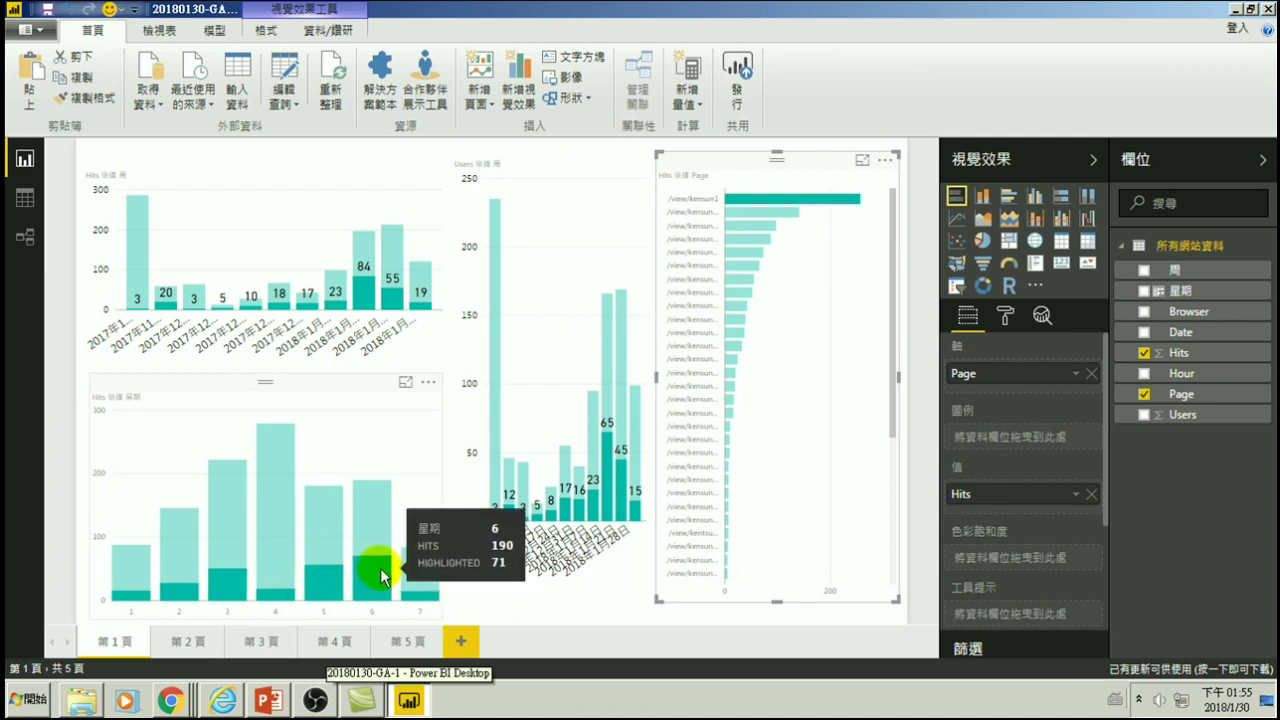
- Convert the lower-left weekday chart to a pie chart, highlighted by the /view/kensun1 page bar
left_click(745, 223)
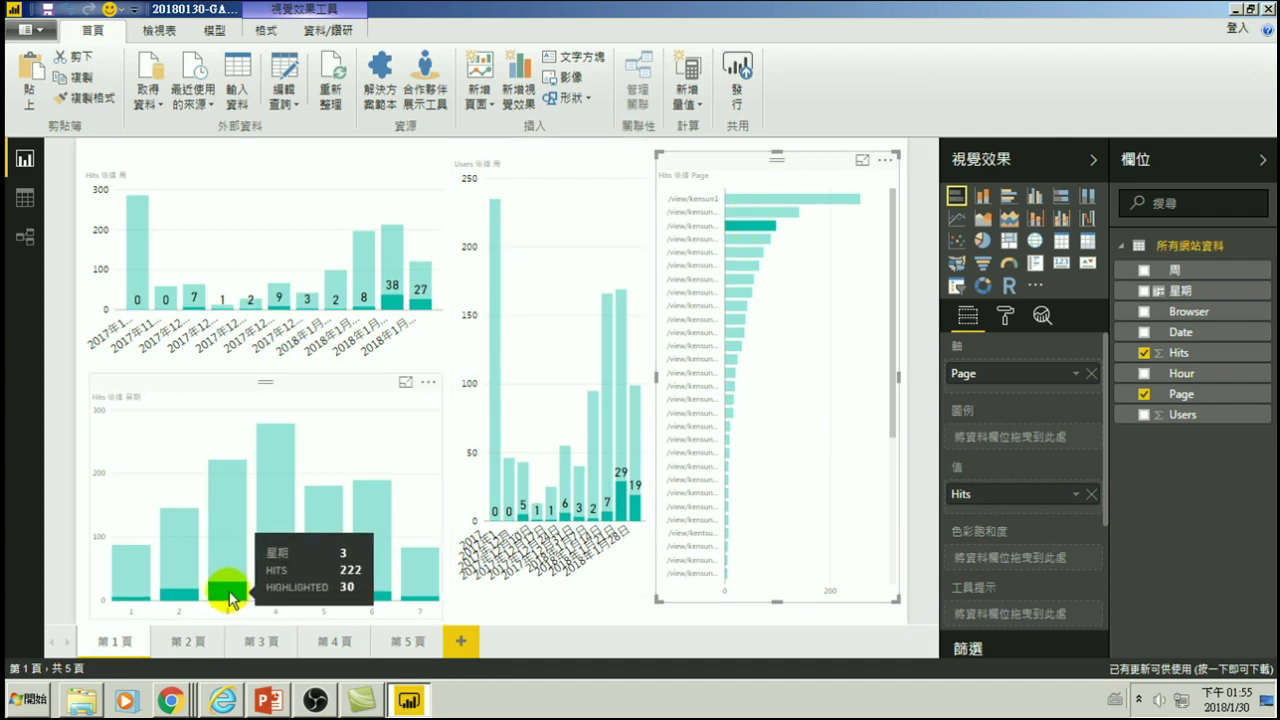
left_click(742, 240)
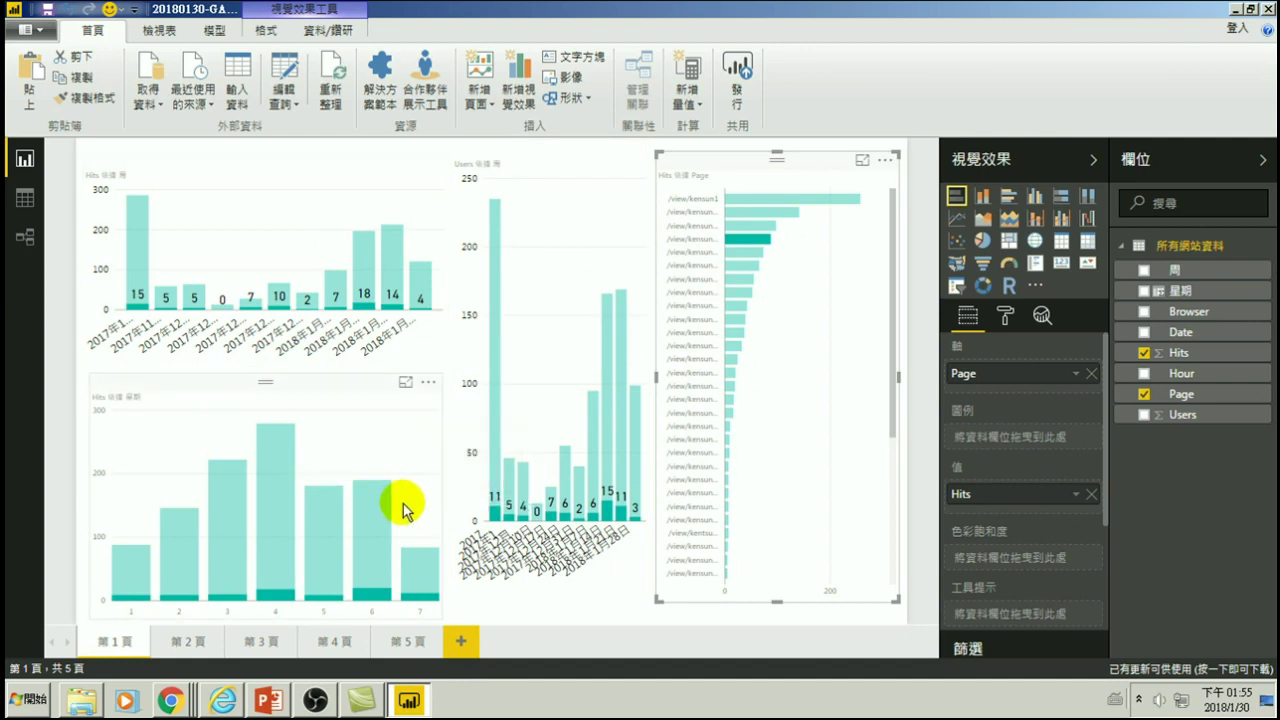
left_click(333, 390)
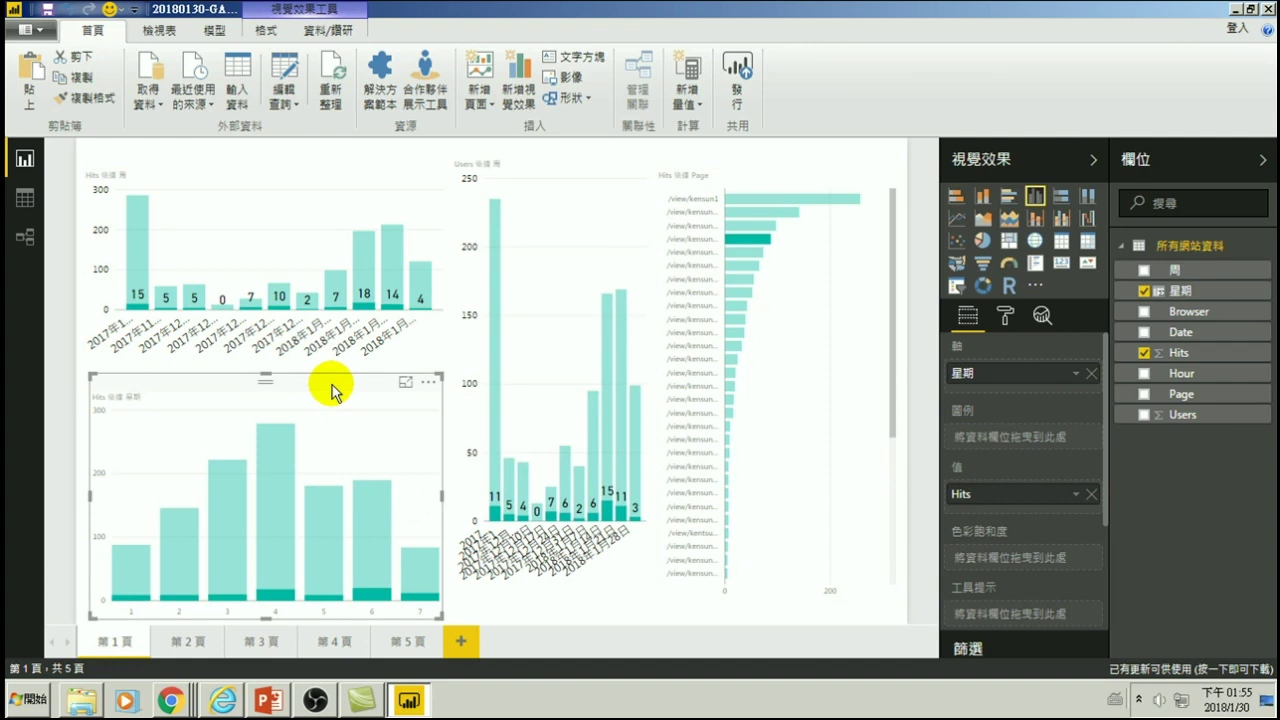
left_click(986, 243)
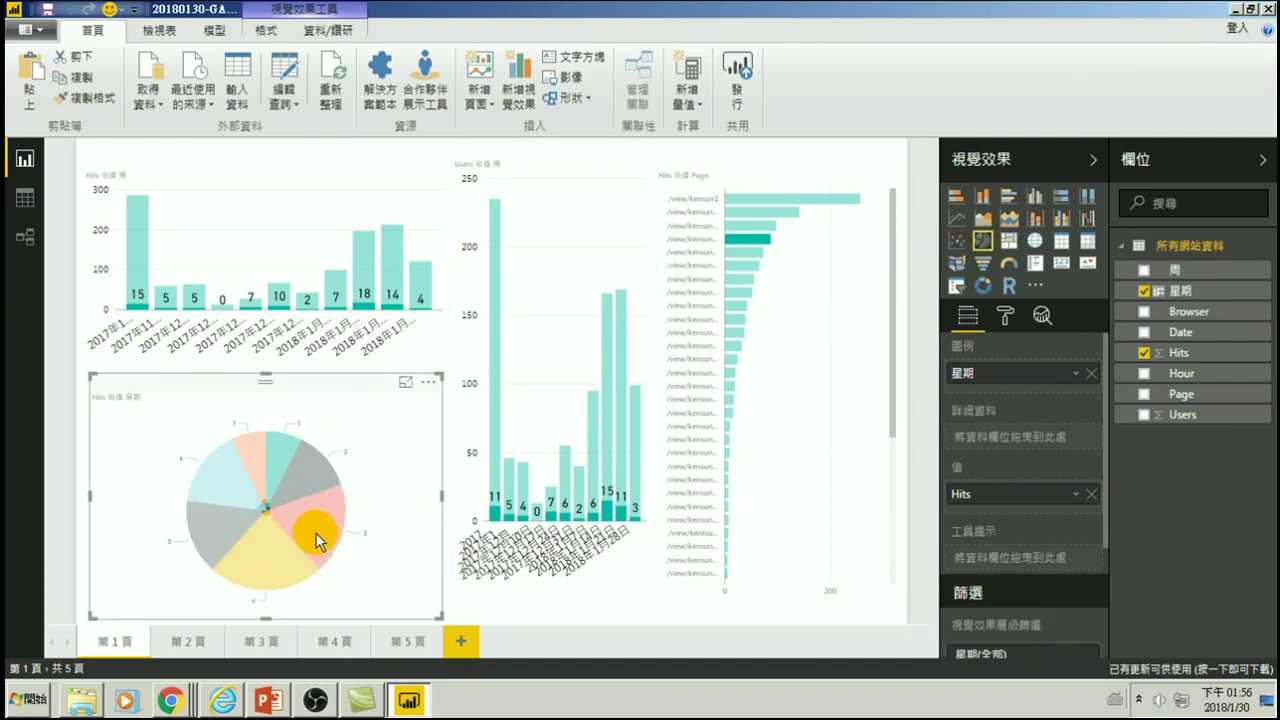
left_click(785, 199)
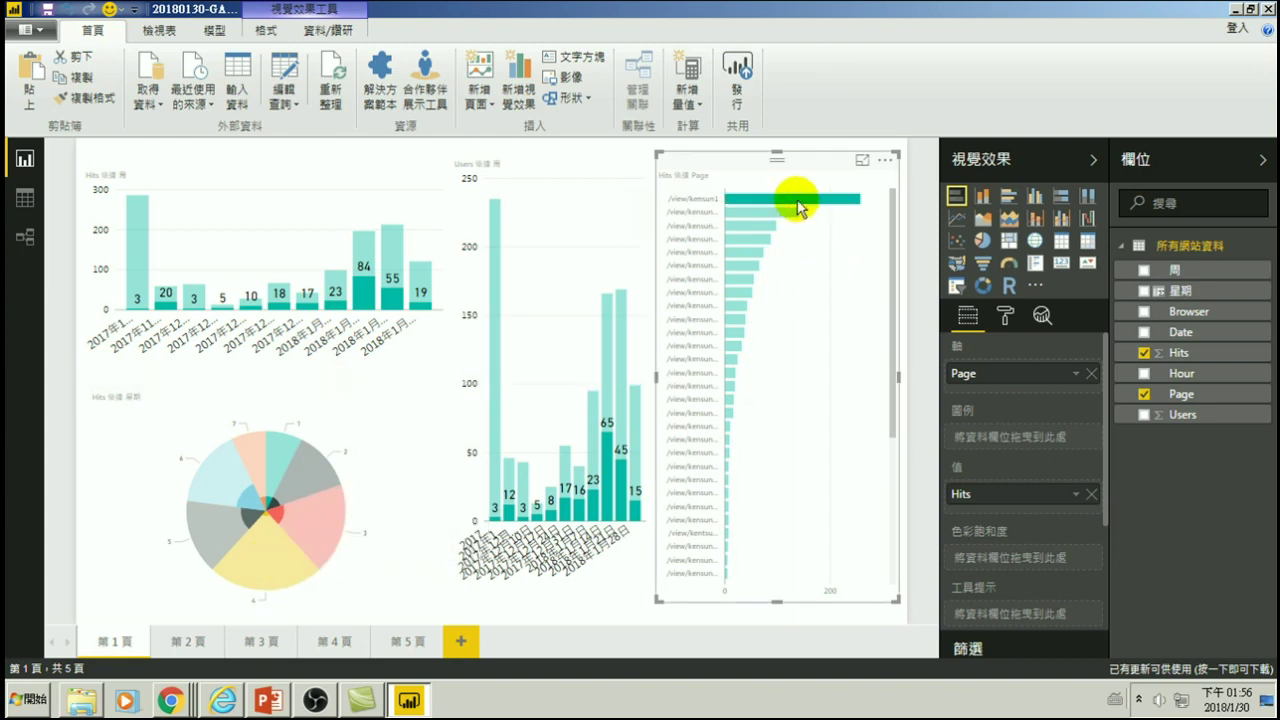
mouse_move(800, 207)
mouse_move(252, 499)
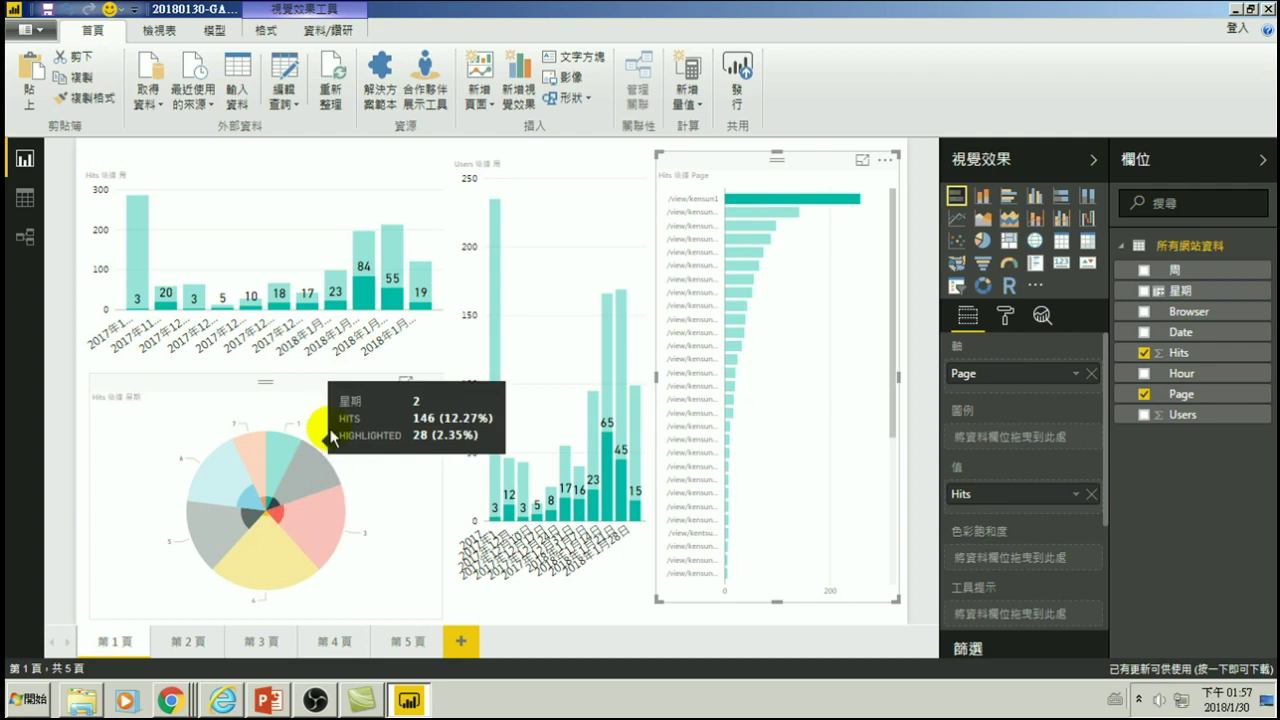
- Change the weekday pie back to a clustered column chart without the 周 legend, and save the report
left_click(326, 389)
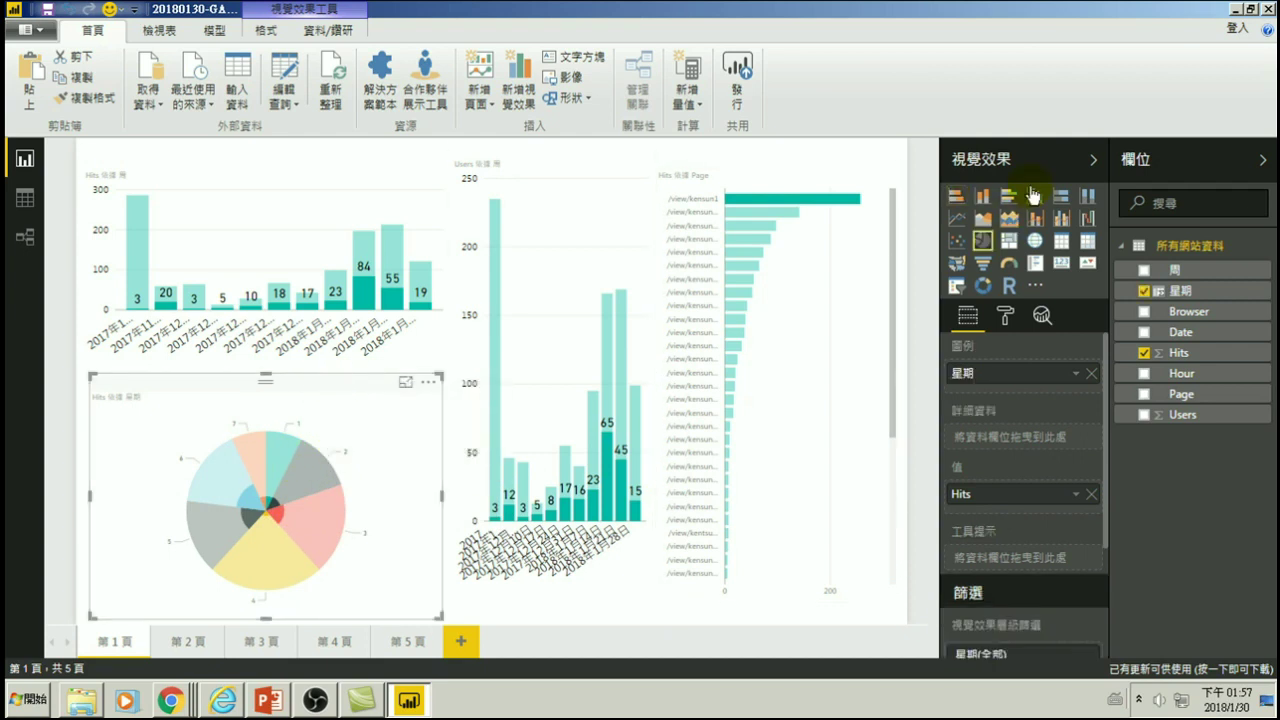
left_click(1035, 196)
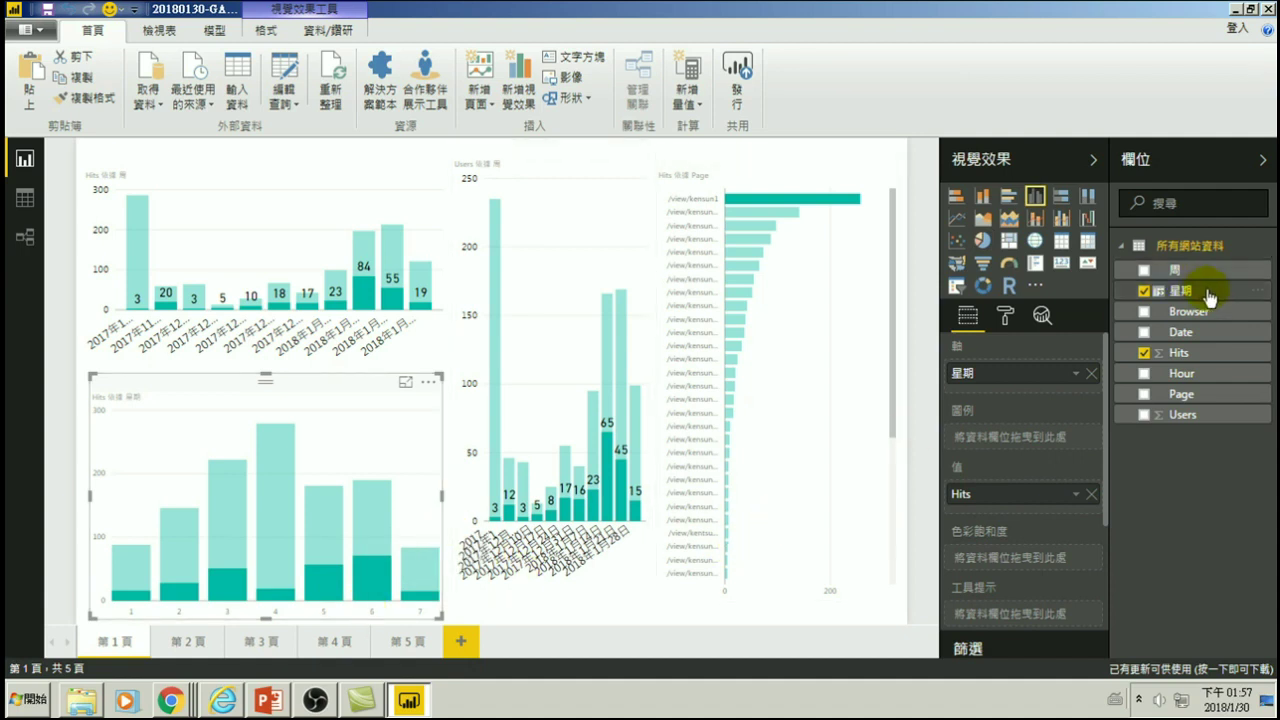
left_click_drag(1200, 280, 1053, 443)
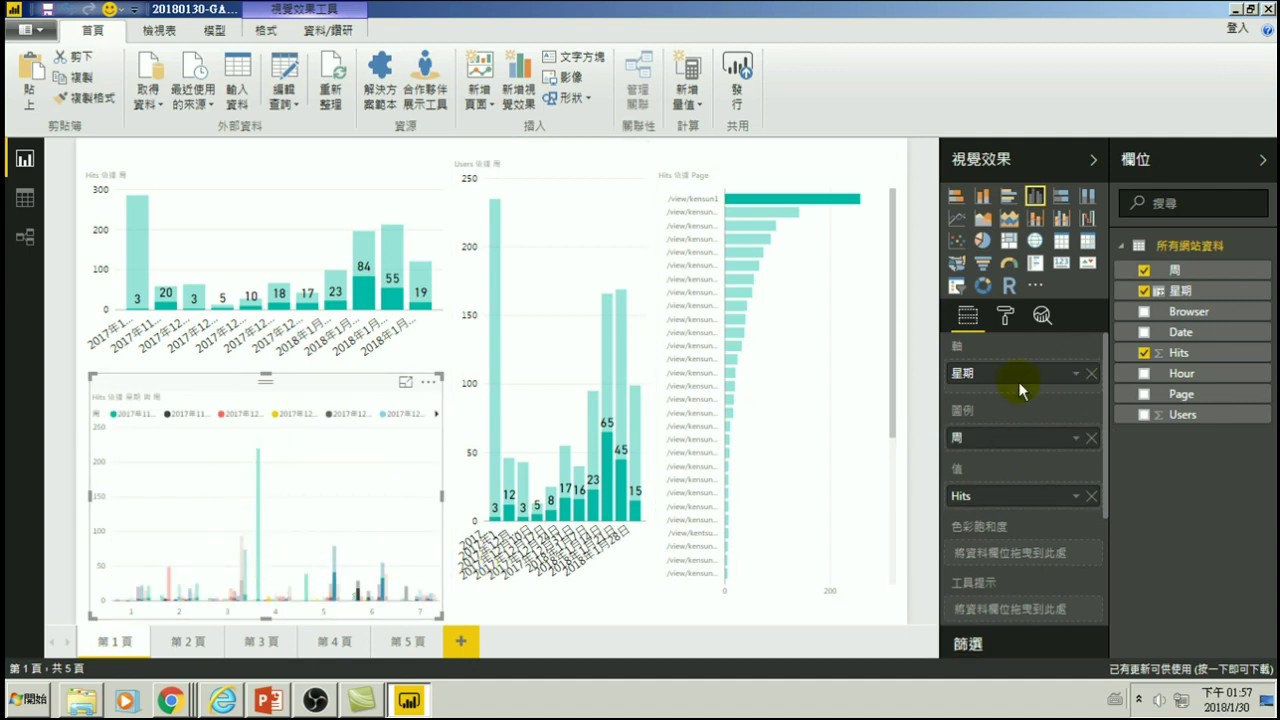
left_click(1090, 437)
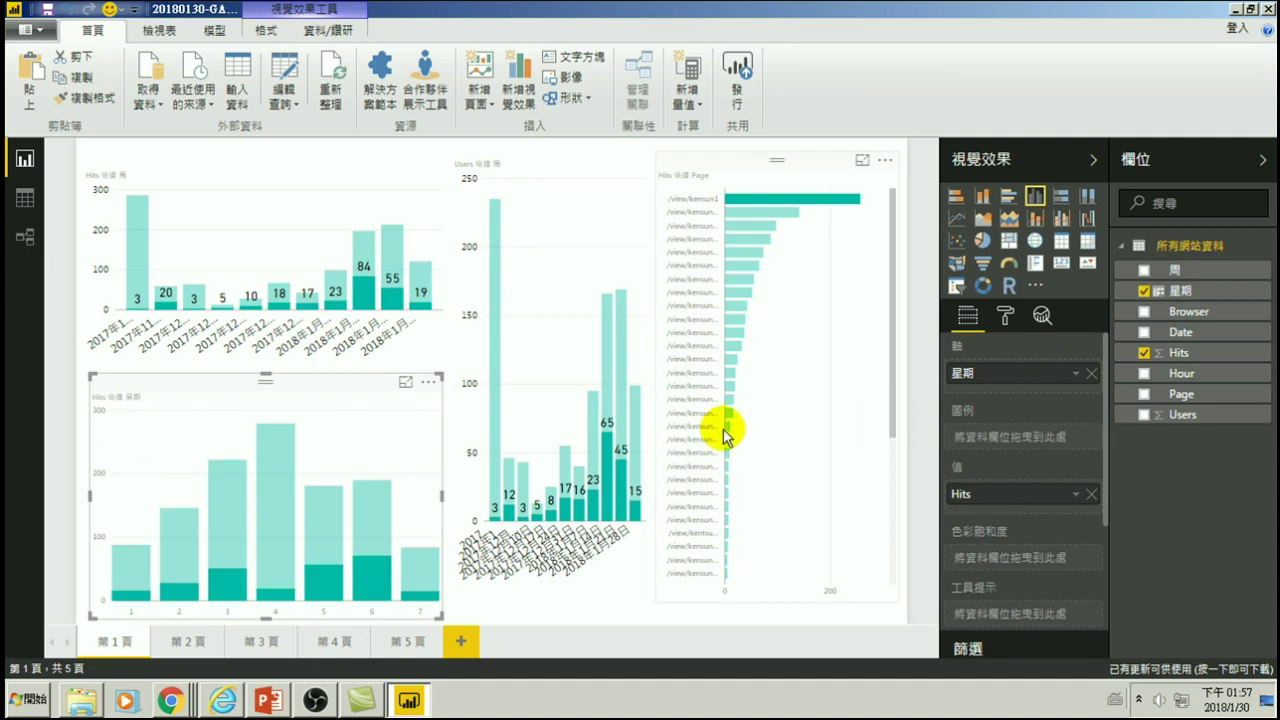
left_click(48, 10)
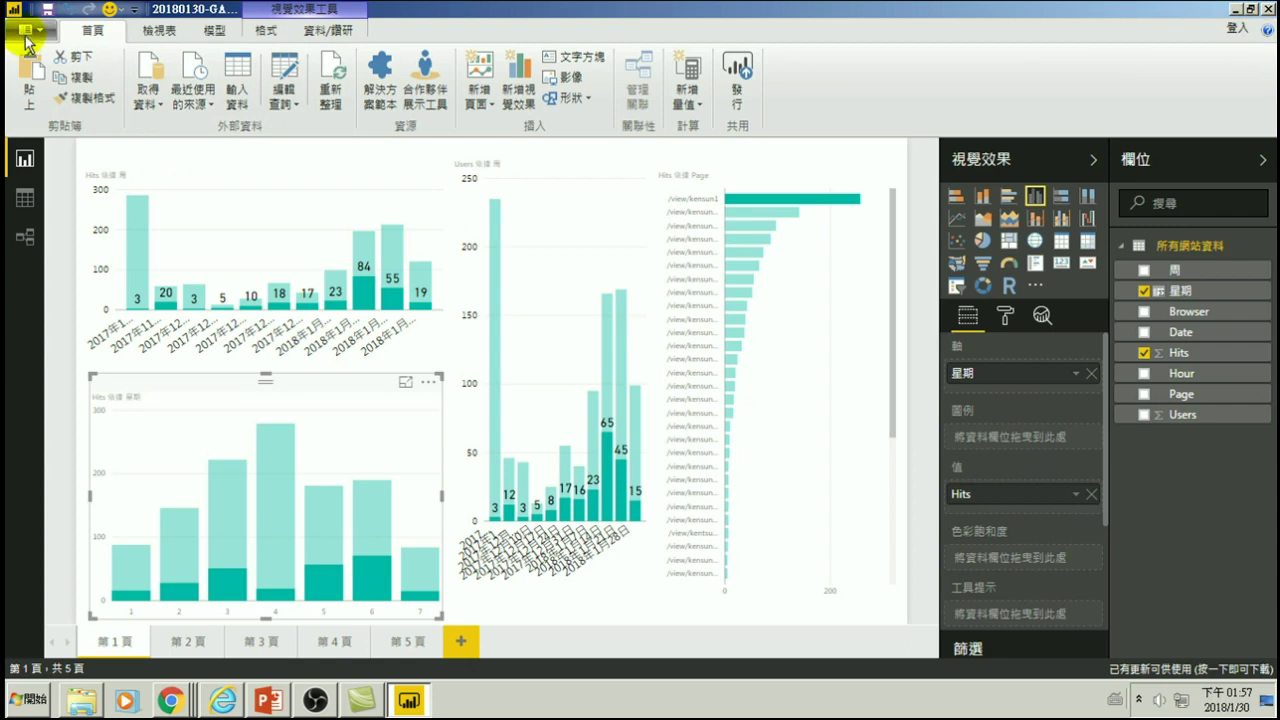
- Start a new blank report and dismiss the sign-in start screen
left_click(30, 32)
left_click(30, 30)
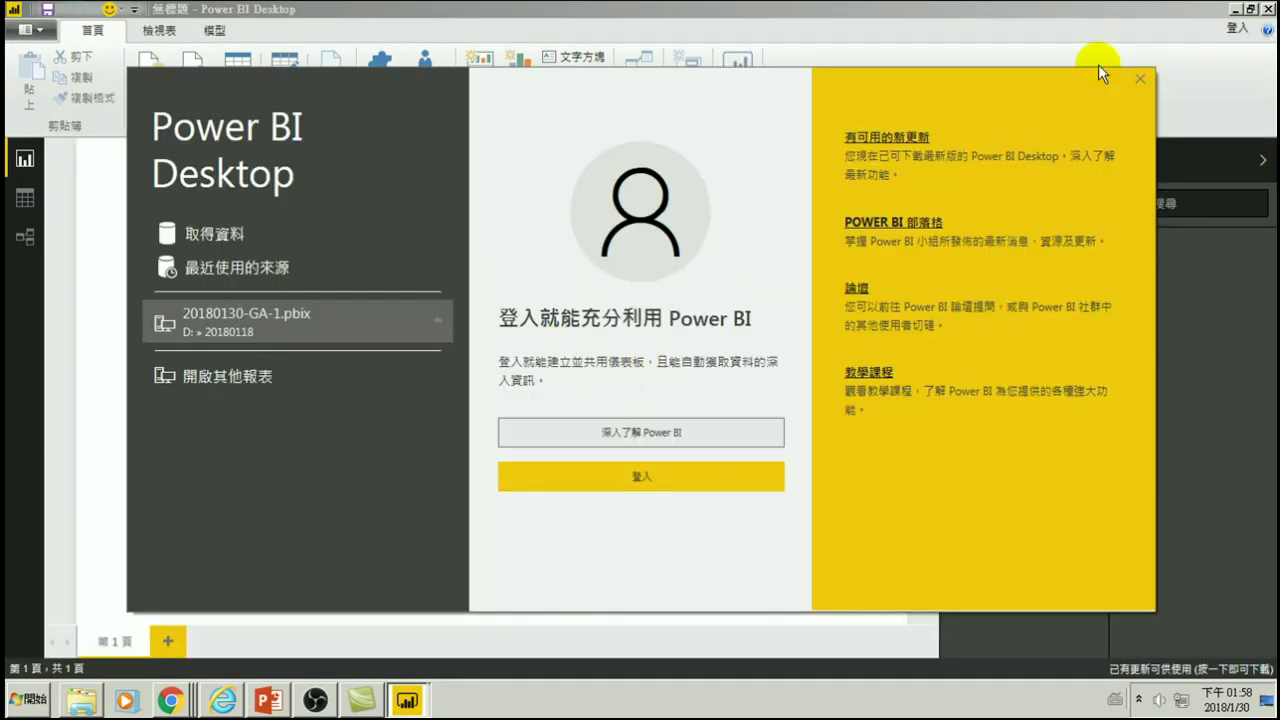
left_click(1139, 78)
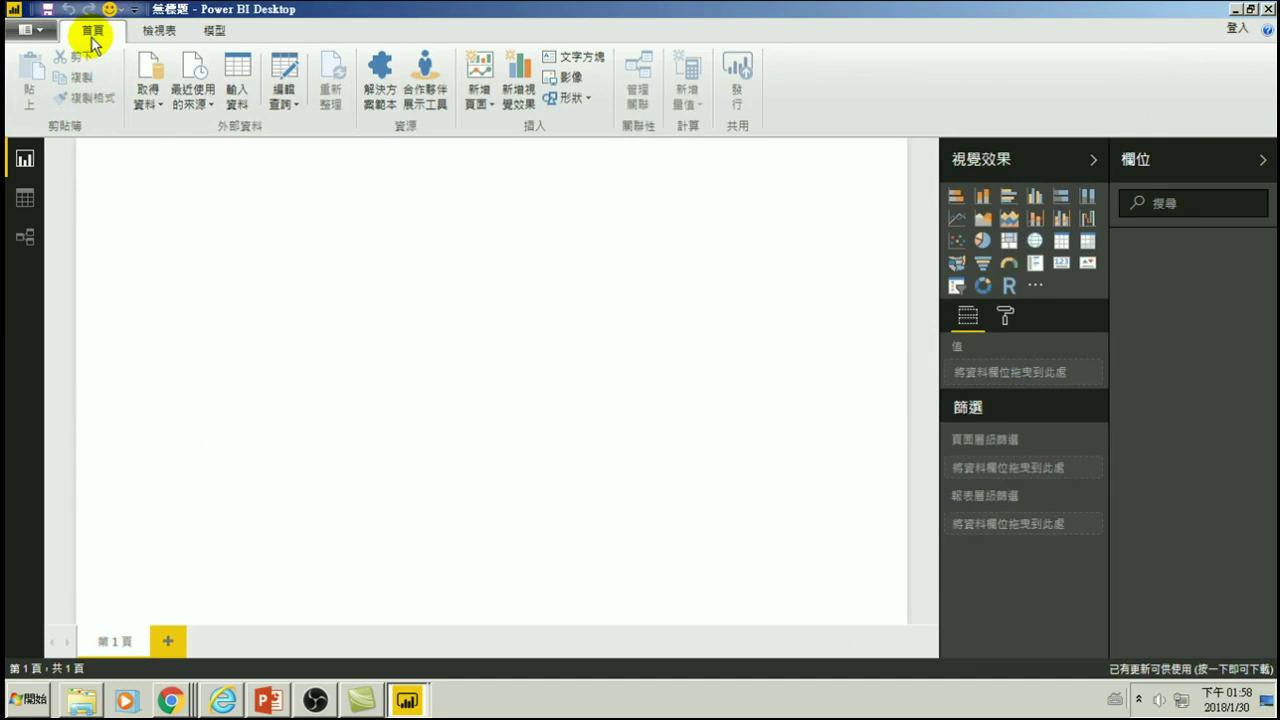
- Choose the Facebook connector from the Online Services data sources and connect
left_click(145, 97)
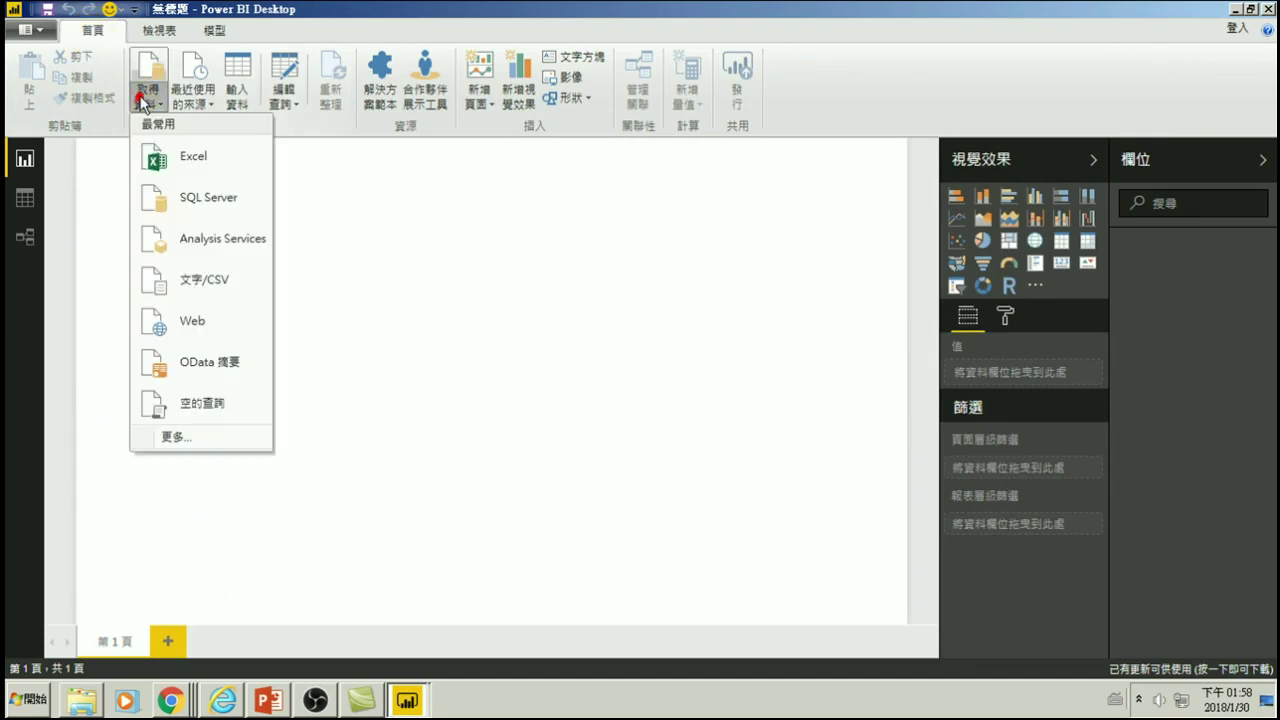
left_click(176, 438)
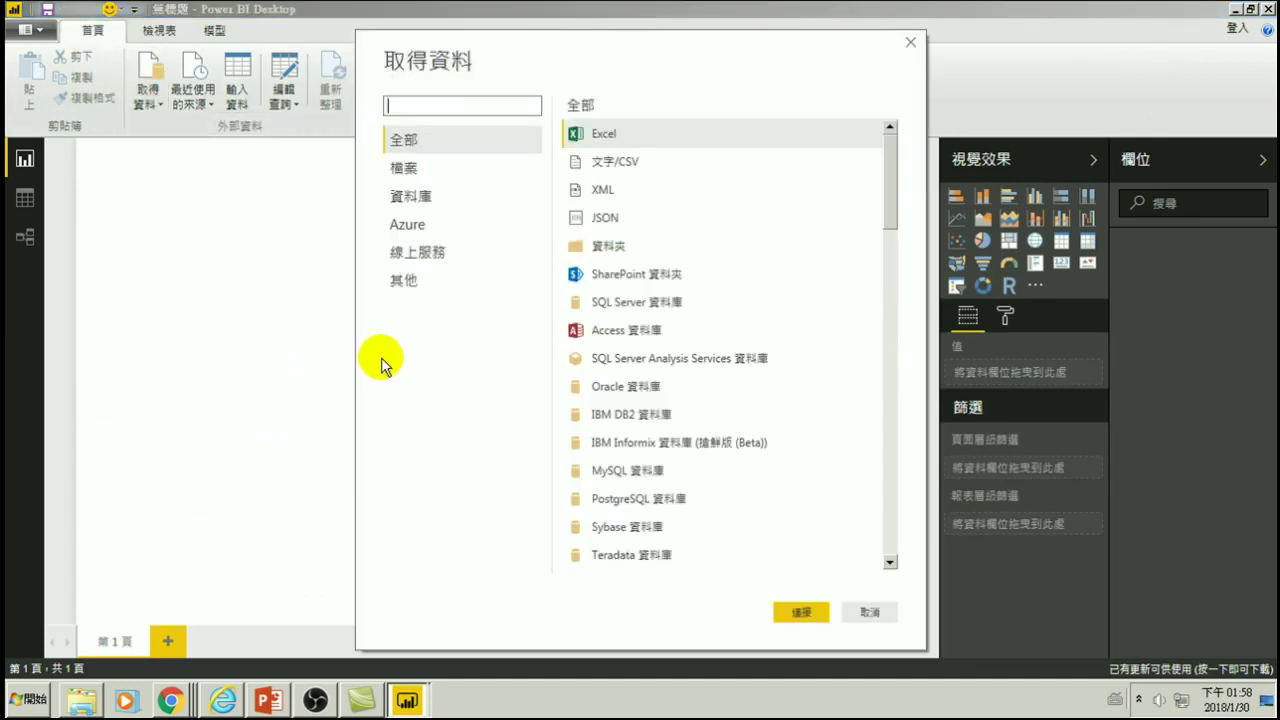
left_click(447, 256)
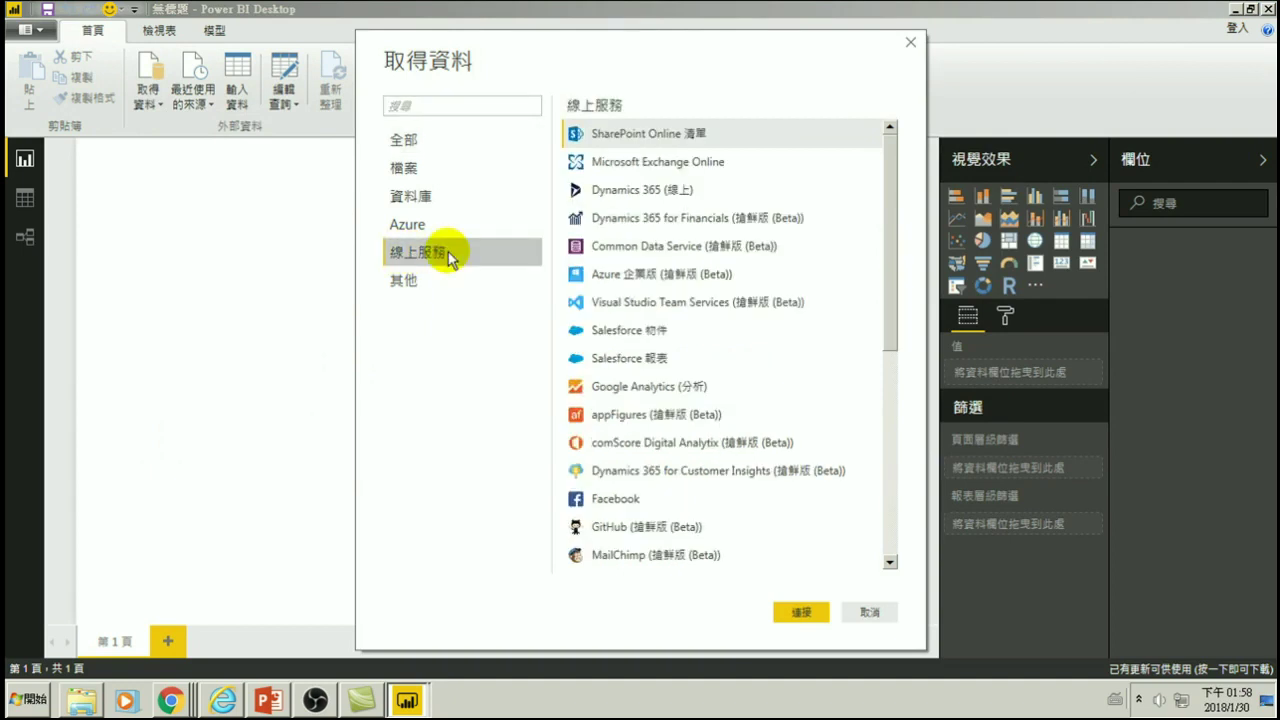
left_click(612, 496)
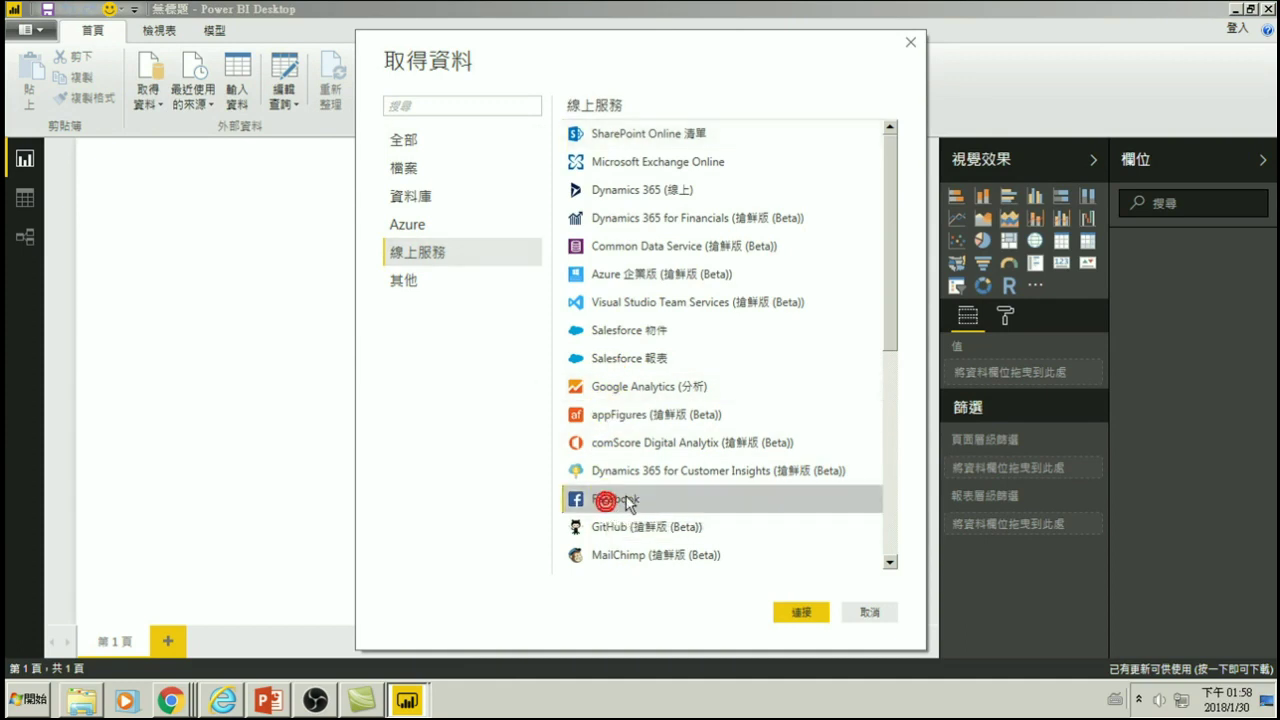
left_click(811, 612)
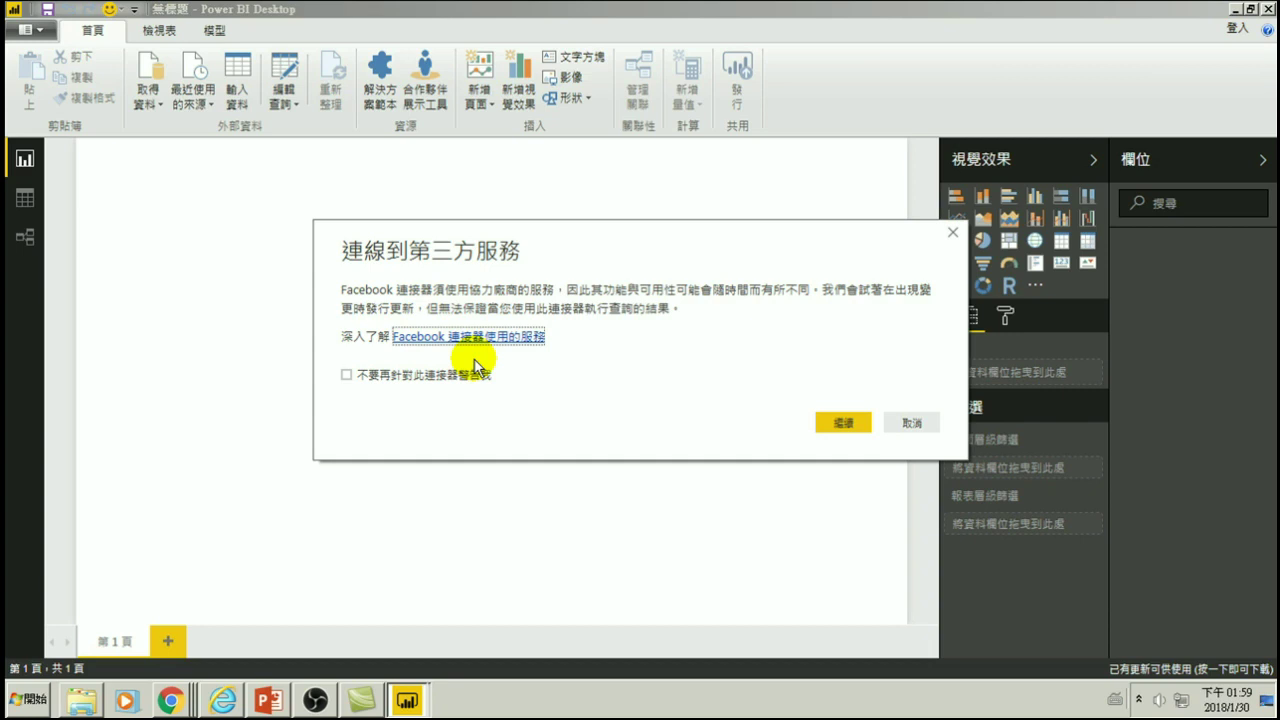
- Set the Facebook source to object 'me' with the 貼文 (posts) connection and confirm
left_click(840, 422)
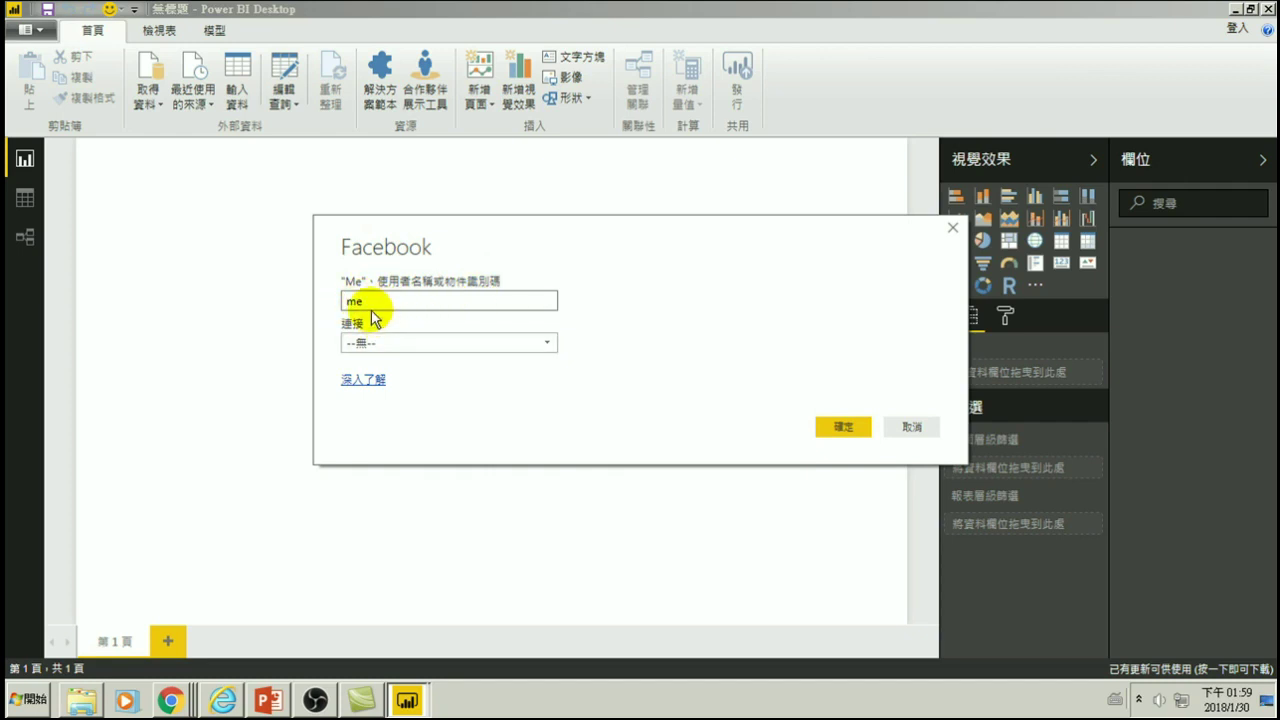
left_click_drag(344, 301, 392, 308)
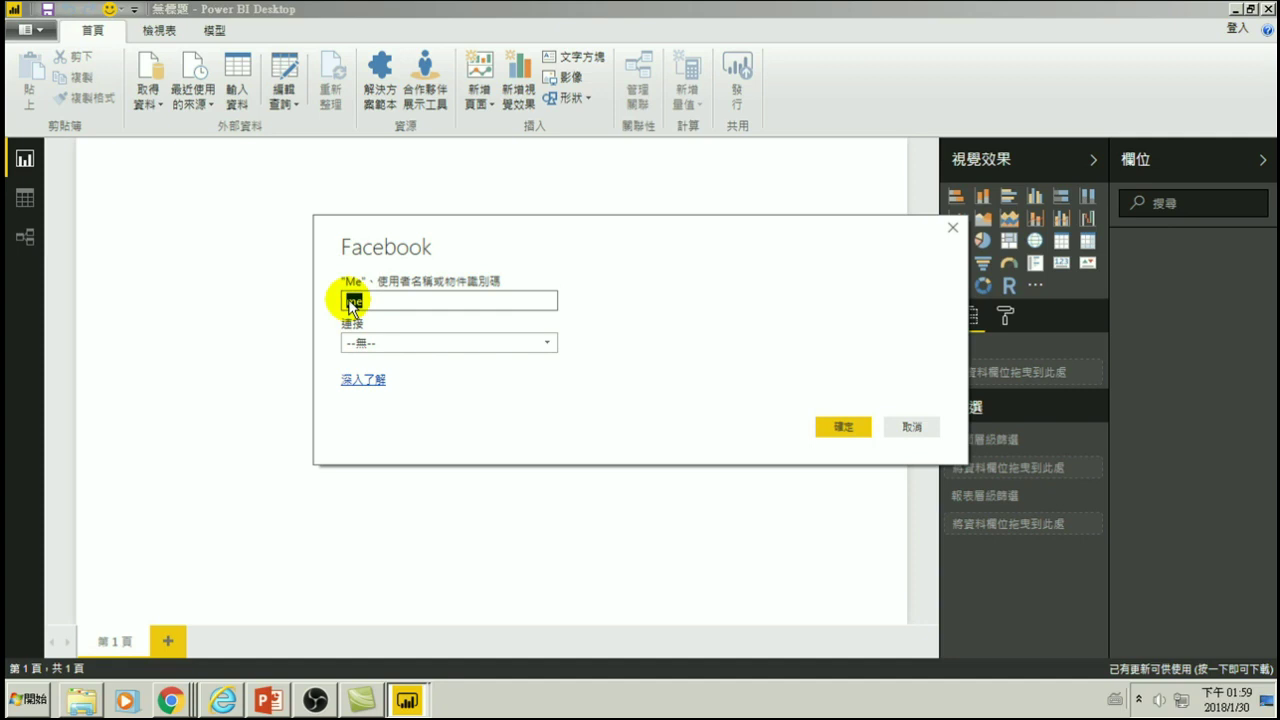
left_click(362, 340)
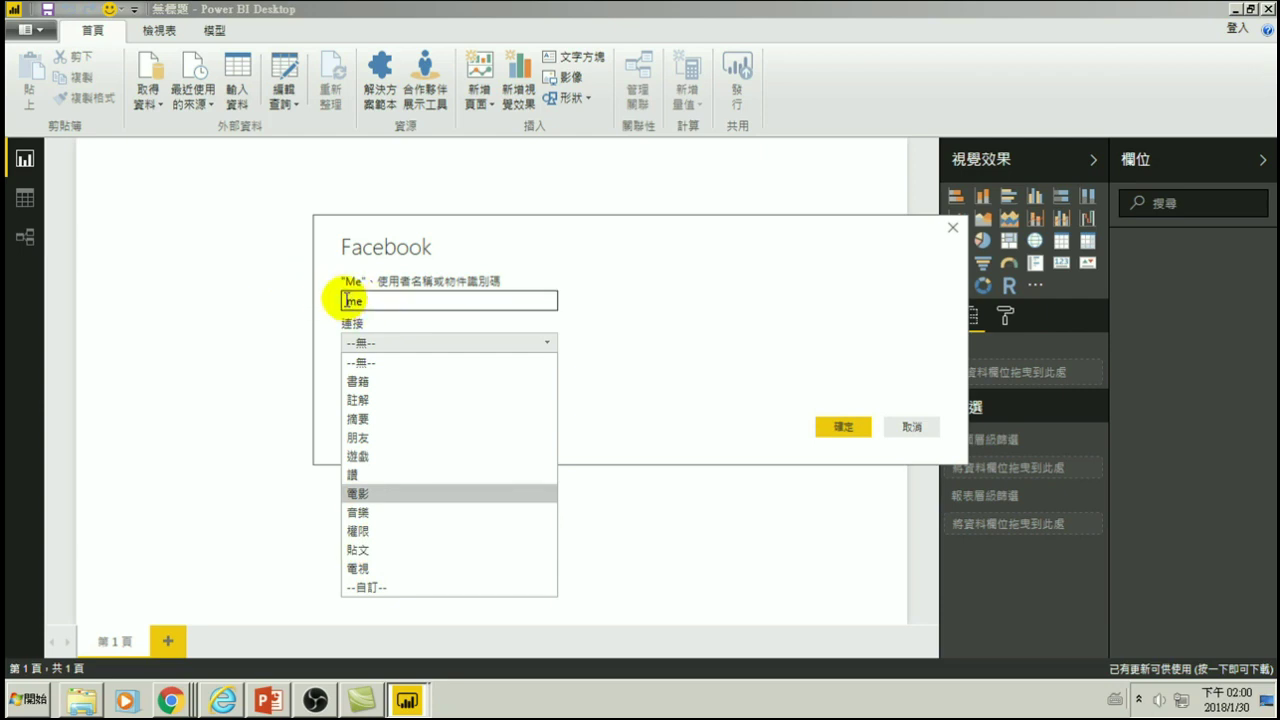
left_click(355, 549)
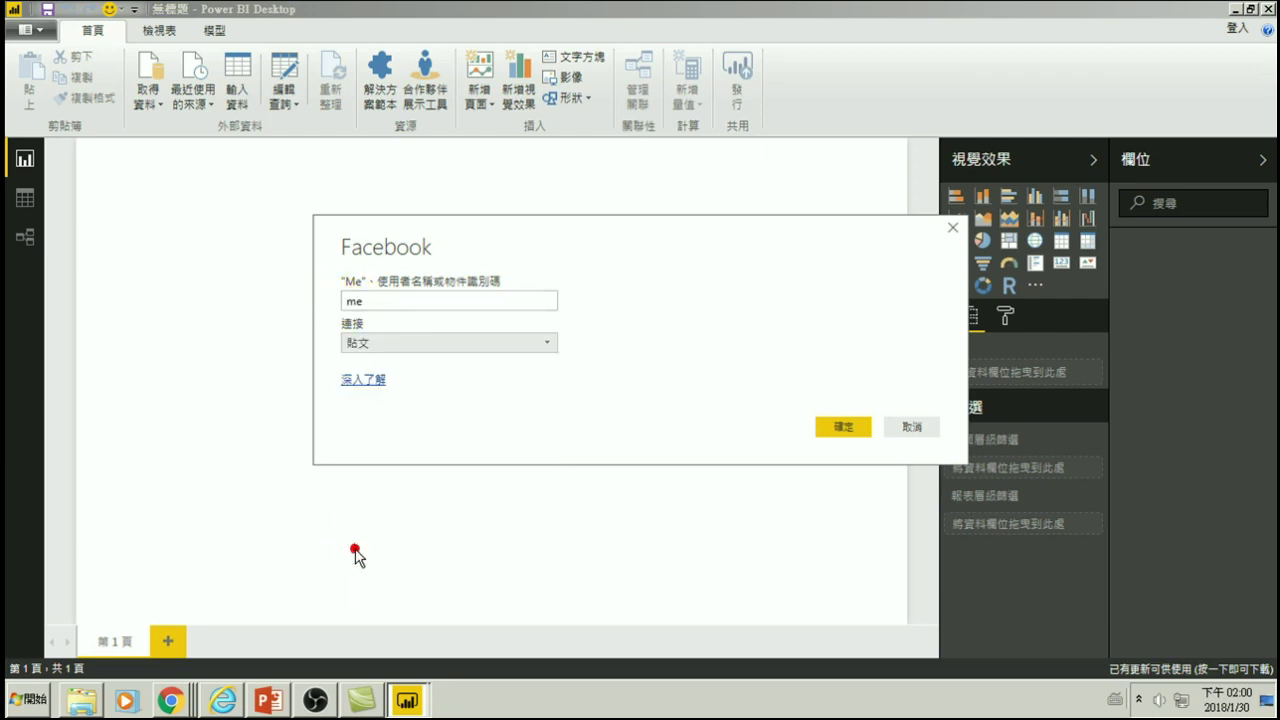
left_click(840, 427)
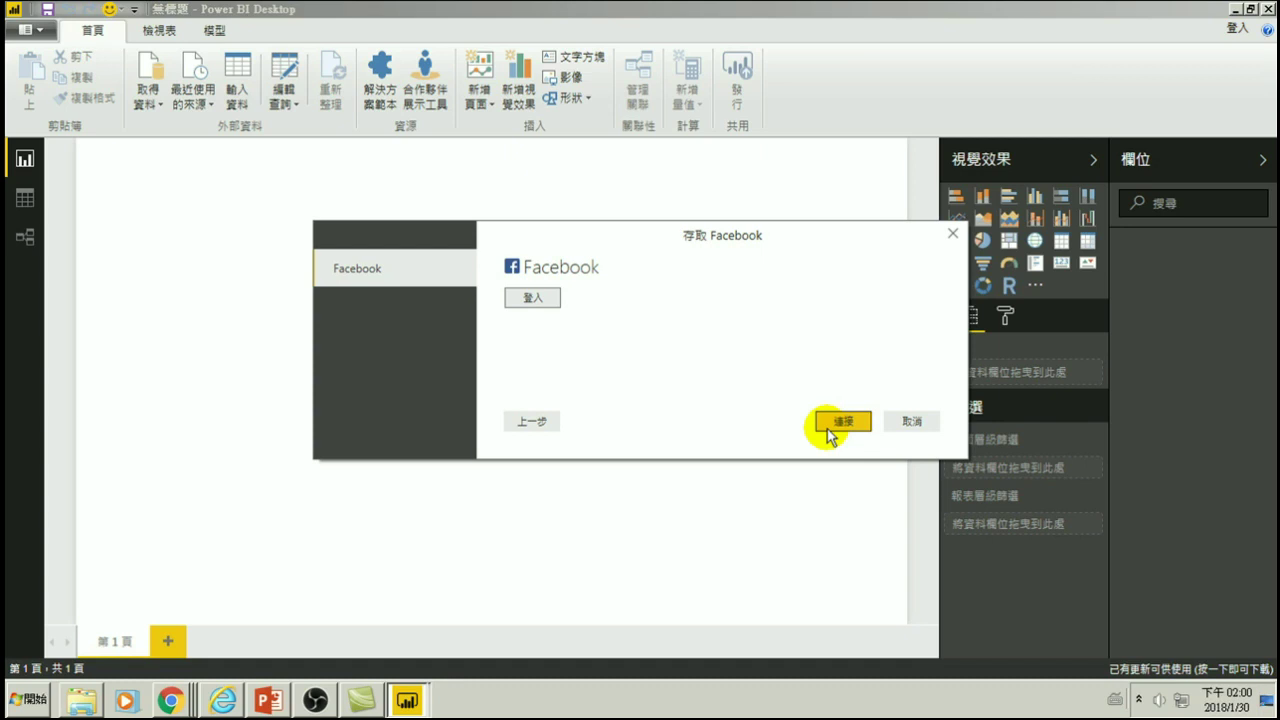
- Sign in to Facebook with the account's e-mail address and password
left_click(533, 300)
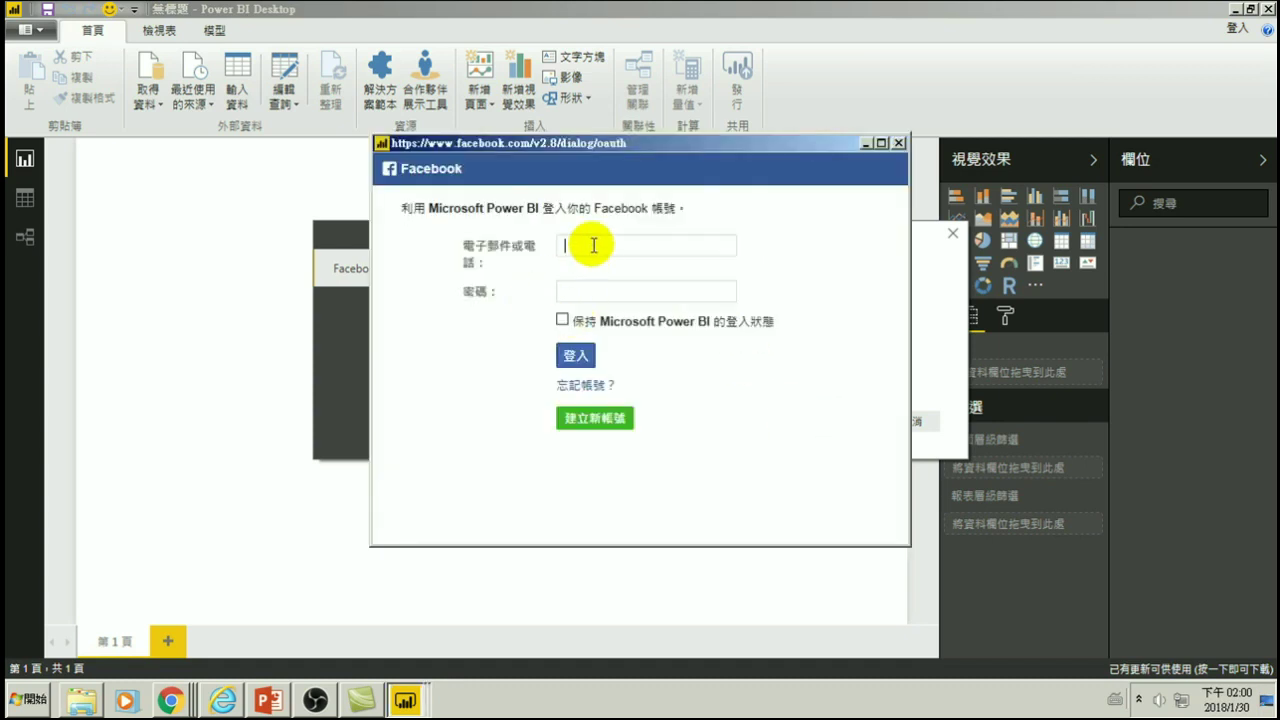
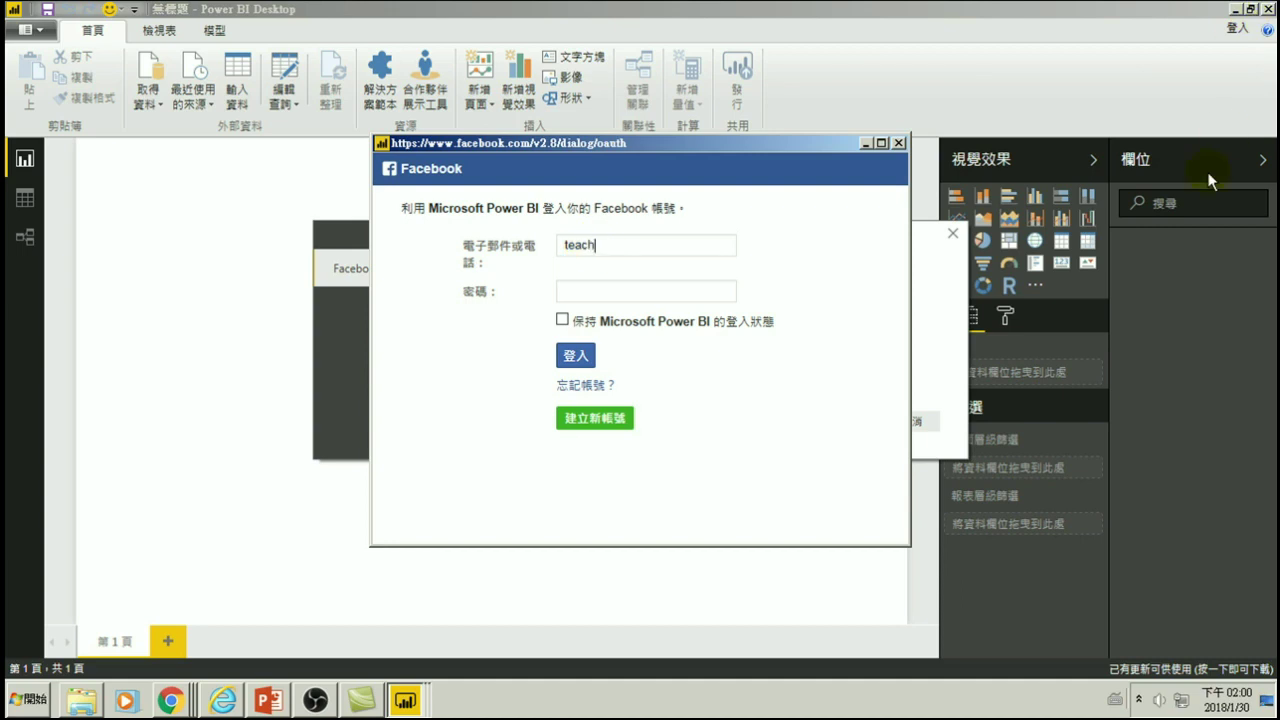
key("Tab")
type("•••••••")
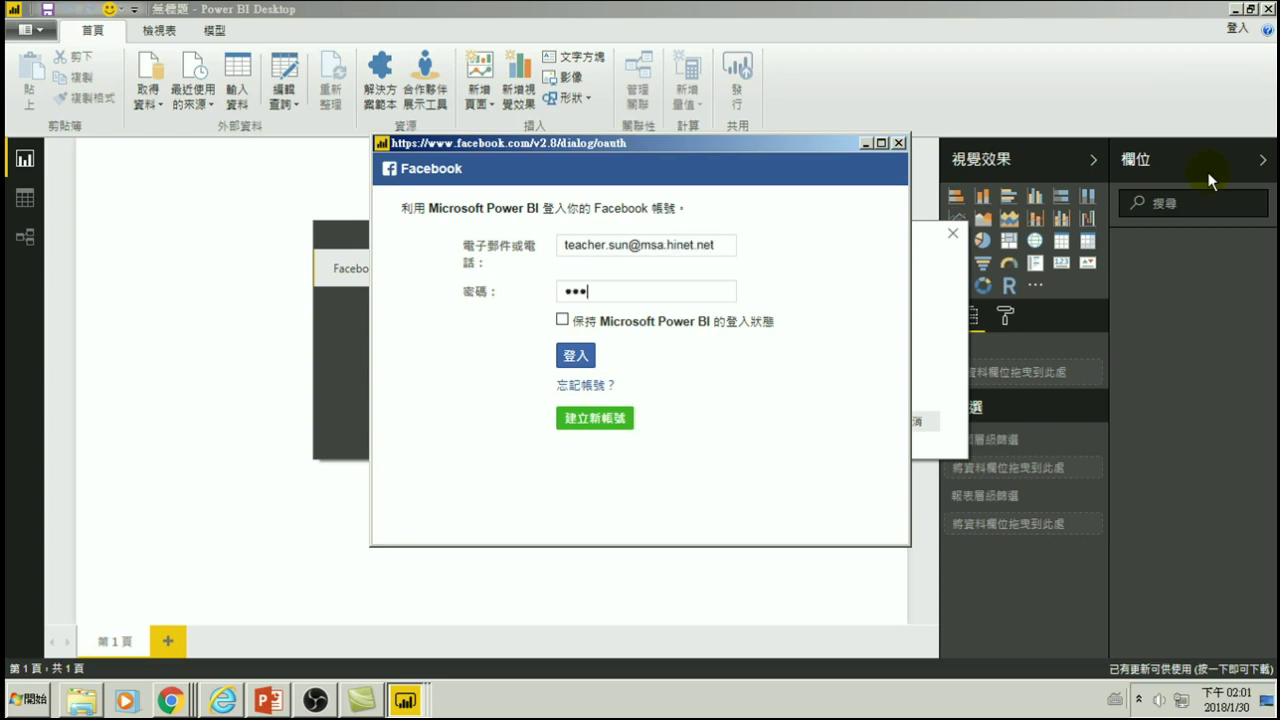
type("••")
left_click(574, 357)
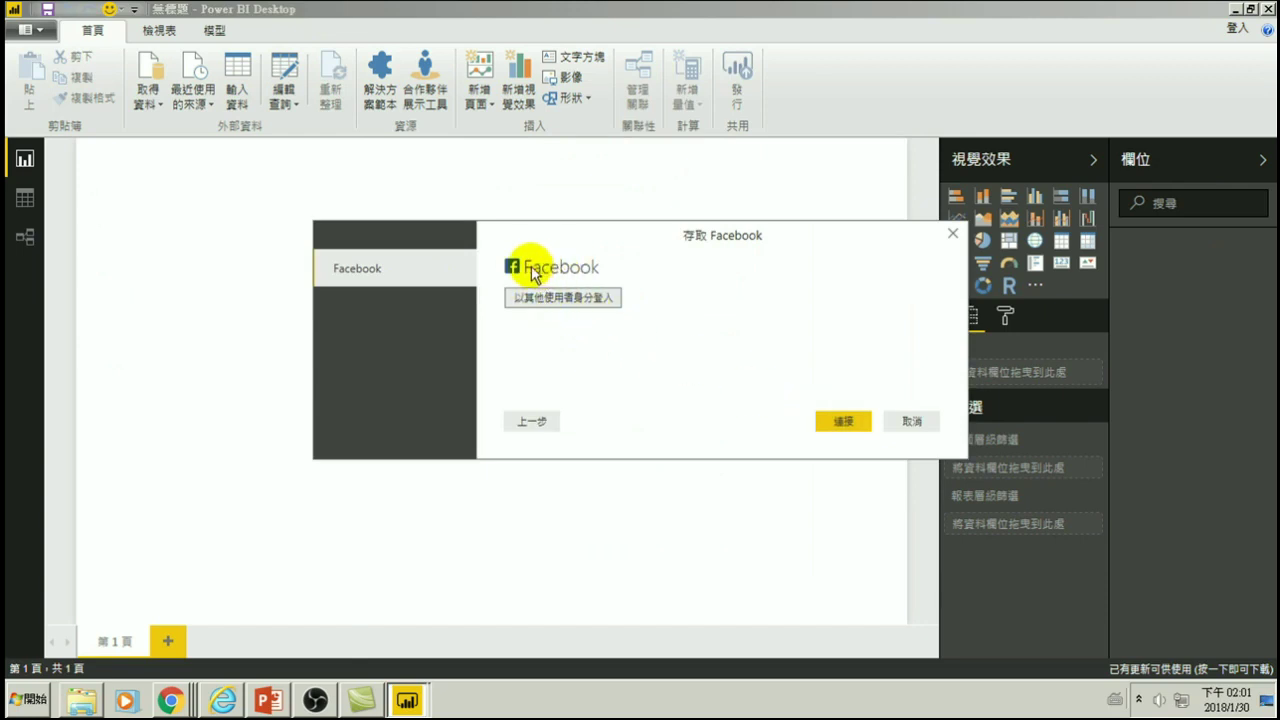
- Connect with the signed-in Facebook account to preview the me/posts data
left_click(843, 421)
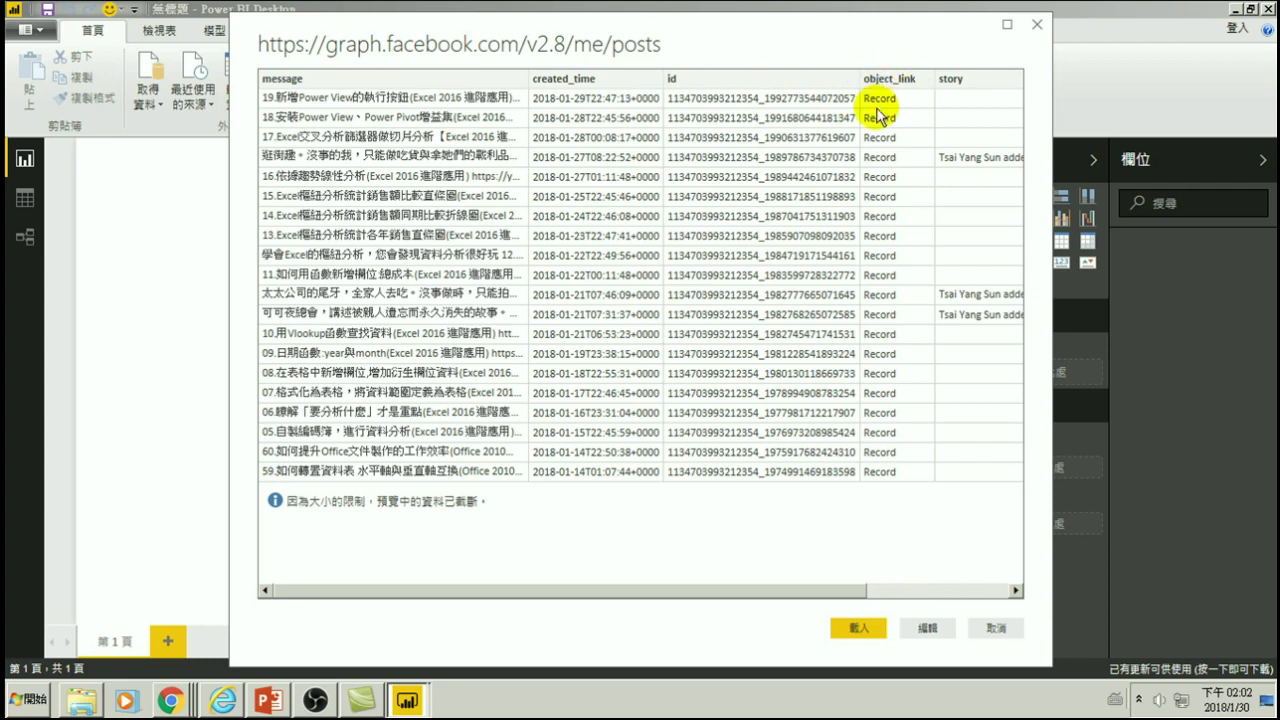
left_click_drag(623, 598, 760, 592)
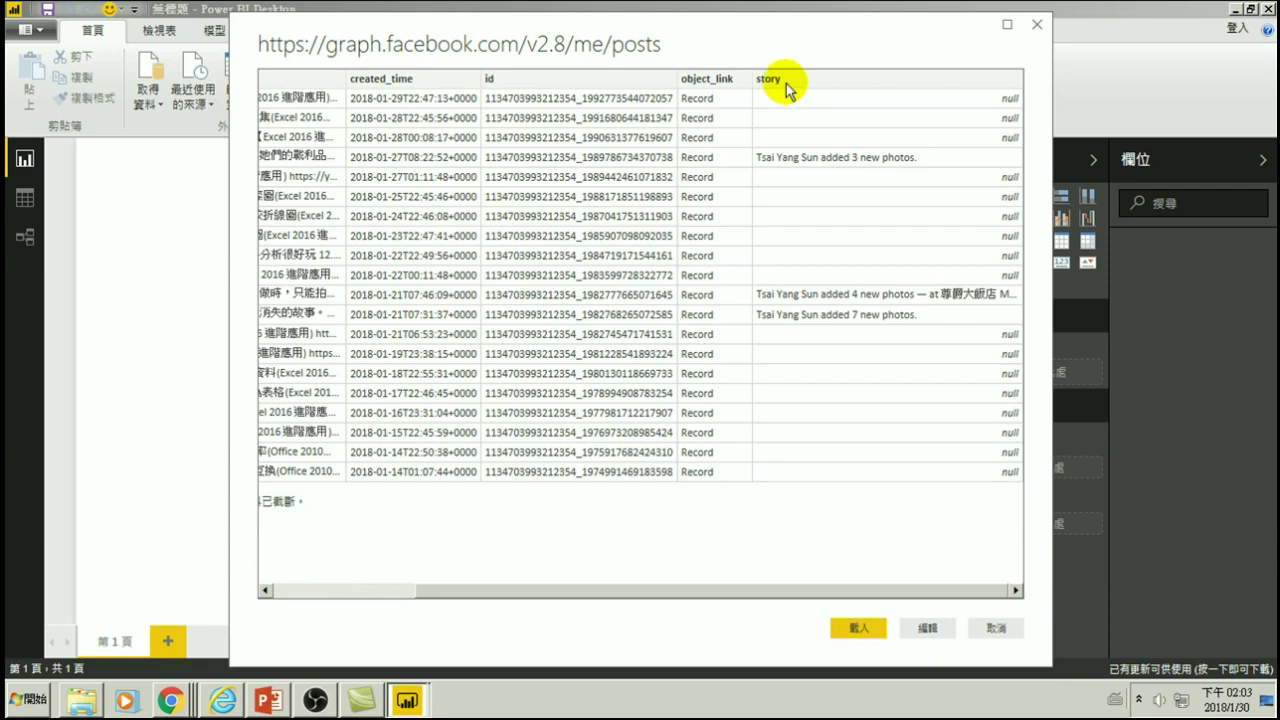
- Load the posts as 查詢1 and build a page-sized table of created_time and message
left_click(864, 629)
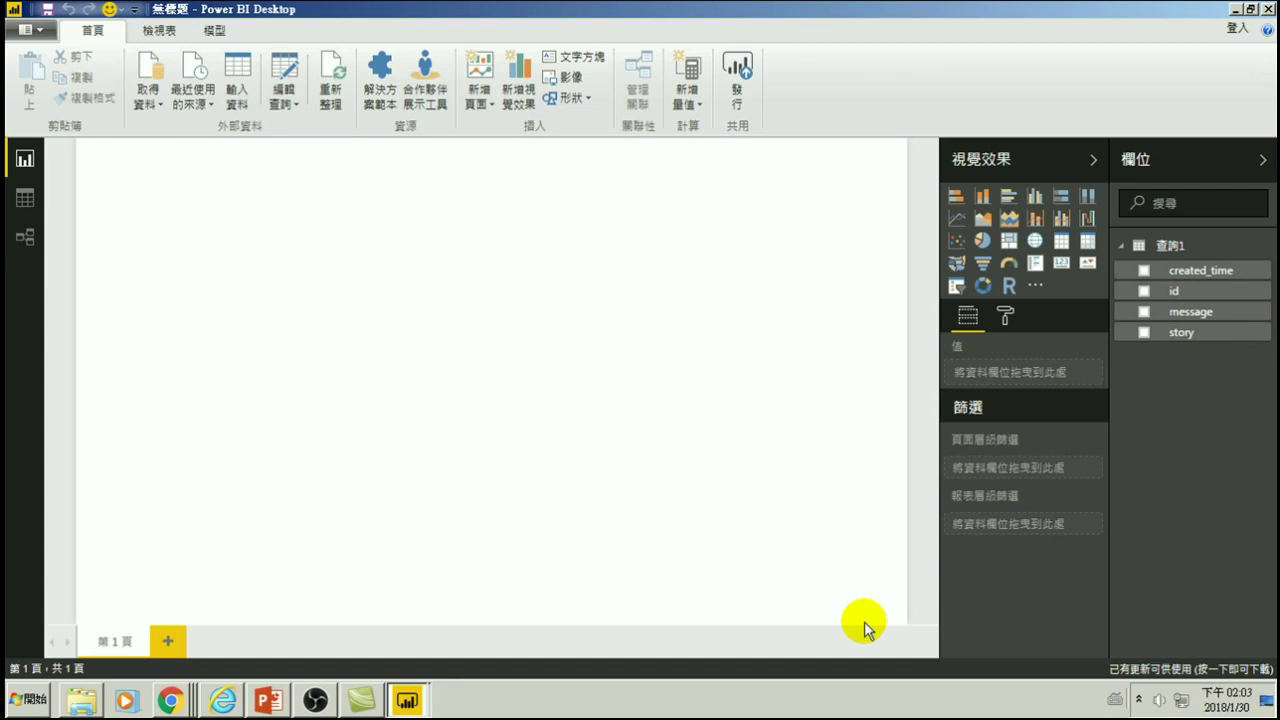
left_click(1144, 272)
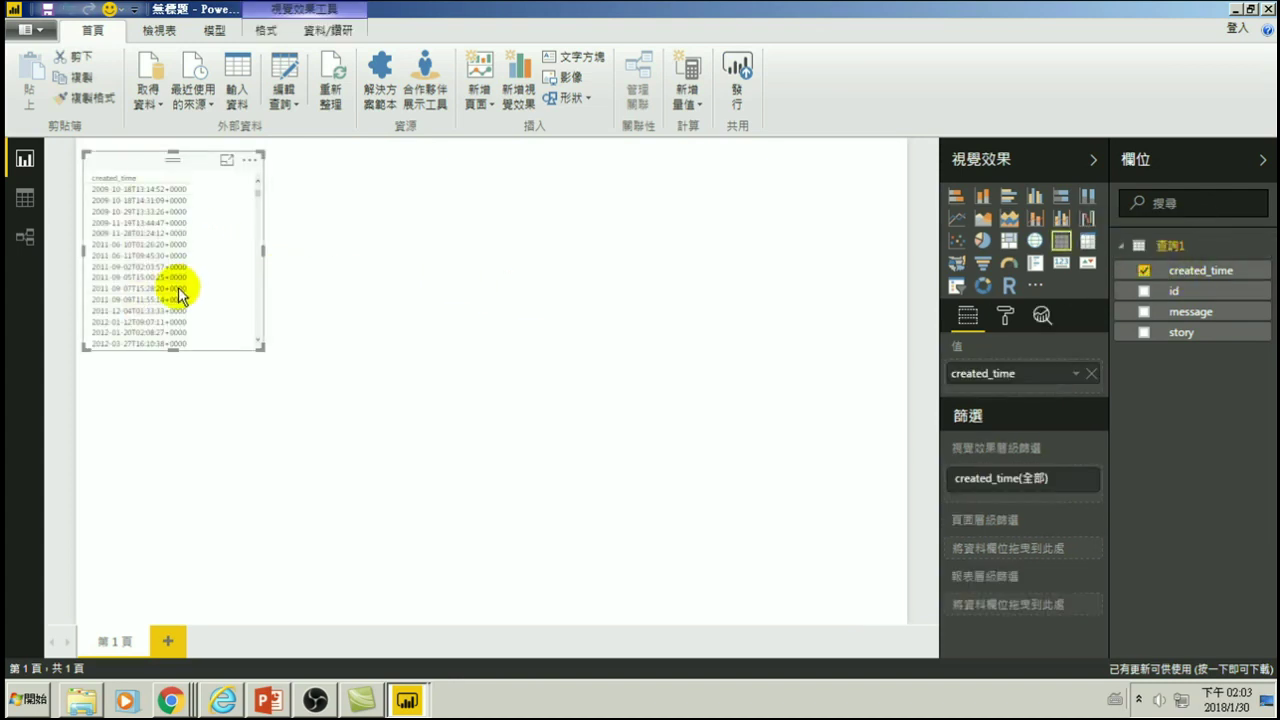
left_click(1143, 290)
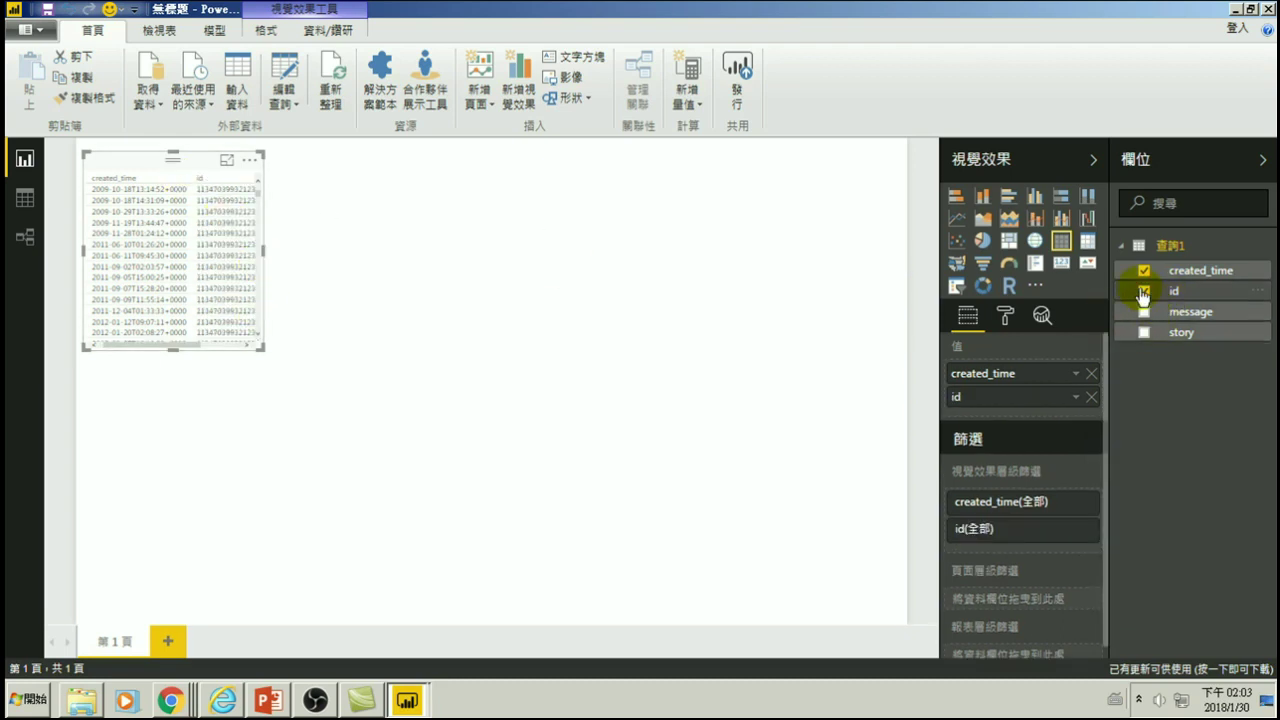
left_click(1143, 292)
left_click(1144, 312)
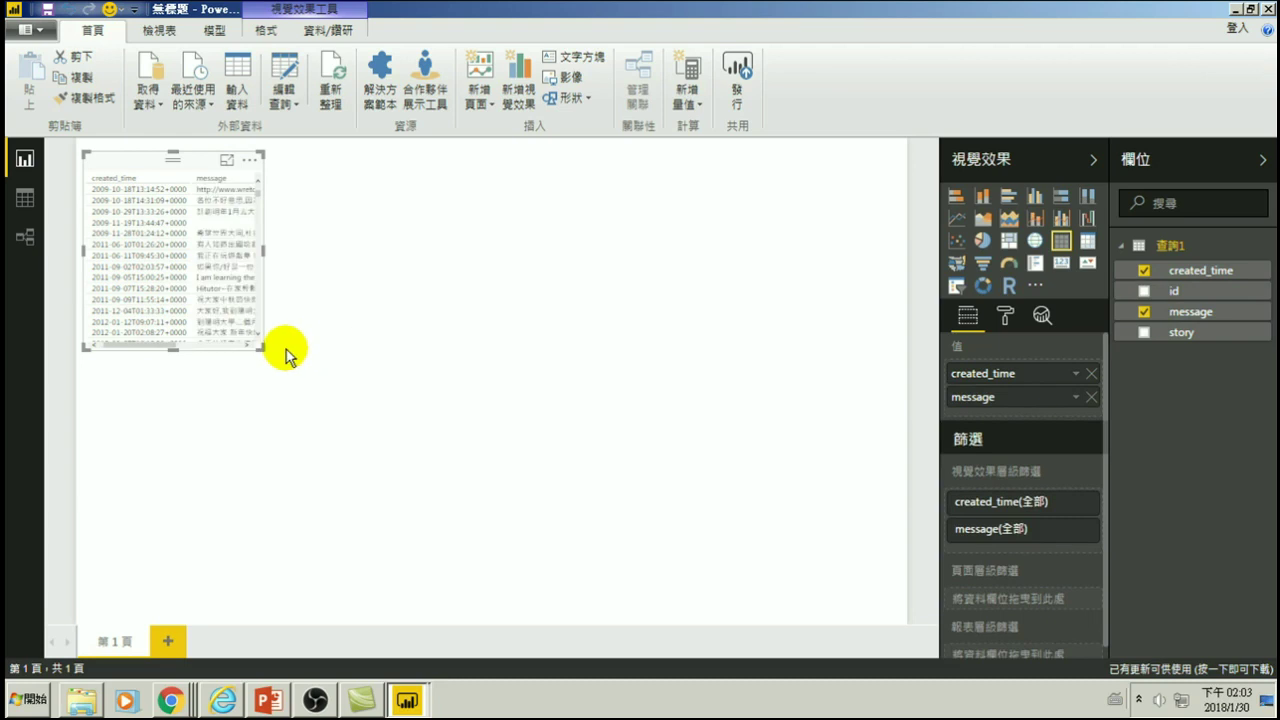
left_click_drag(260, 348, 868, 562)
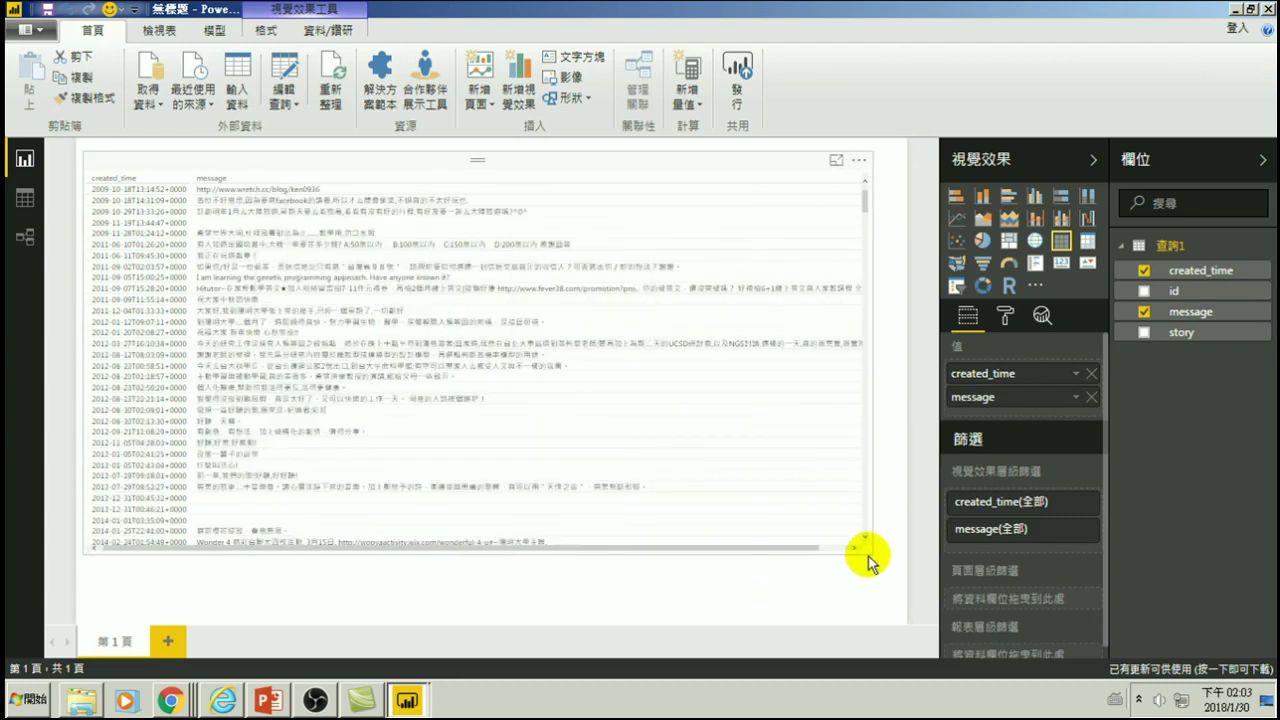
left_click(857, 572)
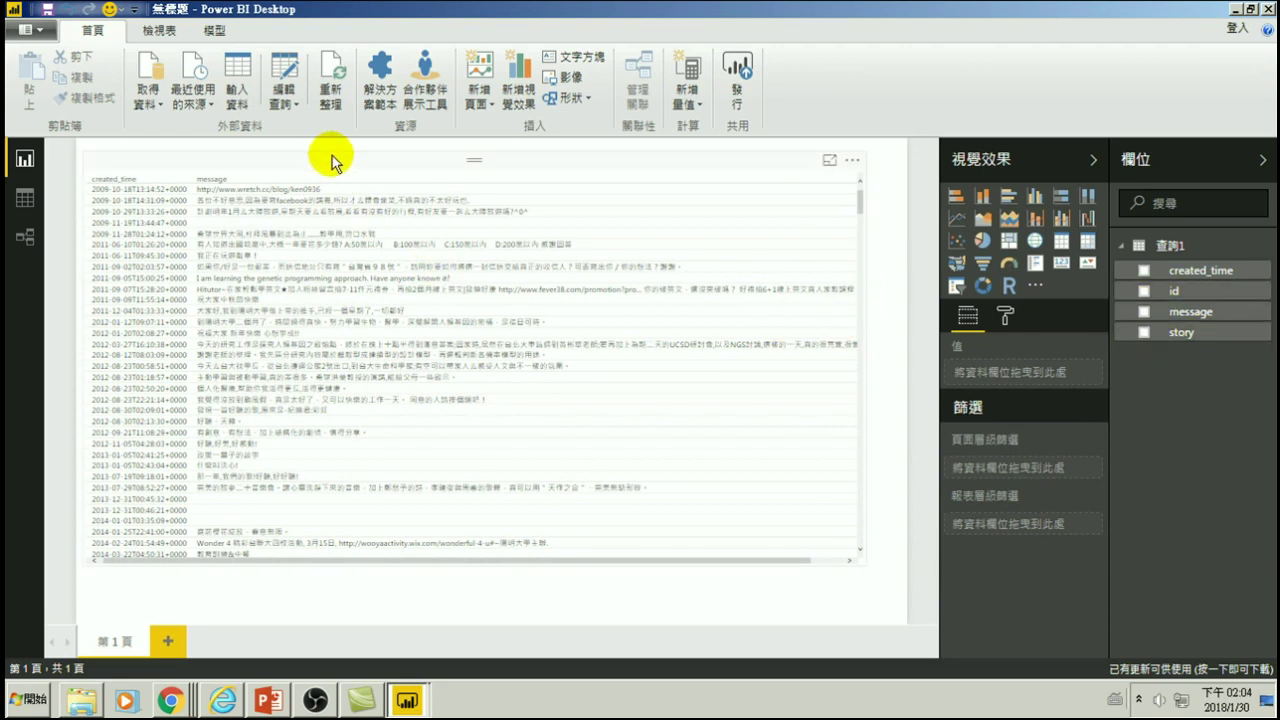
- Remove the table from the page and view the loaded rows in Data view
left_click(318, 158)
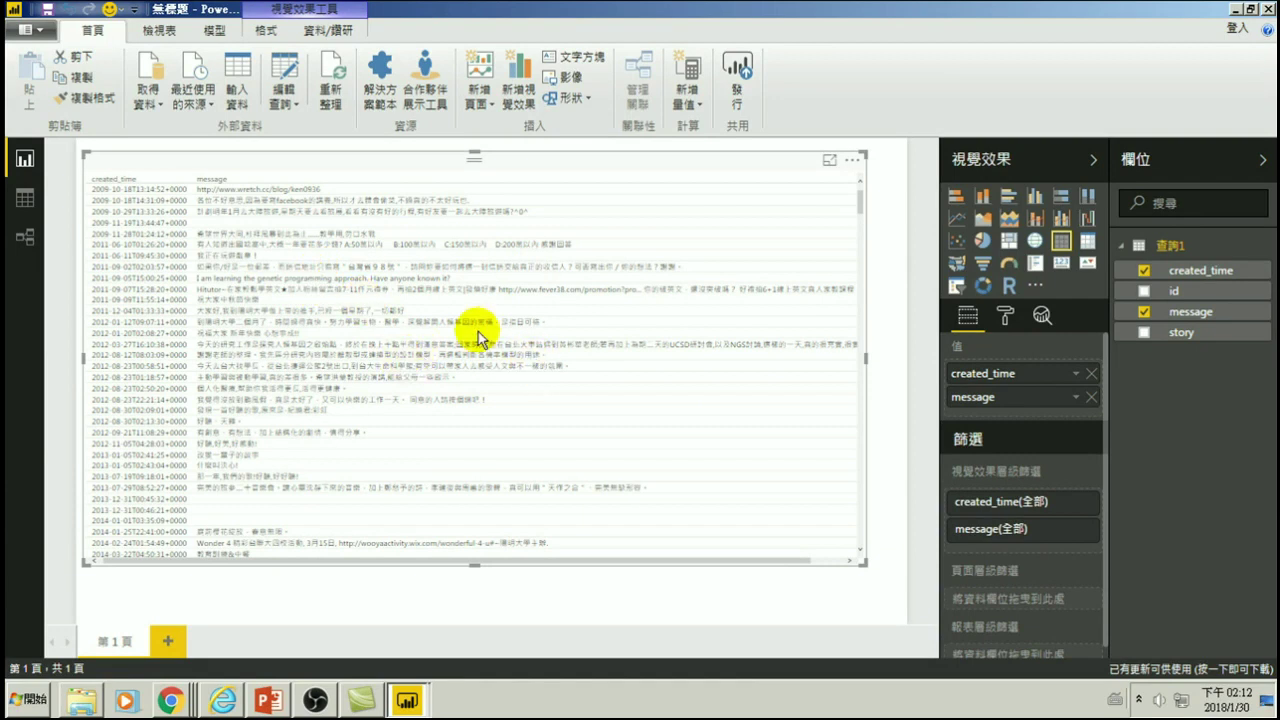
left_click(855, 163)
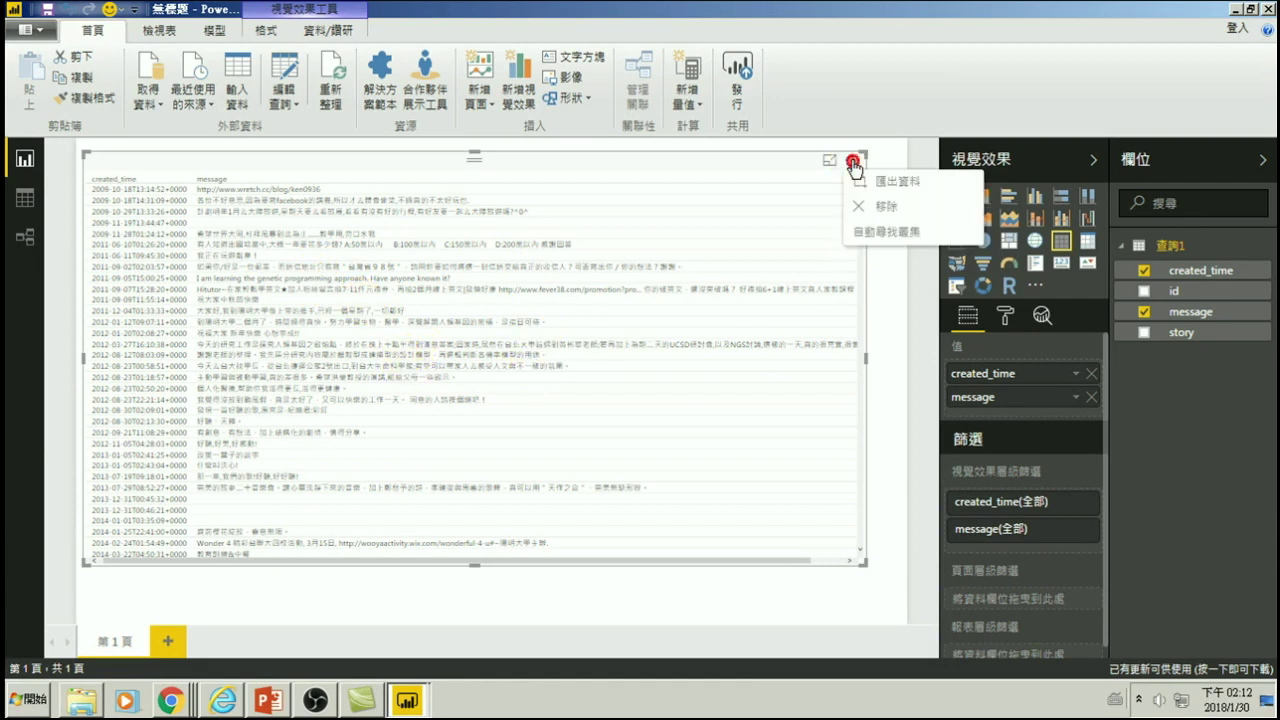
left_click(874, 206)
left_click(25, 201)
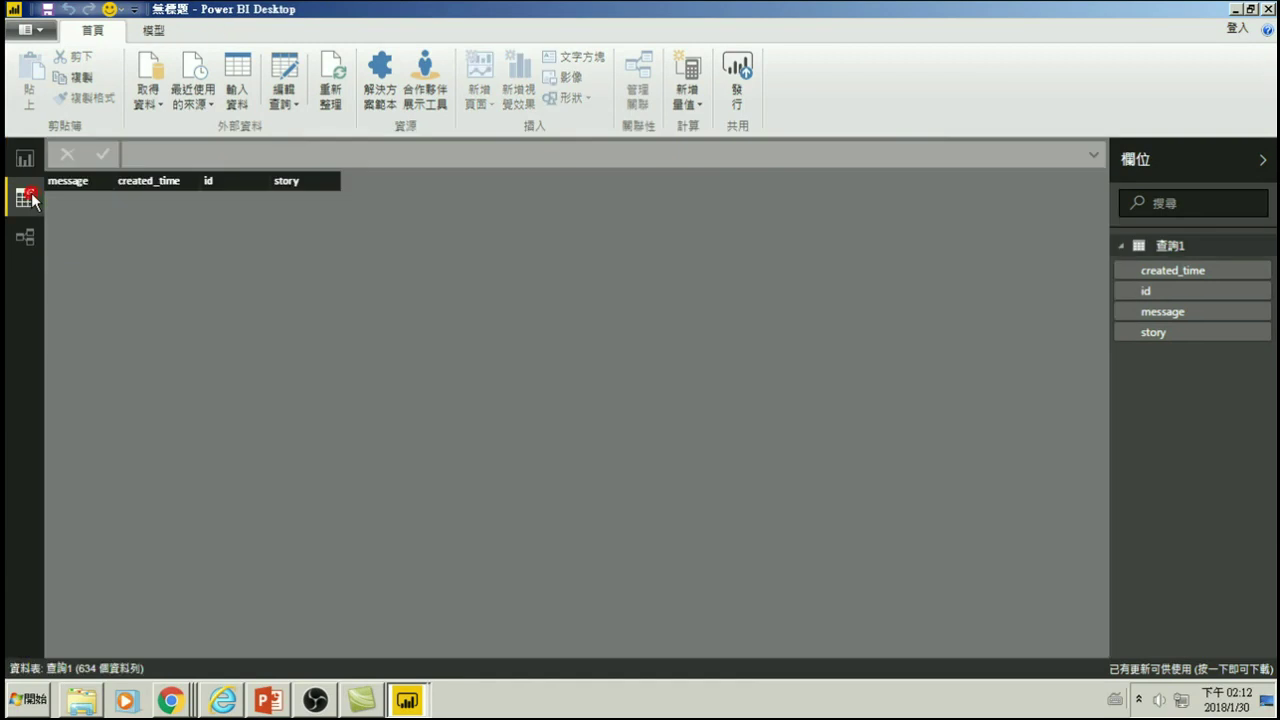
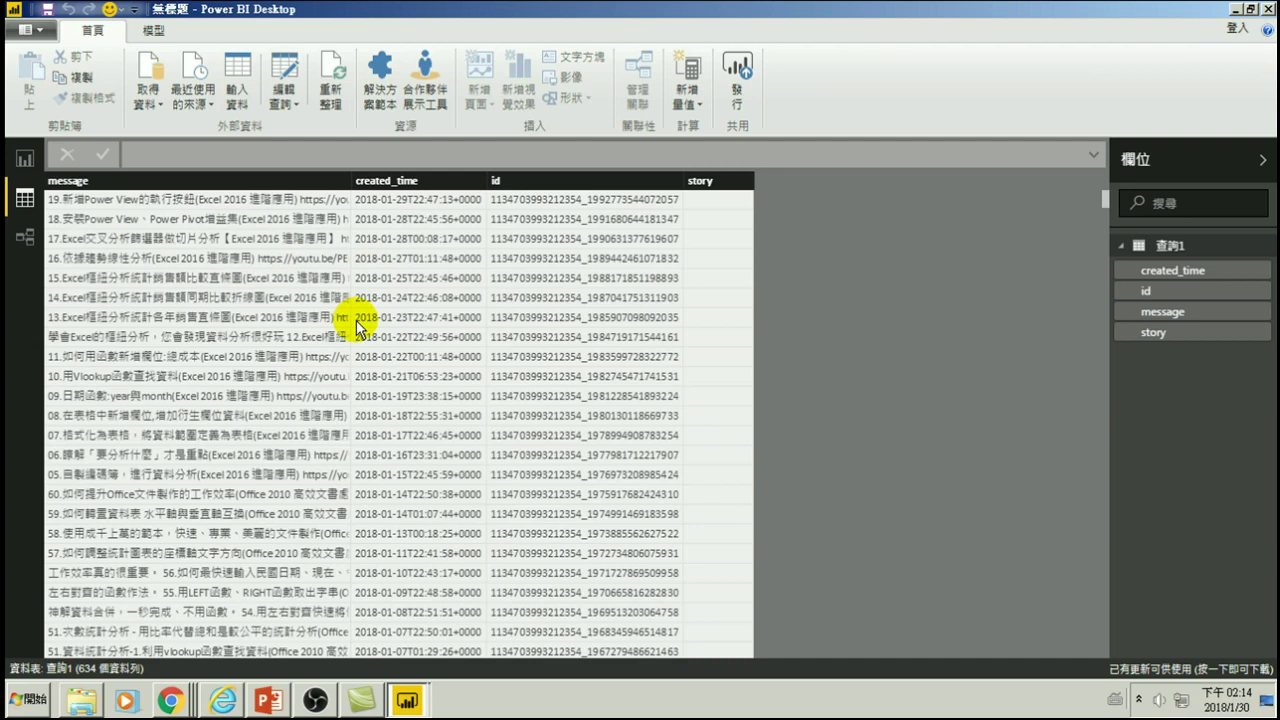
- Open the Query Editor on 查詢1 from the Edit Queries menu
left_click(284, 97)
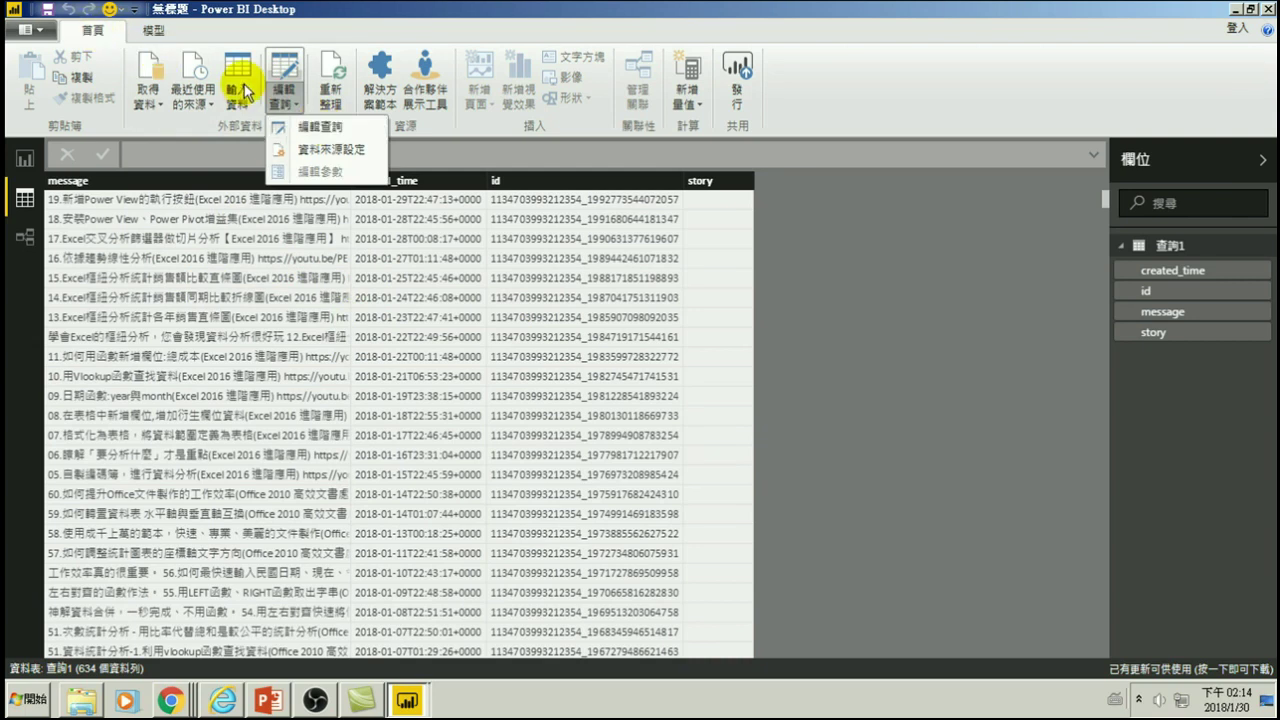
left_click(321, 126)
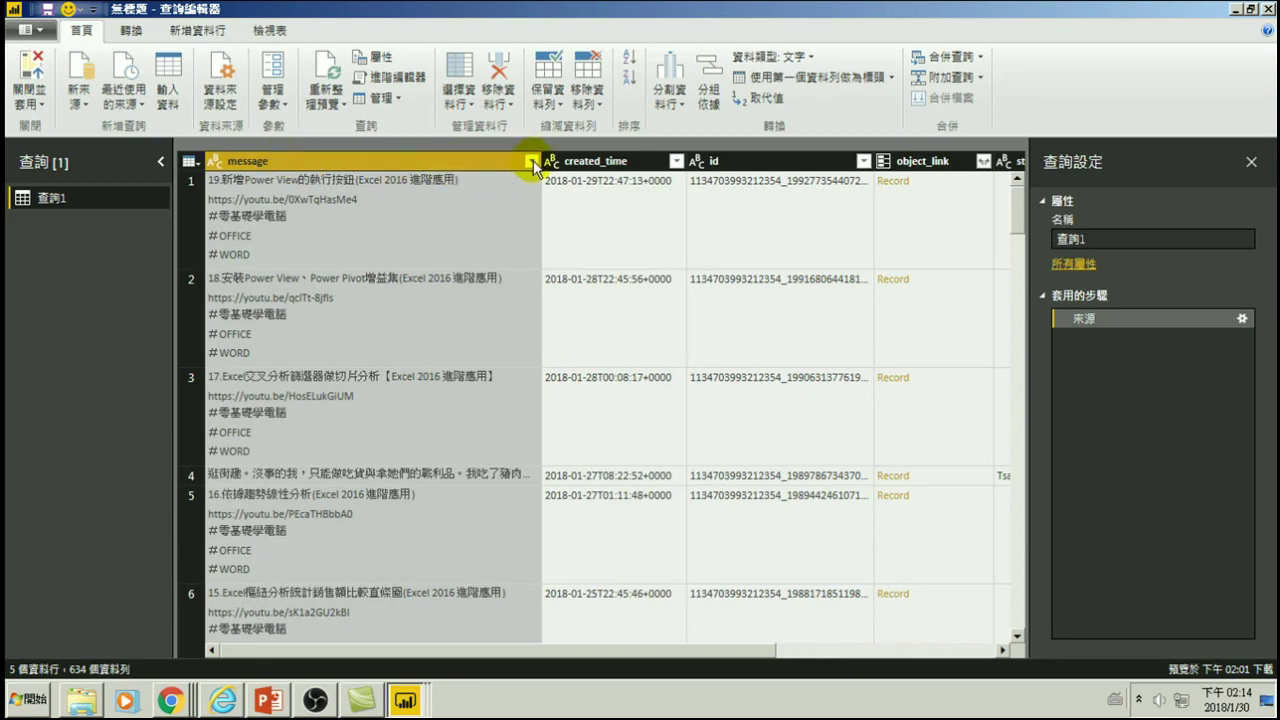
left_click(531, 160)
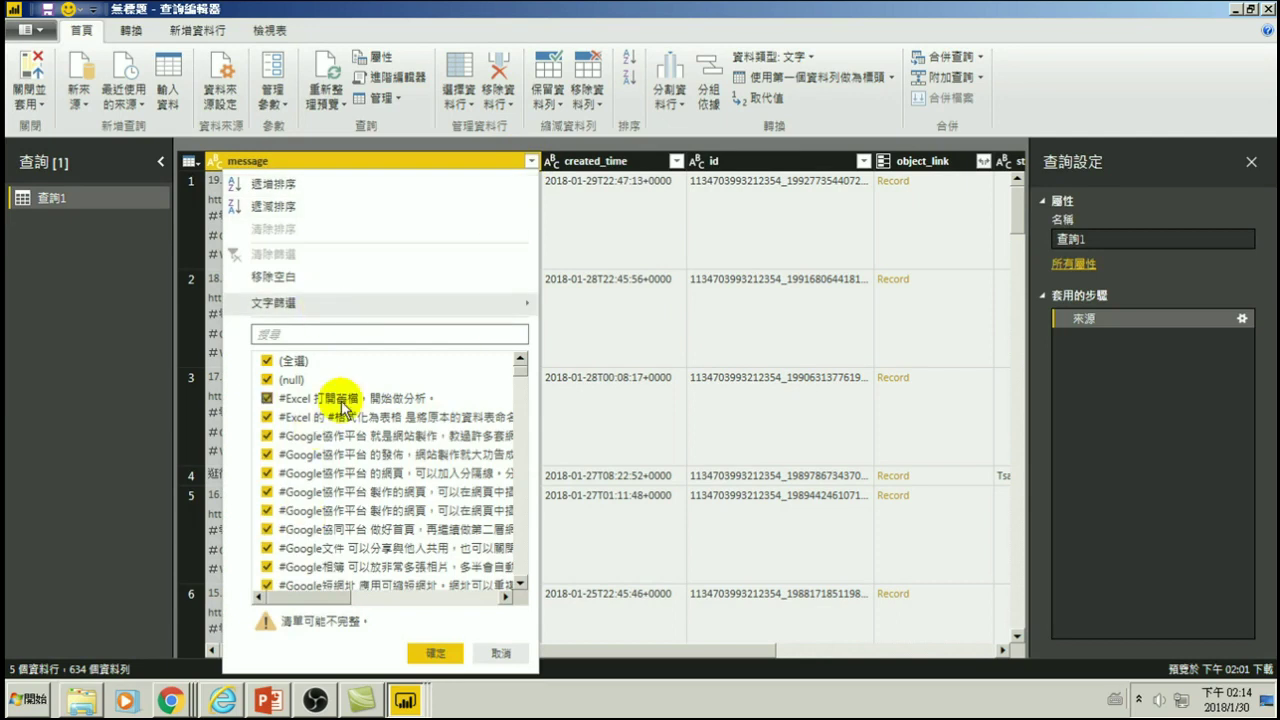
left_click(499, 652)
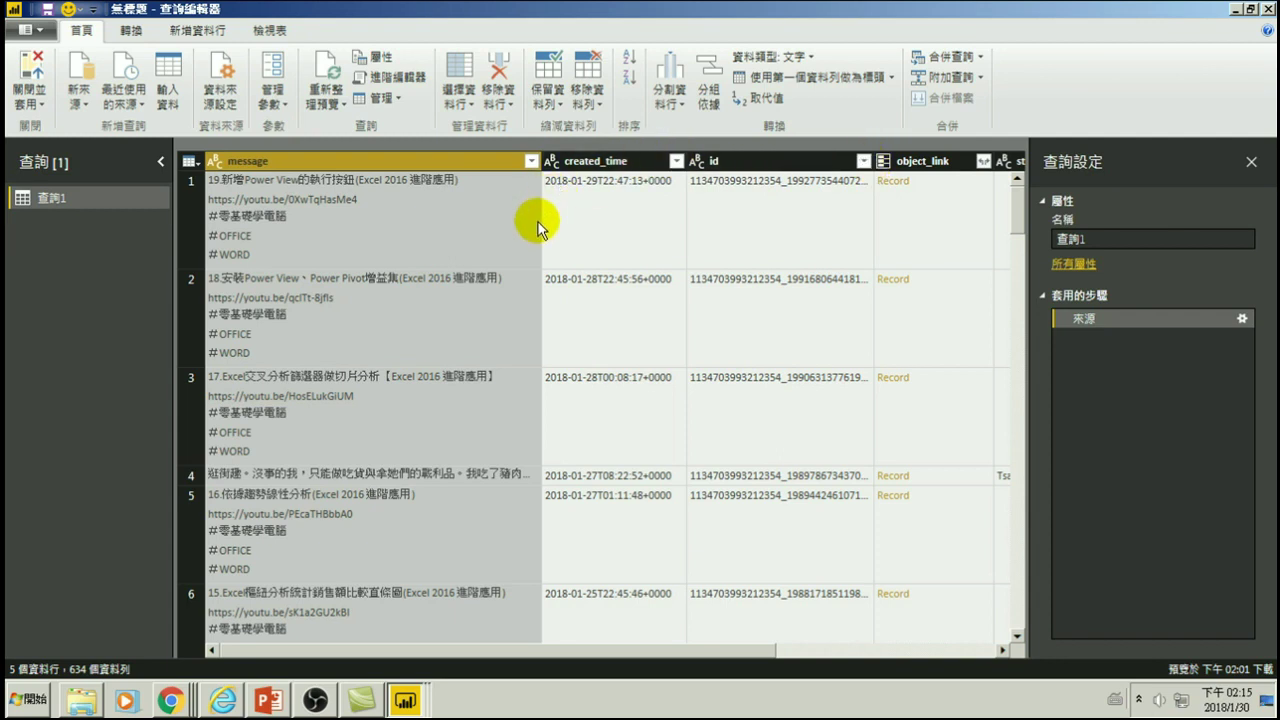
left_click_drag(654, 657, 528, 629)
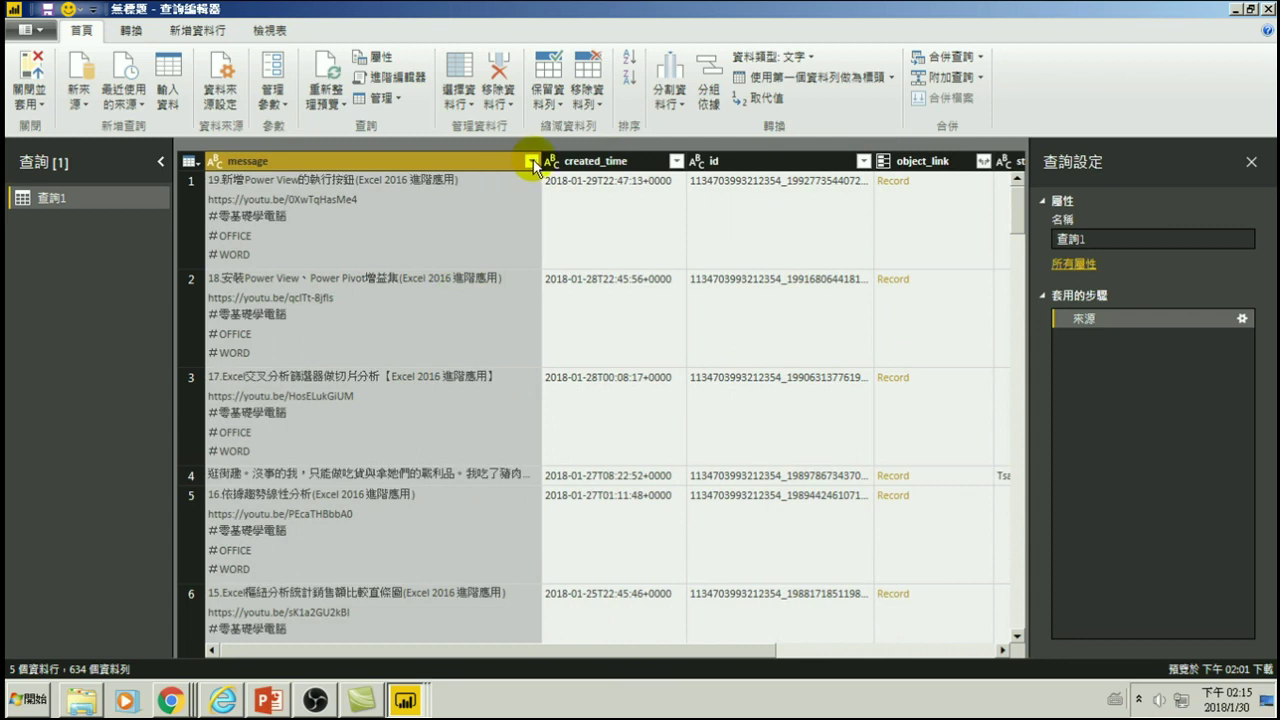
left_click(533, 162)
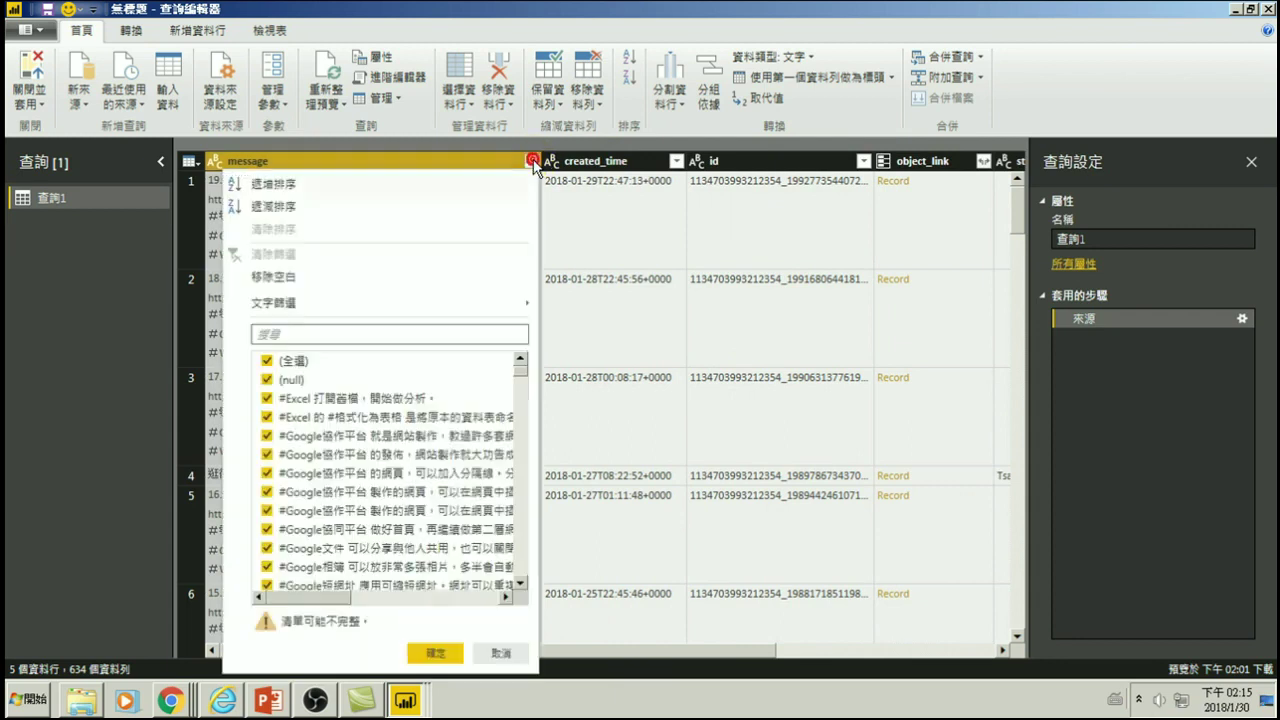
left_click(268, 361)
left_click(267, 398)
left_click(267, 417)
left_click(267, 436)
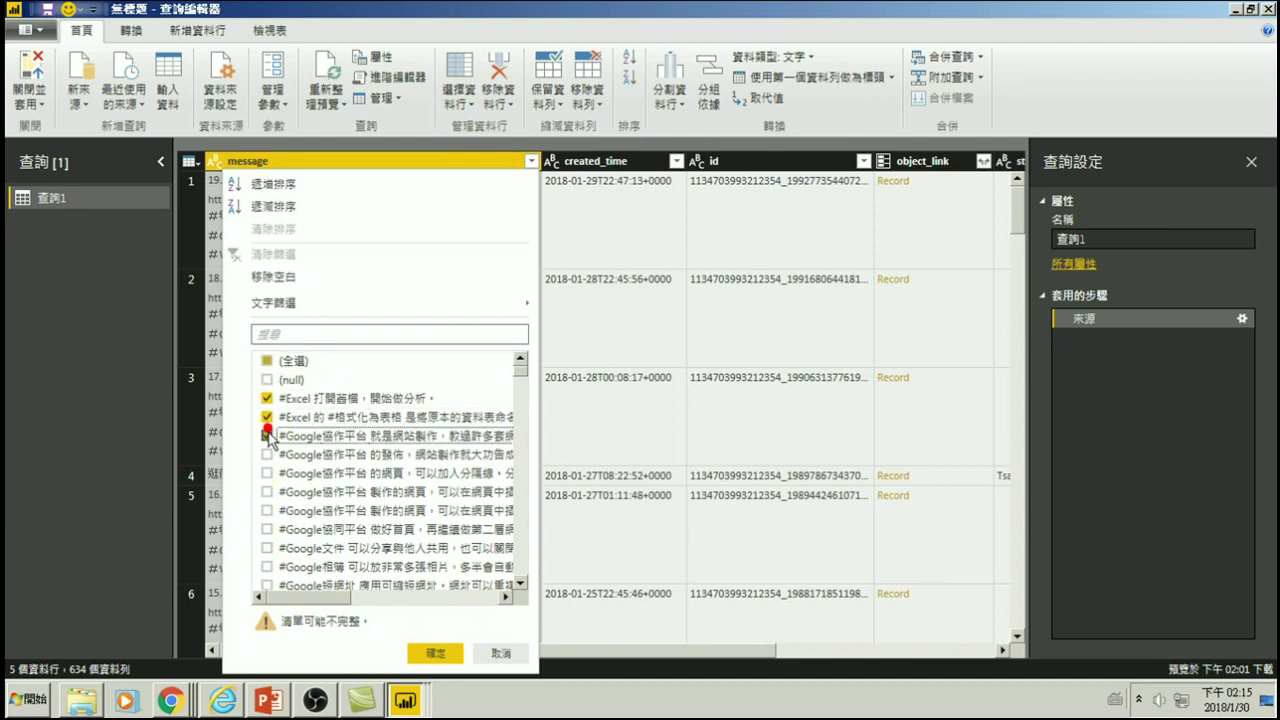
left_click(267, 454)
left_click(267, 473)
left_click(266, 492)
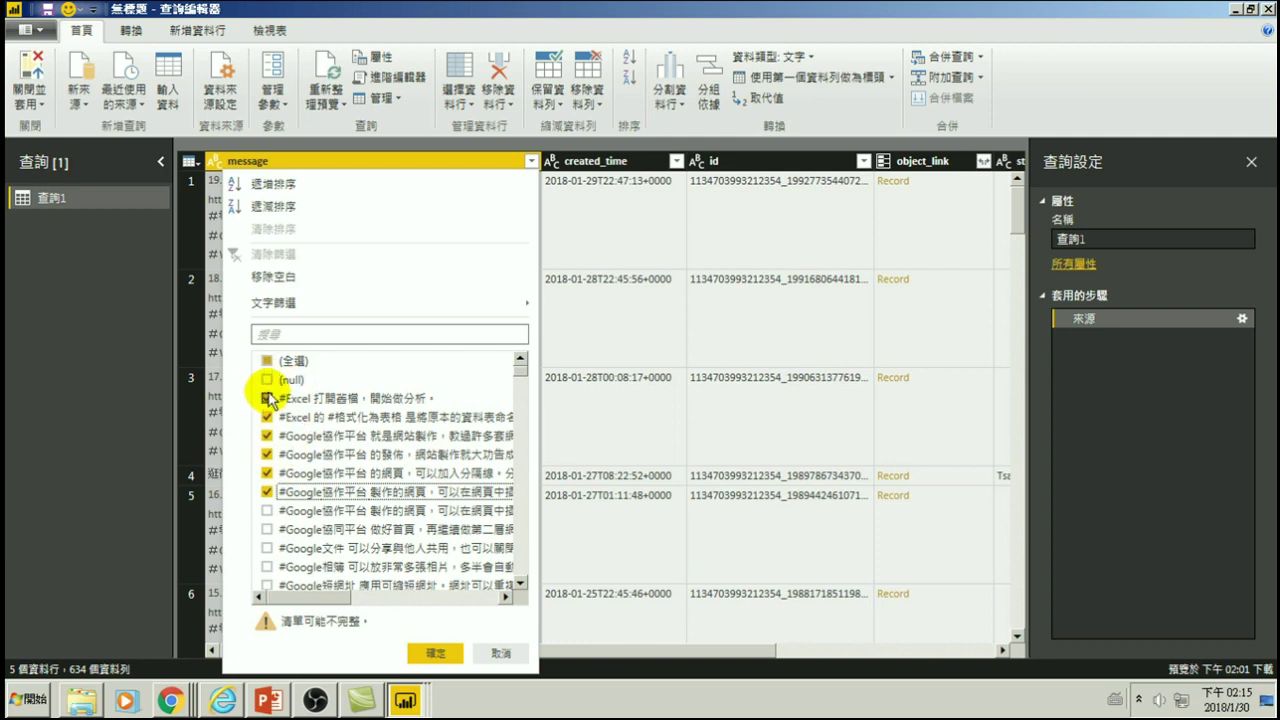
left_click(268, 363)
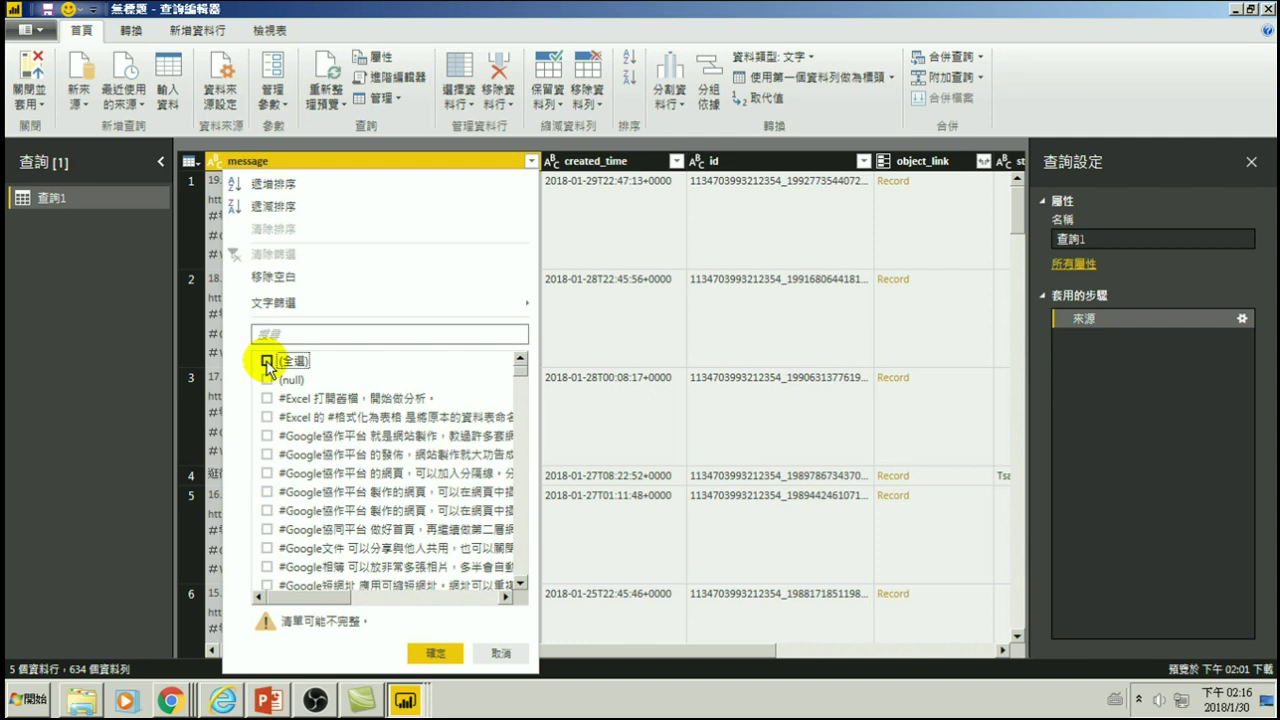
left_click(267, 362)
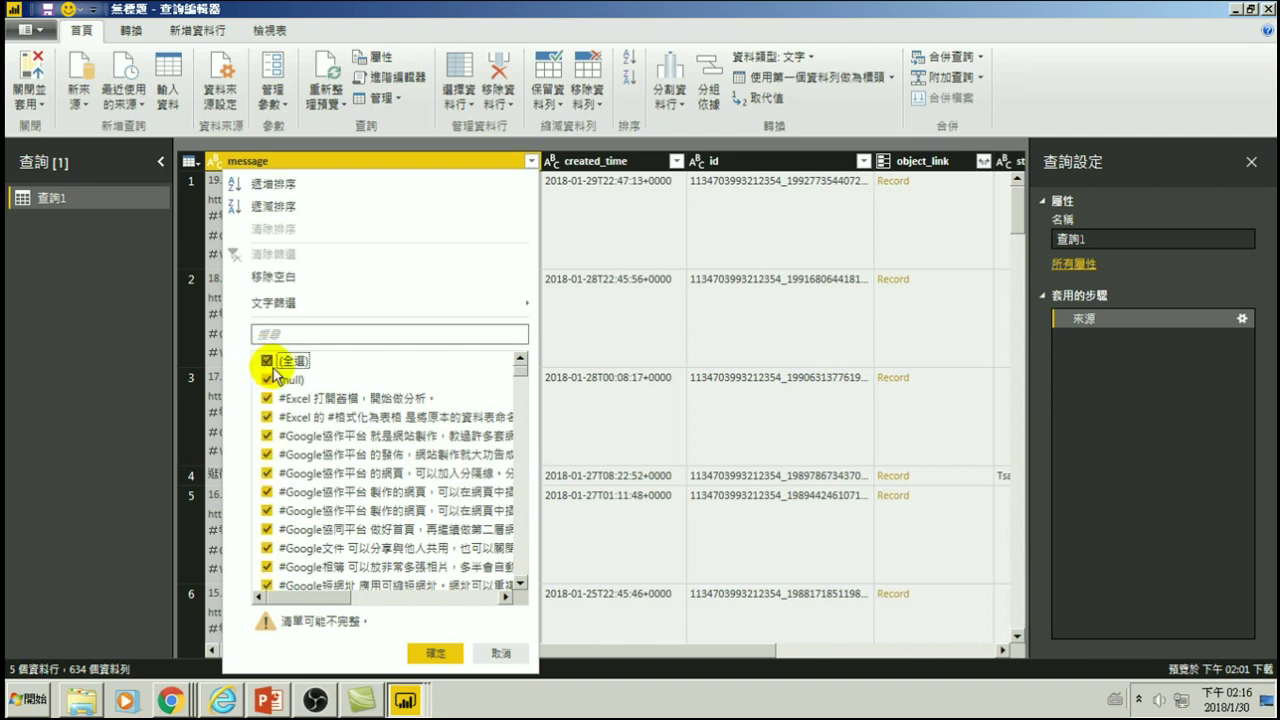
left_click(491, 654)
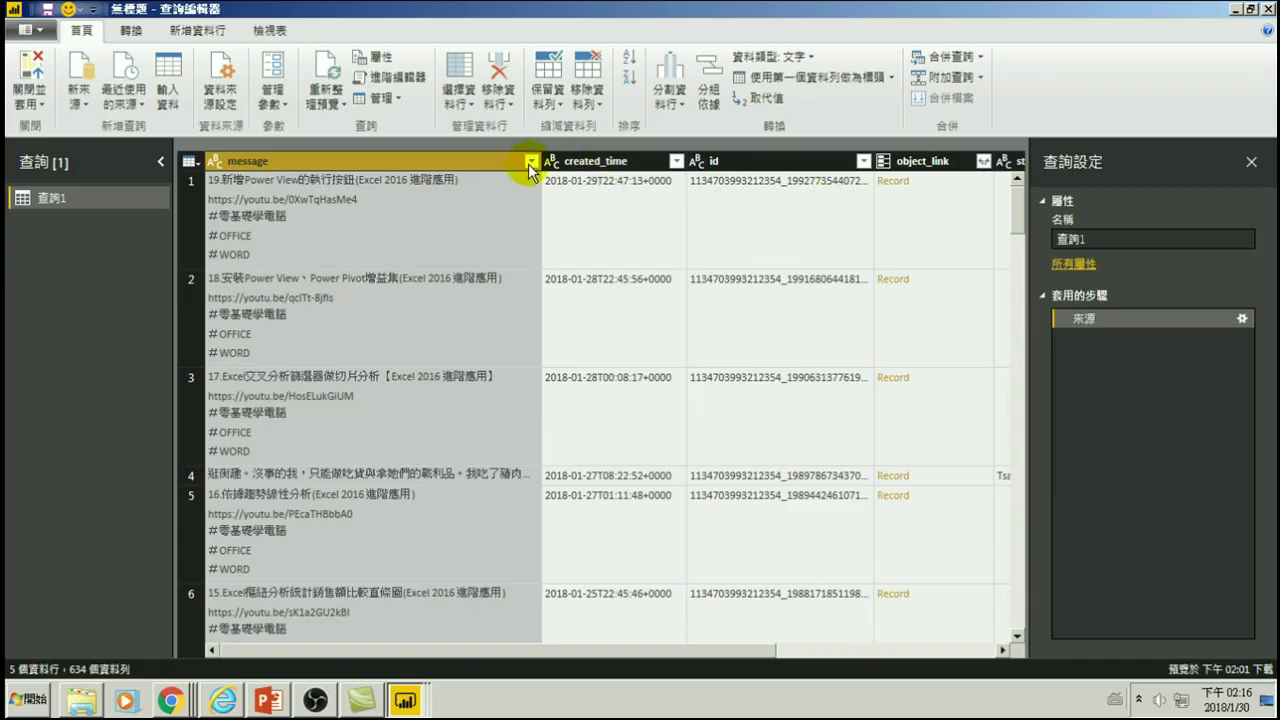
- Preview an object_link record, remove the Navigation step, and list object_link's expandable fields
left_click_drag(614, 649, 880, 645)
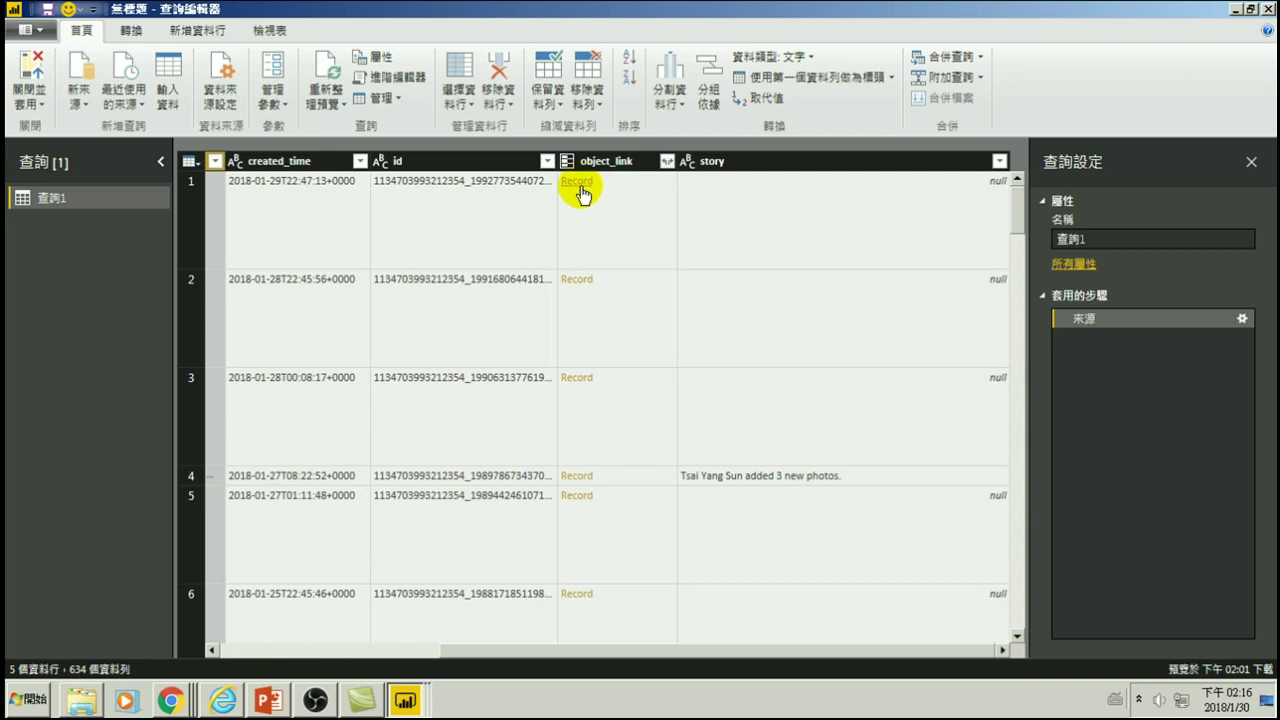
left_click(580, 190)
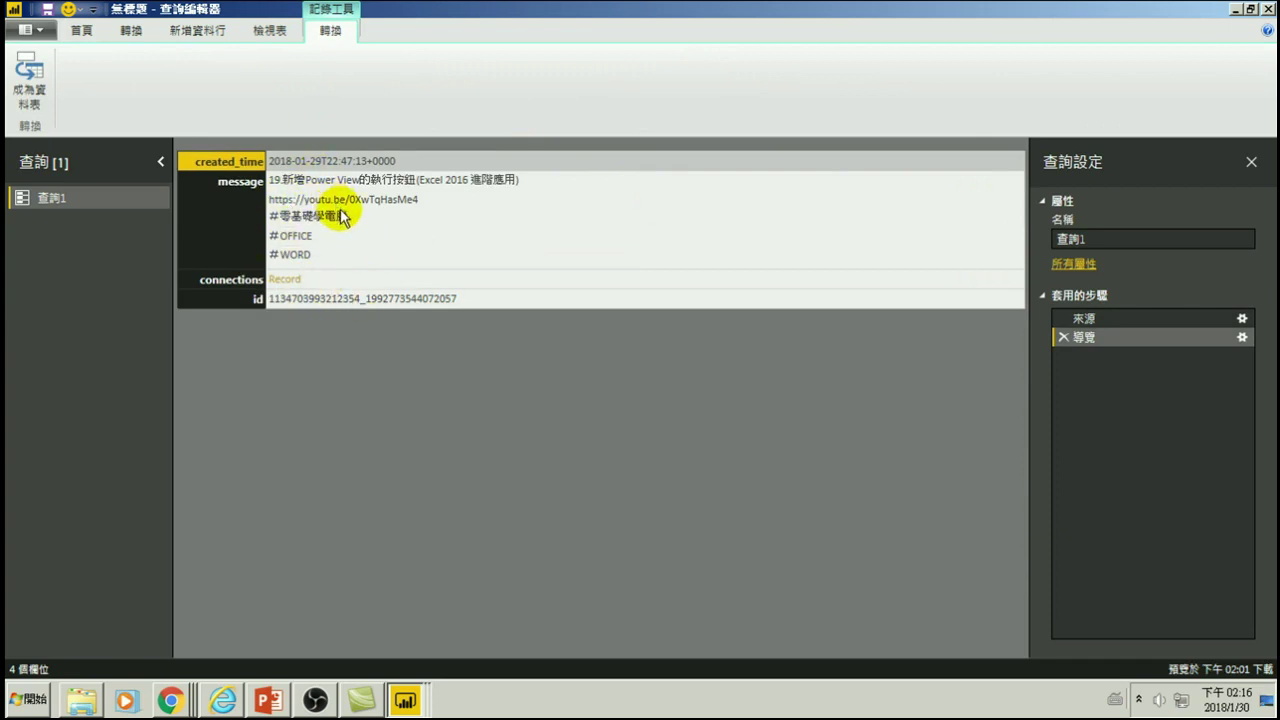
left_click(1063, 338)
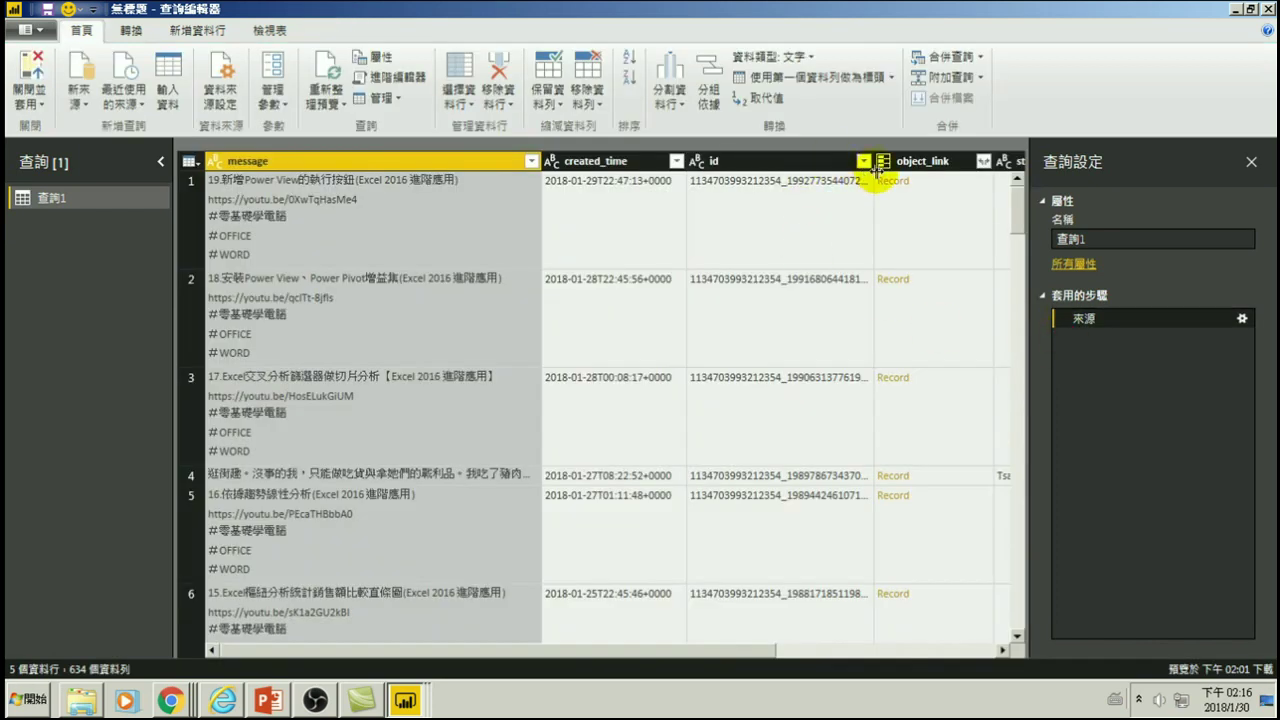
left_click(982, 162)
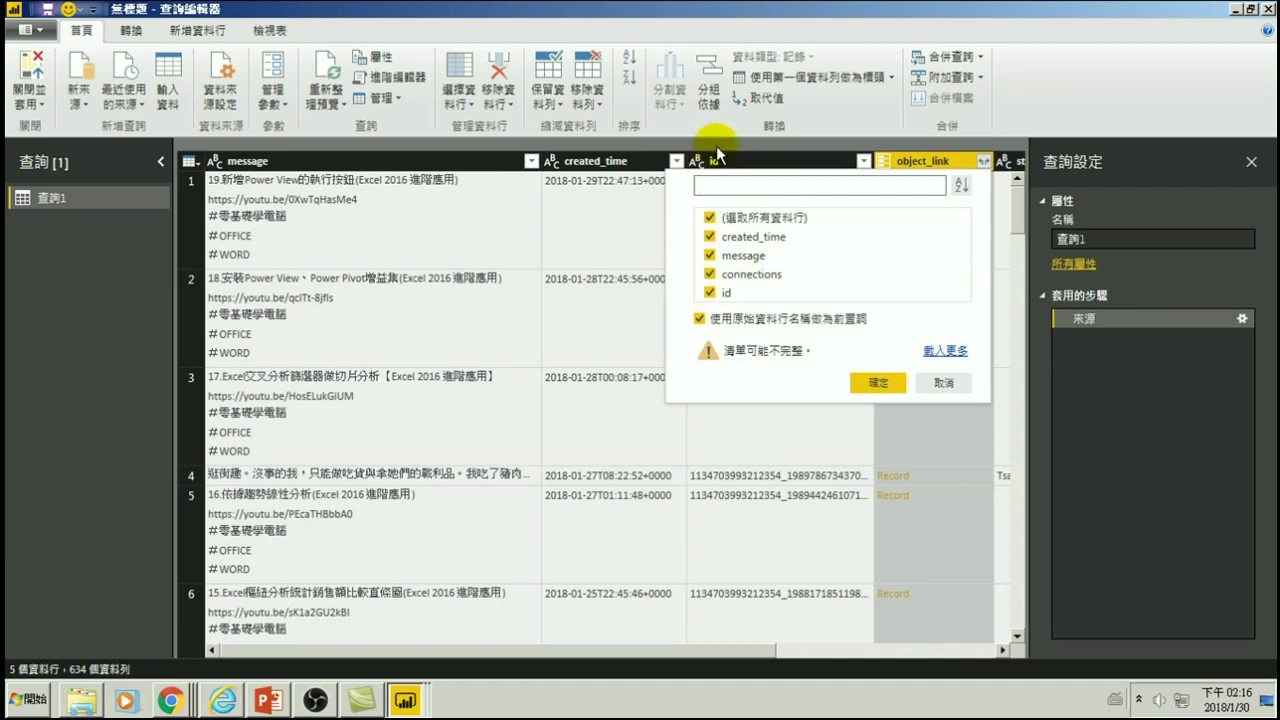
- Uncheck id, message and created_time in the object_link expand list, keeping connections
left_click(710, 292)
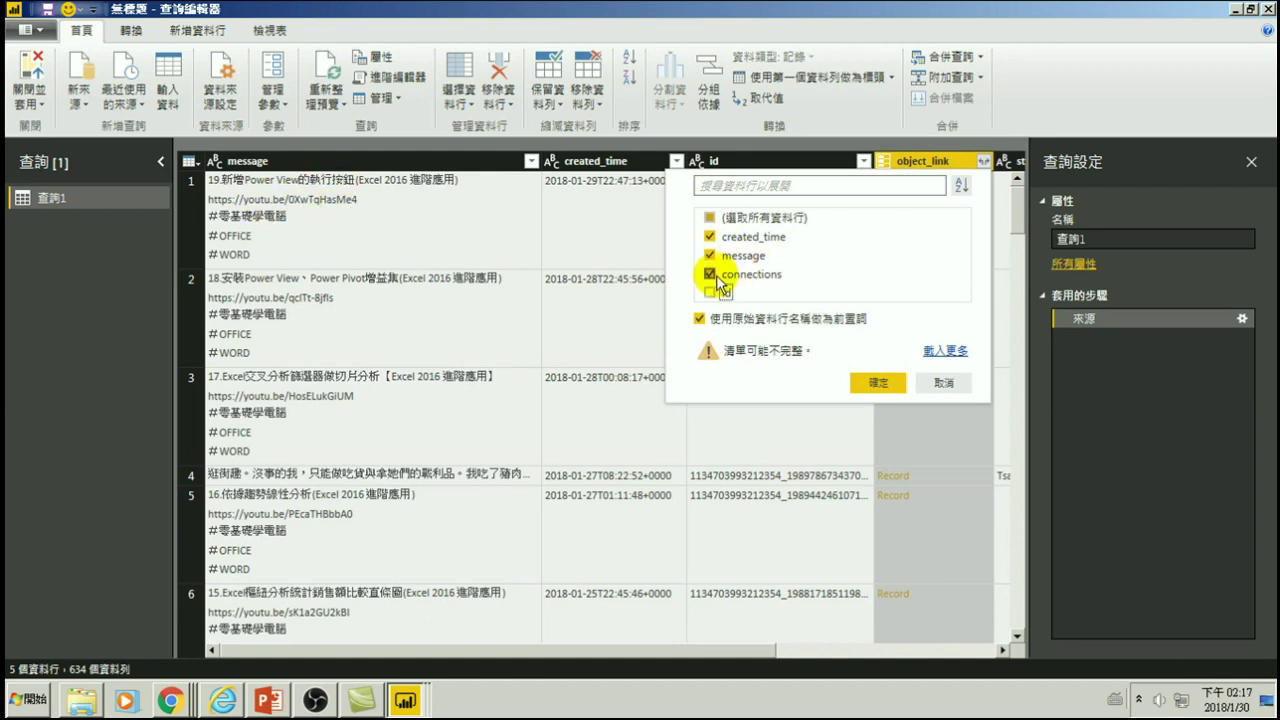
left_click(710, 255)
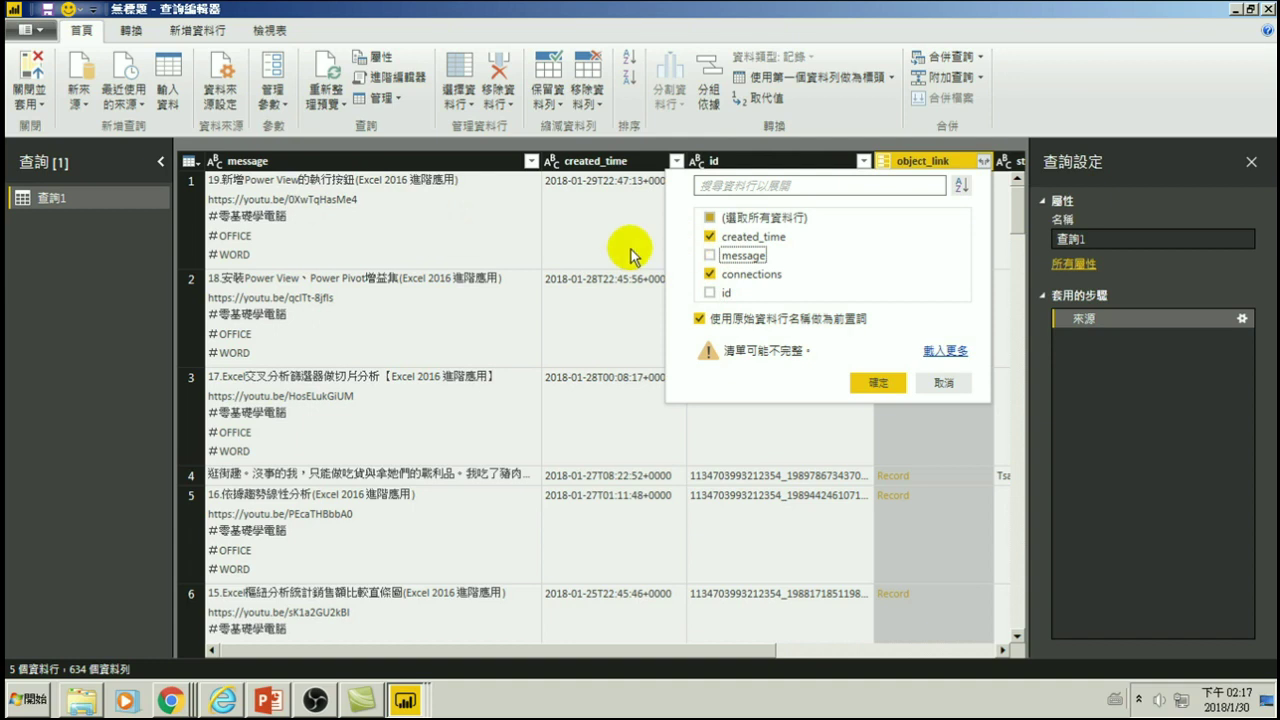
left_click(710, 236)
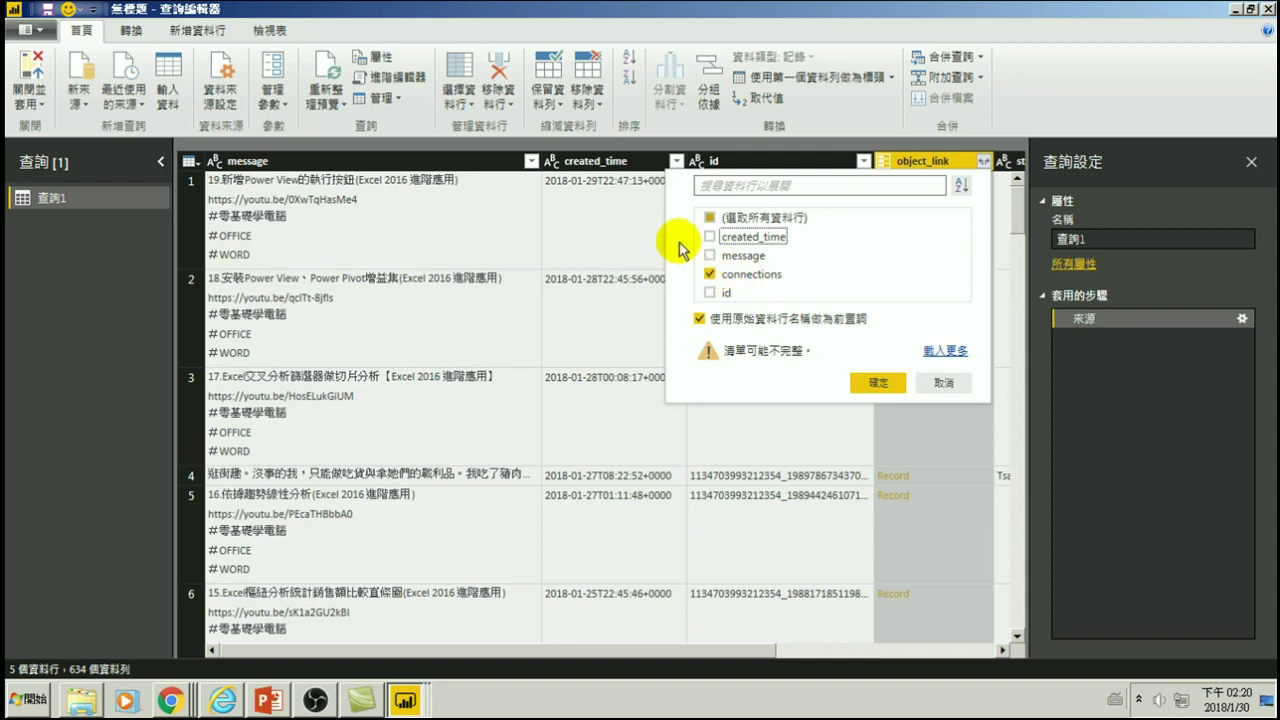
- Expand object_link into its connections field, then select the message column
left_click(710, 273)
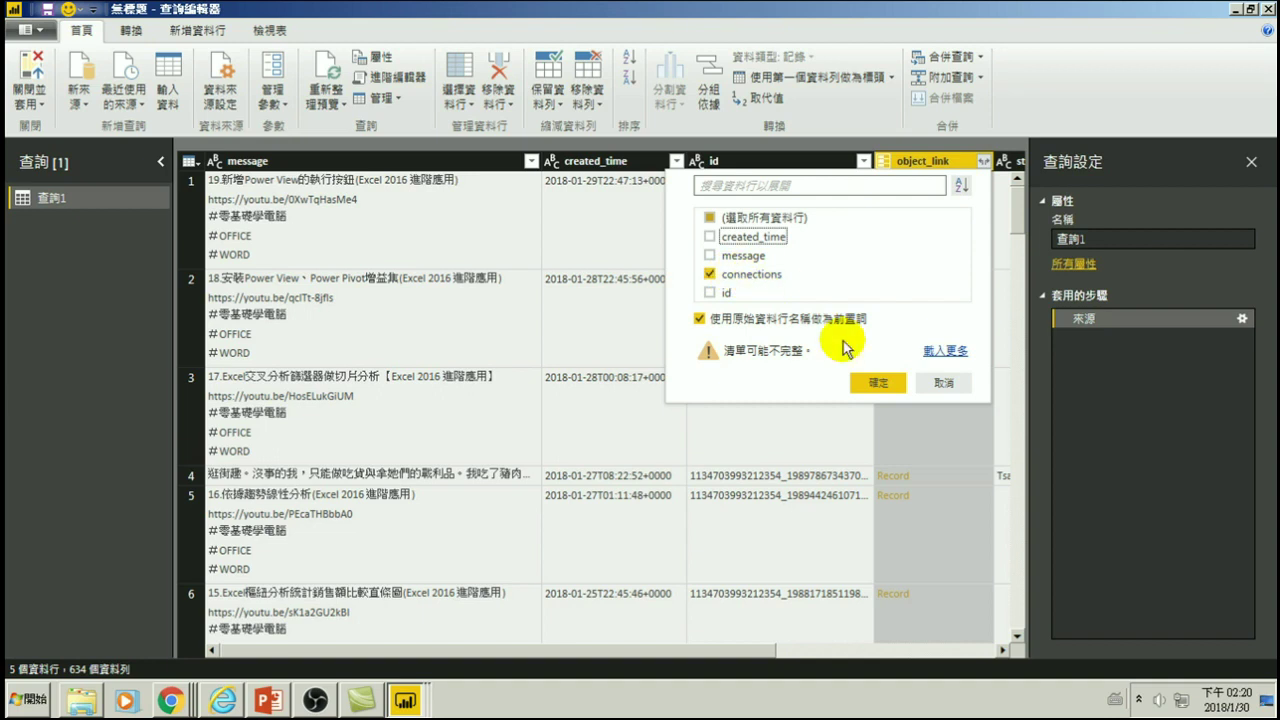
left_click(878, 382)
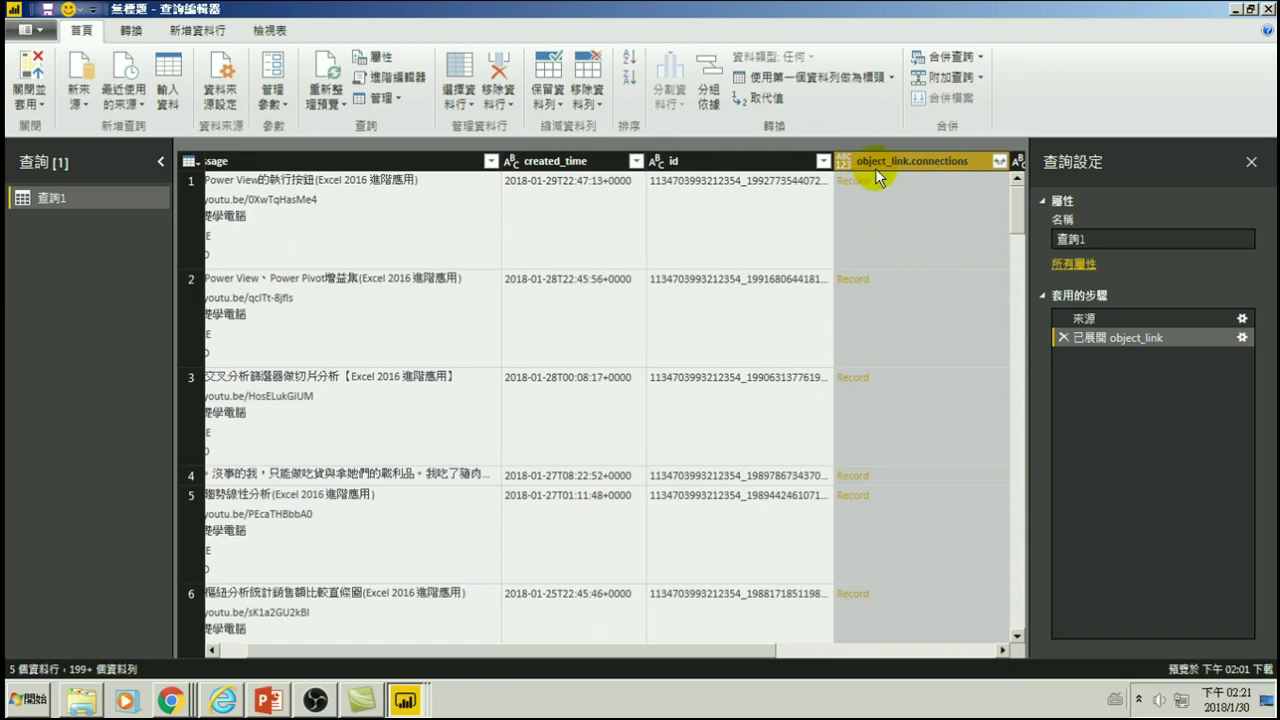
left_click(475, 161)
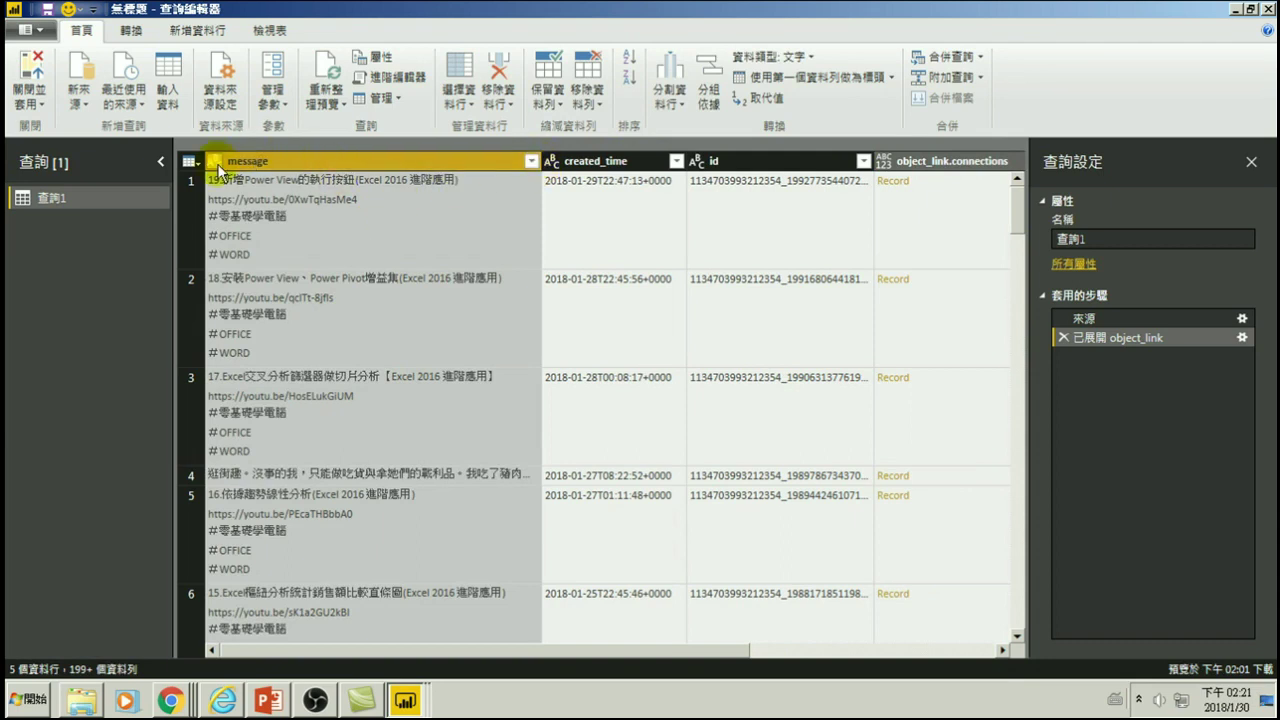
- Filter message to the ten lesson posts, from #Excel and #SilverLight through the 10分鐘 app post
left_click(530, 160)
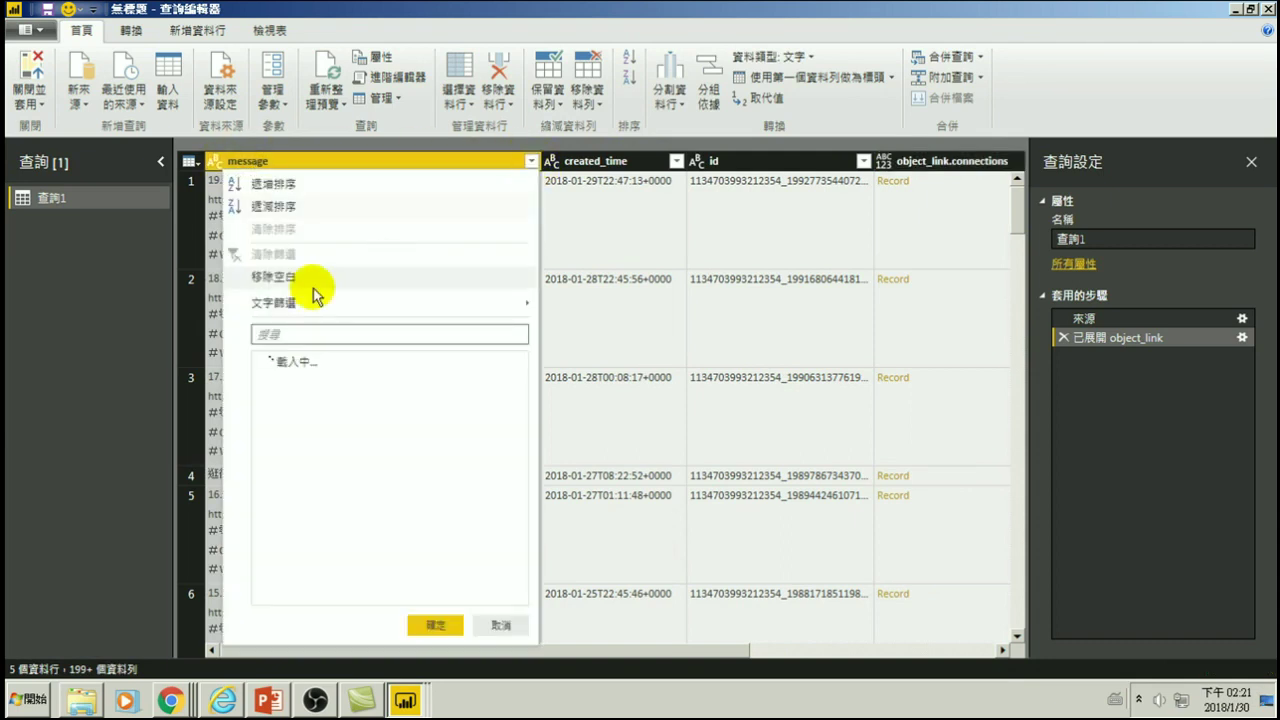
left_click(266, 360)
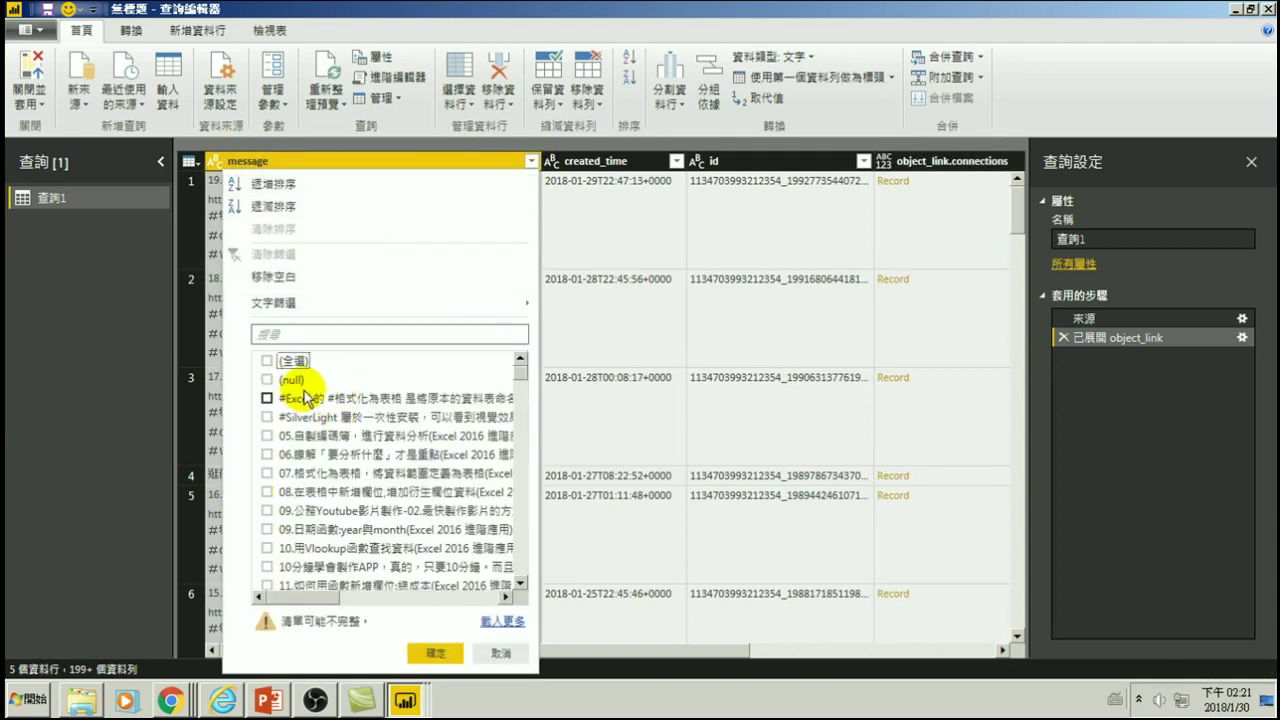
left_click(266, 398)
left_click(267, 417)
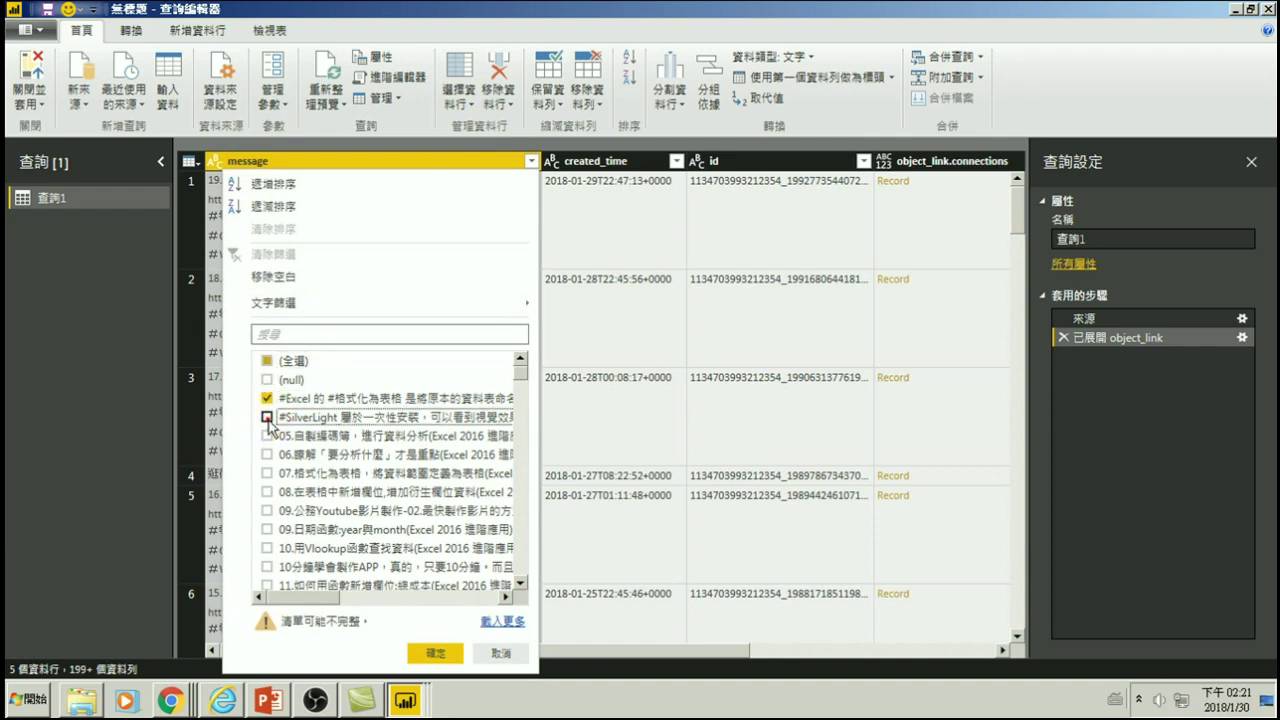
left_click(266, 436)
left_click(266, 454)
left_click(266, 473)
left_click(266, 492)
left_click(266, 510)
left_click(266, 529)
left_click(266, 548)
left_click(266, 566)
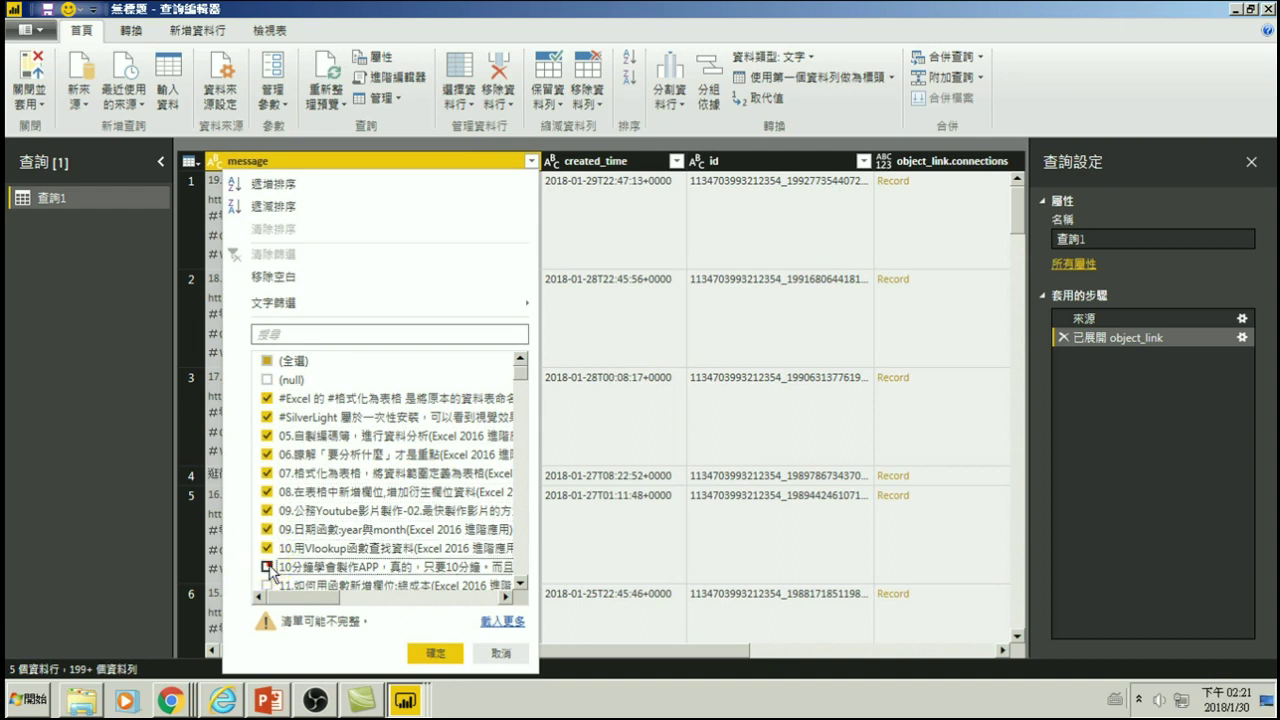
scroll(325, 460, "down", 2)
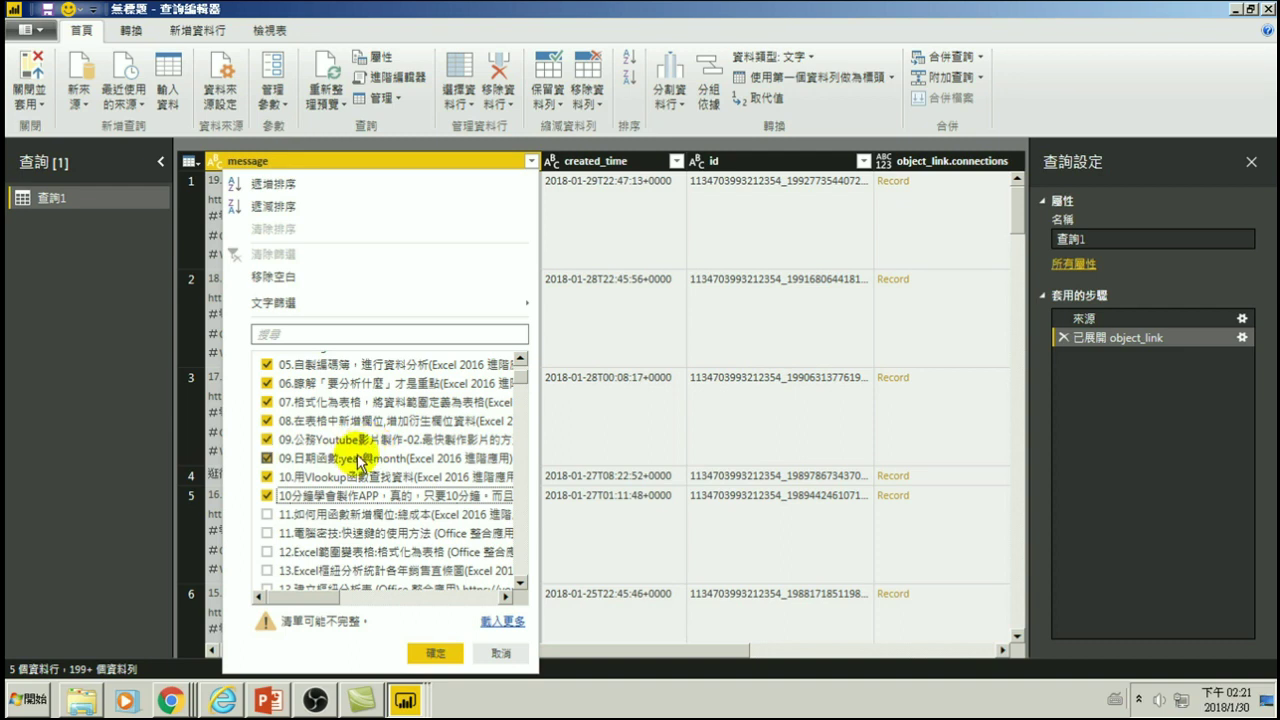
left_click(435, 652)
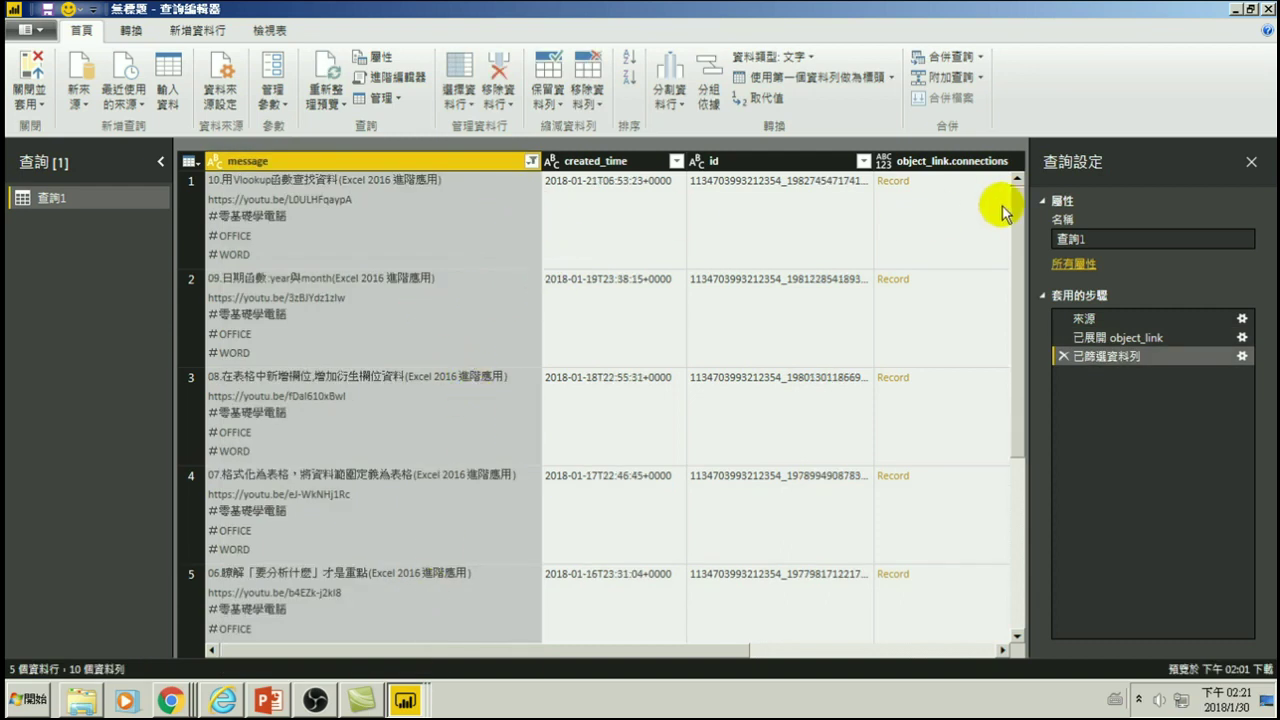
- Expand object_link.connections to the likes field only, leaving out comments
left_click_drag(697, 651, 894, 651)
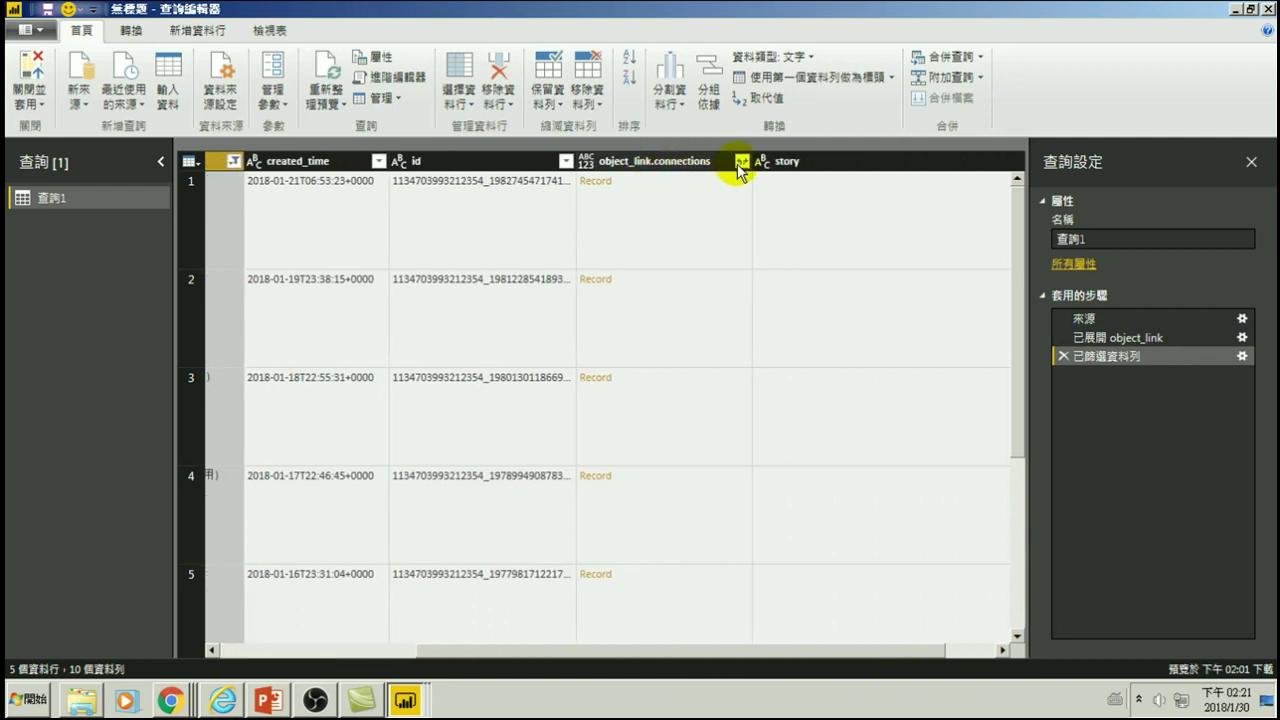
left_click(742, 161)
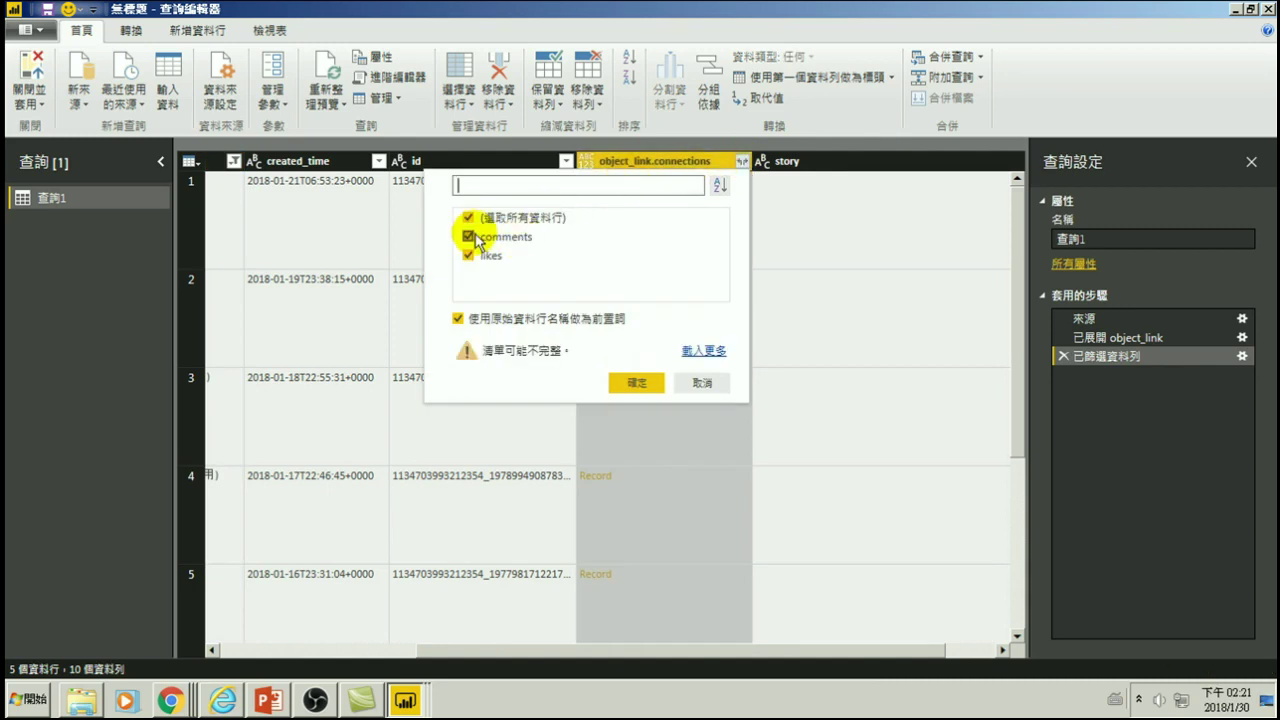
left_click(468, 237)
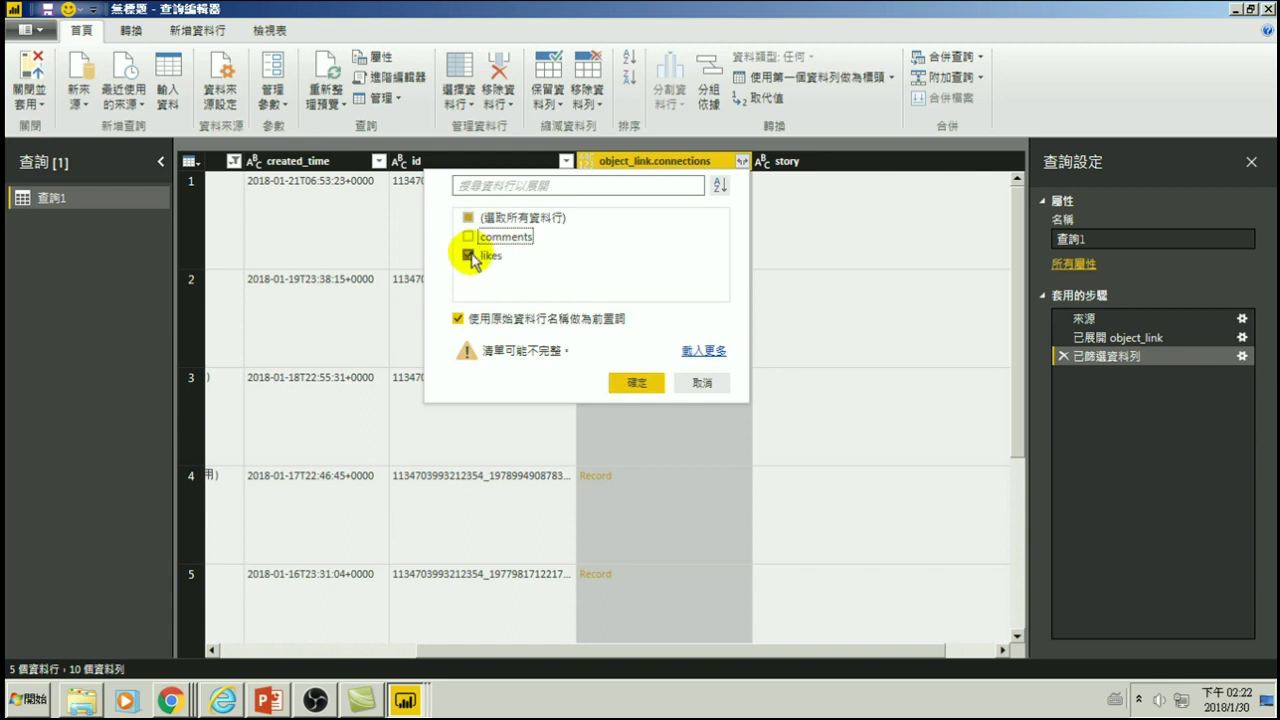
left_click(632, 381)
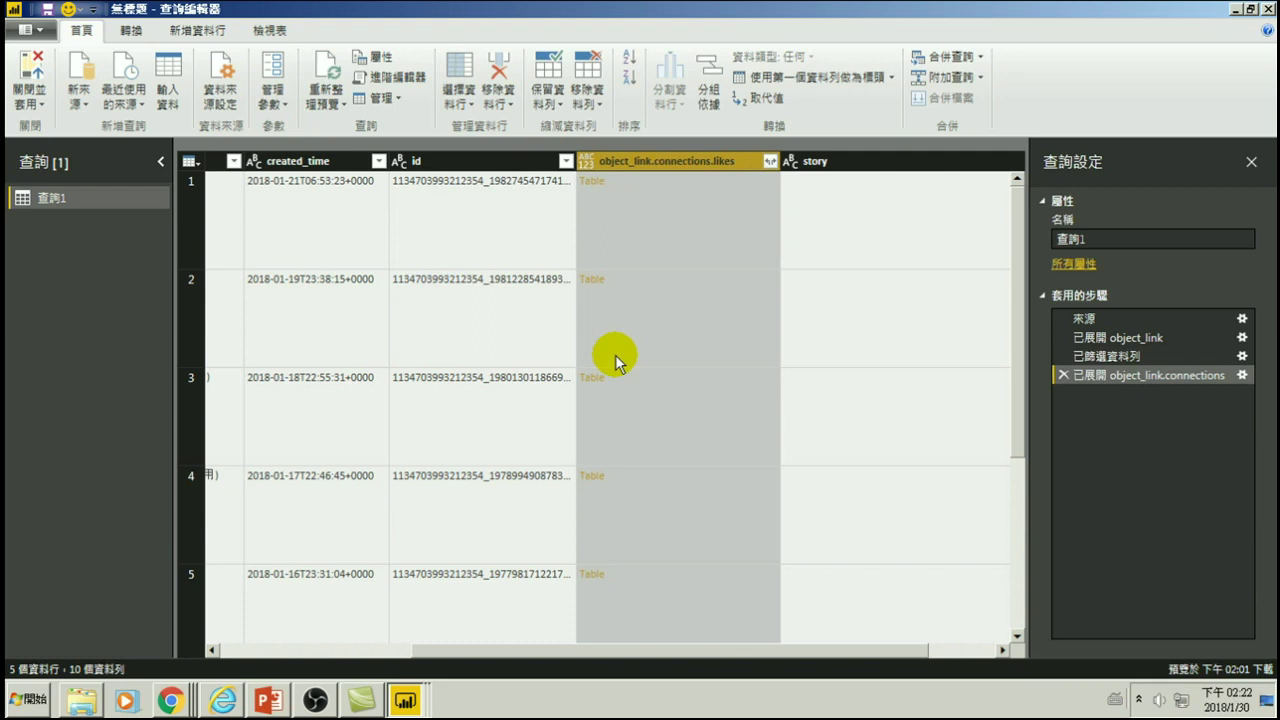
- Expand the likes tables to just the name field, dropping id and object_link, giving 139 rows
left_click(770, 161)
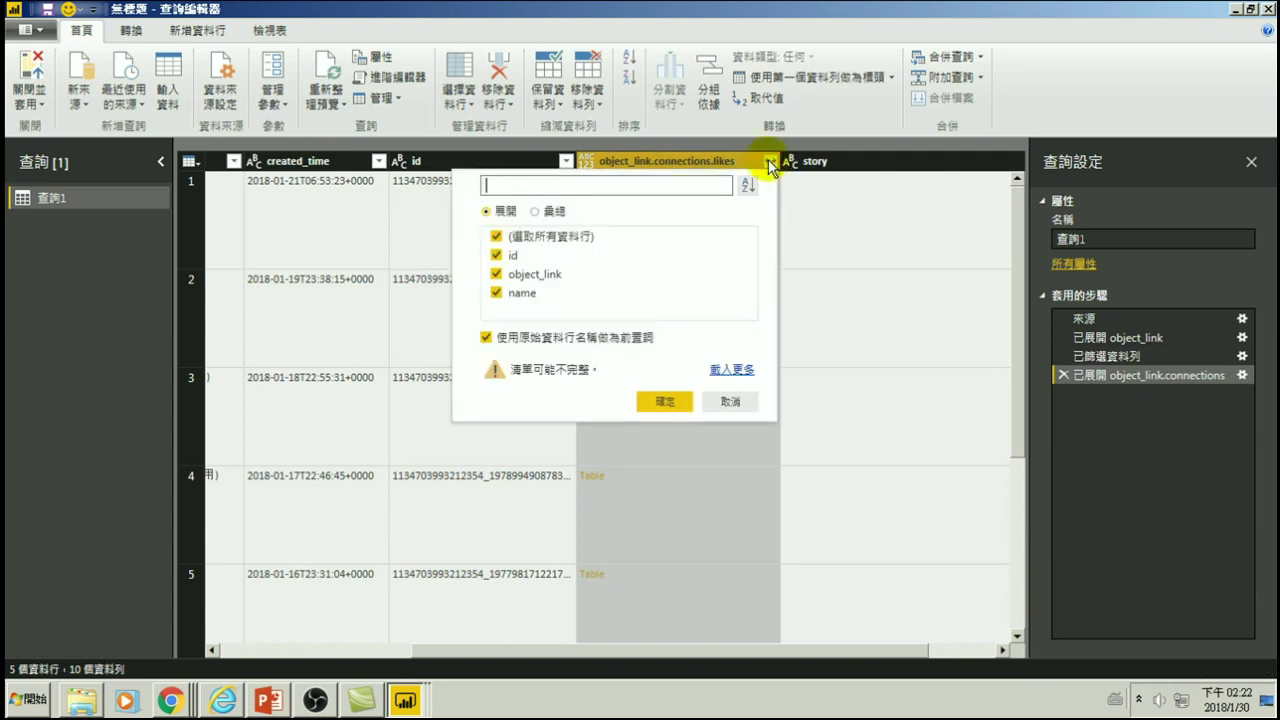
left_click(497, 256)
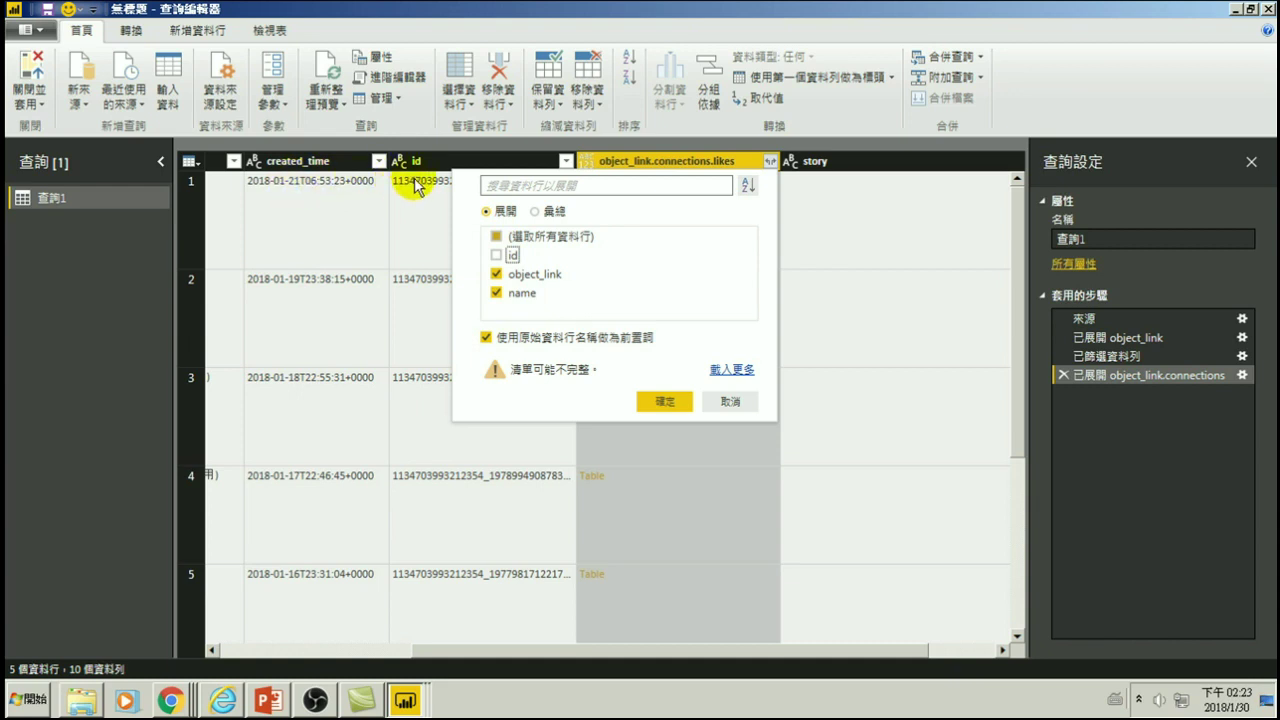
left_click(526, 278)
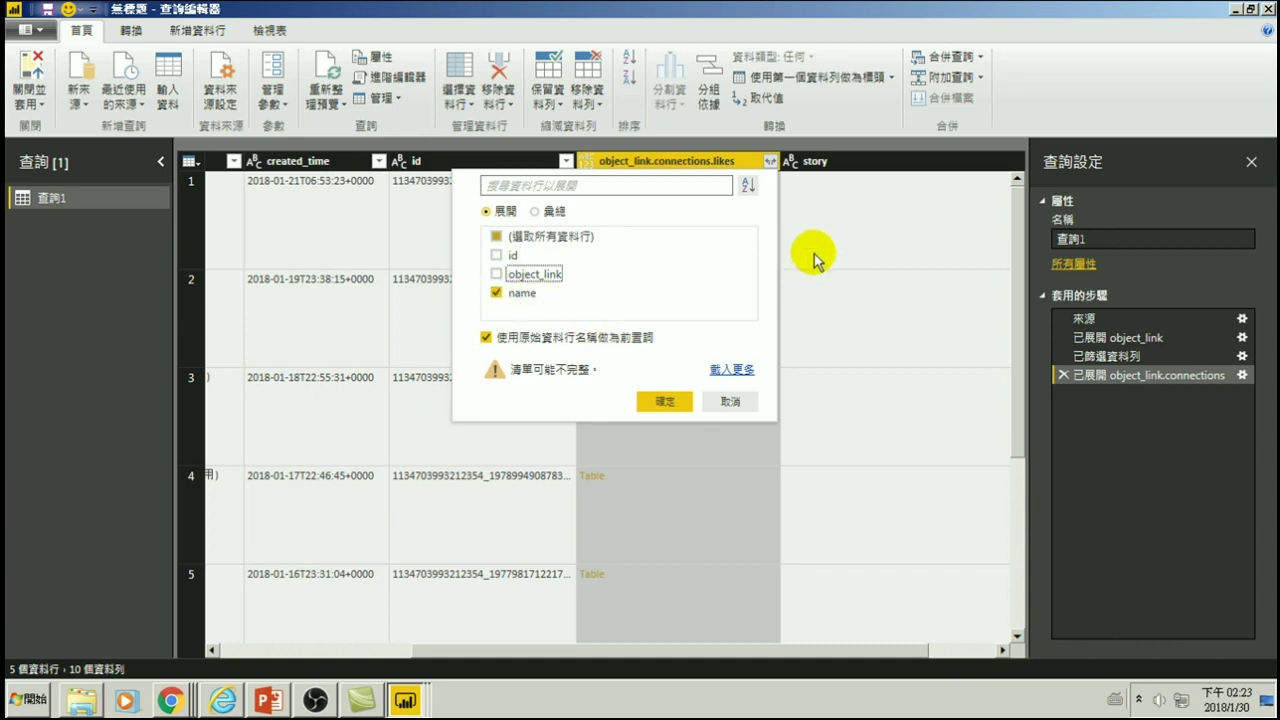
left_click(664, 401)
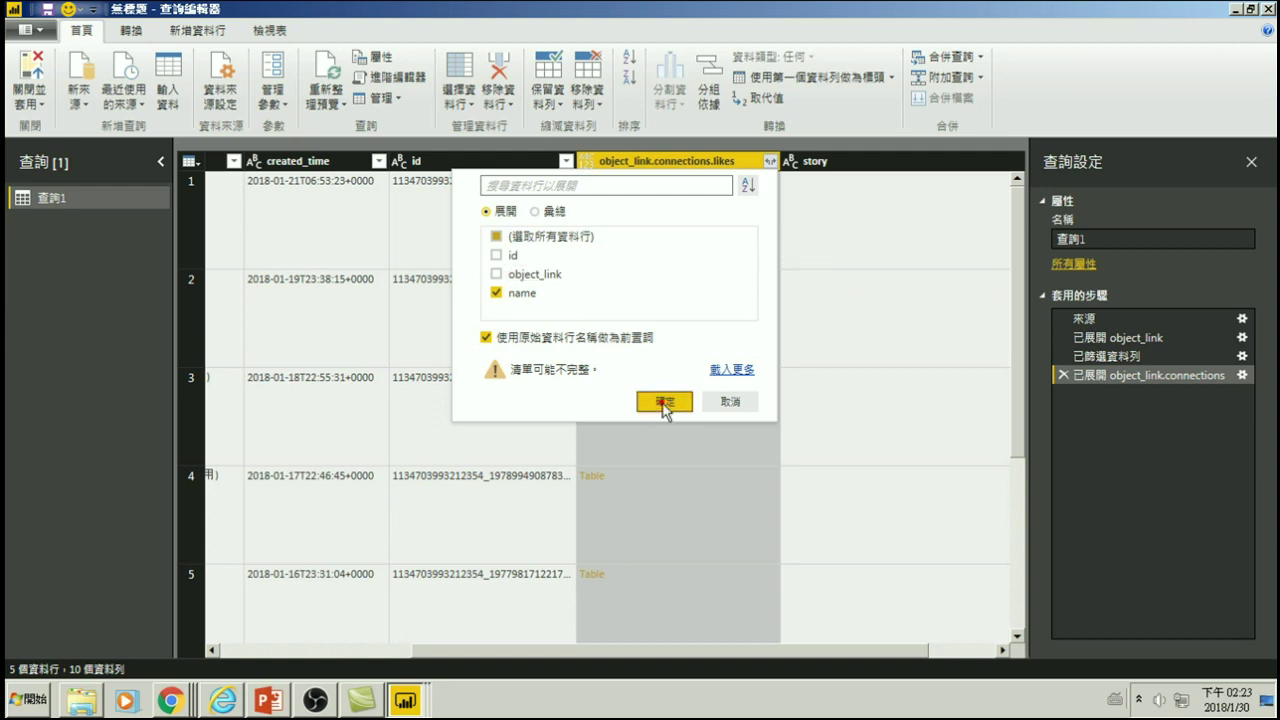
left_click_drag(779, 650, 571, 651)
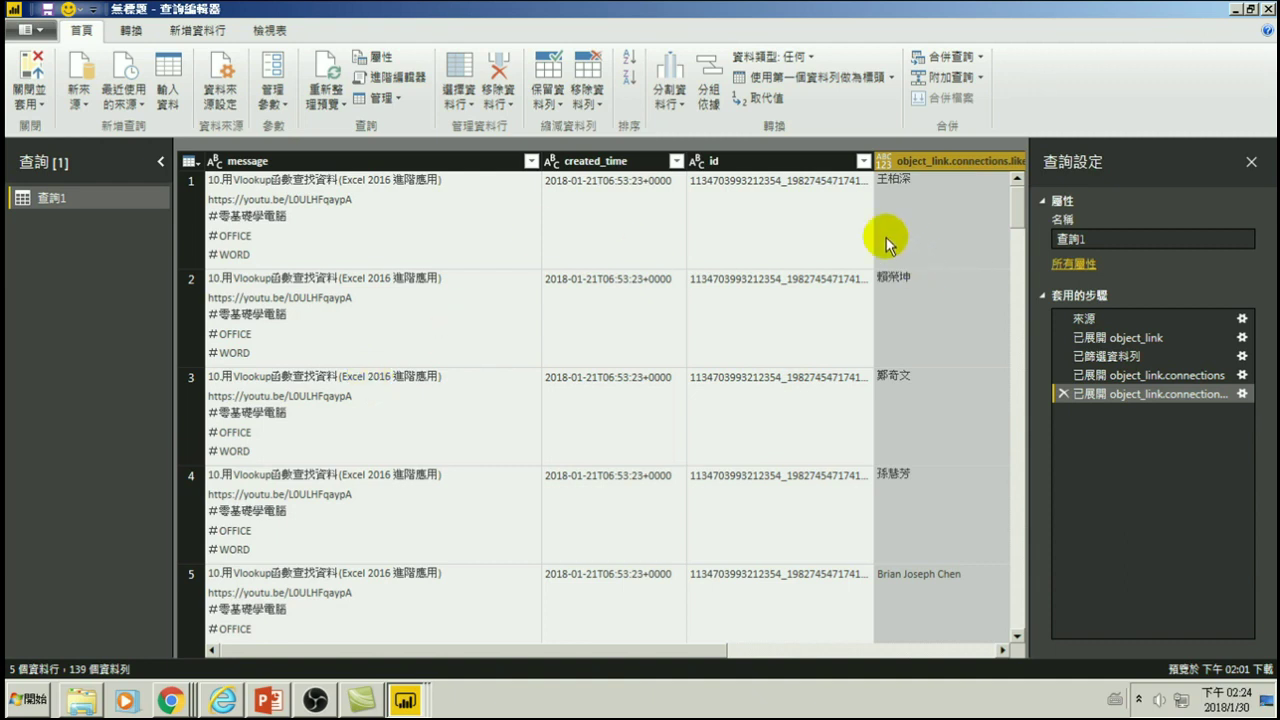
- Close and apply the query, then scroll through the posts and liker names in Data view
left_click(31, 68)
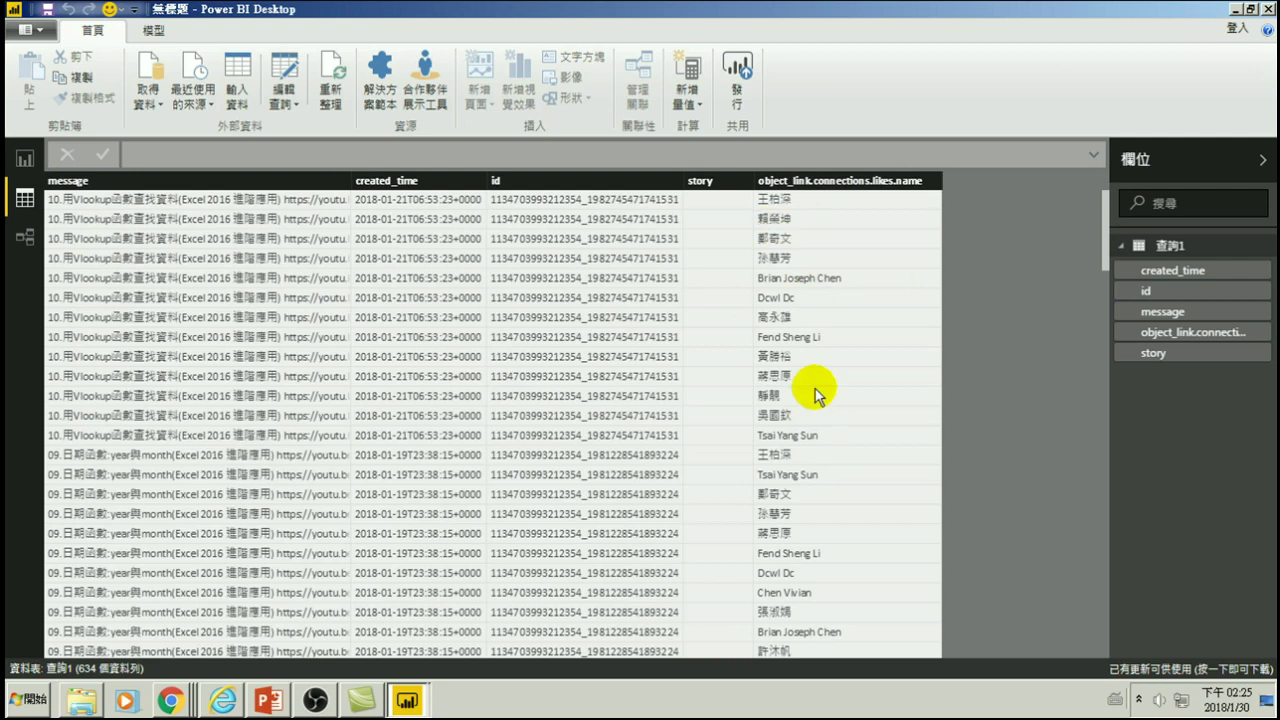
scroll(300, 420, "down", 10)
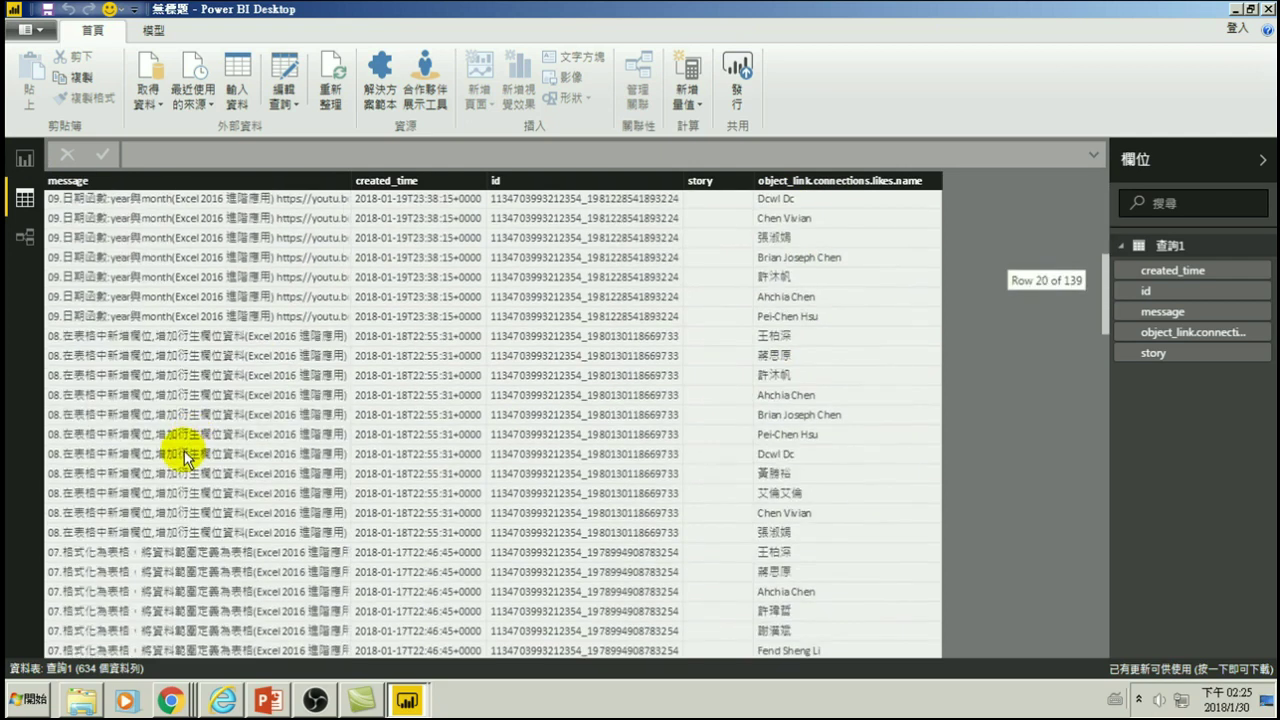
scroll(183, 460, "down", 14)
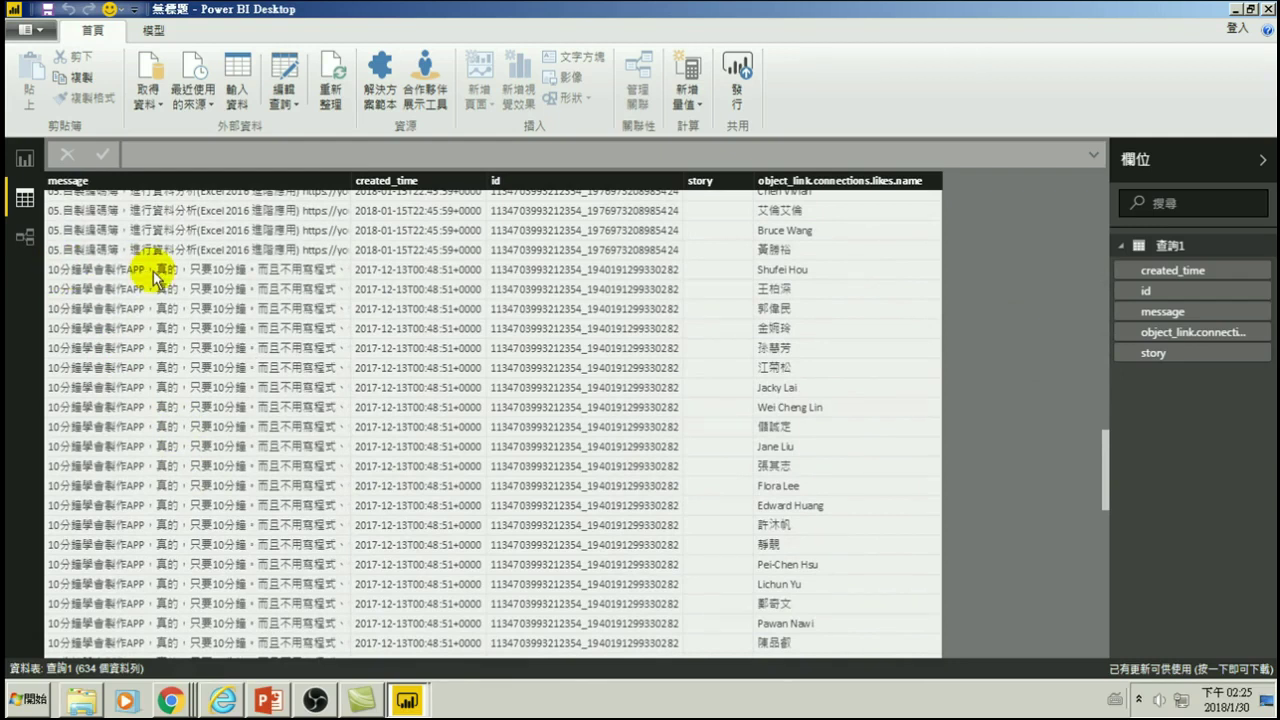
scroll(780, 337, "down", 3)
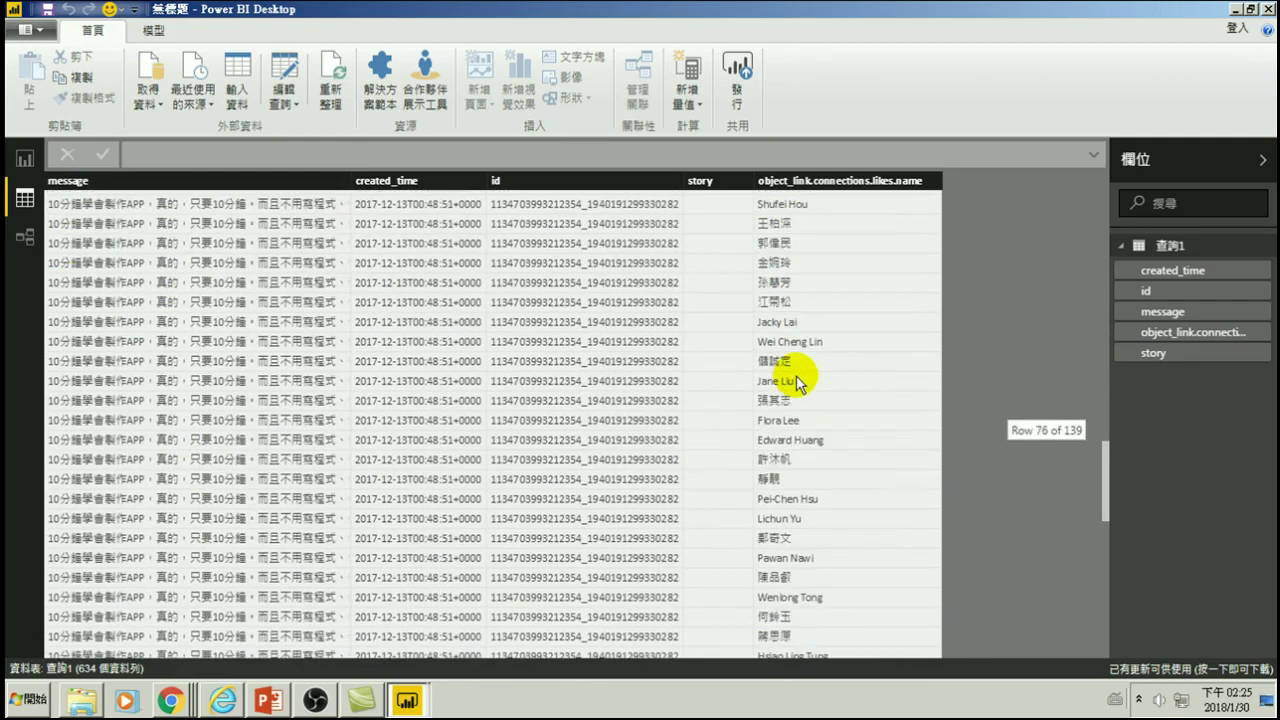
scroll(115, 462, "down", 3)
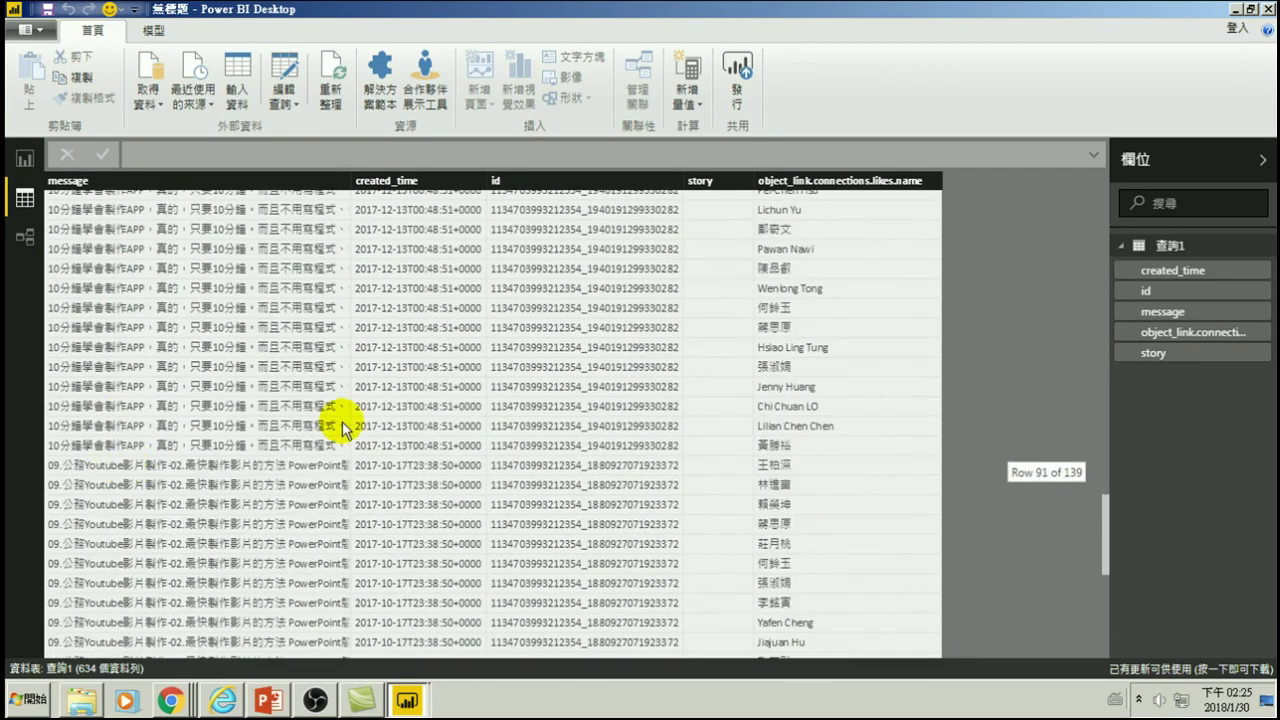
scroll(765, 400, "up", 20)
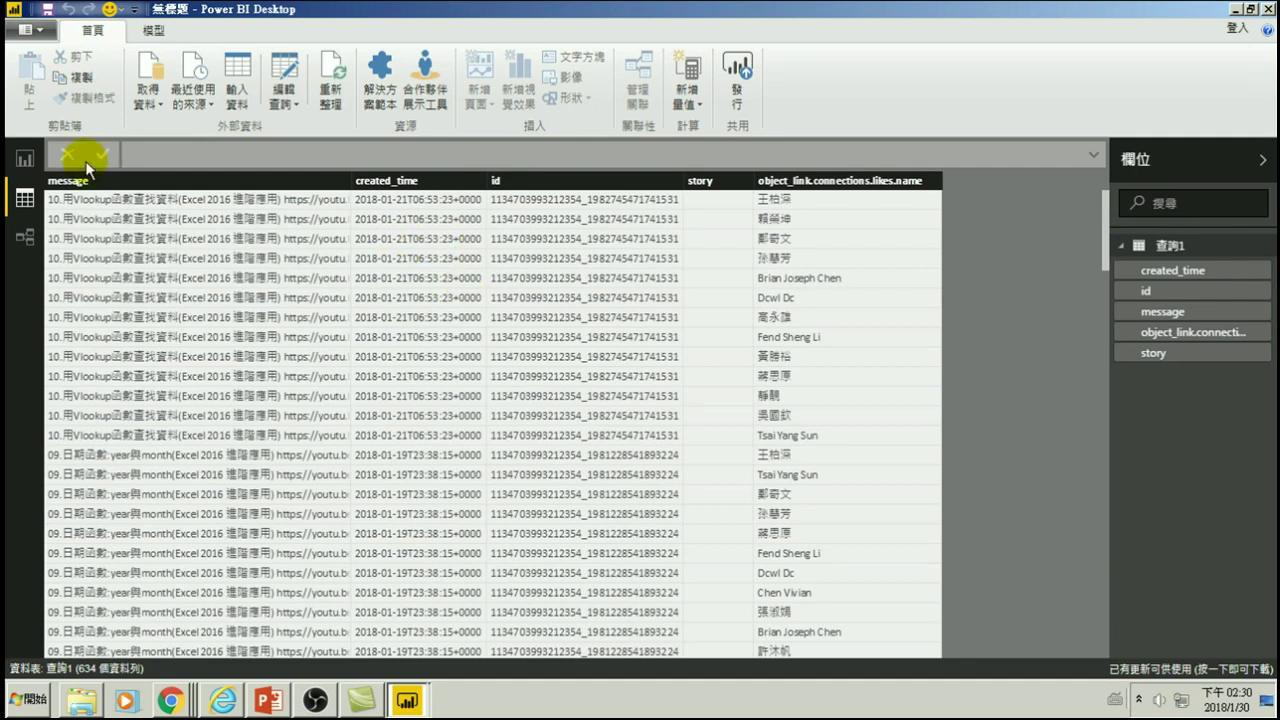
- Add a clustered column chart to the report page with likes.name on its axis
left_click(25, 162)
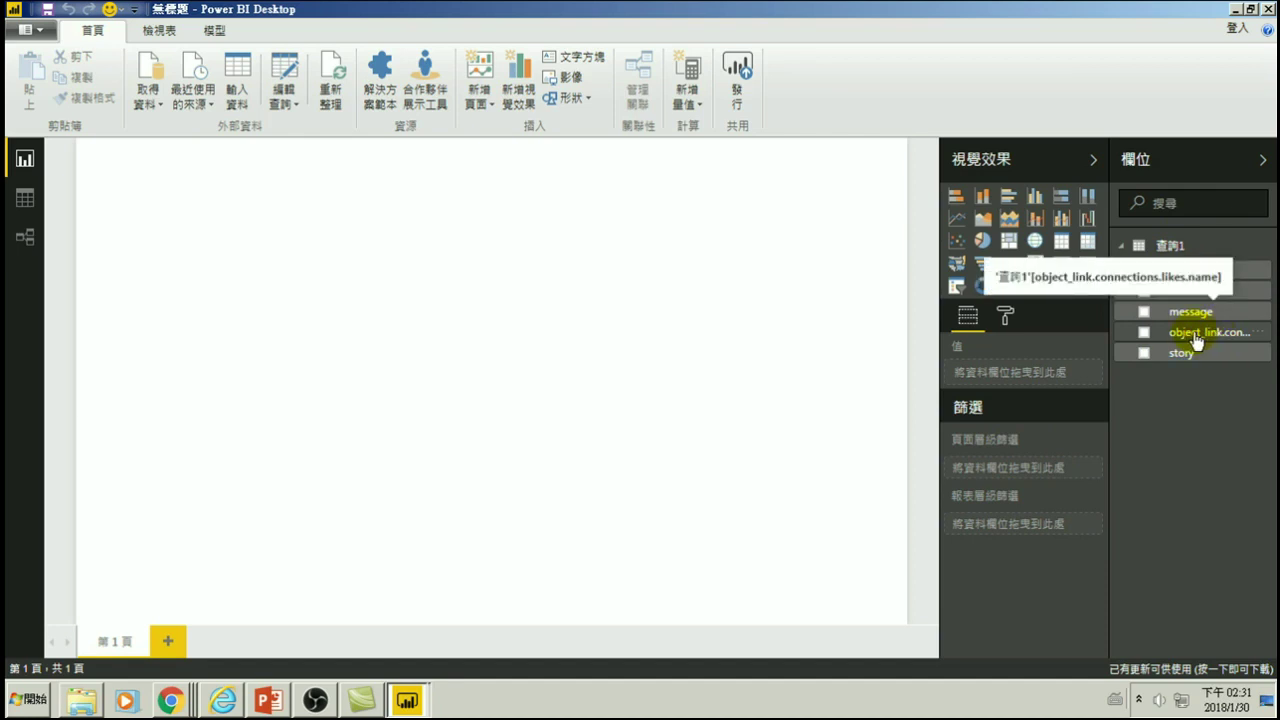
left_click(1144, 333)
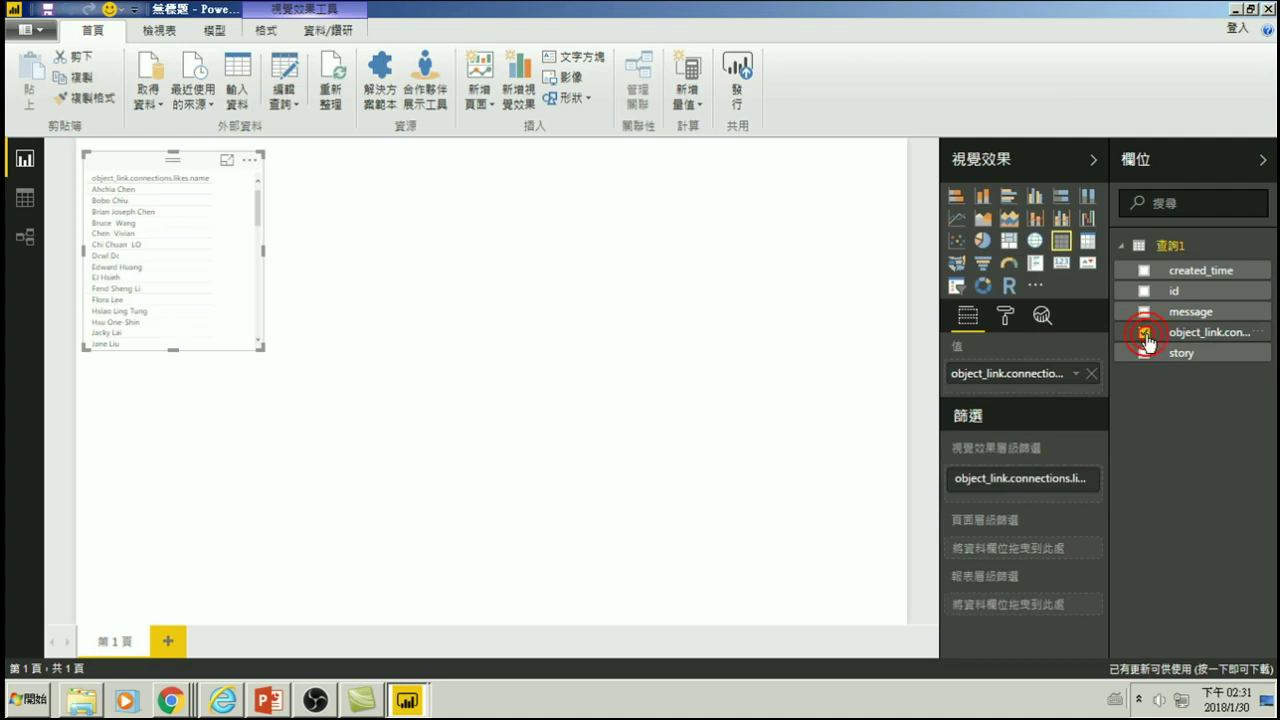
left_click(1035, 196)
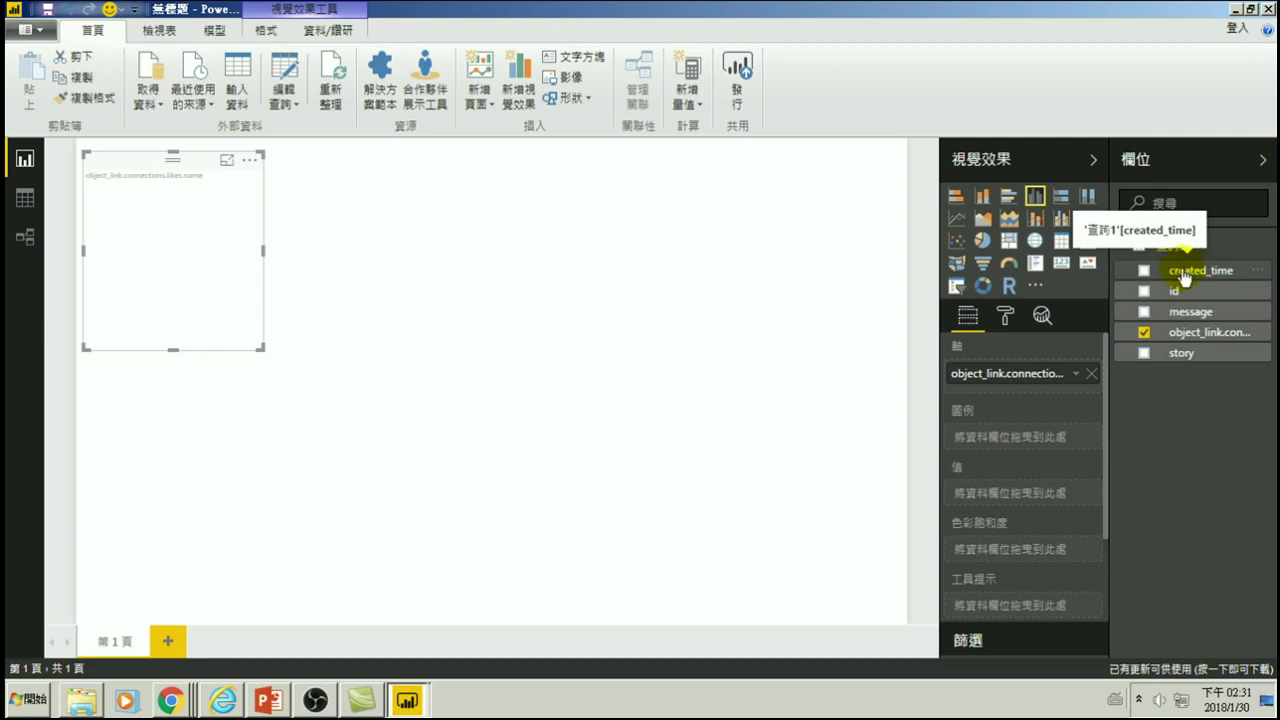
- Plot the count of created_time per liker, enlarge the chart, and sort bars by that count descending
left_click_drag(1183, 277, 1020, 500)
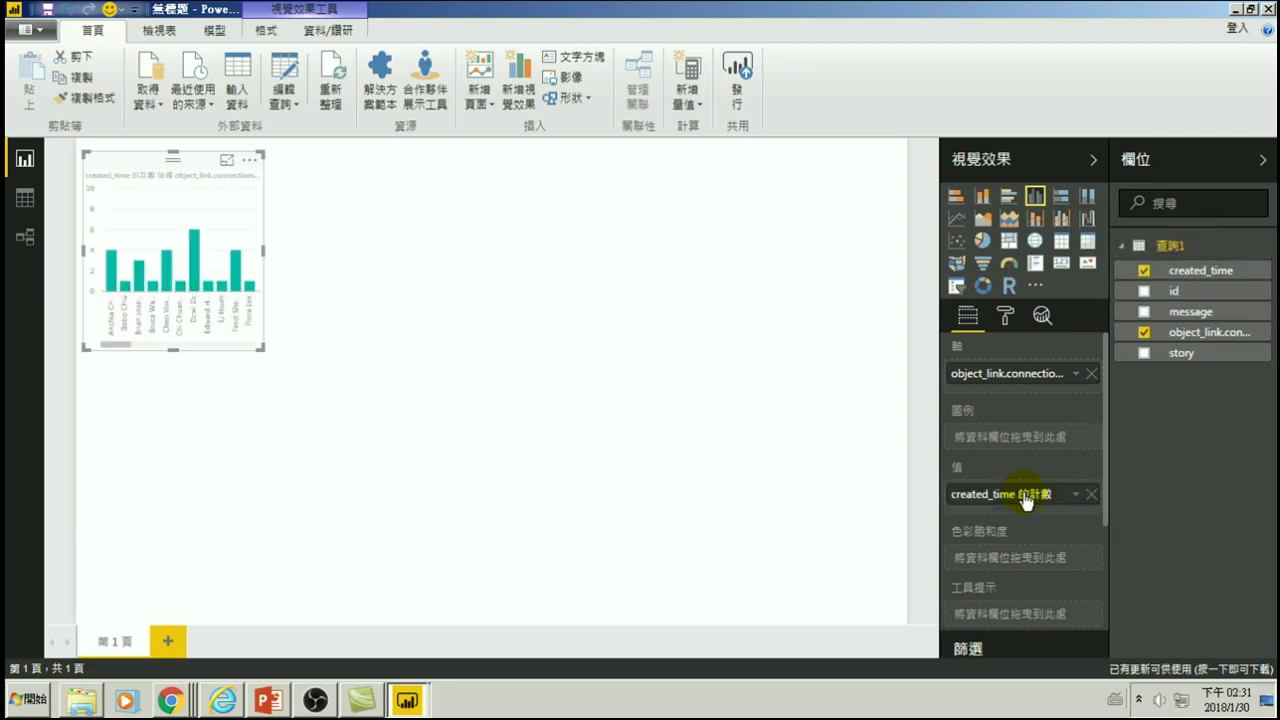
left_click(1077, 495)
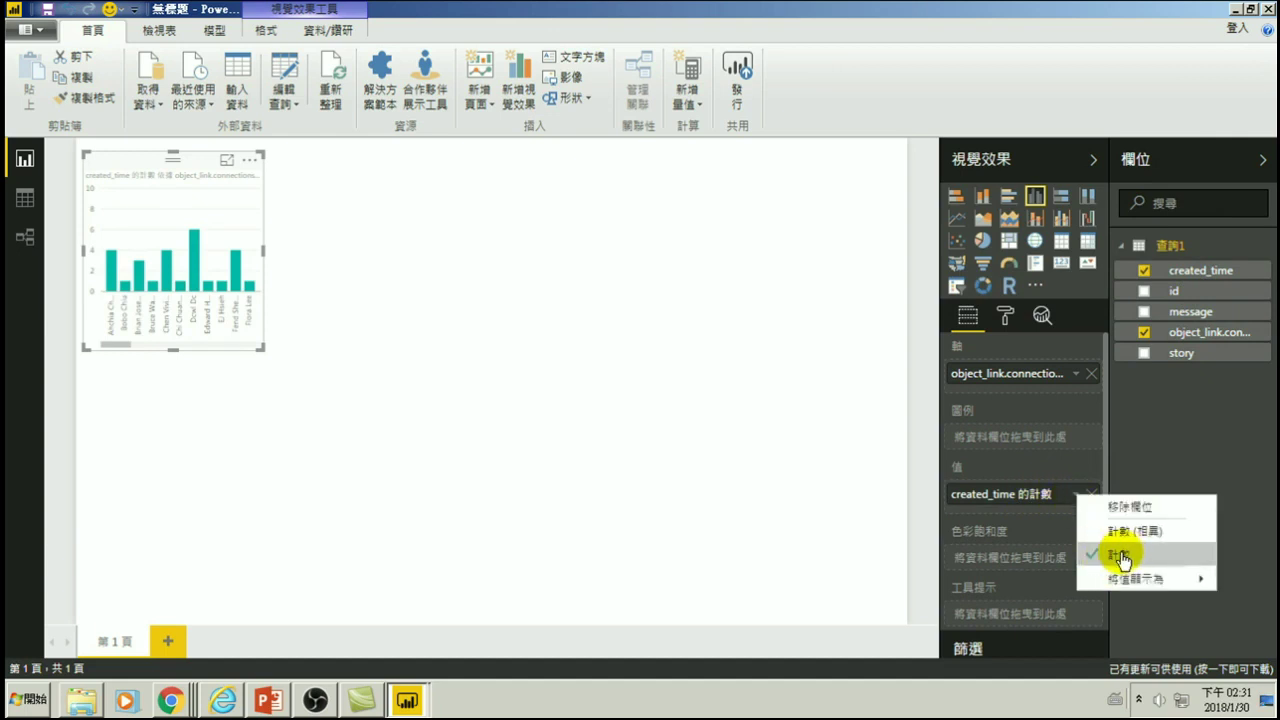
left_click(261, 350)
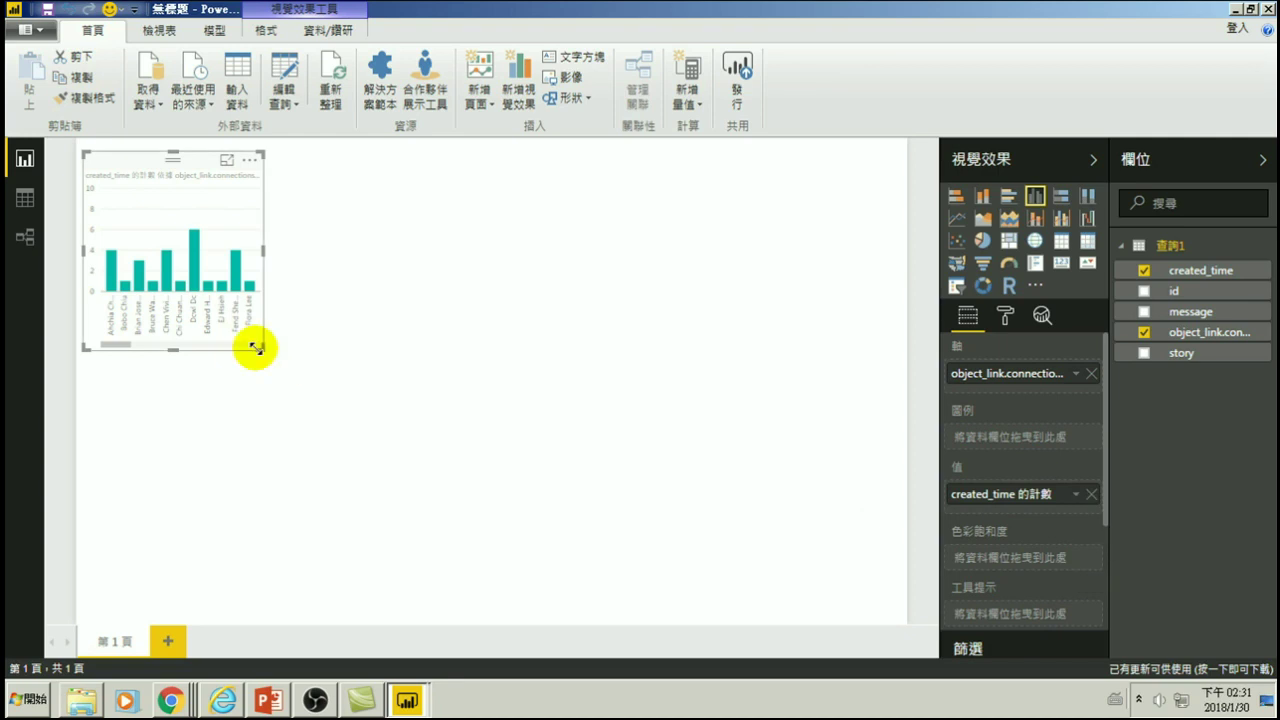
left_click_drag(259, 348, 763, 558)
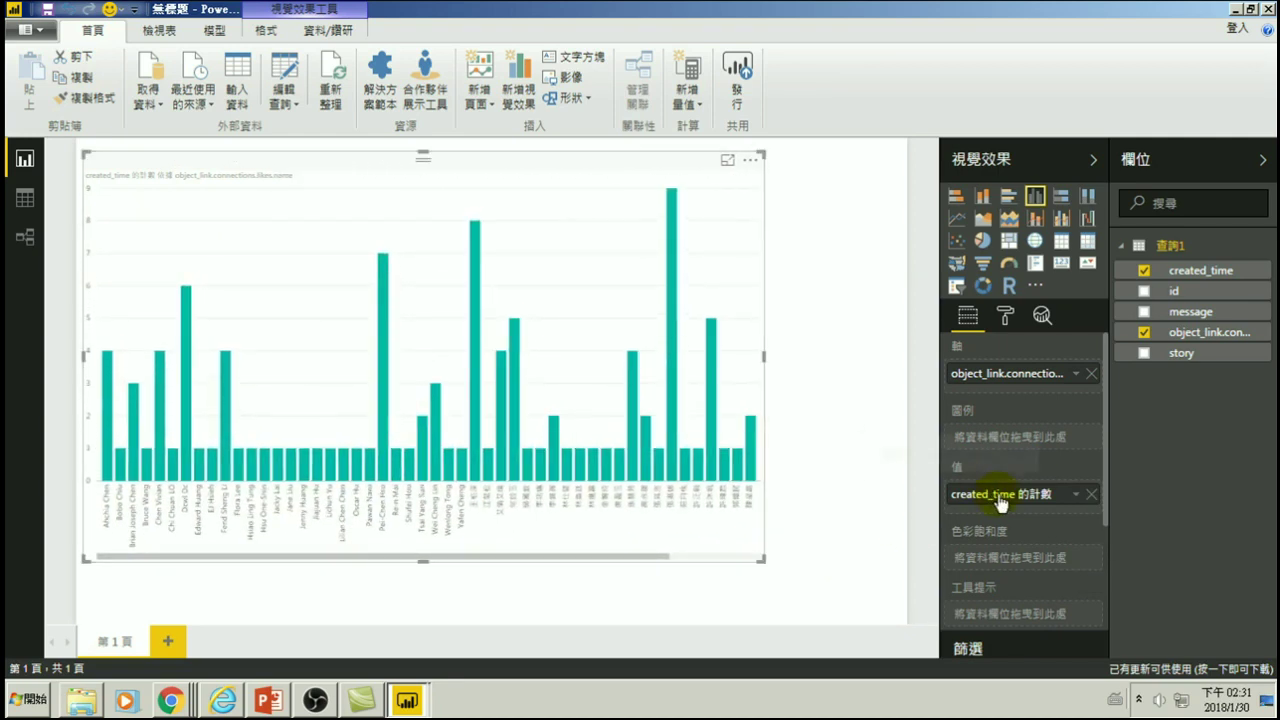
left_click(751, 161)
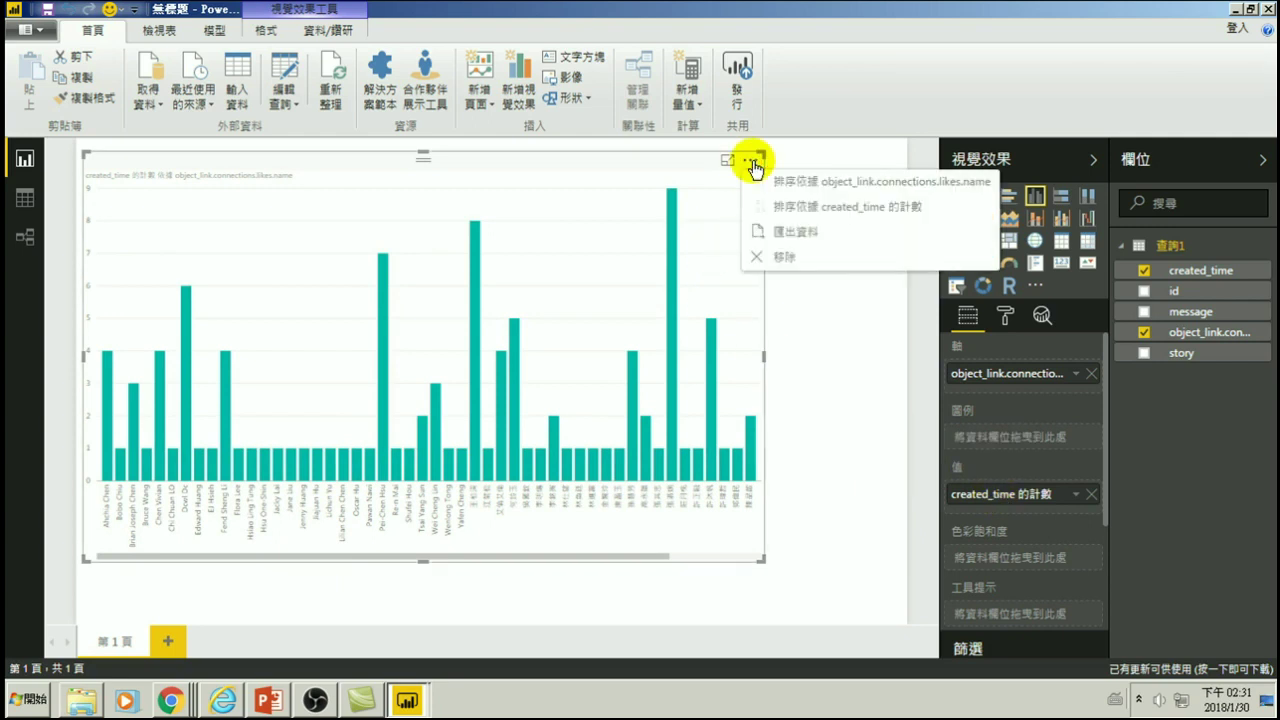
left_click(821, 208)
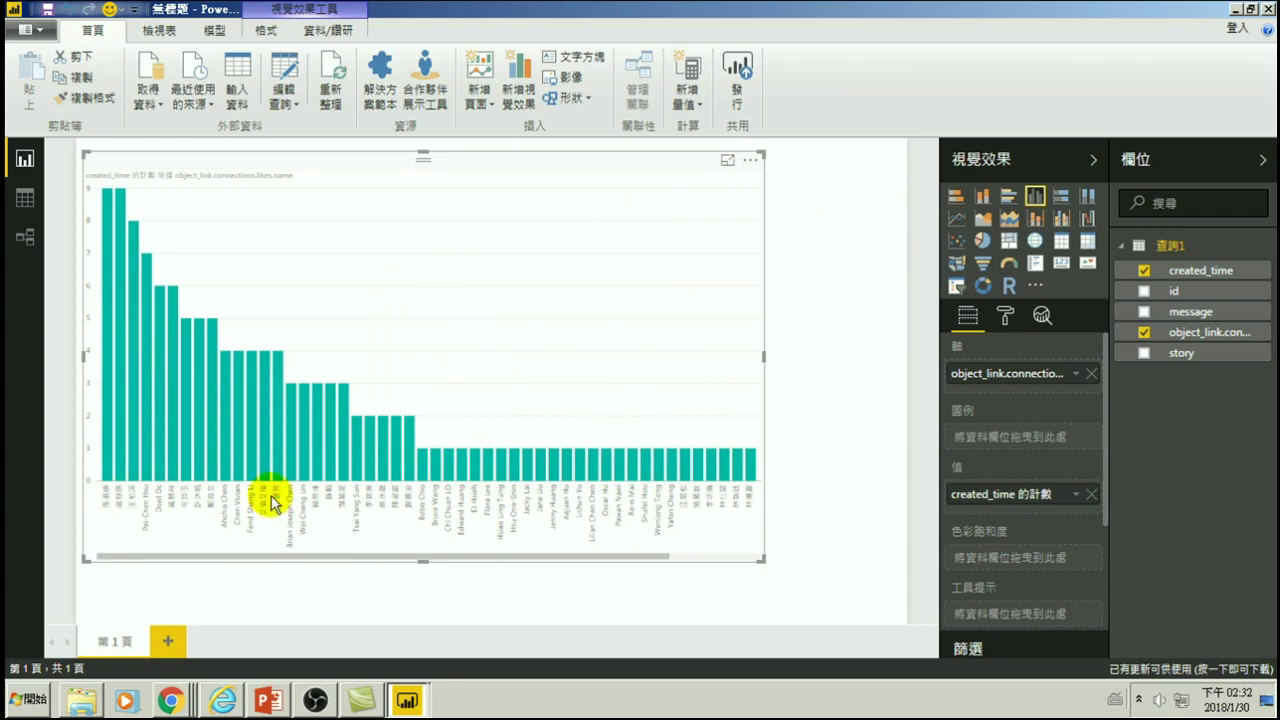
left_click_drag(763, 559, 900, 617)
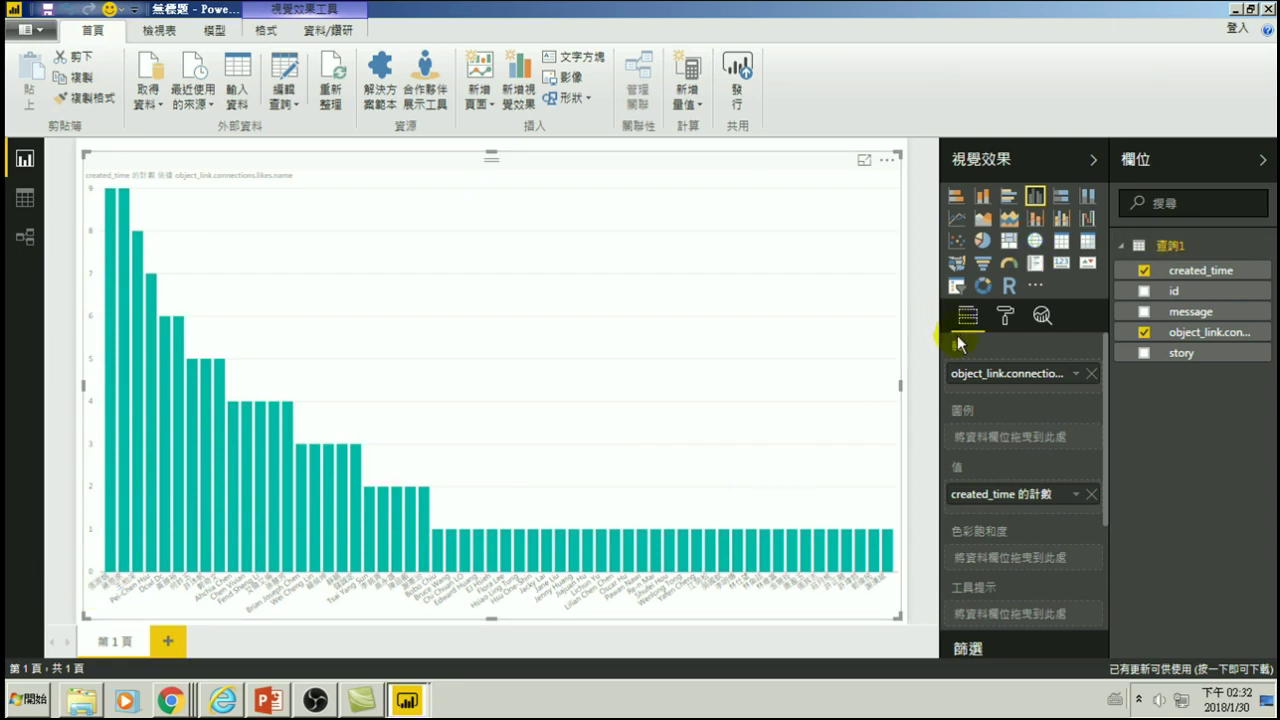
- Enlarge the likes-per-user chart's X-axis label text from size 11 to 18
left_click(1005, 318)
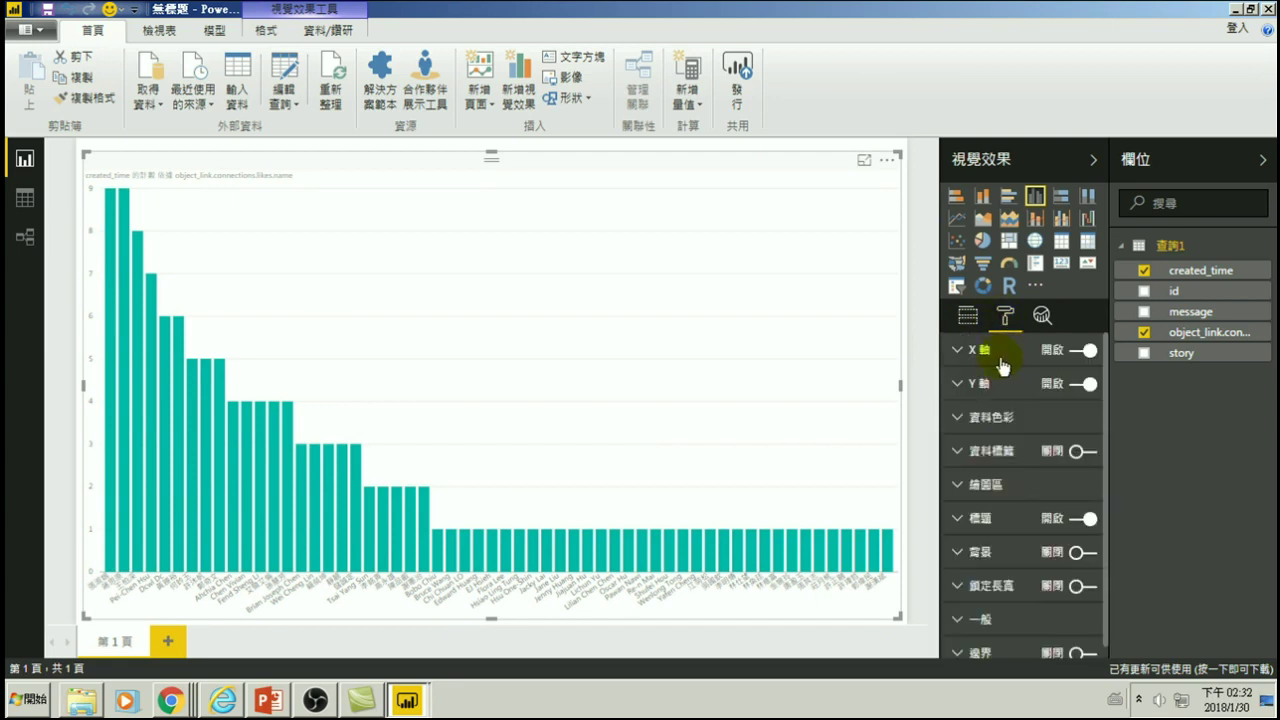
left_click(958, 352)
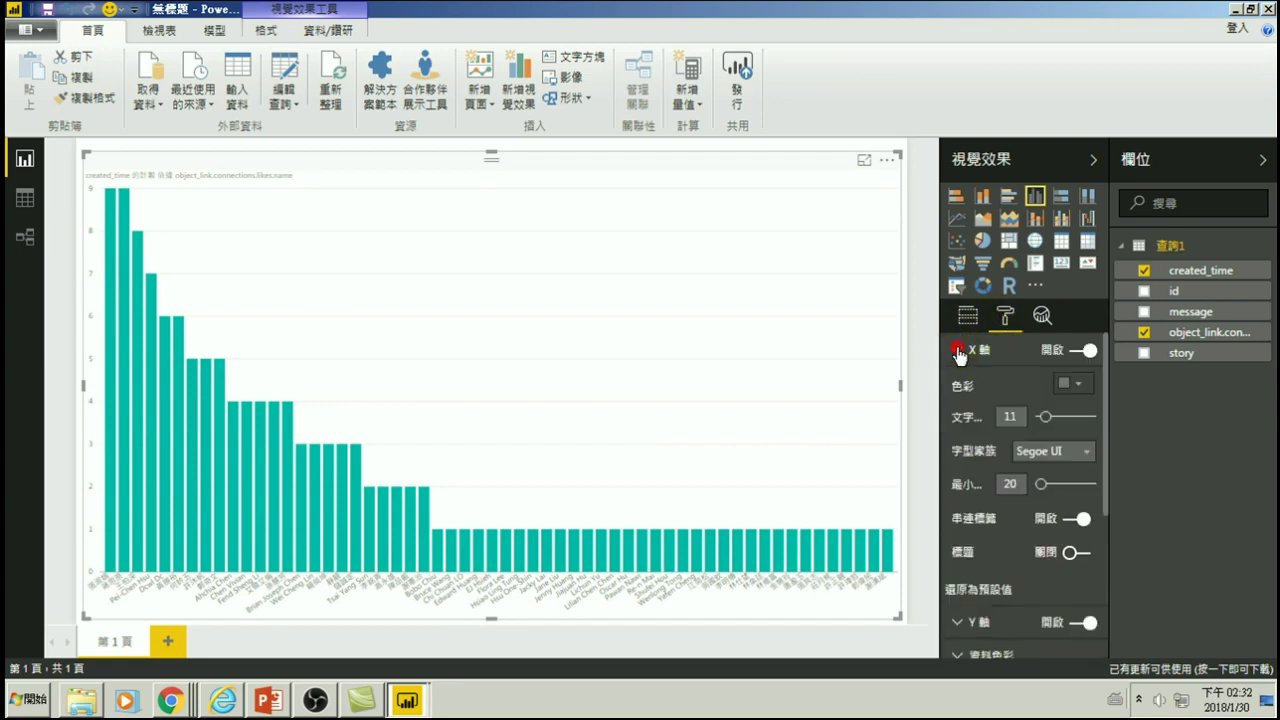
left_click_drag(1045, 423, 1058, 424)
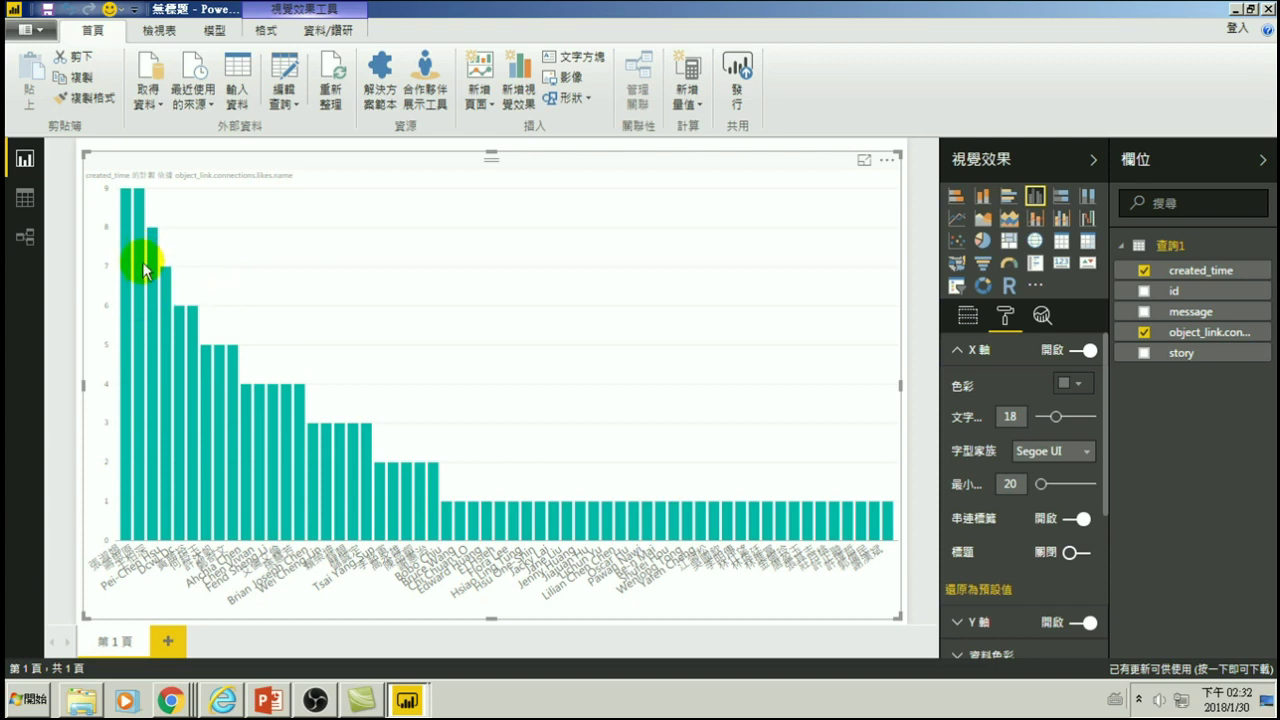
mouse_move(145, 270)
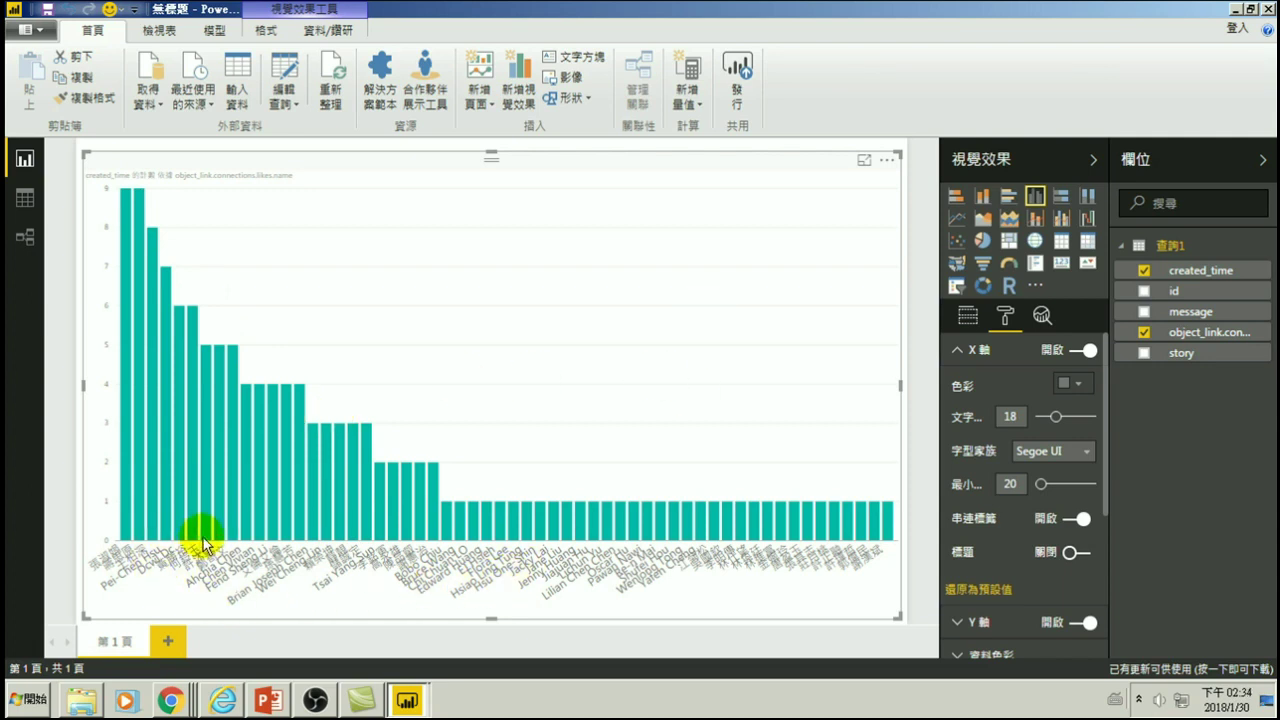
mouse_move(205, 538)
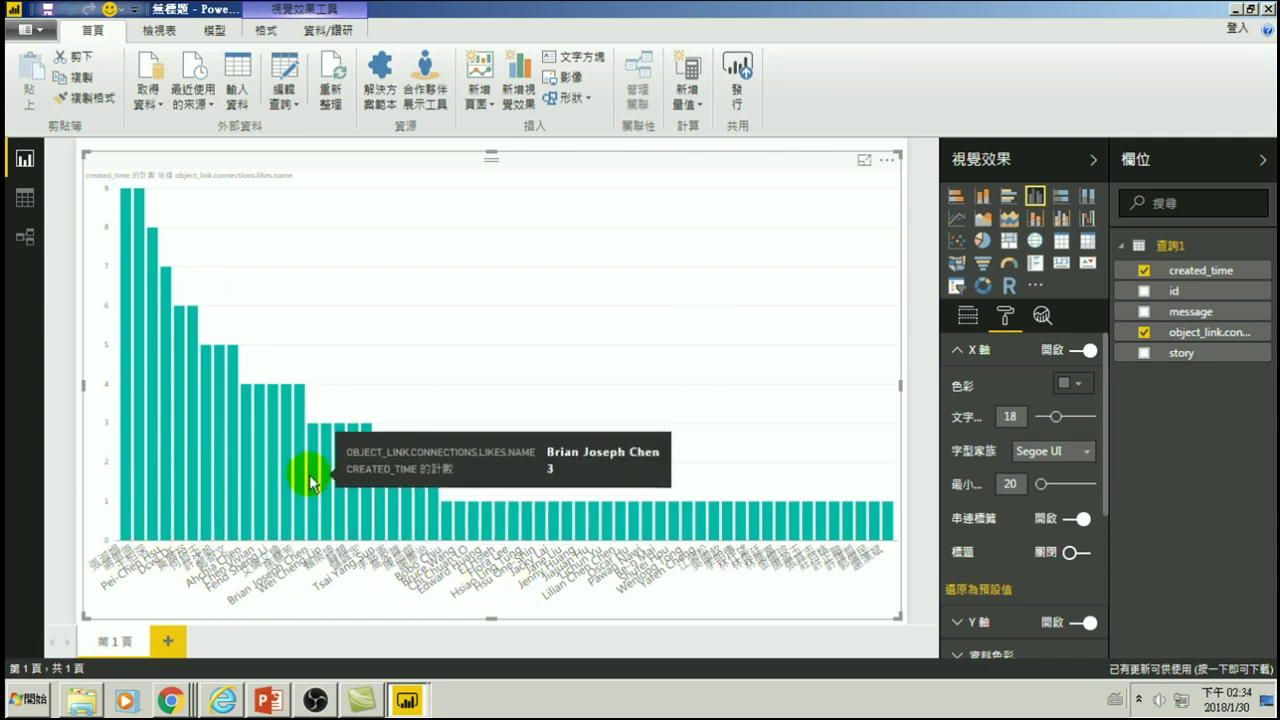
mouse_move(316, 532)
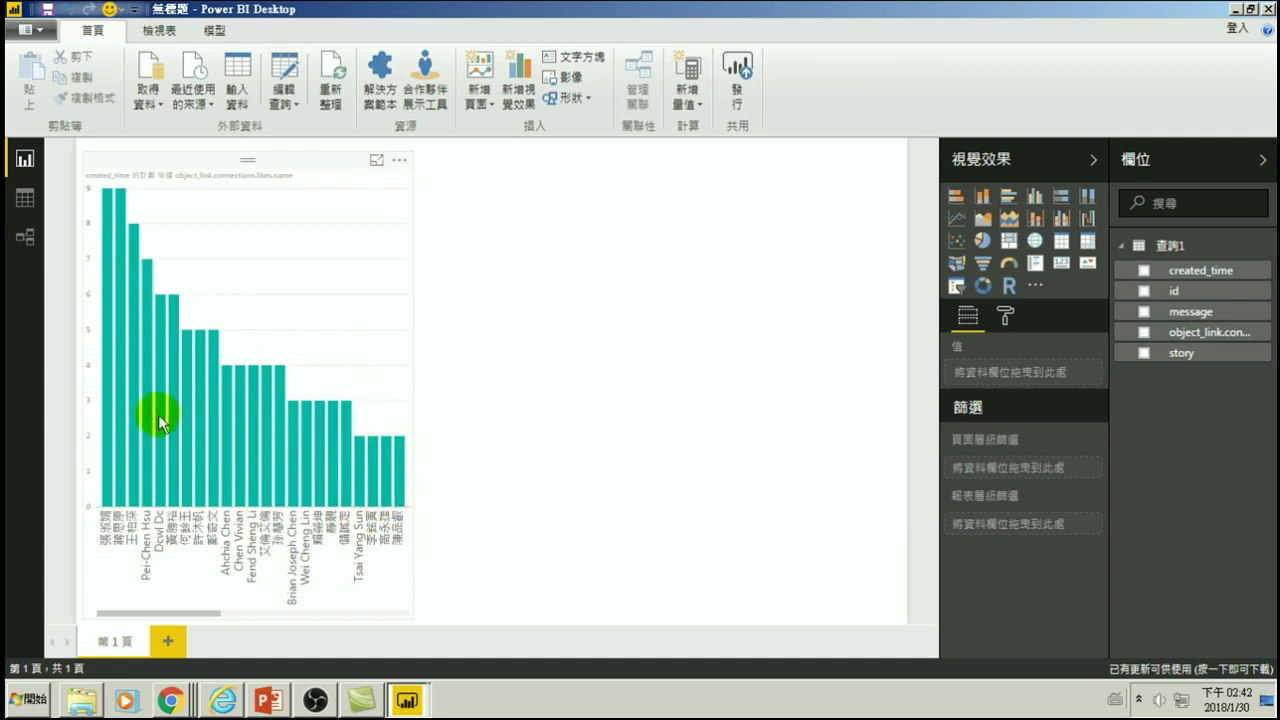
- Shrink the likes-per-user chart into the upper-left of the page so names run vertically
mouse_move(203, 409)
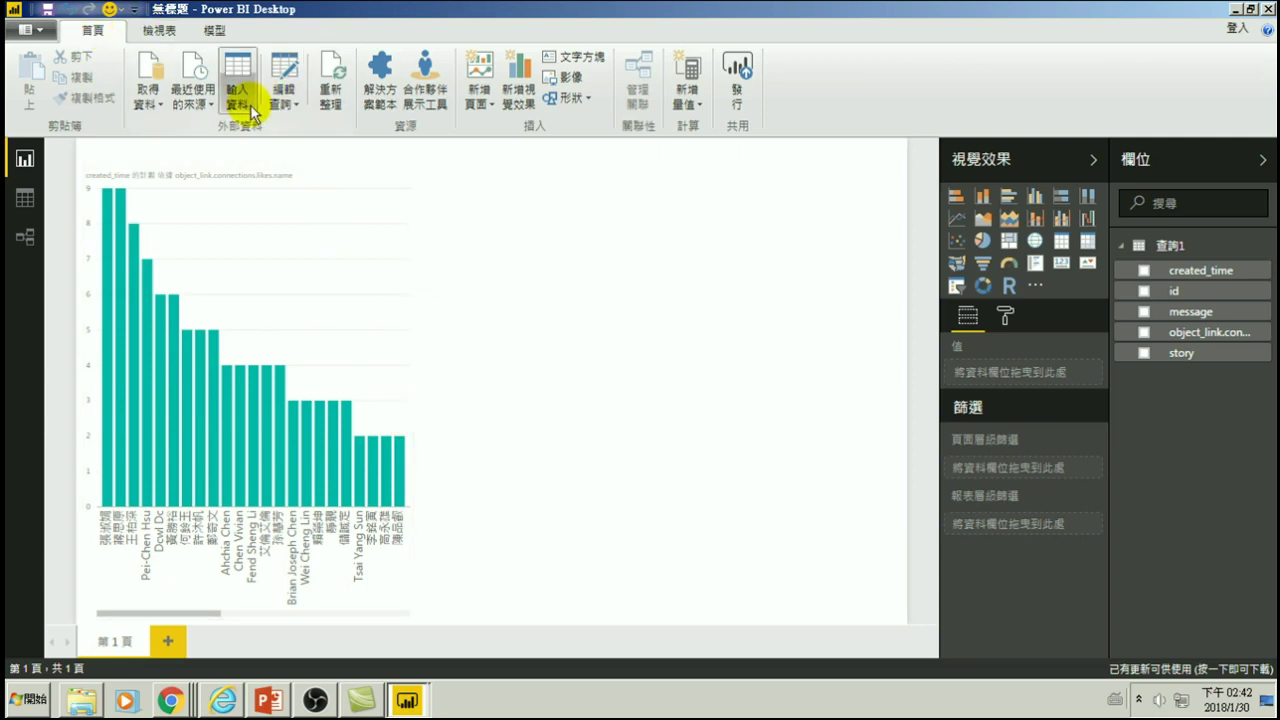
- Reopen the Query Editor, clear the message filter and re-tick the lesson 05–09 posts
left_click(284, 99)
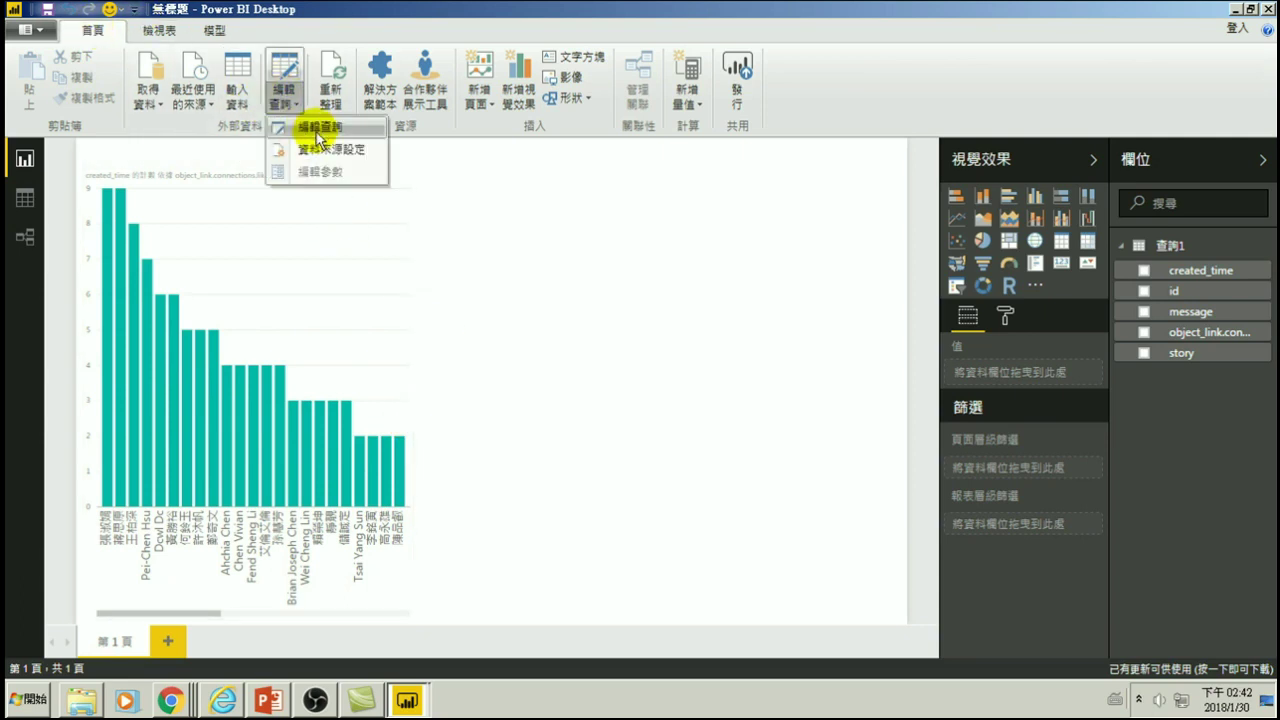
left_click(312, 127)
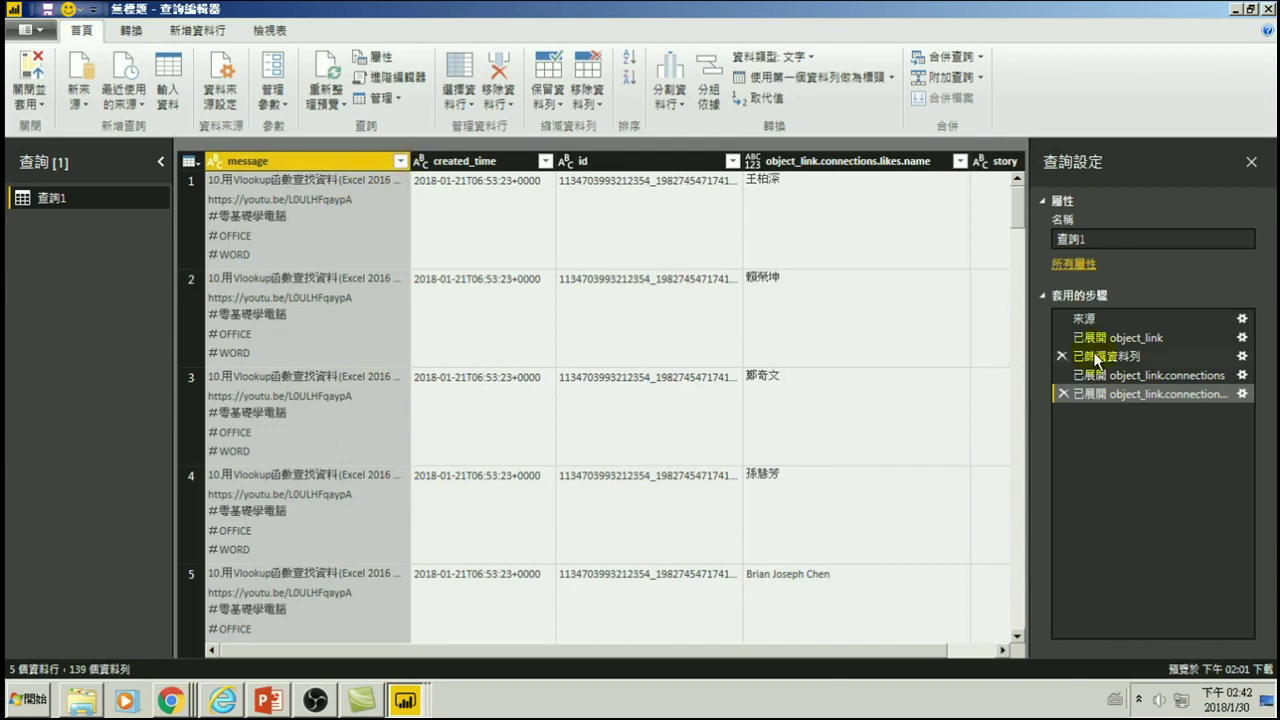
left_click(400, 161)
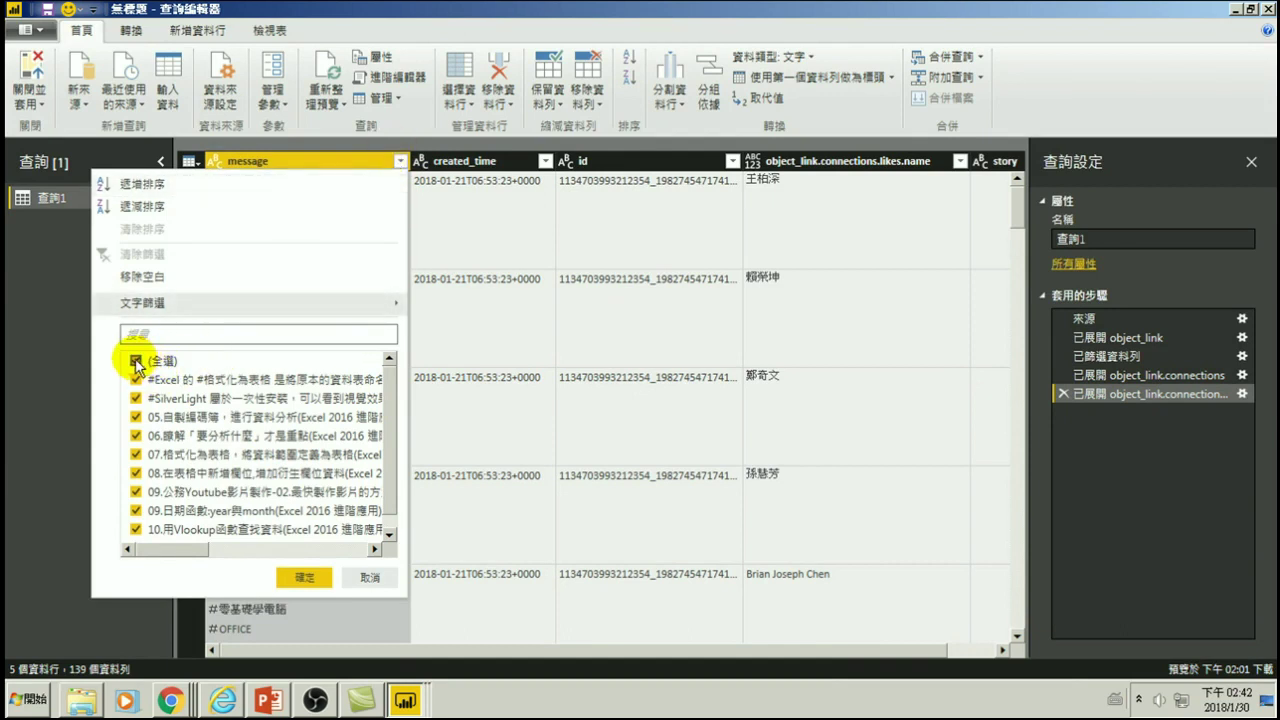
left_click(136, 362)
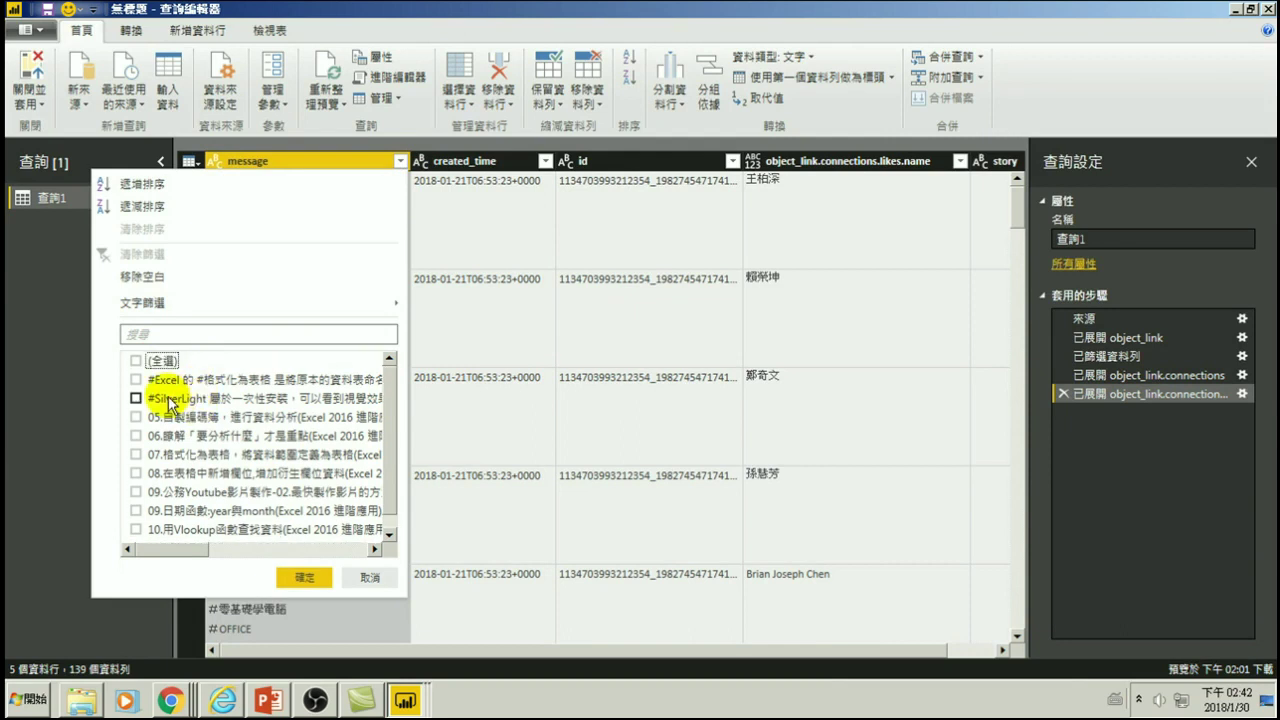
left_click(136, 380)
left_click(136, 398)
left_click(136, 417)
left_click(137, 436)
left_click(136, 455)
left_click(136, 473)
left_click(137, 492)
left_click(137, 510)
- Tick the lesson 10 Vlookup and ten-minute app posts, then cancel the filter changes
scroll(140, 512, "down", 1)
left_click(136, 514)
left_click(136, 531)
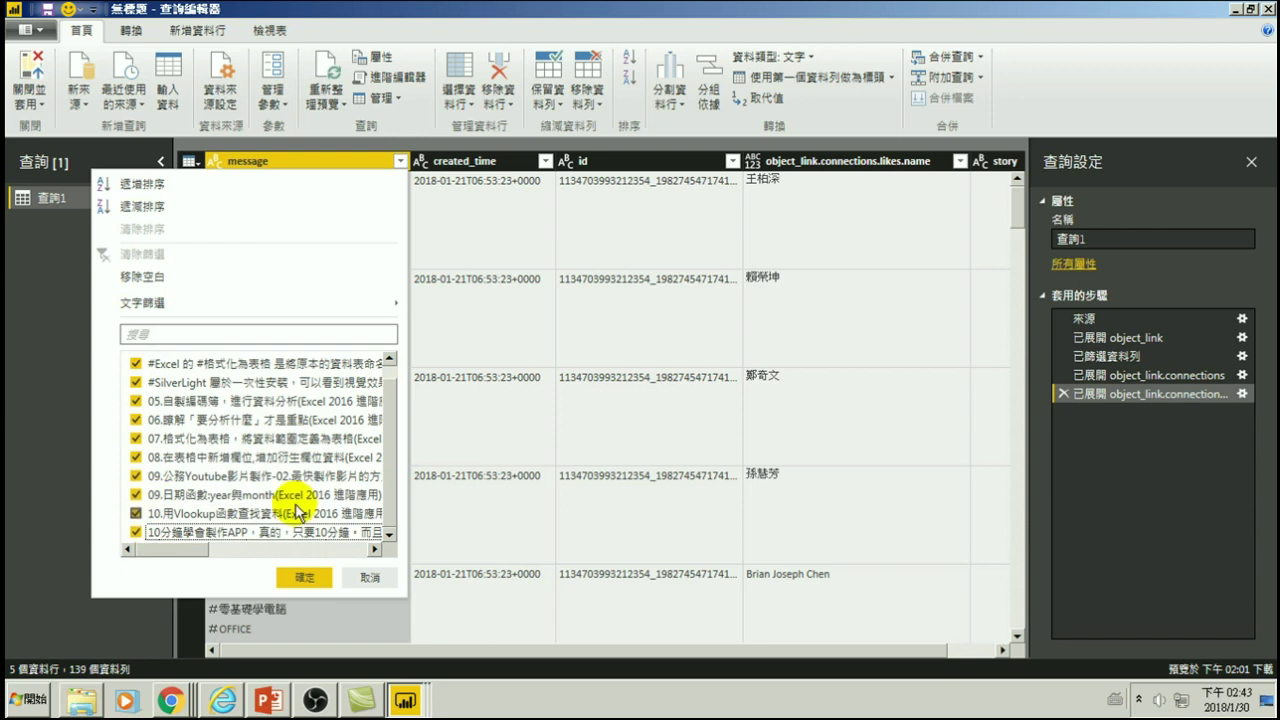
scroll(250, 440, "up", 1)
scroll(190, 430, "down", 1)
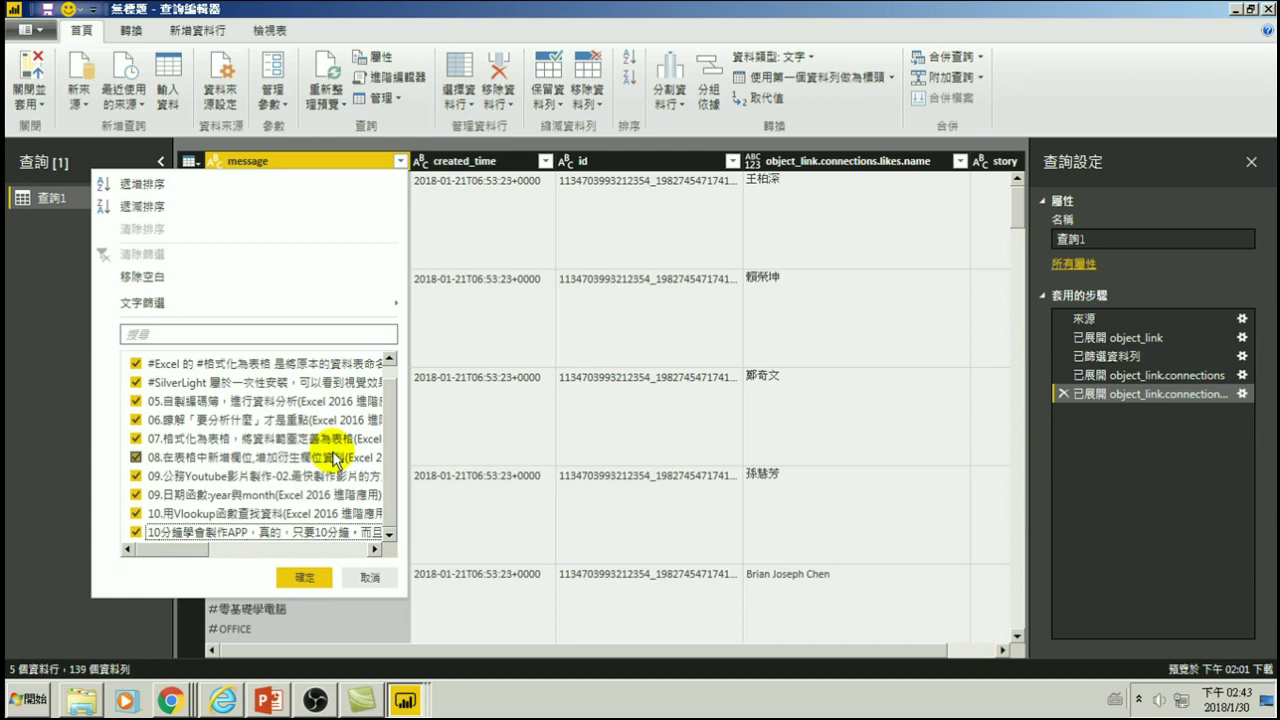
left_click(367, 580)
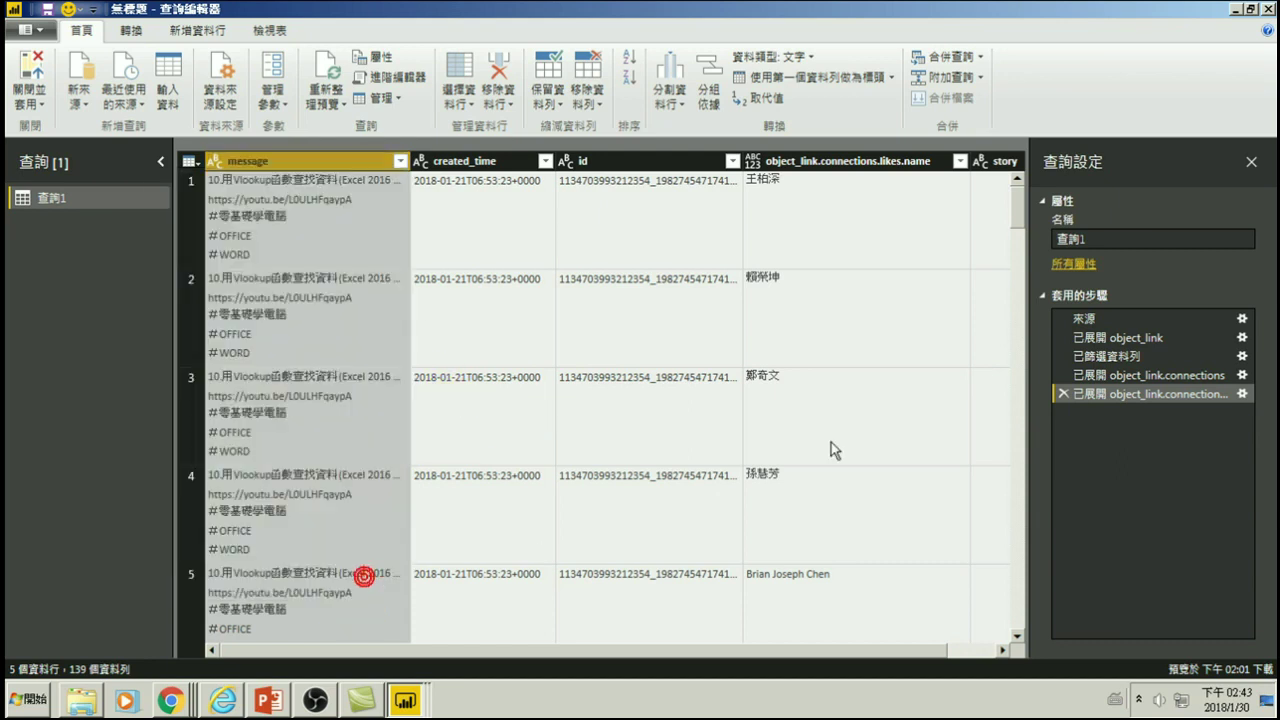
- Compare the connections-expansion and 已篩選資料列 steps, ending on 已篩選資料列
left_click(1095, 378)
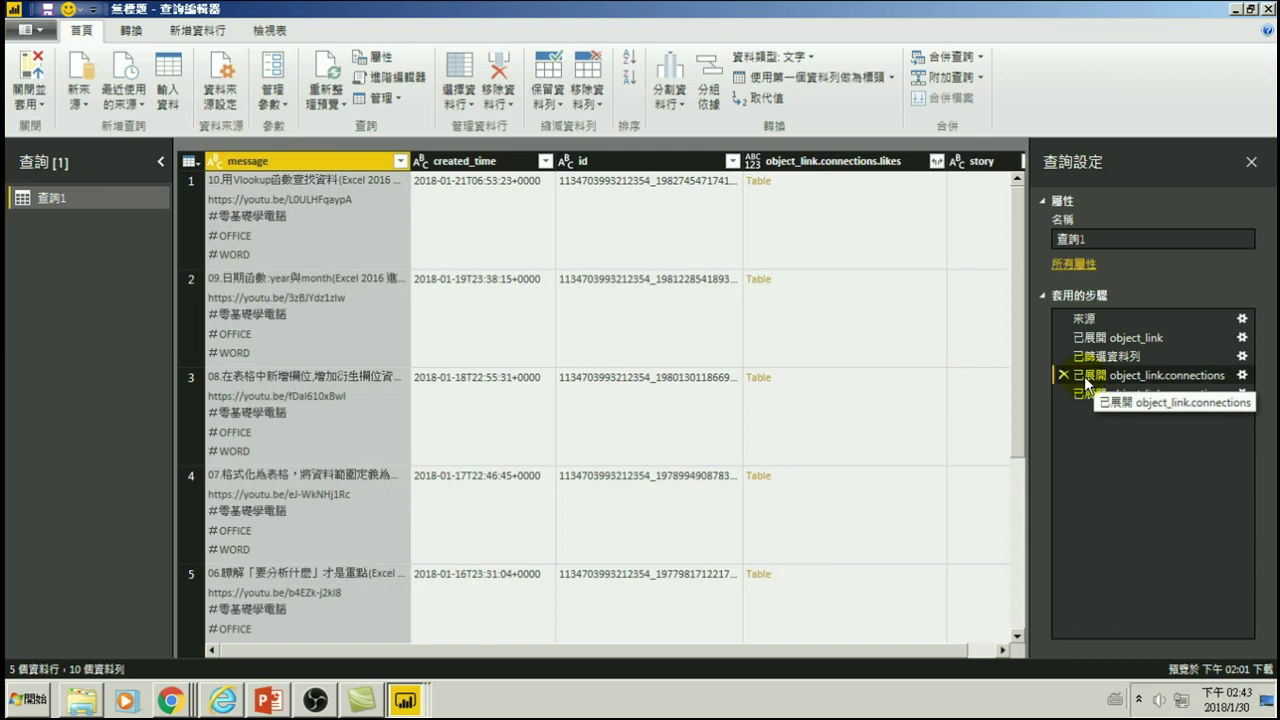
left_click(400, 161)
scroll(392, 470, "down", 1)
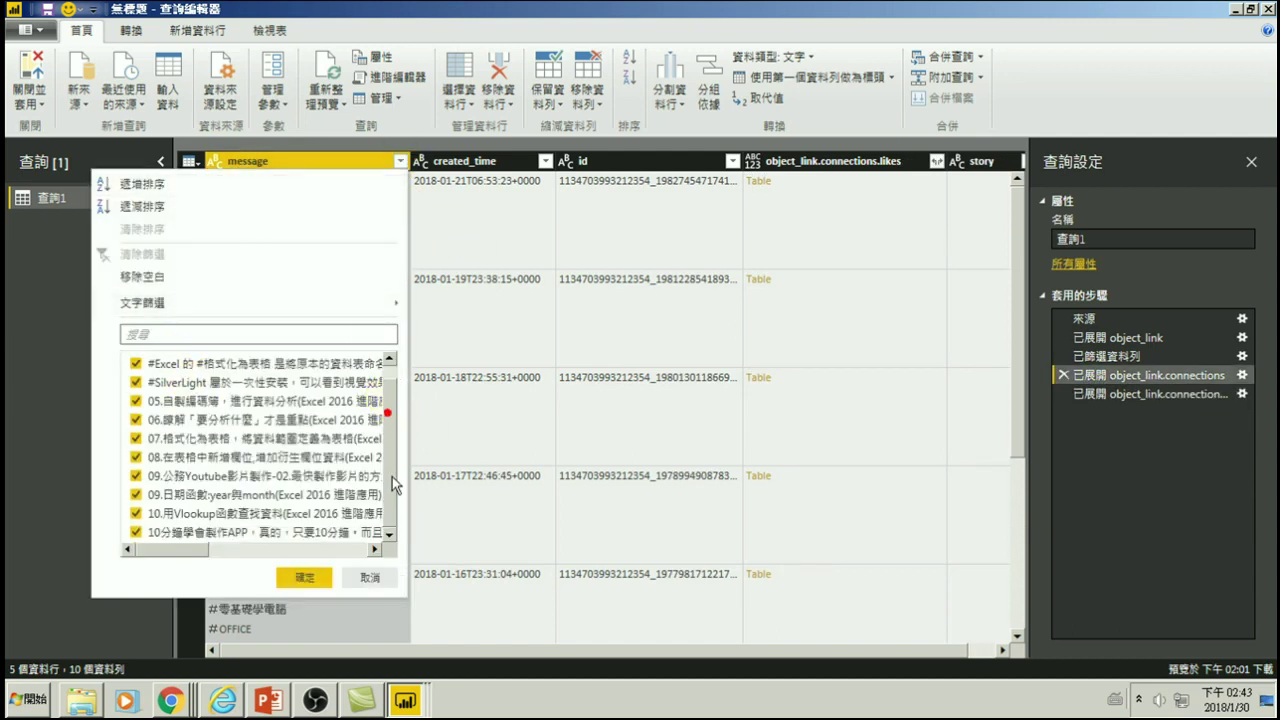
left_click(365, 576)
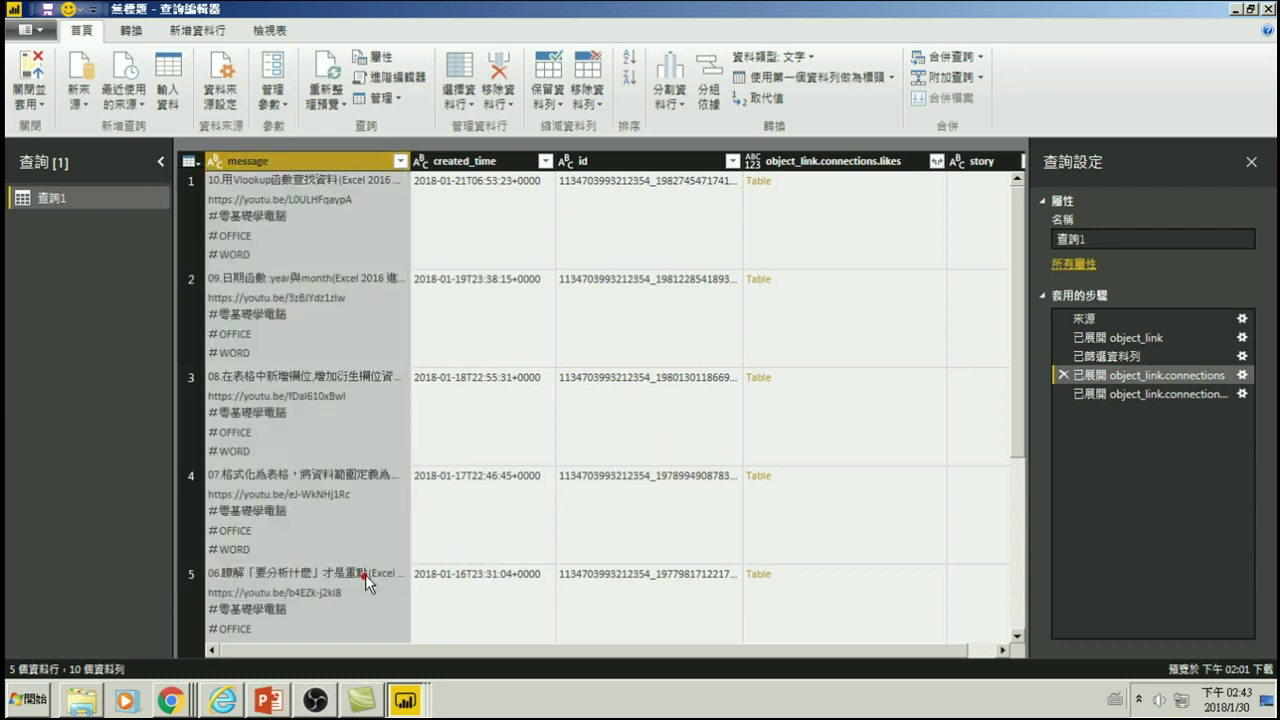
left_click(1103, 356)
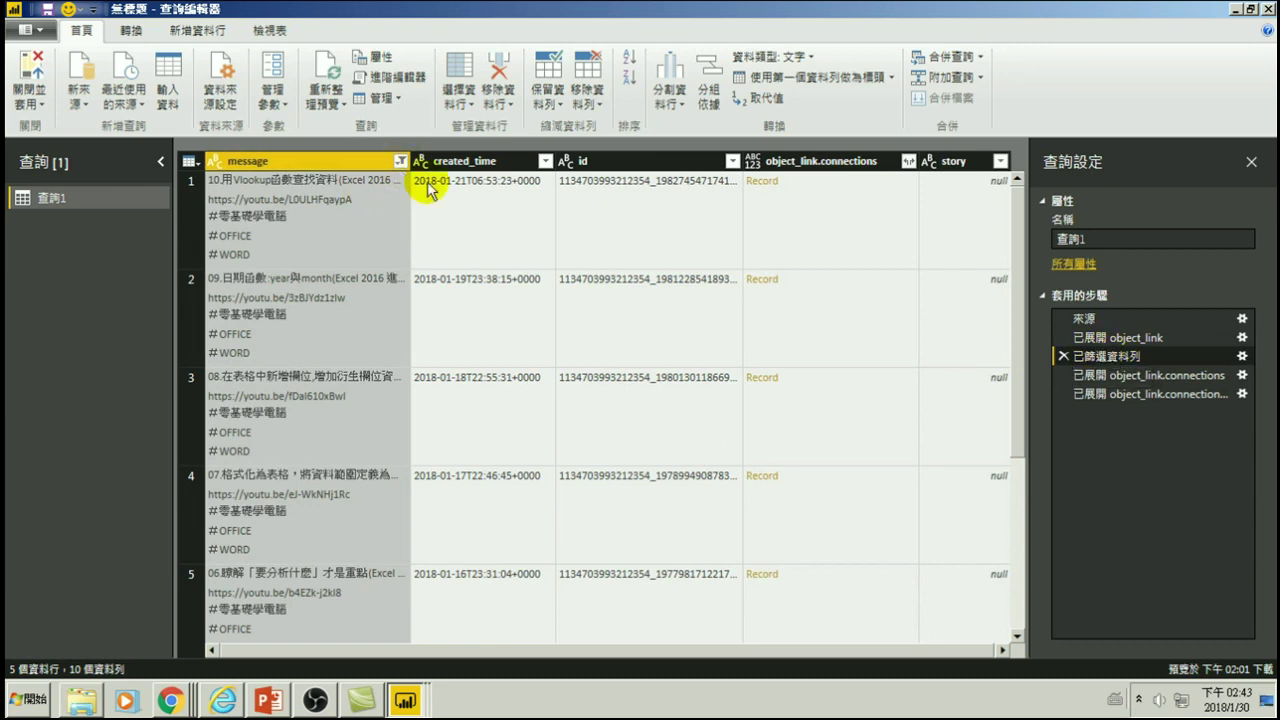
left_click(1105, 375)
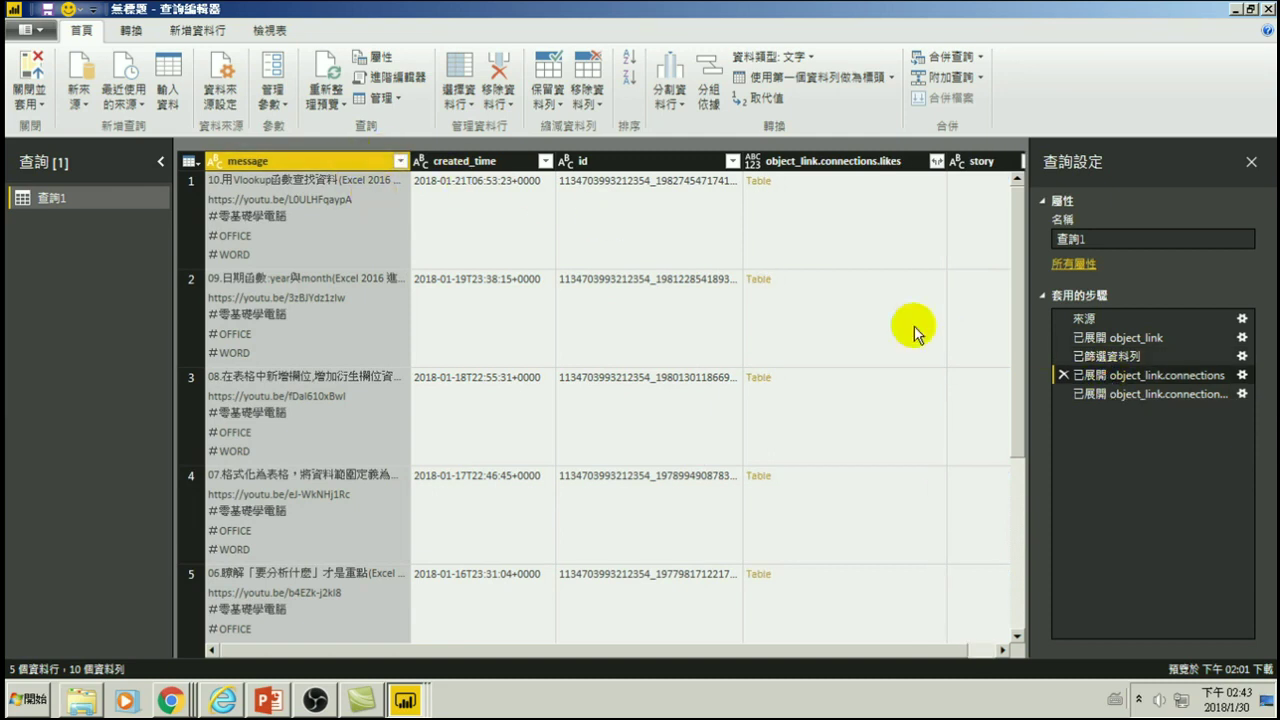
left_click(1108, 356)
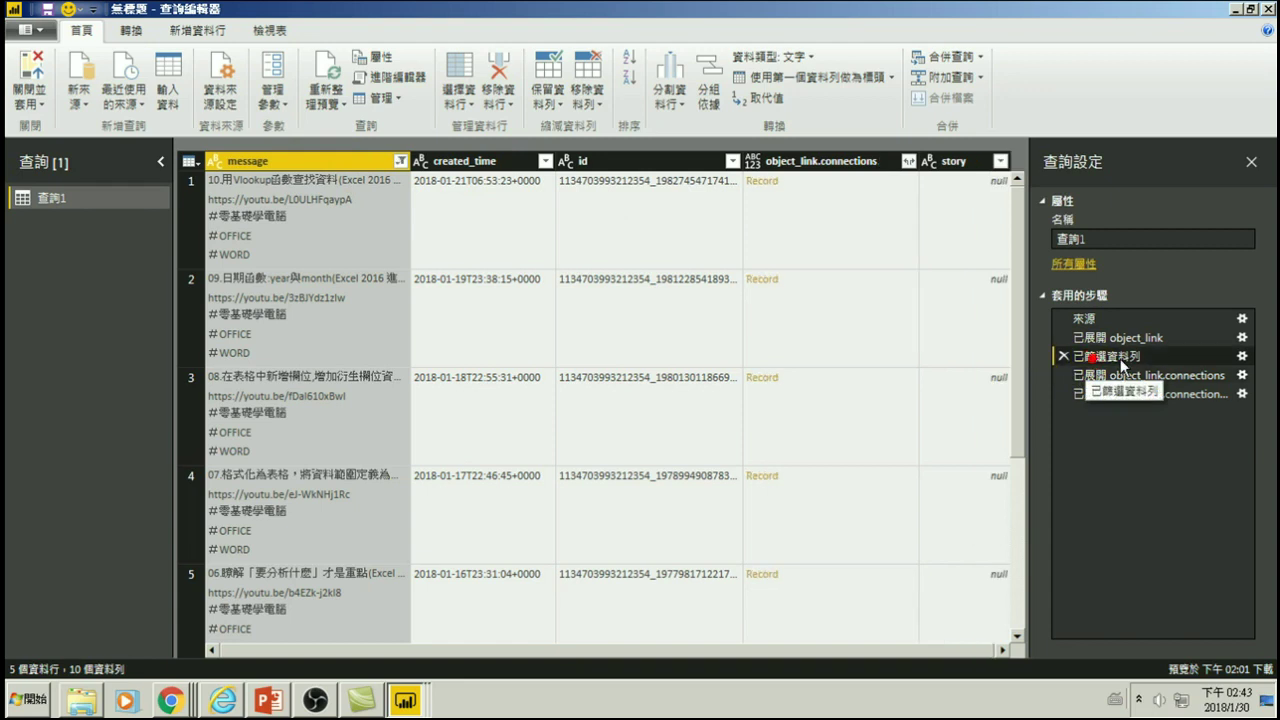
- In the message filter, tick the lesson 36, Excel VBA automation and Excel population chart posts
left_click(400, 162)
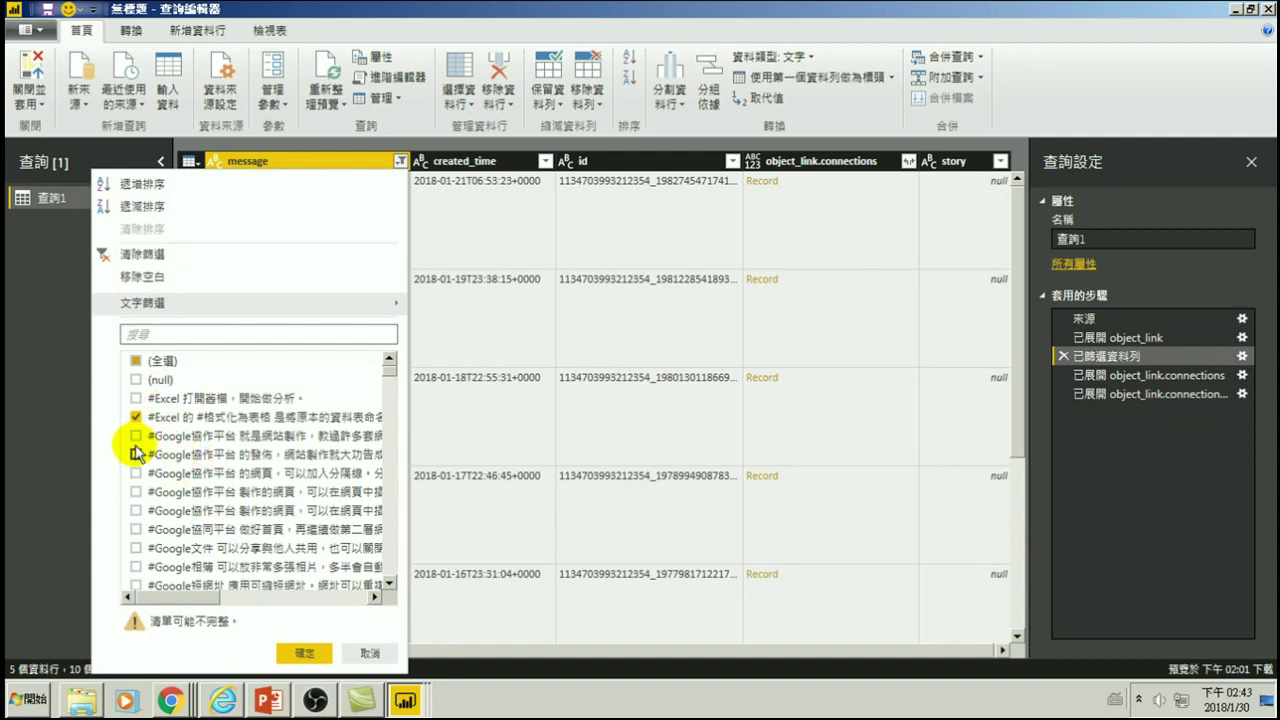
left_click(389, 583)
left_click(389, 583)
left_click(389, 583)
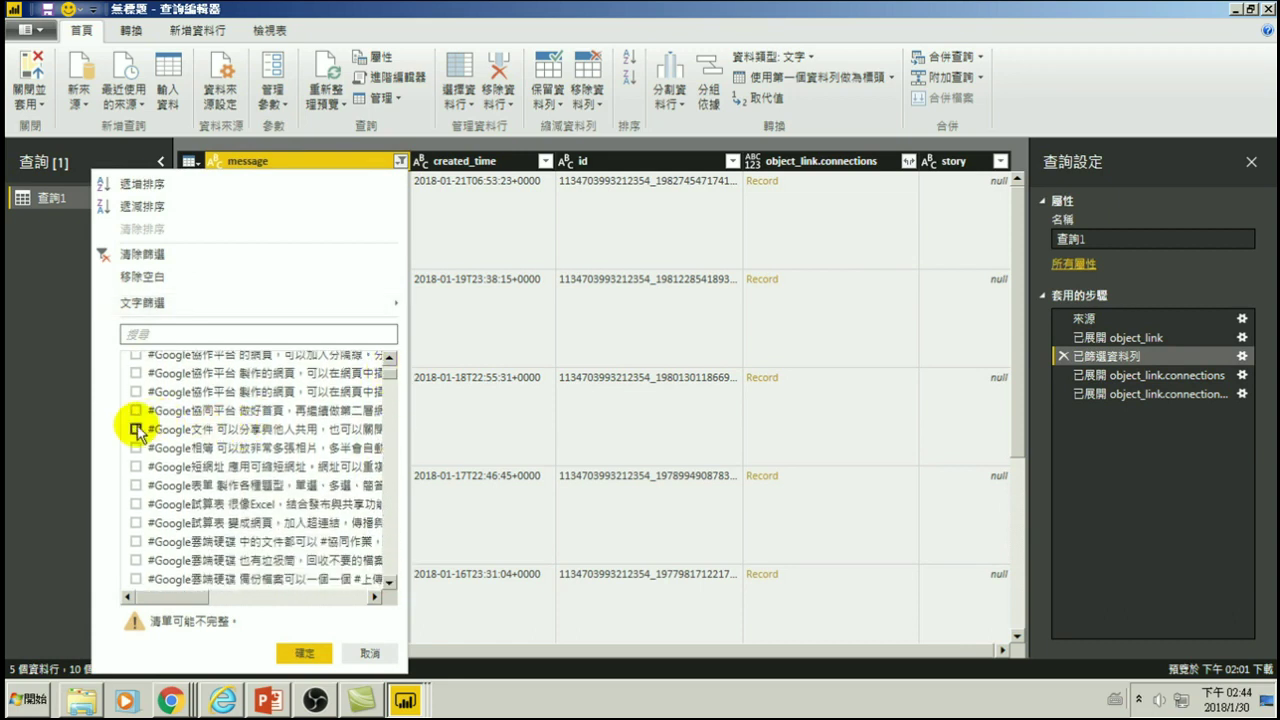
scroll(183, 528, "down", 10)
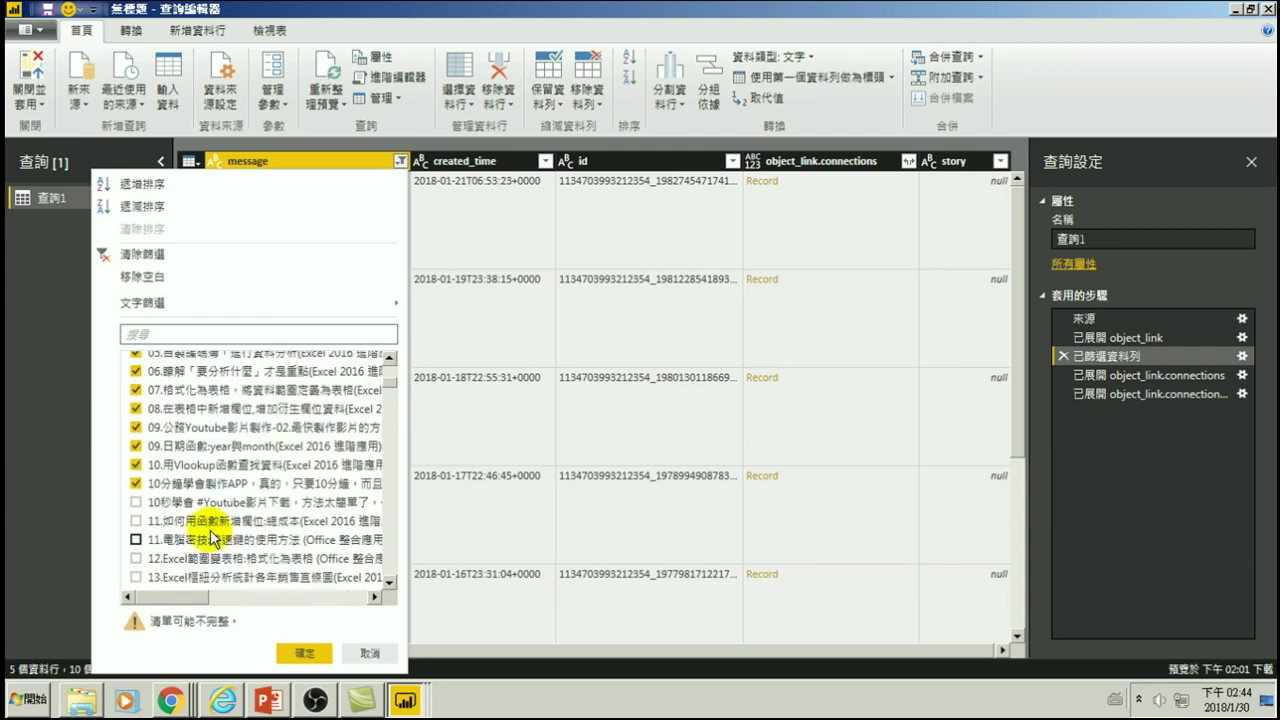
scroll(205, 537, "down", 3)
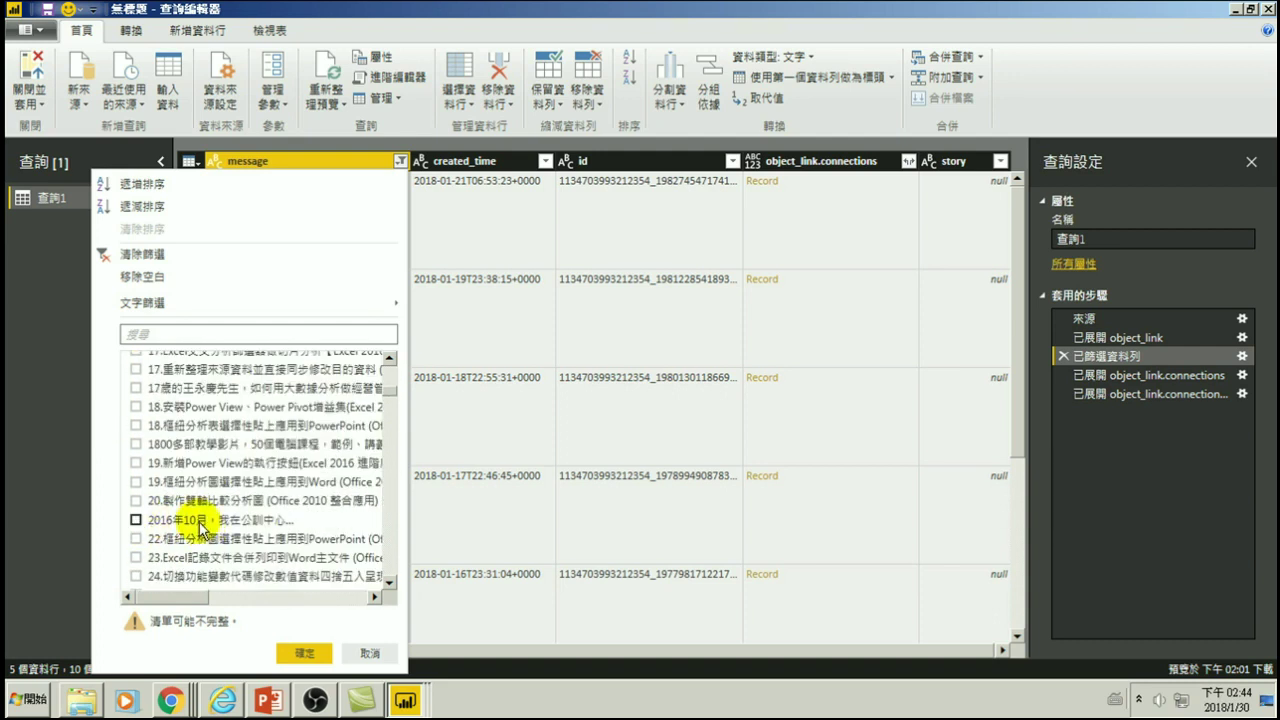
scroll(165, 515, "down", 5)
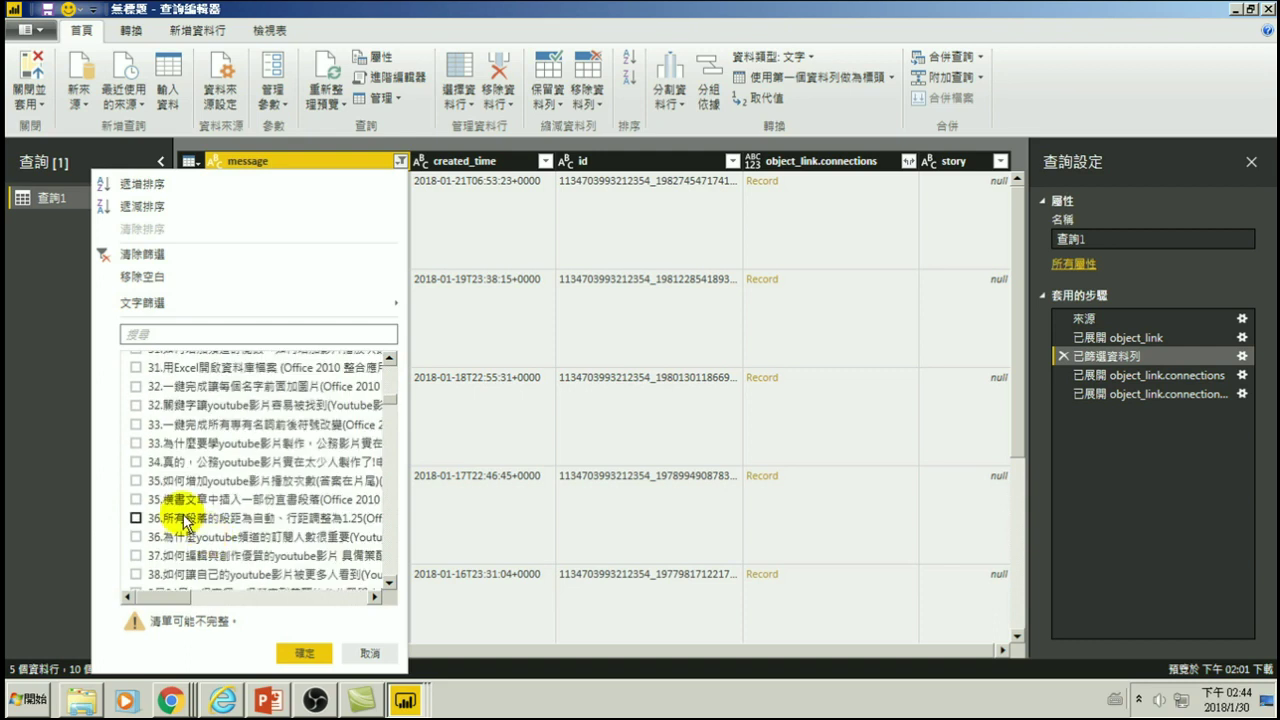
scroll(215, 490, "down", 2)
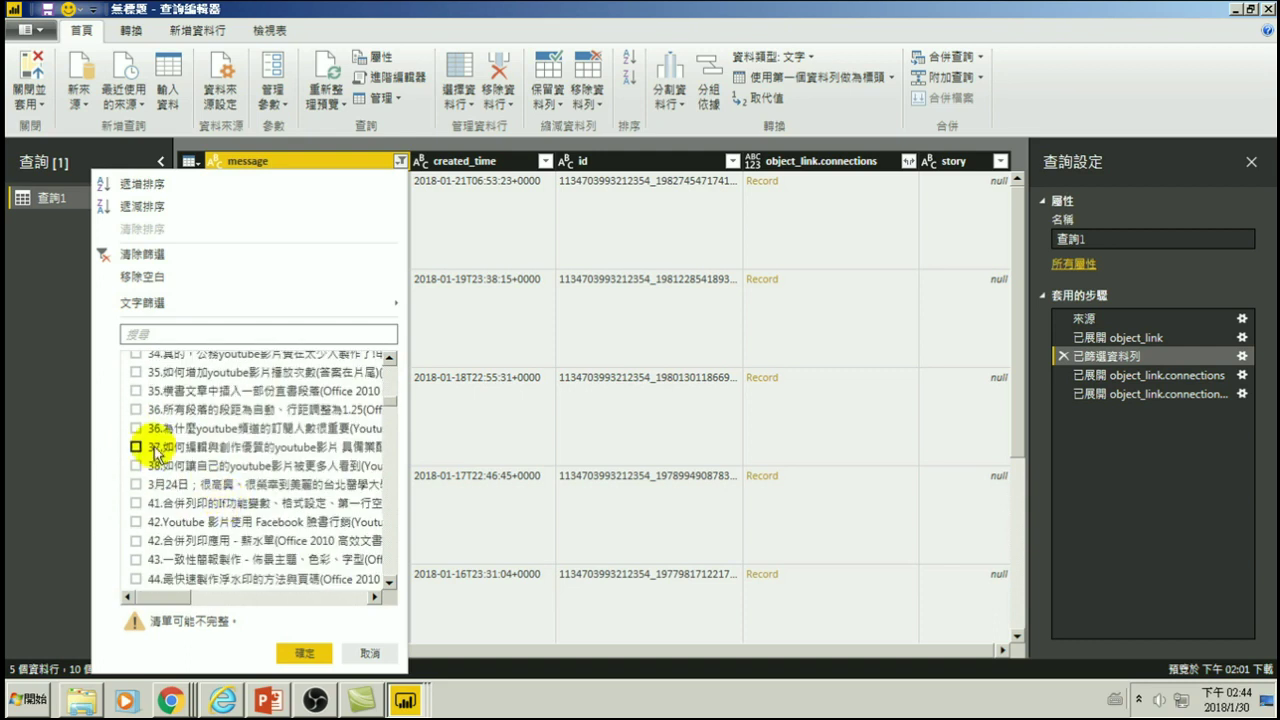
left_click(135, 409)
scroll(130, 450, "down", 3)
scroll(160, 540, "down", 3)
scroll(175, 540, "down", 4)
left_click(135, 452)
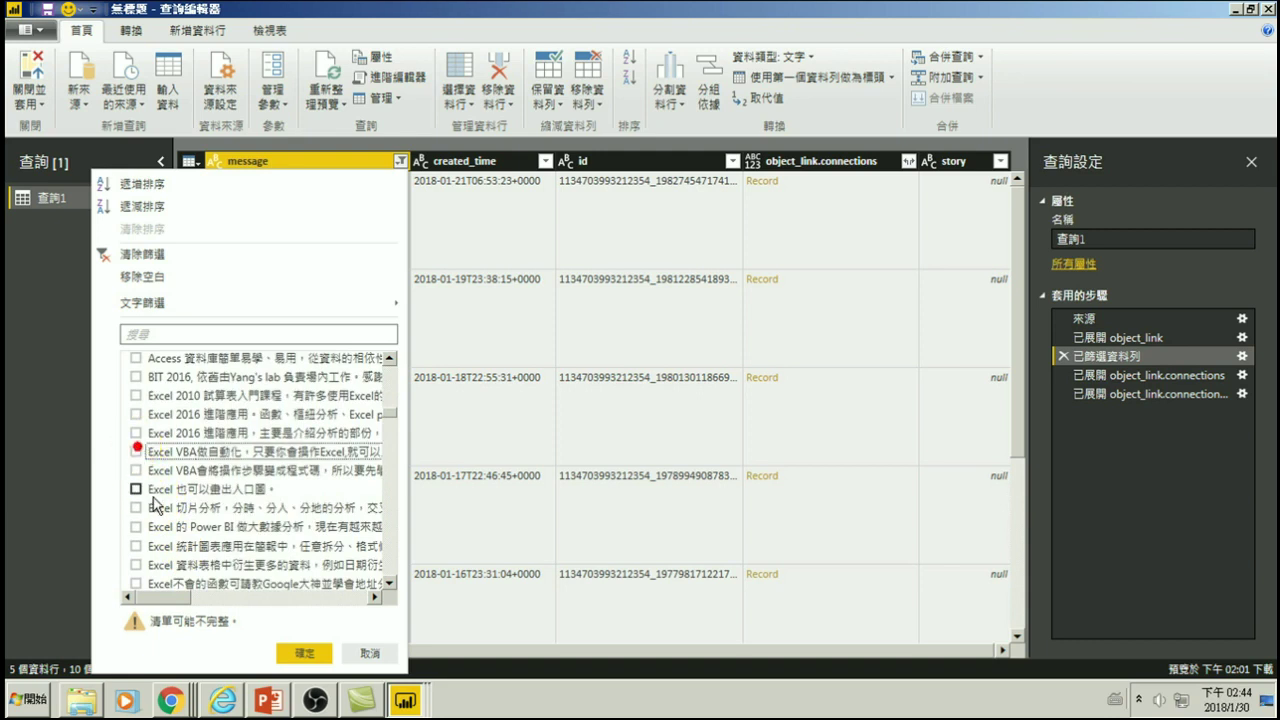
left_click(135, 489)
- Tick the LibreOffice Impress, Mummy, Word 高效文書處理(7) and Youtube創作者工作室 posts and apply the filter
scroll(137, 480, "down", 3)
scroll(137, 470, "down", 3)
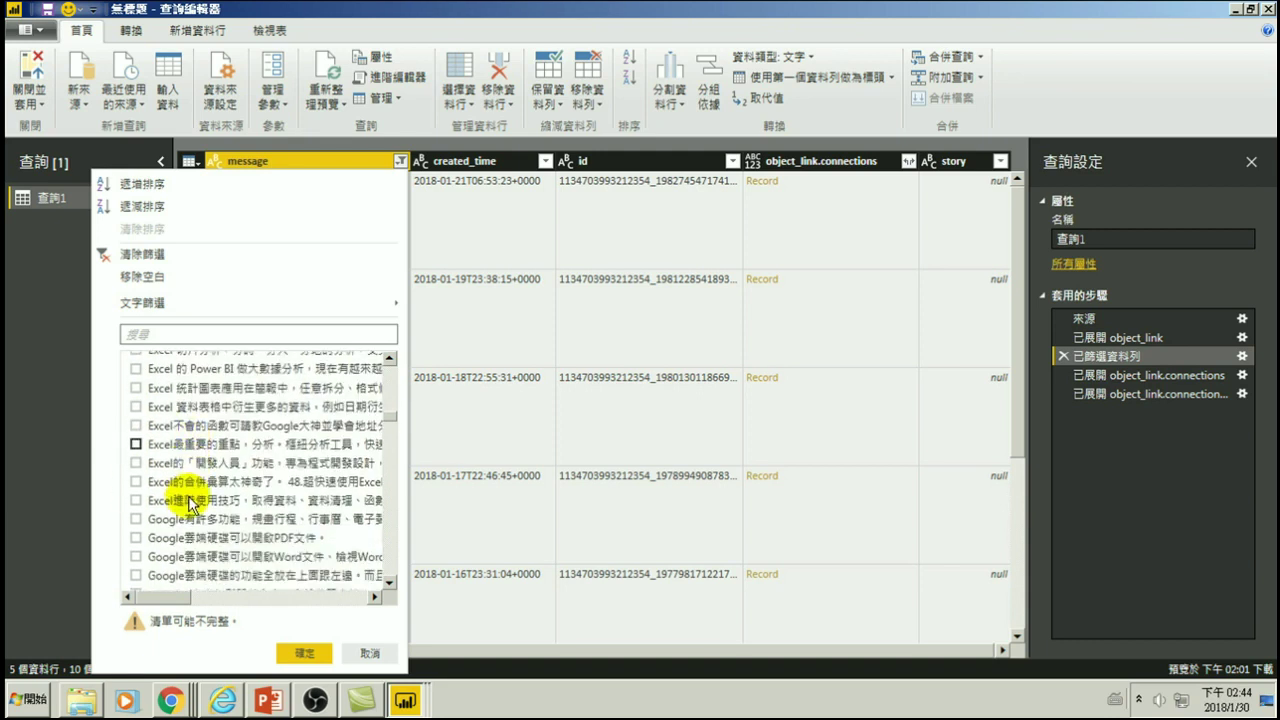
scroll(135, 459, "down", 3)
left_click(135, 449)
scroll(150, 480, "down", 2)
scroll(162, 424, "up", 1)
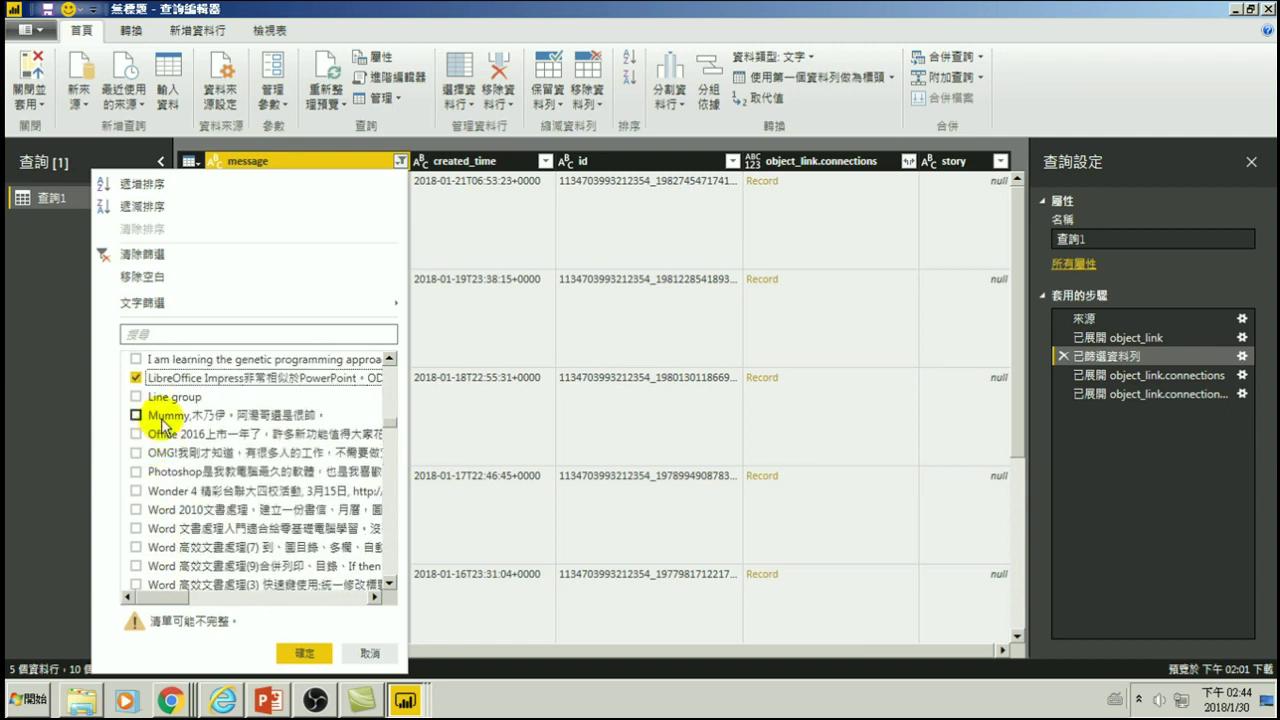
left_click(135, 415)
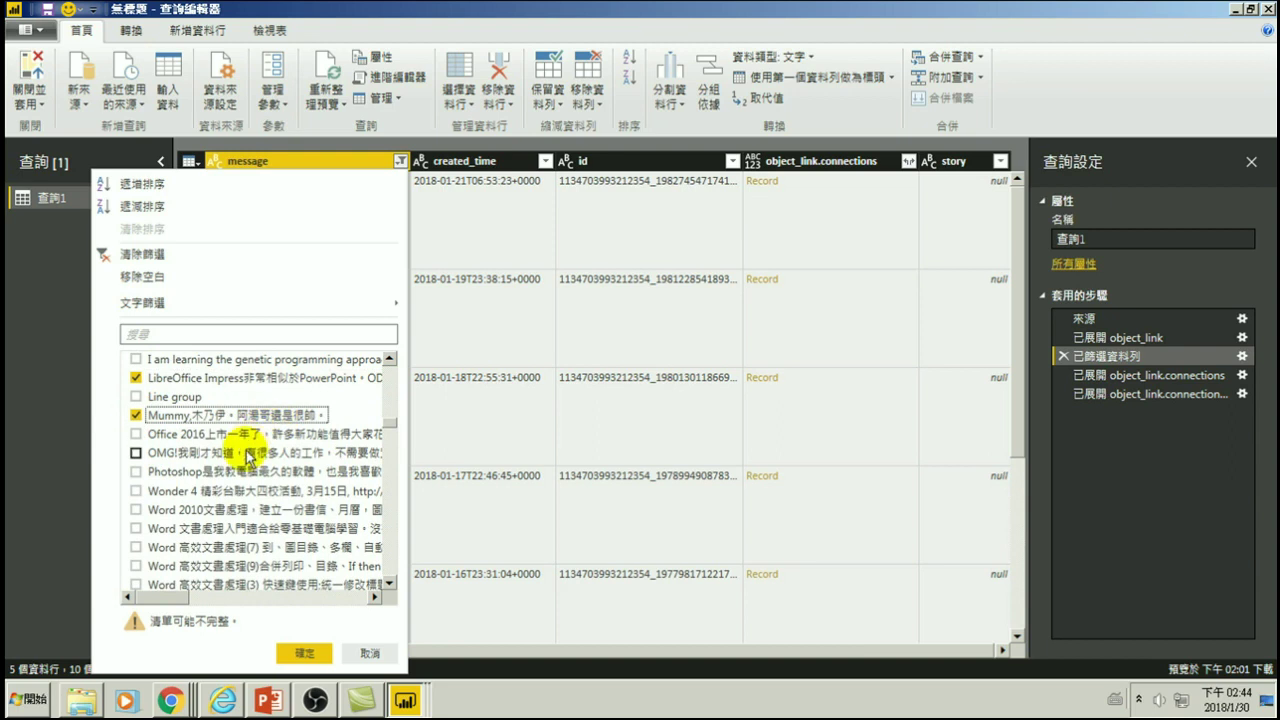
scroll(236, 465, "down", 1)
left_click(136, 476)
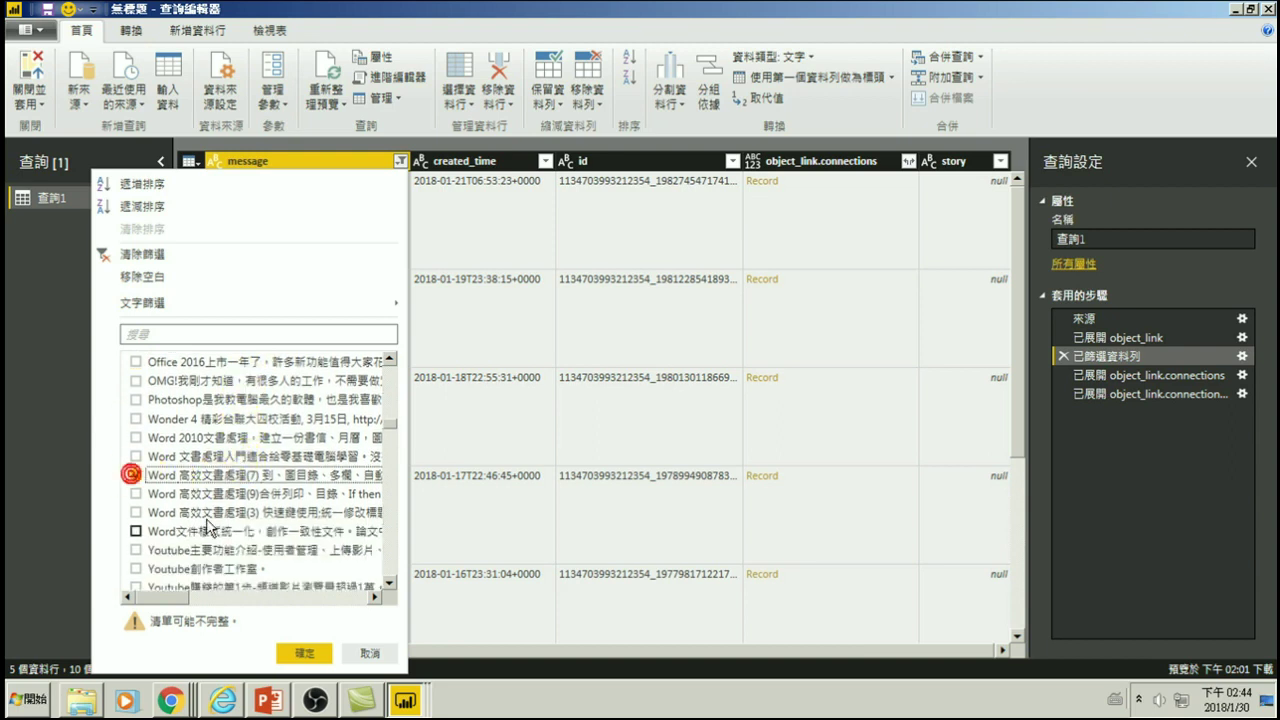
scroll(140, 470, "down", 3)
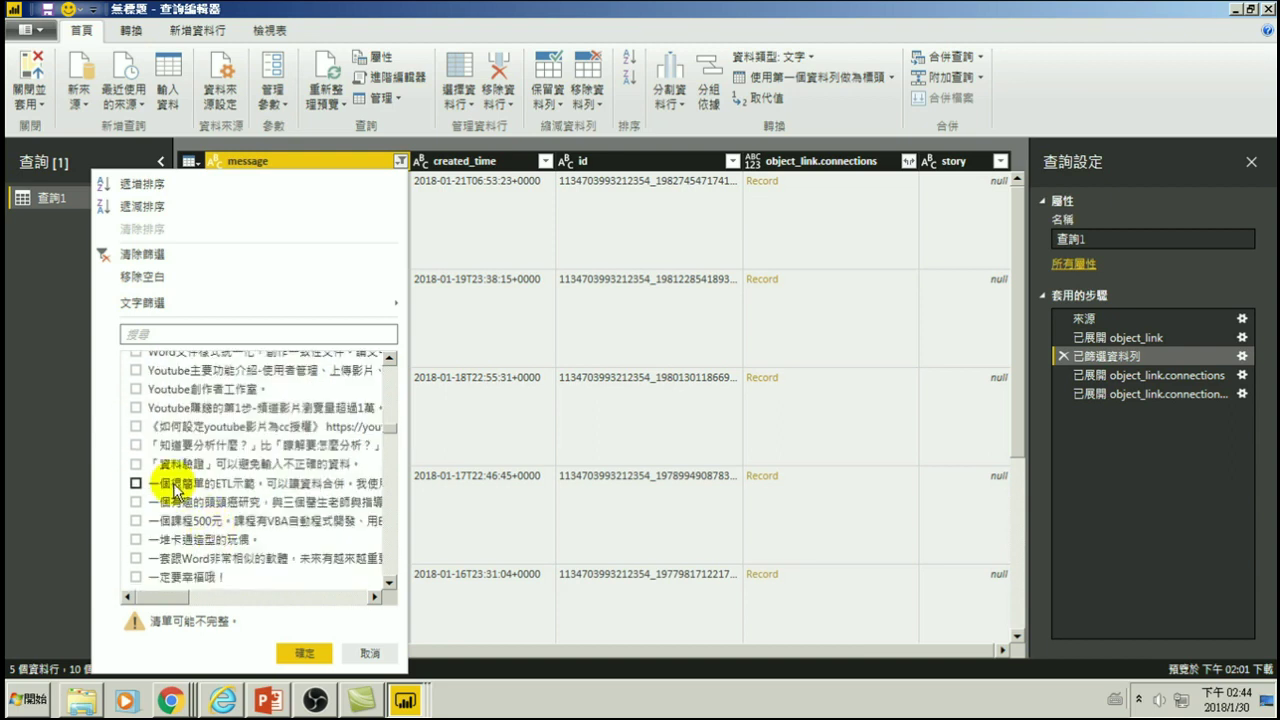
left_click(135, 389)
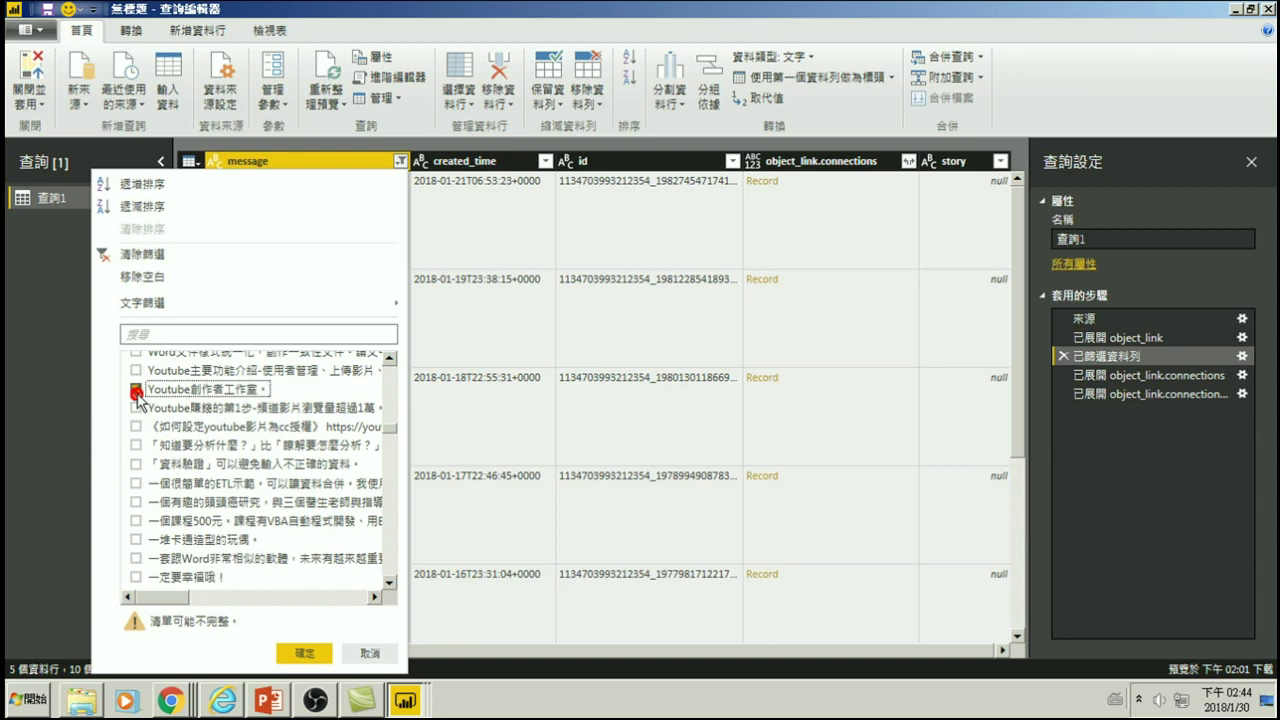
left_click(300, 652)
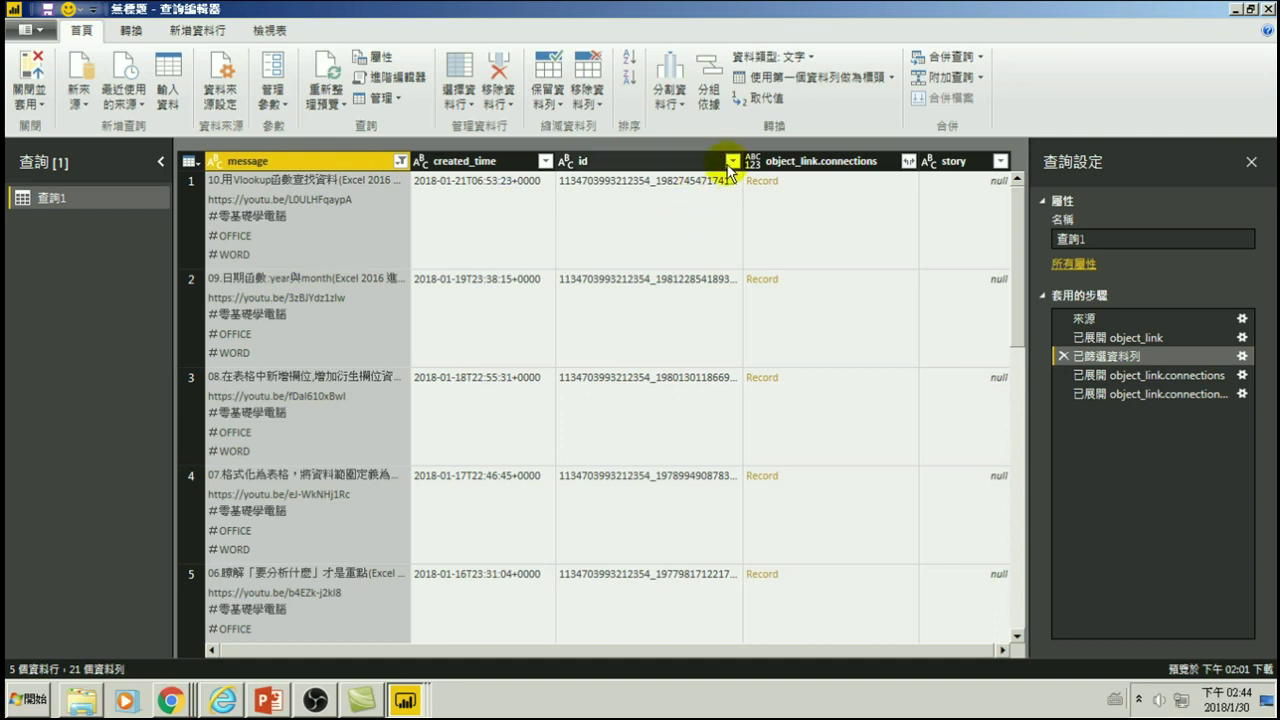
- Inspect the id filter and the connections and likes expand options without changing them
left_click(733, 161)
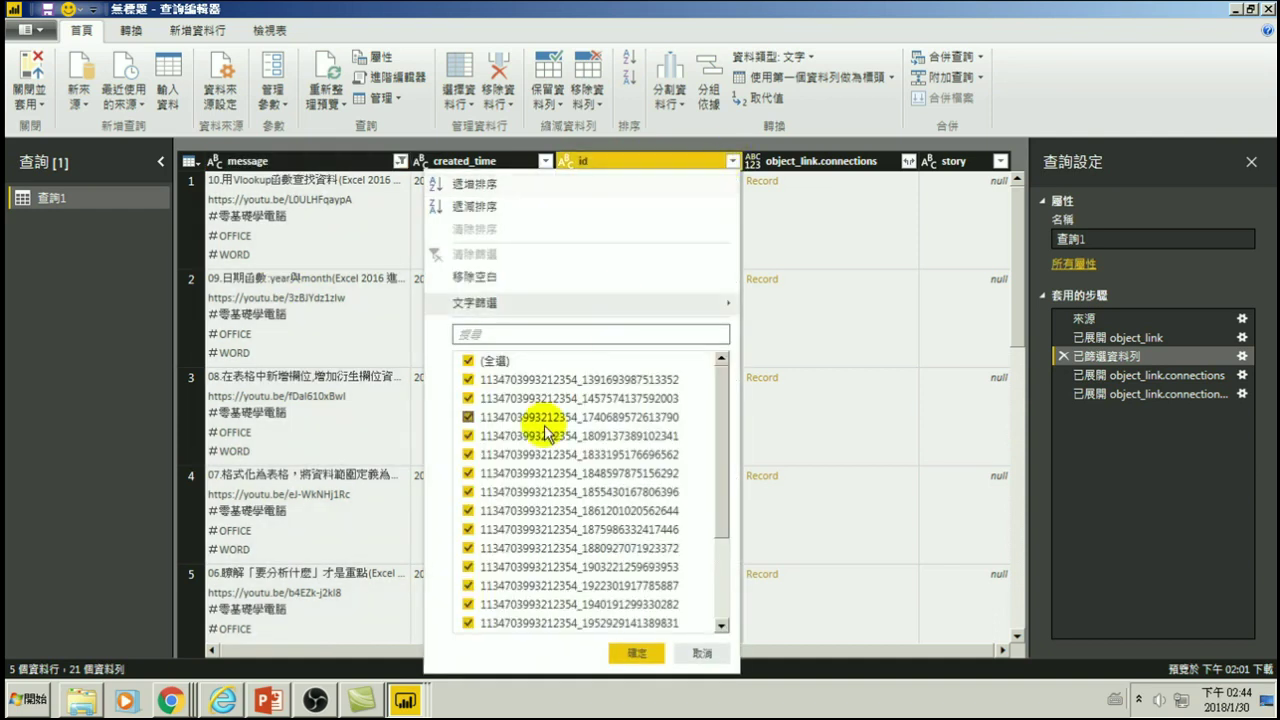
left_click_drag(726, 420, 733, 395)
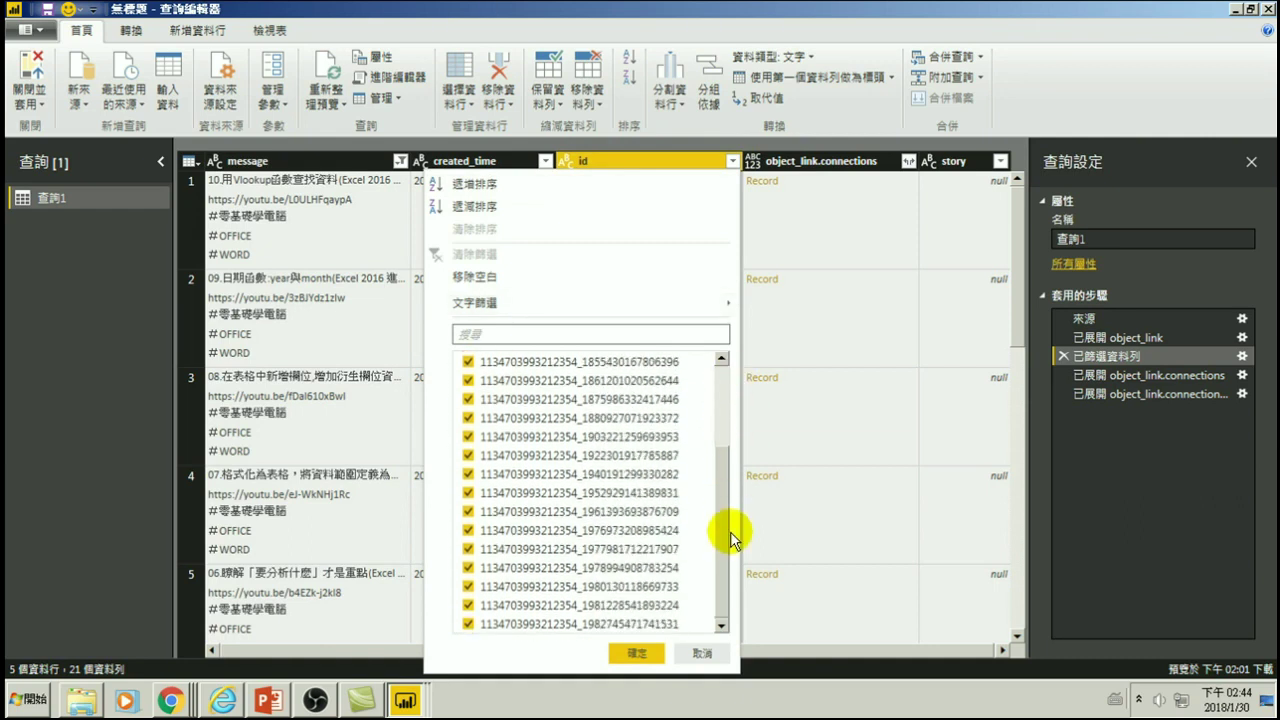
left_click(702, 652)
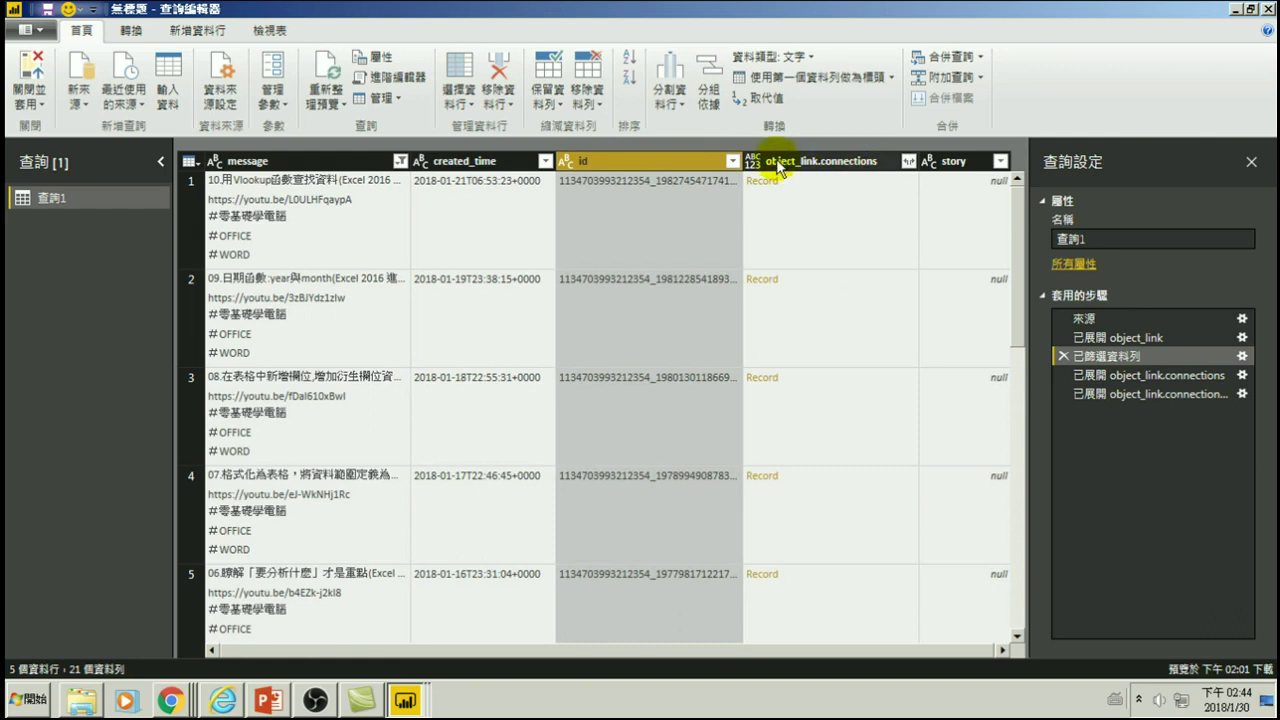
left_click(908, 163)
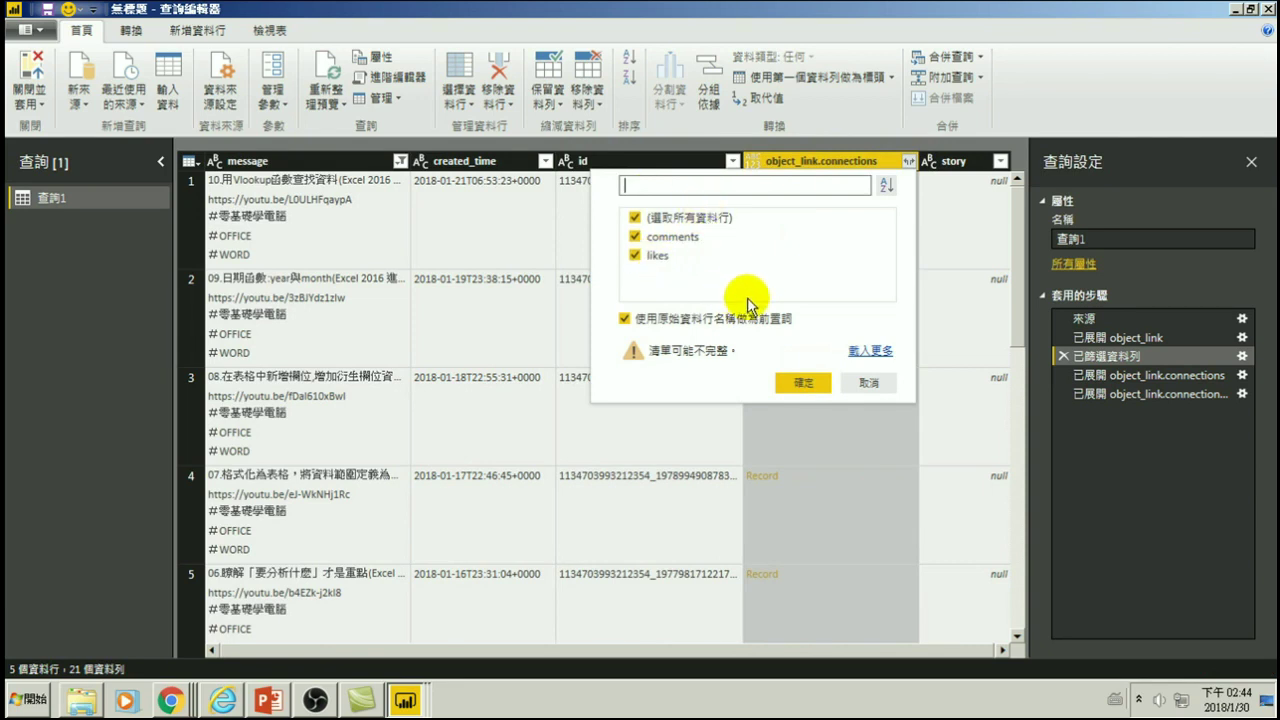
left_click(865, 381)
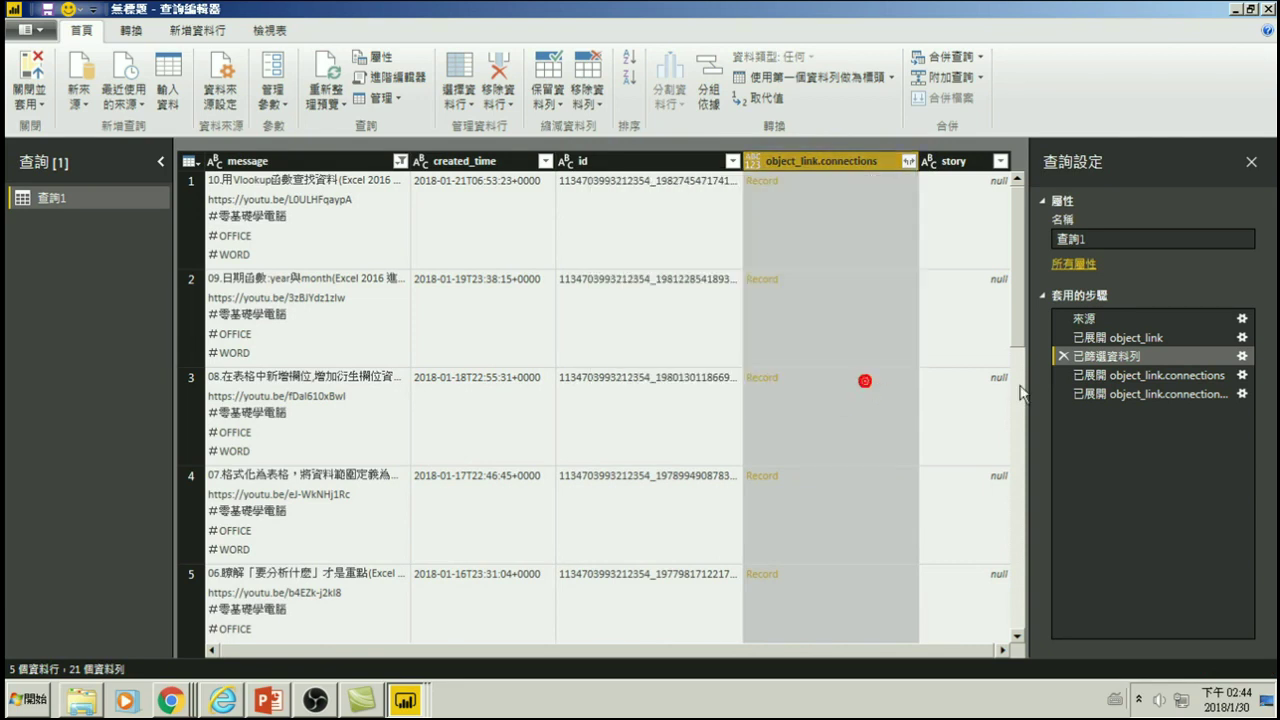
left_click(1095, 394)
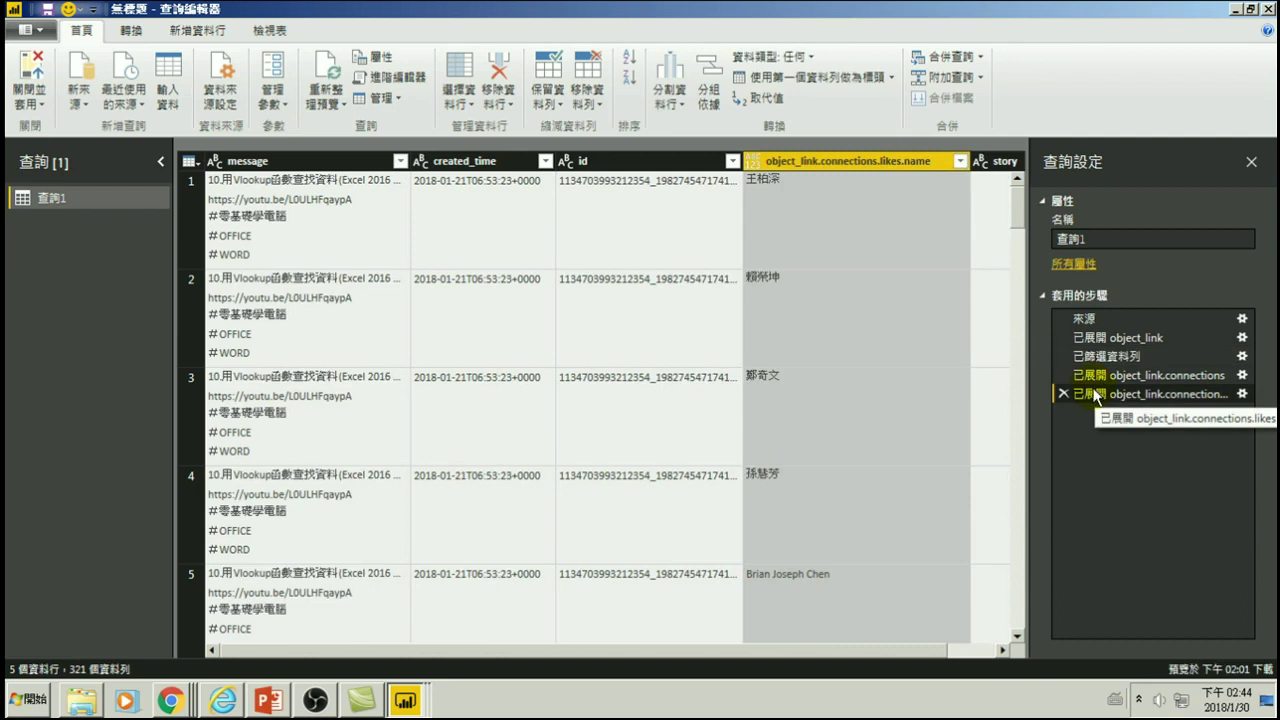
left_click(1095, 375)
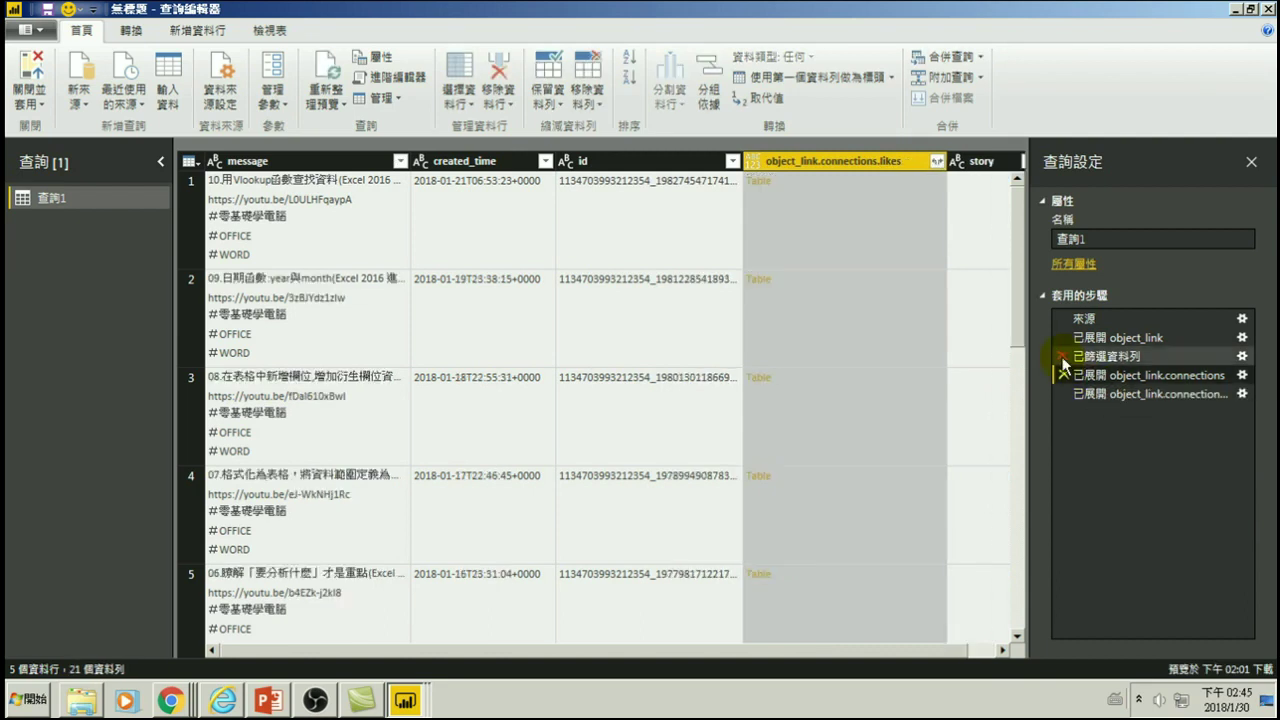
left_click(936, 161)
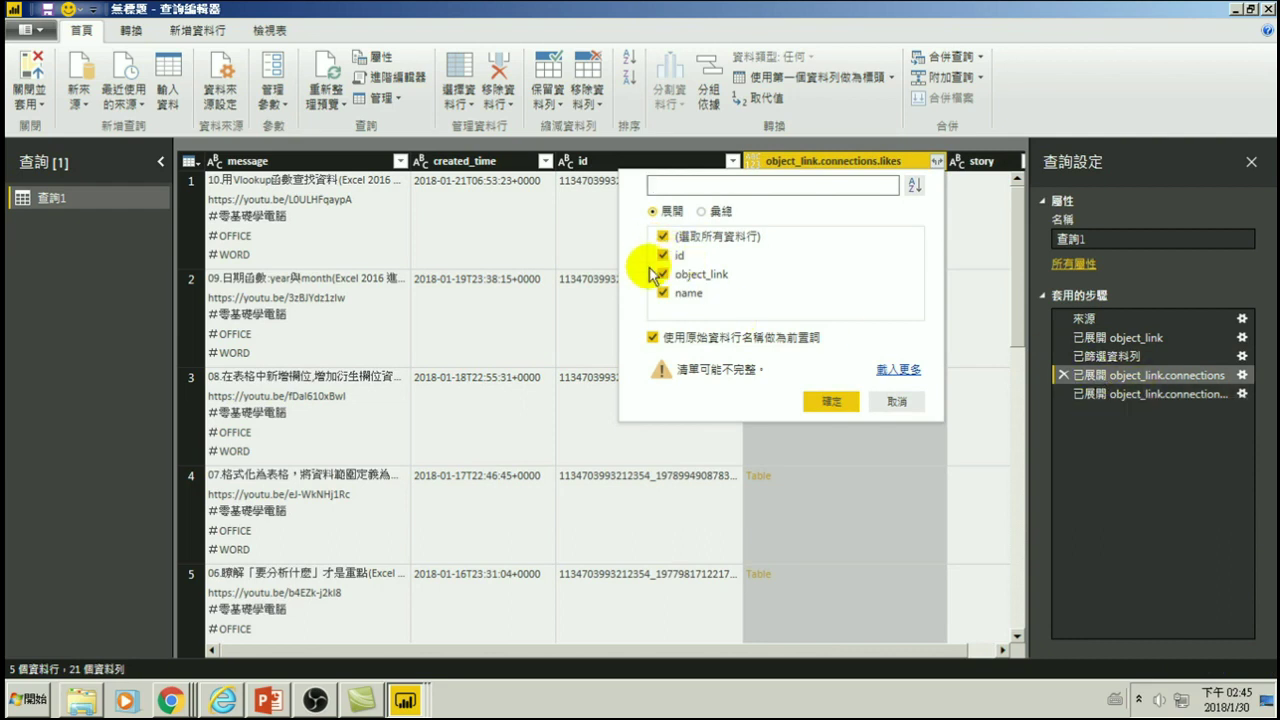
left_click(897, 401)
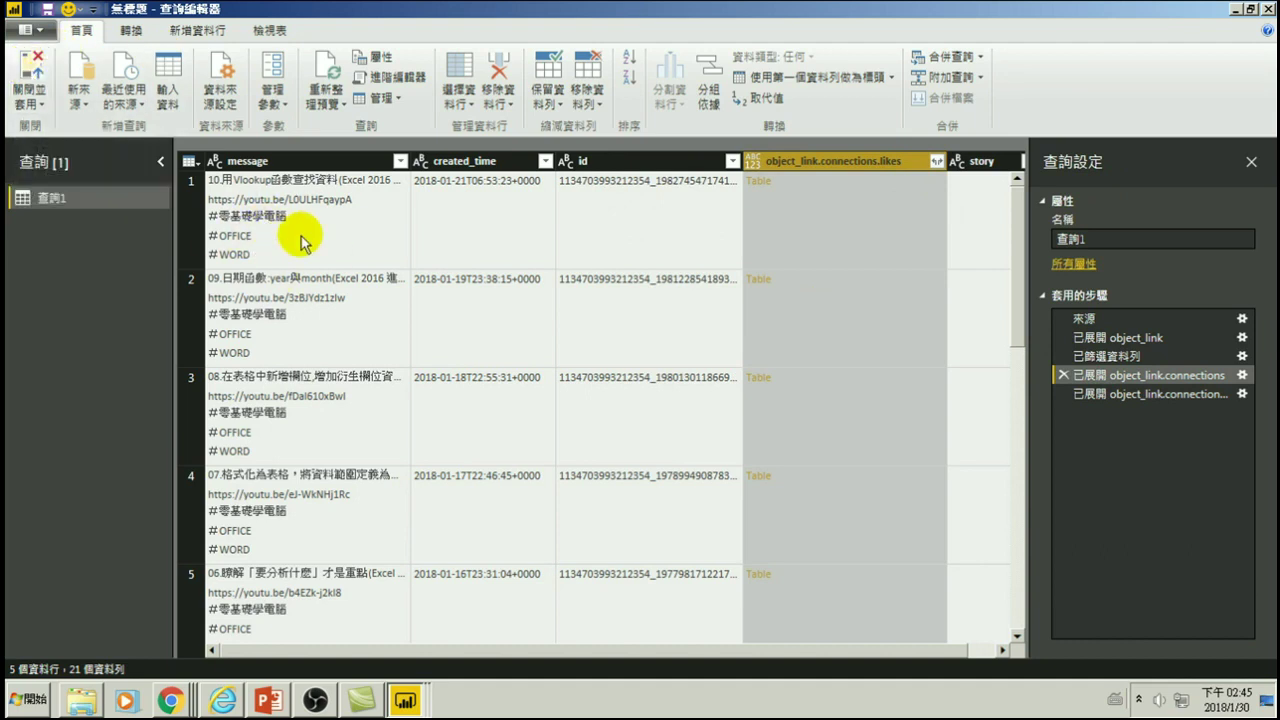
- Step through Applied Steps and check the message filter, finishing on the final 已展開 step with 321 rows
left_click(1092, 356)
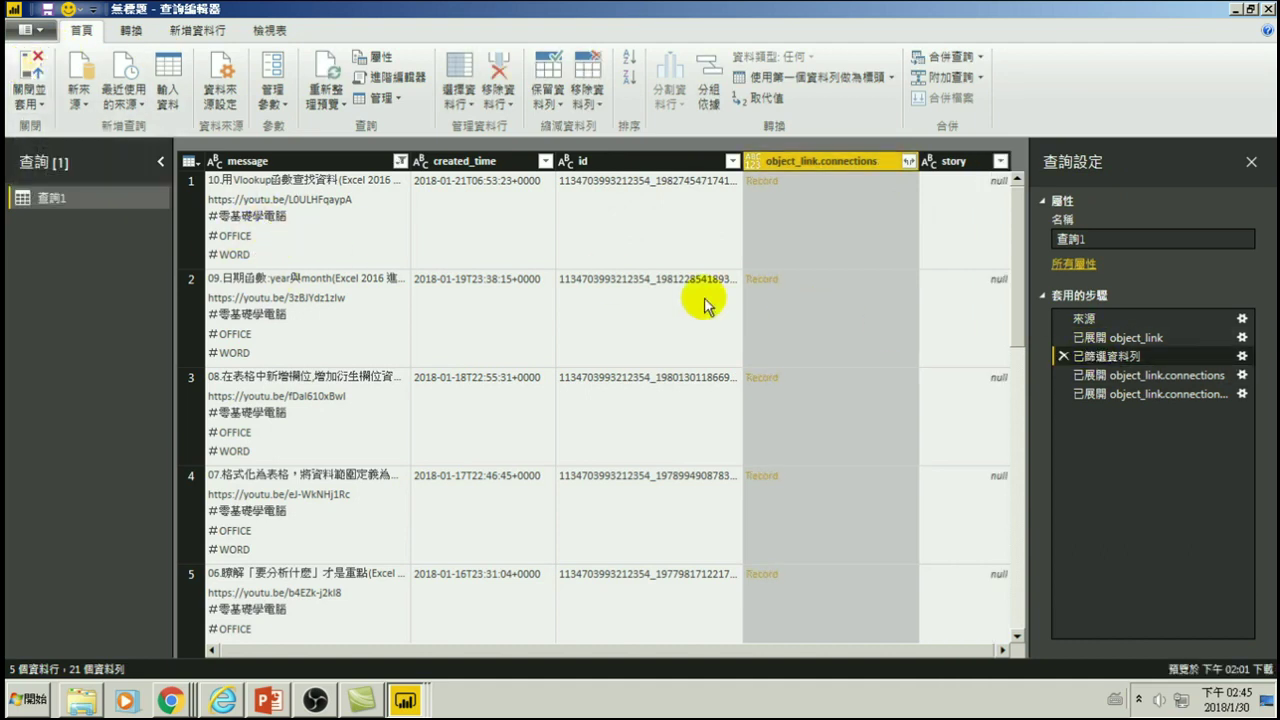
left_click(1100, 375)
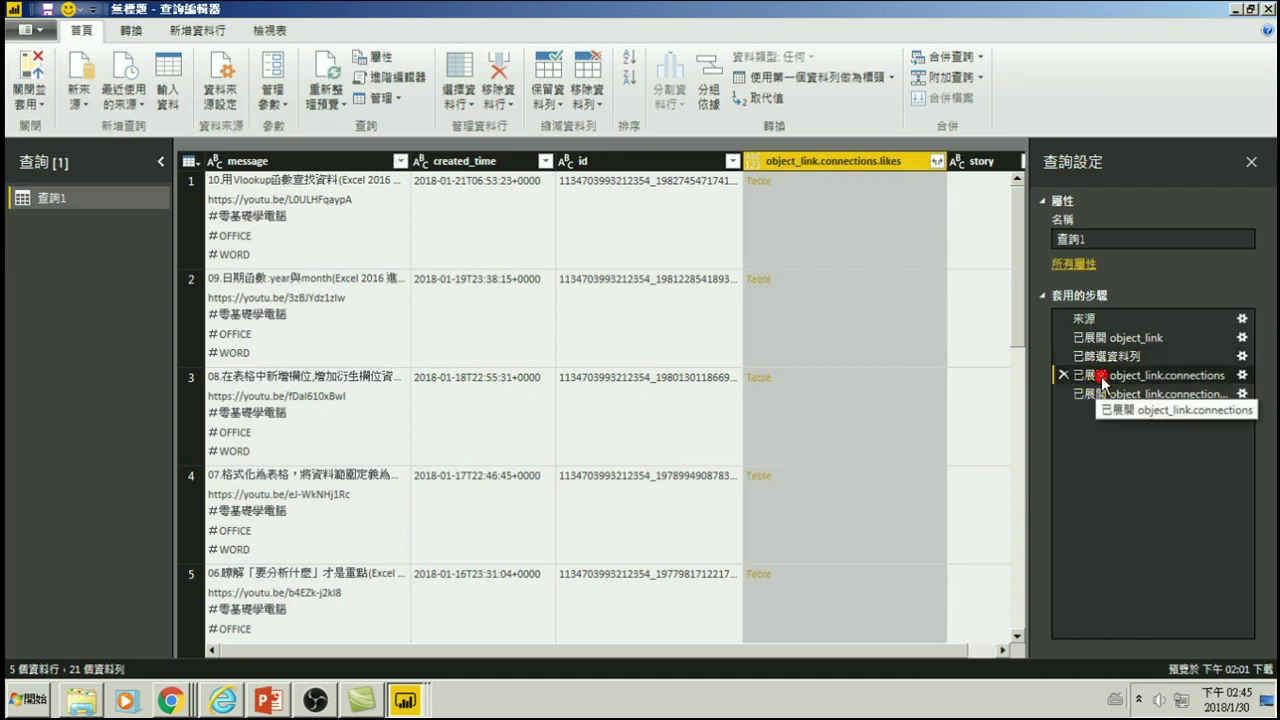
left_click(400, 161)
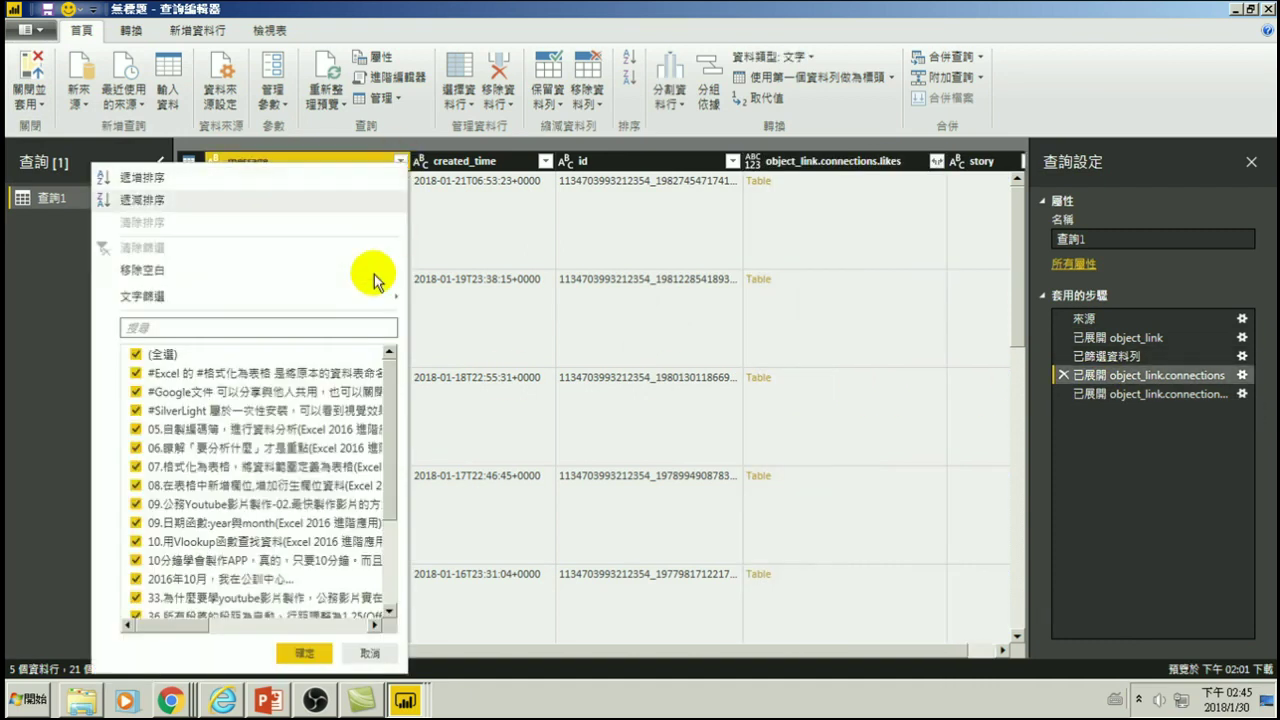
scroll(388, 443, "down", 3)
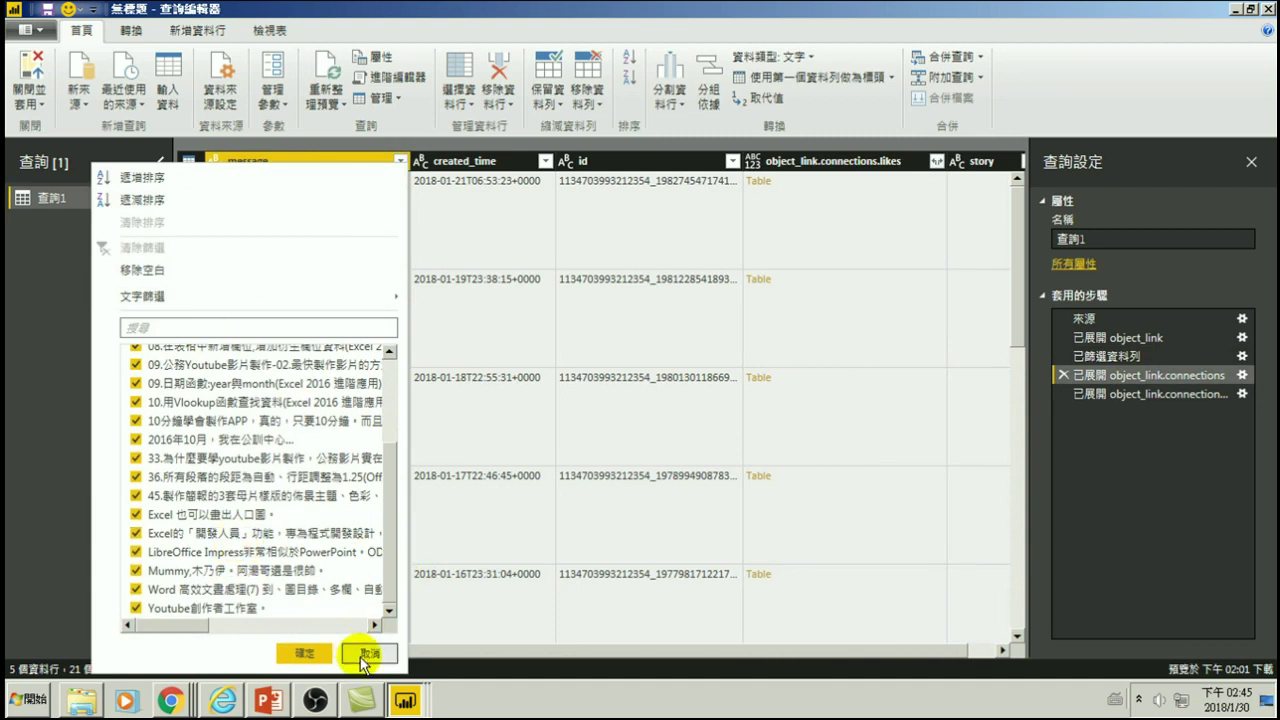
left_click(364, 653)
left_click(1095, 394)
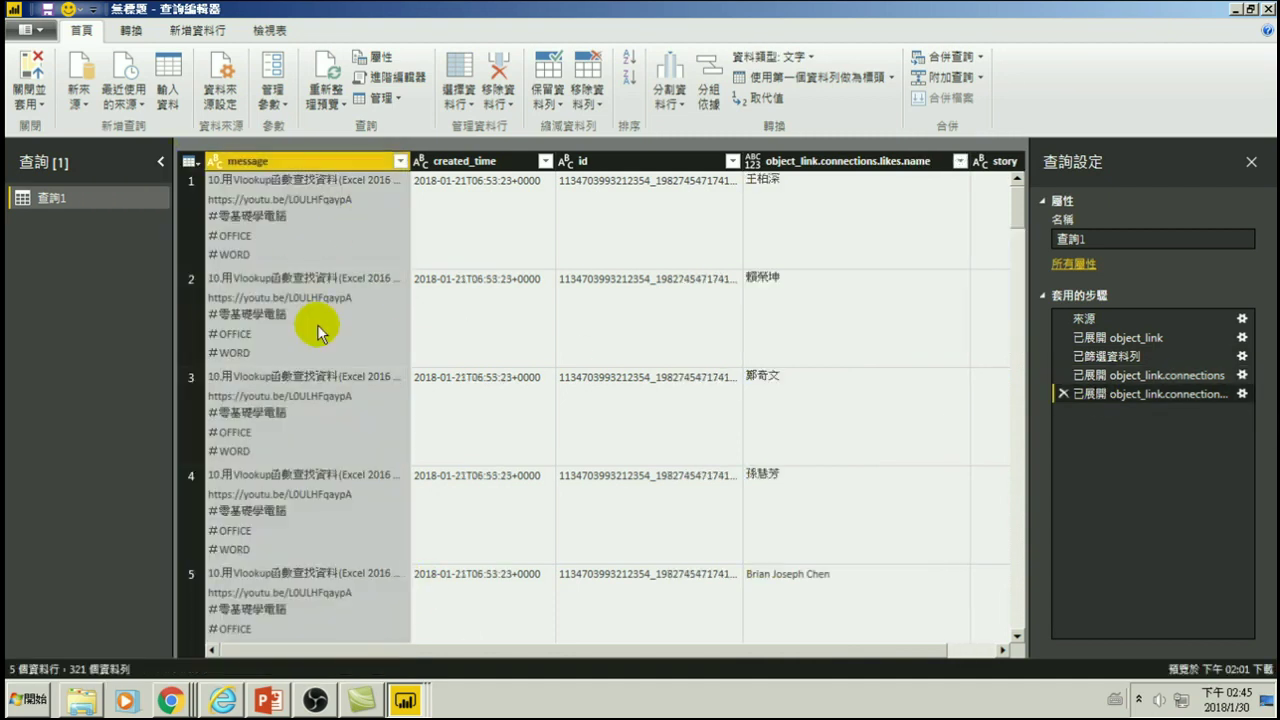
left_click(400, 161)
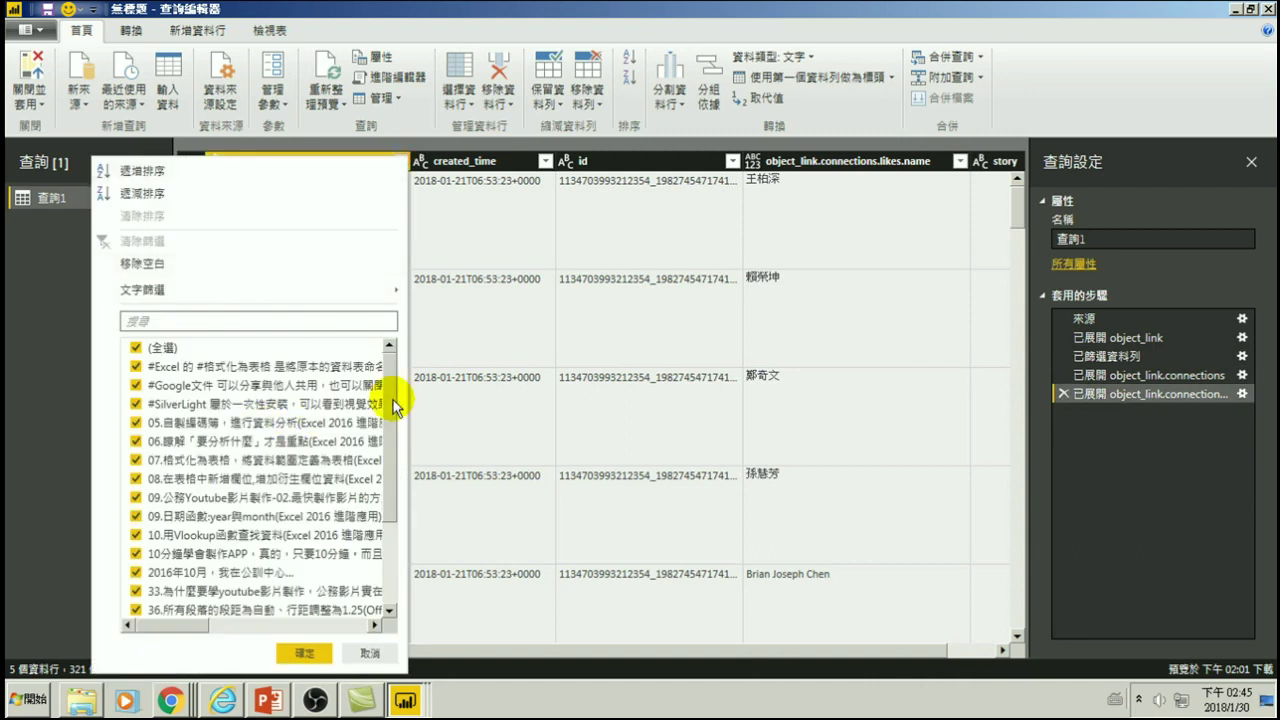
left_click(364, 654)
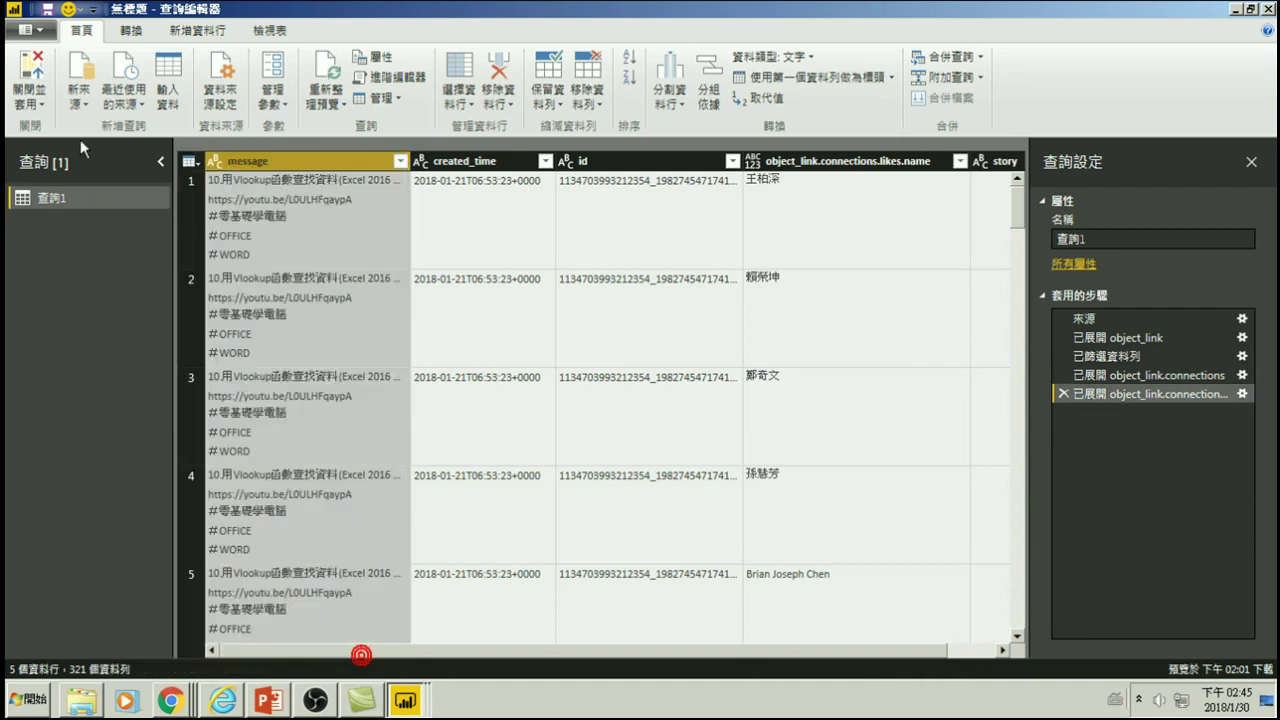
- Apply the query changes and check the likes-per-user chart, now ranging from 17 down to 3
left_click(28, 68)
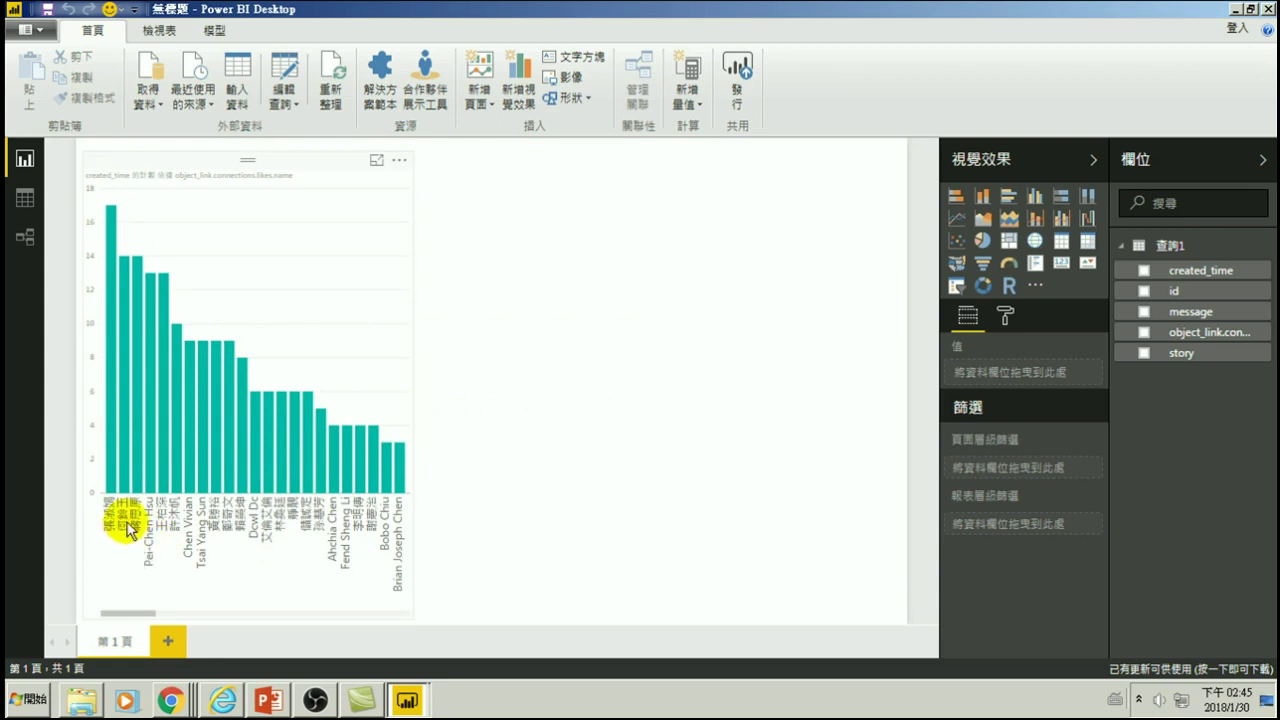
mouse_move(128, 262)
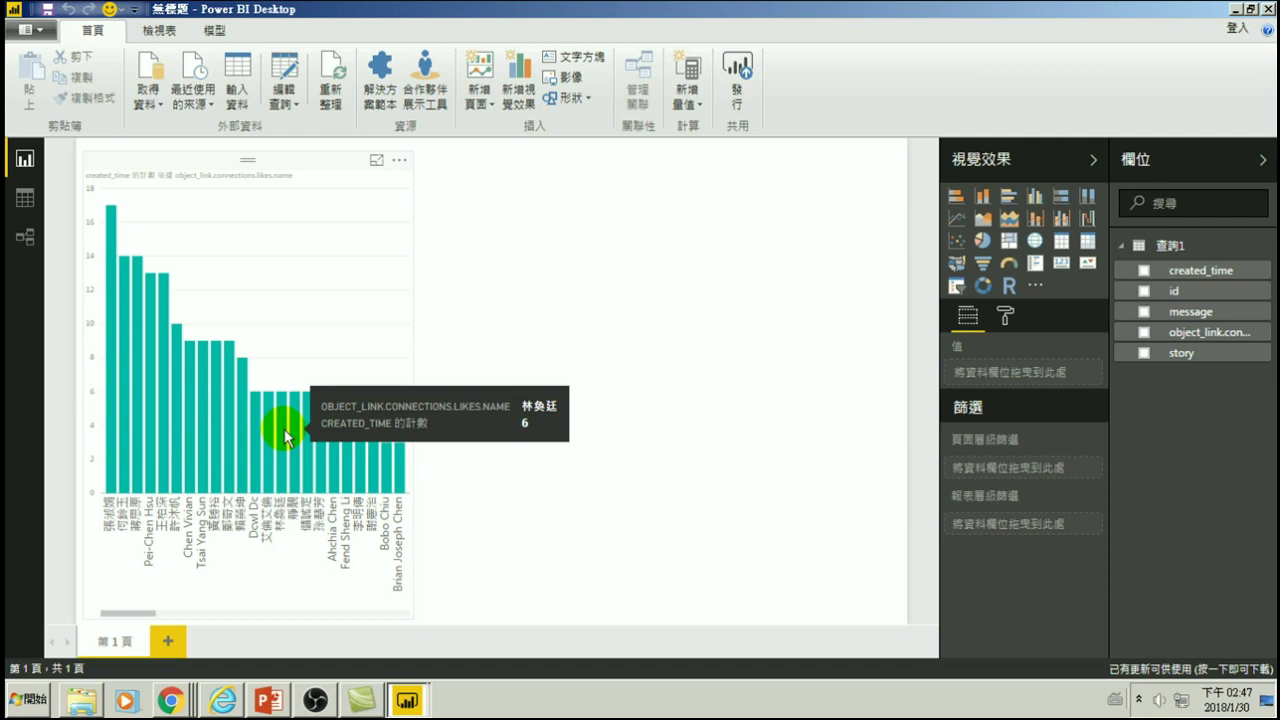
left_click(526, 249)
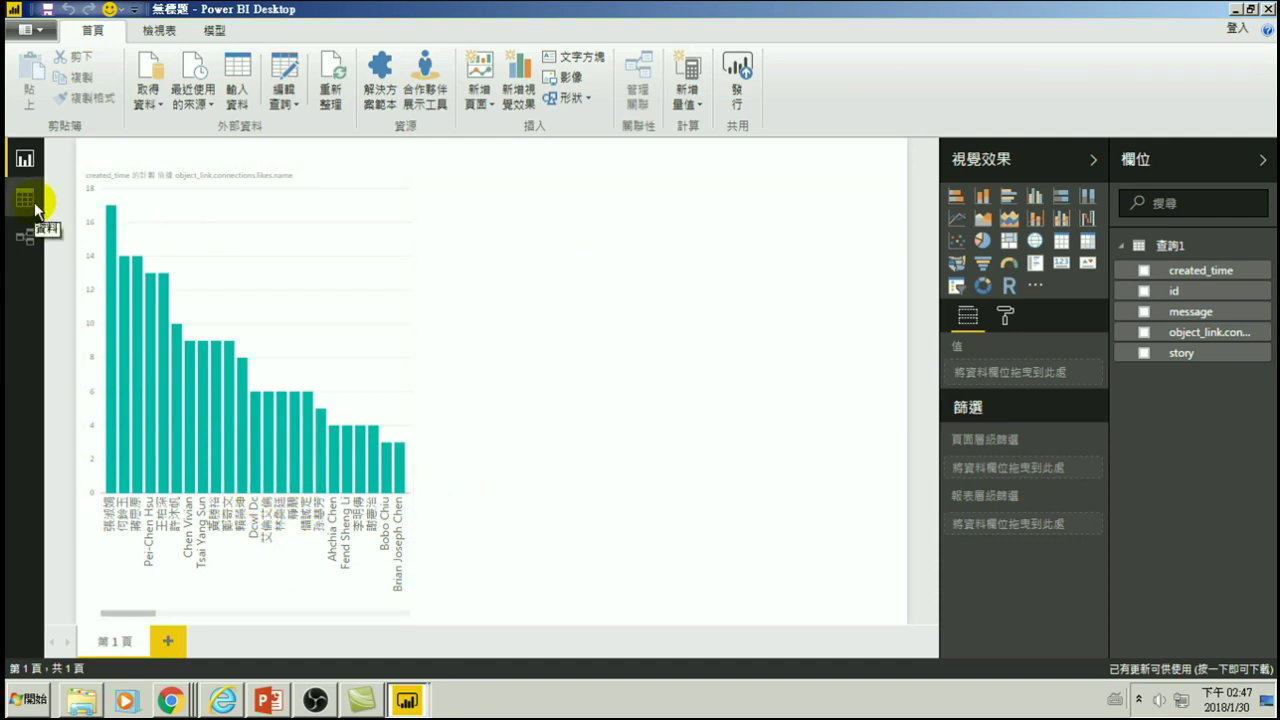
- Reopen the Query Editor and duplicate the created_time column
left_click(284, 100)
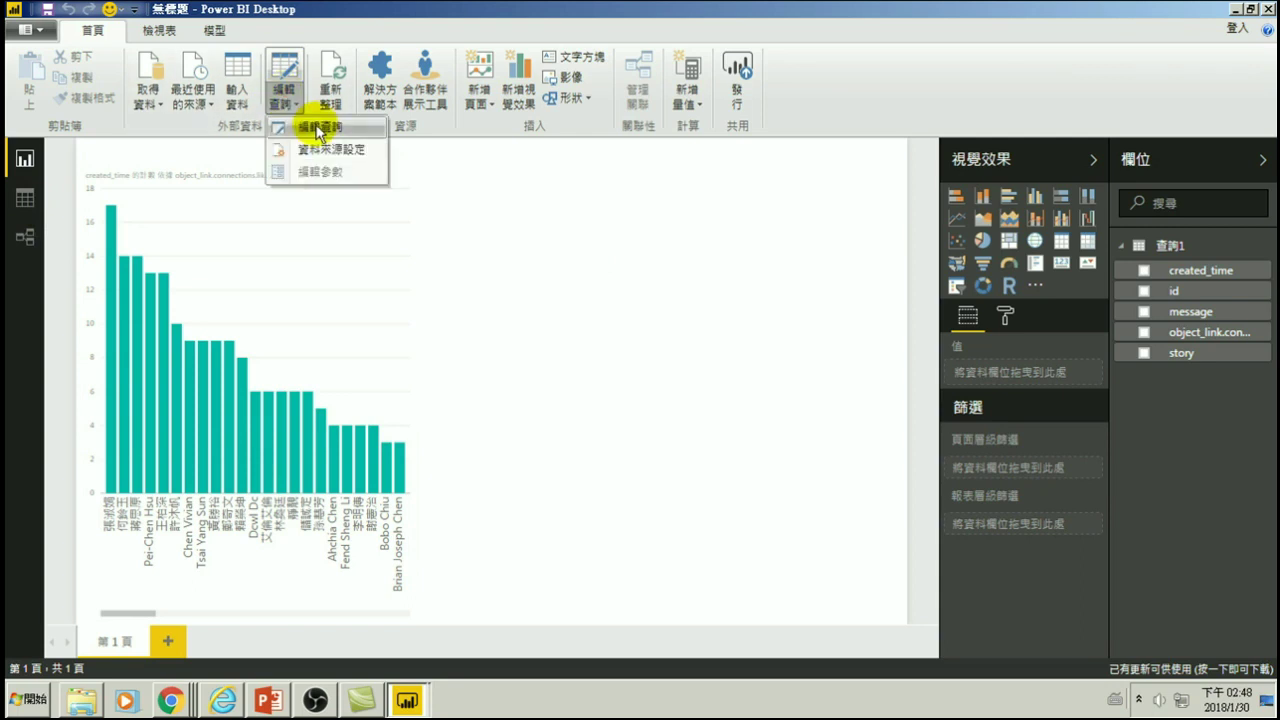
left_click(318, 126)
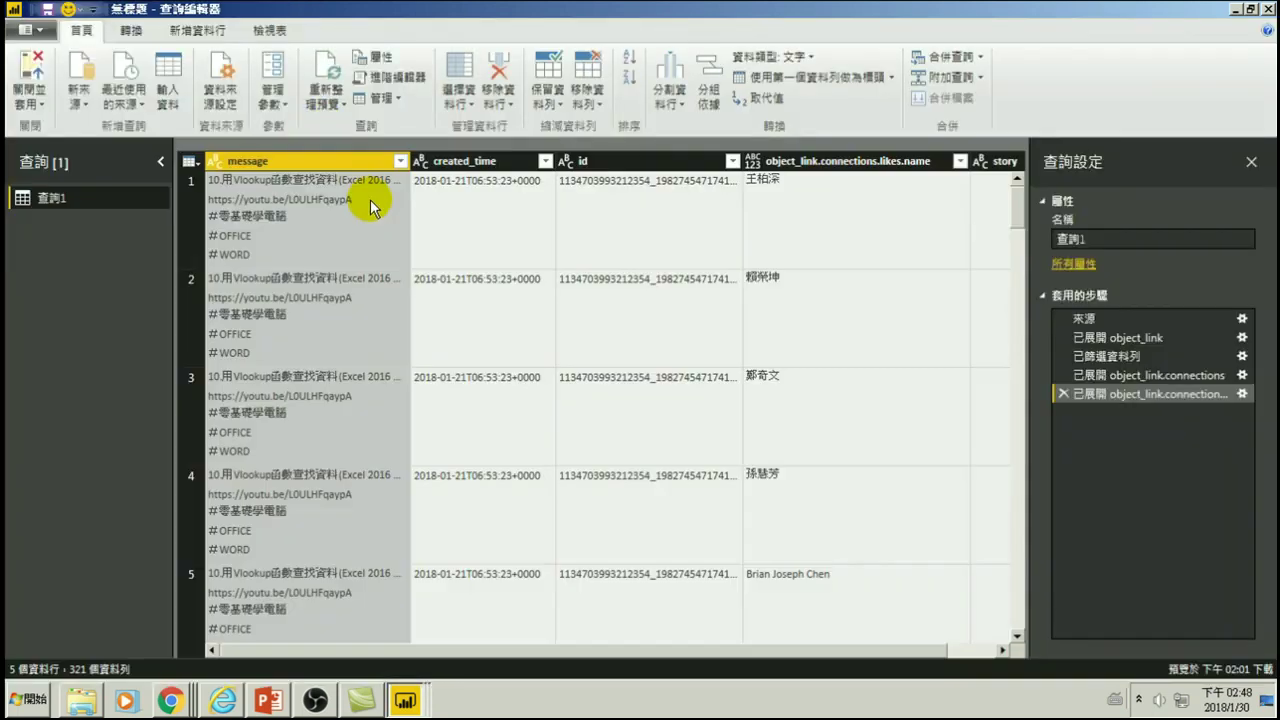
right_click(461, 159)
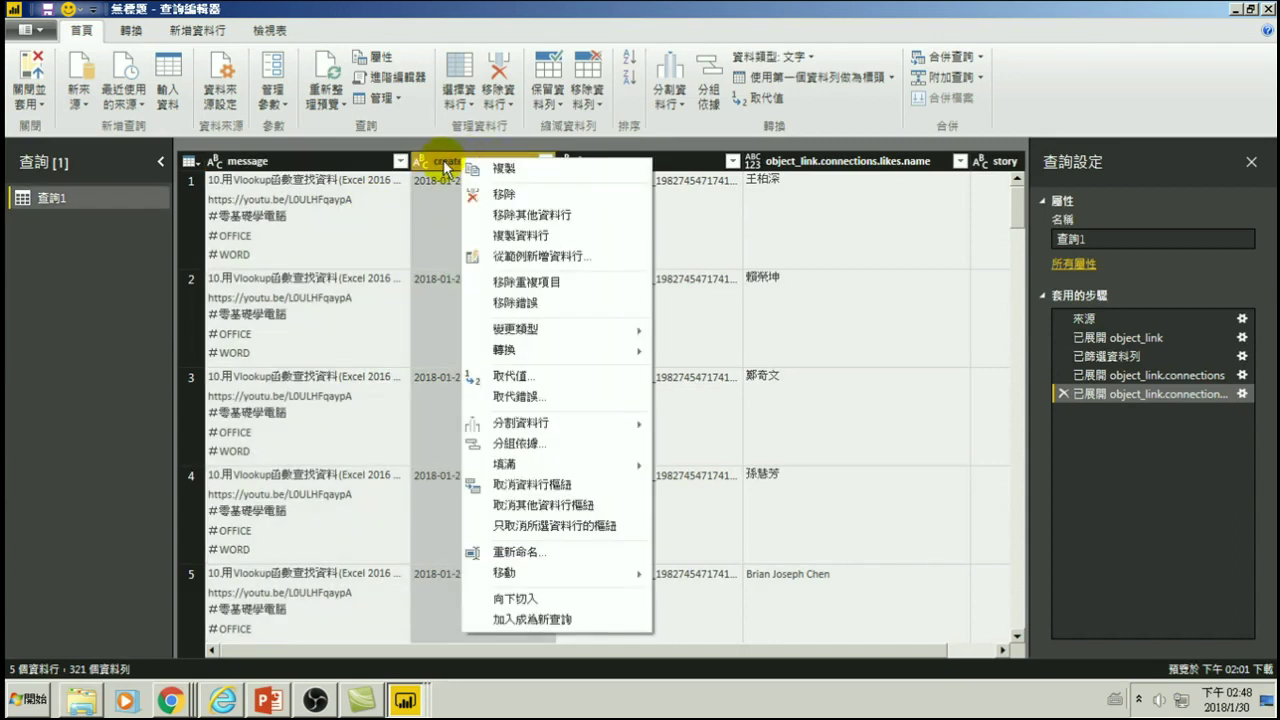
left_click(516, 240)
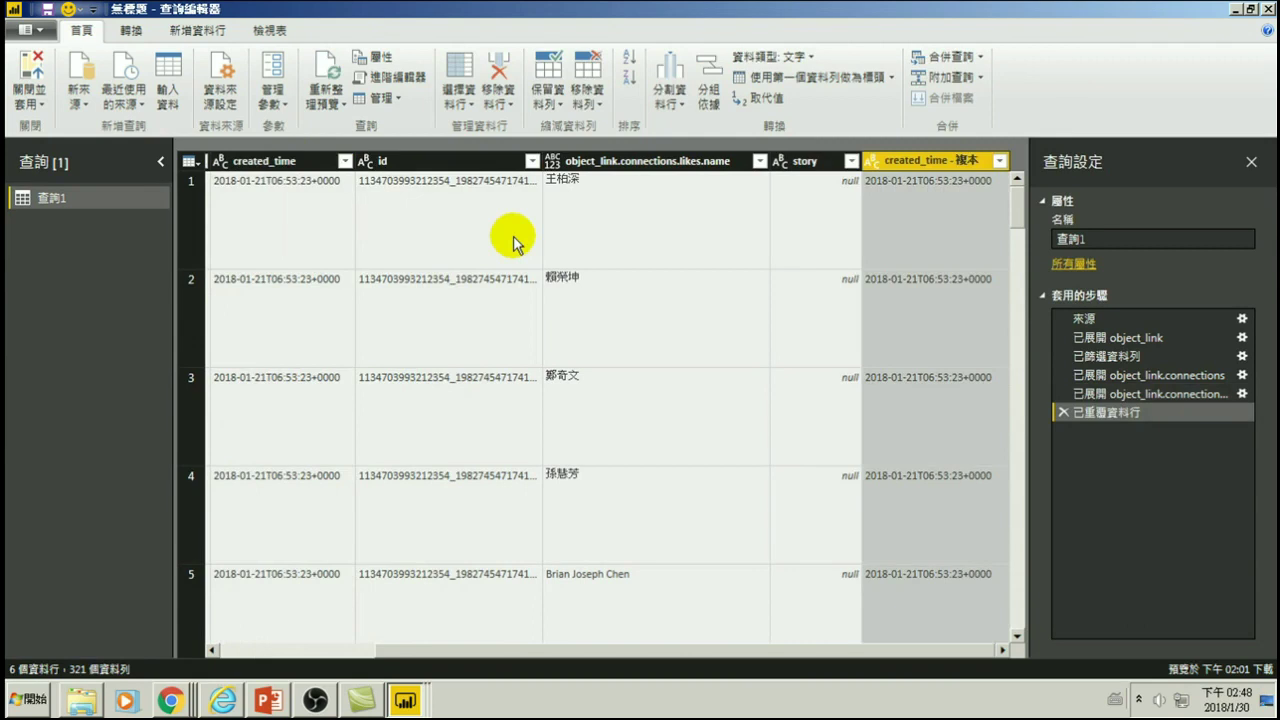
- Change the created_time - 複本 column's type to 日期/時間
right_click(910, 160)
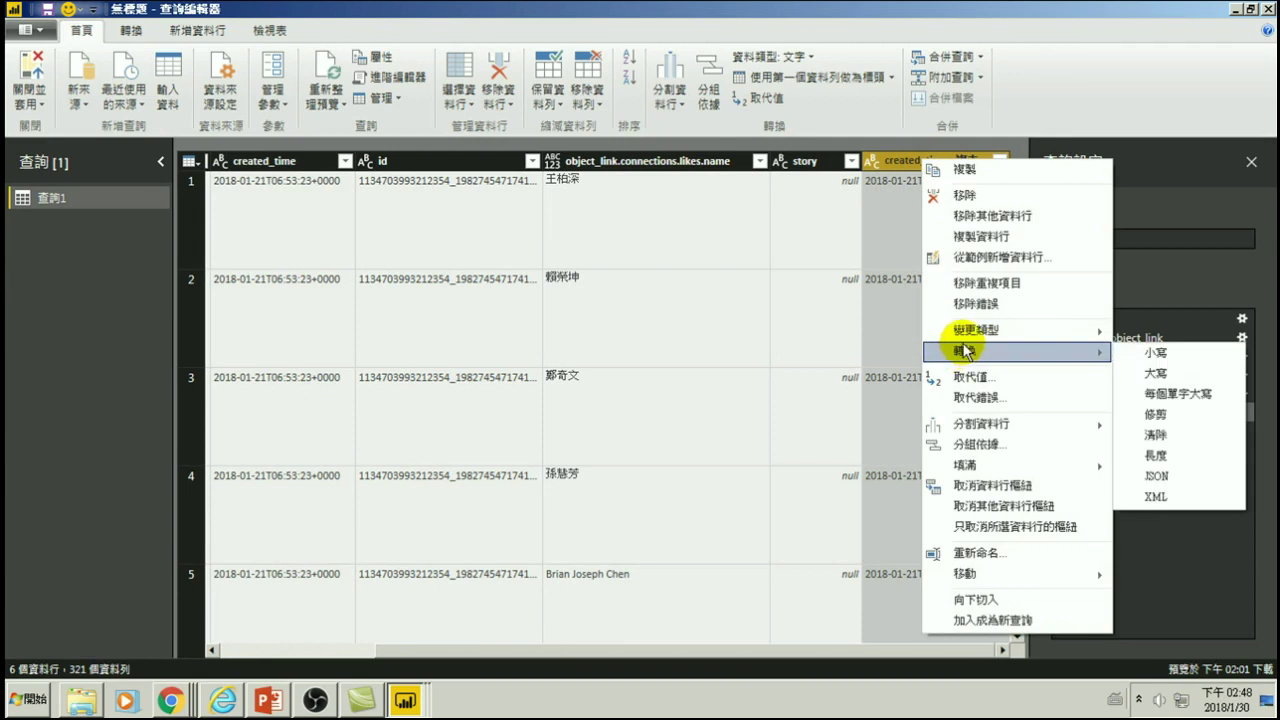
mouse_move(968, 337)
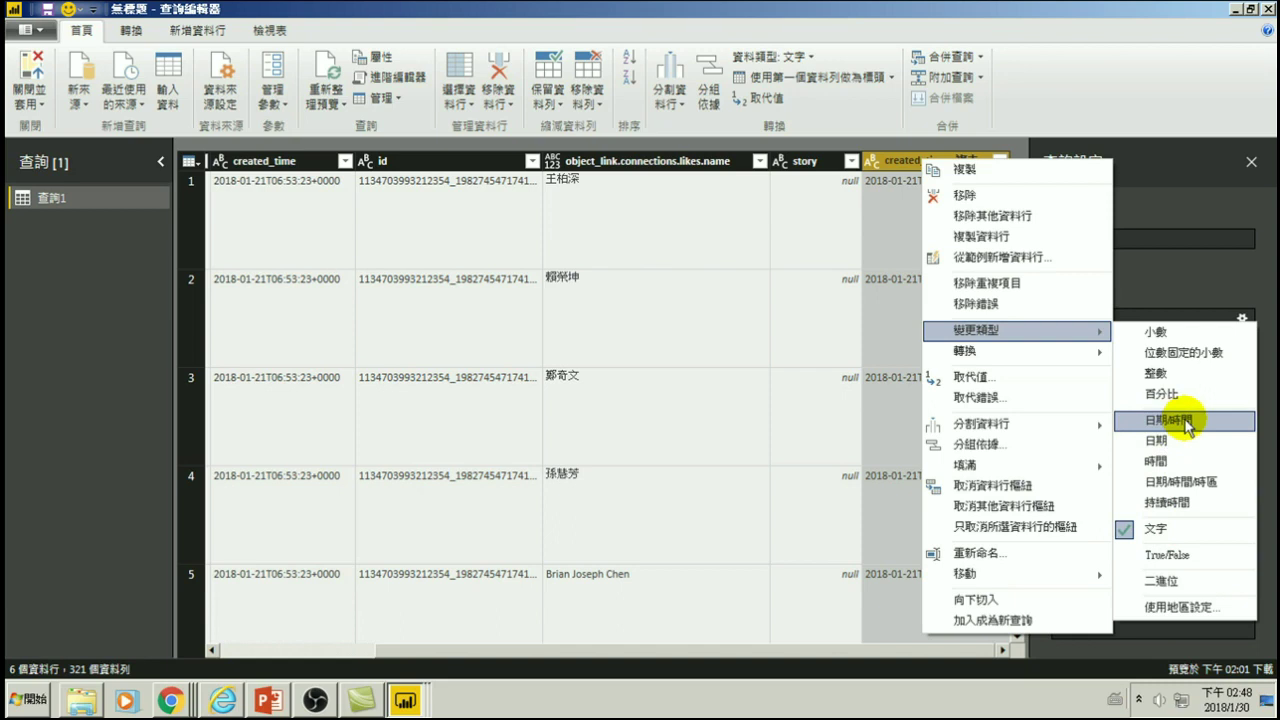
left_click(1170, 424)
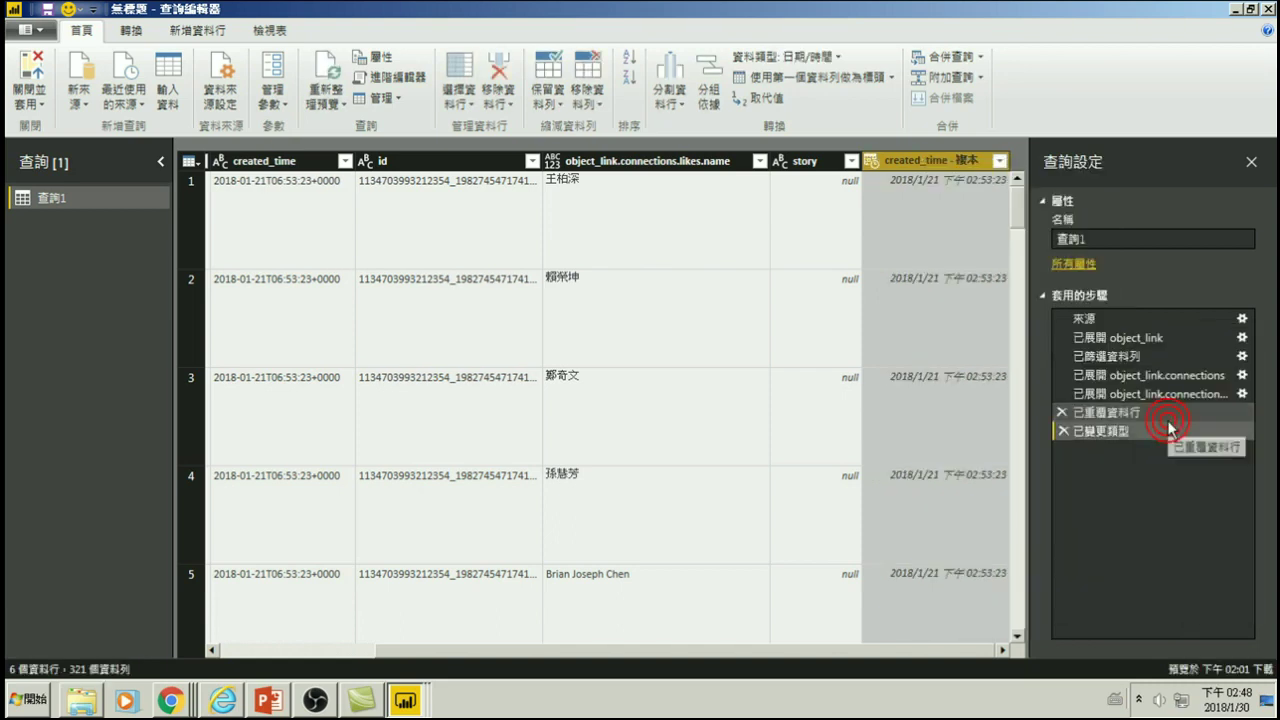
- Extract the hour from the copied timestamp column via 轉換 > 小時 > 小時
right_click(900, 158)
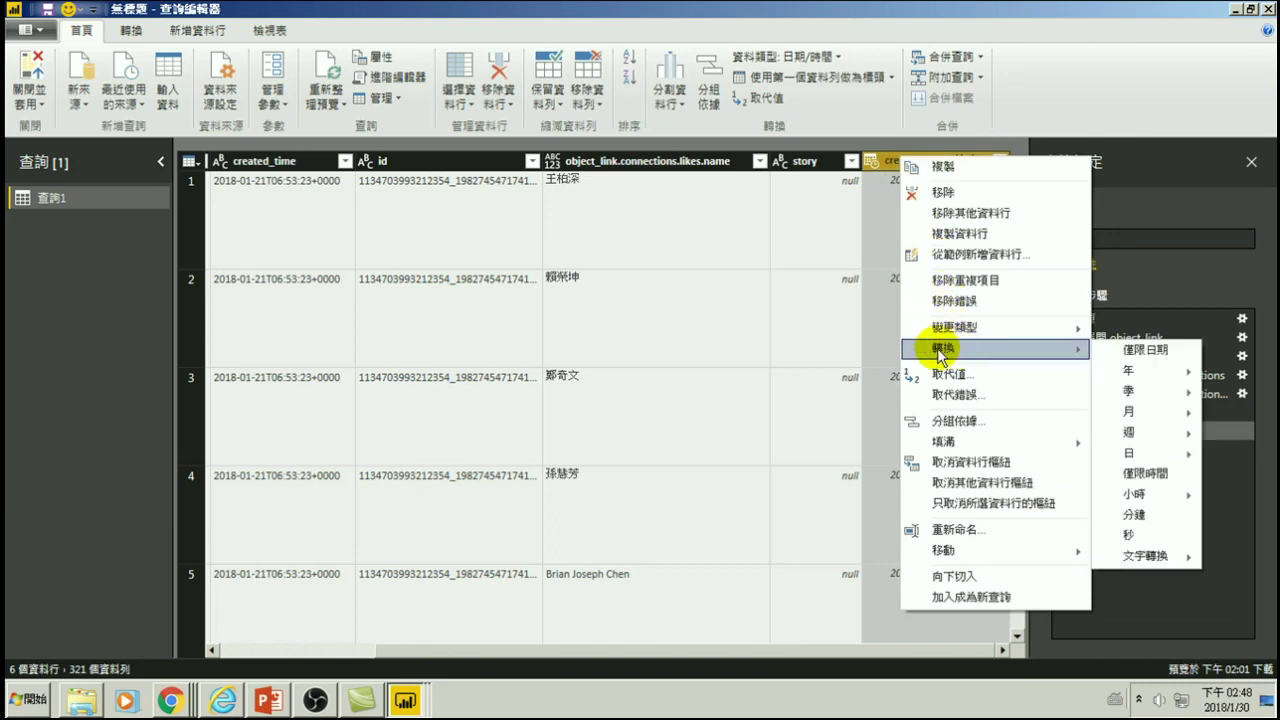
mouse_move(1133, 456)
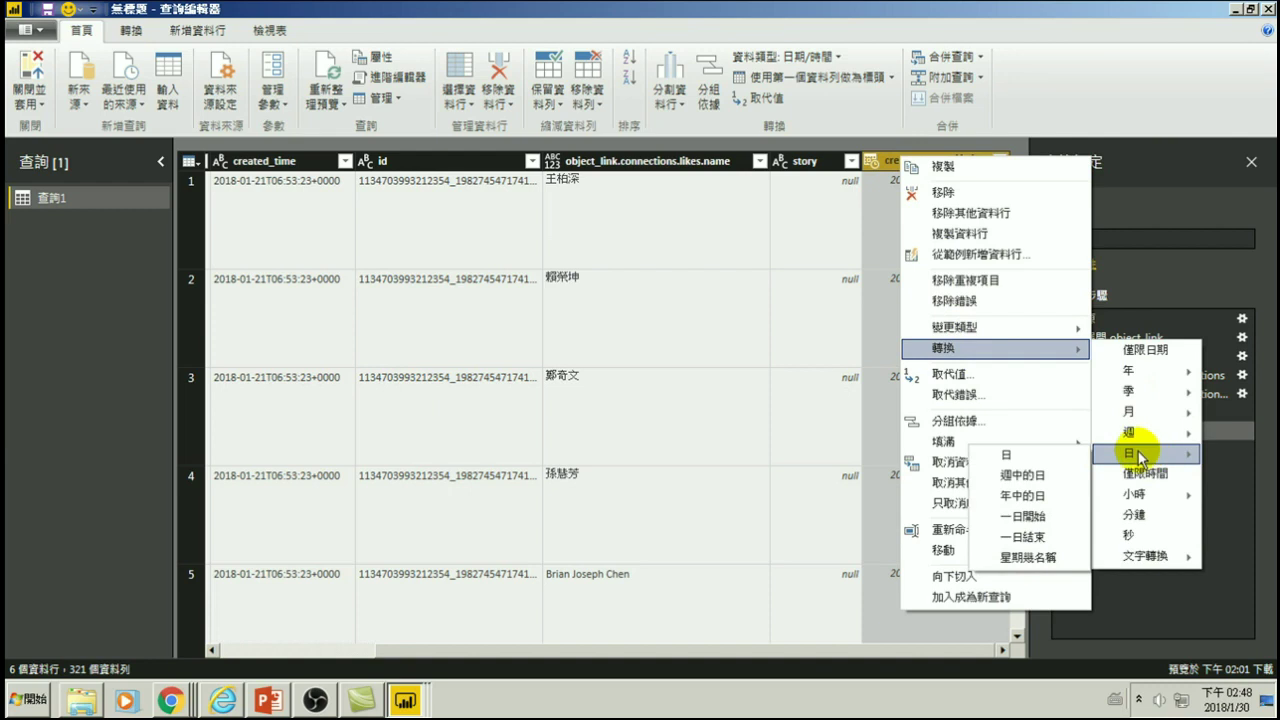
mouse_move(1136, 500)
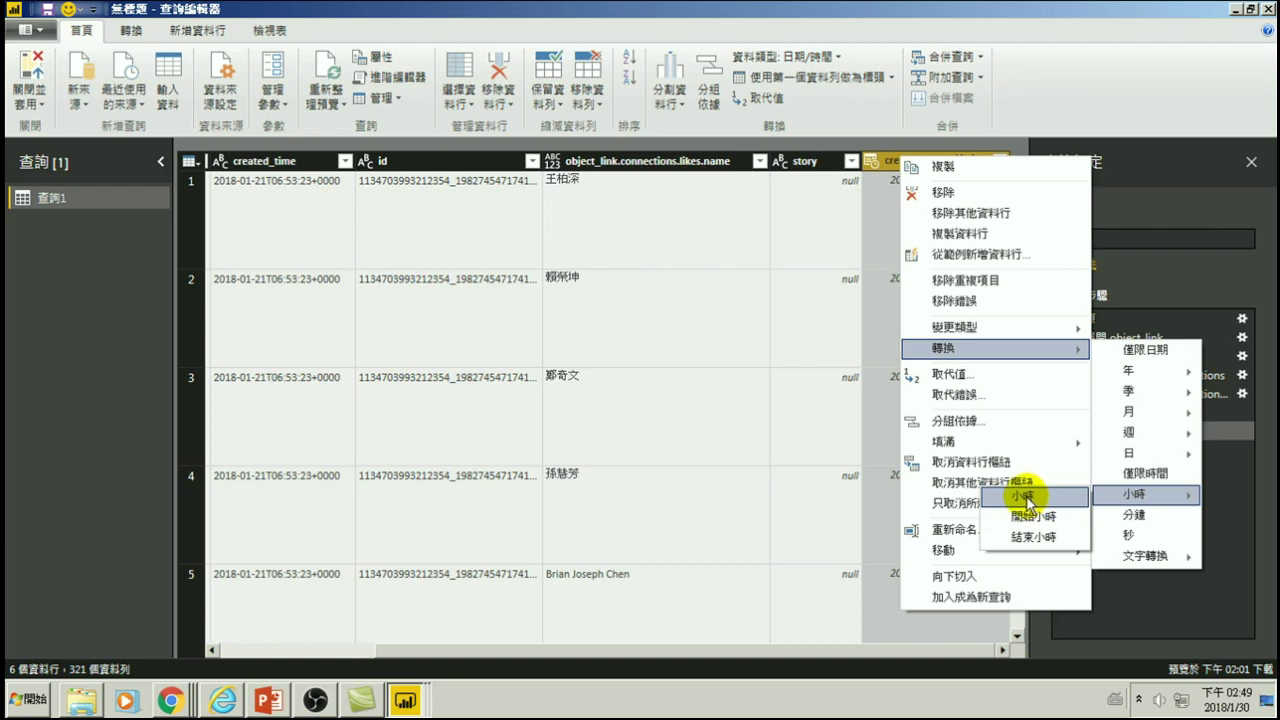
left_click(1025, 497)
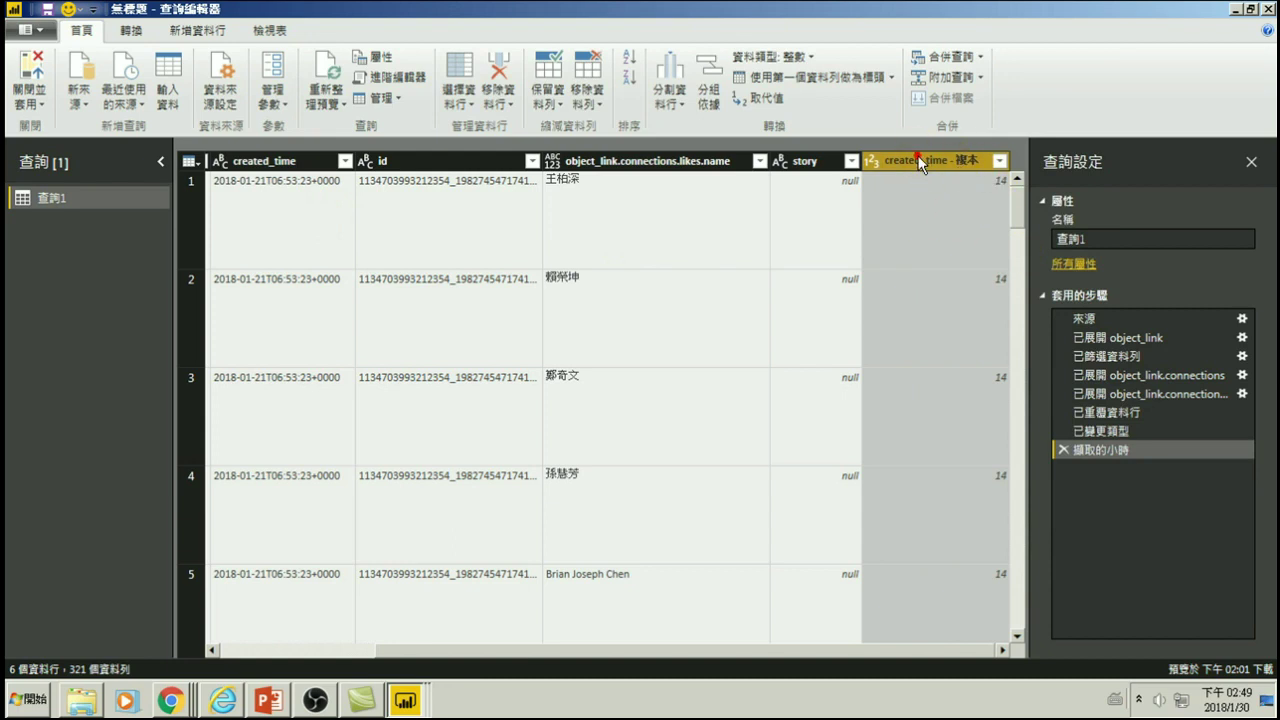
- Rename the copied column to Hour
double_click(917, 160)
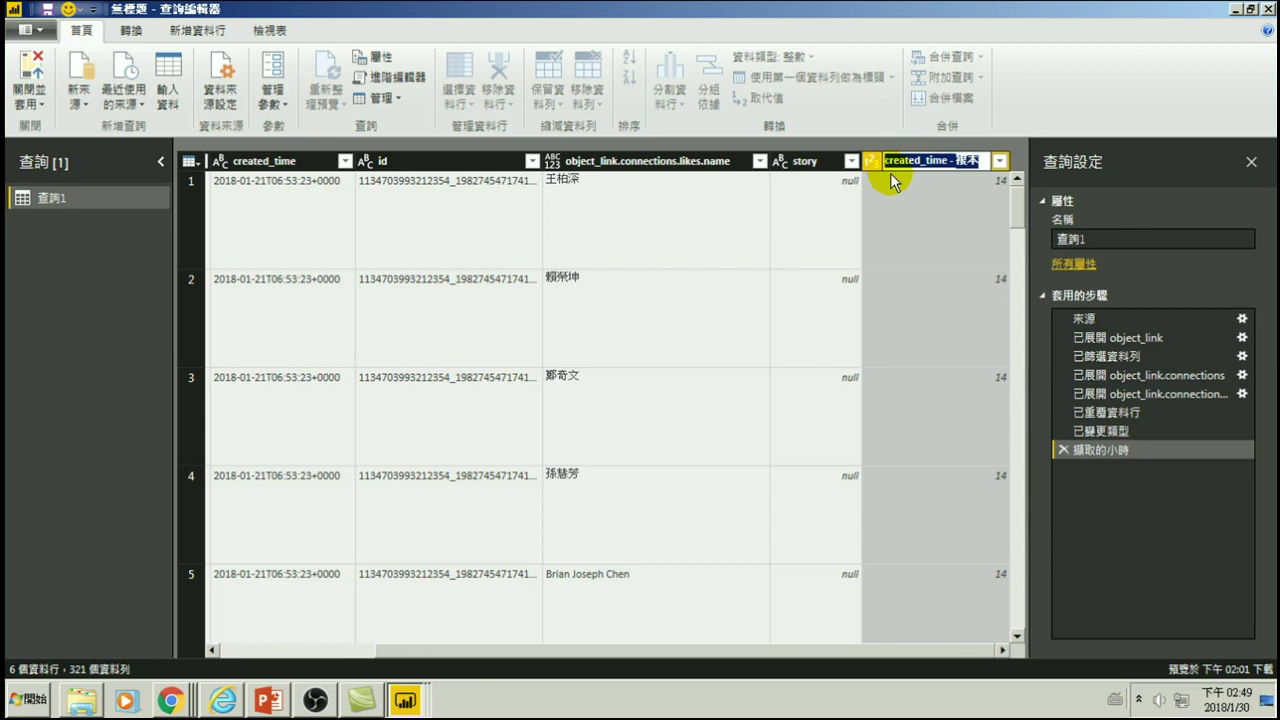
type("H")
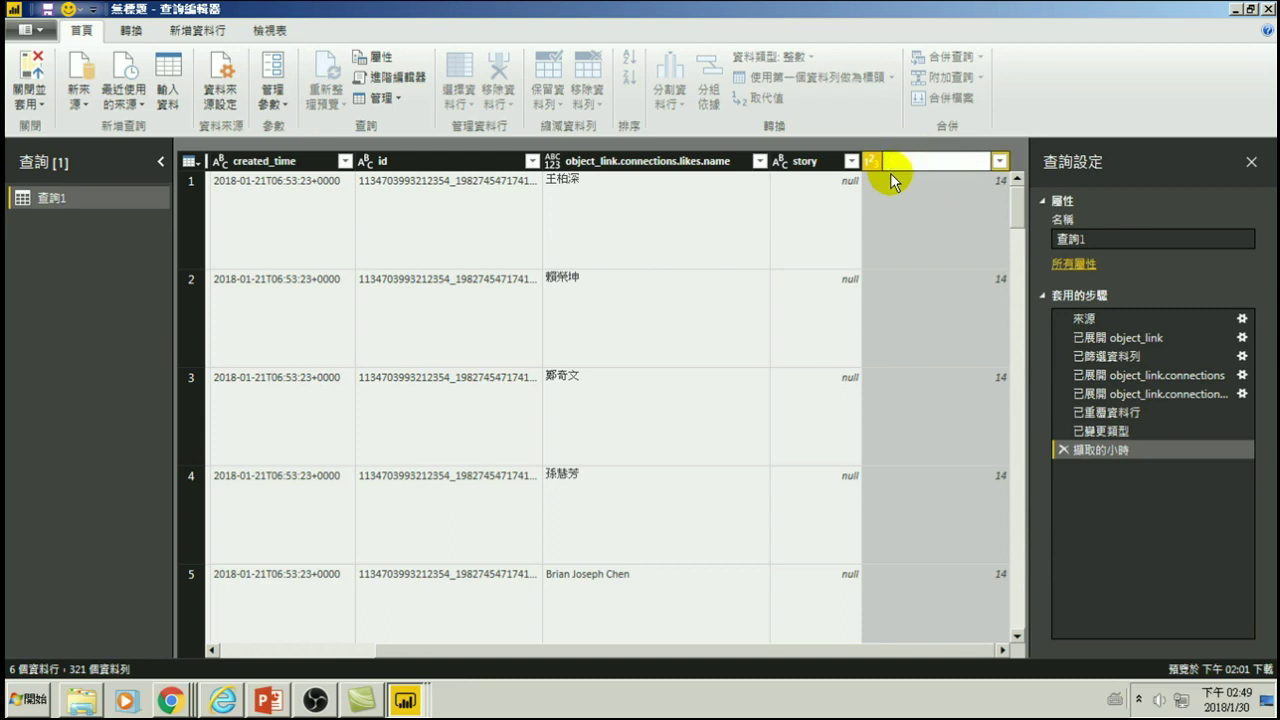
type("our")
key("Return")
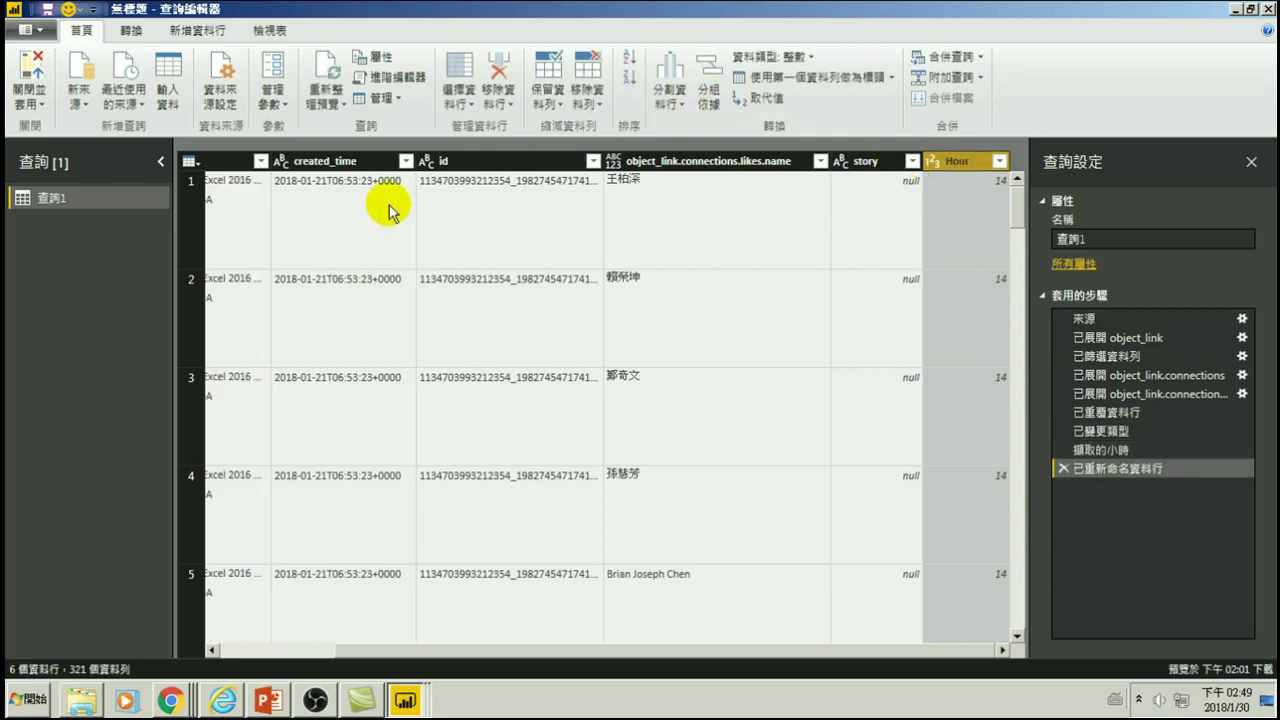
- Apply the changes and add a large column chart with Hour on the axis, counting liker names
left_click(29, 68)
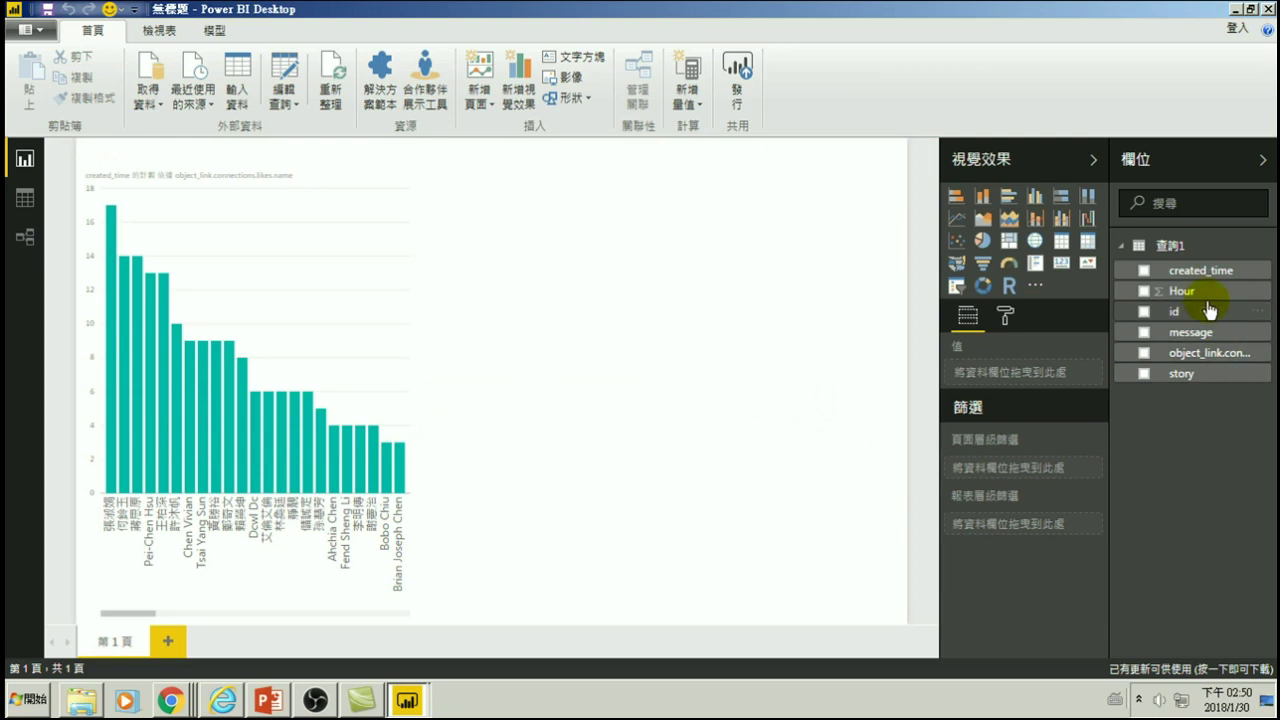
left_click(654, 291)
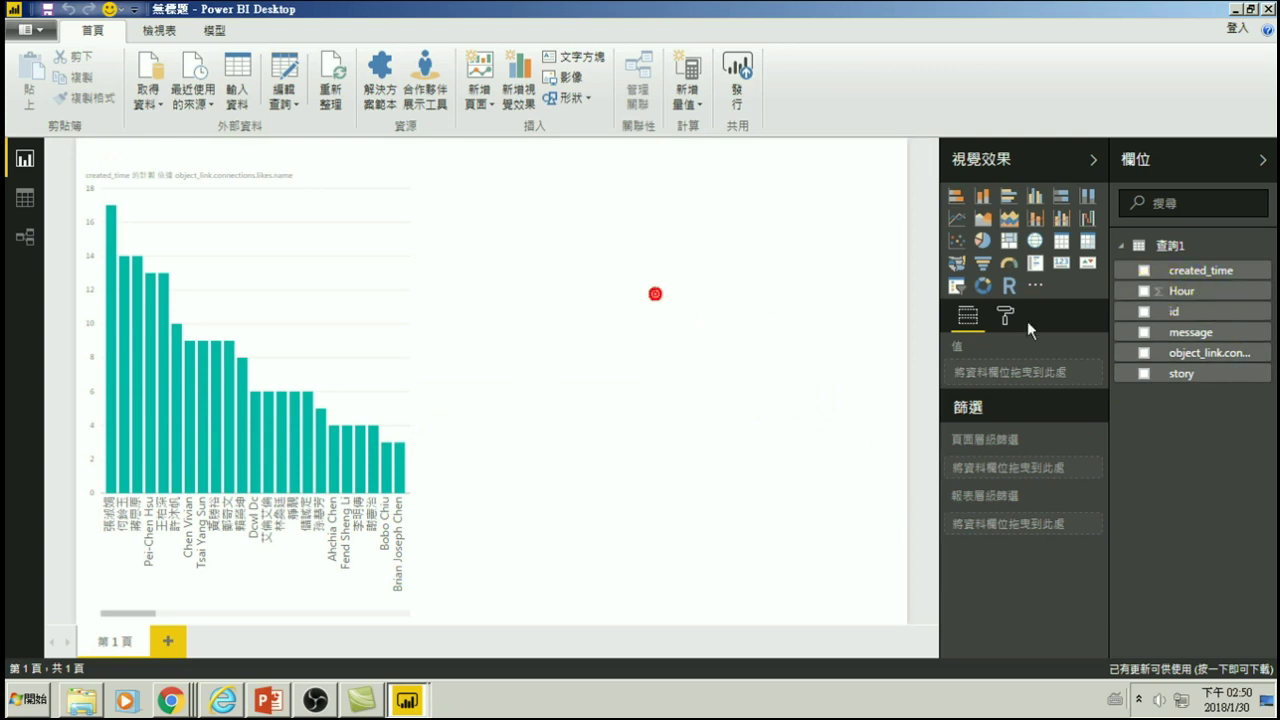
left_click(1145, 292)
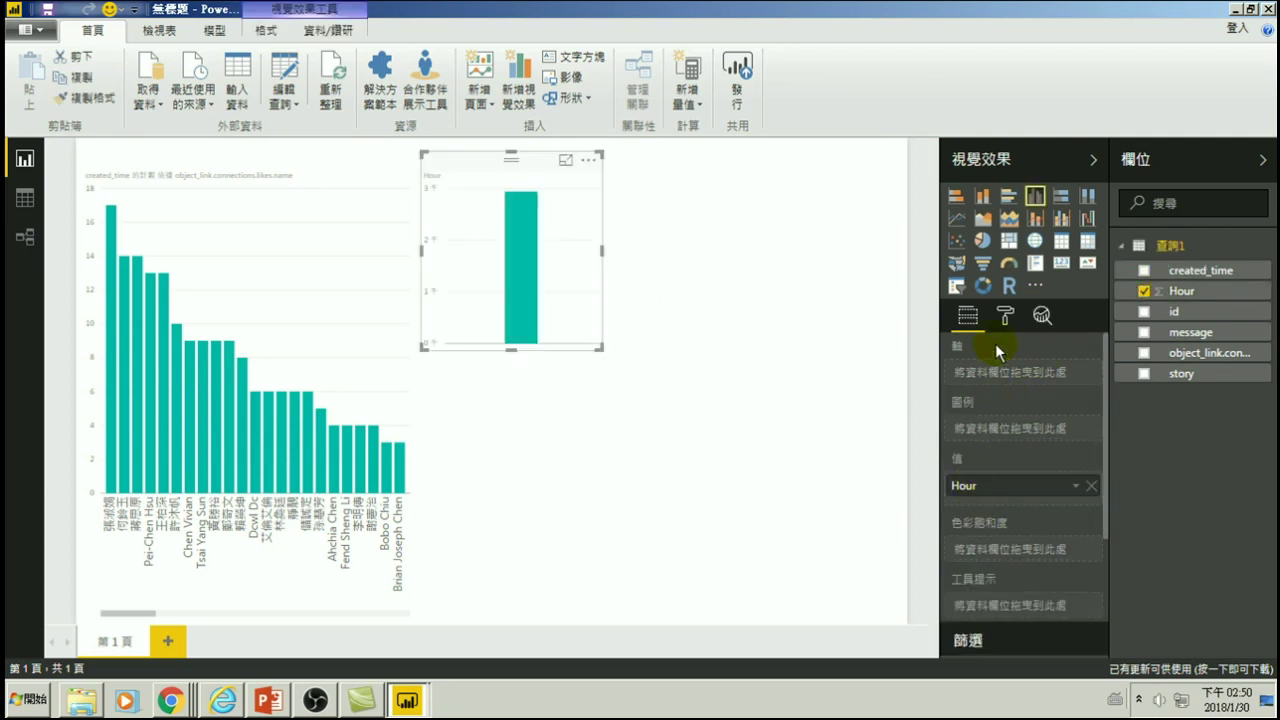
left_click_drag(970, 485, 982, 374)
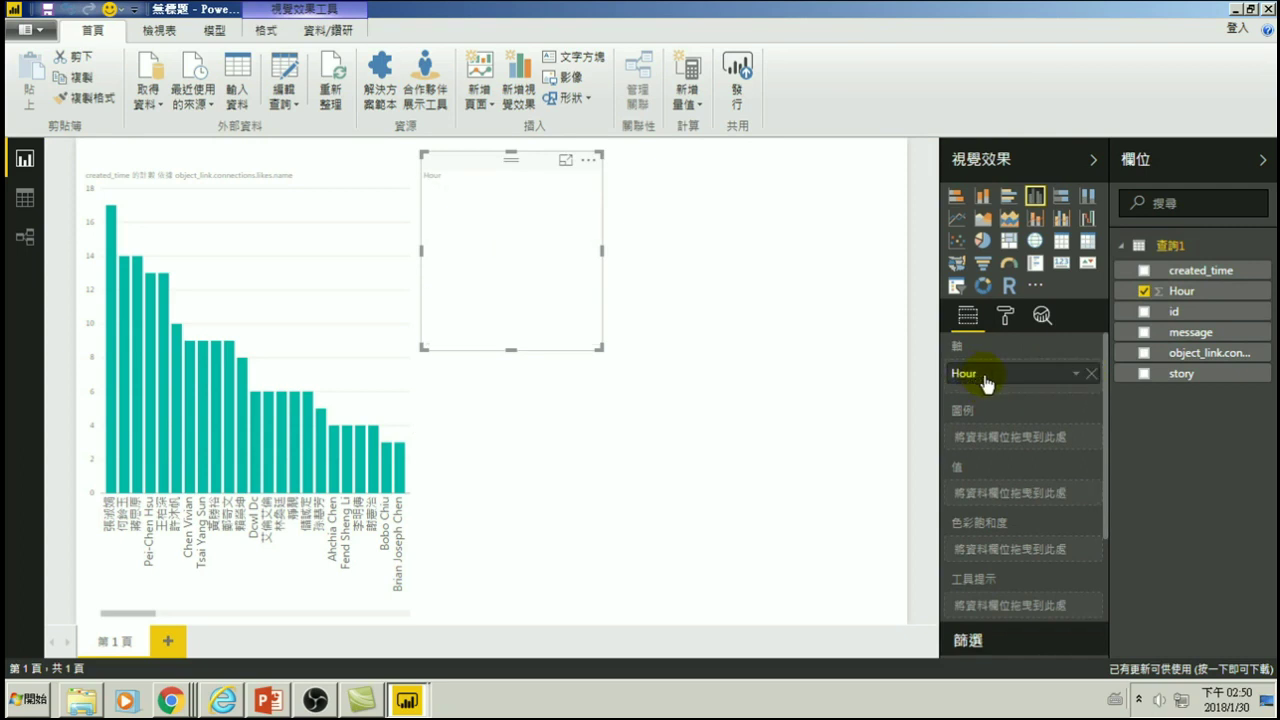
left_click_drag(598, 346, 882, 600)
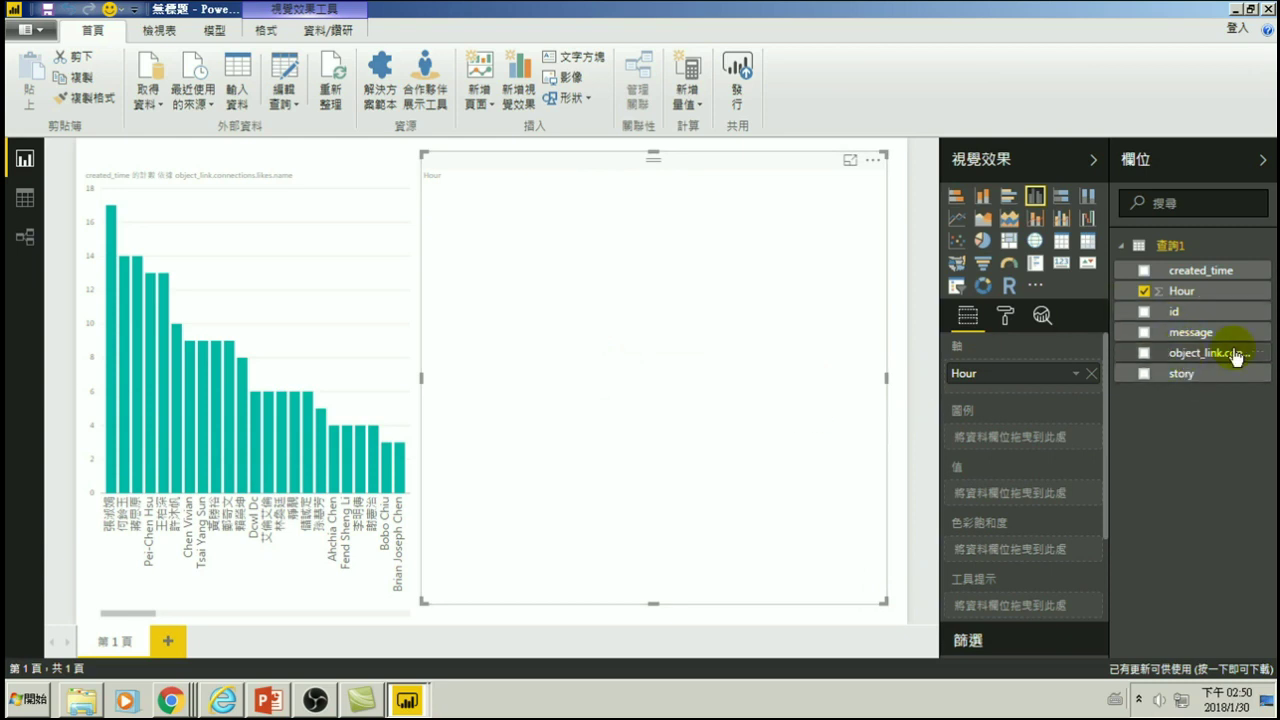
left_click_drag(1206, 360, 1043, 495)
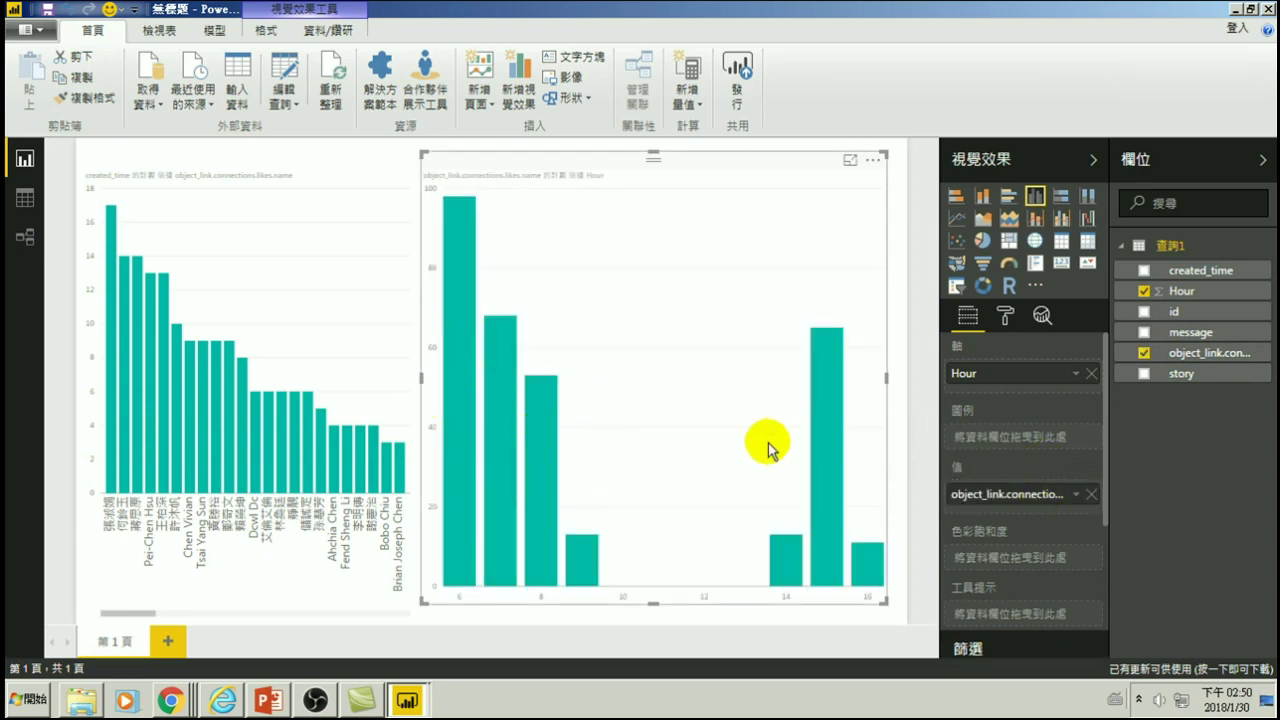
mouse_move(830, 404)
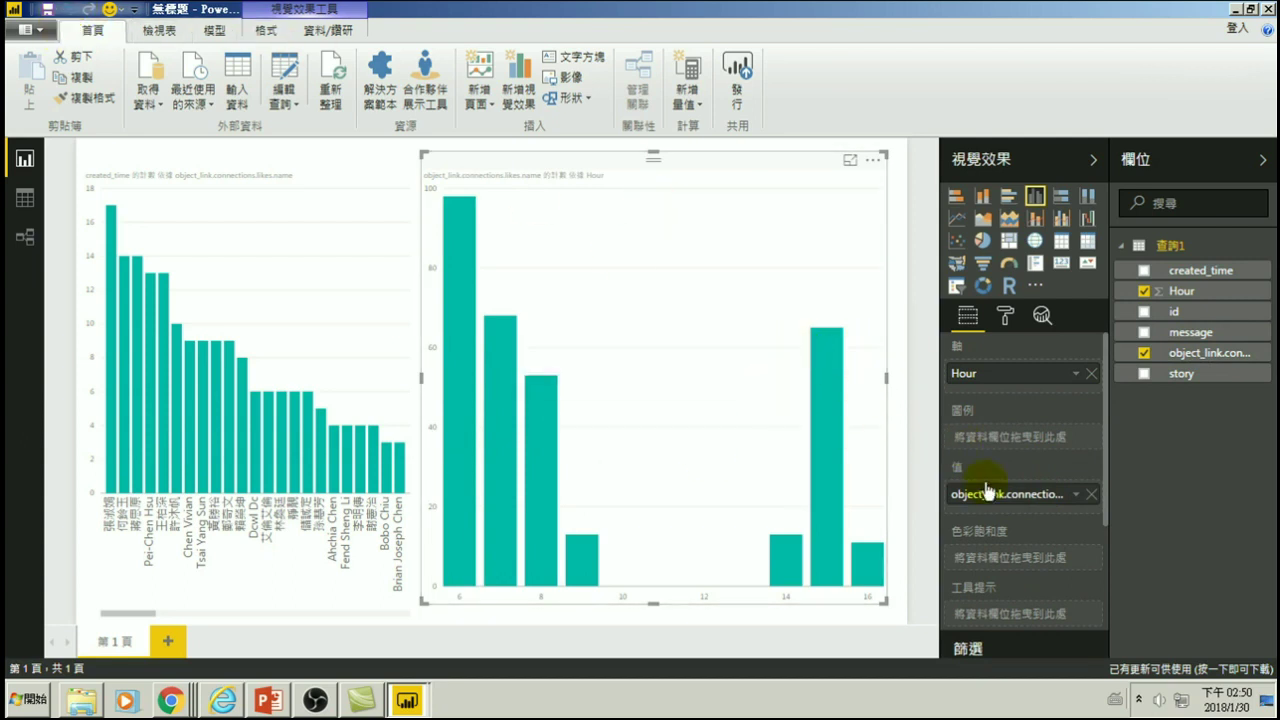
left_click_drag(990, 497, 998, 500)
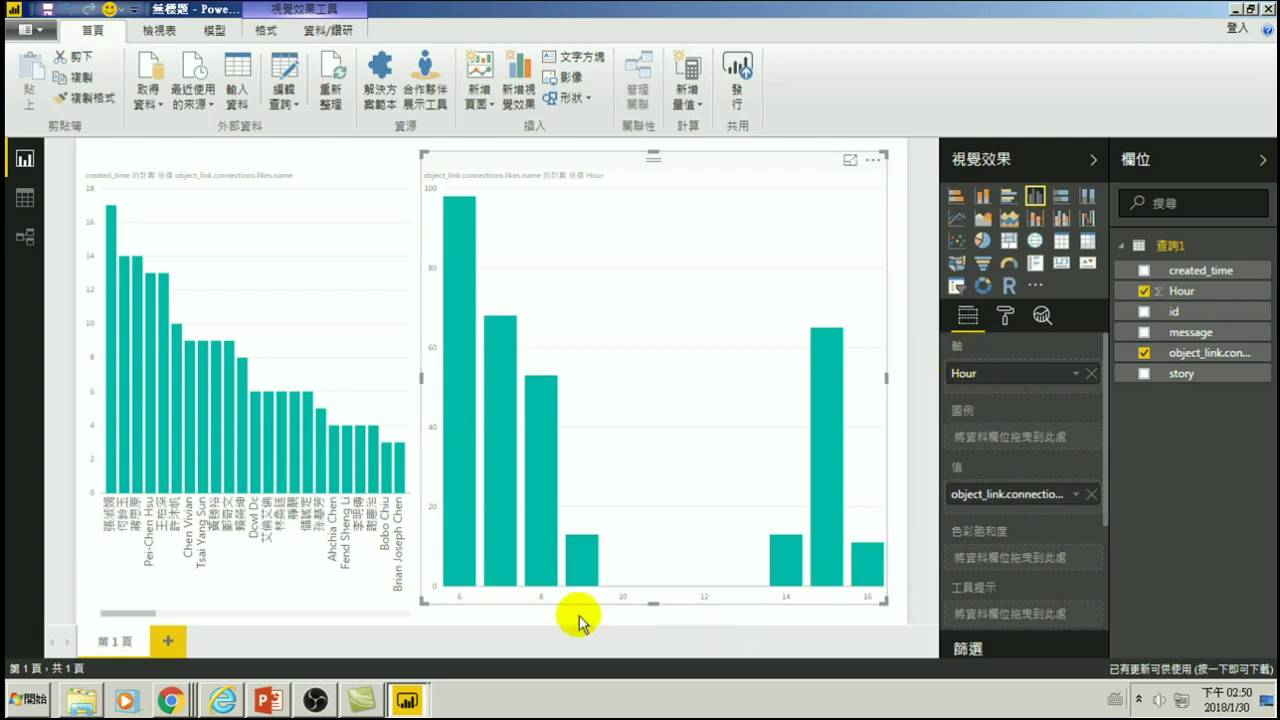
left_click(1077, 376)
left_click(1083, 413)
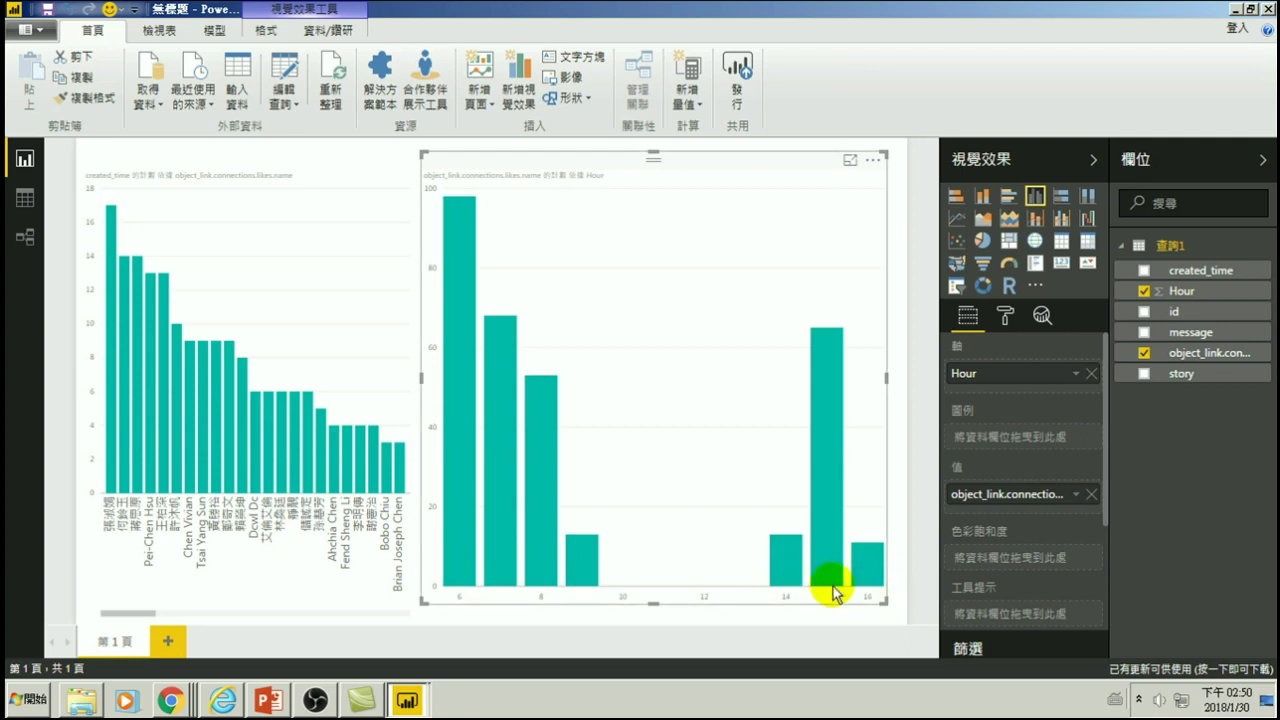
mouse_move(512, 473)
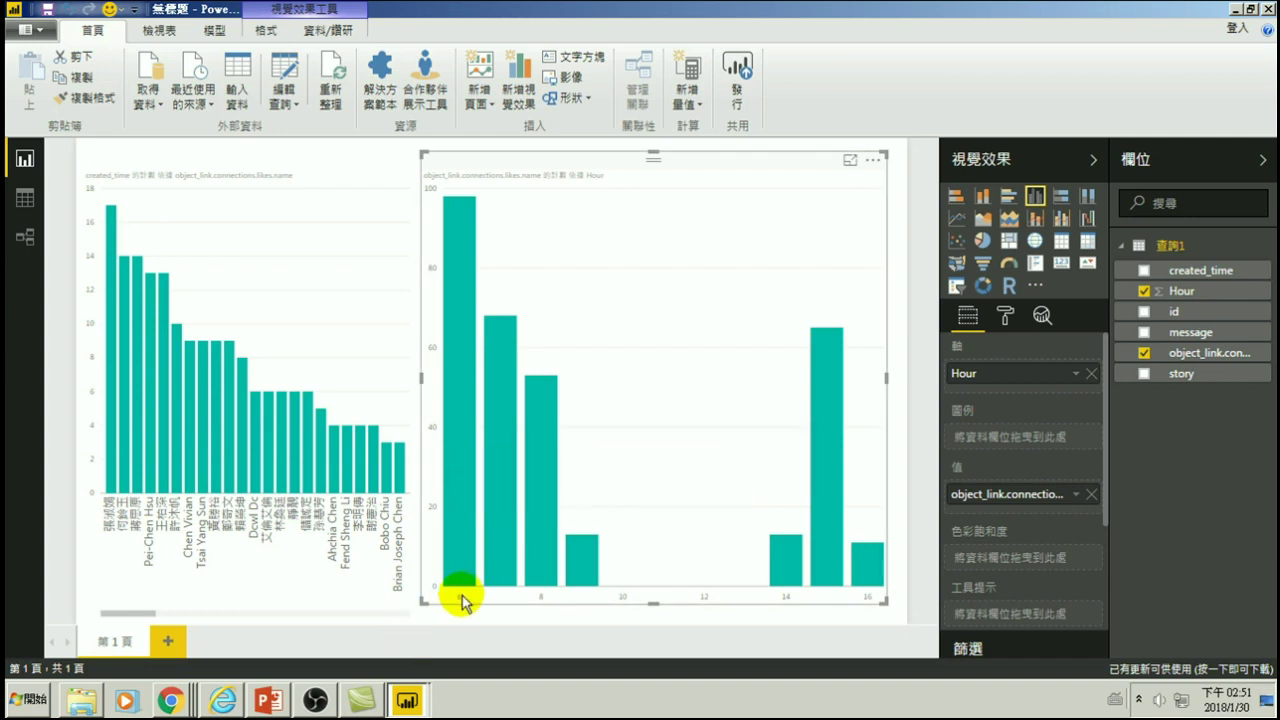
mouse_move(457, 548)
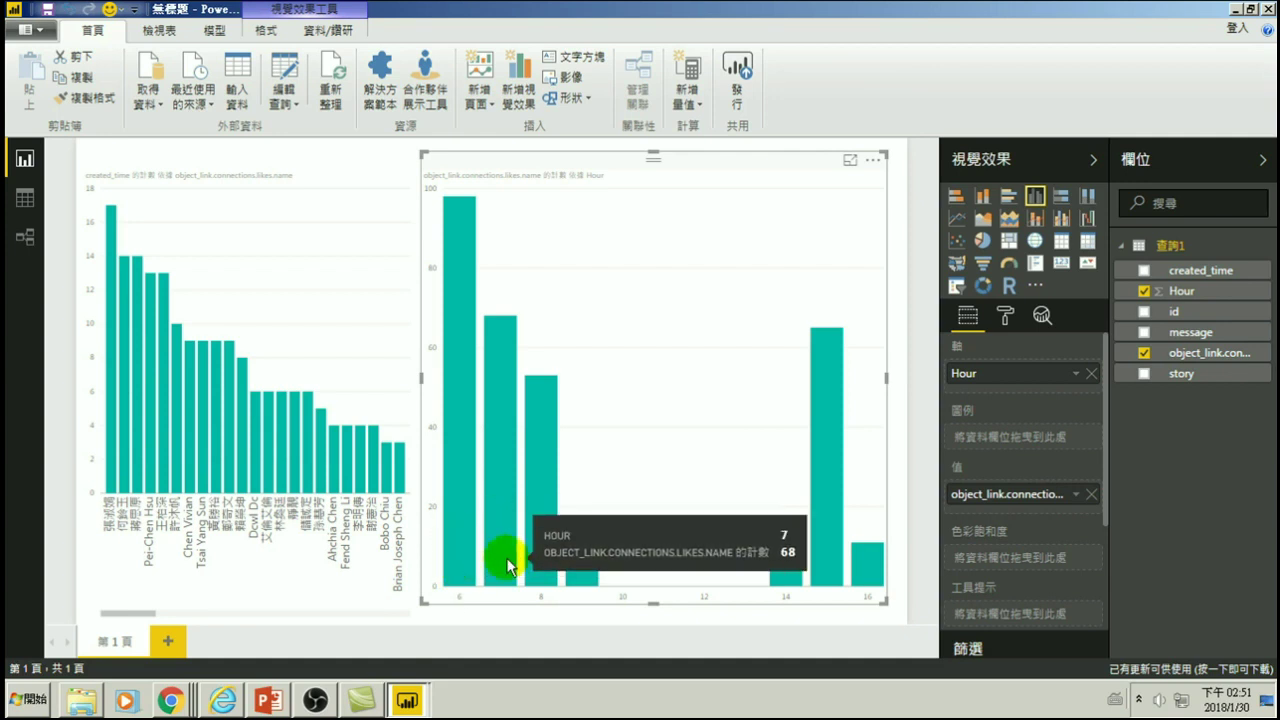
mouse_move(590, 572)
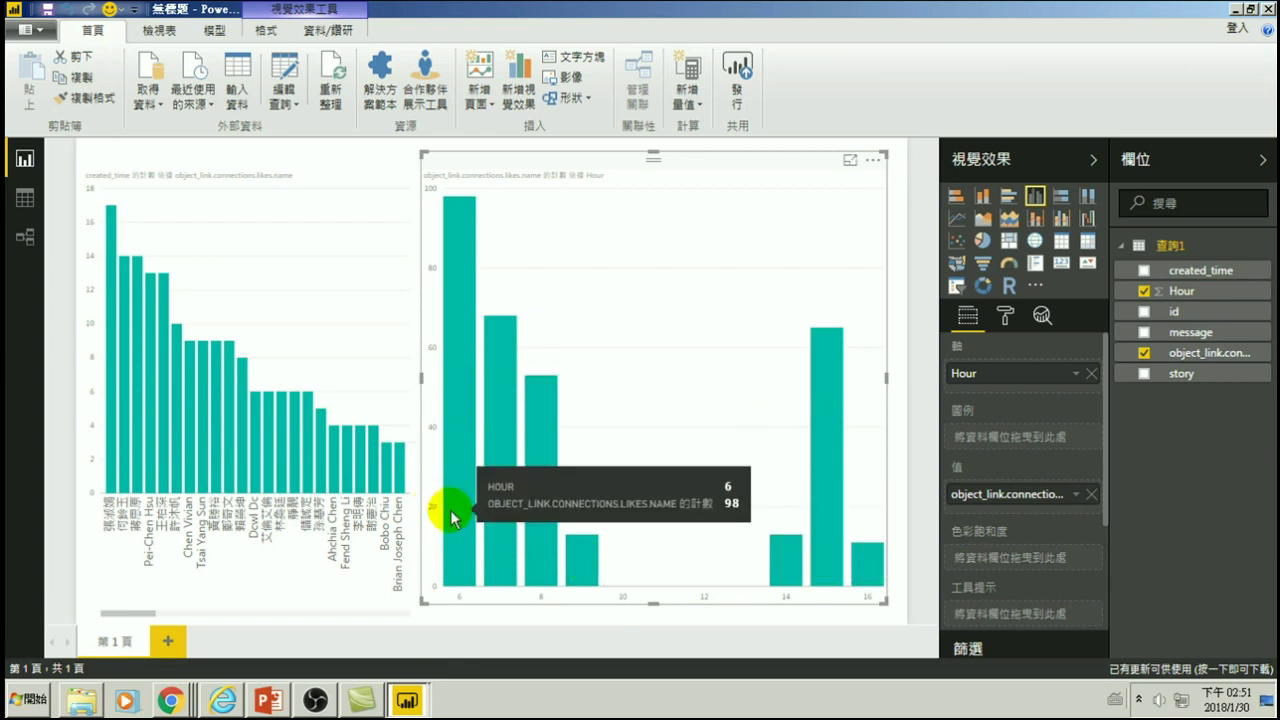
mouse_move(811, 590)
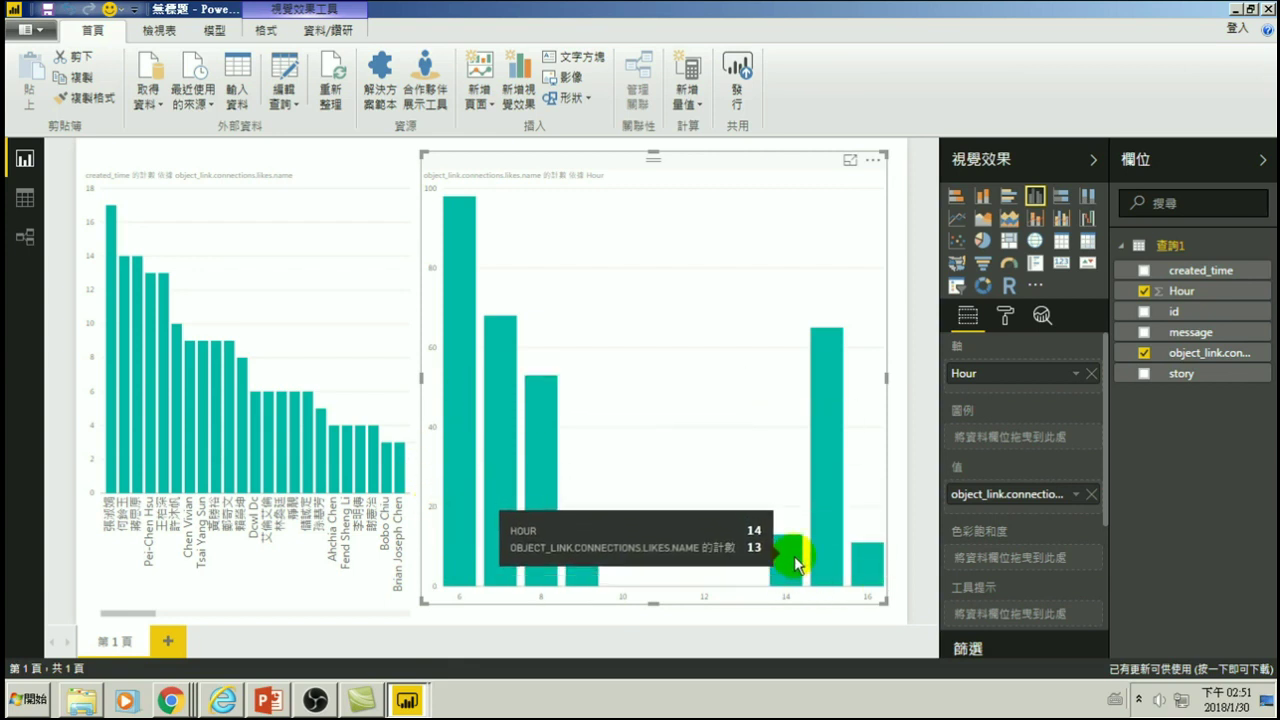